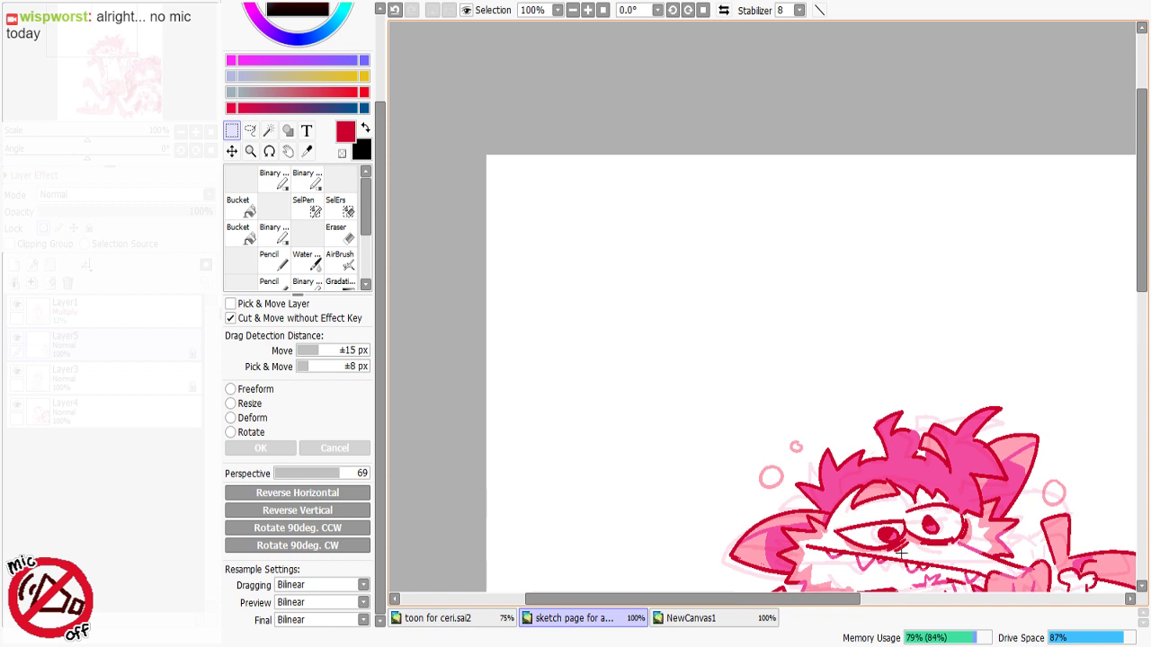
Step: Look over the characters on the sketch page document at 50% zoom
click(706, 619)
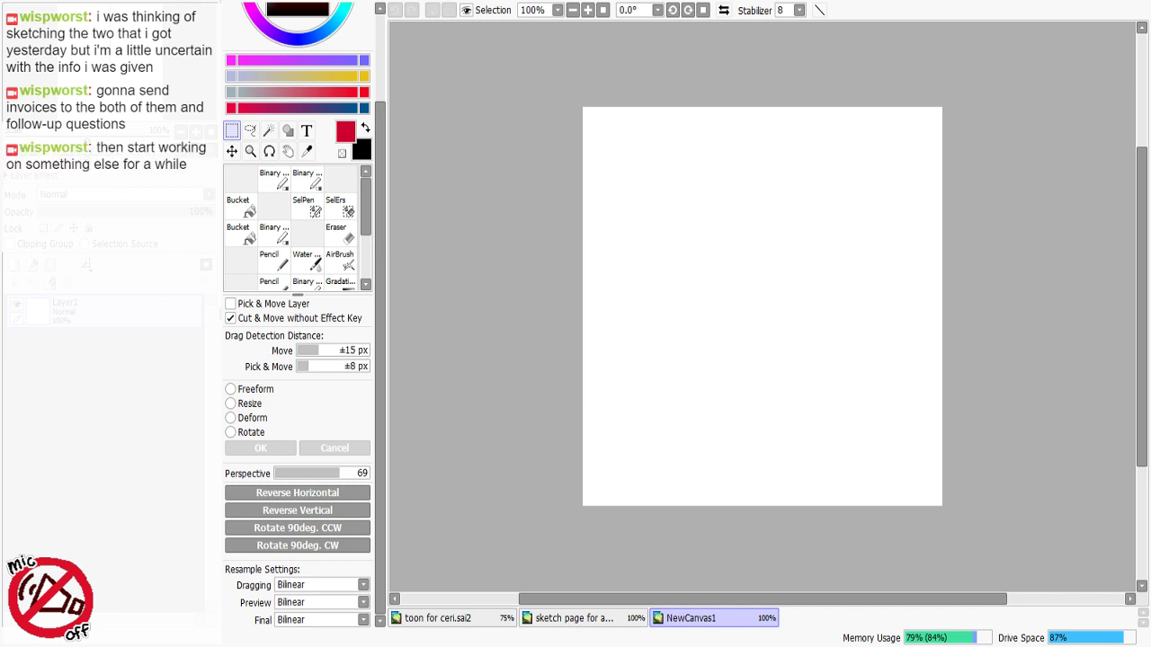
click(625, 620)
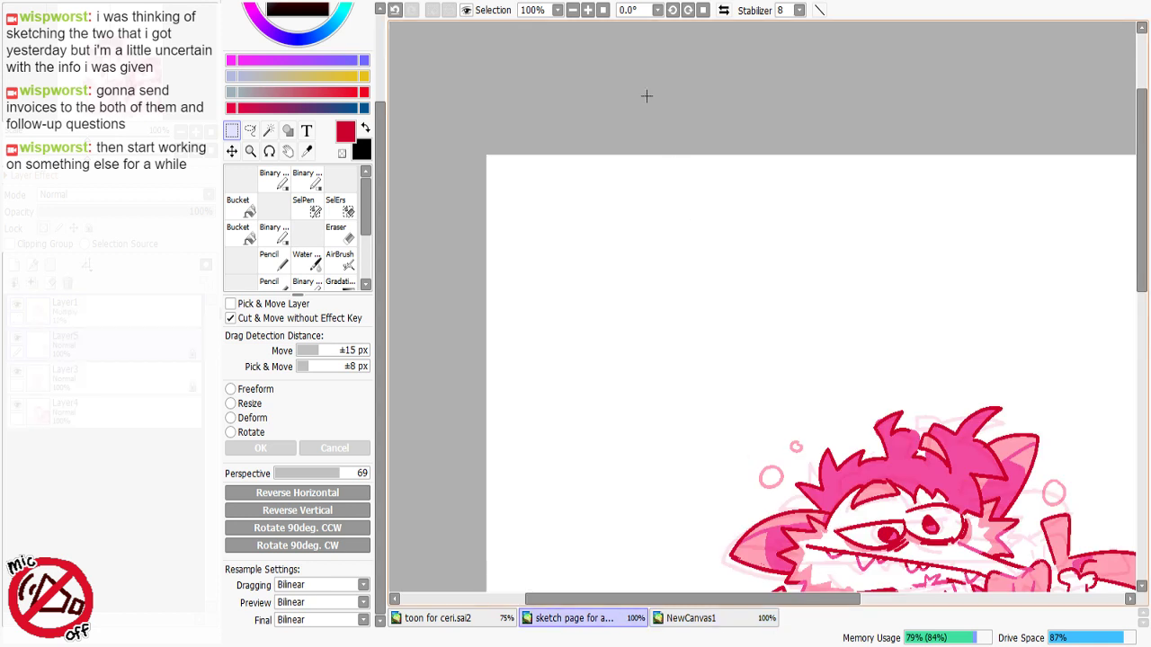
click(573, 10)
click(573, 11)
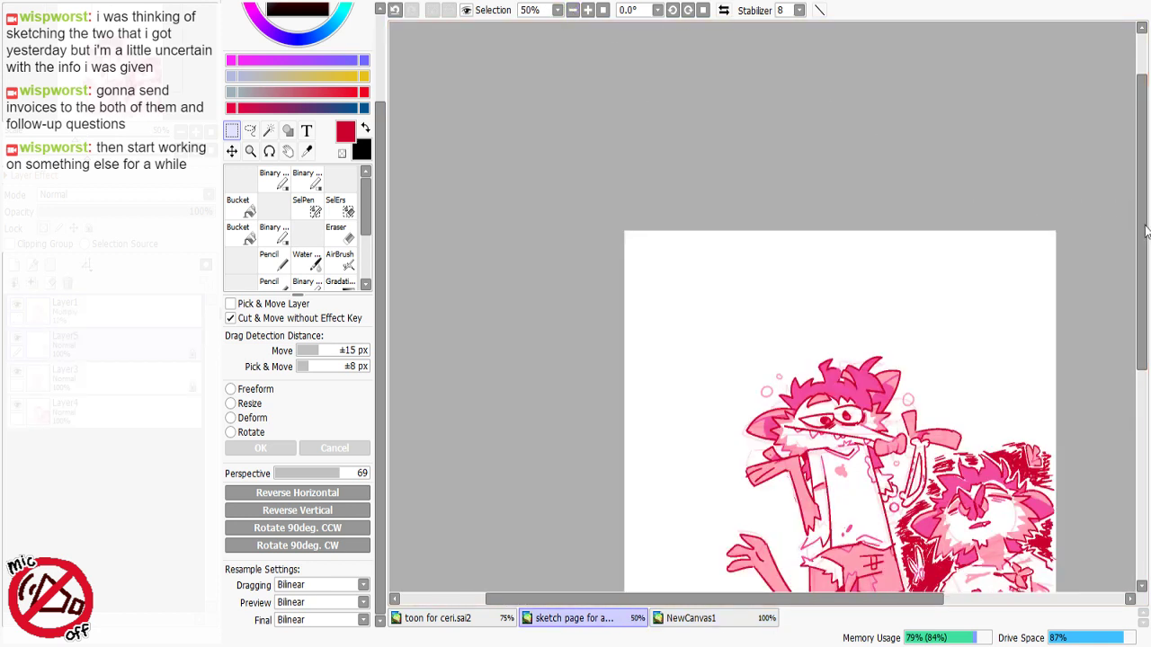
drag(1145, 232, 1138, 354)
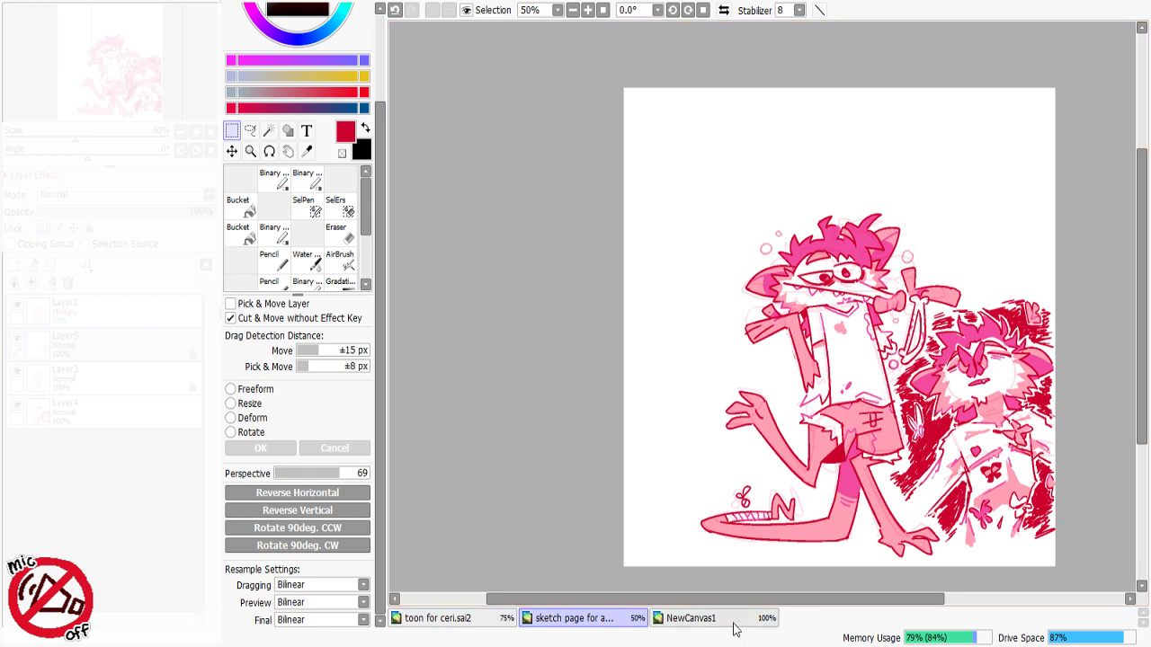
Step: Switch to NewCanvas1 and set up the first binary brush with black as the drawing colour
click(690, 618)
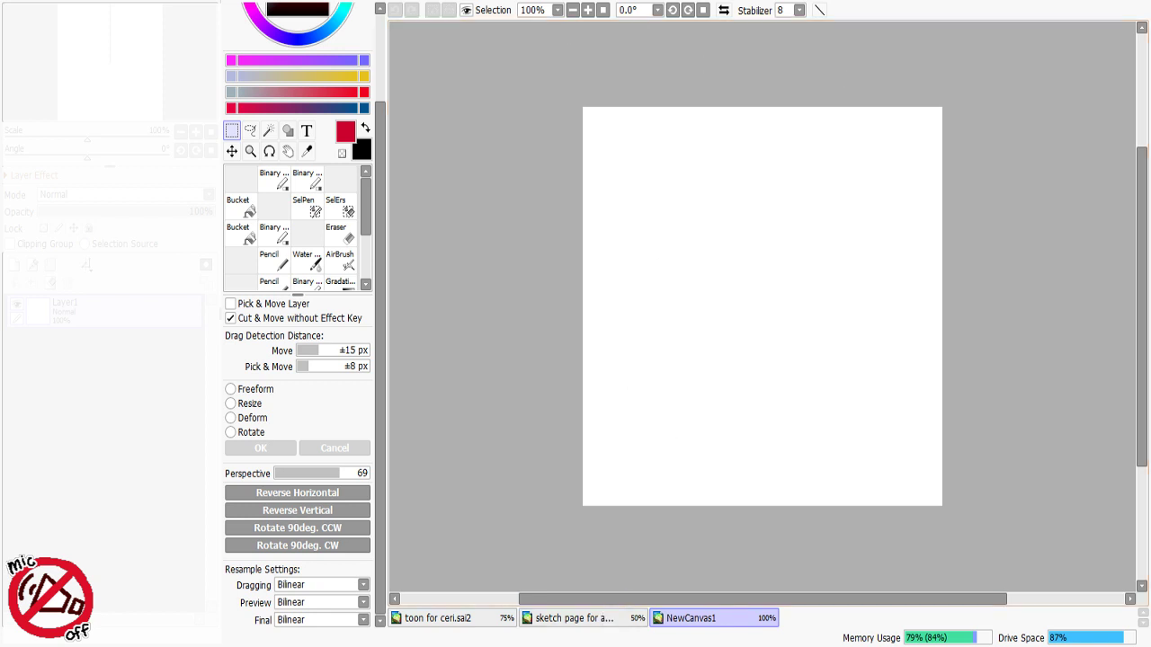
click(278, 180)
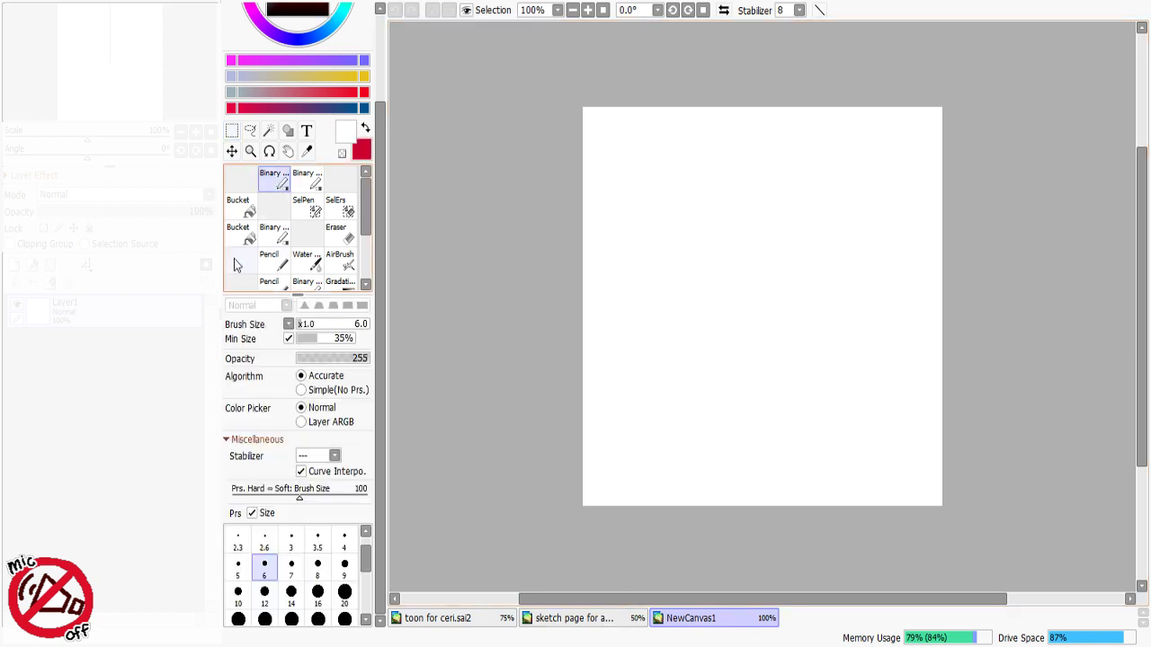
drag(380, 171, 379, 76)
drag(316, 97, 332, 125)
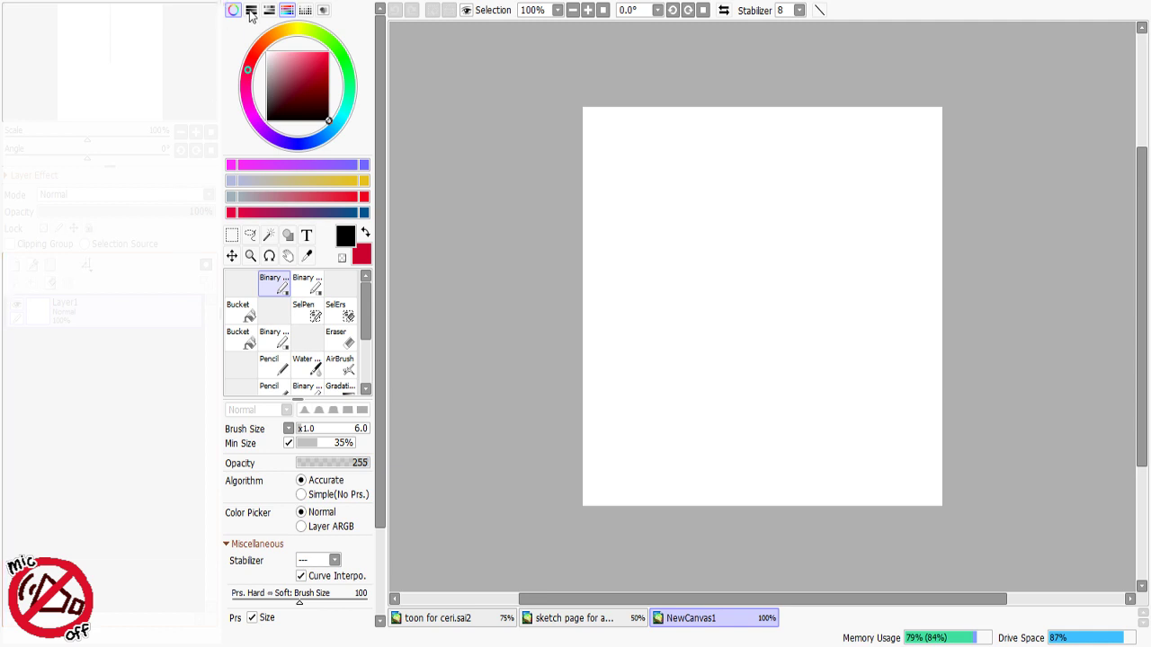
Step: Add an ellipse ruler to the blank canvas and stretch its corners out to the canvas edges
click(250, 12)
click(232, 63)
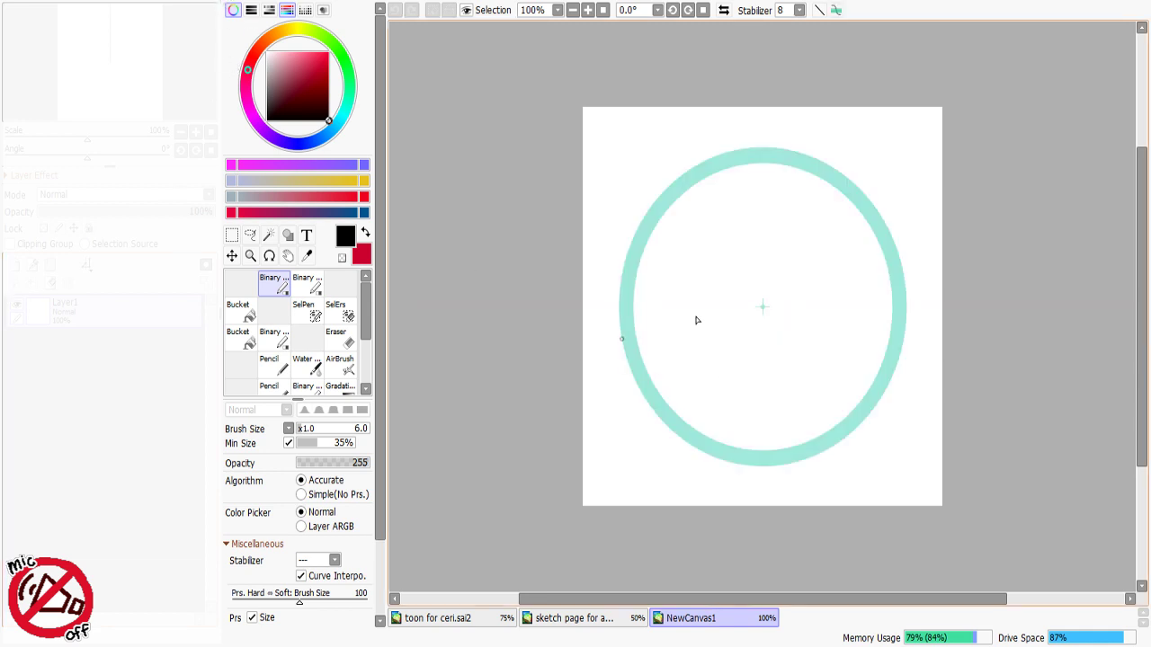
key(ctrl)
drag(619, 147, 582, 106)
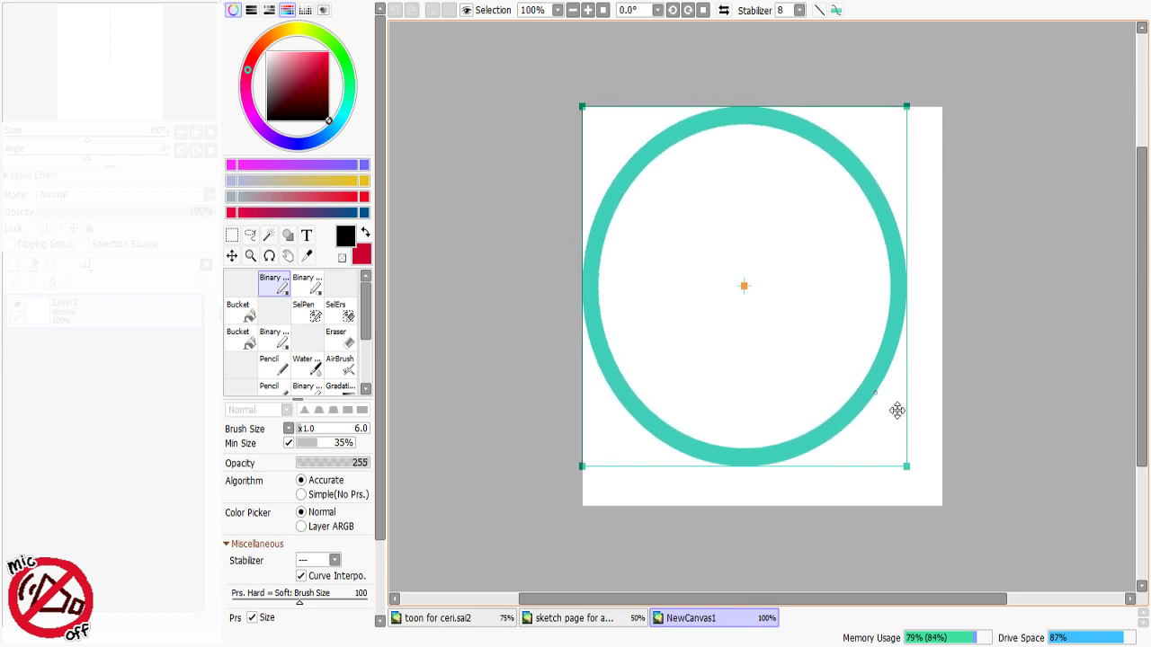
drag(906, 468, 942, 506)
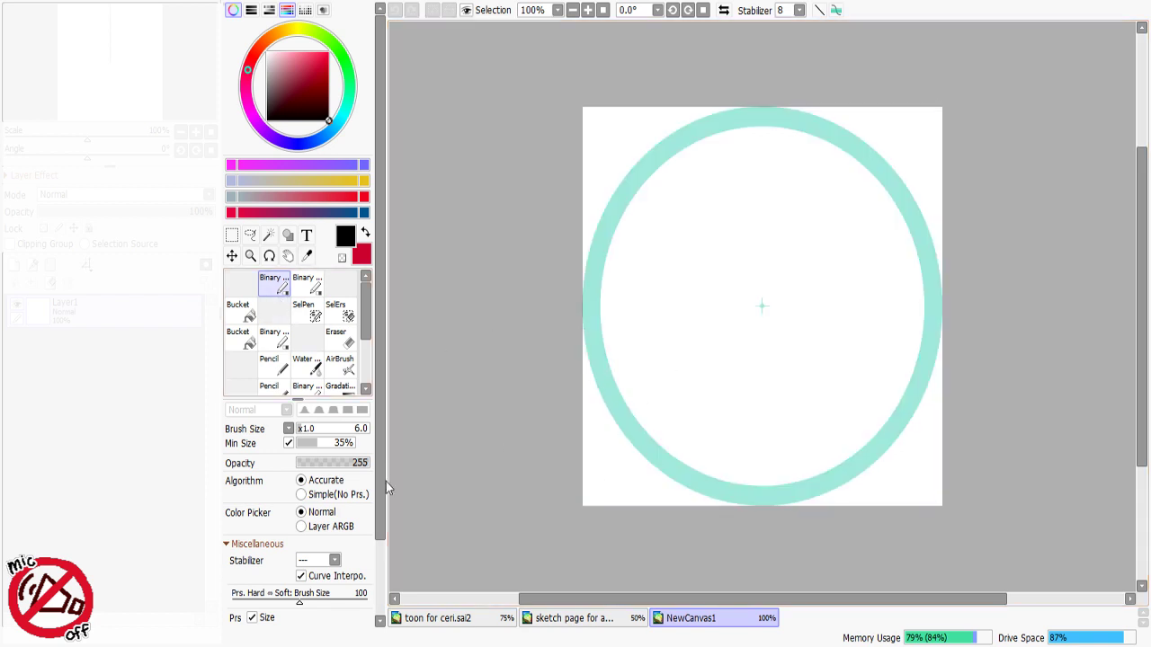
Step: Set the binary brush size to 1, try tracing the ellipse ruler, and undo the traced outline
scroll(293, 337, down, 2)
click(290, 555)
mouse_move(712, 71)
mouse_down()
mouse_move(506, 182)
mouse_move(499, 199)
mouse_up()
key(ctrl+z)
drag(366, 569, 347, 537)
click(290, 549)
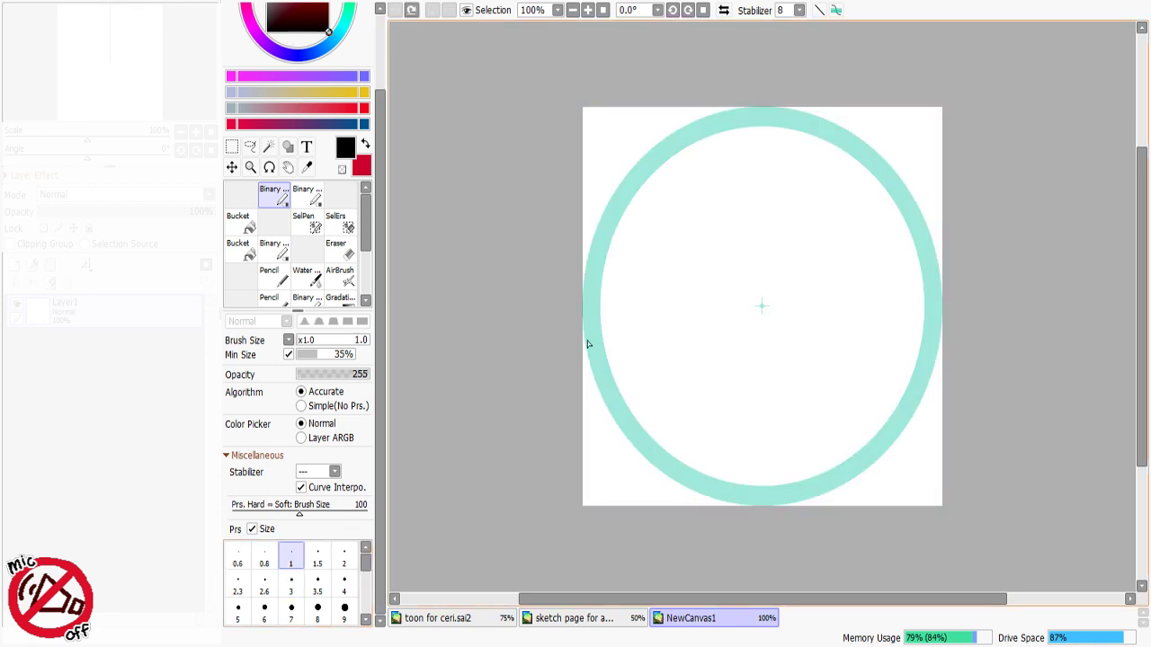
mouse_move(748, 94)
mouse_down()
mouse_move(968, 201)
mouse_move(751, 88)
mouse_up()
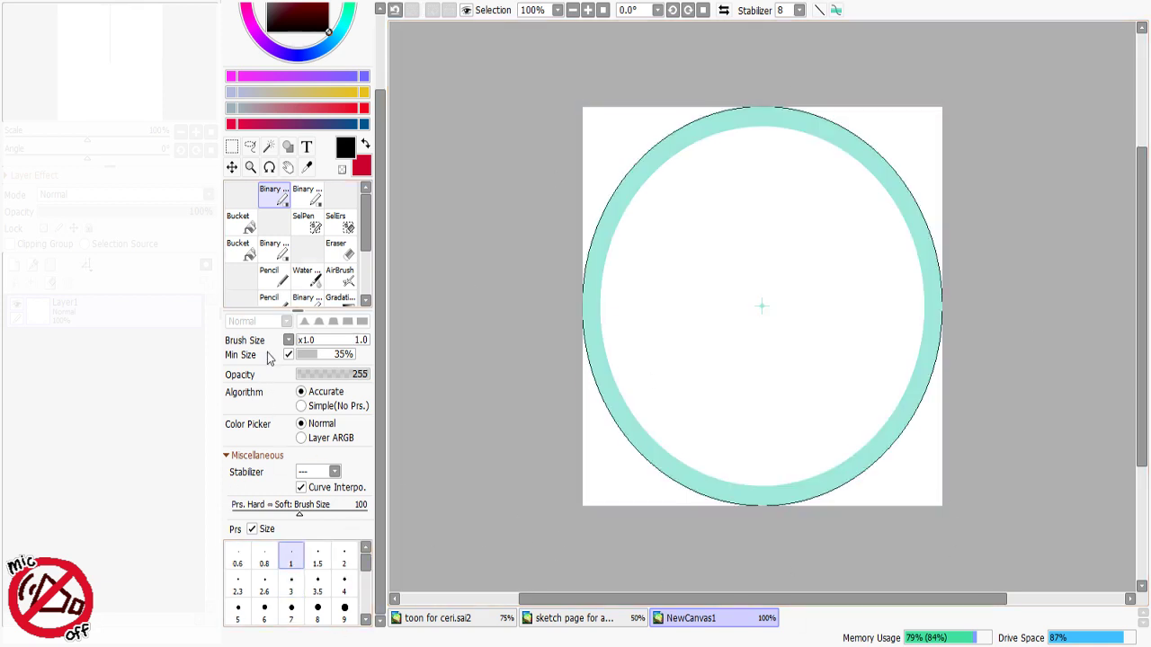
key(ctrl+z)
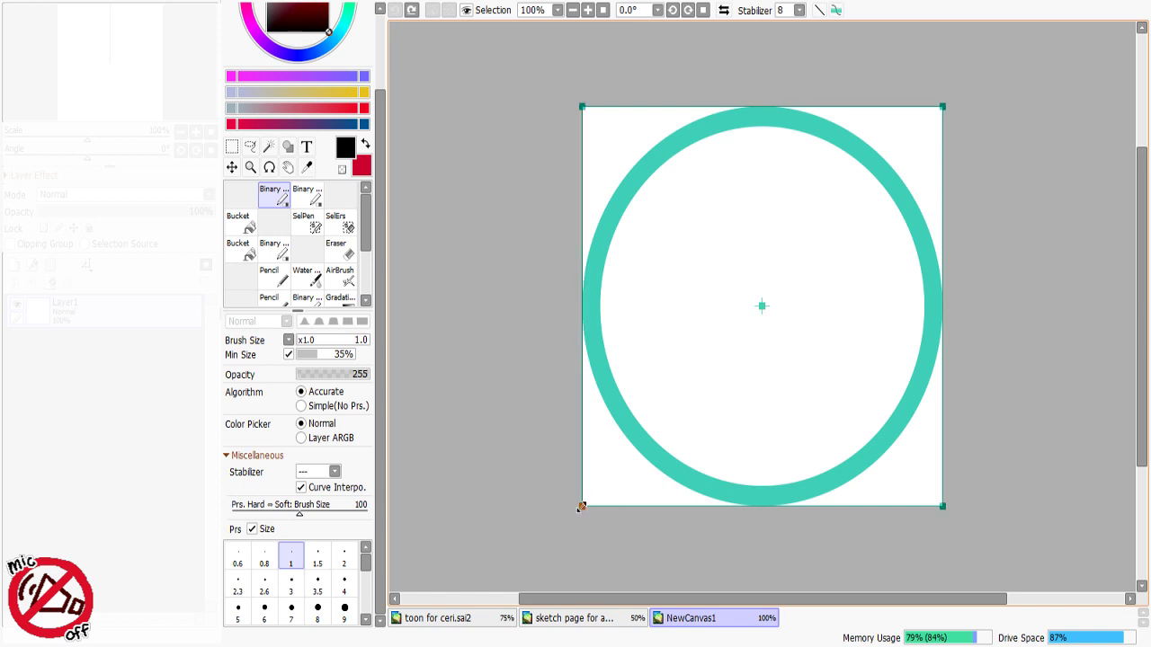
Step: Fine-tune the ellipse ruler's corners against the canvas edges and trace it with a thin black outline
drag(582, 508, 582, 505)
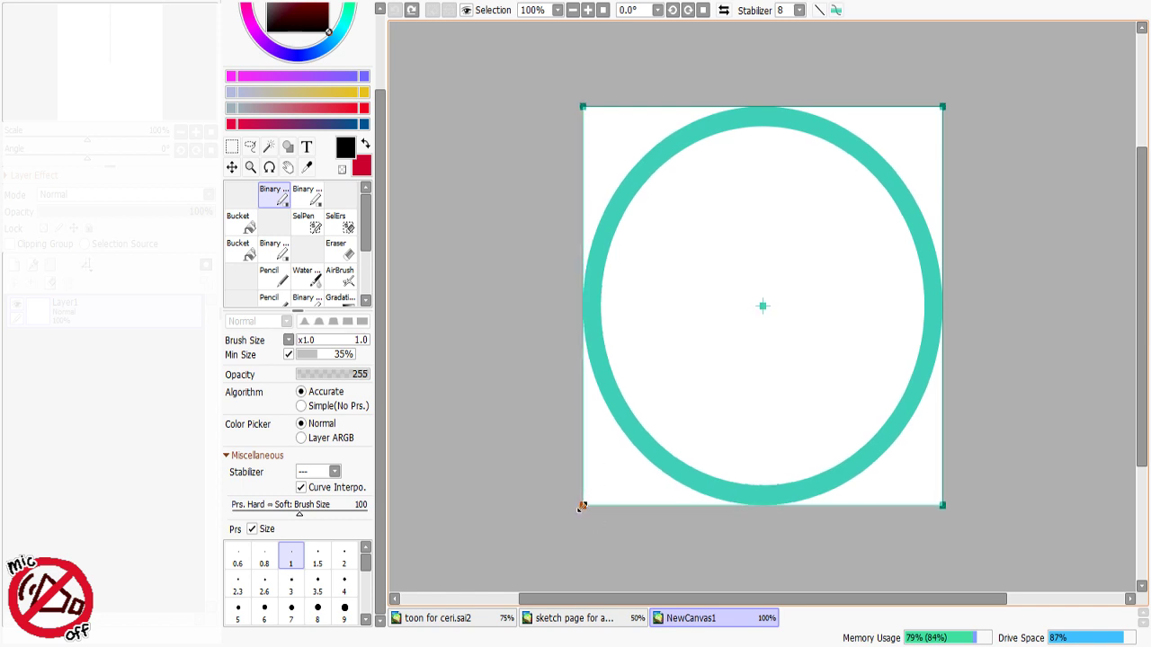
drag(948, 508, 946, 506)
mouse_move(944, 314)
mouse_down()
mouse_move(480, 473)
mouse_move(1000, 190)
mouse_up()
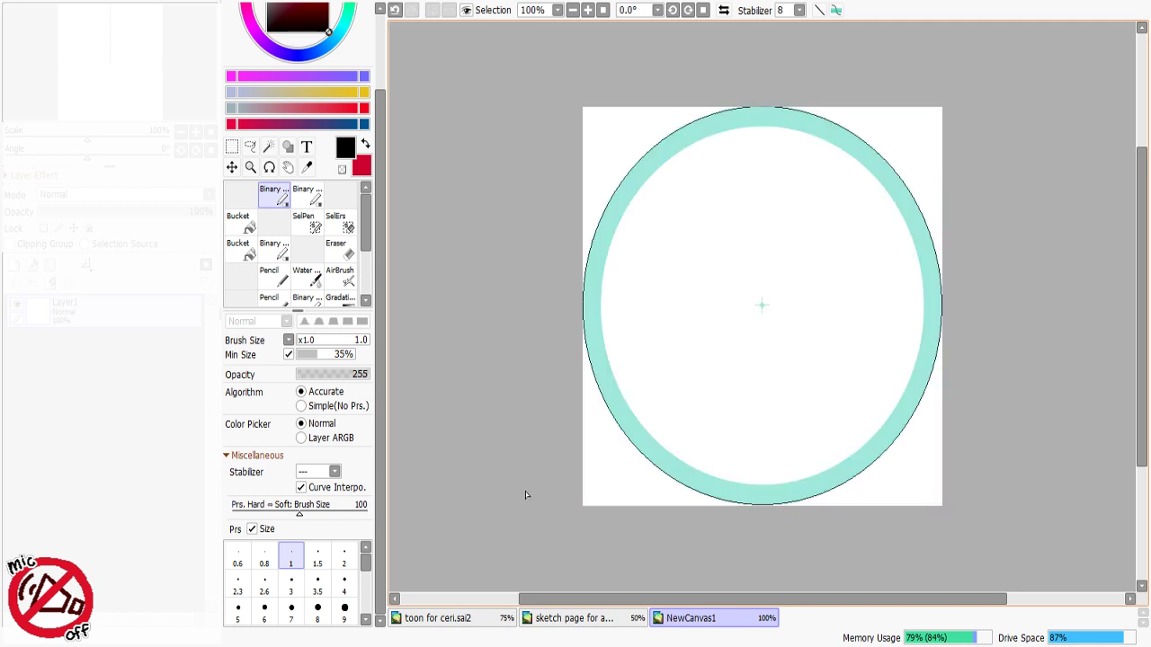
key(ctrl+z)
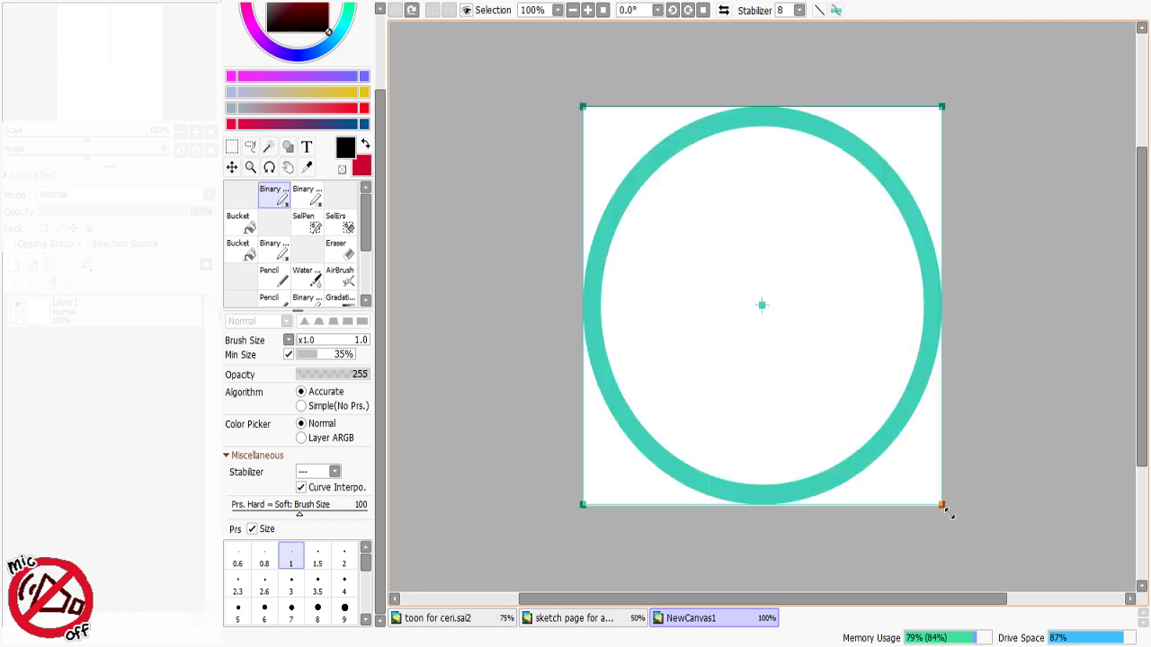
key(Return)
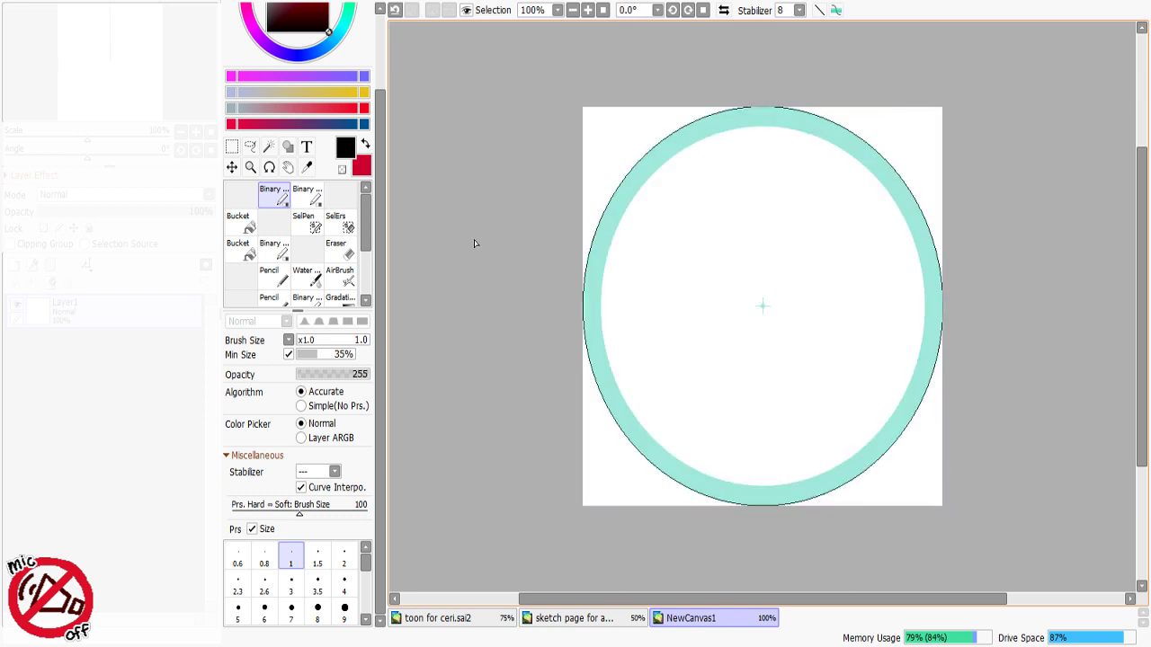
key(ctrl+t)
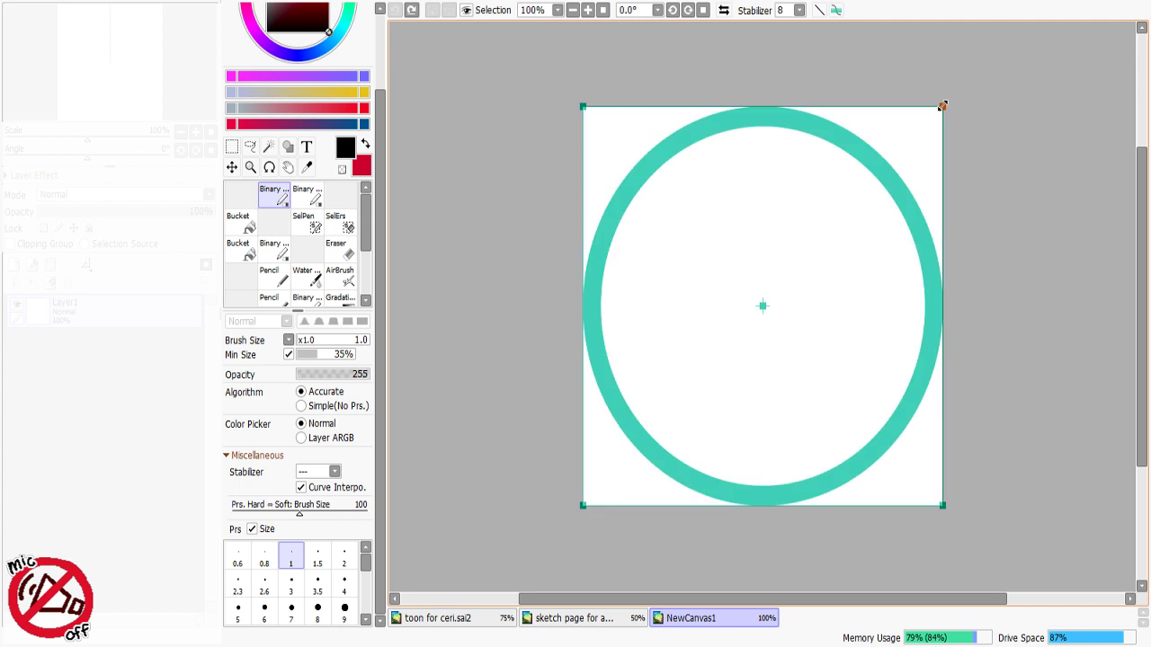
key(Return)
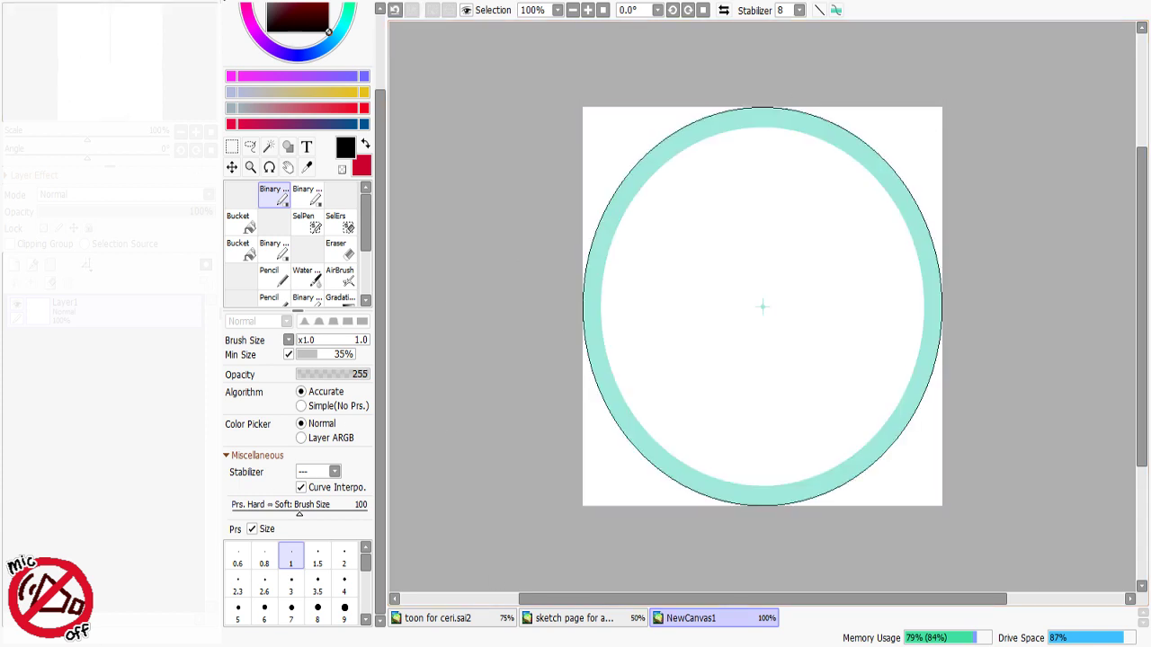
Step: Fill the four corner areas outside the ellipse with black using the Bucket, and lower the layer's opacity
key(ctrl+r)
click(239, 221)
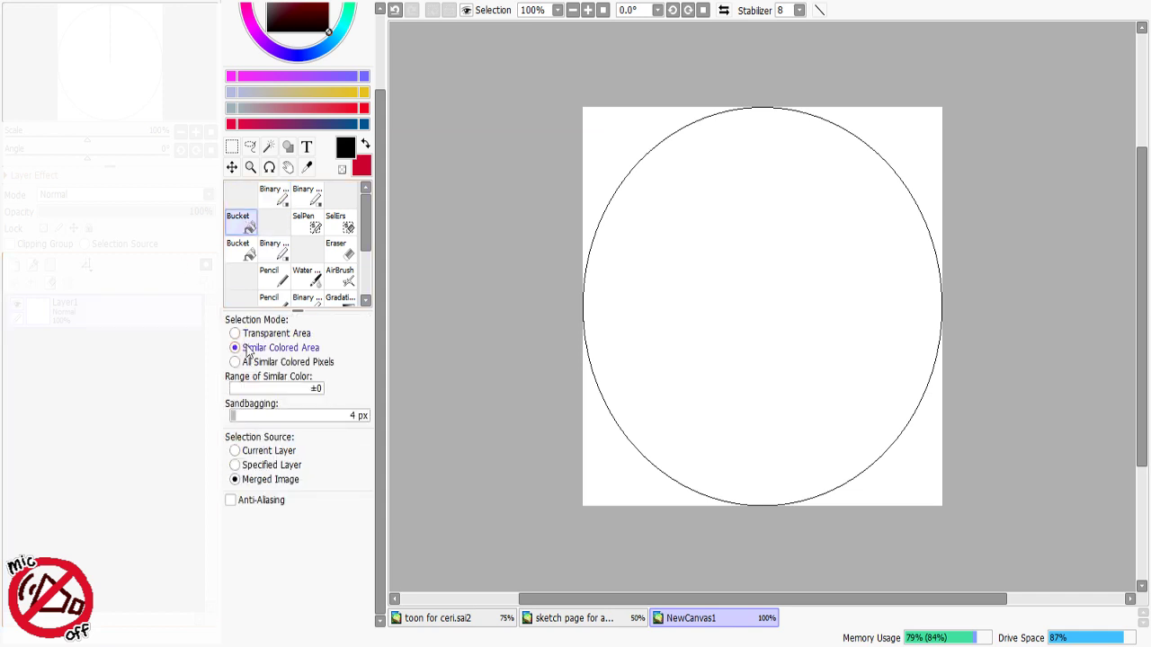
click(686, 116)
click(919, 146)
click(598, 486)
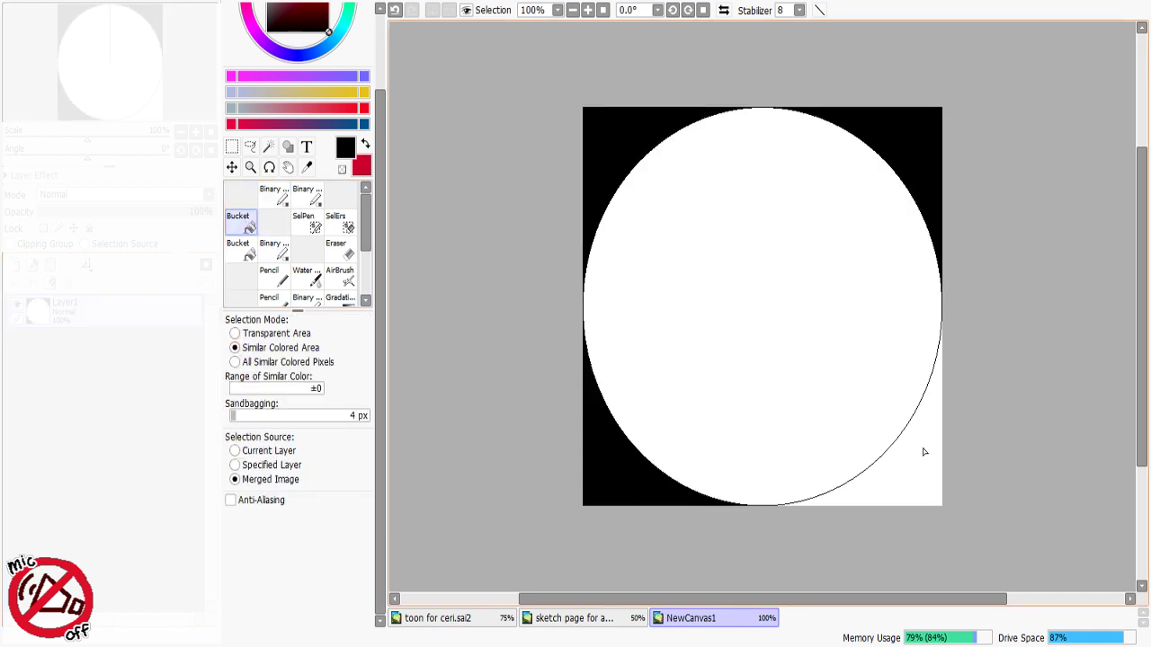
click(922, 452)
drag(177, 212, 95, 212)
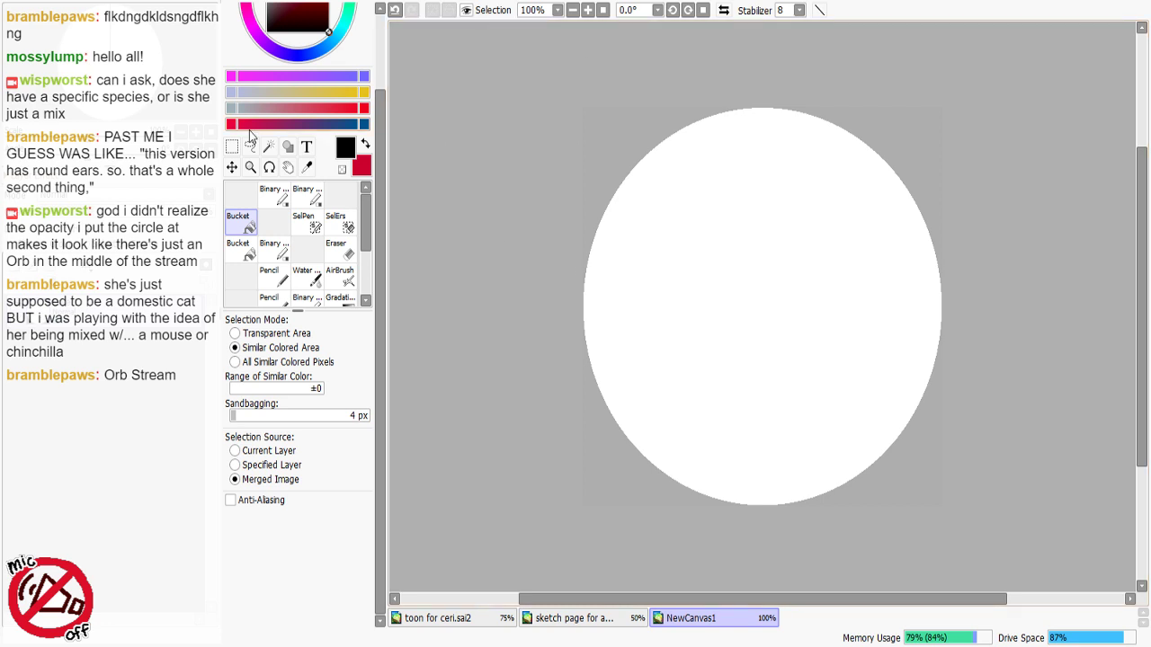
Step: Sketch a rough red head circle inside the oval on a new layer with the binary brush at size 6
click(280, 204)
key(x)
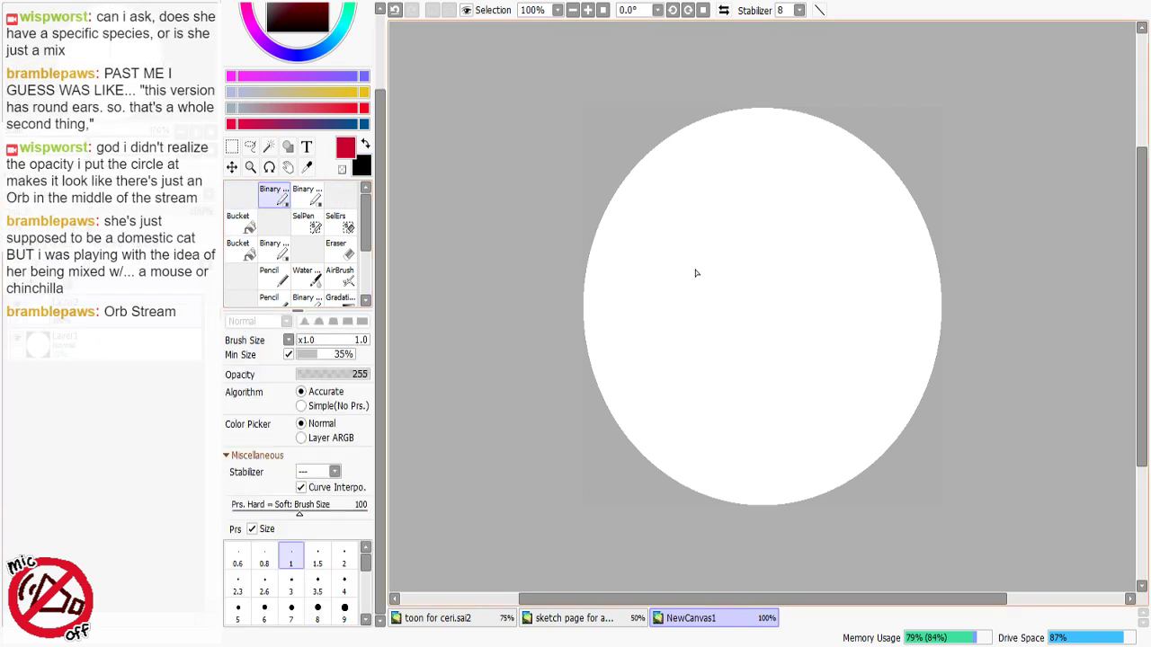
mouse_move(812, 188)
mouse_down()
mouse_move(682, 212)
mouse_move(835, 187)
mouse_up()
key(ctrl+z)
click(264, 612)
mouse_move(775, 211)
mouse_down()
mouse_move(836, 237)
mouse_move(778, 363)
mouse_move(775, 198)
mouse_move(663, 239)
mouse_move(849, 249)
mouse_move(756, 209)
mouse_move(723, 174)
mouse_move(848, 302)
mouse_move(776, 199)
mouse_move(802, 180)
mouse_up()
key(ctrl+z)
key(ctrl+z)
key(ctrl+z)
key(ctrl+z)
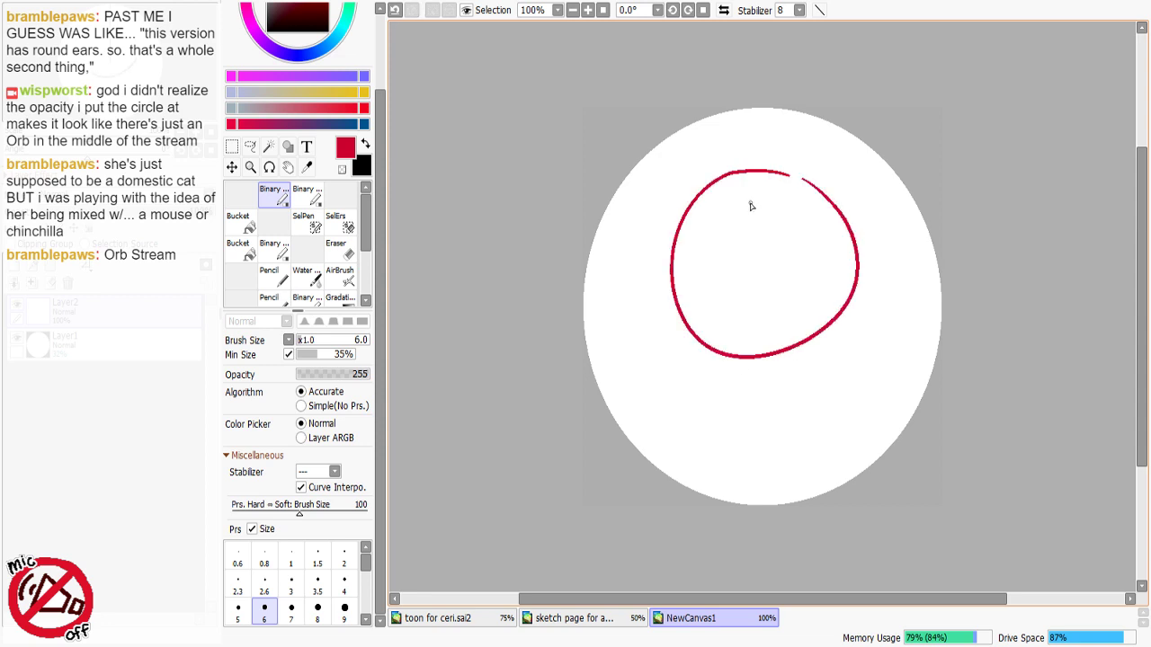
Step: Lower the opacity of the head circle layer and move it below Layer1
click(94, 211)
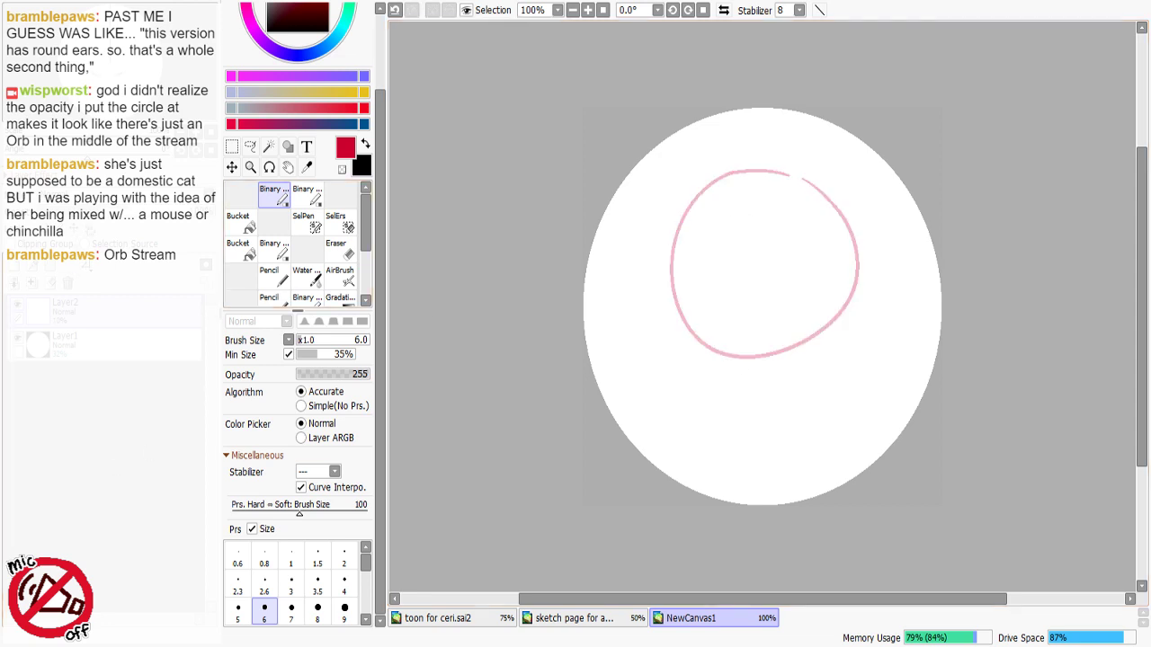
drag(81, 311, 85, 357)
Step: Draw a vertical centre guideline and a curved horizontal guideline across the head circle
drag(762, 168, 763, 356)
key(ctrl+z)
mouse_move(681, 271)
mouse_down()
mouse_move(752, 251)
mouse_move(840, 261)
mouse_move(851, 274)
mouse_up()
key(ctrl+z)
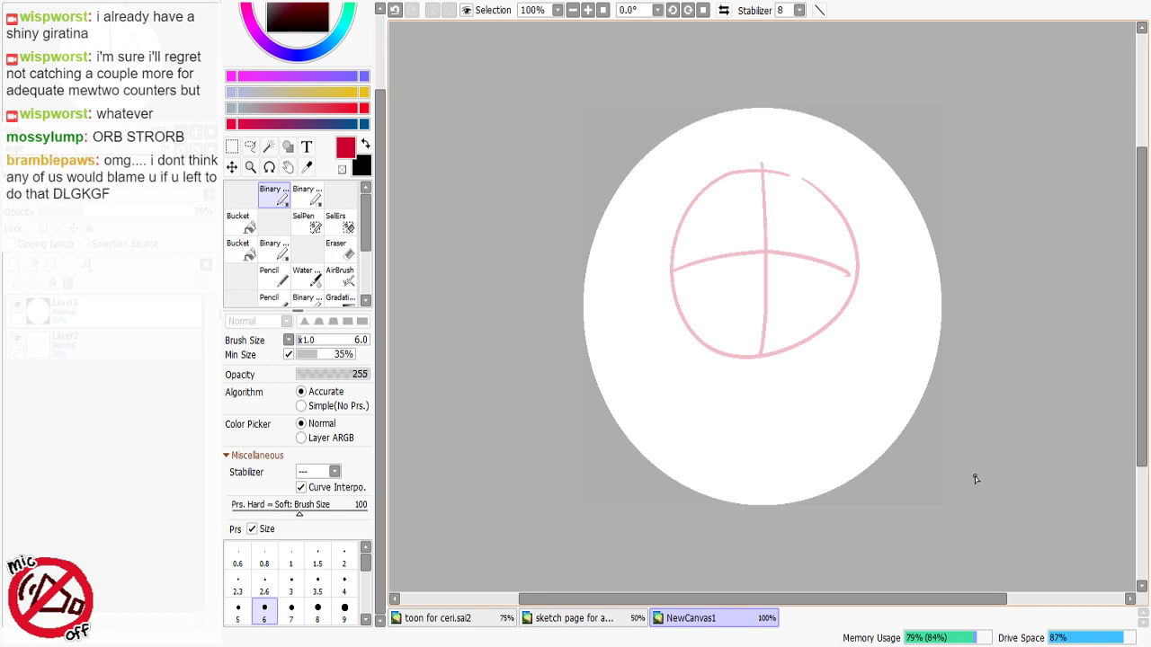
Step: Add a new layer above the face guides and try a red stroke along the horizontal guideline
click(14, 265)
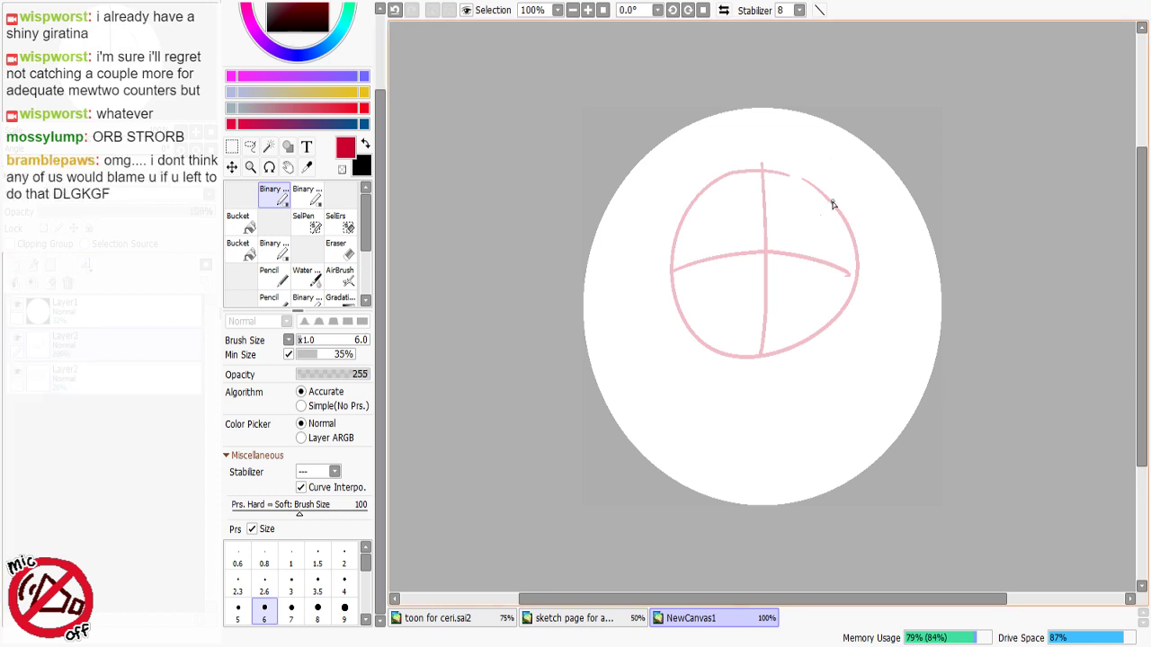
drag(699, 268, 821, 250)
key(ctrl+z)
key(ctrl+z)
mouse_move(699, 267)
mouse_down()
mouse_move(828, 257)
mouse_move(775, 255)
mouse_move(817, 256)
mouse_up()
key(ctrl+z)
key(ctrl+z)
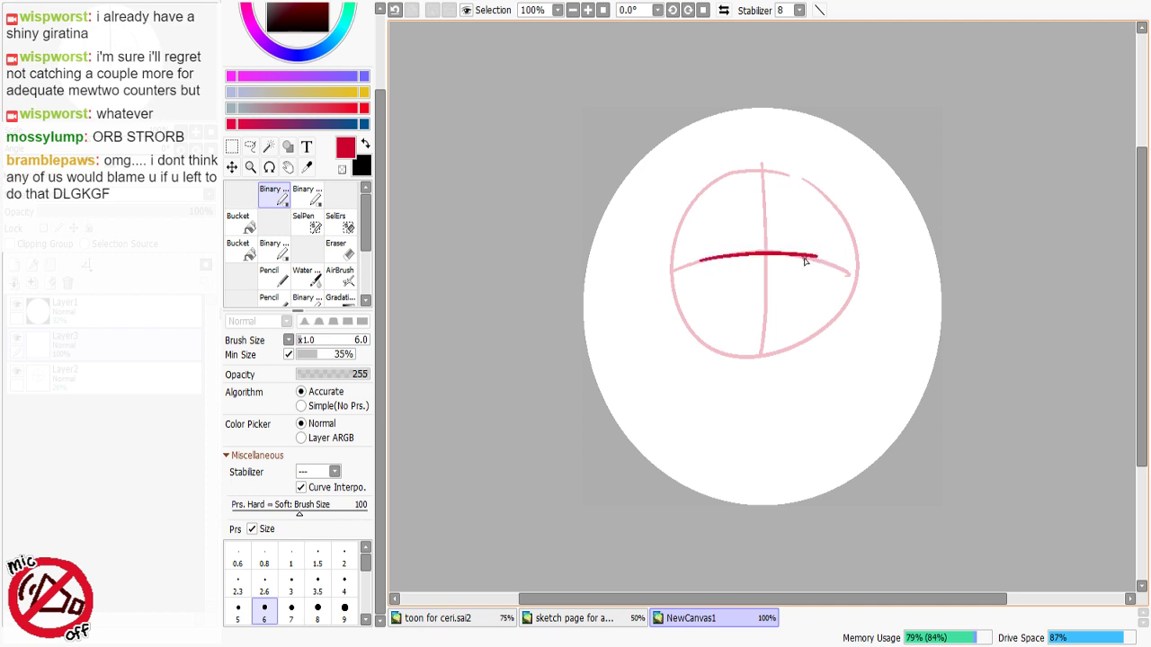
key(ctrl+z)
Step: Lower the opacity of the face guide layer further
click(72, 377)
click(71, 214)
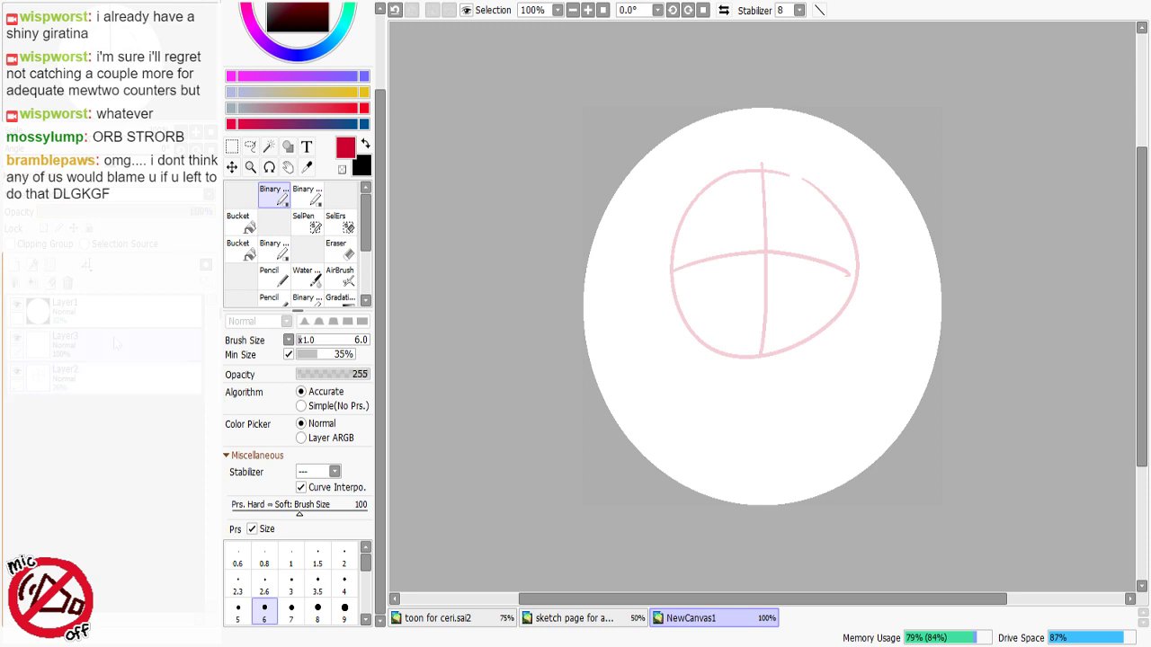
Step: Try a wide mouth line along the horizontal guideline with a curve running down from its end, then undo it
mouse_move(694, 267)
mouse_down()
mouse_move(775, 270)
mouse_move(835, 257)
mouse_up()
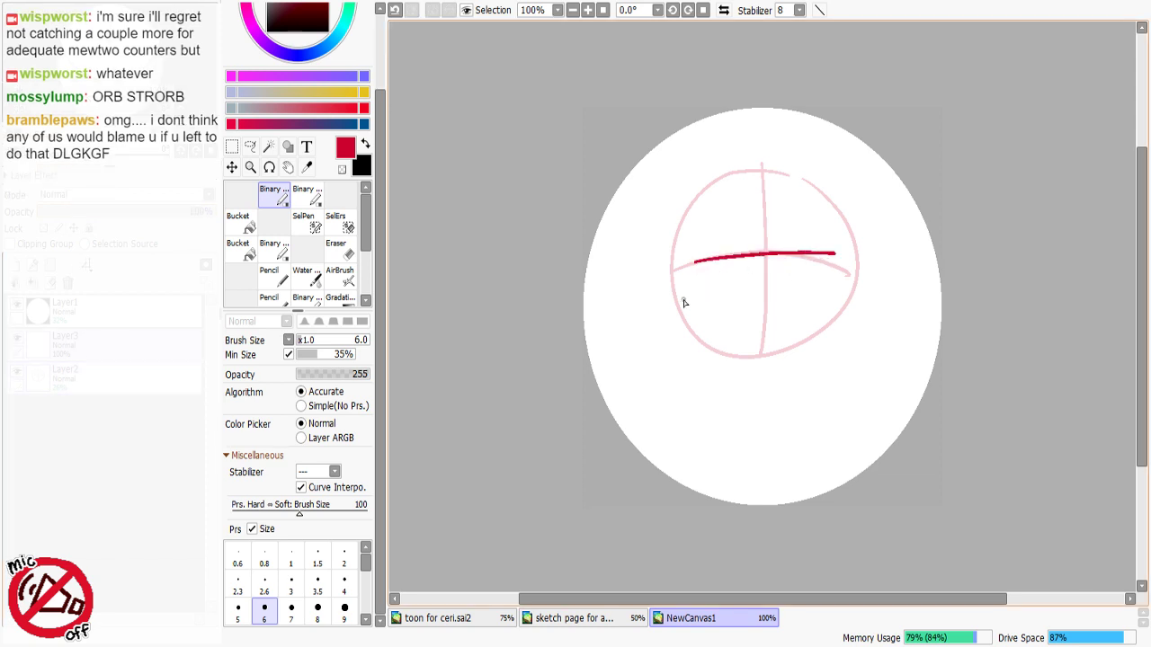
drag(687, 267, 717, 308)
key(ctrl+z)
drag(687, 268, 724, 345)
key(ctrl+z)
key(ctrl+z)
drag(694, 268, 745, 340)
key(ctrl+z)
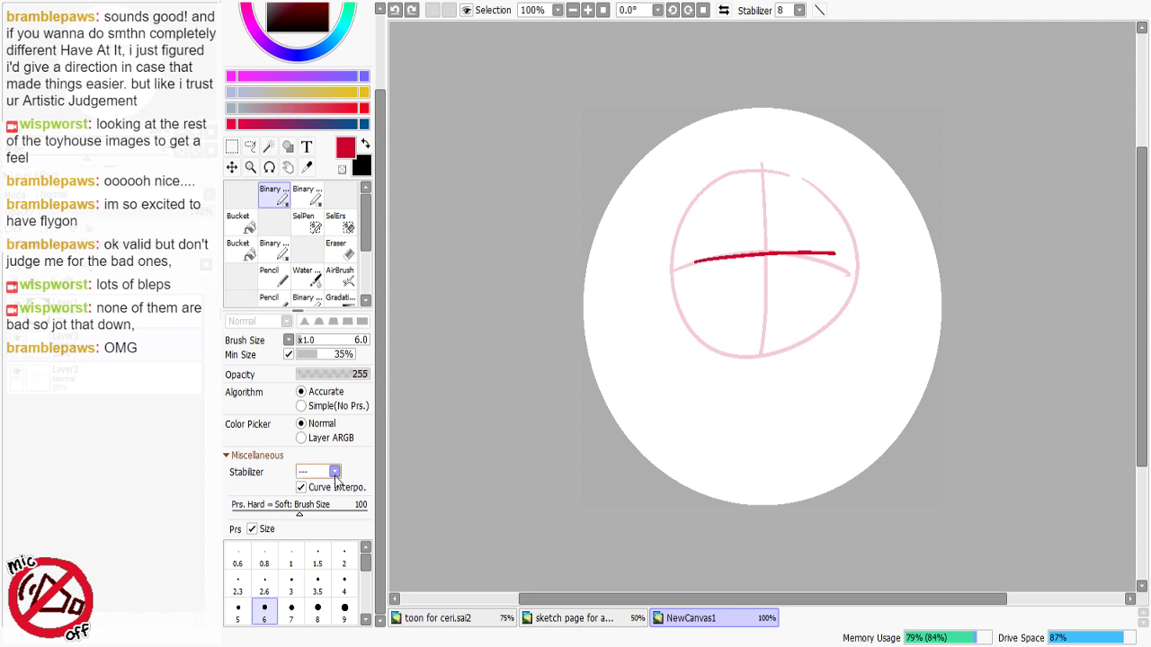
key(ctrl+z)
drag(702, 271, 775, 261)
key(ctrl+z)
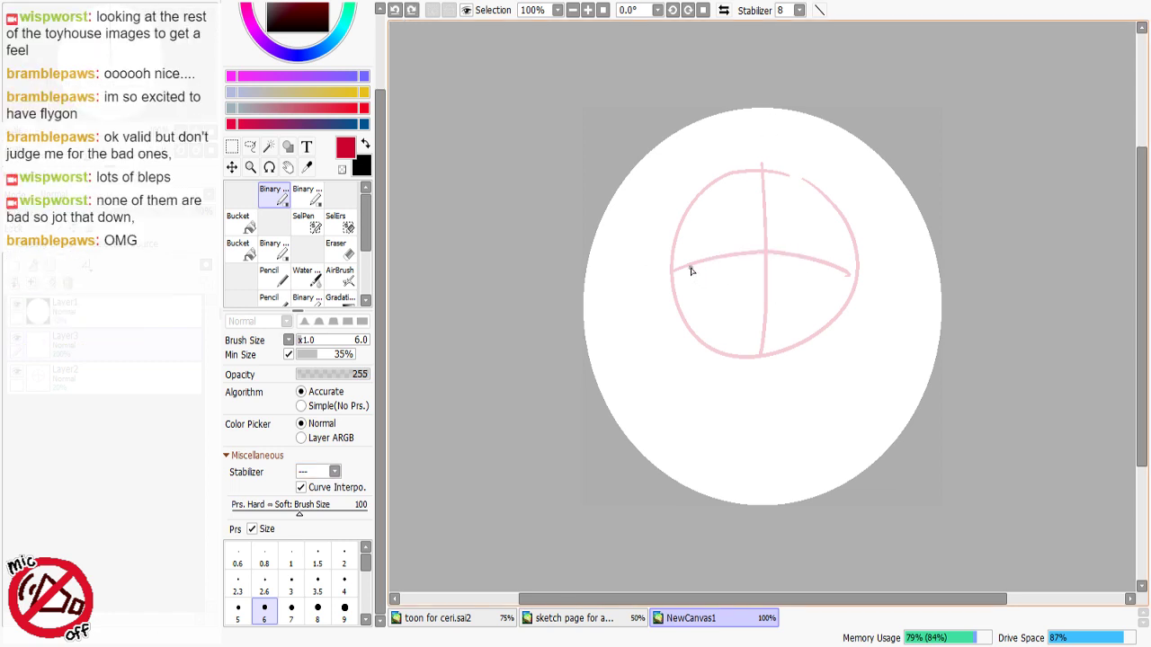
Step: Draw a wide mouth line across the horizontal guideline, peaked at the centre and upturned at both ends
mouse_move(688, 267)
mouse_down()
mouse_move(773, 250)
mouse_move(855, 263)
mouse_up()
key(ctrl+z)
key(ctrl+z)
key(ctrl+z)
drag(771, 256, 838, 263)
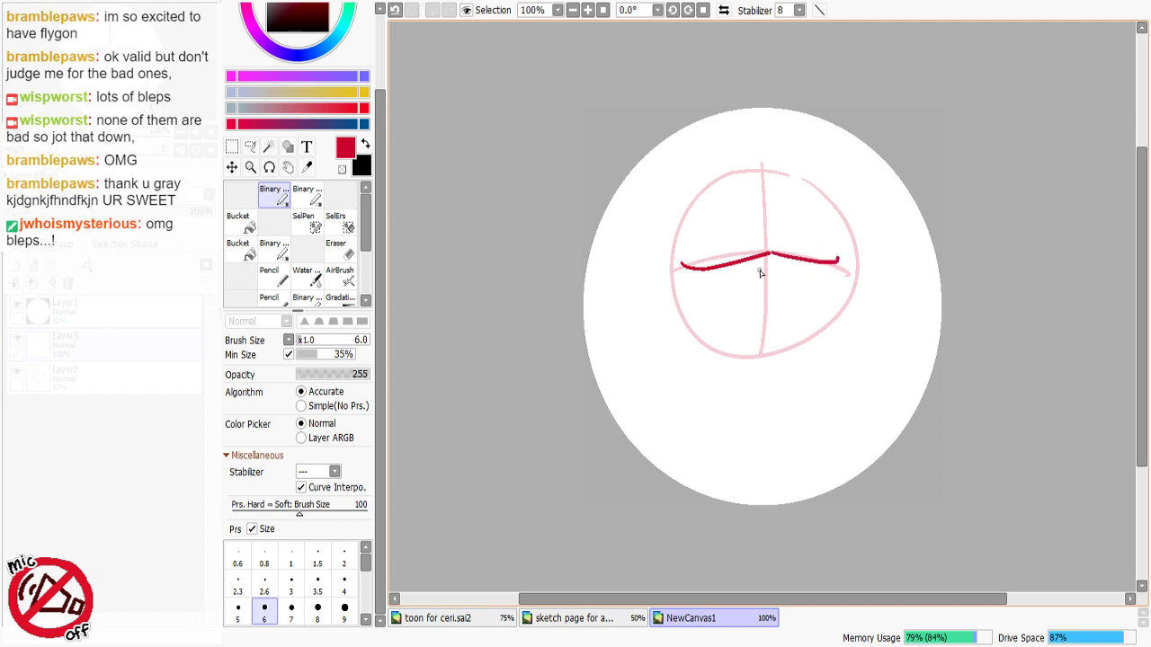
key(ctrl+z)
key(ctrl+z)
mouse_move(674, 266)
mouse_down()
mouse_move(765, 252)
mouse_move(842, 271)
mouse_move(846, 256)
mouse_up()
key(ctrl+z)
key(ctrl+z)
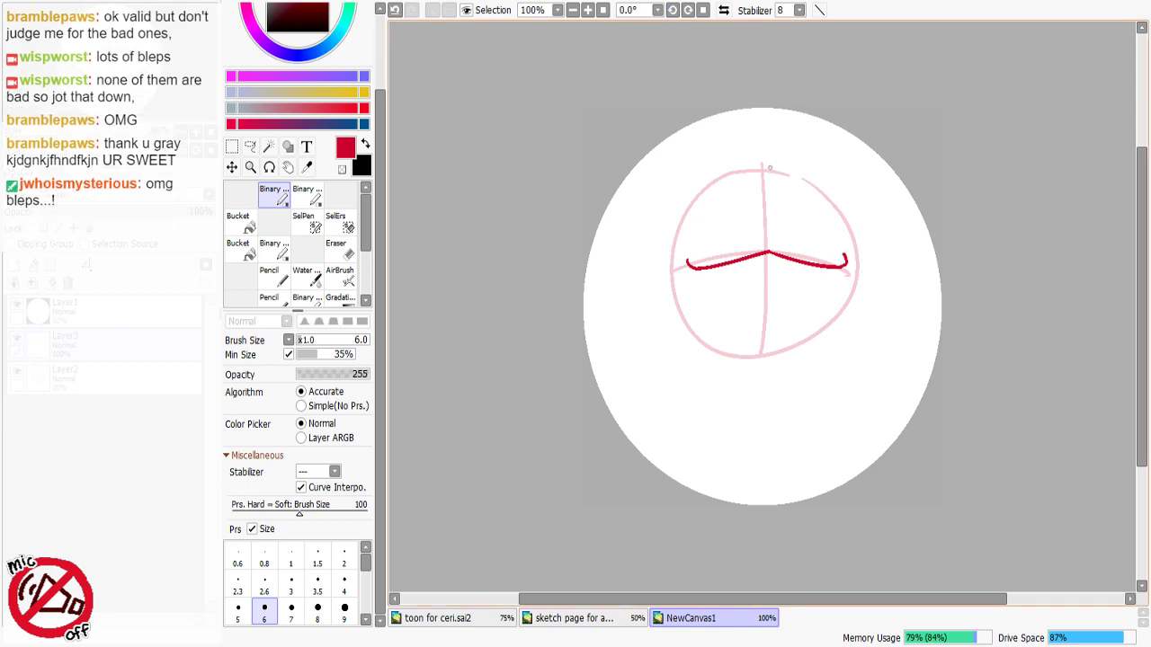
Step: Add a rounded tongue with a short centre line and a small fang on each side beneath the mouth line
mouse_move(742, 261)
mouse_down()
mouse_move(775, 308)
mouse_move(803, 274)
mouse_move(771, 282)
mouse_move(827, 267)
mouse_up()
key(ctrl+z)
key(ctrl+z)
key(ctrl+z)
drag(708, 264, 735, 266)
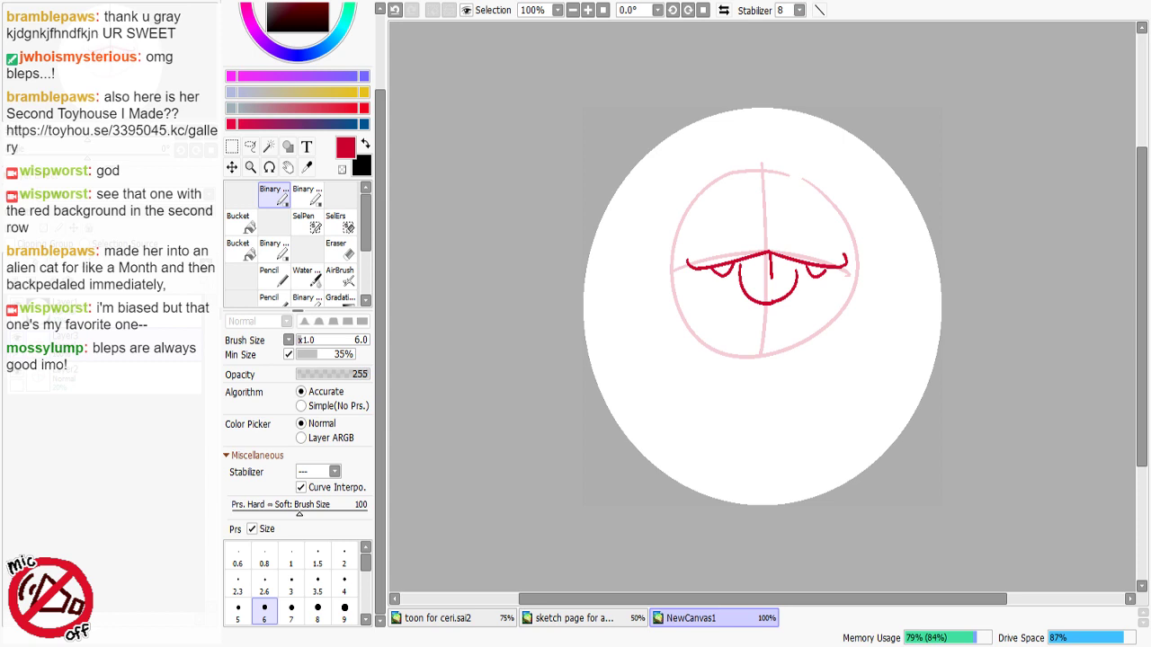
Step: Draw a domed upper outline for the left eye, from the vertical guideline out to the edge of the head circle
drag(761, 192, 702, 240)
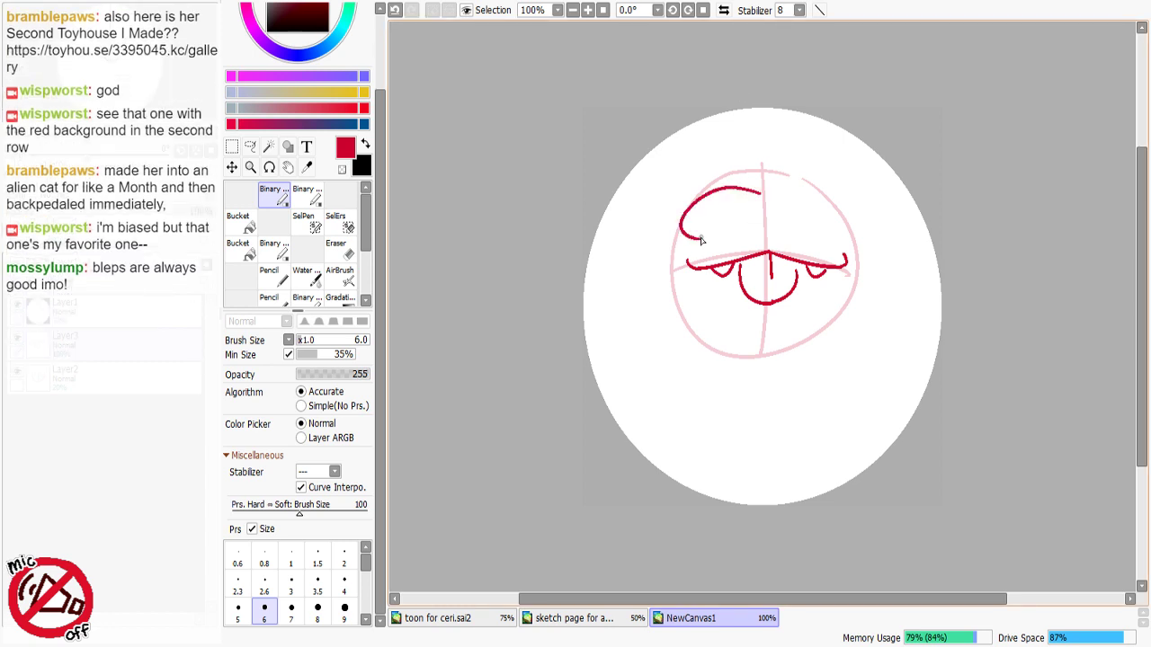
key(ctrl+z)
drag(755, 194, 676, 241)
key(ctrl+z)
mouse_move(746, 196)
mouse_down()
mouse_move(684, 249)
mouse_move(746, 241)
mouse_move(720, 195)
mouse_move(673, 246)
mouse_move(749, 234)
mouse_up()
key(ctrl+z)
key(ctrl+z)
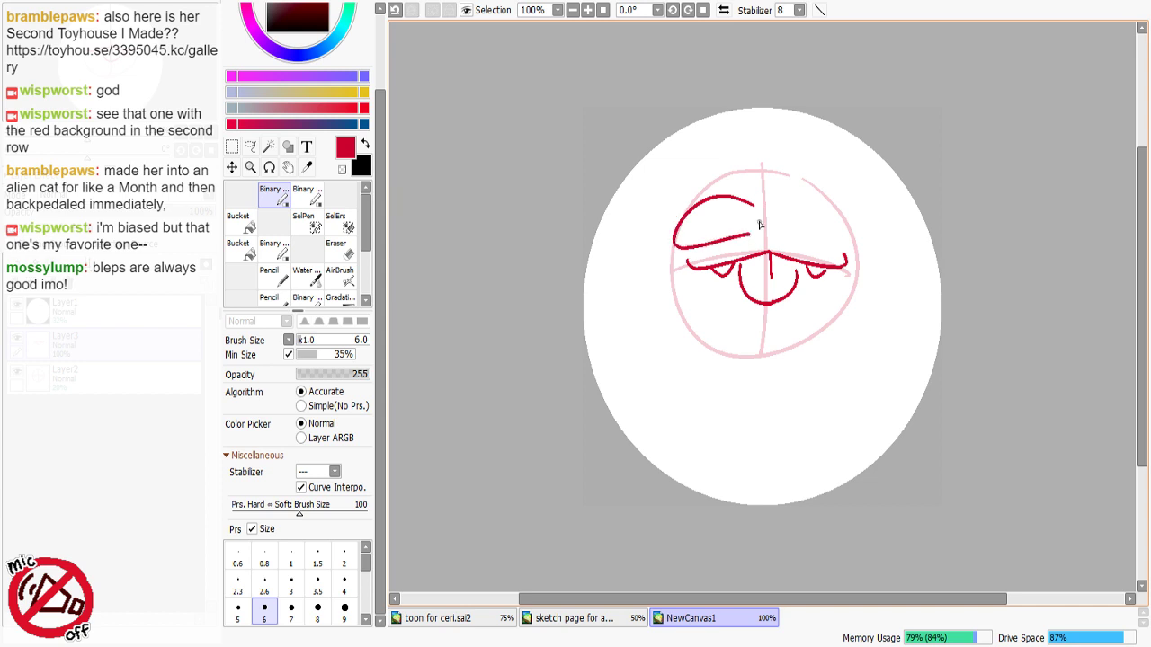
key(ctrl+z)
Step: Redraw the left eye's slanted lower edge above the mouth and close the eye outline at its inner side
mouse_move(675, 241)
mouse_down()
mouse_move(692, 259)
mouse_move(749, 235)
mouse_up()
key(ctrl+z)
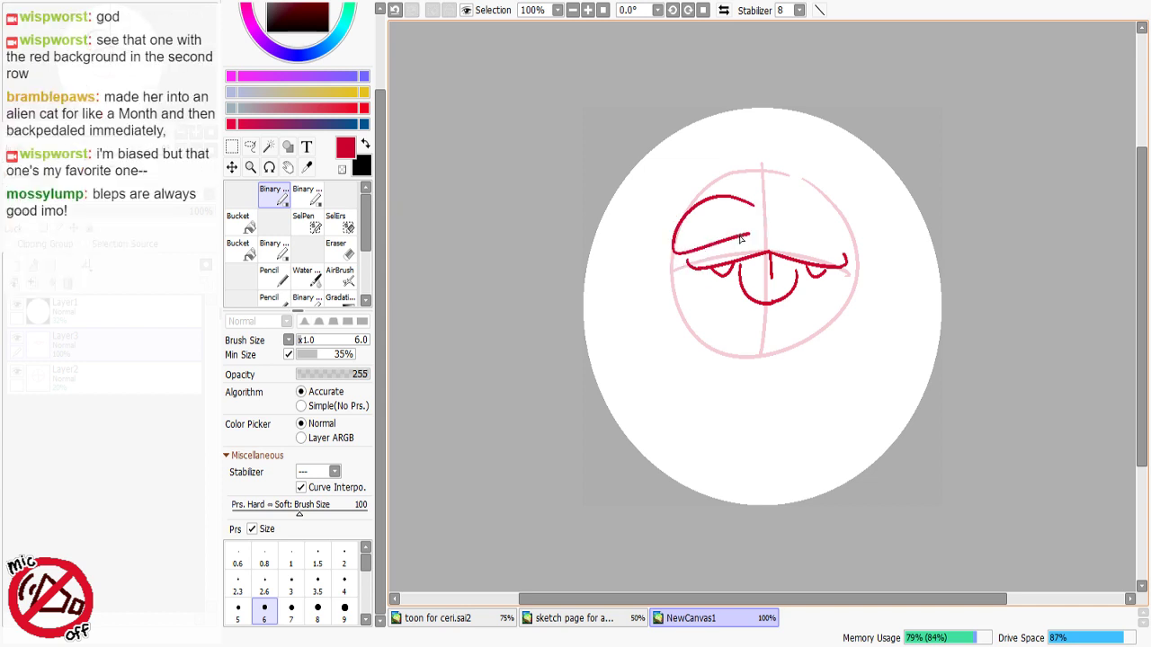
key(ctrl+z)
mouse_move(674, 246)
mouse_down()
mouse_move(767, 232)
mouse_move(755, 238)
mouse_move(756, 208)
mouse_move(743, 241)
mouse_up()
key(ctrl+z)
key(ctrl+z)
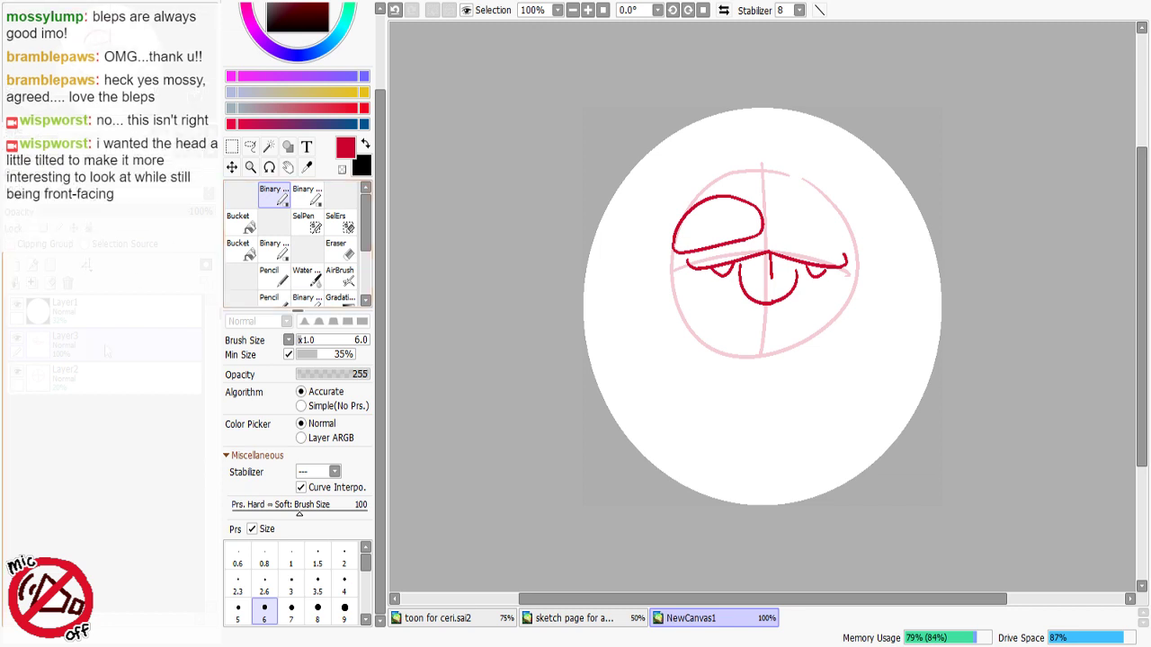
Step: Hide the face and guide layers and draw a tilted head circle with two crossing curved guidelines on a new layer, erasing the stray hook
drag(17, 339, 17, 371)
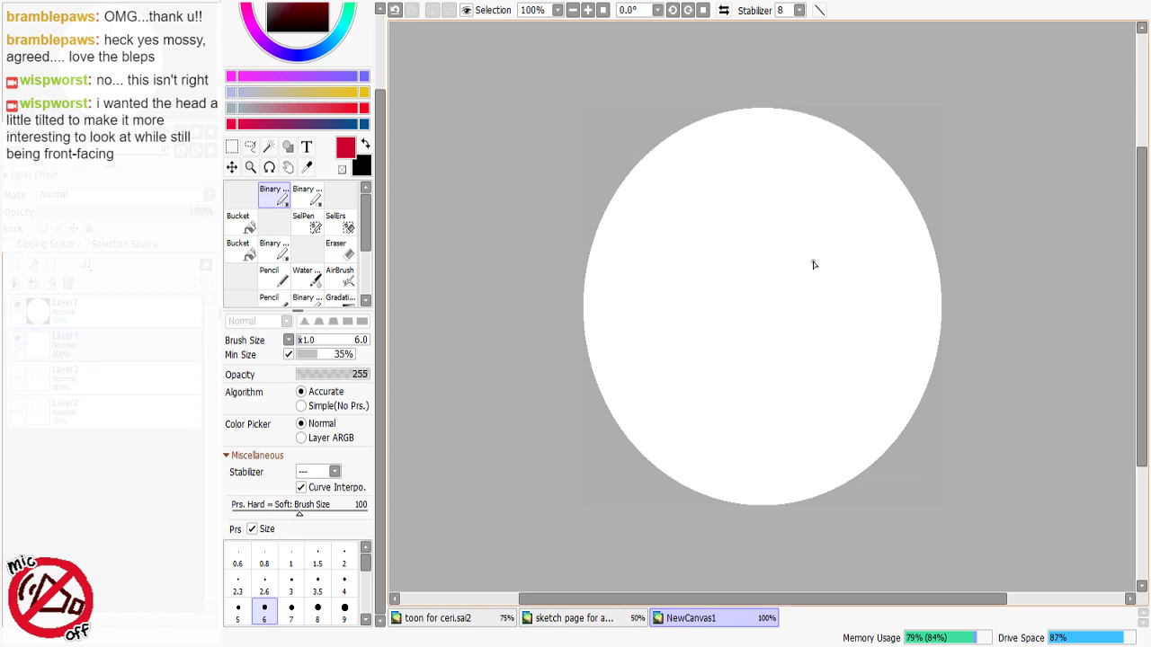
mouse_move(819, 199)
mouse_down()
mouse_move(677, 220)
mouse_move(836, 221)
mouse_move(771, 213)
mouse_move(847, 319)
mouse_move(774, 205)
mouse_move(666, 296)
mouse_move(787, 199)
mouse_move(742, 176)
mouse_move(868, 299)
mouse_move(693, 227)
mouse_move(852, 218)
mouse_move(719, 324)
mouse_up()
key(ctrl+z)
key(ctrl+z)
key(ctrl+z)
key(ctrl+z)
key(ctrl+z)
drag(704, 186, 823, 353)
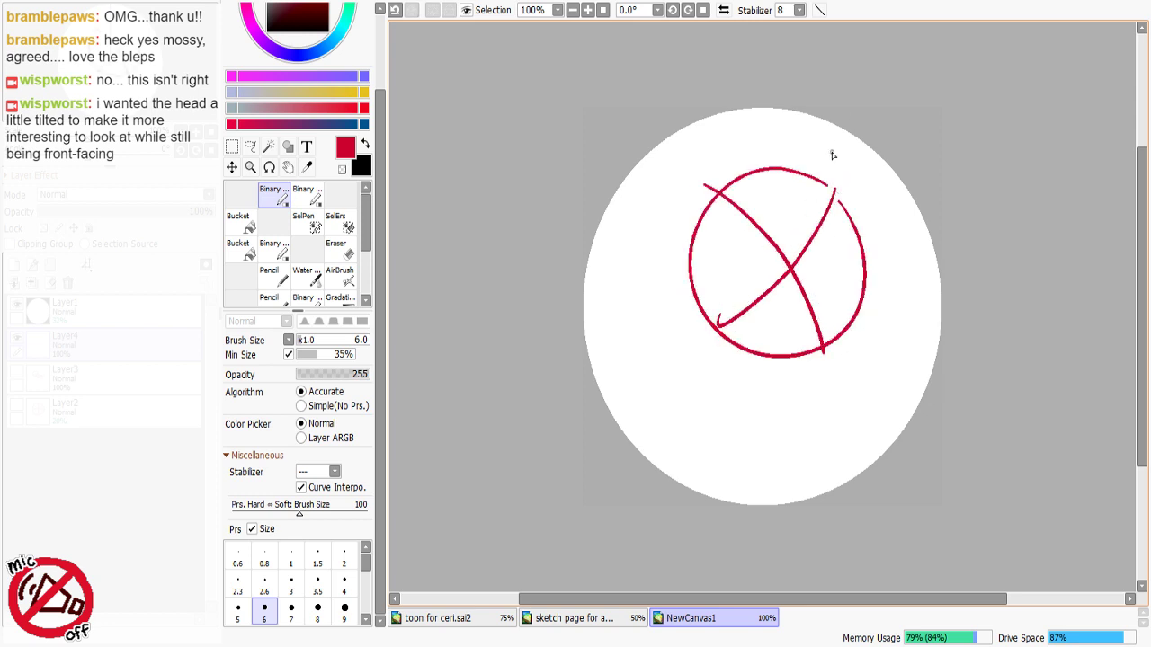
key(minus)
drag(716, 322, 720, 313)
key(minus)
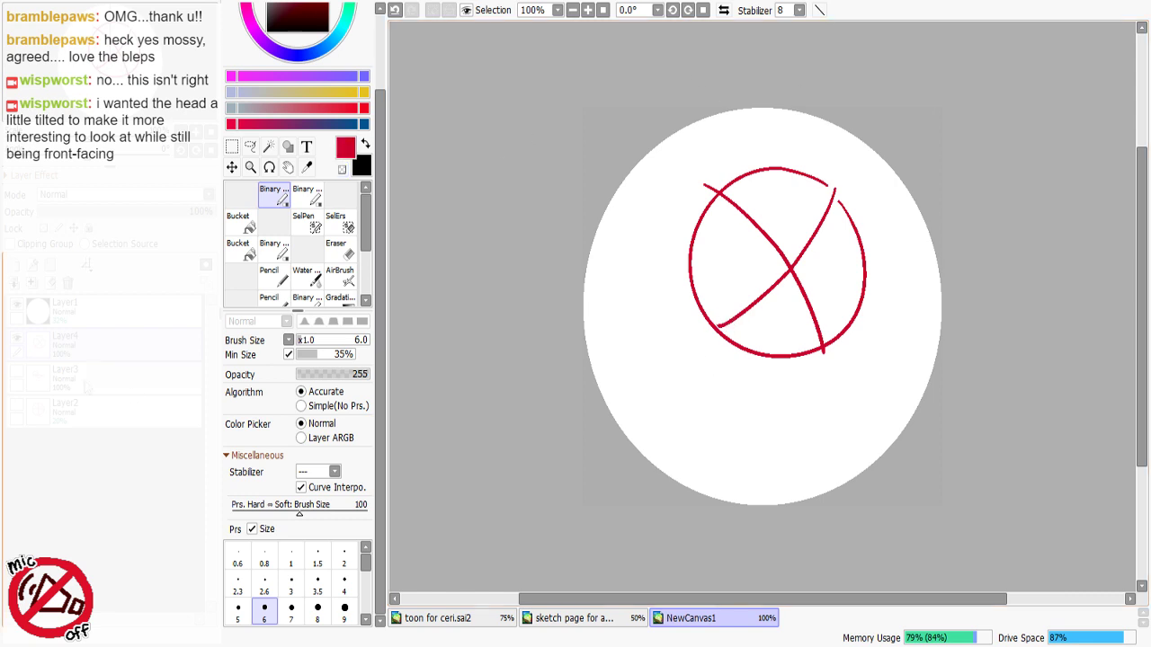
Step: Lower the opacity of the tilted head layer and add two zigzag fur tufts along the lower edge of the circle
click(87, 212)
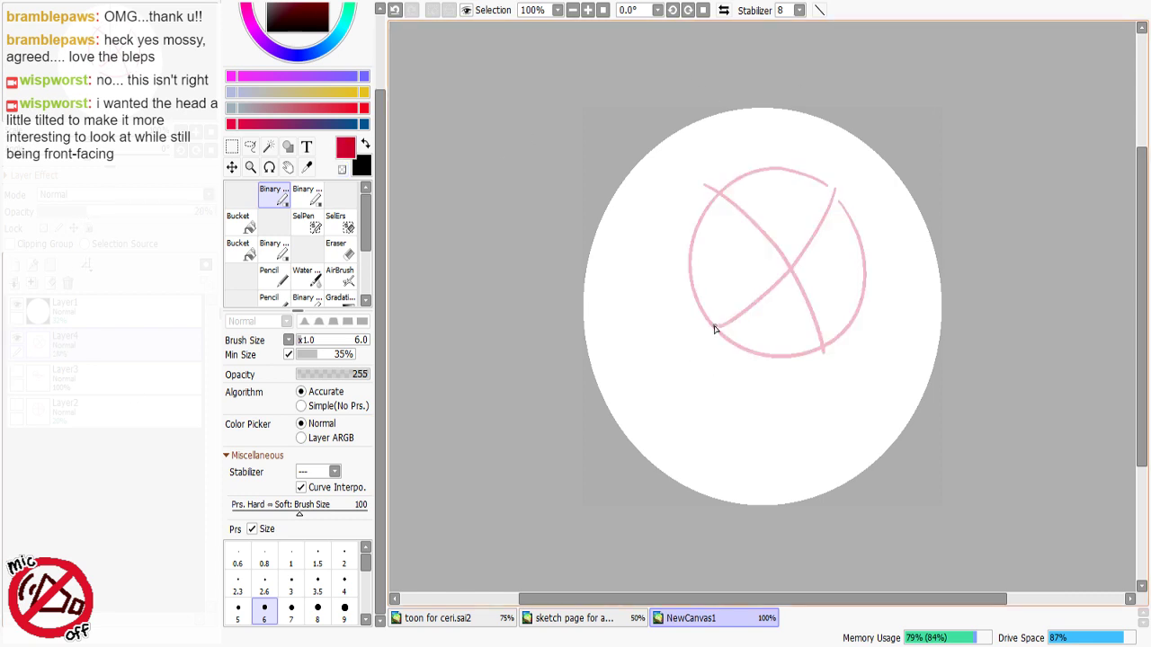
drag(702, 324, 685, 368)
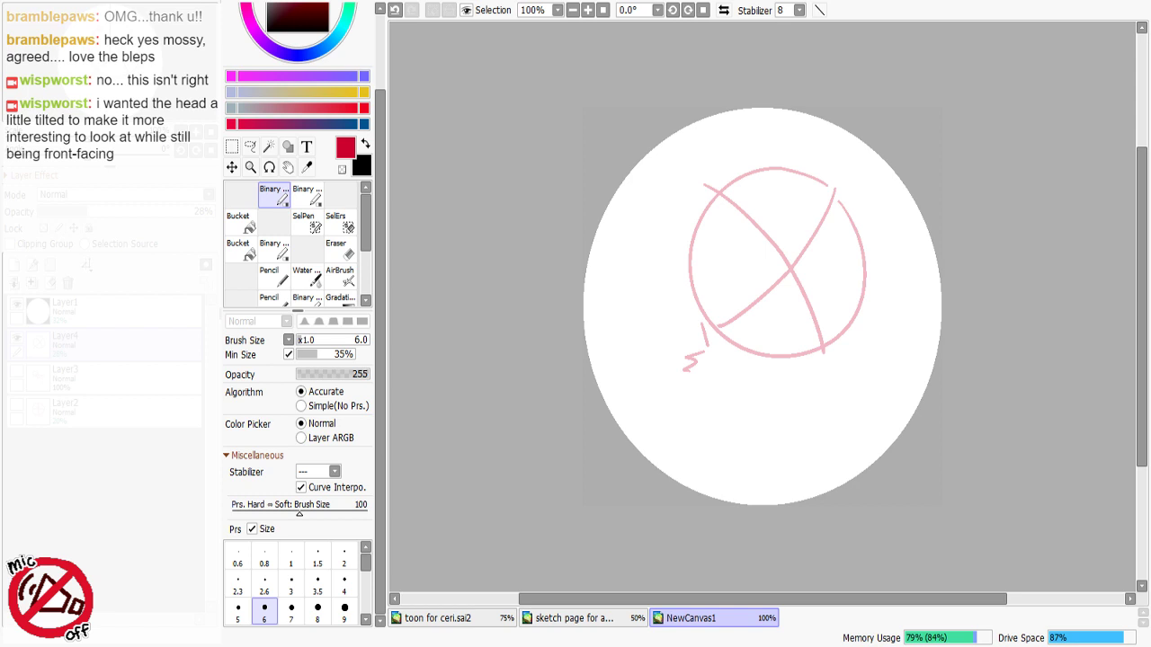
mouse_move(797, 357)
mouse_down()
mouse_move(793, 394)
mouse_move(827, 400)
mouse_up()
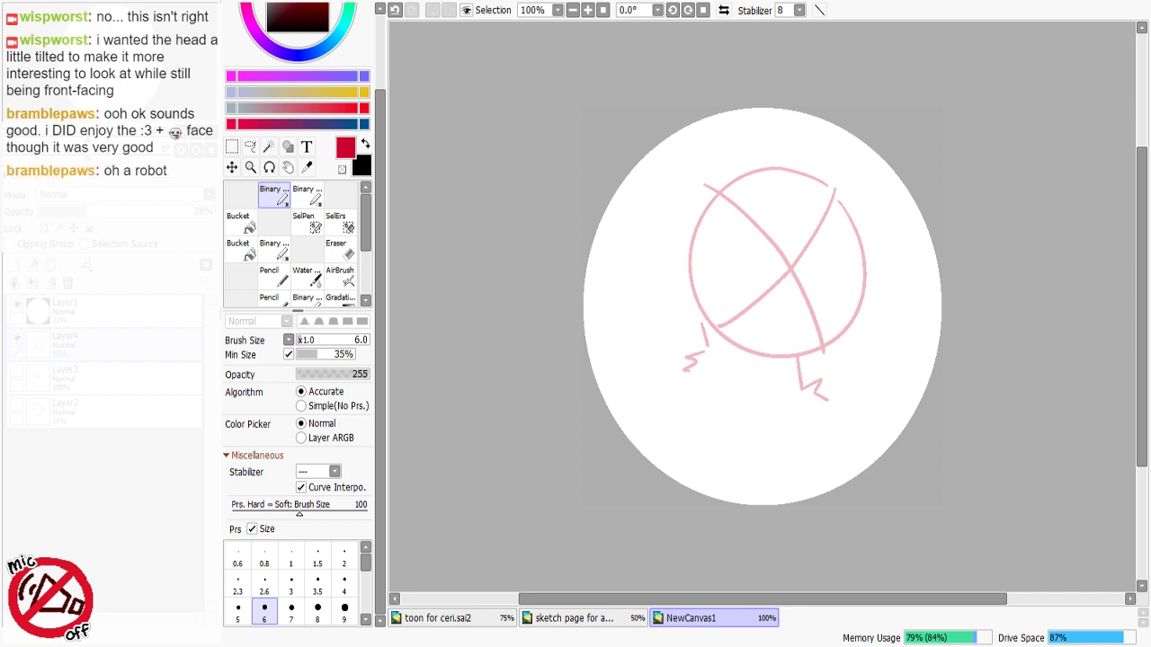
Step: Try an ear outline on the upper left of the tilted head circle, then undo it
drag(730, 185, 673, 278)
key(ctrl+z)
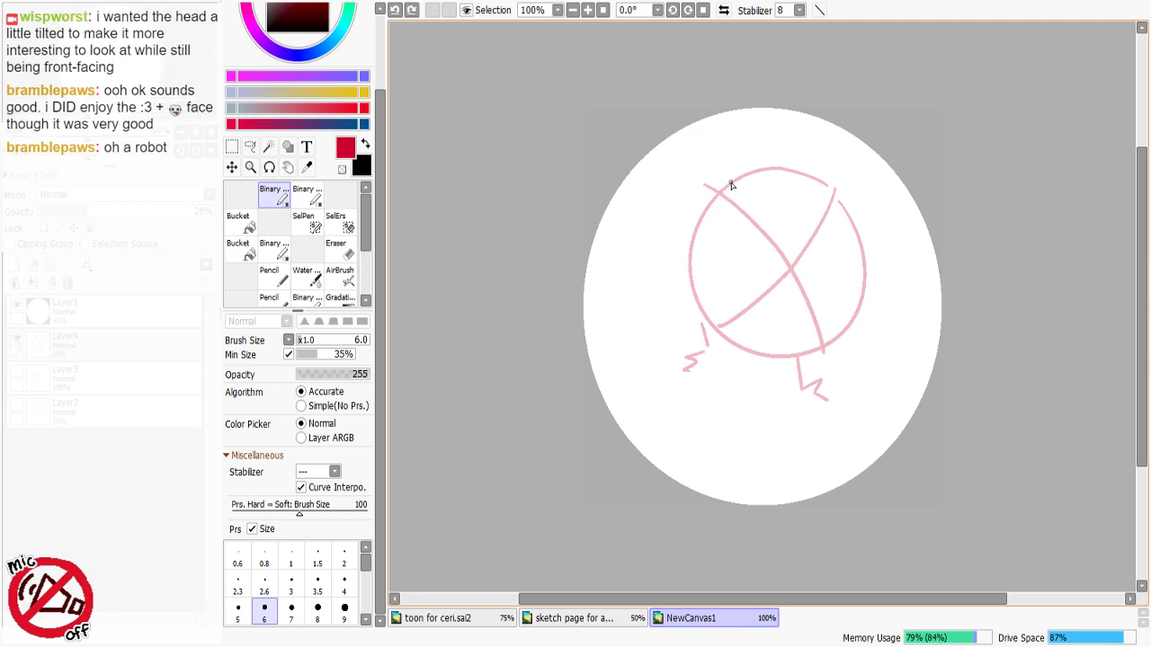
mouse_move(731, 185)
mouse_down()
mouse_move(634, 138)
mouse_move(638, 237)
mouse_move(663, 270)
mouse_up()
key(ctrl+z)
drag(743, 179, 684, 245)
key(ctrl+z)
Step: Move the tilted head sketch lower in the oval, enlarge it slightly with a resize transform and apply it
click(232, 167)
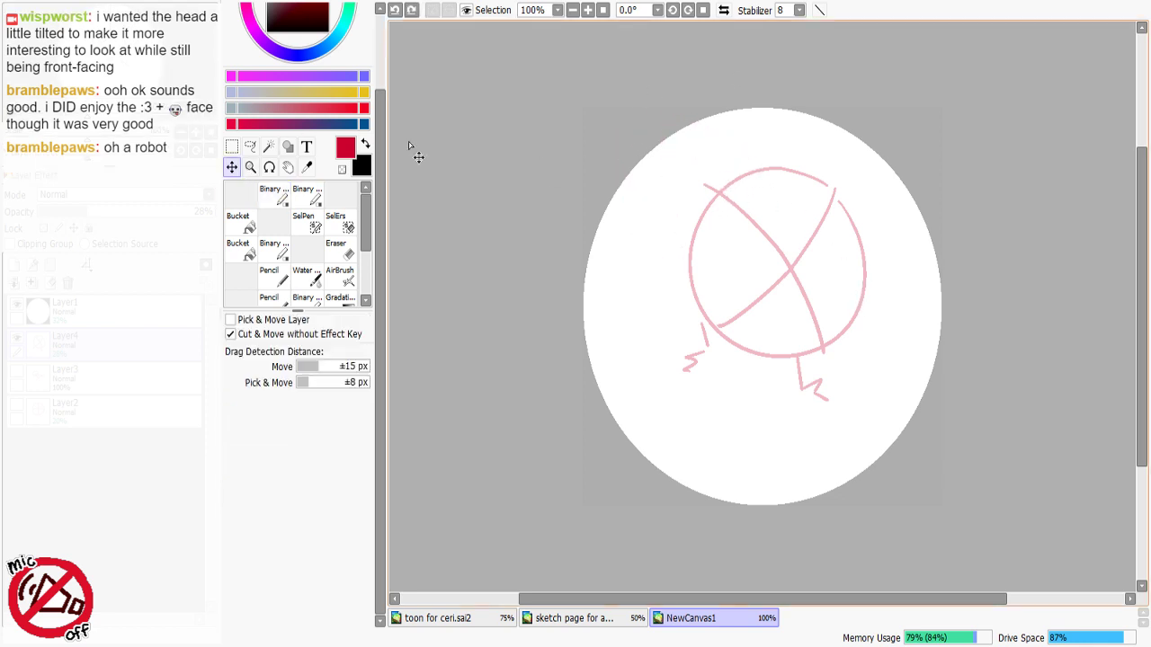
mouse_move(778, 237)
mouse_down()
mouse_move(779, 301)
mouse_move(779, 258)
mouse_up()
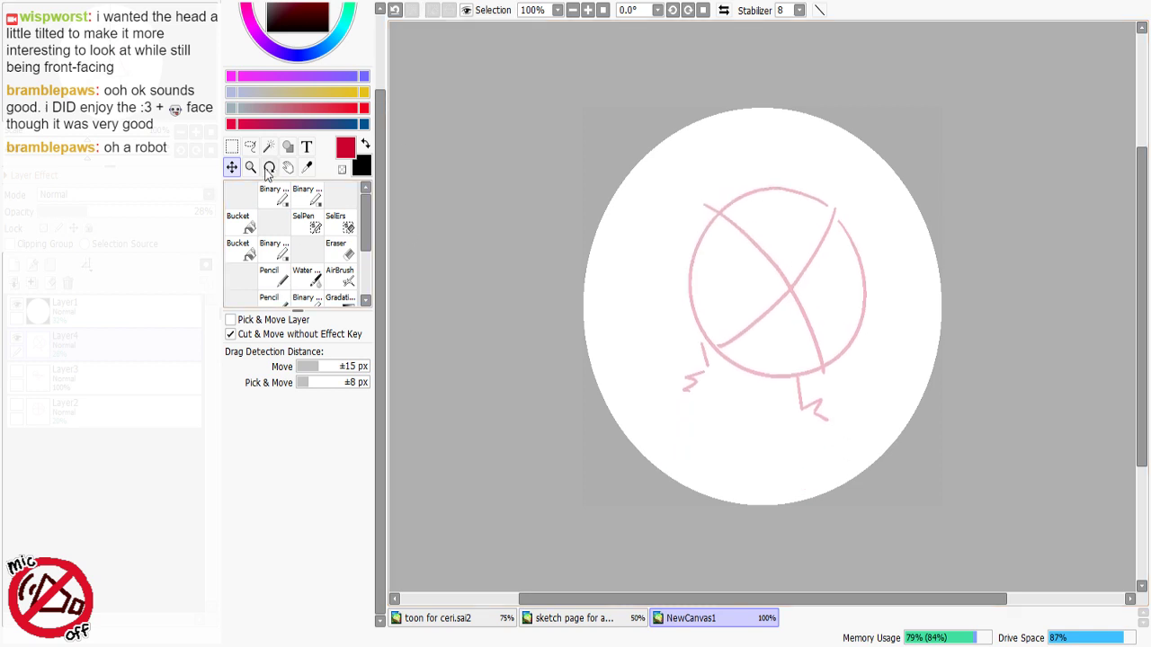
key(ctrl+t)
click(246, 421)
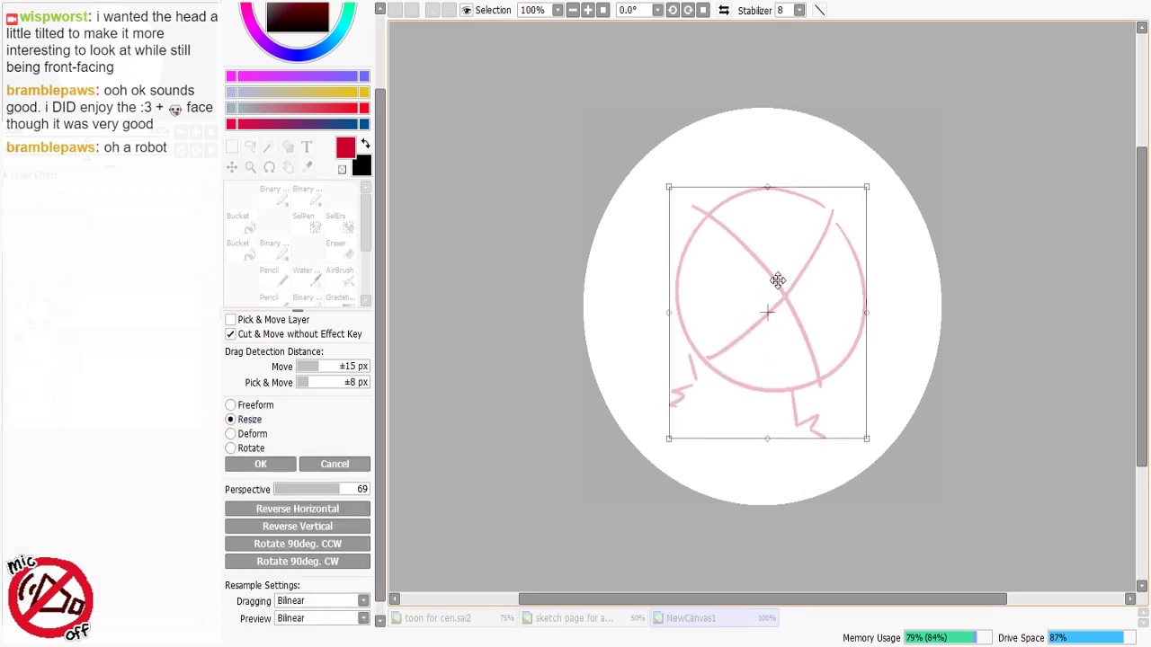
mouse_move(778, 280)
mouse_down()
mouse_move(778, 244)
mouse_move(780, 277)
mouse_up()
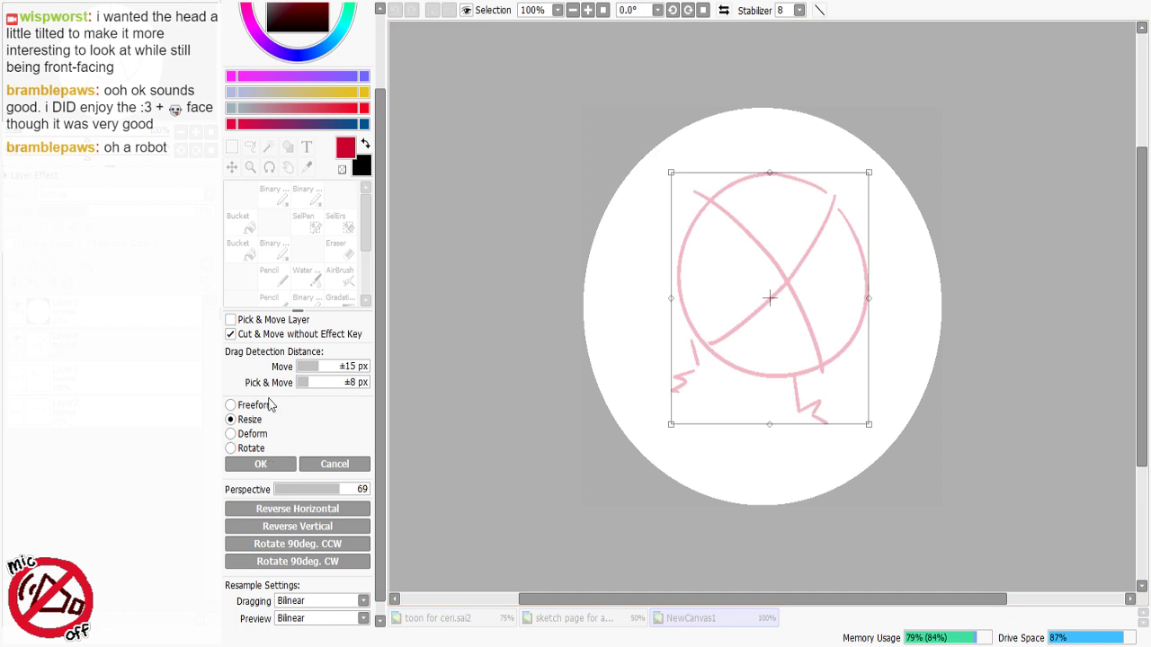
click(260, 464)
Step: Try a large round-tipped ear extending from the upper left of the head past the oval, then undo it
mouse_move(732, 188)
mouse_down()
mouse_move(675, 168)
mouse_move(643, 285)
mouse_up()
key(ctrl+z)
key(ctrl+y)
key(ctrl+y)
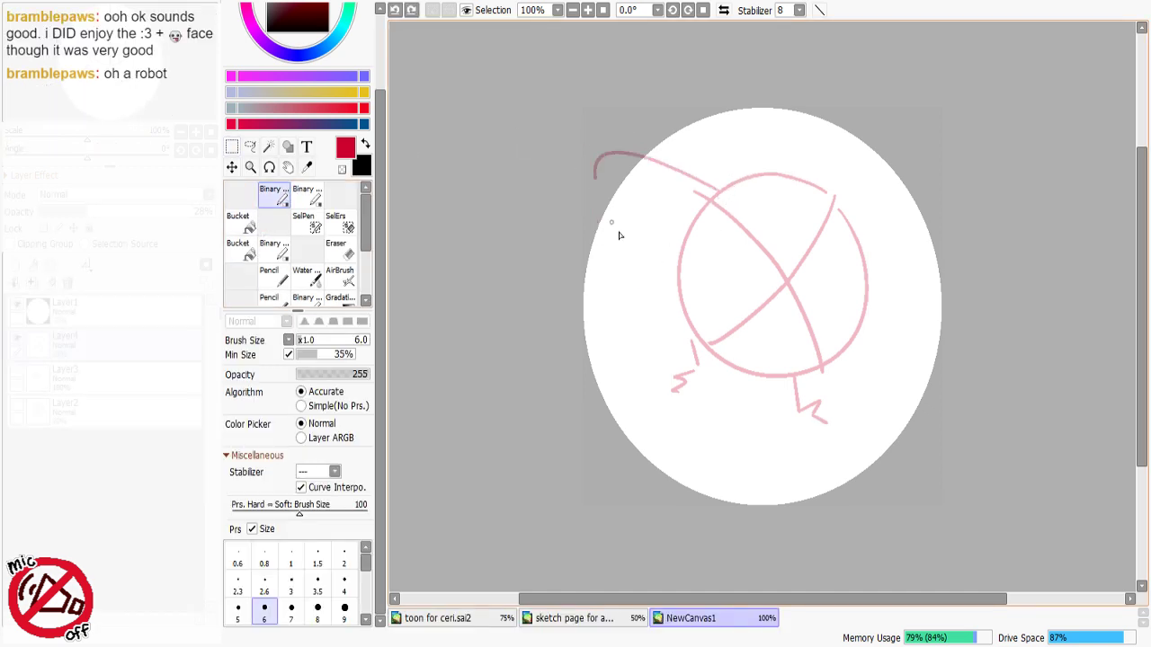
key(ctrl+z)
key(ctrl+z)
key(ctrl+y)
key(ctrl+y)
key(ctrl+z)
key(ctrl+z)
Step: Draw a large pointed ear from the upper left of the tilted head, reaching outside the oval and curving back down
mouse_move(730, 177)
mouse_down()
mouse_move(630, 136)
mouse_move(596, 144)
mouse_move(591, 158)
mouse_move(681, 302)
mouse_up()
key(ctrl+z)
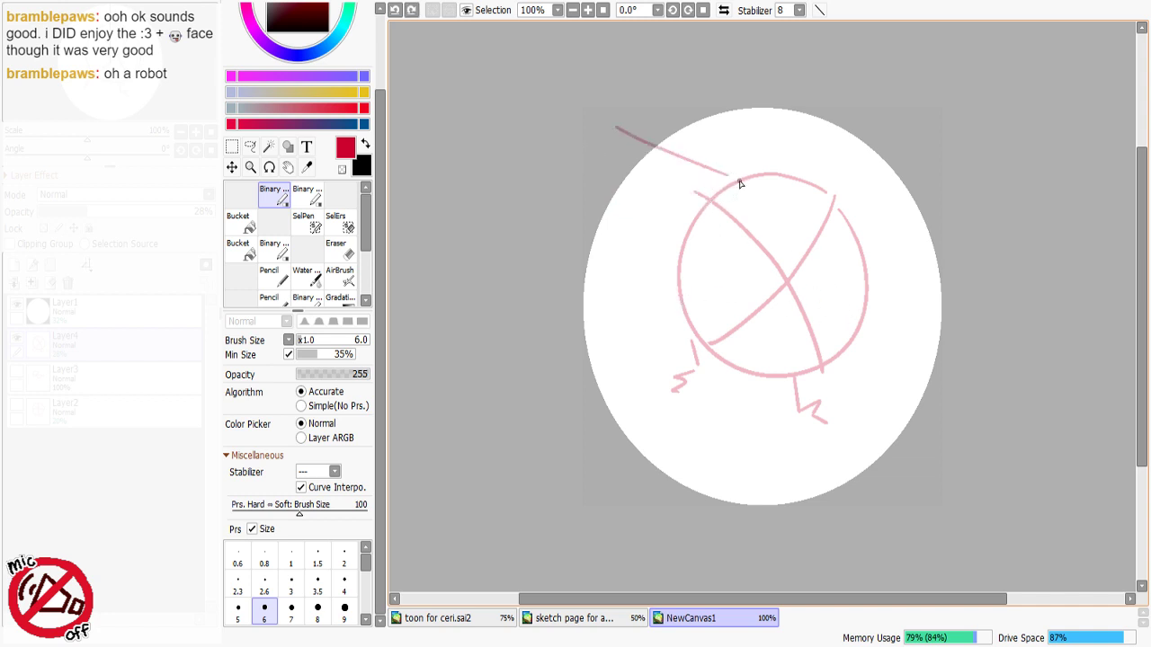
key(ctrl+z)
mouse_move(732, 185)
mouse_down()
mouse_move(587, 181)
mouse_move(644, 295)
mouse_up()
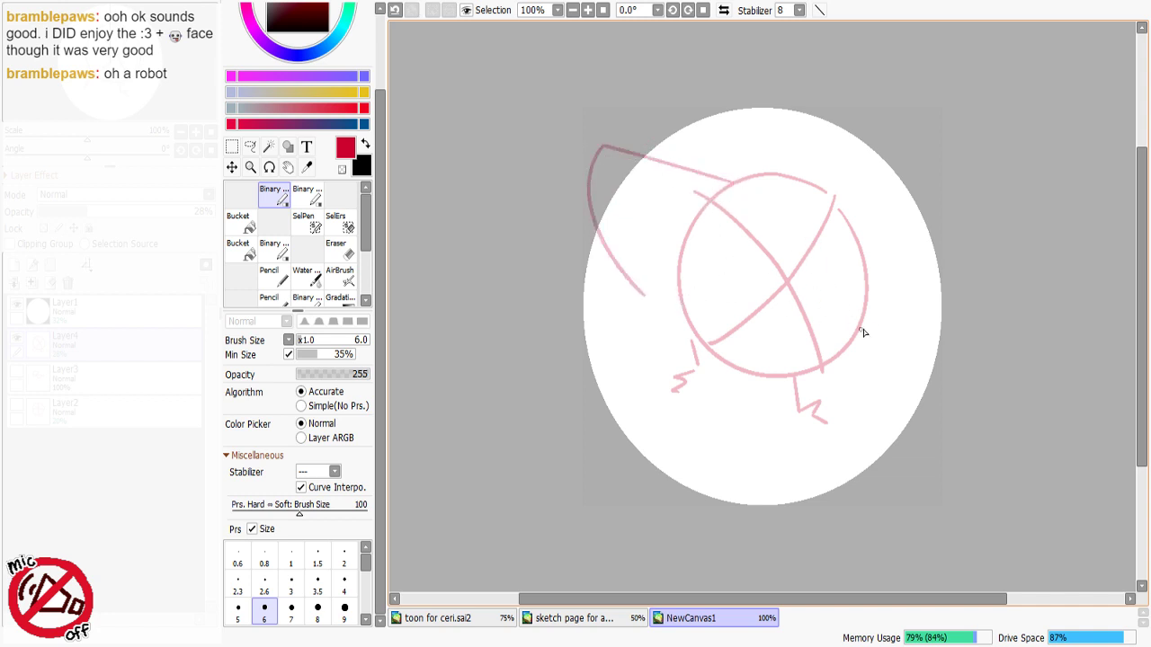
Step: Add short body lines running down from both sides and the underside of the tilted head circle
drag(867, 315, 893, 388)
drag(798, 379, 790, 428)
key(ctrl+z)
drag(713, 354, 711, 389)
key(ctrl+z)
drag(701, 343, 696, 388)
key(minus)
key(minus)
key(ctrl+z)
drag(693, 332, 701, 397)
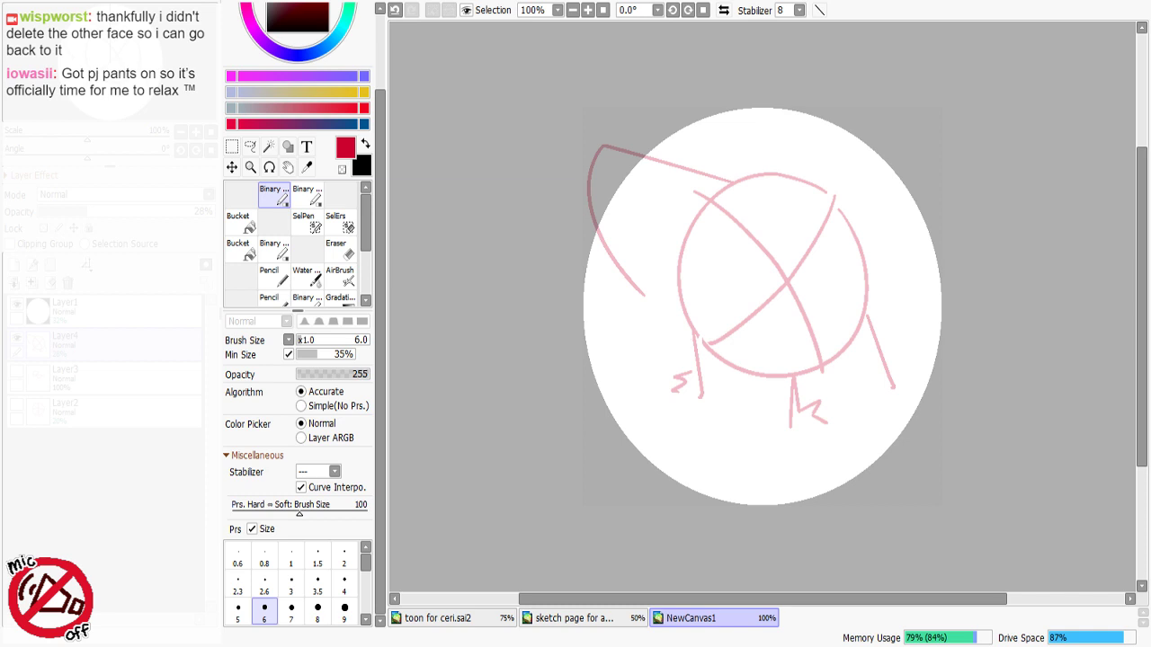
Step: Hide the tilted head layer and show the original front-facing face layer and its guide layer again
click(17, 339)
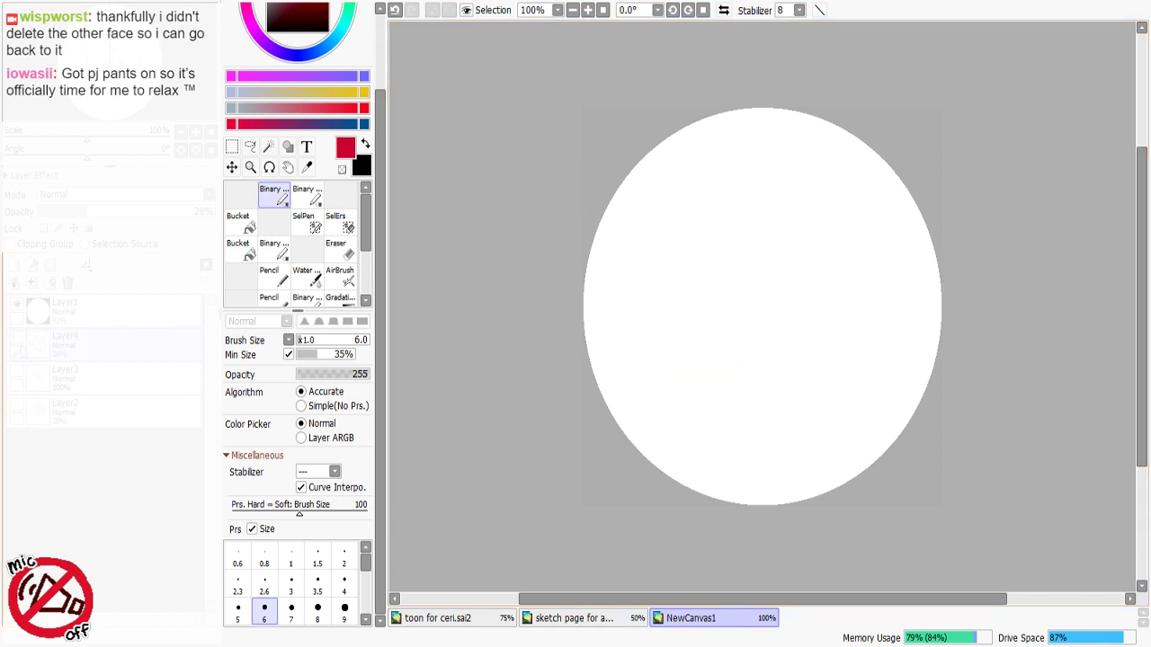
click(17, 371)
click(17, 406)
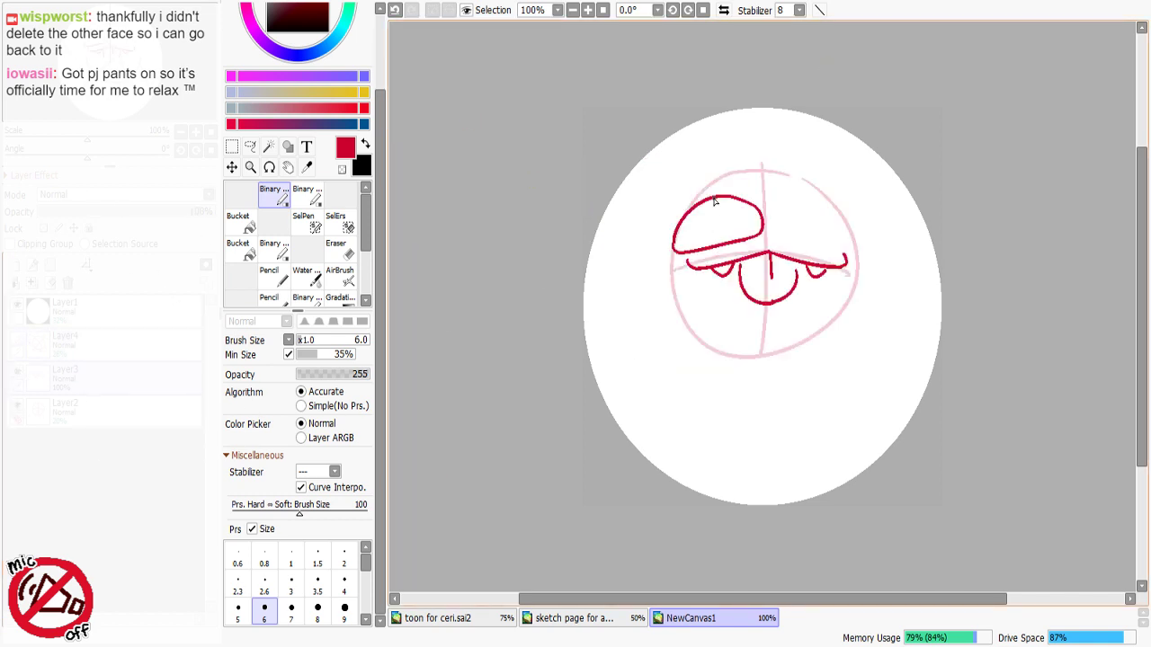
Step: Try strokes inside the left eye and along its slanted lower edge, then undo them
drag(715, 201, 718, 223)
key(ctrl+z)
drag(675, 252, 756, 236)
key(ctrl+z)
key(minus)
drag(677, 253, 743, 242)
key(e)
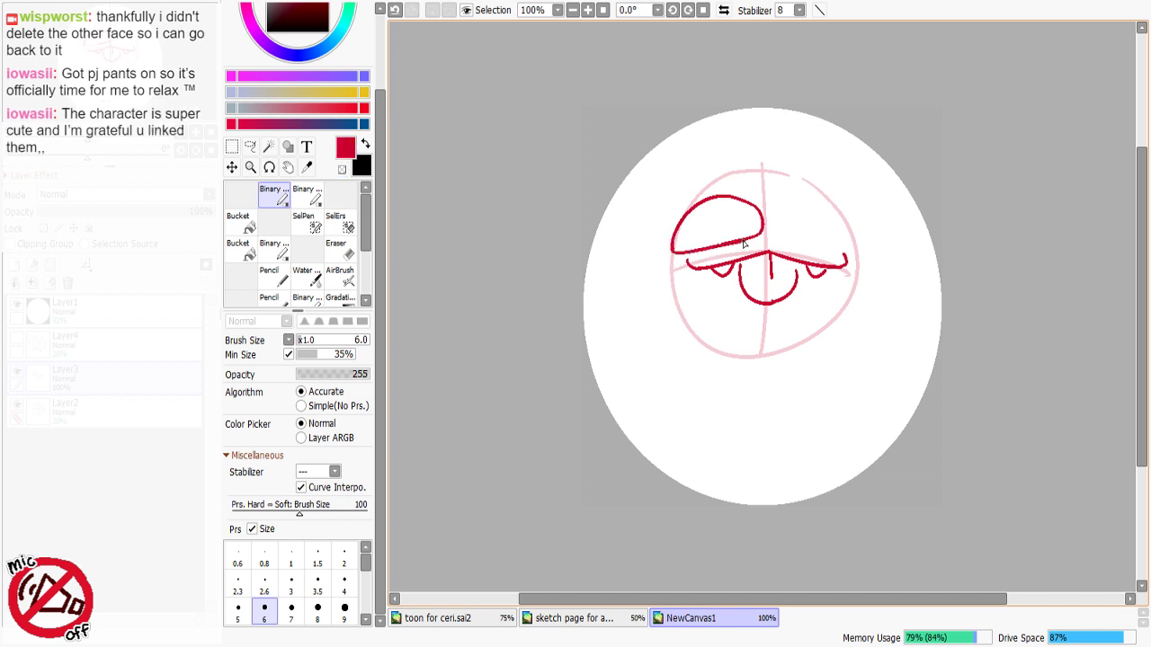
key(ctrl+z)
Step: Redraw the left eye's slanted lower edge as a line from its outer corner to the vertical guideline
drag(673, 247, 754, 239)
key(ctrl+z)
drag(673, 257, 763, 240)
key(e)
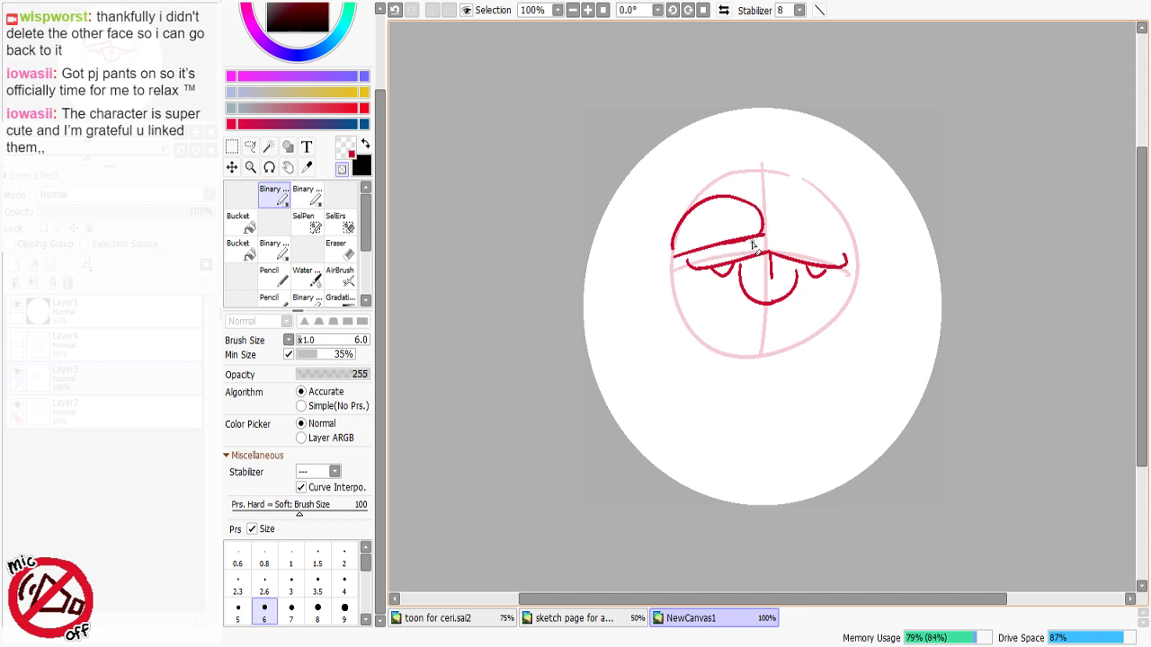
key(e)
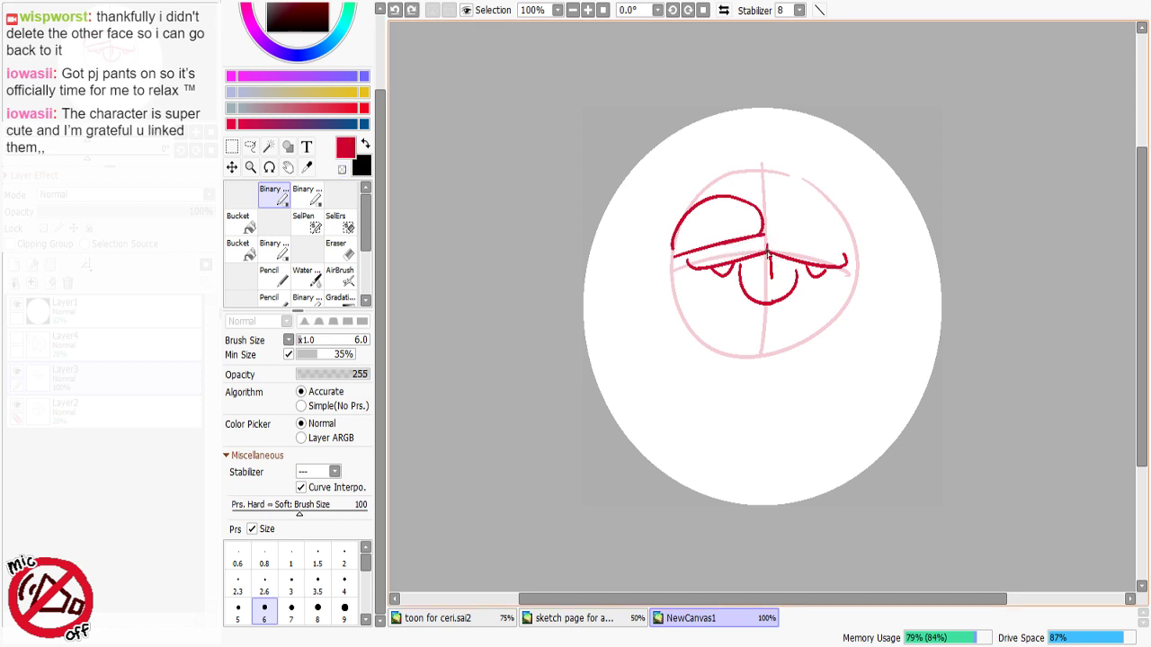
Step: Draw a small nose just above the centre peak of the mouth line
drag(763, 242, 776, 241)
key(ctrl+z)
key(ctrl+z)
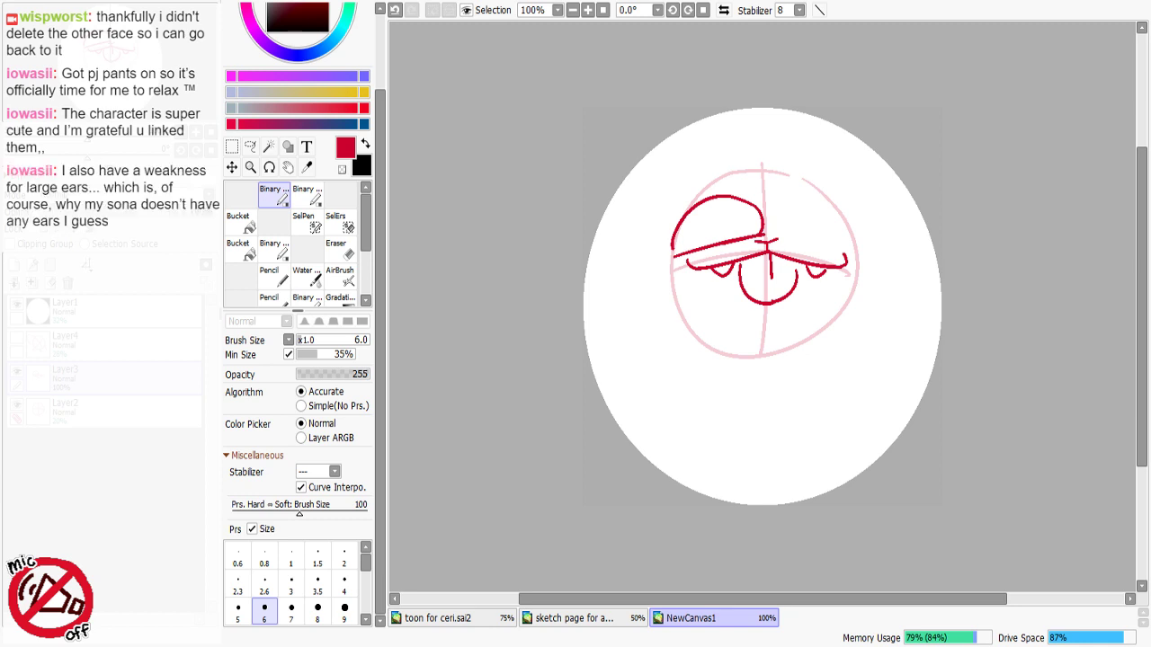
Step: Erase the left eye's upper arc and its inner side, keeping the outer corner and the slanted lower edge
key(minus)
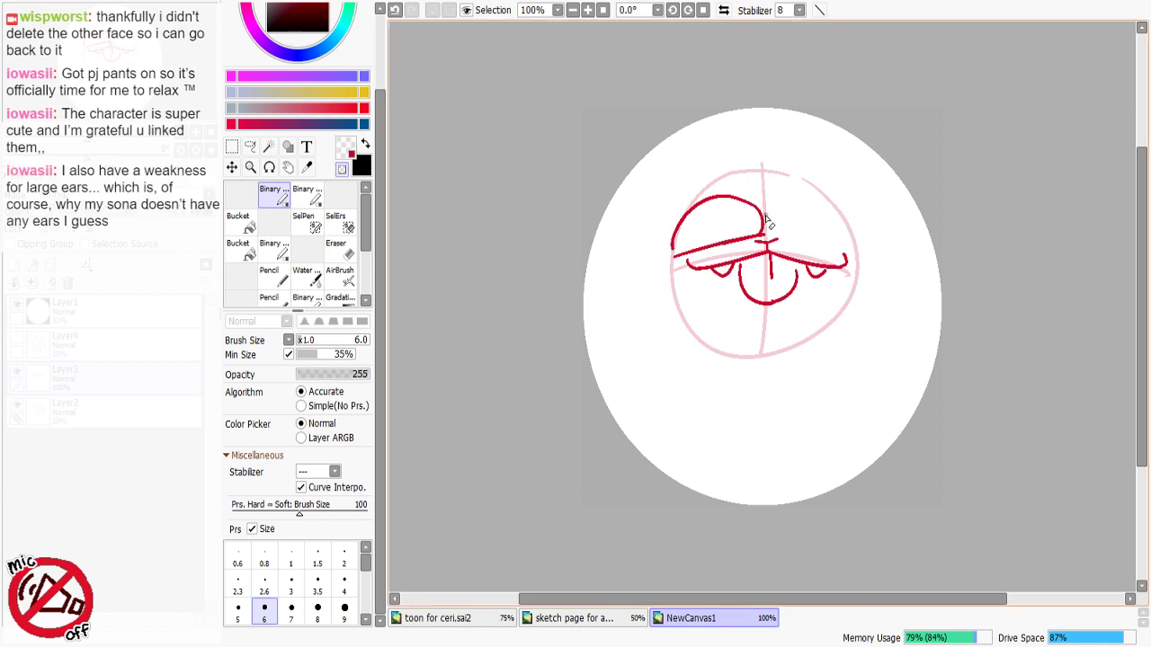
mouse_move(765, 223)
mouse_down()
mouse_move(722, 197)
mouse_move(690, 210)
mouse_move(706, 194)
mouse_move(683, 219)
mouse_up()
key(minus)
key(ctrl+z)
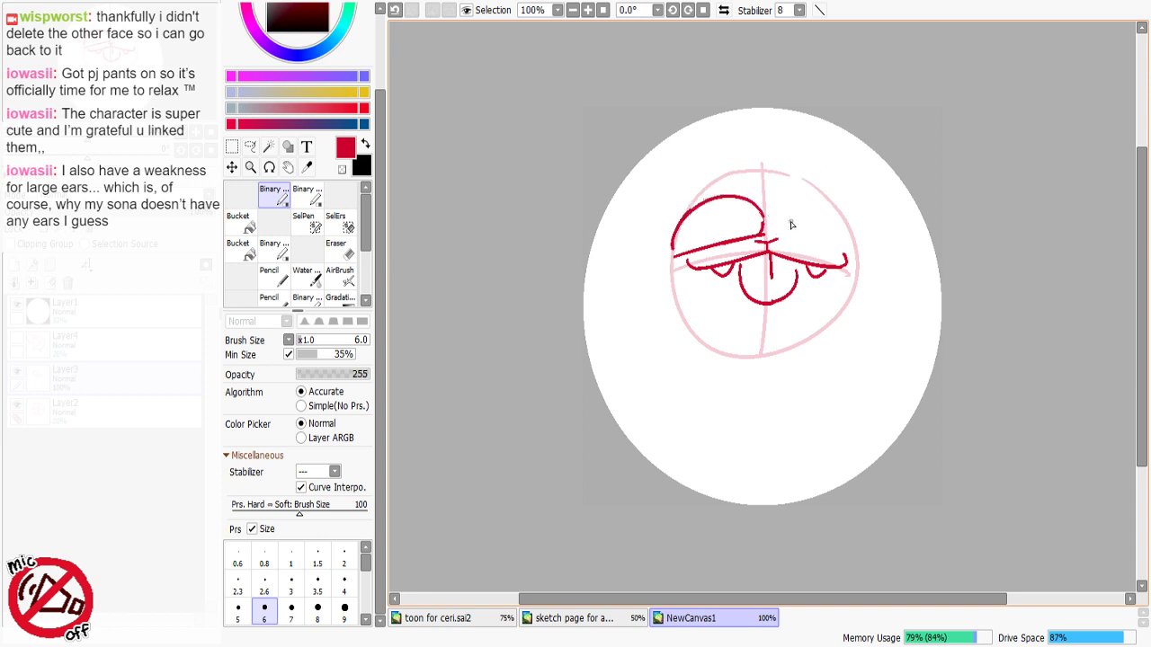
key(ctrl+z)
key(minus)
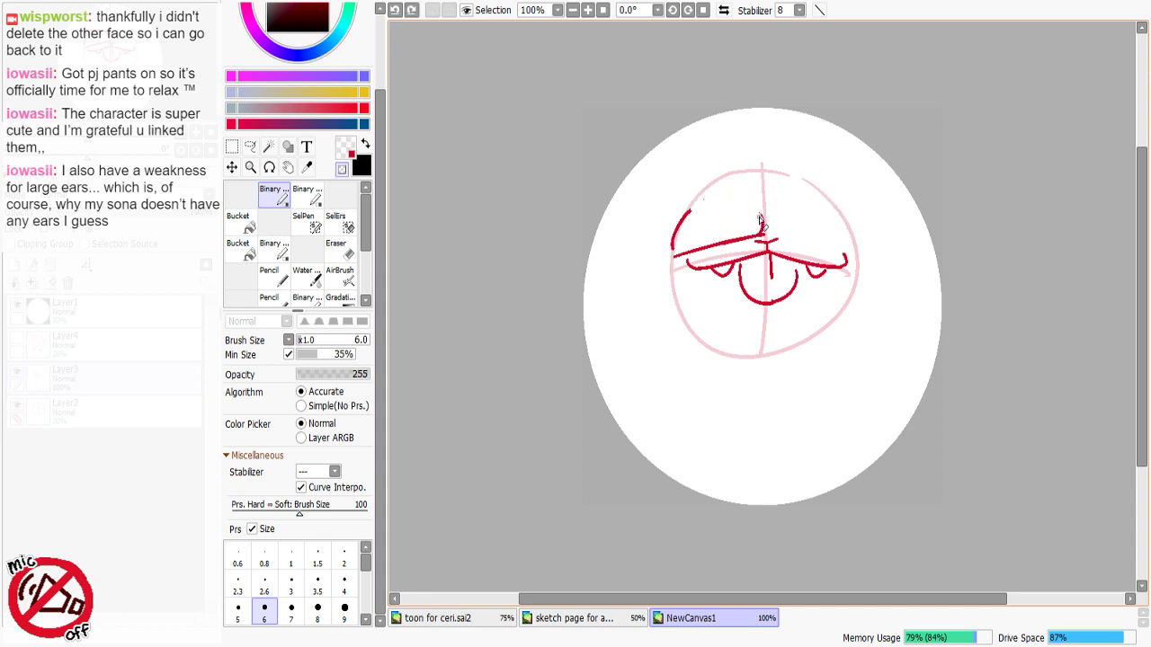
mouse_move(764, 214)
mouse_down()
mouse_move(761, 234)
mouse_move(674, 243)
mouse_up()
key(minus)
key(ctrl+z)
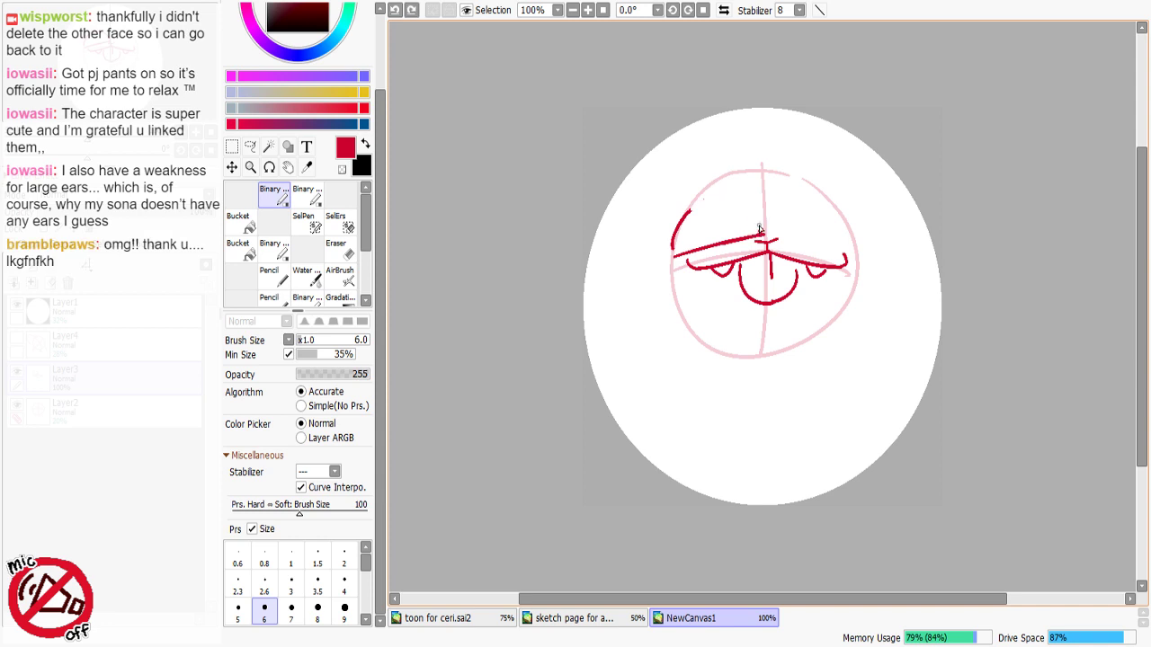
Step: Redraw the left eye's upper arc as a smoother dome sloping down to the inner corner
mouse_move(762, 232)
mouse_down()
mouse_move(674, 243)
mouse_move(752, 213)
mouse_move(675, 225)
mouse_move(720, 200)
mouse_up()
key(ctrl+z)
key(minus)
key(minus)
key(ctrl+z)
key(ctrl+z)
key(ctrl+z)
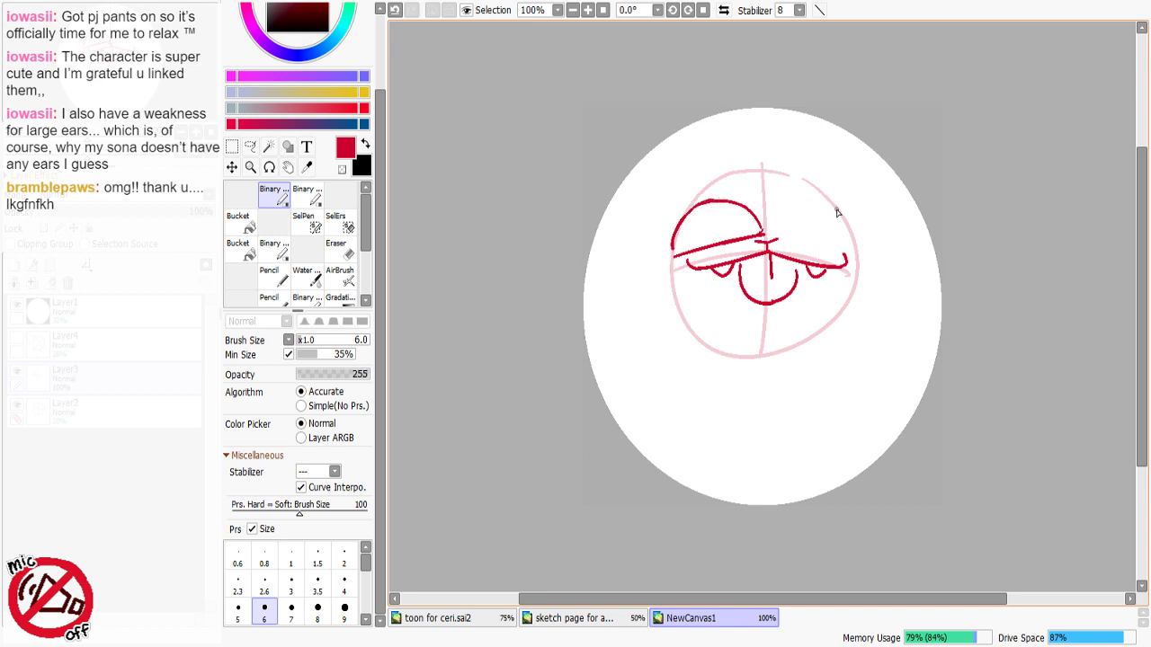
Step: Draw an arched upper line for the right eye and pull the left eye's inner corner away from the vertical guideline
mouse_move(846, 208)
mouse_down()
mouse_move(822, 191)
mouse_move(756, 238)
mouse_up()
key(ctrl+z)
key(minus)
key(minus)
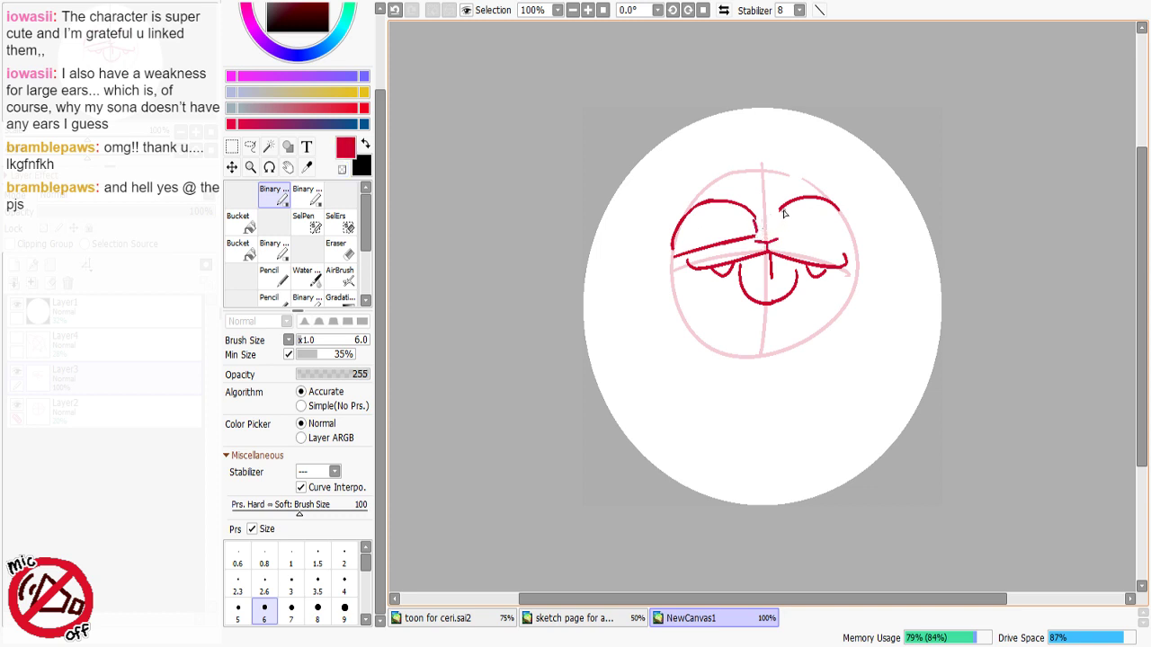
Step: Extend the right eye's arch down both sides and add a nearly level lower edge beneath it
key(minus)
mouse_move(783, 206)
mouse_down()
mouse_move(776, 223)
mouse_move(856, 246)
mouse_up()
key(minus)
key(ctrl+z)
mouse_move(784, 235)
mouse_down()
mouse_move(847, 241)
mouse_move(839, 213)
mouse_move(853, 241)
mouse_up()
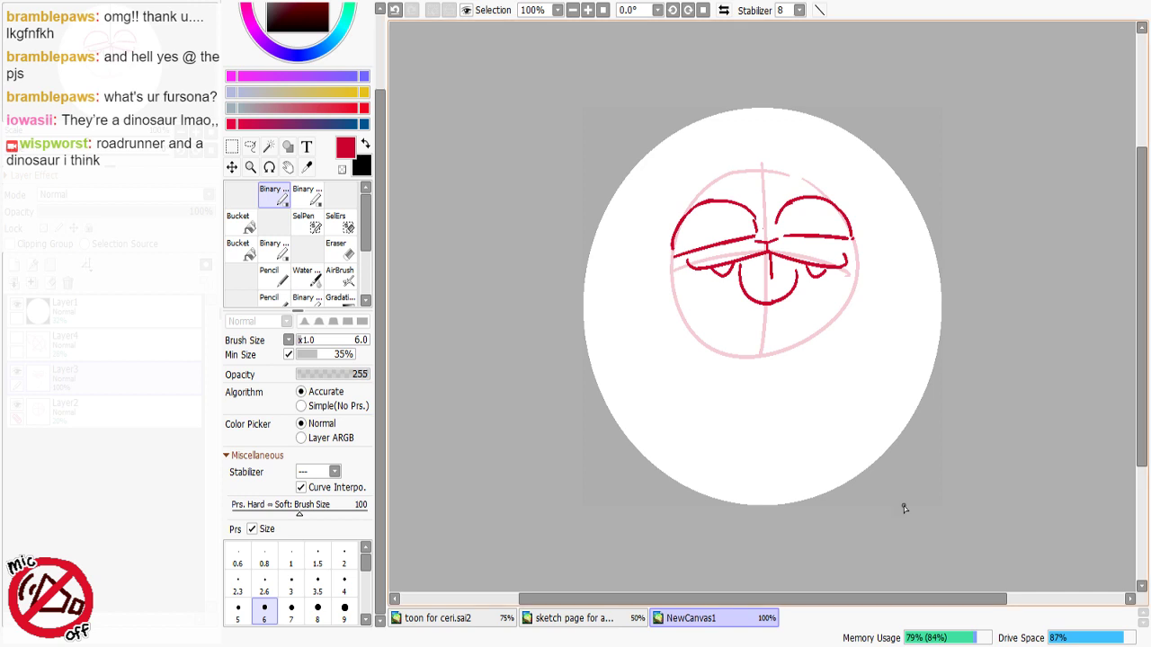
Step: Refine the inner half of the left eye's upper arc into a cleaner curve
key(minus)
mouse_move(756, 219)
mouse_down()
mouse_move(708, 207)
mouse_move(716, 200)
mouse_up()
key(minus)
key(ctrl+z)
key(minus)
key(minus)
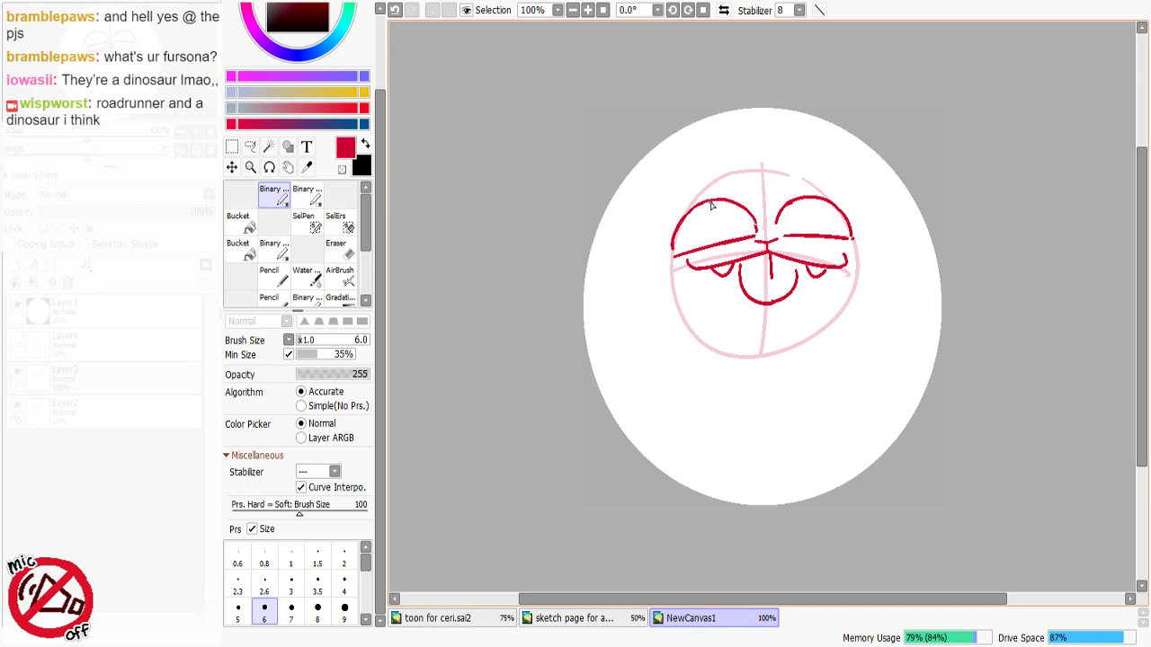
Step: Draw a zigzag cheek fur tuft outside the left edge of the head circle, beside the mouth
mouse_move(673, 260)
mouse_down()
mouse_move(640, 272)
mouse_move(631, 315)
mouse_move(644, 313)
mouse_up()
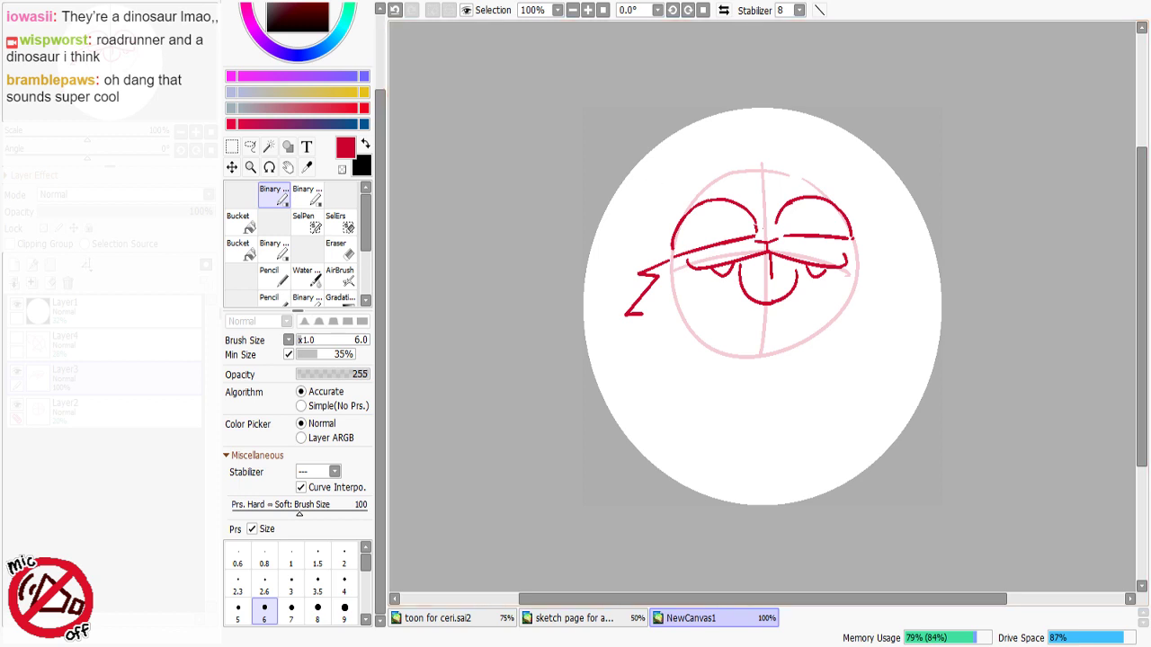
key(ctrl+z)
mouse_move(670, 253)
mouse_down()
mouse_move(637, 272)
mouse_move(654, 307)
mouse_up()
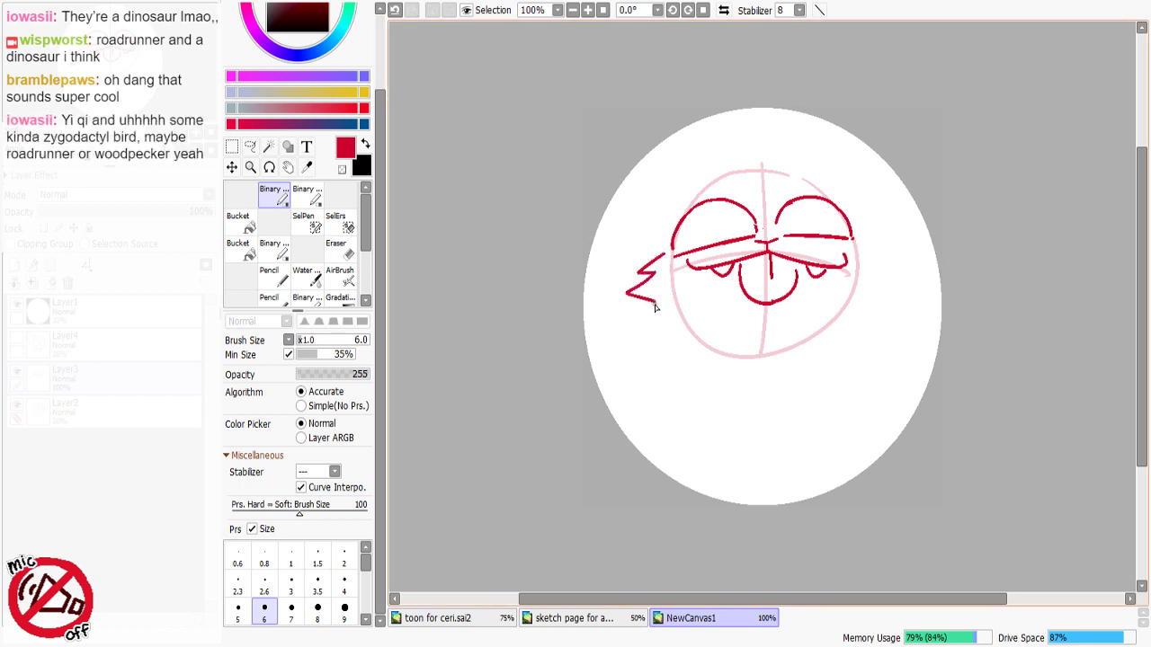
Step: Draw two short vertical neck lines below the head circle, each ending in a small hooked fur tip
drag(739, 365, 740, 405)
key(ctrl+z)
drag(721, 360, 722, 400)
drag(805, 353, 813, 410)
key(ctrl+z)
drag(717, 416, 703, 402)
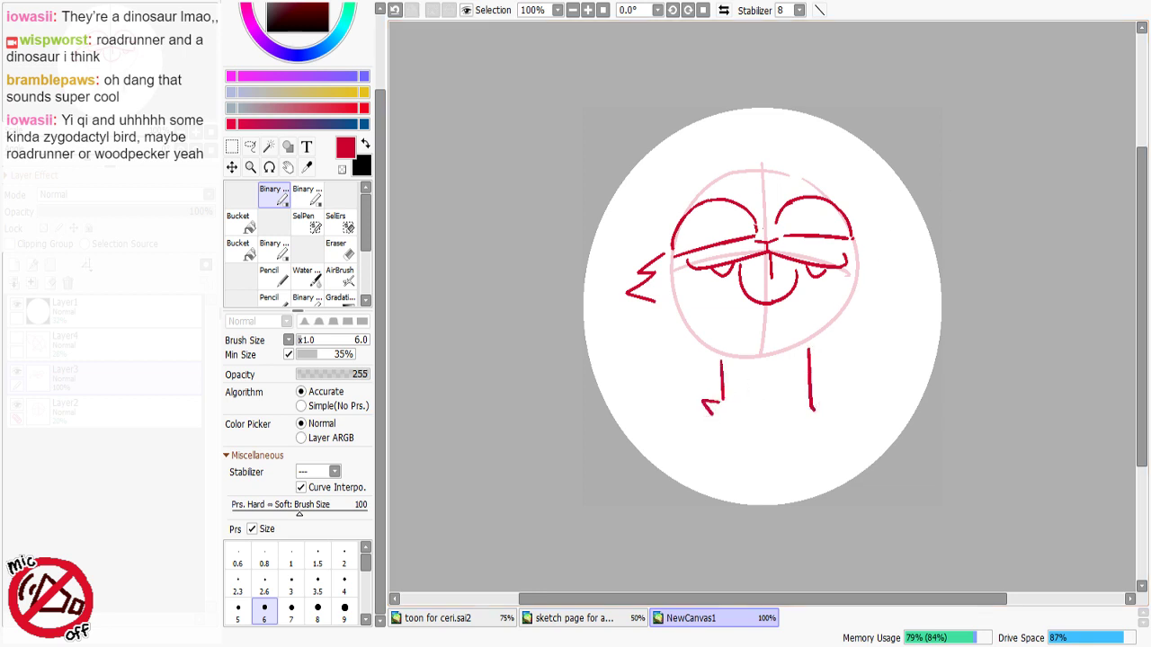
drag(812, 404, 827, 407)
Step: Redraw the left cheek fur as a taller jagged outline running from beside the eye down towards the neck
key(c)
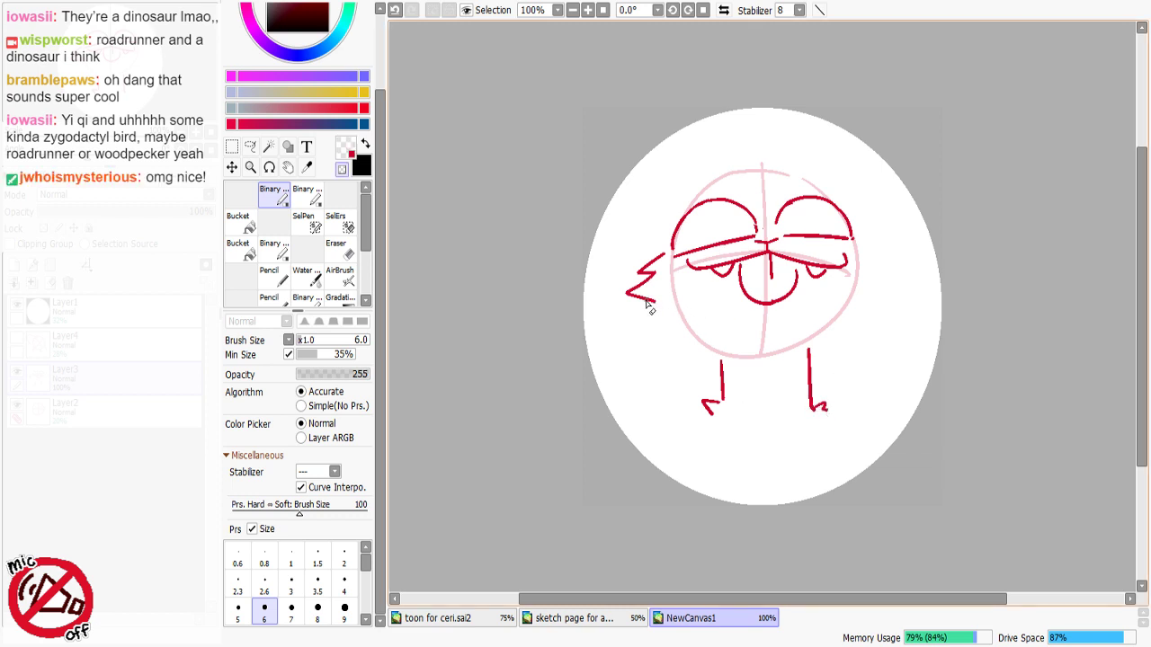
mouse_move(653, 308)
mouse_down()
mouse_move(620, 292)
mouse_move(653, 281)
mouse_move(631, 285)
mouse_move(661, 255)
mouse_move(621, 279)
mouse_move(641, 283)
mouse_move(624, 311)
mouse_move(663, 326)
mouse_move(694, 353)
mouse_up()
key(c)
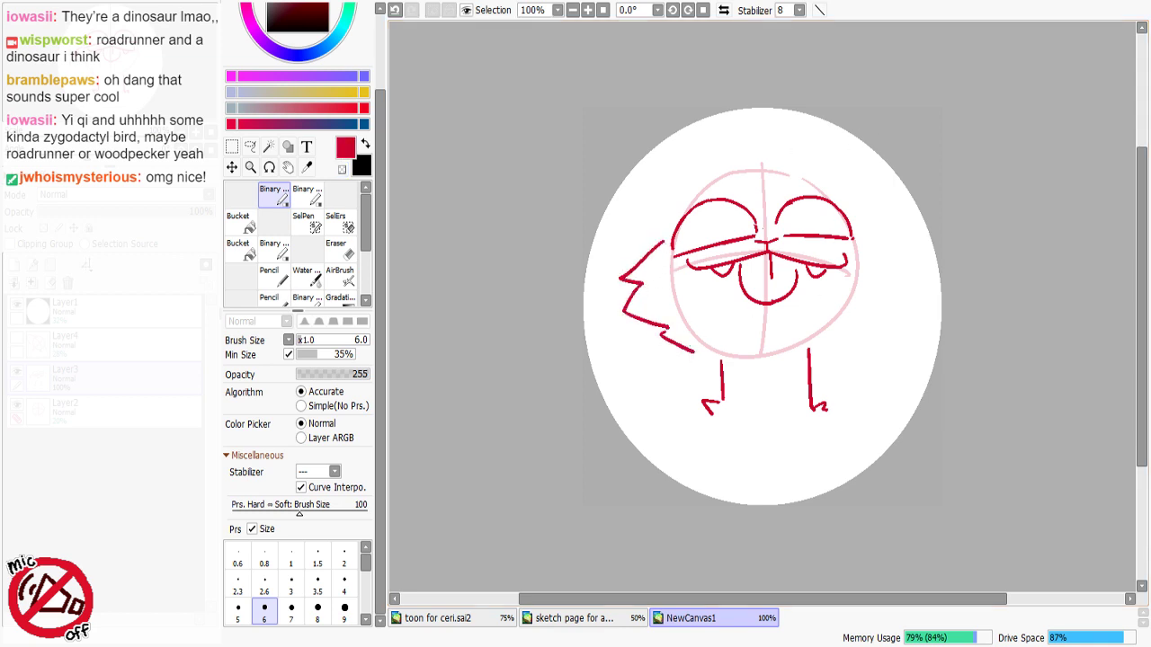
key(ctrl+z)
key(ctrl+z)
mouse_move(667, 246)
mouse_down()
mouse_move(640, 276)
mouse_move(651, 283)
mouse_move(639, 316)
mouse_move(696, 350)
mouse_up()
Step: Draw a matching jagged fur outline for the right cheek, angled back towards the neck
mouse_move(859, 260)
mouse_down()
mouse_move(881, 284)
mouse_move(894, 279)
mouse_move(890, 320)
mouse_move(885, 289)
mouse_move(894, 310)
mouse_move(878, 314)
mouse_up()
key(ctrl+z)
key(ctrl+z)
drag(884, 315, 840, 341)
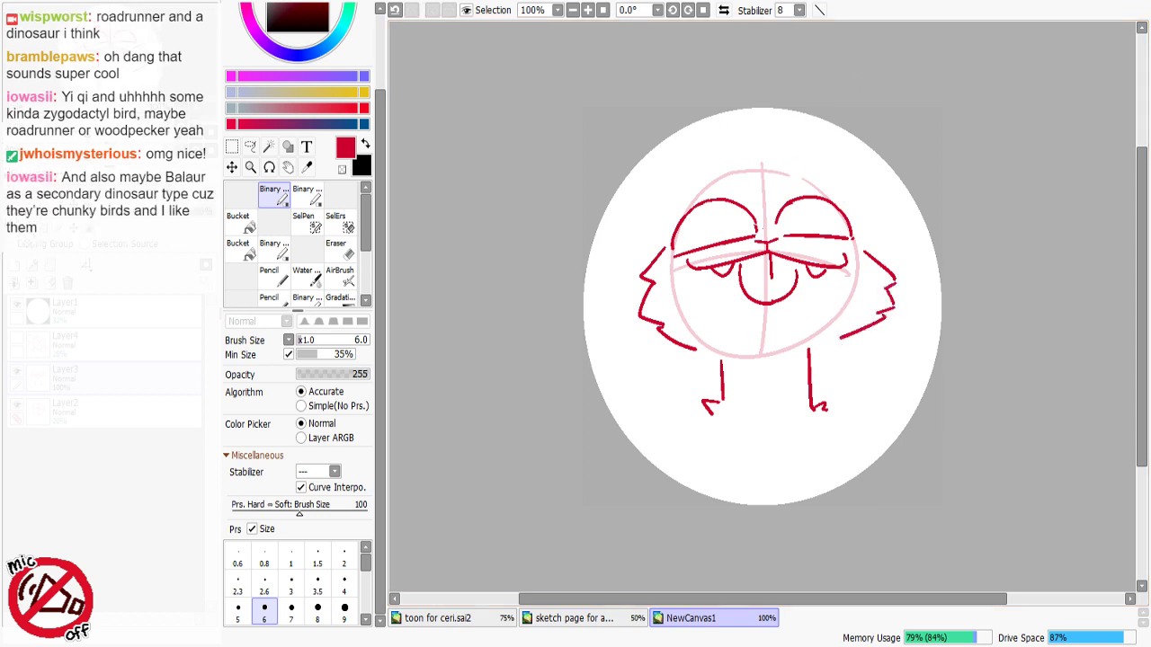
Step: Draw a short curved hairline along the upper left of the head circle
drag(687, 213, 737, 173)
key(ctrl+z)
drag(738, 175, 777, 147)
key(ctrl+z)
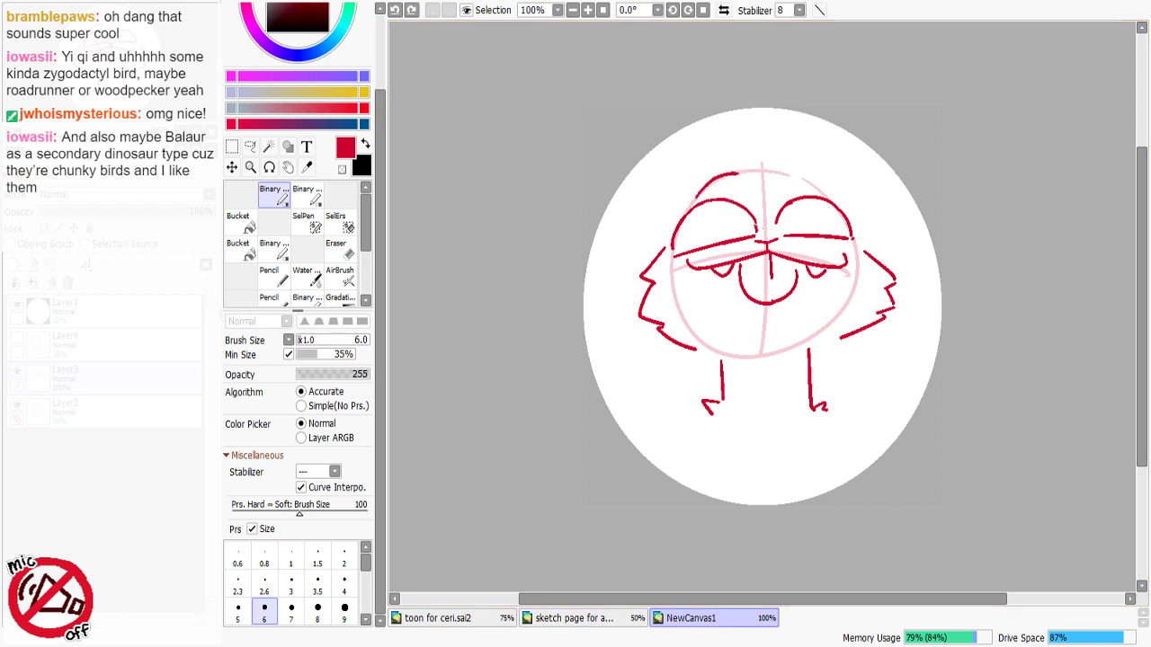
key(ctrl+z)
drag(695, 195, 725, 180)
key(ctrl+z)
key(ctrl+z)
Step: Draw a pointed tuft at the crown and continue spiky hair over the head down to the right eye's outer side
mouse_move(724, 180)
mouse_down()
mouse_move(732, 153)
mouse_move(748, 172)
mouse_up()
key(ctrl+z)
drag(750, 167, 825, 139)
key(ctrl+z)
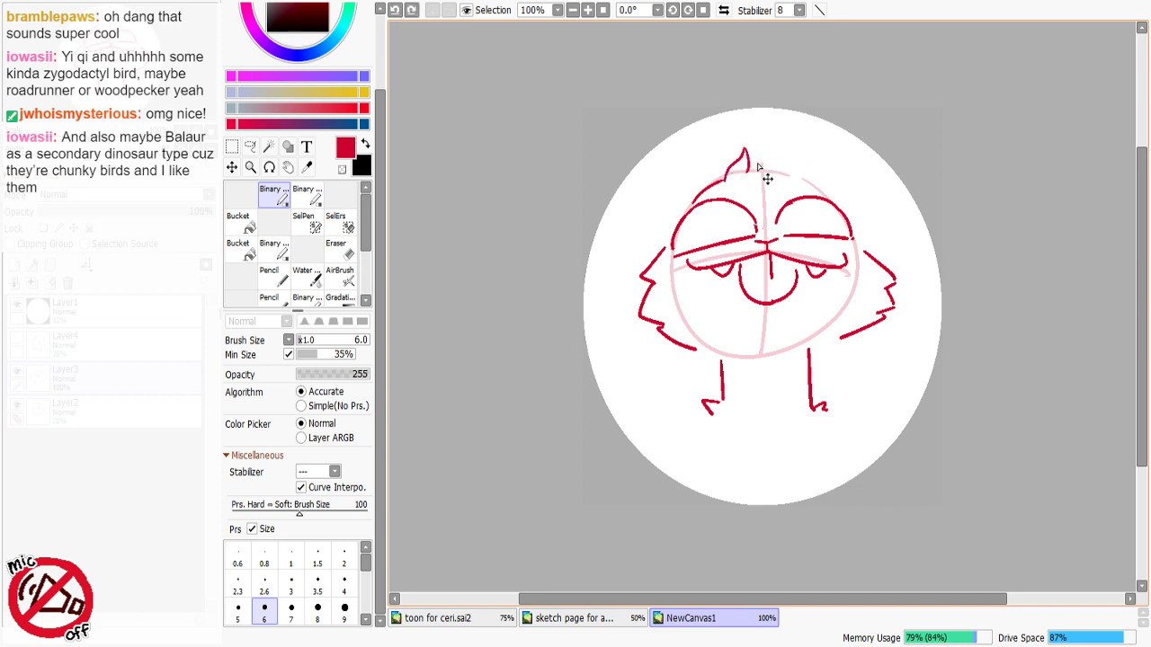
mouse_move(748, 173)
mouse_down()
mouse_move(794, 148)
mouse_move(794, 163)
mouse_move(851, 164)
mouse_move(838, 180)
mouse_move(890, 191)
mouse_move(863, 214)
mouse_move(885, 239)
mouse_up()
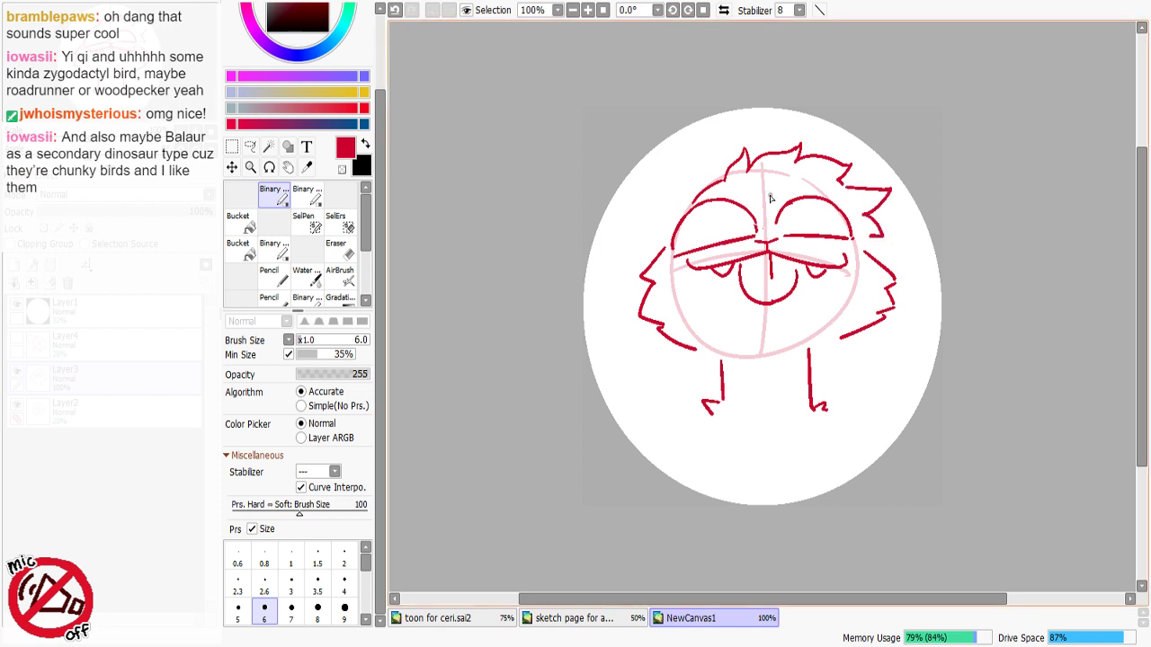
Step: Erase both eyes' arcs and lower edges using the transparent colour at brush size 75
key(e)
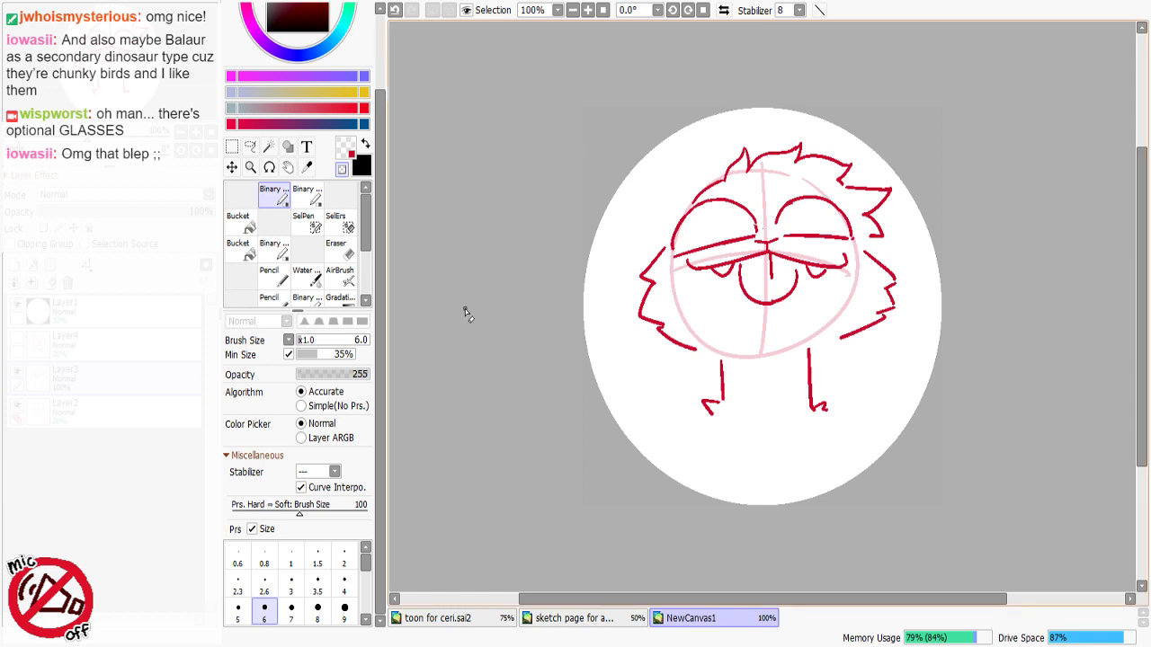
key(minus)
drag(316, 340, 351, 340)
mouse_move(752, 214)
mouse_down()
mouse_move(715, 233)
mouse_move(741, 232)
mouse_move(714, 224)
mouse_move(685, 245)
mouse_up()
key(ctrl+z)
key(minus)
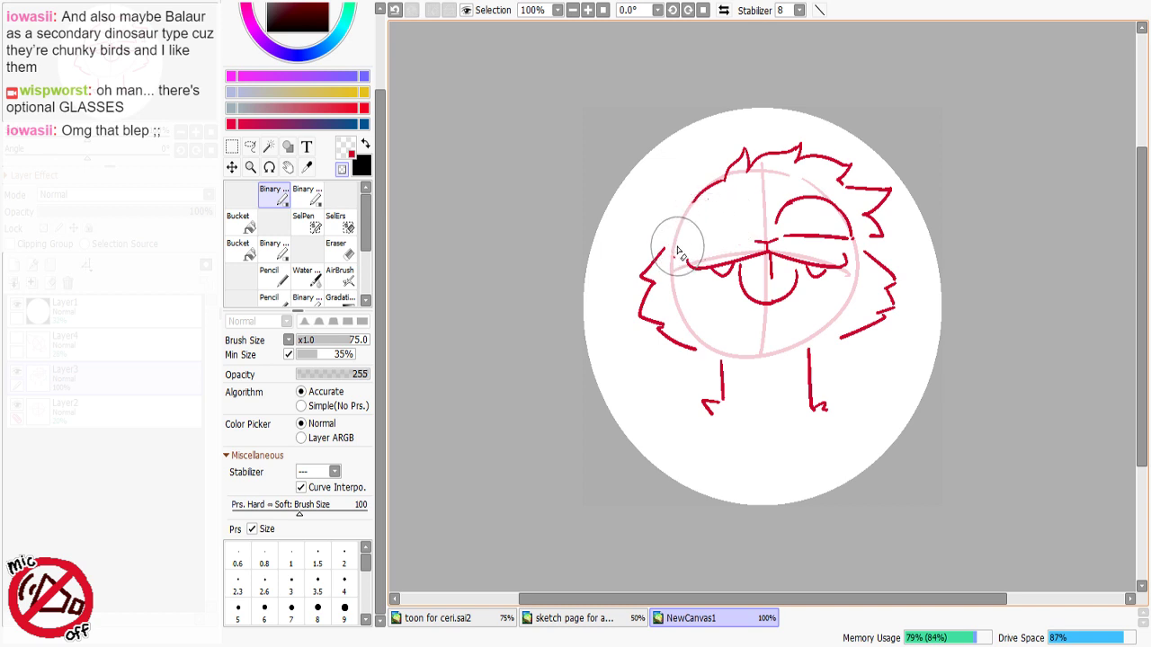
mouse_move(775, 214)
mouse_down()
mouse_move(829, 230)
mouse_move(801, 210)
mouse_move(809, 191)
mouse_up()
key(x)
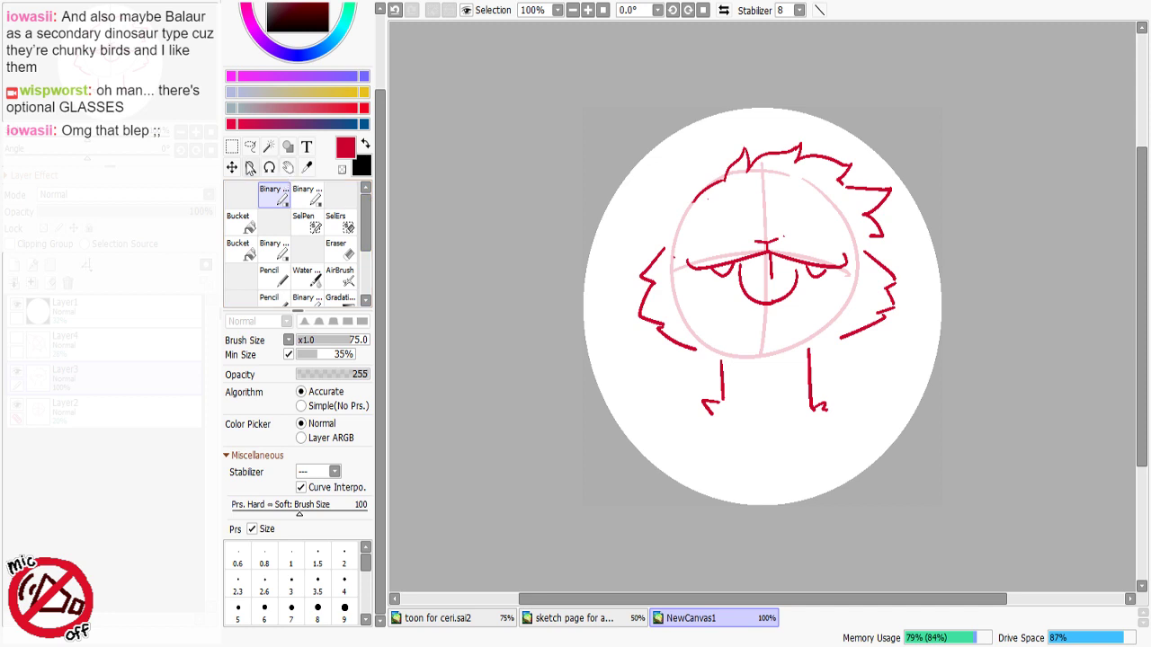
Step: Return the Binary brush to size 6 with the red colour and add a new layer above the sketch layer
click(232, 148)
key(minus)
click(268, 199)
click(264, 612)
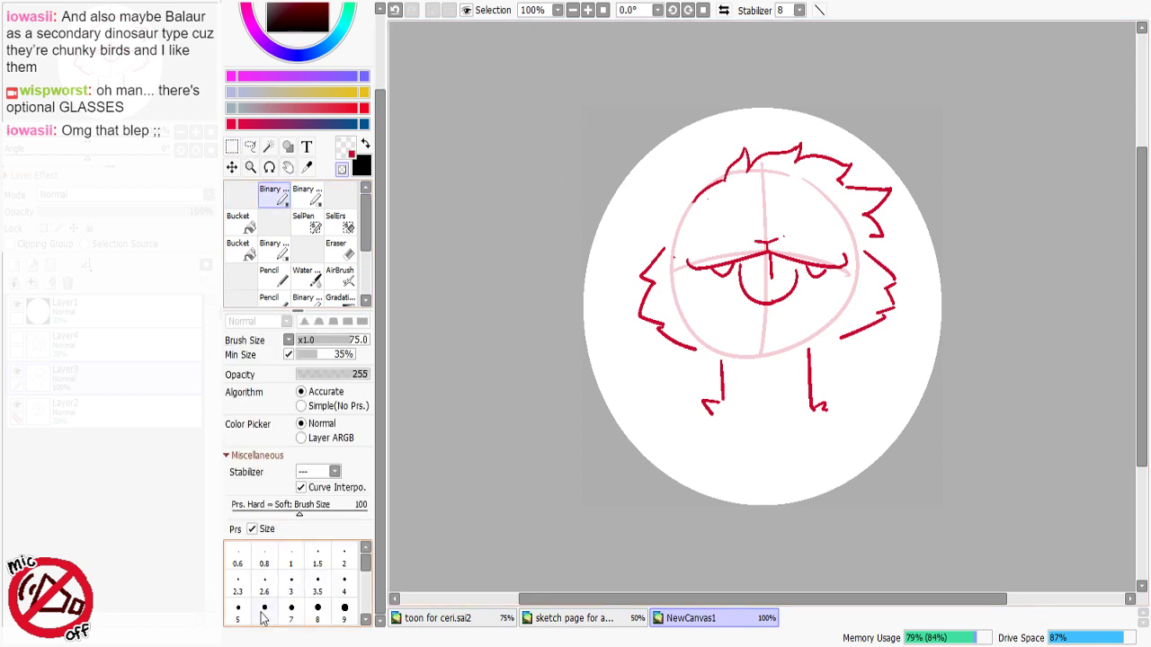
key(x)
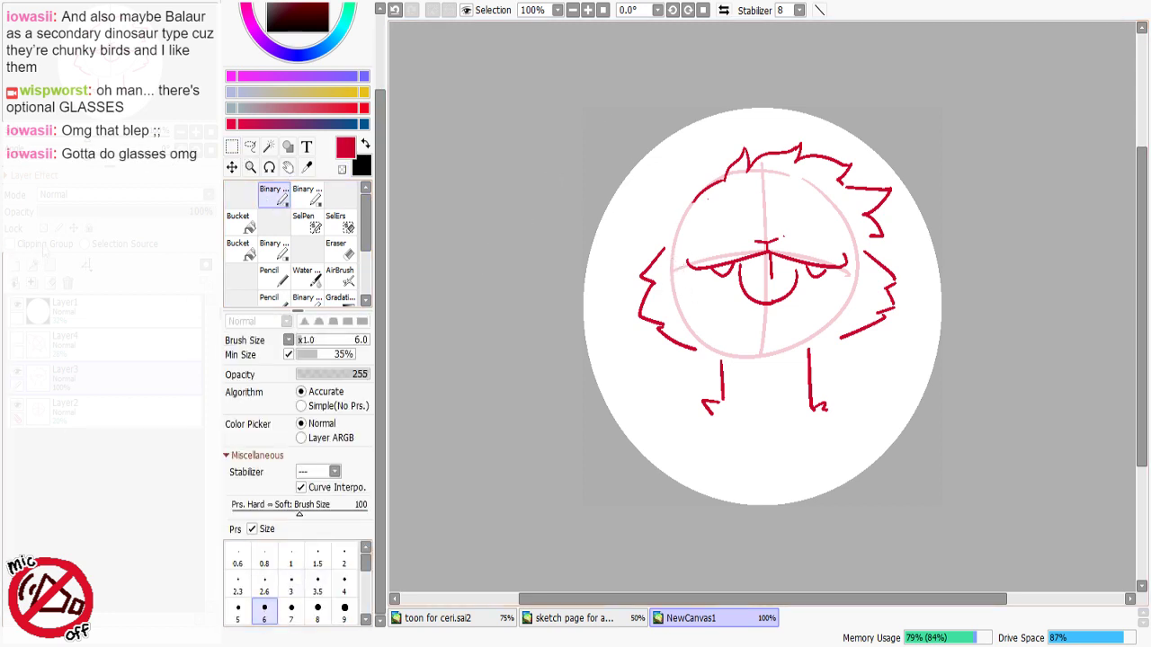
click(16, 265)
Step: Draw the left glasses lens with a curved top edge, a rounded outer side and a slanted lower edge
mouse_move(664, 217)
mouse_down()
mouse_move(668, 262)
mouse_move(667, 238)
mouse_move(671, 251)
mouse_move(711, 197)
mouse_move(747, 194)
mouse_up()
key(ctrl+z)
key(ctrl+z)
key(ctrl+z)
drag(668, 223, 748, 189)
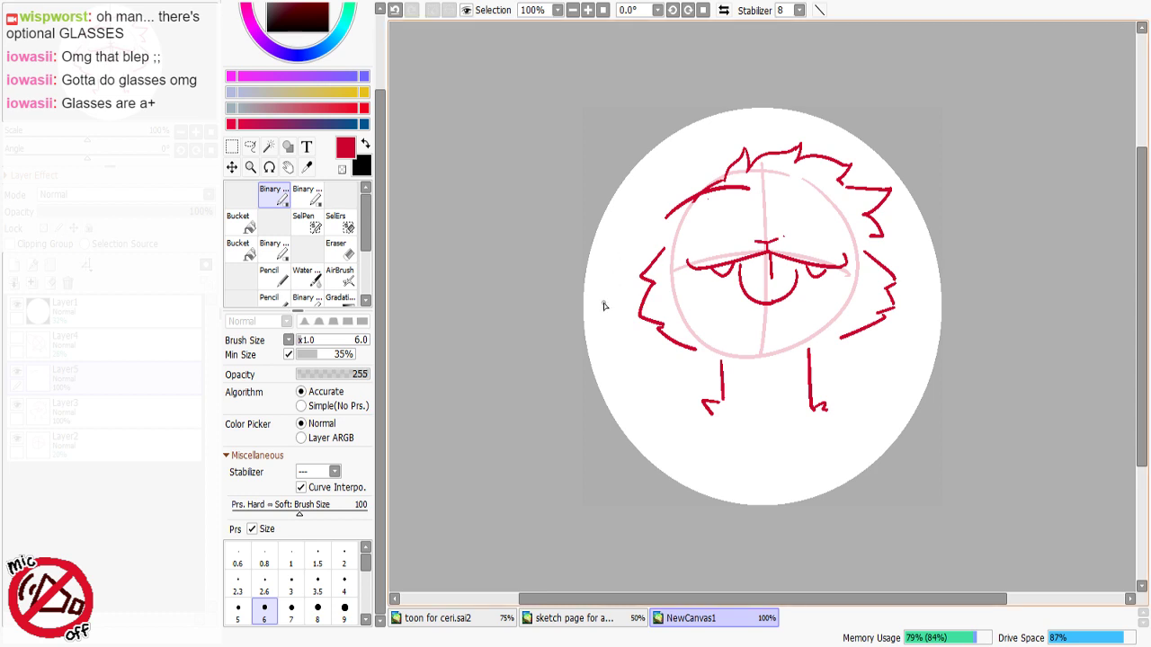
mouse_move(664, 218)
mouse_down()
mouse_move(668, 255)
mouse_move(744, 242)
mouse_up()
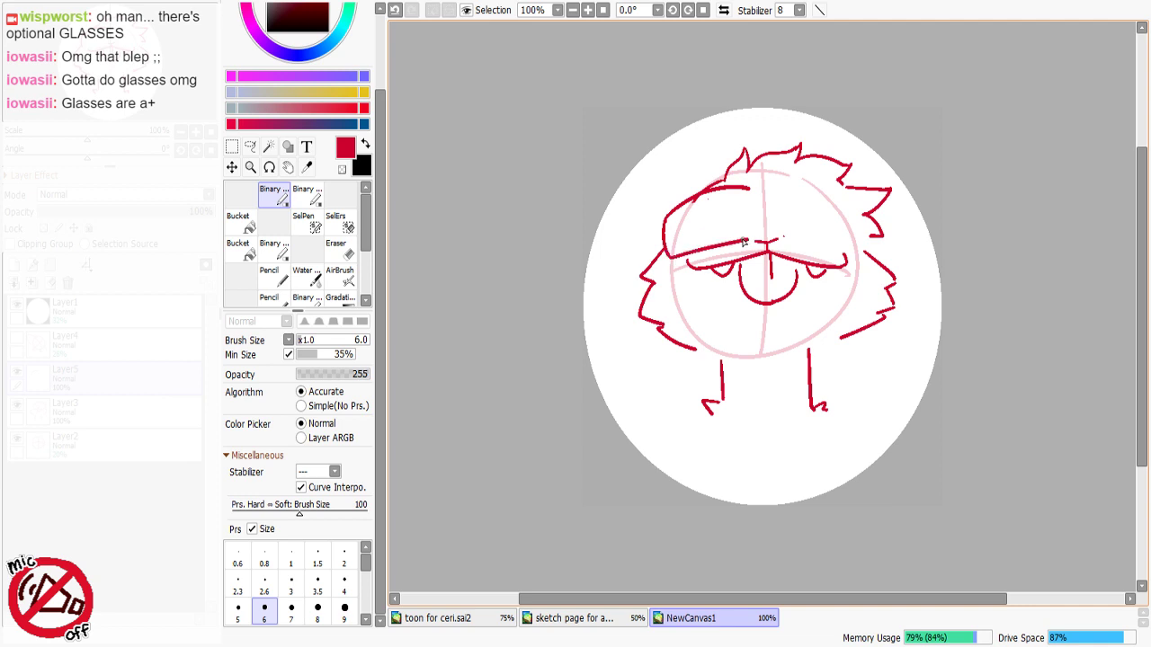
Step: Add the left lens's vertical inner edge and a small loop on the hairline above the lens
drag(752, 199, 746, 241)
key(ctrl+z)
key(ctrl+z)
drag(752, 190, 750, 221)
key(ctrl+z)
mouse_move(689, 183)
mouse_down()
mouse_move(705, 169)
mouse_move(729, 175)
mouse_move(722, 185)
mouse_up()
key(ctrl+z)
key(ctrl+z)
Step: Draw a short vertical inner edge for the right glasses lens beside the vertical guideline
mouse_move(780, 200)
mouse_down()
mouse_move(780, 230)
mouse_move(827, 206)
mouse_move(847, 221)
mouse_move(847, 199)
mouse_move(863, 215)
mouse_move(860, 238)
mouse_up()
key(ctrl+z)
key(ctrl+z)
key(ctrl+z)
key(ctrl+z)
key(ctrl+z)
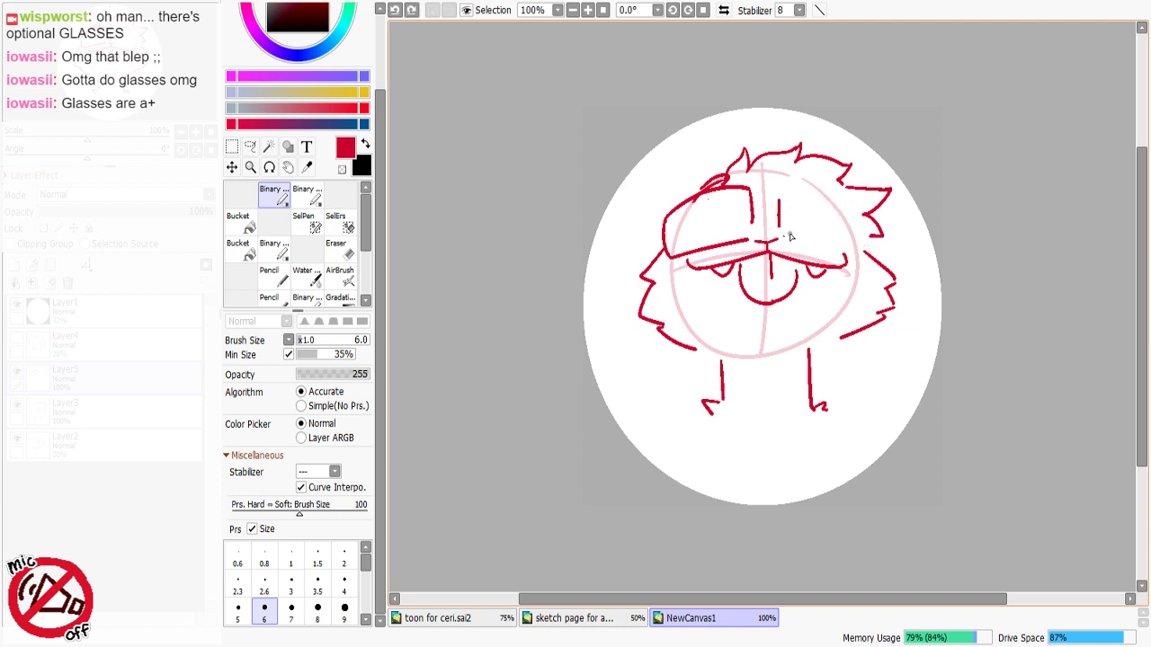
Step: Draw the right lens's slanted lower edge, vertical outer side and curved top edge to close its outline
drag(781, 231, 859, 249)
key(ctrl+z)
drag(780, 232, 856, 246)
key(ctrl+z)
mouse_move(782, 232)
mouse_down()
mouse_move(854, 248)
mouse_move(855, 225)
mouse_move(794, 191)
mouse_up()
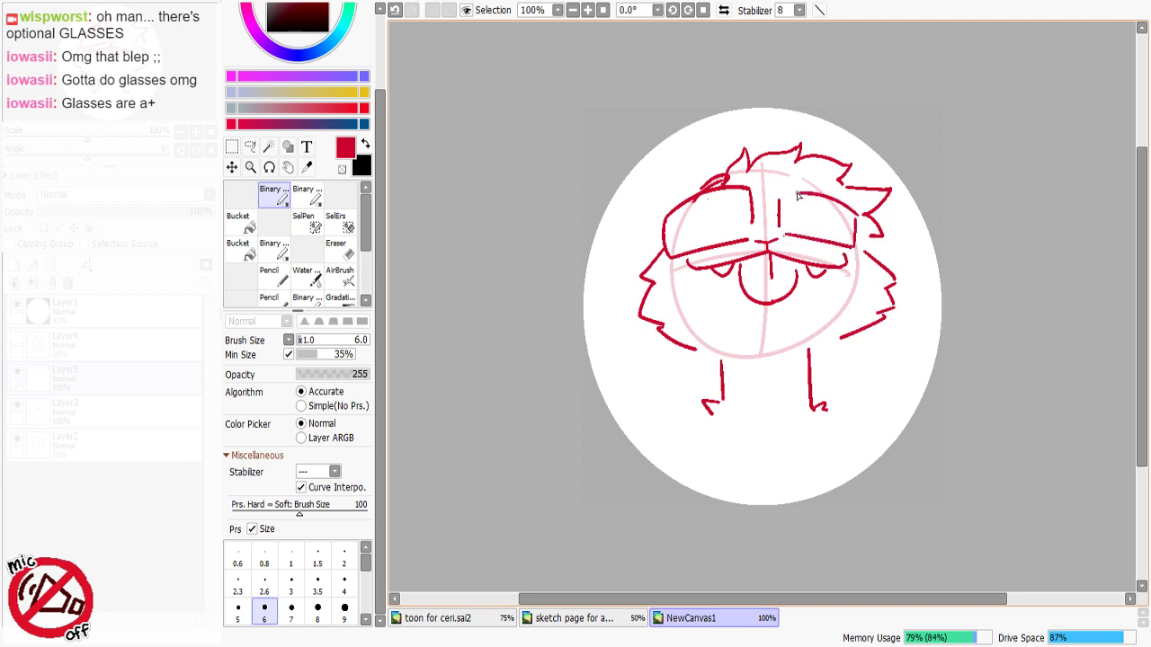
key(ctrl+z)
mouse_move(856, 223)
mouse_down()
mouse_move(789, 190)
mouse_move(781, 234)
mouse_up()
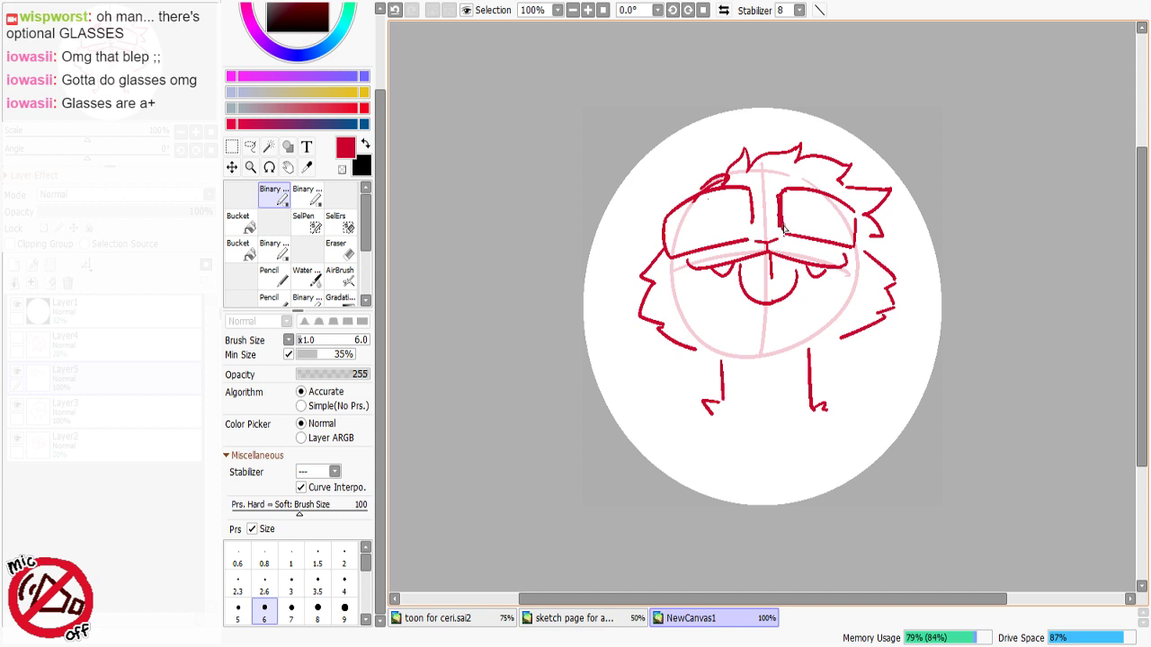
Step: Clean up the inner edge of the right lens into a single thinner line
key(ctrl+z)
key(minus)
mouse_move(778, 212)
mouse_down()
mouse_move(778, 188)
mouse_move(780, 210)
mouse_up()
key(ctrl+z)
key(minus)
key(ctrl+z)
Step: Draw a nearly level closed-eye line inside each lens, just above its lower edge
mouse_move(664, 247)
mouse_down()
mouse_move(749, 225)
mouse_move(744, 233)
mouse_move(852, 239)
mouse_move(841, 237)
mouse_up()
key(ctrl+z)
key(ctrl+z)
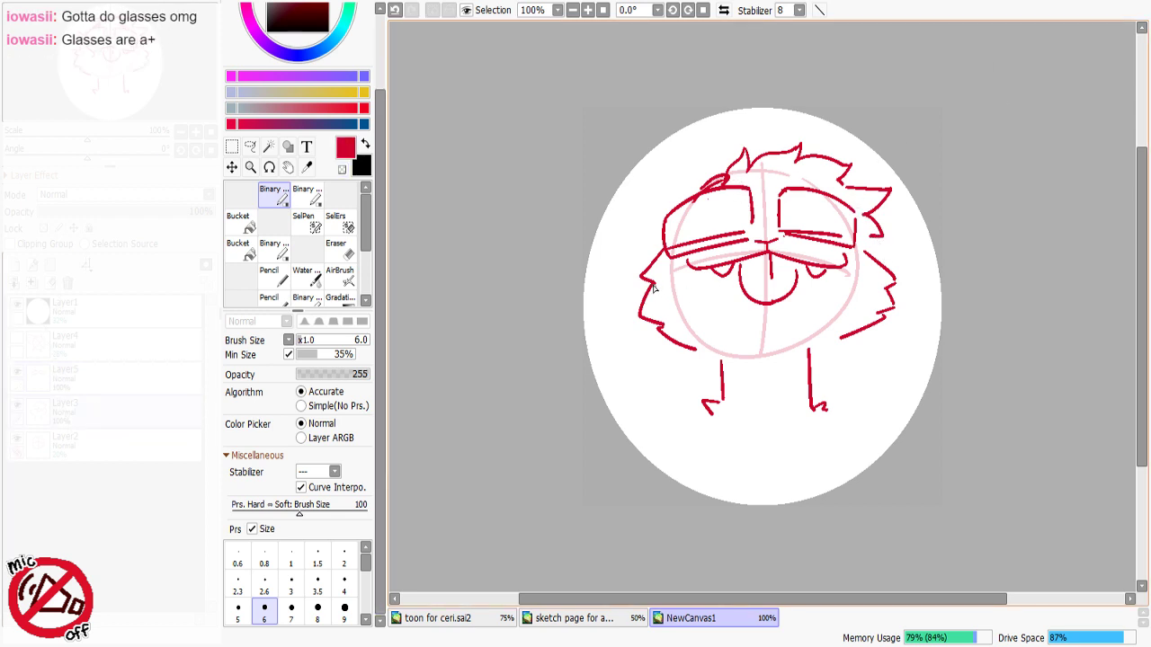
Step: Draw the left shoulder sloping from the cheek fur to the oval's edge and curving back below towards the neck
mouse_move(664, 240)
mouse_down()
mouse_move(587, 310)
mouse_move(575, 353)
mouse_move(663, 367)
mouse_move(684, 389)
mouse_up()
key(ctrl+z)
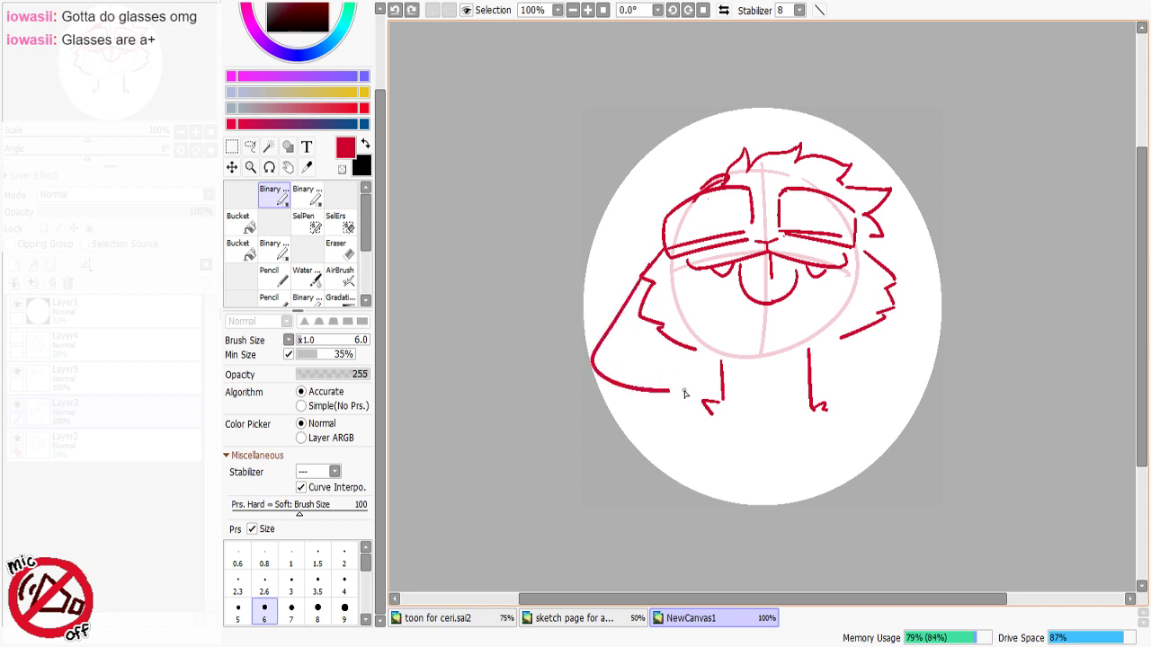
key(ctrl+z)
mouse_move(649, 279)
mouse_down()
mouse_move(584, 375)
mouse_move(677, 405)
mouse_move(577, 392)
mouse_move(691, 402)
mouse_up()
key(ctrl+z)
key(ctrl+z)
key(ctrl+z)
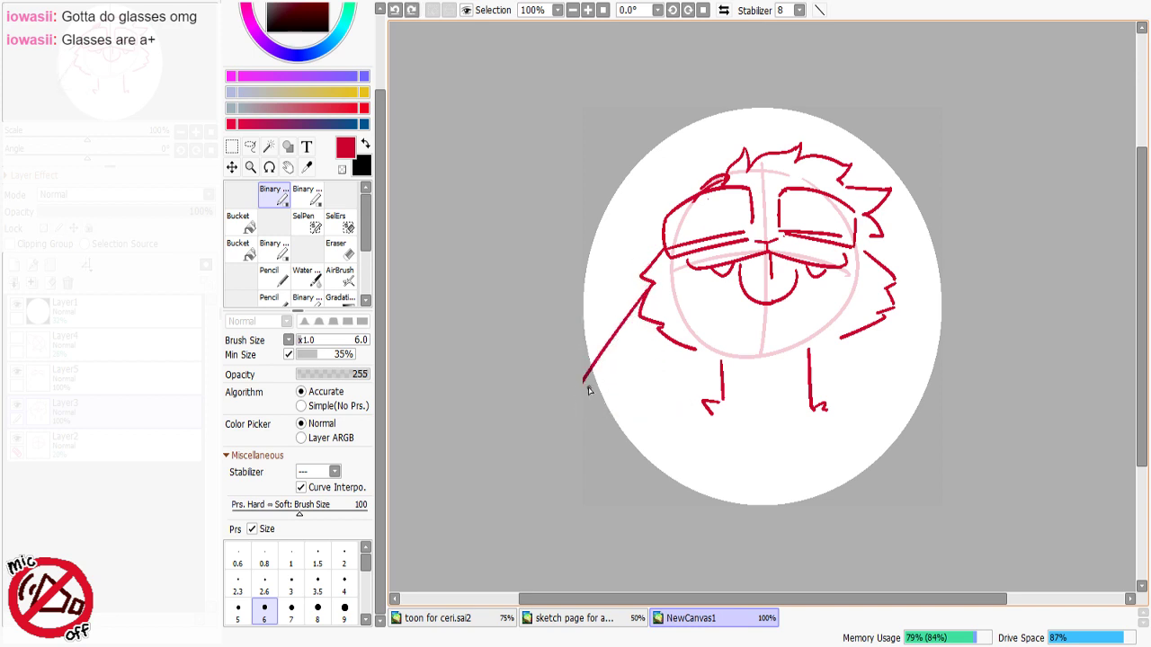
drag(585, 387, 689, 394)
key(ctrl+z)
Step: Draw the right shoulder's upper slope from the cheek fur and its lower curve from the neck to the canvas edge
mouse_move(902, 284)
mouse_down()
mouse_move(940, 329)
mouse_move(941, 349)
mouse_up()
drag(831, 371, 923, 401)
key(ctrl+z)
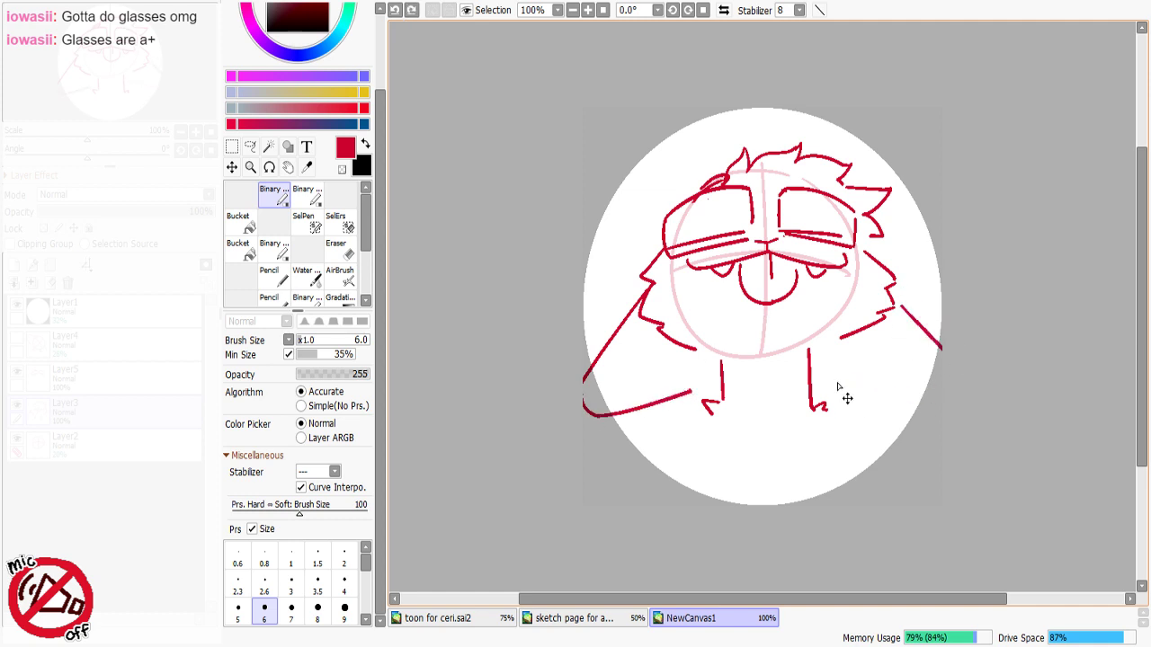
drag(822, 368, 941, 405)
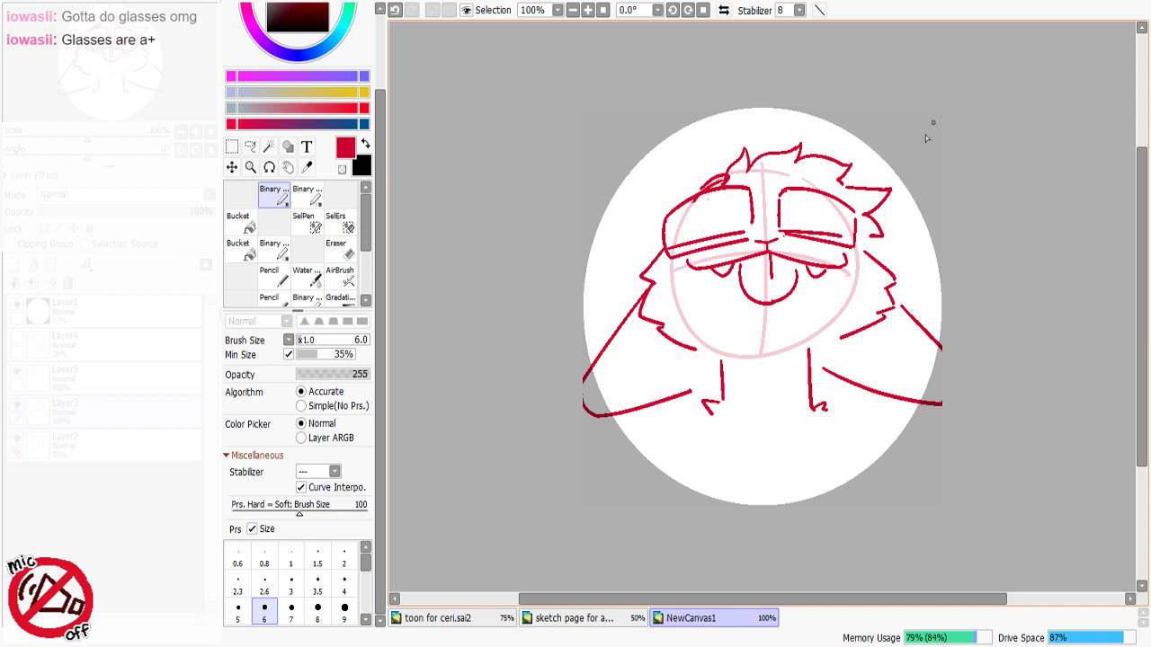
Step: Touch up the mouth's right corner and the rightmost hair spike
key(minus)
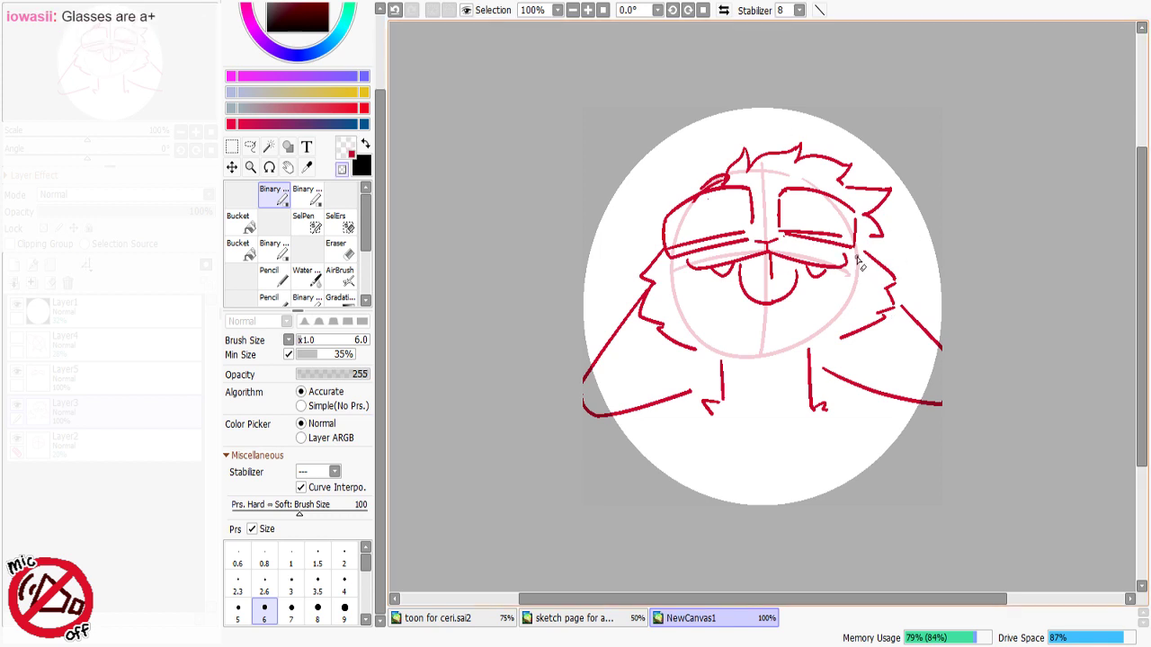
drag(848, 255, 843, 274)
key(minus)
key(minus)
key(minus)
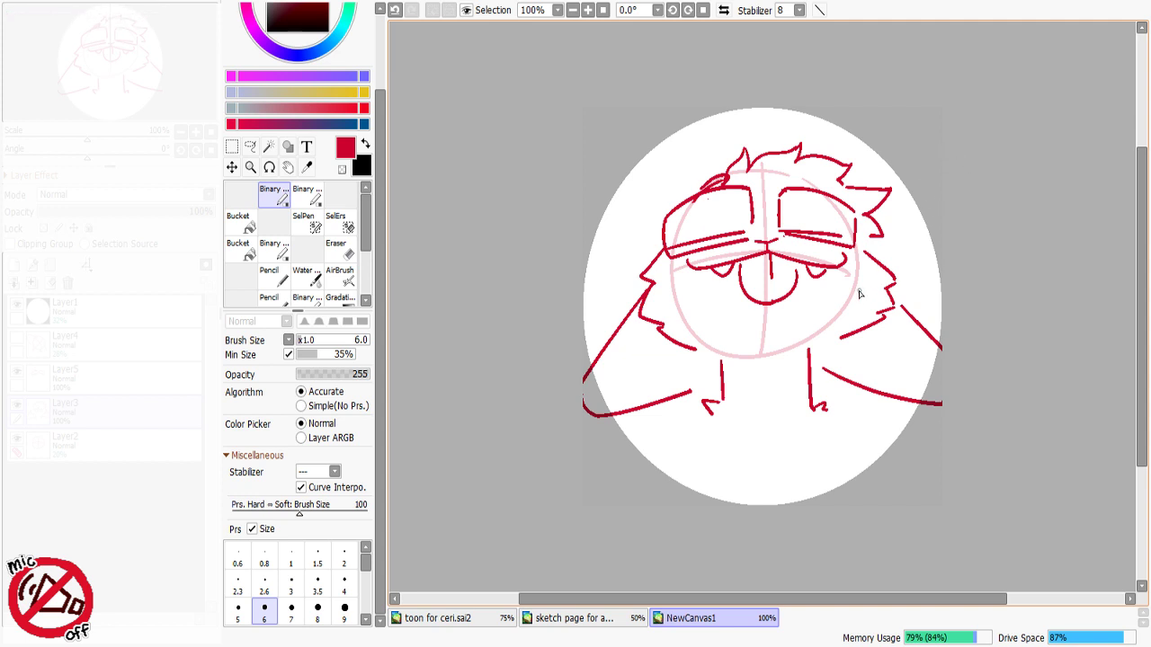
drag(889, 184, 849, 186)
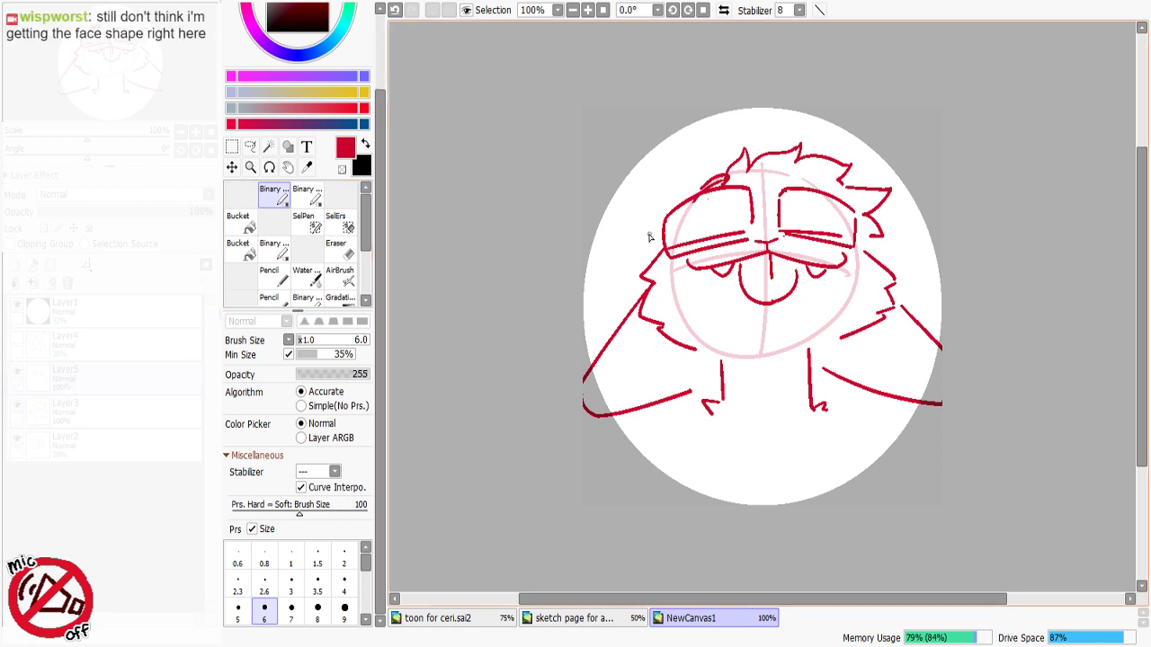
Step: Draw a short horizontal bridge joining the inner edges of the two glasses lenses
key(minus)
key(minus)
mouse_move(668, 214)
mouse_down()
mouse_move(746, 190)
mouse_move(731, 190)
mouse_move(765, 226)
mouse_move(753, 227)
mouse_up()
key(ctrl+z)
key(ctrl+z)
key(ctrl+z)
key(ctrl+z)
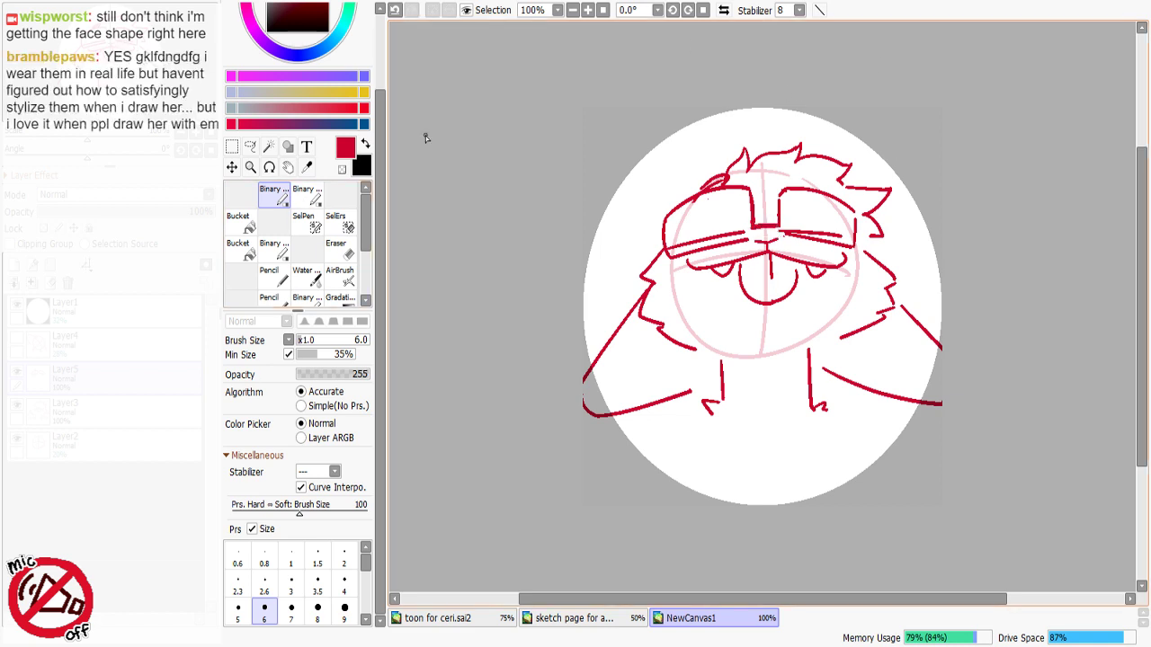
Step: Shift the whole sketch slightly left and down, and move the two neck lines a little lower
click(231, 167)
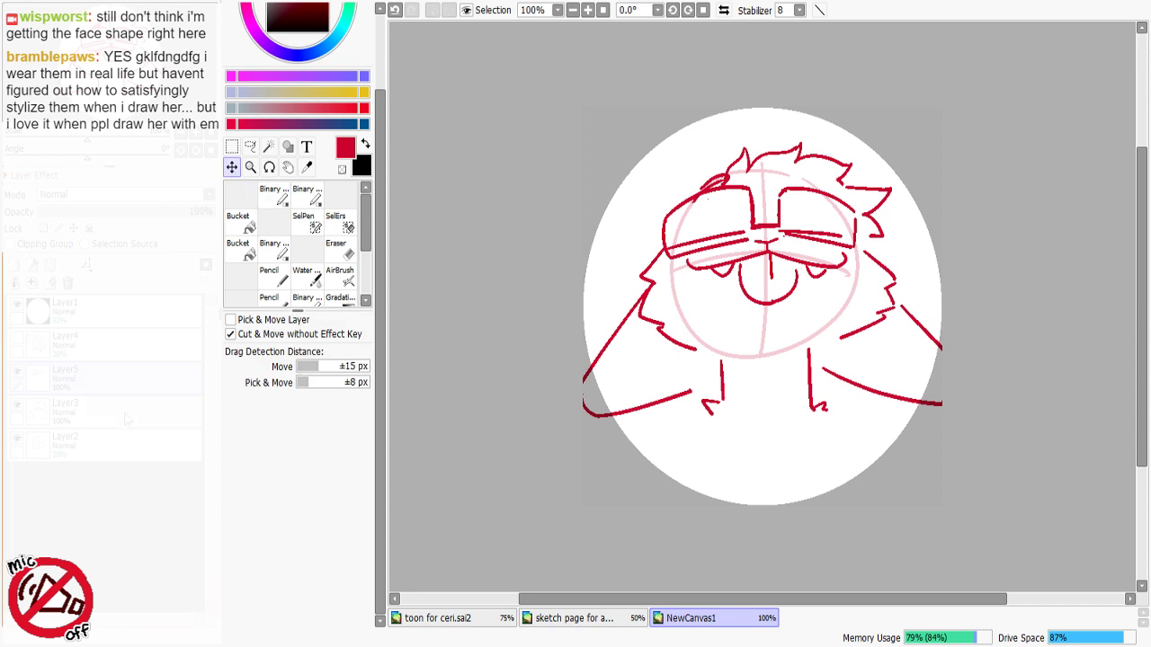
mouse_move(797, 289)
mouse_down()
mouse_move(788, 352)
mouse_move(785, 293)
mouse_up()
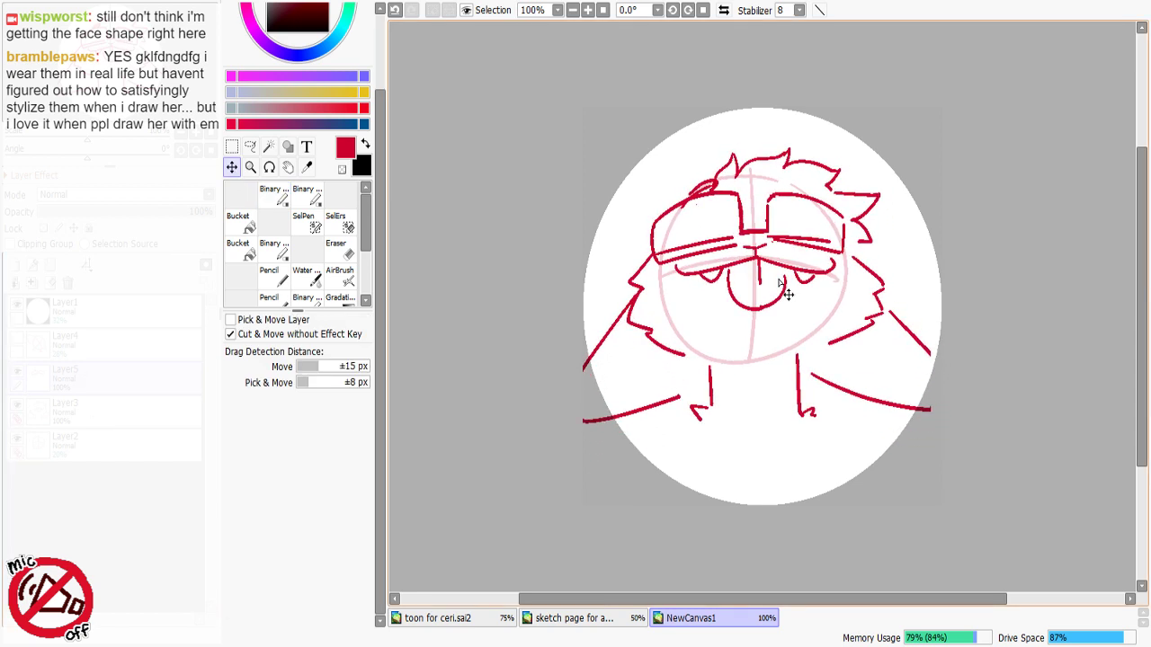
key(ctrl+t)
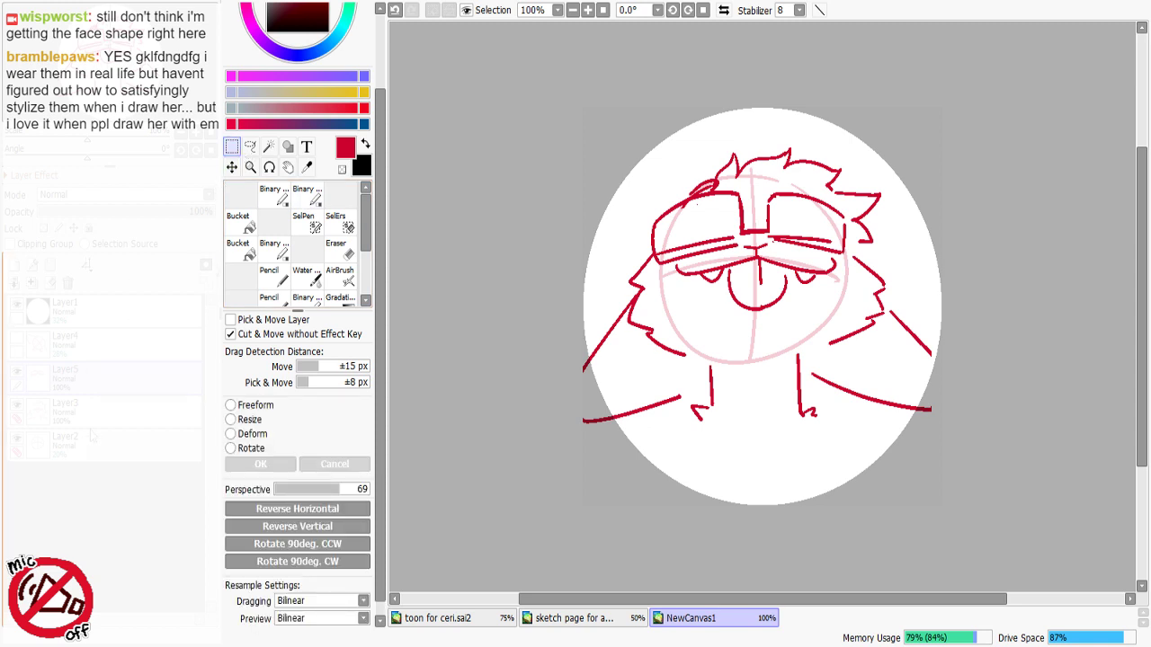
drag(689, 353, 821, 456)
drag(808, 441, 812, 455)
key(Return)
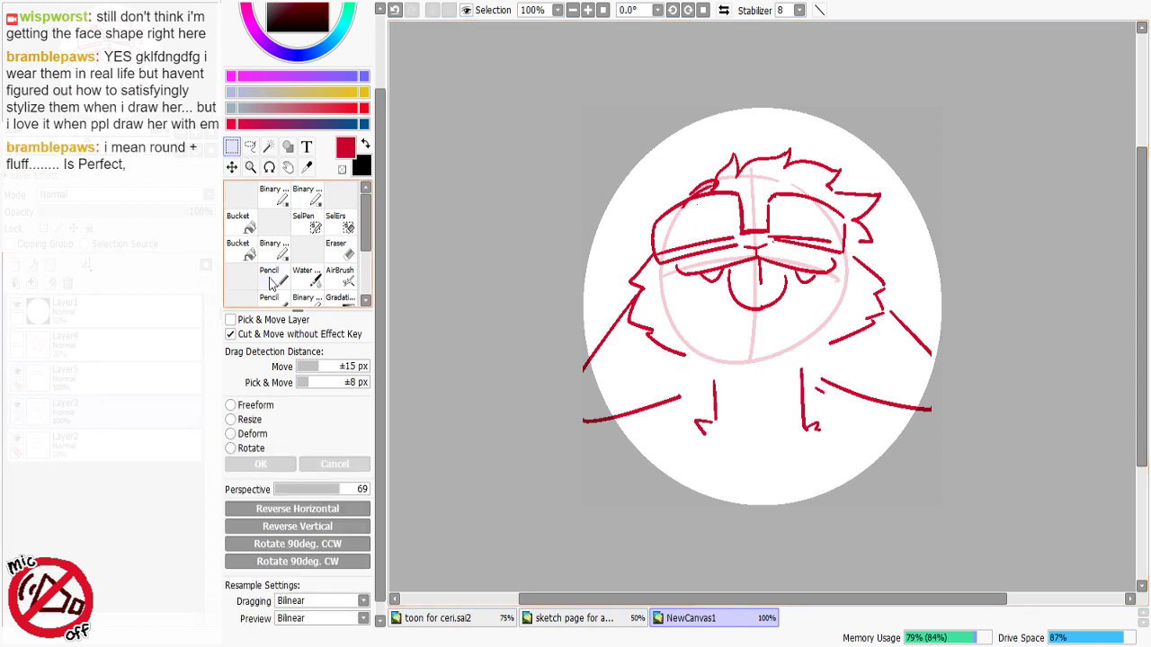
Step: Extend both cheek fur outlines inward to the neck lines and add a short horizontal mark below the tongue
click(274, 195)
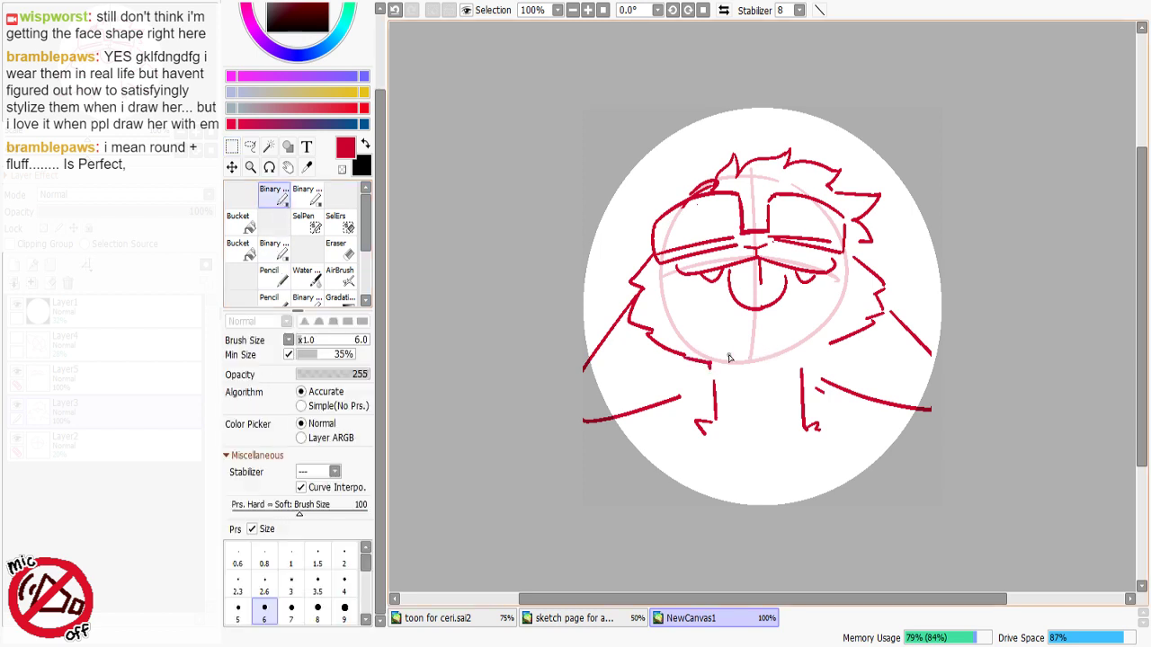
key(ctrl+z)
drag(682, 353, 714, 369)
key(ctrl+z)
key(e)
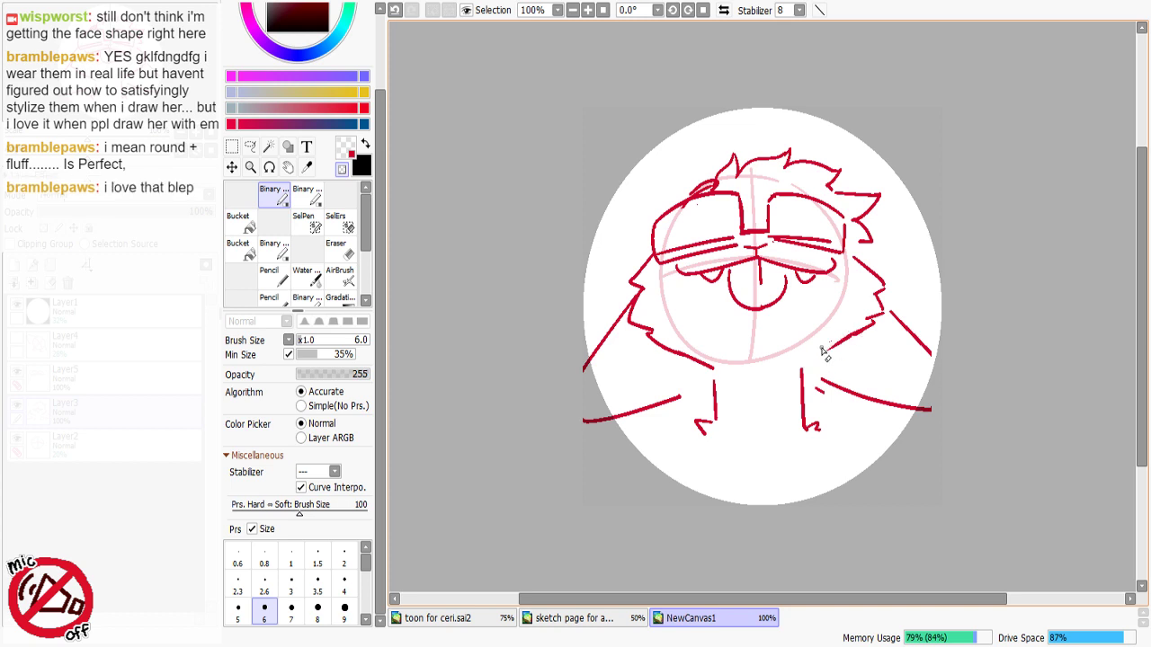
key(e)
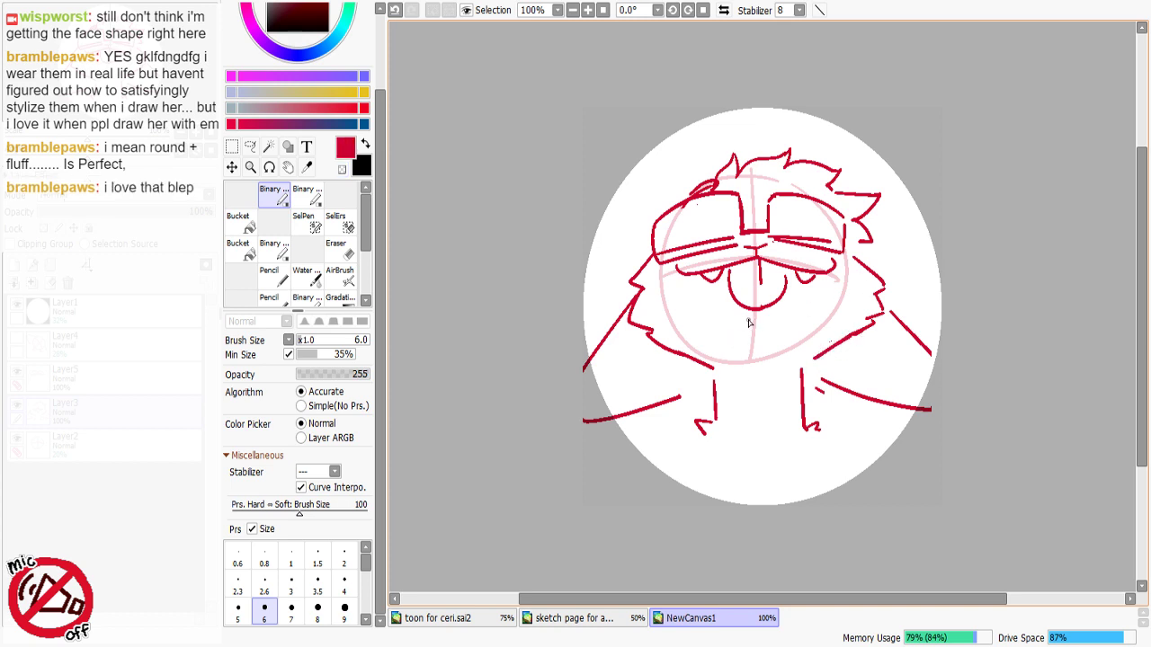
mouse_move(746, 322)
mouse_down()
mouse_move(787, 311)
mouse_move(761, 322)
mouse_up()
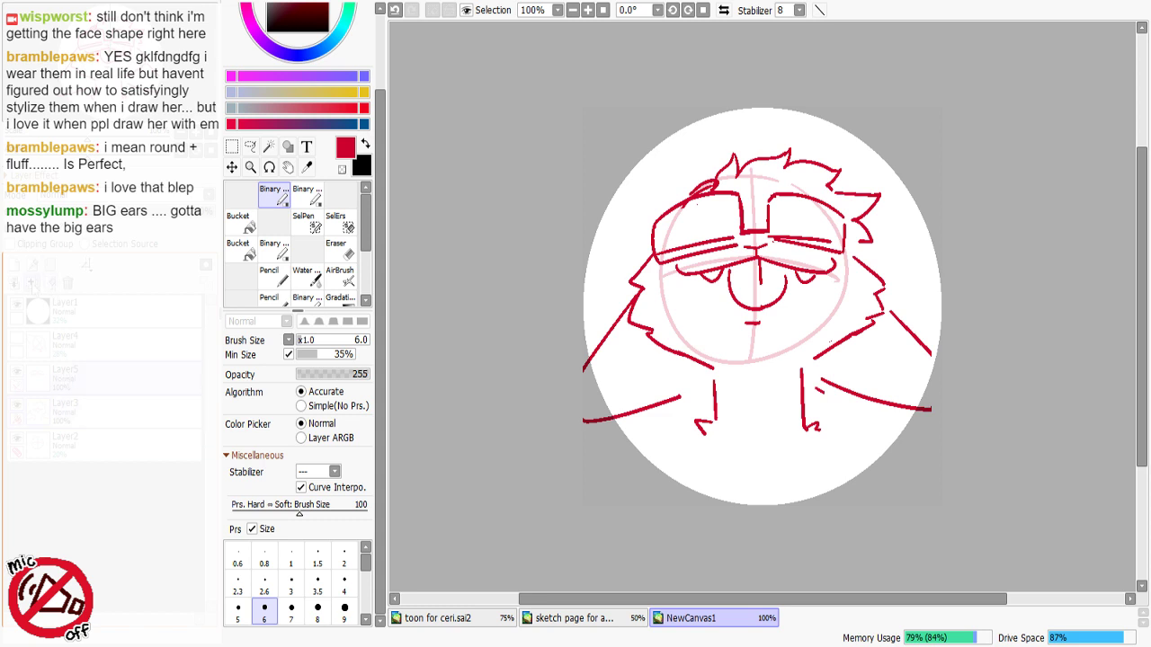
Step: Merge the glasses and sketch layers down into the guideline layer and lower the merged layer's opacity
click(34, 285)
click(34, 285)
drag(144, 211, 97, 210)
Step: Add a new empty layer above the faded sketch for the refined drawing
drag(690, 206, 835, 214)
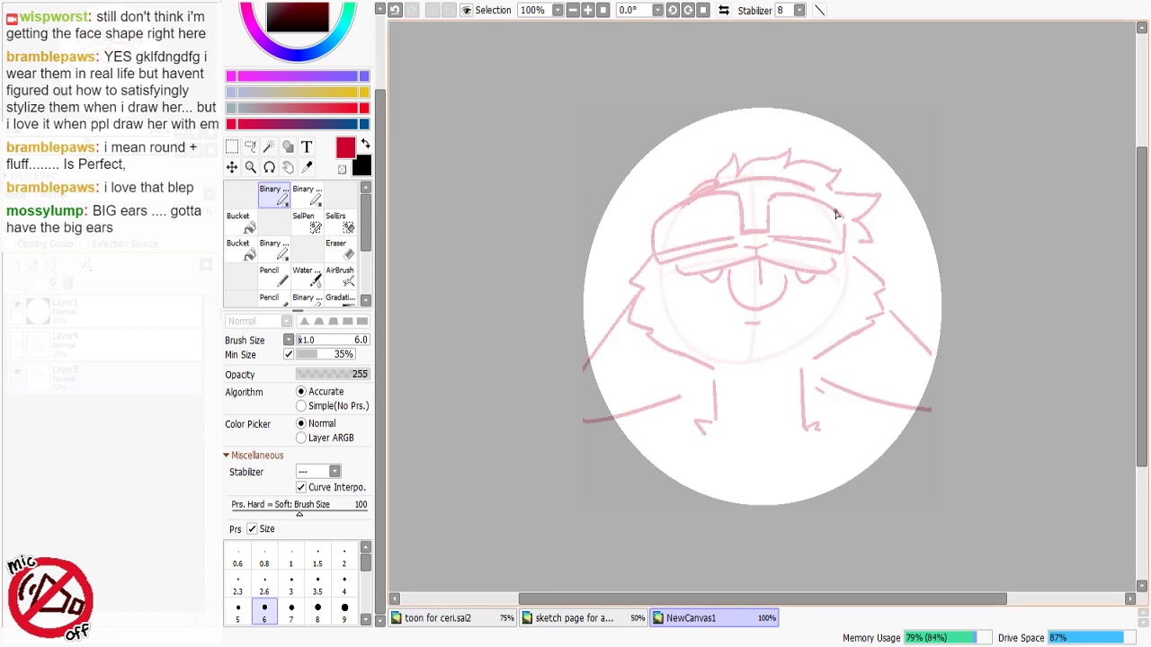
key(ctrl+z)
click(15, 266)
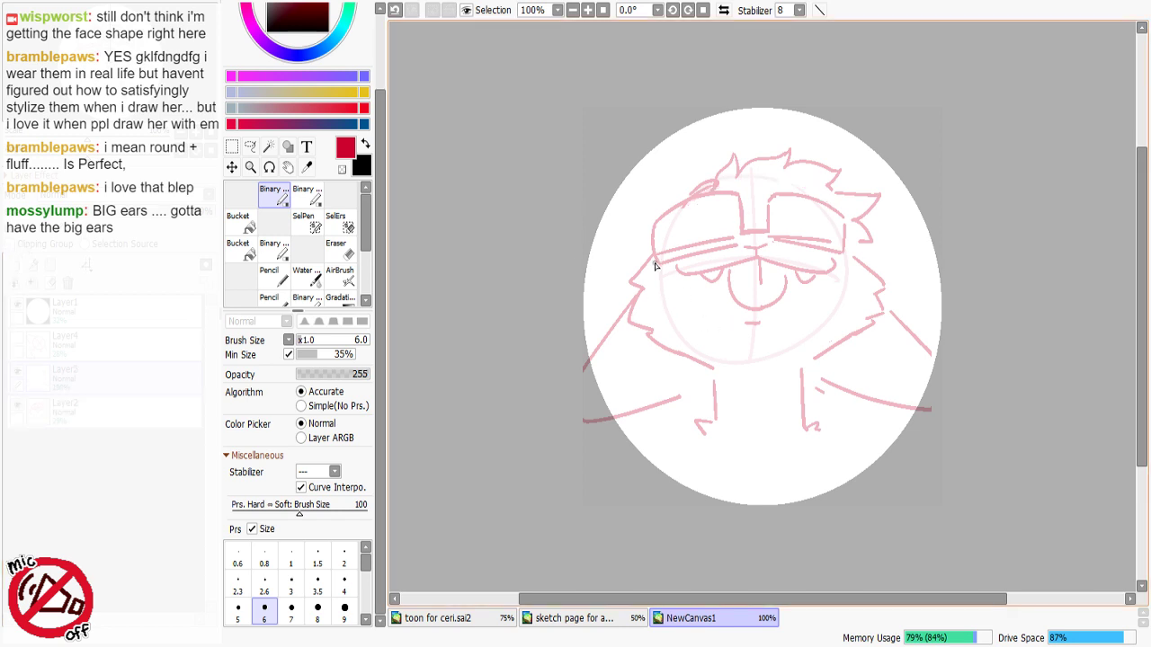
Step: Redraw the two neck lines on the new layer and add small zigzag fur tufts below them
mouse_move(654, 262)
mouse_down()
mouse_move(635, 283)
mouse_move(647, 288)
mouse_move(639, 330)
mouse_move(651, 327)
mouse_move(644, 353)
mouse_move(691, 342)
mouse_up()
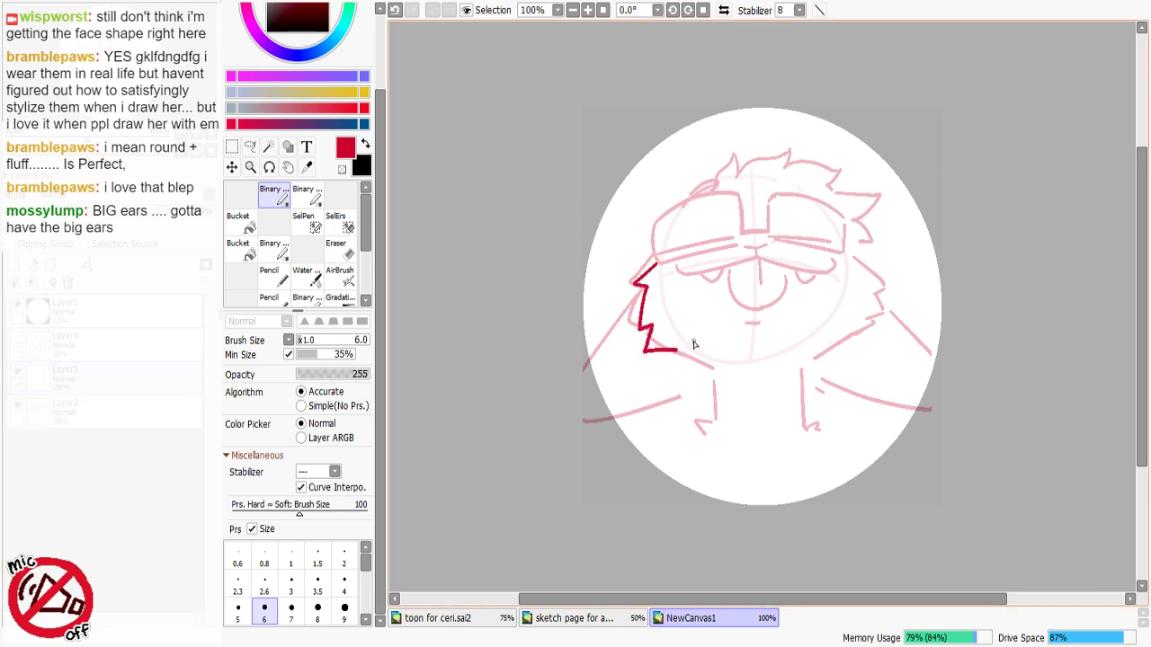
key(ctrl+z)
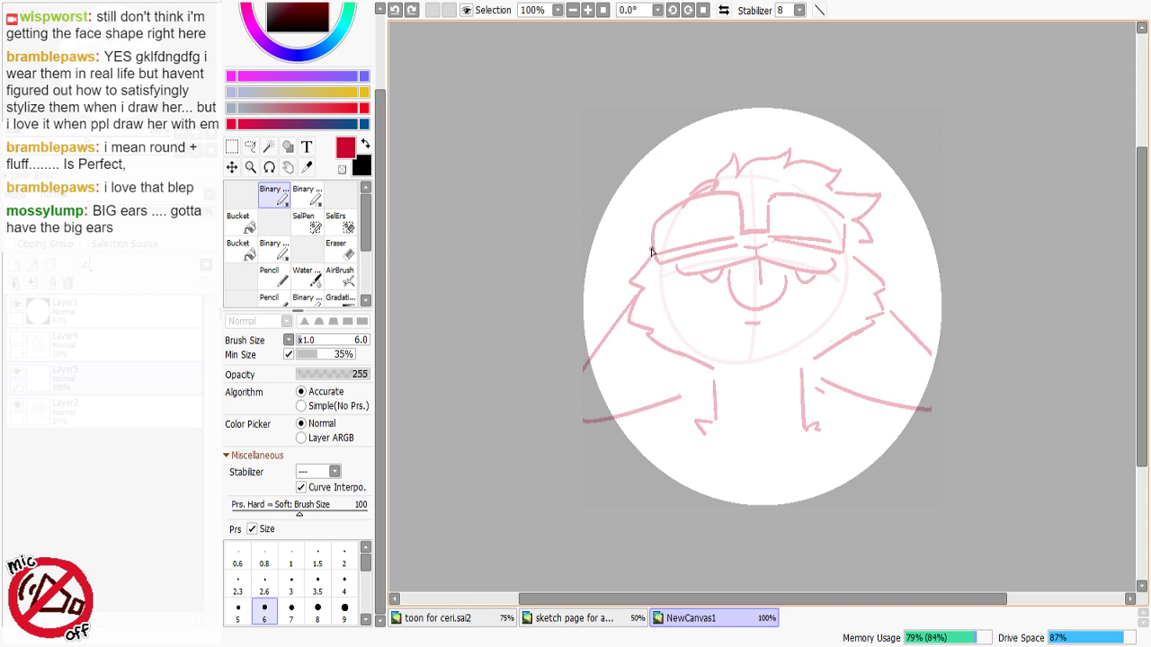
mouse_move(651, 252)
mouse_down()
mouse_move(631, 329)
mouse_move(692, 354)
mouse_move(715, 388)
mouse_up()
drag(806, 359, 804, 422)
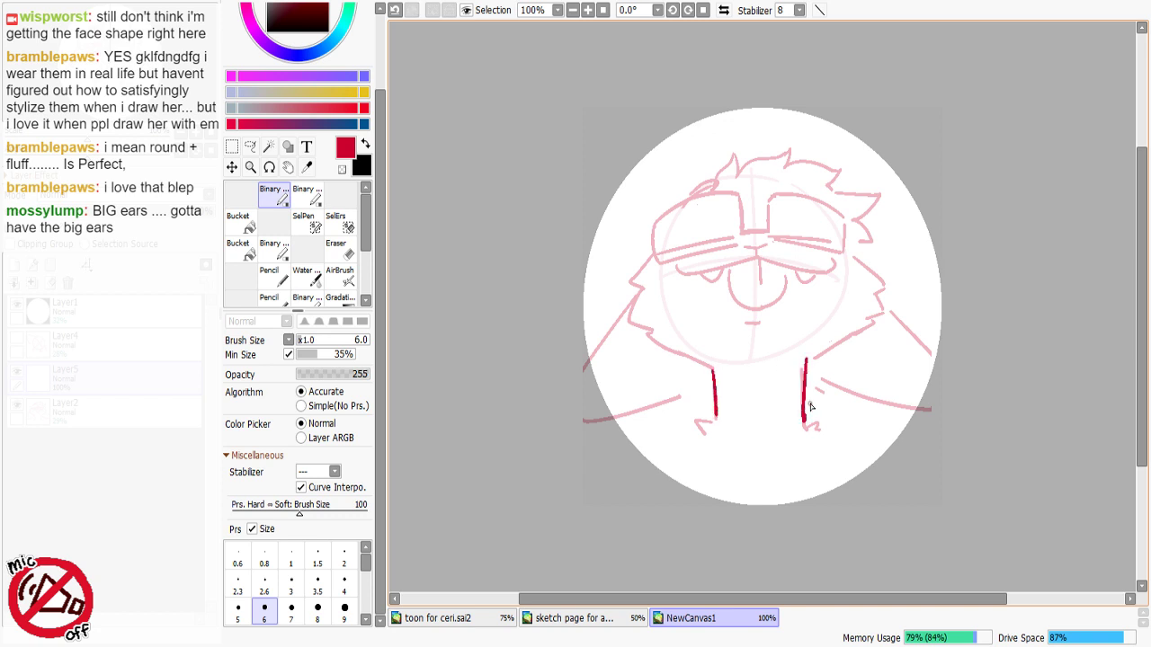
drag(707, 438, 705, 449)
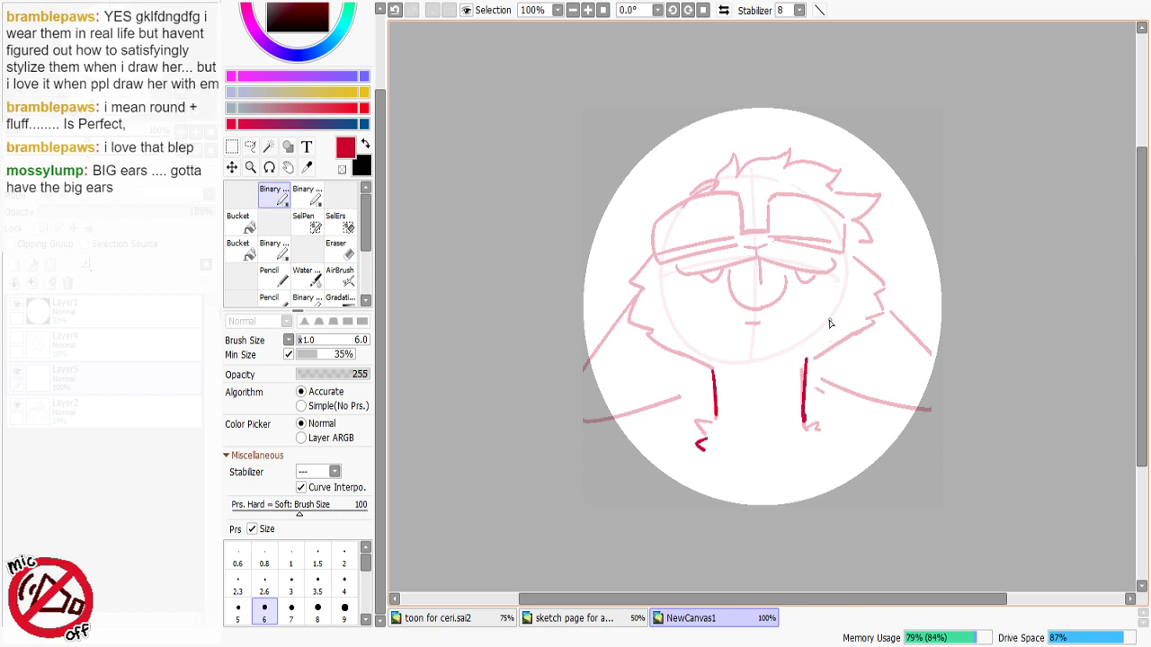
drag(820, 438, 811, 450)
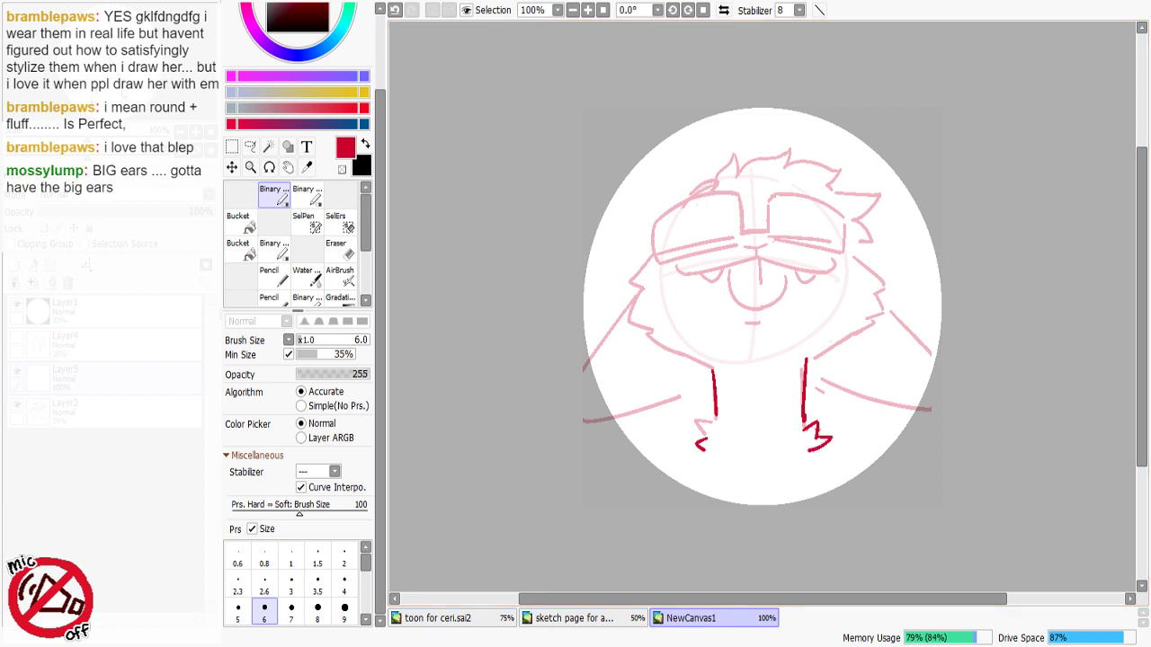
Step: Draw a tall, narrow, round-topped eye inside each glasses lens
mouse_move(693, 245)
mouse_down()
mouse_move(692, 205)
mouse_move(708, 242)
mouse_up()
key(ctrl+z)
mouse_move(793, 235)
mouse_down()
mouse_move(795, 200)
mouse_move(801, 241)
mouse_up()
key(ctrl+z)
key(ctrl+z)
key(ctrl+z)
mouse_move(788, 202)
mouse_down()
mouse_move(798, 202)
mouse_move(798, 239)
mouse_up()
Step: Select the left eye and move it slightly toward the nose
click(233, 149)
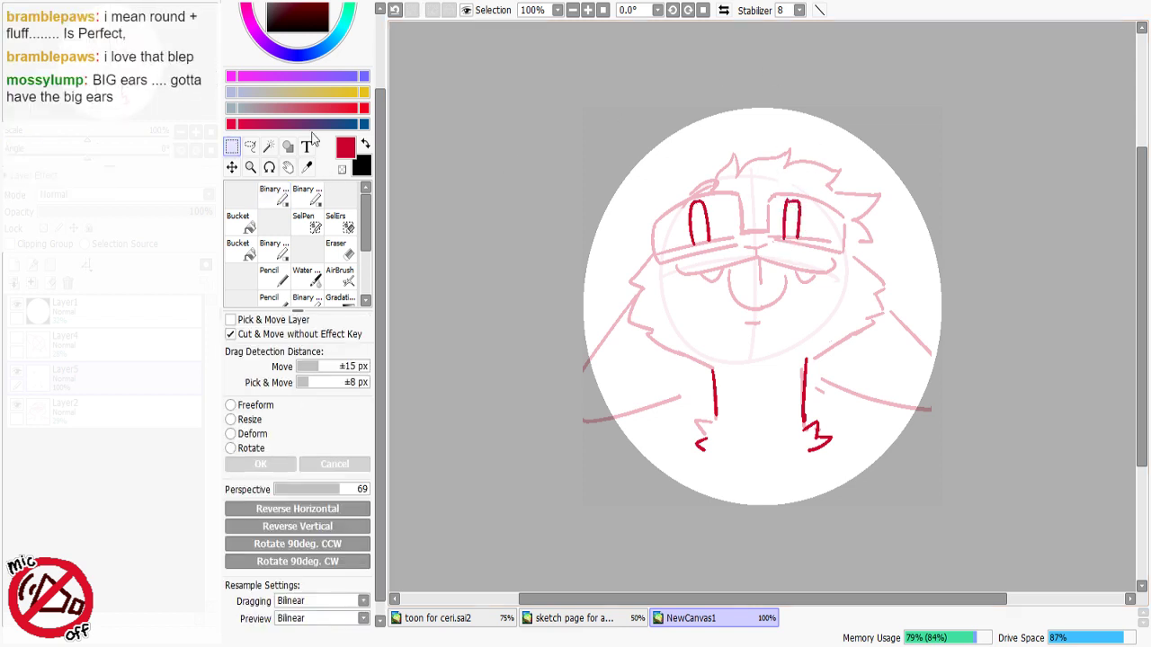
mouse_move(656, 184)
mouse_down()
mouse_move(721, 255)
mouse_move(718, 241)
mouse_up()
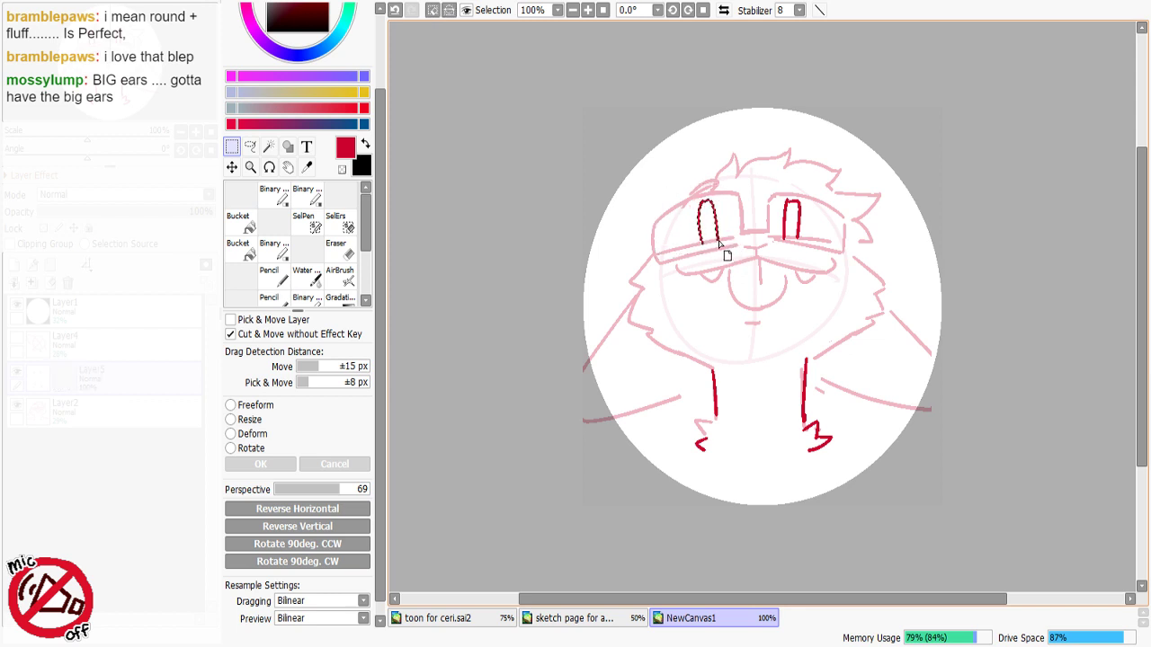
key(ctrl+d)
click(274, 195)
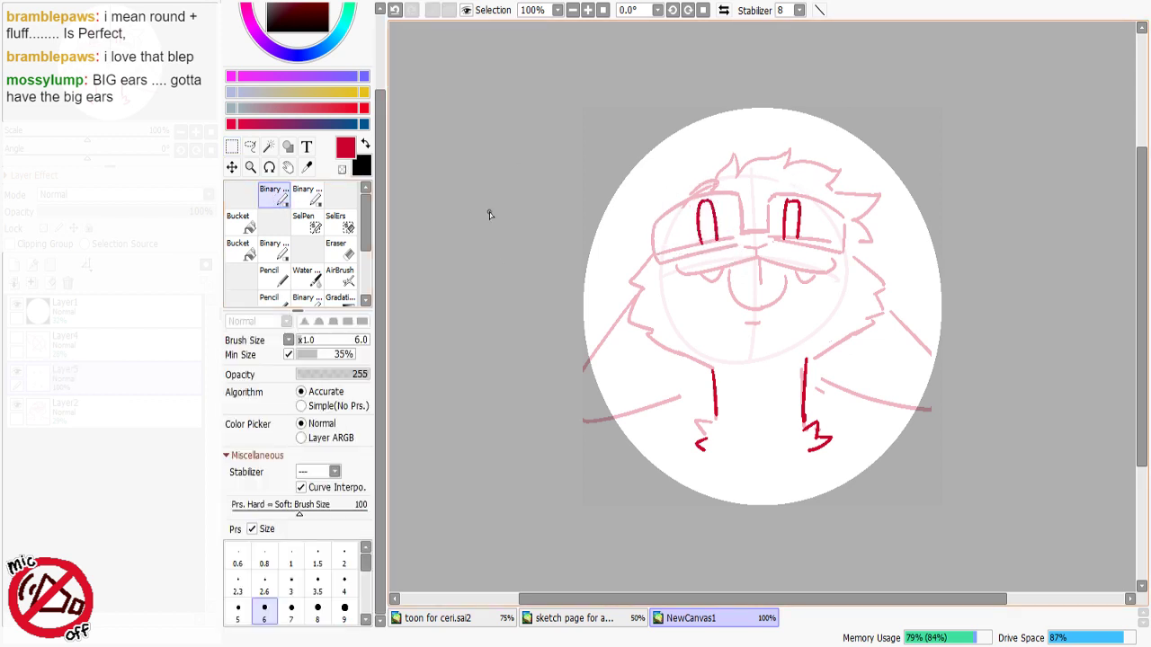
Step: Draw the left lens's curved upper rim as a thick line over the faded sketch
drag(659, 220, 745, 193)
key(ctrl+z)
drag(663, 222, 739, 186)
key(ctrl+z)
mouse_move(656, 226)
mouse_down()
mouse_move(738, 197)
mouse_move(707, 190)
mouse_move(659, 216)
mouse_move(731, 193)
mouse_move(700, 193)
mouse_up()
key(ctrl+z)
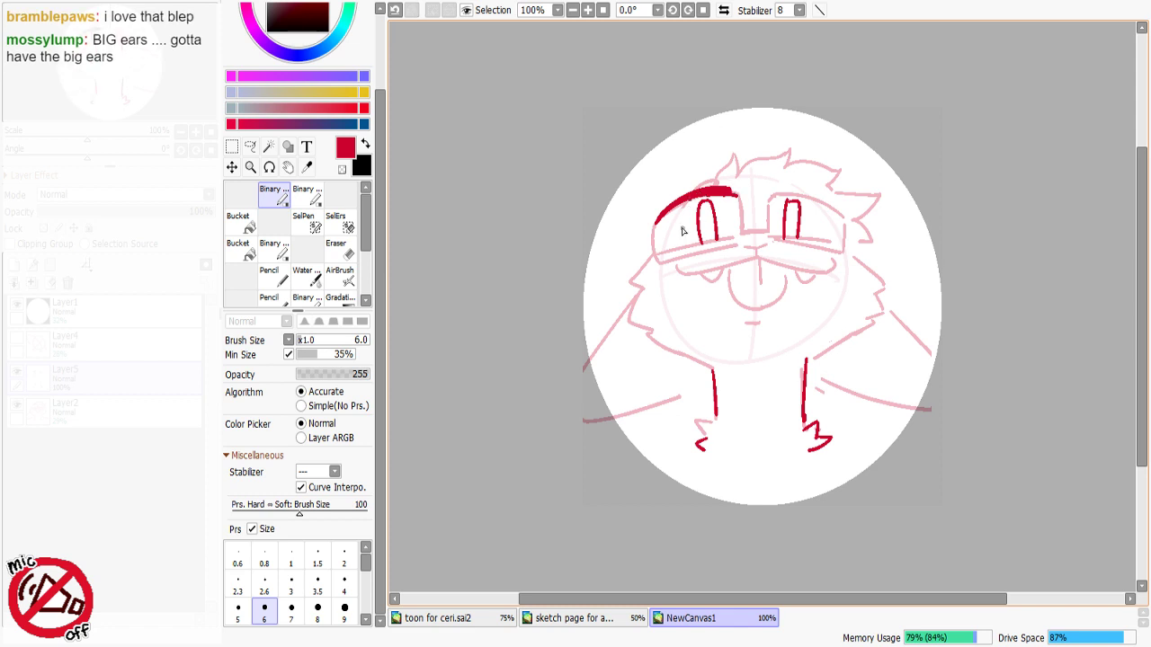
Step: Draw the left lens's outer side and its slanted bottom rim
mouse_move(657, 224)
mouse_down()
mouse_move(655, 263)
mouse_move(734, 245)
mouse_up()
key(ctrl+z)
drag(658, 262, 740, 247)
key(ctrl+z)
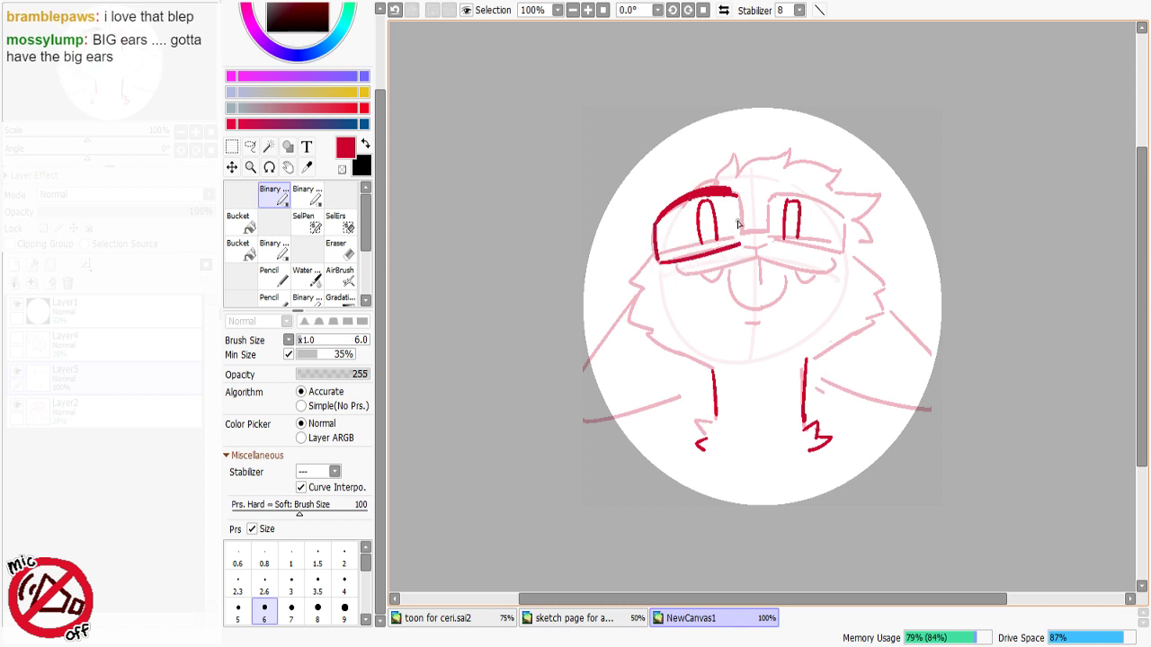
key(ctrl+z)
drag(657, 262, 749, 241)
Step: Trim the inner end of the left lens's upper rim and draw a rounded inner side down from it
key(minus)
mouse_move(734, 191)
mouse_down()
mouse_move(676, 201)
mouse_move(737, 194)
mouse_up()
key(ctrl+z)
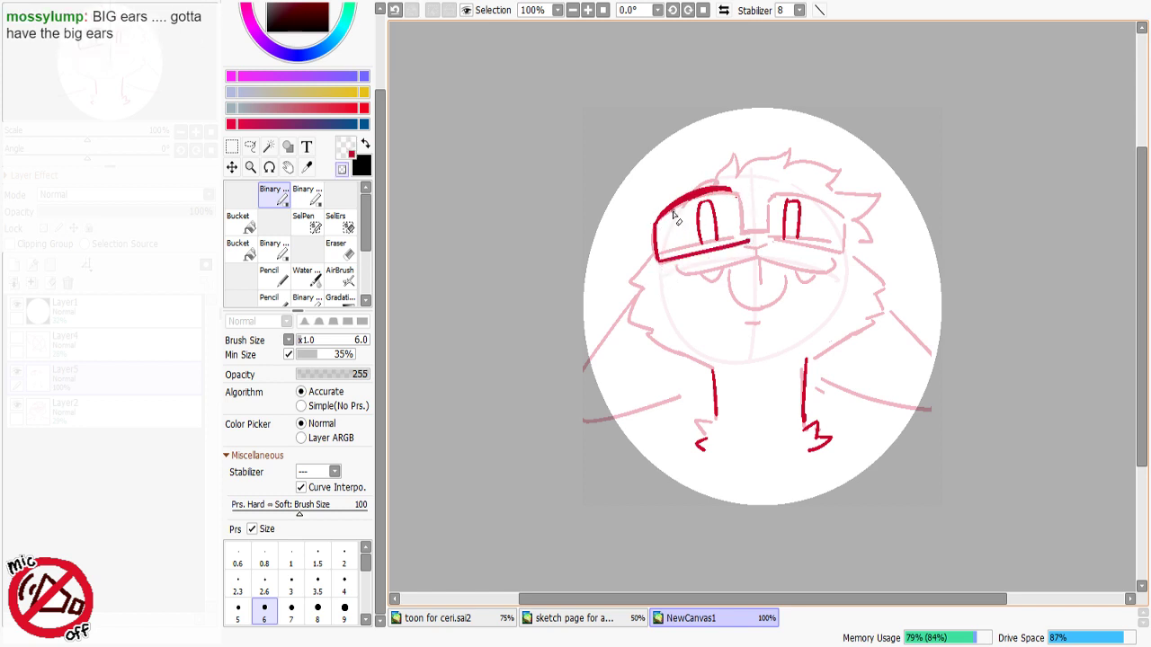
key(minus)
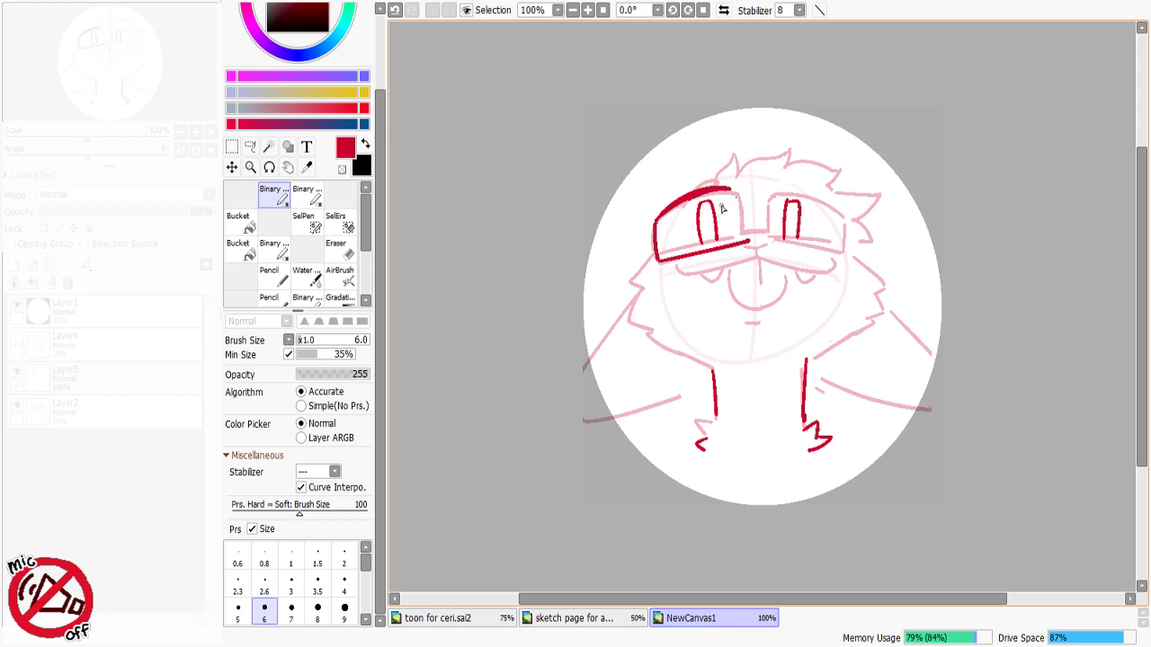
key(ctrl+z)
drag(710, 191, 743, 230)
key(minus)
key(minus)
Step: Draw the two slanted lines beneath the lenses, sloping outward from the nose with short upturned outer ends
mouse_move(659, 254)
mouse_down()
mouse_move(715, 238)
mouse_move(740, 259)
mouse_move(685, 269)
mouse_move(746, 254)
mouse_move(828, 269)
mouse_up()
key(ctrl+z)
key(ctrl+y)
key(ctrl+z)
key(ctrl+z)
key(ctrl+z)
drag(757, 258, 841, 267)
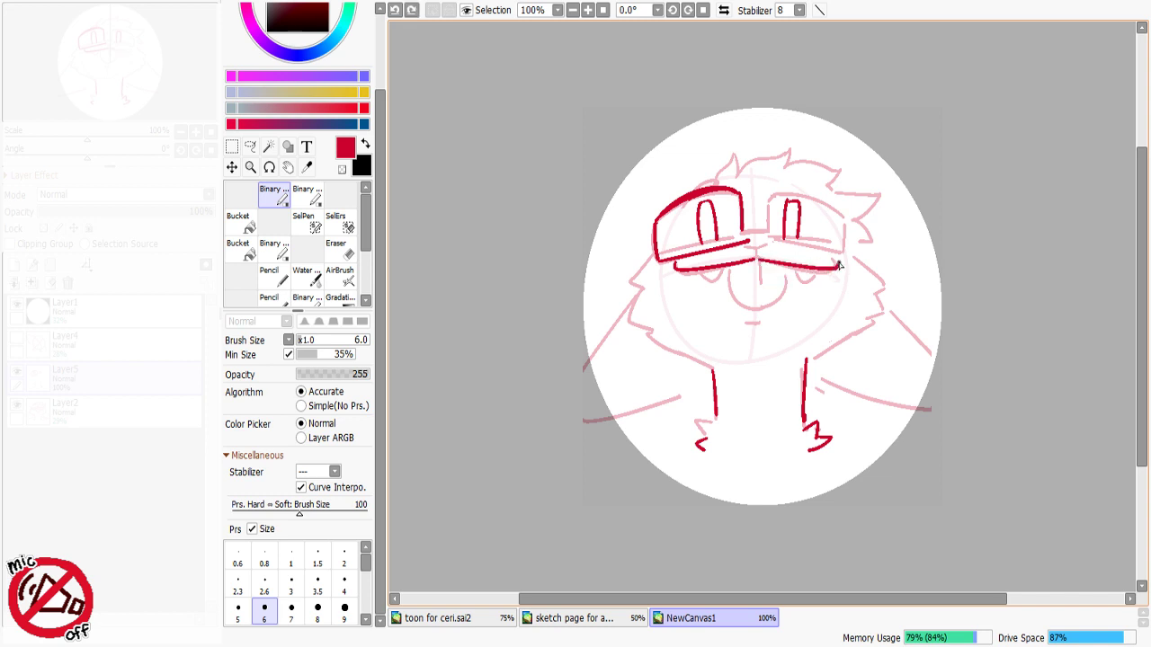
key(ctrl+z)
drag(758, 259, 840, 260)
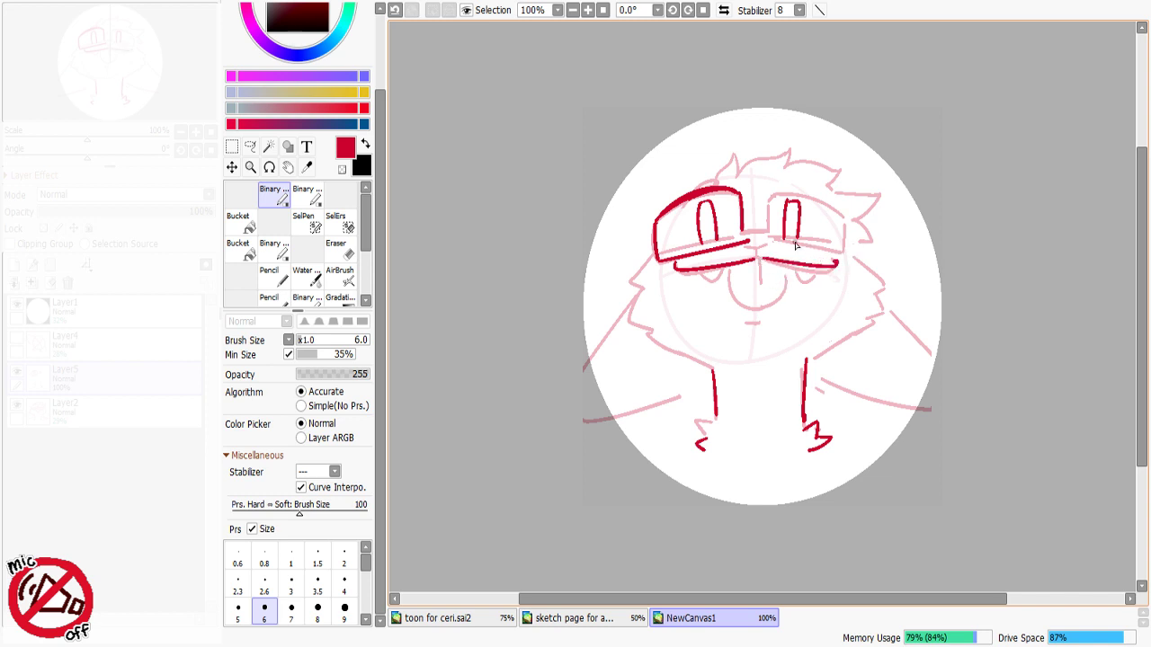
Step: Lower the rough sketch layer's opacity further and redraw the left cheek's jagged fur outline down to the neck
click(67, 212)
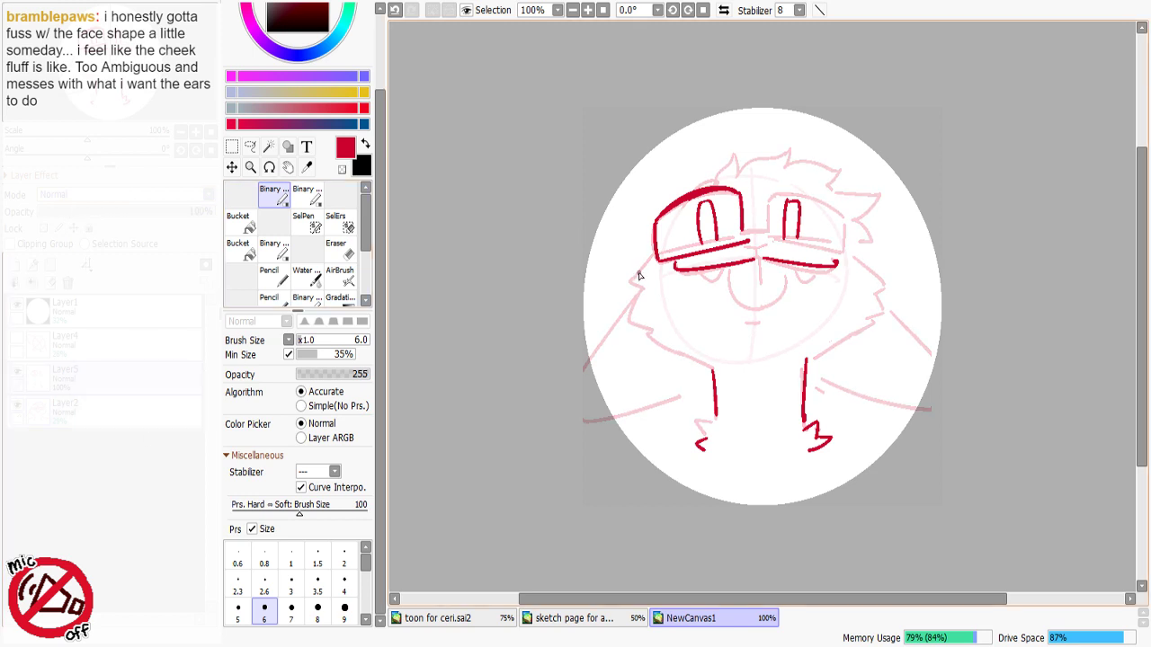
mouse_move(654, 251)
mouse_down()
mouse_move(635, 322)
mouse_move(647, 342)
mouse_move(683, 343)
mouse_move(673, 350)
mouse_move(719, 360)
mouse_up()
key(ctrl+z)
key(ctrl+z)
key(ctrl+z)
drag(659, 236, 635, 325)
key(ctrl+z)
mouse_move(650, 270)
mouse_down()
mouse_move(629, 304)
mouse_move(643, 309)
mouse_move(635, 337)
mouse_move(709, 366)
mouse_up()
Step: Redraw the right cheek's jagged fur outline from beside the glasses down toward the neck
mouse_move(853, 255)
mouse_down()
mouse_move(853, 275)
mouse_move(883, 292)
mouse_up()
key(ctrl+z)
key(ctrl+z)
key(ctrl+z)
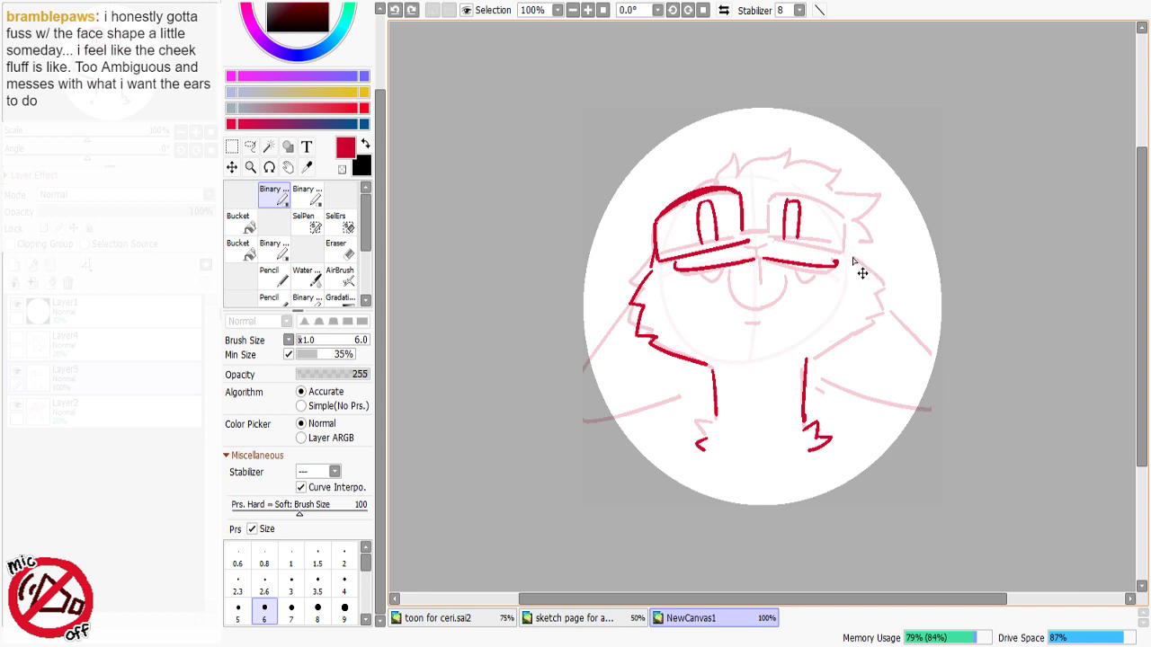
mouse_move(853, 249)
mouse_down()
mouse_move(886, 290)
mouse_move(889, 321)
mouse_move(872, 347)
mouse_move(823, 353)
mouse_up()
key(ctrl+z)
key(ctrl+z)
key(ctrl+z)
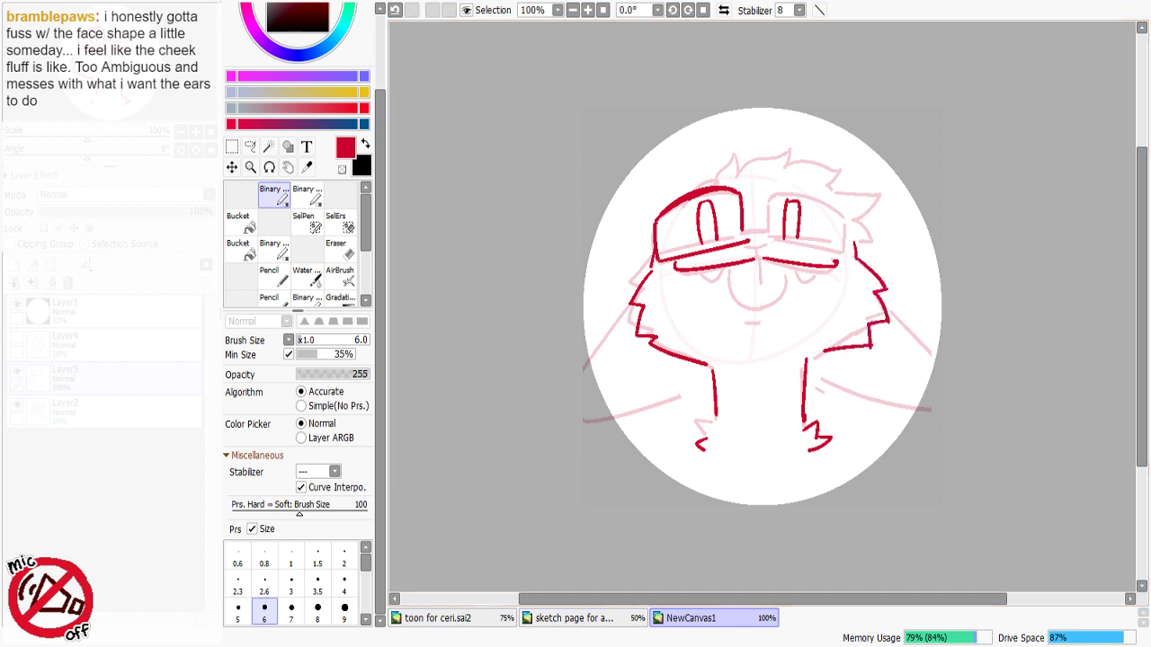
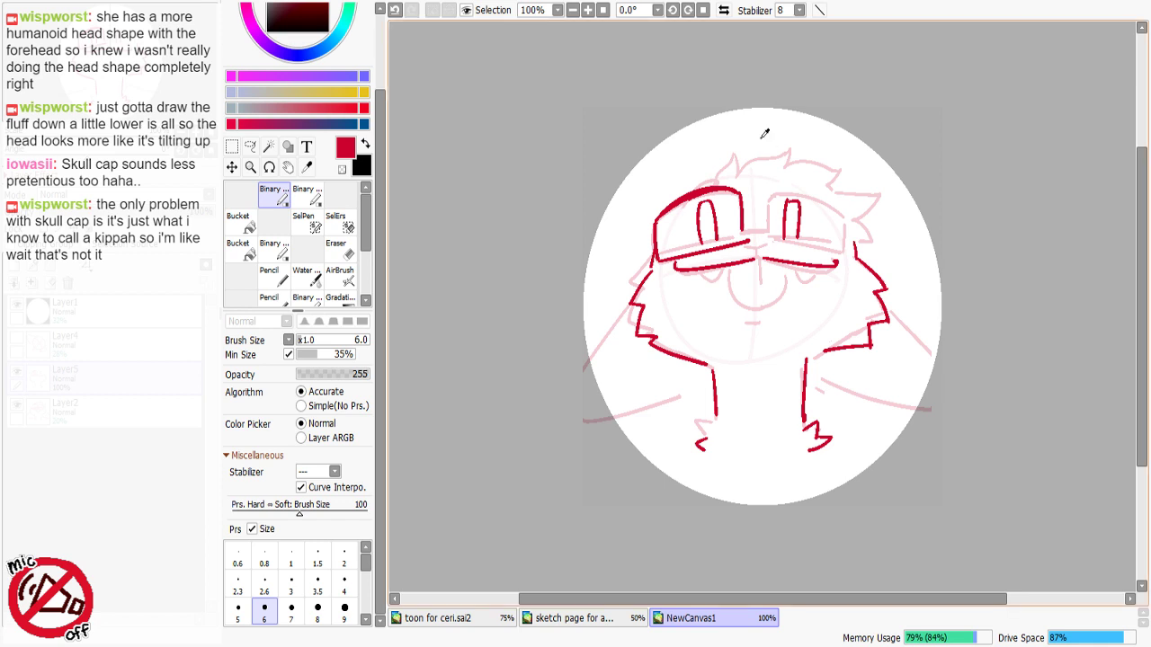
drag(731, 270, 750, 305)
key(ctrl+z)
key(ctrl+z)
key(ctrl+z)
drag(699, 195, 723, 182)
key(ctrl+z)
key(ctrl+z)
Step: Thin the left lens's upper rim by erasing along its inside edge
key(minus)
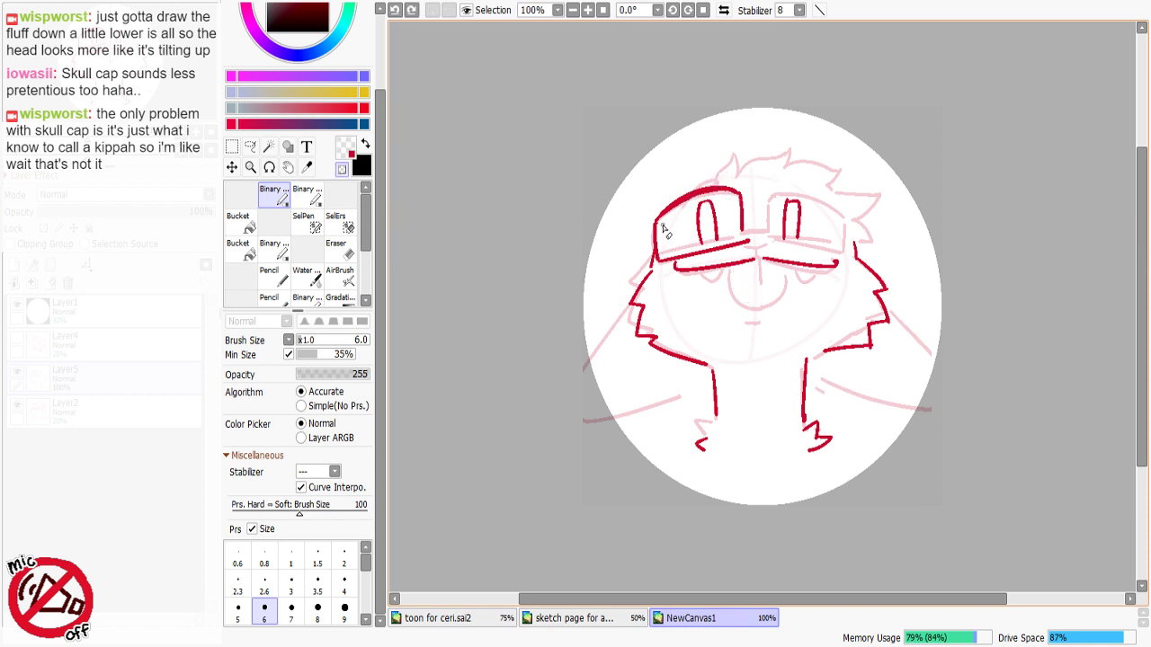
drag(661, 222, 695, 198)
key(minus)
drag(847, 219, 782, 186)
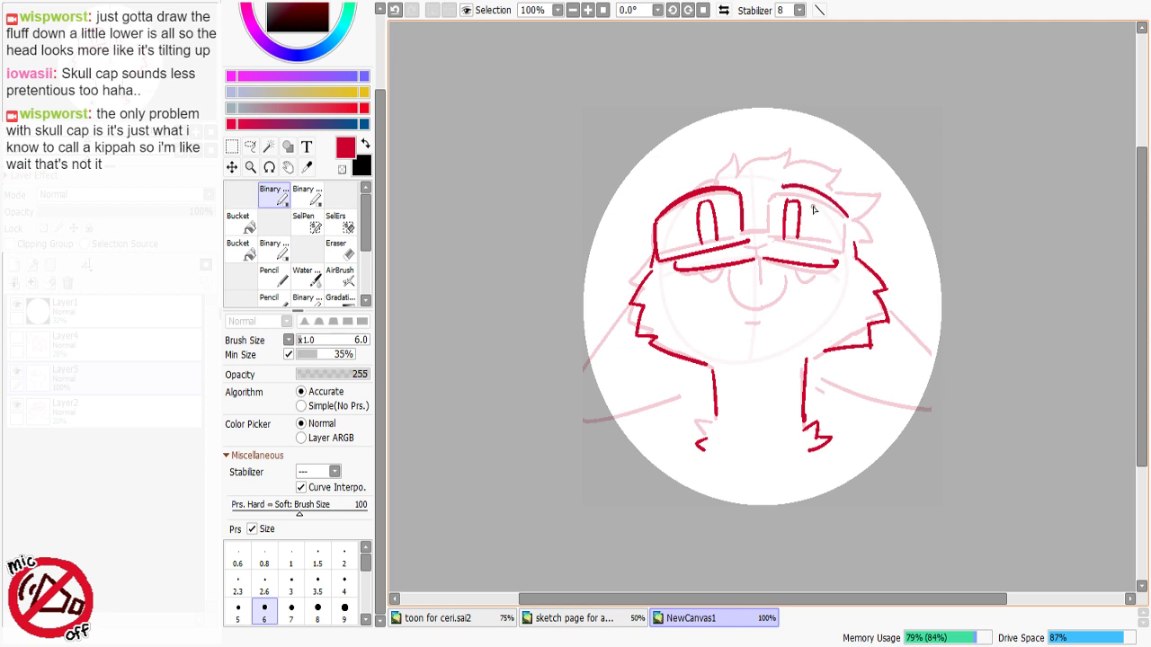
key(ctrl+z)
mouse_move(847, 218)
mouse_down()
mouse_move(781, 190)
mouse_move(773, 203)
mouse_move(779, 188)
mouse_up()
key(ctrl+z)
key(ctrl+z)
Step: Draw the right lens's outer side, slanted bottom rim and inner side
mouse_move(850, 225)
mouse_down()
mouse_move(784, 187)
mouse_move(770, 201)
mouse_move(836, 209)
mouse_move(776, 190)
mouse_move(804, 211)
mouse_move(778, 190)
mouse_move(768, 230)
mouse_move(852, 255)
mouse_up()
key(ctrl+z)
key(ctrl+z)
key(ctrl+z)
mouse_move(766, 260)
mouse_down()
mouse_move(844, 255)
mouse_move(847, 217)
mouse_move(860, 235)
mouse_move(853, 211)
mouse_move(794, 183)
mouse_move(836, 191)
mouse_move(851, 220)
mouse_up()
key(minus)
key(minus)
key(ctrl+z)
Step: Close the right lens with a curved upper rim joining its inner and outer sides
drag(786, 189, 845, 211)
key(ctrl+z)
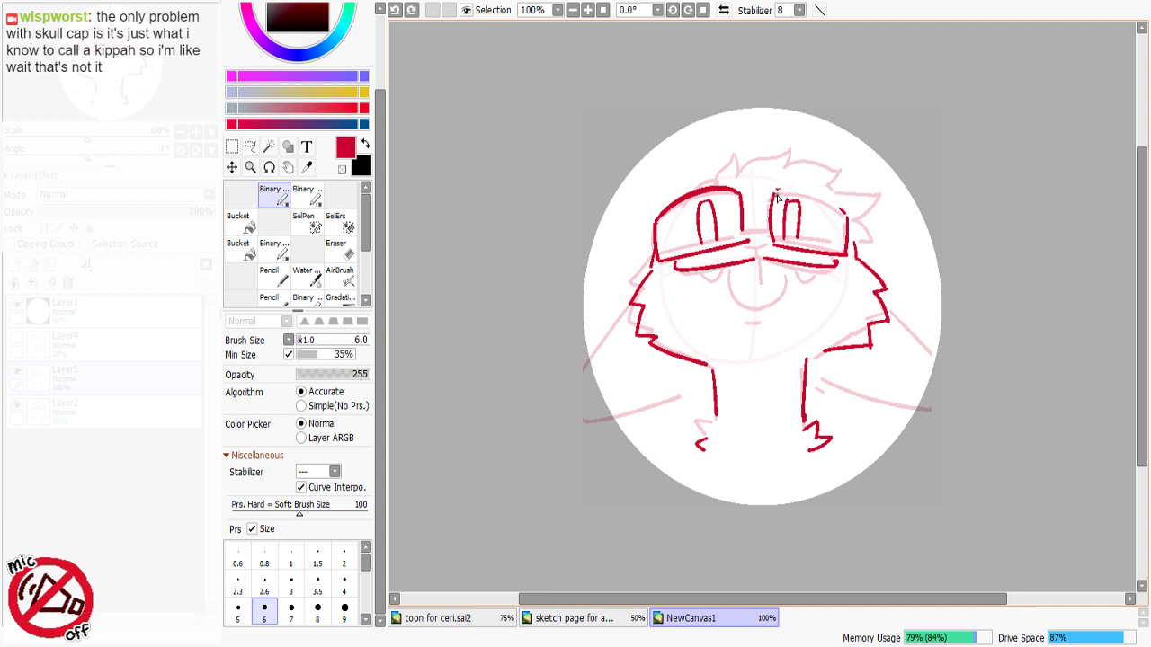
drag(776, 192, 842, 215)
key(ctrl+z)
drag(776, 190, 847, 213)
Step: Erase the right lens's outer side and redraw it slightly farther out, meeting the upper rim
key(minus)
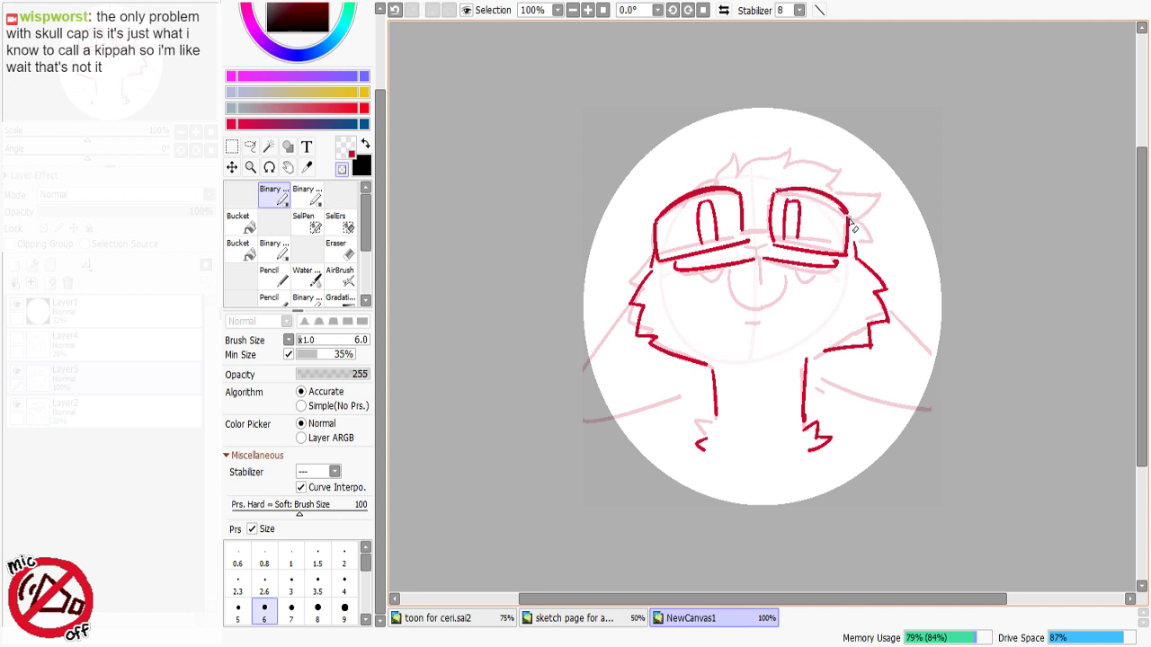
key(c)
key(c)
drag(851, 221, 845, 263)
key(c)
key(ctrl+z)
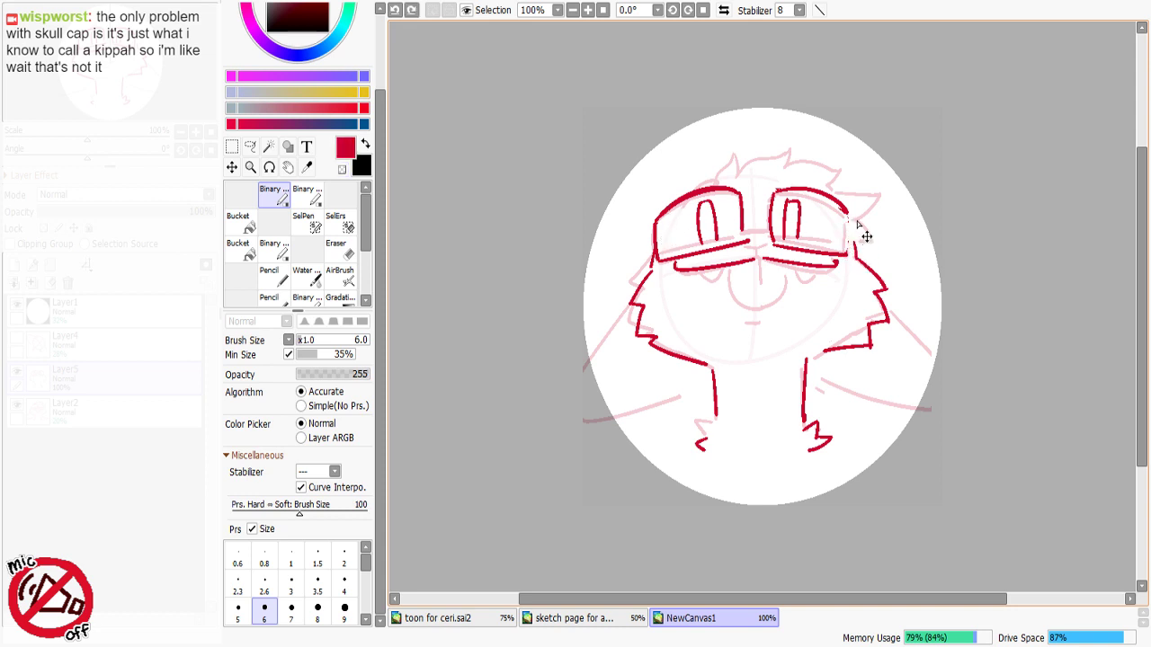
drag(854, 214, 851, 248)
mouse_move(853, 239)
mouse_down()
mouse_move(849, 253)
mouse_move(823, 197)
mouse_move(832, 202)
mouse_up()
key(ctrl+z)
key(ctrl+z)
key(c)
key(c)
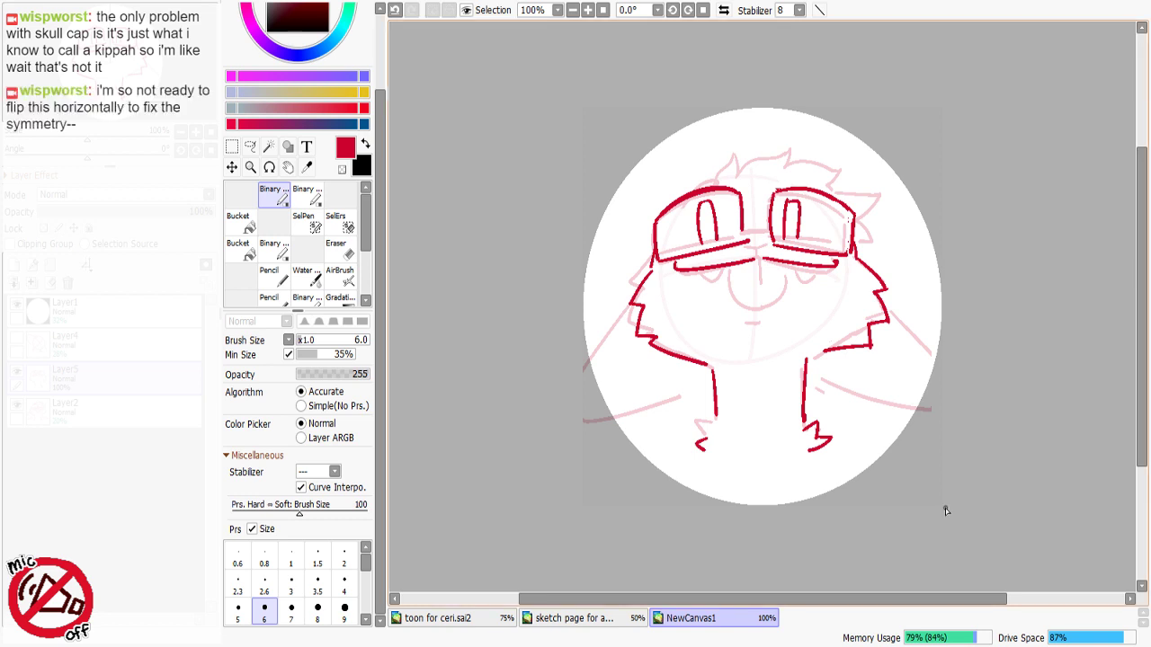
Step: Mirror the canvas view horizontally and extend the left cheek's lower fur line to the neck line
key(h)
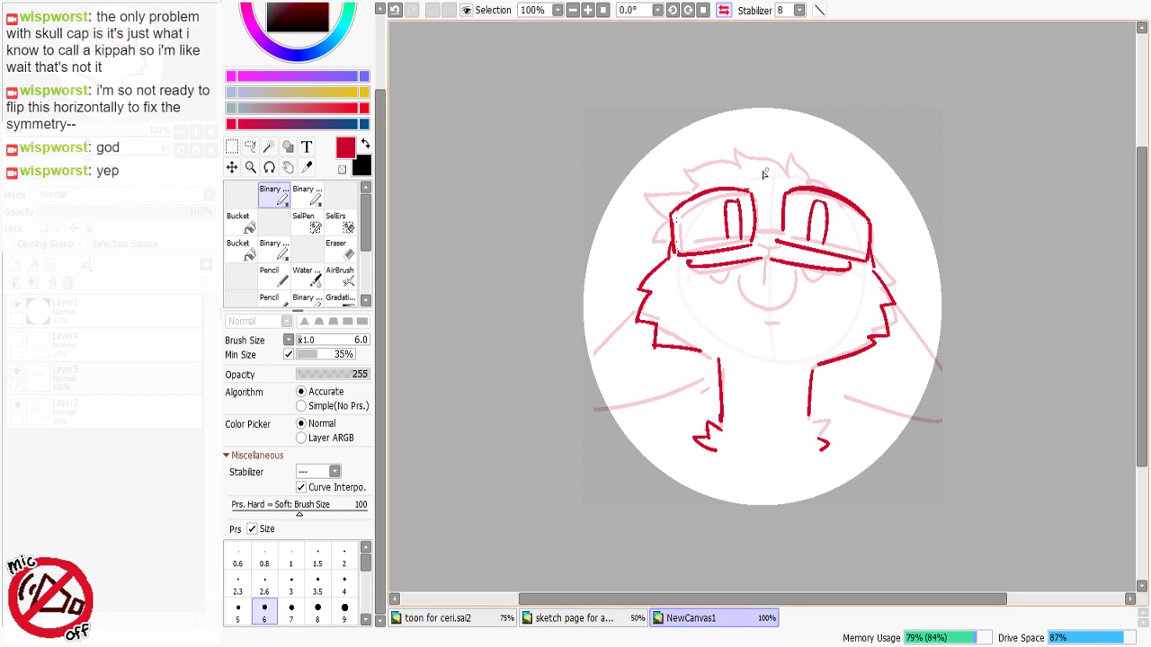
key(minus)
drag(672, 348, 718, 358)
key(minus)
key(ctrl+z)
Step: Erase the left lens's inner side and redraw the right lens's inner side to meet its trimmed bottom rim
key(e)
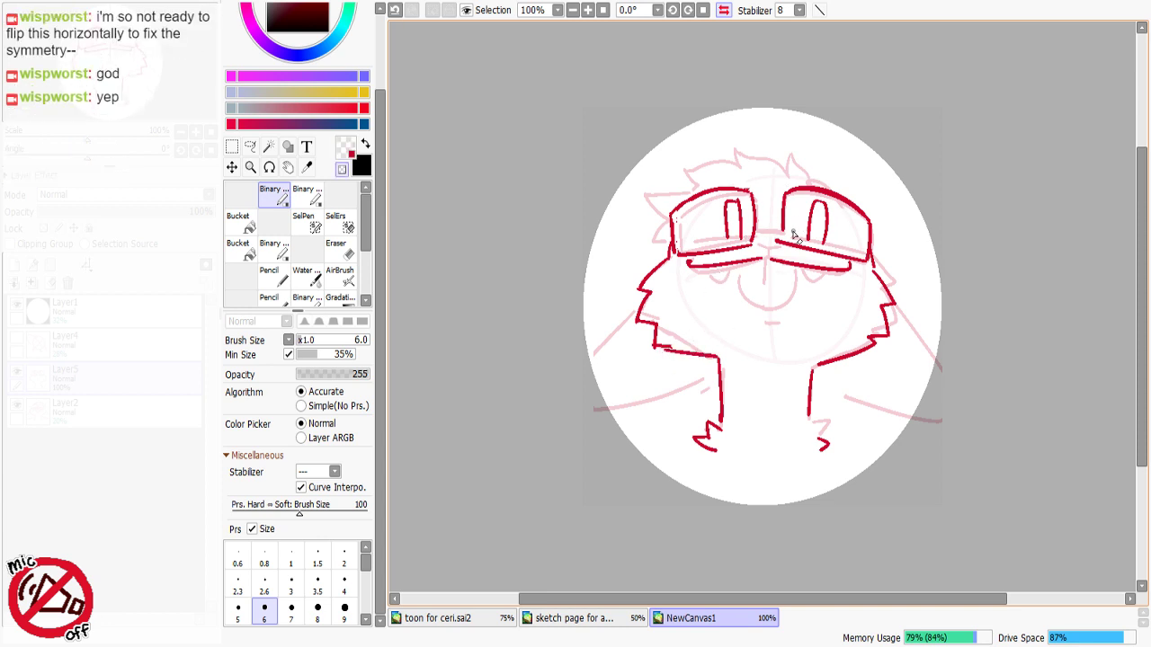
key(e)
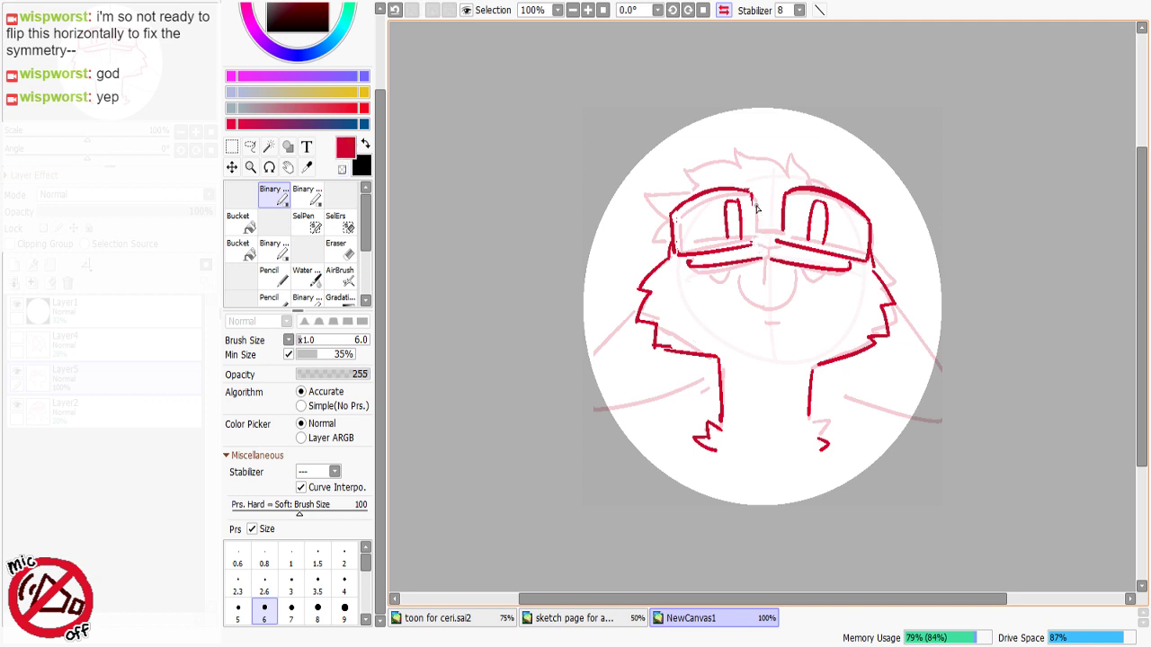
mouse_move(755, 195)
mouse_down()
mouse_move(758, 231)
mouse_move(784, 241)
mouse_up()
key(ctrl+z)
key(e)
key(minus)
key(ctrl+z)
Step: Shift the left eye slightly outward and redraw its inner side
key(m)
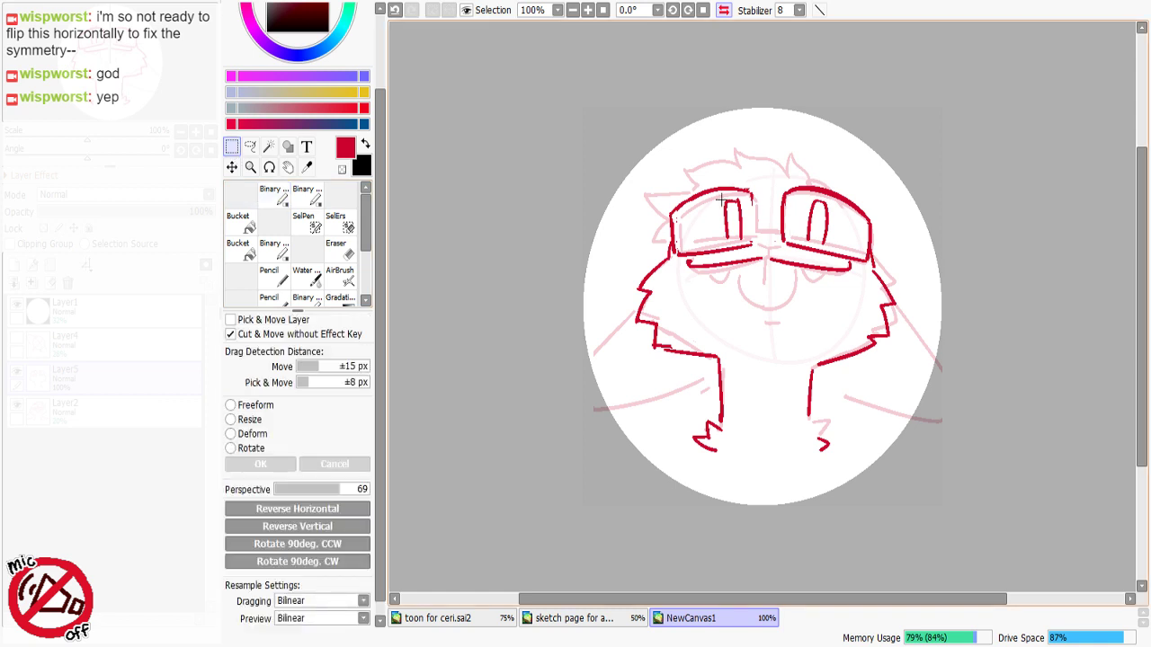
drag(719, 196, 732, 237)
key(ctrl+d)
key(n)
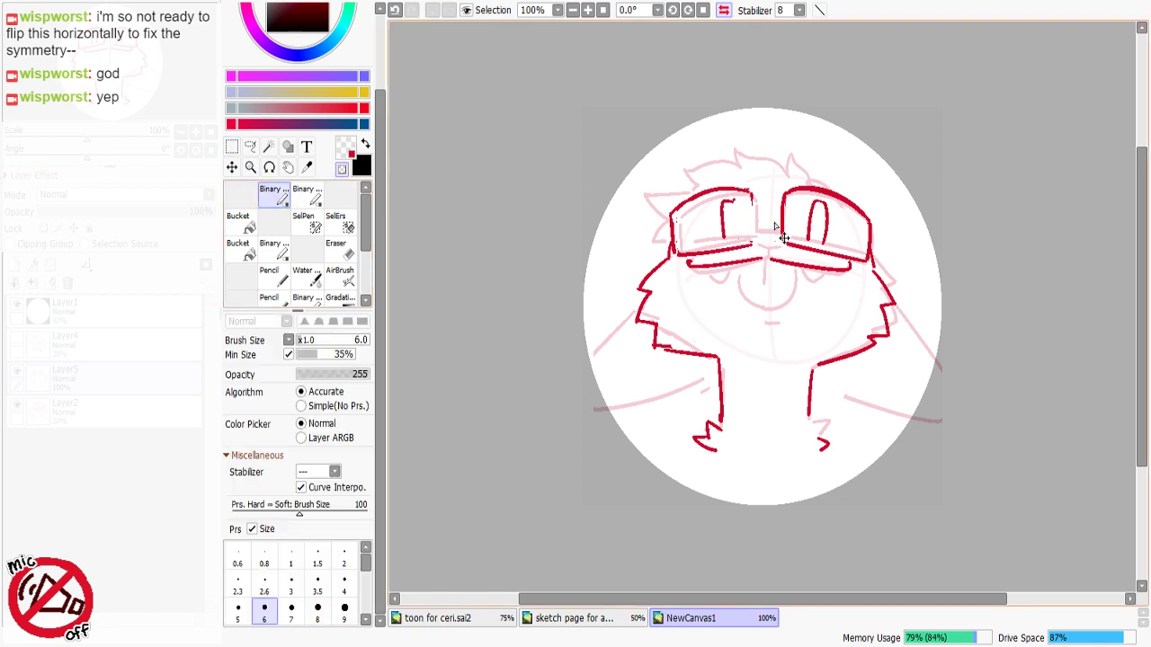
key(ctrl+z)
key(ctrl+z)
key(ctrl+z)
key(ctrl+z)
key(ctrl+z)
key(ctrl+z)
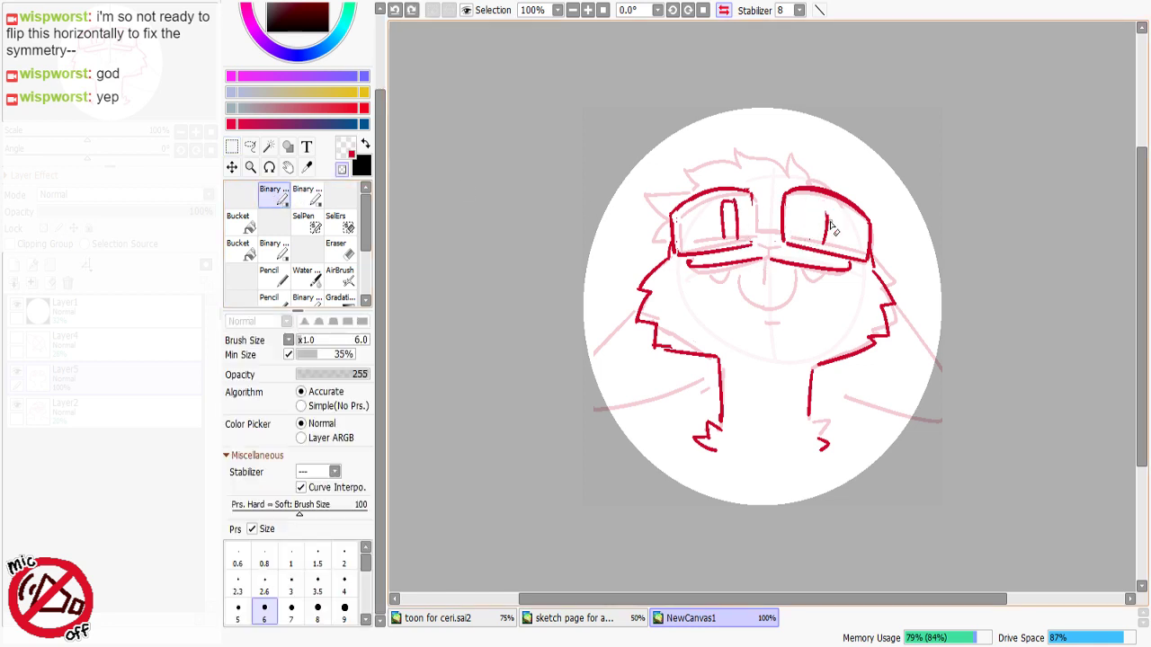
Step: Erase the remains of the right eye and redraw it narrower and closer to the nose
mouse_move(829, 221)
mouse_down()
mouse_move(822, 244)
mouse_move(802, 204)
mouse_move(817, 204)
mouse_move(814, 244)
mouse_up()
key(minus)
key(ctrl+z)
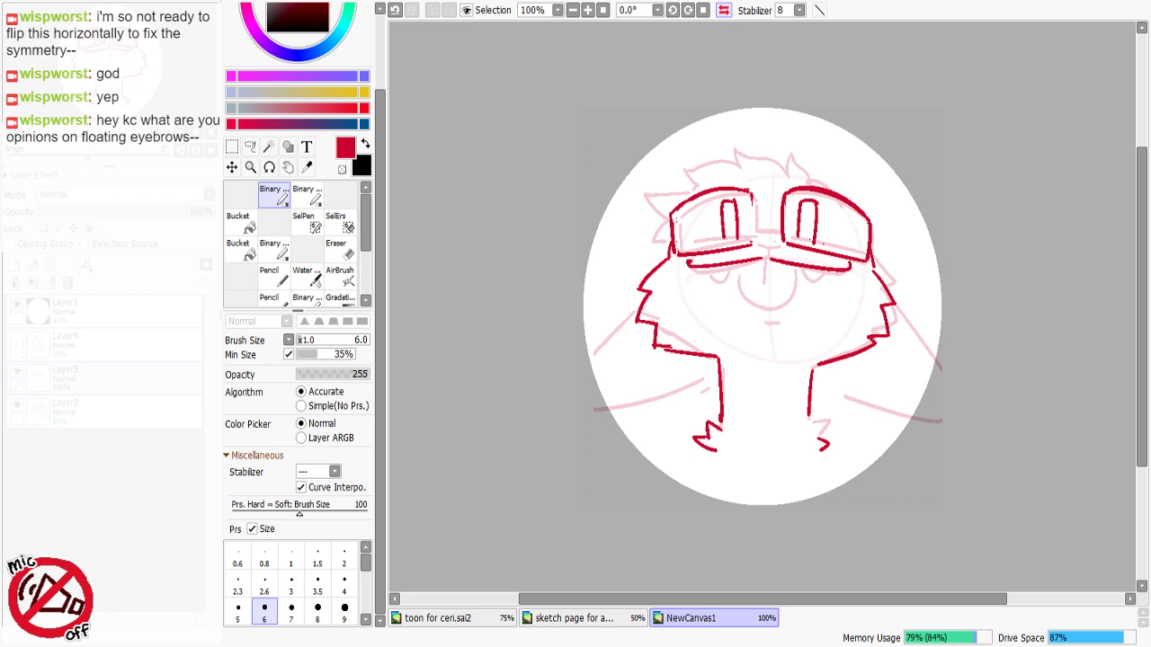
Step: Erase the stray specks along the left lens's outer side and tidy its upper corner
key(minus)
drag(680, 223, 682, 253)
key(minus)
mouse_move(674, 215)
mouse_down()
mouse_move(693, 203)
mouse_move(677, 206)
mouse_up()
key(ctrl+z)
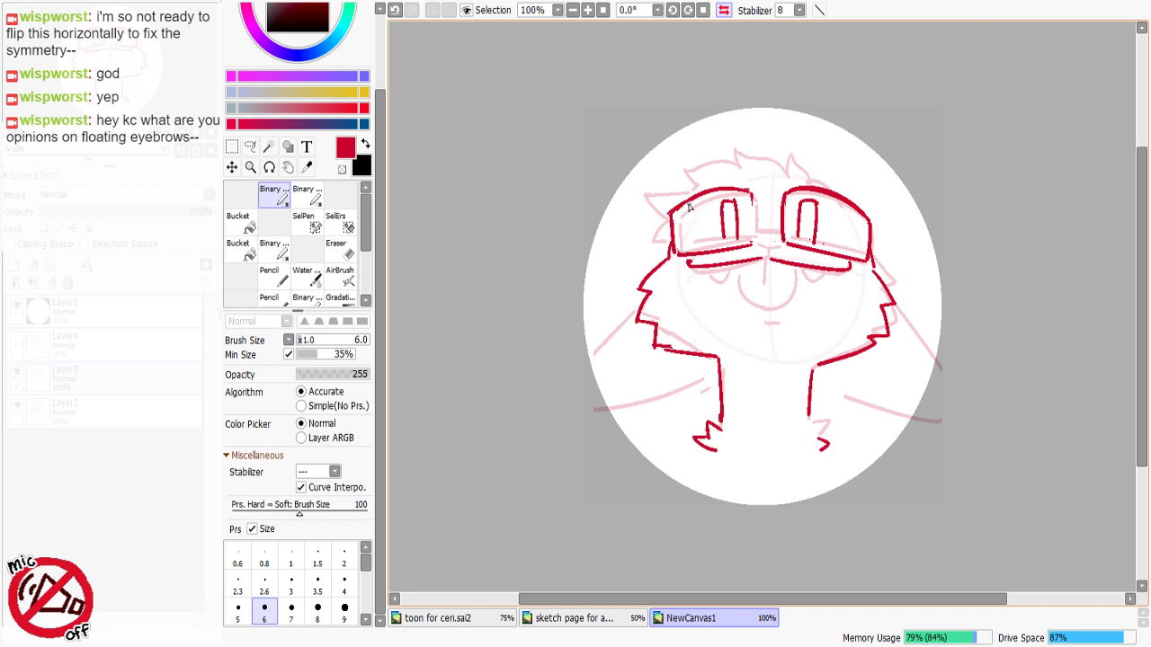
key(ctrl+z)
drag(792, 158, 794, 160)
key(minus)
key(minus)
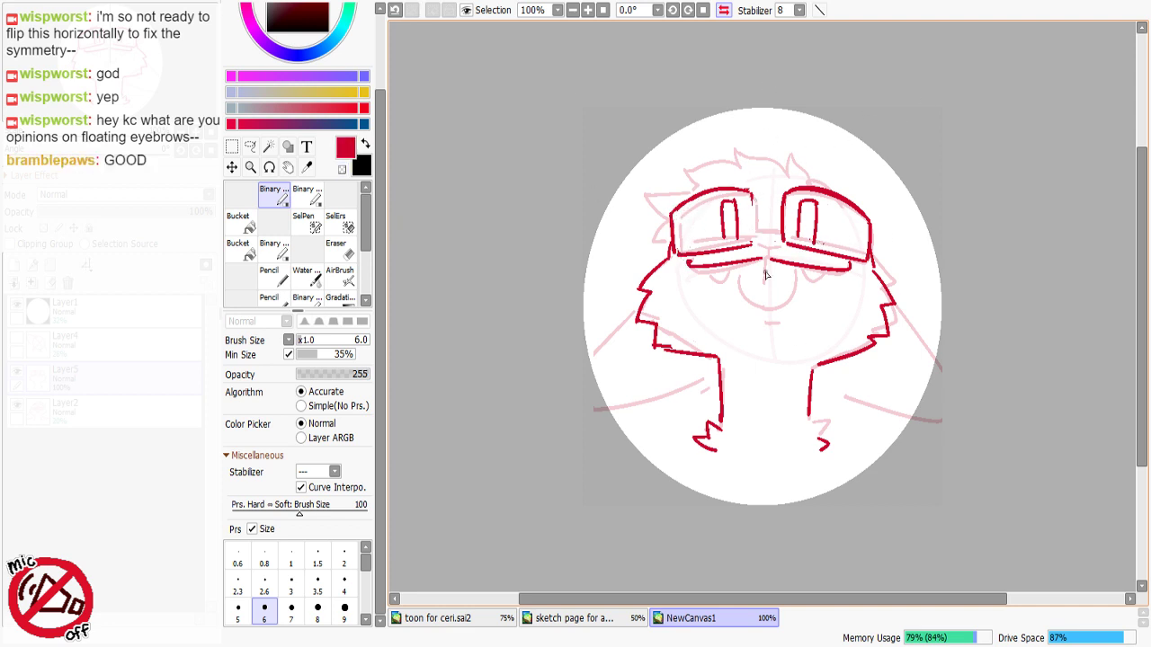
key(minus)
drag(787, 245, 860, 253)
key(ctrl+z)
key(minus)
key(ctrl+z)
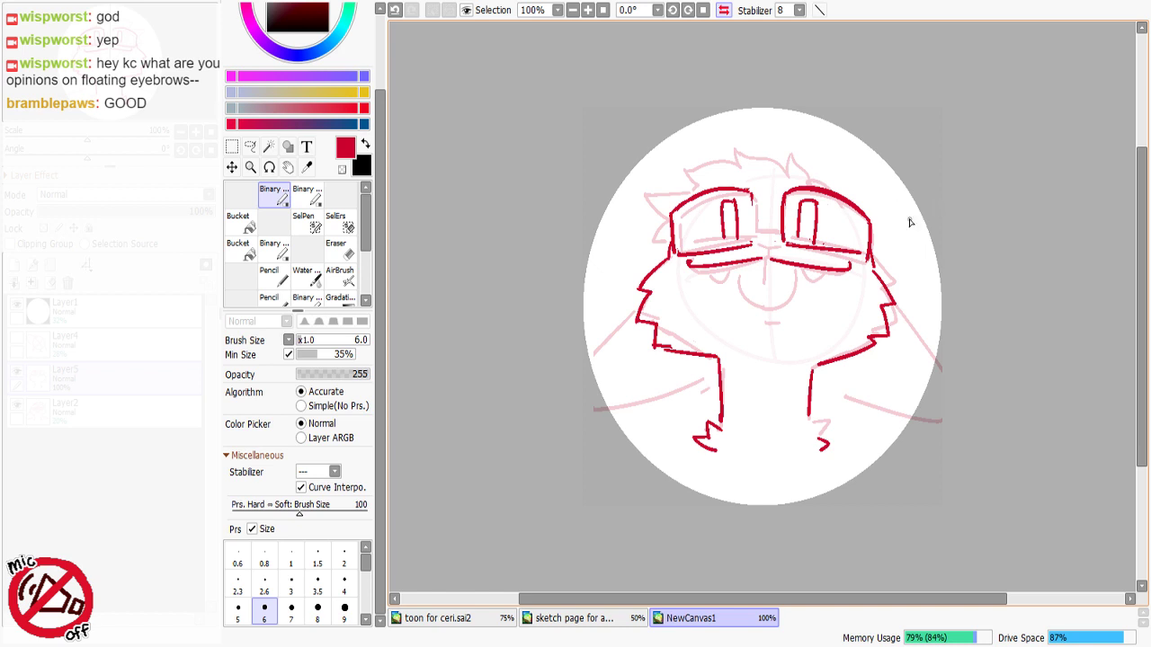
Step: Complete the inner side and lower rims of the lenses and draw the small dark nose between them
drag(753, 225, 753, 241)
key(ctrl+z)
key(ctrl+z)
mouse_move(751, 195)
mouse_down()
mouse_move(753, 244)
mouse_move(878, 245)
mouse_up()
key(ctrl+z)
drag(676, 245, 782, 234)
key(ctrl+z)
key(ctrl+z)
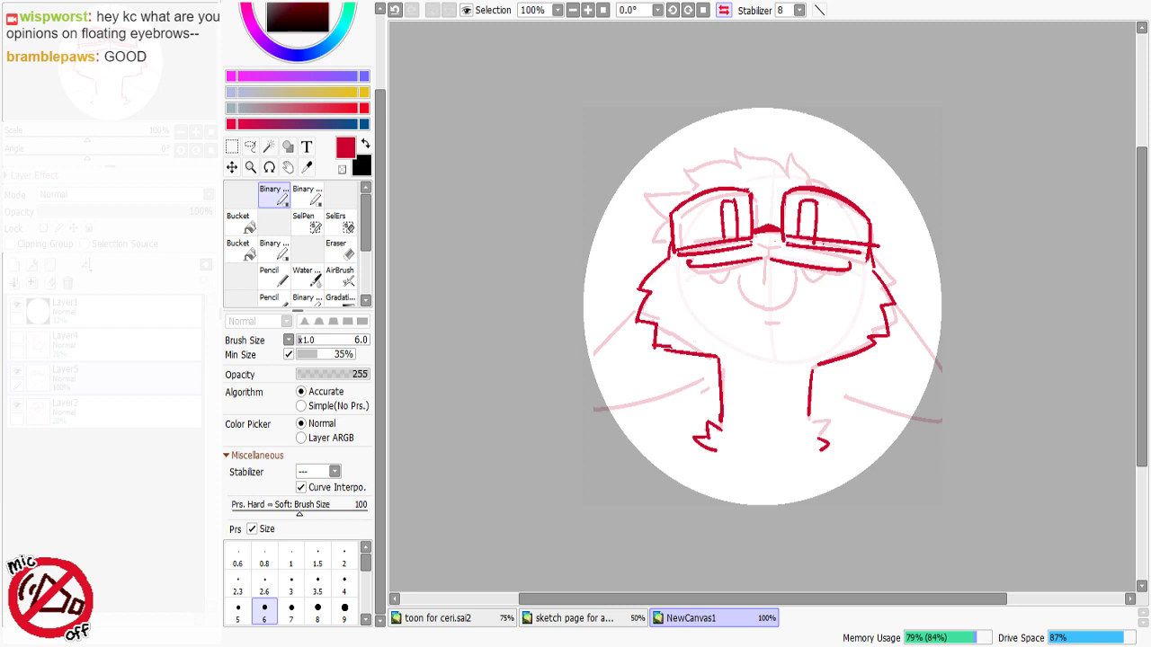
Step: Try out small rounded eyebrows floating above the hair in several shapes and positions
mouse_move(738, 154)
mouse_down()
mouse_move(715, 159)
mouse_move(728, 161)
mouse_up()
key(ctrl+z)
mouse_move(813, 165)
mouse_down()
mouse_move(798, 157)
mouse_move(817, 162)
mouse_up()
key(ctrl+z)
key(ctrl+z)
key(ctrl+z)
mouse_move(707, 162)
mouse_down()
mouse_move(724, 139)
mouse_move(707, 163)
mouse_up()
key(ctrl+z)
mouse_move(707, 165)
mouse_down()
mouse_move(731, 139)
mouse_move(711, 168)
mouse_up()
key(ctrl+z)
key(ctrl+z)
mouse_move(809, 169)
mouse_down()
mouse_move(817, 154)
mouse_move(811, 171)
mouse_up()
key(ctrl+z)
key(ctrl+z)
drag(730, 139, 724, 151)
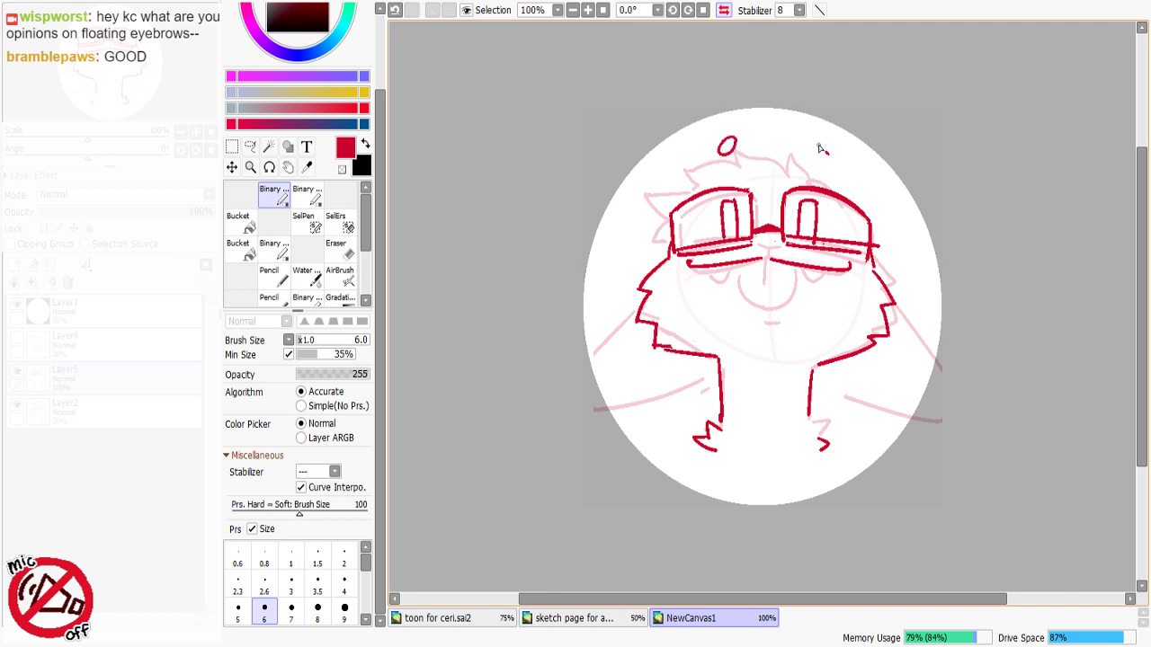
drag(817, 144, 825, 167)
key(ctrl+z)
key(ctrl+z)
mouse_move(732, 142)
mouse_down()
mouse_move(711, 147)
mouse_move(730, 140)
mouse_up()
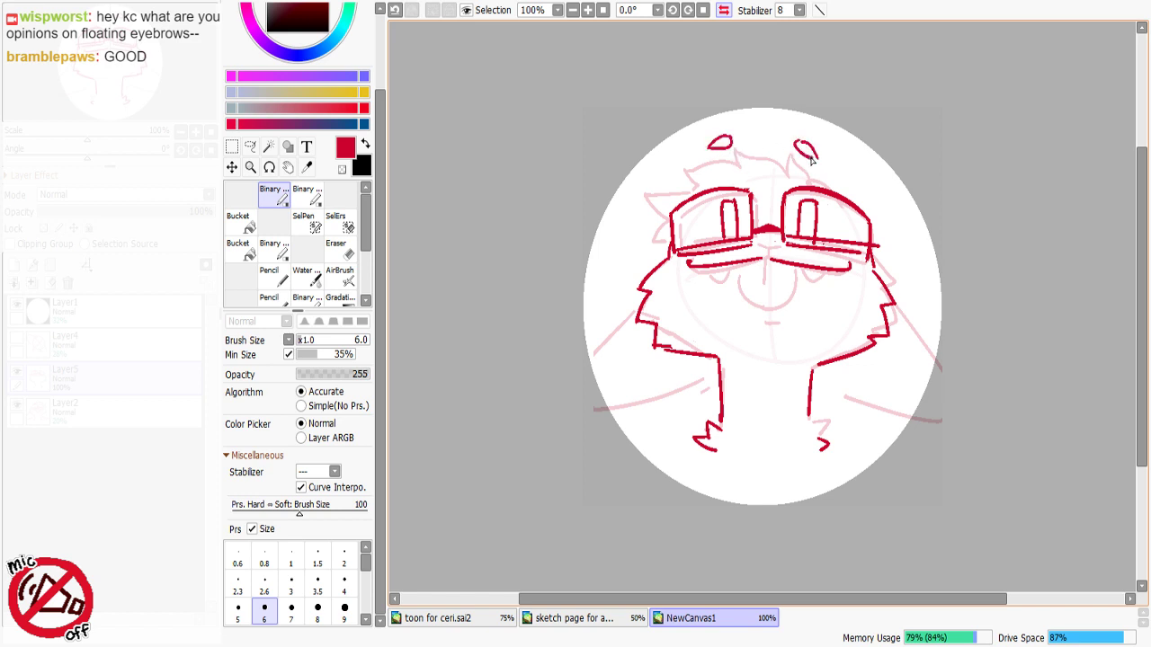
key(ctrl+z)
key(ctrl+z)
Step: Draw two small slanted triangular eyebrows floating above the hair
mouse_move(709, 150)
mouse_down()
mouse_move(720, 136)
mouse_move(709, 150)
mouse_up()
mouse_move(802, 132)
mouse_down()
mouse_move(821, 151)
mouse_move(806, 124)
mouse_move(803, 134)
mouse_move(827, 142)
mouse_move(803, 132)
mouse_move(828, 141)
mouse_move(814, 126)
mouse_move(828, 142)
mouse_up()
key(ctrl+z)
key(ctrl+z)
key(ctrl+z)
key(ctrl+z)
key(ctrl+z)
key(ctrl+z)
key(minus)
key(minus)
key(ctrl+z)
key(ctrl+z)
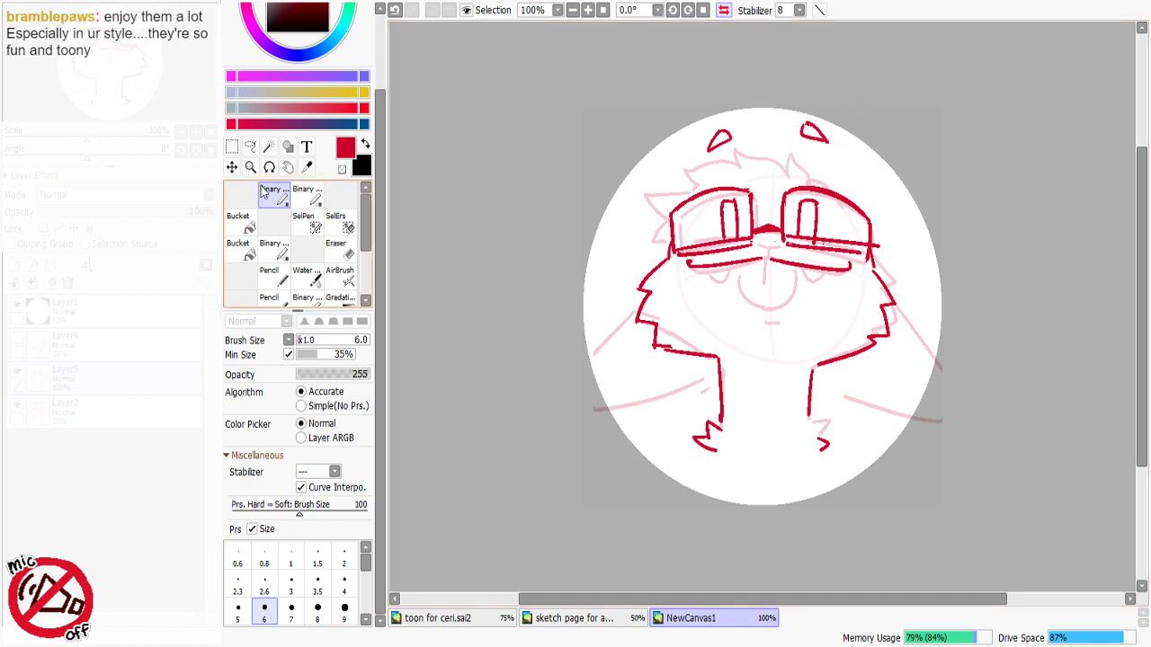
key(m)
mouse_move(783, 107)
mouse_down()
mouse_move(843, 156)
mouse_move(834, 155)
mouse_up()
key(ctrl+d)
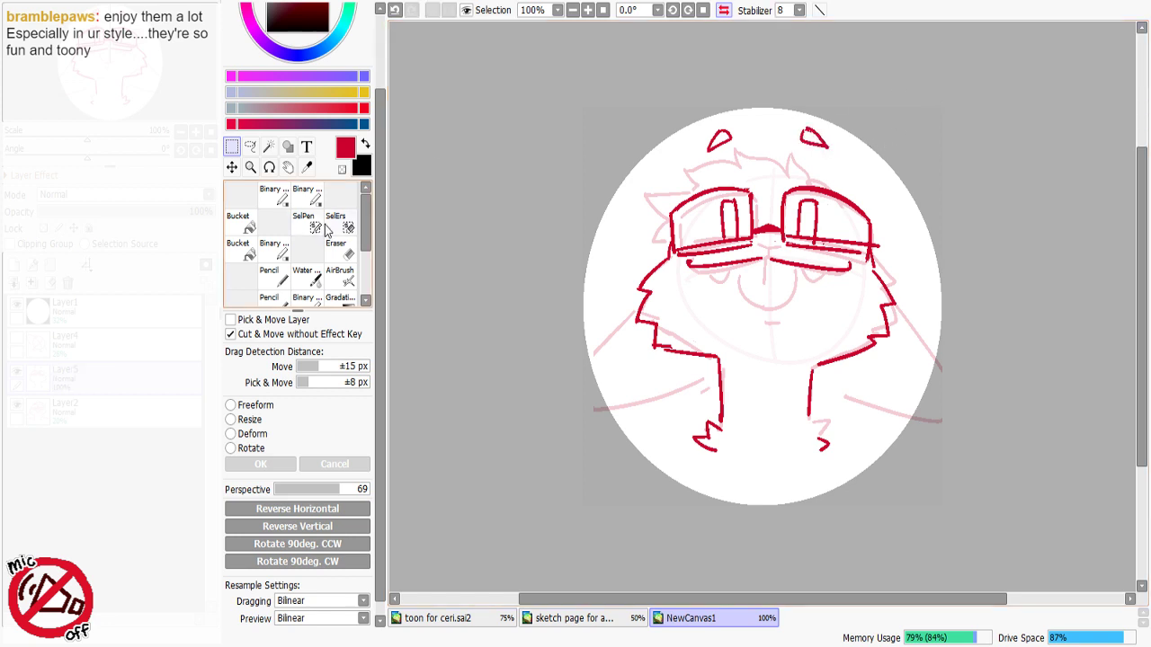
Step: Clean up the corner where the right cheek fur meets the neck line
click(282, 200)
key(minus)
mouse_move(830, 362)
mouse_down()
mouse_move(869, 344)
mouse_move(814, 366)
mouse_up()
key(minus)
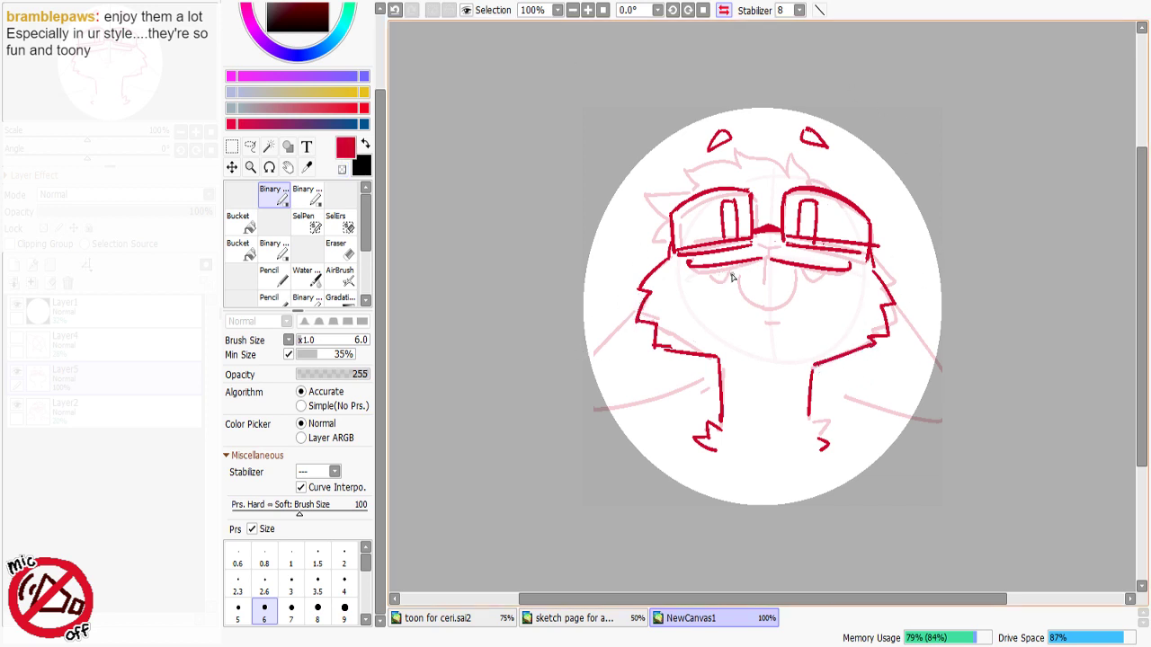
Step: Erase the right half of the mouth line under the glasses and redraw it to join the left half
key(x)
mouse_move(773, 264)
mouse_down()
mouse_move(849, 264)
mouse_move(751, 261)
mouse_move(842, 275)
mouse_up()
key(x)
key(ctrl+z)
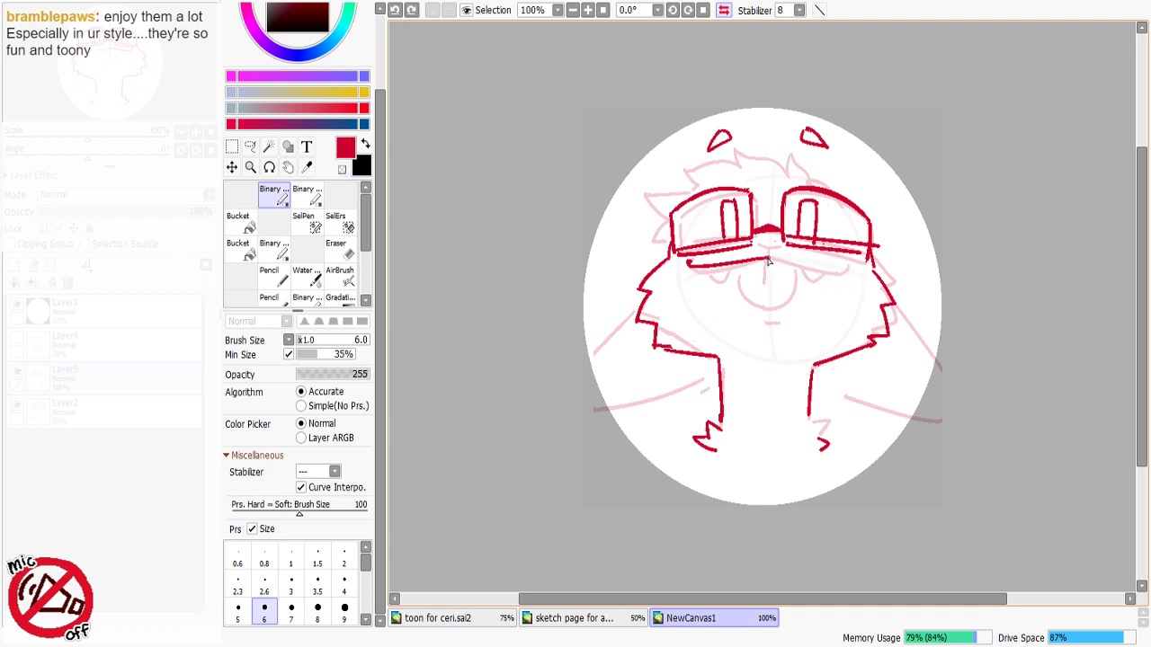
drag(769, 261, 852, 274)
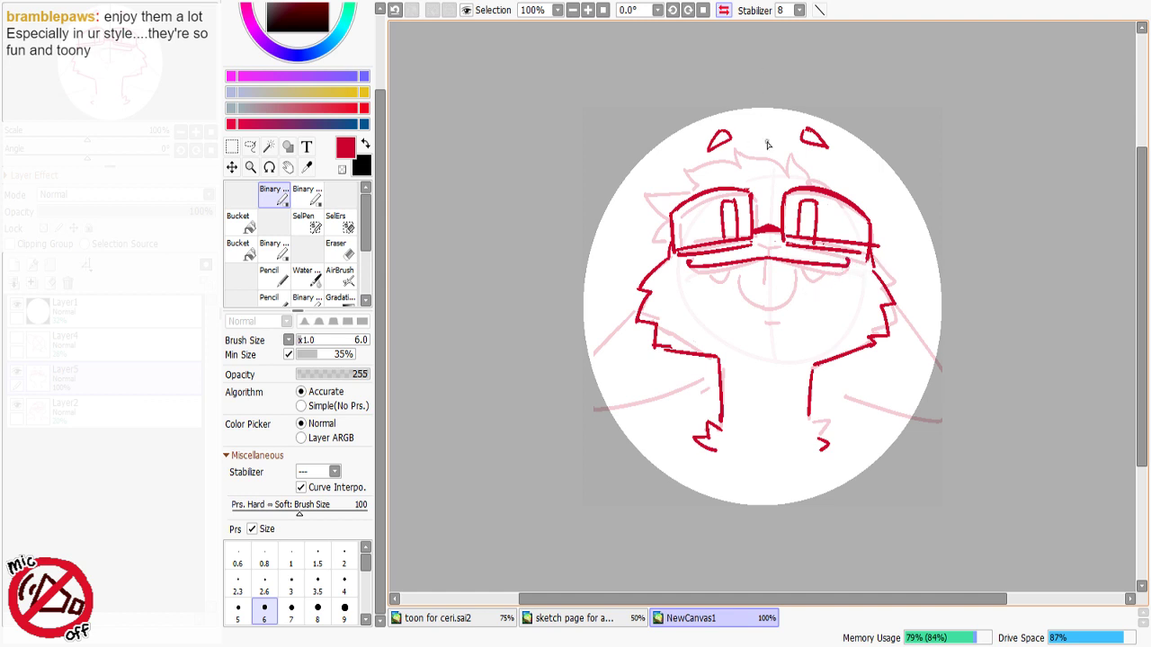
Step: Draw the left fang and the round open mouth beneath the mouth line
mouse_move(711, 270)
mouse_down()
mouse_move(732, 272)
mouse_move(772, 307)
mouse_up()
key(ctrl+z)
key(ctrl+z)
mouse_move(741, 264)
mouse_down()
mouse_move(771, 307)
mouse_move(794, 264)
mouse_move(779, 308)
mouse_up()
key(ctrl+z)
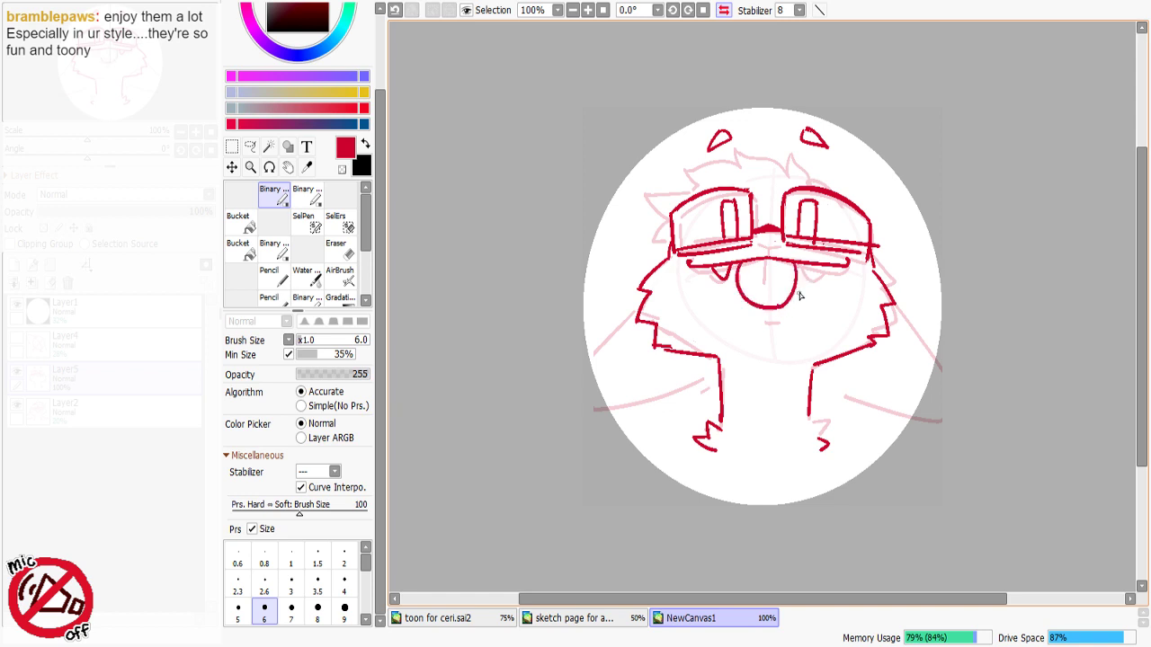
key(ctrl+z)
drag(796, 264, 780, 311)
key(ctrl+z)
Step: Draw the nose's V-shaped lower edge and the short vertical line running down to the mouth
mouse_move(770, 260)
mouse_down()
mouse_move(767, 280)
mouse_move(770, 248)
mouse_move(781, 246)
mouse_up()
key(ctrl+z)
key(ctrl+z)
Step: Flip the view horizontally to check symmetry and add a stroke to the top of the left chest fur tuft
key(h)
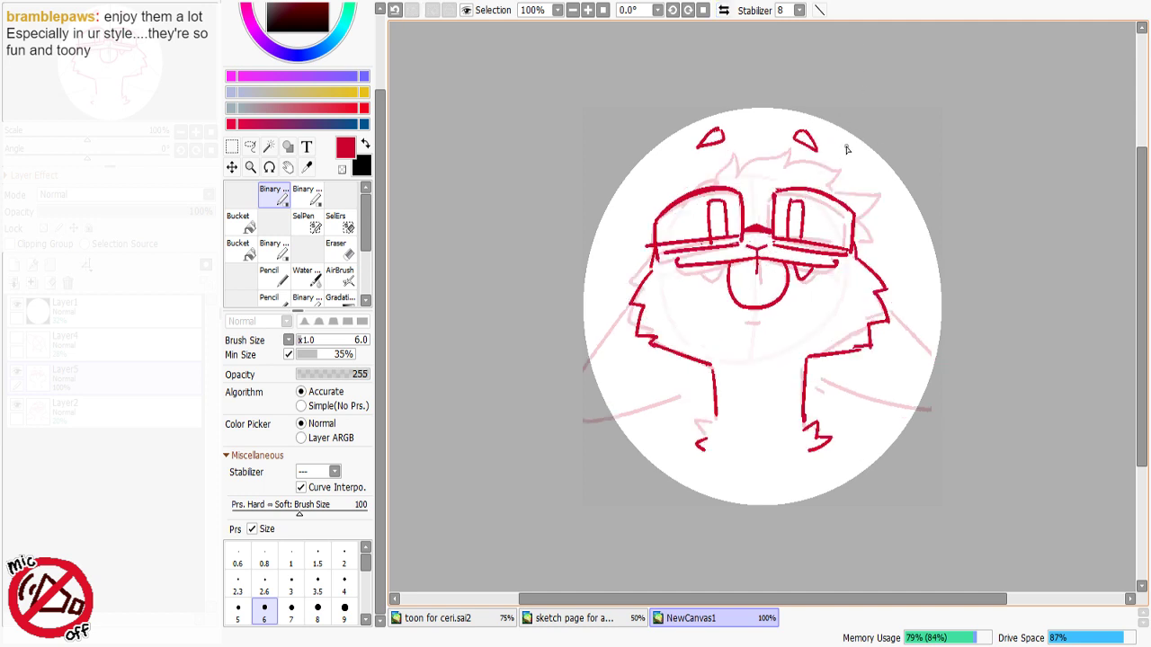
key(h)
key(h)
mouse_move(713, 415)
mouse_down()
mouse_move(701, 419)
mouse_move(712, 428)
mouse_up()
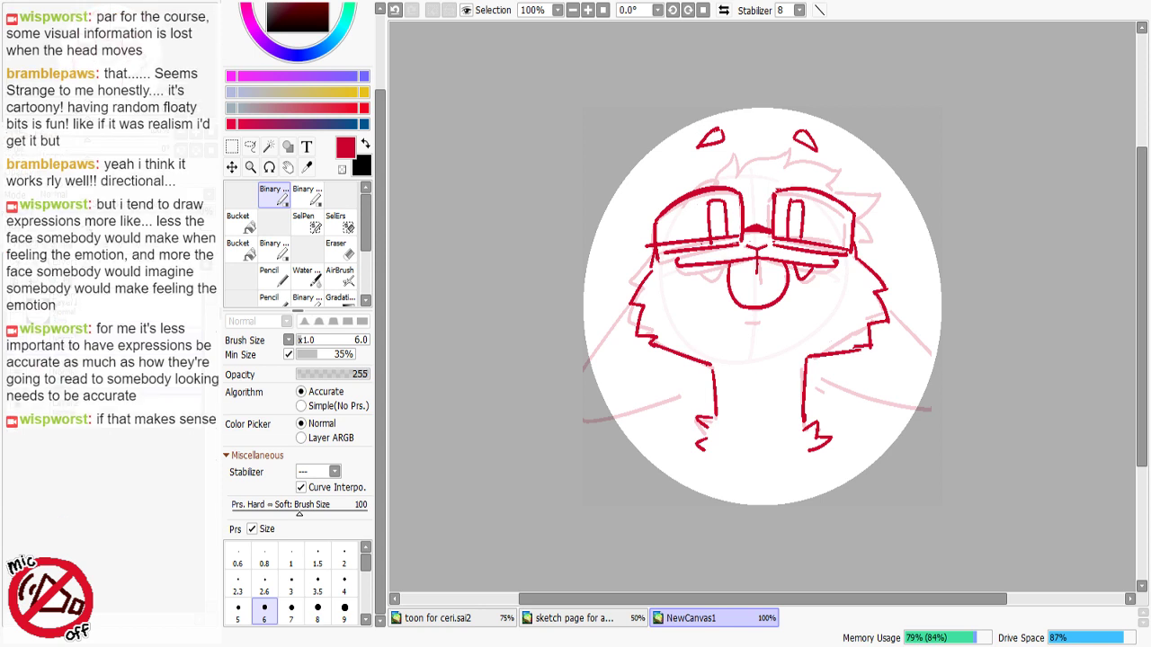
Step: Clean up the lines where the left cheek fur meets the lower corner of the glasses
drag(630, 315, 584, 358)
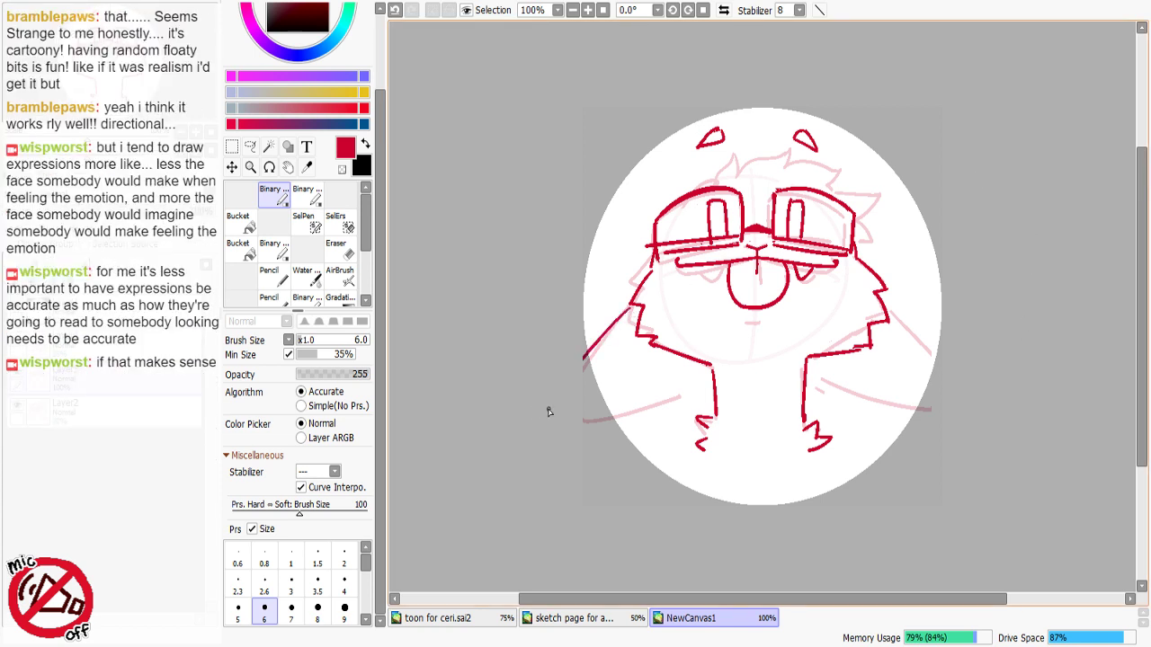
key(ctrl+z)
key(minus)
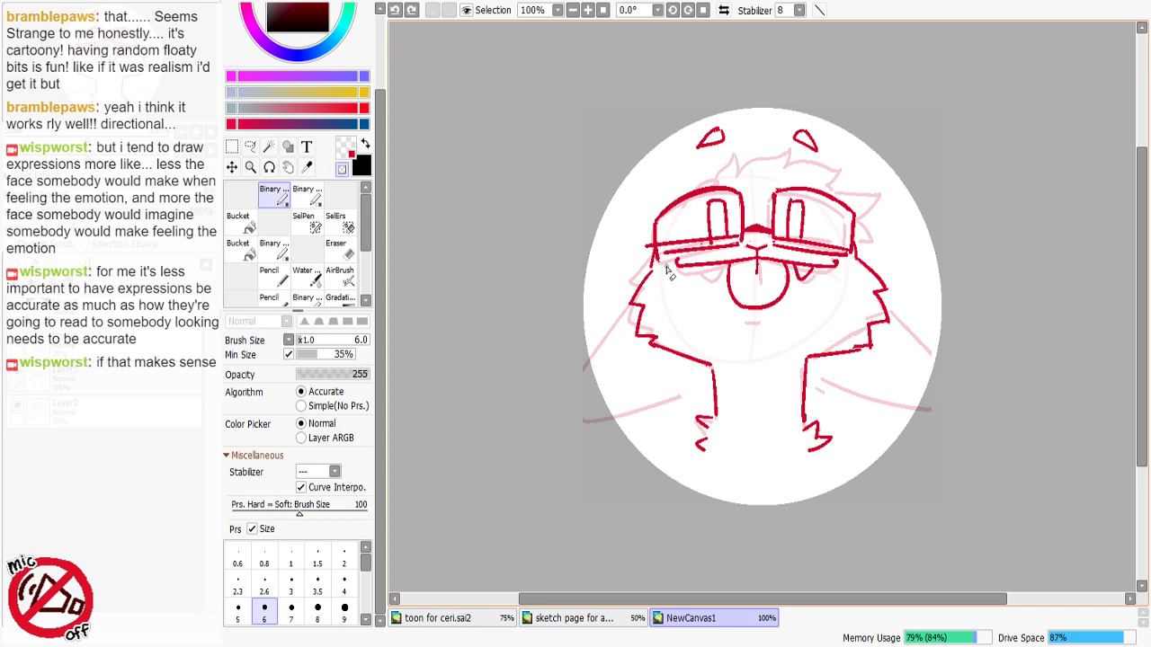
key(minus)
key(minus)
drag(662, 261, 659, 252)
key(minus)
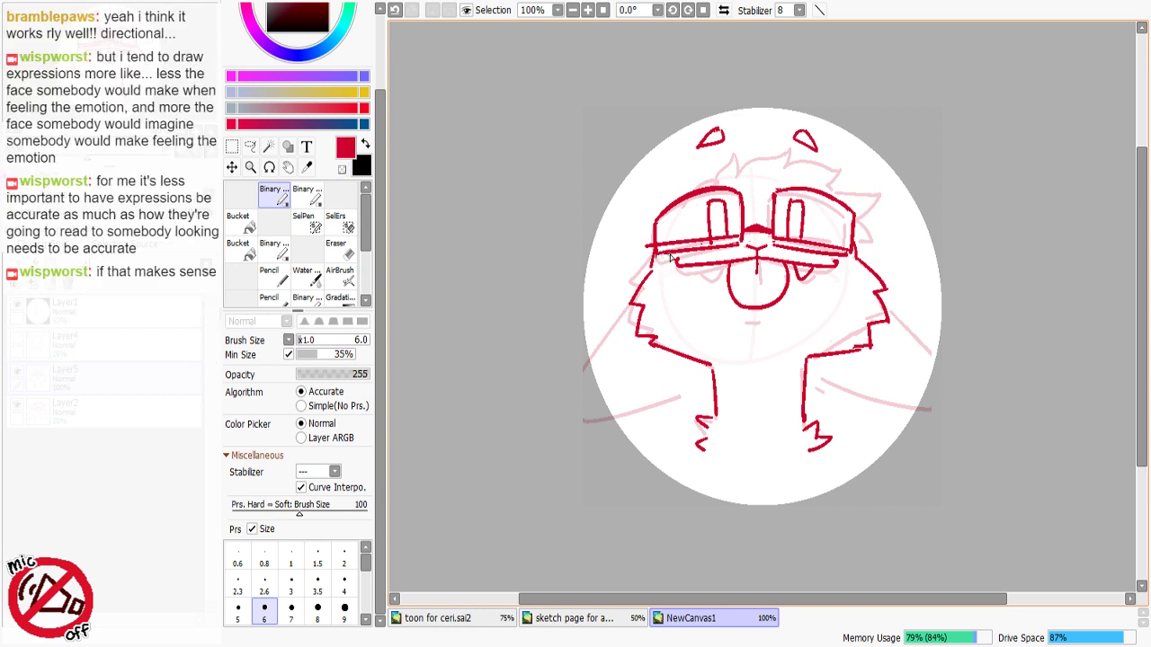
key(e)
key(e)
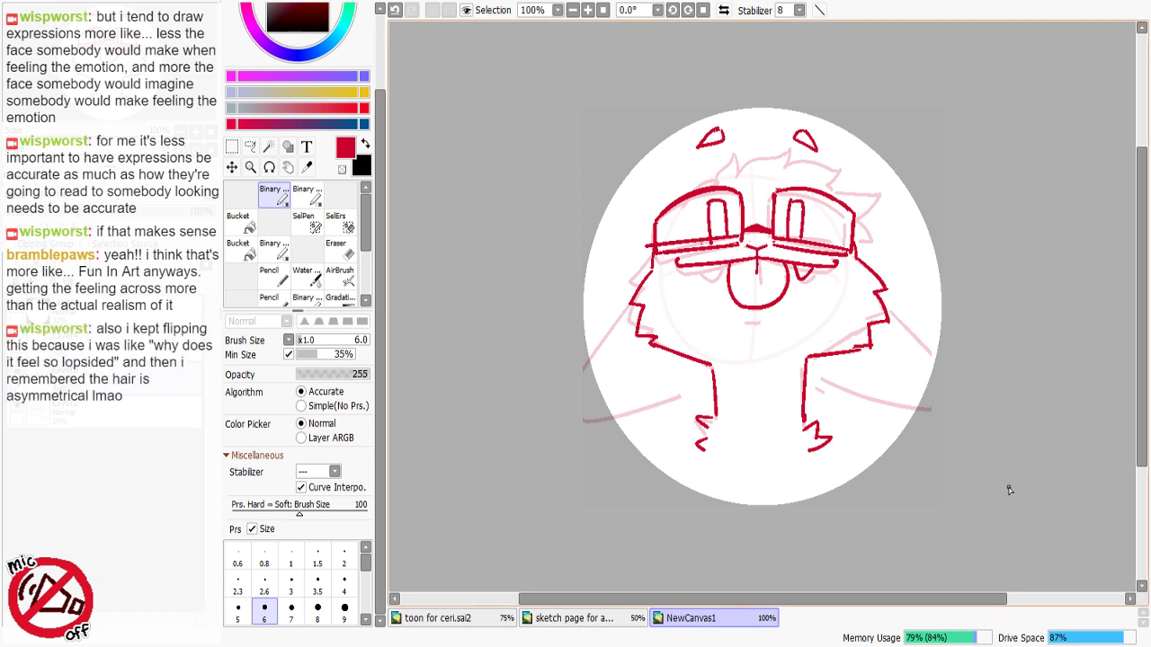
key(h)
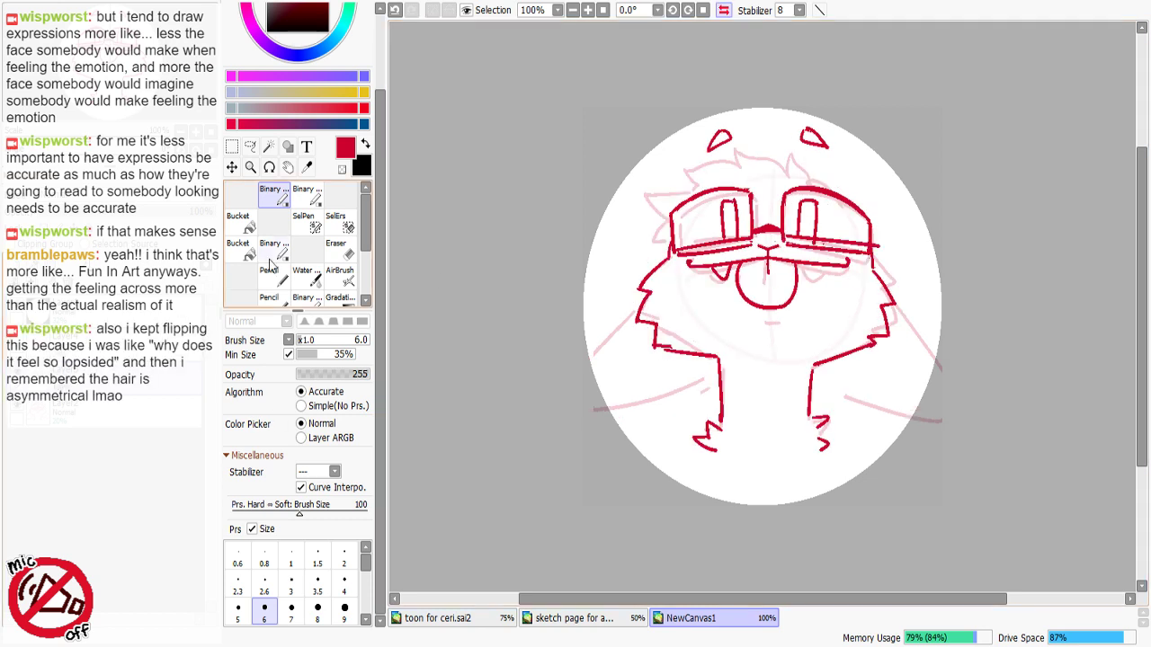
click(236, 166)
click(231, 448)
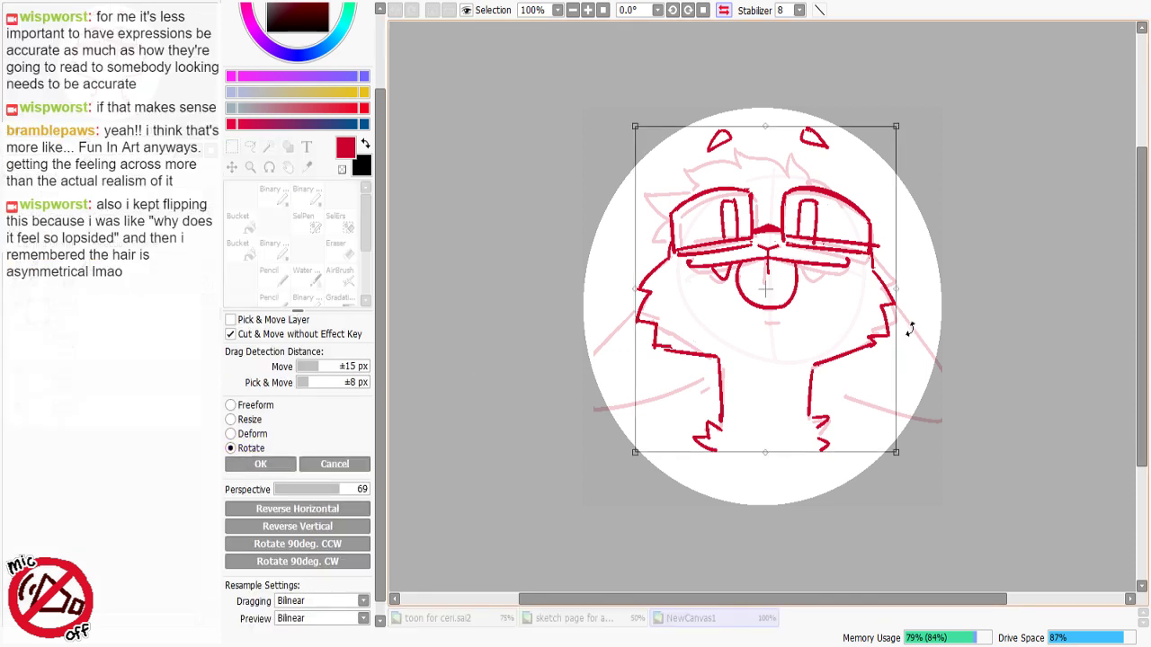
drag(905, 326, 914, 323)
click(315, 465)
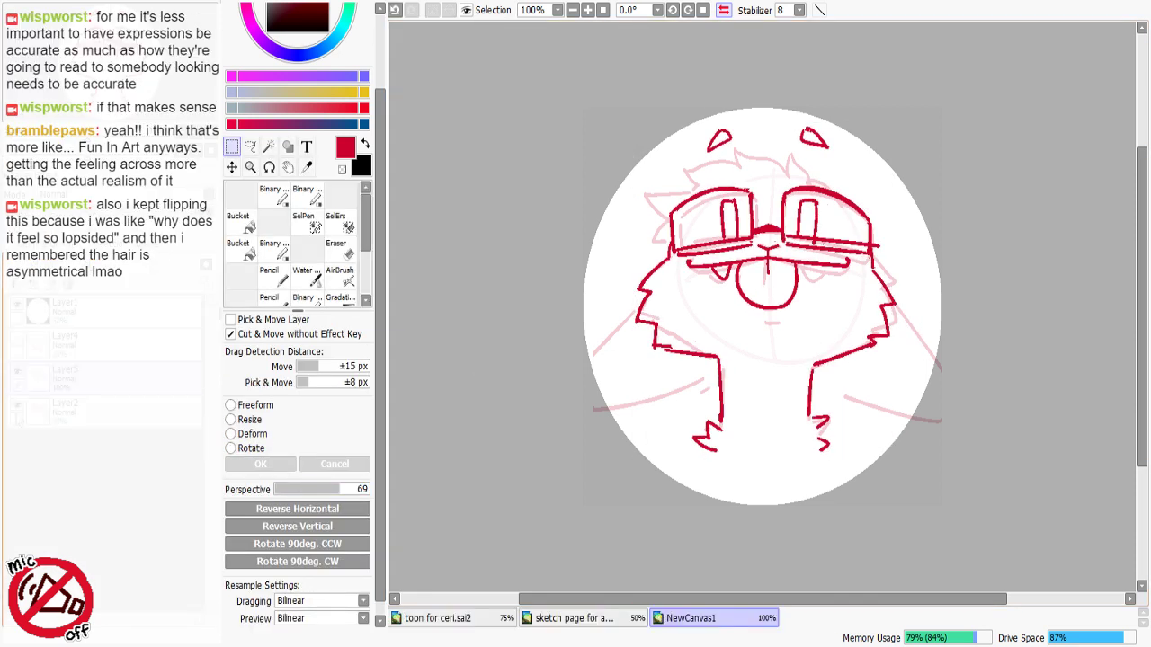
Step: Start rotating the line layer and set the final resampling to Nearest Neighbor, keeping dragging at Bilinear
click(231, 448)
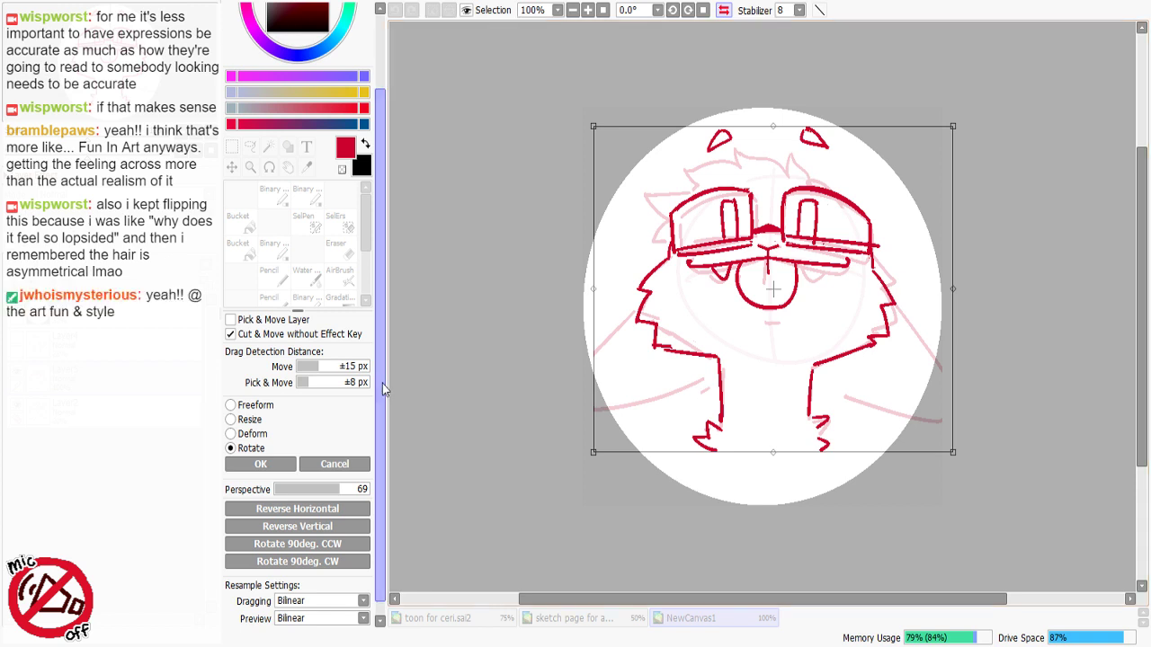
scroll(297, 571, down, 1)
click(318, 585)
click(311, 599)
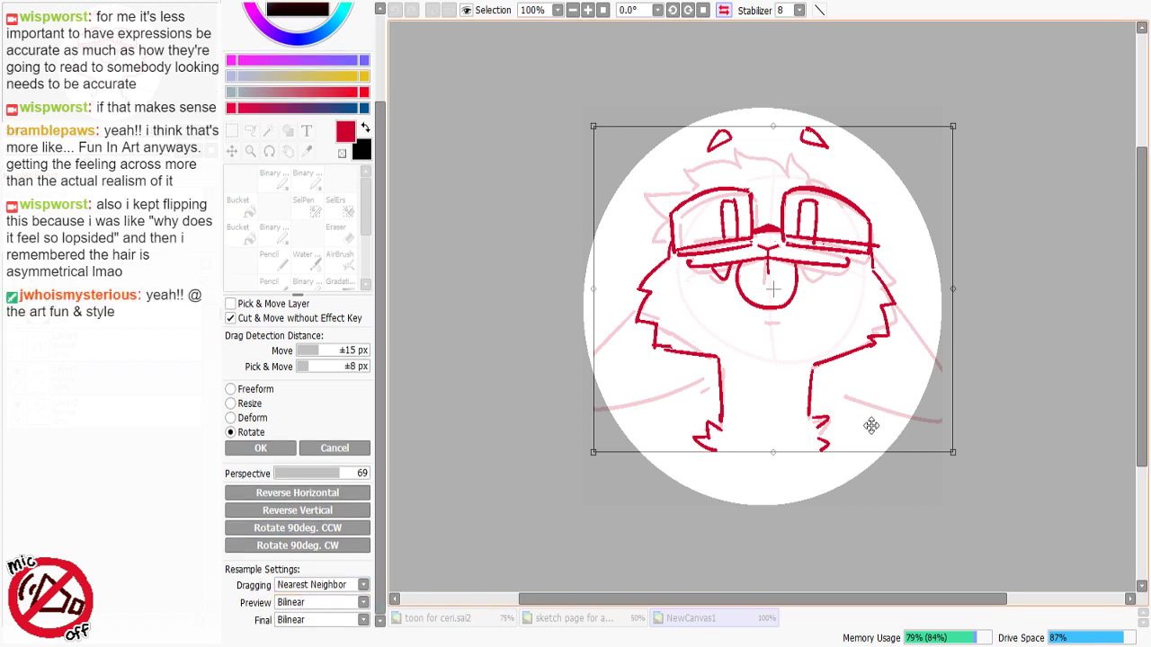
click(293, 586)
click(302, 618)
click(310, 621)
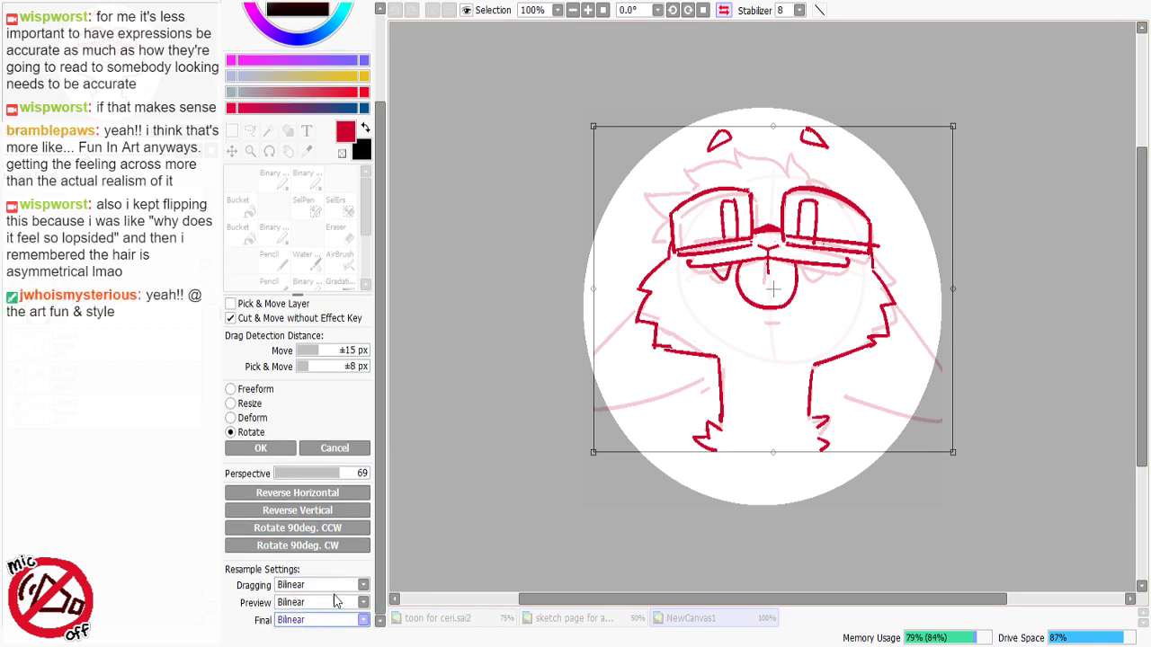
click(324, 548)
Step: Try rotating the sketch lines slightly counterclockwise and compare them in the flipped view
drag(971, 409, 973, 402)
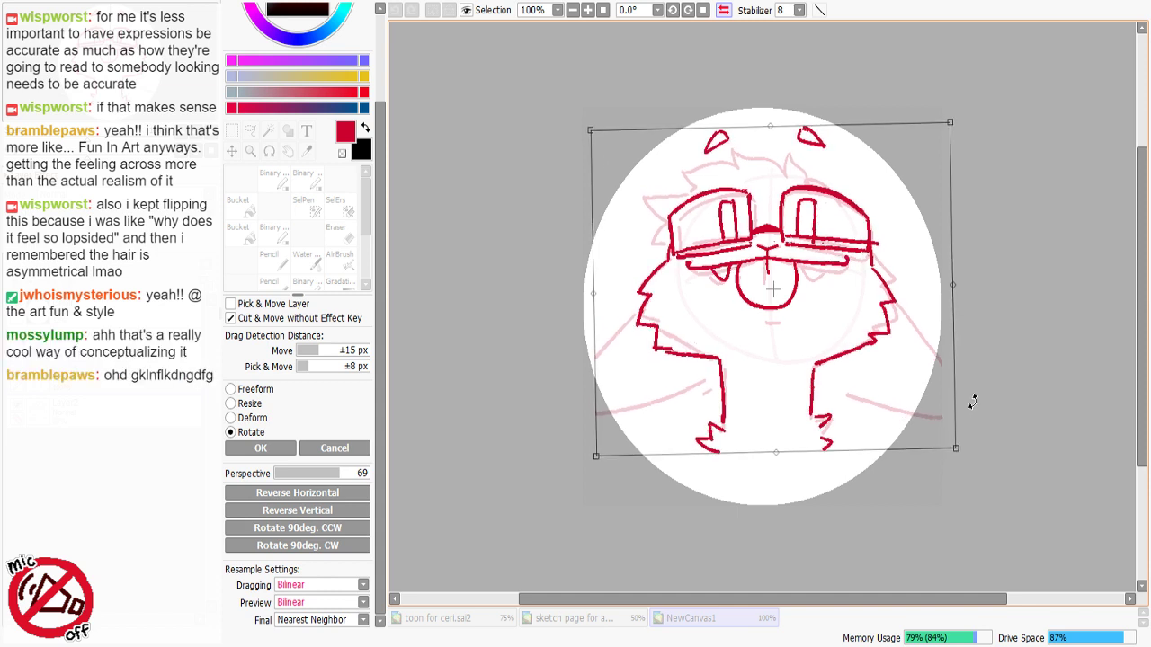
click(278, 450)
click(299, 493)
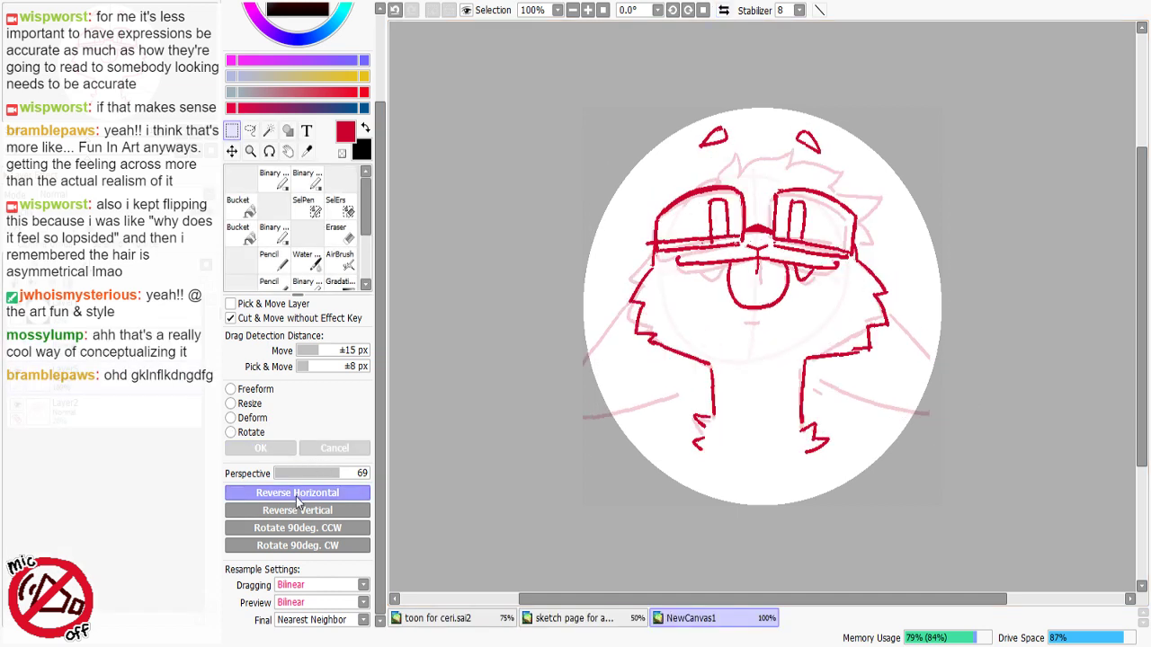
click(296, 496)
click(291, 515)
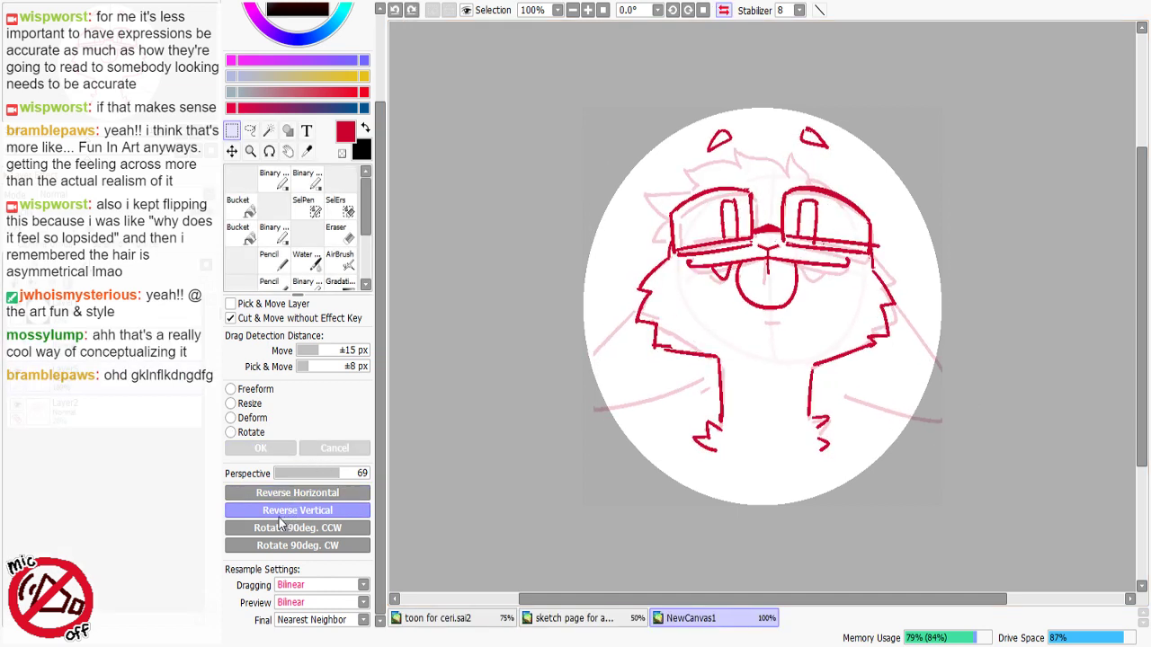
click(272, 513)
Step: Tidy the lower end of the left cheek fur above the neck and add the missing left fang
click(342, 153)
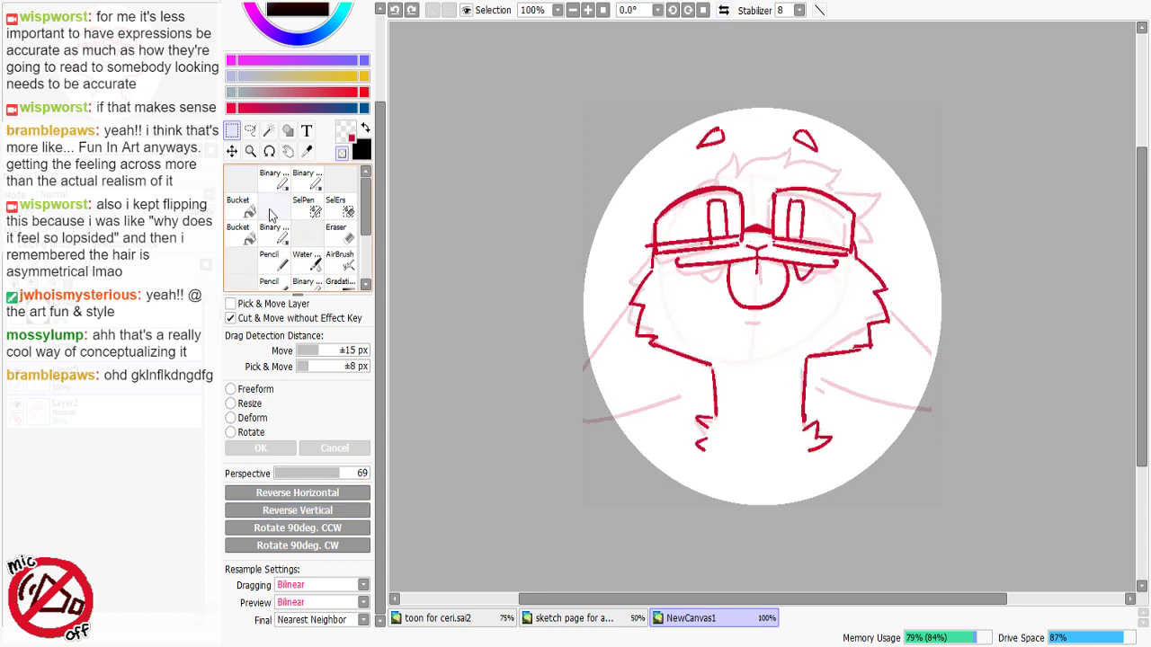
click(274, 179)
mouse_move(688, 357)
mouse_down()
mouse_move(705, 358)
mouse_move(676, 352)
mouse_move(708, 364)
mouse_up()
key(minus)
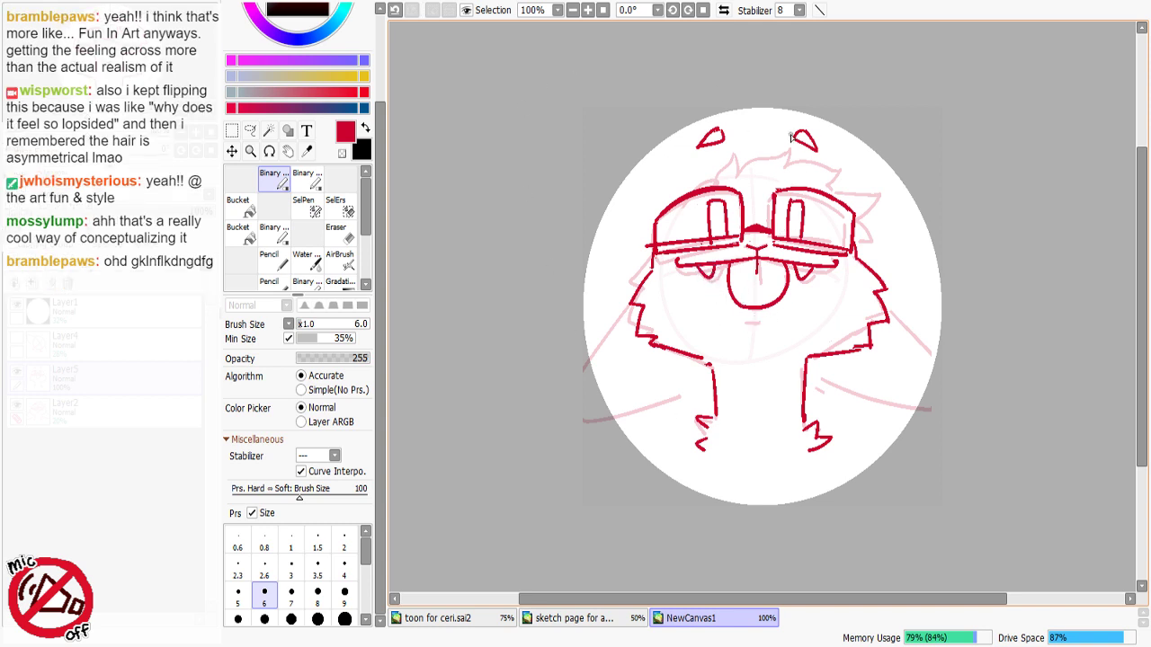
Step: Draw the first hair spike rising from the top of the left lens
drag(696, 197, 726, 181)
key(ctrl+z)
key(ctrl+z)
key(ctrl+z)
drag(719, 182, 734, 156)
Step: Draw a slanted line from the right cheek fur to the frame's edge and the right shoulder line below it
mouse_move(890, 292)
mouse_down()
mouse_move(941, 349)
mouse_move(941, 367)
mouse_up()
key(ctrl+z)
key(ctrl+z)
drag(890, 295, 909, 441)
key(ctrl+z)
drag(890, 295, 926, 422)
key(ctrl+z)
drag(891, 295, 941, 369)
mouse_move(806, 370)
mouse_down()
mouse_move(860, 402)
mouse_move(942, 424)
mouse_up()
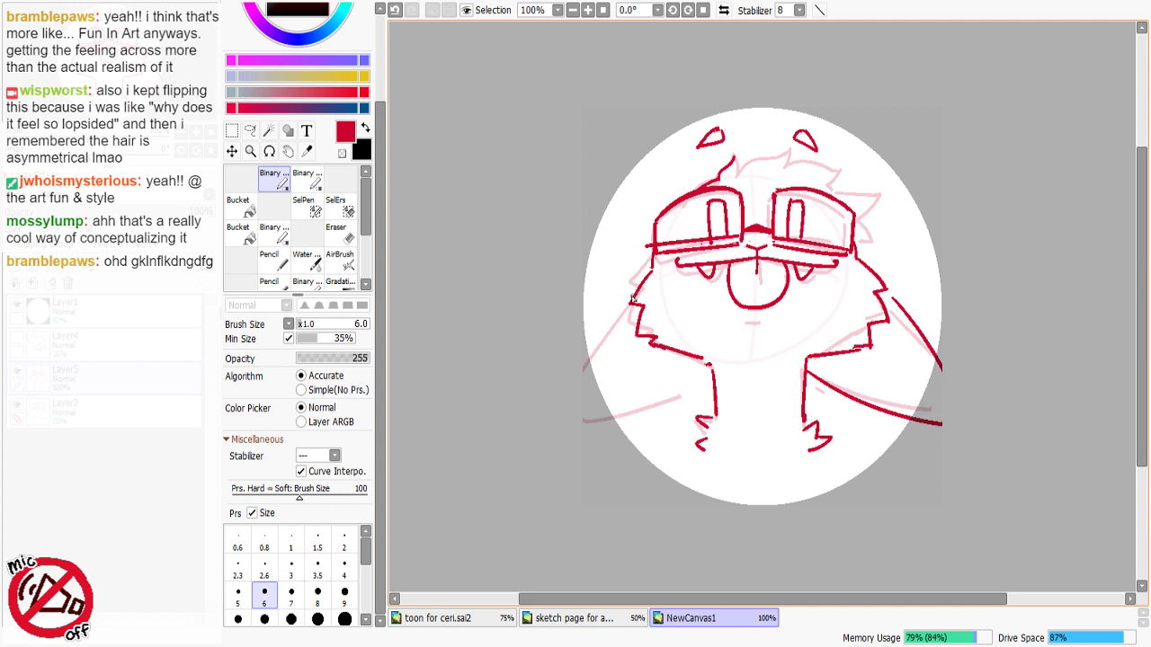
Step: Draw the matching slanted line from the top of the left cheek fur down to the frame's edge
drag(632, 301, 604, 342)
key(ctrl+z)
drag(647, 269, 550, 371)
key(ctrl+z)
drag(646, 272, 580, 382)
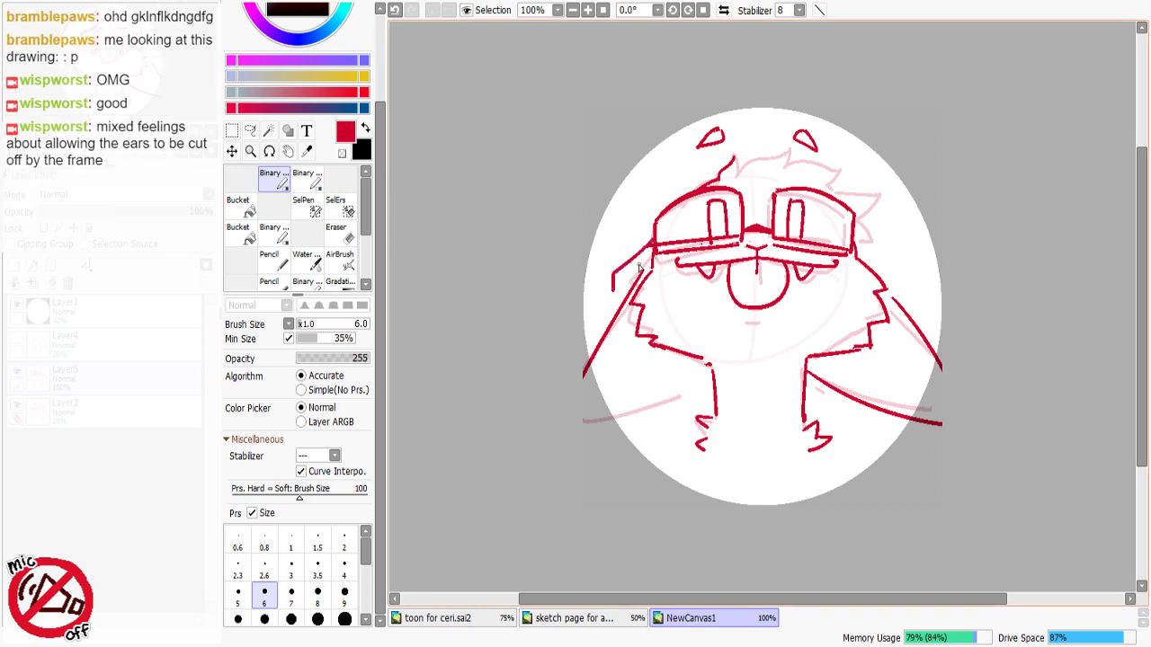
Step: Try an angular outline going outward and down from the left lens's outer corner
drag(613, 280, 611, 304)
key(ctrl+z)
drag(649, 245, 615, 306)
key(ctrl+z)
key(ctrl+z)
Step: Erase the stub of the lower rim that sticks out past the left lens's outer side
key(c)
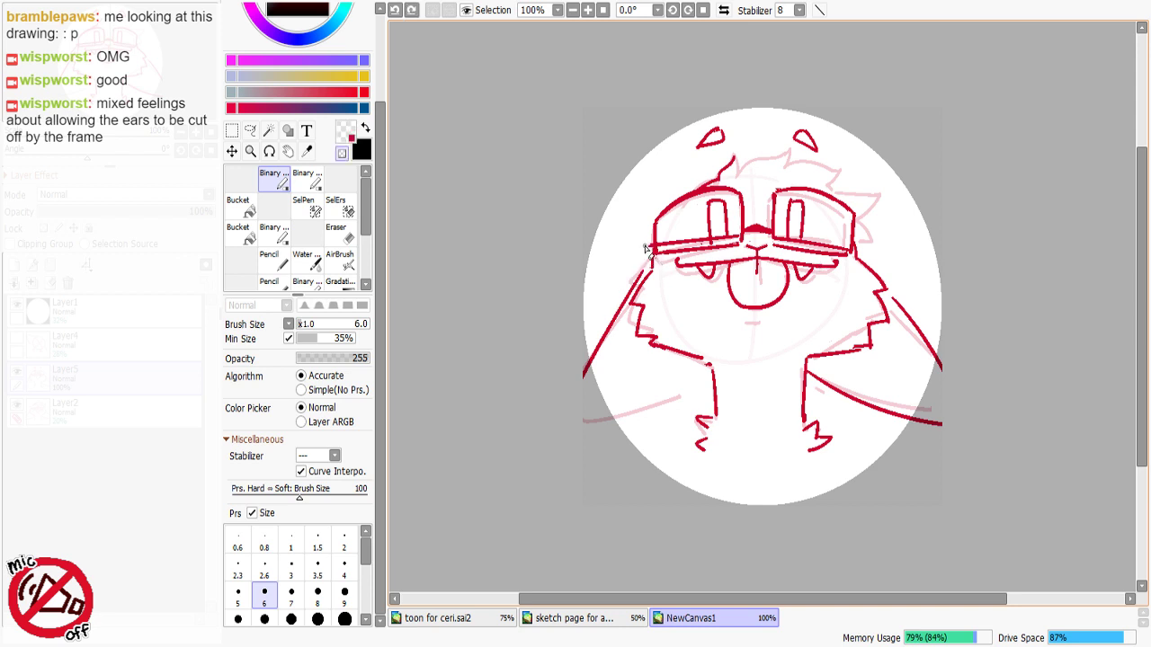
click(649, 259)
key(c)
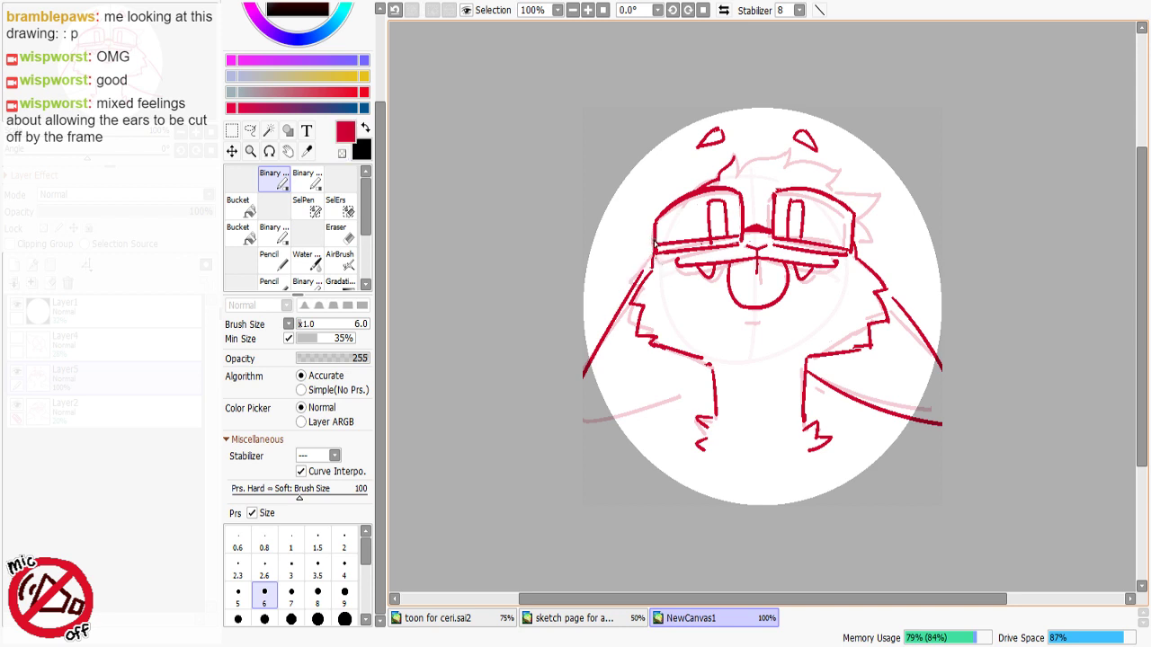
Step: Draw a slanted outline from the left lens's outer corner down alongside the long left line
drag(654, 239, 615, 300)
drag(652, 256, 638, 284)
key(ctrl+z)
key(ctrl+z)
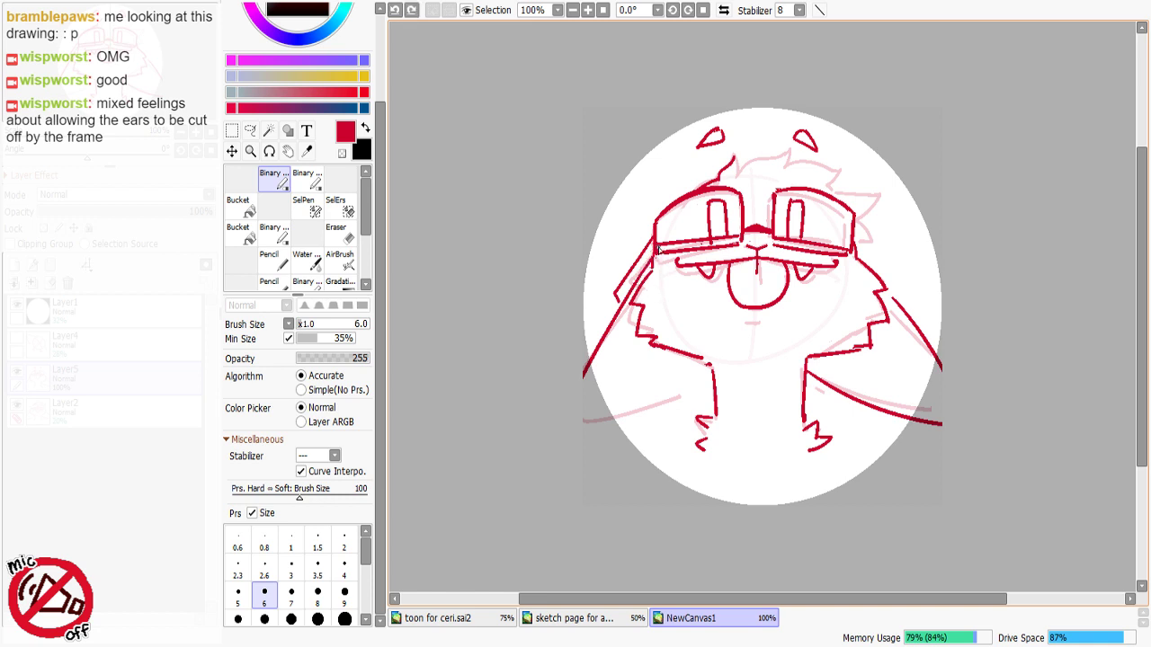
Step: Try a slanted outline from the right lens's outer corner that mirrors the left one
drag(855, 240, 892, 279)
key(ctrl+z)
drag(857, 230, 903, 300)
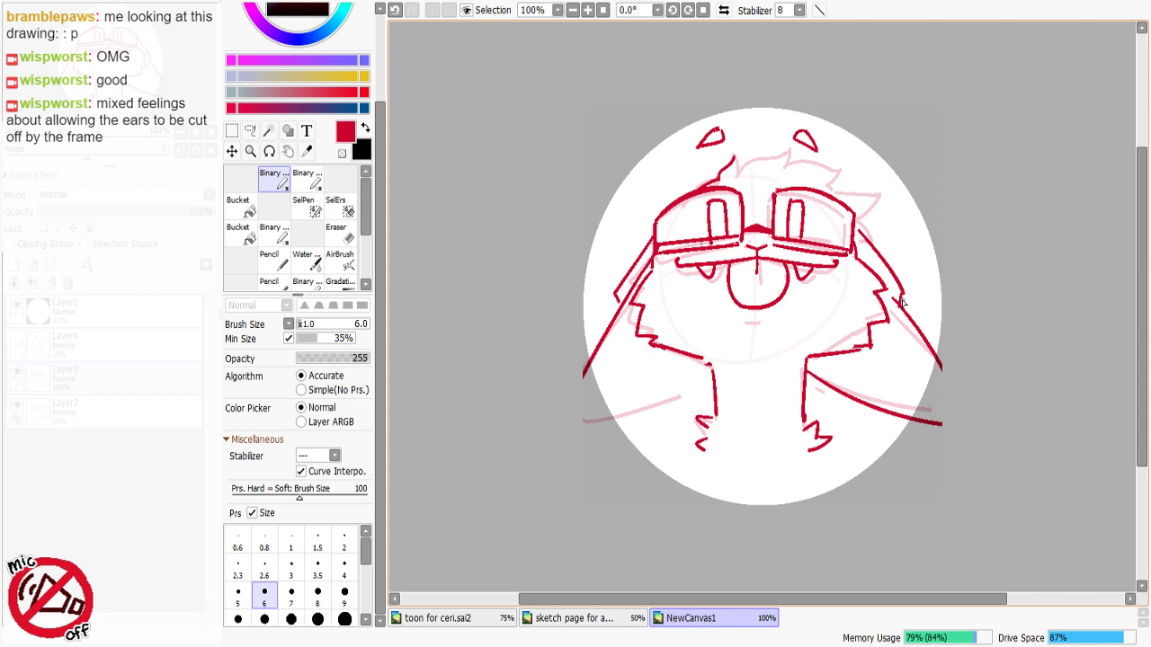
key(ctrl+z)
drag(883, 263, 899, 295)
key(ctrl+z)
Step: Erase the lower part of the long right line and redraw it slightly higher, ending at the oval's right edge
mouse_move(861, 250)
mouse_down()
mouse_move(926, 338)
mouse_move(938, 381)
mouse_up()
key(minus)
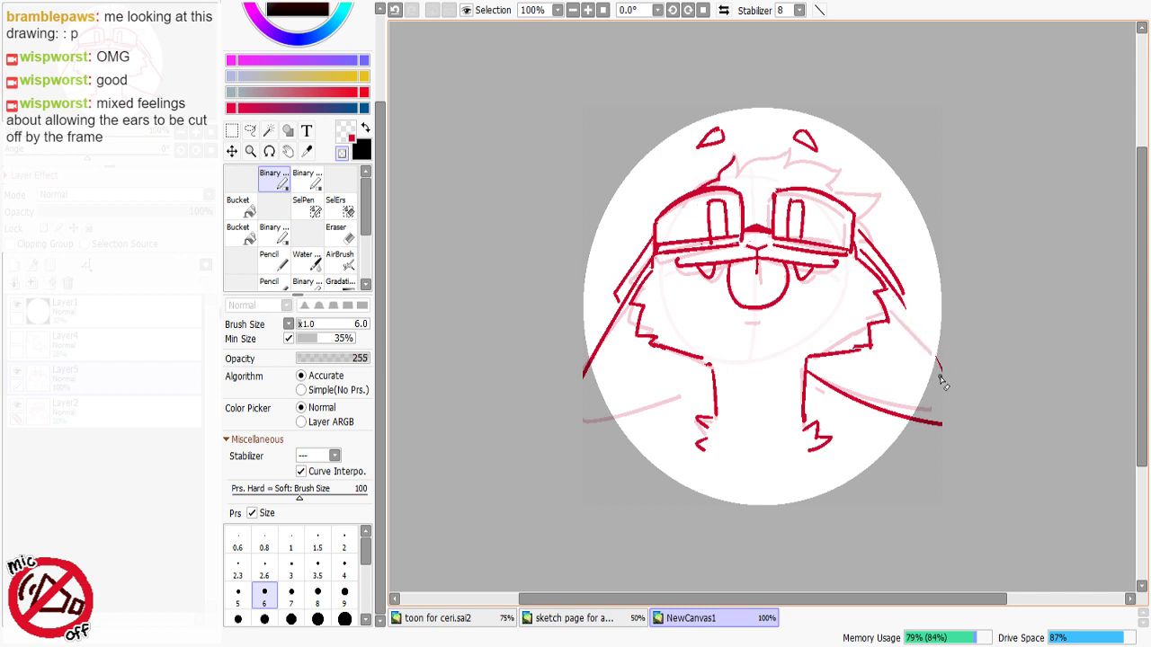
key(e)
drag(911, 310, 942, 372)
key(ctrl+z)
drag(904, 306, 956, 404)
key(e)
mouse_move(902, 290)
mouse_down()
mouse_move(865, 244)
mouse_move(906, 279)
mouse_up()
key(e)
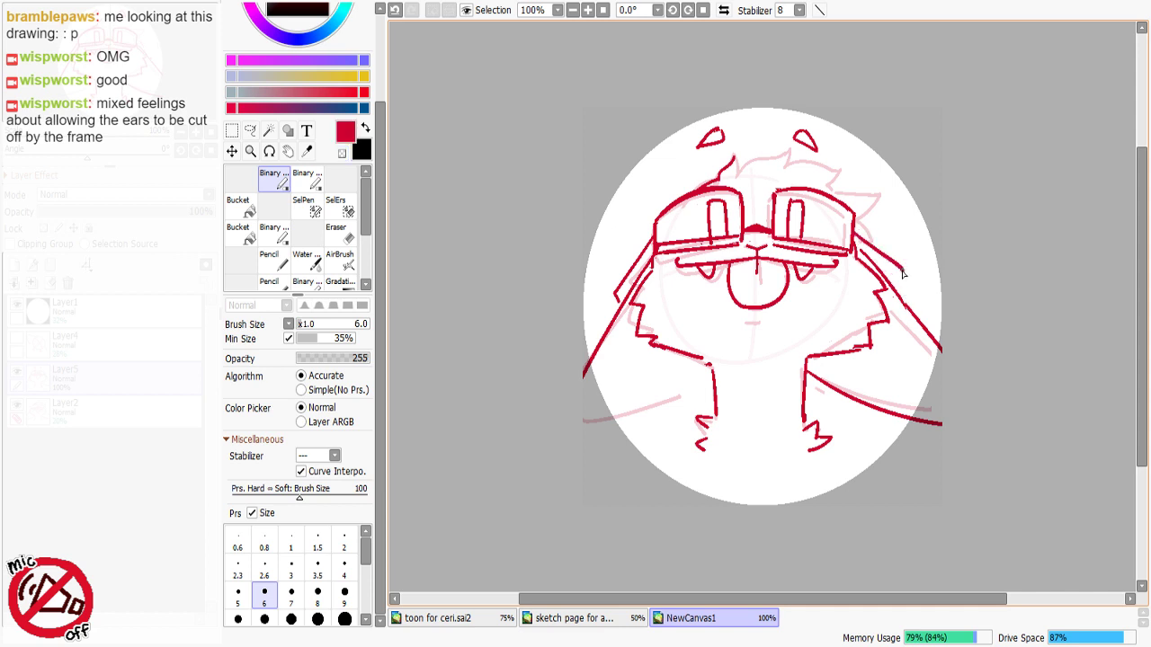
Step: Redraw the slanted outline from the right lens's outer corner down to an angled end at the long right line
key(ctrl+z)
mouse_move(854, 232)
mouse_down()
mouse_move(907, 306)
mouse_move(887, 284)
mouse_move(916, 295)
mouse_up()
key(ctrl+z)
key(ctrl+z)
mouse_move(855, 232)
mouse_down()
mouse_move(907, 293)
mouse_move(903, 304)
mouse_up()
key(e)
key(e)
key(ctrl+z)
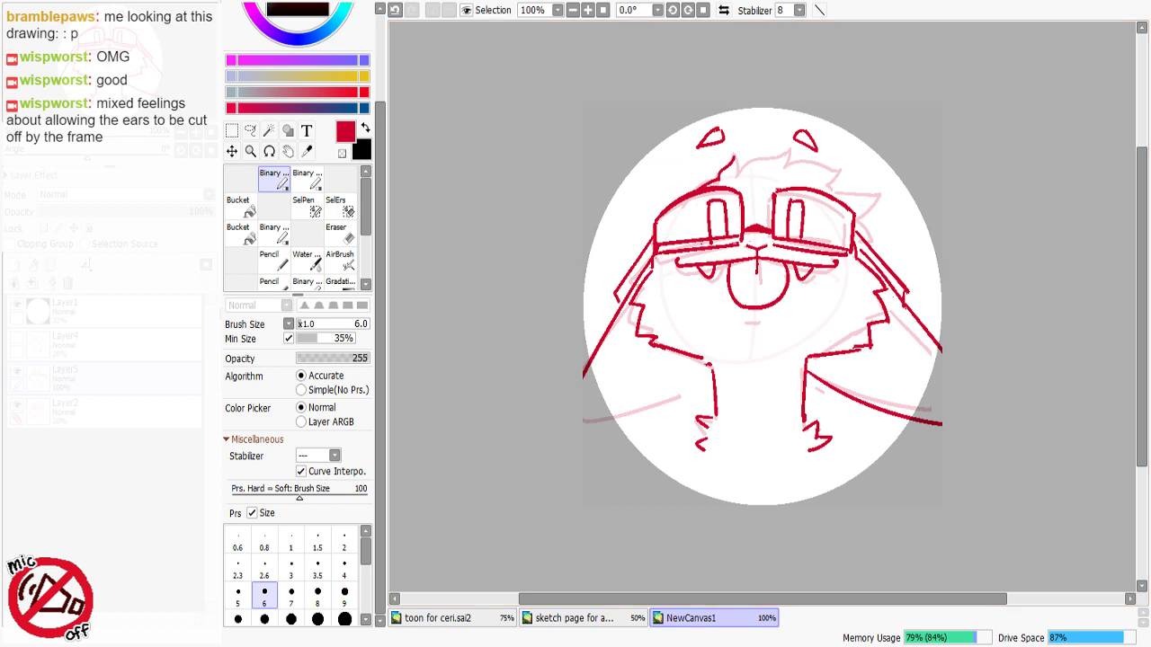
Step: Draw two diagonal neckline strokes below the chest fur, slanting inward toward the oval's lower edge
drag(703, 464, 775, 511)
key(ctrl+z)
drag(692, 455, 730, 504)
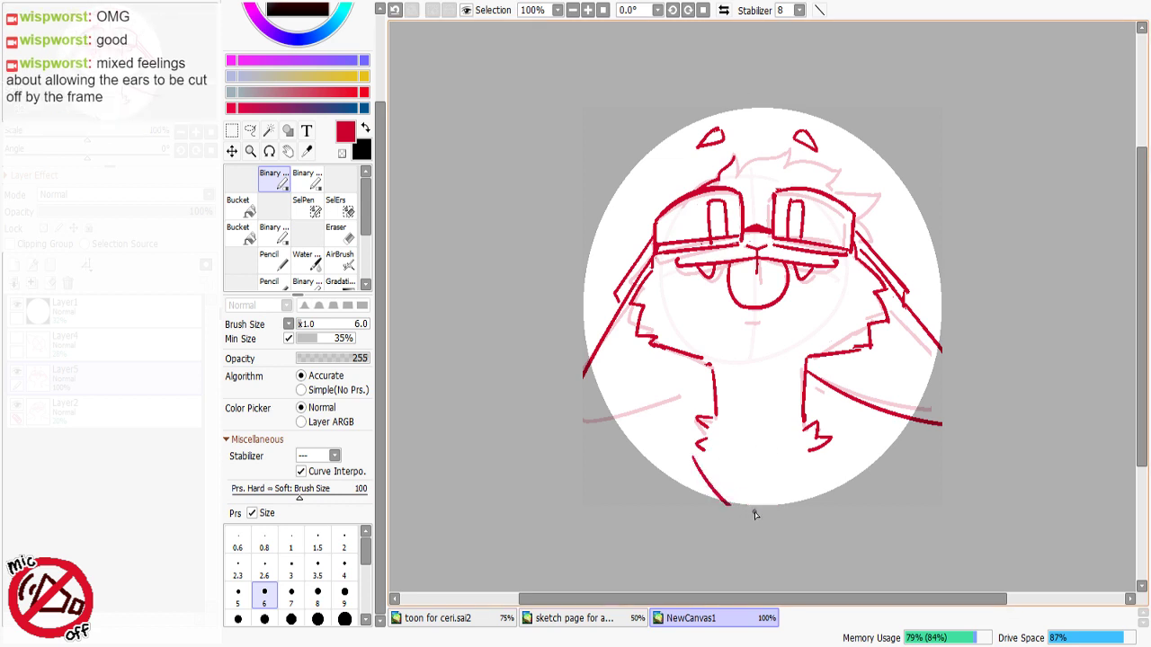
key(ctrl+z)
drag(675, 460, 744, 508)
drag(846, 455, 797, 506)
key(ctrl+z)
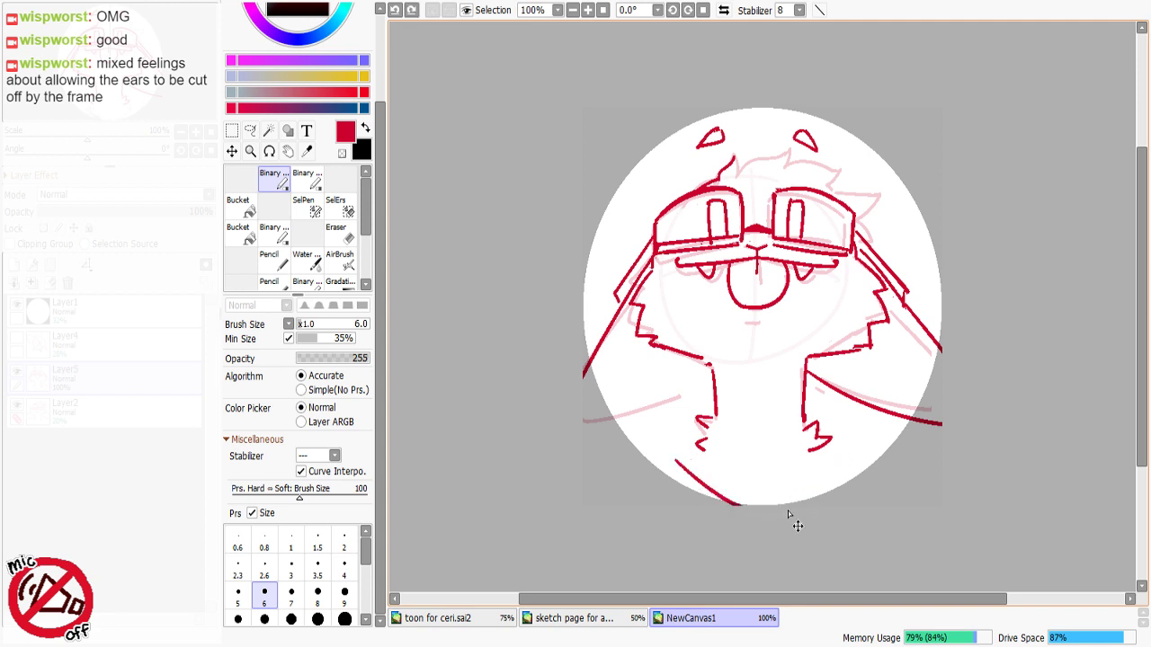
key(ctrl+z)
drag(651, 462, 712, 506)
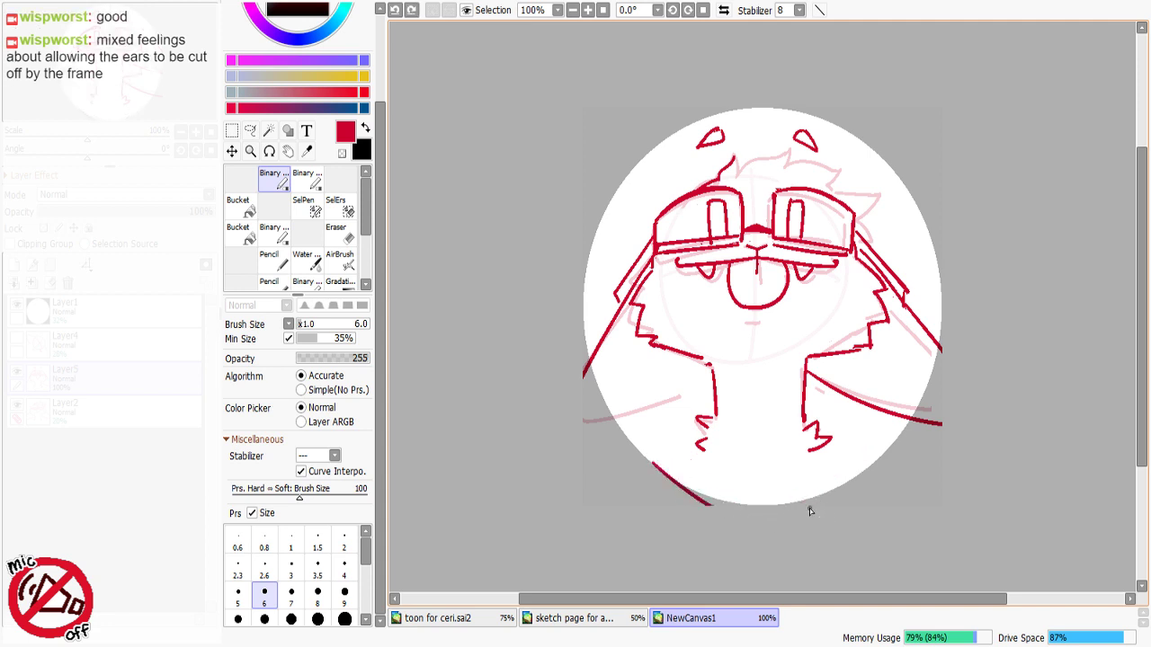
mouse_move(810, 506)
mouse_down()
mouse_move(857, 456)
mouse_move(874, 412)
mouse_move(899, 477)
mouse_up()
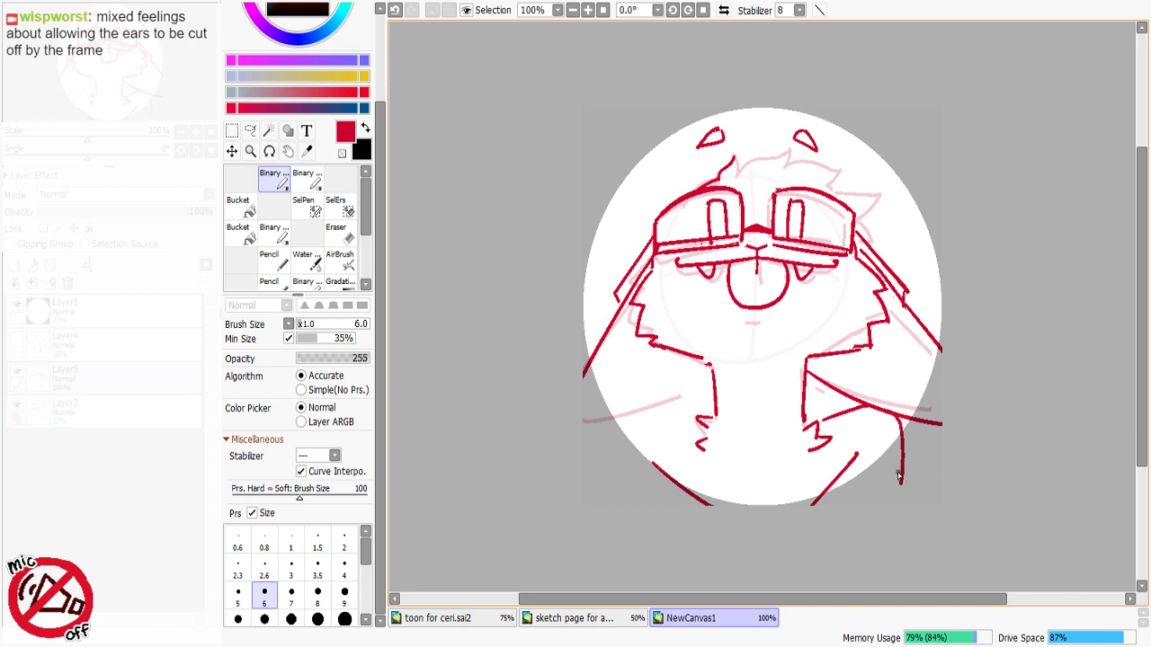
Step: Try a bent shoulder outline that runs outward from the right chest fur and turns downward
key(ctrl+z)
key(ctrl+z)
mouse_move(826, 423)
mouse_down()
mouse_move(875, 409)
mouse_move(917, 485)
mouse_up()
key(ctrl+z)
key(ctrl+z)
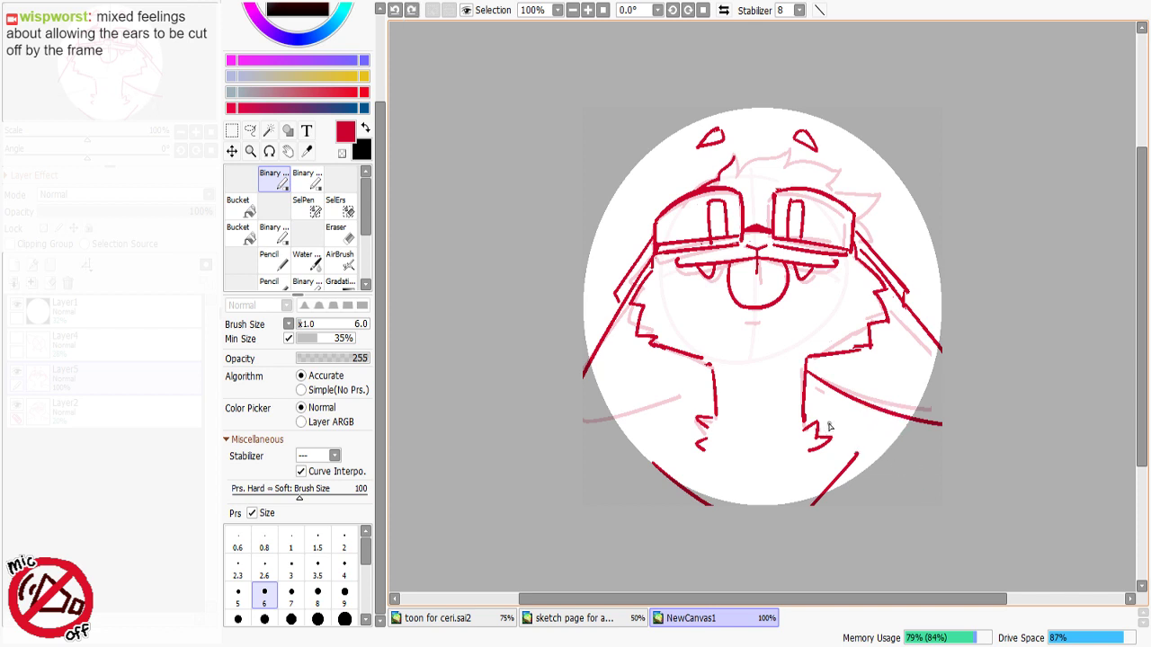
key(ctrl+z)
mouse_move(825, 423)
mouse_down()
mouse_move(884, 398)
mouse_move(913, 482)
mouse_up()
key(ctrl+z)
key(ctrl+z)
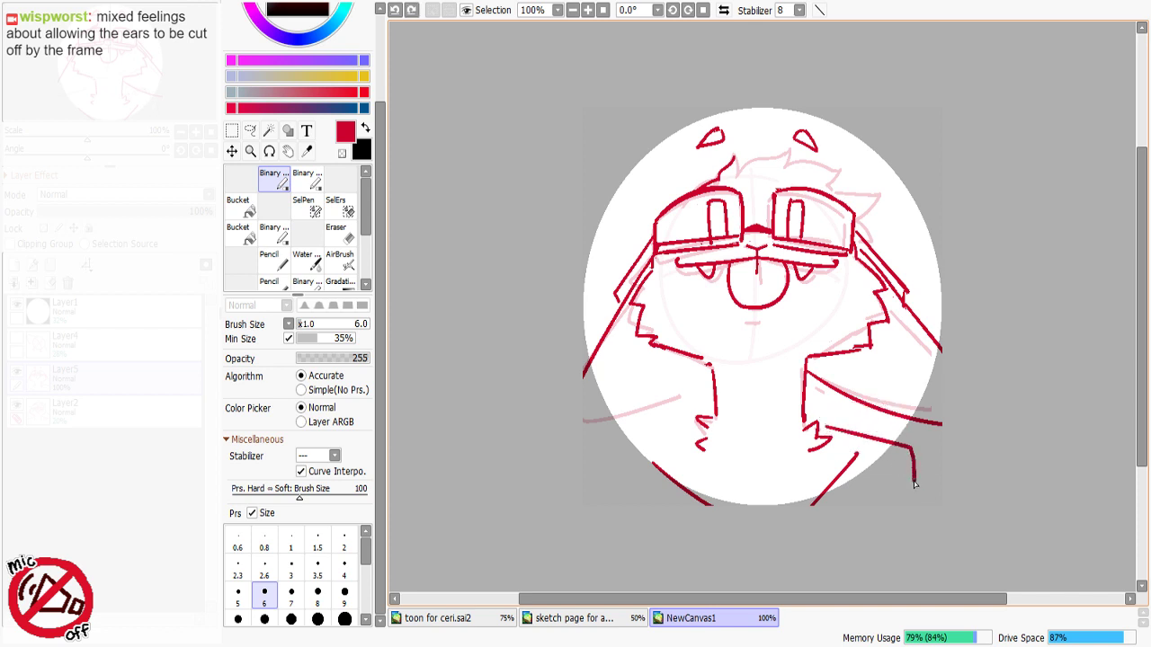
key(ctrl+z)
drag(830, 424, 914, 486)
key(ctrl+z)
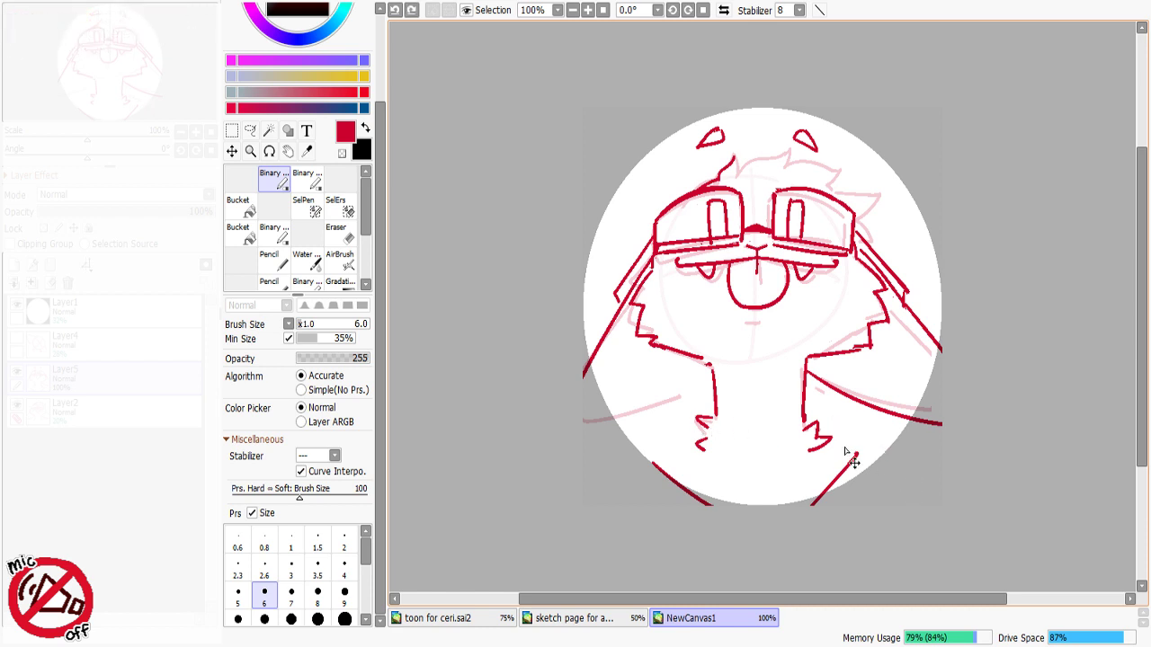
Step: Try straight diagonal shoulder lines running outward and down from the chest fur on both sides
drag(831, 433, 914, 505)
drag(694, 433, 624, 505)
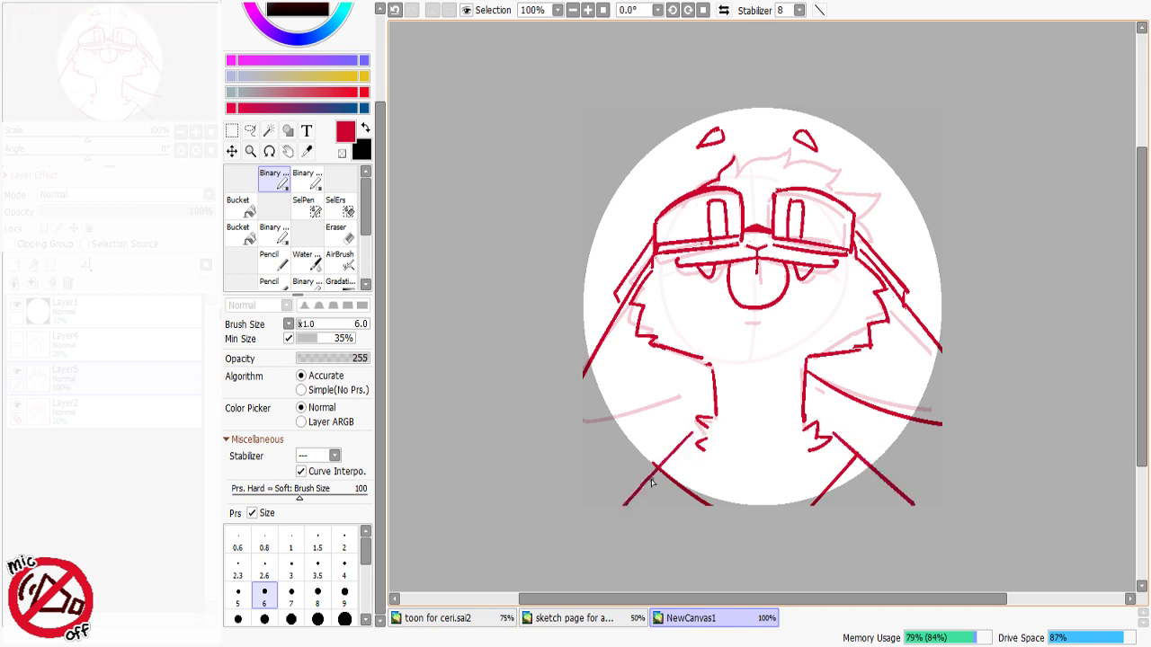
key(ctrl+z)
key(ctrl+z)
drag(676, 448, 627, 506)
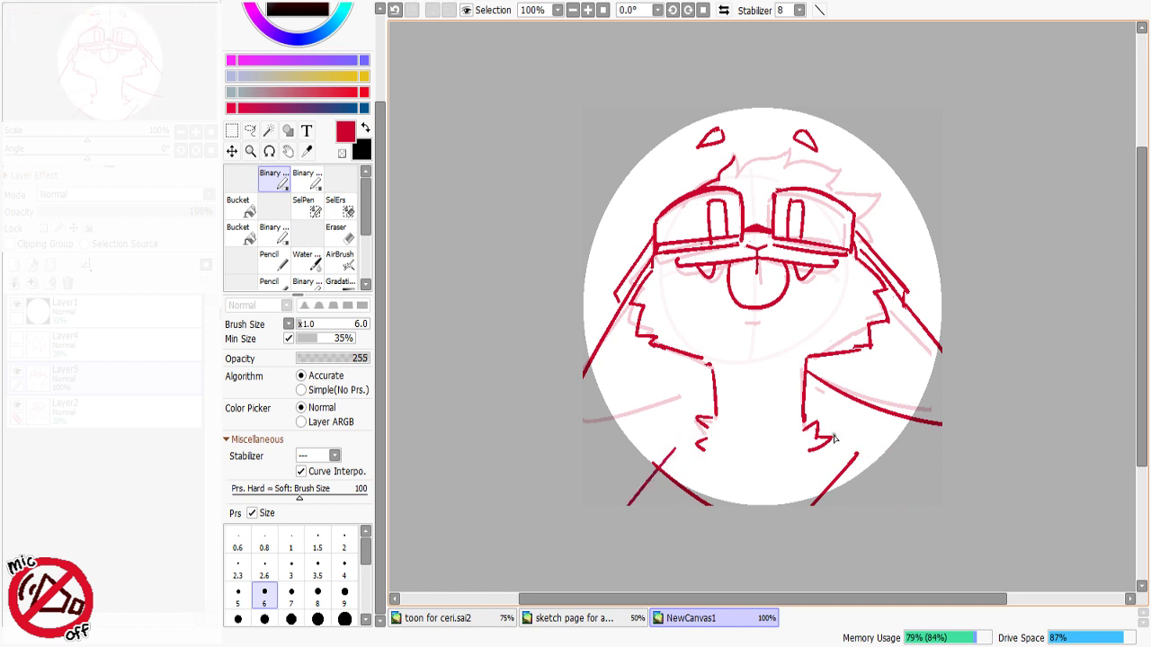
drag(831, 433, 936, 504)
key(ctrl+z)
drag(852, 463, 913, 506)
key(ctrl+z)
key(ctrl+z)
drag(694, 435, 623, 505)
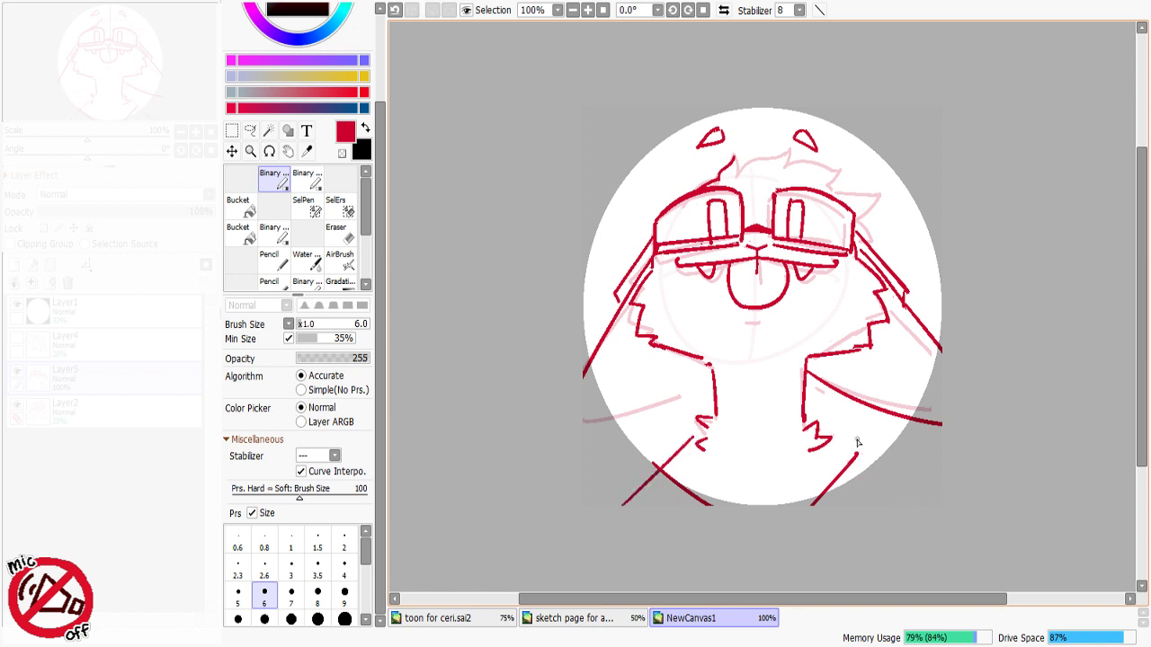
mouse_move(836, 445)
mouse_down()
mouse_move(882, 503)
mouse_move(922, 504)
mouse_up()
key(ctrl+z)
key(ctrl+z)
key(ctrl+z)
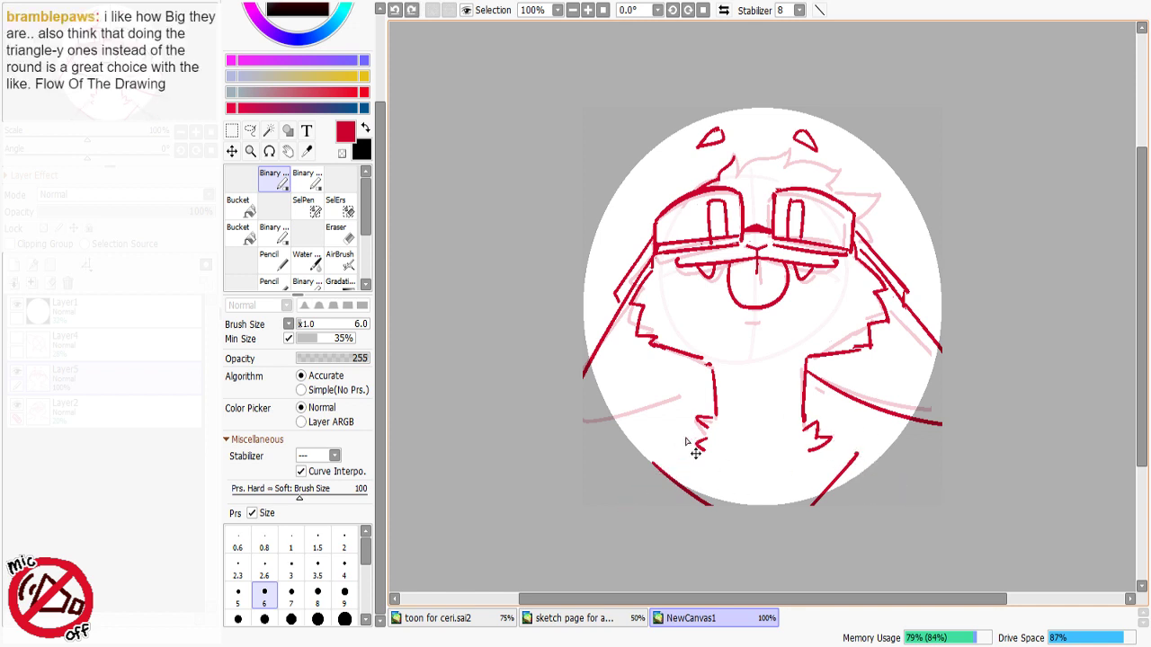
Step: Draw steeper straight shoulder lines from both chest fur tufts past the oval's lower edge and extend the right one up into its tuft
drag(692, 438, 638, 505)
drag(833, 437, 902, 502)
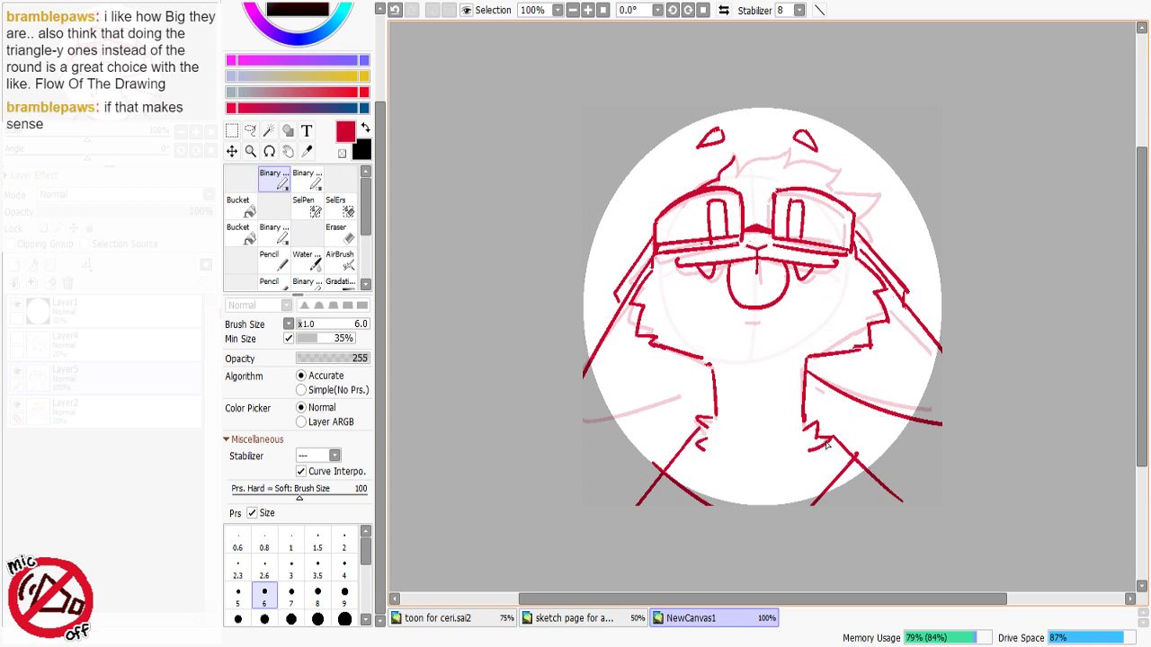
drag(832, 435, 815, 415)
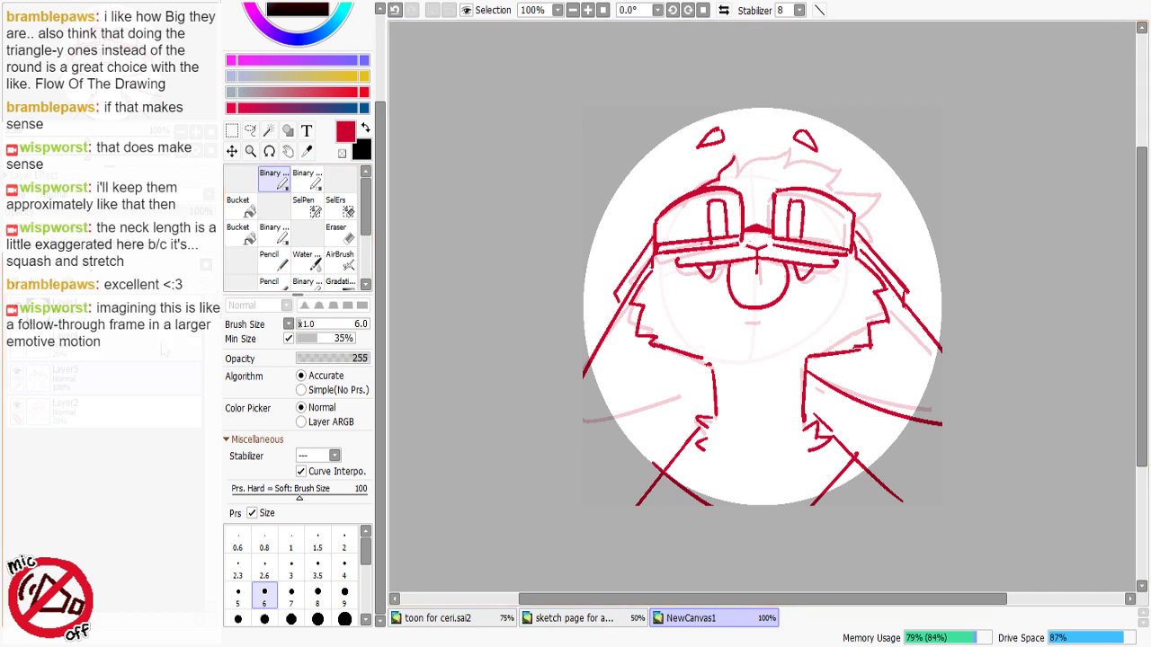
Step: Lasso the faint spiky hair on Layer2, cut and paste it as a new layer, and merge that into Layer5
click(268, 131)
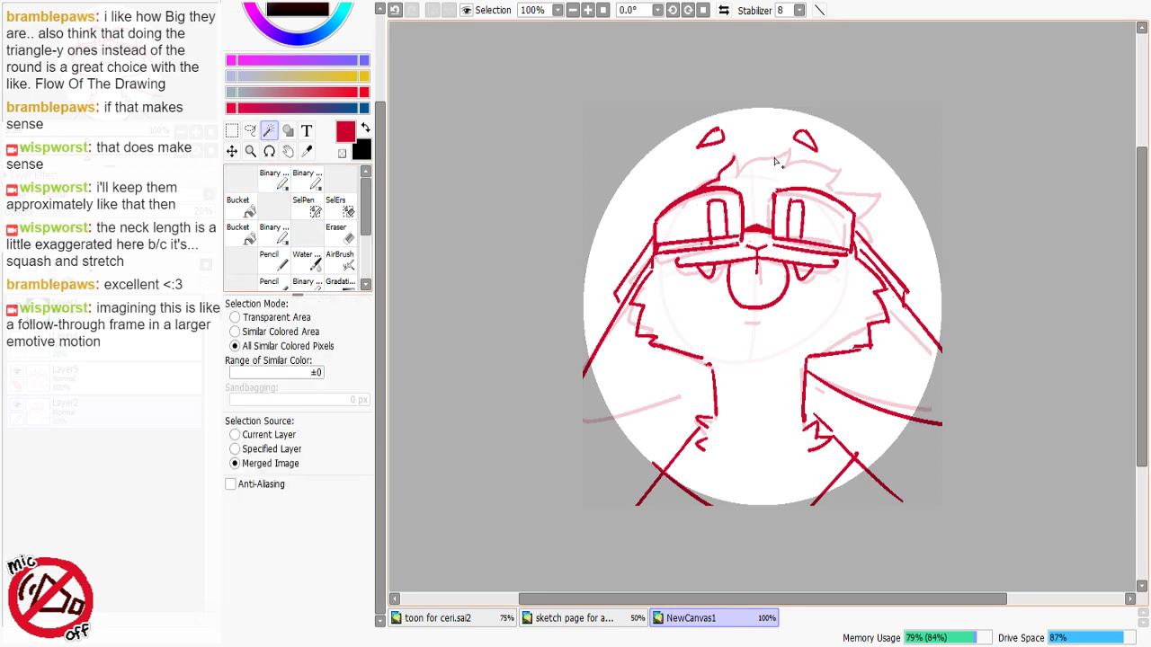
click(738, 159)
click(252, 130)
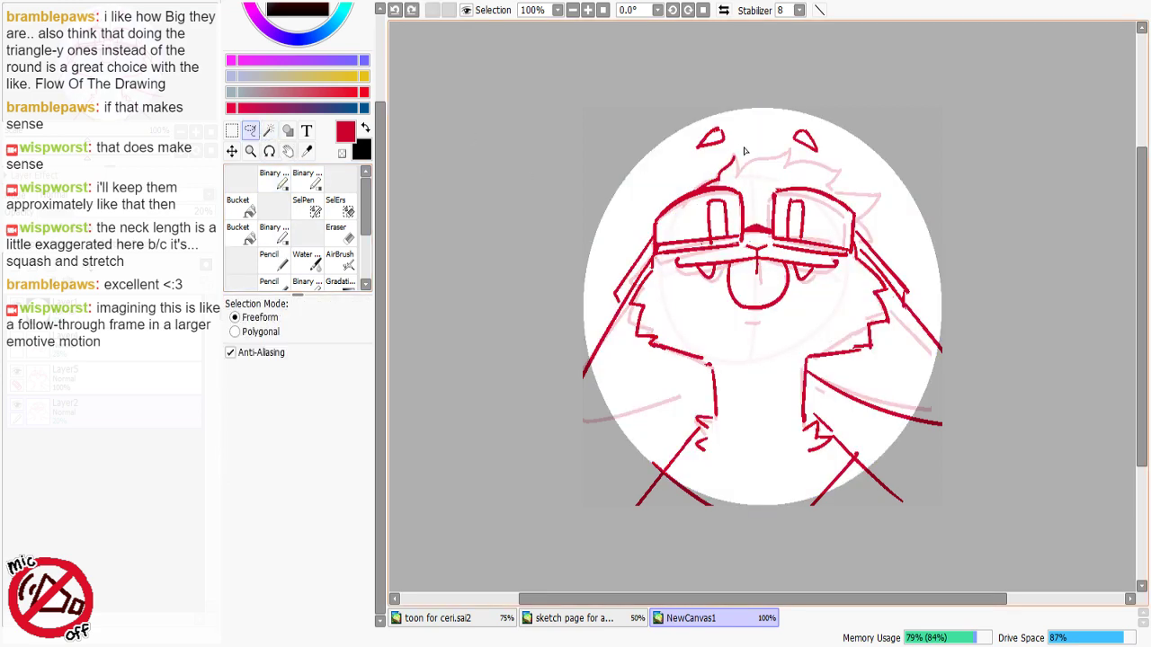
mouse_move(744, 148)
mouse_down()
mouse_move(706, 184)
mouse_move(798, 184)
mouse_move(850, 221)
mouse_move(812, 184)
mouse_move(890, 250)
mouse_move(904, 184)
mouse_move(805, 135)
mouse_move(742, 148)
mouse_up()
key(ctrl+x)
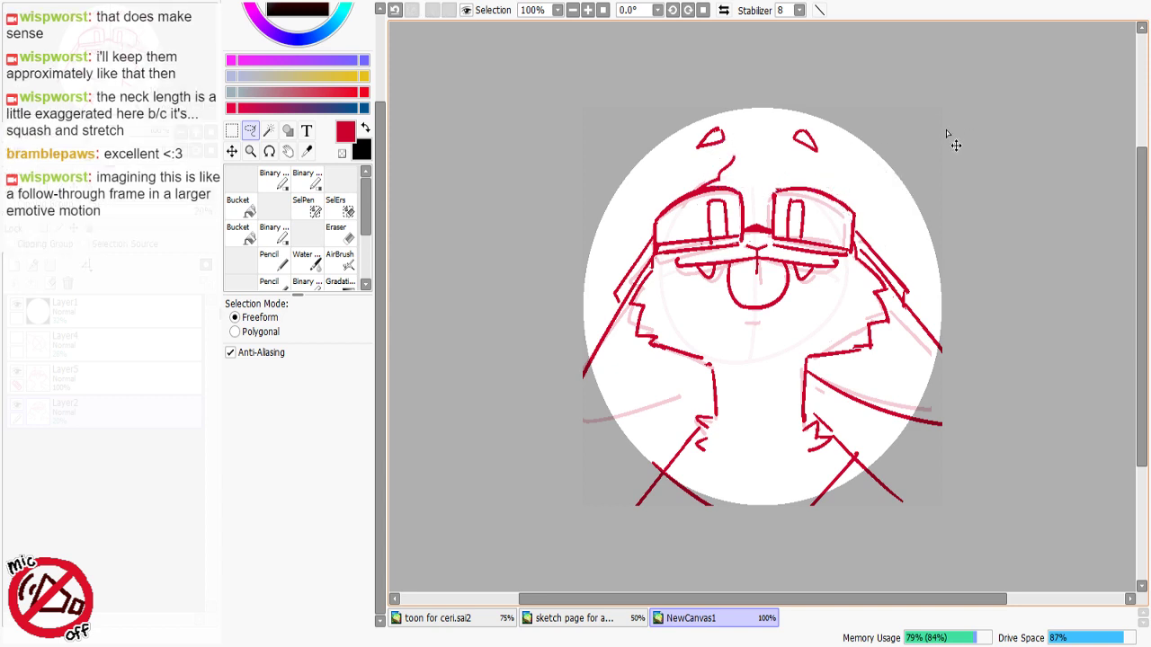
key(ctrl+v)
click(273, 178)
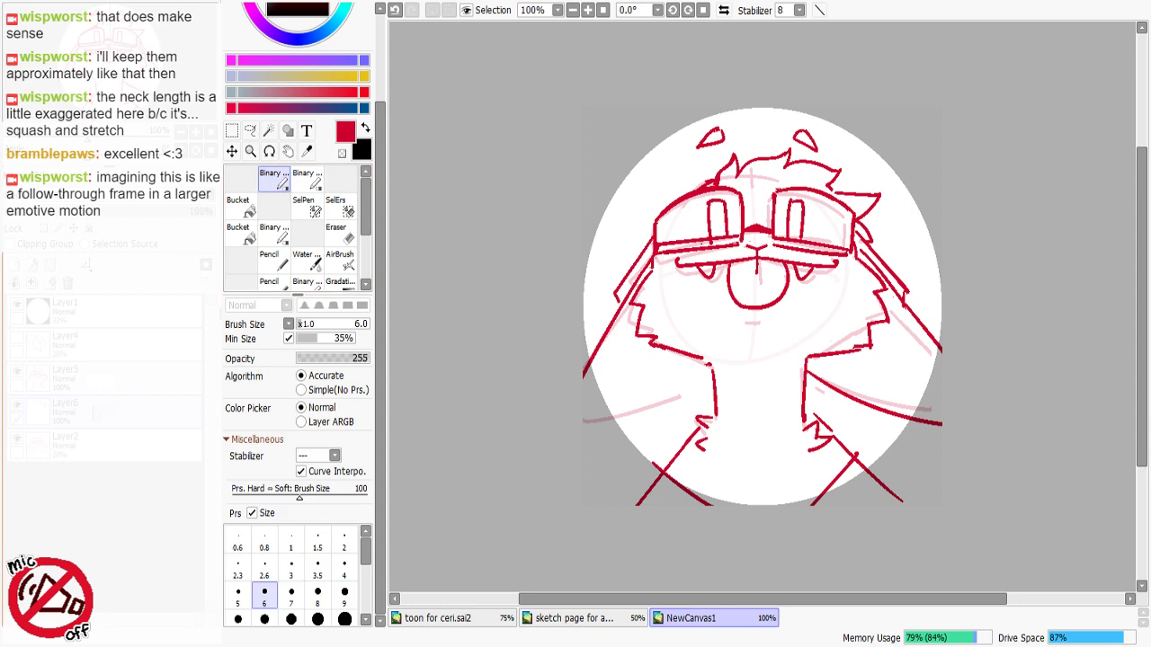
key(ctrl+e)
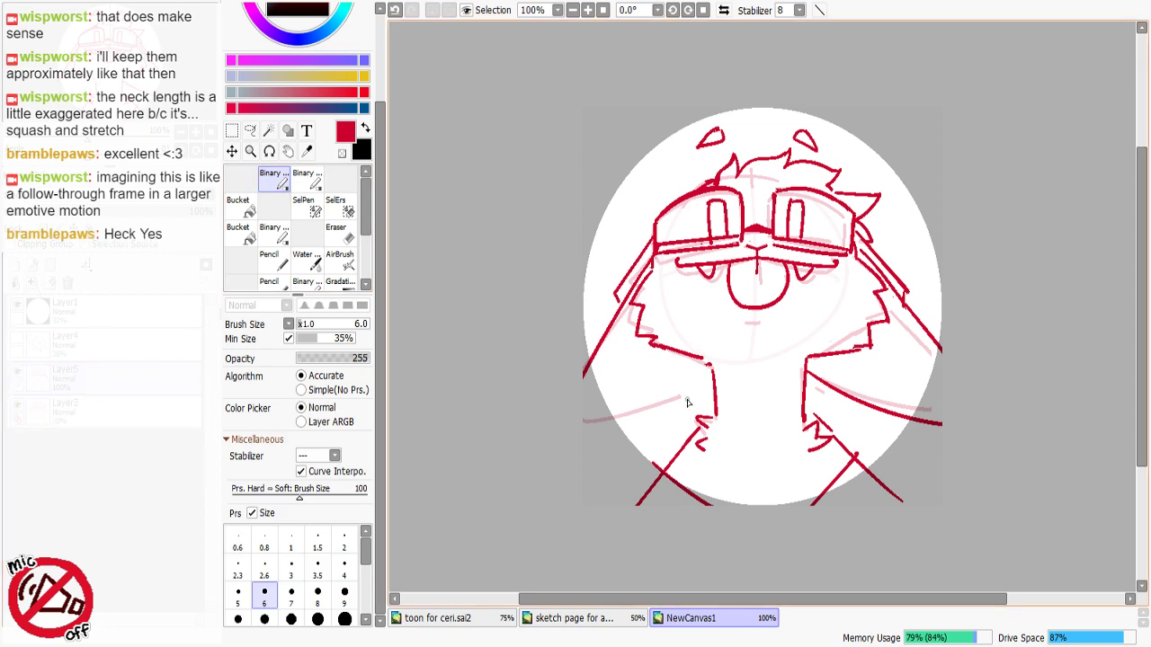
Step: Draw a curved line from the left side of the neck down to the oval's left edge, mirroring the right one
drag(705, 385, 586, 455)
key(ctrl+z)
drag(709, 374, 585, 439)
key(ctrl+z)
drag(714, 380, 584, 444)
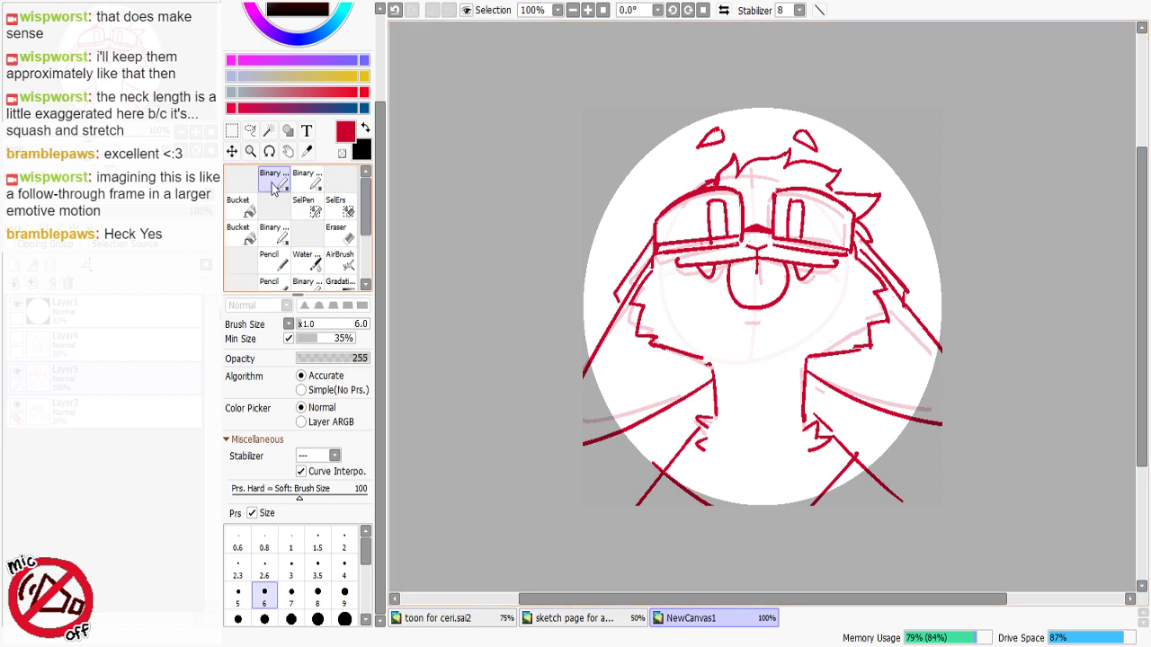
Step: Move the whole sketch slightly upward within the oval
click(231, 151)
mouse_move(804, 256)
mouse_down()
mouse_move(769, 157)
mouse_move(808, 245)
mouse_move(795, 231)
mouse_up()
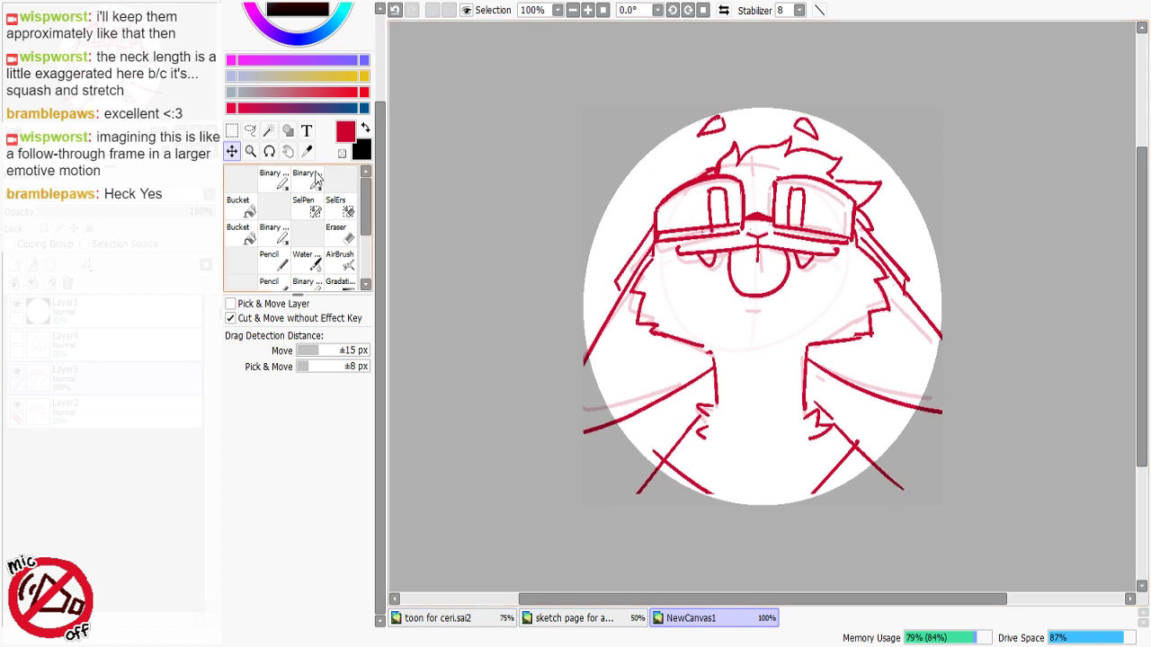
Step: Select the left floating eyebrow and shift it slightly inward
click(231, 130)
mouse_move(682, 108)
mouse_down()
mouse_move(739, 157)
mouse_move(727, 134)
mouse_up()
key(ctrl+d)
key(ctrl+z)
key(ctrl+d)
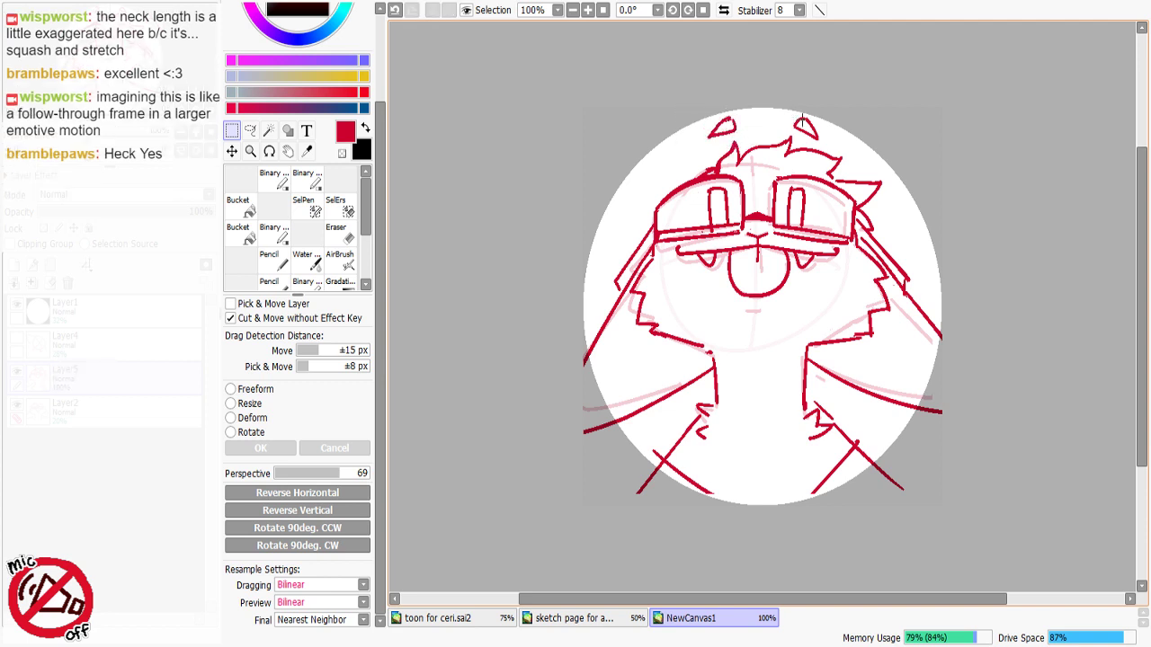
Step: Try shifting the right eyebrow inward, undo it, and compare the left eyebrow's old and new positions
drag(793, 115, 830, 147)
drag(821, 138, 805, 135)
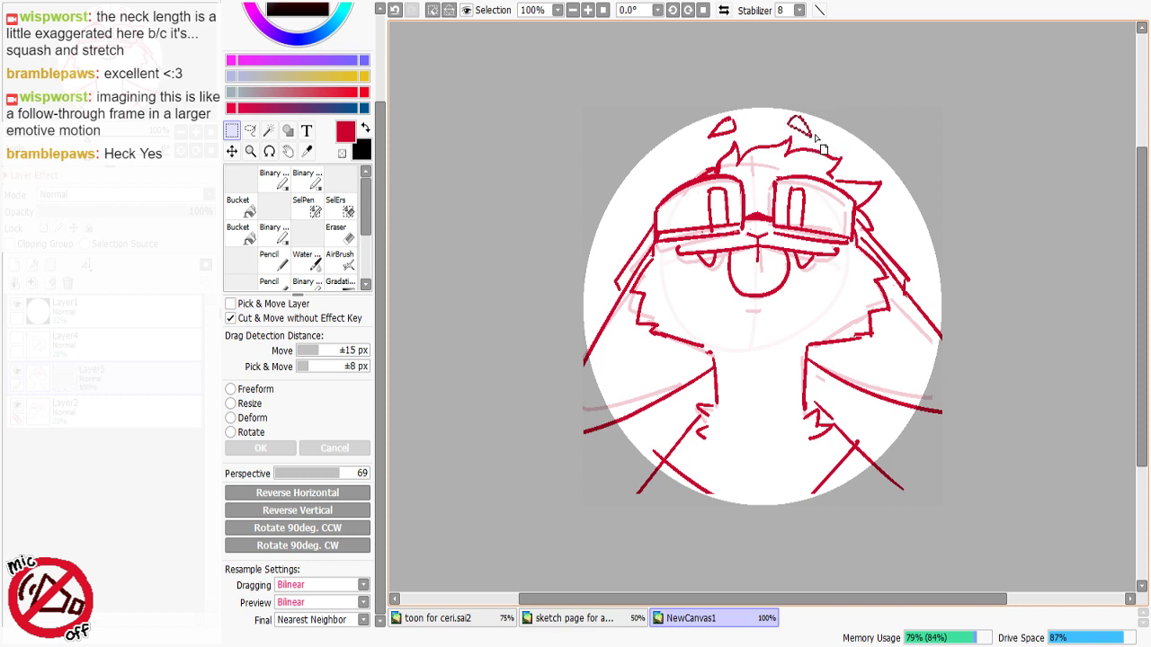
key(ctrl+z)
key(ctrl+z)
key(ctrl+z)
key(ctrl+z)
key(ctrl+z)
key(ctrl+z)
key(ctrl+z)
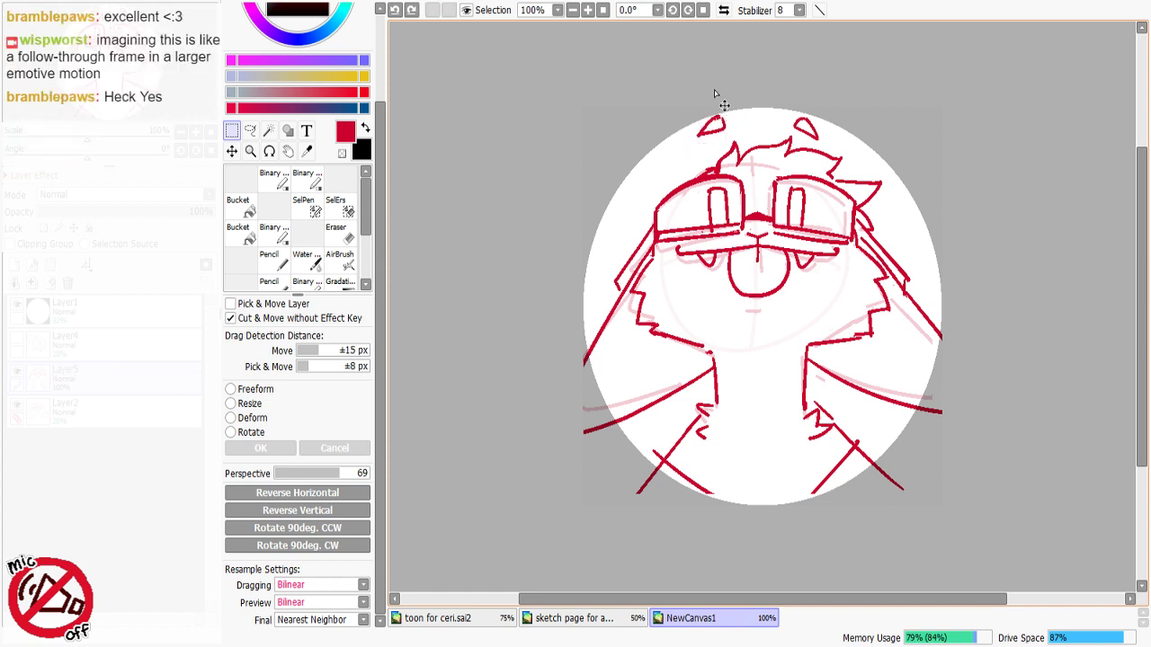
key(ctrl+y)
key(ctrl+y)
key(ctrl+y)
Step: Rework the lower rim lines of both glasses lenses with the binary pen
key(minus)
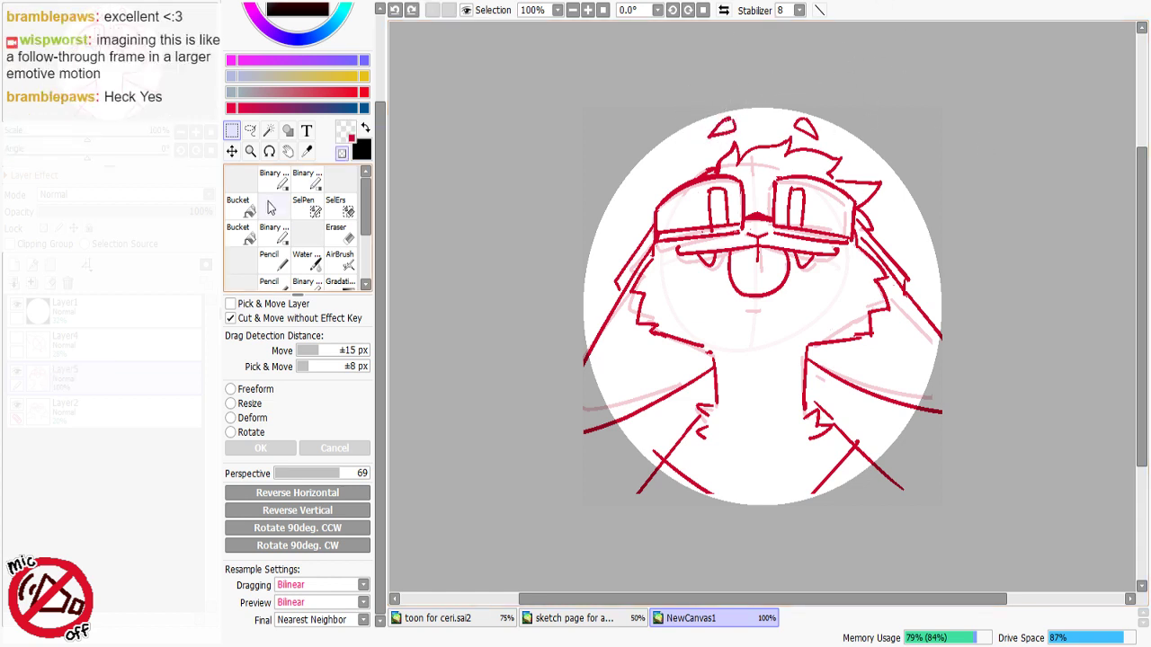
click(273, 178)
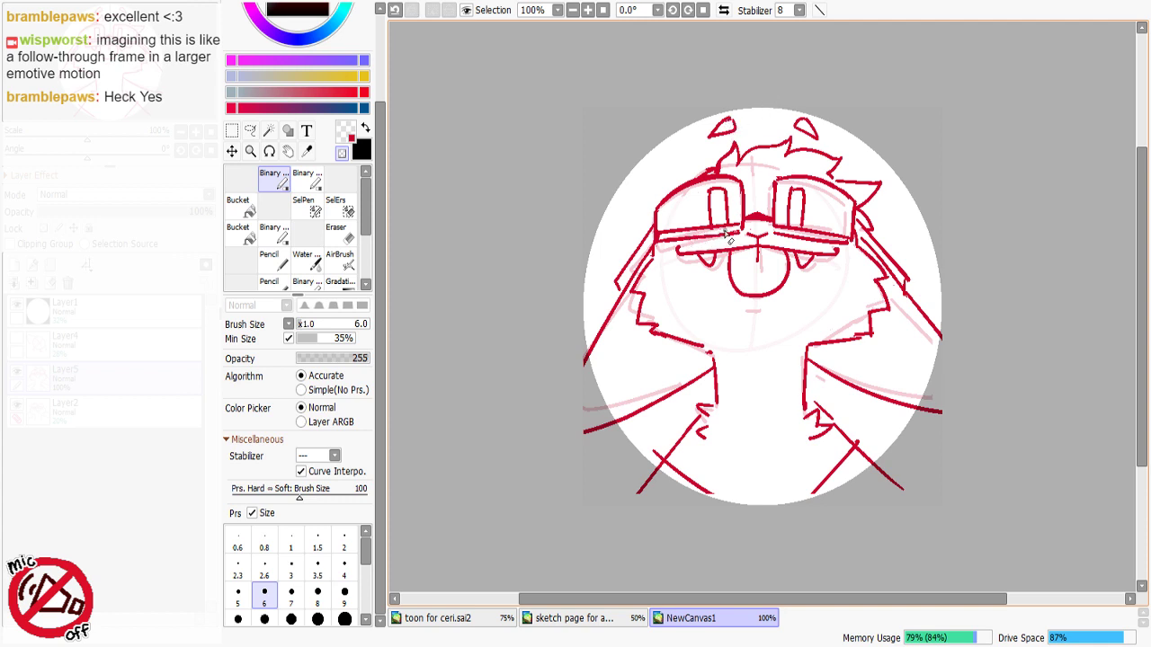
key(e)
key(ctrl+z)
drag(658, 243, 738, 235)
key(ctrl+z)
drag(657, 244, 849, 247)
key(ctrl+z)
drag(774, 234, 845, 248)
key(minus)
key(minus)
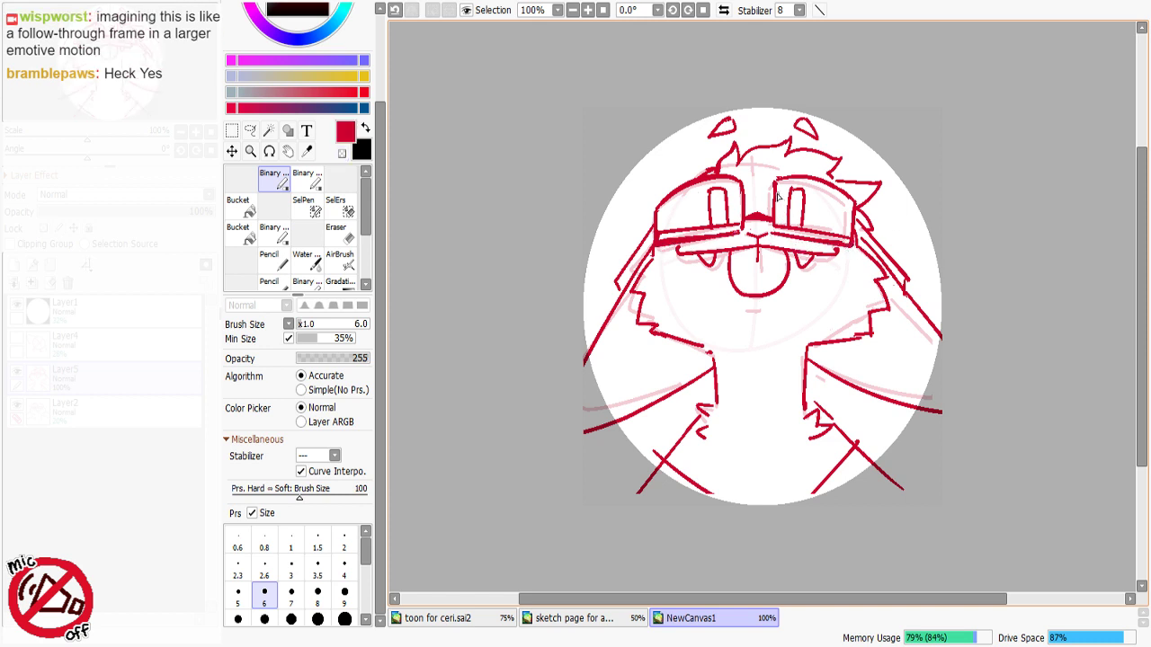
Step: Redraw the inner vertical edge of the right lens and add a short curved lip line beneath the open mouth
key(ctrl+z)
drag(775, 183, 775, 230)
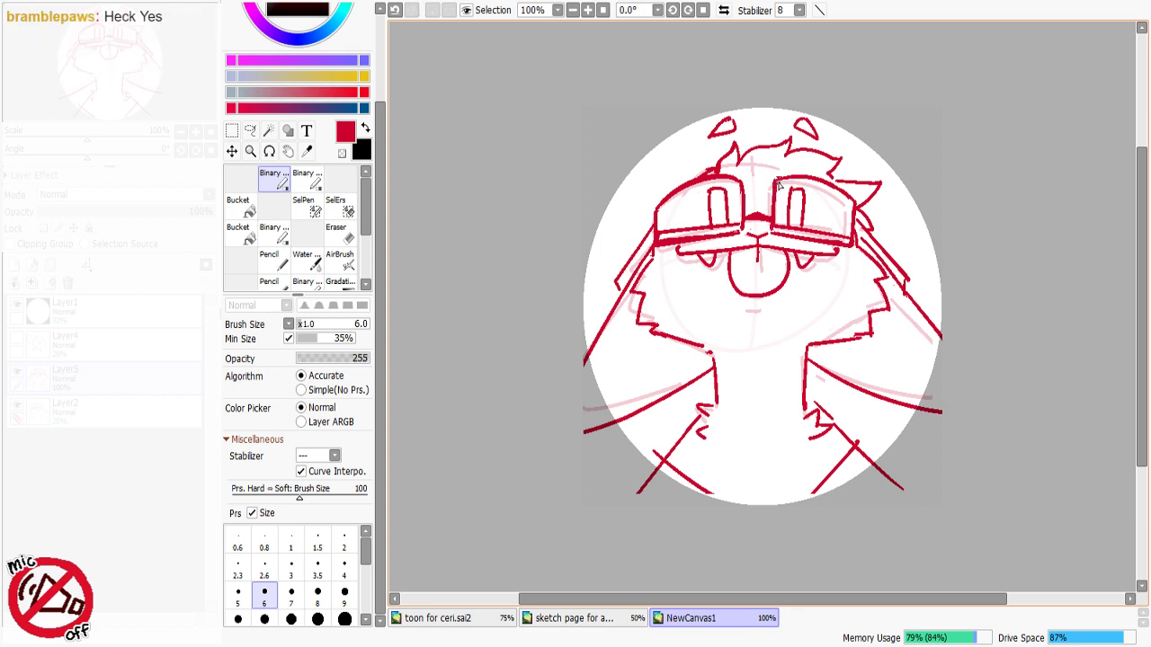
key(ctrl+z)
drag(777, 185, 774, 232)
key(ctrl+z)
mouse_move(778, 180)
mouse_down()
mouse_move(842, 190)
mouse_move(867, 202)
mouse_move(860, 220)
mouse_move(823, 180)
mouse_move(786, 173)
mouse_move(858, 207)
mouse_move(780, 180)
mouse_up()
key(ctrl+z)
key(ctrl+z)
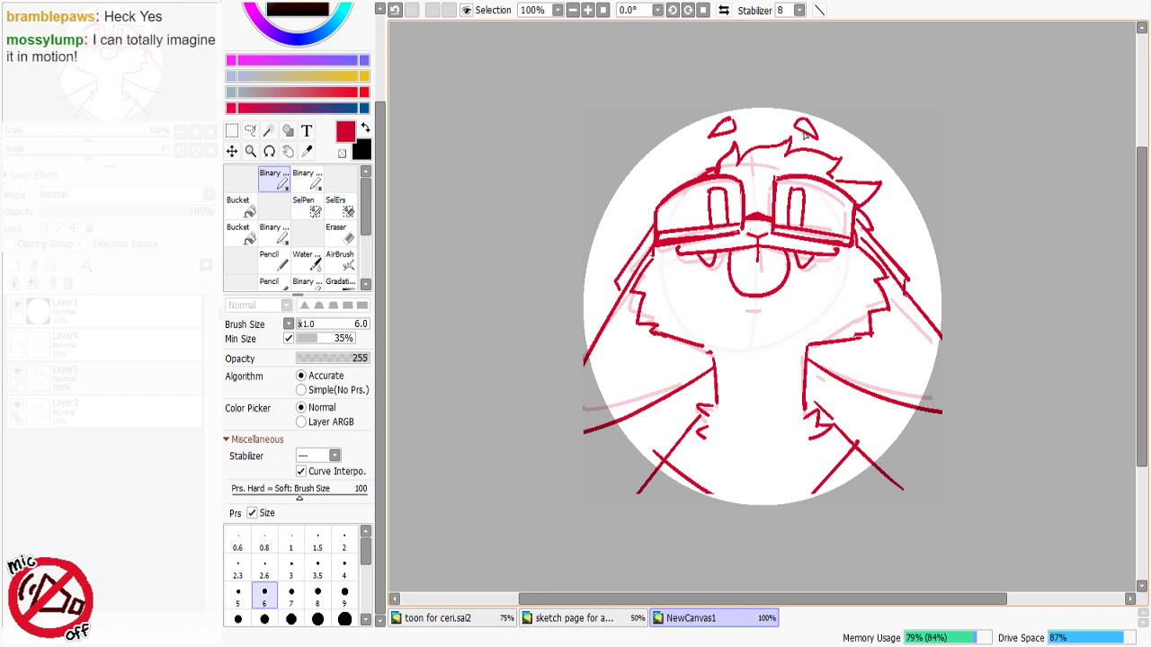
drag(763, 310, 743, 309)
Step: Erase and redraw the left neckline diagonal, joining it to the right one with a flat line near the oval's lower edge
key(minus)
mouse_move(714, 494)
mouse_down()
mouse_move(667, 462)
mouse_move(711, 505)
mouse_up()
key(minus)
key(ctrl+z)
mouse_move(664, 460)
mouse_down()
mouse_move(727, 504)
mouse_move(823, 492)
mouse_up()
key(ctrl+z)
key(ctrl+z)
drag(664, 459, 771, 506)
key(ctrl+z)
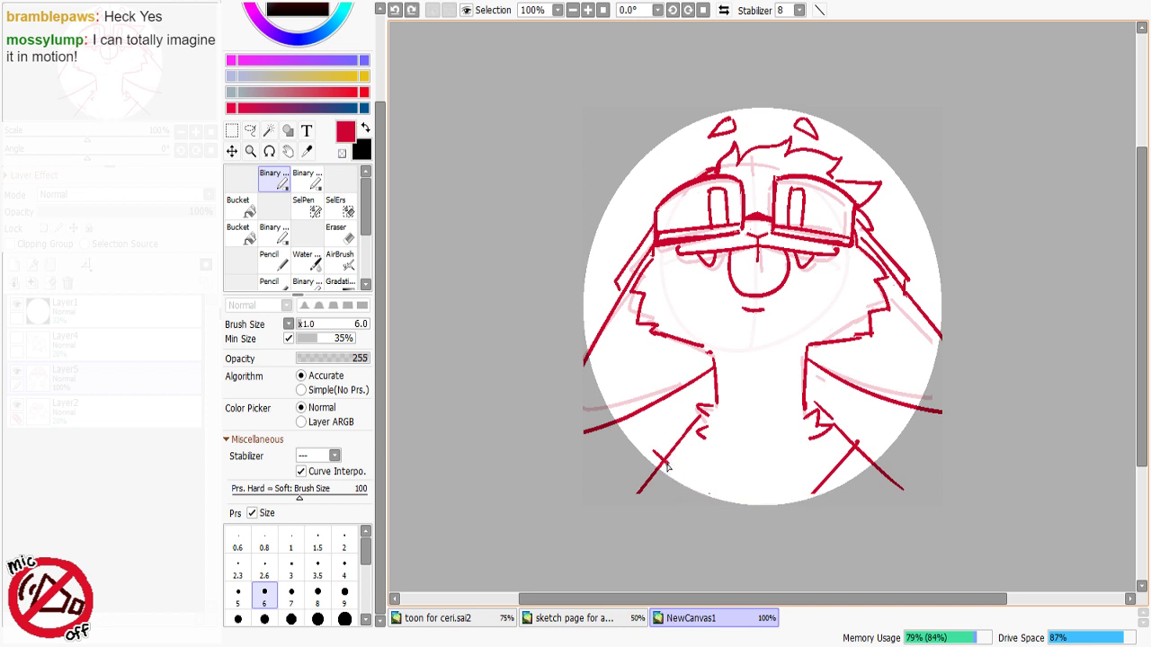
mouse_move(664, 460)
mouse_down()
mouse_move(744, 508)
mouse_move(729, 506)
mouse_move(806, 497)
mouse_up()
key(ctrl+z)
key(ctrl+z)
drag(665, 460, 752, 505)
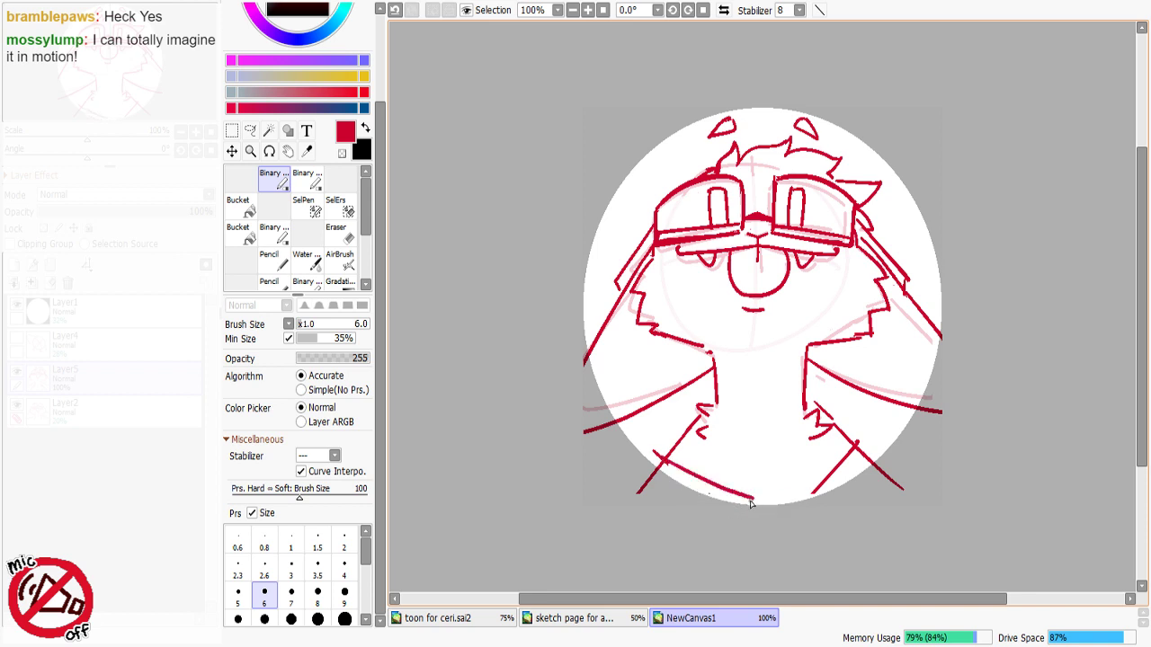
key(ctrl+z)
mouse_move(665, 461)
mouse_down()
mouse_move(711, 498)
mouse_move(803, 497)
mouse_up()
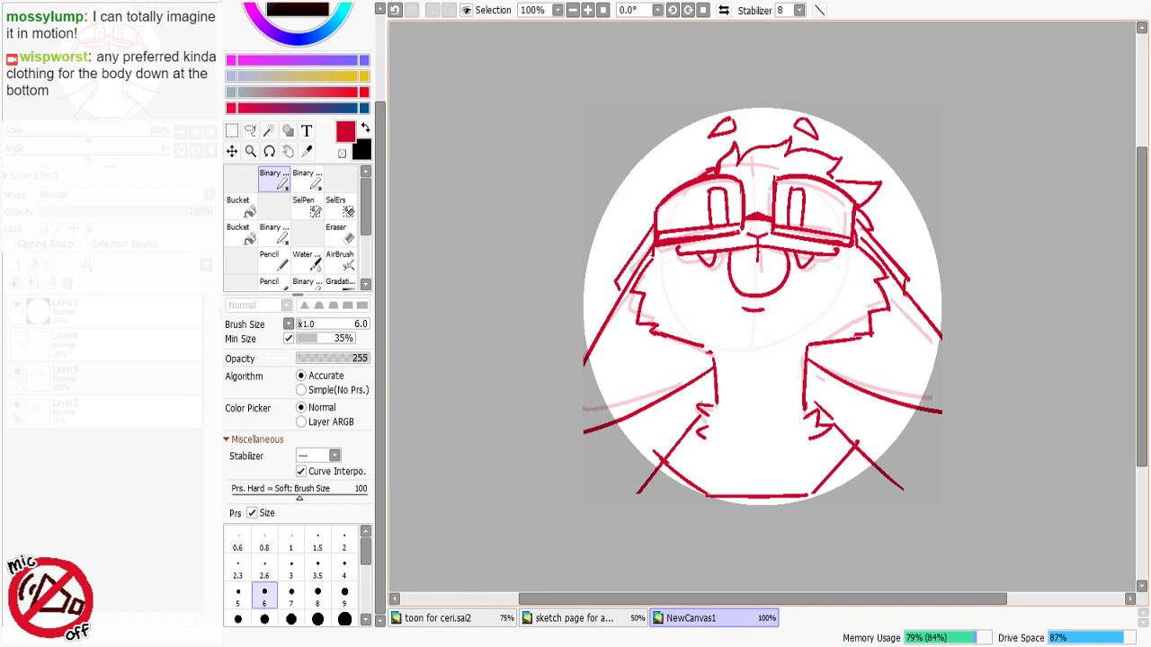
Step: Try side lines running downward from the outer ends of the neckline diagonals
drag(661, 462, 666, 506)
drag(864, 464, 857, 518)
key(ctrl+z)
key(ctrl+z)
drag(662, 465, 648, 536)
key(ctrl+z)
Step: Draw a second line parallel to the neckline just inside it, forming a narrow collar band
drag(667, 458, 727, 497)
key(ctrl+z)
drag(669, 458, 725, 498)
key(ctrl+z)
key(ctrl+z)
mouse_move(667, 454)
mouse_down()
mouse_move(723, 499)
mouse_move(667, 463)
mouse_move(716, 493)
mouse_move(778, 494)
mouse_move(714, 494)
mouse_move(806, 491)
mouse_move(844, 445)
mouse_move(815, 487)
mouse_up()
key(ctrl+z)
key(ctrl+z)
key(ctrl+z)
key(ctrl+z)
drag(854, 441, 812, 481)
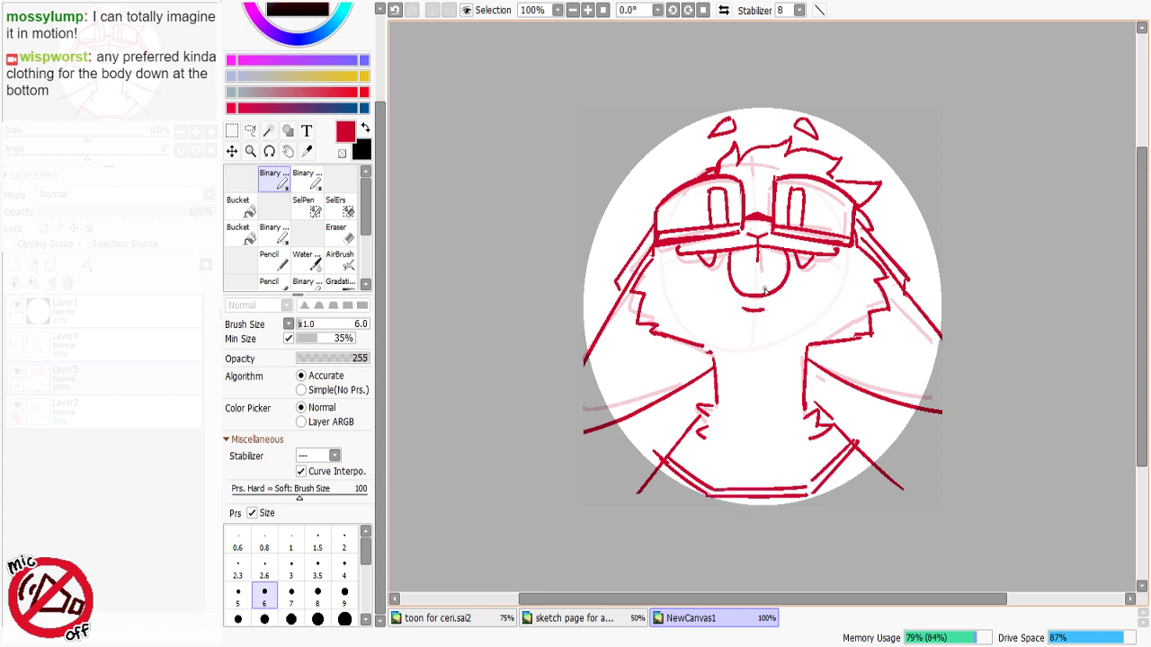
Step: Draw short sleeve lines running down to the canvas edge from the outer ends of both neckline diagonals
drag(660, 460, 657, 506)
key(ctrl+z)
drag(885, 475, 854, 528)
key(ctrl+z)
key(ctrl+z)
drag(874, 467, 866, 505)
mouse_move(661, 462)
mouse_down()
mouse_move(659, 507)
mouse_move(628, 505)
mouse_up()
key(ctrl+z)
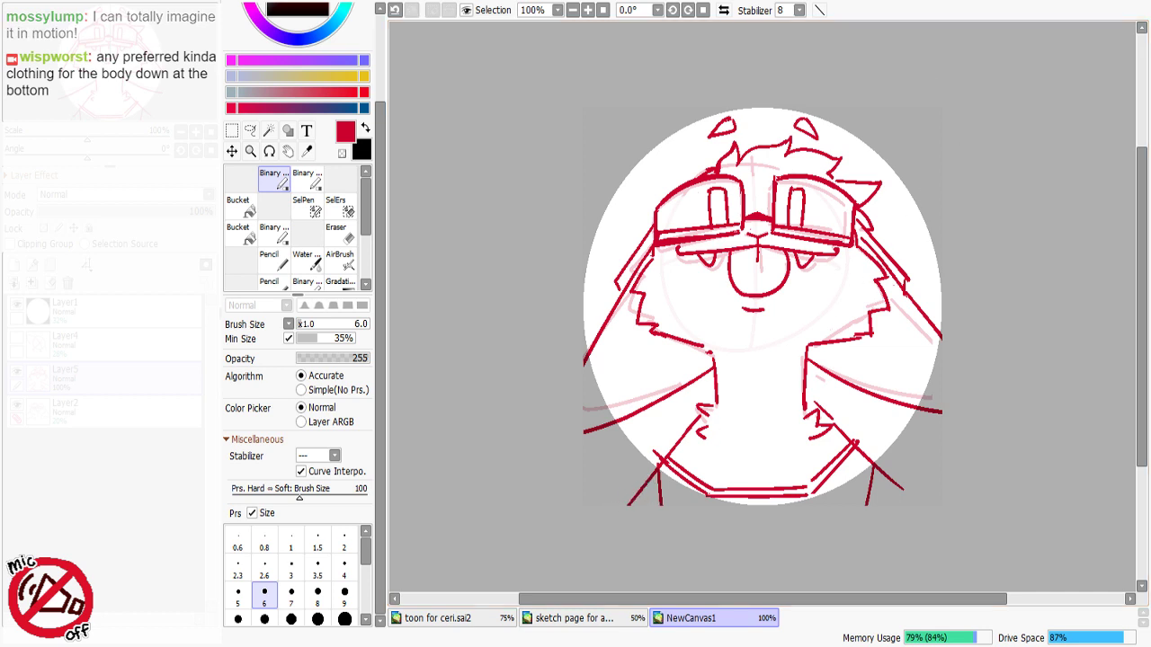
Step: Add a jagged fur tuft at the right end of the collar band
mouse_move(846, 432)
mouse_down()
mouse_move(868, 446)
mouse_move(854, 448)
mouse_move(832, 420)
mouse_move(865, 440)
mouse_up()
key(minus)
key(minus)
key(ctrl+z)
key(ctrl+z)
key(minus)
key(minus)
key(ctrl+z)
key(ctrl+z)
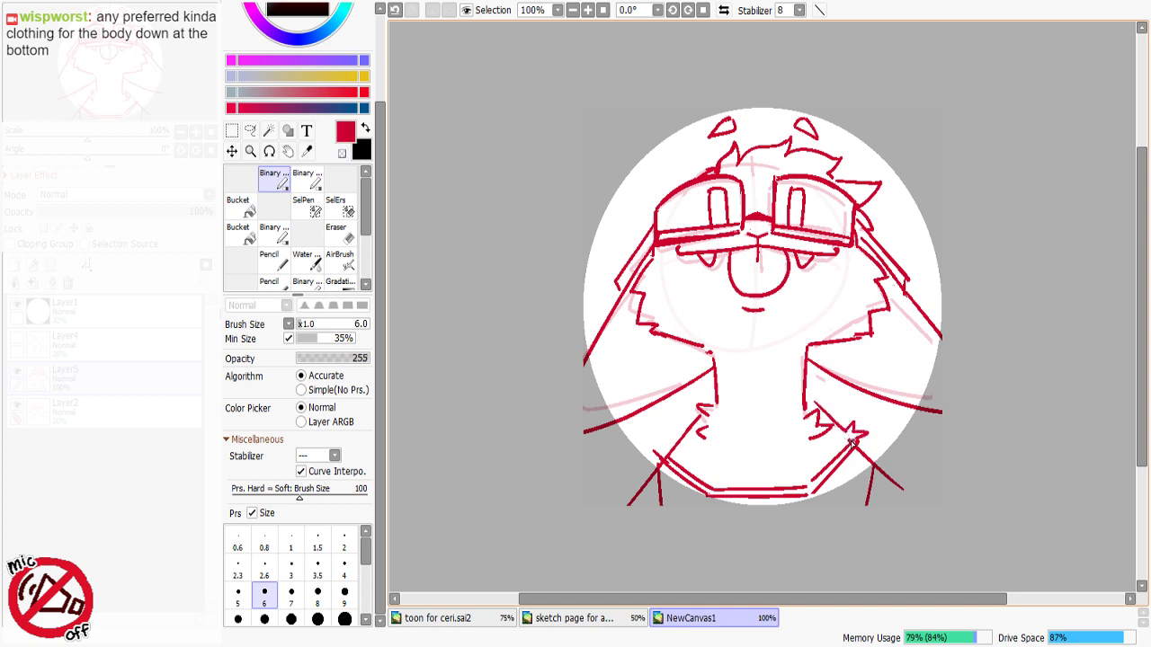
Step: Add a matching fur tuft at the left collar end and pairs of short strap lines inside both neckline diagonals
key(minus)
mouse_move(654, 449)
mouse_down()
mouse_move(732, 446)
mouse_move(681, 460)
mouse_up()
key(minus)
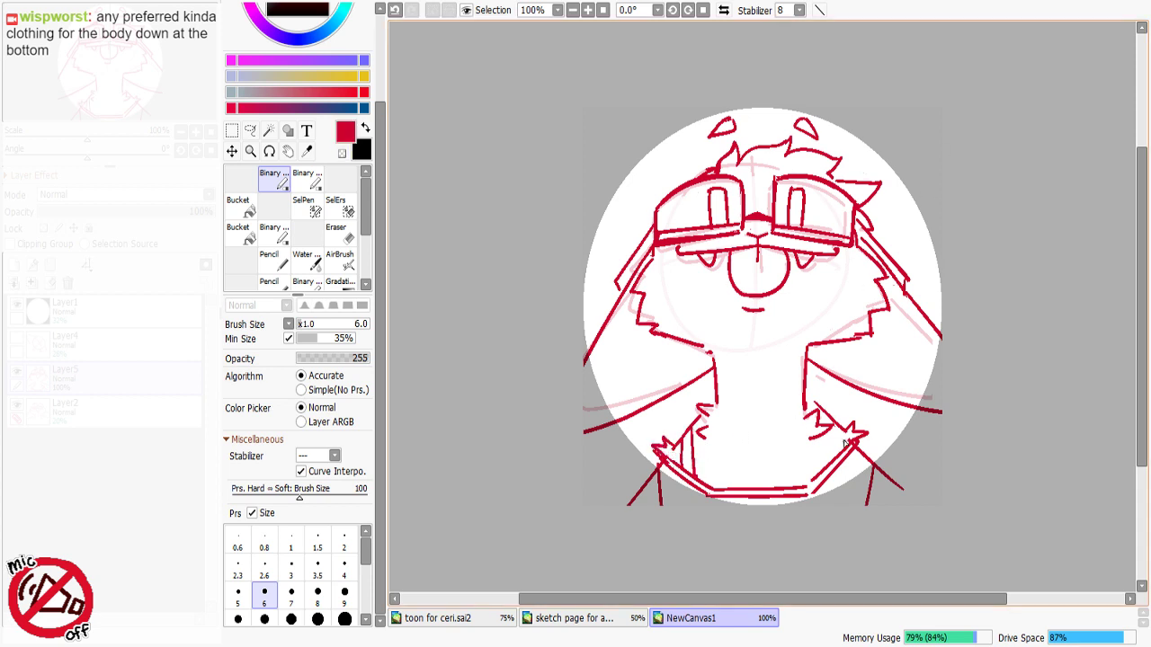
mouse_move(830, 427)
mouse_down()
mouse_move(823, 466)
mouse_move(835, 462)
mouse_up()
key(ctrl+z)
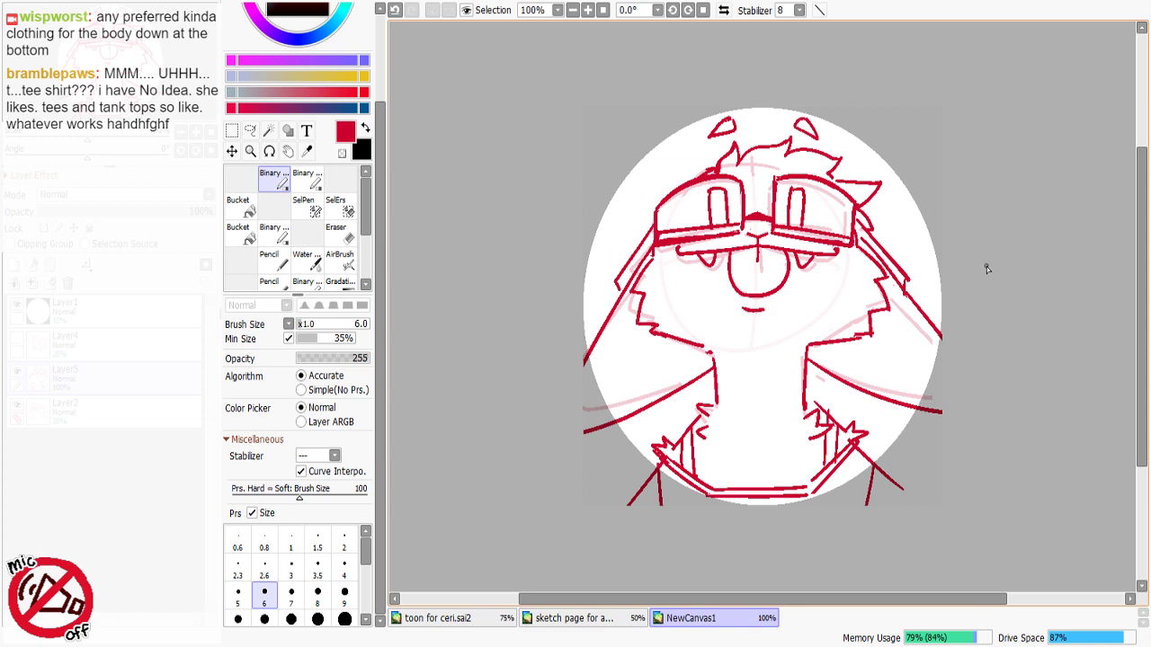
Step: Try spikier fur tufts on both sides of the neck base above the strap lines
mouse_move(689, 433)
mouse_down()
mouse_move(698, 416)
mouse_move(700, 430)
mouse_move(683, 419)
mouse_up()
key(ctrl+z)
key(minus)
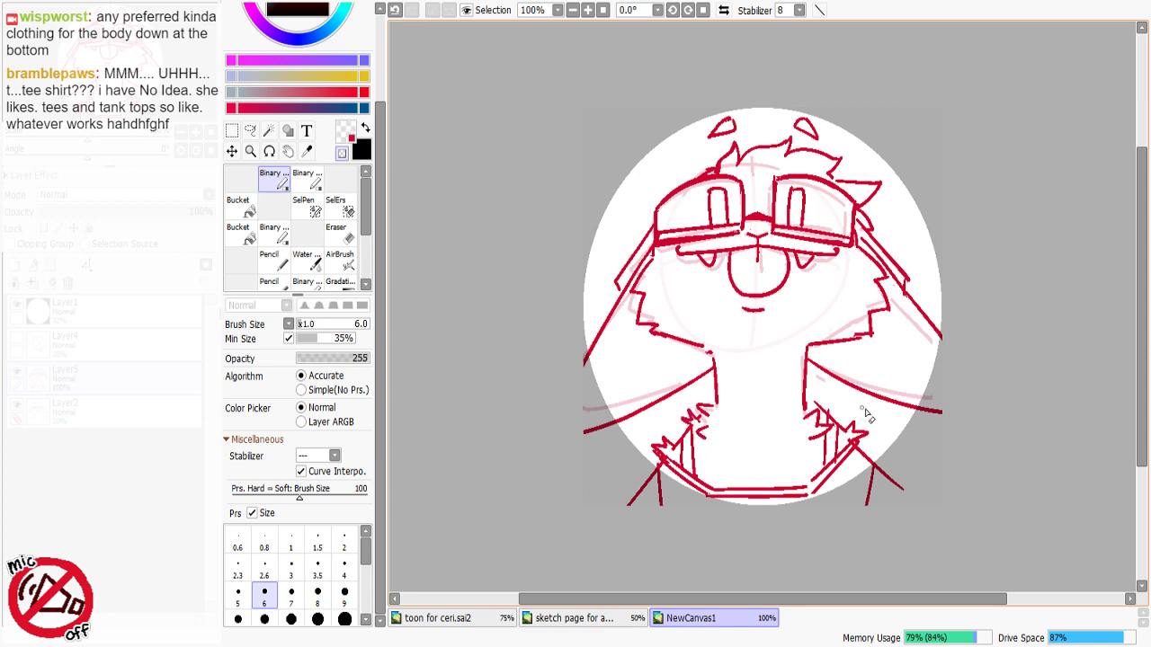
key(minus)
drag(818, 412, 826, 399)
mouse_move(825, 399)
mouse_down()
mouse_move(834, 407)
mouse_move(822, 410)
mouse_up()
key(minus)
key(minus)
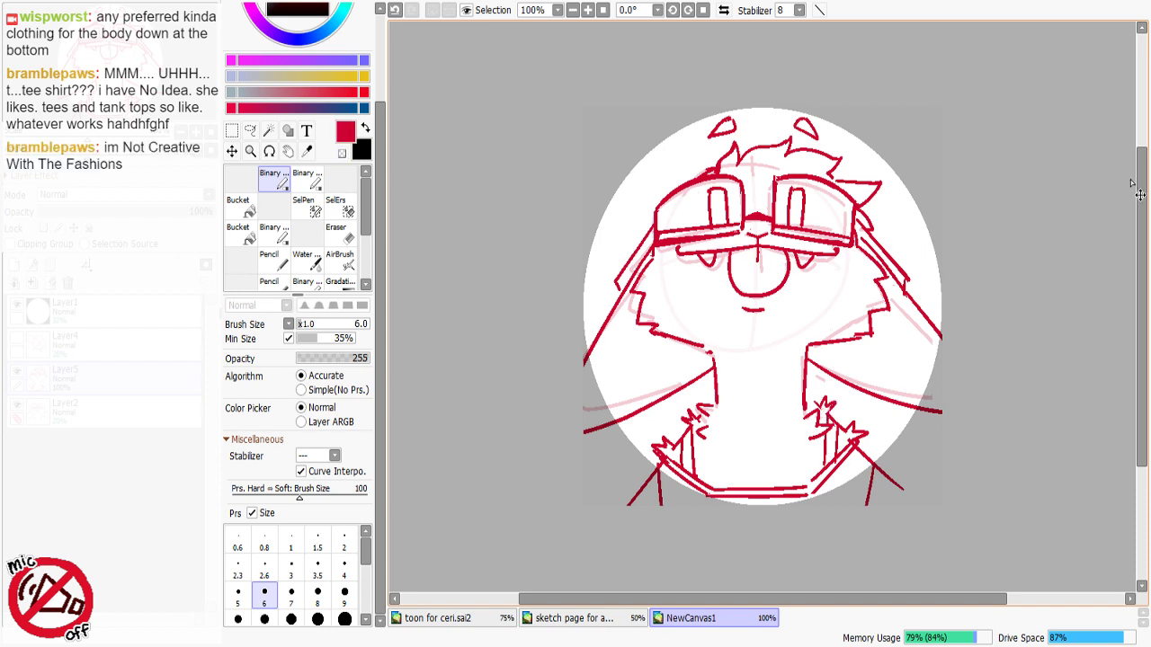
key(ctrl+z)
key(ctrl+z)
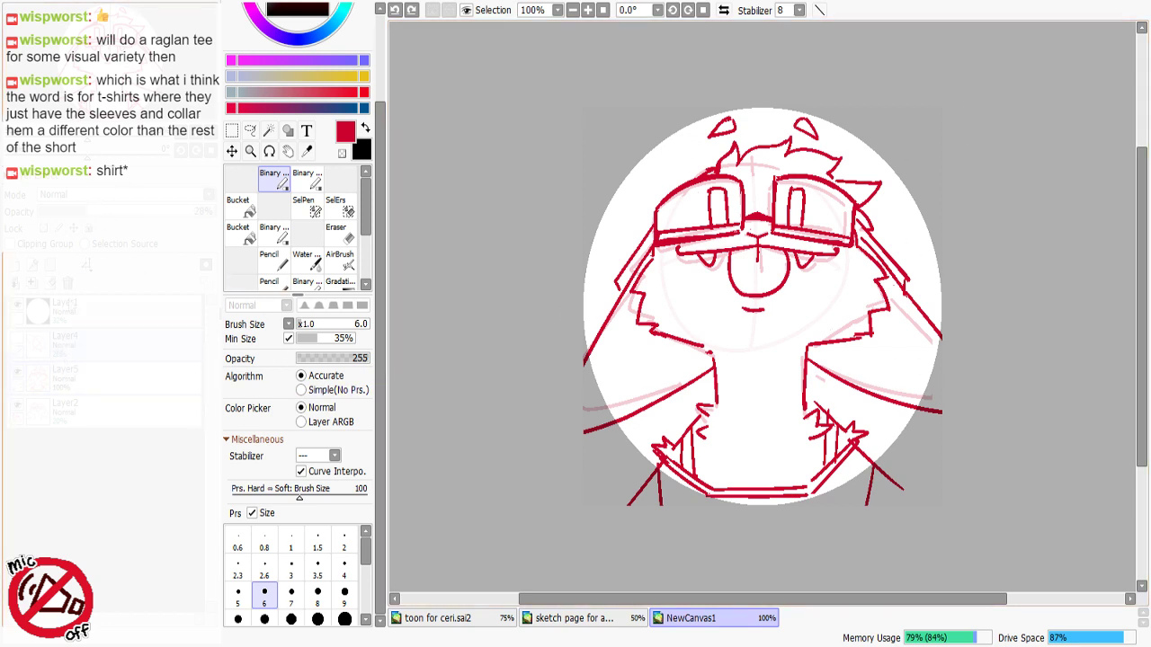
Step: Merge the separate sketch layers into a single layer below the oval frame layer
click(69, 283)
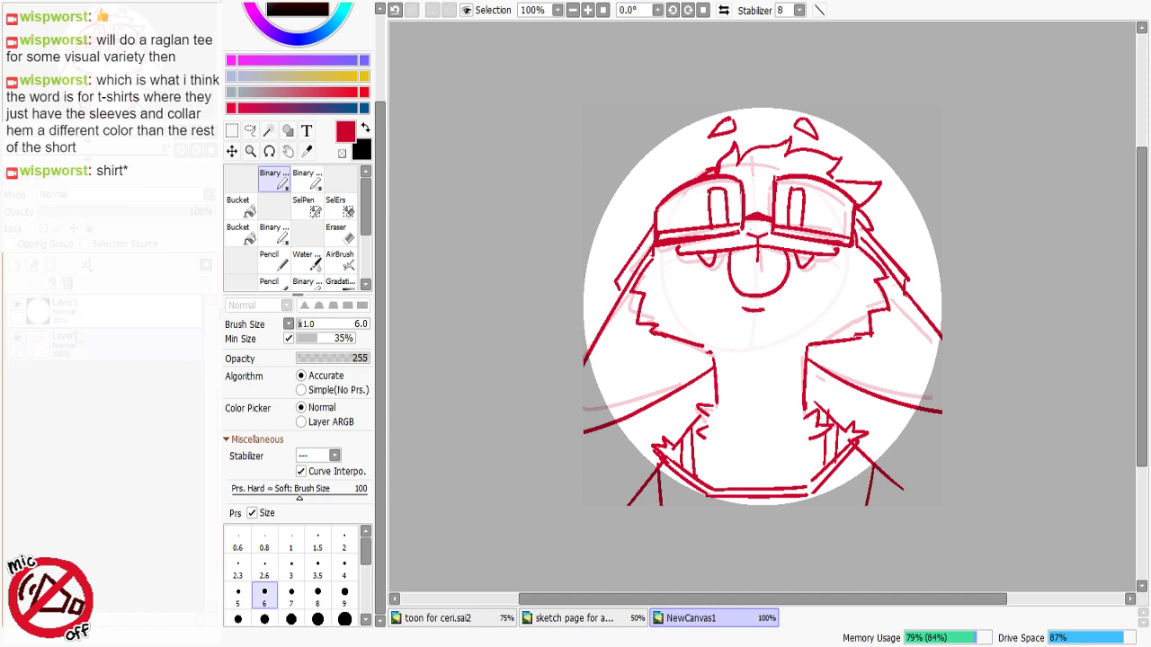
key(ctrl+e)
Step: Try fading the merged sketch and preparing a new layer above it with black as the drawing colour
drag(94, 212, 295, 227)
drag(123, 213, 95, 213)
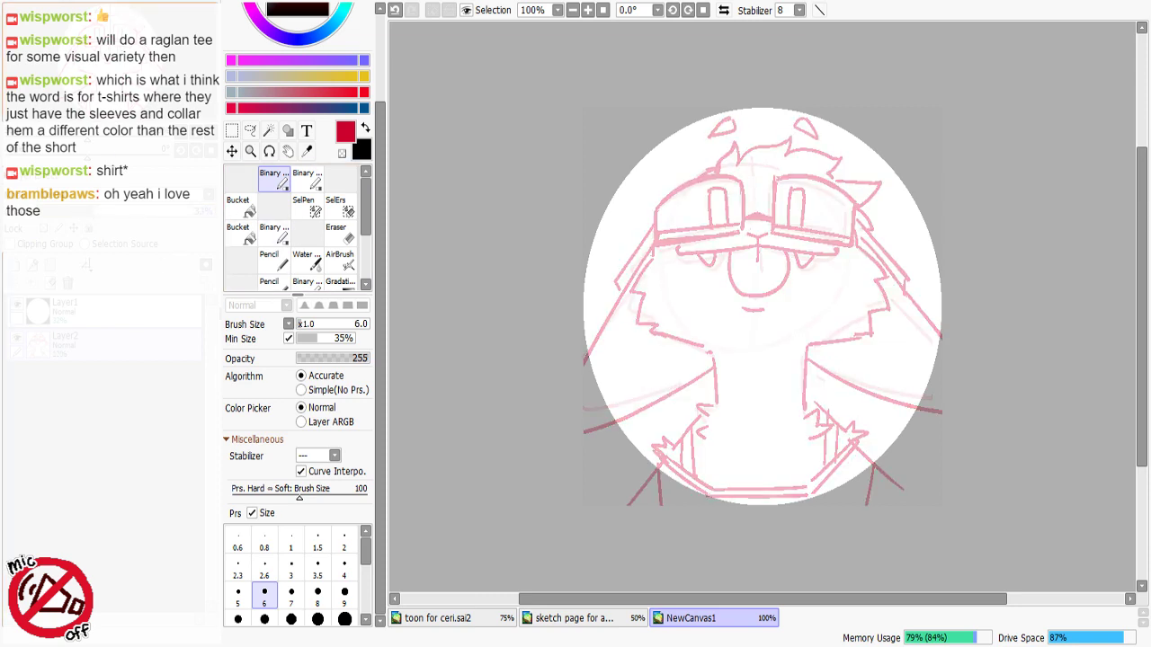
click(15, 265)
key(x)
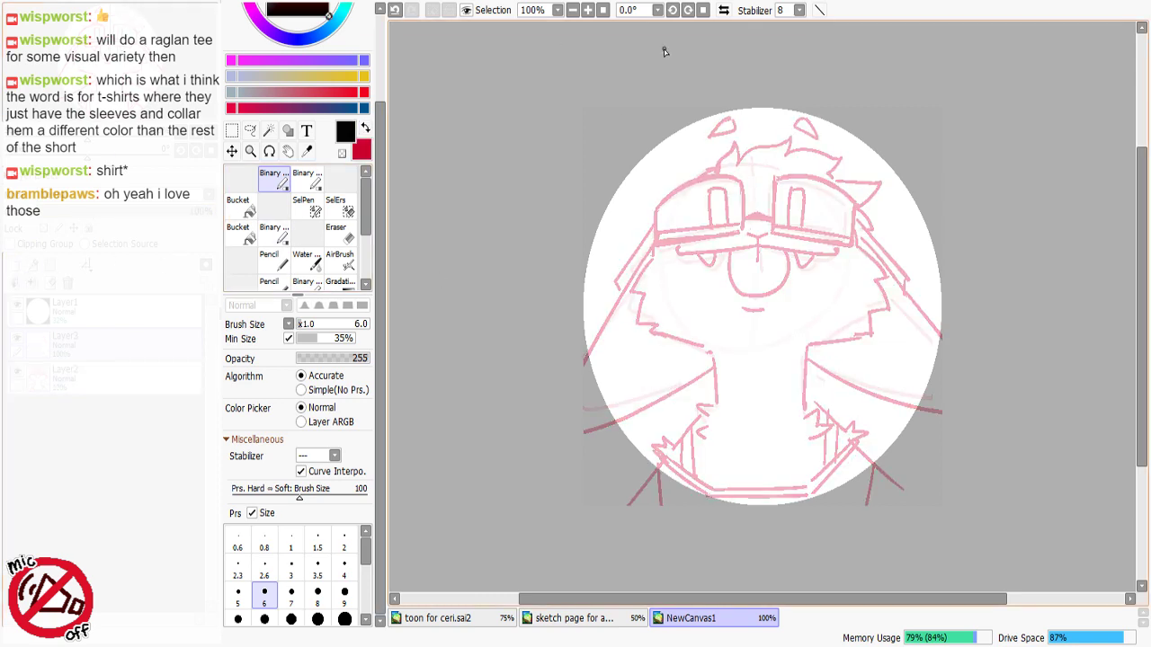
click(587, 10)
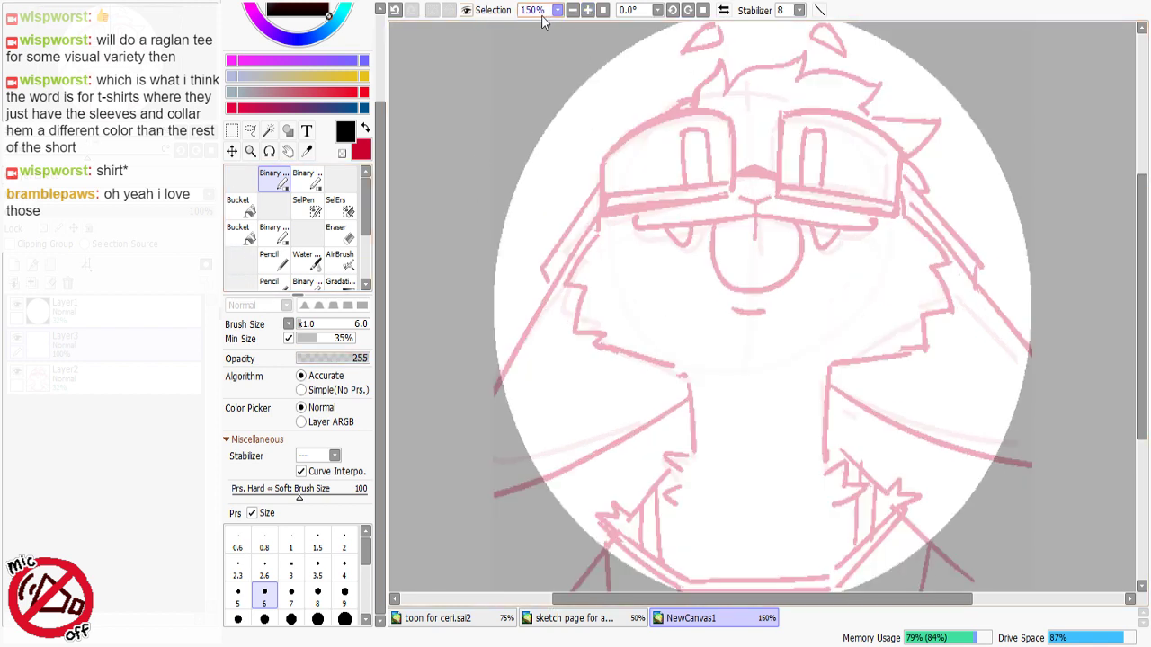
click(572, 10)
key(ctrl+z)
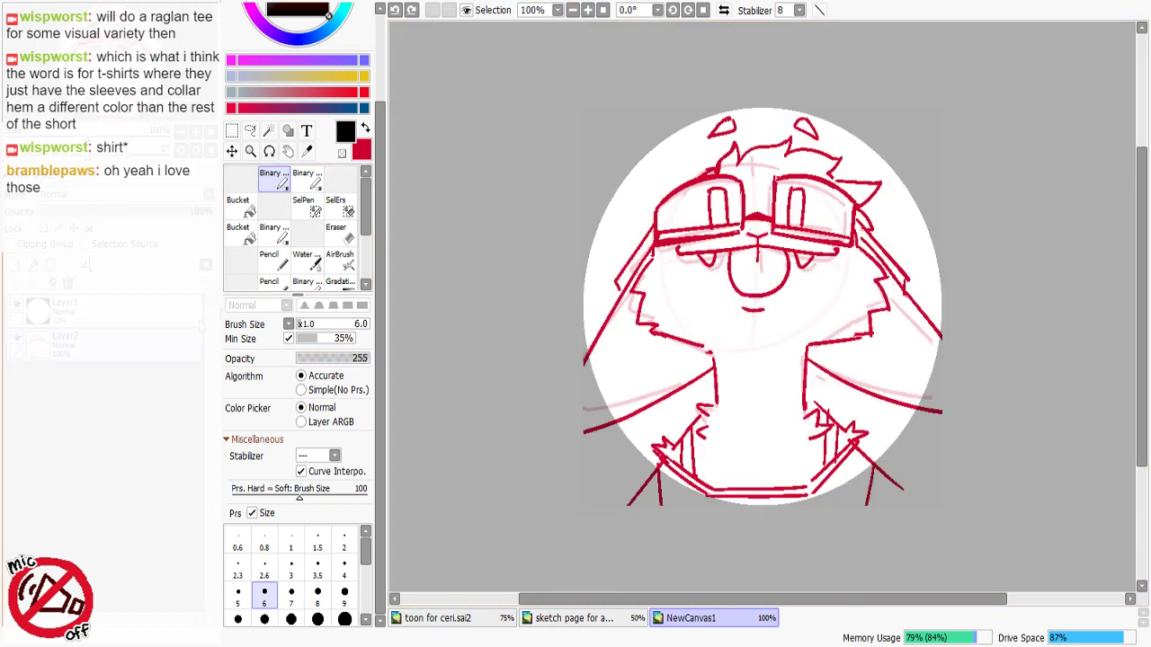
Step: Fill in both temple arms of the glasses with the sketch's red
right_click(659, 230)
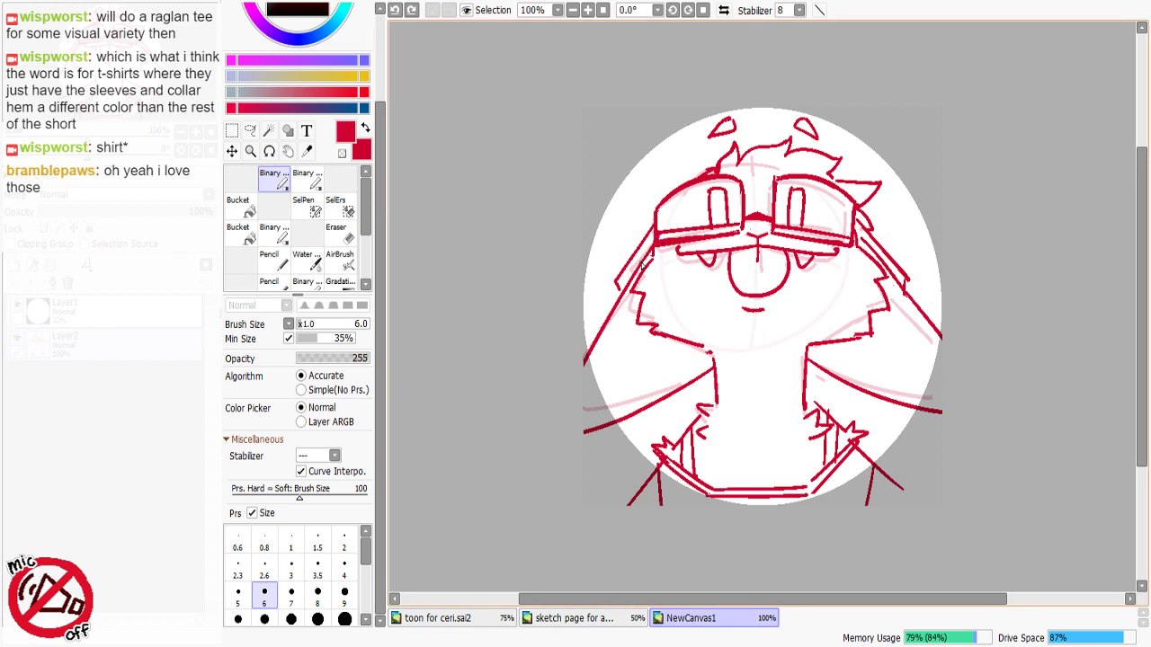
mouse_move(652, 232)
mouse_down()
mouse_move(621, 293)
mouse_move(632, 274)
mouse_up()
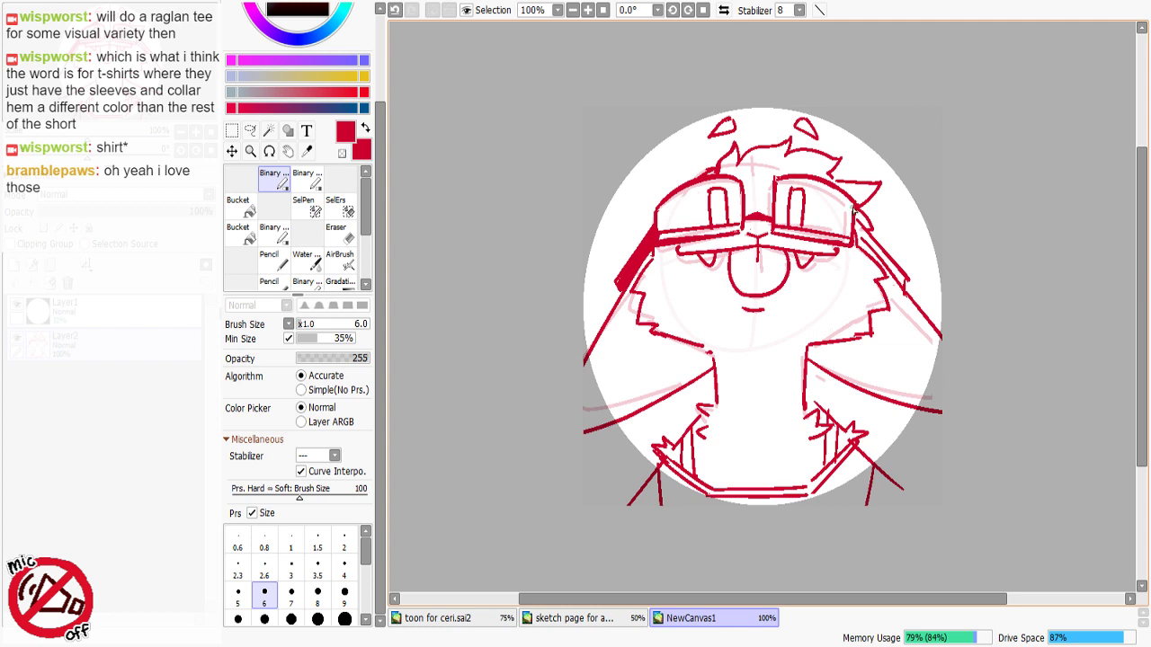
mouse_move(856, 223)
mouse_down()
mouse_move(898, 271)
mouse_move(863, 253)
mouse_move(869, 266)
mouse_move(901, 285)
mouse_up()
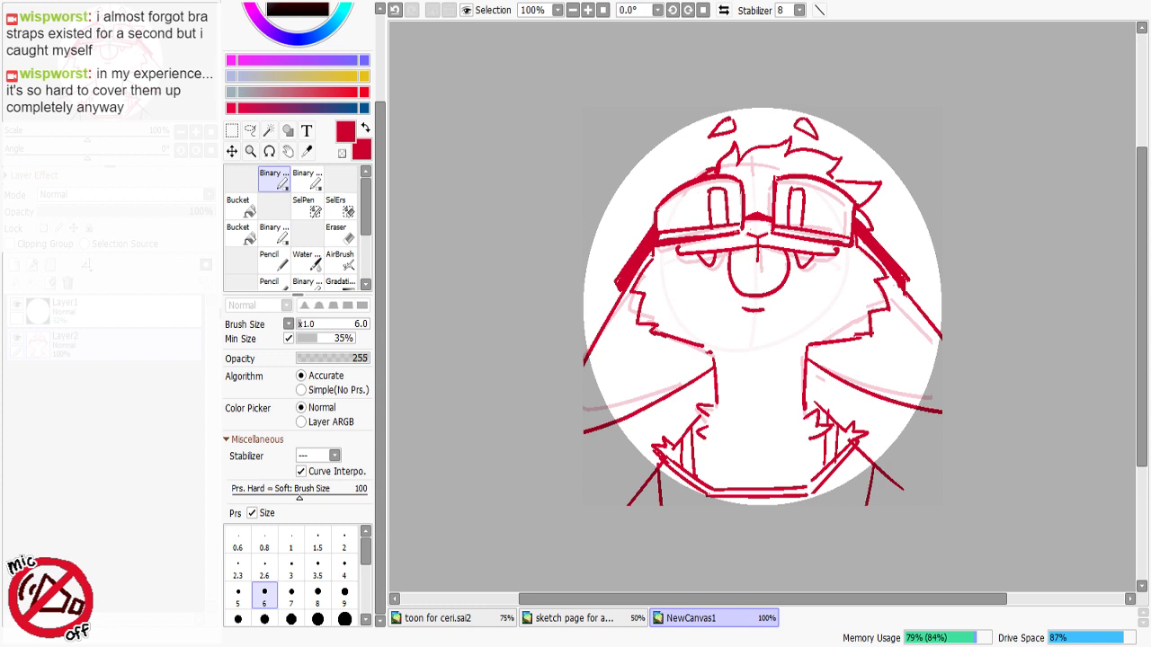
Step: Draw a small circle just above each shoulder line, one on either side of the neck
mouse_move(689, 367)
mouse_down()
mouse_move(674, 377)
mouse_move(687, 363)
mouse_up()
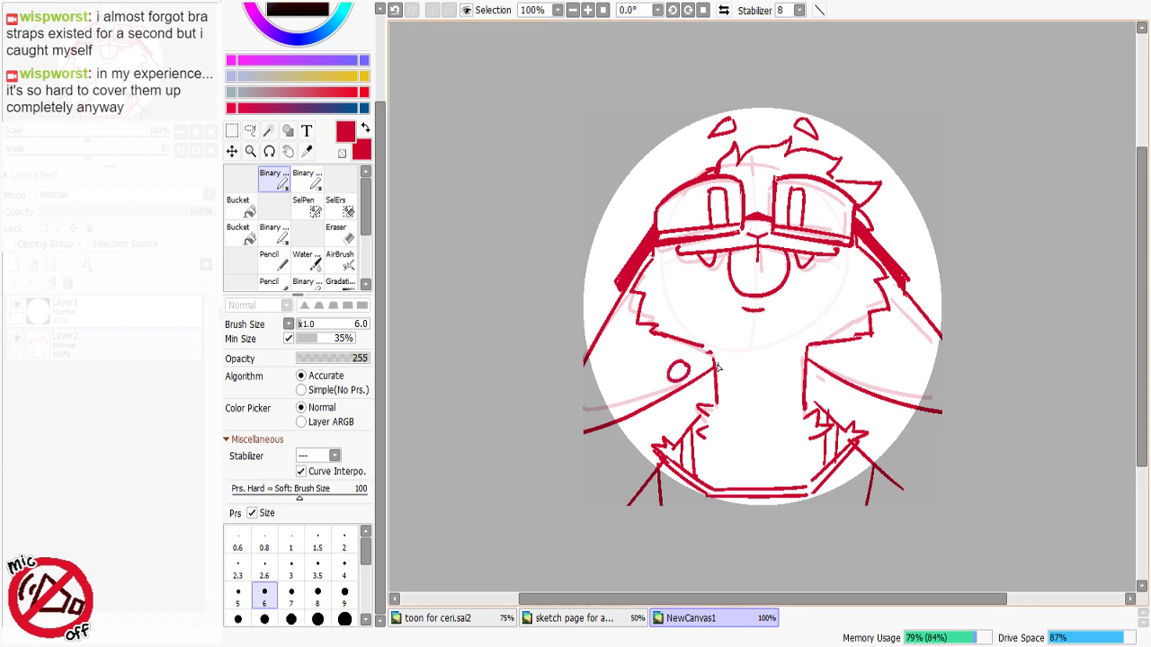
mouse_move(846, 356)
mouse_down()
mouse_move(841, 372)
mouse_move(851, 360)
mouse_move(836, 359)
mouse_move(851, 370)
mouse_move(846, 357)
mouse_move(832, 360)
mouse_move(847, 361)
mouse_up()
key(ctrl+z)
key(ctrl+z)
key(ctrl+z)
key(ctrl+z)
key(ctrl+z)
key(ctrl+z)
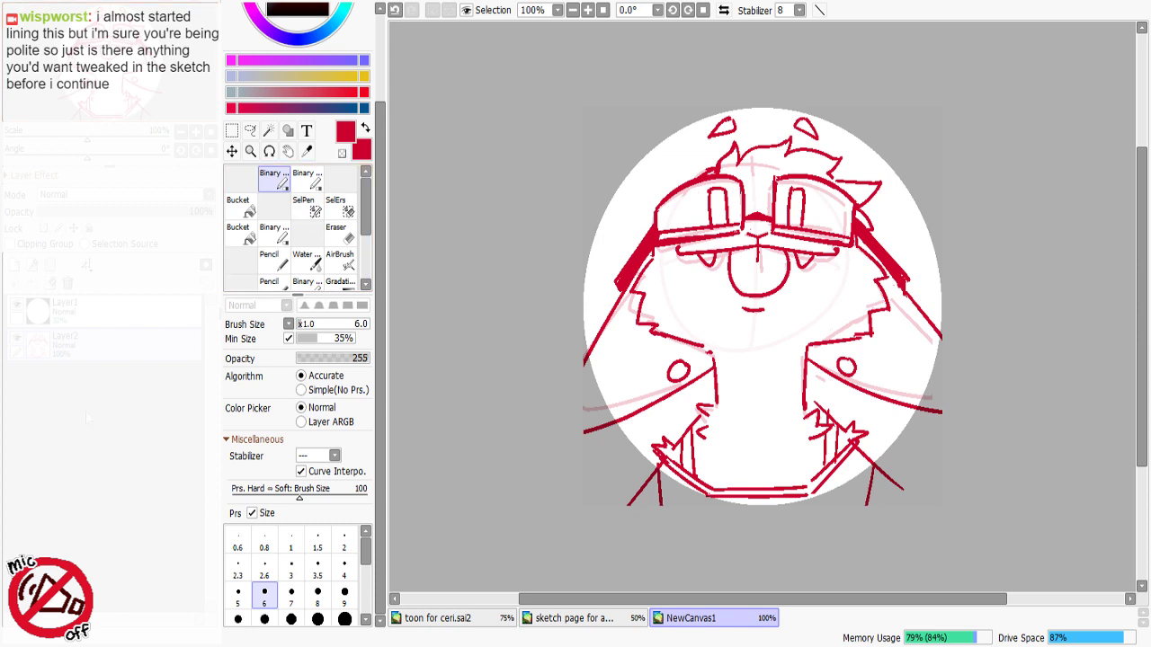
Step: Save the sketch as icon for kc.sai2 and view icon for adrian.sai2 before returning to the sketch
key(Return)
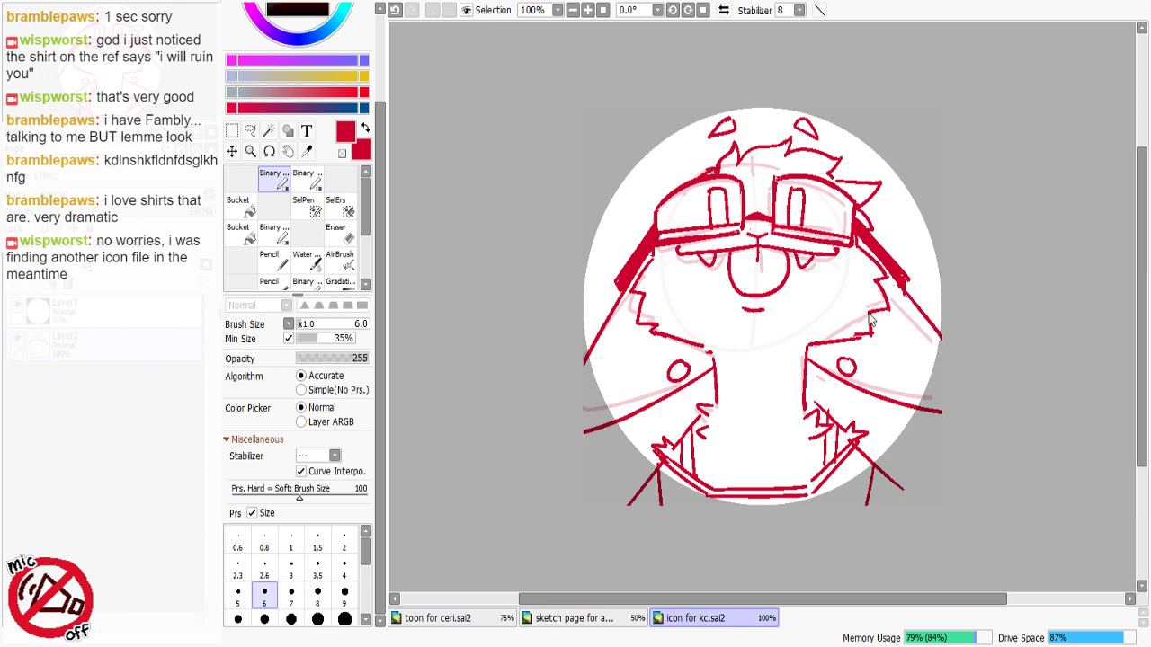
double_click(898, 44)
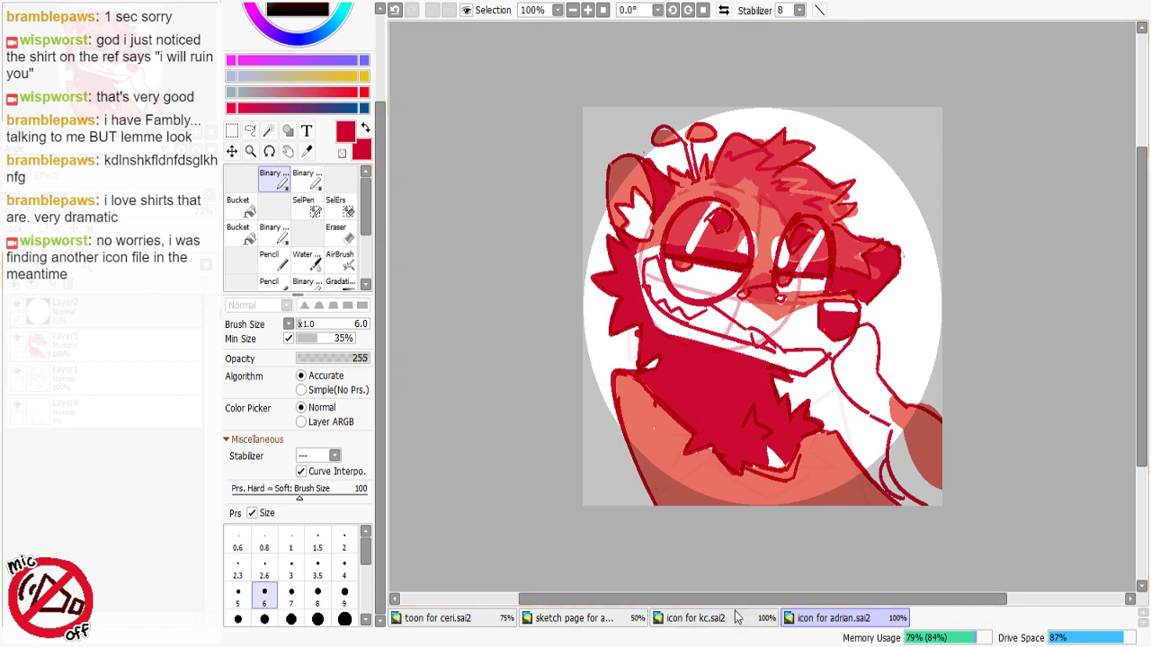
click(695, 618)
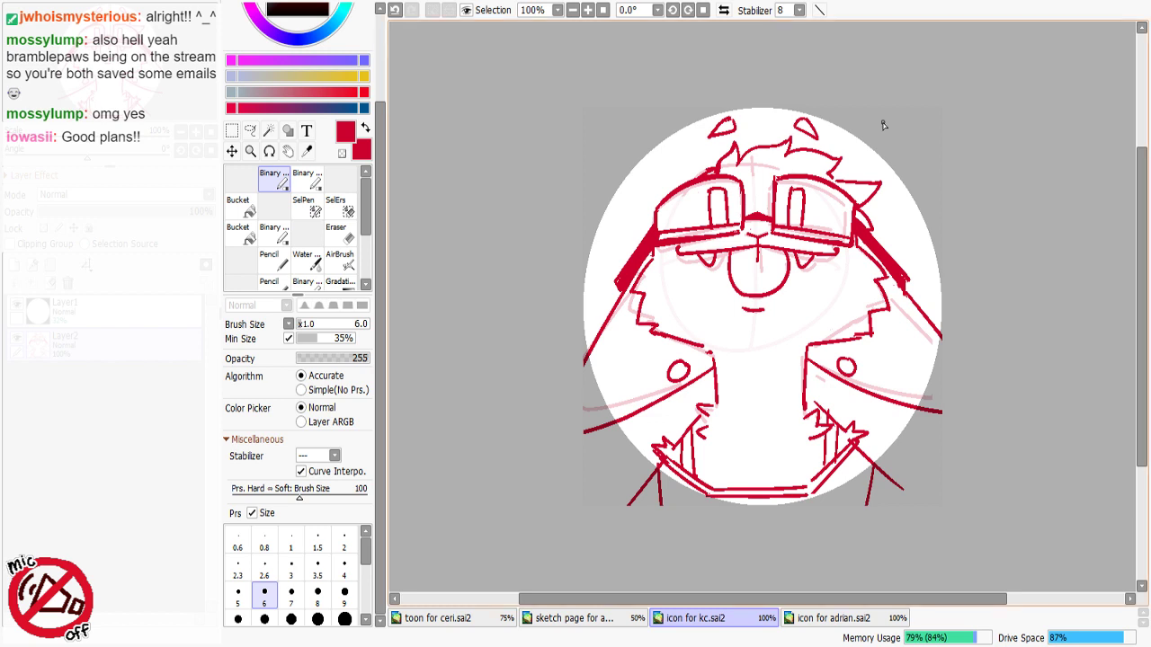
Step: Fade the sketch layer and set the oval frame layer to 0% opacity, with a new line art layer between them
click(73, 213)
drag(73, 213, 33, 214)
click(99, 312)
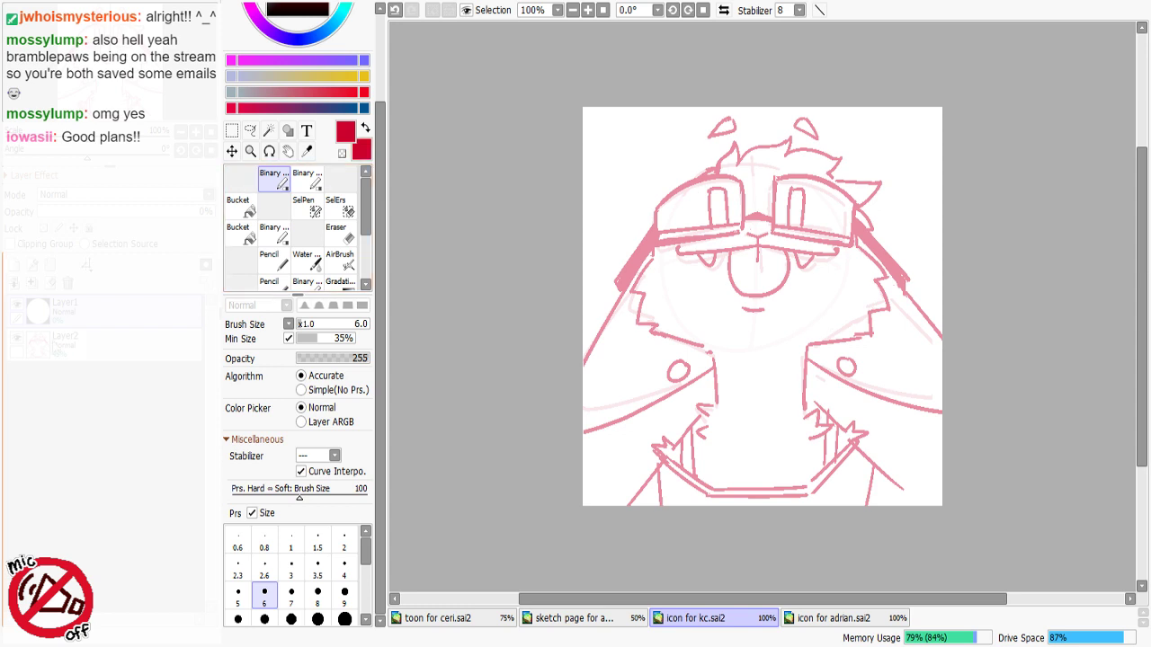
click(16, 265)
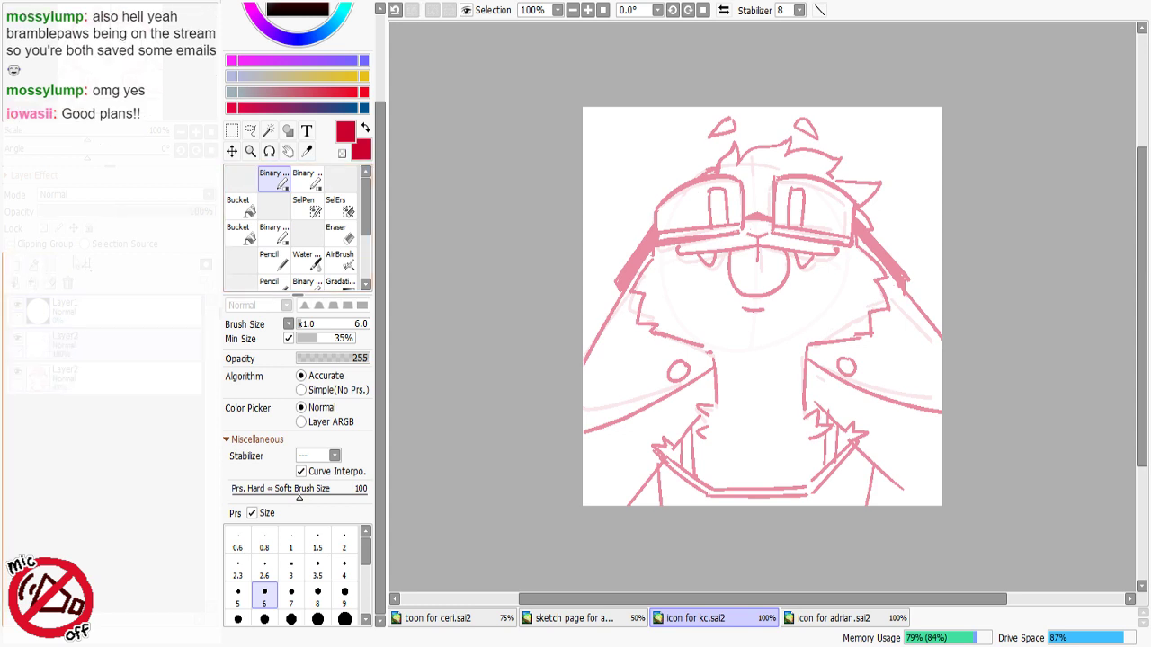
Step: Choose a very dark purple as the line art colour
scroll(379, 208, up, 3)
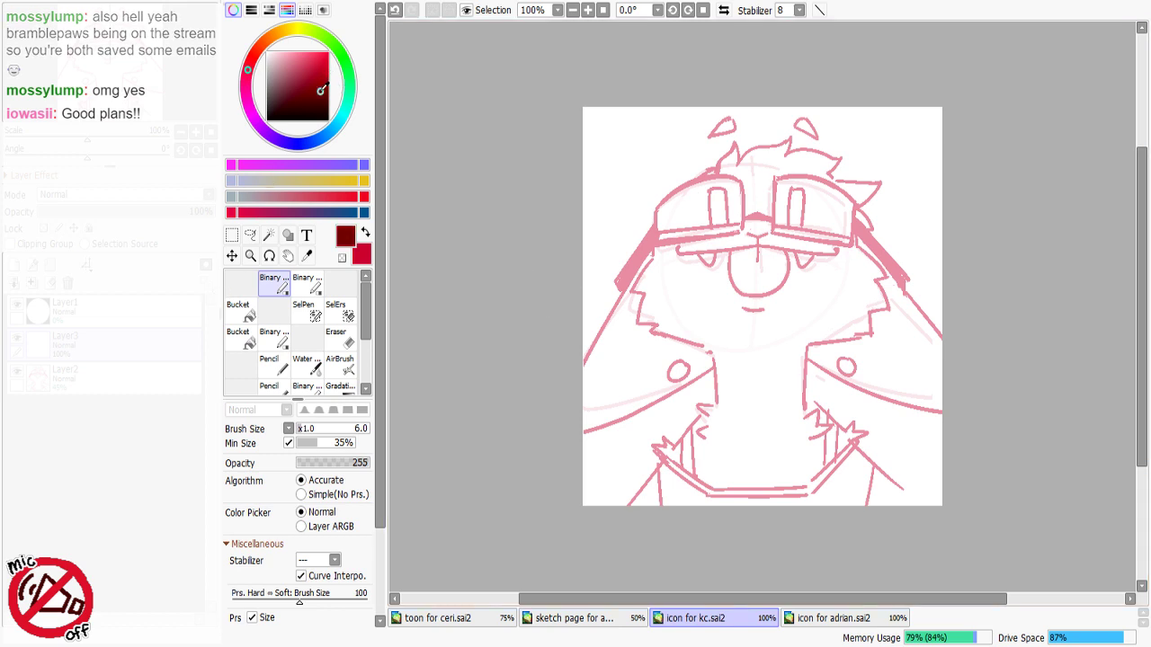
click(322, 98)
click(245, 83)
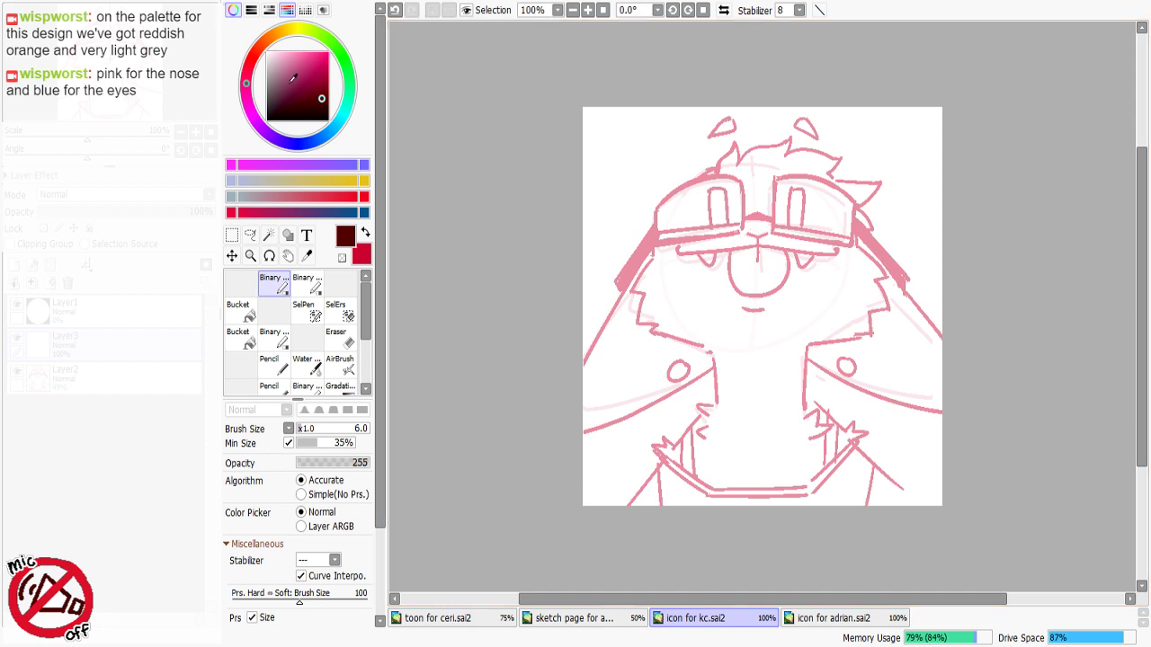
click(319, 106)
click(250, 111)
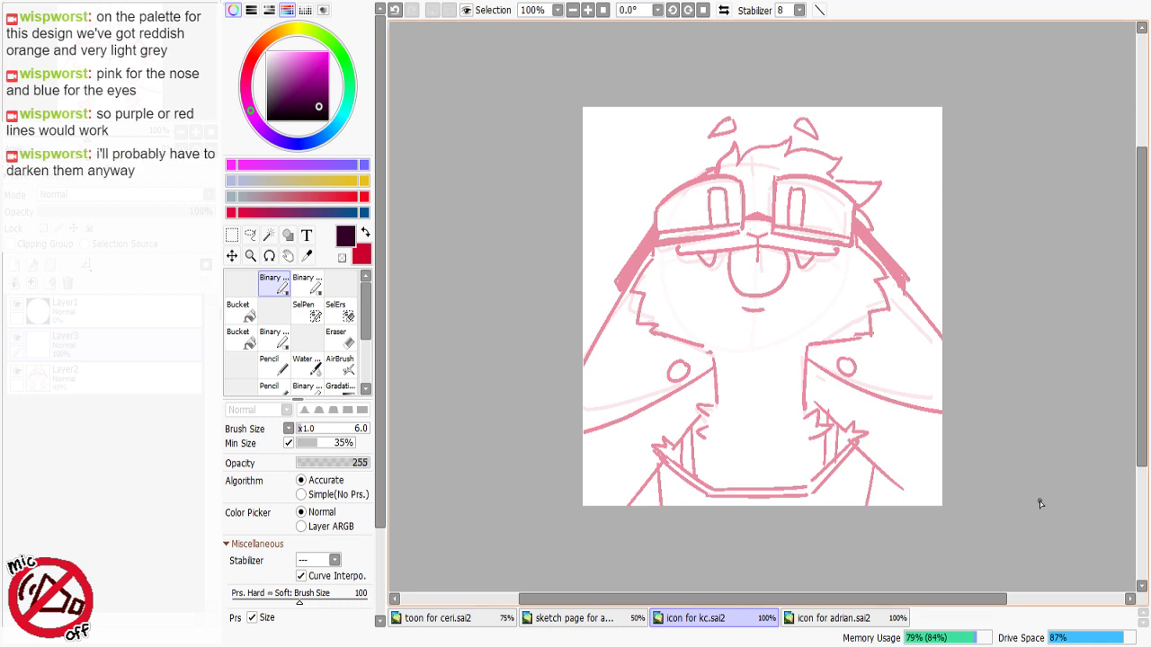
Step: Discard a test stroke on the left lens and set the brush size to 10
drag(657, 206, 657, 239)
key(ctrl+z)
drag(382, 469, 381, 558)
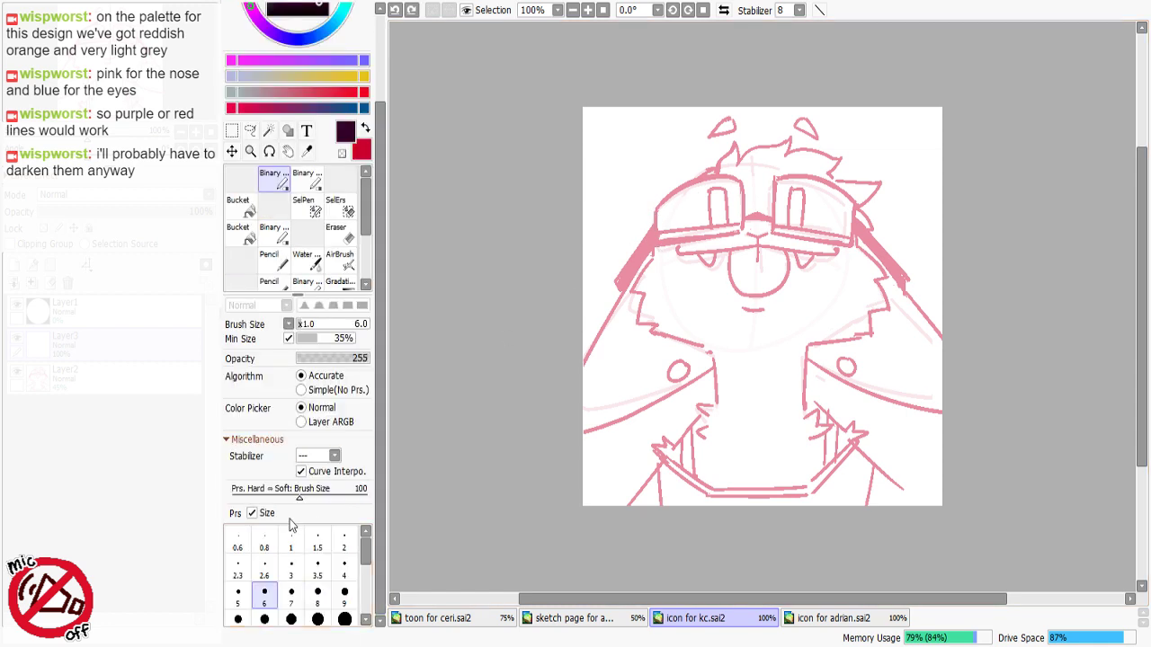
click(292, 599)
click(316, 602)
click(346, 605)
click(237, 616)
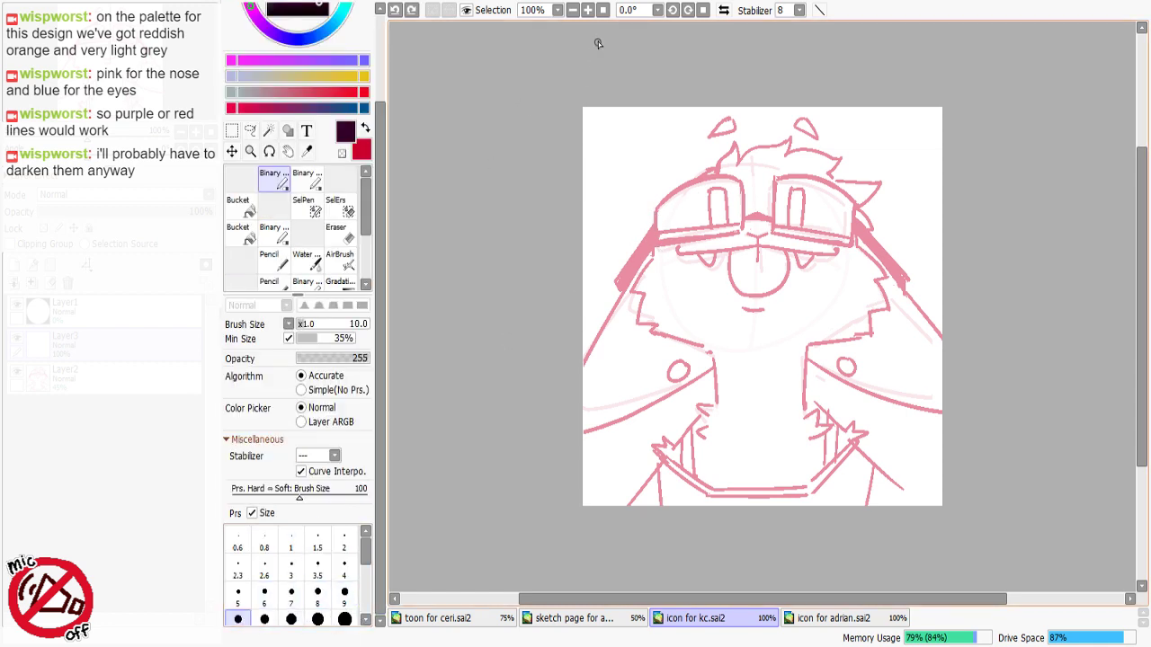
Step: Ink the outer and lower edges of the left lens frame over the faded sketch
click(588, 10)
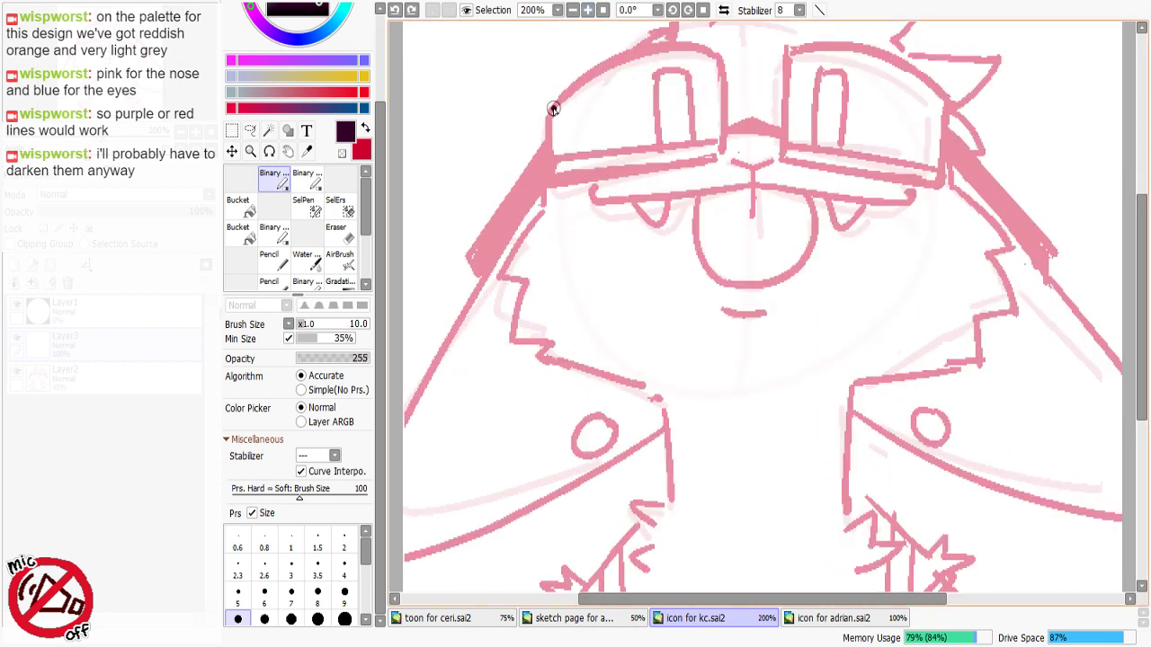
drag(552, 105, 547, 187)
key(ctrl+z)
key(ctrl+z)
drag(547, 112, 546, 189)
key(ctrl+z)
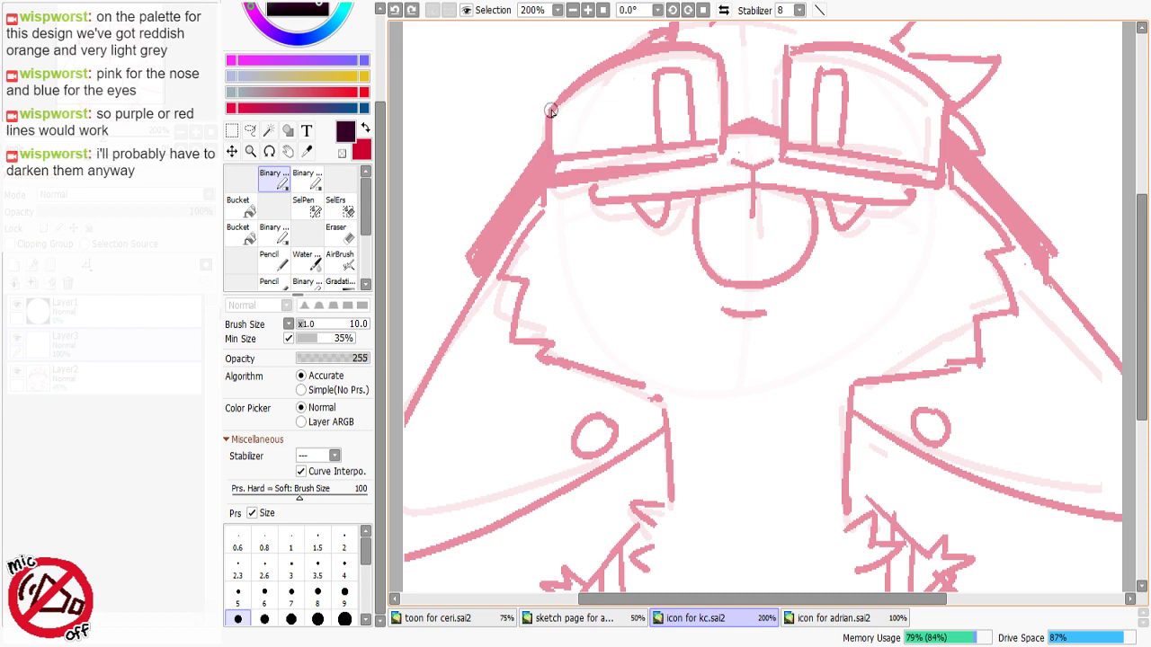
mouse_move(551, 103)
mouse_down()
mouse_move(546, 177)
mouse_move(691, 158)
mouse_up()
key(ctrl+z)
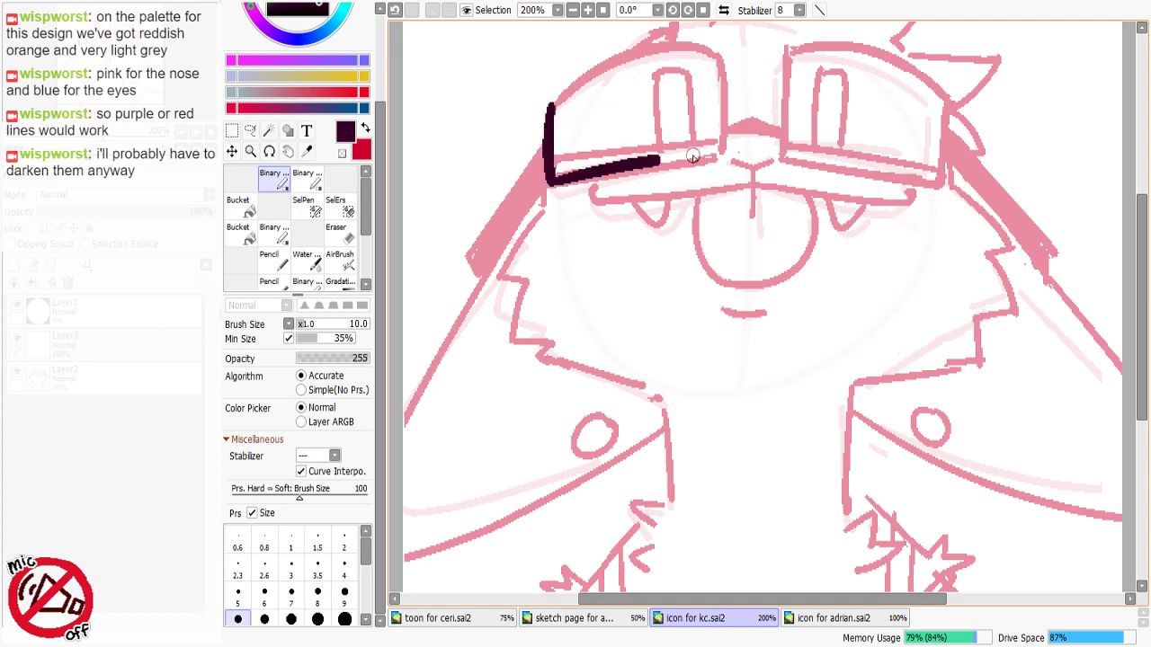
key(ctrl+z)
drag(550, 183, 717, 155)
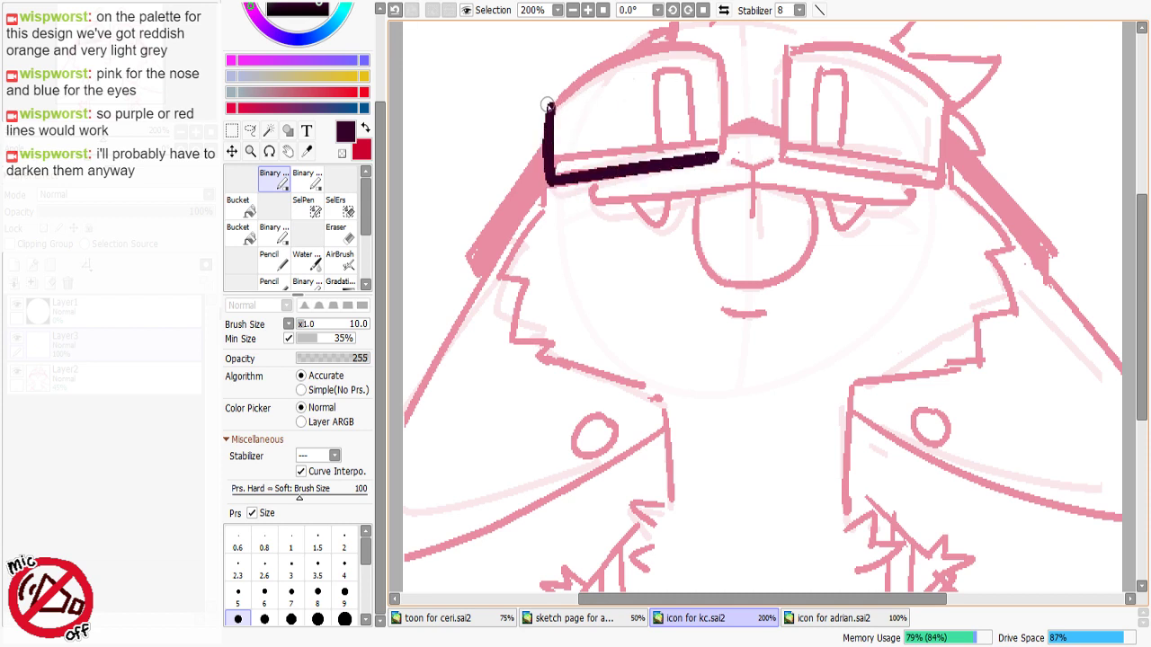
Step: Ink the curved top and inner edge of the left lens to close its frame
drag(550, 108, 707, 34)
key(ctrl+z)
mouse_move(548, 104)
mouse_down()
mouse_move(713, 46)
mouse_move(720, 155)
mouse_up()
drag(723, 52, 720, 158)
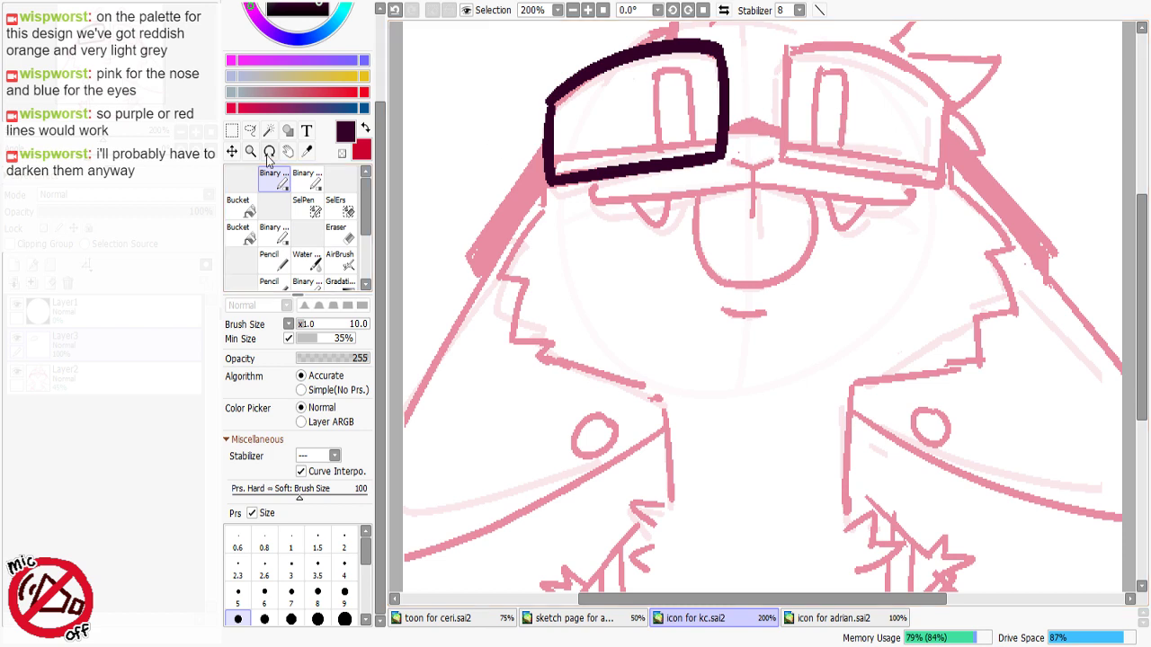
Step: Ink the straight inner edge of the right lens frame over the sketch
drag(782, 48, 783, 151)
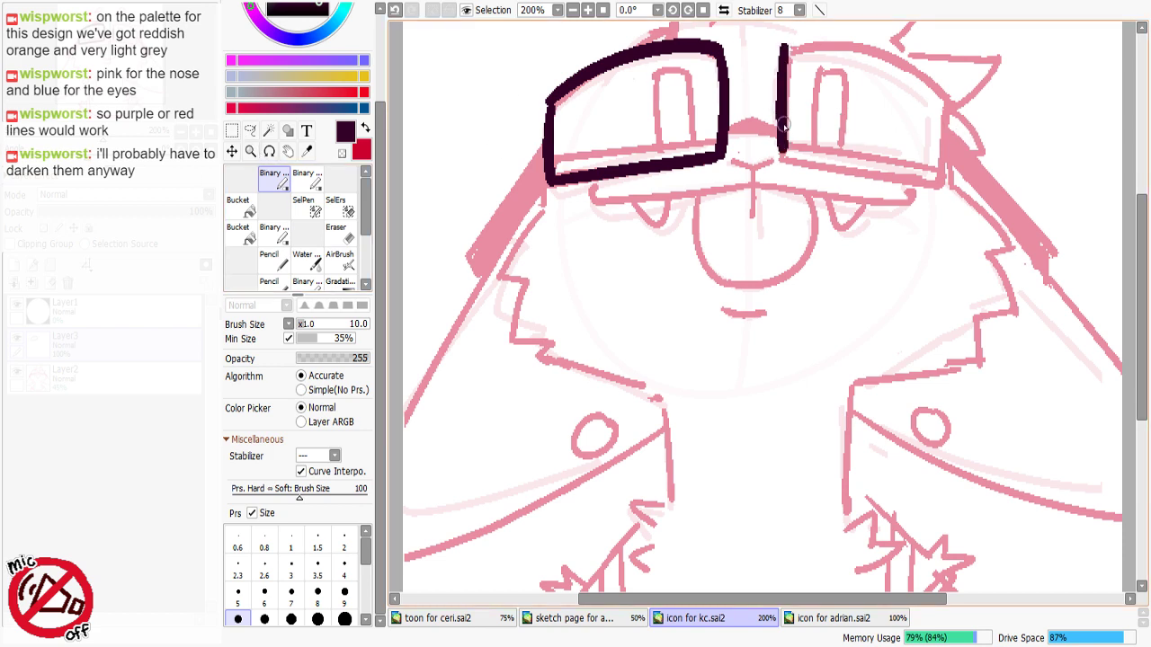
key(ctrl+z)
drag(783, 49, 781, 154)
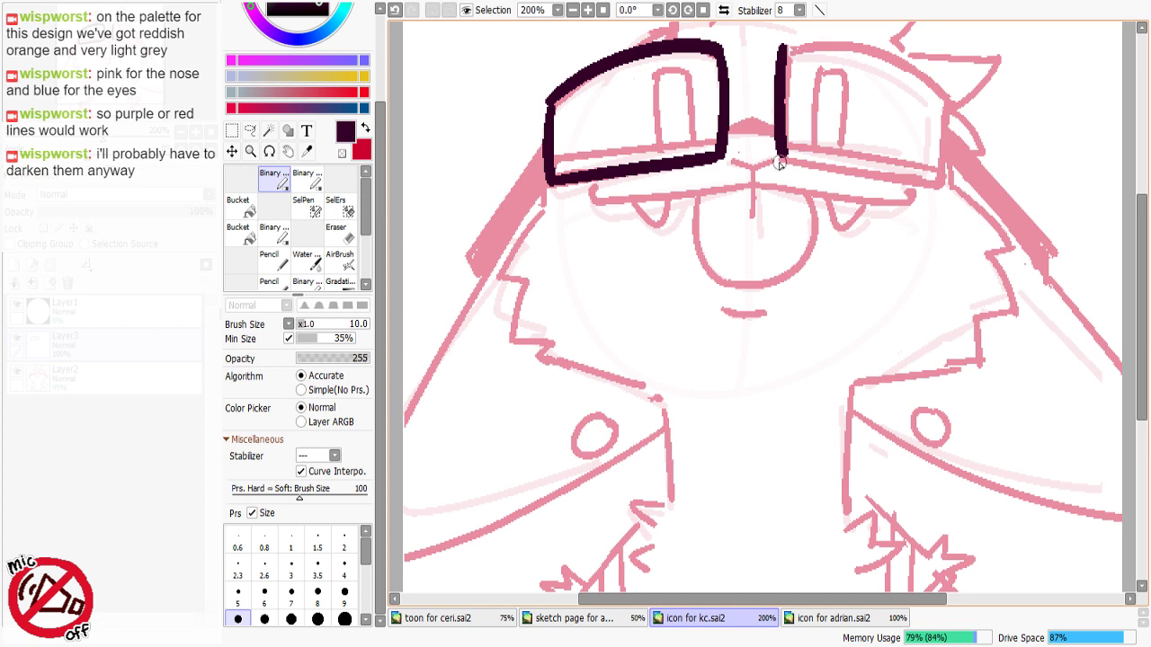
mouse_move(787, 42)
mouse_down()
mouse_move(954, 112)
mouse_move(941, 184)
mouse_up()
key(c)
key(c)
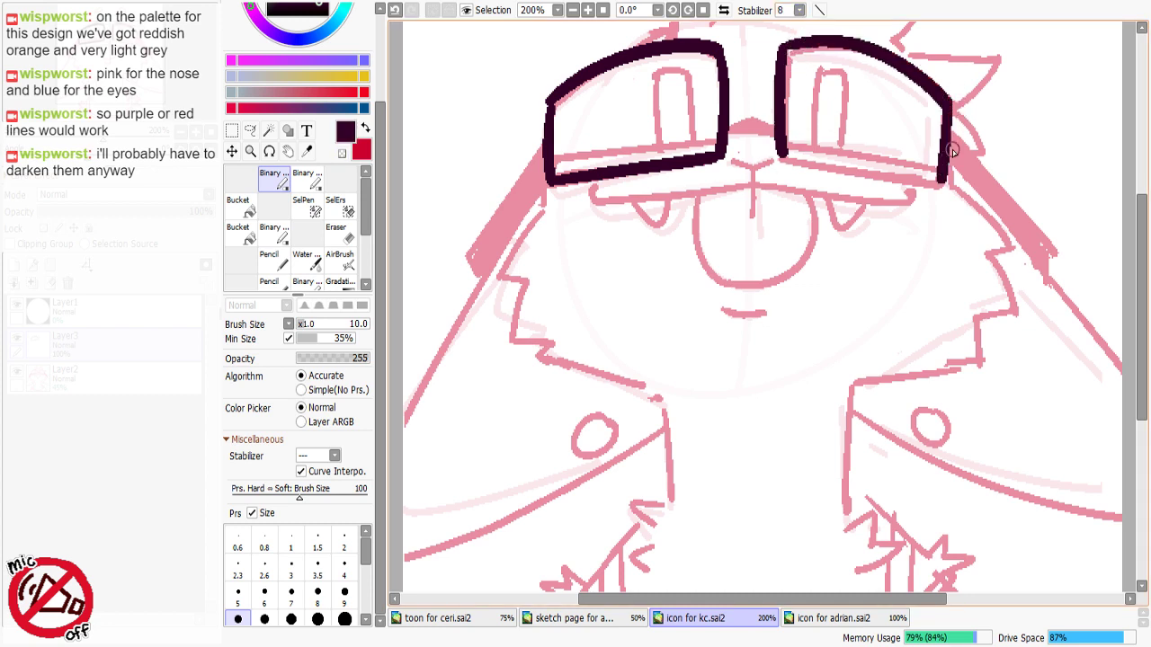
drag(786, 155, 939, 185)
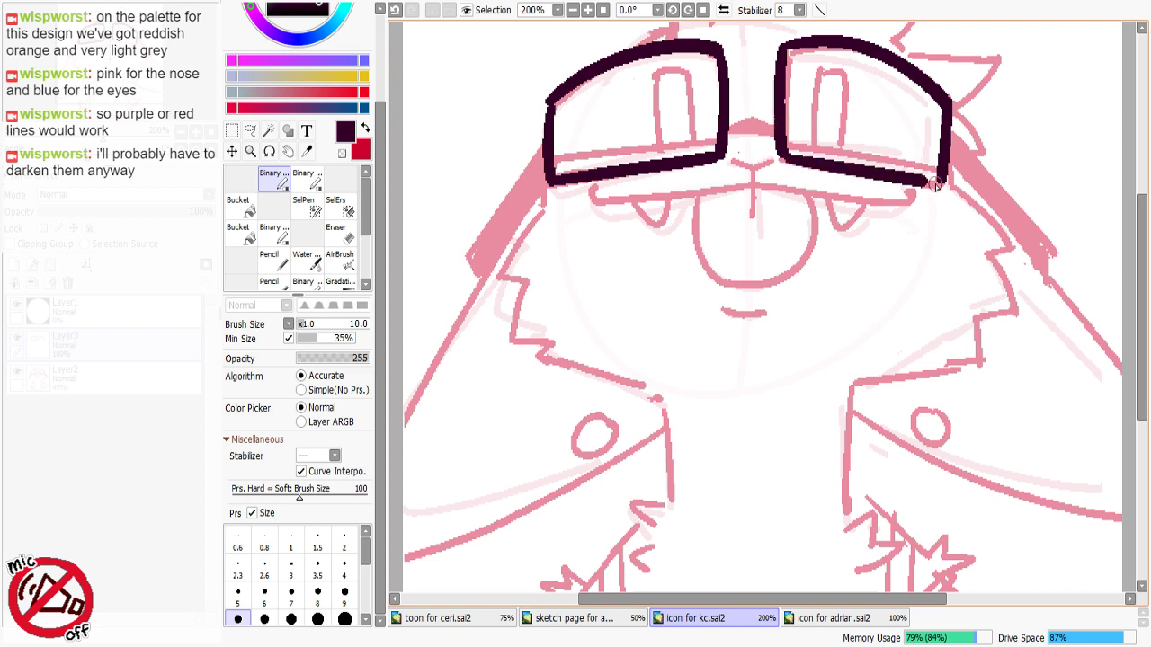
key(ctrl+z)
key(ctrl+z)
key(ctrl+z)
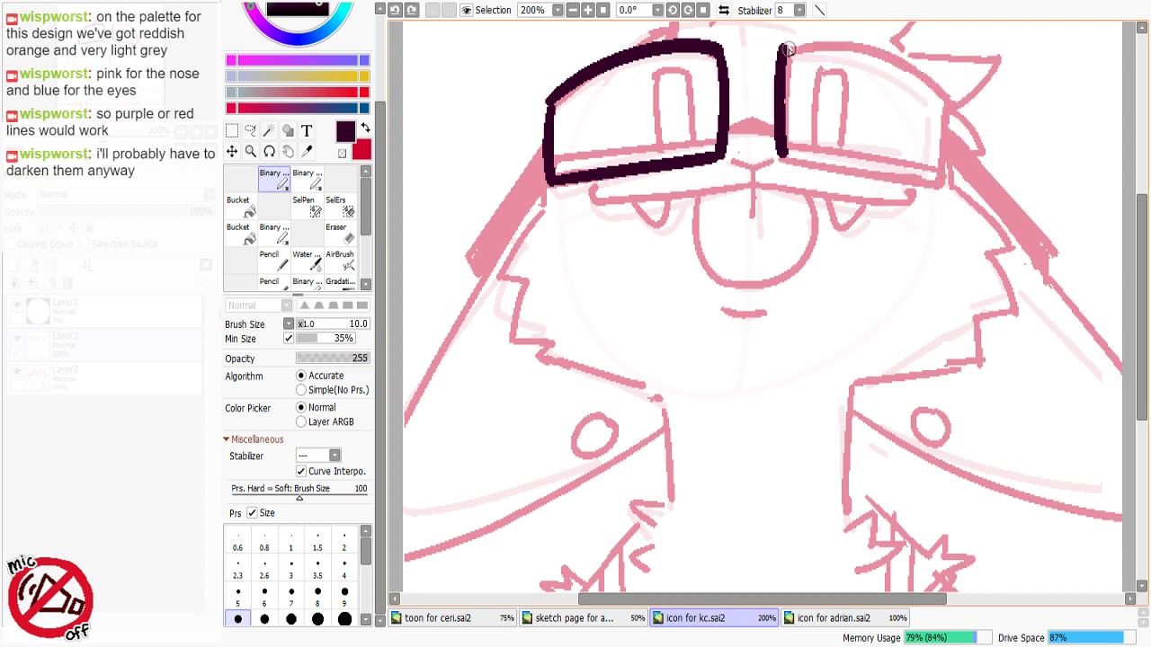
mouse_move(783, 47)
mouse_down()
mouse_move(886, 68)
mouse_move(952, 112)
mouse_up()
key(ctrl+z)
drag(786, 50, 951, 106)
key(ctrl+z)
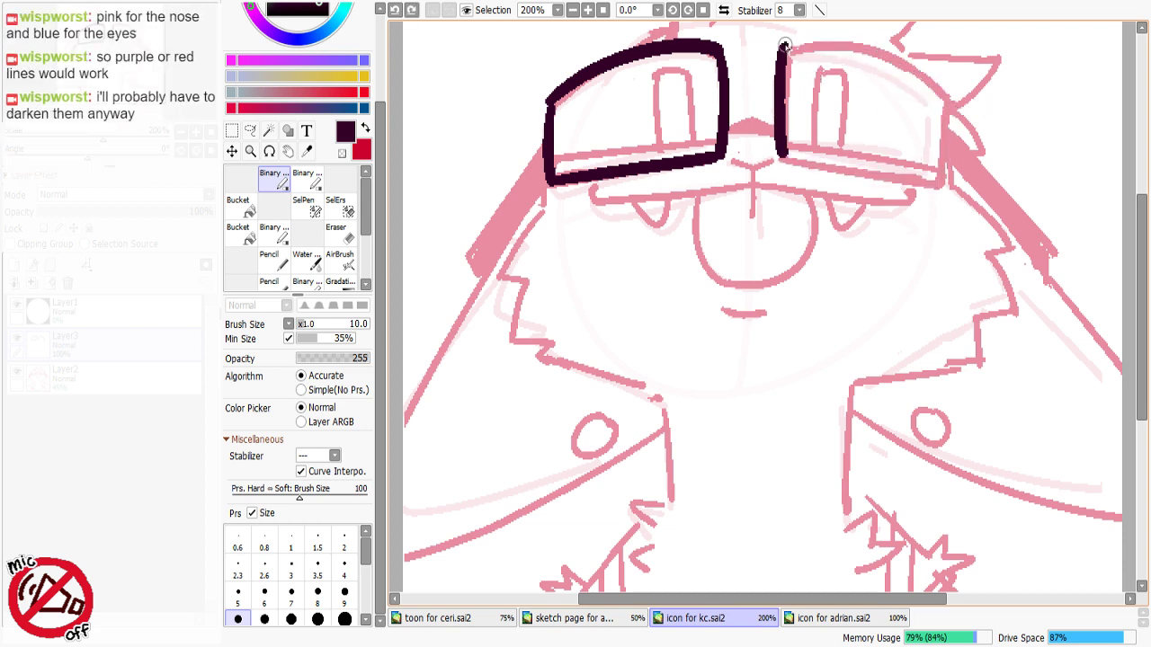
Step: Ink the curved top, the outer side and the lower edge of the right lens to close its frame
mouse_move(784, 47)
mouse_down()
mouse_move(964, 103)
mouse_move(941, 180)
mouse_up()
key(c)
key(c)
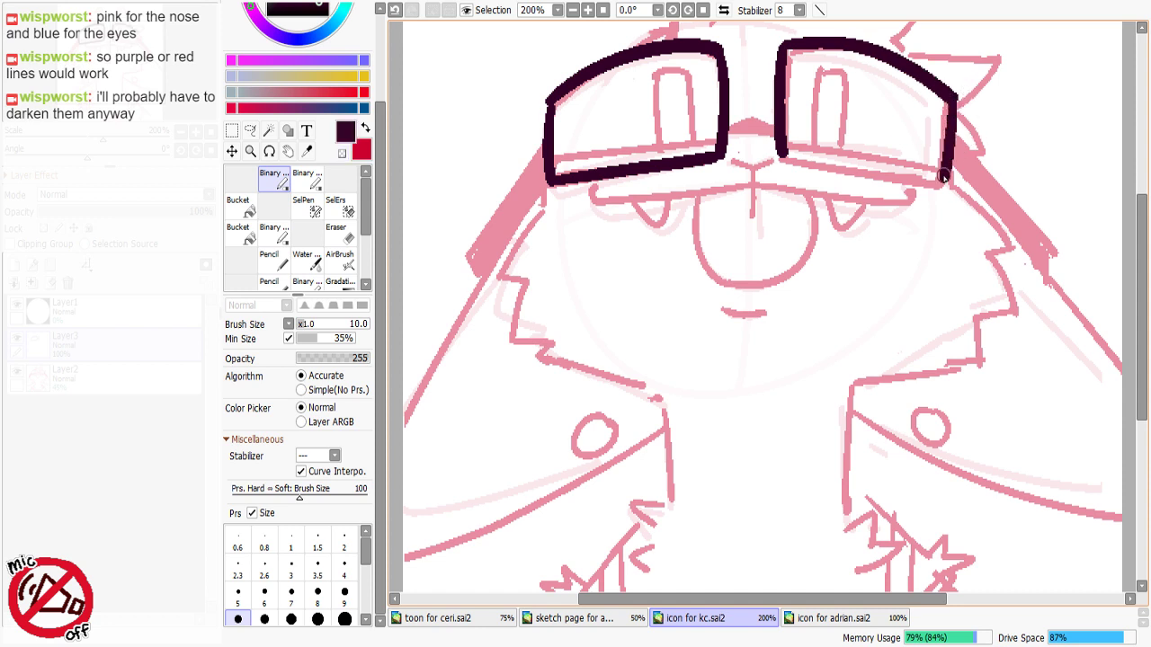
key(ctrl+z)
drag(953, 101, 948, 185)
key(ctrl+z)
drag(786, 156, 950, 184)
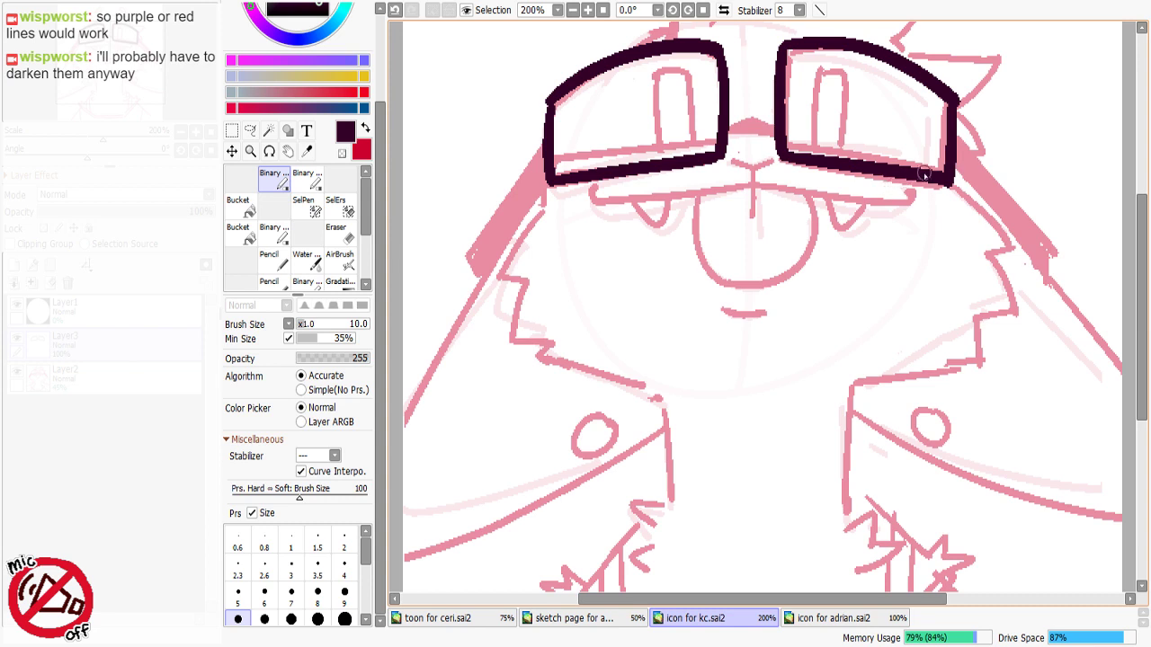
key(c)
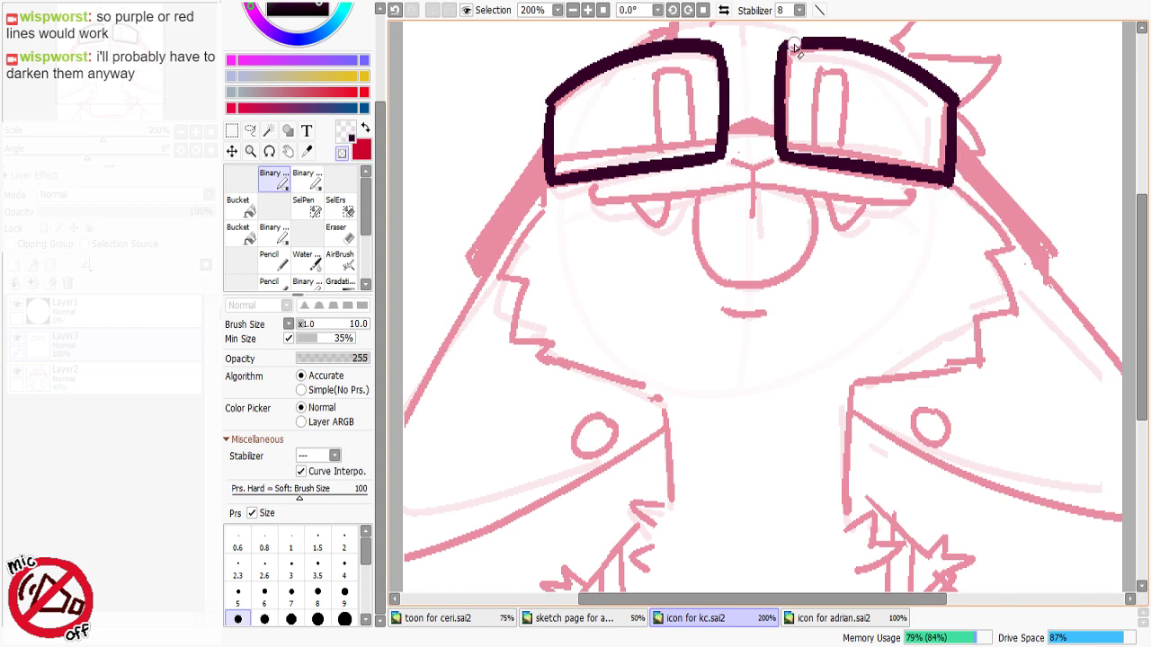
mouse_move(790, 45)
mouse_down()
mouse_move(854, 49)
mouse_move(912, 76)
mouse_move(855, 49)
mouse_move(944, 94)
mouse_move(856, 46)
mouse_move(922, 91)
mouse_up()
key(c)
key(ctrl+z)
key(ctrl+z)
key(c)
key(c)
mouse_move(797, 47)
mouse_down()
mouse_move(784, 42)
mouse_move(951, 95)
mouse_up()
key(ctrl+z)
drag(781, 44, 949, 92)
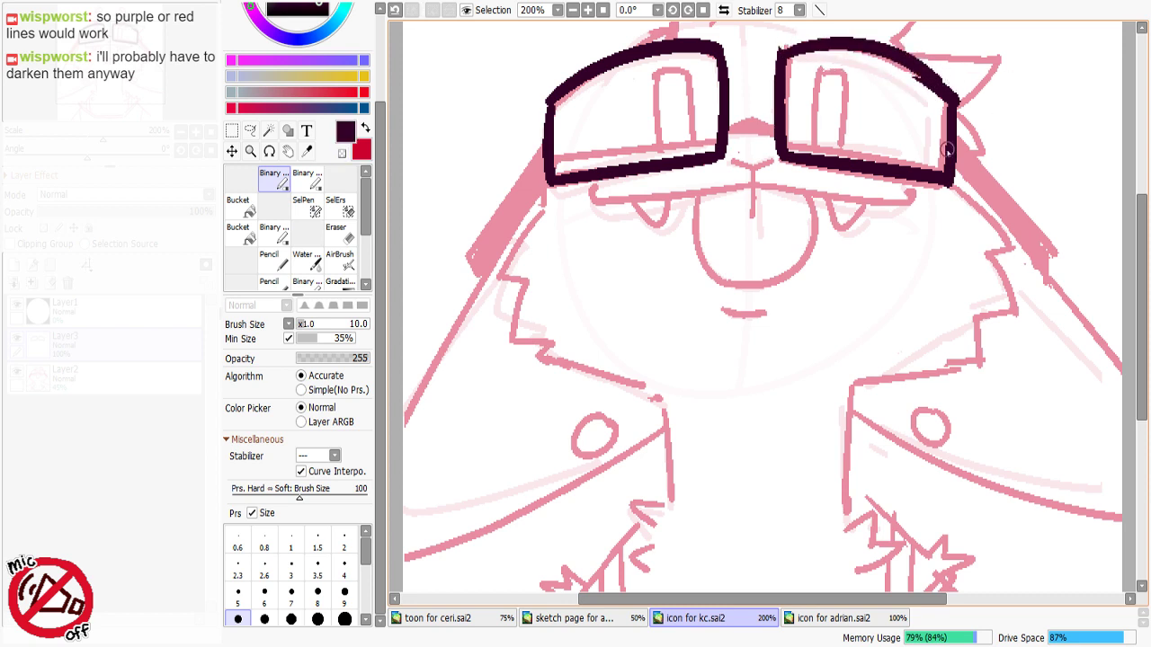
key(ctrl+z)
drag(784, 47, 982, 105)
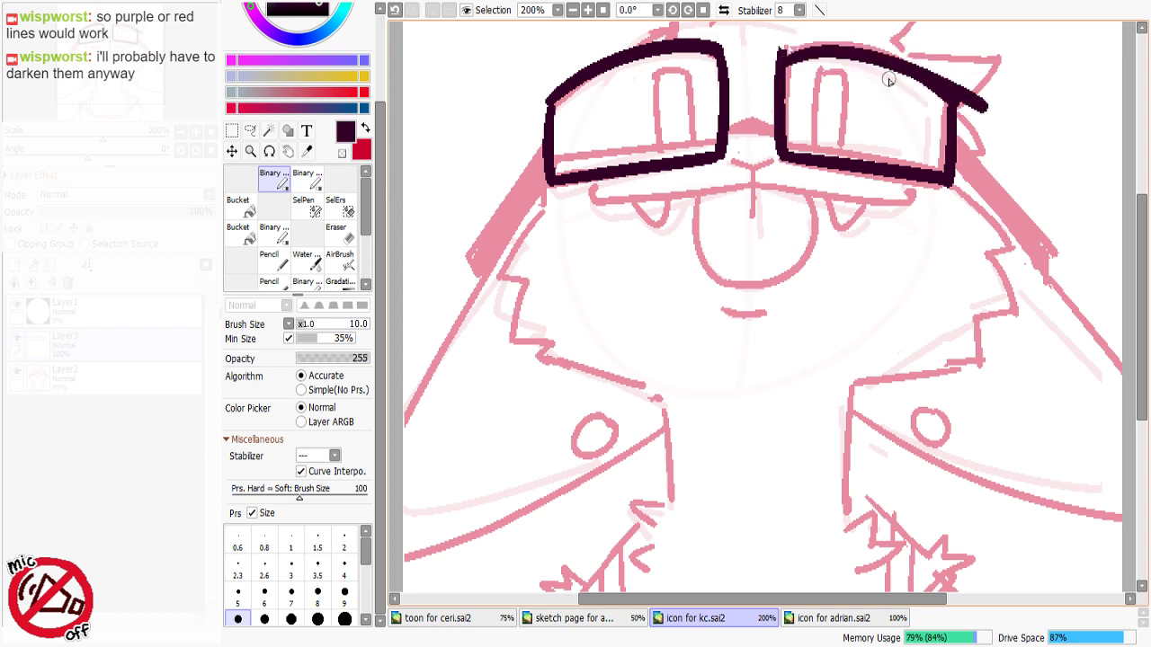
key(ctrl+z)
drag(782, 47, 960, 96)
key(ctrl+z)
key(ctrl+y)
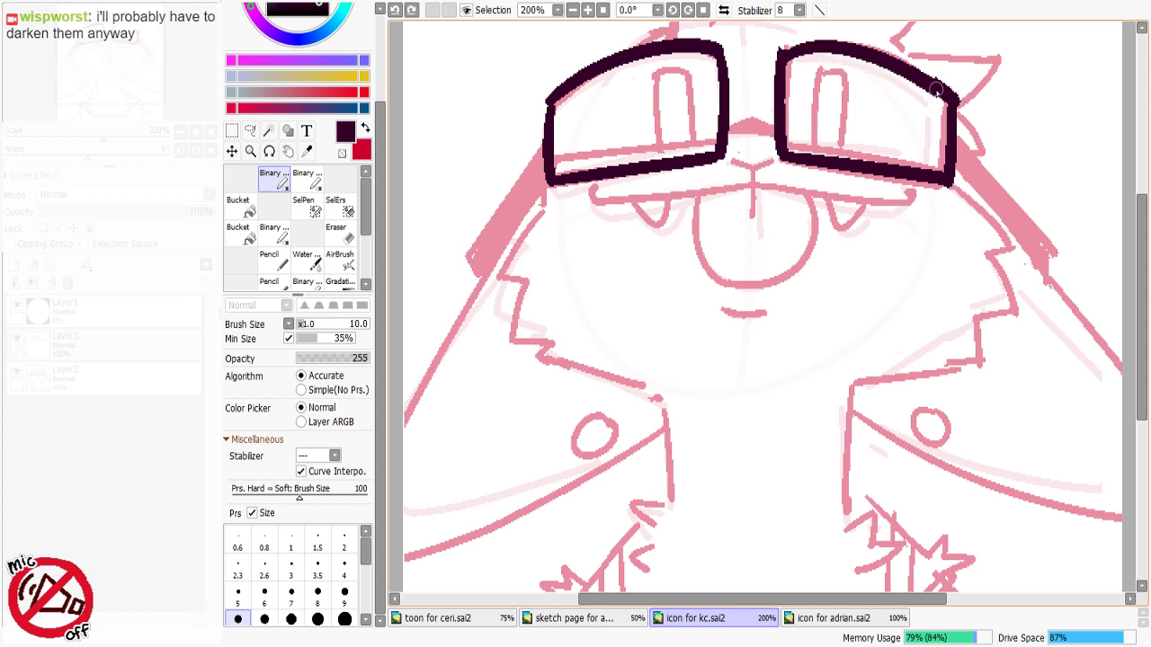
key(ctrl+z)
Step: Redraw the curved top edge of the right lens frame so it meets the outer corner
mouse_move(784, 49)
mouse_down()
mouse_move(850, 43)
mouse_move(952, 97)
mouse_move(955, 124)
mouse_up()
key(minus)
key(ctrl+z)
key(minus)
key(ctrl+z)
key(ctrl+z)
key(ctrl+z)
key(minus)
key(minus)
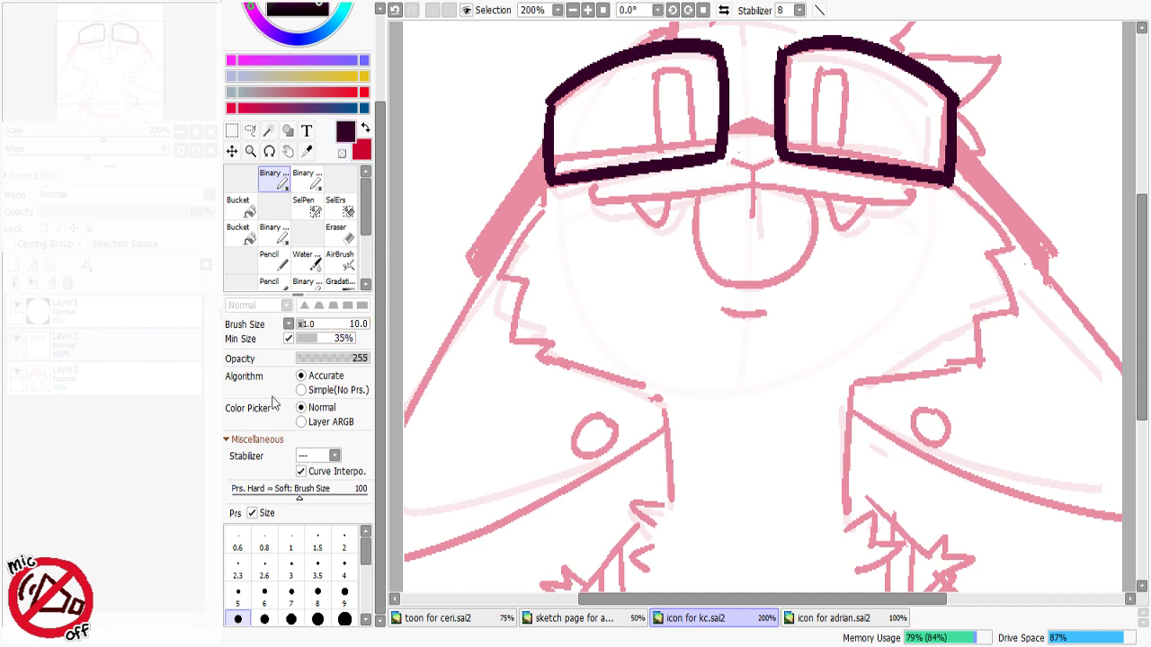
Step: Set the brush size to 6 and ink a thin straight line across the left lens just above its lower edge
click(264, 591)
drag(556, 165, 715, 139)
key(ctrl+z)
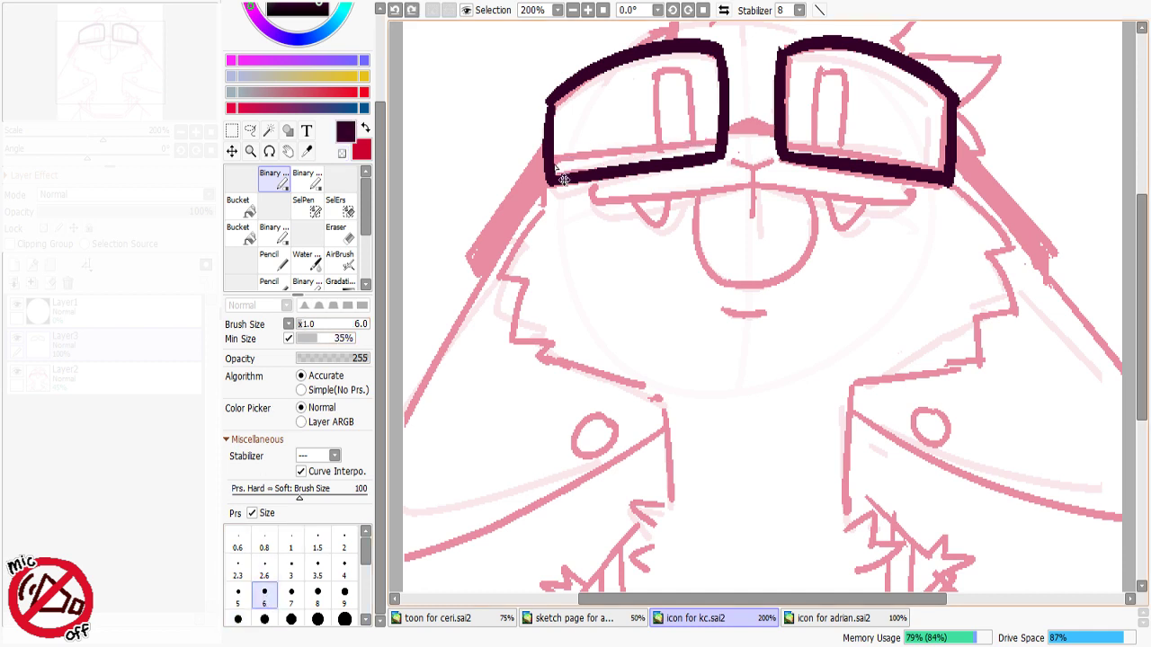
drag(553, 162, 719, 136)
key(ctrl+z)
shift+click(701, 144)
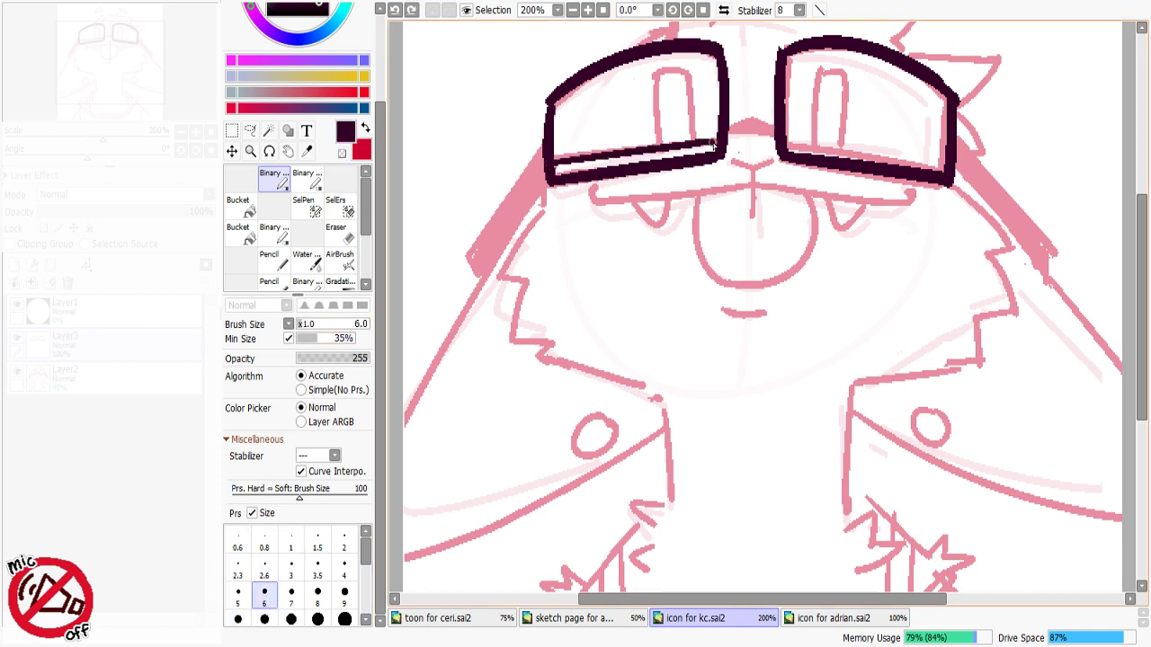
shift+click(713, 143)
click(787, 142)
shift+click(937, 164)
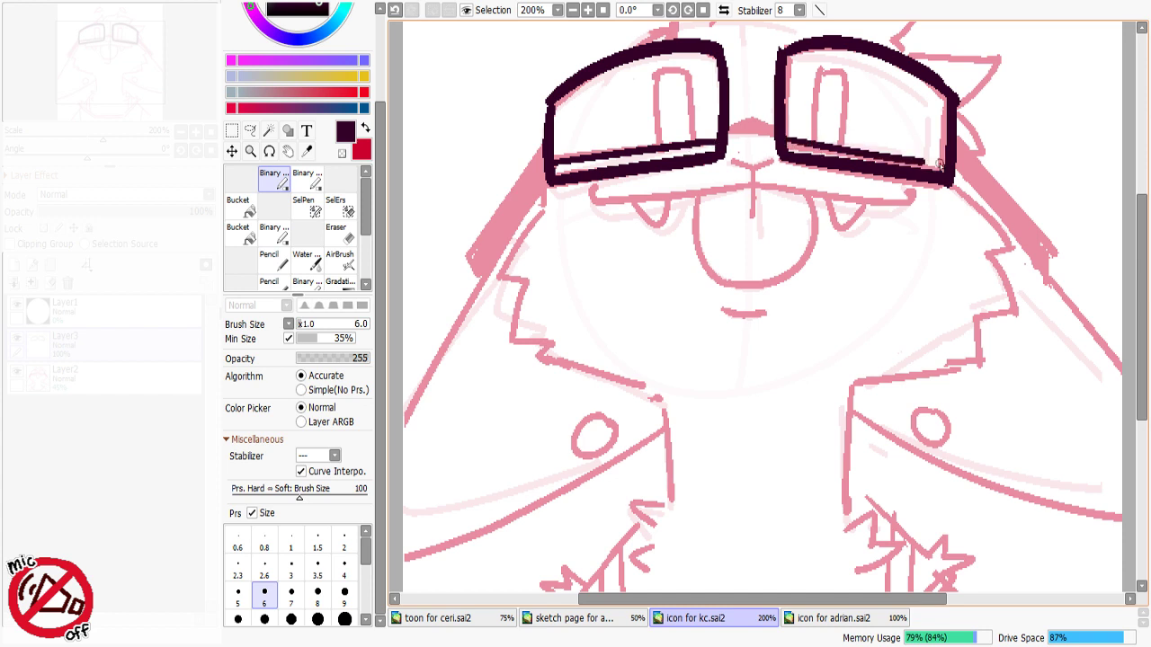
key(ctrl+z)
drag(786, 142, 941, 159)
key(ctrl+z)
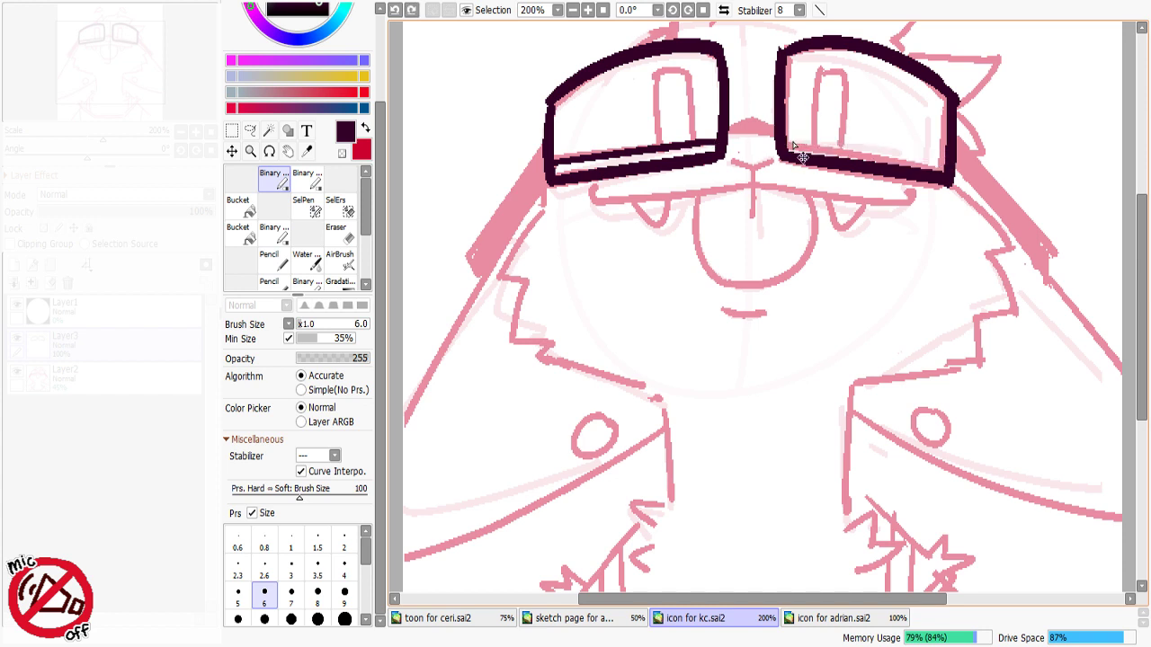
drag(787, 143, 939, 154)
key(ctrl+z)
click(787, 141)
shift+click(942, 162)
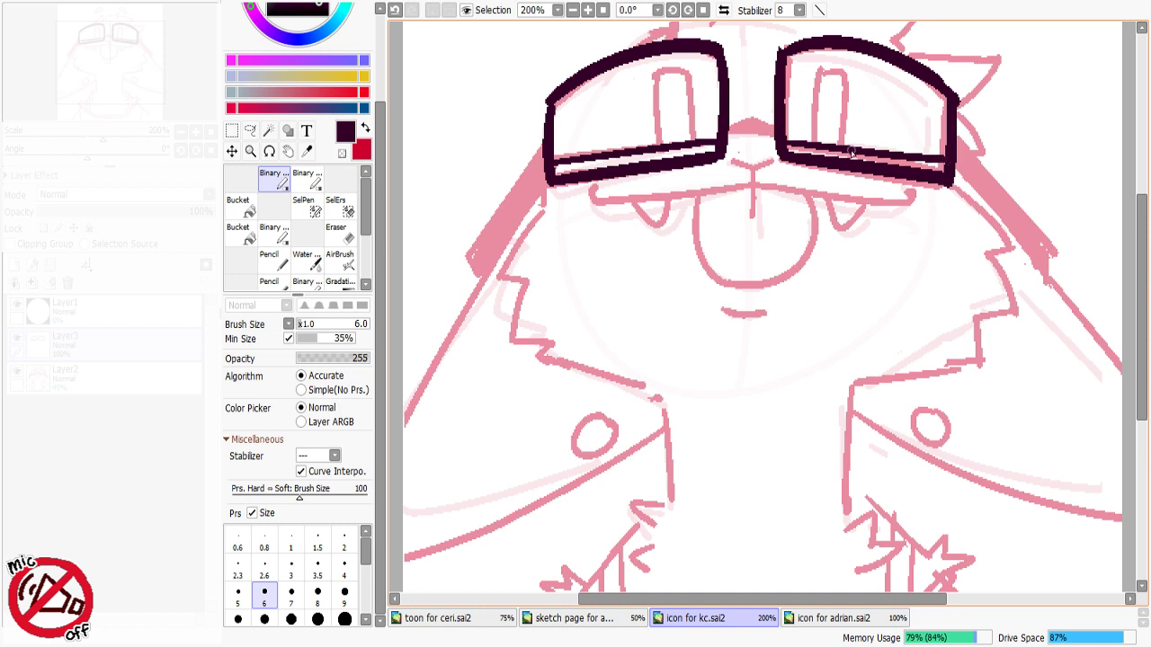
key(ctrl+z)
click(788, 142)
drag(863, 155, 947, 167)
key(ctrl+z)
drag(787, 144, 940, 165)
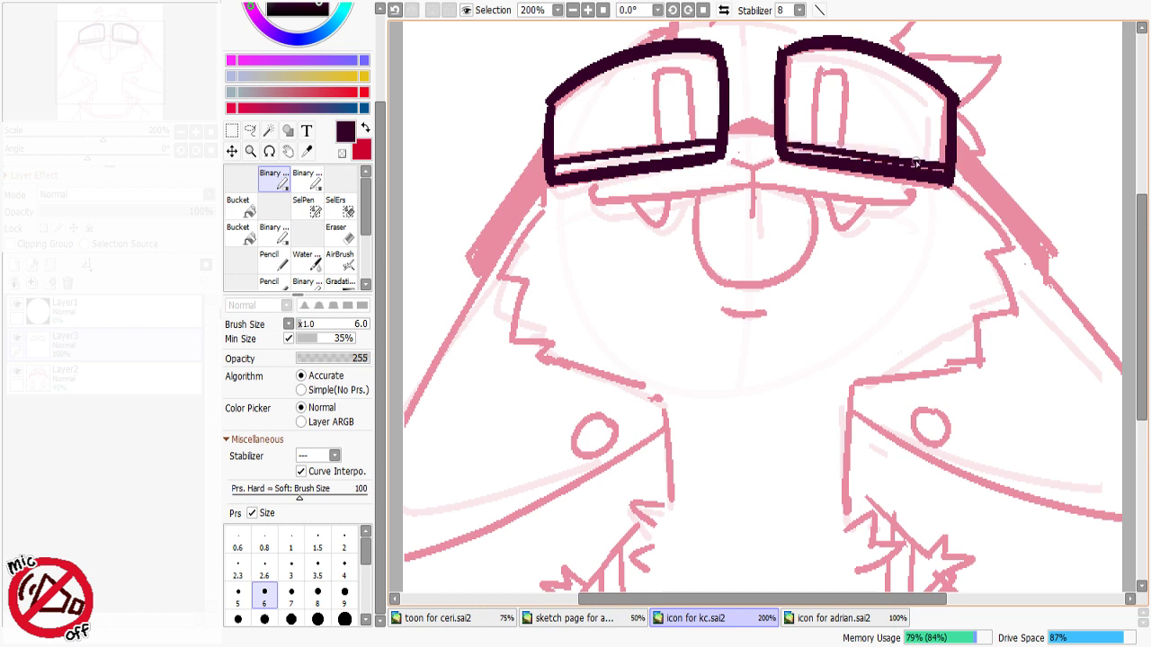
key(ctrl+z)
drag(811, 145, 937, 163)
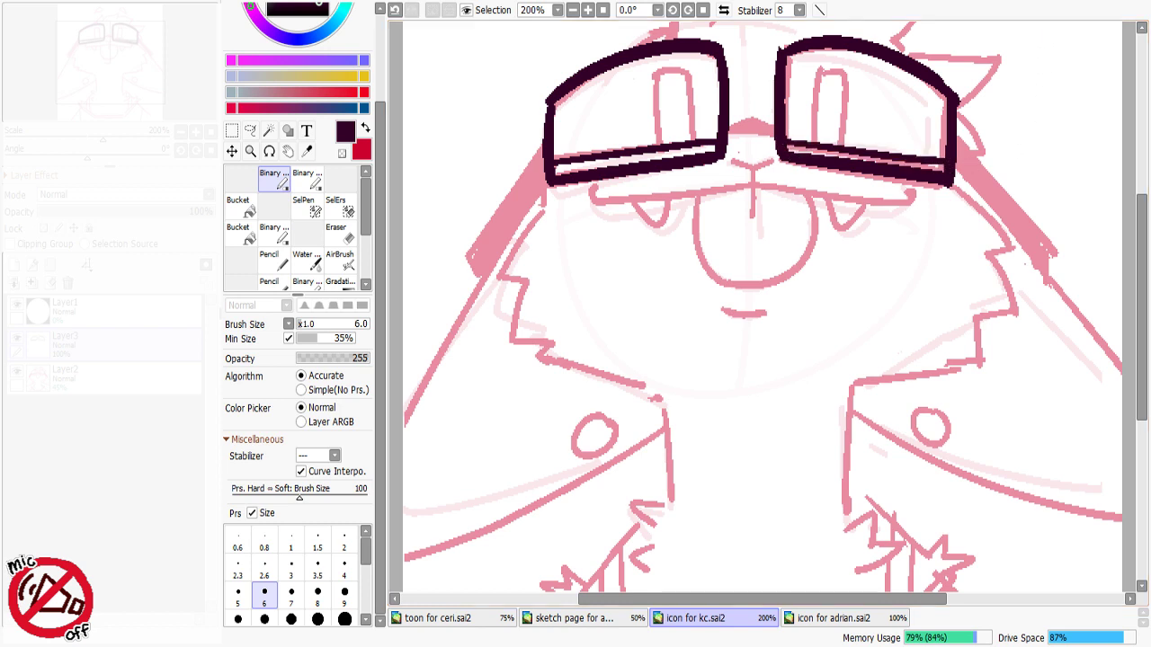
key(ctrl+z)
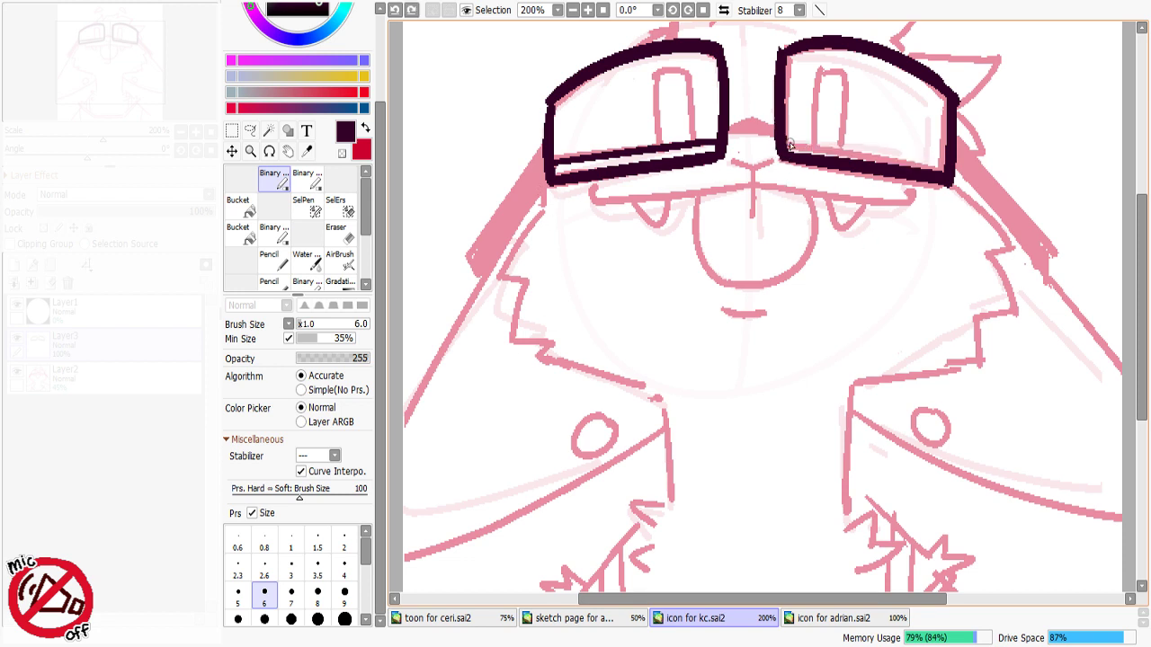
Step: Ink a matching thin straight line across the right lens just above its lower edge
drag(785, 143, 944, 164)
key(ctrl+z)
drag(784, 142, 967, 166)
key(ctrl+z)
drag(786, 144, 944, 165)
key(ctrl+z)
drag(783, 142, 937, 162)
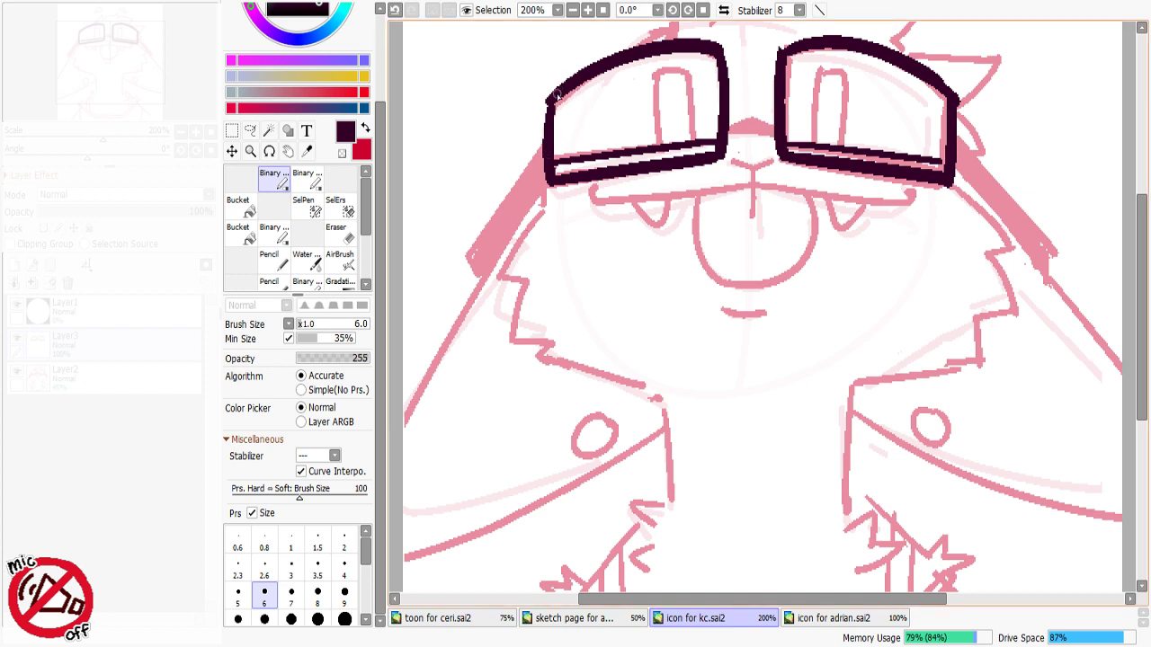
Step: Round the outer corners of the left lens frame, filling them inside and erasing the sharp points outside
key(minus)
mouse_move(551, 118)
mouse_down()
mouse_move(556, 107)
mouse_move(543, 139)
mouse_move(560, 173)
mouse_up()
key(ctrl+z)
key(minus)
key(x)
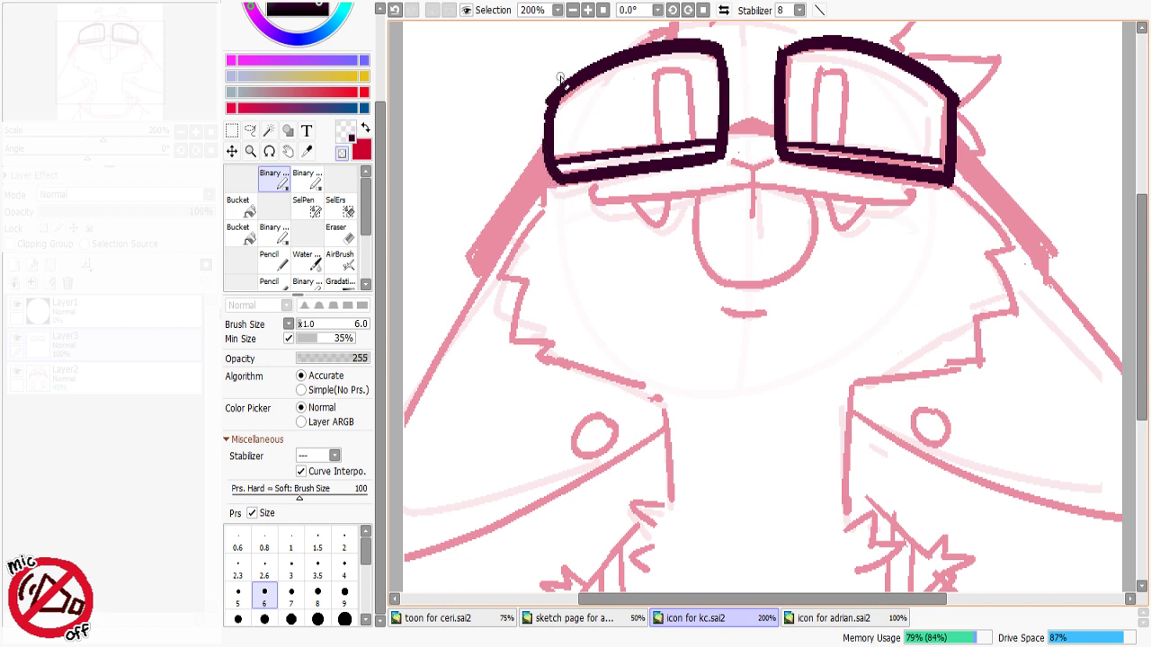
key(x)
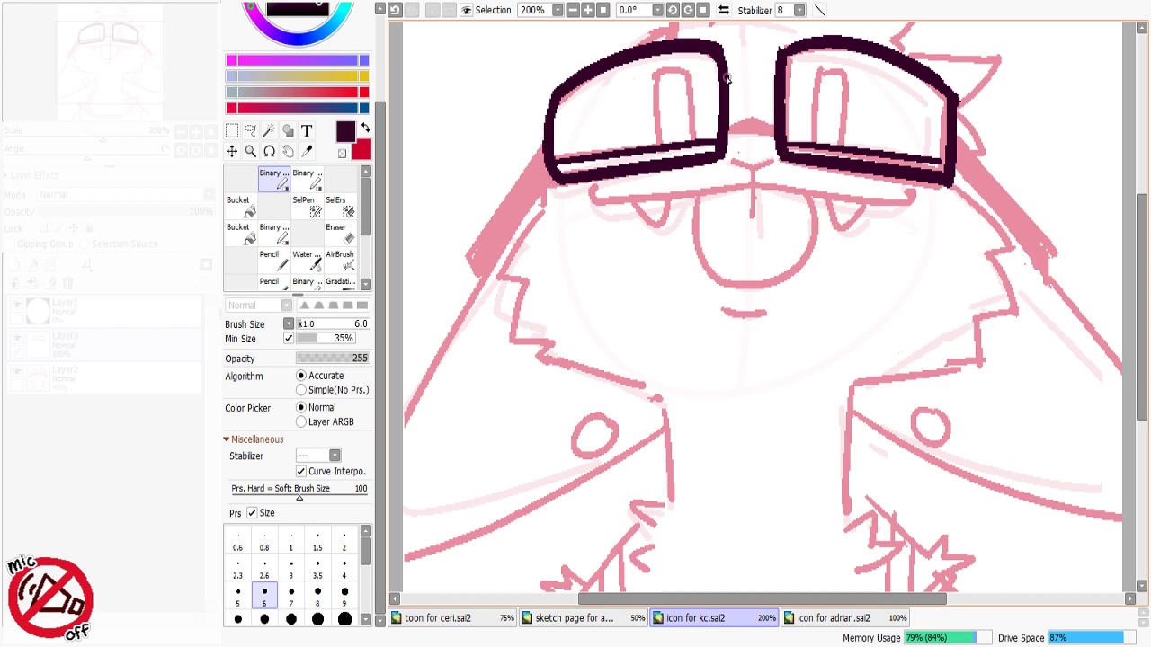
Step: Round the upper and lower inner corners of the left lens frame by inking inside and erasing outside
key(x)
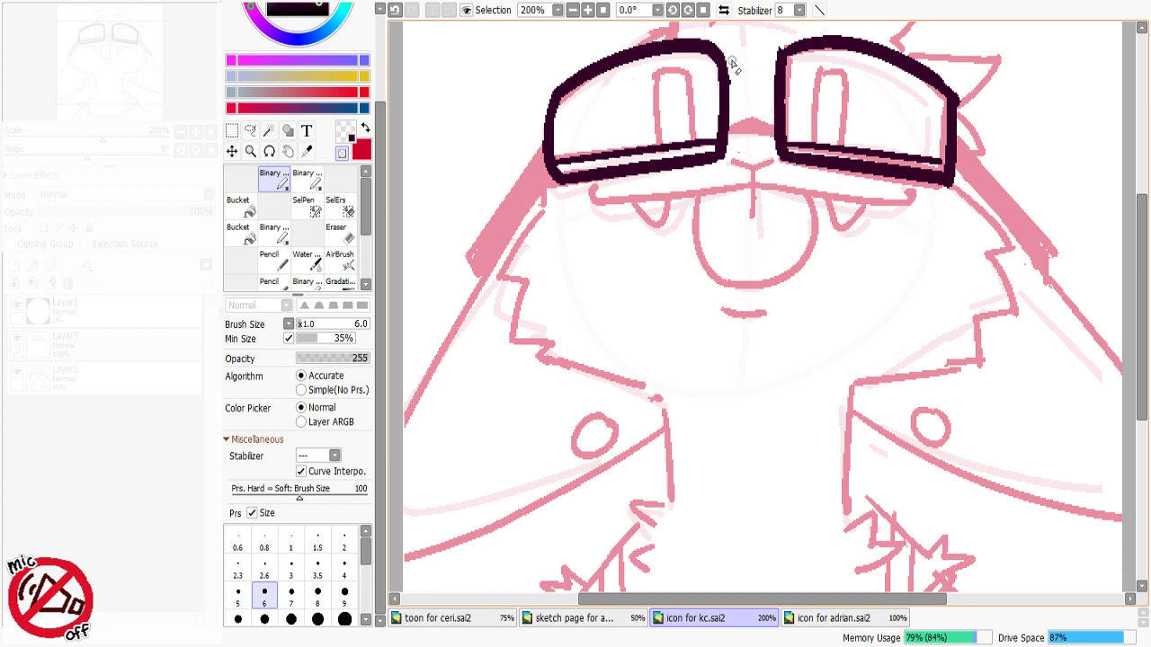
key(x)
key(x)
key(x)
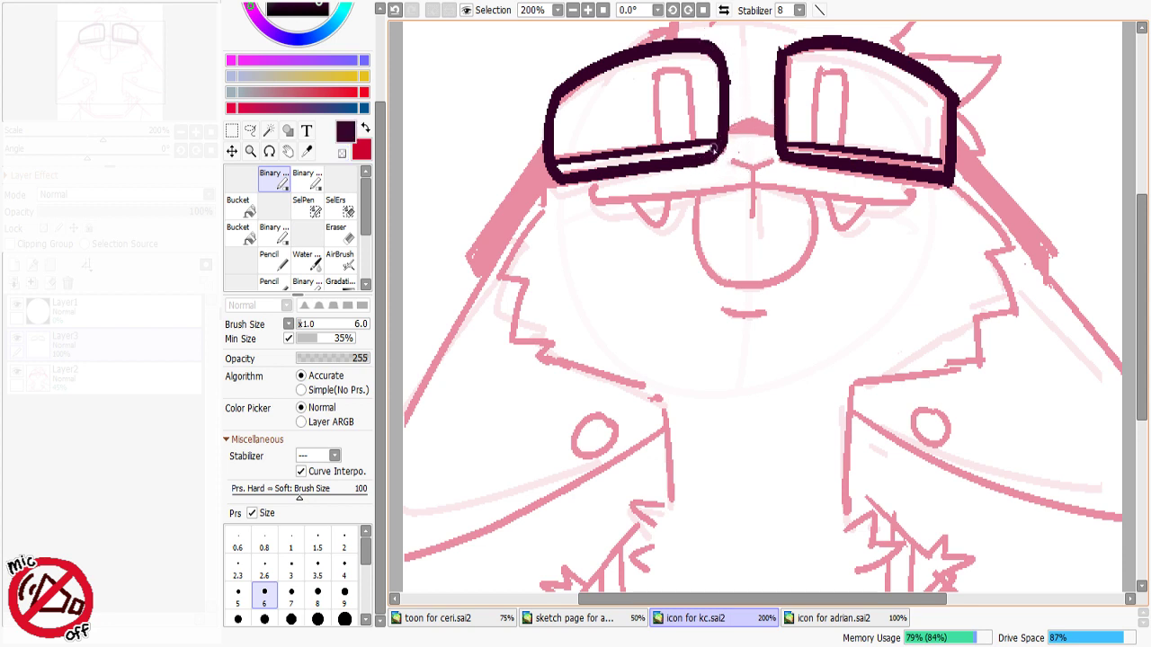
key(x)
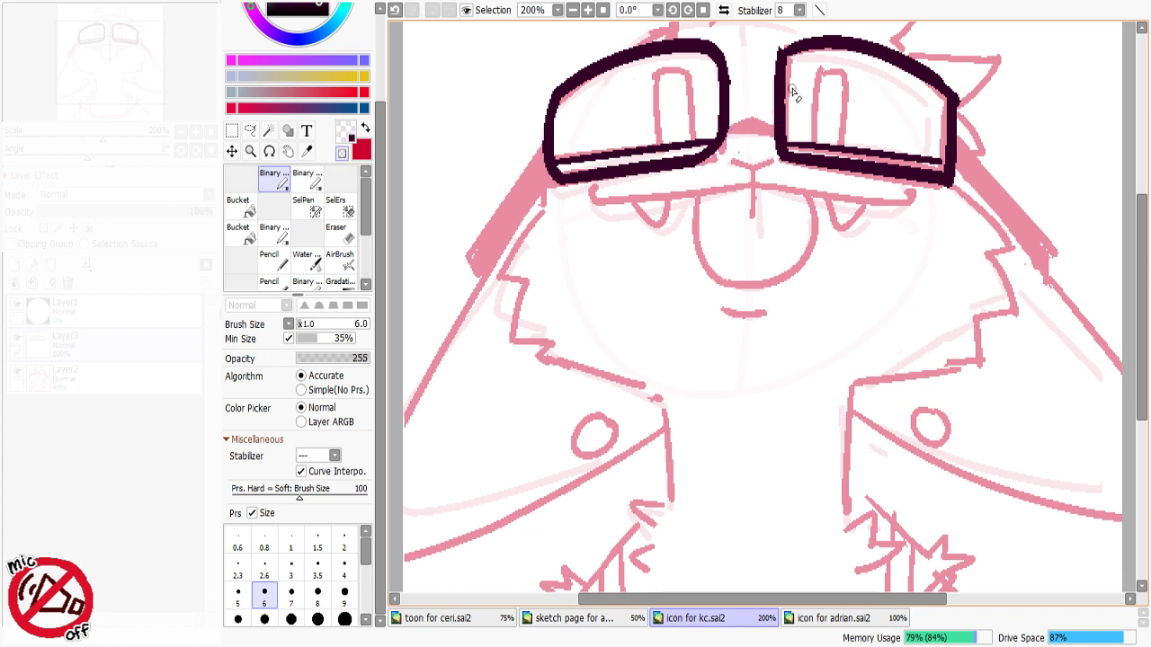
key(x)
key(x)
mouse_move(694, 39)
mouse_down()
mouse_move(731, 93)
mouse_move(736, 78)
mouse_move(695, 39)
mouse_up()
key(ctrl+z)
Step: Erase the sharp upper inner corner of the right lens frame and ink it into a rounded curve
key(x)
key(x)
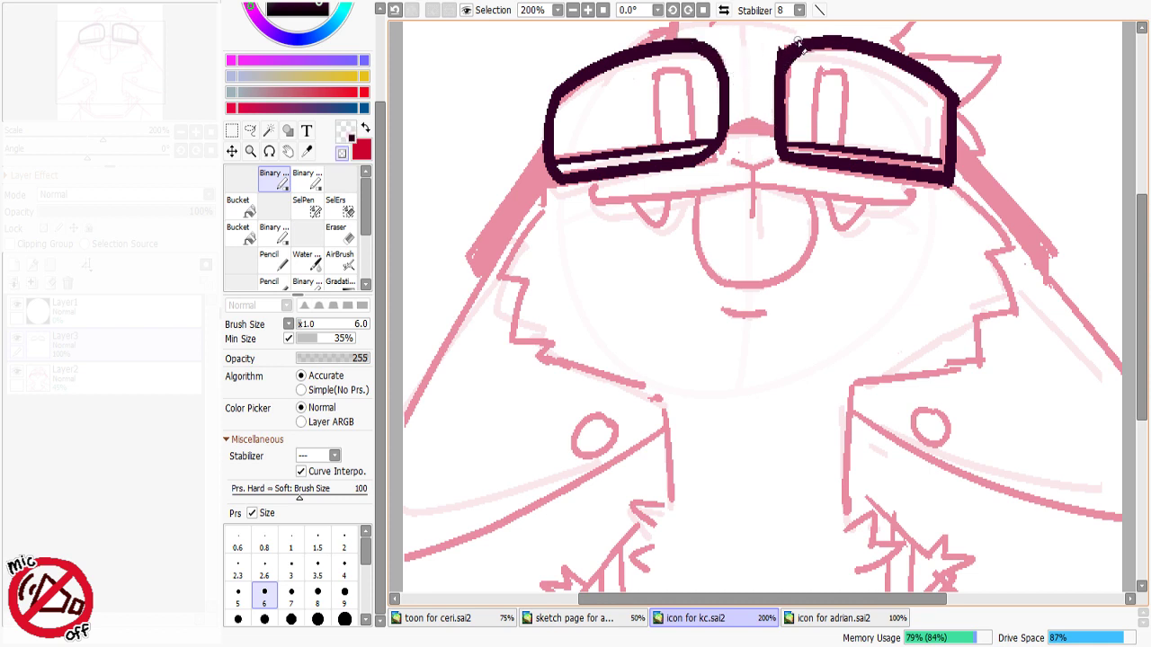
key(ctrl+z)
drag(798, 38, 766, 79)
key(ctrl+z)
drag(791, 36, 774, 101)
mouse_move(797, 38)
mouse_down()
mouse_move(777, 68)
mouse_move(780, 124)
mouse_up()
key(x)
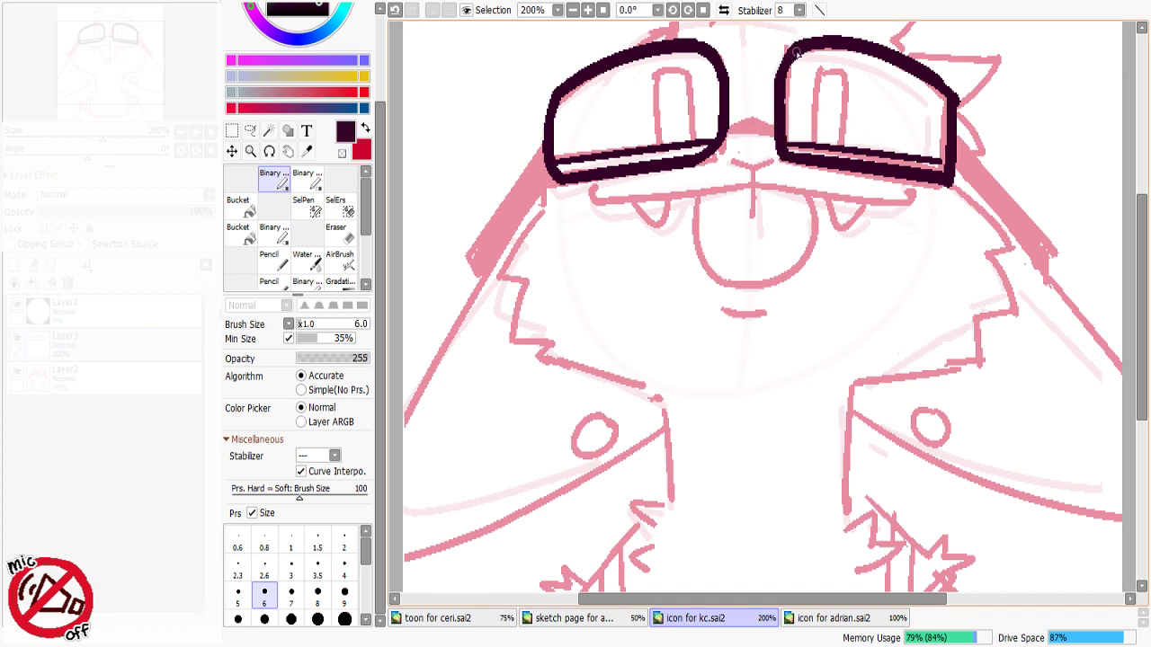
key(x)
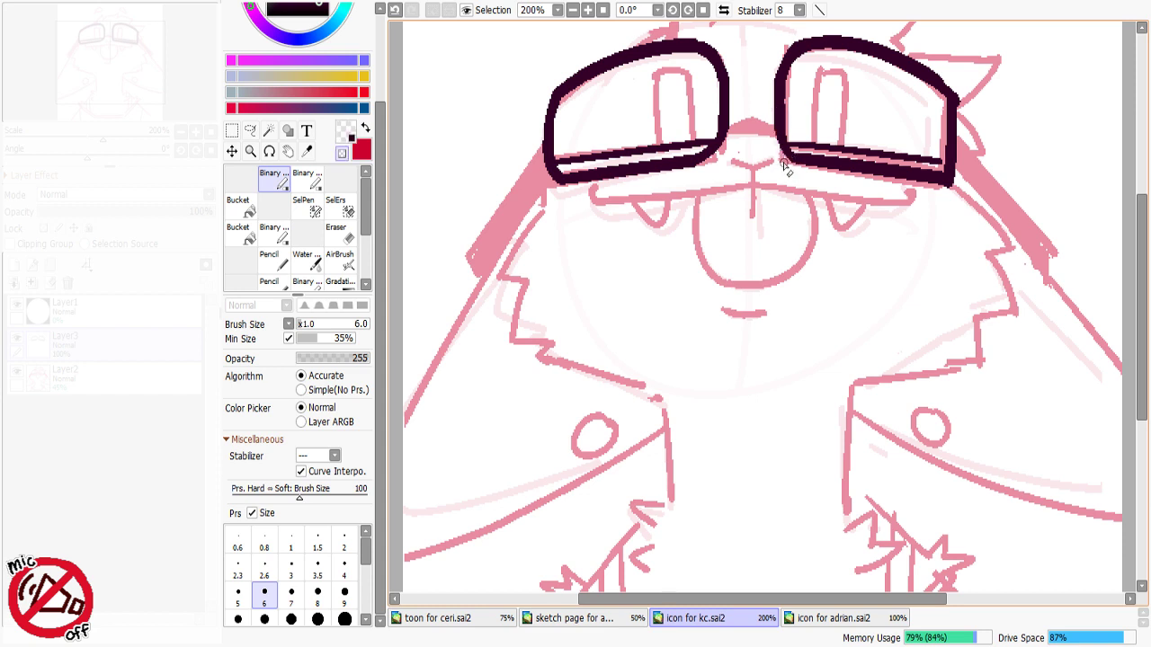
Step: Round the lower inner corner of the right lens frame by inking inside and erasing the outer point
key(ctrl+z)
key(x)
key(x)
drag(788, 143, 787, 164)
key(x)
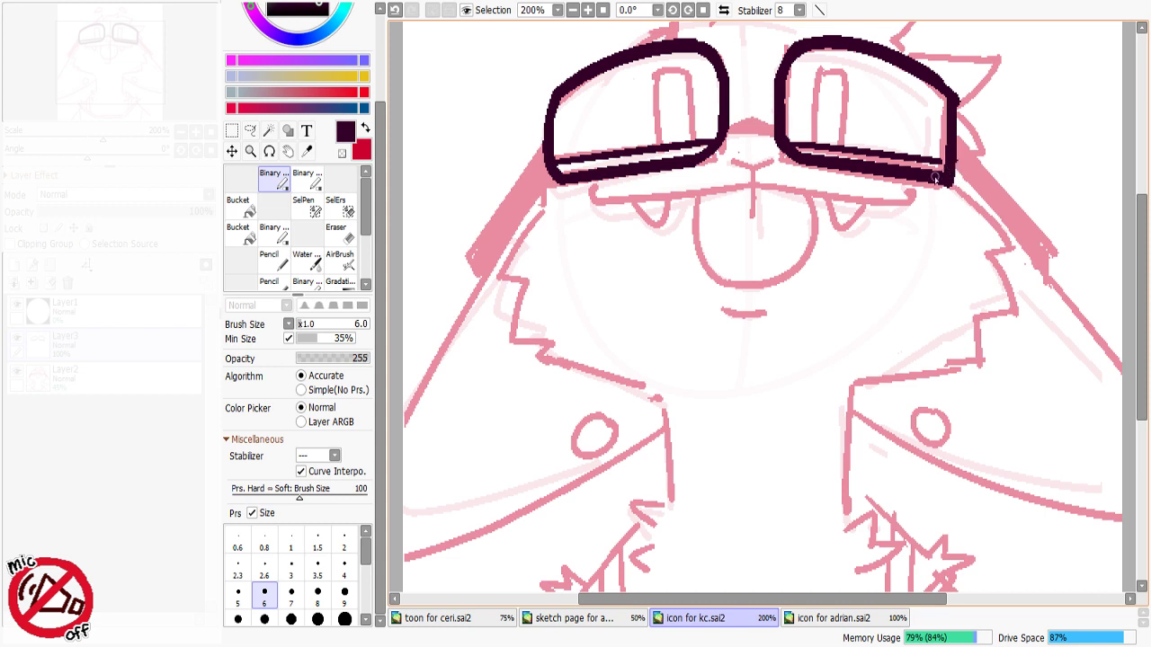
Step: Round the outer corners of the right lens frame and touch up its outer edge
key(x)
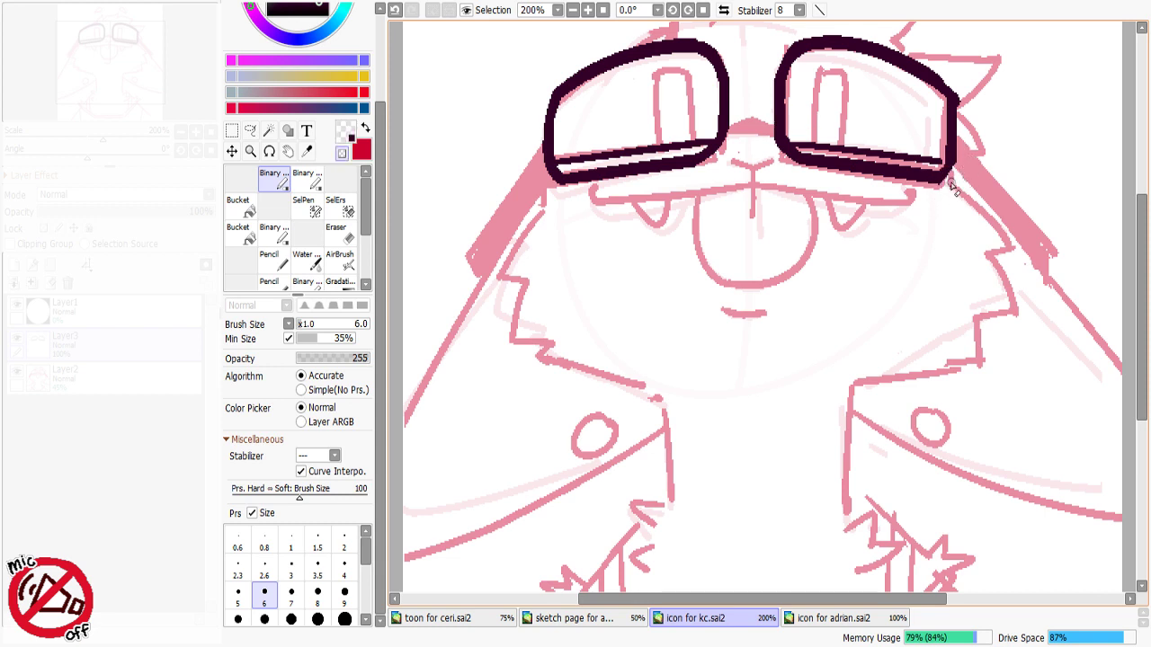
key(x)
key(x)
key(x)
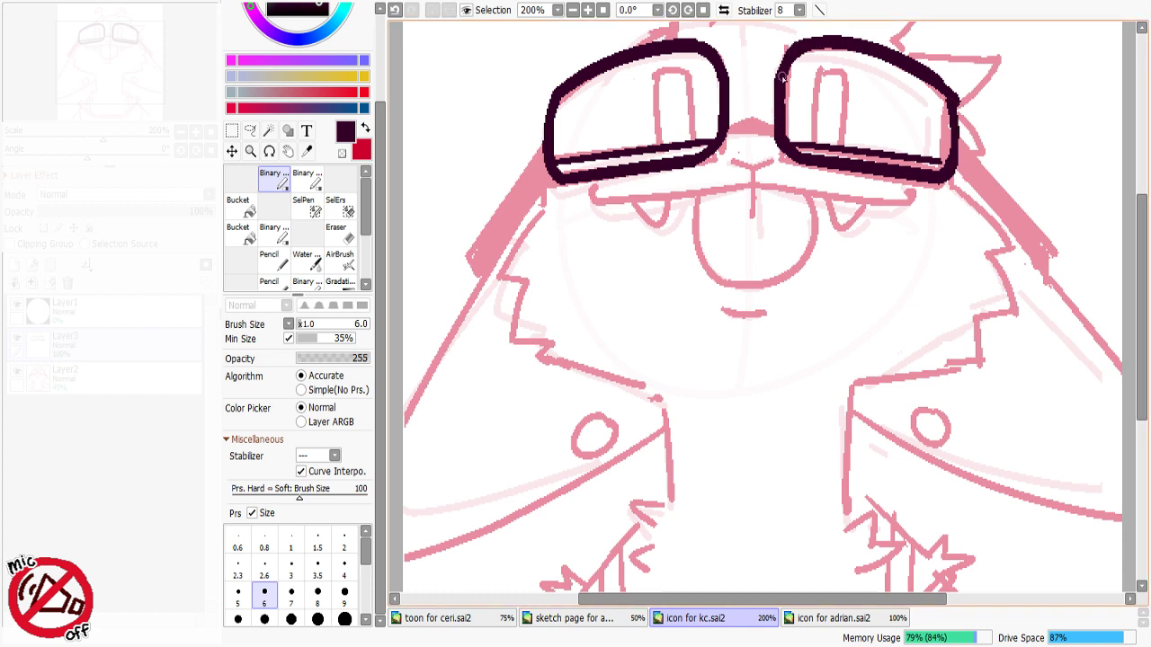
Step: Ink the pointed bridge between the two lenses and smooth the adjoining inner edge of the right lens
key(x)
key(x)
key(ctrl+z)
key(ctrl+z)
mouse_move(782, 117)
mouse_down()
mouse_move(807, 153)
mouse_move(797, 153)
mouse_up()
key(x)
key(x)
mouse_move(725, 132)
mouse_down()
mouse_move(776, 129)
mouse_move(747, 120)
mouse_move(777, 129)
mouse_move(748, 117)
mouse_move(778, 128)
mouse_move(736, 134)
mouse_move(778, 111)
mouse_move(740, 153)
mouse_move(724, 136)
mouse_move(688, 157)
mouse_up()
key(ctrl+z)
key(ctrl+z)
key(ctrl+z)
key(ctrl+z)
key(ctrl+z)
key(ctrl+z)
key(ctrl+z)
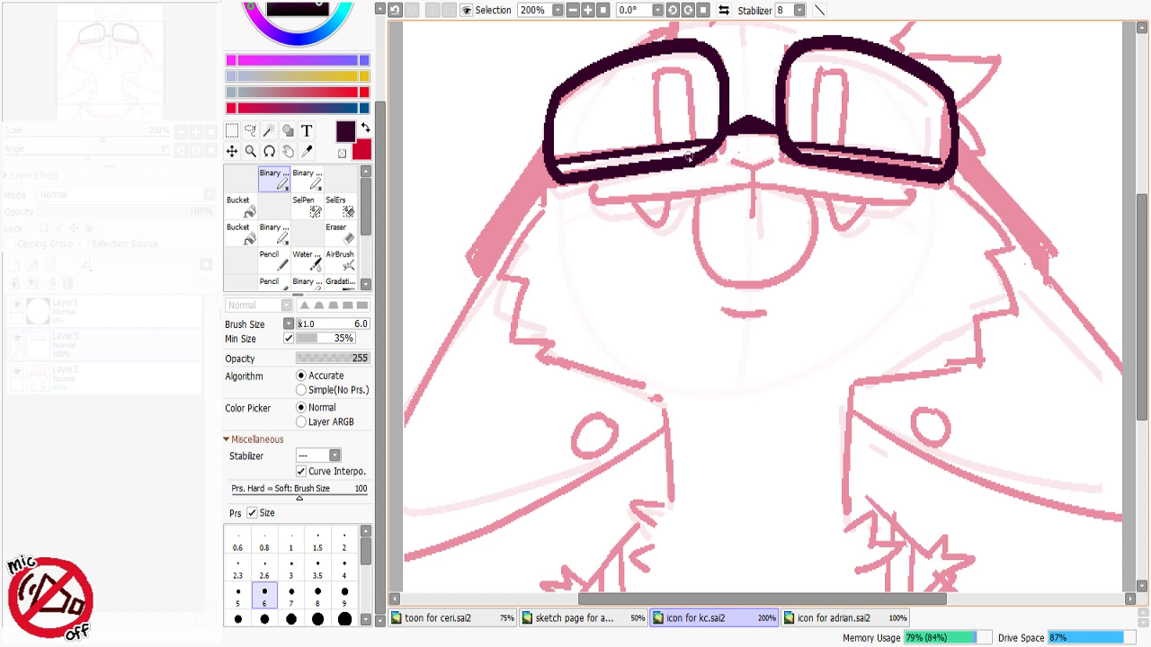
key(ctrl+z)
Step: Smooth the inside contour of the right lens frame along its inner edge
mouse_move(786, 149)
mouse_down()
mouse_move(811, 162)
mouse_move(785, 161)
mouse_up()
key(minus)
key(minus)
drag(802, 53, 782, 116)
key(ctrl+z)
key(ctrl+z)
mouse_move(800, 59)
mouse_down()
mouse_move(784, 121)
mouse_move(785, 110)
mouse_up()
Step: Smooth the inside contour of the left lens frame along its inner edge, discarding a stroke on the right lens's outer edge
drag(706, 59, 722, 119)
drag(717, 76, 719, 128)
key(ctrl+z)
drag(717, 78, 715, 140)
drag(949, 100, 945, 173)
key(ctrl+z)
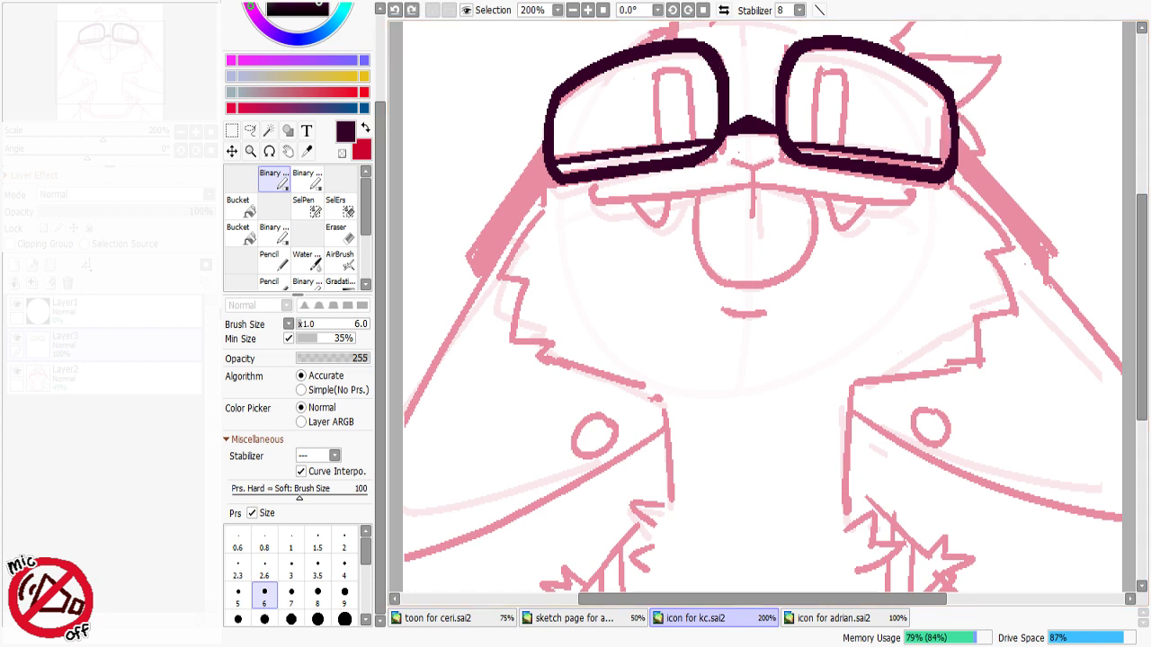
Step: Try a touch-up stroke along the lower edge of the glasses bridge
click(573, 10)
click(573, 10)
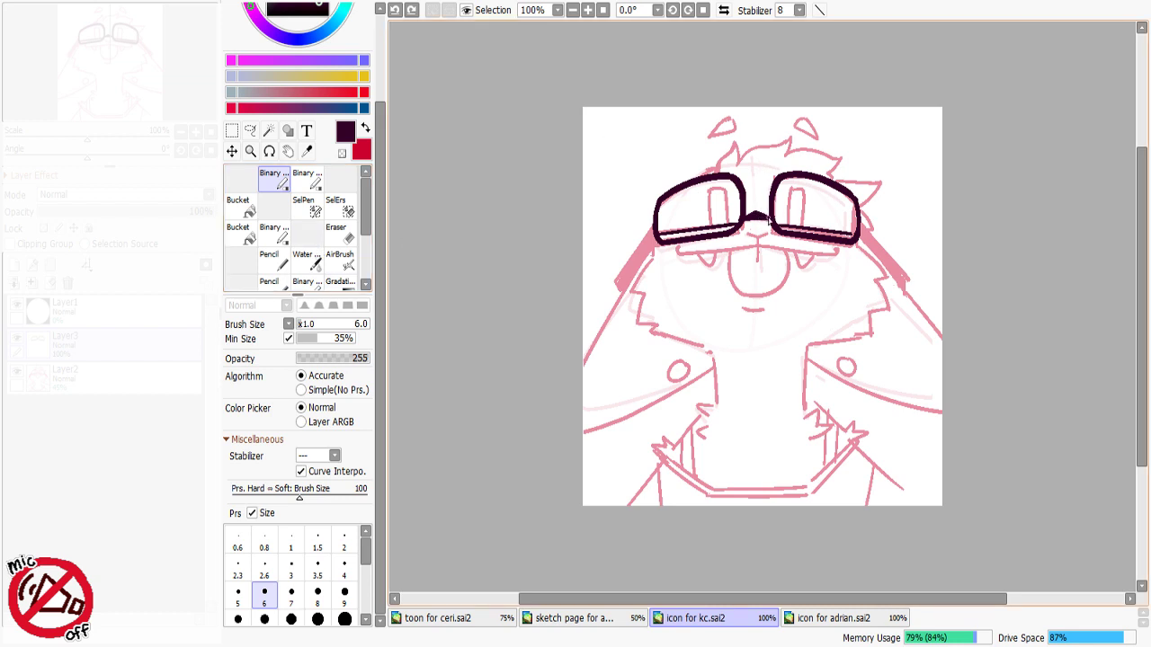
drag(771, 222, 745, 216)
key(minus)
key(ctrl+z)
key(ctrl+z)
key(ctrl+y)
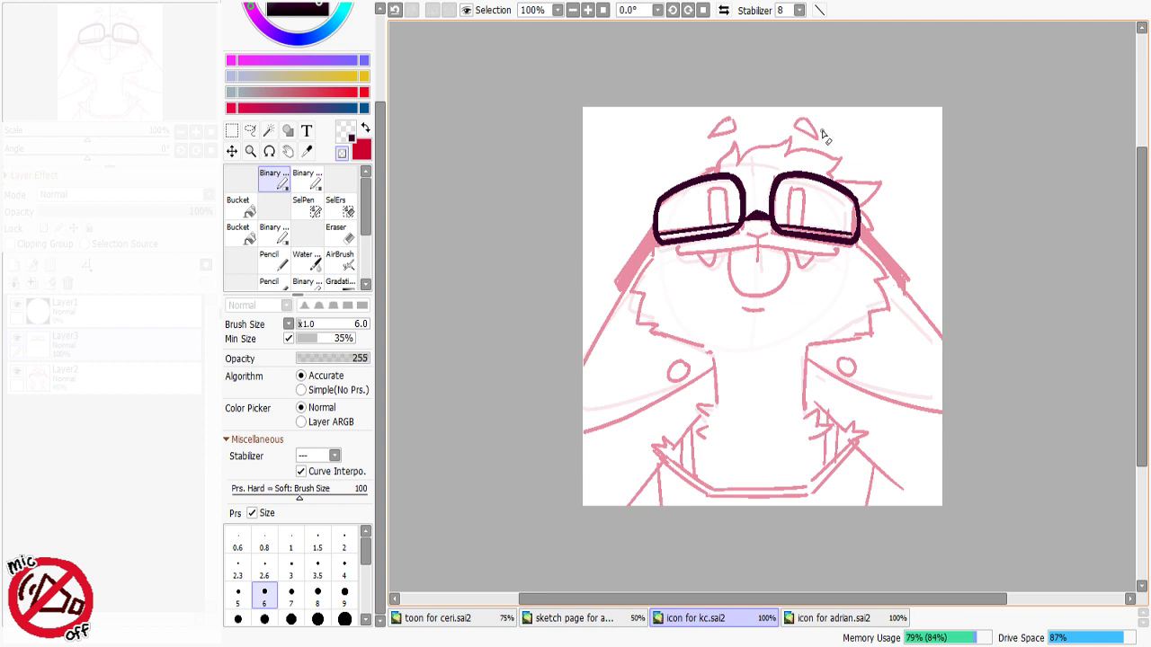
key(minus)
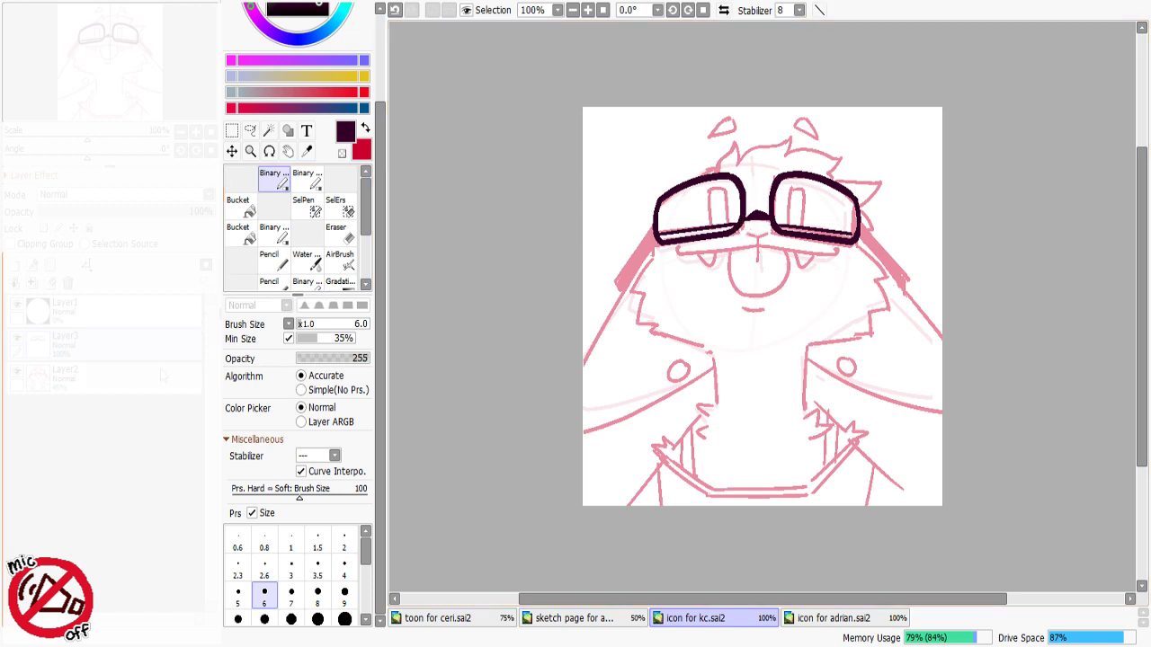
Step: Lower the opacity of the pink sketch layer to 17% and compare the glasses line art with it
click(56, 213)
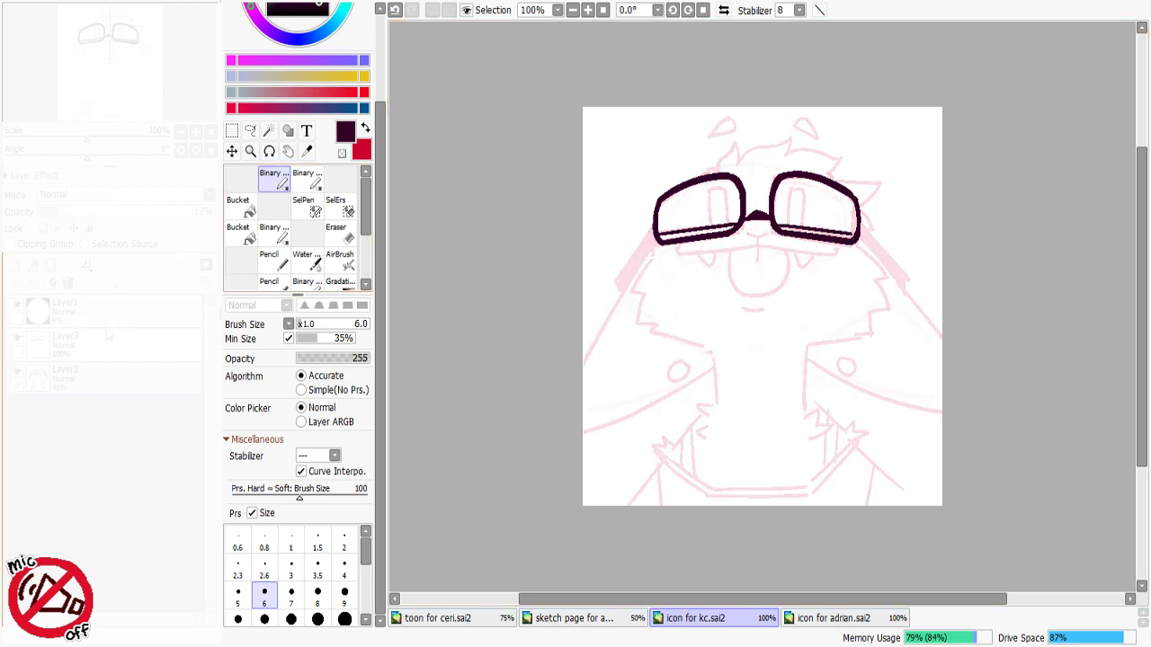
click(233, 134)
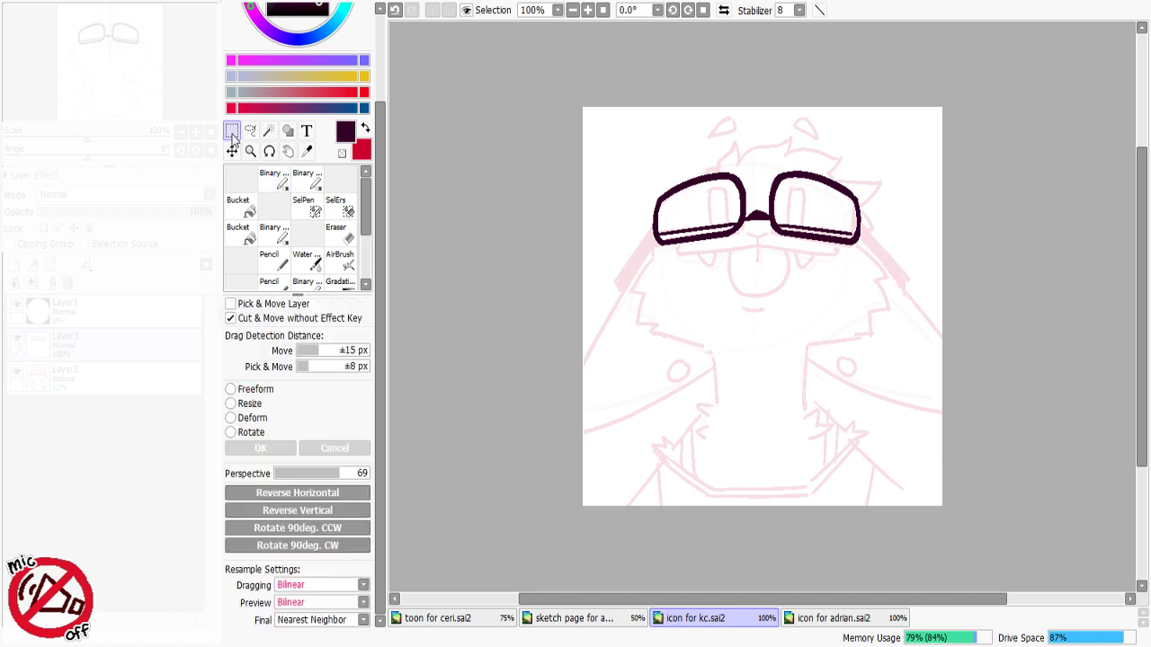
click(276, 183)
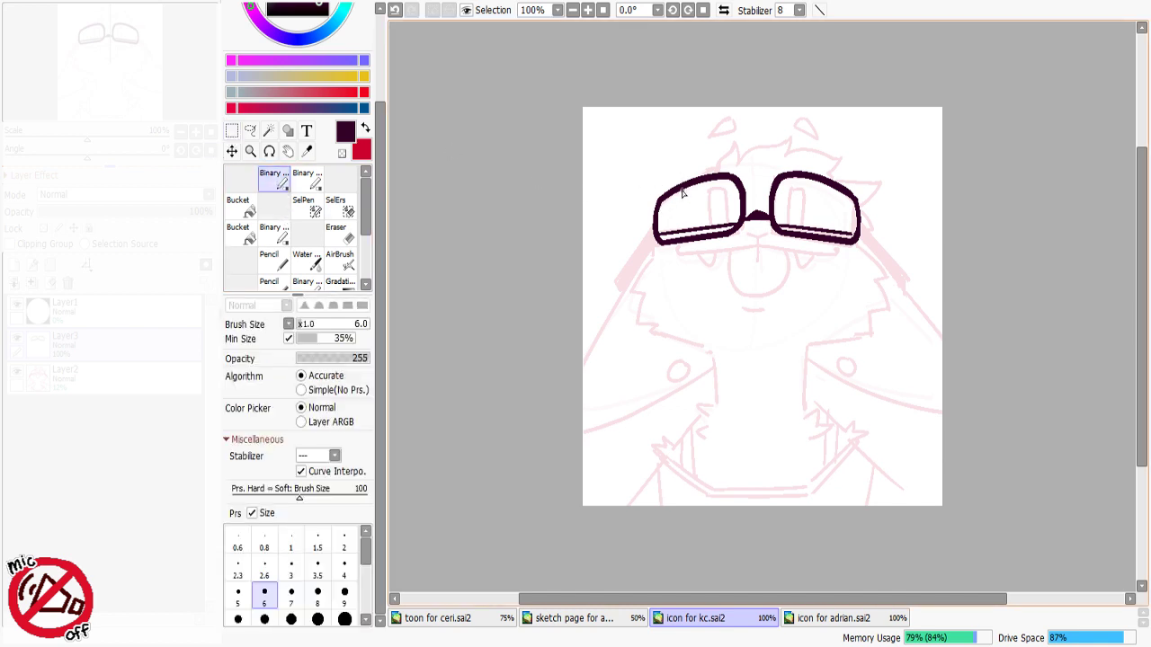
key(minus)
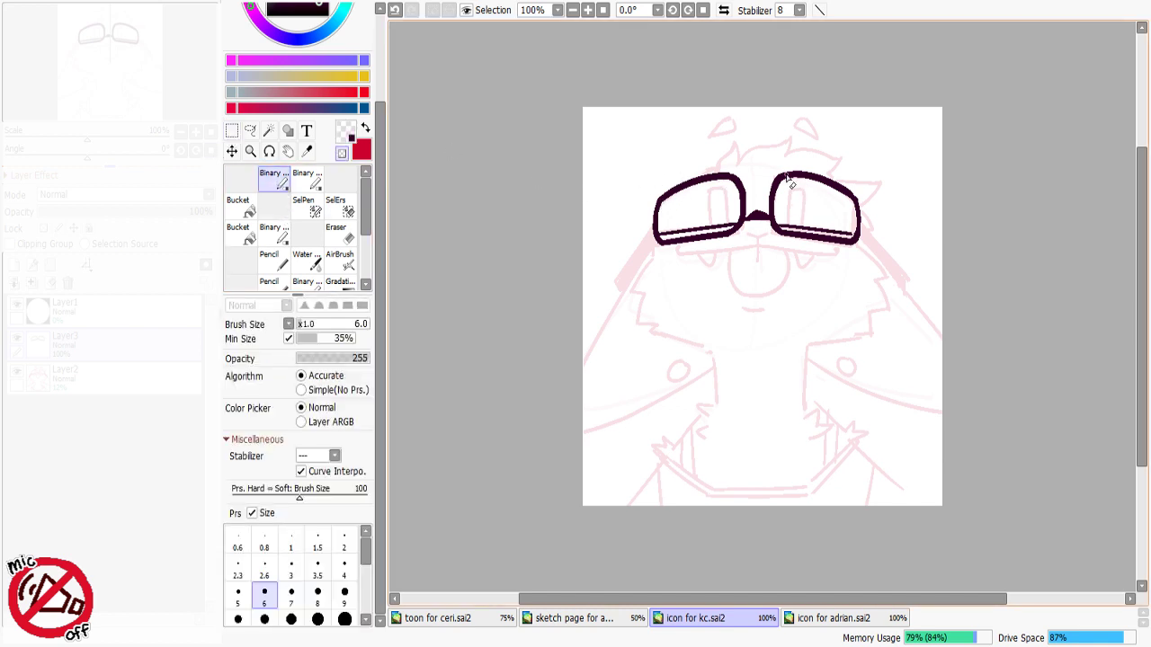
key(c)
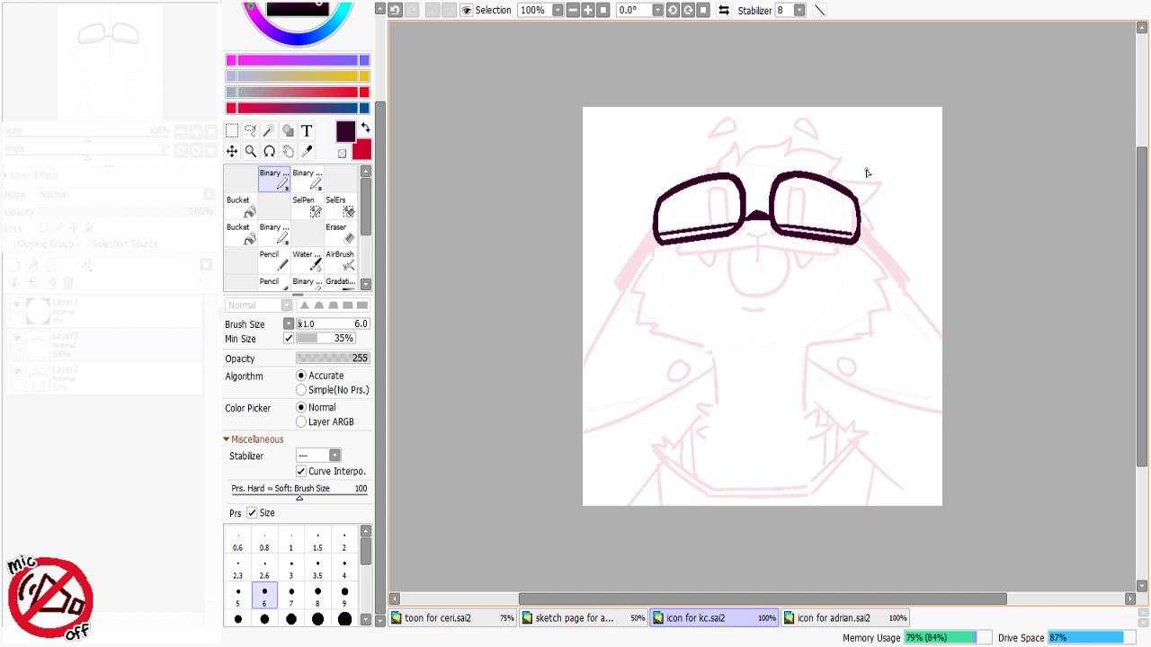
key(c)
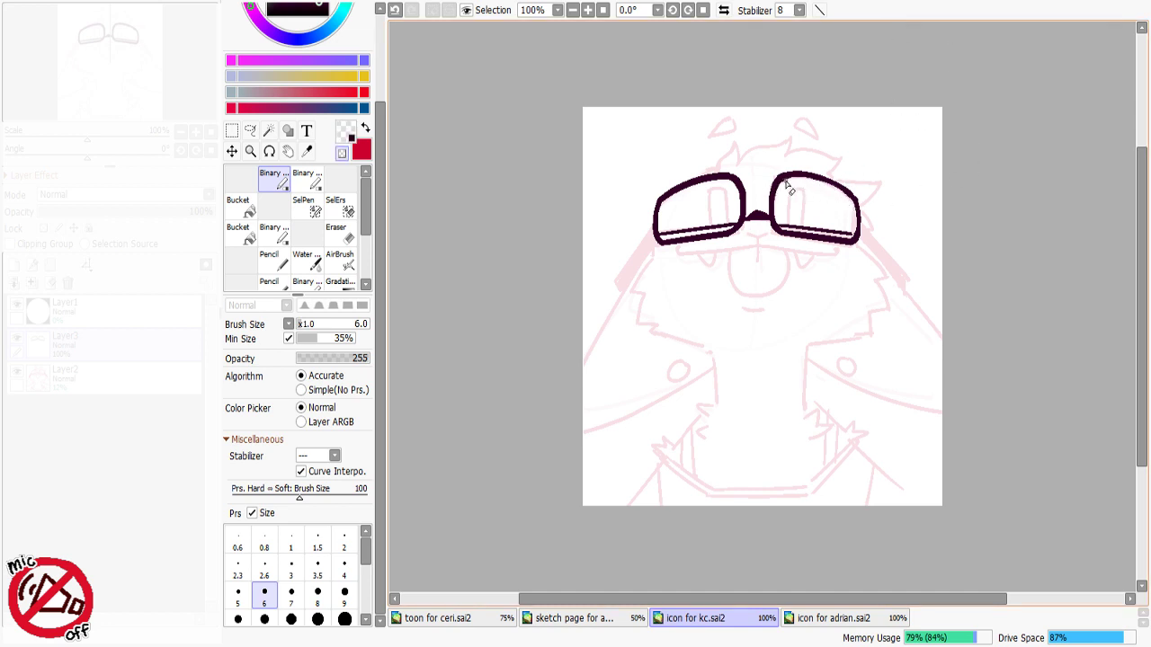
key(c)
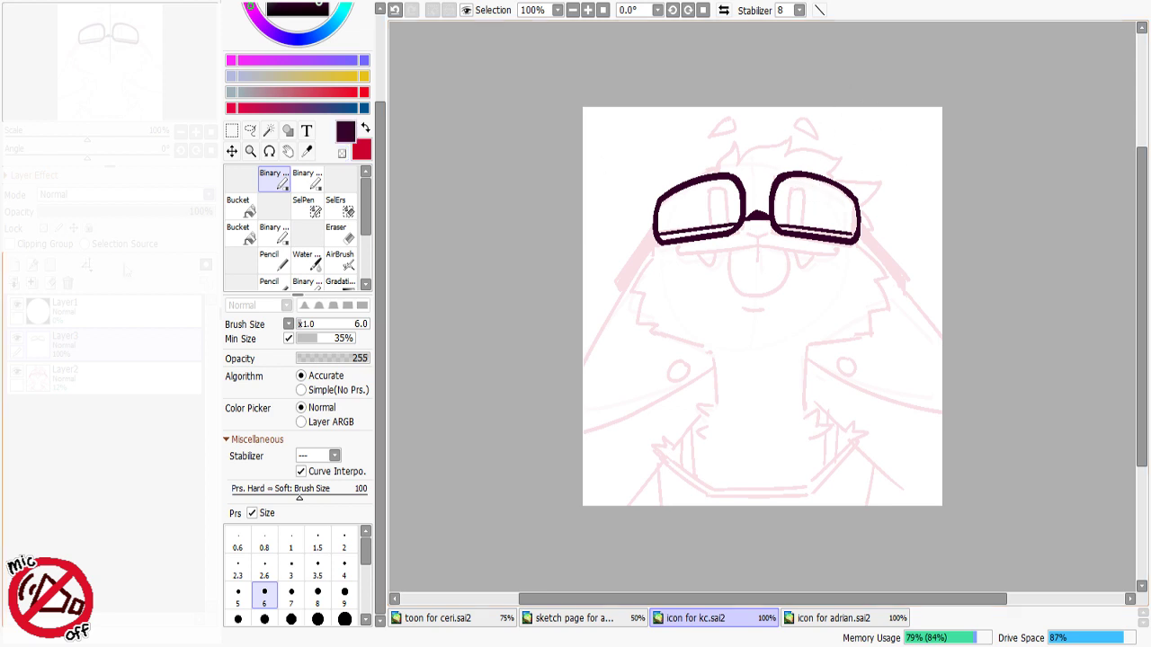
Step: Strengthen the sketch layer's opacity again and ink the small Y-shaped nose under the glasses bridge on the line art layer
click(130, 212)
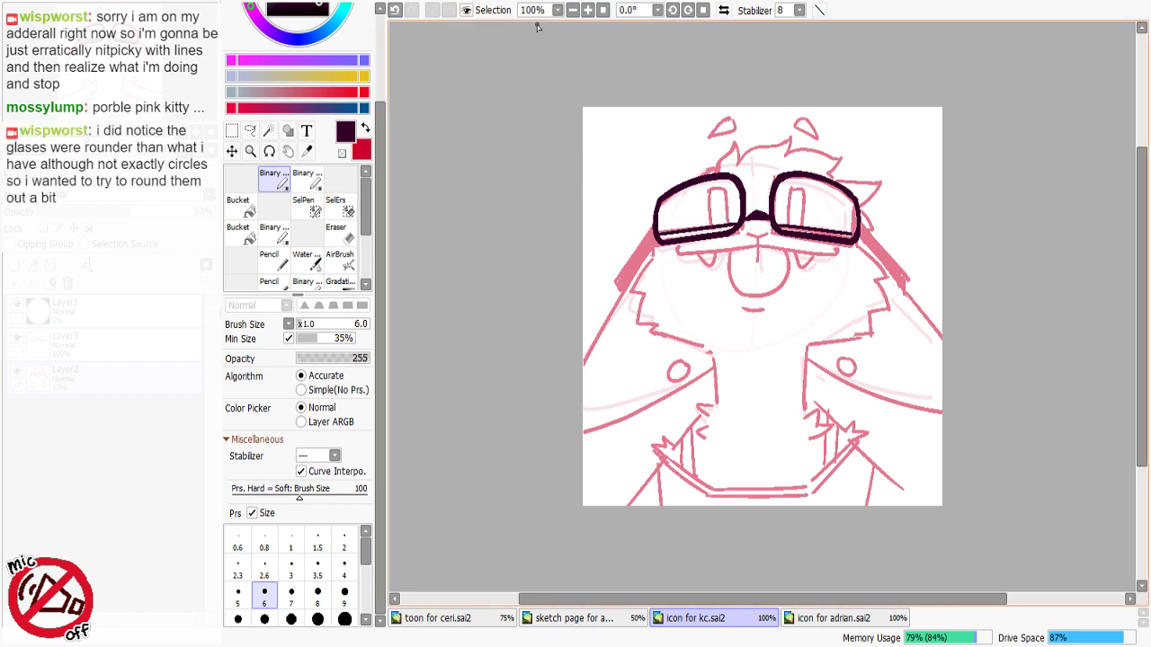
click(587, 10)
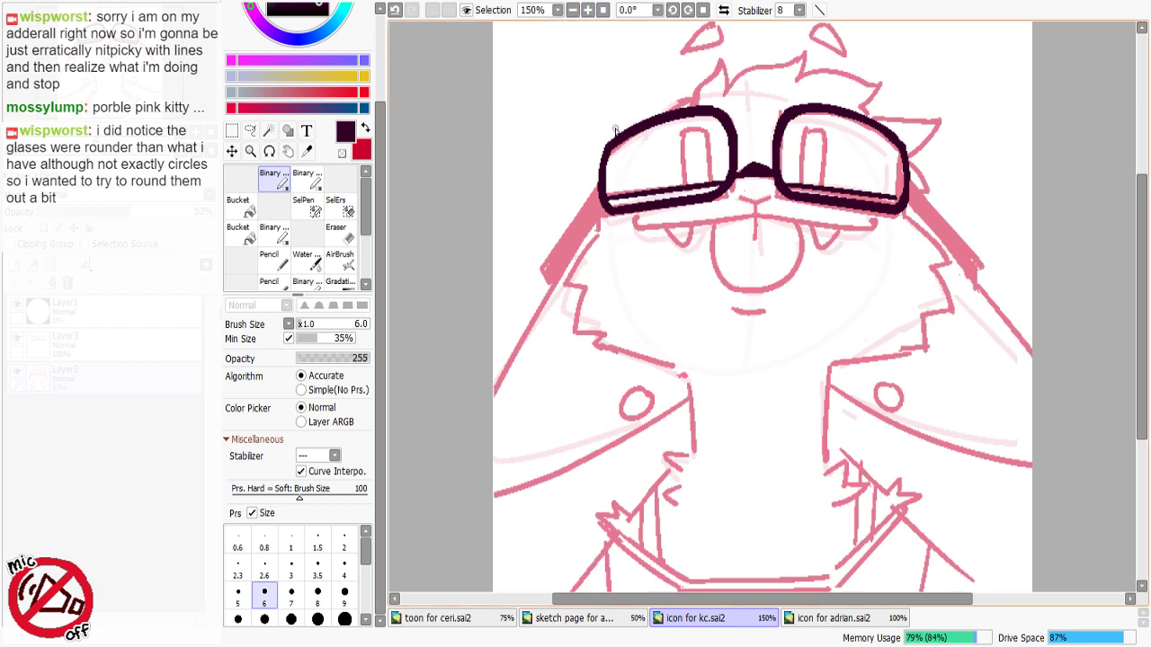
click(588, 10)
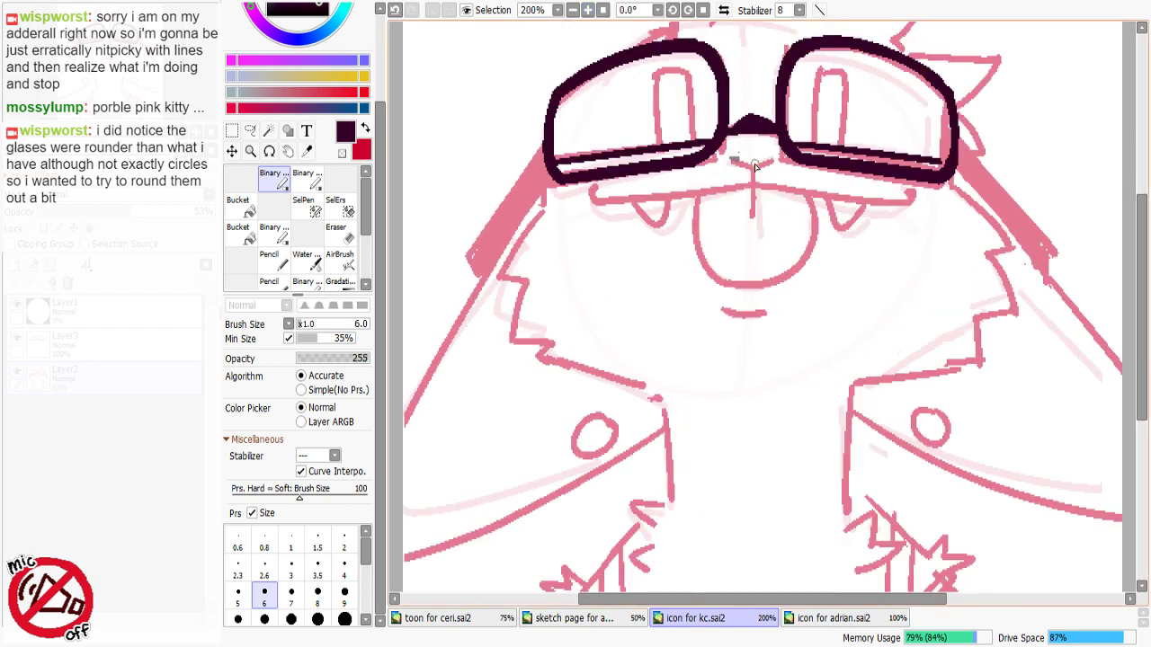
key(ctrl+z)
mouse_move(727, 160)
mouse_down()
mouse_move(754, 169)
mouse_move(754, 183)
mouse_up()
key(ctrl+z)
key(ctrl+z)
click(574, 11)
click(574, 11)
Step: Discard a trial stroke for the left mouth line, fade the sketch layer slightly and reselect the line art layer
drag(757, 244, 681, 249)
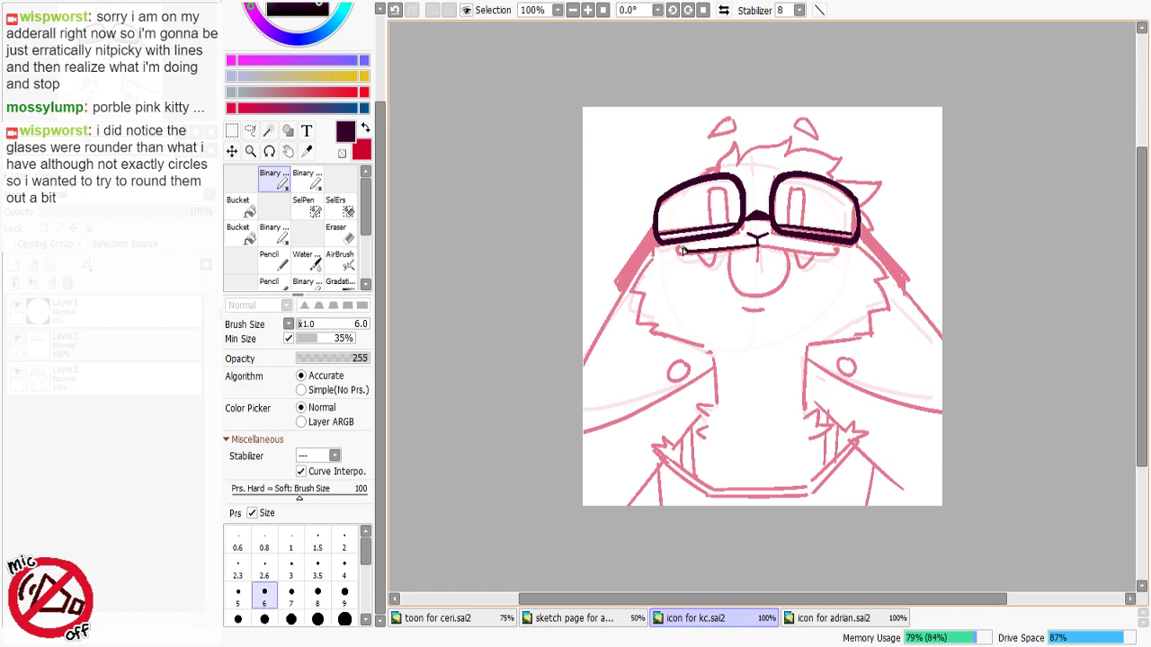
key(ctrl+z)
click(99, 378)
mouse_move(126, 211)
mouse_down()
mouse_move(76, 212)
mouse_move(101, 212)
mouse_up()
click(99, 344)
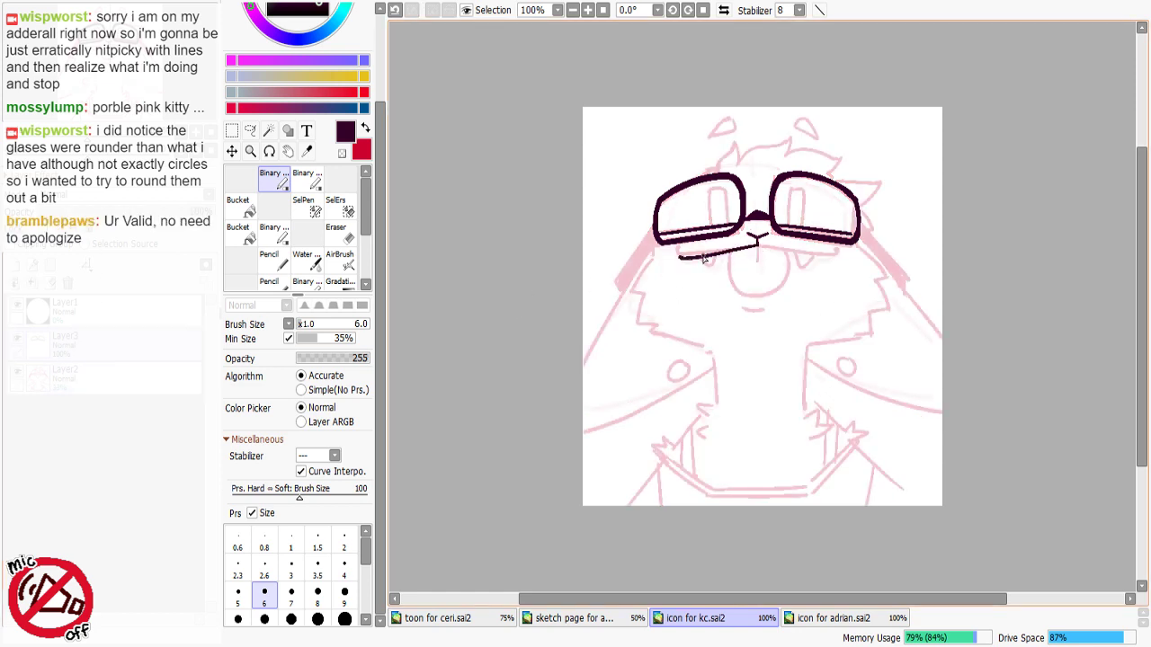
Step: Set the brush size to 7 and ink the left half of the mouth line from the nose outward
key(bracketright)
drag(758, 245, 681, 259)
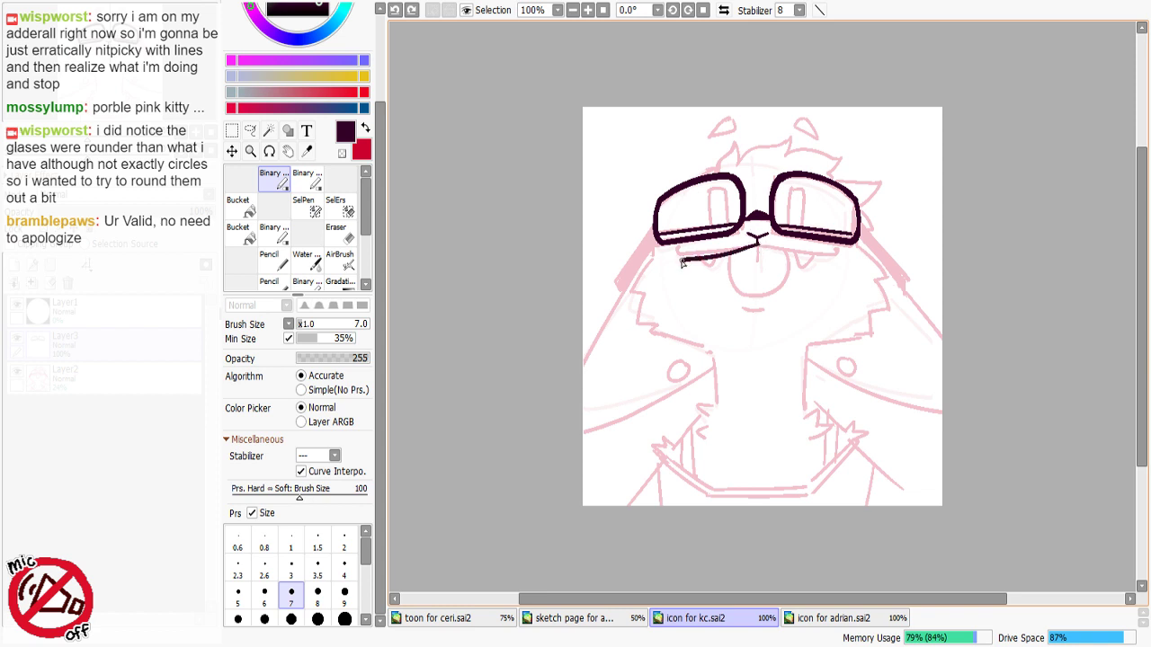
key(ctrl+z)
drag(760, 244, 677, 253)
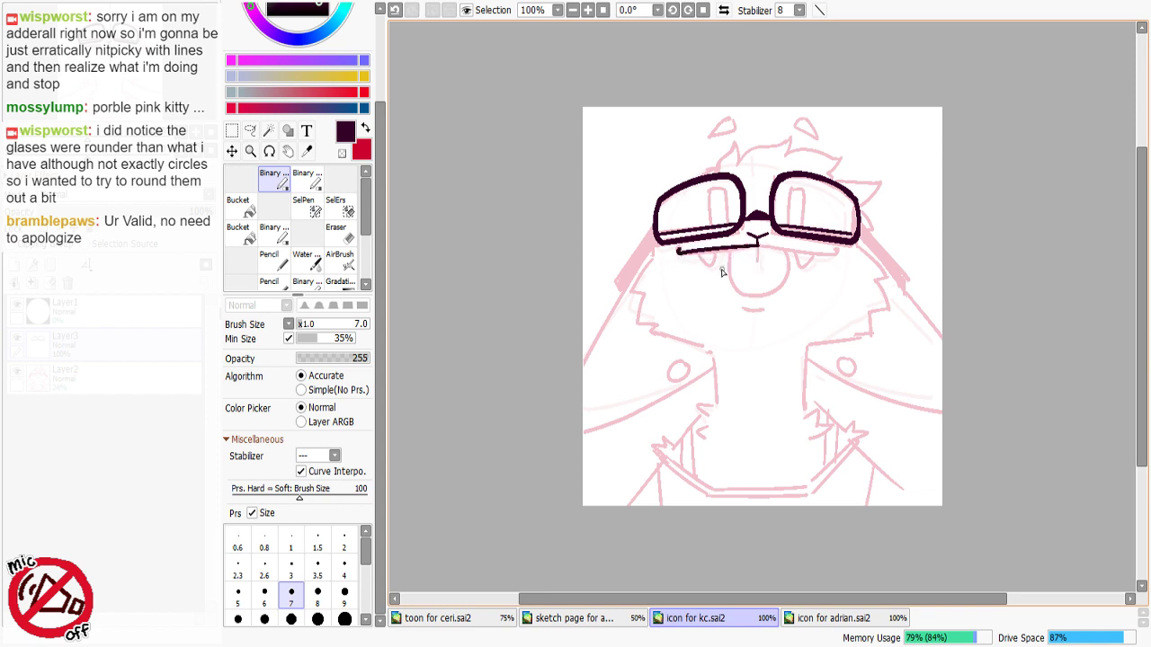
key(ctrl+z)
drag(759, 245, 681, 266)
key(ctrl+z)
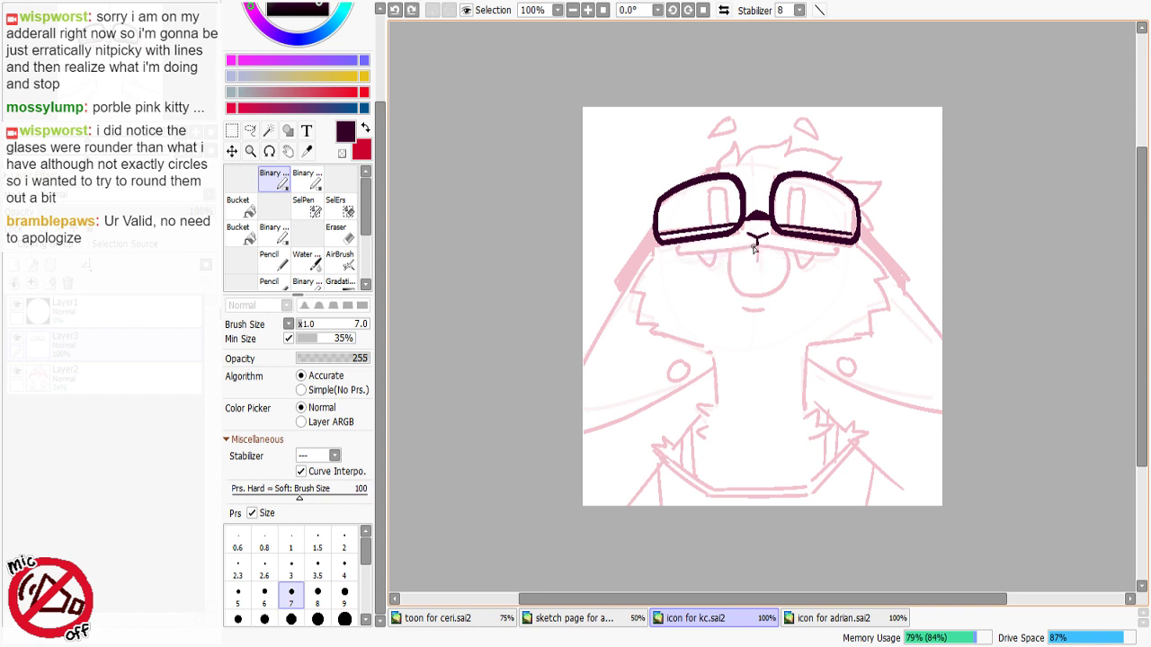
drag(759, 244, 676, 253)
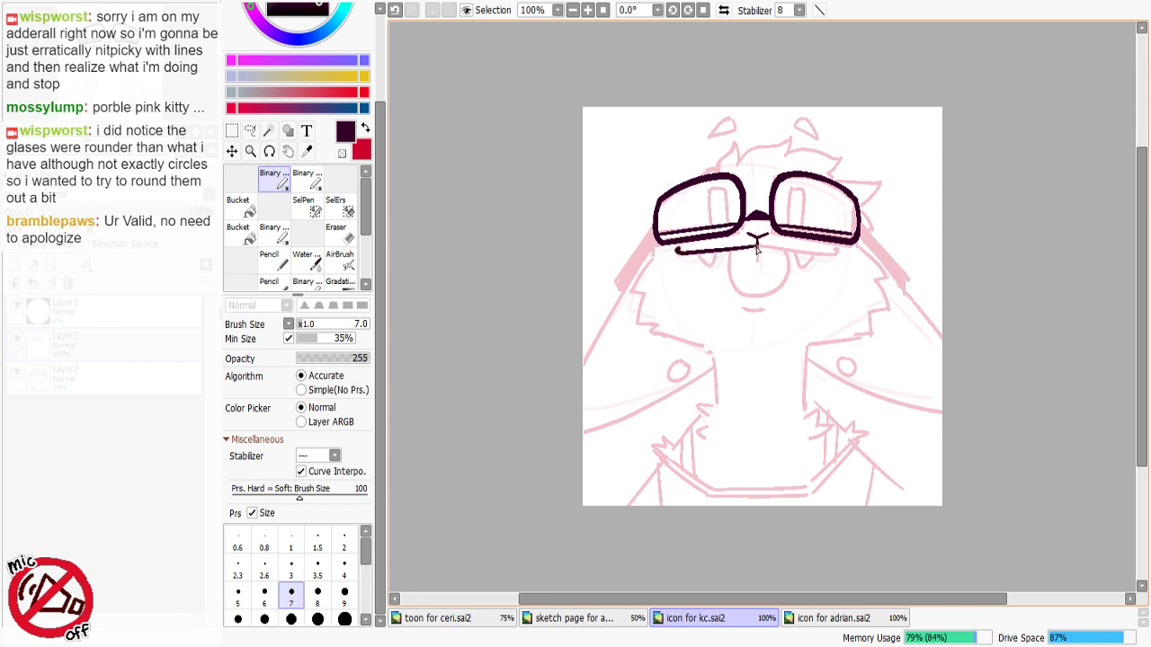
Step: Ink the right half of the mouth line from the nose outward, ending in a small upturned corner
drag(758, 245, 832, 251)
key(ctrl+z)
key(ctrl+z)
drag(756, 245, 842, 256)
key(minus)
key(minus)
key(ctrl+z)
key(ctrl+z)
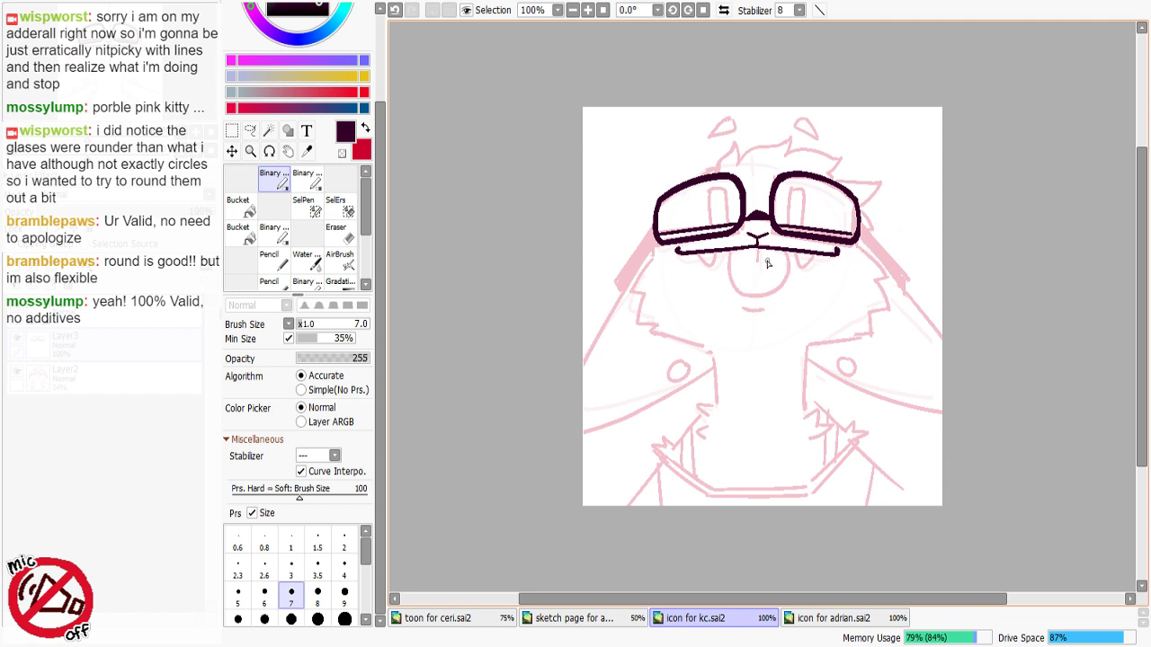
Step: Ink the rounded tongue with its centre line and the short lip line beneath it
mouse_move(730, 252)
mouse_down()
mouse_move(730, 282)
mouse_move(760, 300)
mouse_move(786, 286)
mouse_move(786, 254)
mouse_move(777, 291)
mouse_move(758, 274)
mouse_up()
key(ctrl+z)
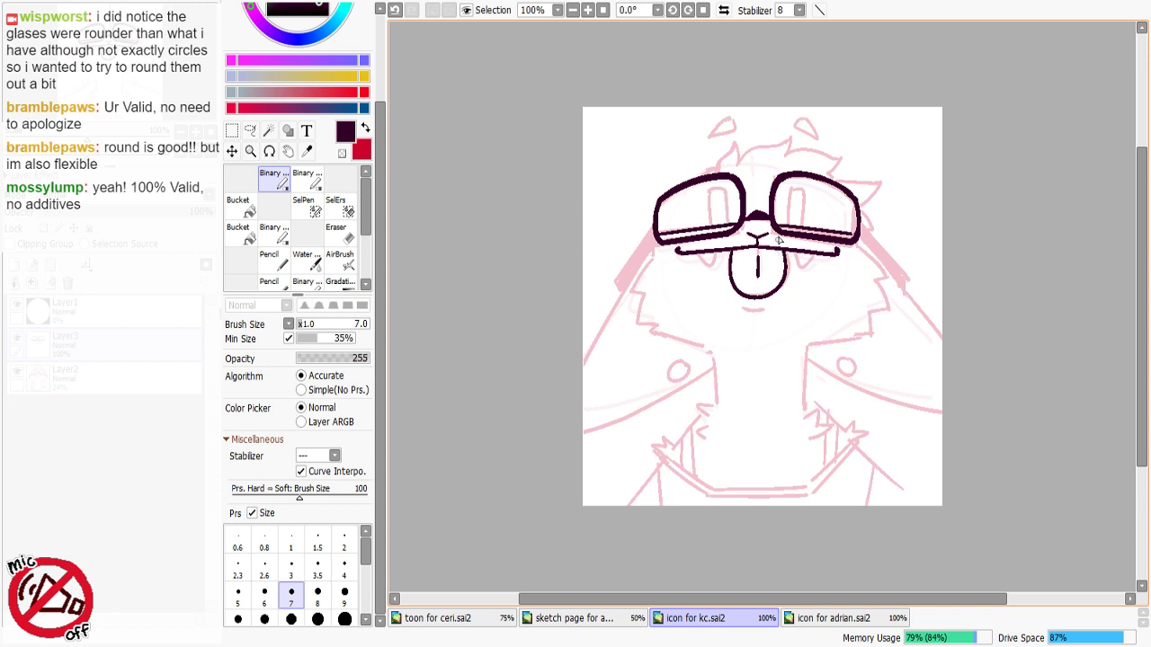
drag(745, 311, 766, 308)
Step: Ink the two small fangs hanging from the mouth line on either side of the tongue, redrawing them until they match
mouse_move(699, 256)
mouse_down()
mouse_move(717, 256)
mouse_move(711, 264)
mouse_move(718, 254)
mouse_up()
key(ctrl+z)
key(ctrl+z)
drag(805, 267, 819, 258)
key(ctrl+z)
key(ctrl+z)
drag(696, 259, 712, 257)
drag(805, 256, 821, 259)
key(ctrl+z)
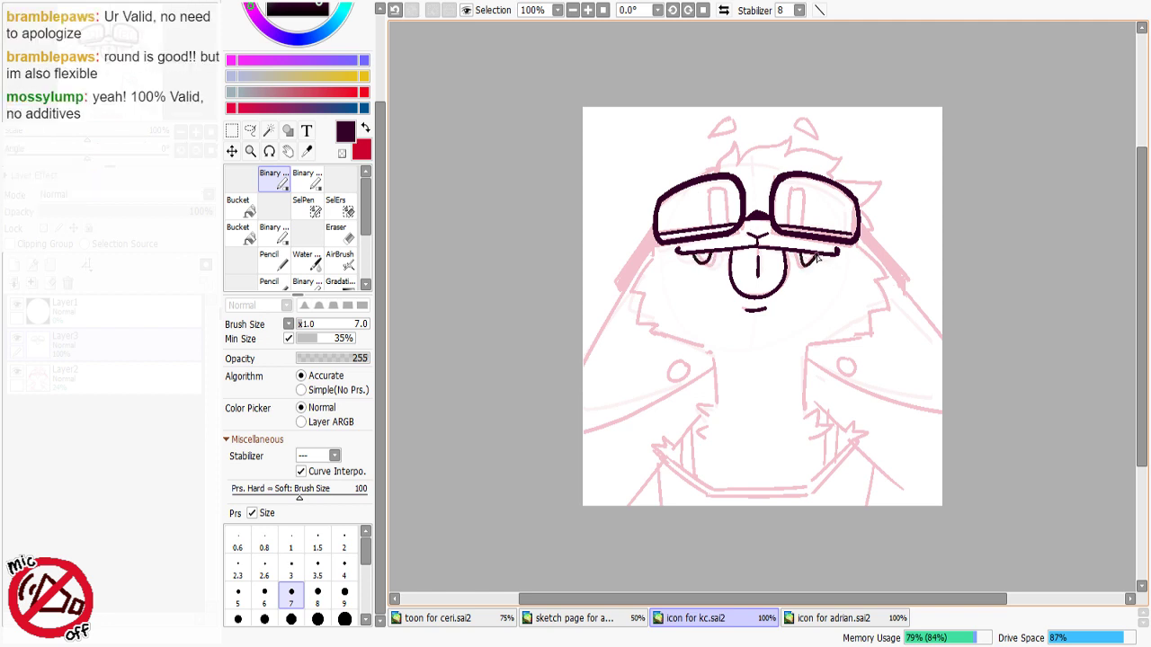
key(ctrl+z)
drag(694, 256, 712, 260)
drag(809, 258, 823, 260)
key(ctrl+z)
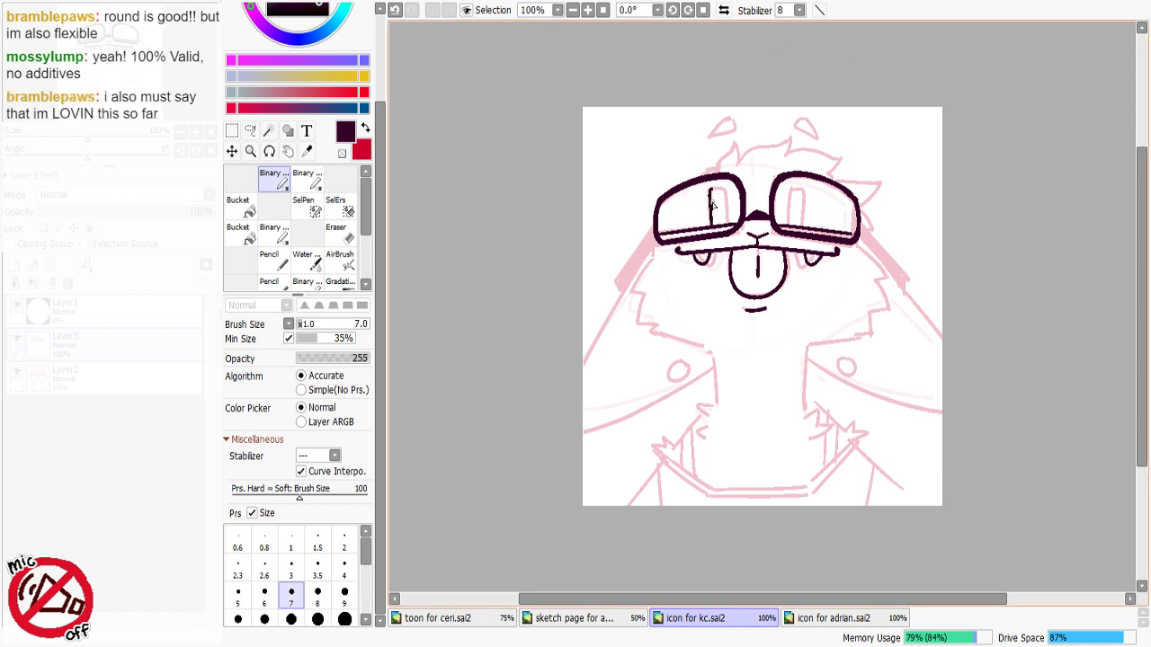
Step: Ink the outlines of the tall, narrow pupils inside the left and right lenses
mouse_move(710, 192)
mouse_down()
mouse_move(711, 230)
mouse_move(721, 189)
mouse_move(724, 230)
mouse_up()
key(ctrl+z)
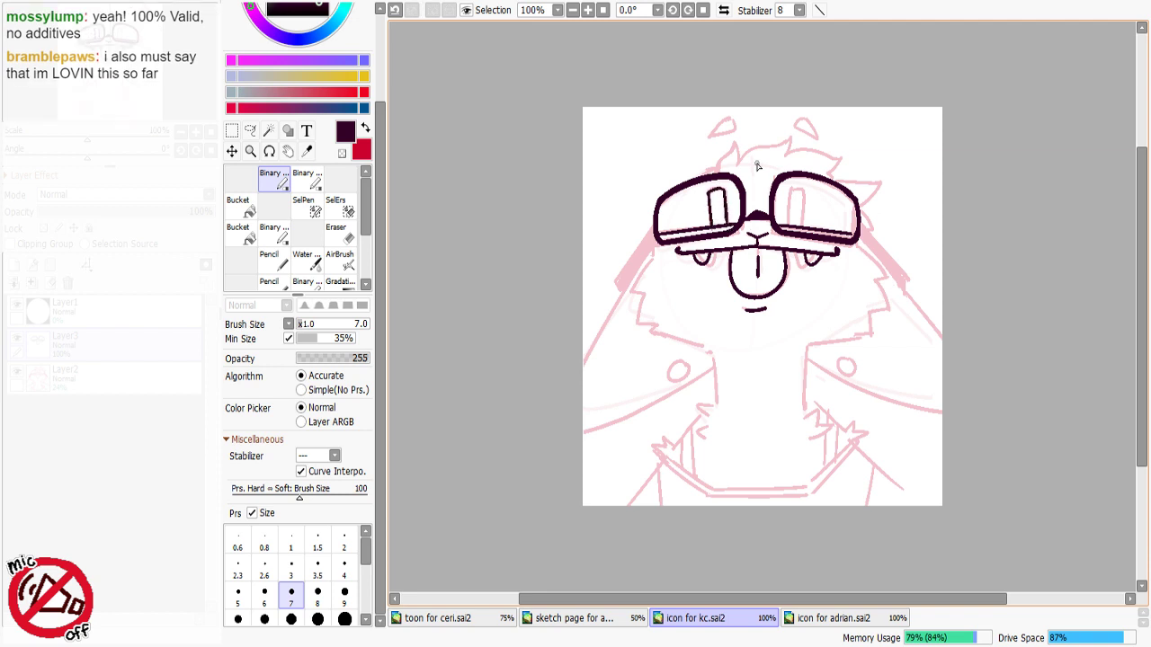
drag(792, 190, 787, 229)
key(ctrl+z)
key(ctrl+z)
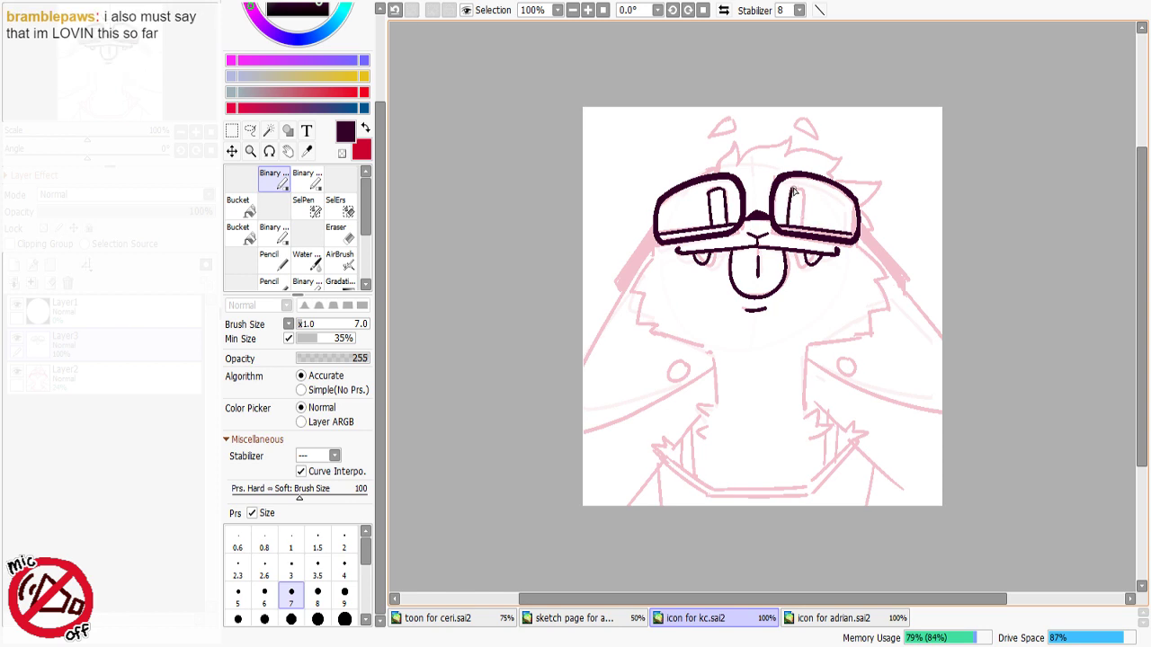
mouse_move(791, 189)
mouse_down()
mouse_move(804, 189)
mouse_move(804, 225)
mouse_up()
key(ctrl+z)
key(ctrl+z)
key(ctrl+z)
key(ctrl+z)
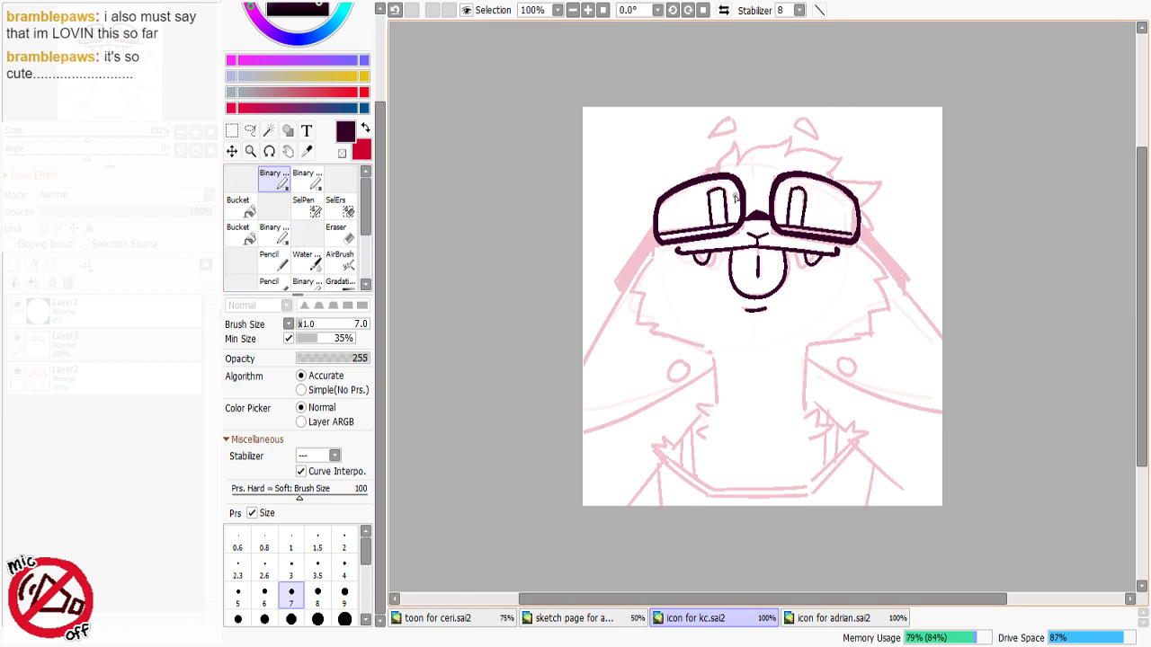
Step: Round off the top corners of the left pupil's outline
key(minus)
drag(708, 189, 710, 198)
key(minus)
key(ctrl+z)
key(ctrl+z)
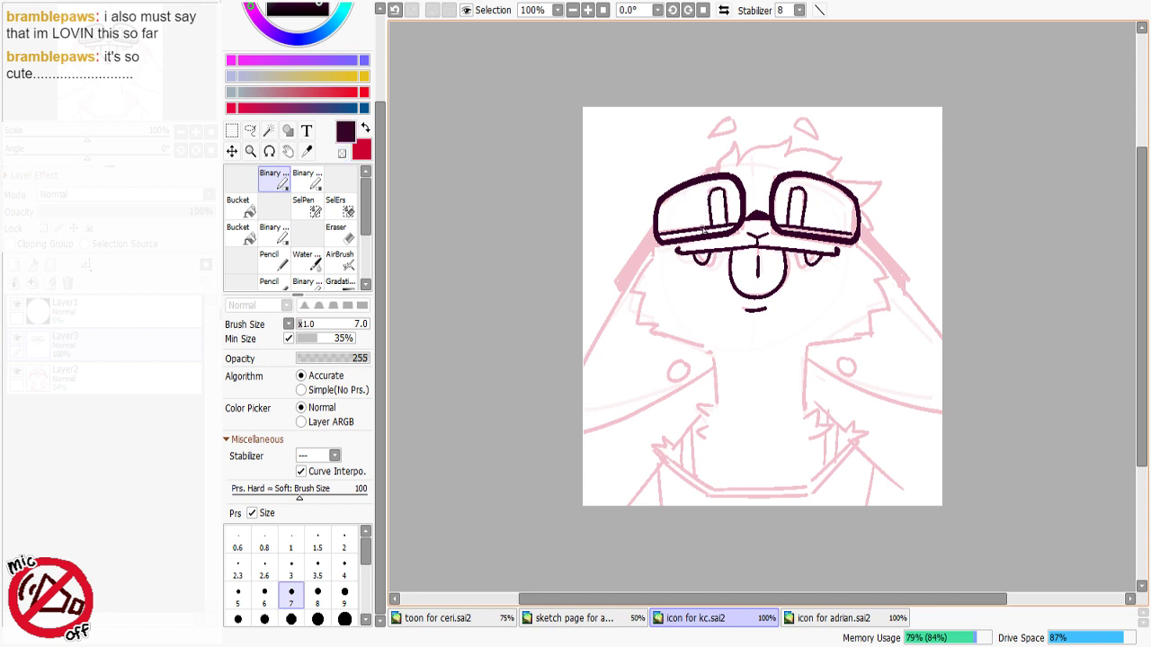
Step: Fill both pupils with the dark purple line colour using the Bucket
click(239, 205)
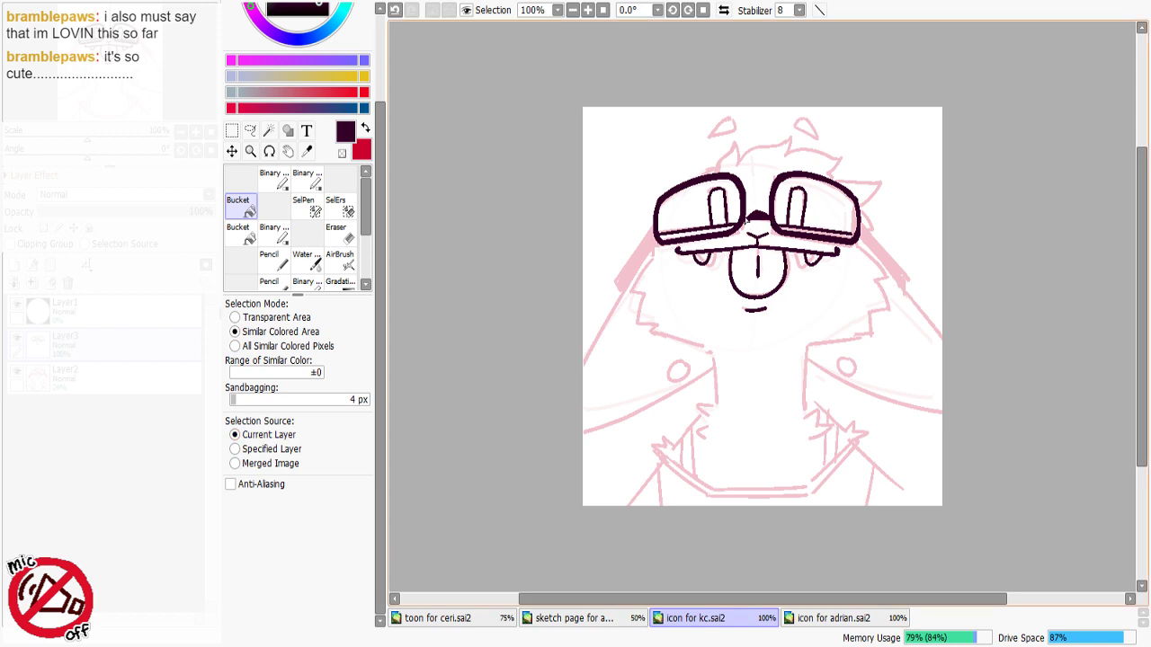
click(719, 215)
click(797, 208)
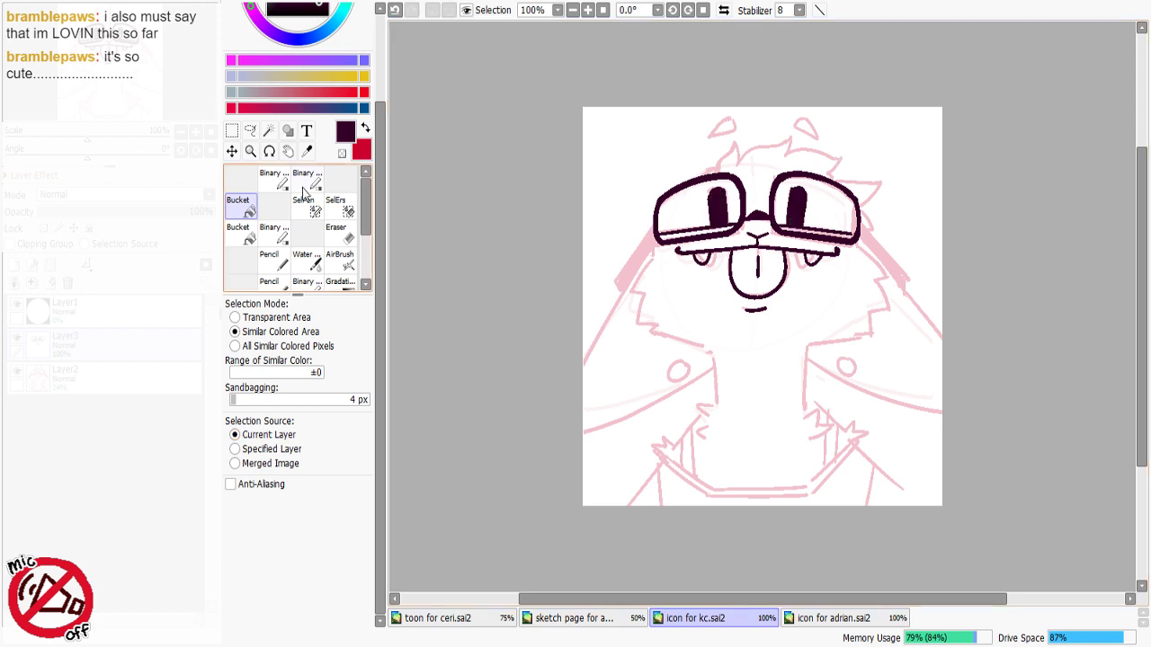
Step: Try to carve a highlight into the left pupil with the transparent binary pen at size 10
click(274, 179)
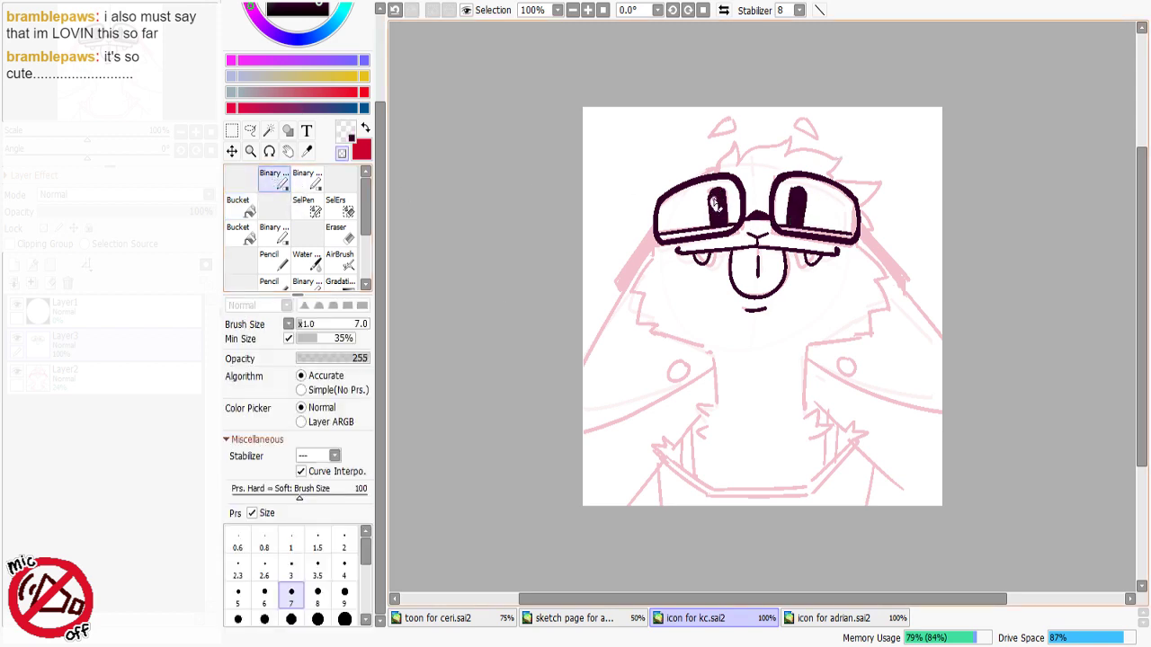
click(237, 618)
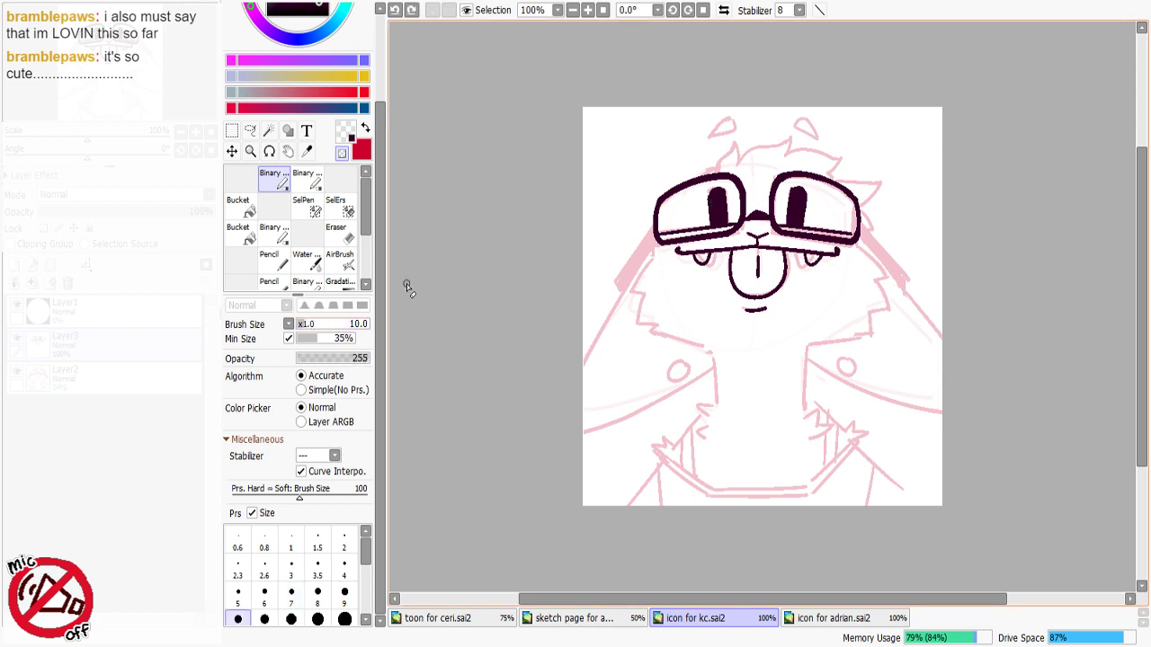
click(716, 205)
key(ctrl+z)
key(minus)
Step: Set the brush size to 6 and ink the left cheek's fur outline from the glasses down to the neck
click(264, 596)
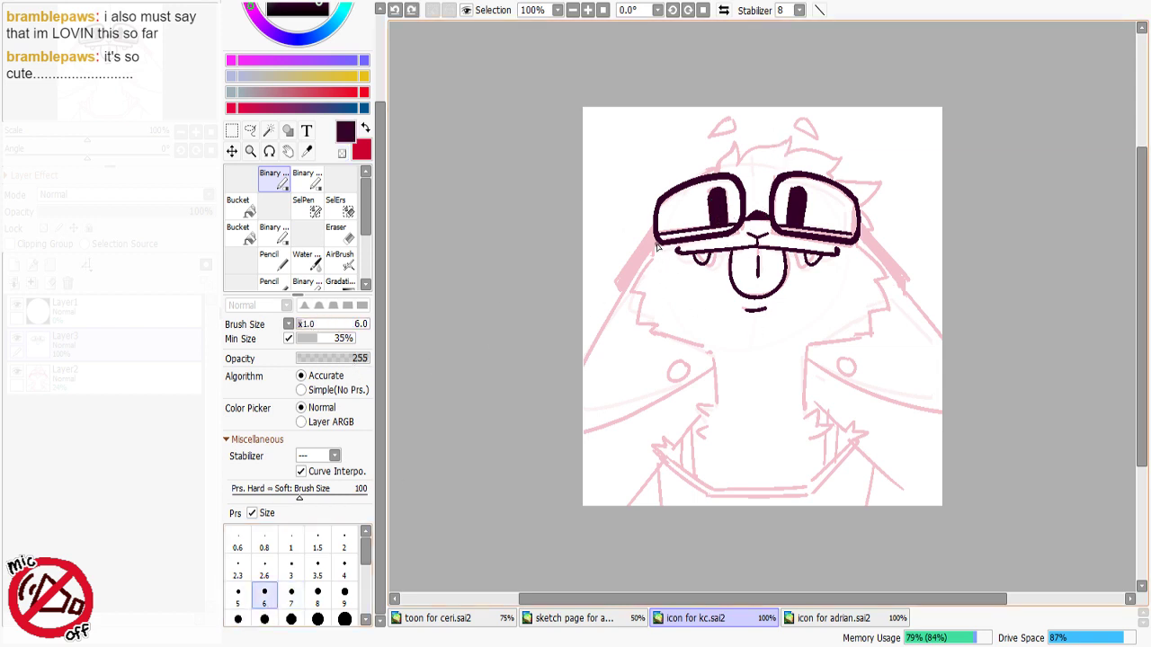
mouse_move(654, 245)
mouse_down()
mouse_move(631, 291)
mouse_move(644, 293)
mouse_move(637, 324)
mouse_move(693, 345)
mouse_up()
key(ctrl+z)
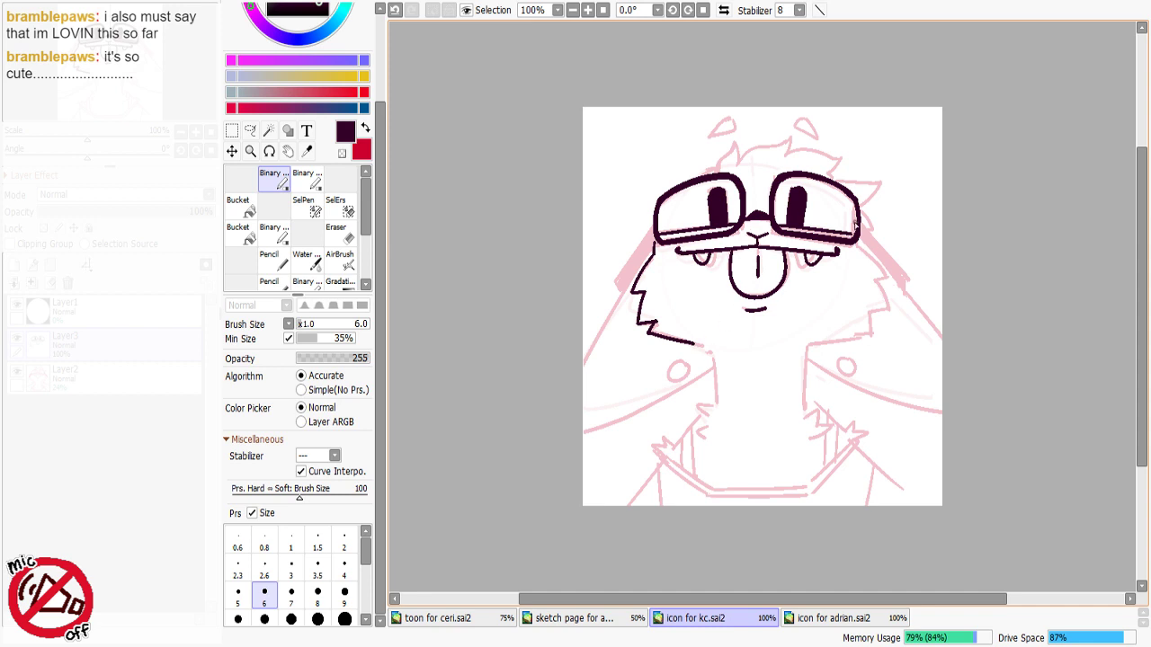
Step: Ink the right cheek's fur outline from the glasses down to the neck
mouse_move(858, 249)
mouse_down()
mouse_move(890, 276)
mouse_move(873, 283)
mouse_move(892, 311)
mouse_move(868, 316)
mouse_move(873, 340)
mouse_move(811, 347)
mouse_move(872, 337)
mouse_move(801, 408)
mouse_up()
key(ctrl+z)
key(ctrl+z)
key(ctrl+z)
key(ctrl+z)
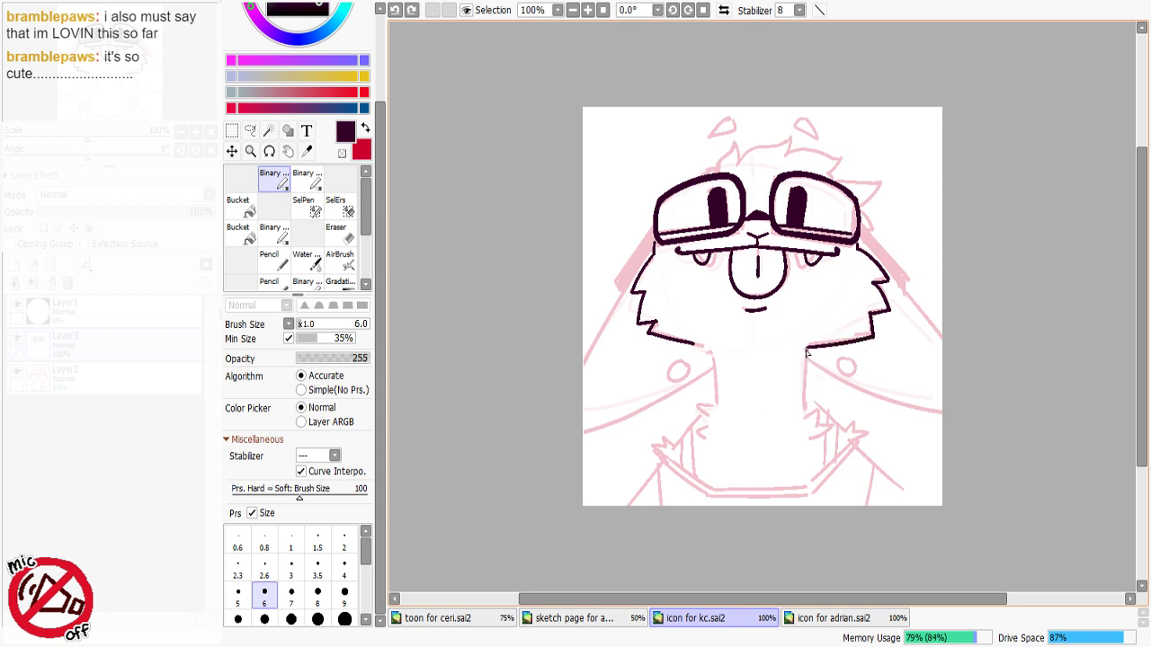
Step: Ink both sides of the neck from the cheek fur down to the chest tufts
drag(808, 348, 804, 421)
key(ctrl+z)
drag(809, 348, 802, 411)
mouse_move(692, 343)
mouse_down()
mouse_move(711, 352)
mouse_move(721, 414)
mouse_up()
key(ctrl+z)
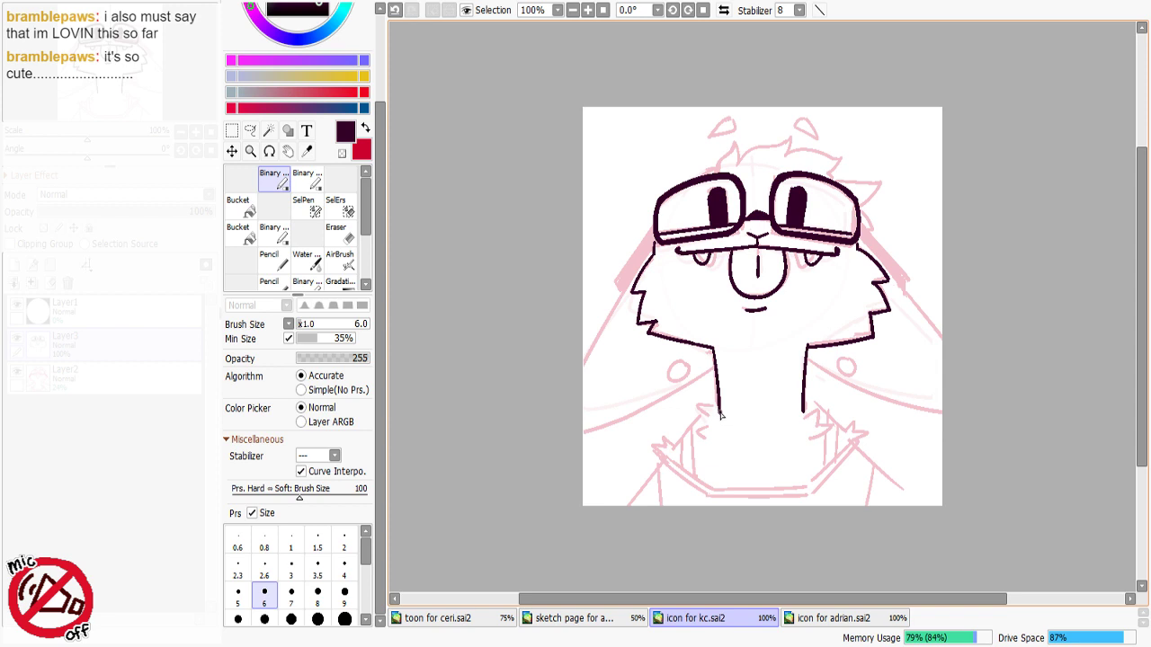
Step: Redraw the short chin line below the tongue with the binary pen
key(minus)
key(minus)
key(ctrl+z)
drag(745, 308, 764, 312)
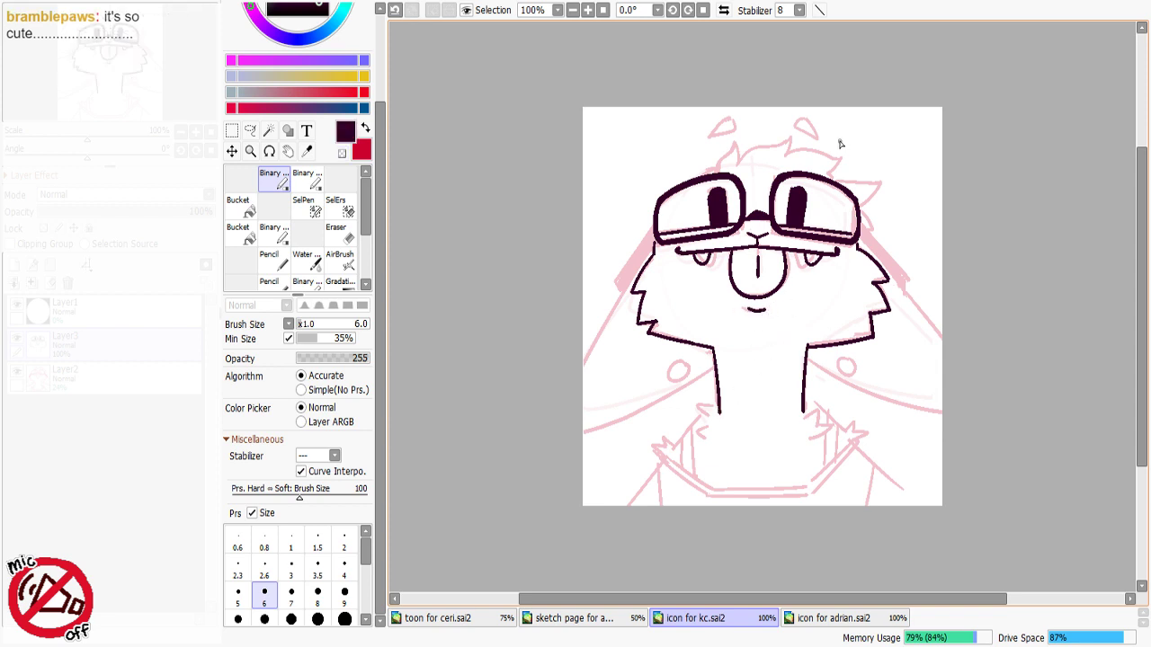
Step: Ink the spiky fur outline across the top of the head and down behind the right lens
mouse_move(700, 177)
mouse_down()
mouse_move(733, 141)
mouse_move(745, 158)
mouse_move(793, 137)
mouse_move(845, 160)
mouse_move(833, 171)
mouse_move(858, 186)
mouse_move(882, 185)
mouse_move(863, 204)
mouse_move(872, 224)
mouse_move(859, 186)
mouse_move(883, 184)
mouse_move(864, 234)
mouse_up()
key(ctrl+z)
key(ctrl+z)
key(ctrl+z)
key(ctrl+z)
key(ctrl+z)
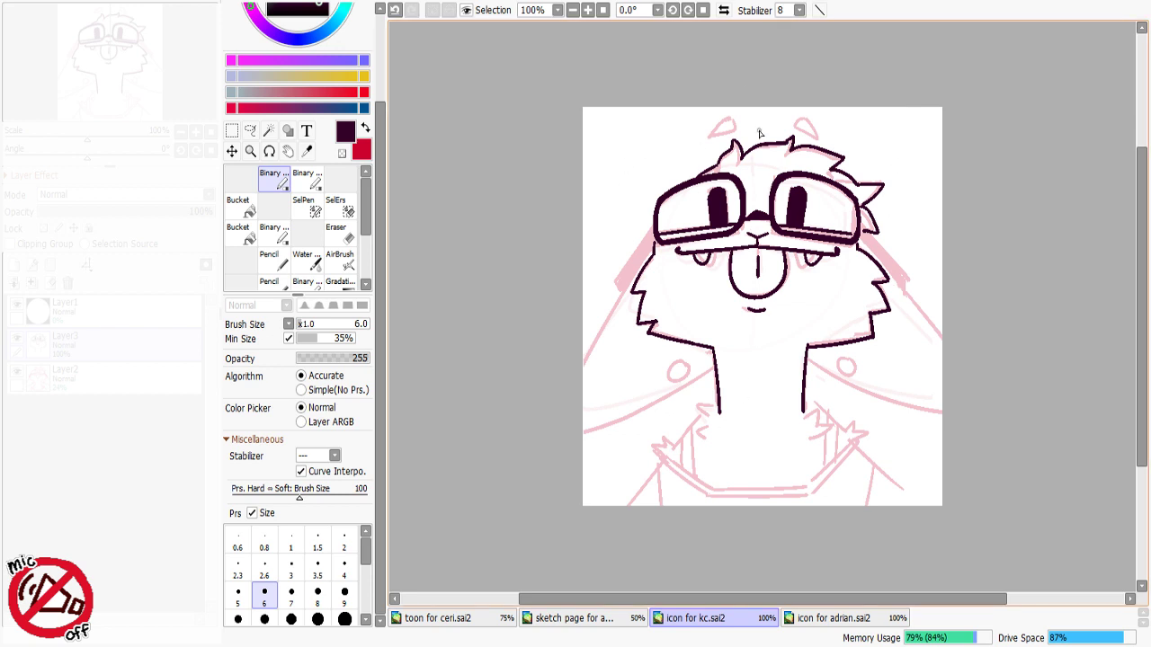
Step: Try to ink the left drooping ear's upper edge from the cheek and its lower edge from the neck out to the canvas border
drag(653, 249, 570, 367)
key(ctrl+z)
drag(656, 249, 570, 416)
key(ctrl+z)
drag(651, 261, 575, 400)
key(ctrl+z)
drag(632, 300, 577, 422)
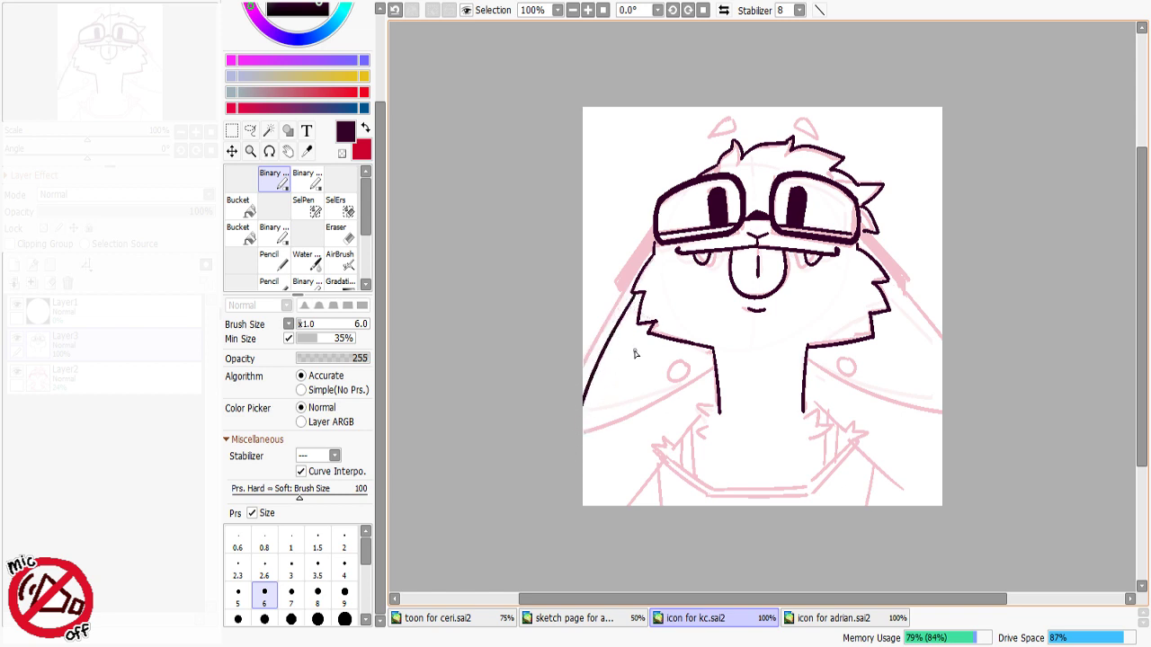
drag(715, 362, 566, 497)
key(ctrl+z)
mouse_move(715, 364)
mouse_down()
mouse_move(578, 474)
mouse_move(598, 465)
mouse_move(716, 370)
mouse_move(580, 466)
mouse_up()
key(ctrl+z)
key(ctrl+z)
key(ctrl+z)
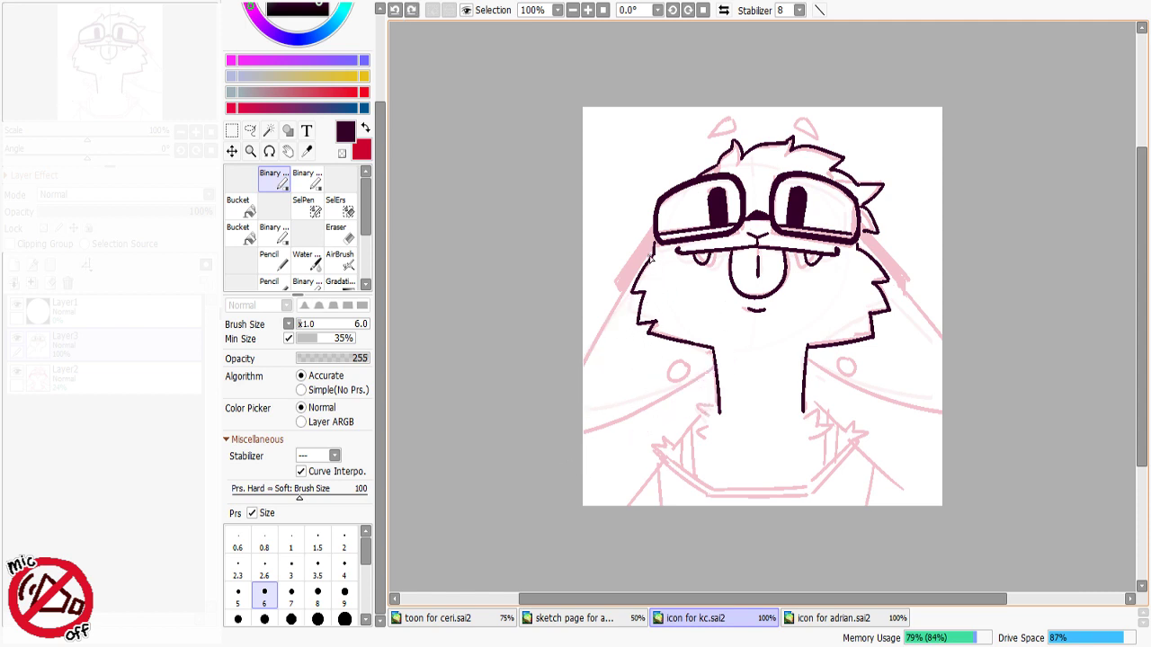
Step: Ink the left ear's upper edge from the glasses frame down to the canvas border, cleaning up where it meets the frame
drag(654, 251, 570, 365)
key(ctrl+z)
drag(654, 244, 557, 380)
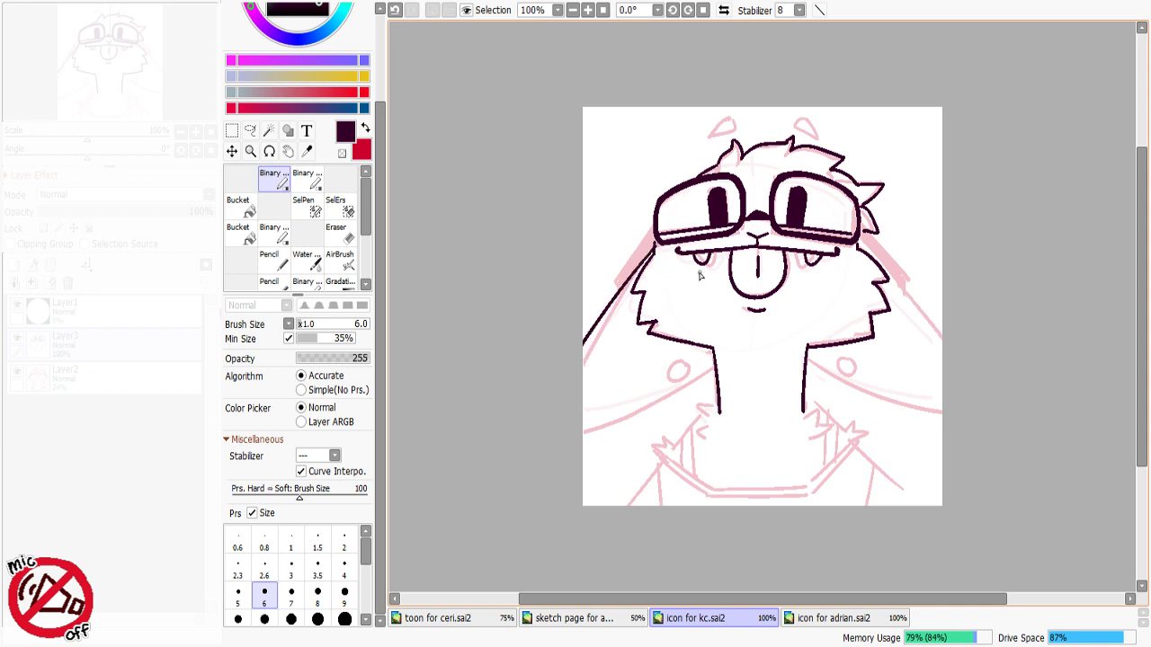
key(c)
key(ctrl+z)
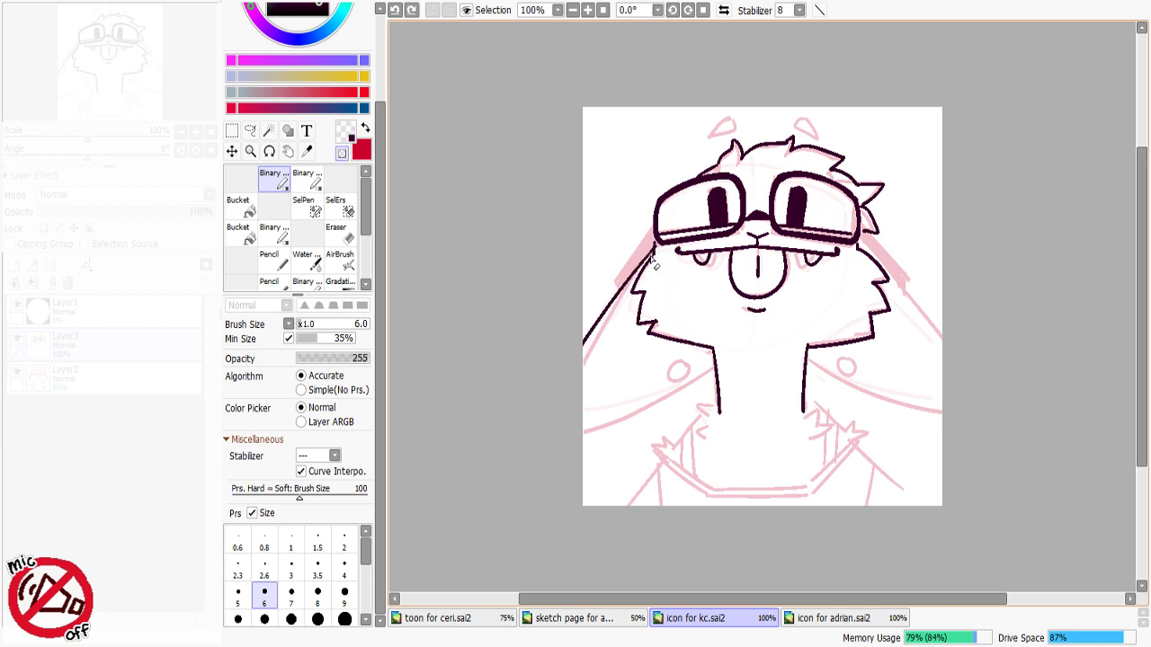
drag(650, 250, 665, 245)
key(ctrl+z)
key(minus)
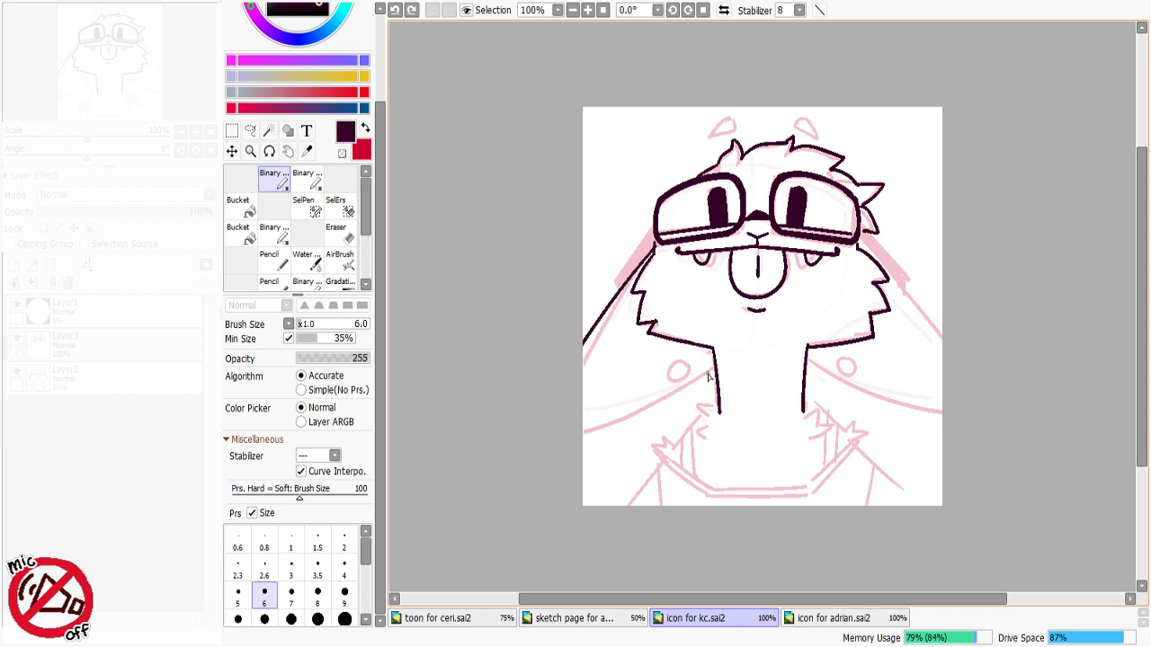
Step: Ink the left ear's lower edge from the neck to the canvas border, trimmed at the neck line, and set the brush size to 7
mouse_move(718, 363)
mouse_down()
mouse_move(587, 444)
mouse_move(589, 434)
mouse_move(548, 448)
mouse_up()
key(ctrl+z)
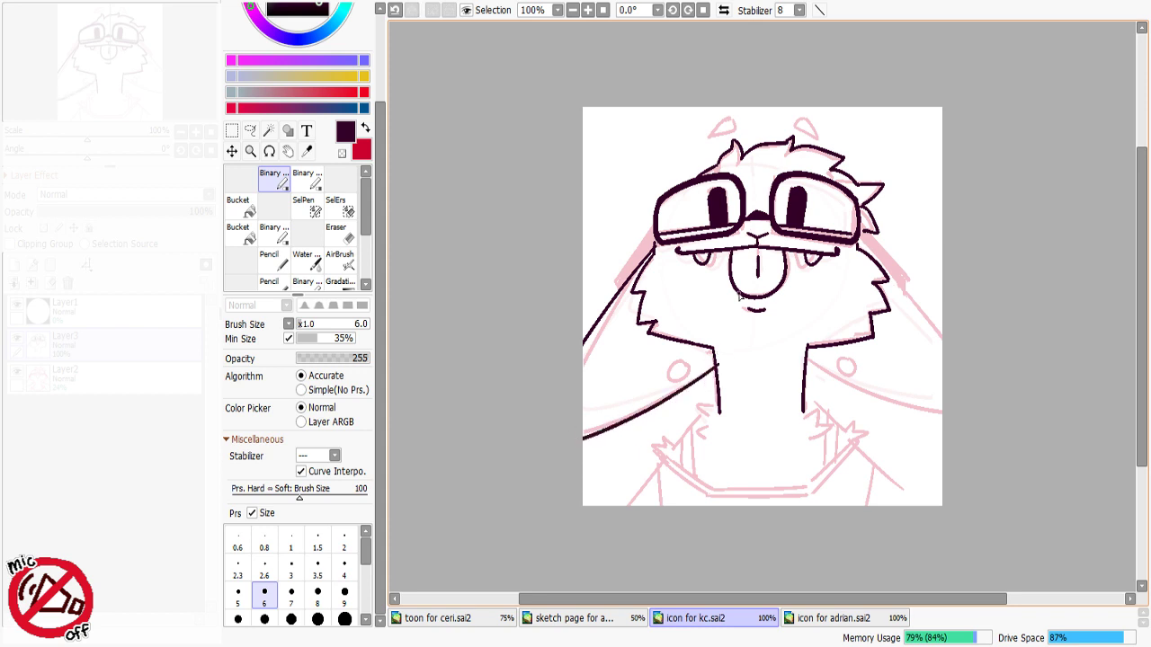
key(e)
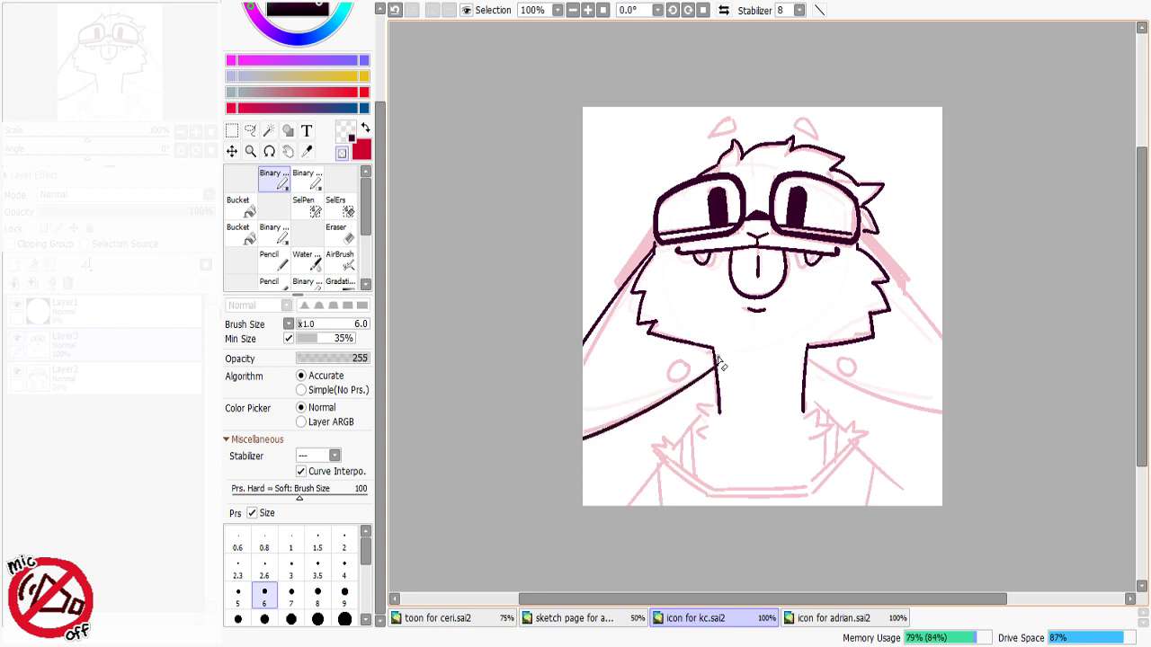
drag(718, 358, 721, 378)
key(minus)
click(296, 596)
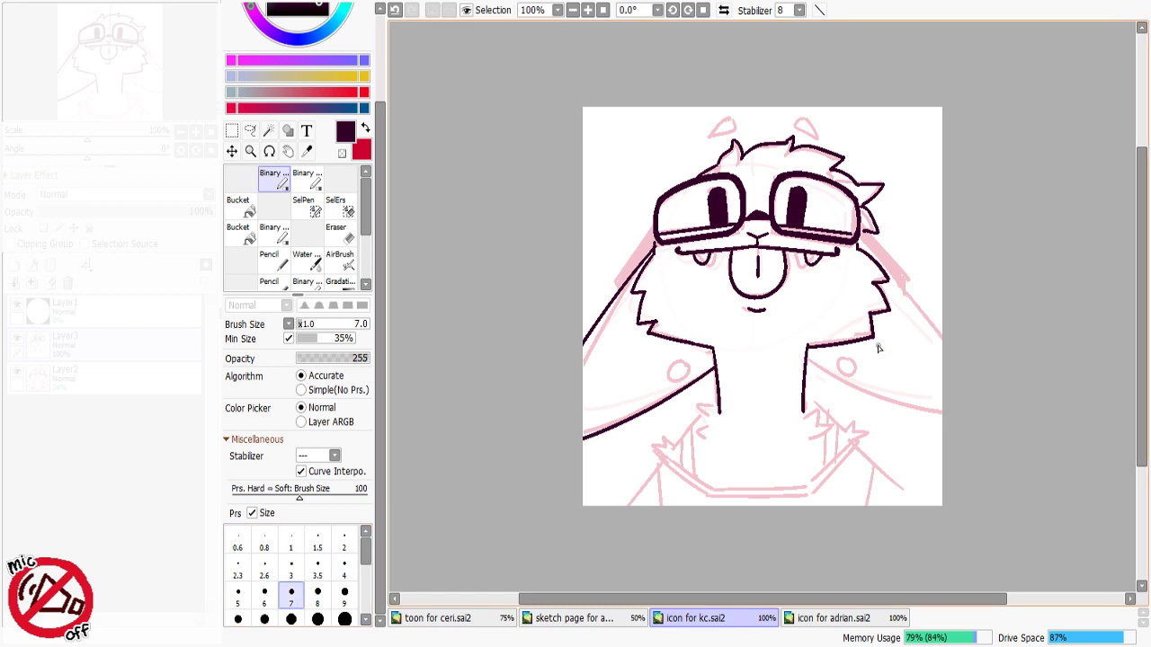
click(265, 591)
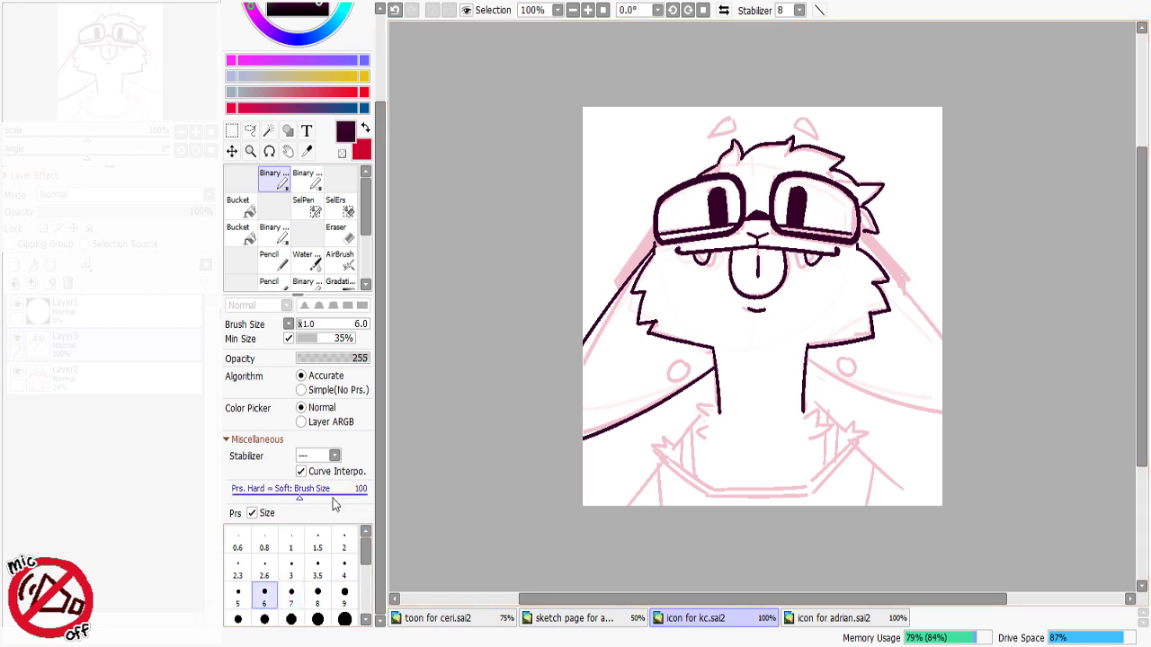
click(290, 592)
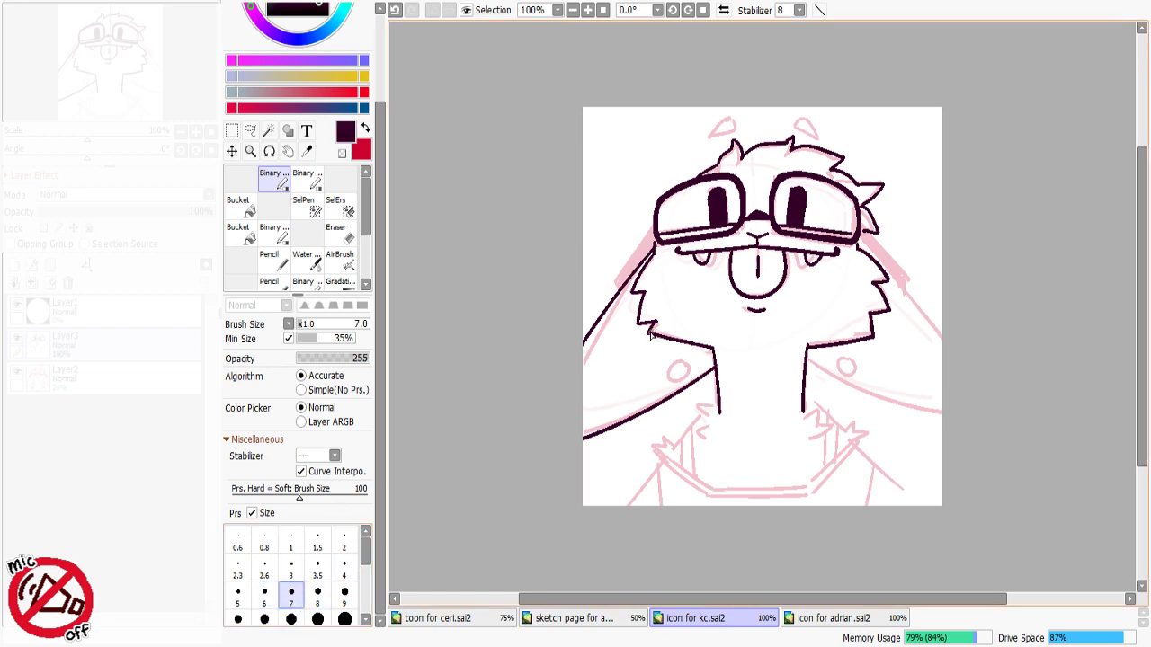
mouse_move(650, 334)
mouse_down()
mouse_move(709, 353)
mouse_move(733, 346)
mouse_move(746, 375)
mouse_move(713, 354)
mouse_move(720, 407)
mouse_up()
key(ctrl+z)
key(ctrl+z)
drag(715, 363, 718, 411)
drag(861, 251, 899, 288)
key(ctrl+z)
key(ctrl+z)
key(ctrl+z)
key(minus)
key(ctrl+z)
key(minus)
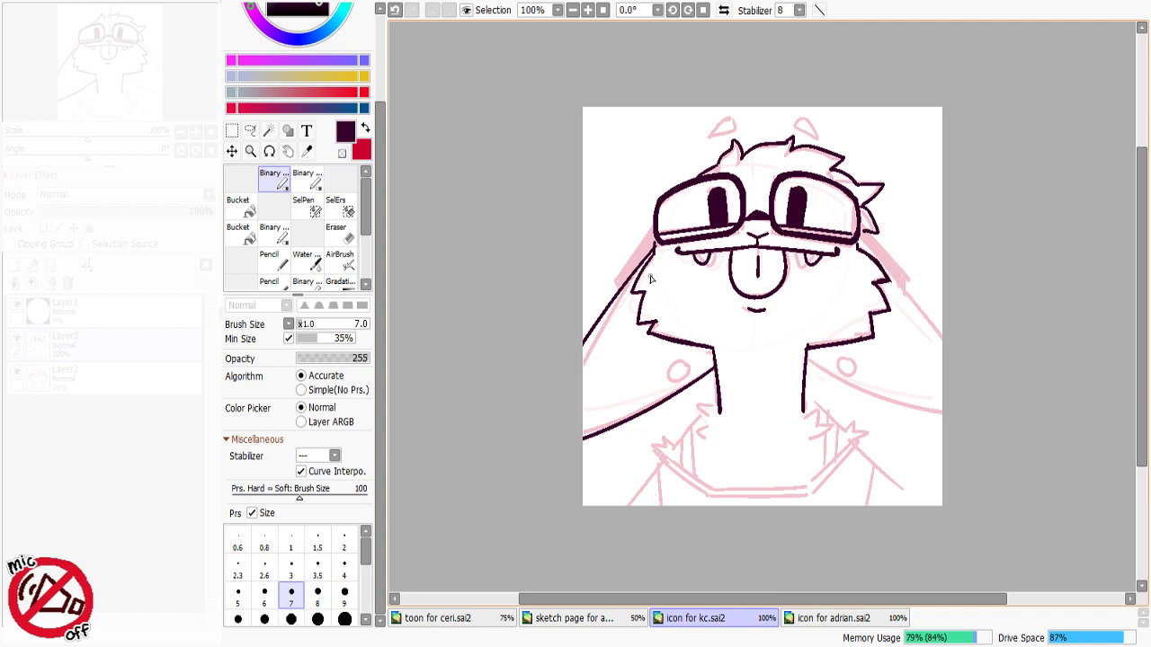
Step: Try to redraw the outer edge of the left ear over the sketch with the size 7 binary brush
drag(654, 257, 630, 296)
key(ctrl+z)
key(ctrl+z)
mouse_move(653, 258)
mouse_down()
mouse_move(631, 294)
mouse_move(638, 331)
mouse_up()
key(ctrl+z)
drag(649, 251, 583, 333)
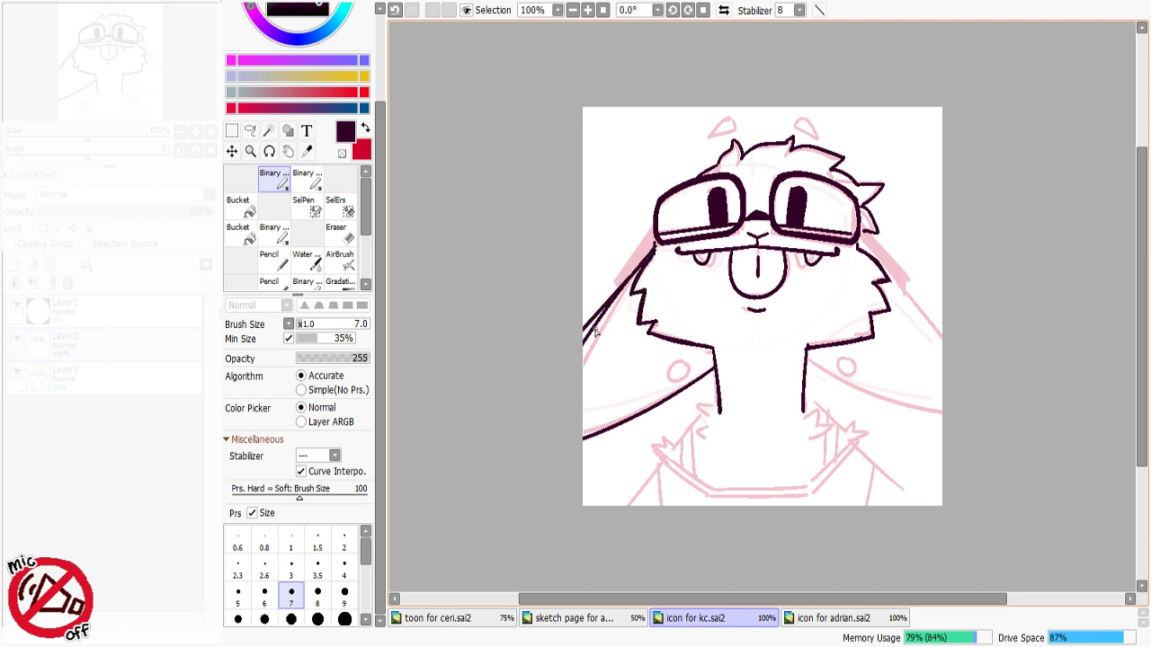
key(ctrl+z)
drag(658, 246, 578, 349)
key(ctrl+z)
drag(659, 247, 560, 398)
Step: Try to ink the upper edge of the right ear from the glasses to the canvas edge at brush size 7
drag(867, 241, 963, 346)
key(ctrl+z)
drag(863, 238, 956, 353)
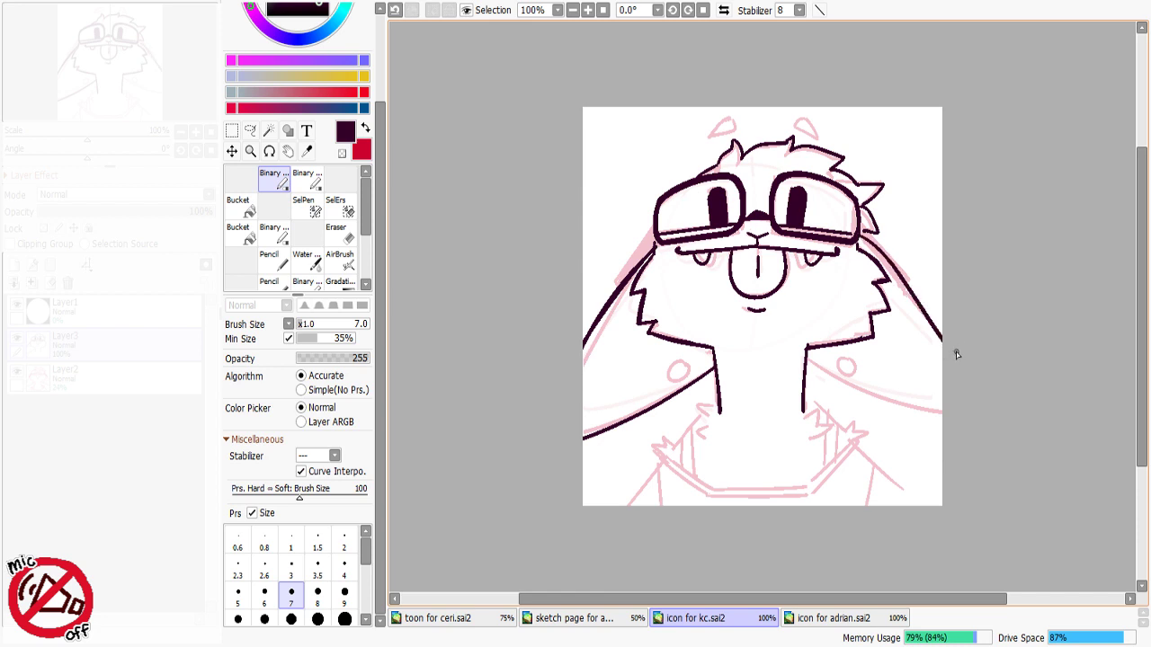
key(ctrl+z)
drag(861, 237, 955, 357)
key(ctrl+z)
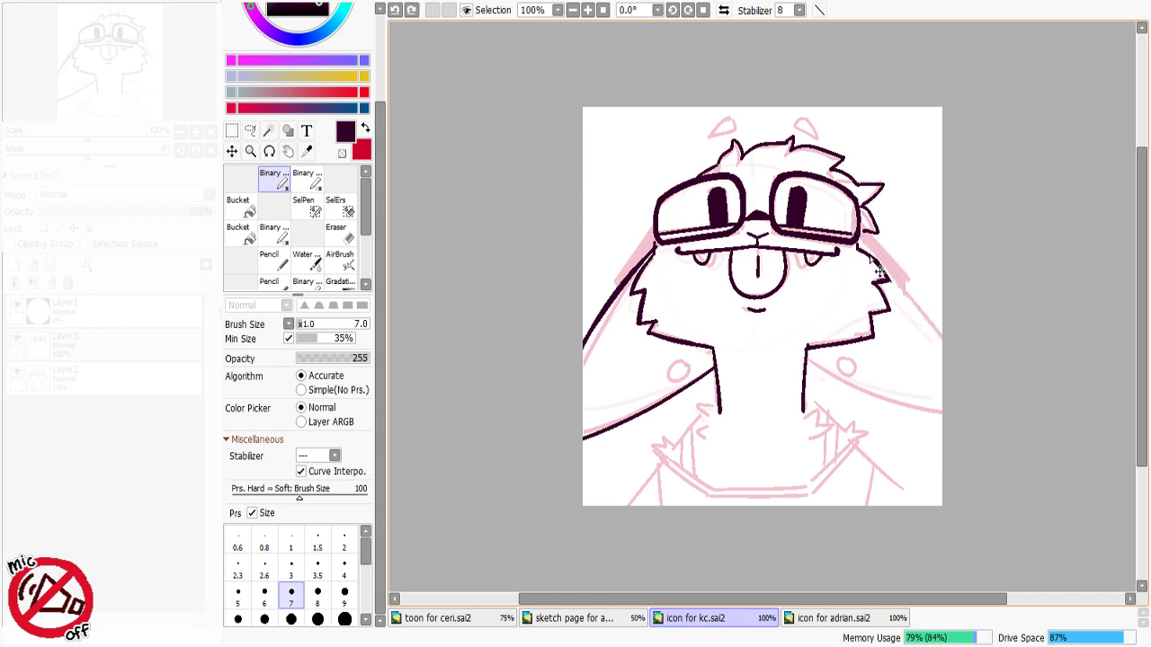
mouse_move(862, 241)
mouse_down()
mouse_move(927, 305)
mouse_move(968, 324)
mouse_up()
key(ctrl+z)
drag(867, 246, 962, 356)
Step: Try to ink the lower edge of the right ear from the neck outward, and undo the recent ear strokes
mouse_move(808, 359)
mouse_down()
mouse_move(940, 421)
mouse_move(975, 422)
mouse_up()
key(ctrl+z)
key(ctrl+y)
key(ctrl+z)
mouse_move(807, 360)
mouse_down()
mouse_move(861, 389)
mouse_move(980, 410)
mouse_up()
key(ctrl+z)
drag(807, 359, 964, 401)
key(ctrl+z)
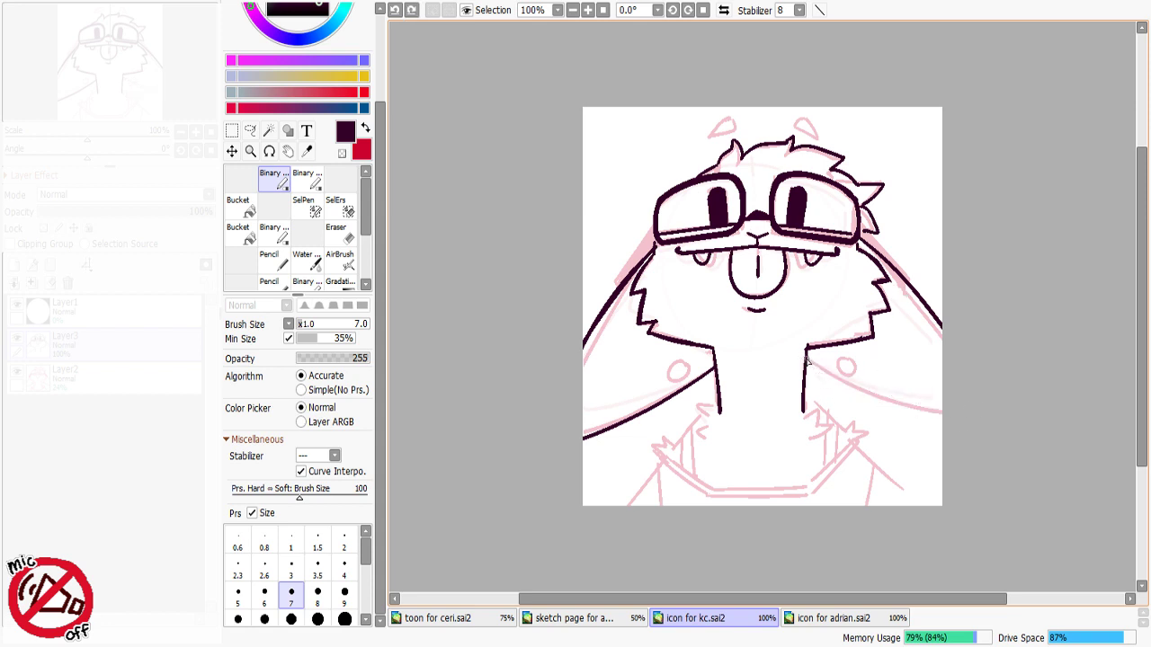
mouse_move(808, 360)
mouse_down()
mouse_move(844, 385)
mouse_move(984, 404)
mouse_up()
key(ctrl+z)
drag(806, 359, 971, 407)
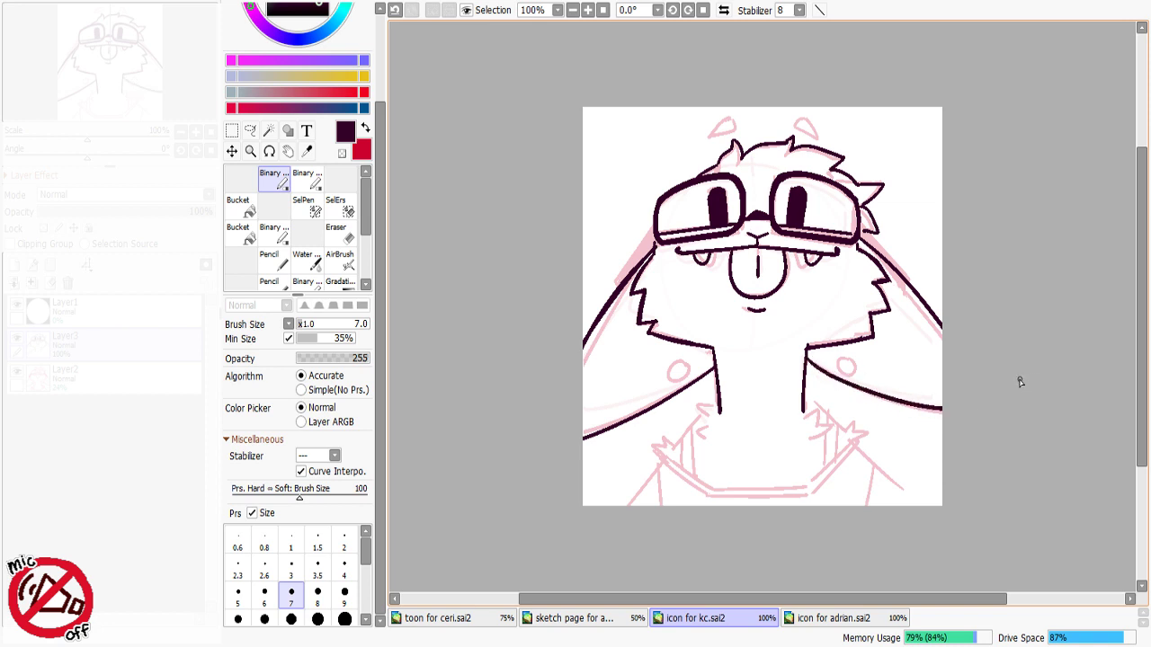
key(ctrl+z)
key(ctrl+z)
key(ctrl+z)
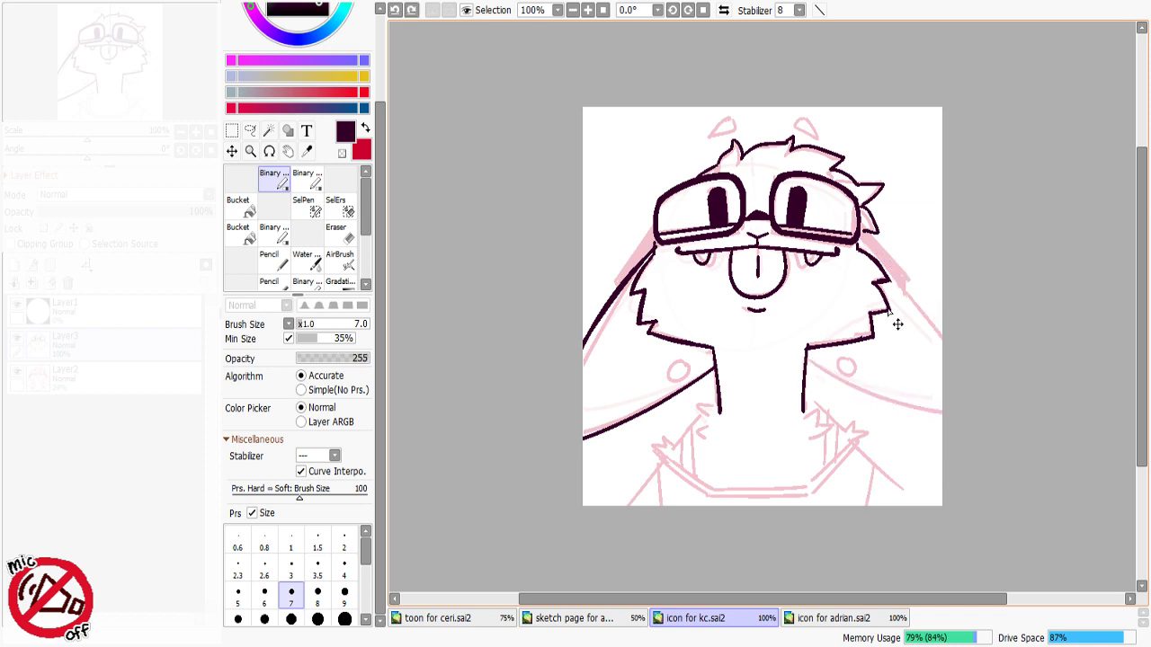
Step: Set the brush size to 6 and ink the upper edge of the right ear out to the canvas edge
click(265, 593)
mouse_move(861, 235)
mouse_down()
mouse_move(949, 358)
mouse_move(881, 252)
mouse_move(963, 355)
mouse_up()
key(ctrl+z)
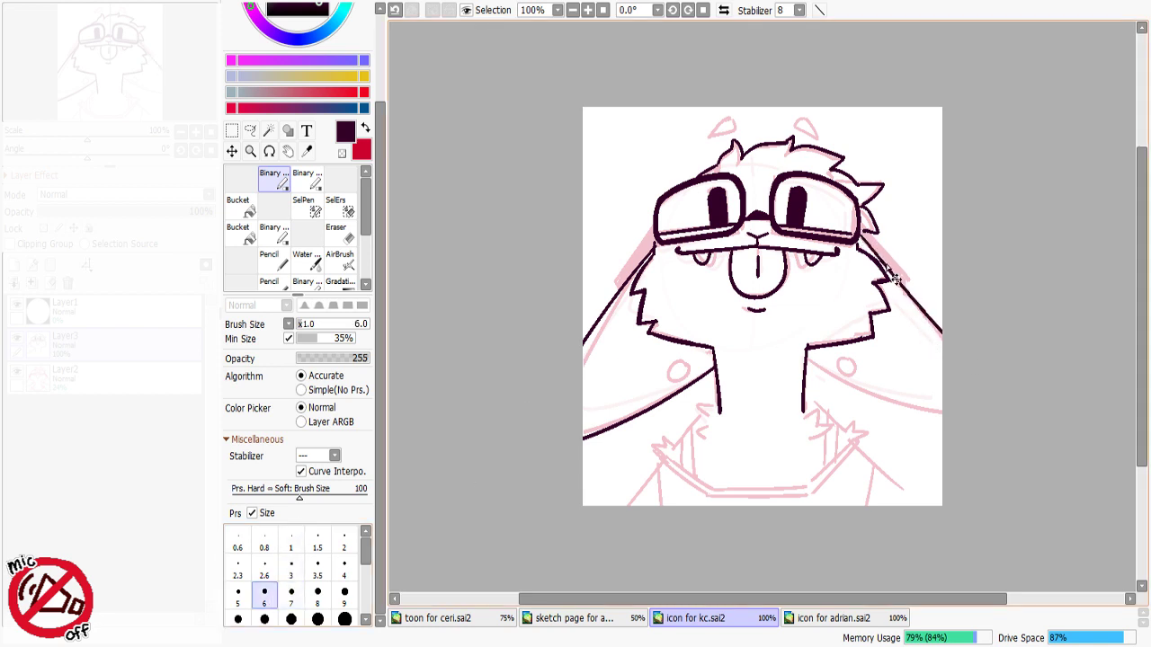
Step: Ink the curved lower edge of the right ear from the neck to the canvas edge and erase its overshoot at the neck
drag(805, 360, 978, 423)
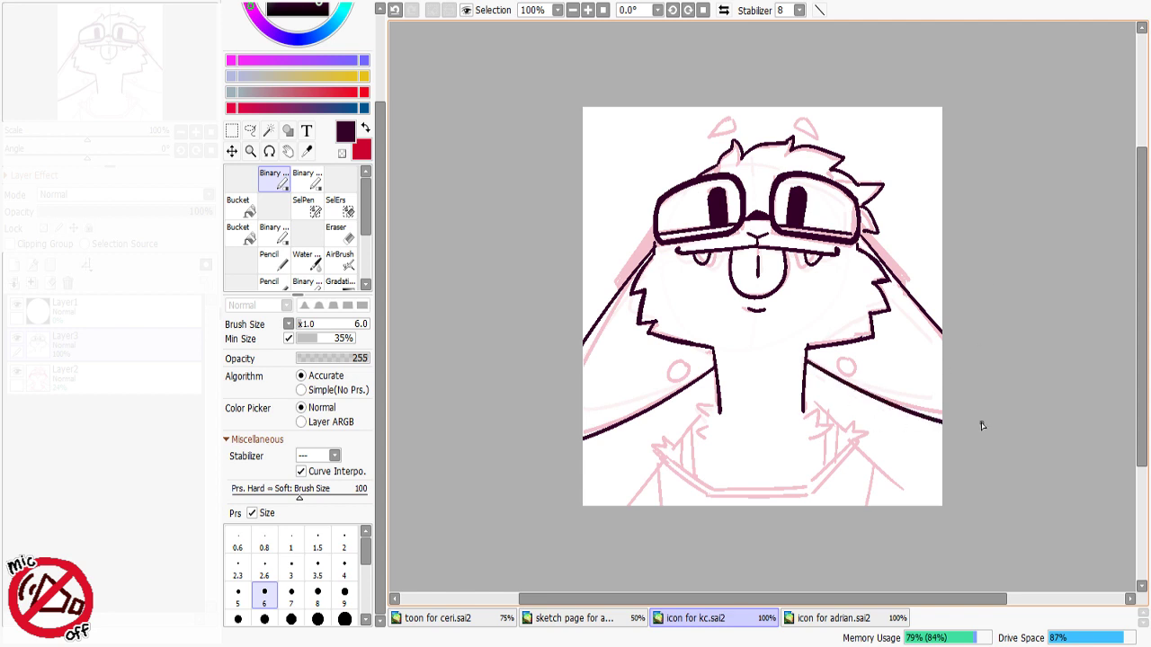
key(ctrl+z)
drag(805, 360, 959, 411)
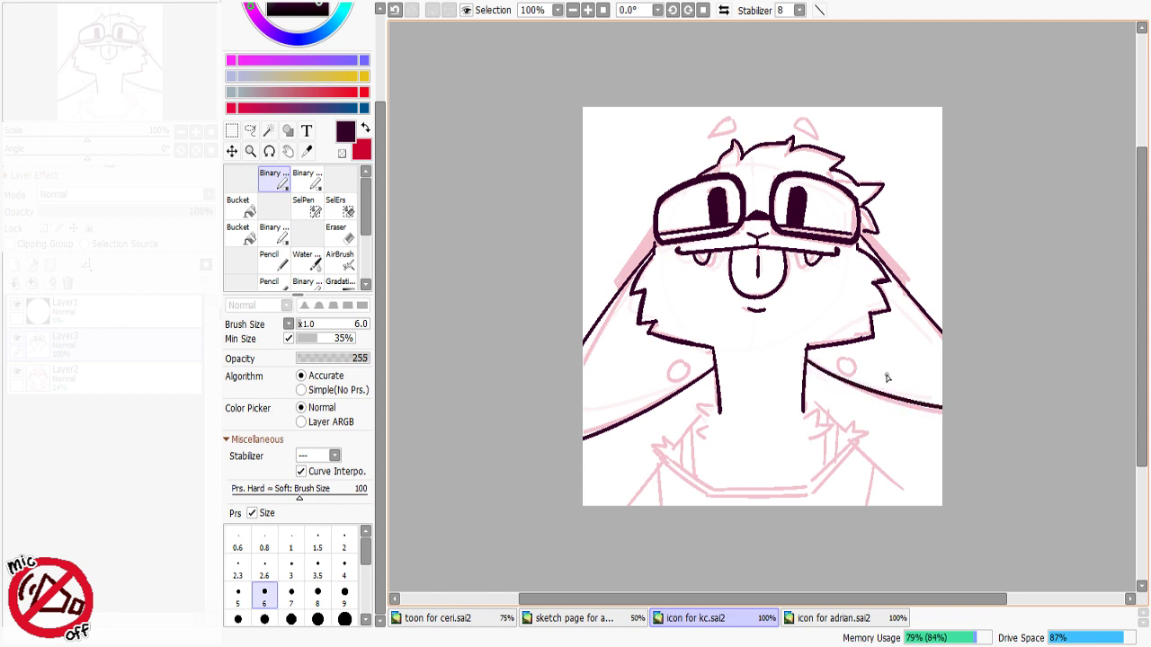
key(ctrl+z)
drag(800, 353, 984, 413)
key(e)
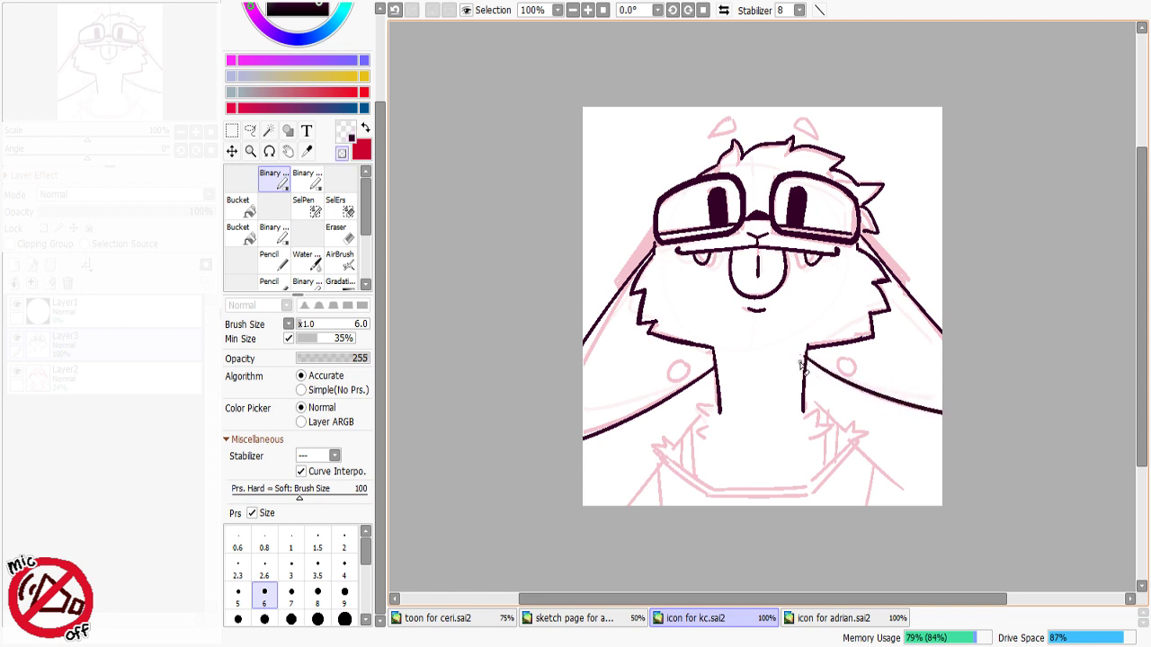
key(ctrl+z)
drag(799, 365, 803, 341)
key(e)
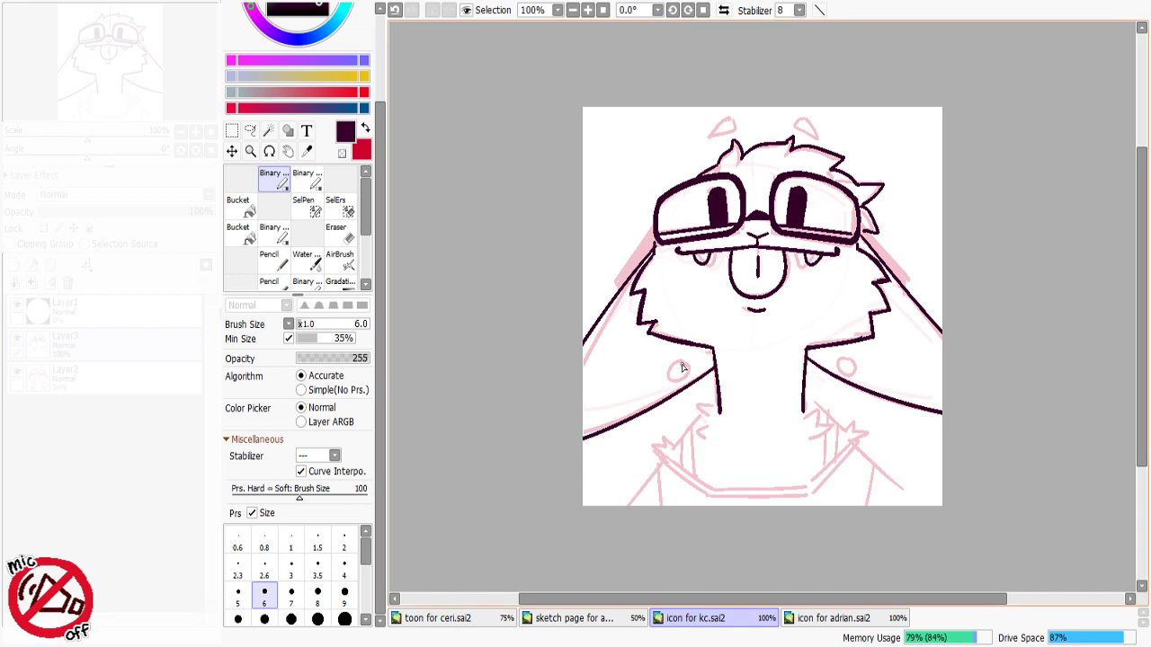
Step: Set the brush size to 9 and ink the small circle on the left ear over the sketch
key(bracketright)
key(bracketright)
key(bracketright)
mouse_move(684, 365)
mouse_down()
mouse_move(685, 378)
mouse_move(686, 363)
mouse_up()
key(ctrl+z)
key(ctrl+z)
key(ctrl+z)
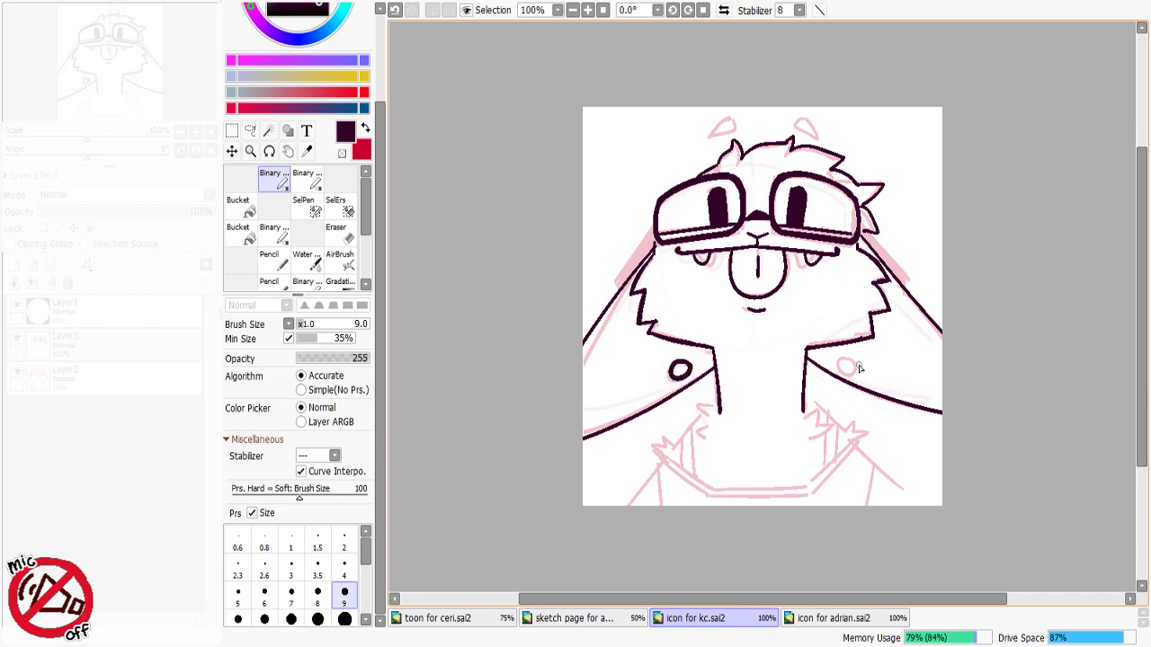
Step: Ink the matching small circle on the right ear over the sketched one
drag(844, 356, 846, 371)
key(ctrl+z)
key(ctrl+z)
key(ctrl+z)
mouse_move(846, 370)
mouse_down()
mouse_move(883, 352)
mouse_move(860, 376)
mouse_move(837, 365)
mouse_move(879, 358)
mouse_move(853, 360)
mouse_up()
key(ctrl+z)
key(ctrl+z)
key(ctrl+z)
key(ctrl+z)
key(ctrl+z)
key(ctrl+z)
key(ctrl+z)
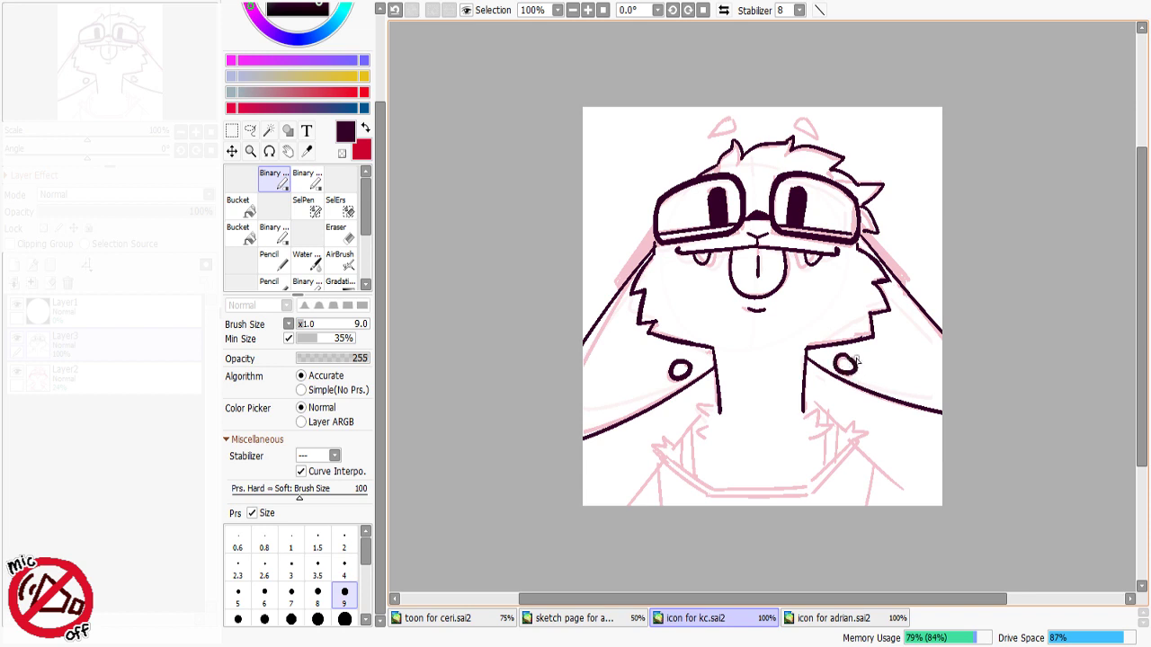
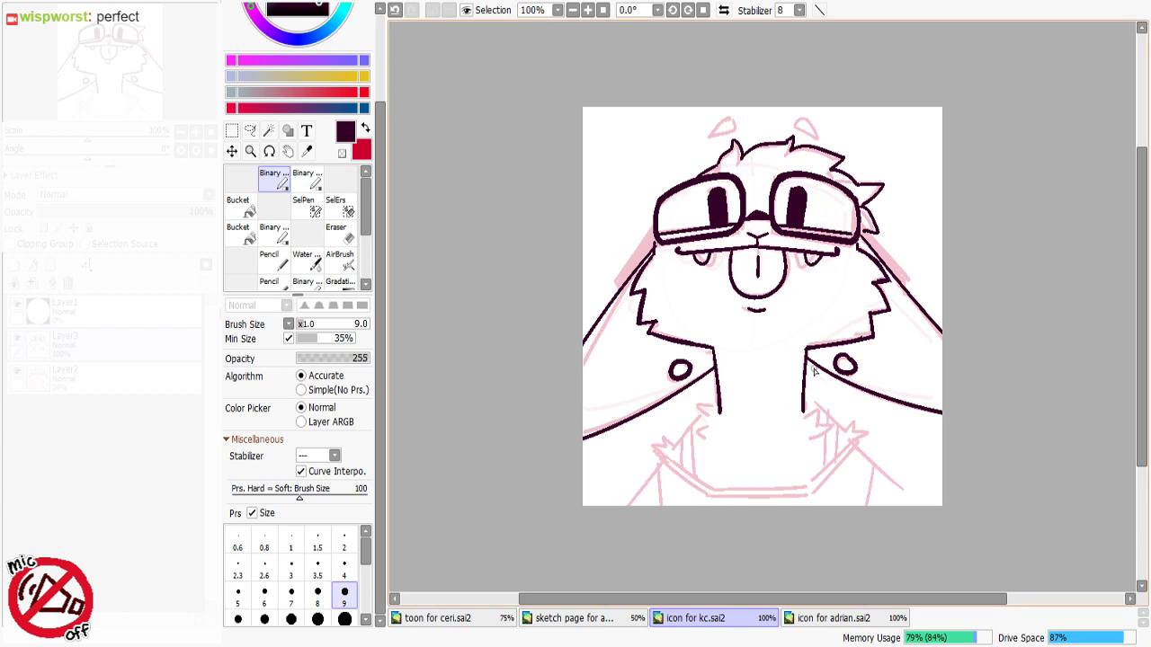
Step: Set the brush size to 6 and ink jagged fur tufts at the base of the neck on both sides
click(265, 592)
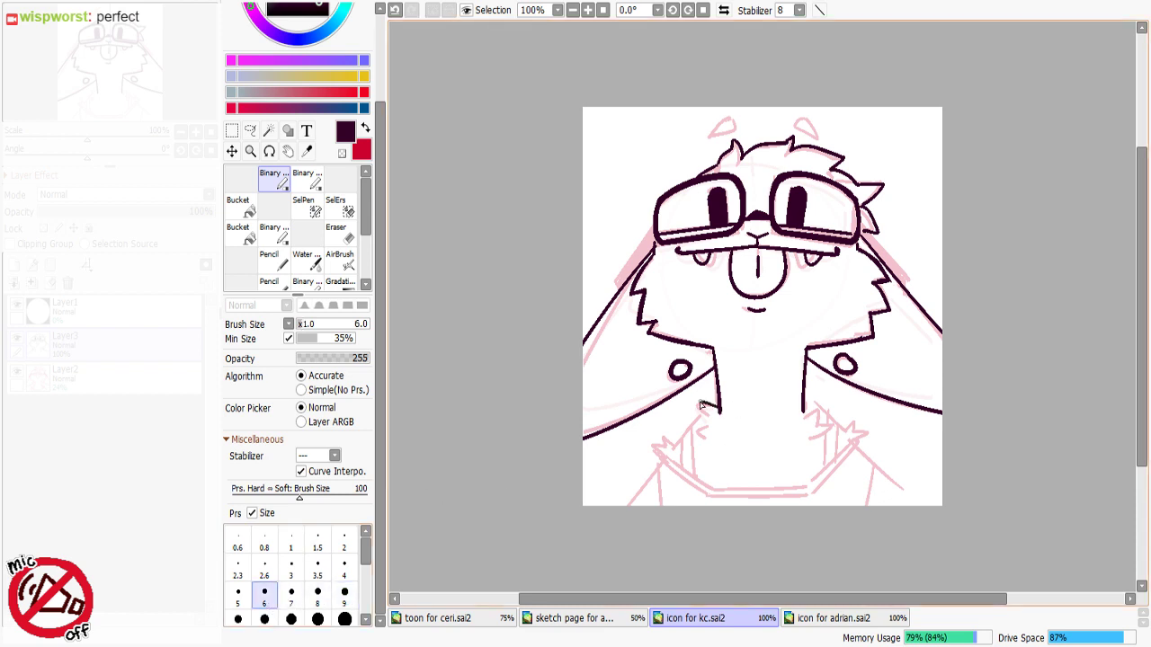
drag(699, 426, 711, 433)
mouse_move(808, 409)
mouse_down()
mouse_move(824, 404)
mouse_move(818, 425)
mouse_move(835, 422)
mouse_up()
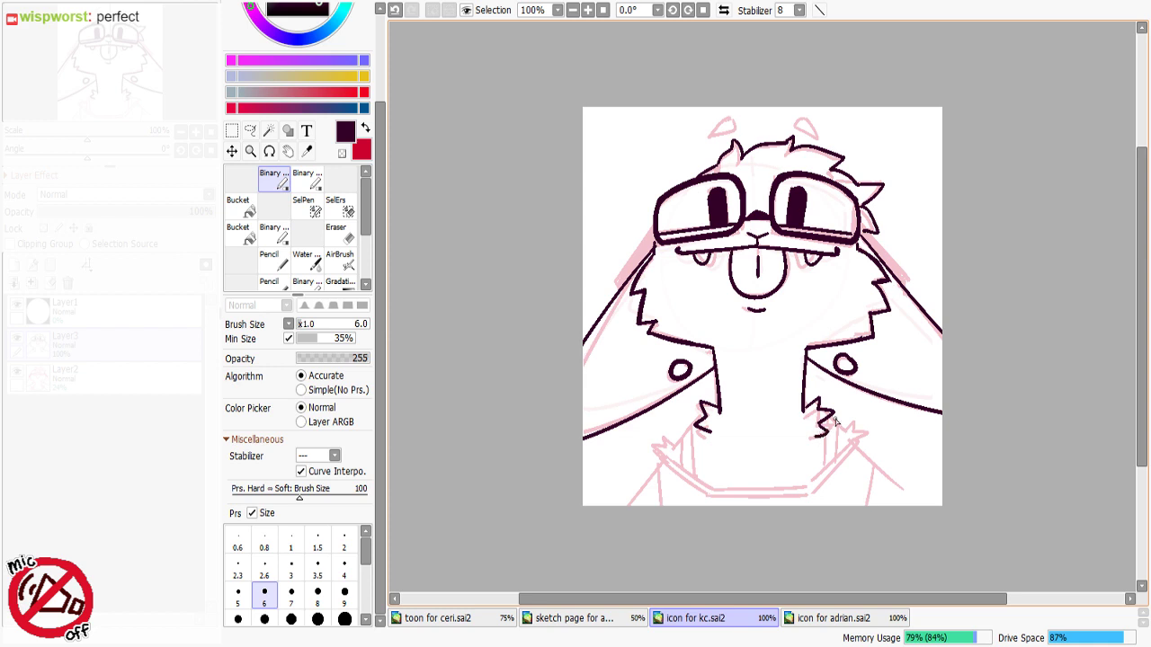
drag(710, 439, 728, 438)
Step: Ink the left shoulder line from the neck tuft down to the lower canvas edge with brush size 7
drag(697, 422, 665, 457)
key(ctrl+z)
key(ctrl+z)
key(bracketright)
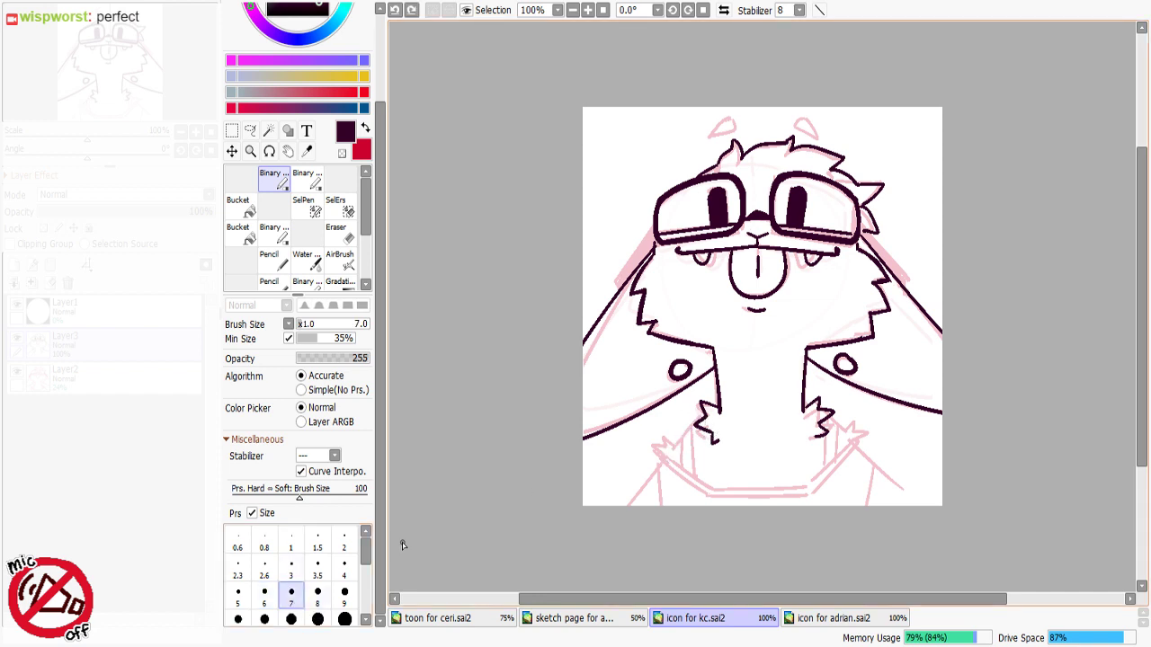
drag(705, 416, 621, 508)
key(ctrl+z)
drag(706, 416, 624, 512)
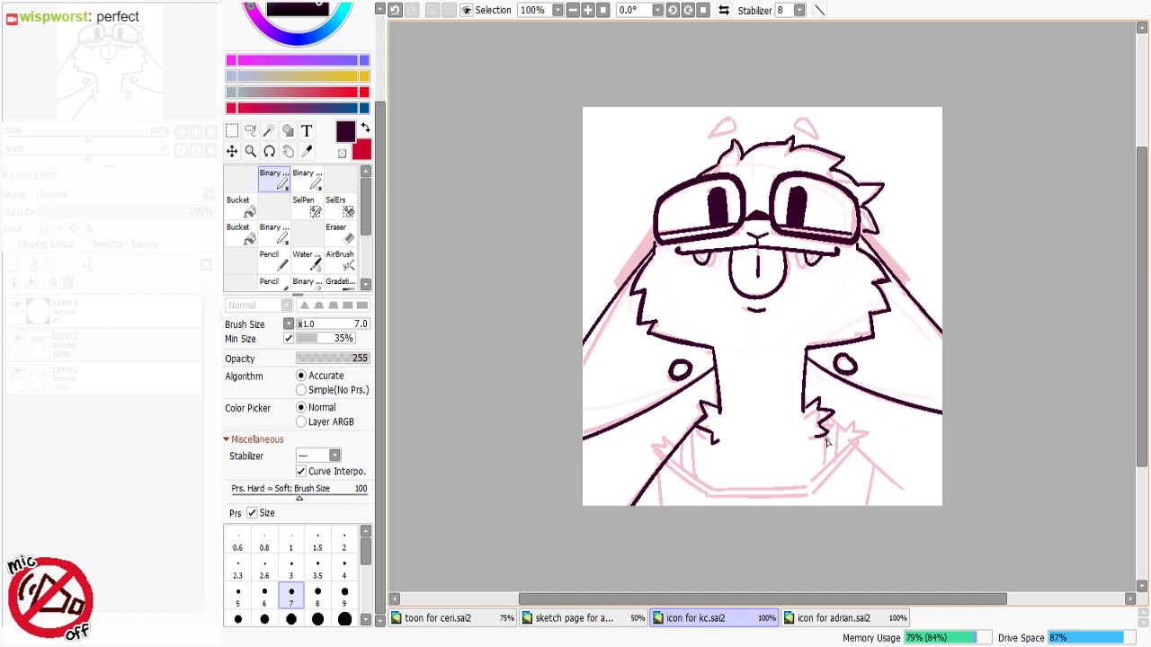
Step: Ink the right shoulder line from the neck tuft down to the lower canvas edge
drag(827, 419, 930, 507)
key(ctrl+z)
mouse_move(825, 417)
mouse_down()
mouse_move(919, 524)
mouse_move(875, 464)
mouse_move(920, 514)
mouse_up()
key(ctrl+z)
key(ctrl+z)
drag(828, 418, 912, 509)
key(ctrl+z)
drag(828, 418, 925, 529)
key(ctrl+z)
drag(828, 418, 927, 526)
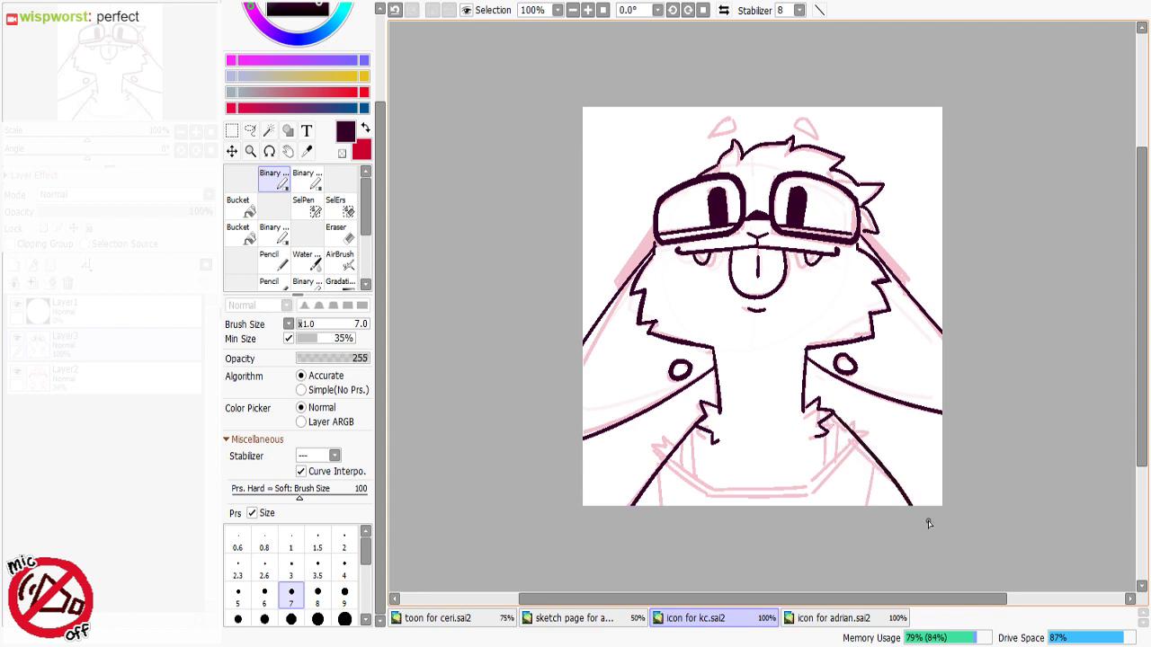
key(ctrl+z)
drag(828, 418, 925, 519)
key(ctrl+z)
drag(831, 424, 916, 520)
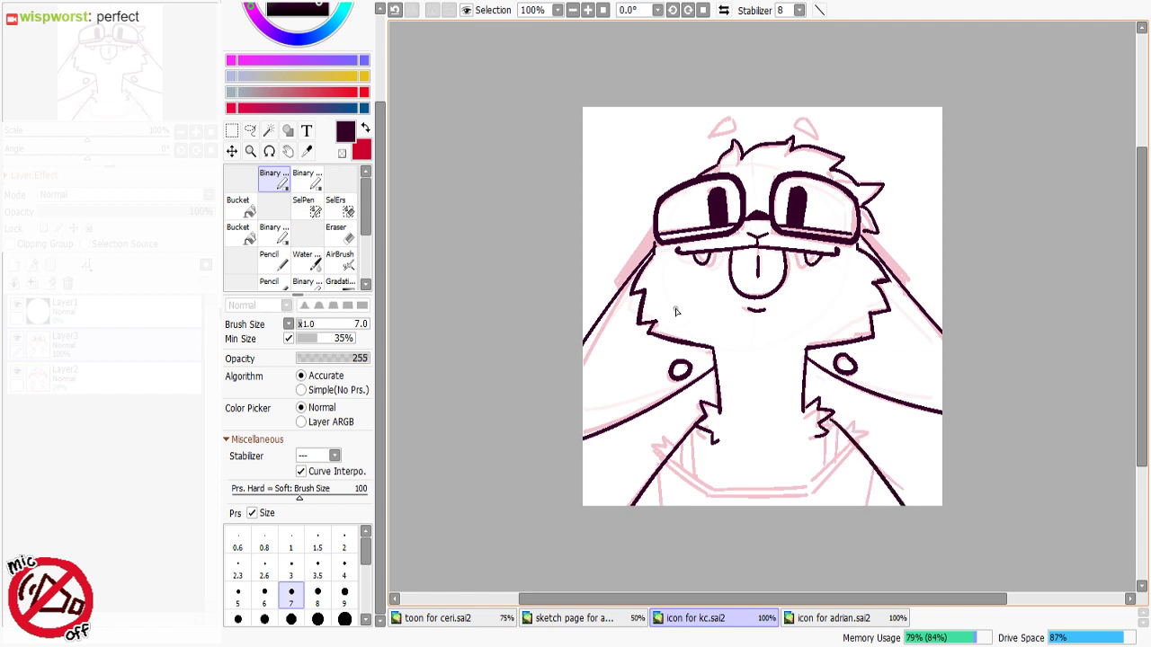
Step: Set the brush size to 6 and break the right shoulder line with a spiky fur tuft, erasing the line where needed
key(c)
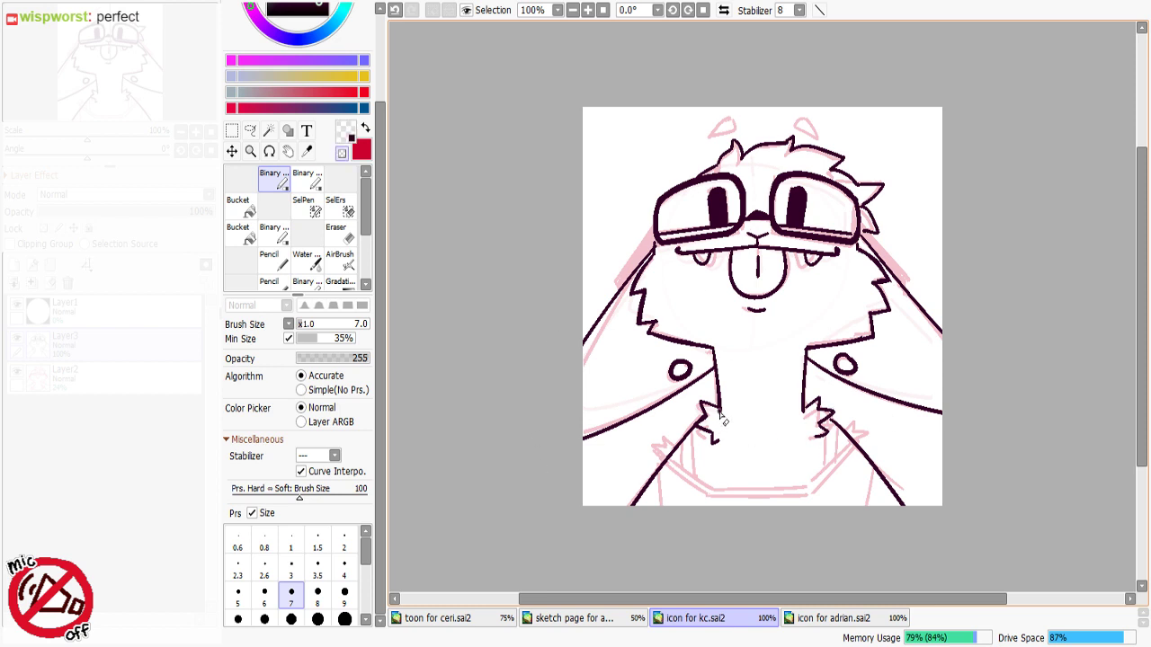
key(c)
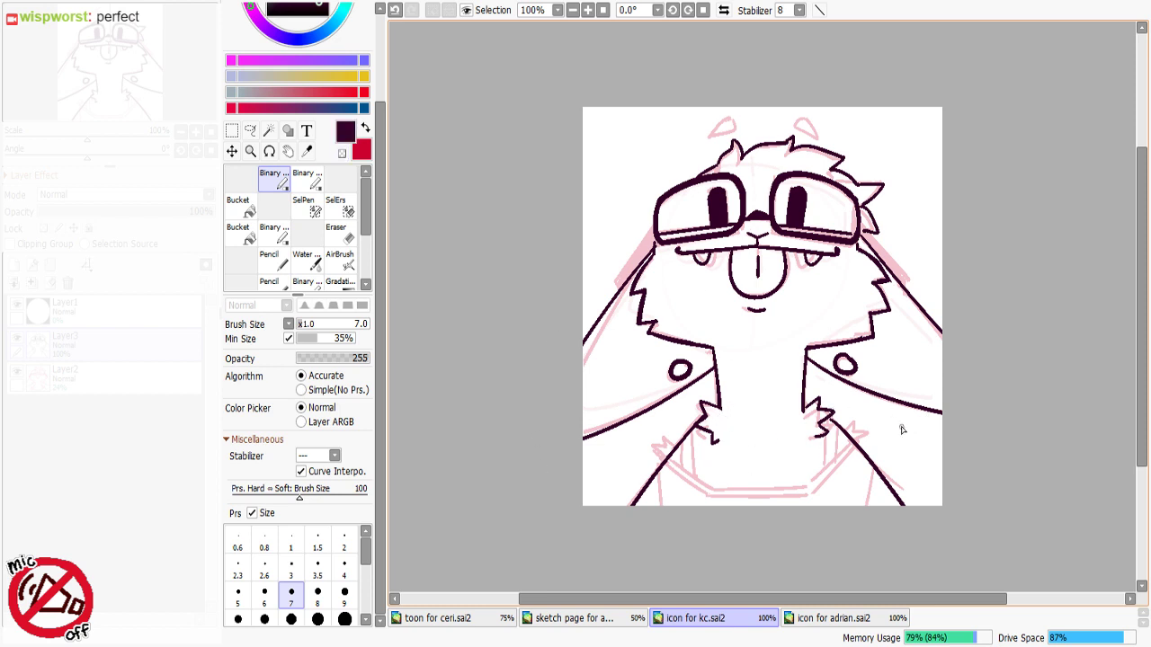
click(265, 597)
key(c)
mouse_move(854, 443)
mouse_down()
mouse_move(857, 420)
mouse_move(873, 433)
mouse_move(853, 441)
mouse_move(849, 426)
mouse_move(851, 443)
mouse_up()
key(c)
key(ctrl+z)
key(ctrl+z)
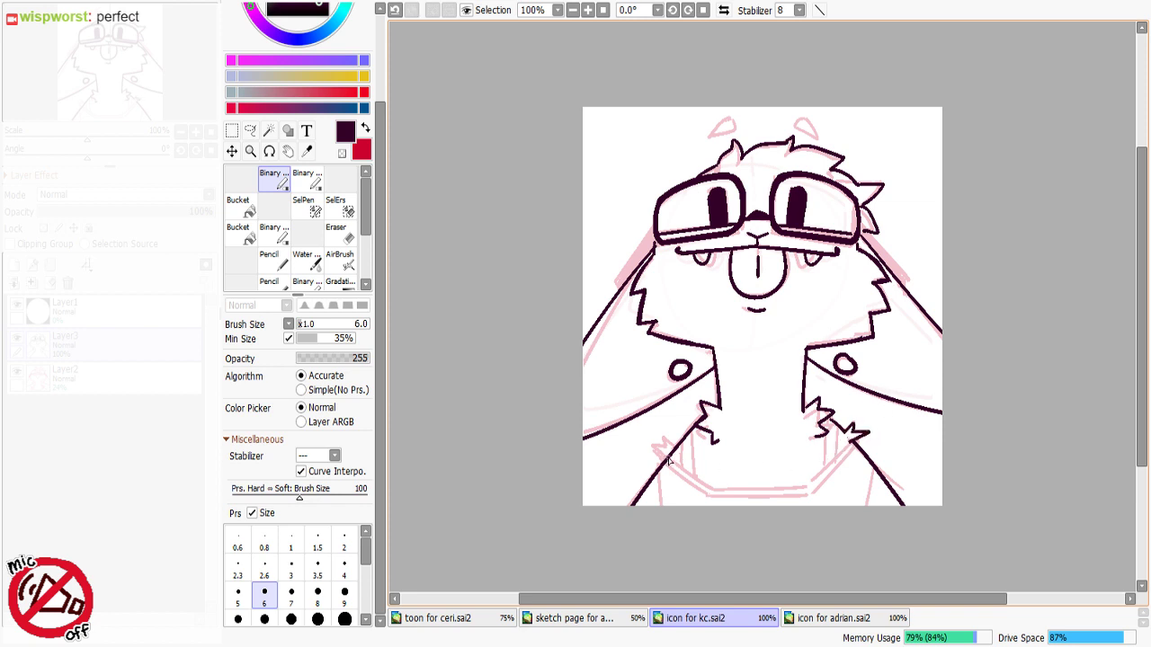
Step: Ink a matching spiky fur tuft on the left shoulder line over the sketch
mouse_move(670, 454)
mouse_down()
mouse_move(678, 437)
mouse_move(655, 449)
mouse_move(679, 465)
mouse_move(669, 453)
mouse_up()
key(ctrl+z)
key(ctrl+z)
key(ctrl+z)
key(ctrl+z)
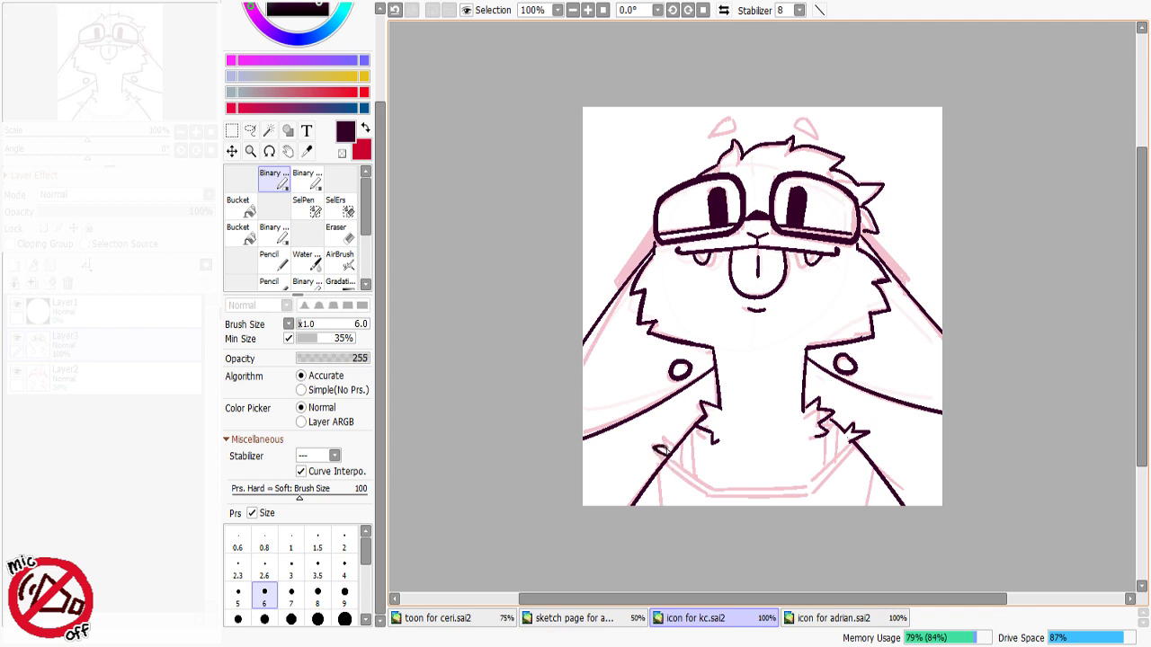
Step: Try to rework the joints where the neck lines meet the fur tufts by erasing and redrawing them
key(e)
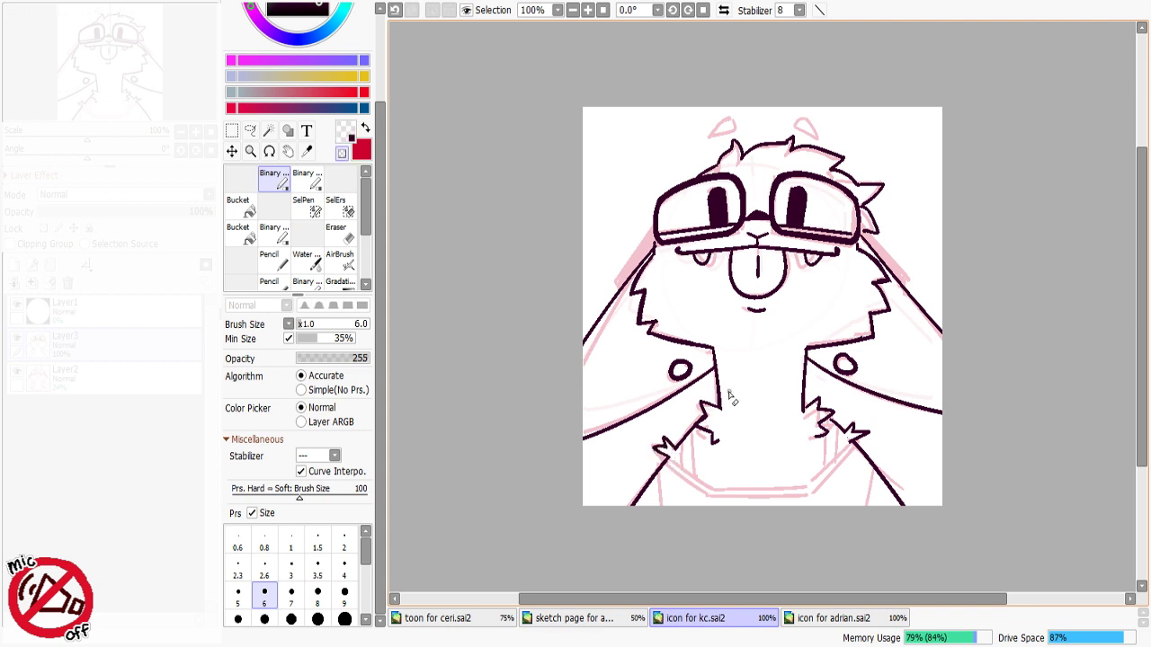
key(e)
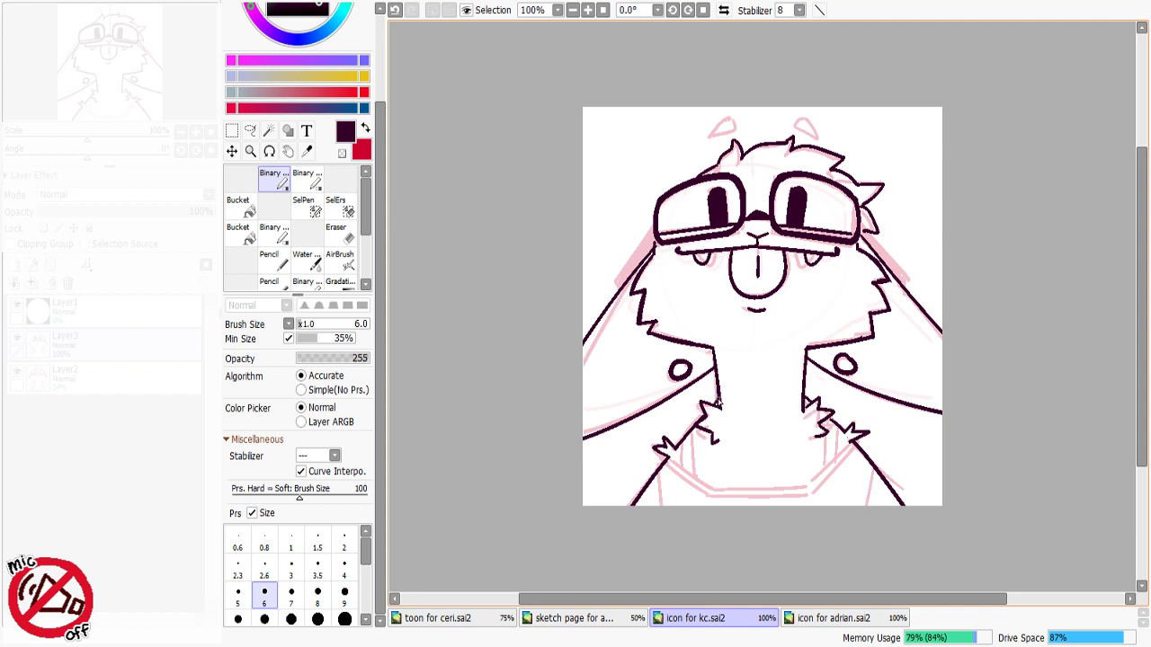
key(ctrl+z)
drag(713, 402, 721, 408)
key(ctrl+z)
key(e)
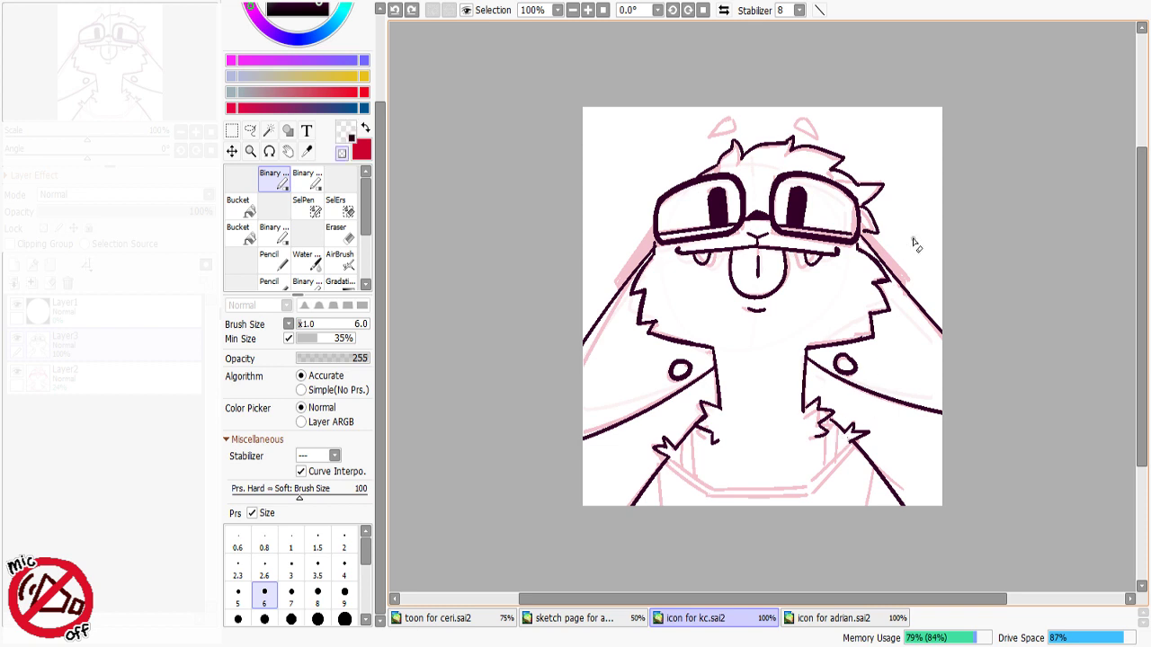
key(e)
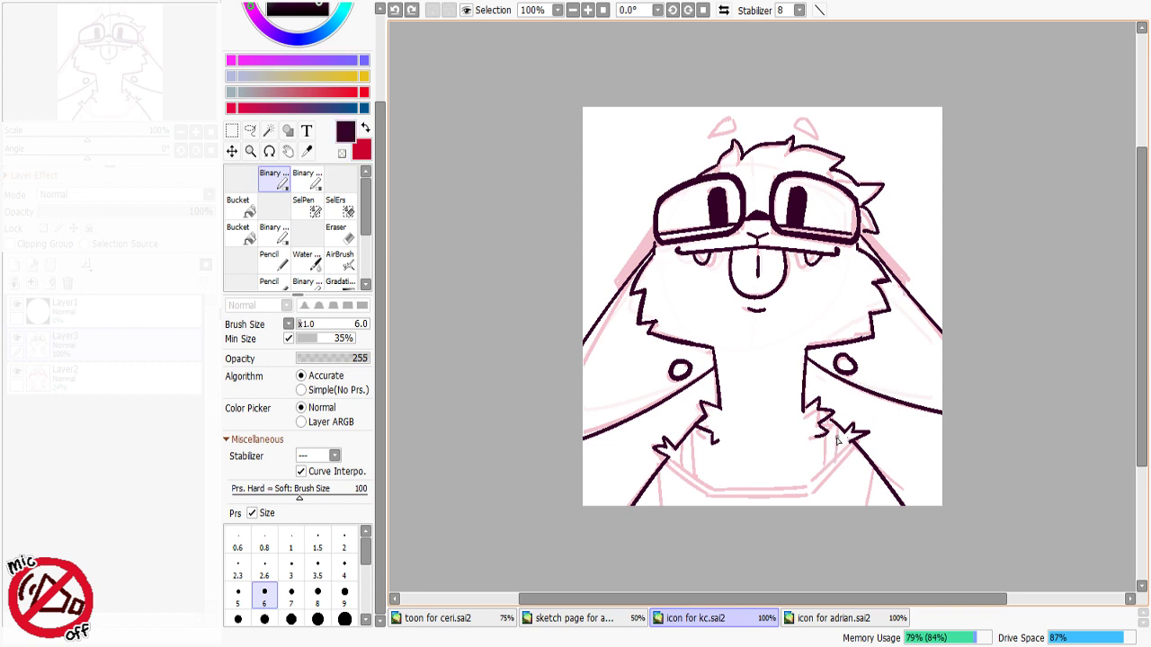
Step: Try to ink the diagonal sides of the shirt neckline between the two shoulder tufts
drag(849, 442, 813, 483)
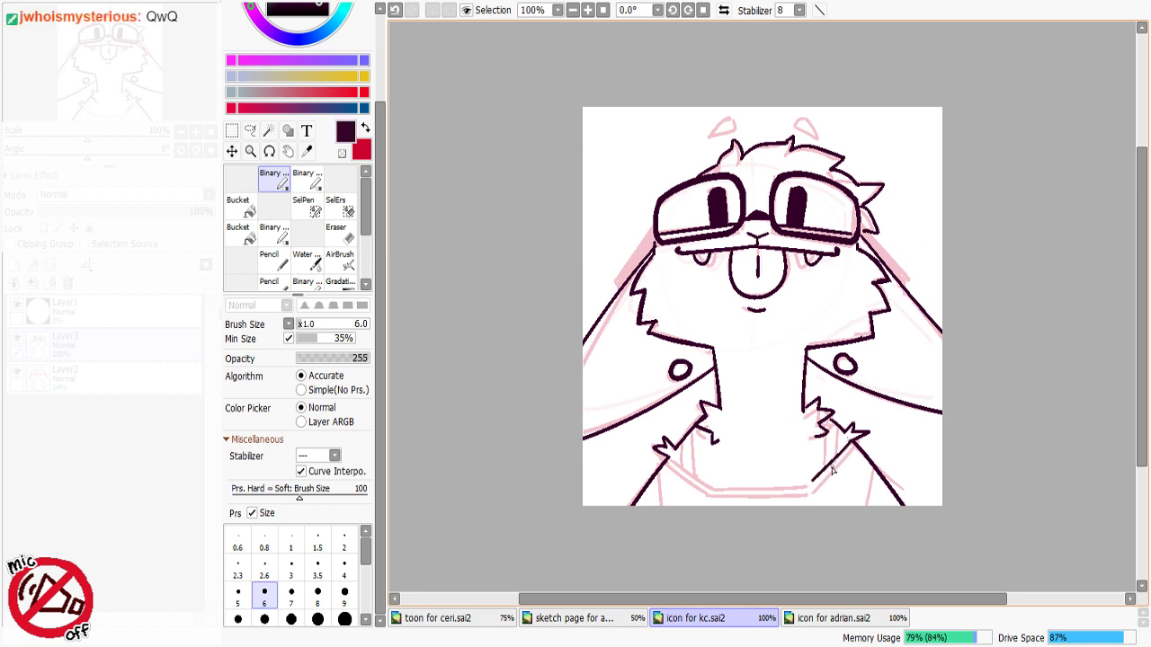
drag(669, 457, 740, 494)
key(ctrl+z)
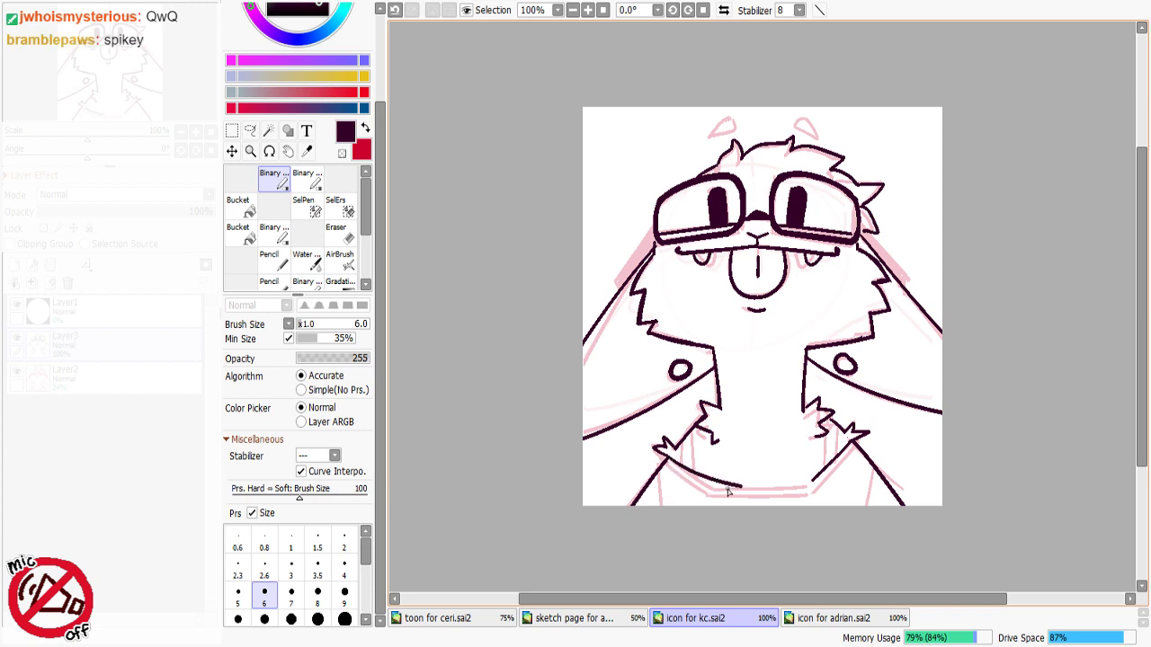
key(ctrl+z)
drag(669, 458, 718, 490)
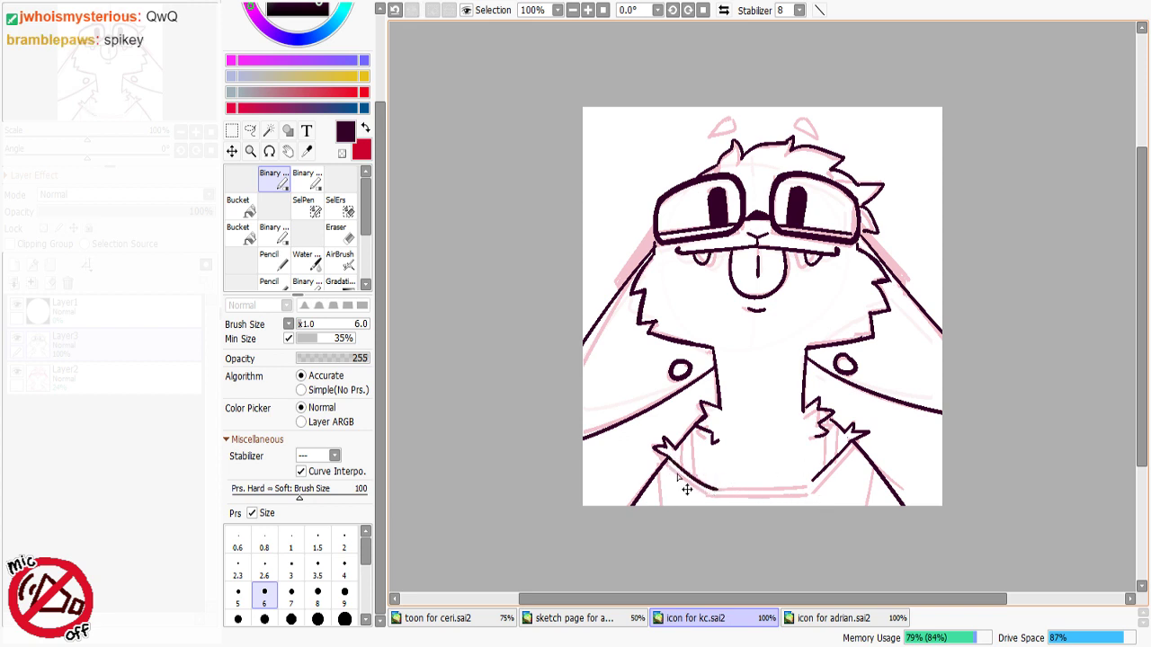
key(ctrl+z)
key(ctrl+z)
key(ctrl+z)
mouse_move(669, 456)
mouse_down()
mouse_move(719, 490)
mouse_move(710, 490)
mouse_up()
key(ctrl+z)
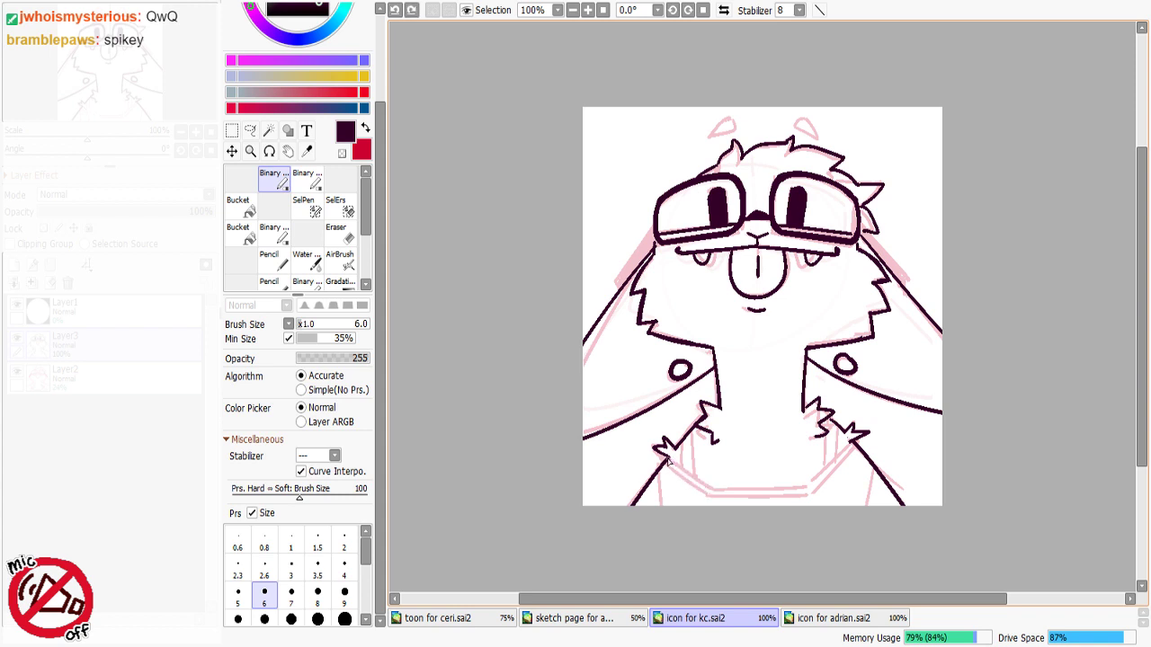
Step: Ink the neckline's upper edge from the left shoulder tuft down the diagonal and across the chest
mouse_move(667, 457)
mouse_down()
mouse_move(720, 490)
mouse_move(802, 491)
mouse_up()
key(ctrl+z)
drag(717, 490, 806, 493)
key(ctrl+z)
mouse_move(718, 492)
mouse_down()
mouse_move(804, 490)
mouse_move(854, 441)
mouse_move(818, 480)
mouse_up()
key(ctrl+z)
key(ctrl+z)
key(ctrl+z)
key(ctrl+z)
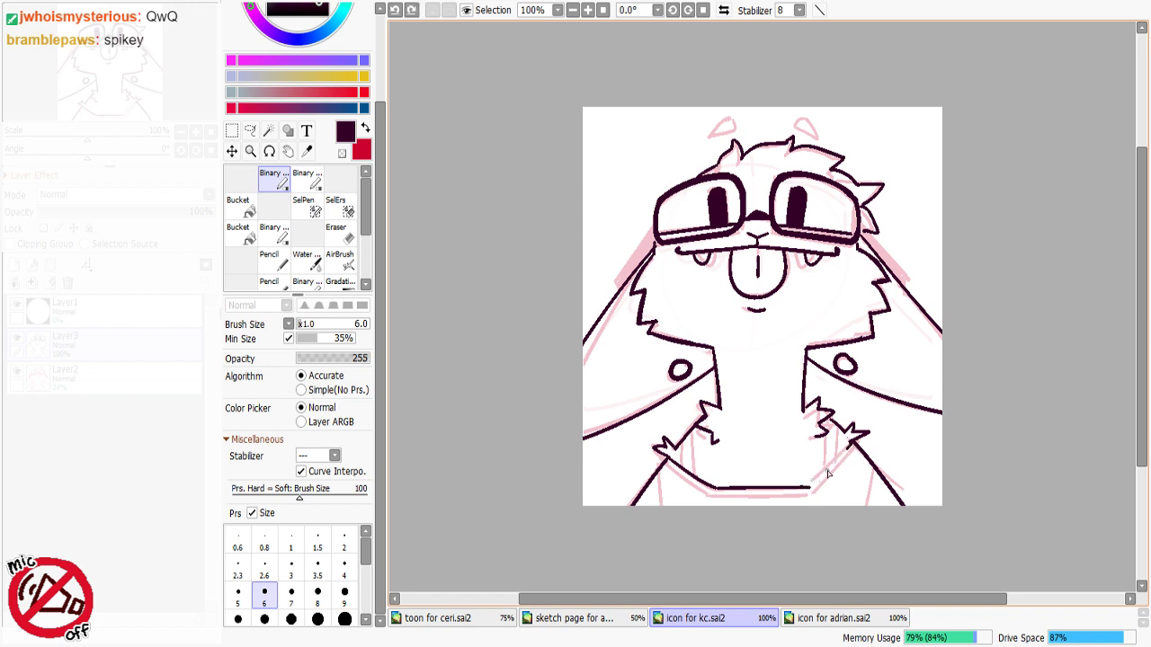
Step: Ink the right diagonal of the neckline's upper edge up to the right shoulder tuft
drag(852, 441, 813, 487)
key(ctrl+z)
drag(852, 441, 811, 486)
key(ctrl+z)
mouse_move(852, 441)
mouse_down()
mouse_move(809, 487)
mouse_move(822, 481)
mouse_up()
key(minus)
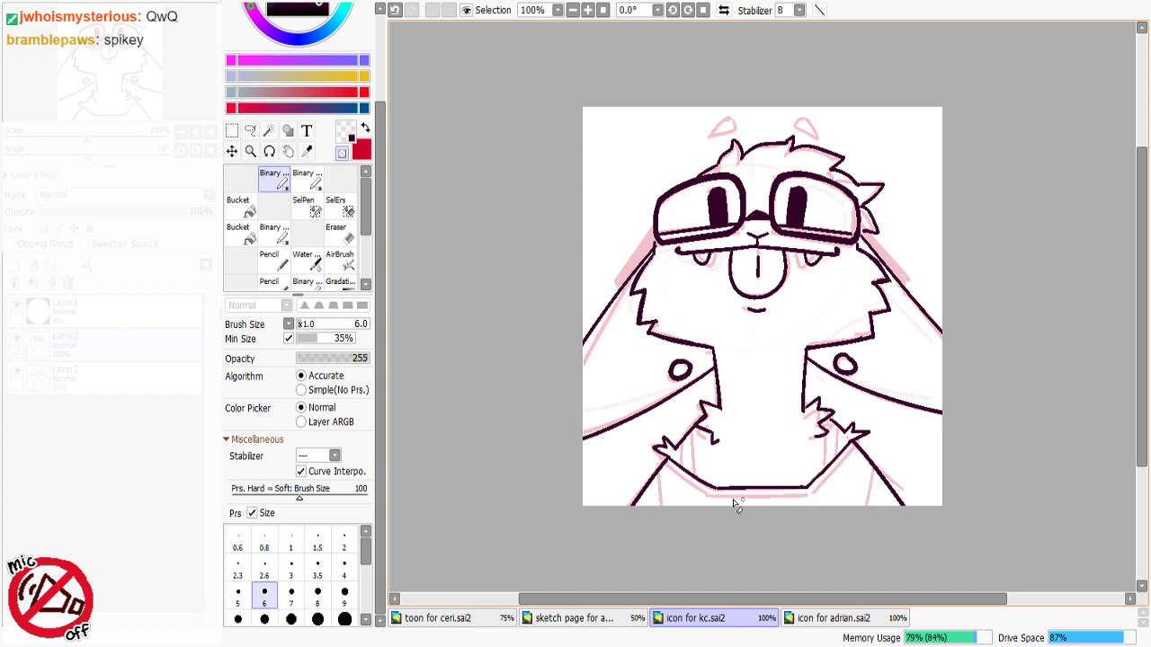
key(minus)
Step: Ink the left diagonal and horizontal part of the neckline's lower edge, parallel to the upper one
drag(663, 463, 703, 495)
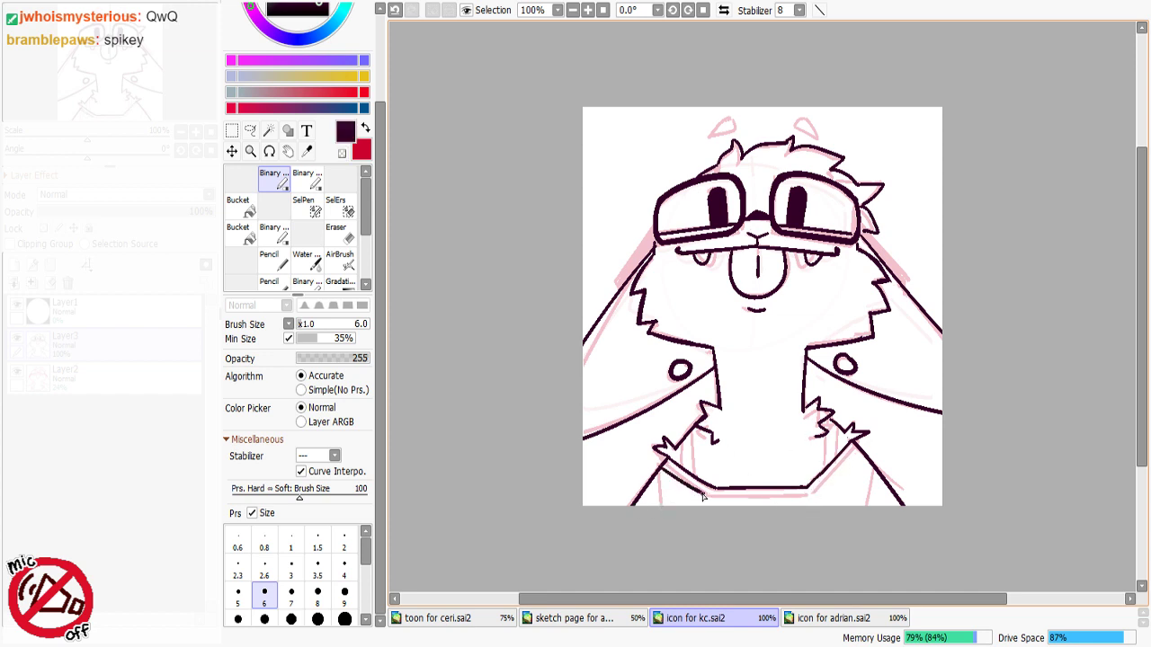
key(ctrl+z)
drag(663, 463, 706, 498)
drag(710, 500, 797, 500)
key(ctrl+z)
mouse_move(710, 500)
mouse_down()
mouse_move(803, 502)
mouse_move(855, 446)
mouse_up()
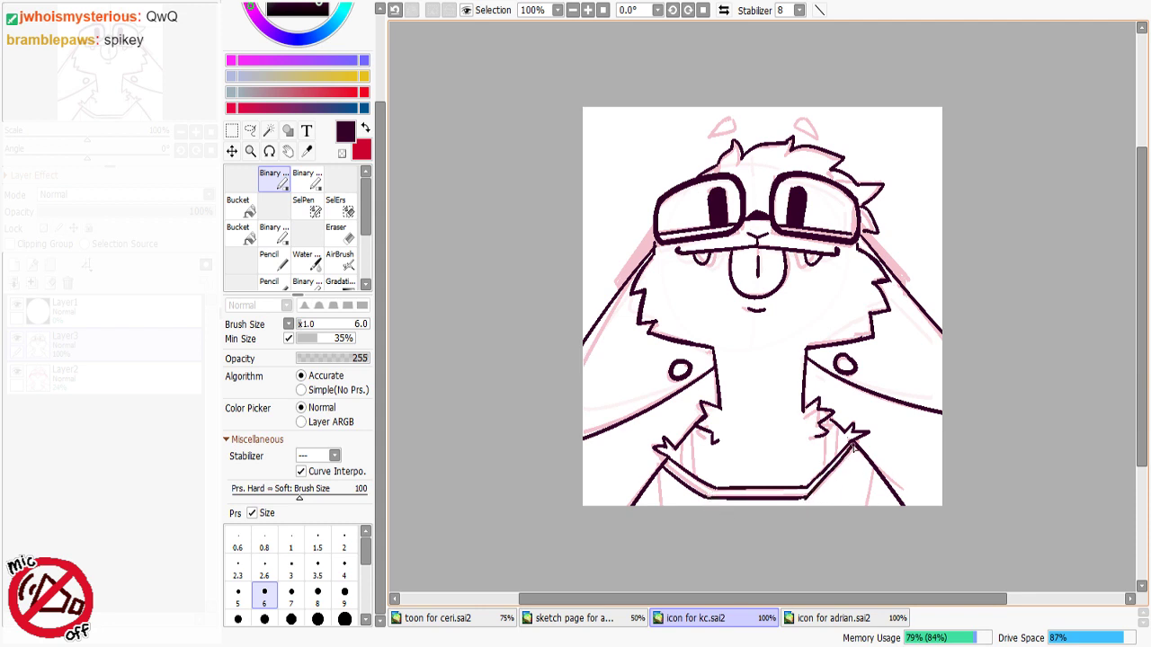
Step: Redraw the right diagonal of the neckline's lower edge up to the right shoulder line
key(ctrl+z)
drag(806, 497, 857, 450)
key(ctrl+z)
drag(807, 496, 860, 451)
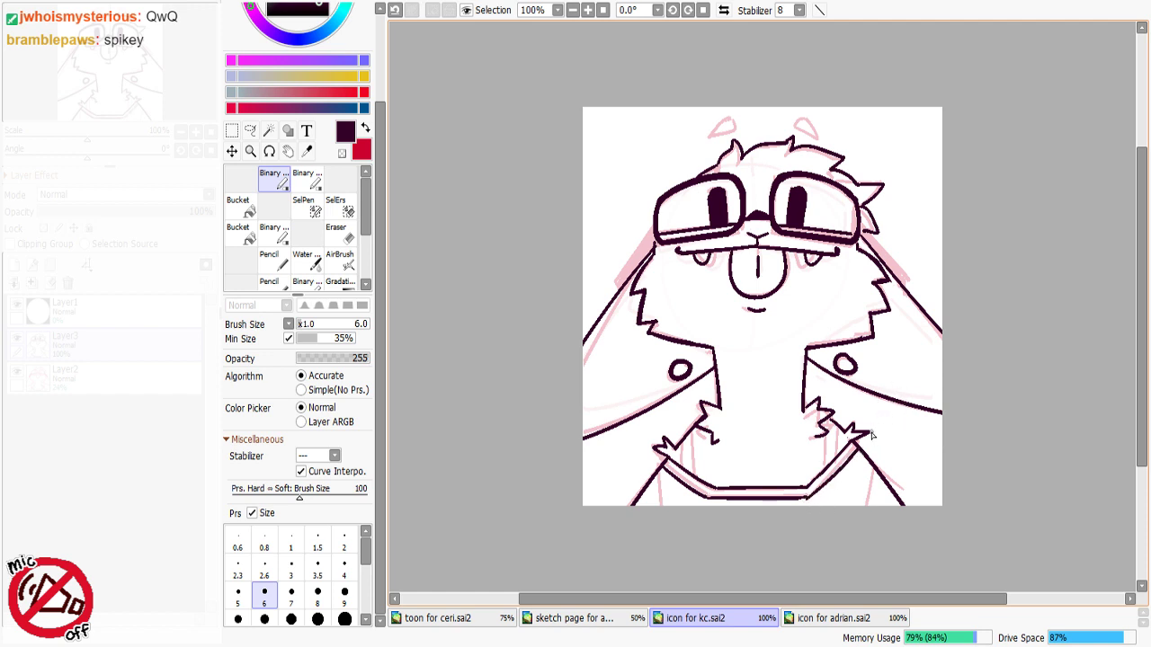
key(ctrl+z)
drag(807, 496, 860, 450)
key(ctrl+z)
drag(811, 496, 859, 452)
Step: Ink the short side seams under both shoulders, running down to the lower canvas edge
drag(657, 477, 662, 506)
mouse_move(869, 466)
mouse_down()
mouse_move(865, 510)
mouse_move(885, 491)
mouse_move(862, 522)
mouse_up()
key(ctrl+z)
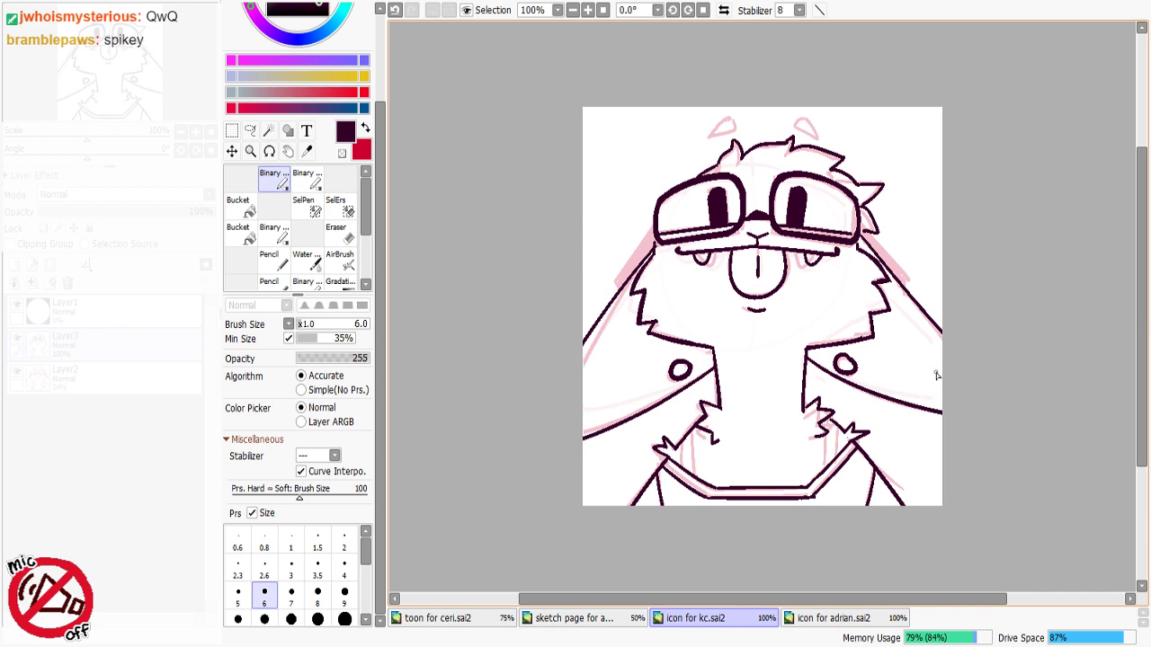
Step: Erase the whole inked neckline band with the transparent colour at brush size 28, keeping the shoulder lines
key(minus)
click(317, 323)
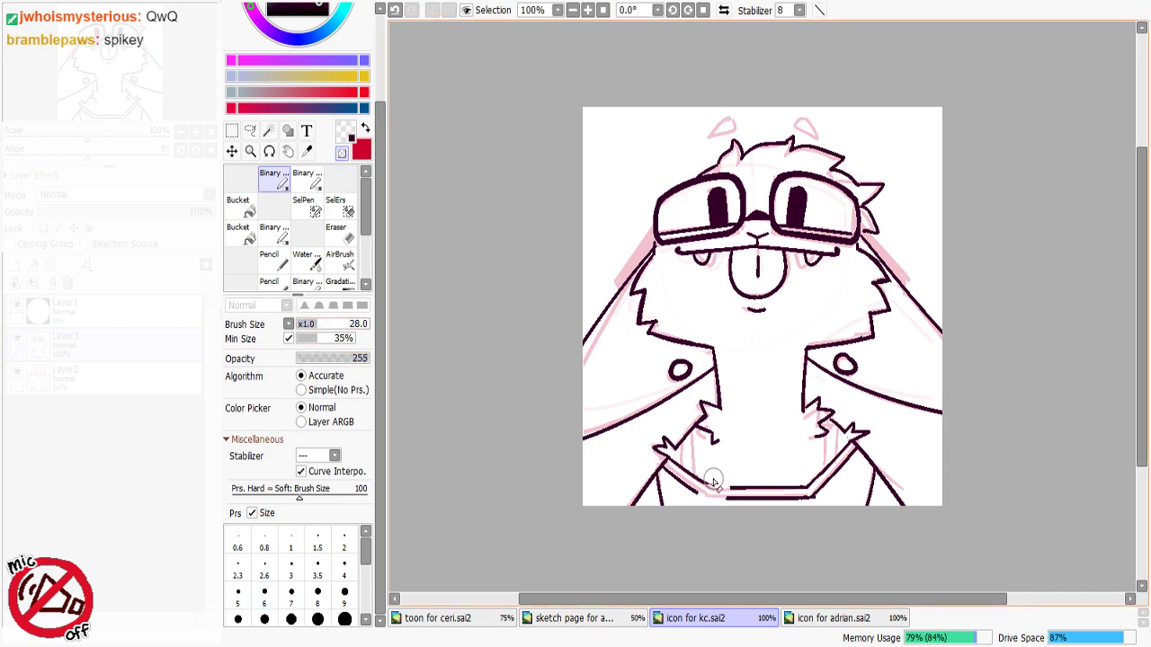
drag(717, 485, 677, 473)
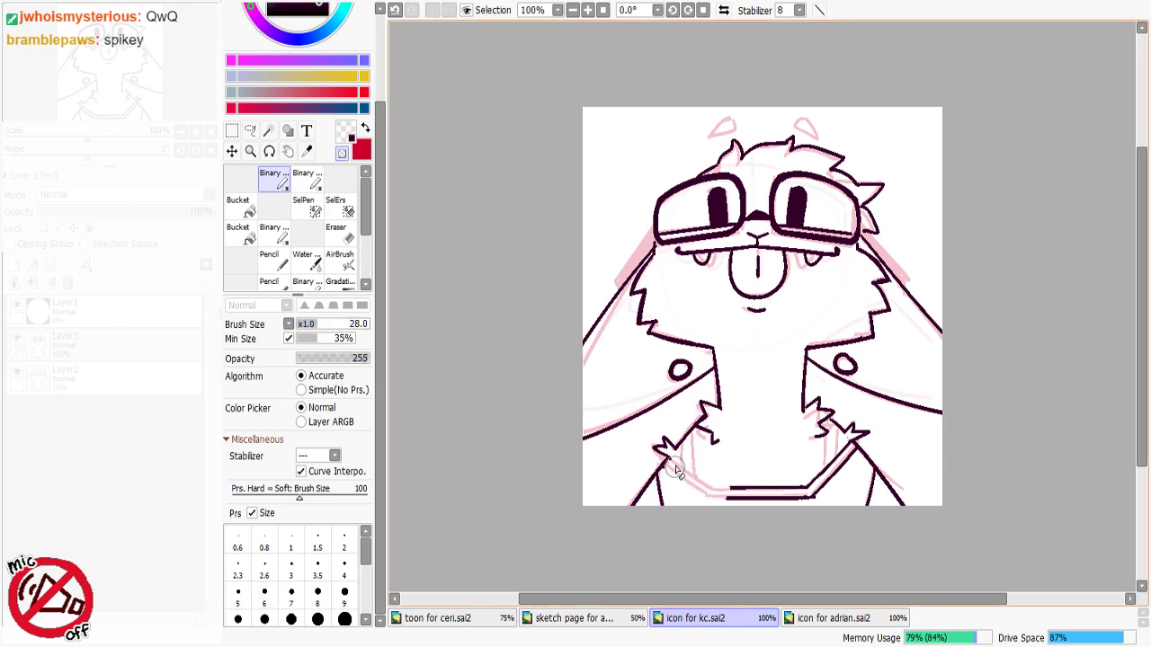
mouse_move(676, 465)
mouse_down()
mouse_move(705, 488)
mouse_move(772, 497)
mouse_move(814, 475)
mouse_move(841, 477)
mouse_up()
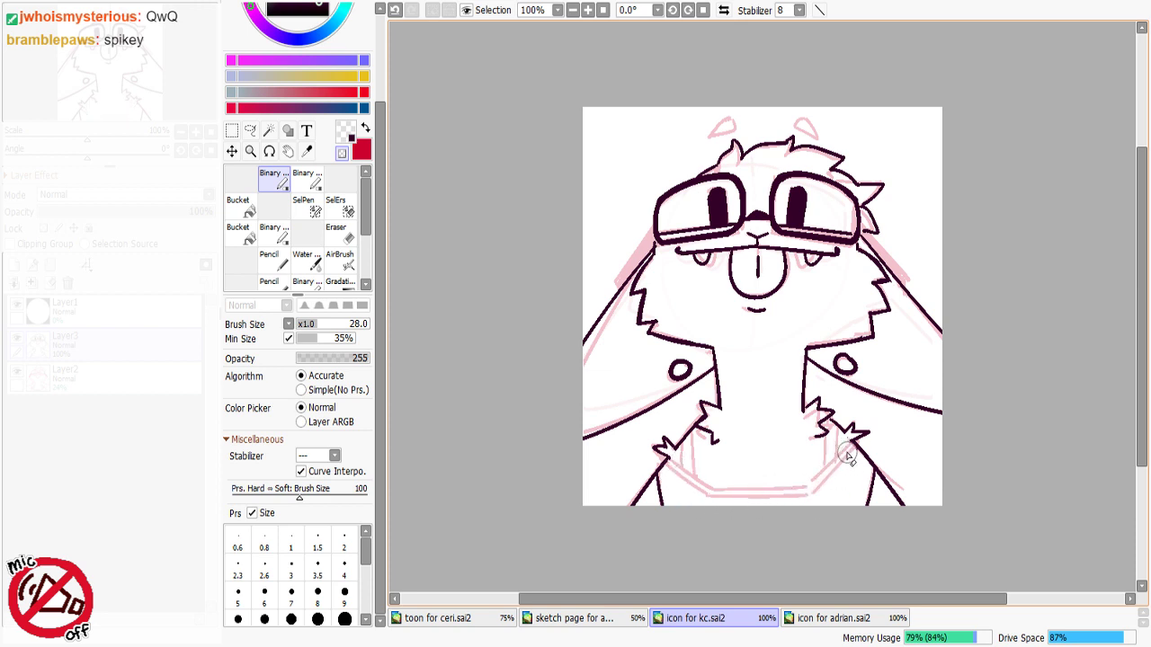
Step: Set the brush size to 6 and ink the two parallel diagonals on the neckline's right side in the dark colour
key(minus)
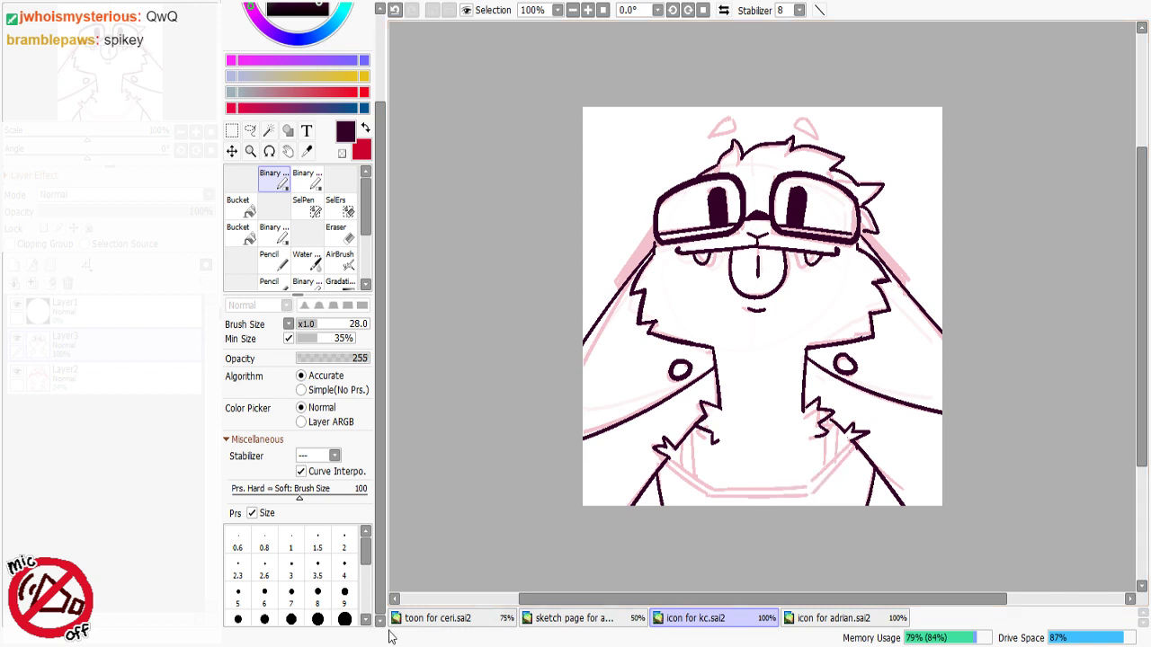
click(264, 591)
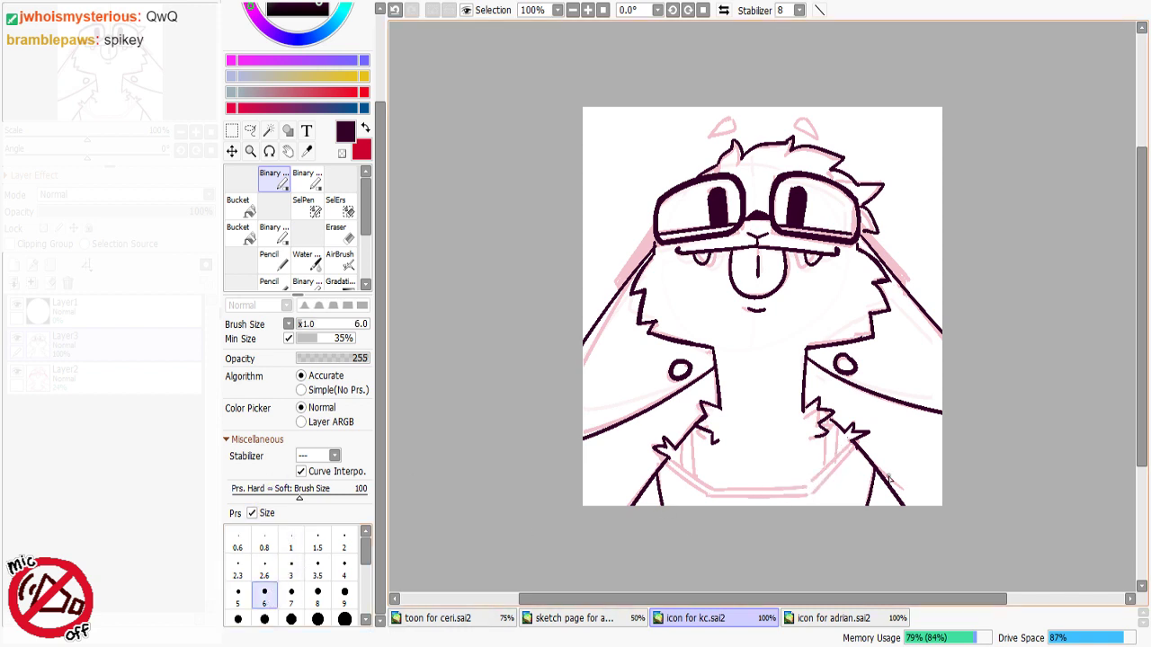
drag(850, 445, 820, 481)
key(ctrl+z)
key(ctrl+z)
key(ctrl+y)
key(ctrl+z)
key(ctrl+y)
Step: Ink the two parallel horizontal lines of the neckline band across the chest
drag(711, 491, 800, 488)
key(ctrl+z)
key(ctrl+z)
key(ctrl+z)
drag(719, 490, 796, 488)
key(ctrl+z)
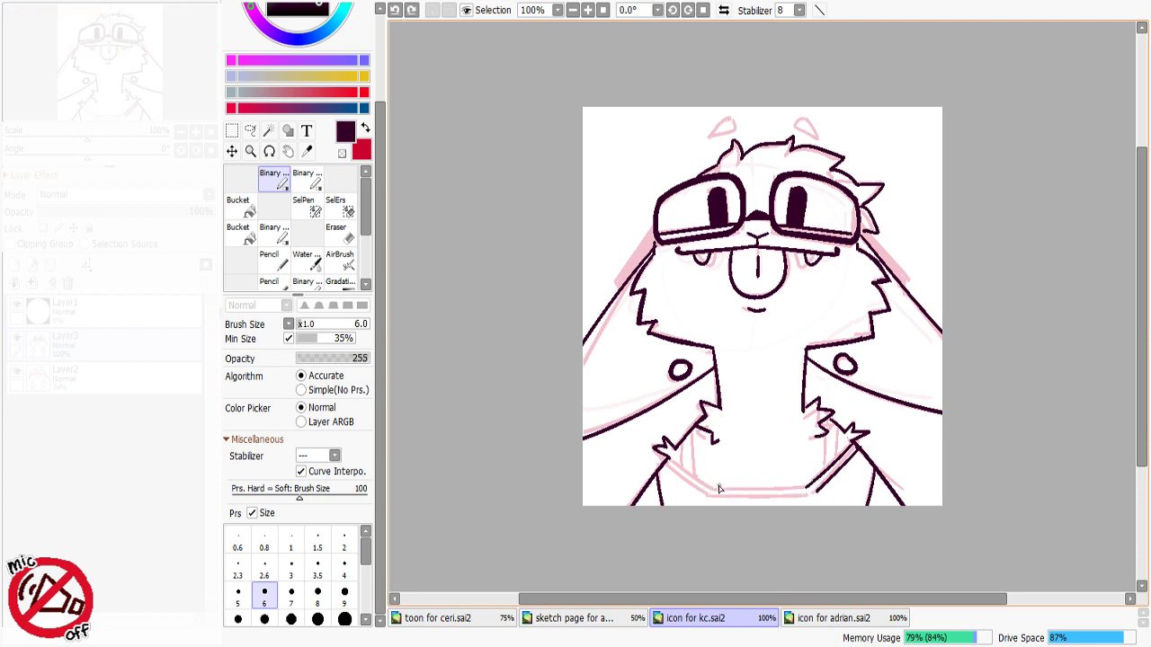
drag(716, 487, 802, 486)
mouse_move(707, 495)
mouse_down()
mouse_move(804, 495)
mouse_move(816, 481)
mouse_up()
key(ctrl+z)
Step: Clean up the neckline's left corner and ink its two left diagonals up to the shoulder tuft
key(minus)
key(minus)
key(ctrl+z)
key(minus)
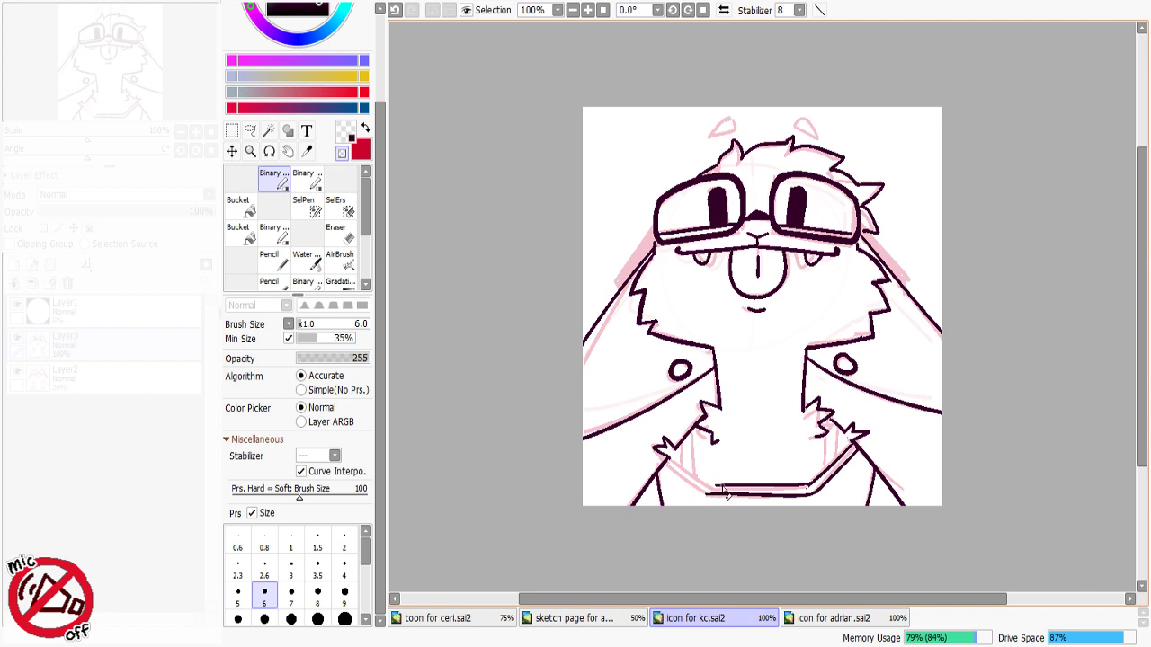
key(minus)
mouse_move(722, 486)
mouse_down()
mouse_move(694, 486)
mouse_move(704, 486)
mouse_up()
key(ctrl+z)
key(ctrl+z)
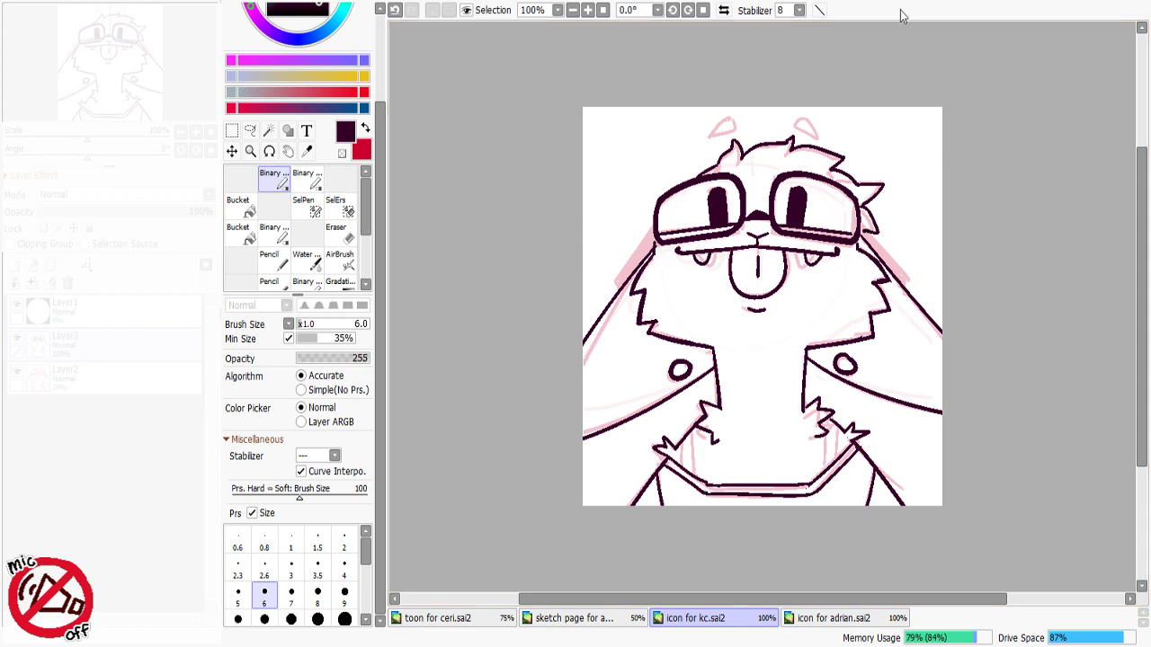
Step: Ink a curved line from the outer edge of each hanging ear in toward the cheek fur
drag(584, 345, 635, 312)
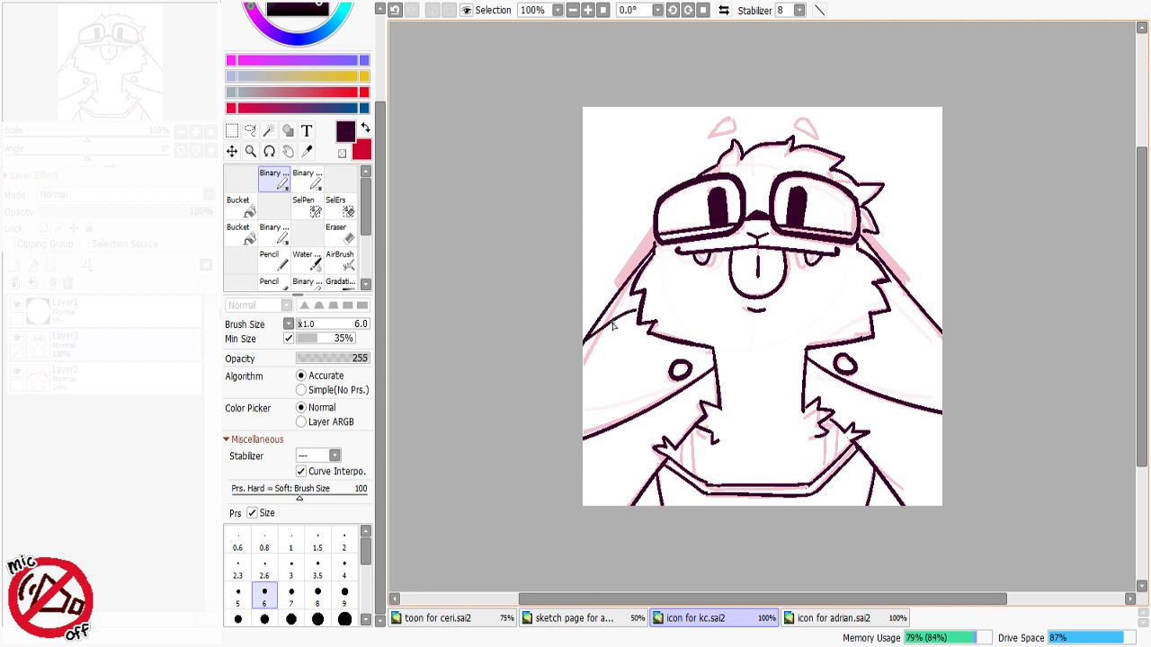
key(ctrl+z)
drag(584, 340, 647, 302)
drag(923, 313, 885, 295)
drag(852, 108, 849, 121)
key(ctrl+z)
Step: Try to ink the left temple arm of the glasses over the pink sketch
drag(655, 232, 606, 294)
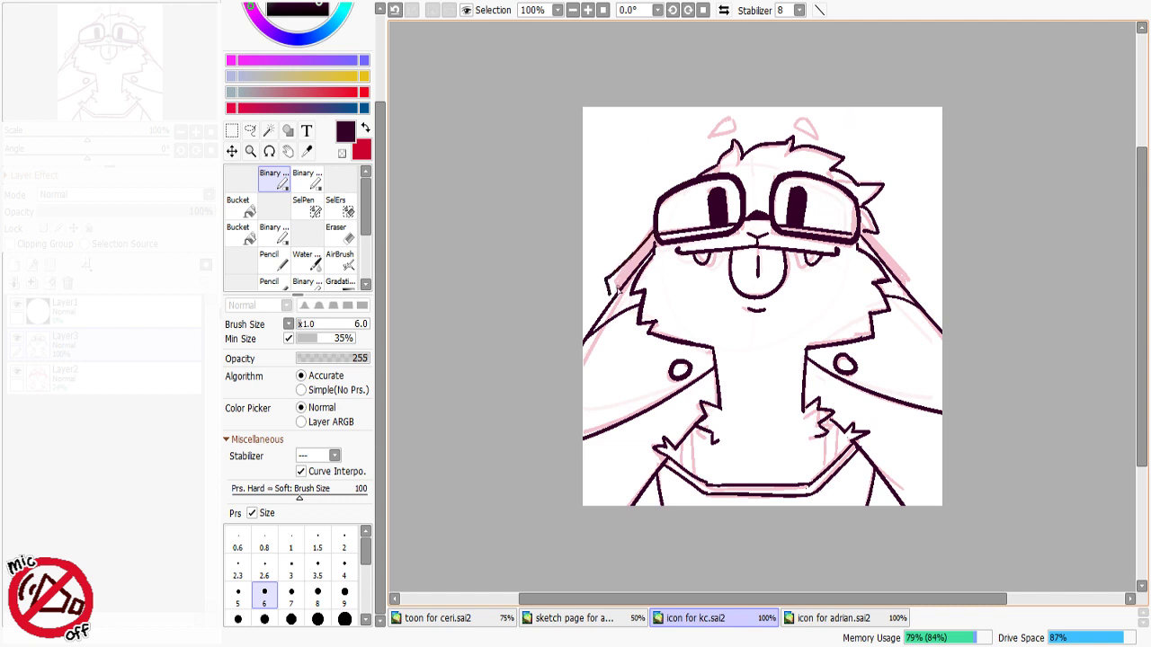
key(ctrl+z)
drag(654, 233, 607, 294)
key(ctrl+z)
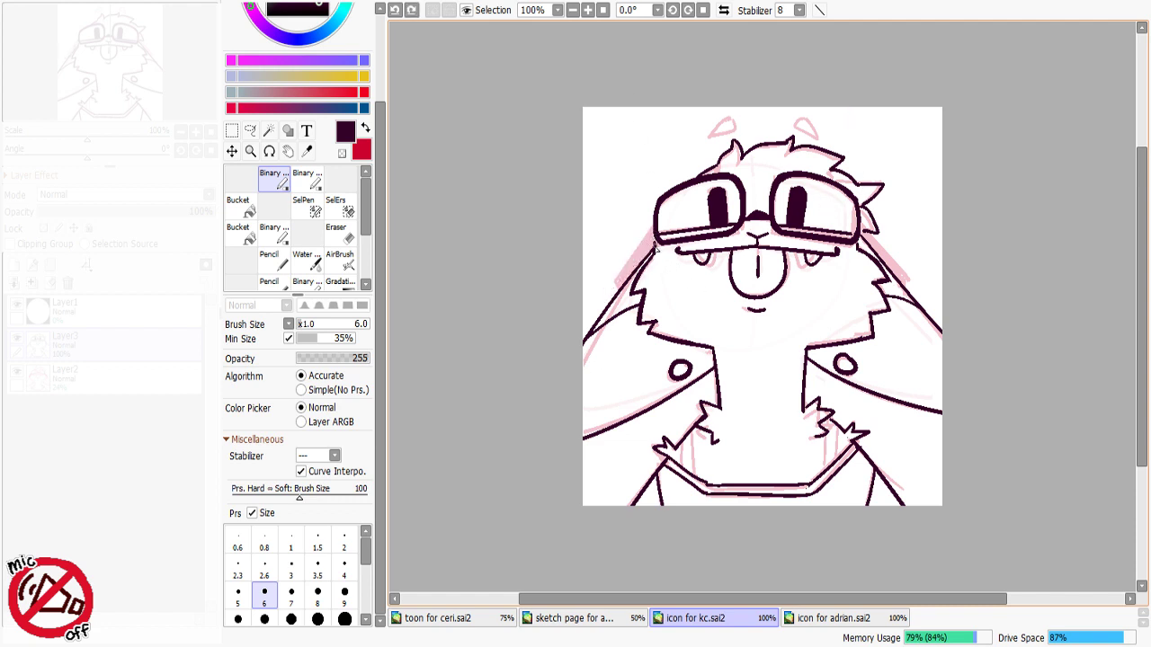
key(minus)
drag(655, 244, 657, 253)
key(e)
key(ctrl+z)
mouse_move(655, 236)
mouse_down()
mouse_move(654, 258)
mouse_move(597, 295)
mouse_up()
key(ctrl+z)
mouse_move(655, 230)
mouse_down()
mouse_move(605, 294)
mouse_move(612, 304)
mouse_up()
key(ctrl+z)
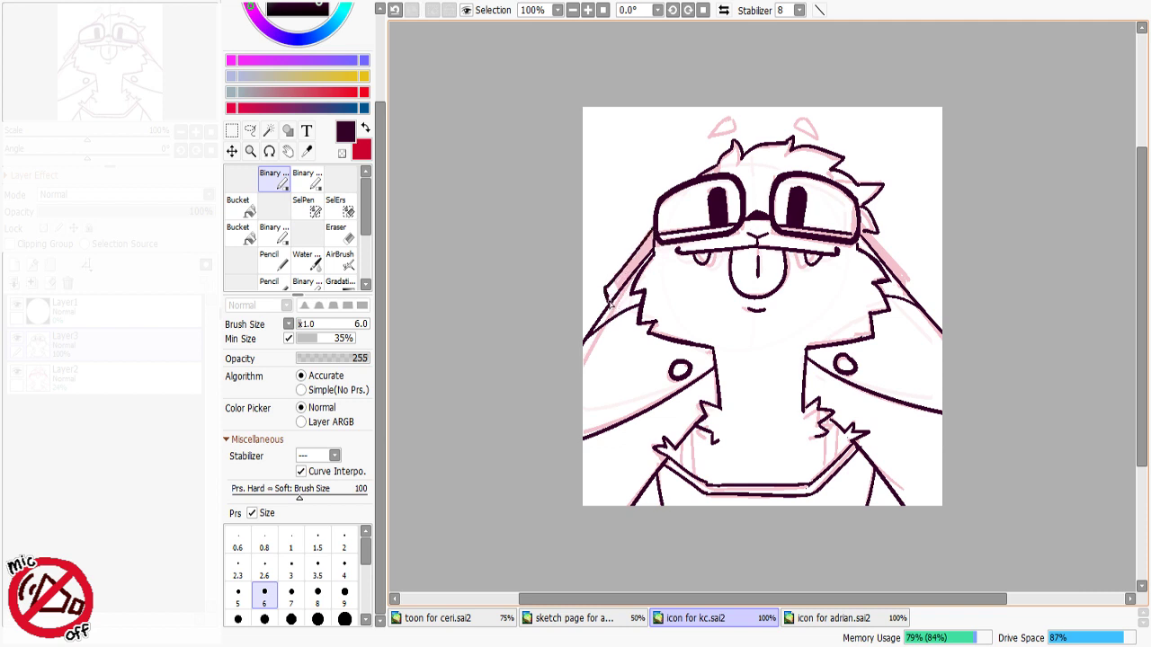
key(ctrl+z)
Step: Ink the left temple arm's outline from the glasses frame down to a bent tip beside the ear
drag(655, 230, 601, 290)
key(ctrl+z)
drag(655, 230, 597, 311)
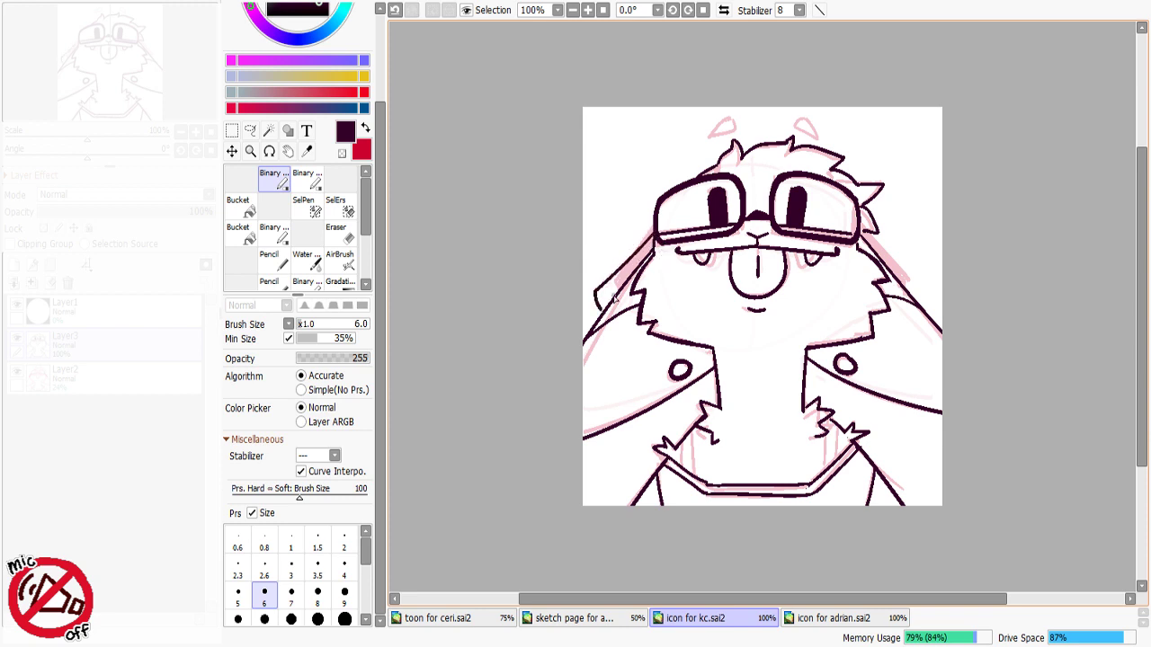
key(ctrl+z)
drag(655, 232, 606, 312)
Step: Ink the right temple arm's outline from the glasses frame and touch up the left arm's tip
drag(860, 228, 908, 277)
key(ctrl+z)
drag(861, 227, 914, 275)
key(ctrl+z)
mouse_move(859, 225)
mouse_down()
mouse_move(909, 271)
mouse_move(912, 300)
mouse_up()
key(ctrl+z)
drag(878, 255, 900, 276)
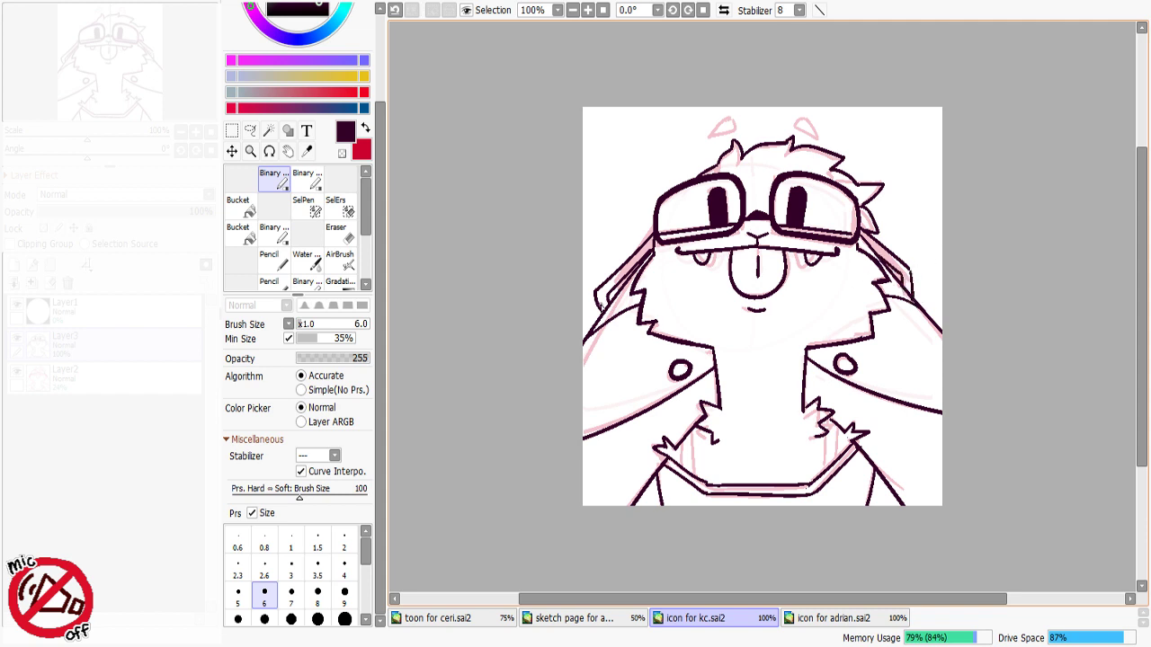
key(ctrl+z)
drag(598, 297, 602, 315)
key(ctrl+z)
Step: Fill both temple arms of the glasses with the dark line colour using the Bucket
click(238, 205)
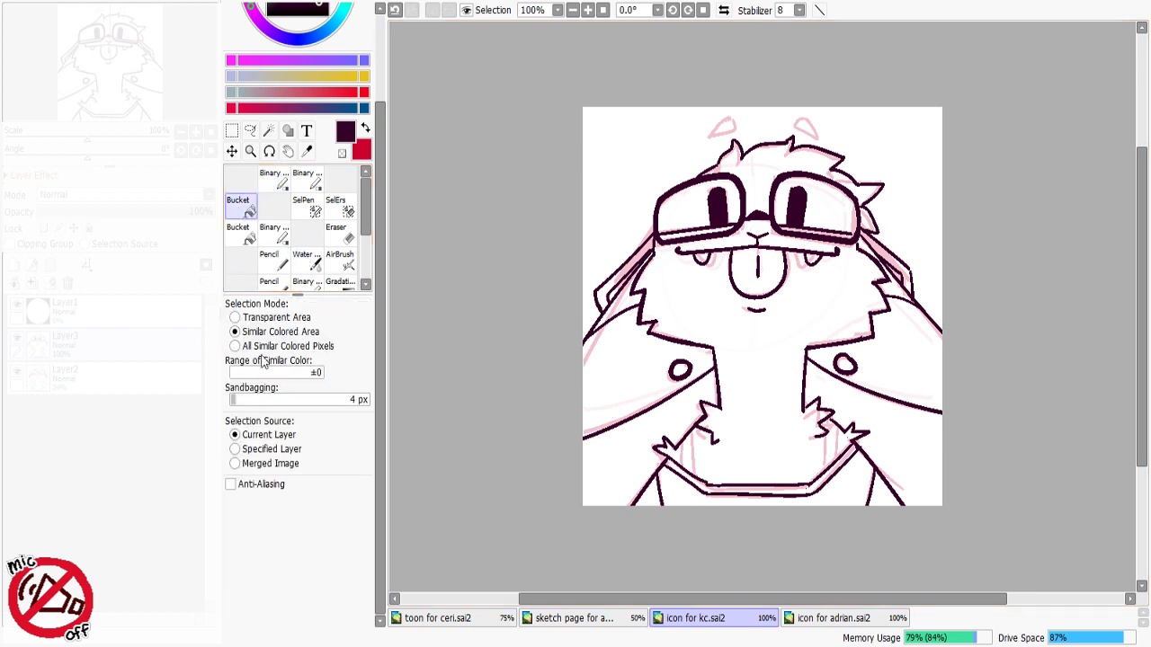
click(646, 263)
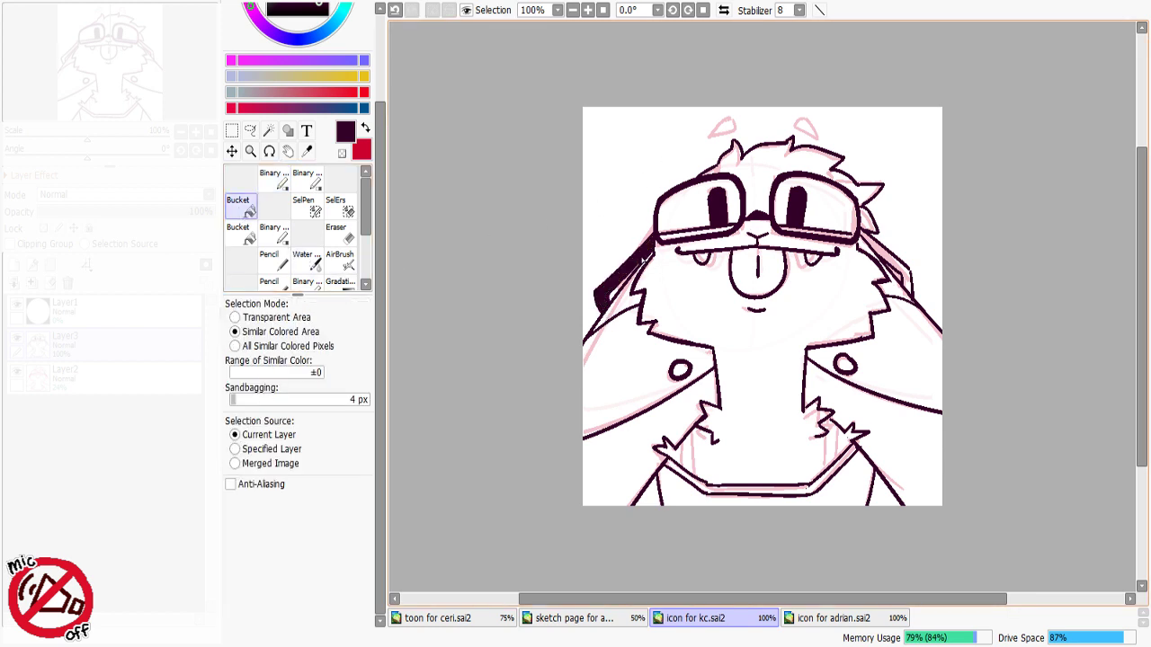
click(878, 250)
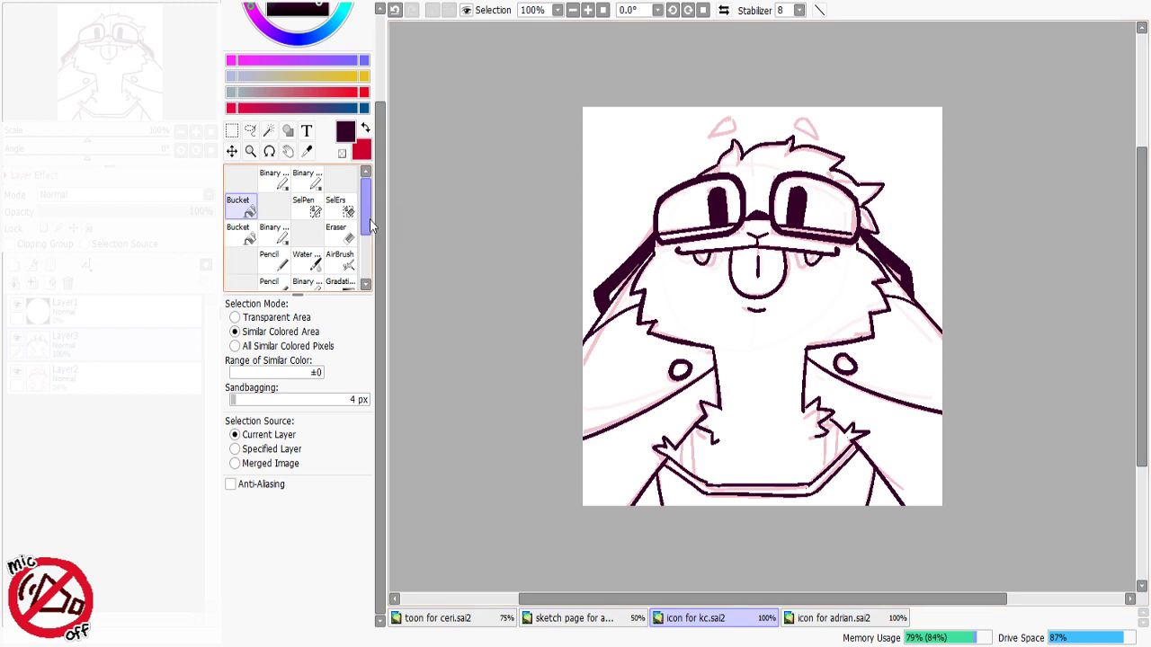
Step: Mirror the canvas view and redraw the outline of the temple arm on its left side with the binary brush
click(273, 178)
key(h)
key(h)
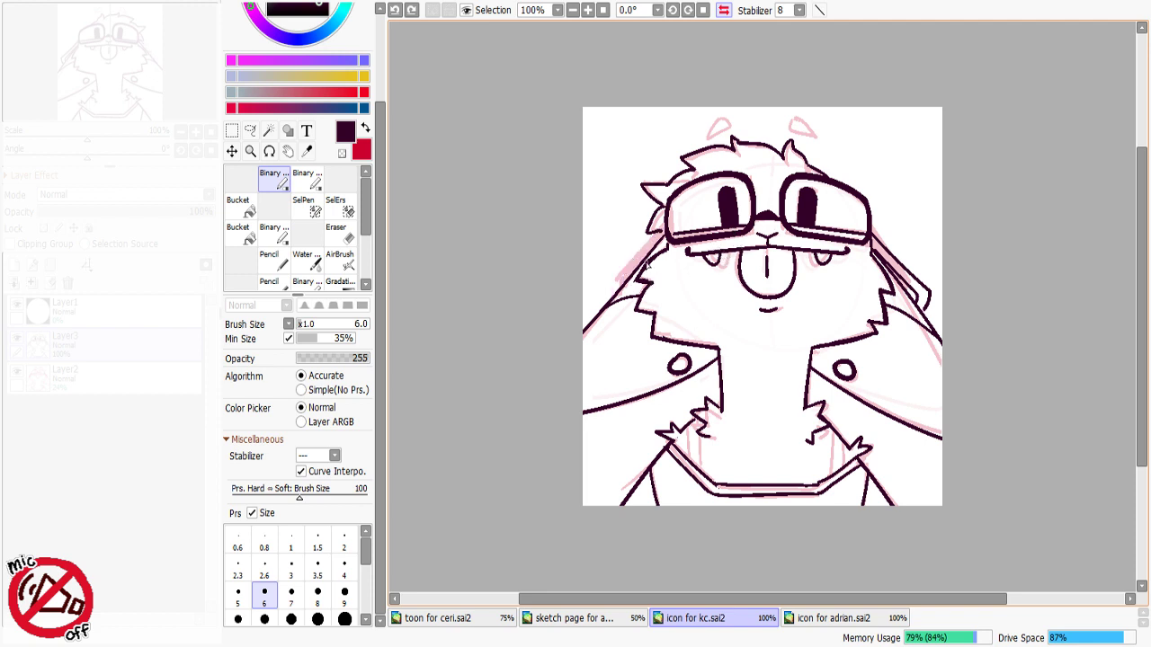
mouse_move(660, 231)
mouse_down()
mouse_move(602, 282)
mouse_move(609, 302)
mouse_move(654, 247)
mouse_up()
key(ctrl+z)
key(ctrl+z)
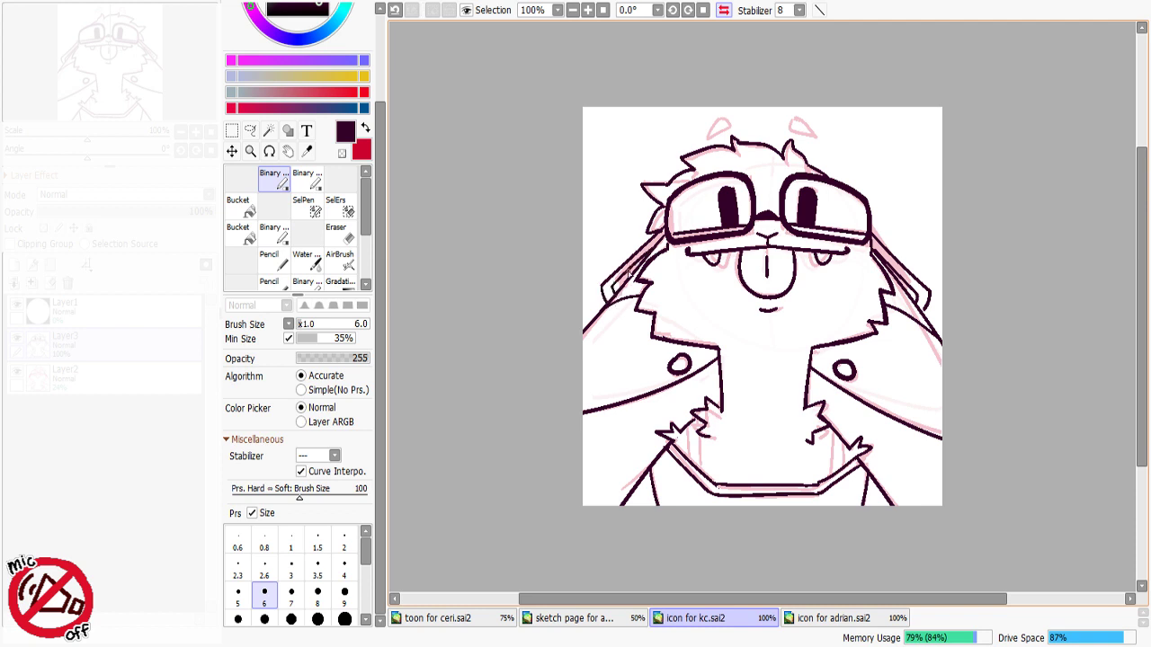
key(ctrl+z)
key(ctrl+z)
Step: Refine the edge and tip of the redrawn temple arm with short strokes, undoing unwanted ones
mouse_move(614, 287)
mouse_down()
mouse_move(651, 276)
mouse_move(613, 287)
mouse_move(662, 241)
mouse_move(649, 283)
mouse_move(645, 267)
mouse_move(610, 296)
mouse_up()
key(ctrl+z)
key(ctrl+z)
drag(647, 257, 622, 292)
key(ctrl+z)
key(ctrl+z)
mouse_move(650, 255)
mouse_down()
mouse_move(605, 288)
mouse_move(633, 268)
mouse_up()
key(ctrl+z)
key(ctrl+z)
mouse_move(617, 288)
mouse_down()
mouse_move(637, 267)
mouse_move(616, 286)
mouse_up()
key(ctrl+z)
key(ctrl+z)
key(ctrl+z)
Step: Bucket-fill both temple arms, including the tip, with the dark line colour and unmirror the canvas view
click(245, 210)
click(638, 258)
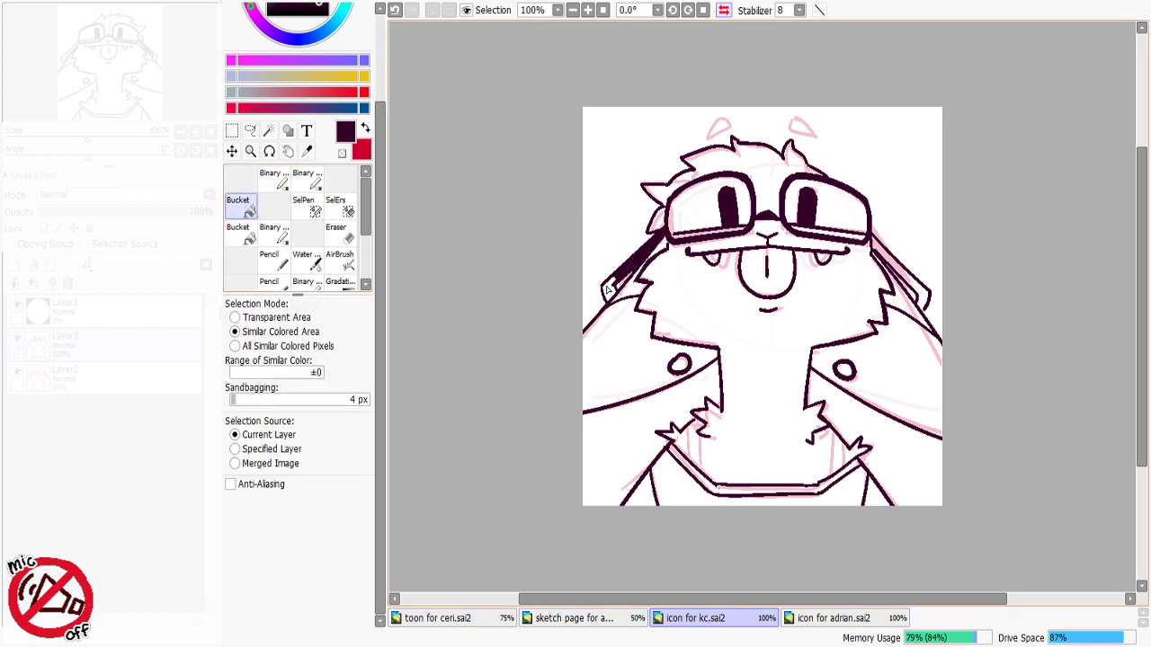
click(607, 290)
click(895, 255)
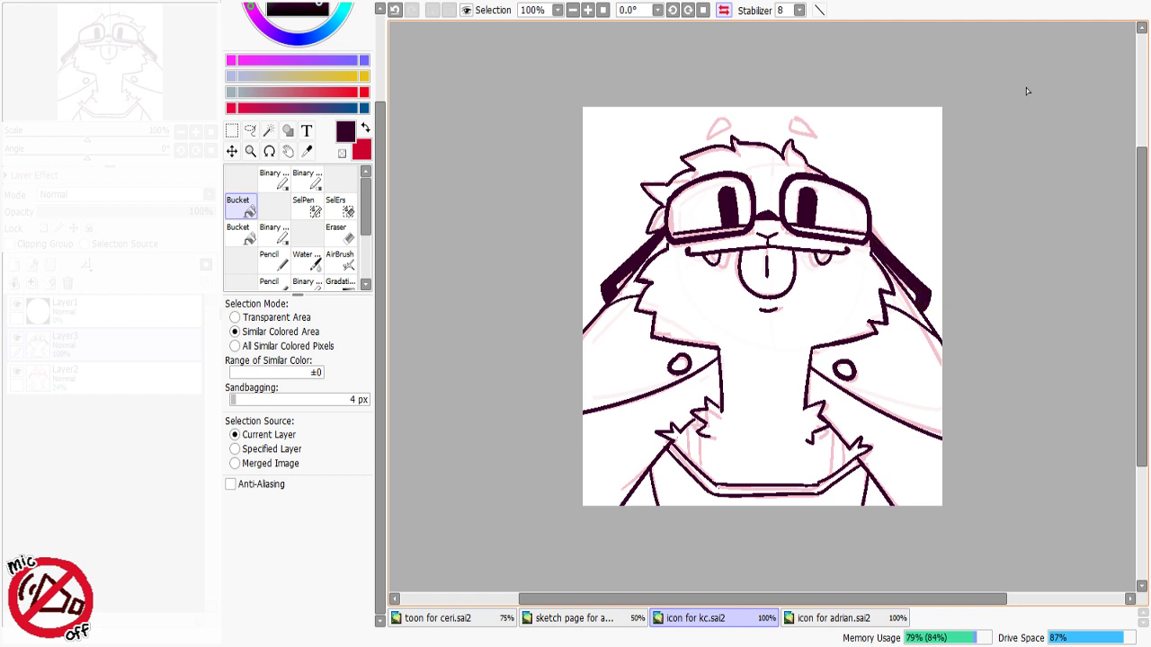
key(h)
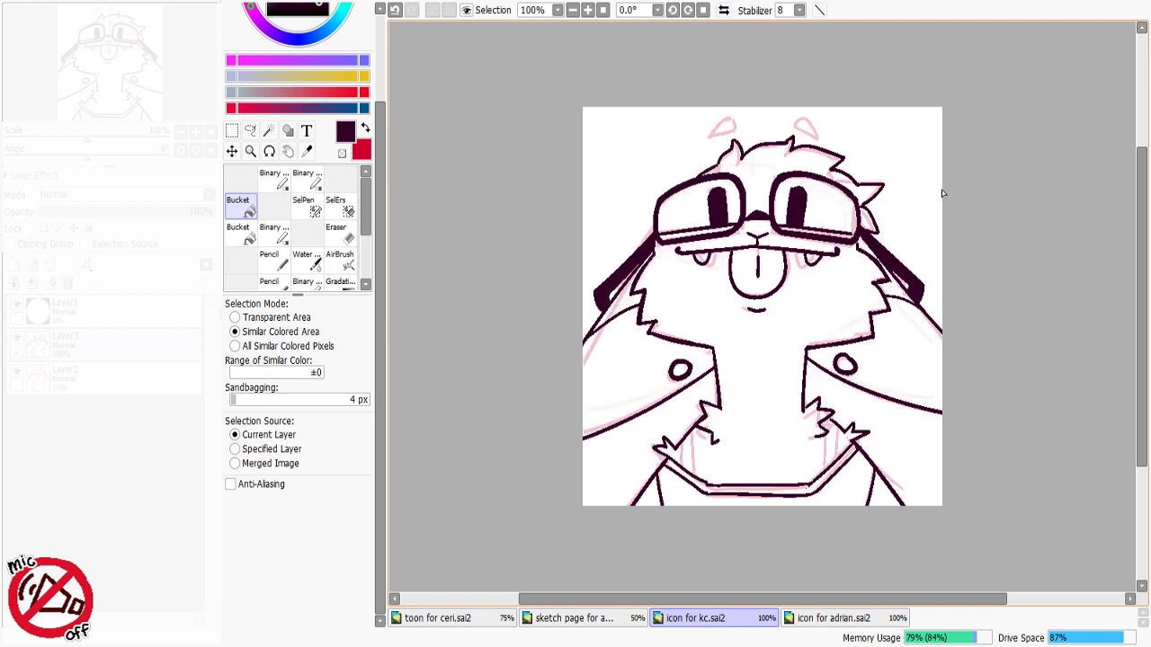
Step: Trim the outer edge of the left temple arm's tip with the binary brush in transparent colour
click(273, 178)
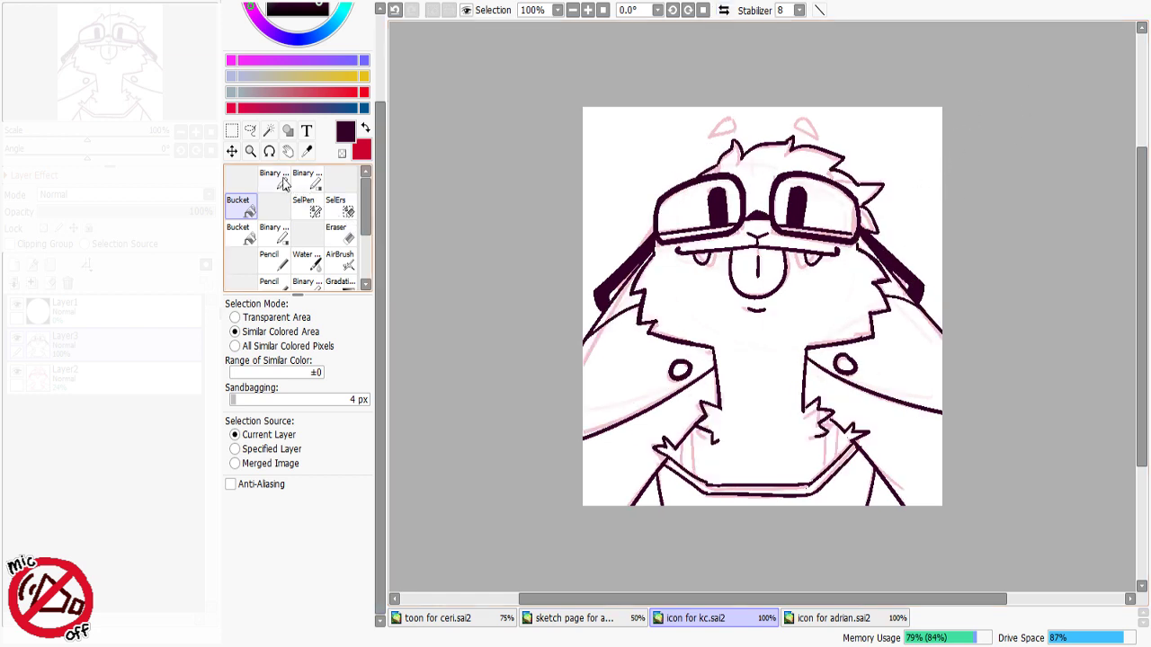
click(342, 153)
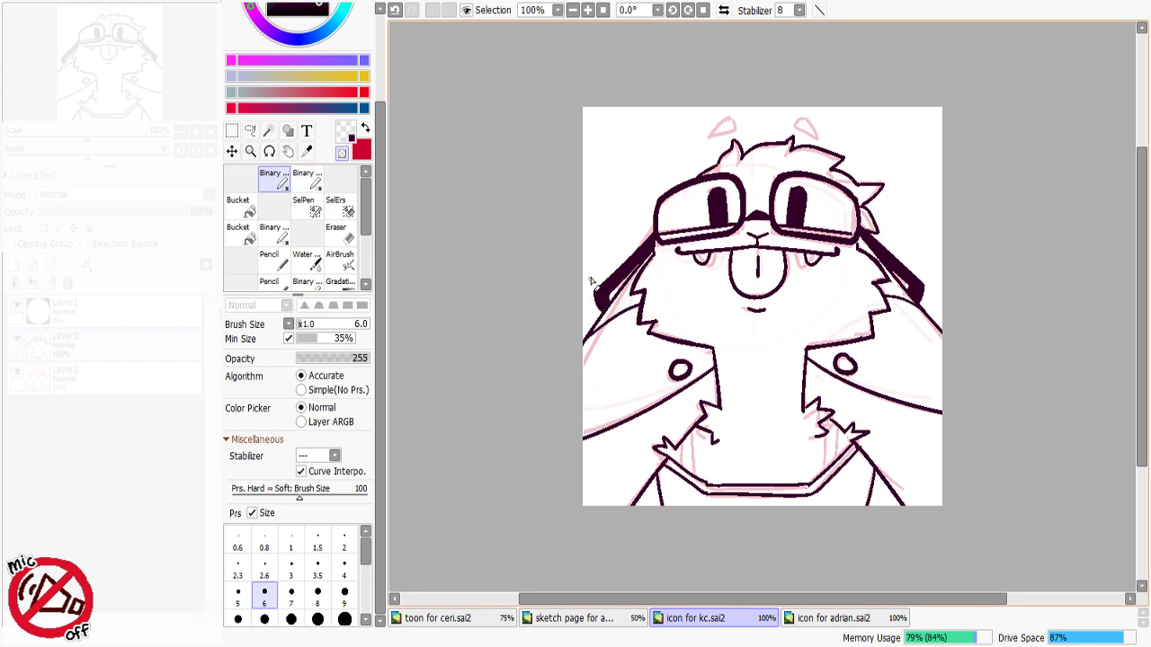
drag(591, 280, 599, 311)
key(minus)
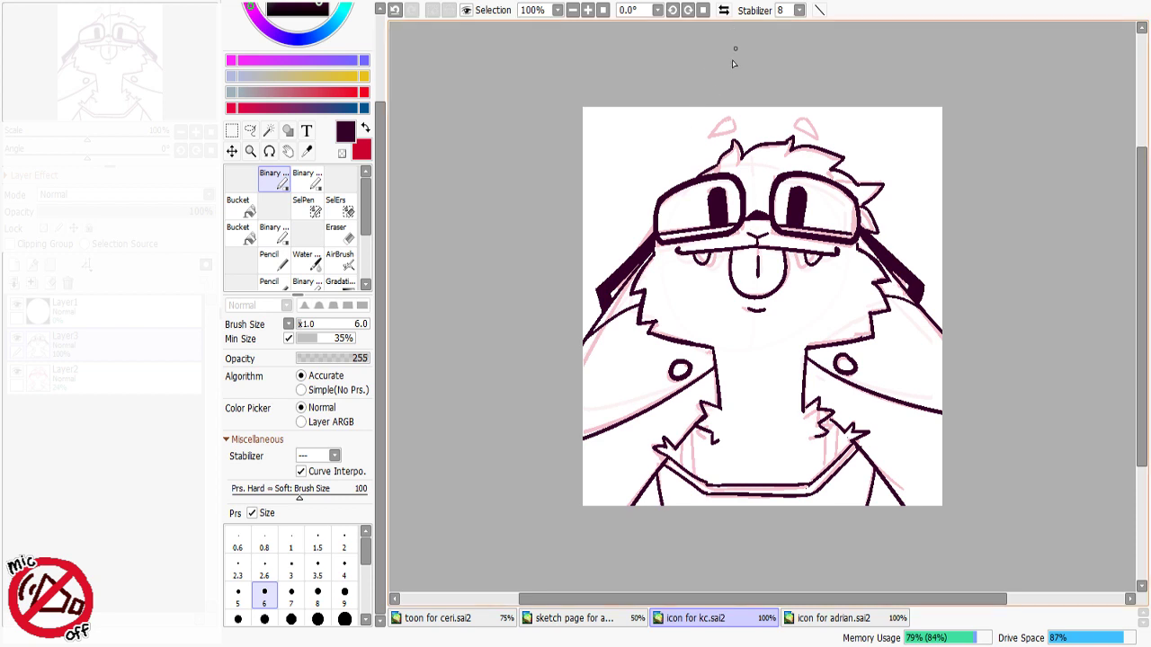
Step: Ink the two small eyebrow shapes floating above the head over the sketch, redoing strokes that miss
mouse_move(710, 139)
mouse_down()
mouse_move(725, 120)
mouse_move(736, 132)
mouse_move(711, 141)
mouse_move(735, 130)
mouse_up()
key(ctrl+z)
key(ctrl+z)
drag(820, 133, 795, 117)
key(ctrl+z)
mouse_move(796, 117)
mouse_down()
mouse_move(794, 129)
mouse_move(820, 133)
mouse_move(796, 118)
mouse_up()
key(ctrl+z)
key(ctrl+z)
mouse_move(796, 117)
mouse_down()
mouse_move(794, 129)
mouse_move(819, 133)
mouse_up()
Step: Ink the two short strap lines between the left shoulder fur and the neckline, undoing the unwanted strokes
drag(684, 446, 685, 469)
key(ctrl+z)
drag(692, 430, 700, 480)
key(ctrl+z)
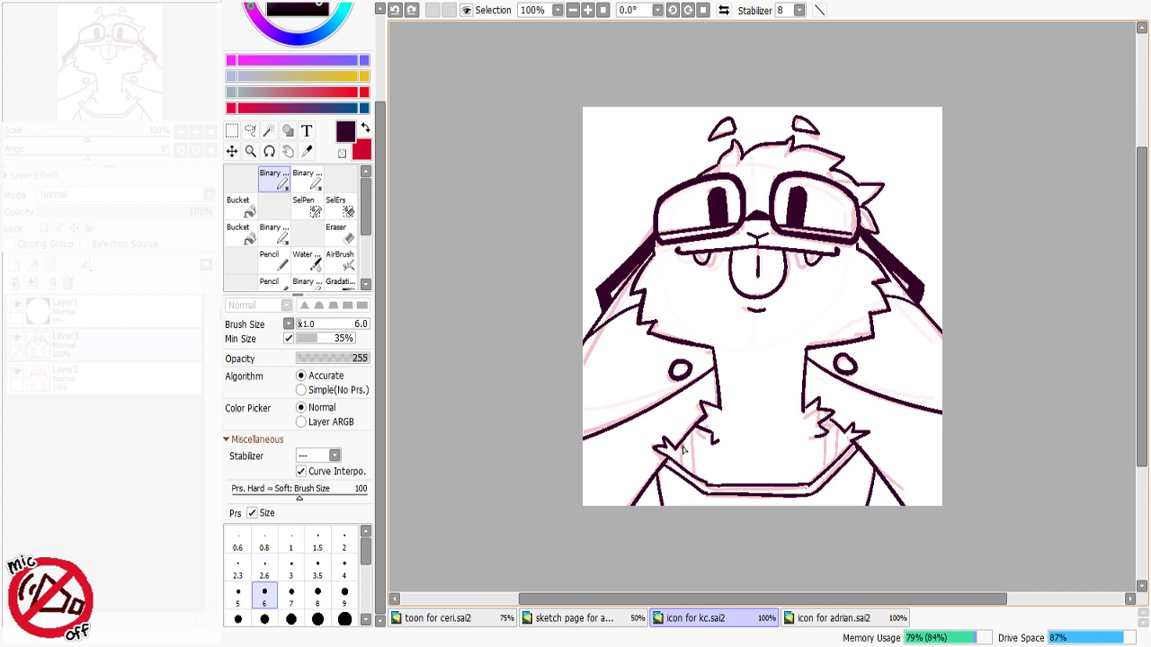
drag(683, 442, 697, 485)
key(ctrl+z)
drag(692, 437, 696, 476)
Step: Ink the matching pair of strap lines between the right shoulder fur and the neckline
drag(836, 423, 827, 469)
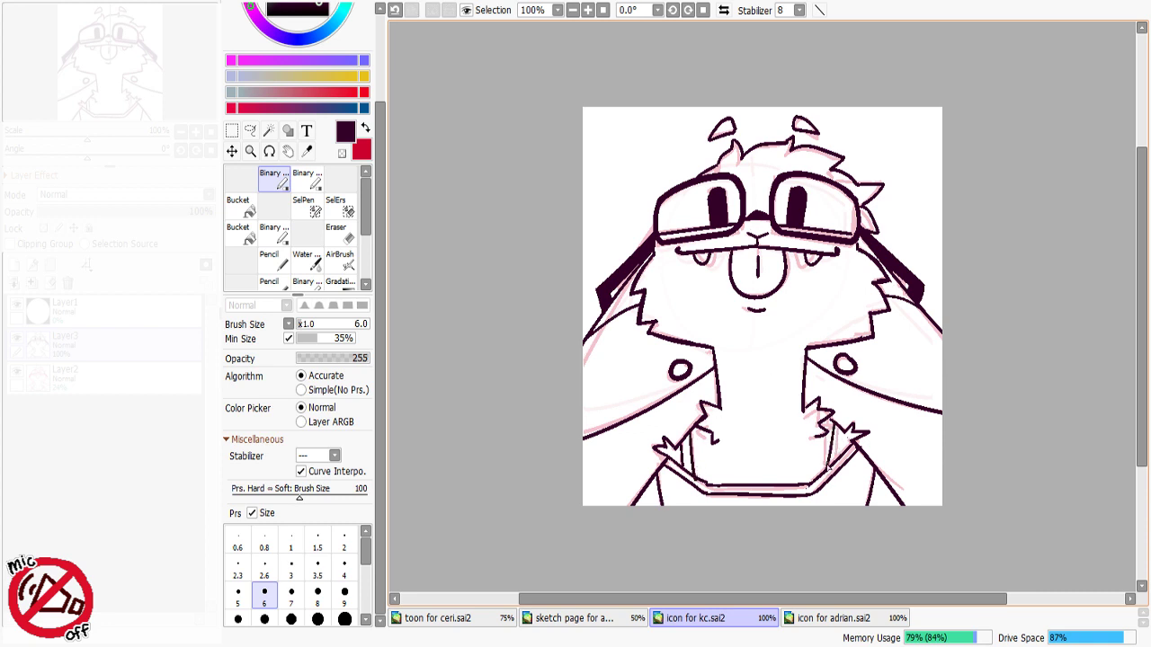
key(ctrl+z)
drag(836, 421, 829, 469)
key(ctrl+z)
mouse_move(836, 428)
mouse_down()
mouse_move(827, 469)
mouse_move(847, 466)
mouse_up()
Step: Hide the pink sketch layer and duplicate the line art layer
key(minus)
key(minus)
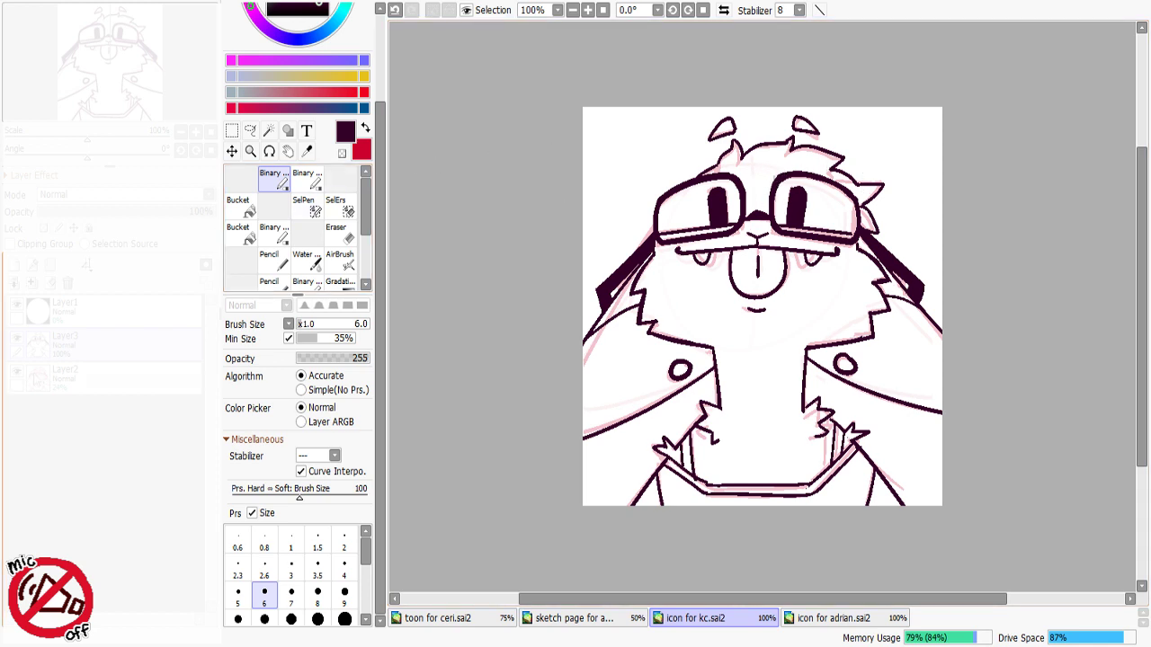
click(17, 371)
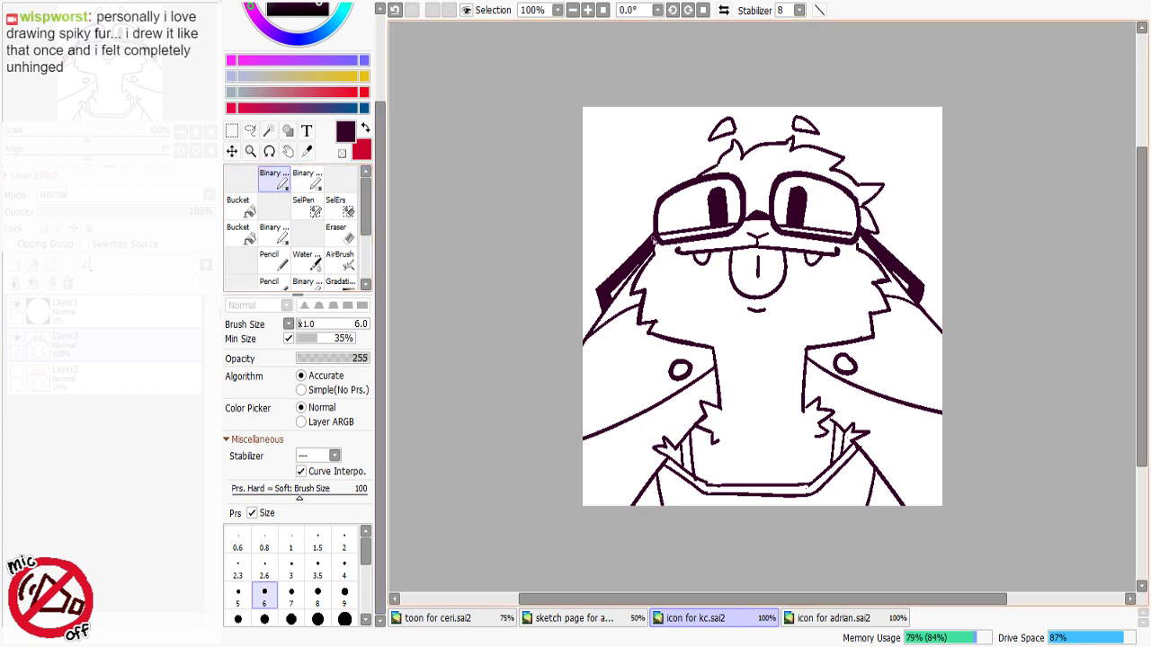
key(minus)
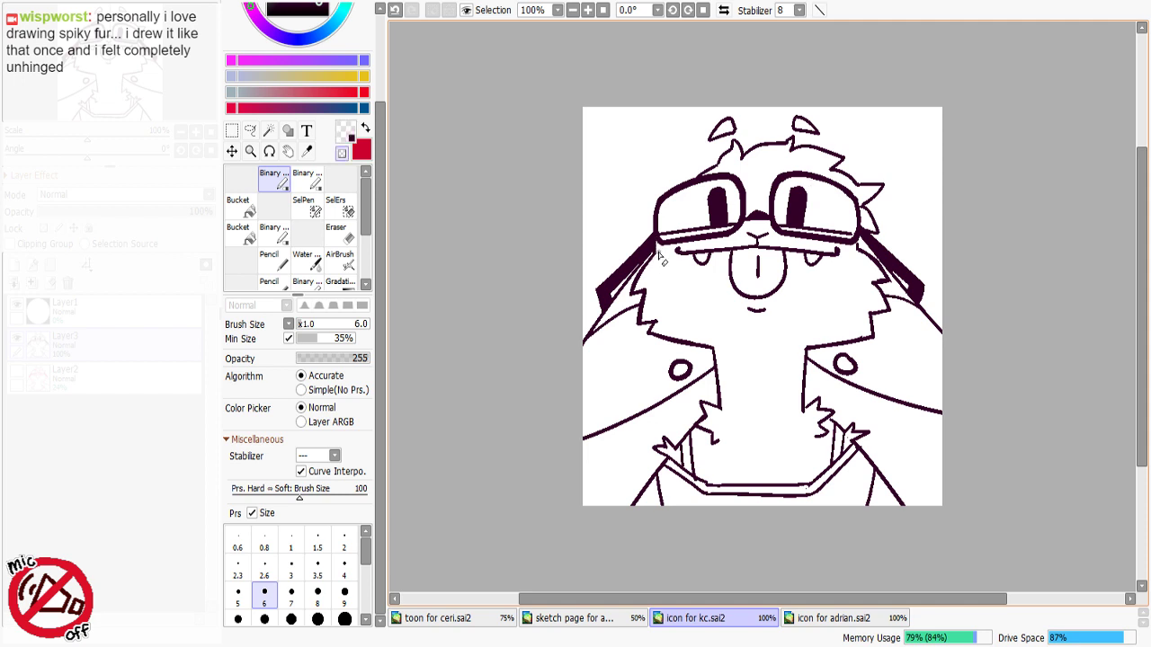
key(minus)
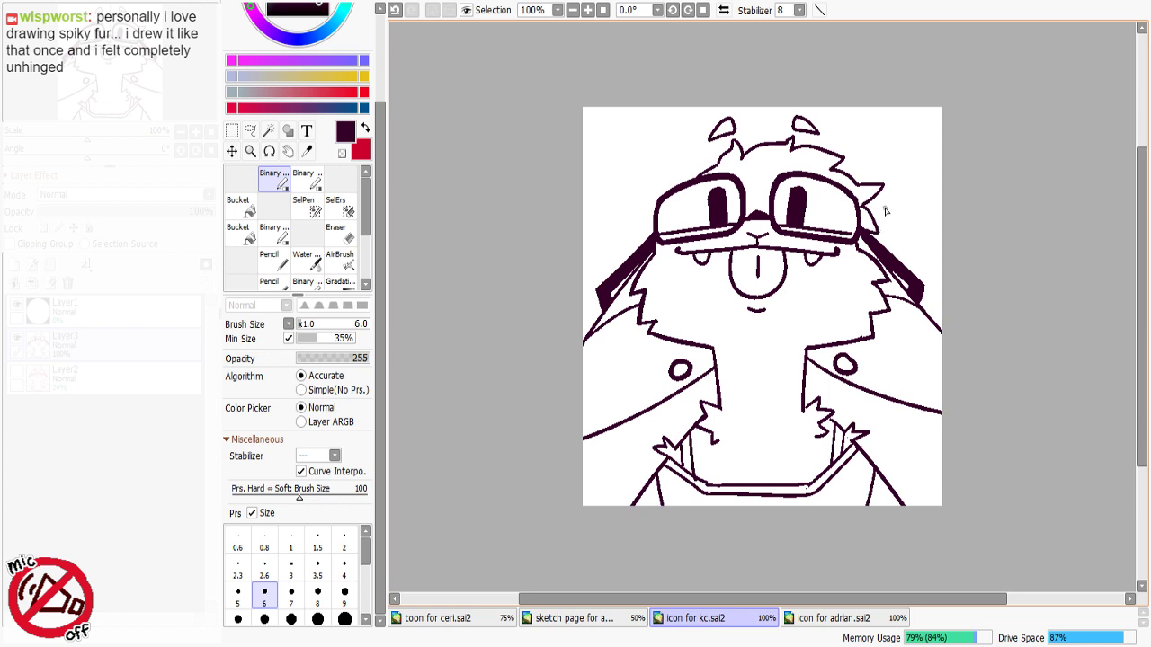
key(minus)
key(minus)
click(208, 266)
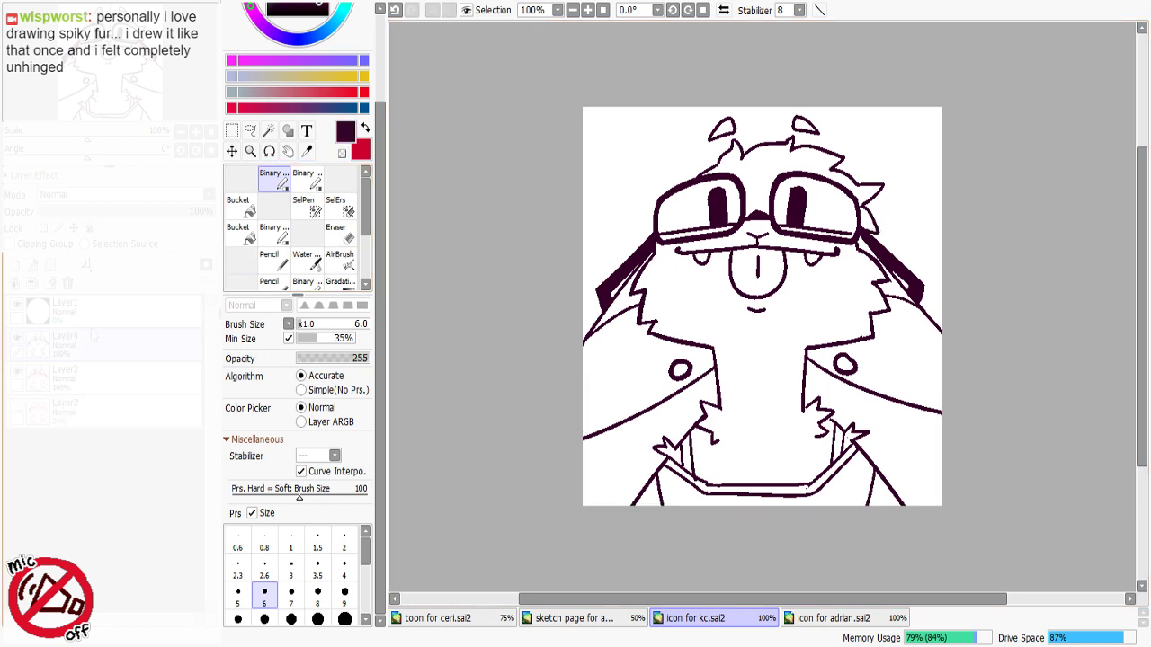
Step: Add a new layer between the line art and the hidden sketch and bucket-fill it with a light pink, adjusting the hue
drag(381, 224, 381, 131)
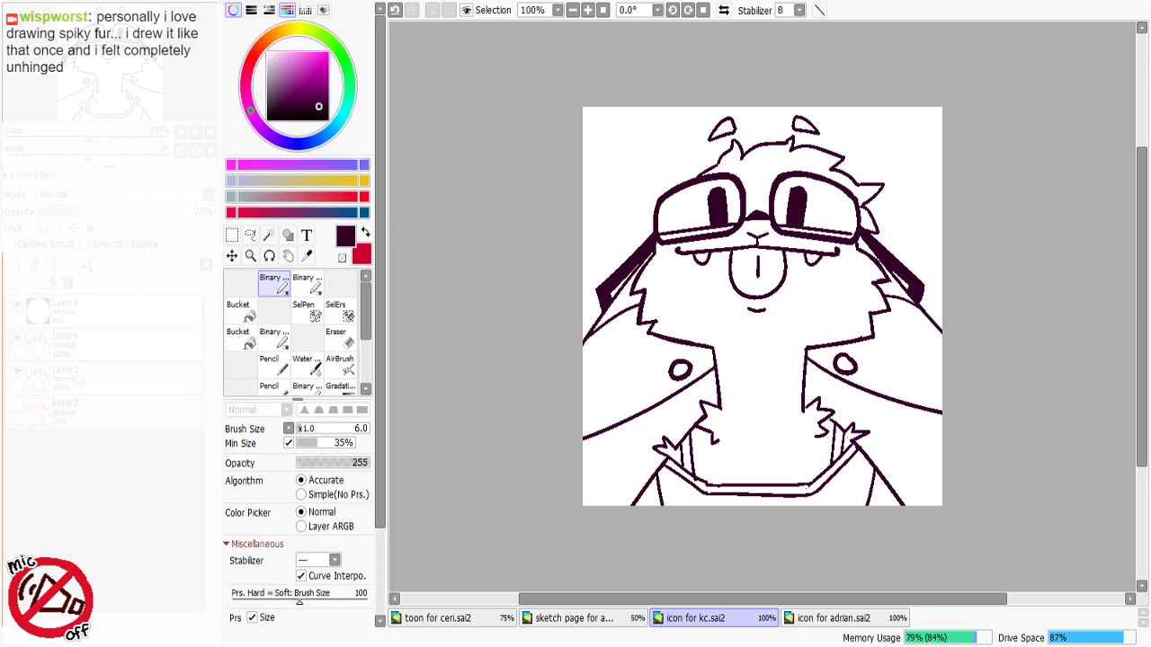
click(240, 310)
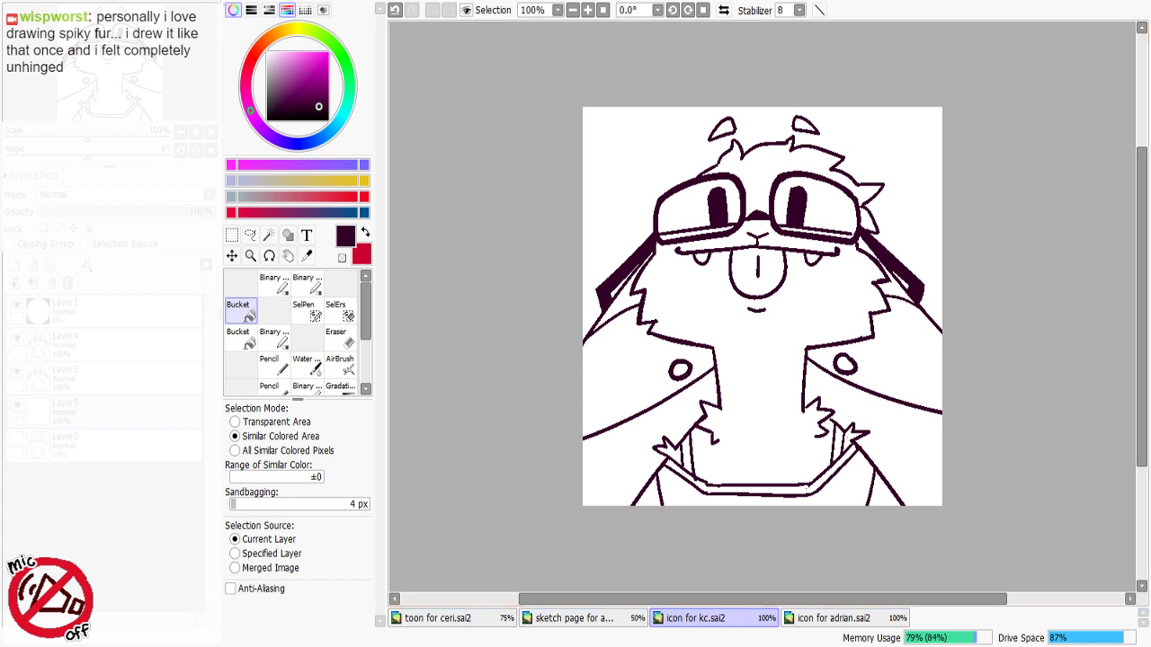
click(249, 68)
drag(304, 70, 294, 54)
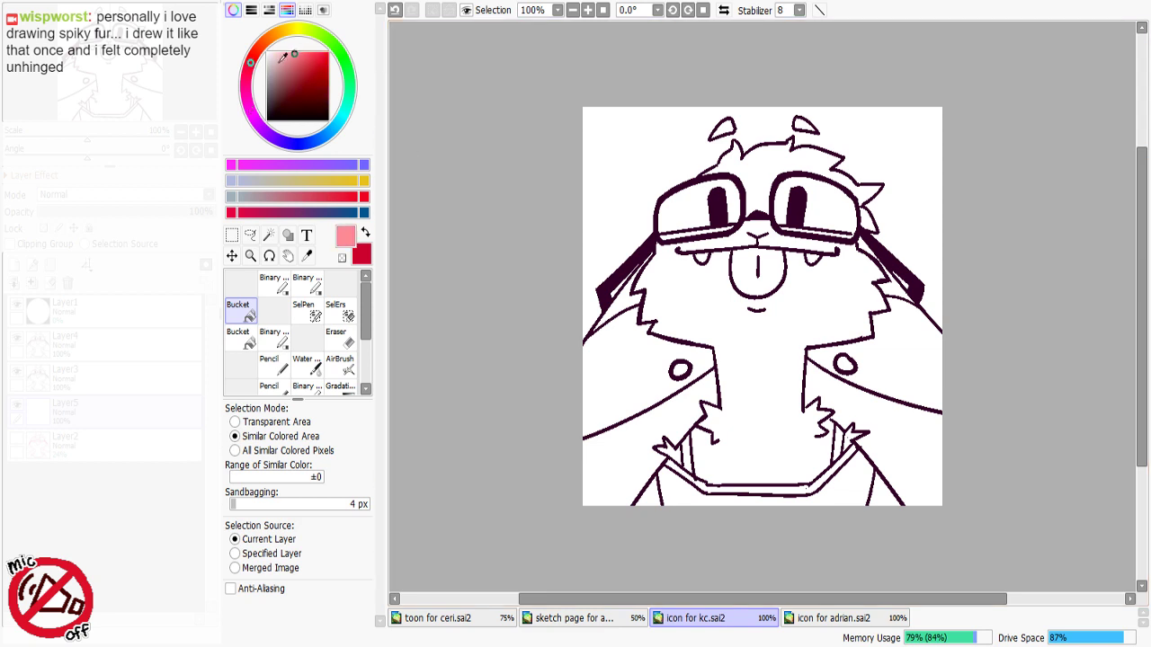
click(247, 72)
click(588, 232)
key(ctrl+z)
click(248, 87)
click(289, 53)
click(594, 208)
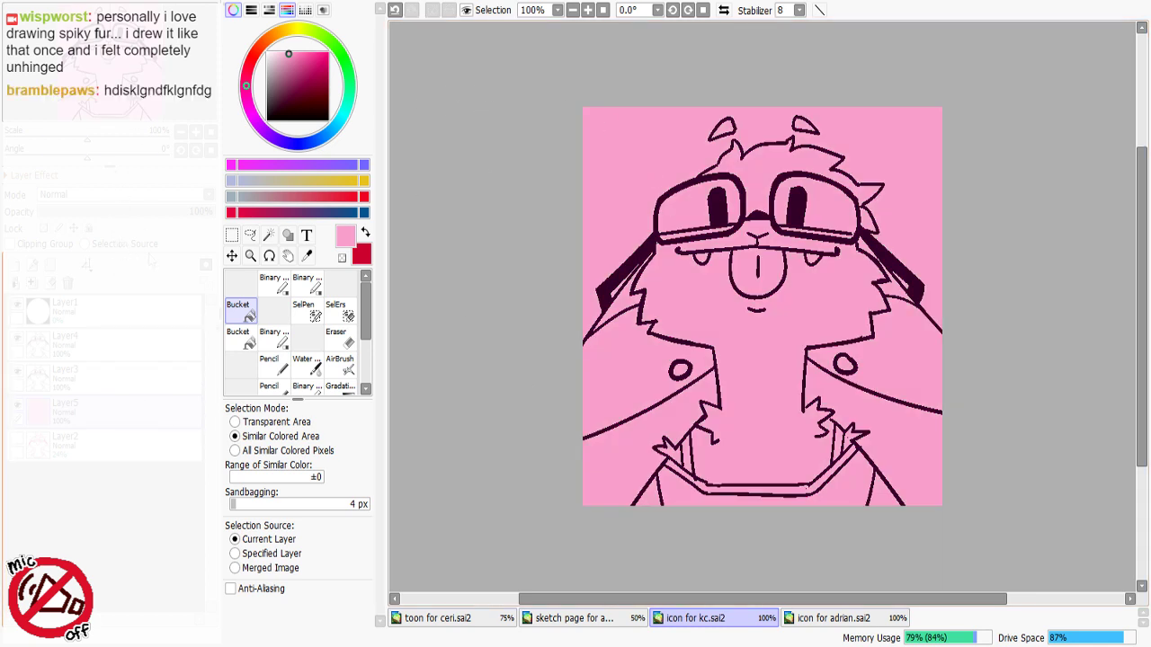
click(269, 235)
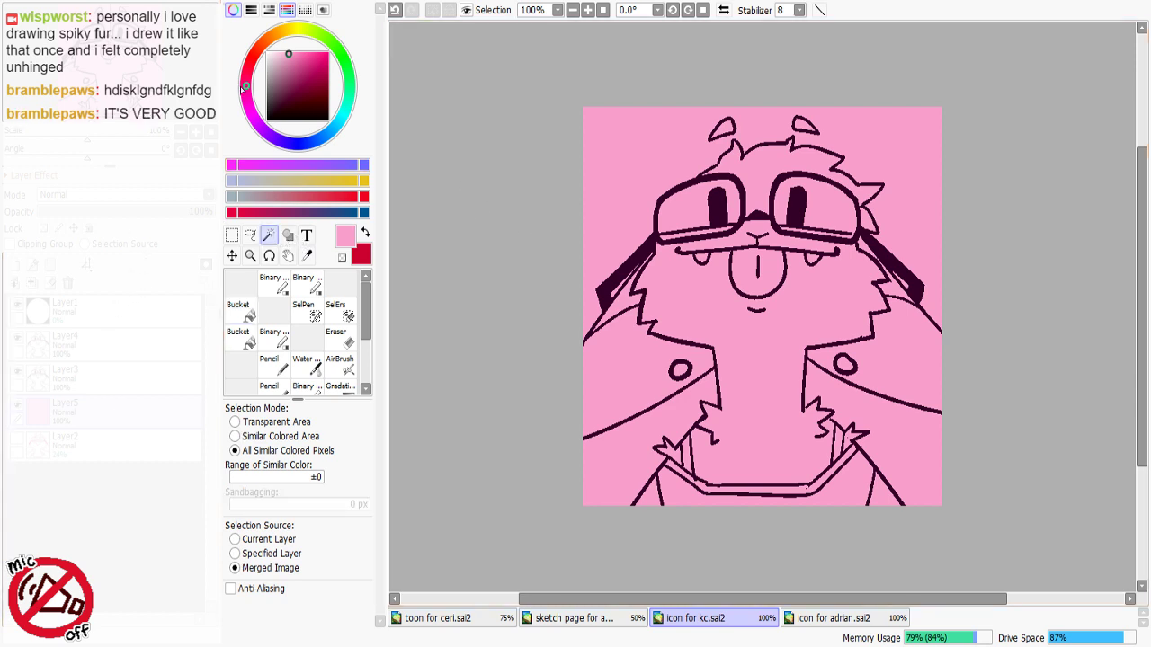
click(239, 310)
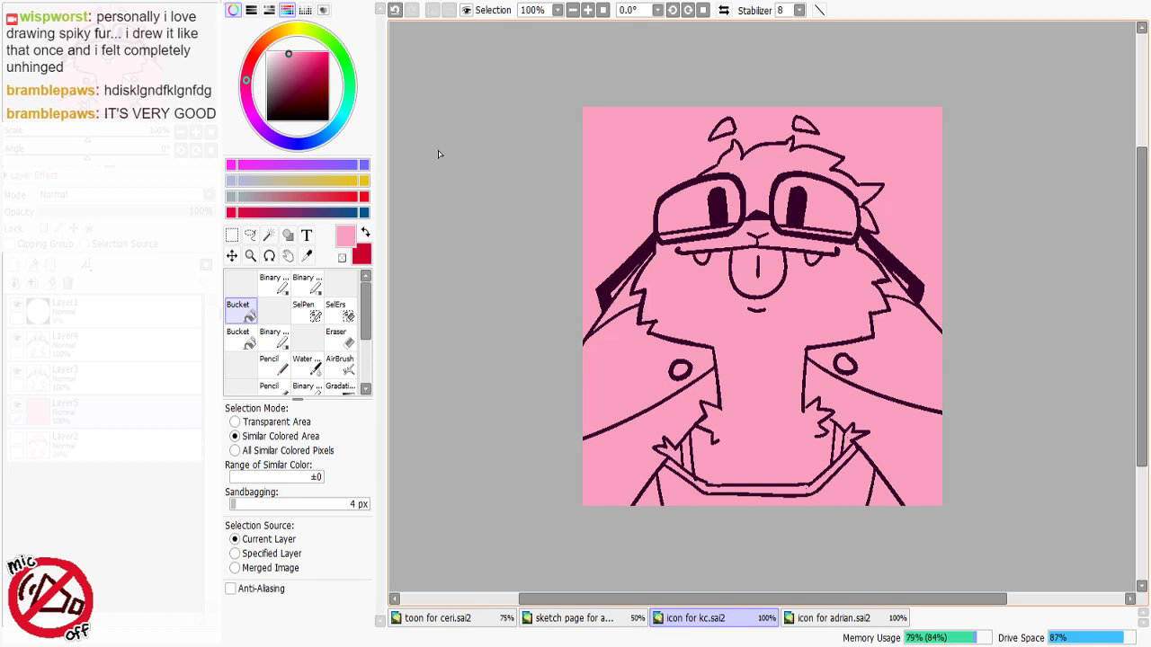
Step: Select the background around the character with the magic wand, using Similar Colored Area on the merged image
click(269, 235)
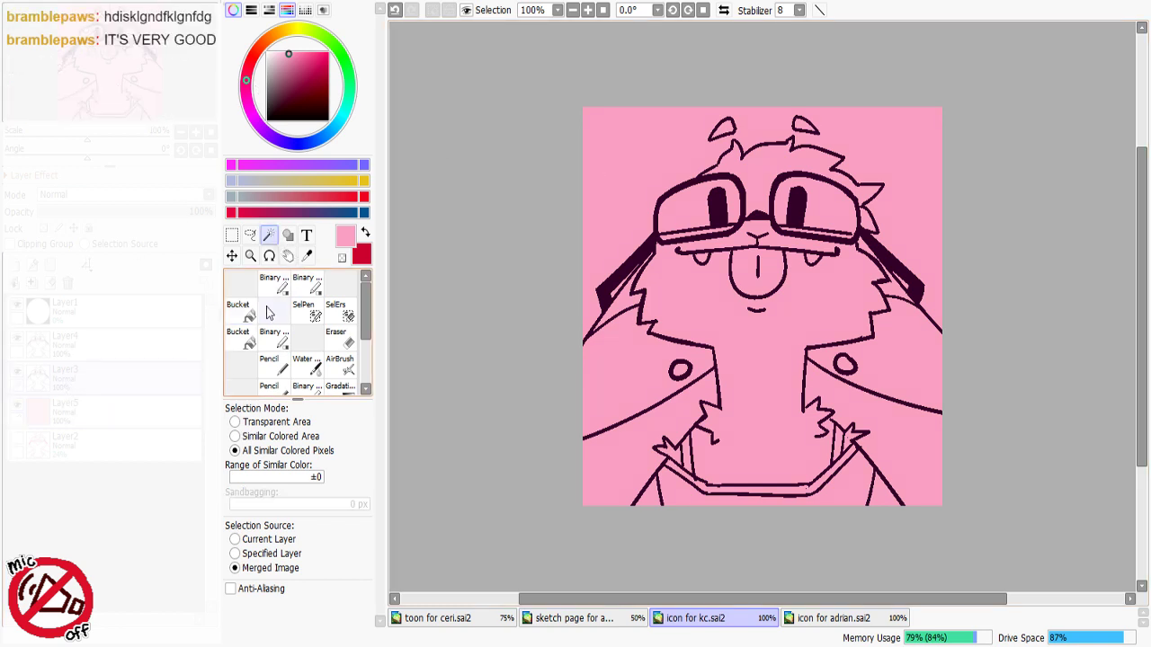
click(235, 436)
click(615, 169)
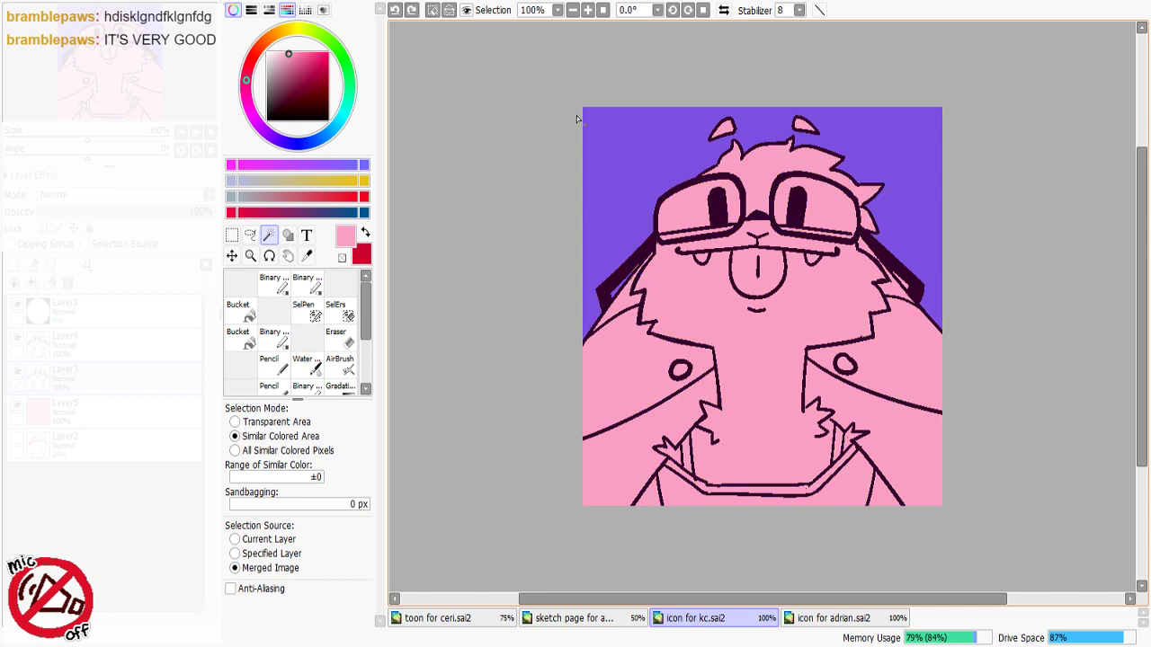
key(ctrl+d)
Step: Add the gaps in the left temple arm, the background below the left ear and the left ear's hole to the selection
click(572, 13)
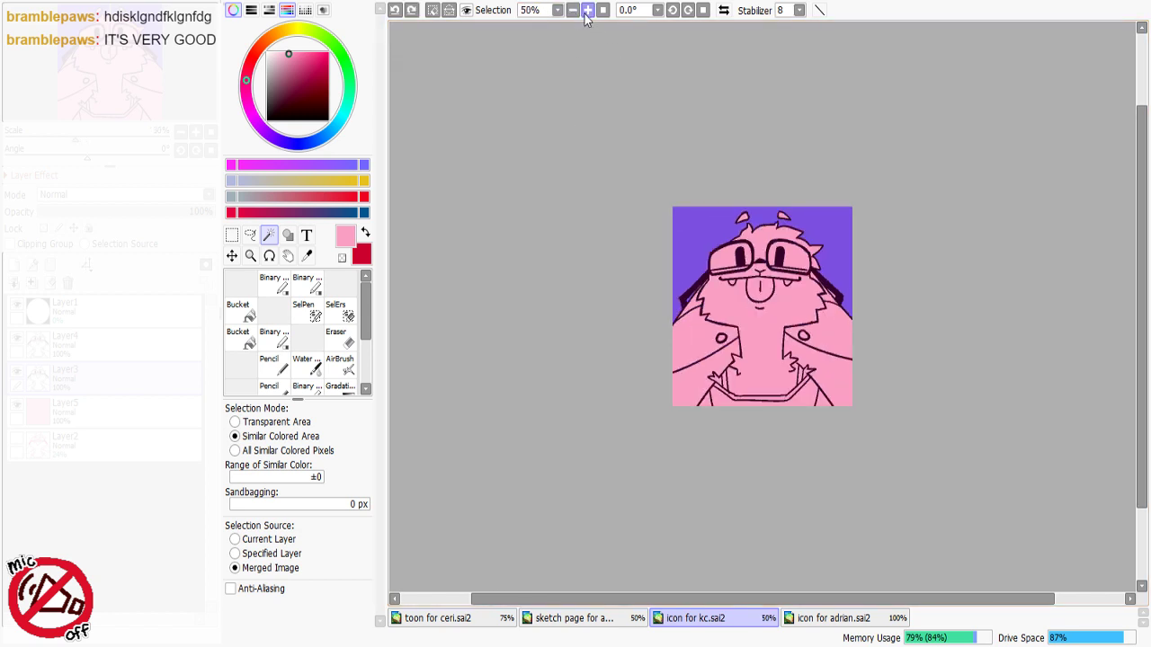
click(576, 13)
click(587, 10)
click(587, 10)
click(587, 10)
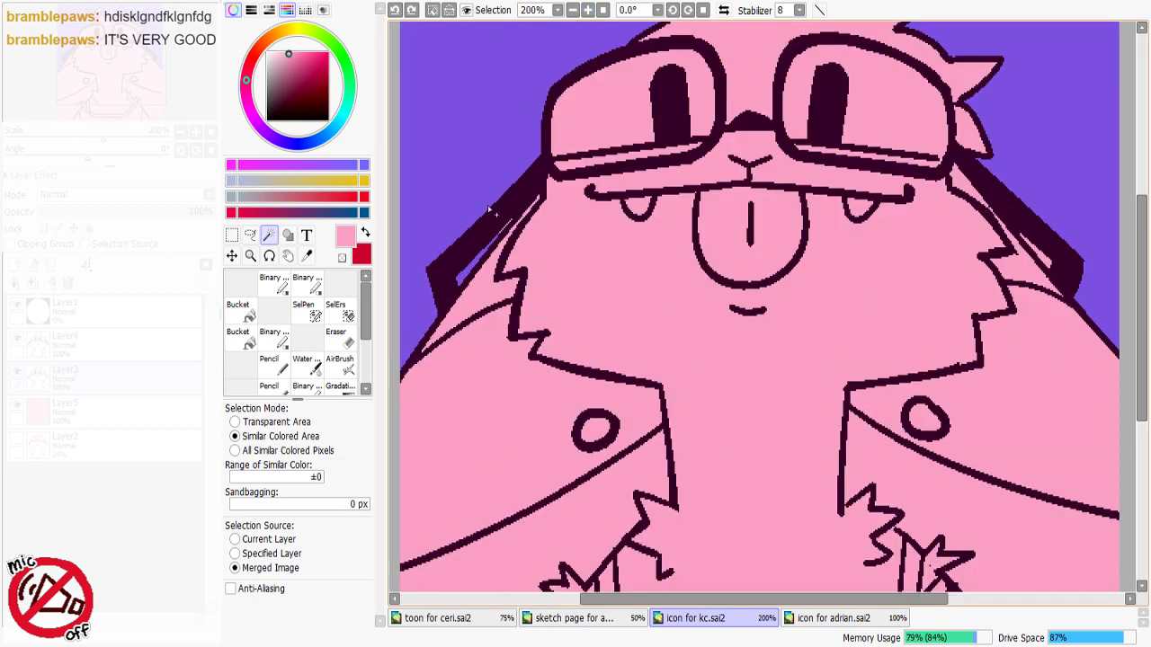
click(587, 10)
drag(732, 604, 558, 604)
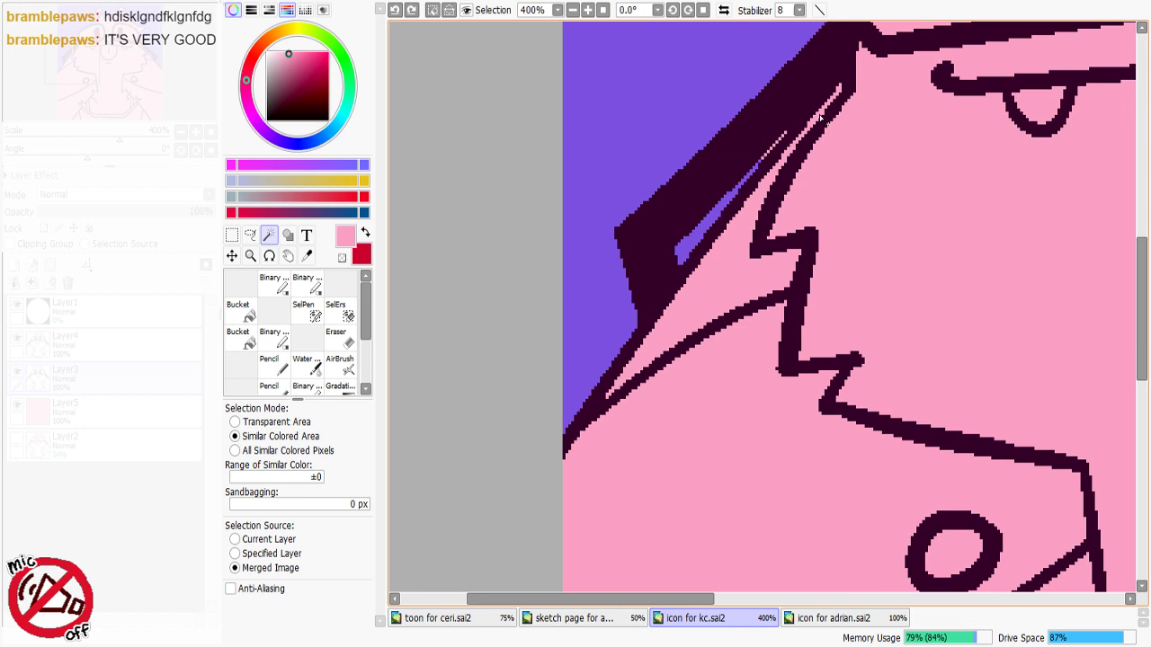
click(765, 158)
scroll(1136, 334, down, 5)
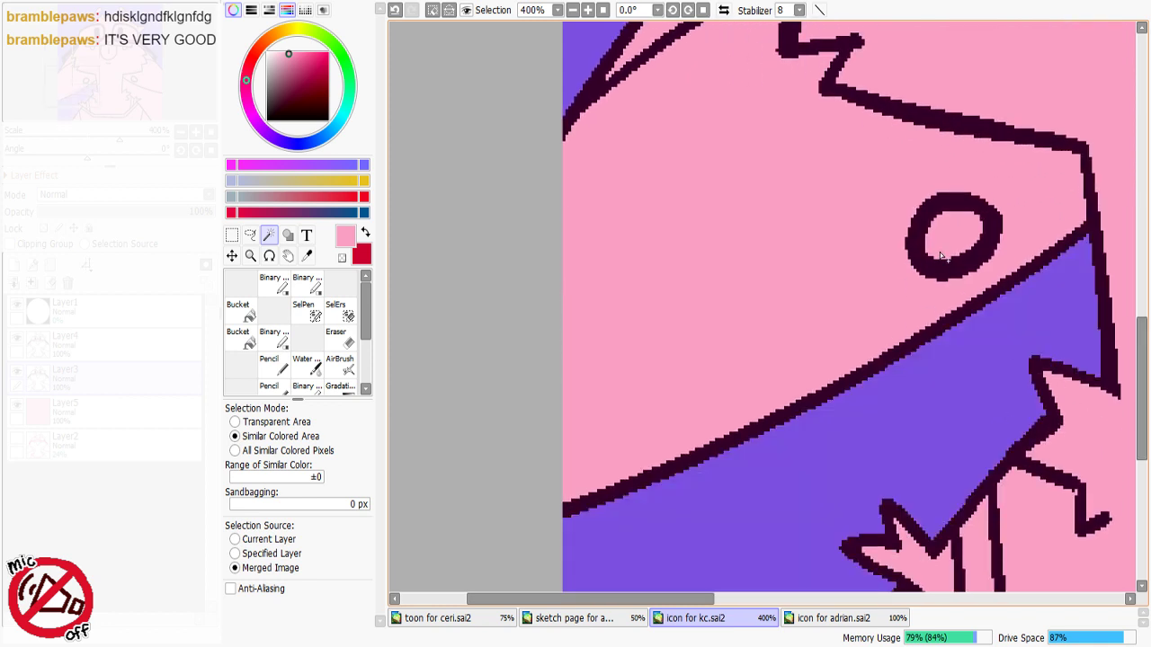
click(948, 257)
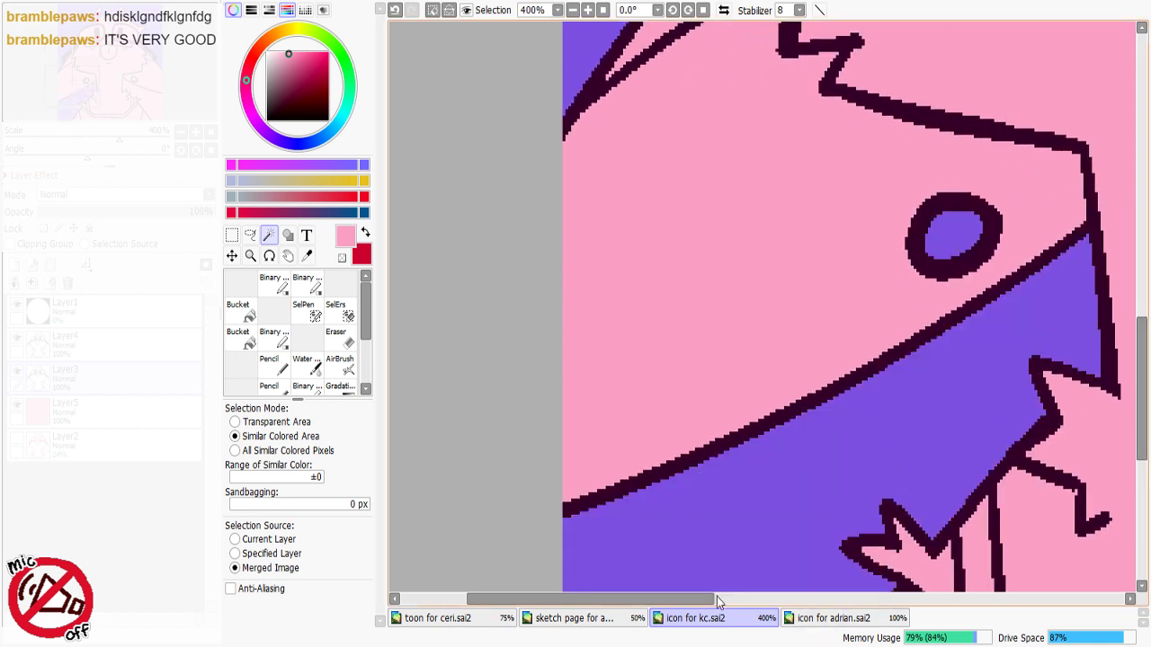
Step: Add the right ear's hole and the background below the right ear to the selection
drag(699, 600, 899, 580)
scroll(900, 585, right, 3)
click(705, 214)
click(722, 350)
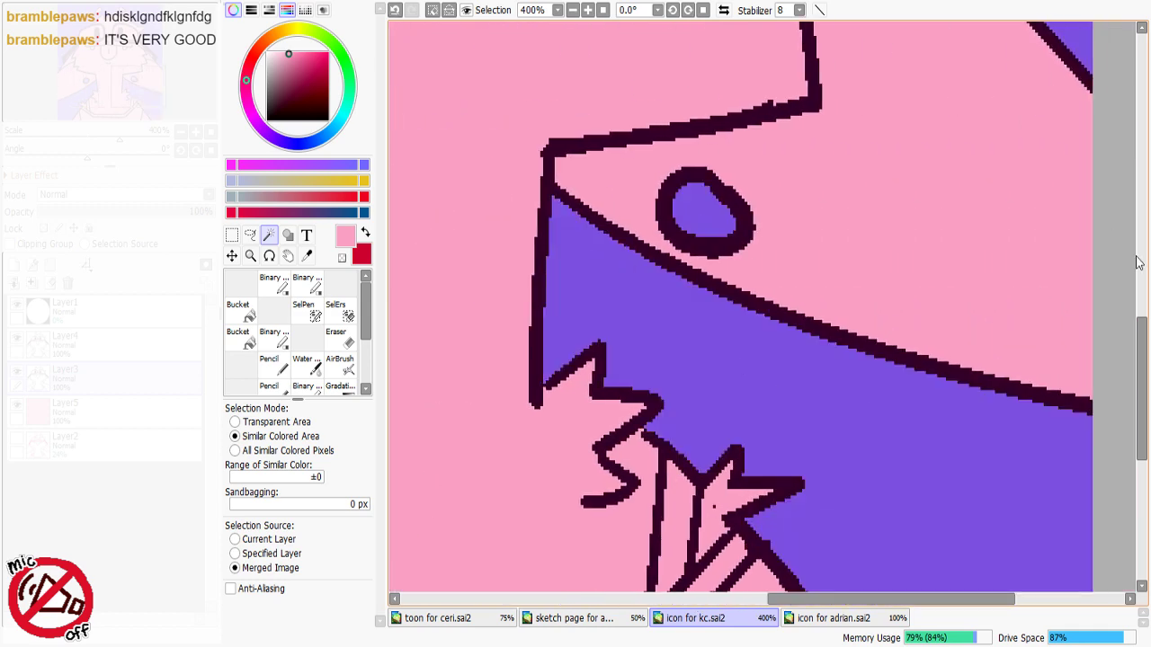
Step: Inspect the selection around the temple arms, head, ears and torso for missed background areas
scroll(1142, 307, up, 2)
scroll(1142, 307, up, 5)
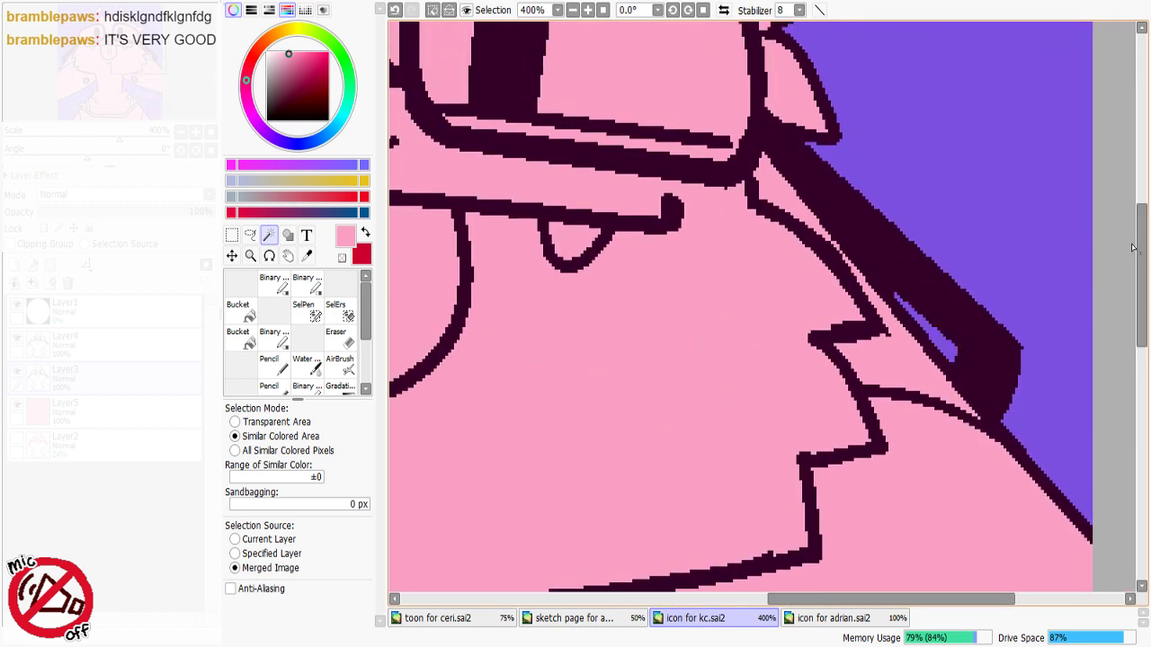
scroll(1146, 240, up, 5)
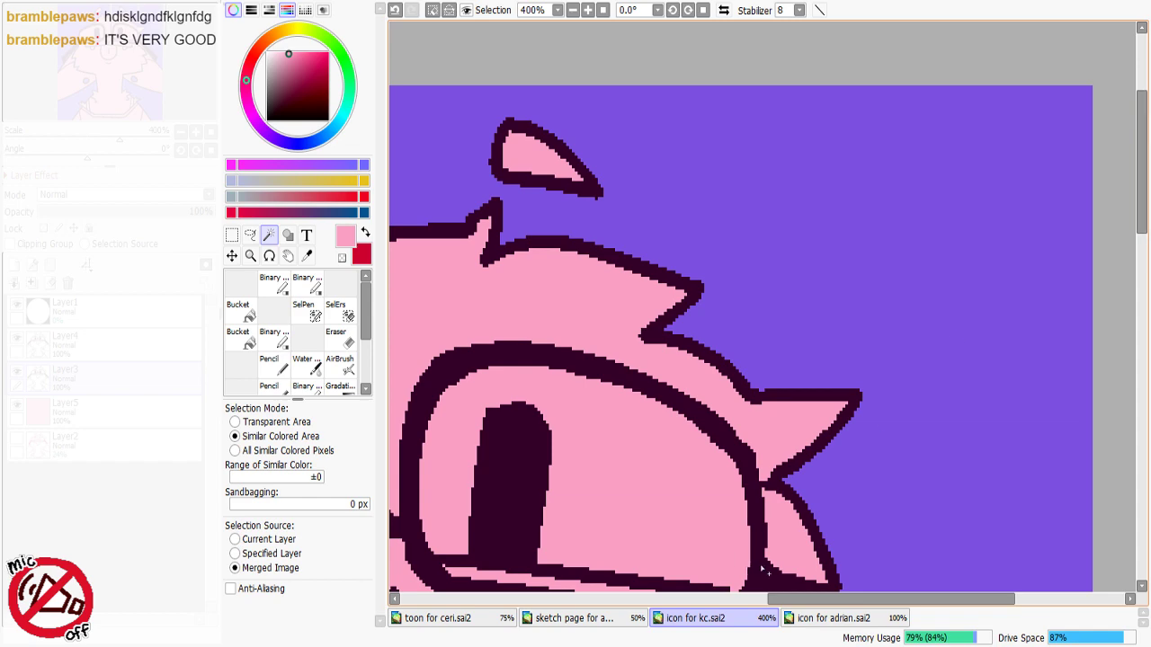
drag(803, 602, 528, 601)
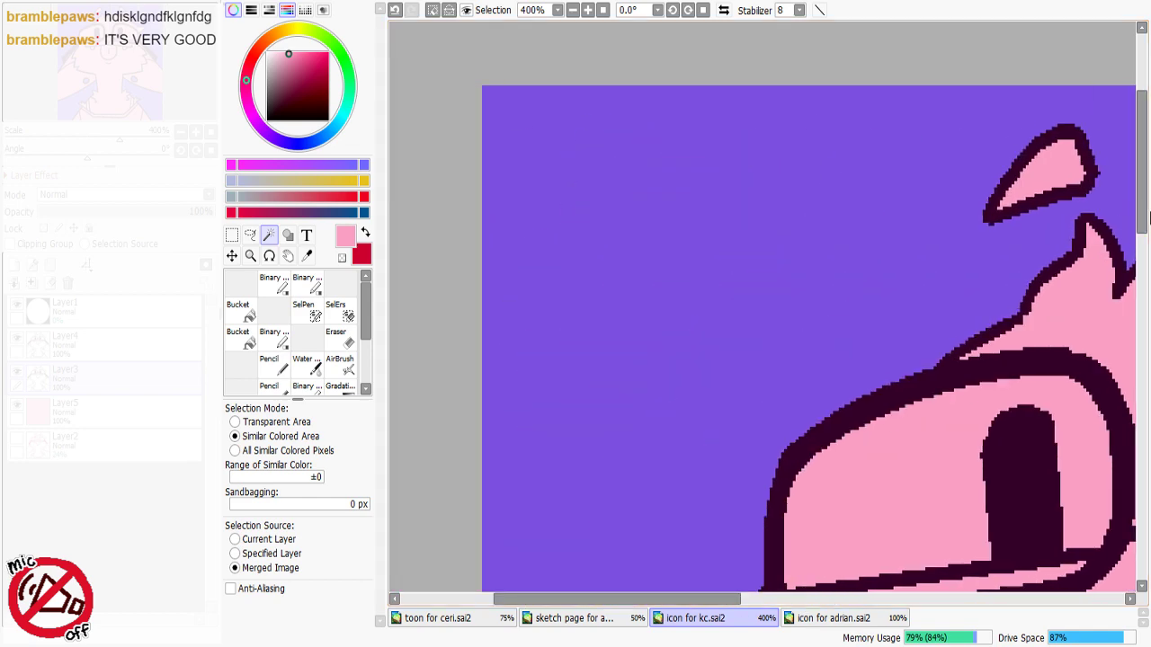
scroll(1120, 409, down, 5)
scroll(1120, 409, down, 5)
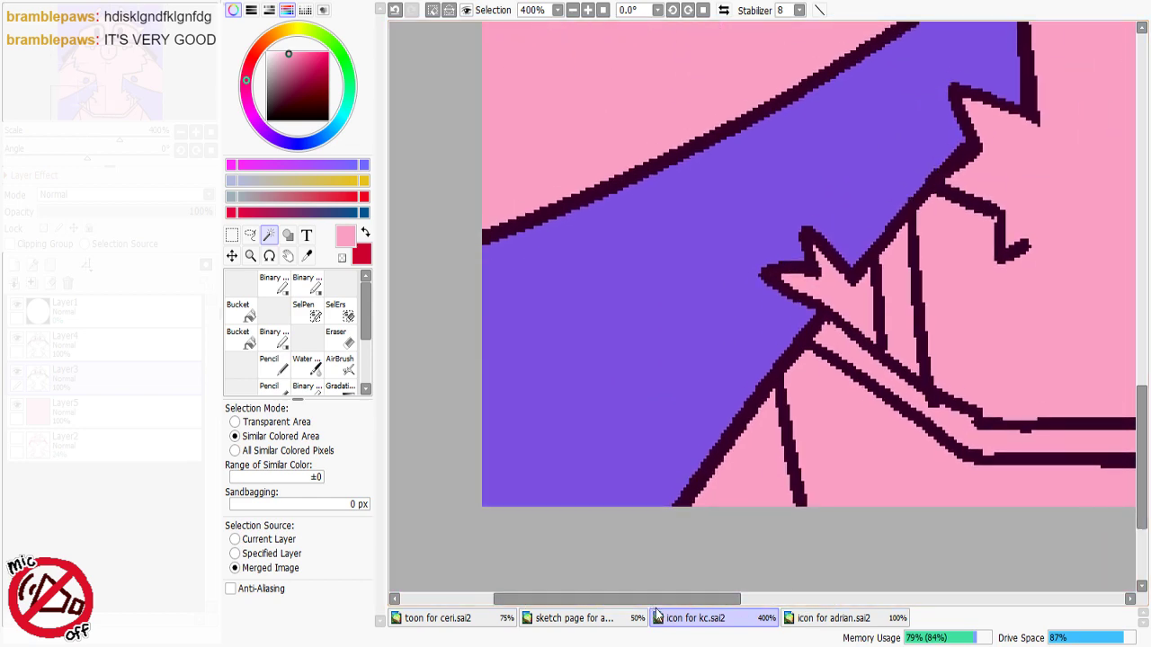
scroll(994, 547, right, 5)
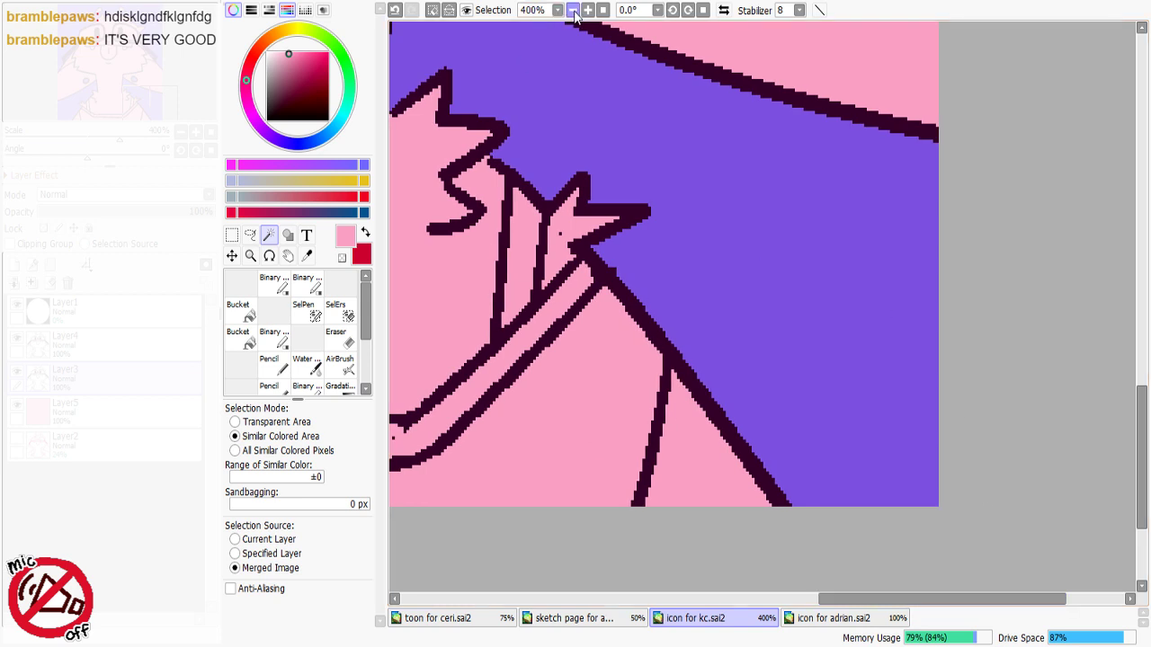
Step: Invert the selection to cover the character and set the drawing colour to white
click(571, 10)
click(572, 10)
click(571, 10)
click(572, 10)
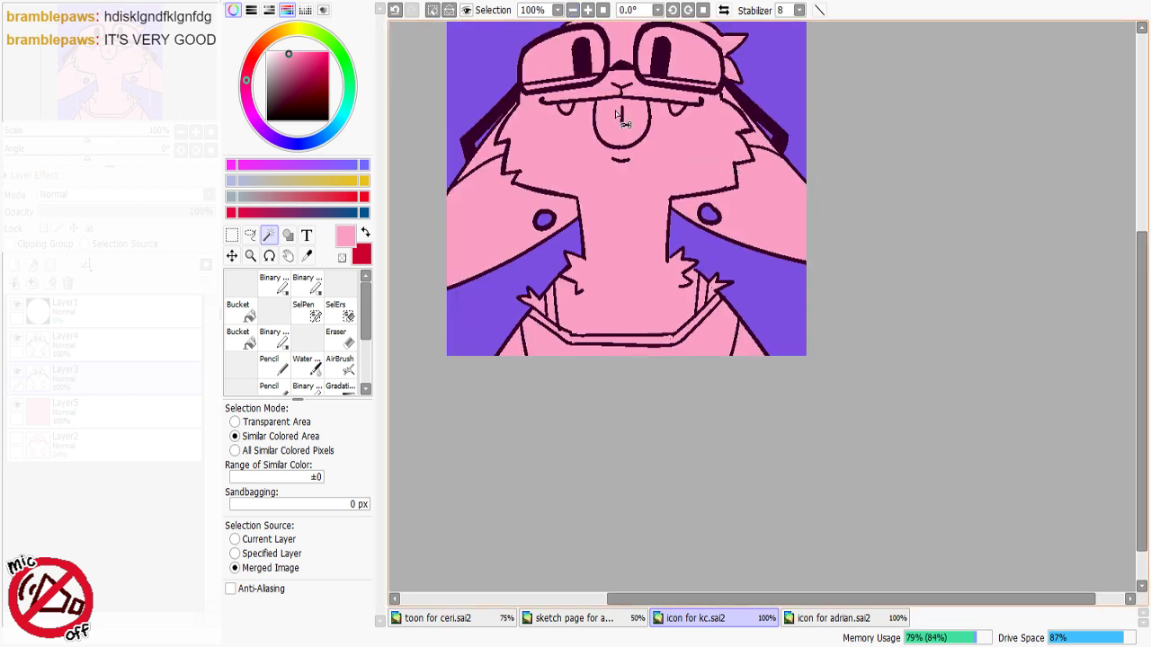
click(450, 10)
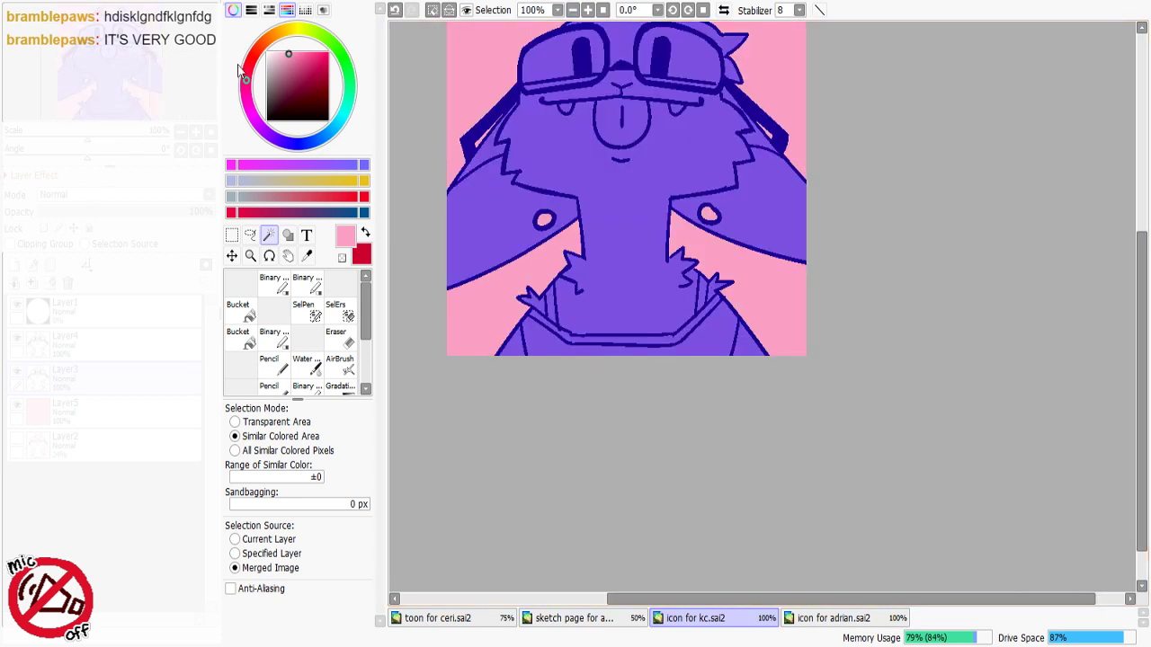
click(267, 53)
Step: Try a white outline around the character selection on the line art layer, and undo it
click(290, 270)
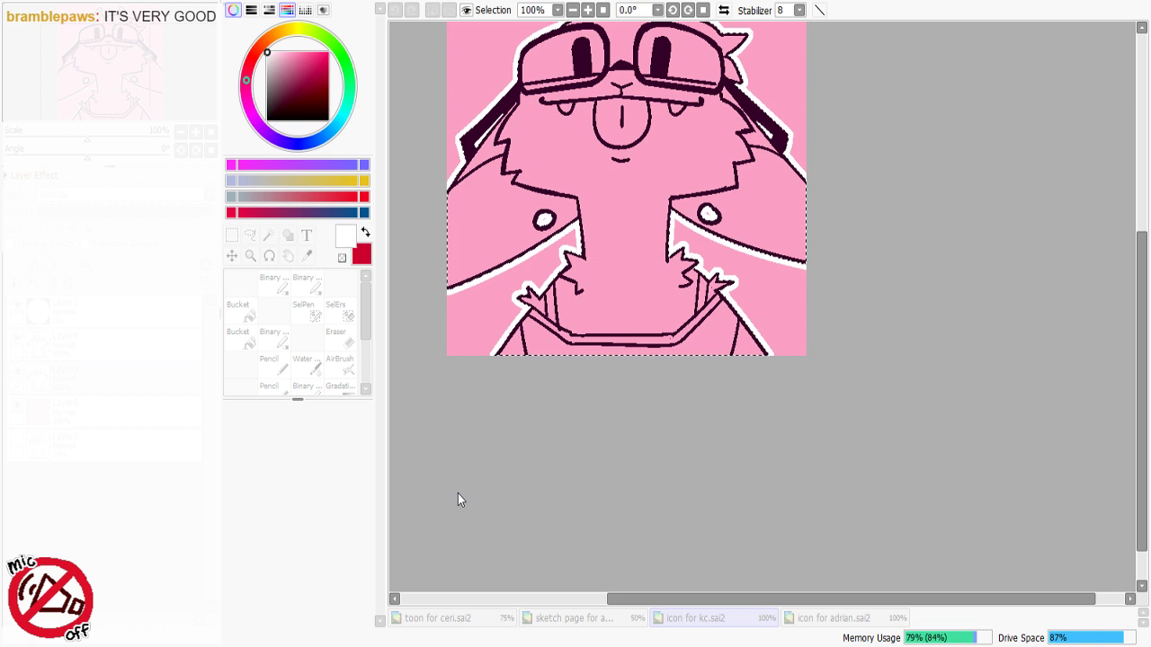
click(537, 582)
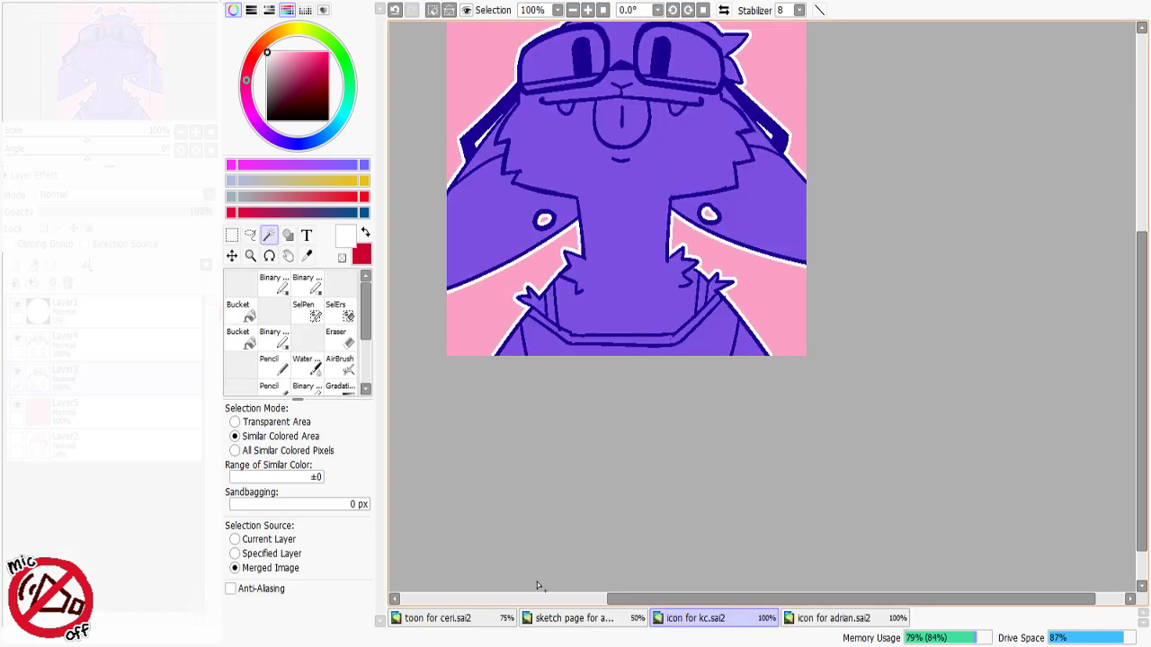
key(ctrl+d)
drag(1135, 296, 1134, 233)
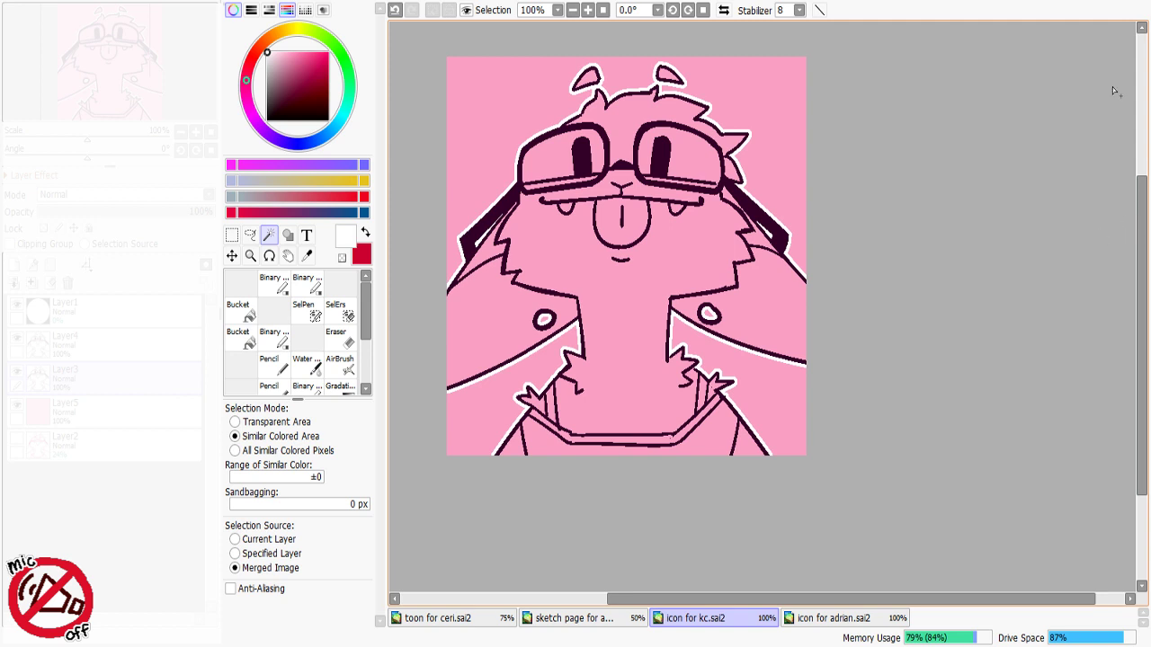
key(ctrl+z)
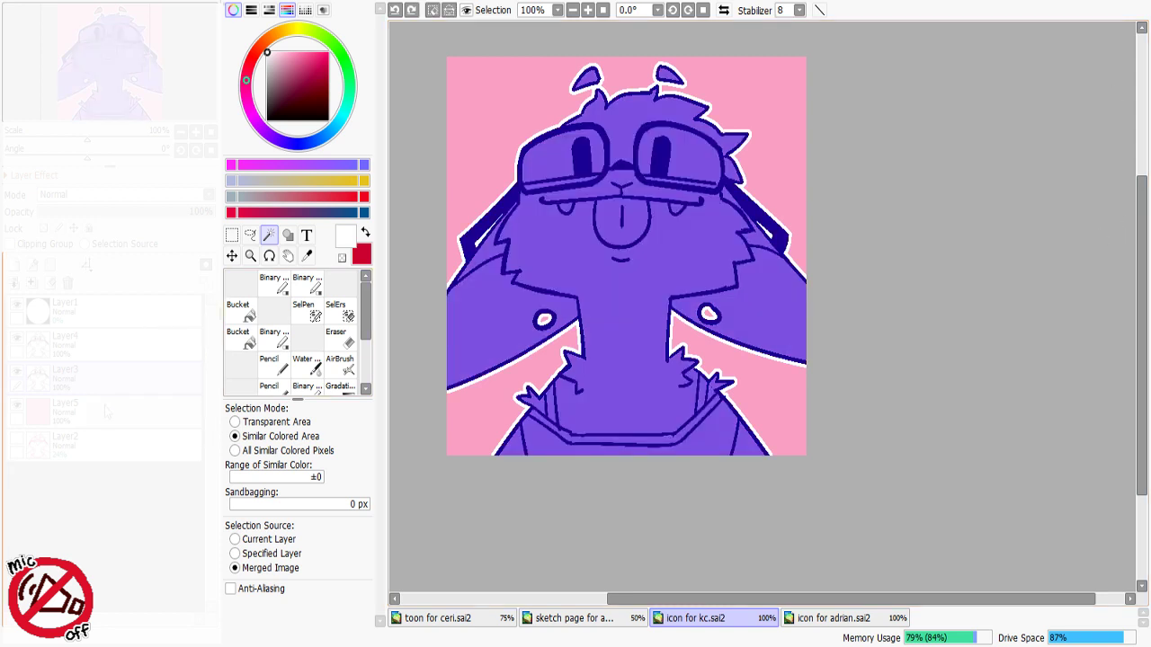
Step: Draw the white outline around the selection on a new layer, move that layer above the line art and deselect
click(15, 267)
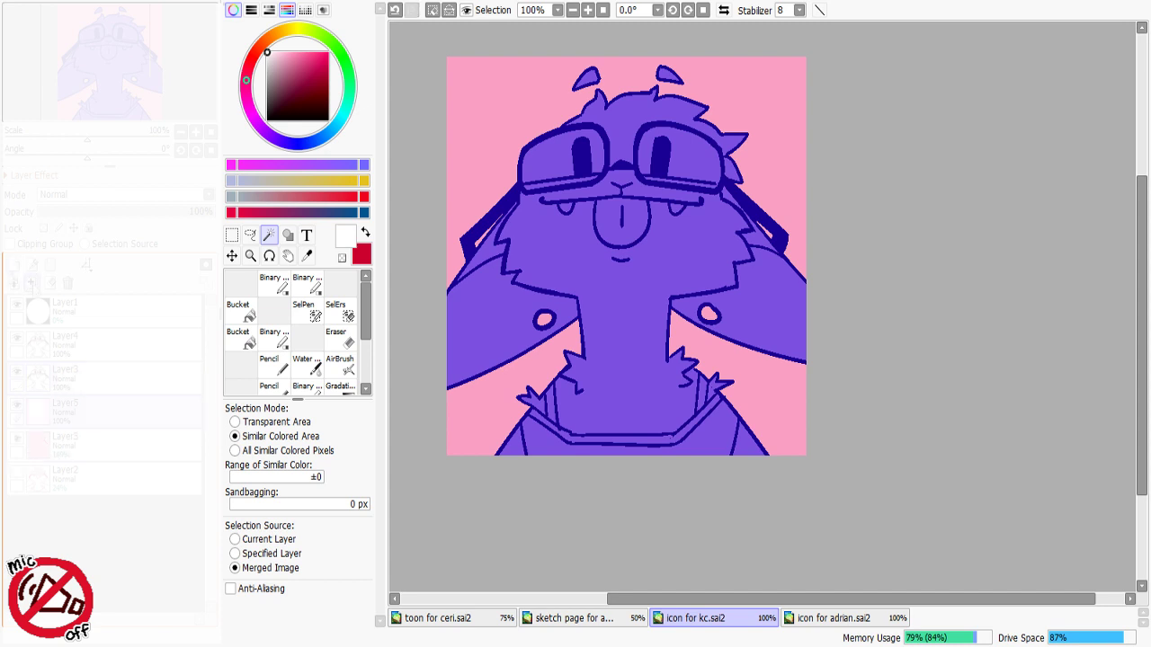
click(495, 583)
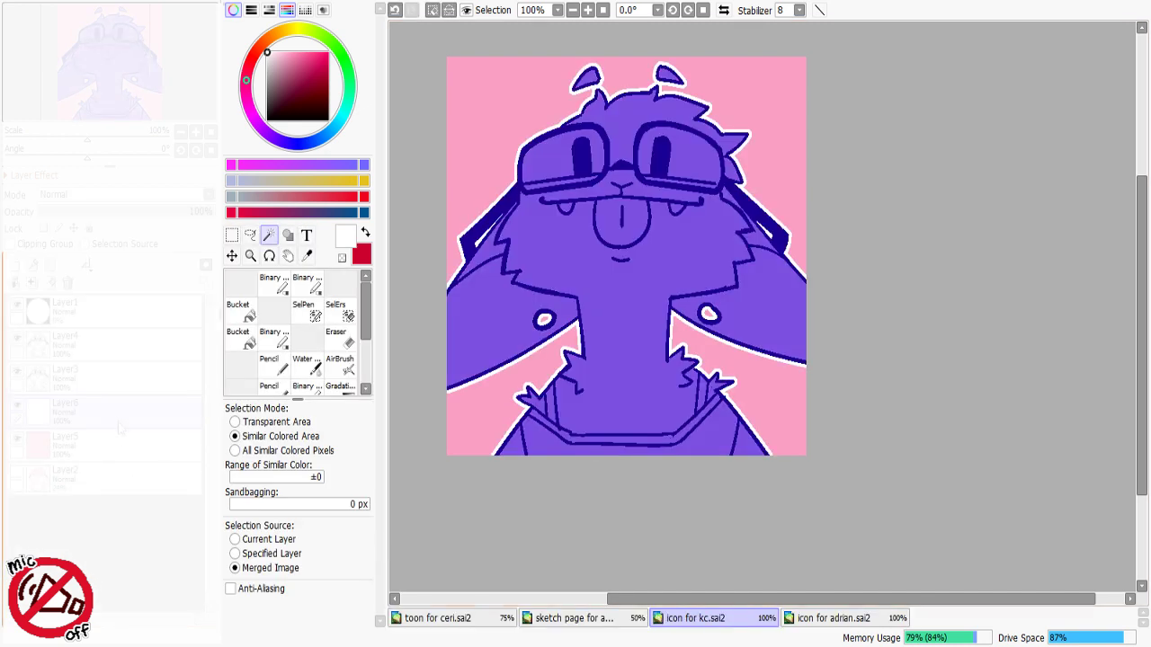
drag(129, 409, 124, 369)
key(ctrl+d)
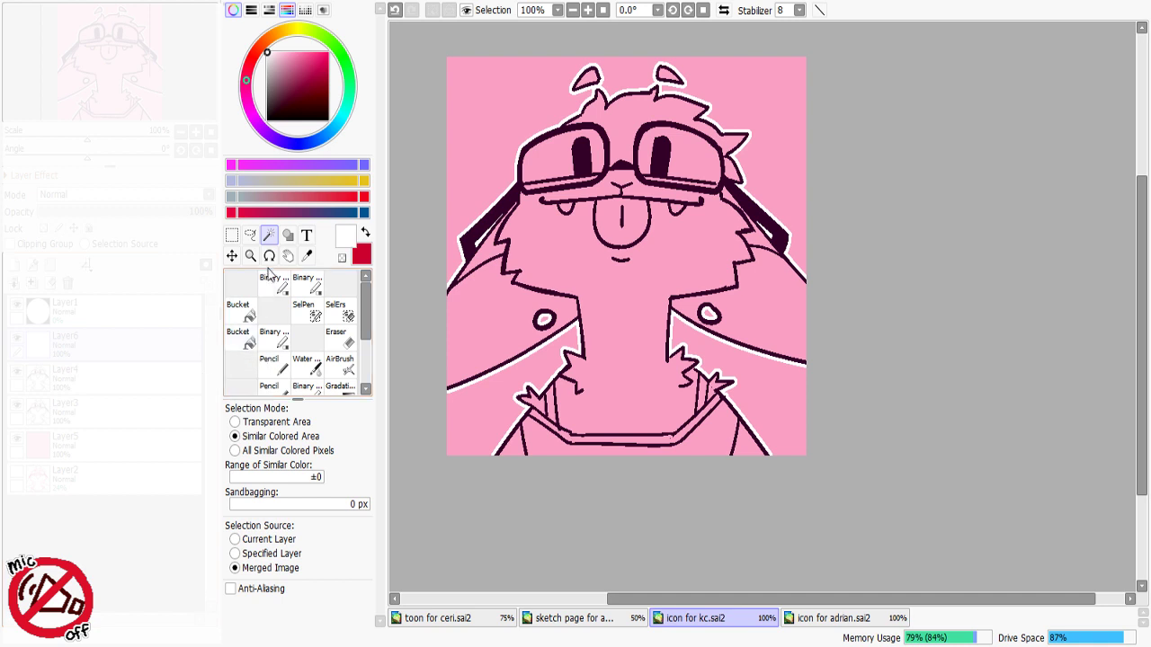
Step: On a new layer, draw a white line along the outer edge of the left-hand cheek fur and jaw with the size 6 brush
alt+click(518, 177)
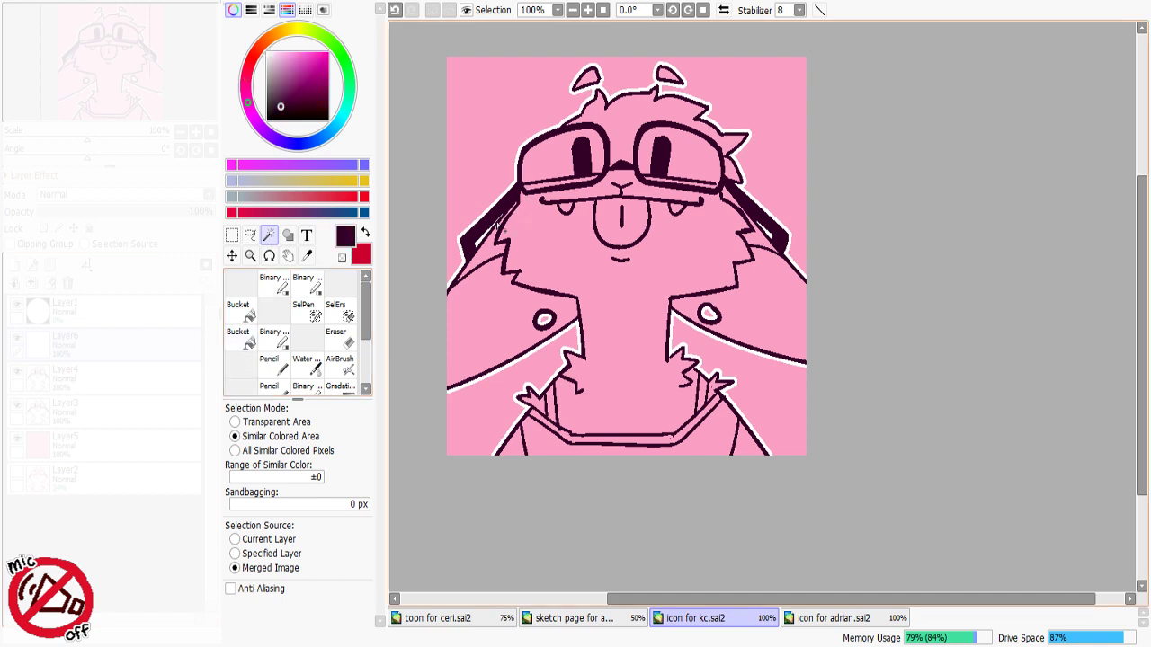
key(n)
alt+click(505, 200)
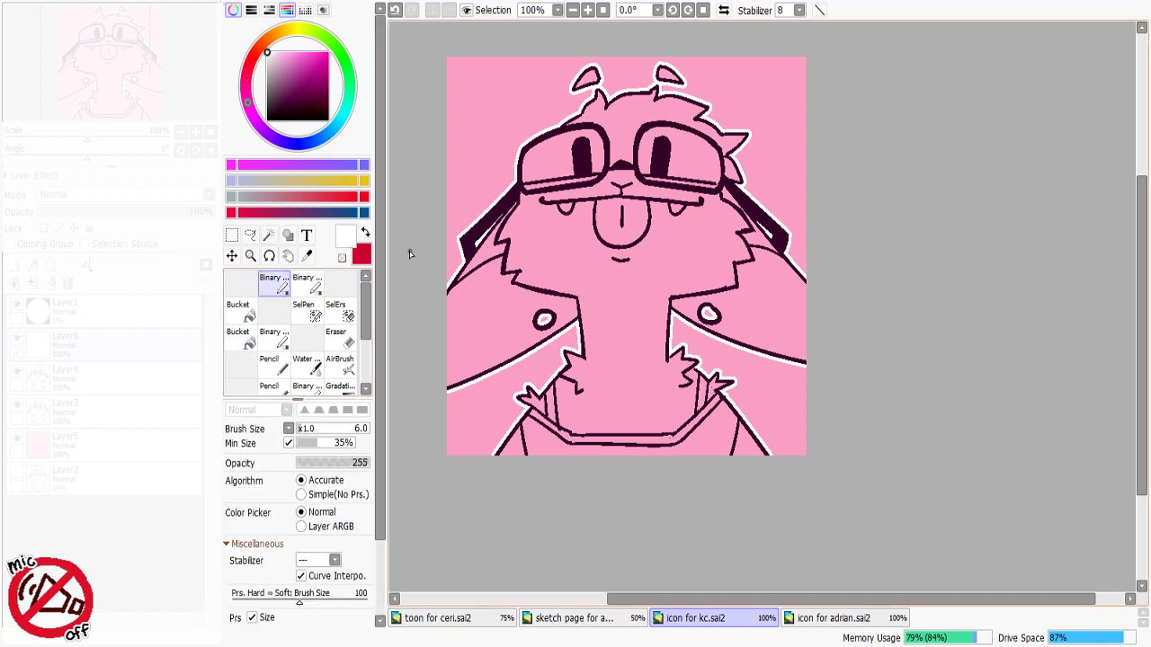
click(32, 283)
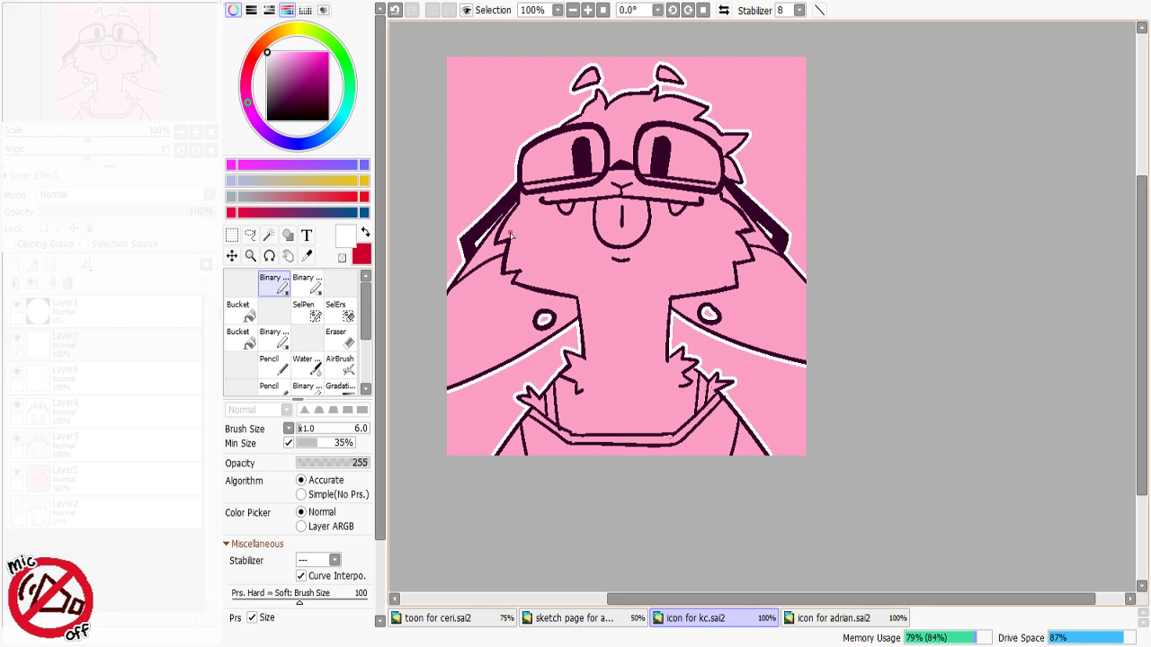
key(ctrl+z)
mouse_move(502, 218)
mouse_down()
mouse_move(518, 206)
mouse_move(496, 236)
mouse_move(508, 243)
mouse_move(491, 245)
mouse_move(508, 245)
mouse_move(502, 282)
mouse_move(521, 275)
mouse_move(567, 302)
mouse_up()
key(ctrl+z)
key(ctrl+z)
key(ctrl+z)
key(ctrl+z)
key(ctrl+z)
key(ctrl+z)
key(ctrl+z)
key(ctrl+z)
key(ctrl+z)
key(ctrl+z)
key(minus)
key(minus)
key(ctrl+z)
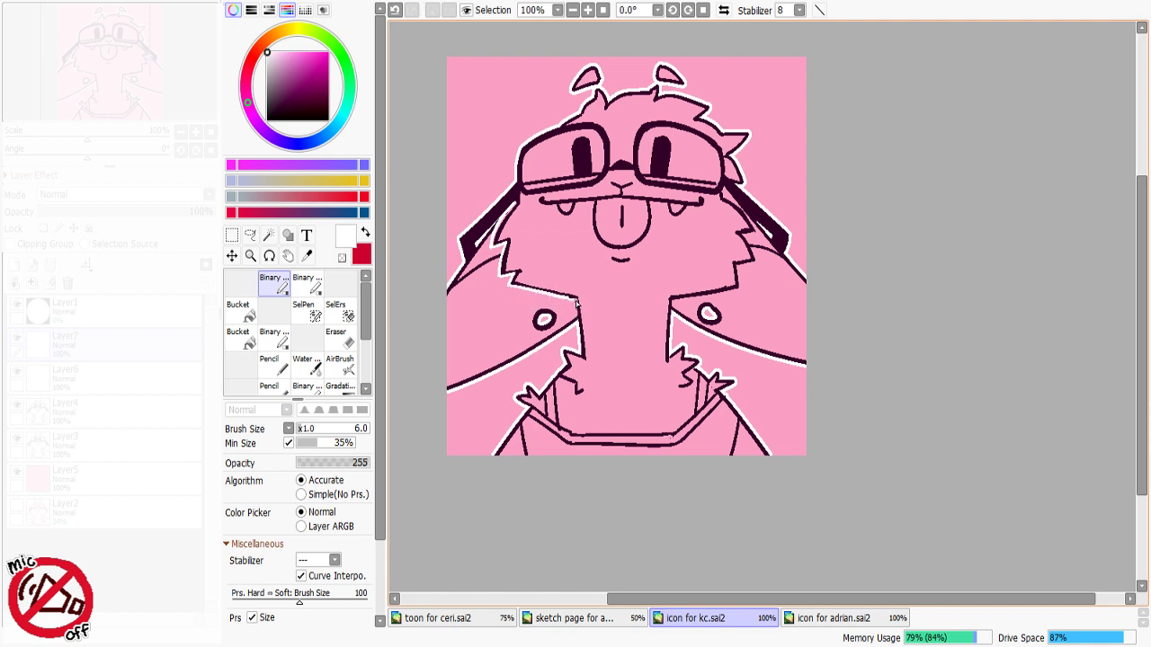
key(ctrl+z)
key(ctrl+z)
mouse_move(575, 302)
mouse_down()
mouse_move(579, 329)
mouse_move(576, 300)
mouse_up()
Step: Draw the matching white line along the jaw and outer edge of the right-hand cheek fur
key(minus)
key(minus)
key(ctrl+z)
mouse_move(674, 300)
mouse_down()
mouse_move(674, 316)
mouse_move(739, 289)
mouse_move(737, 267)
mouse_move(779, 253)
mouse_move(744, 238)
mouse_move(760, 236)
mouse_move(729, 200)
mouse_up()
key(ctrl+z)
key(ctrl+z)
key(ctrl+z)
key(ctrl+z)
key(ctrl+z)
key(ctrl+z)
key(ctrl+z)
mouse_move(761, 235)
mouse_down()
mouse_move(724, 203)
mouse_move(762, 236)
mouse_up()
key(ctrl+z)
key(ctrl+z)
key(ctrl+z)
key(ctrl+z)
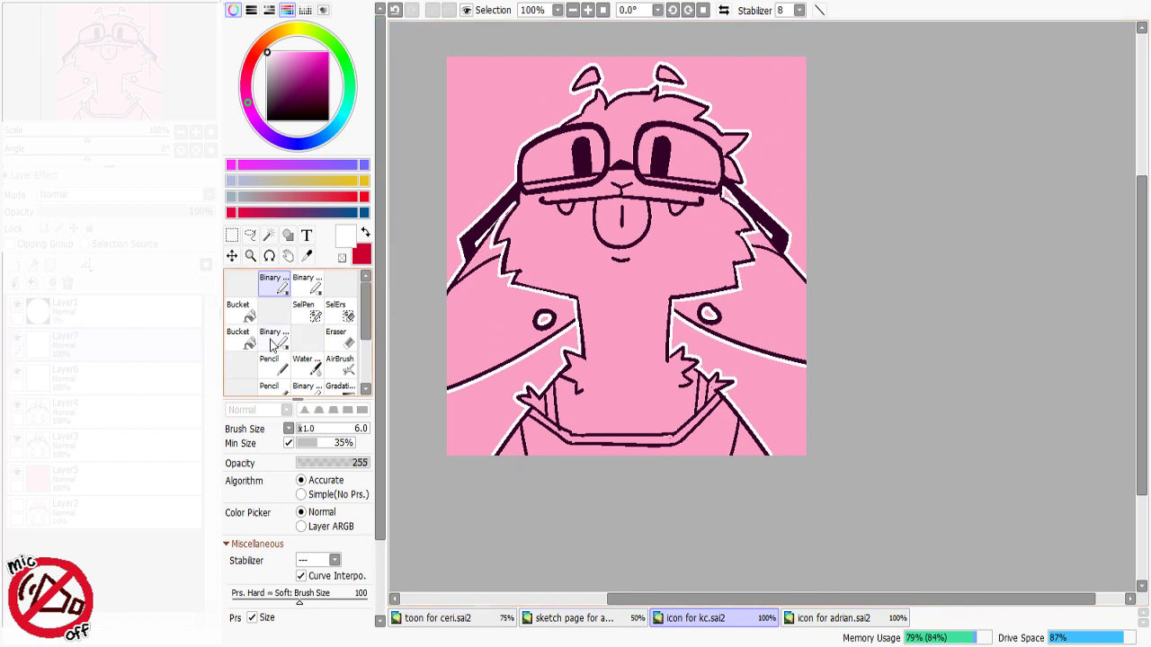
Step: Try white highlights in both pupils with the brush at size 13, and undo them
click(304, 429)
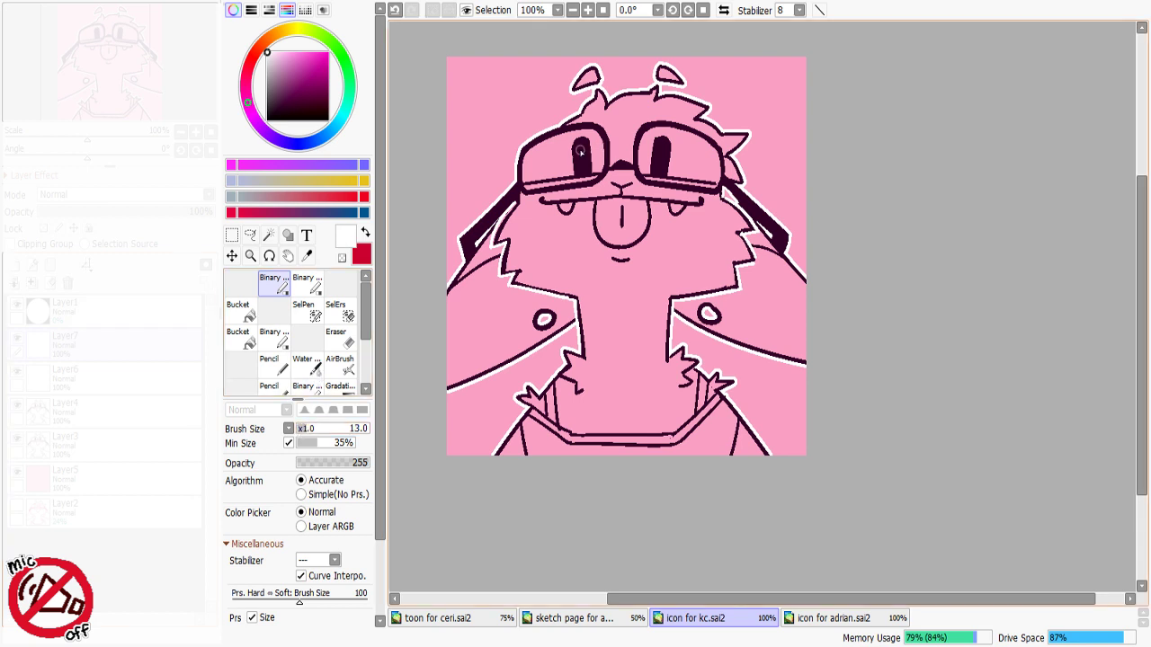
key(ctrl+z)
drag(574, 145, 573, 155)
drag(650, 144, 665, 151)
key(ctrl+z)
key(ctrl+z)
drag(588, 141, 586, 152)
key(ctrl+z)
drag(592, 135, 591, 147)
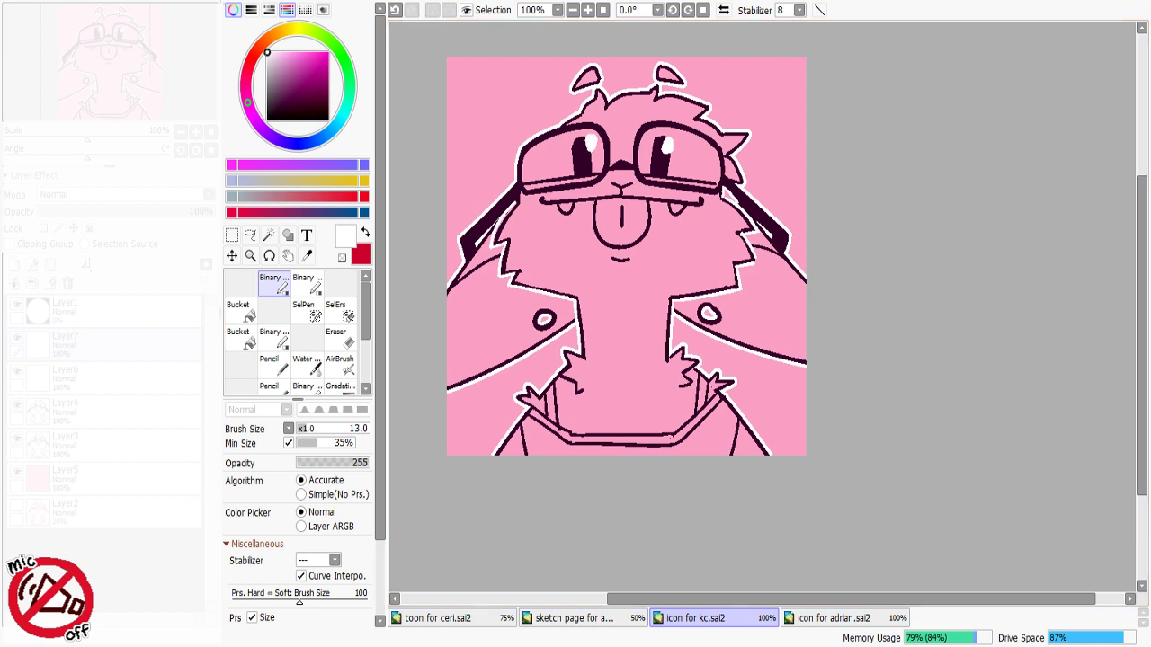
key(ctrl+z)
key(ctrl+z)
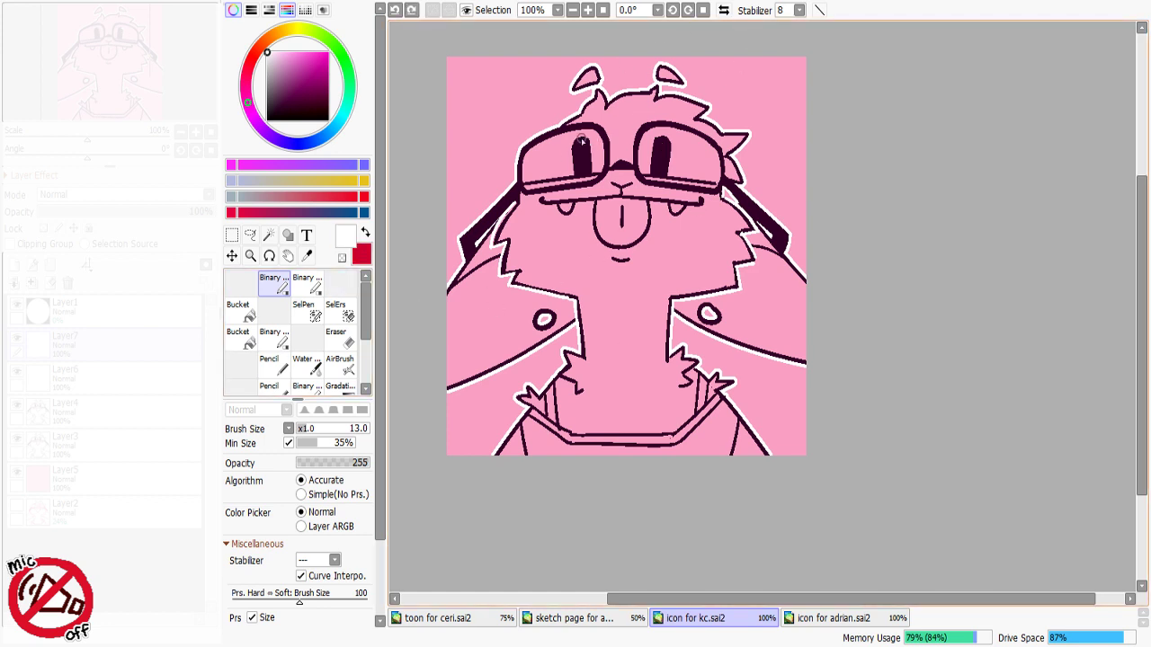
Step: Fill the face, neck, chest and hair tufts with pale grey-teal on the layer below the line art, and undo the last stray fill
click(240, 310)
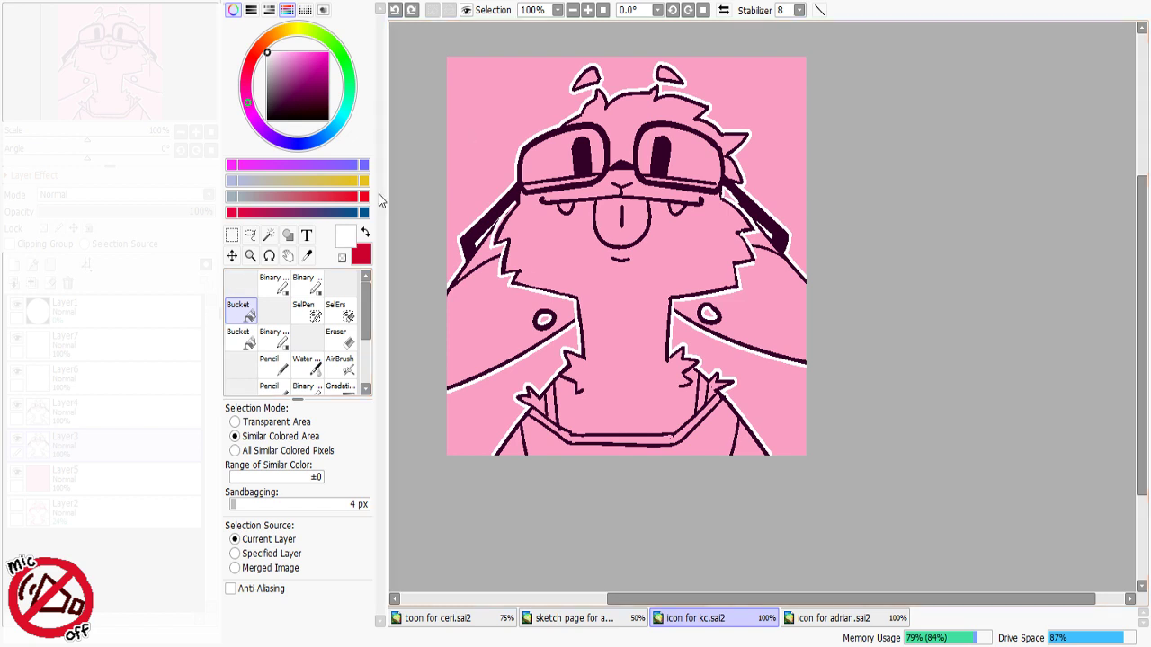
click(344, 114)
click(270, 57)
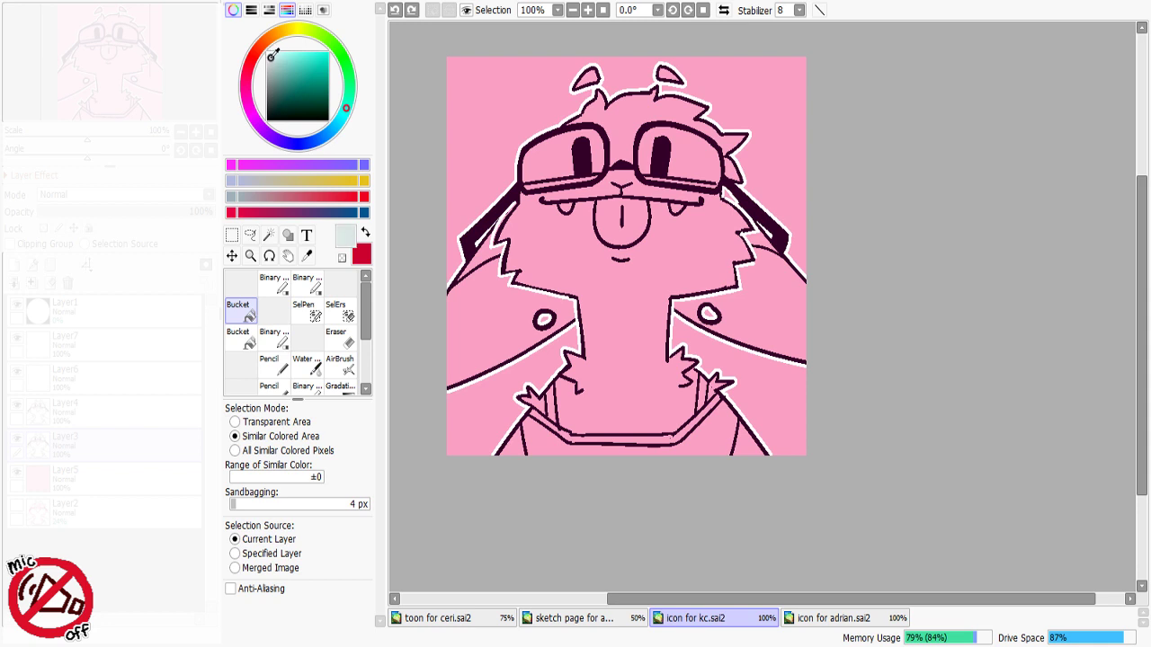
click(568, 259)
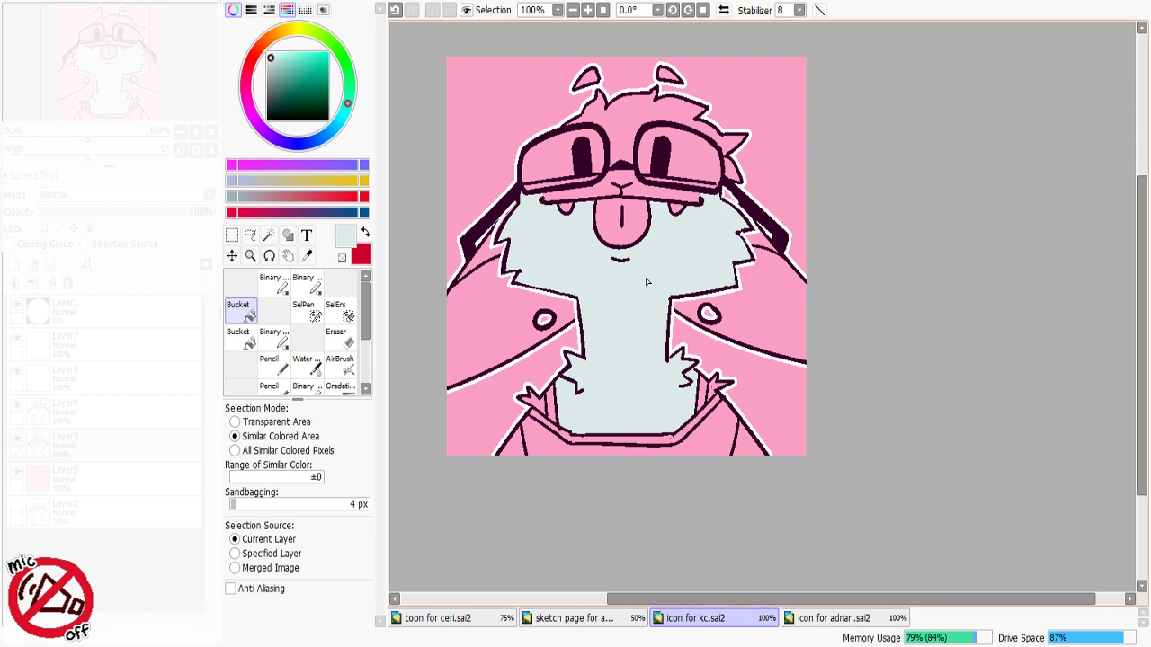
click(627, 187)
click(624, 152)
click(735, 160)
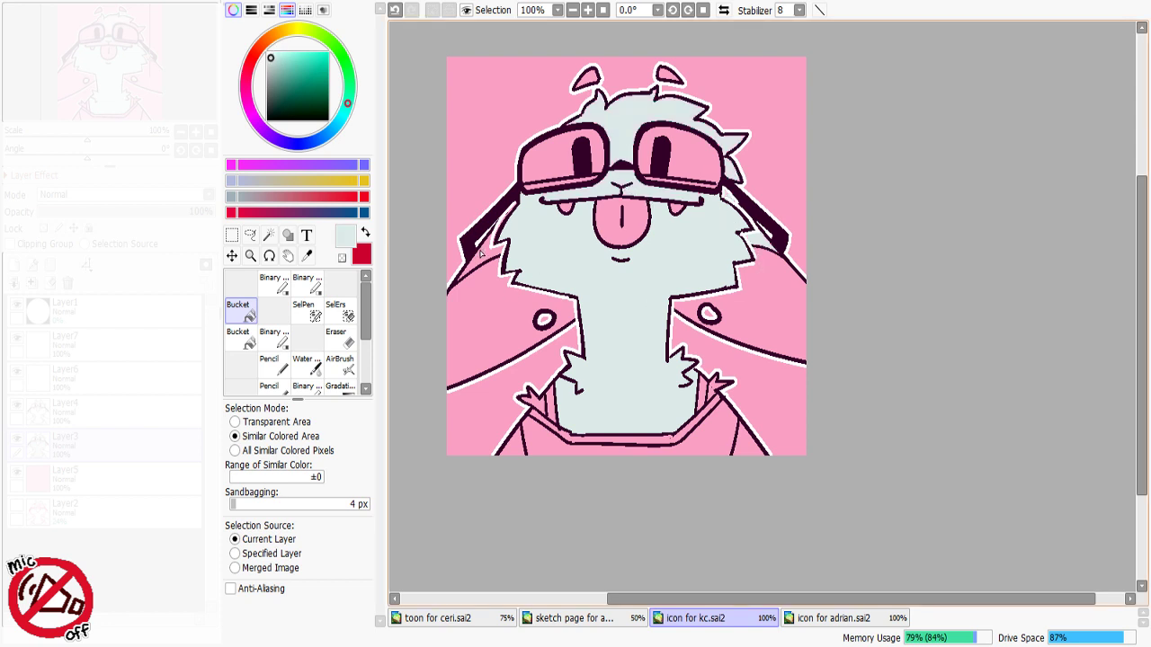
key(ctrl+z)
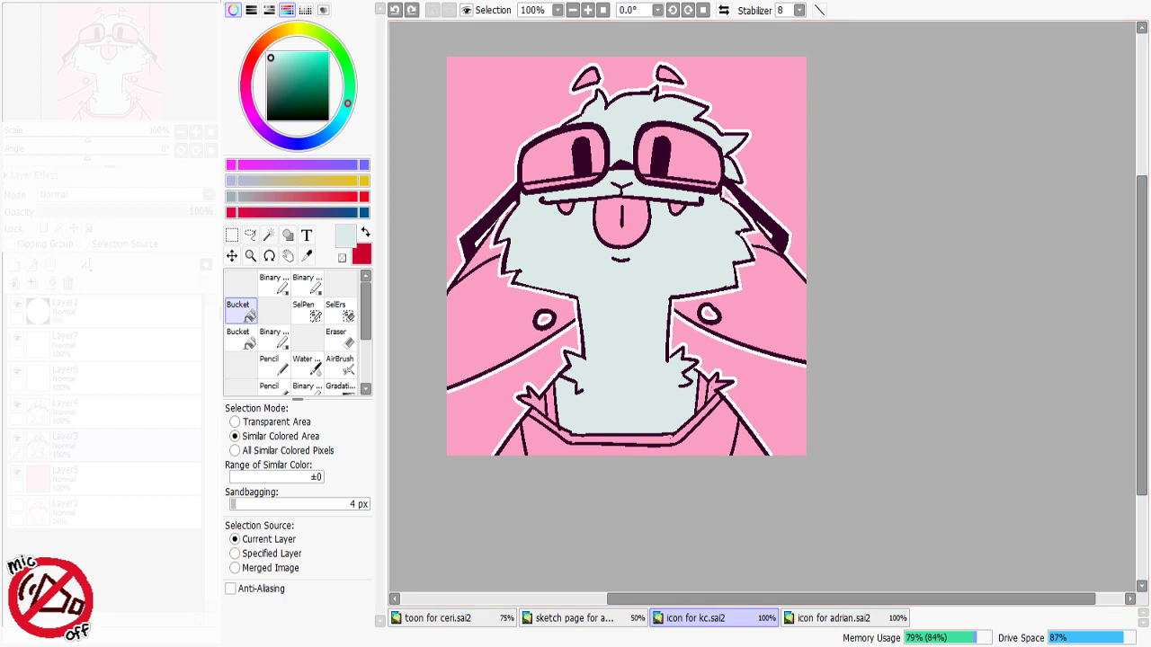
Step: Fill both fangs with white sampled from the character's outline
alt+click(585, 110)
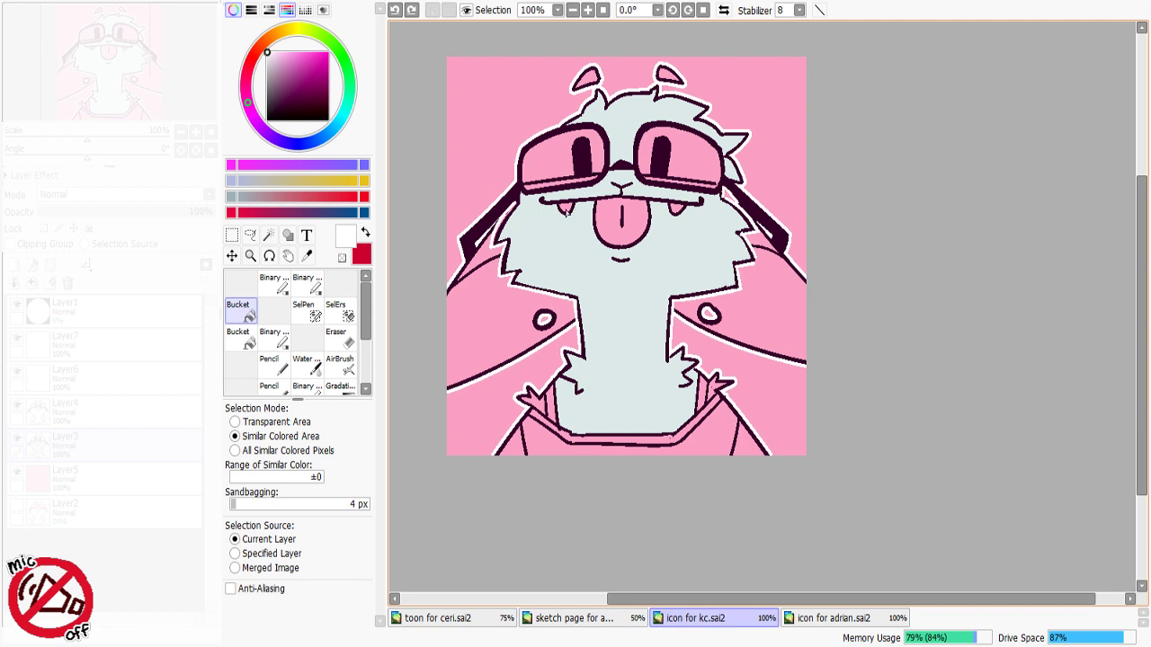
click(566, 209)
click(676, 209)
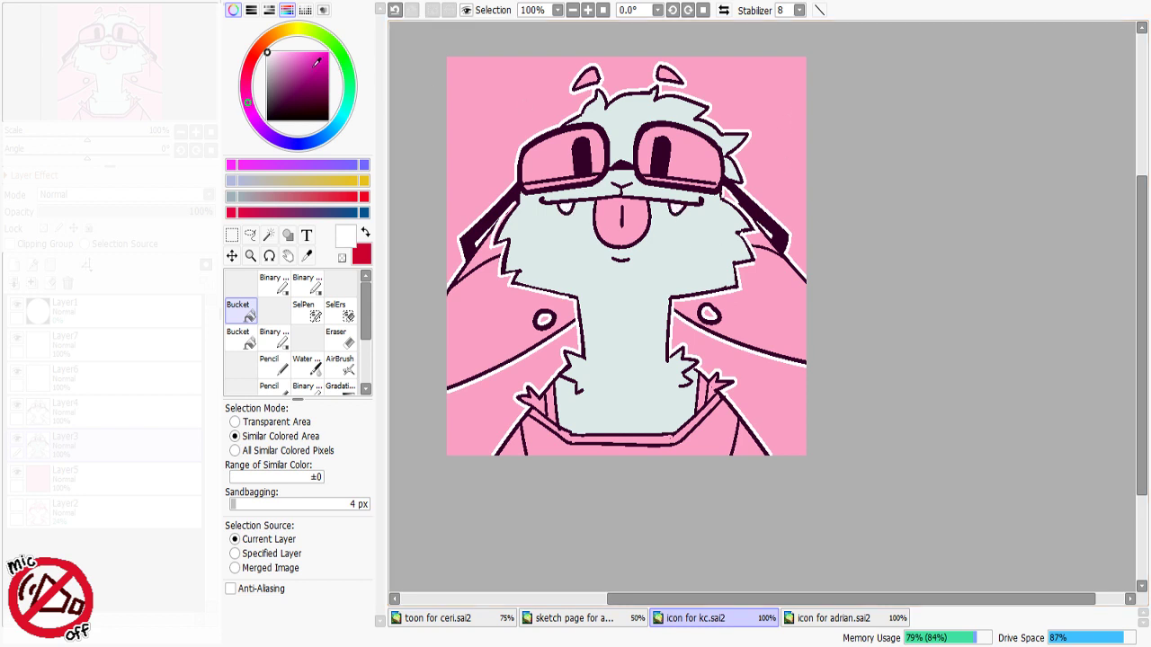
Step: Outline a lighter patch from the chin down the neck to the collar in near-white with the brush at size 6
click(249, 69)
drag(315, 58, 246, 89)
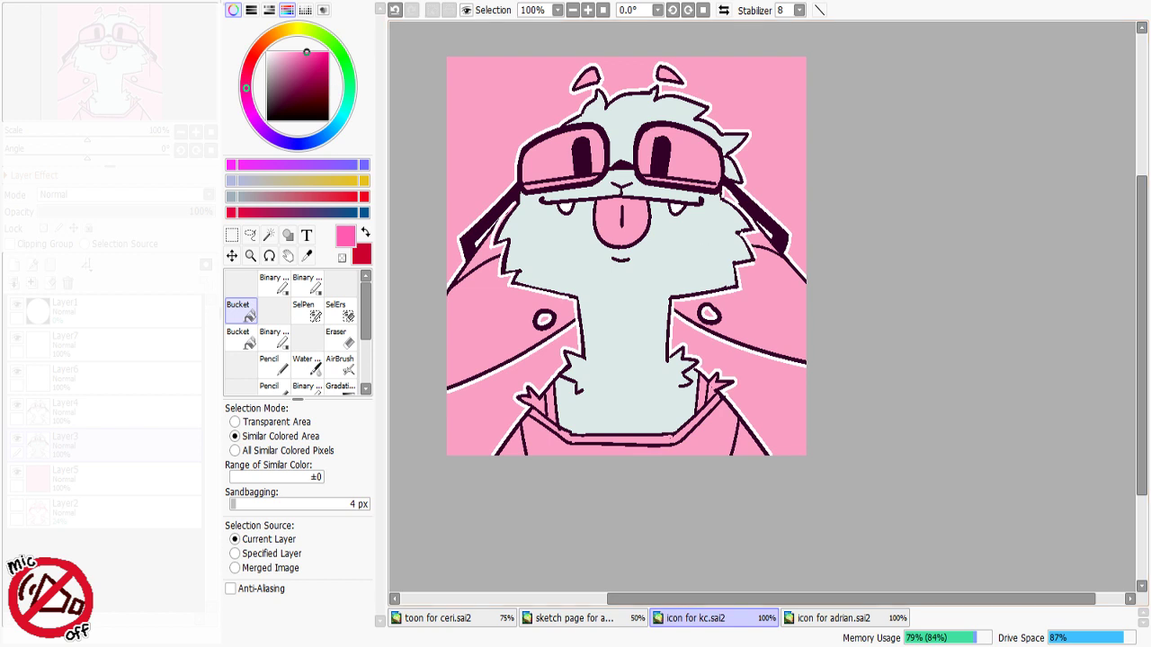
right_click(643, 290)
drag(268, 53, 268, 53)
click(348, 72)
click(278, 285)
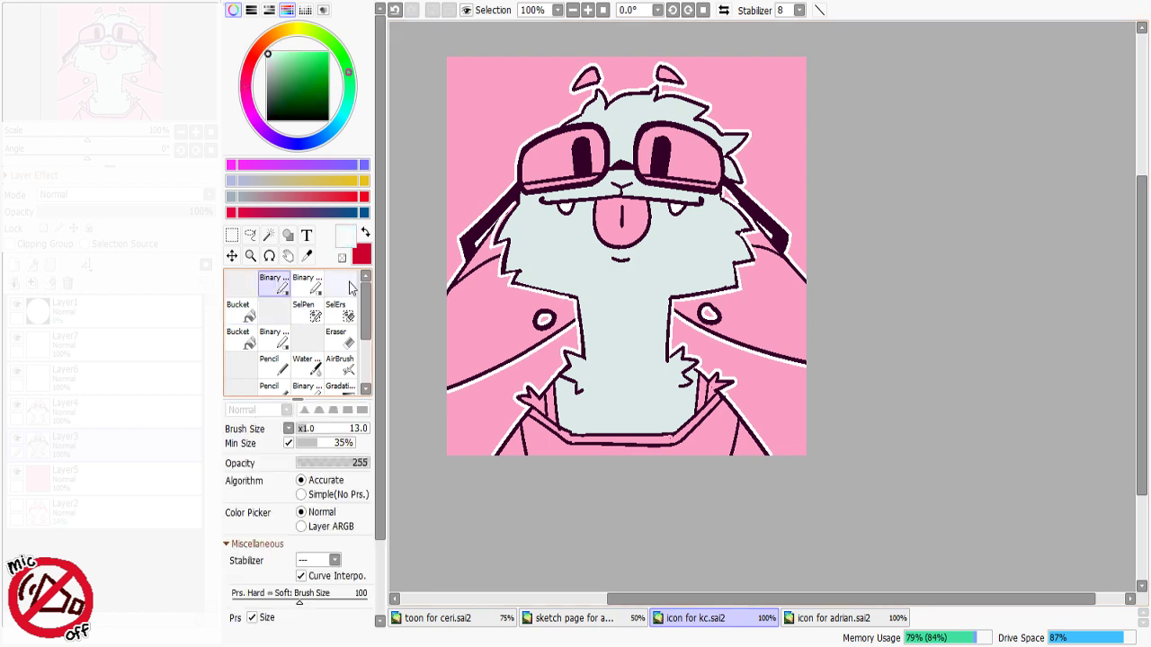
drag(604, 254, 604, 356)
key(ctrl+z)
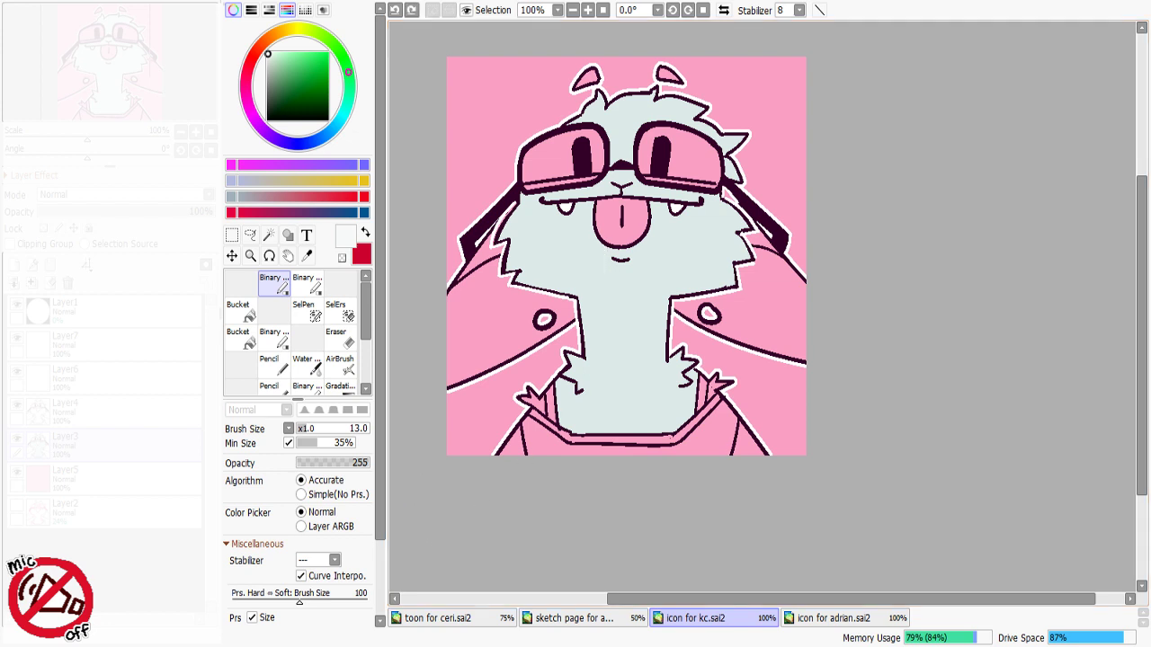
scroll(322, 575, down, 3)
click(265, 619)
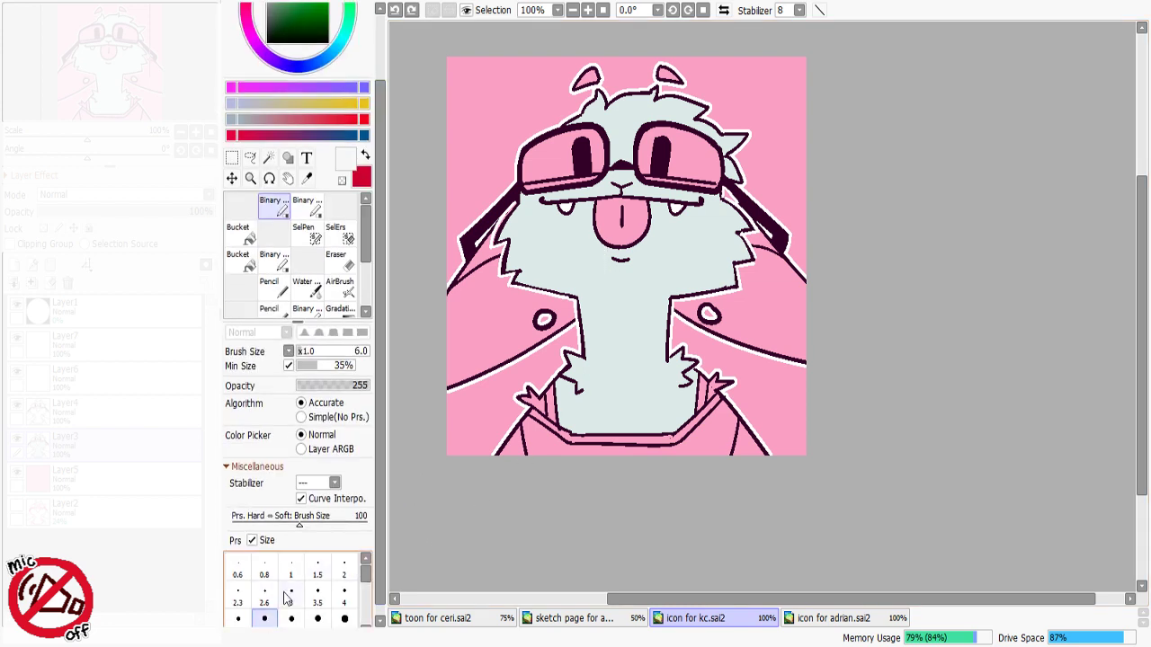
mouse_move(607, 251)
mouse_down()
mouse_move(629, 255)
mouse_move(606, 348)
mouse_up()
key(ctrl+z)
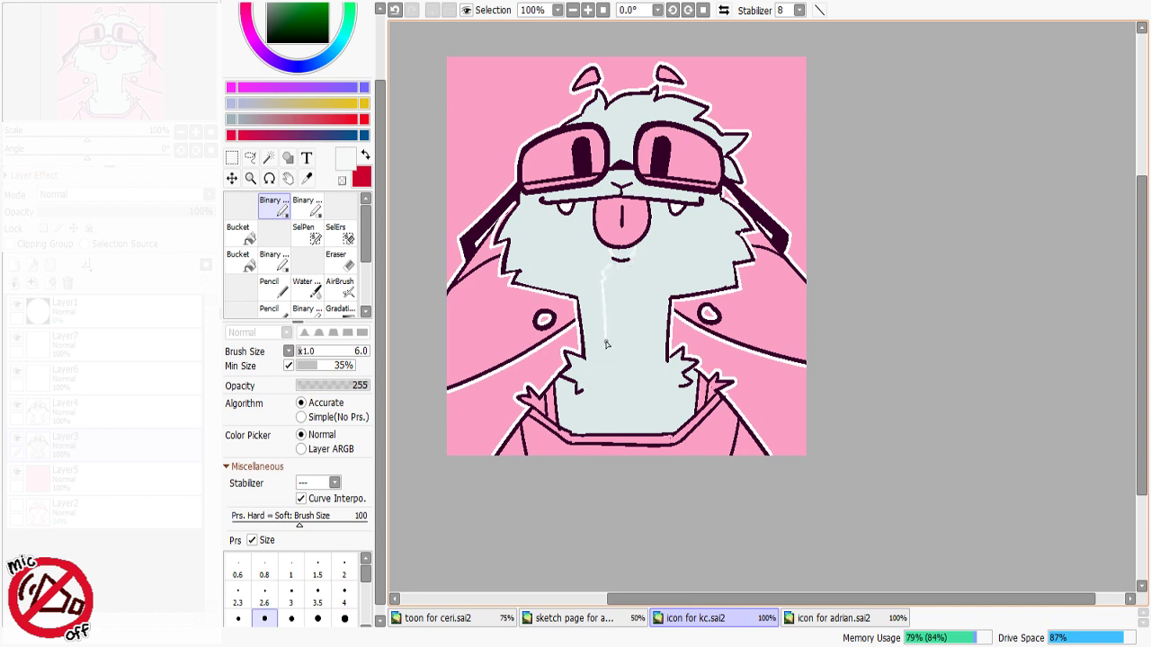
drag(635, 266, 652, 360)
mouse_move(590, 356)
mouse_down()
mouse_move(598, 378)
mouse_move(582, 430)
mouse_up()
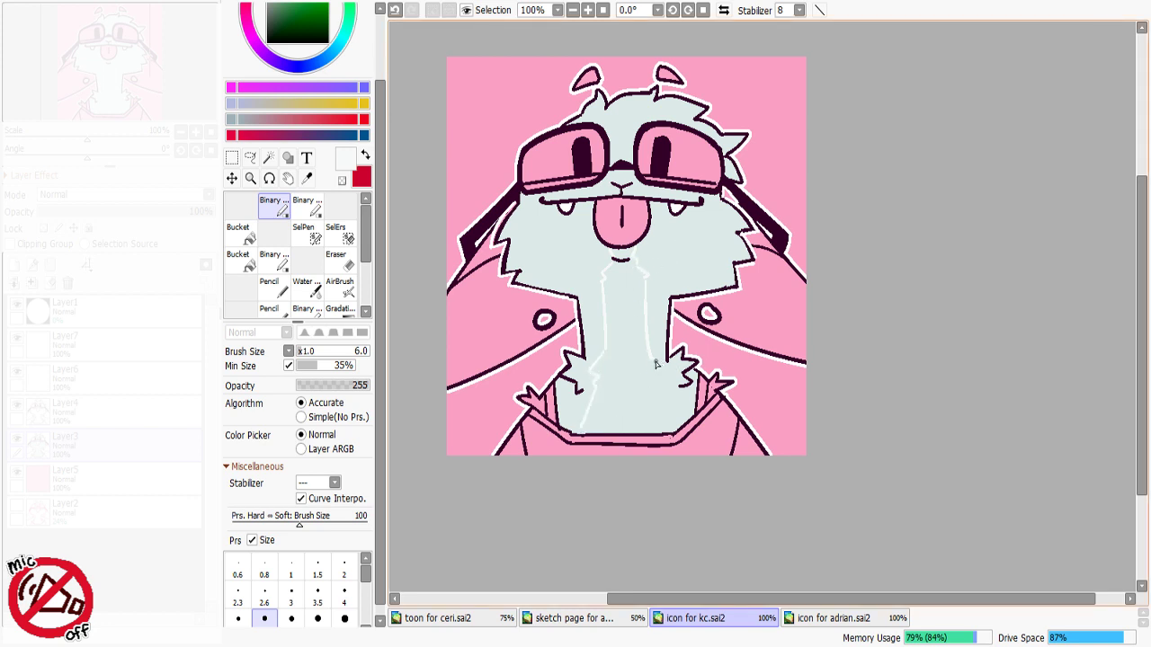
mouse_move(657, 364)
mouse_down()
mouse_move(672, 425)
mouse_move(664, 399)
mouse_move(675, 435)
mouse_up()
key(ctrl+z)
Step: Fill the outlined throat and chest patch with near-white, and pick the fur colours to check its edge
click(241, 231)
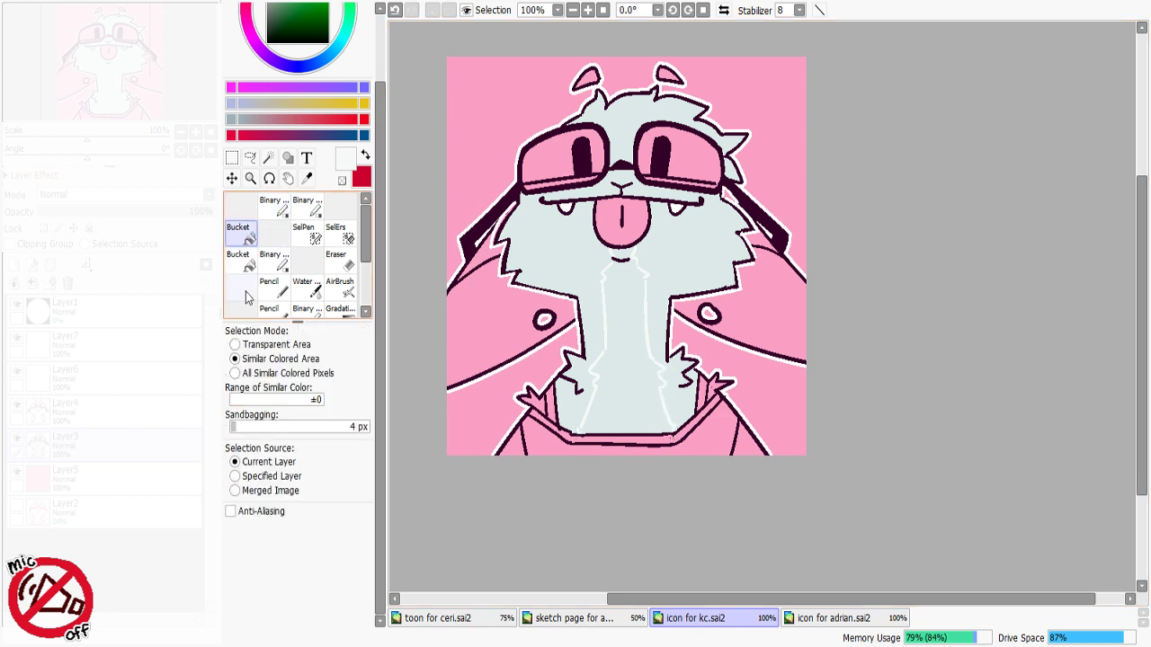
click(663, 386)
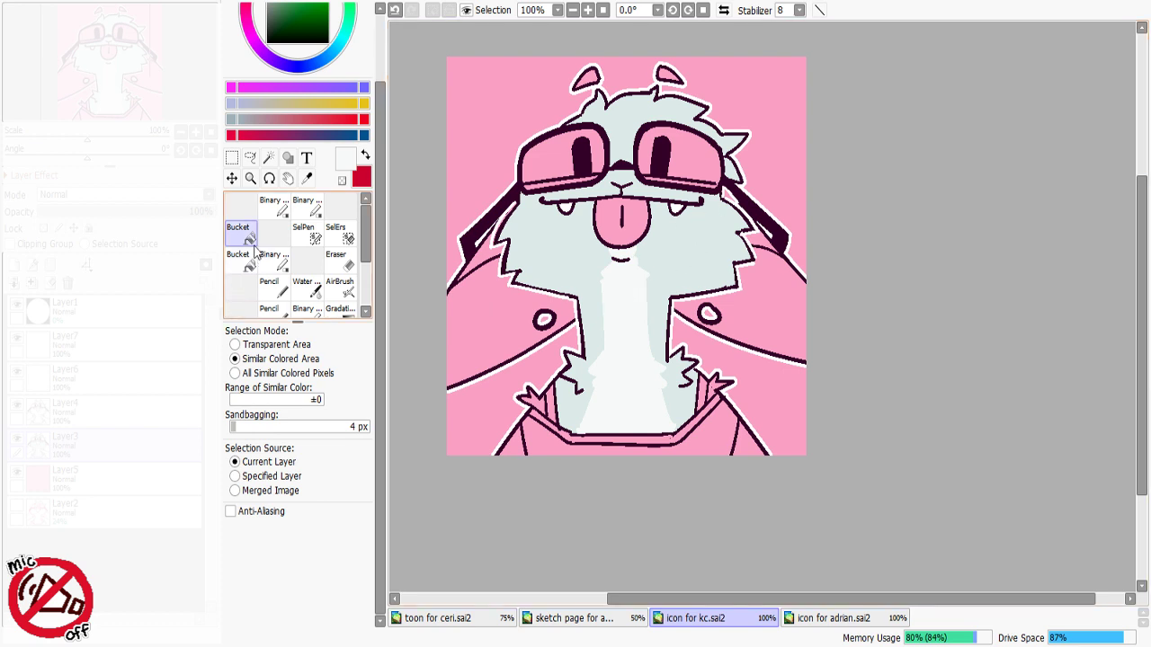
click(274, 208)
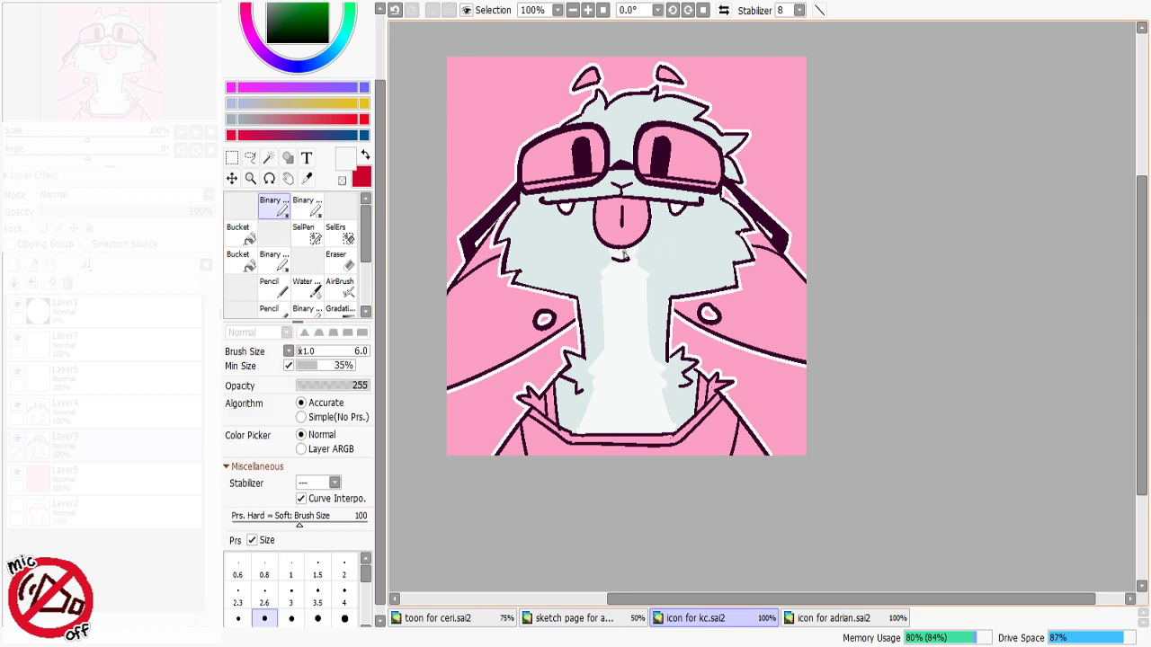
alt+click(651, 249)
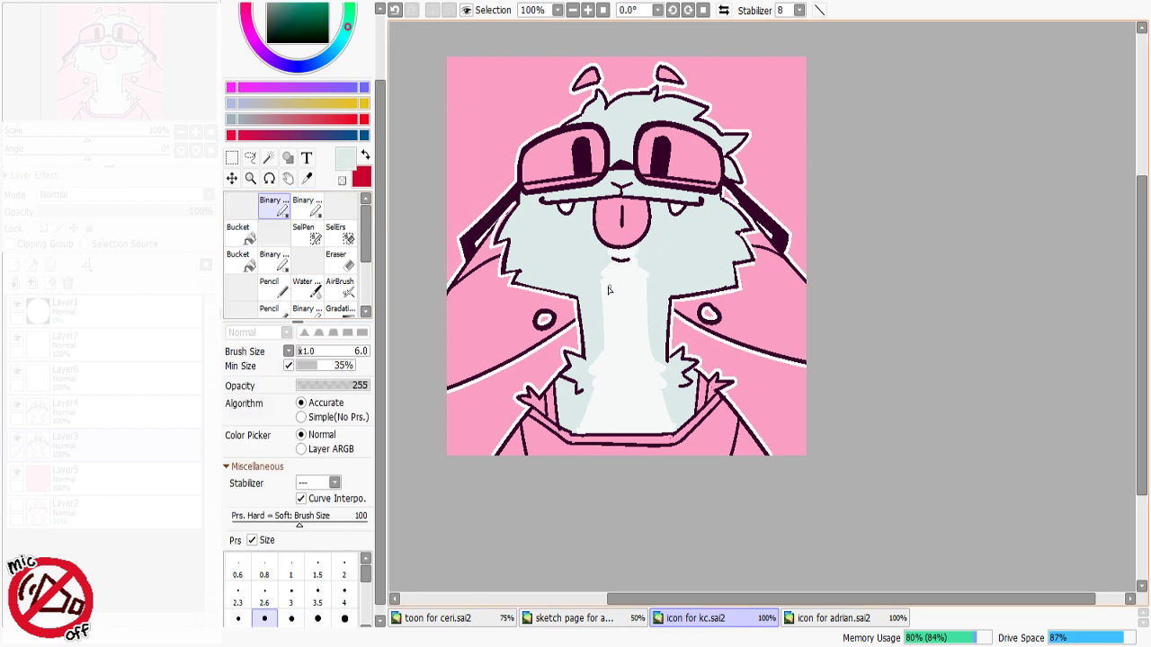
alt+click(625, 345)
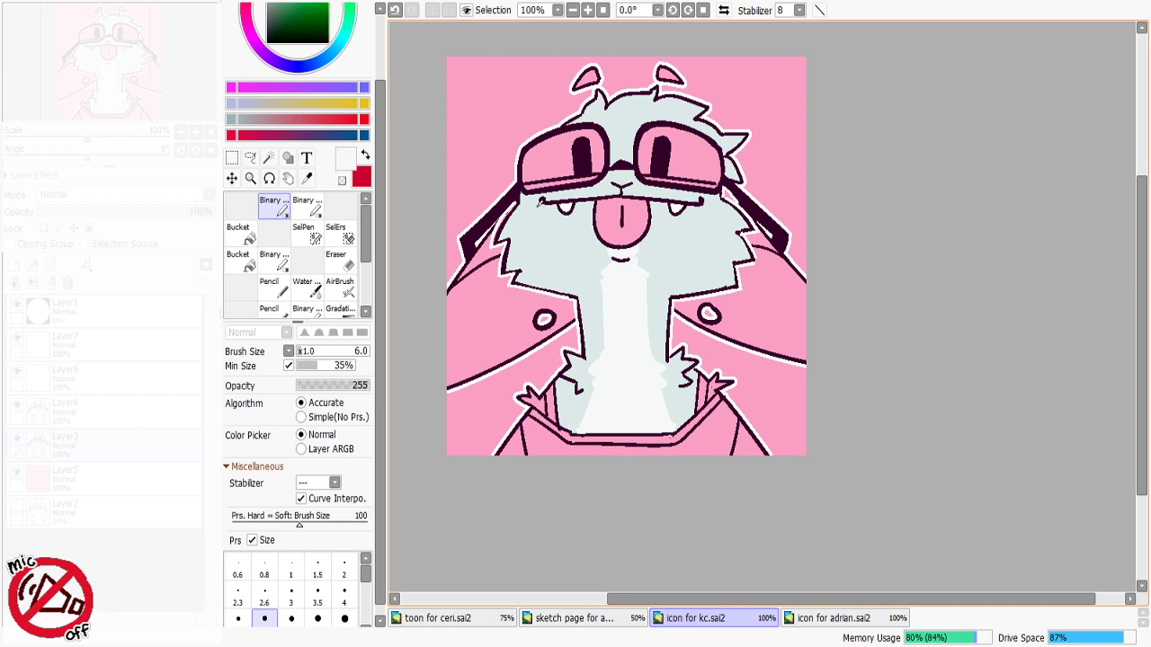
Step: Outline a jagged orange-red marking from the muzzle beneath the left-hand lens down across the cheek fur
scroll(305, 57, up, 2)
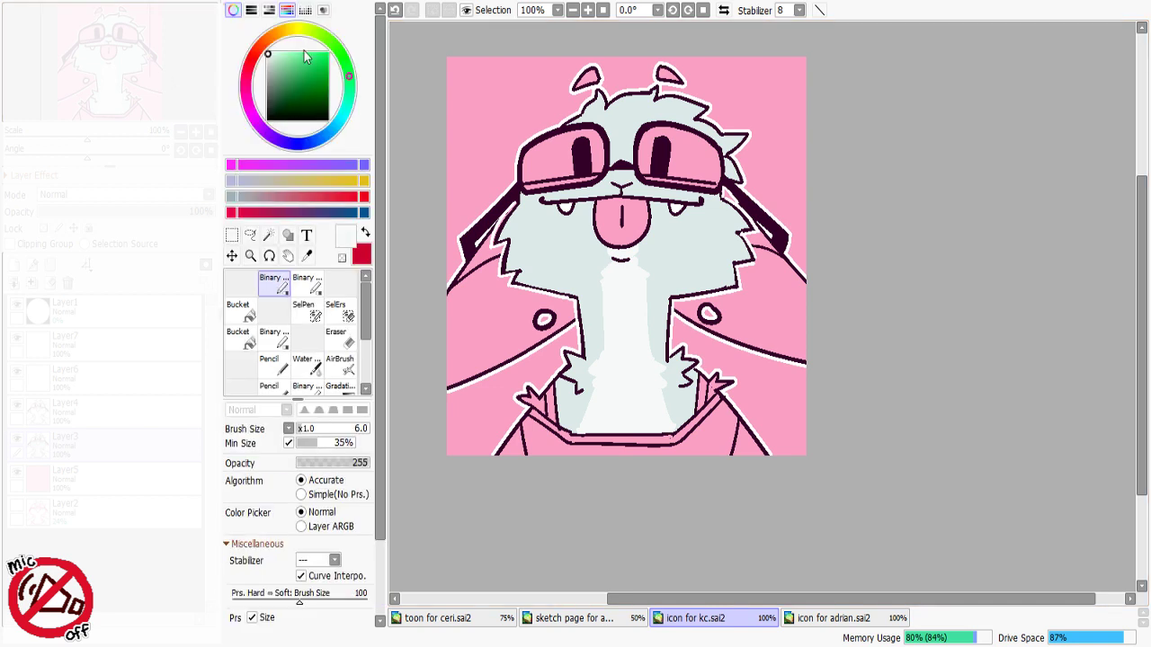
click(253, 57)
click(313, 59)
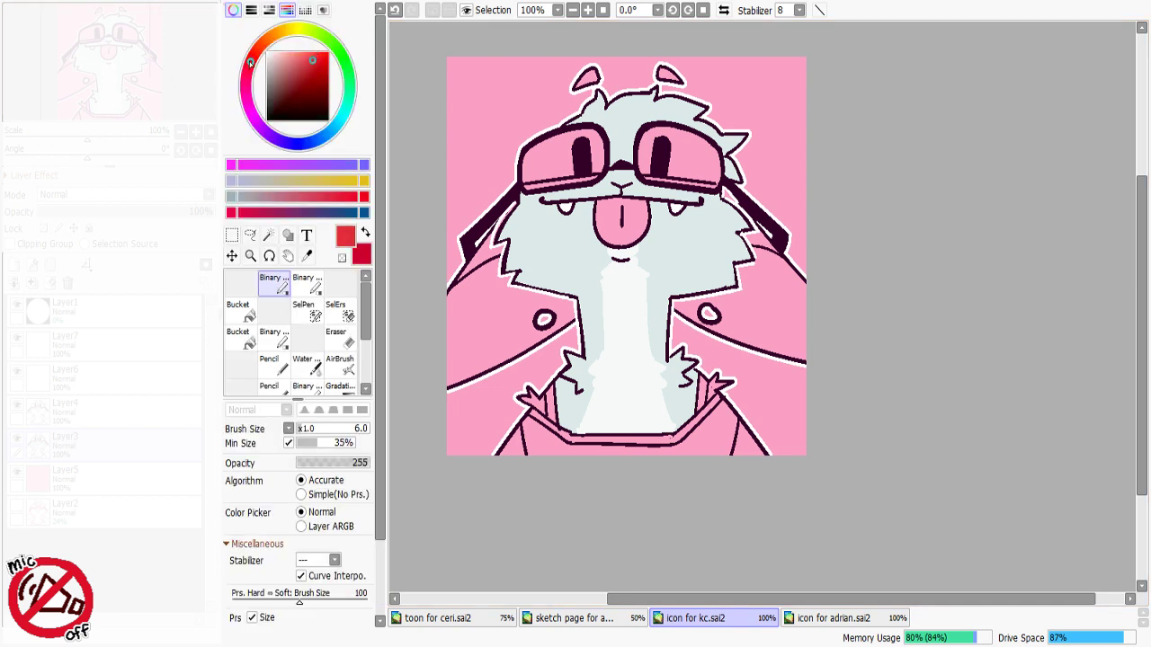
click(258, 49)
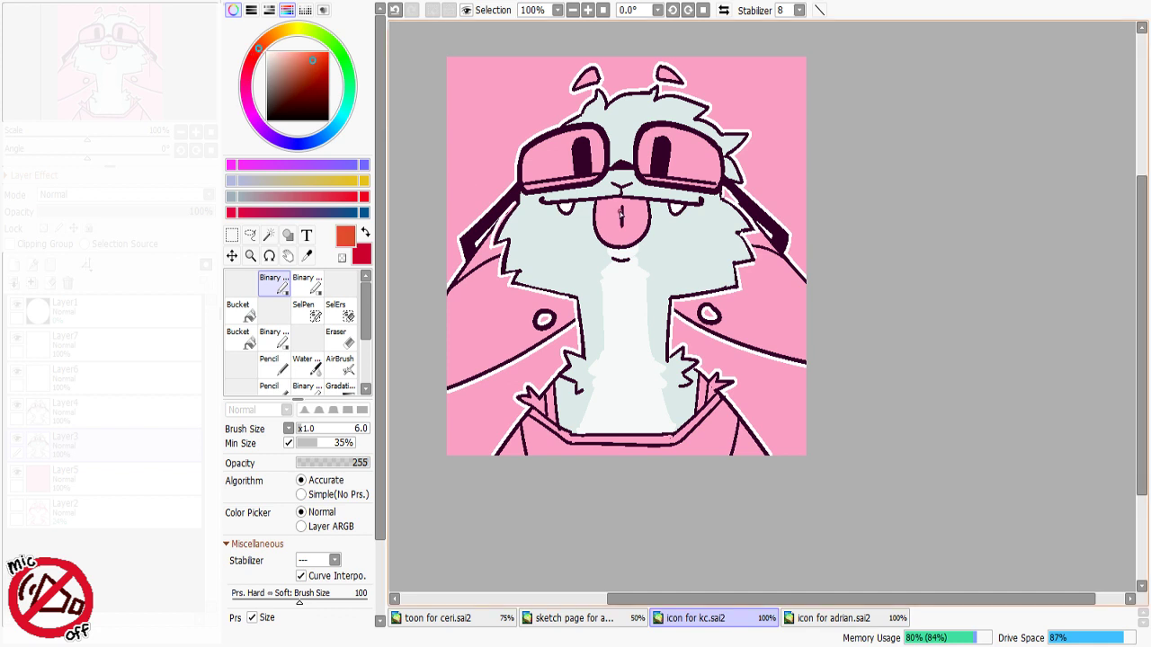
drag(593, 187, 547, 199)
key(ctrl+z)
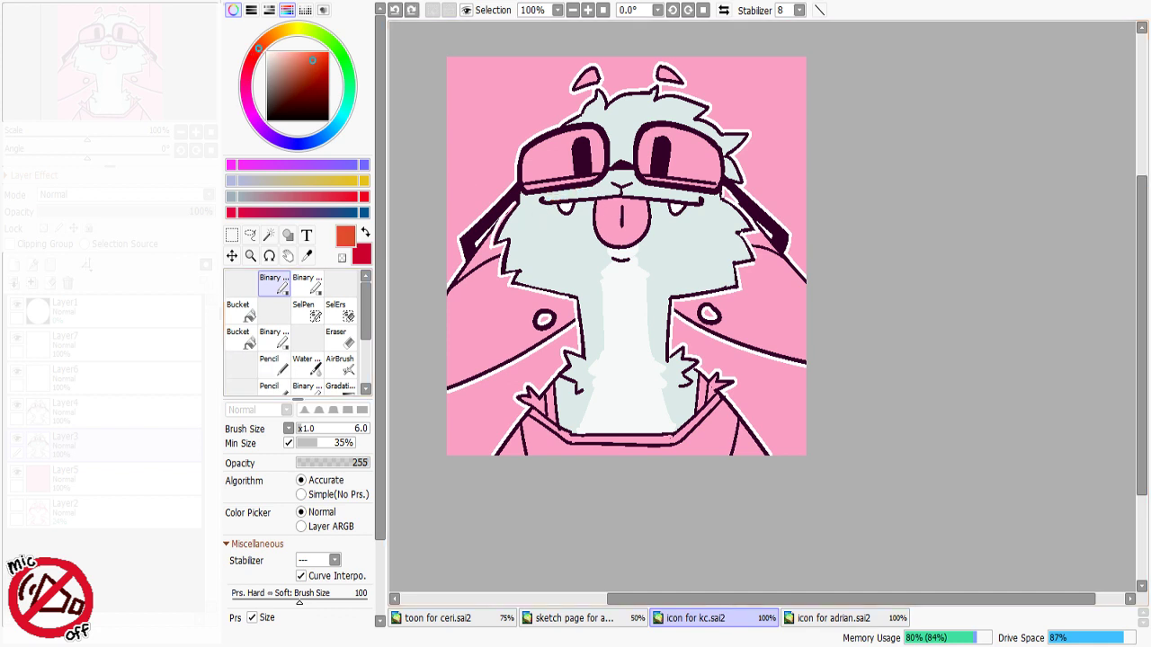
mouse_move(585, 185)
mouse_down()
mouse_move(544, 205)
mouse_move(542, 244)
mouse_up()
key(ctrl+z)
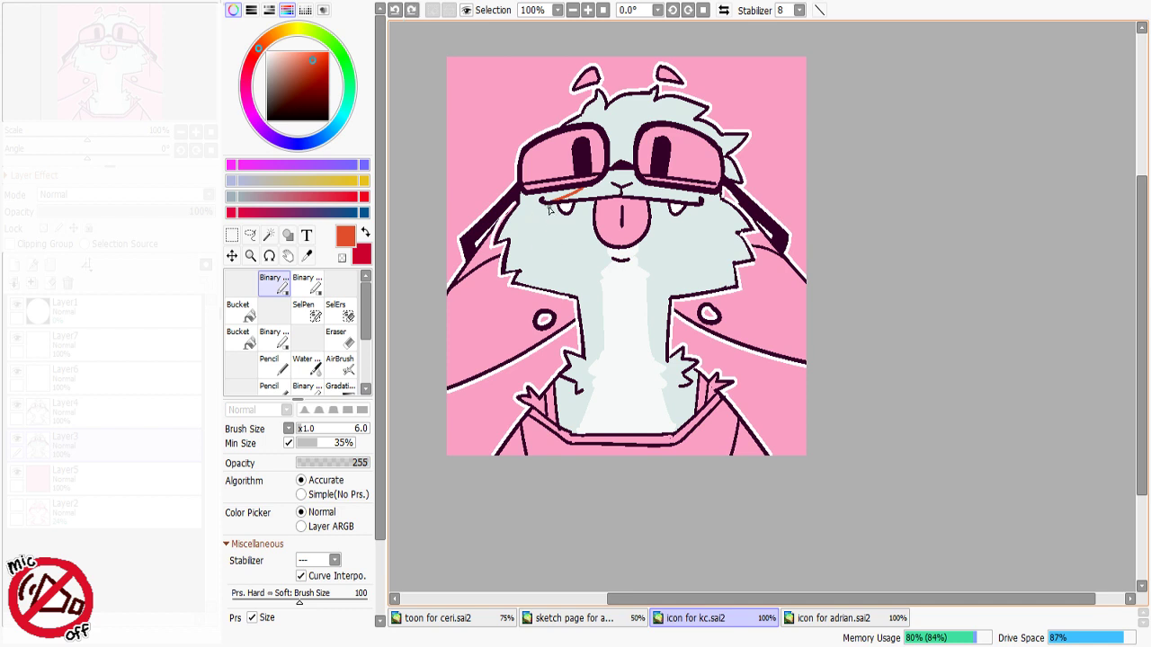
mouse_move(551, 201)
mouse_down()
mouse_move(530, 228)
mouse_move(550, 253)
mouse_move(522, 270)
mouse_up()
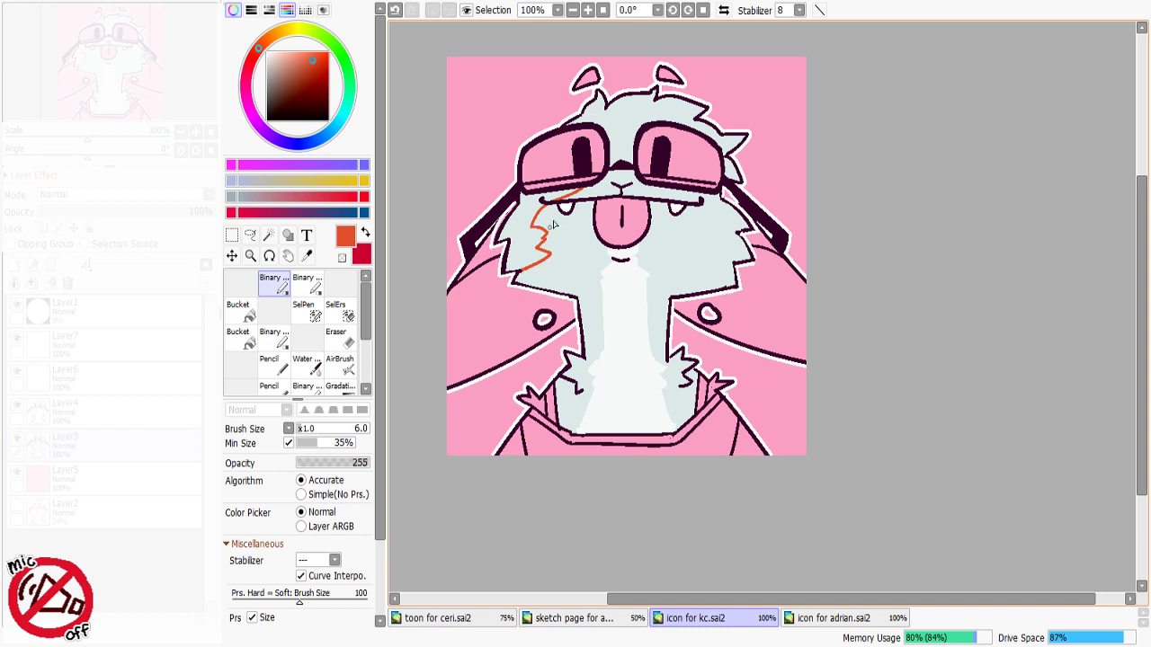
Step: Outline an orange-red marking on the forehead above the left-hand lens, curving down beside its inner rim
mouse_move(580, 119)
mouse_down()
mouse_move(612, 113)
mouse_move(618, 151)
mouse_up()
key(ctrl+z)
mouse_move(573, 120)
mouse_down()
mouse_move(613, 123)
mouse_move(614, 158)
mouse_move(626, 126)
mouse_move(614, 162)
mouse_move(601, 114)
mouse_move(617, 156)
mouse_up()
key(ctrl+z)
key(ctrl+z)
key(ctrl+z)
mouse_move(583, 117)
mouse_down()
mouse_move(616, 123)
mouse_move(611, 155)
mouse_up()
Step: Fill the outlined cheek and forehead markings with orange-red
click(238, 310)
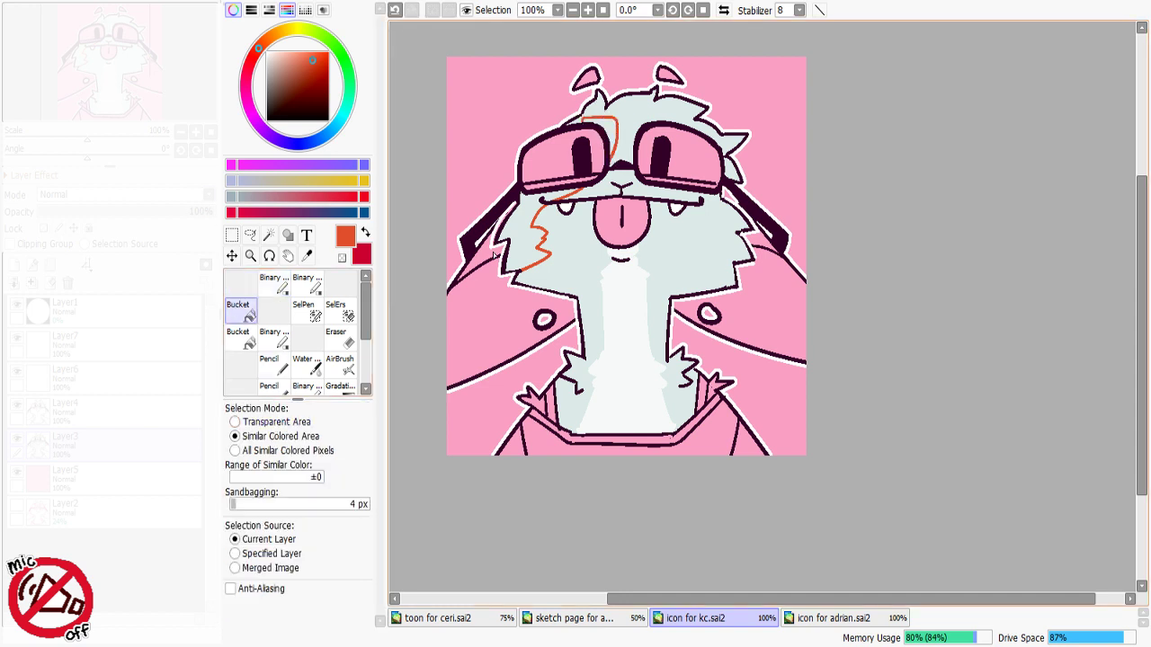
click(508, 247)
click(610, 140)
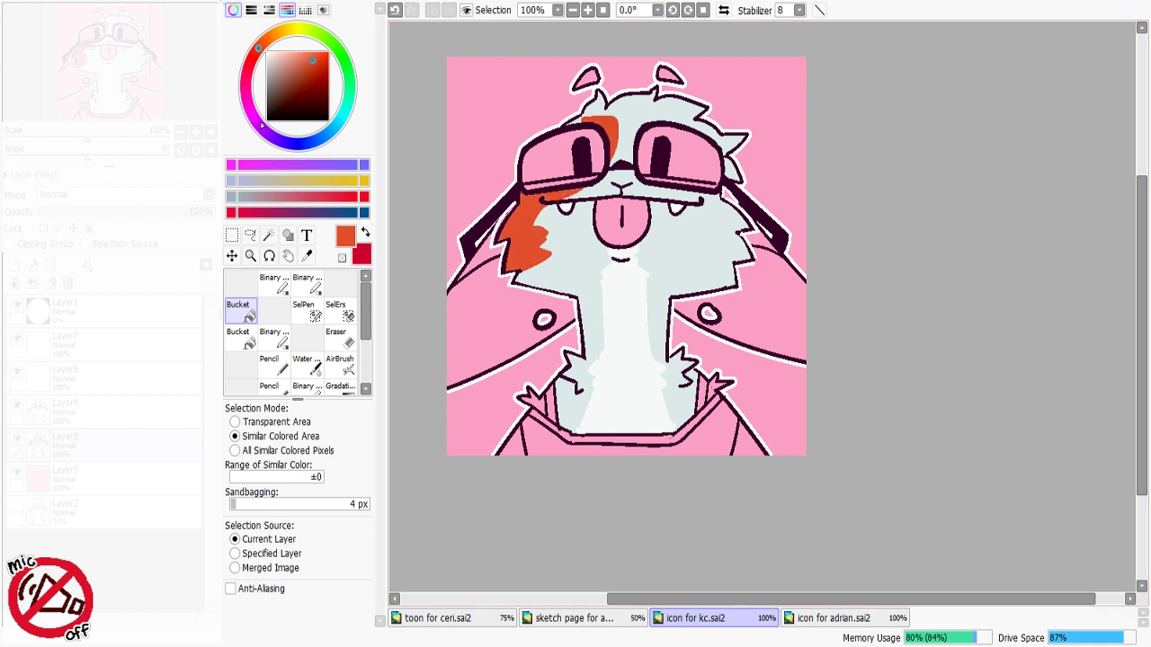
Step: Recolour the orange-red cheek and forehead markings with a darker brick red, replacing all pixels of their colour at once
click(256, 54)
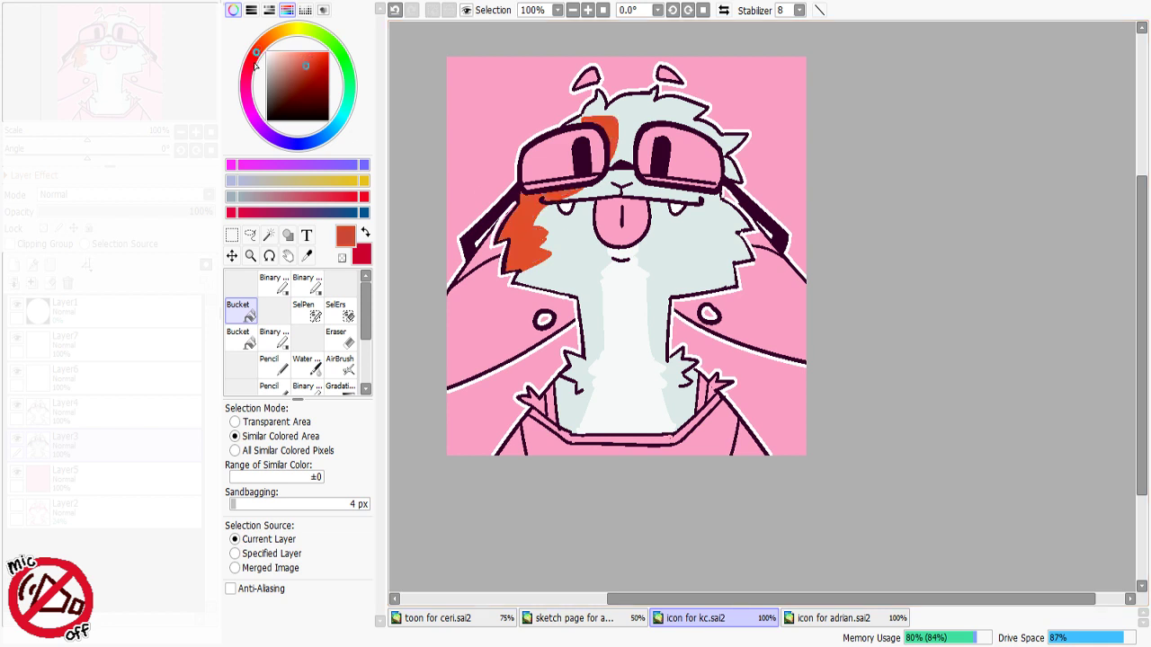
click(256, 451)
click(543, 230)
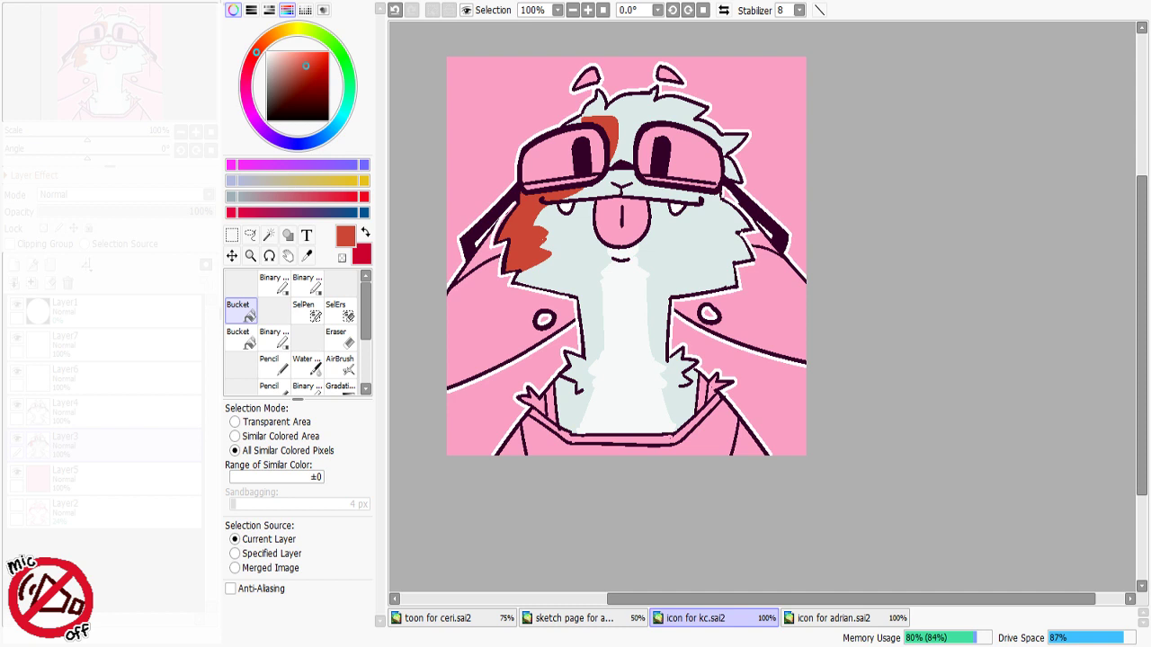
click(252, 59)
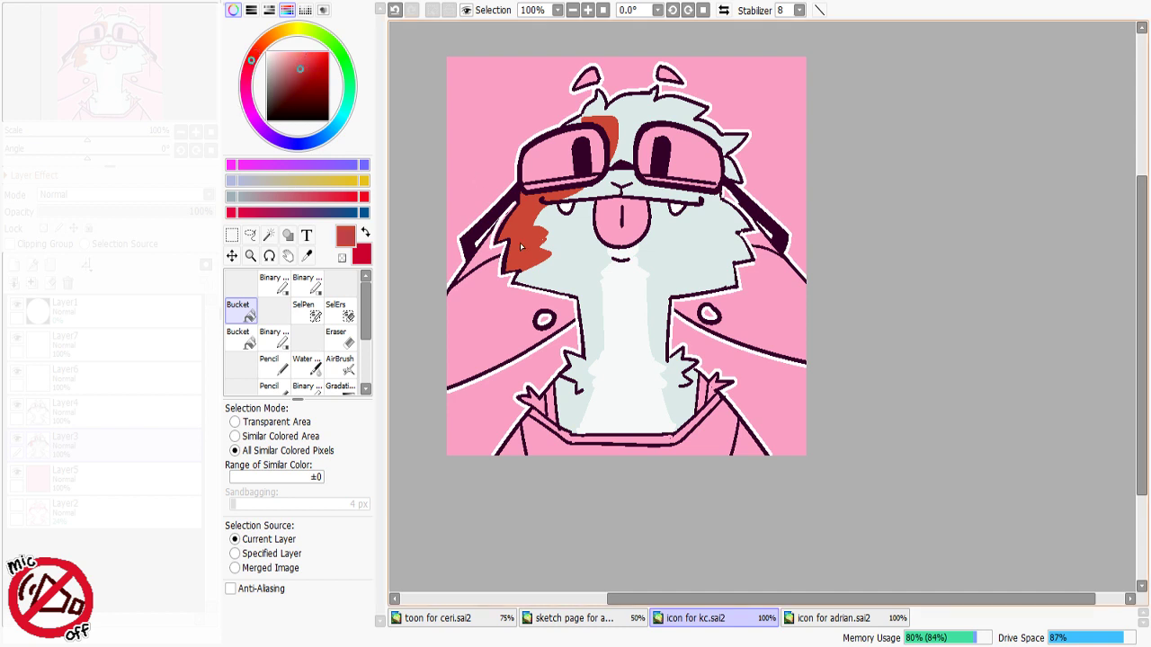
click(525, 245)
key(ctrl+z)
click(253, 56)
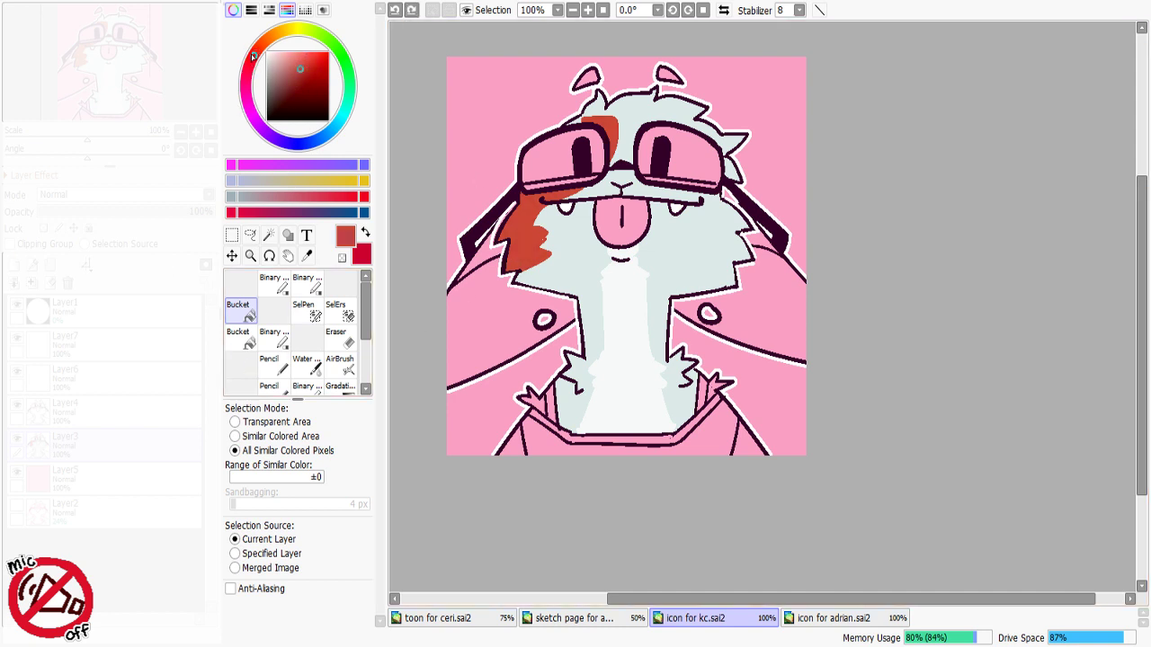
click(299, 72)
key(ctrl+y)
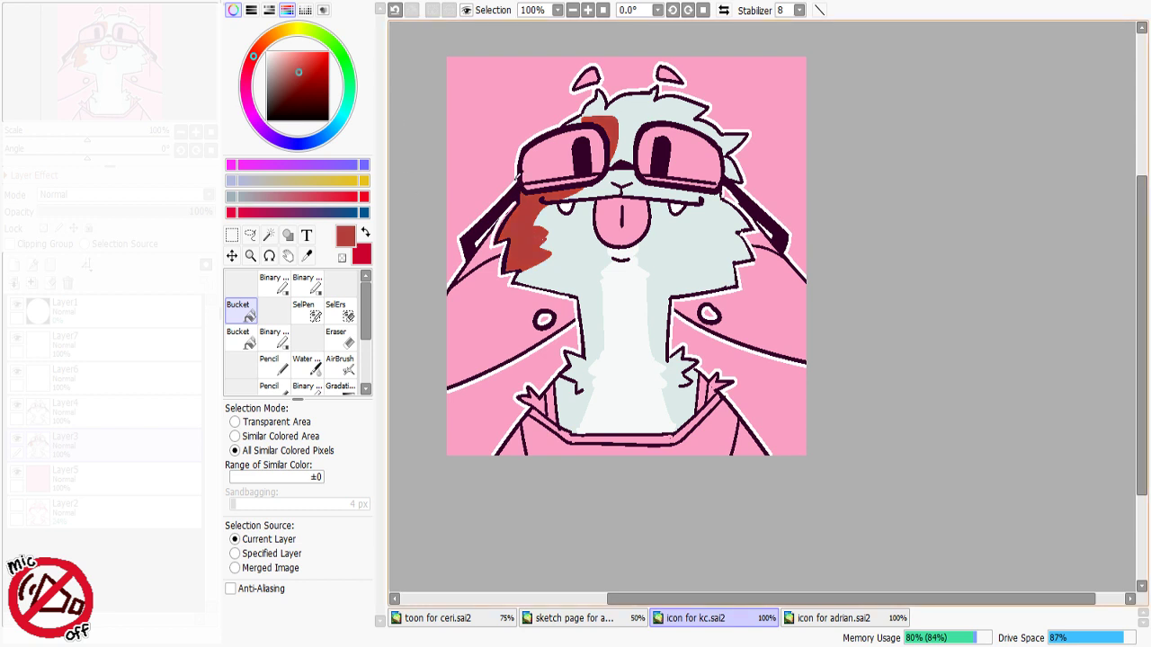
Step: Refine the jagged edge of the cheek marking and the outer edge of the forehead marking with the pale fur colour
click(277, 284)
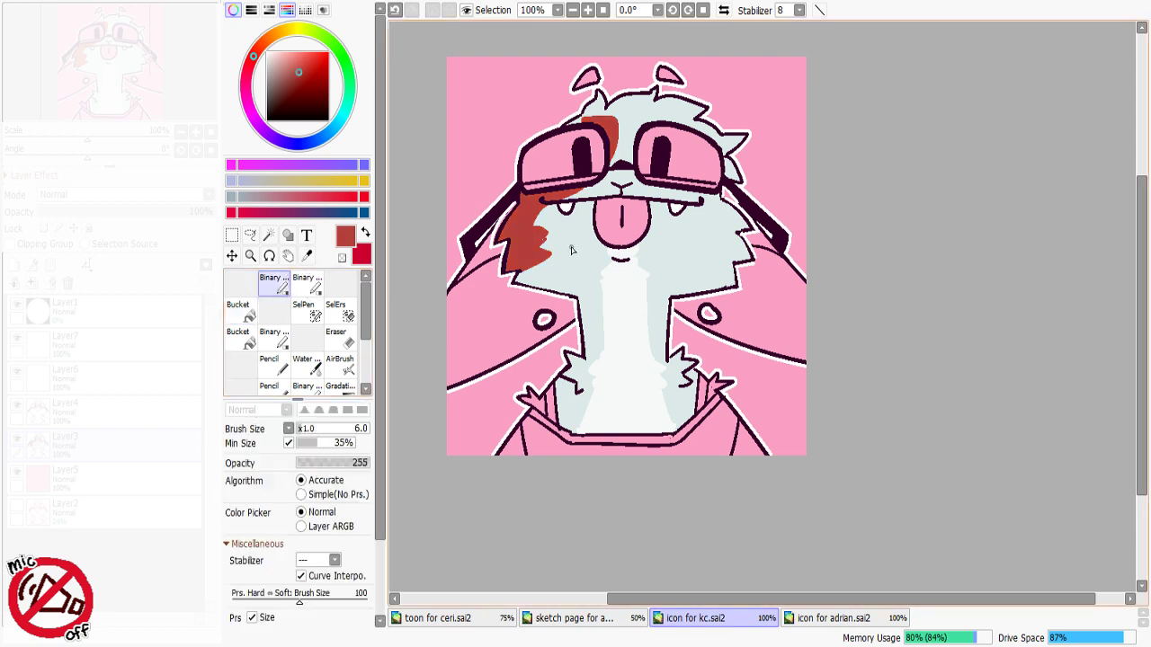
right_click(561, 241)
drag(552, 238, 543, 236)
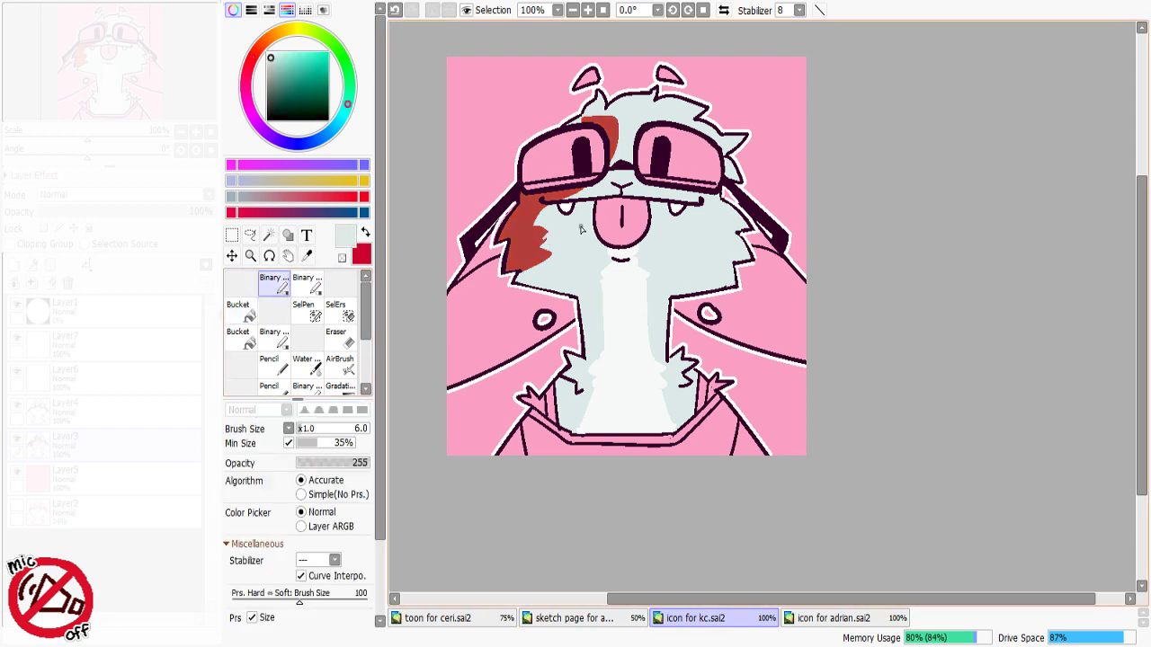
key(ctrl+z)
right_click(531, 236)
alt+click(555, 241)
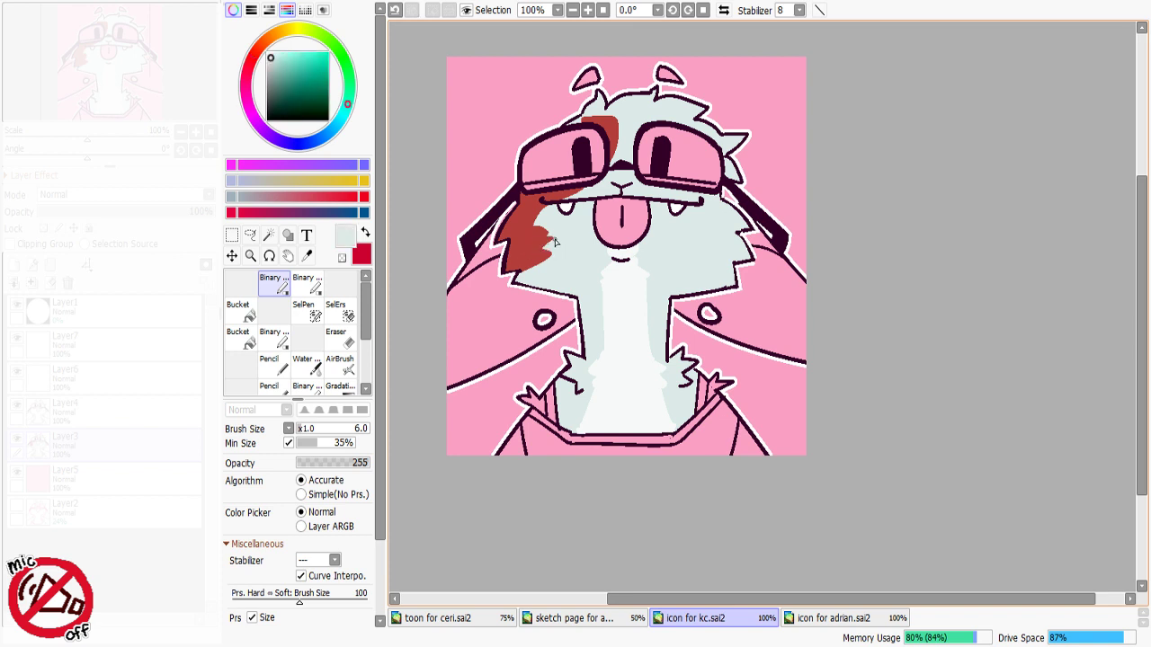
key(ctrl+z)
drag(590, 117, 579, 130)
right_click(617, 132)
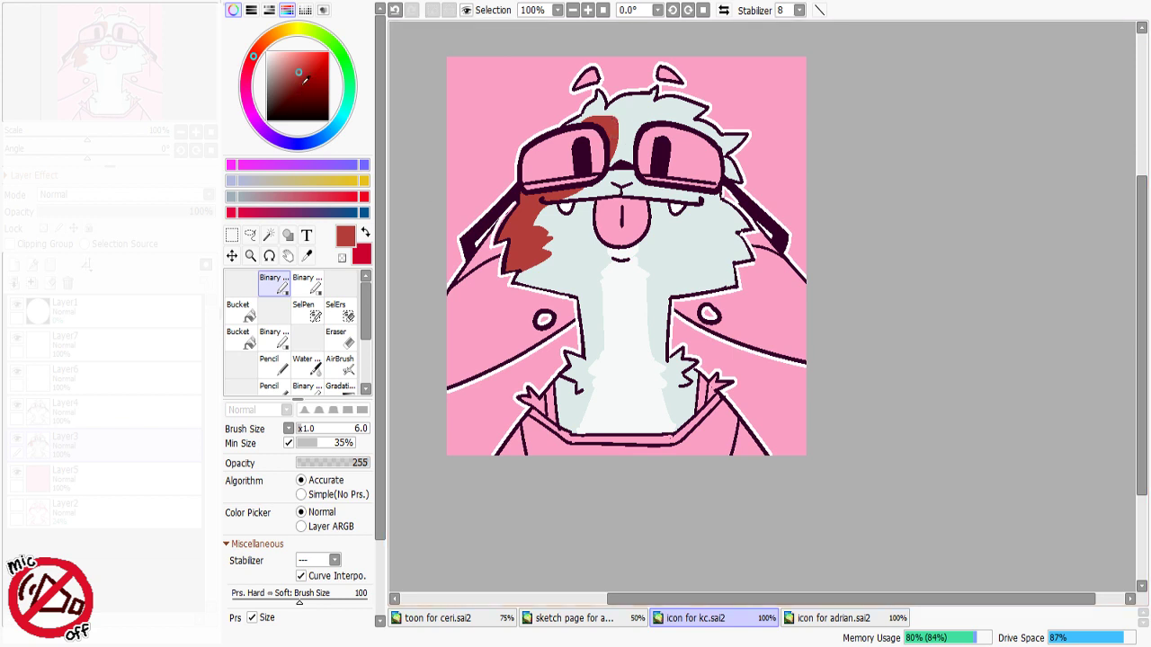
Step: Paint dark red shading on the upper part of the cheek marking, just beneath the left-hand lens
drag(297, 79, 296, 86)
drag(526, 207, 501, 236)
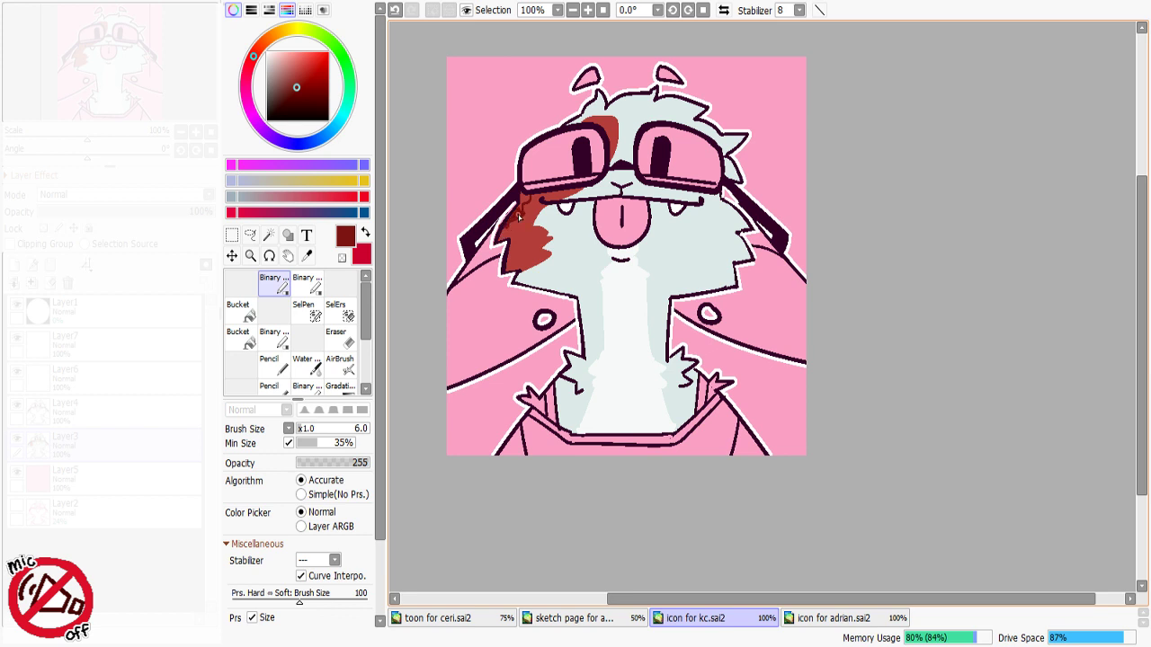
drag(521, 206, 523, 198)
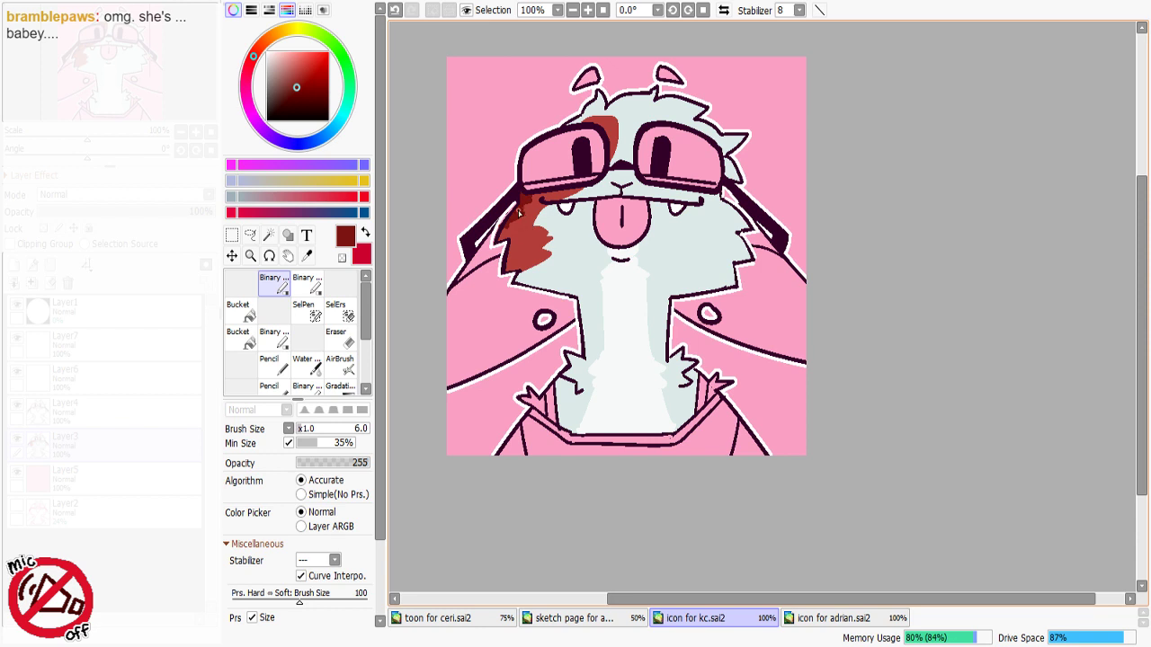
alt+click(519, 212)
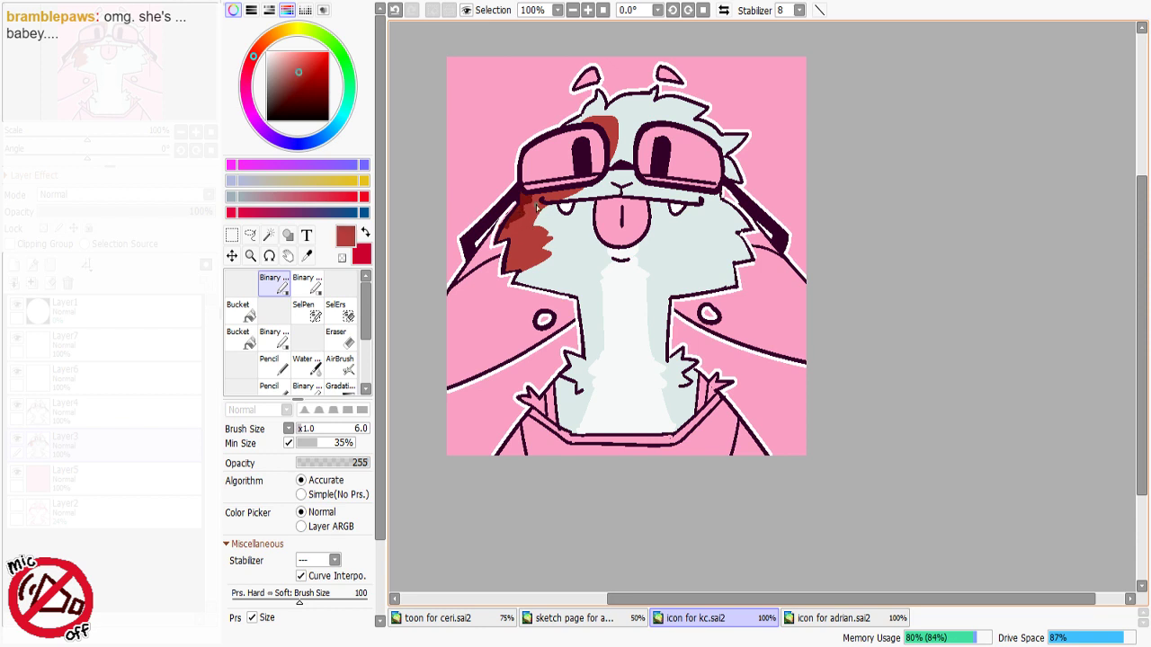
alt+click(523, 213)
Step: Add wavy dark red streaks down the cheek marking, refining them with brick red
mouse_move(512, 237)
mouse_down()
mouse_move(536, 209)
mouse_move(510, 234)
mouse_up()
key(ctrl+z)
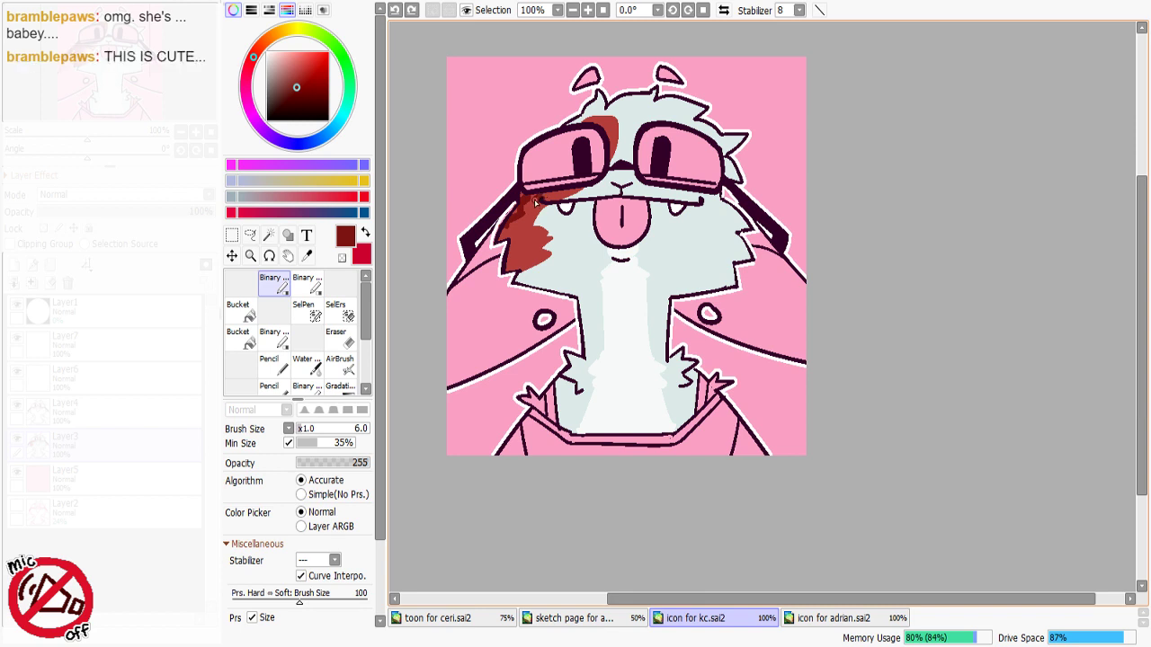
key(ctrl+z)
right_click(539, 208)
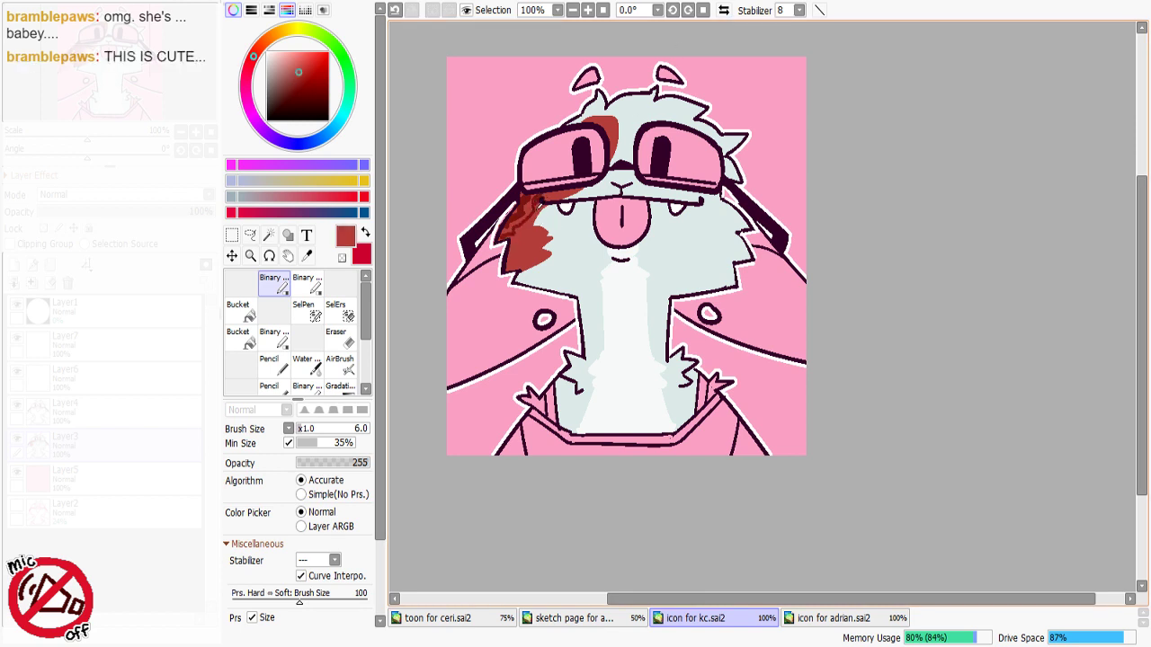
mouse_move(537, 209)
mouse_down()
mouse_move(534, 189)
mouse_move(531, 199)
mouse_up()
key(ctrl+z)
right_click(527, 195)
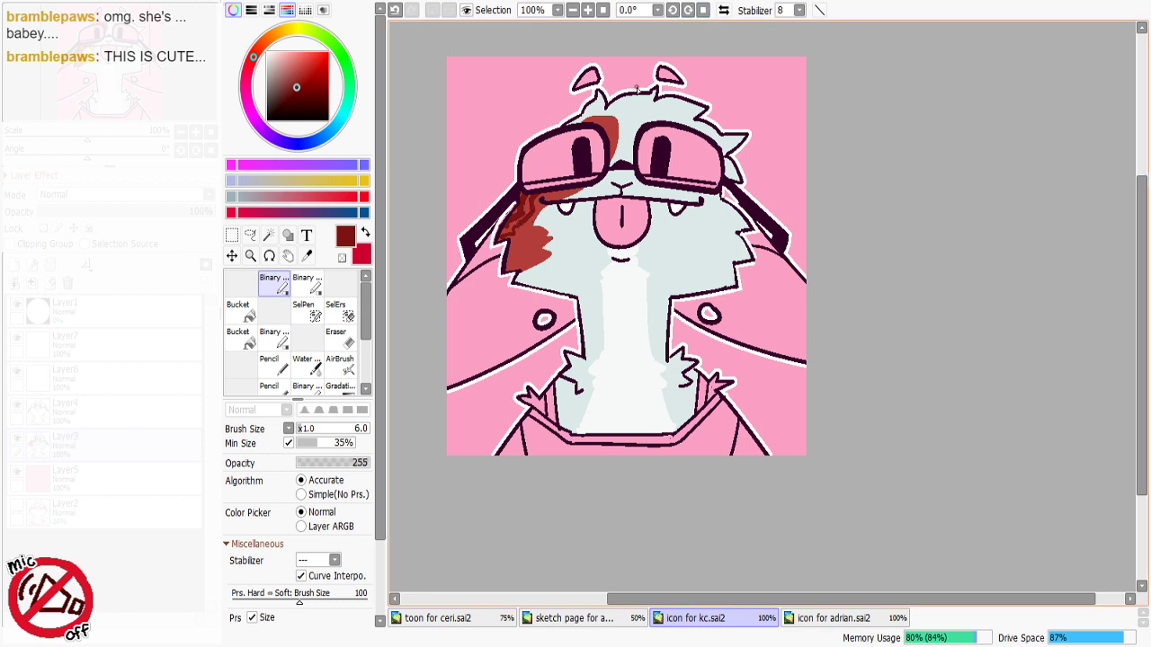
Step: Fill the strips along the lower rims of both lenses with dark red, limiting the bucket fill to the similar coloured area
key(g)
click(558, 186)
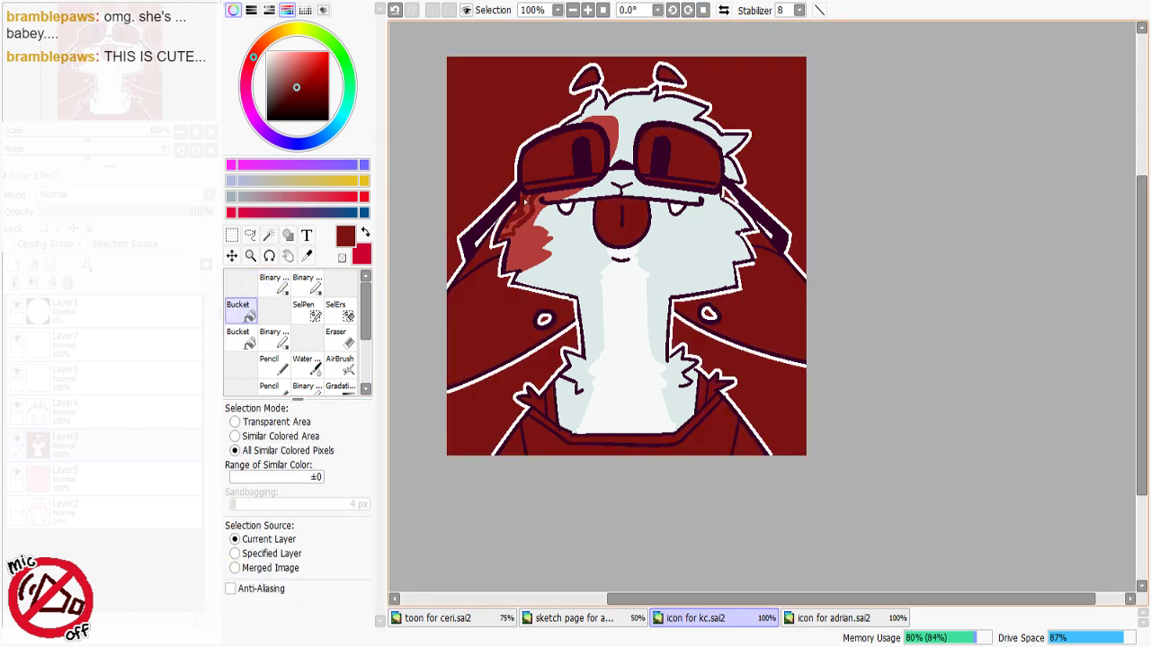
key(ctrl+z)
click(235, 436)
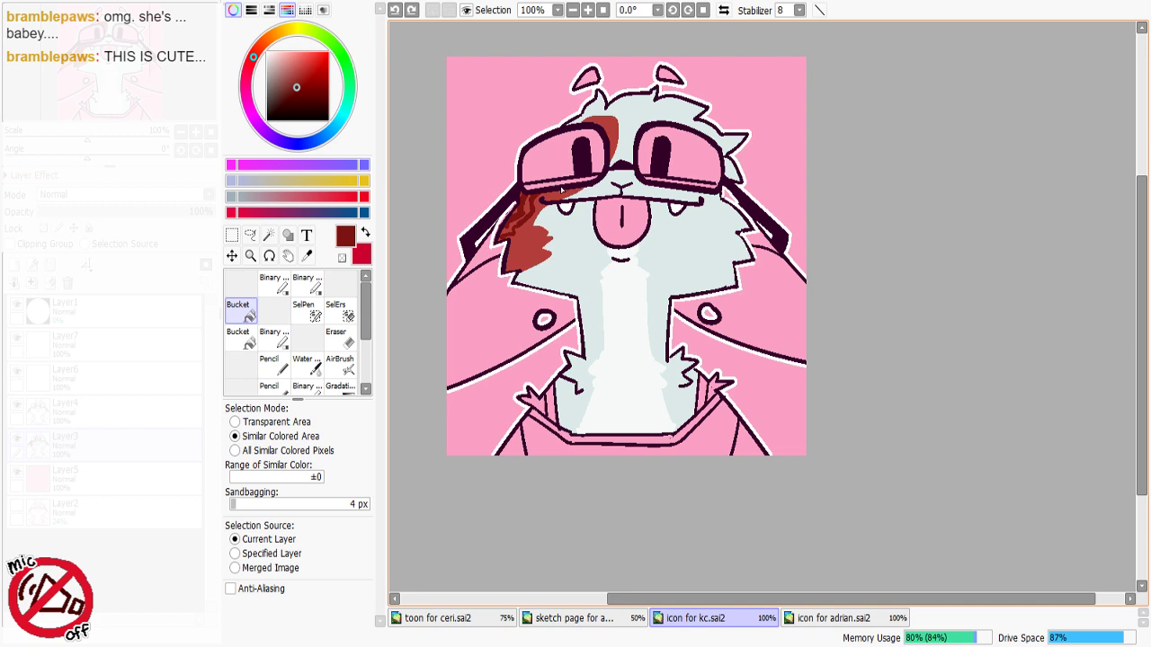
click(556, 187)
click(537, 188)
click(680, 186)
Step: Retouch the dark red strips under both lenses with brick red accents, undoing the unwanted strokes
click(275, 283)
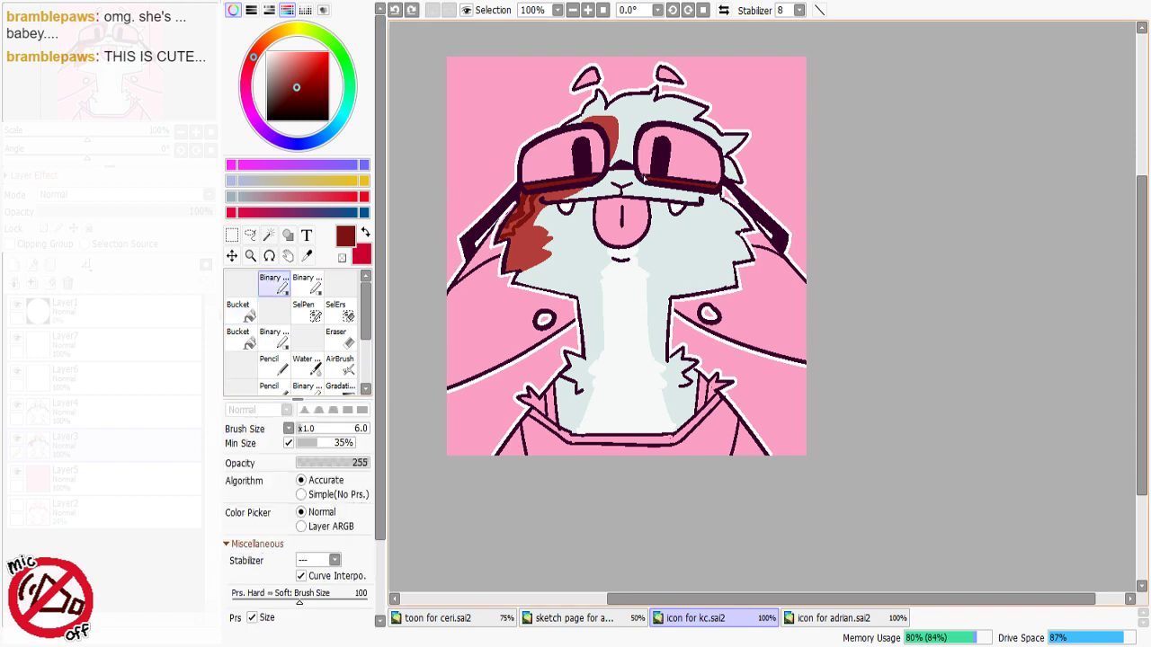
alt+click(615, 126)
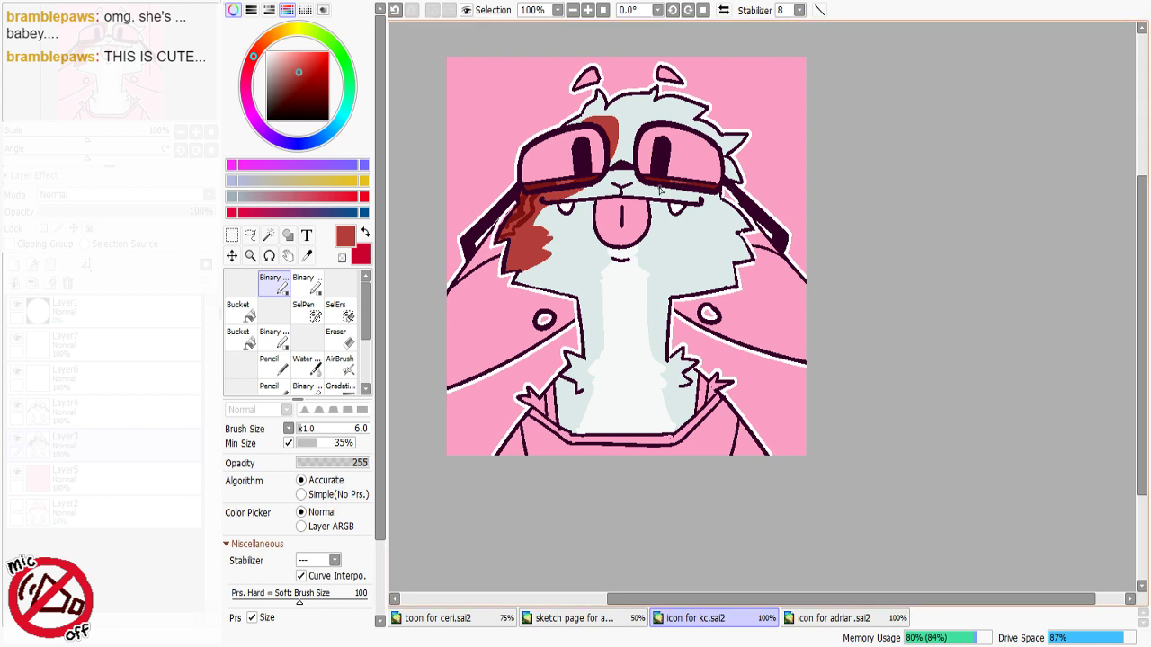
drag(659, 187, 711, 194)
key(ctrl+z)
key(ctrl+z)
key(ctrl+z)
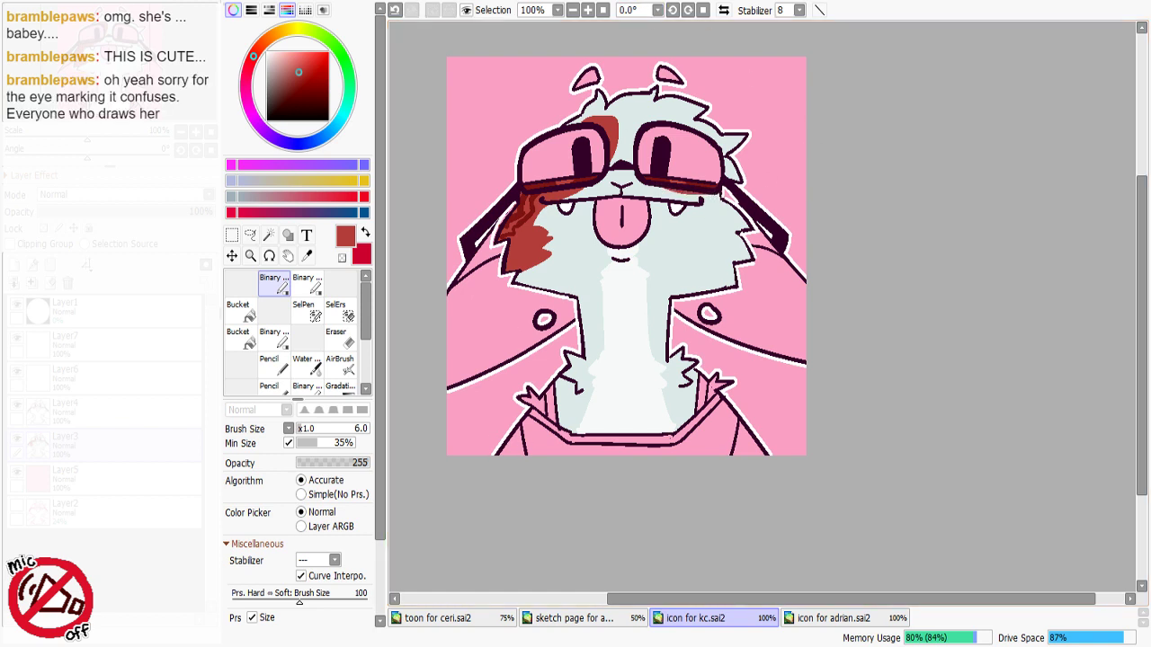
Step: Colour the area behind the left-hand cheek and glasses arm brick red, and shade it with dark red
click(237, 310)
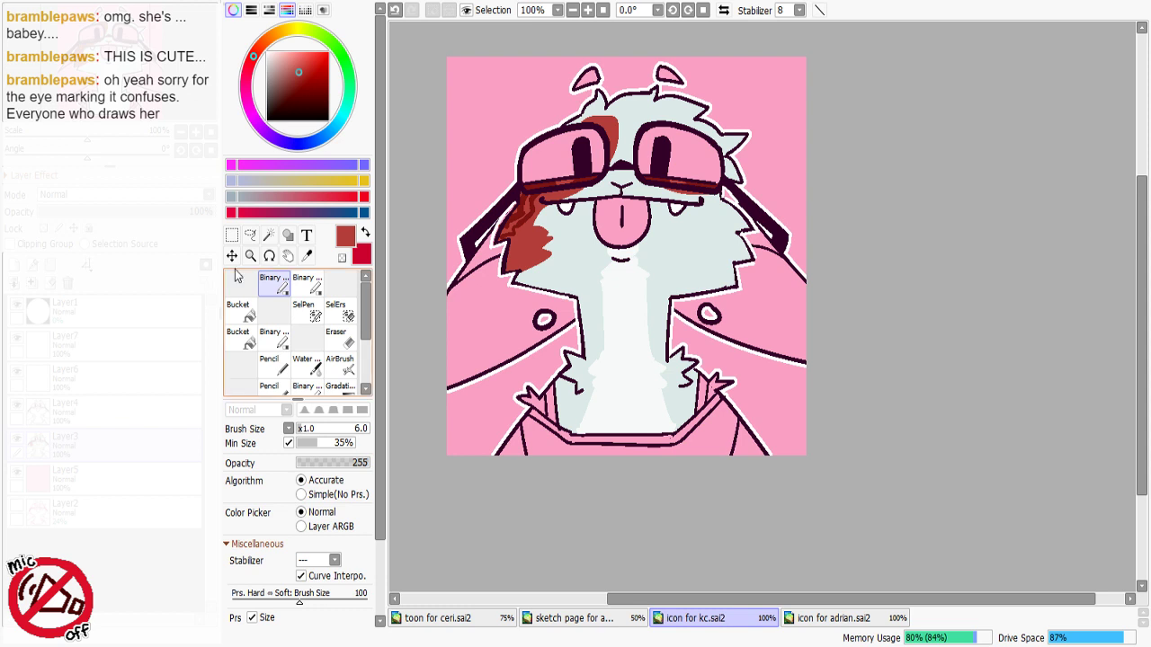
click(274, 283)
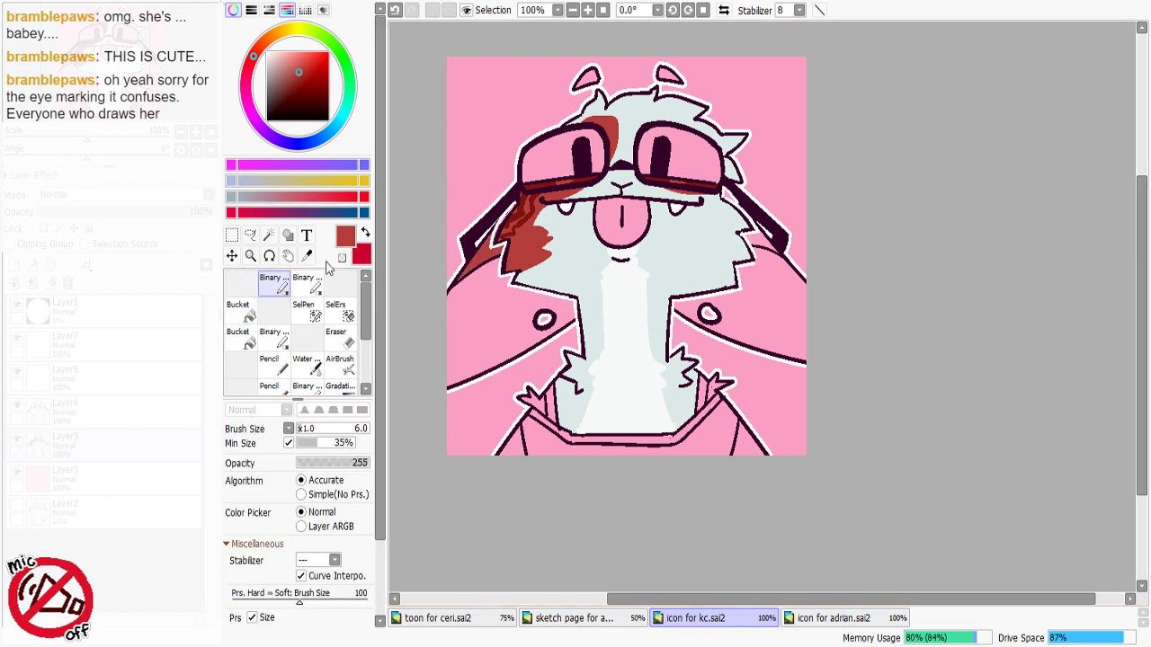
alt+click(514, 219)
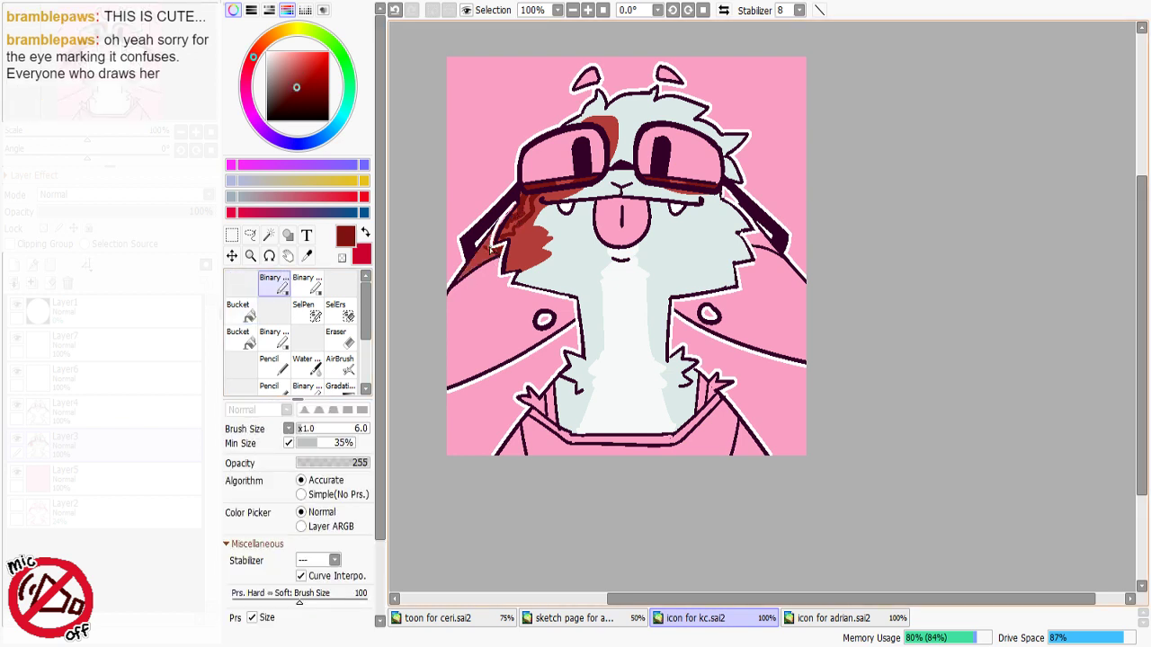
drag(491, 251, 493, 228)
Step: Fill the matching area behind the right-hand cheek with brick red, and check the colouring with the pink base layer hidden
click(245, 310)
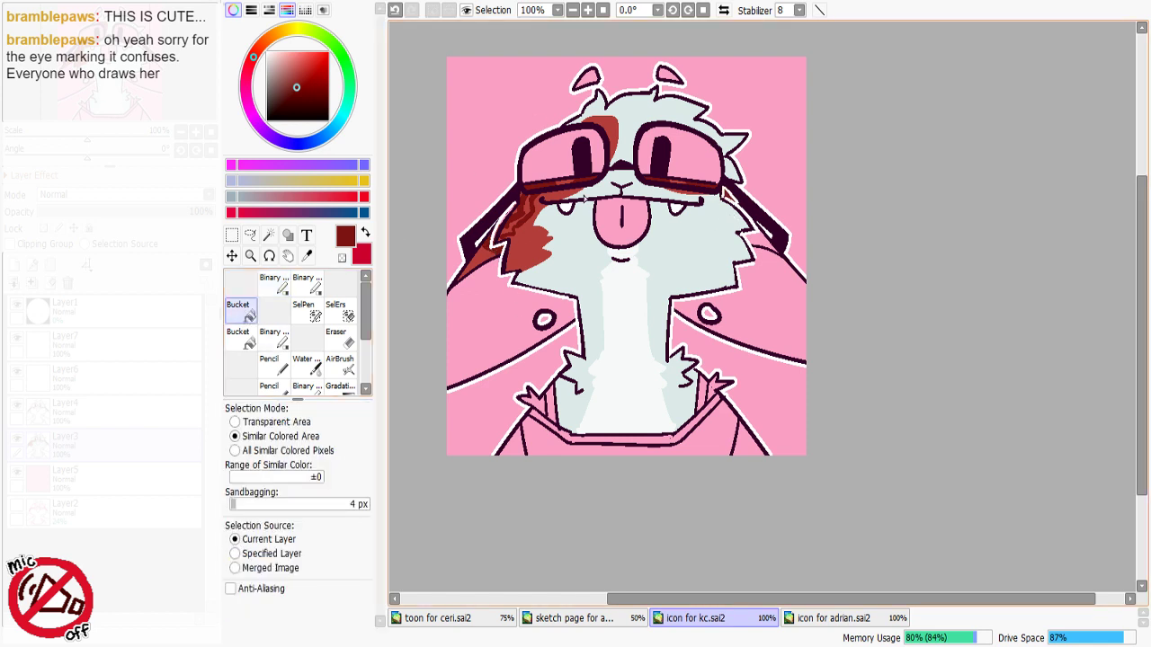
alt+click(614, 130)
click(760, 248)
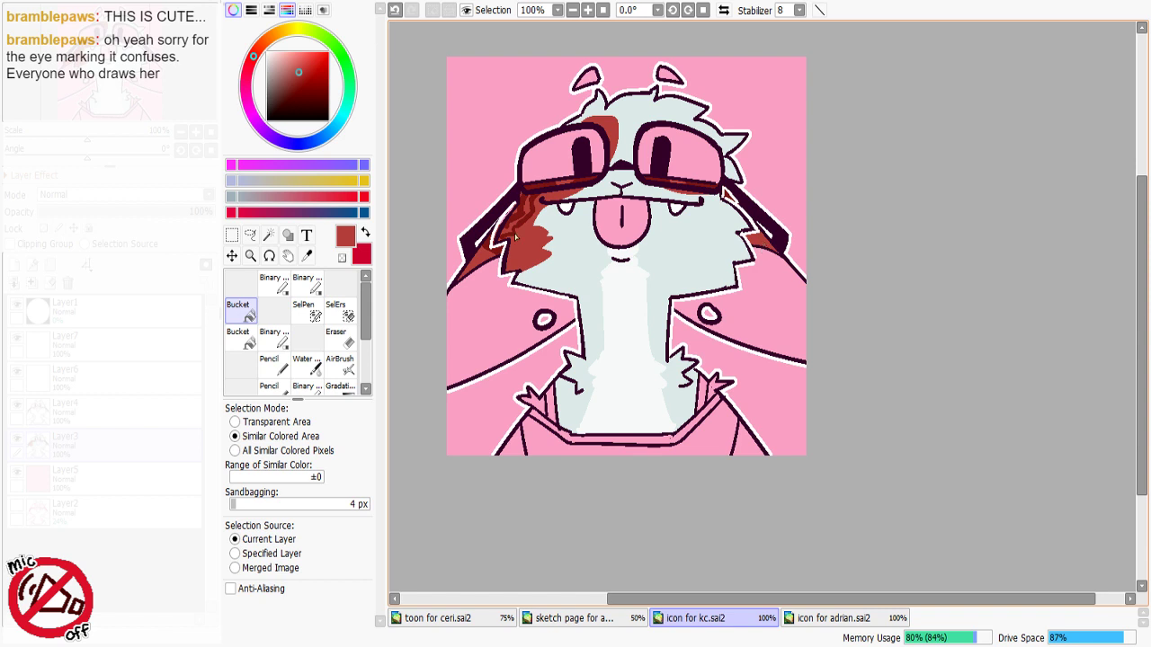
click(273, 282)
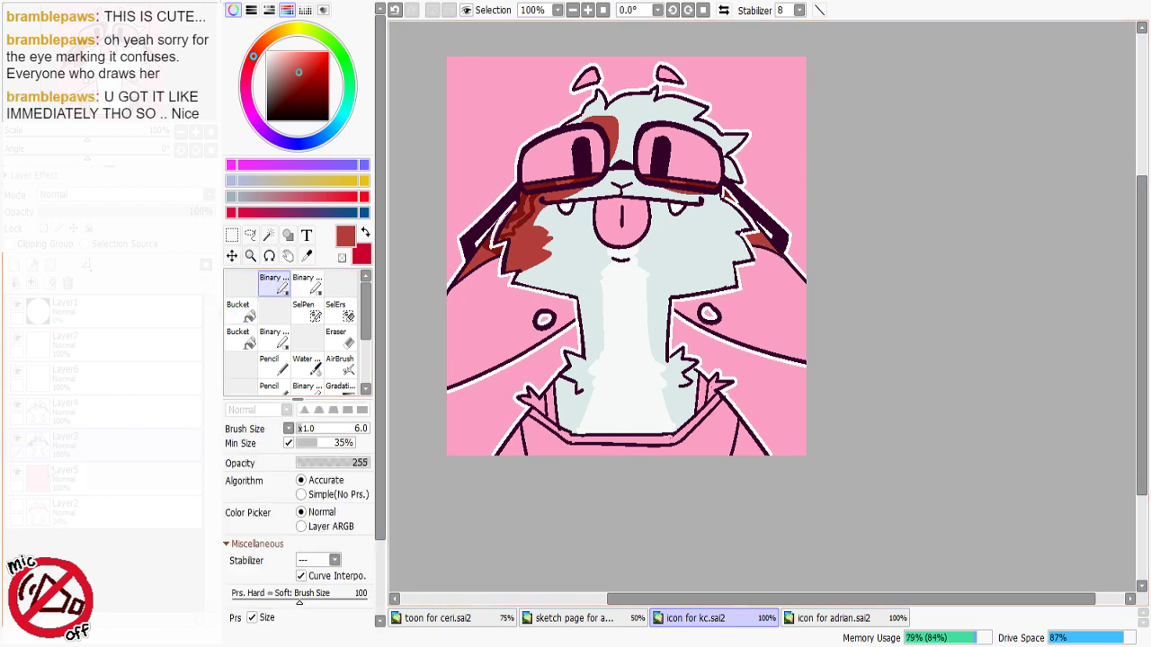
click(17, 476)
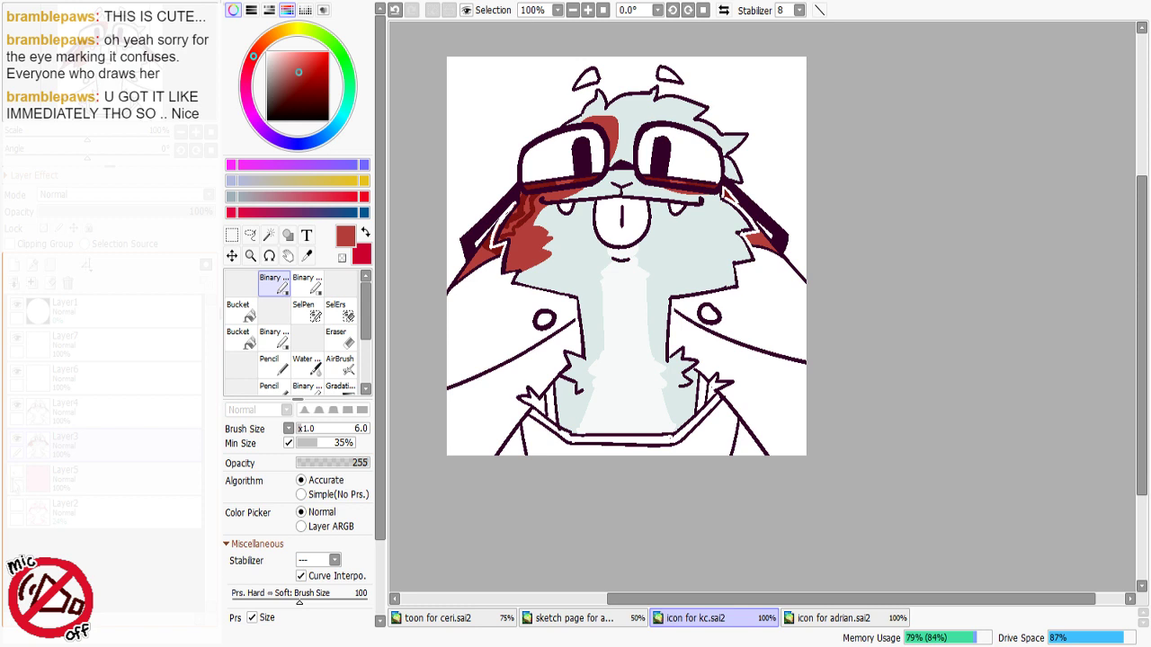
click(16, 475)
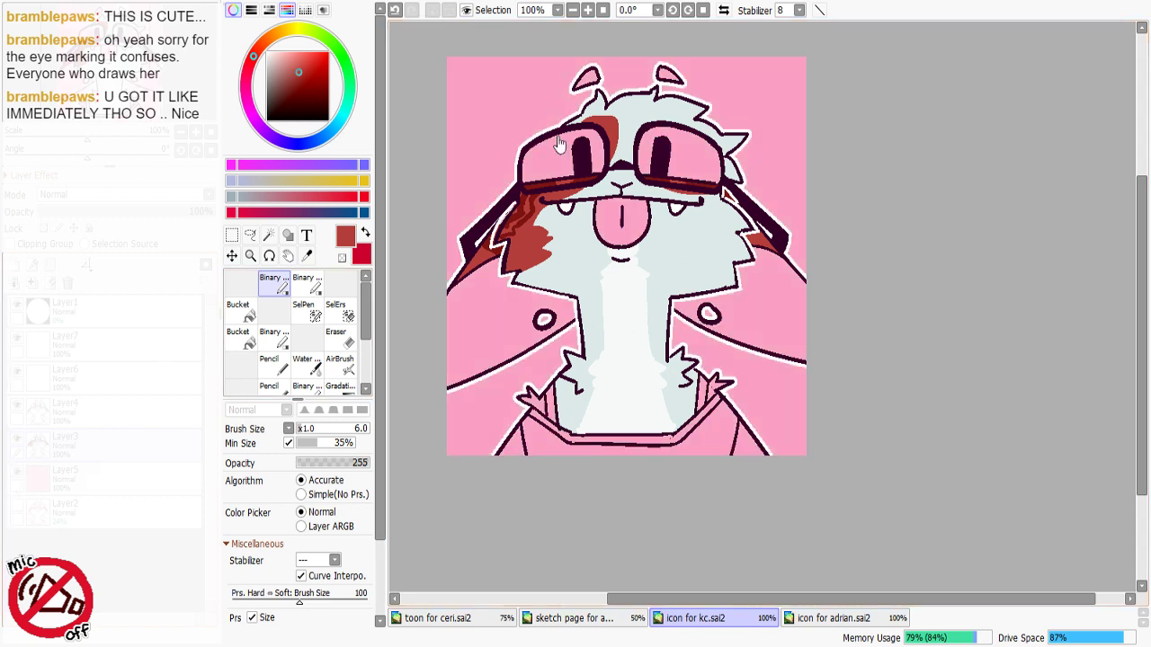
Step: Fill both lenses of the glasses with bright turquoise around the dark pupils, and set the bucket to all similar coloured pixels
click(348, 107)
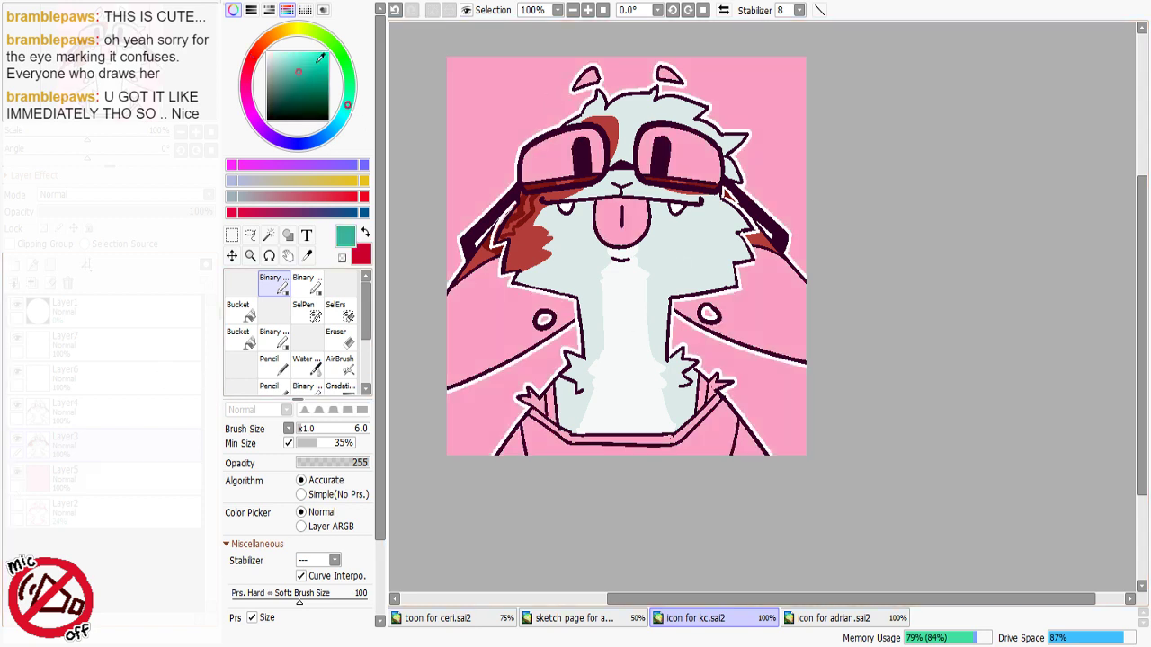
click(319, 60)
click(238, 310)
click(557, 160)
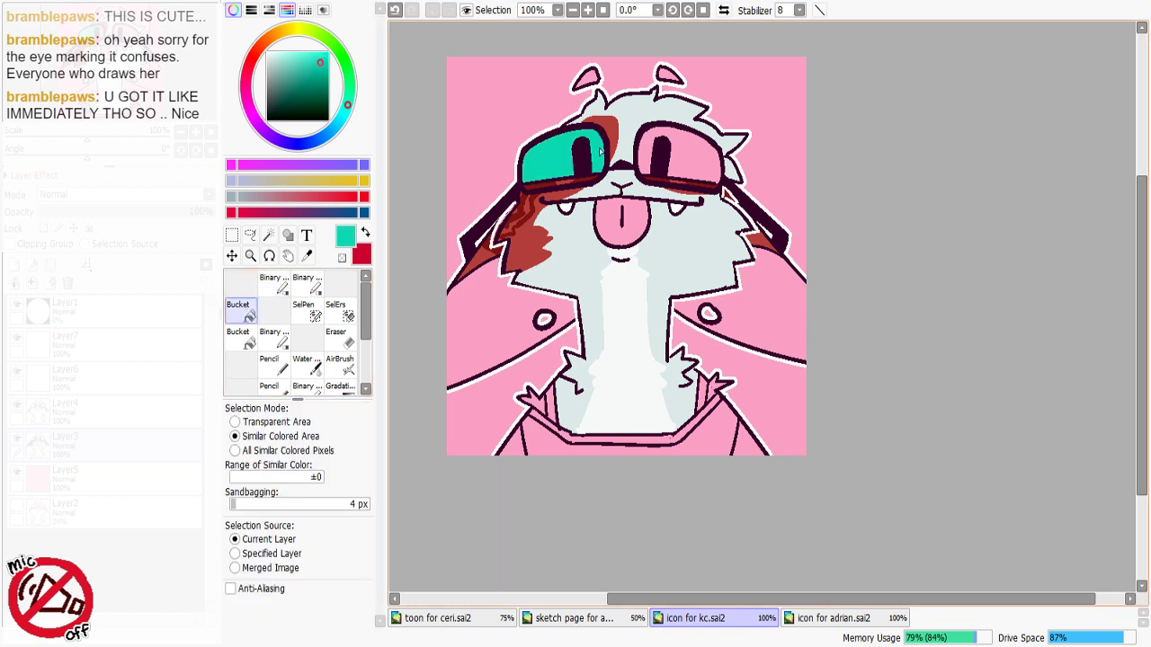
click(687, 162)
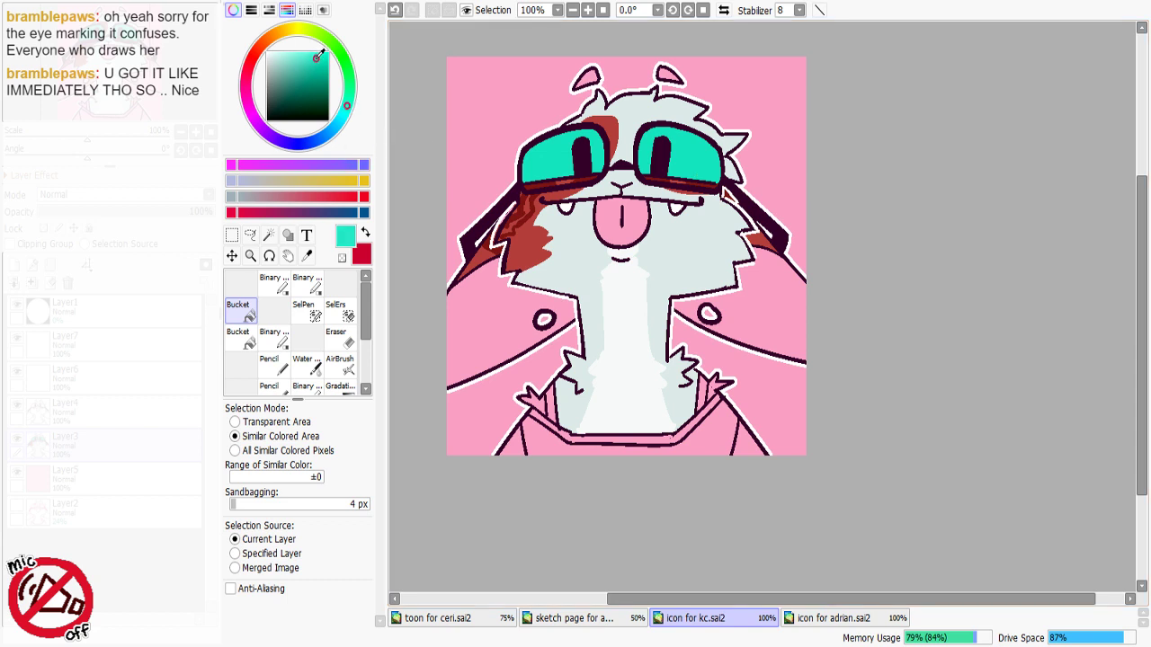
click(235, 450)
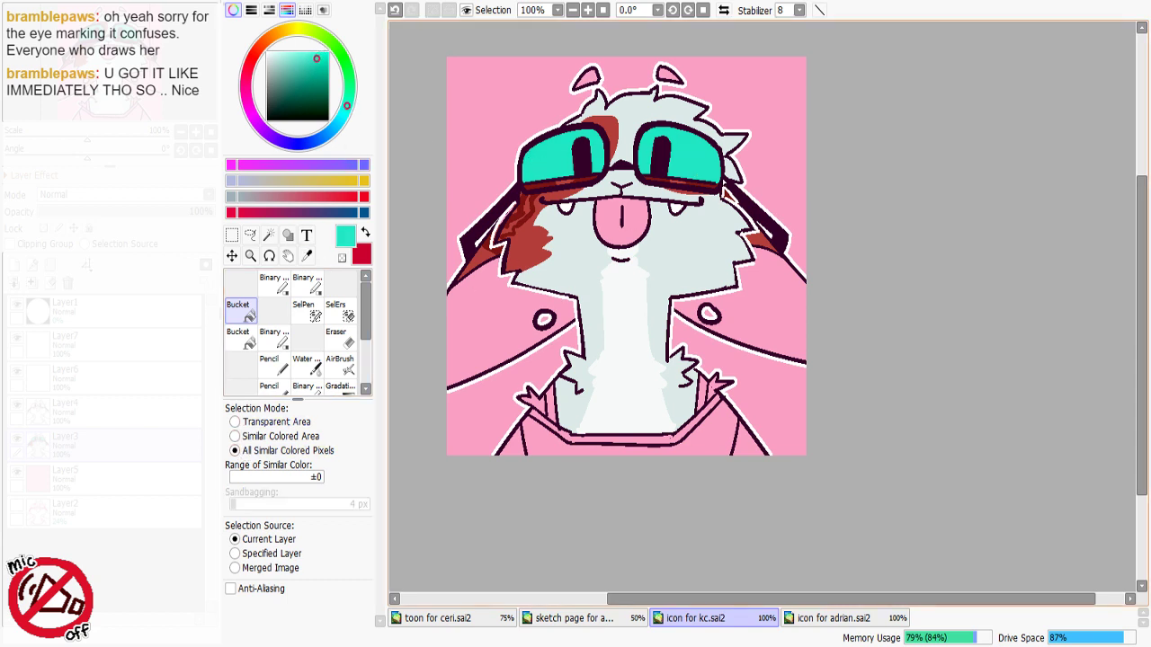
Step: Set the binary pen to size 20, sample white from the small ring beside the neck, and select Layer7
click(277, 286)
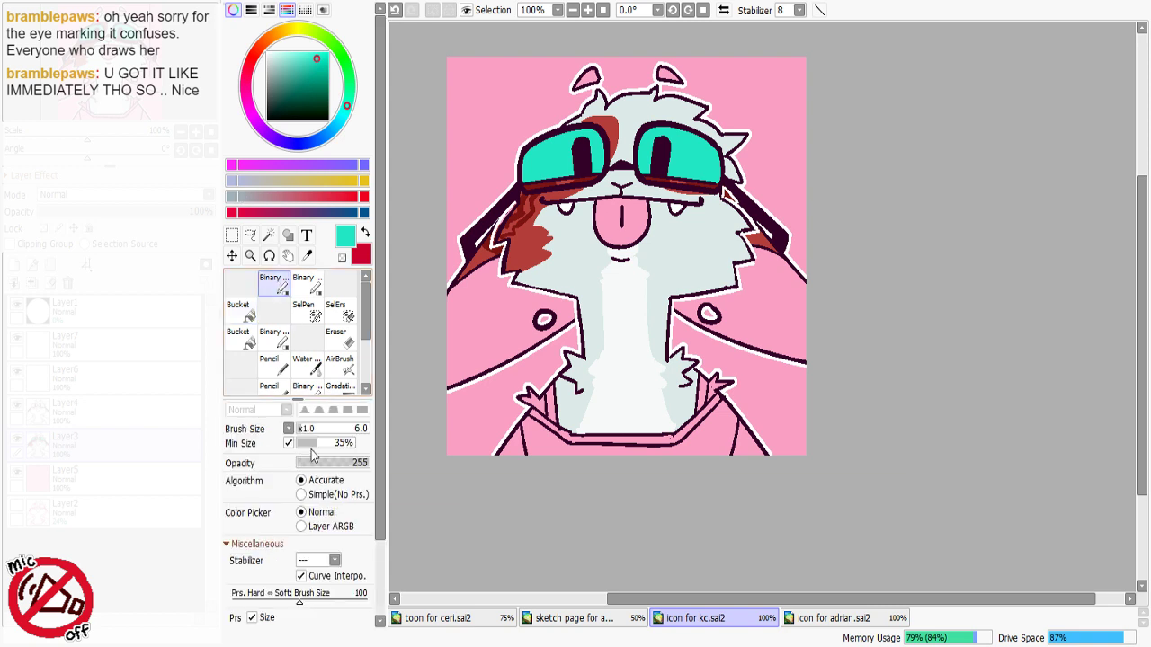
click(312, 432)
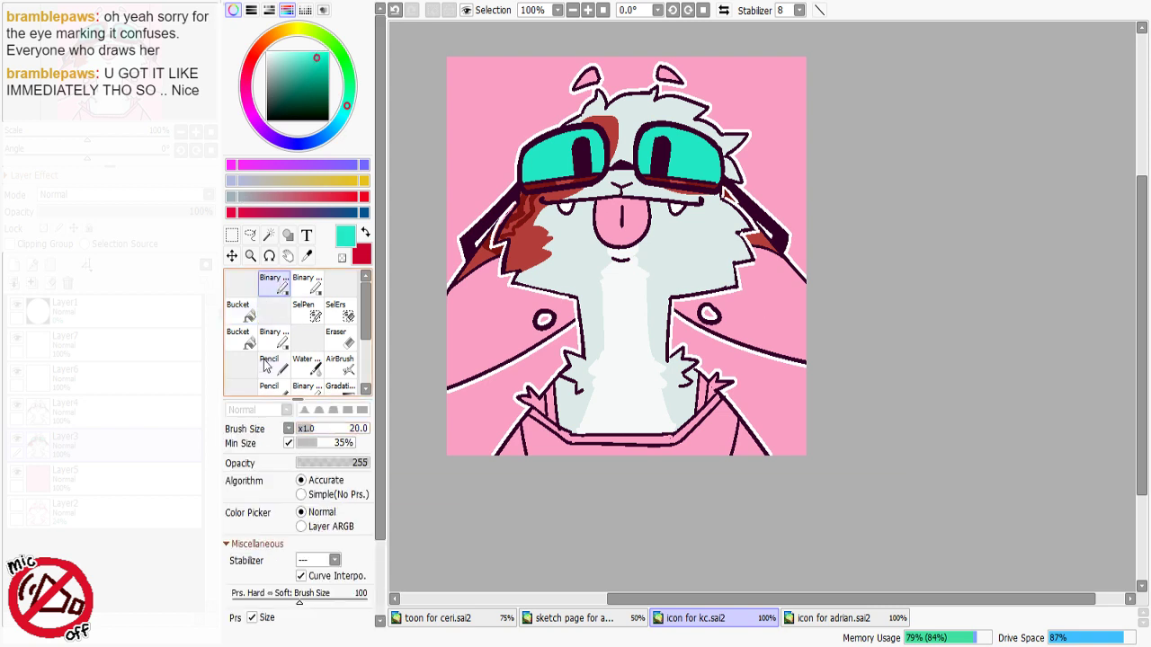
scroll(382, 363, down, 2)
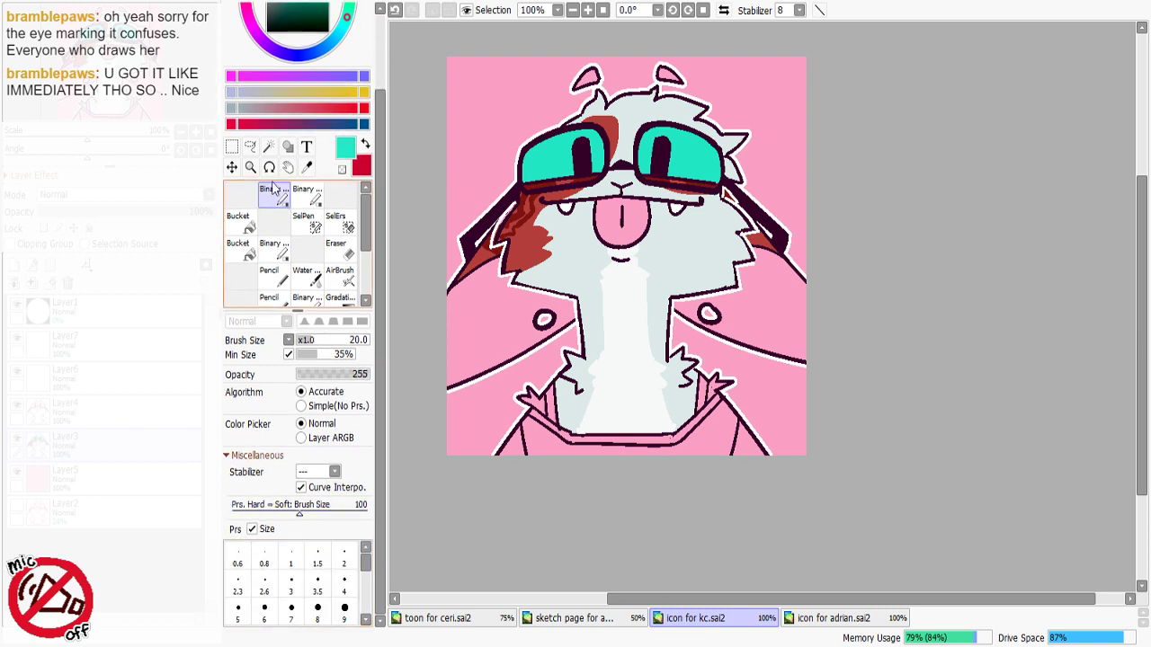
click(252, 227)
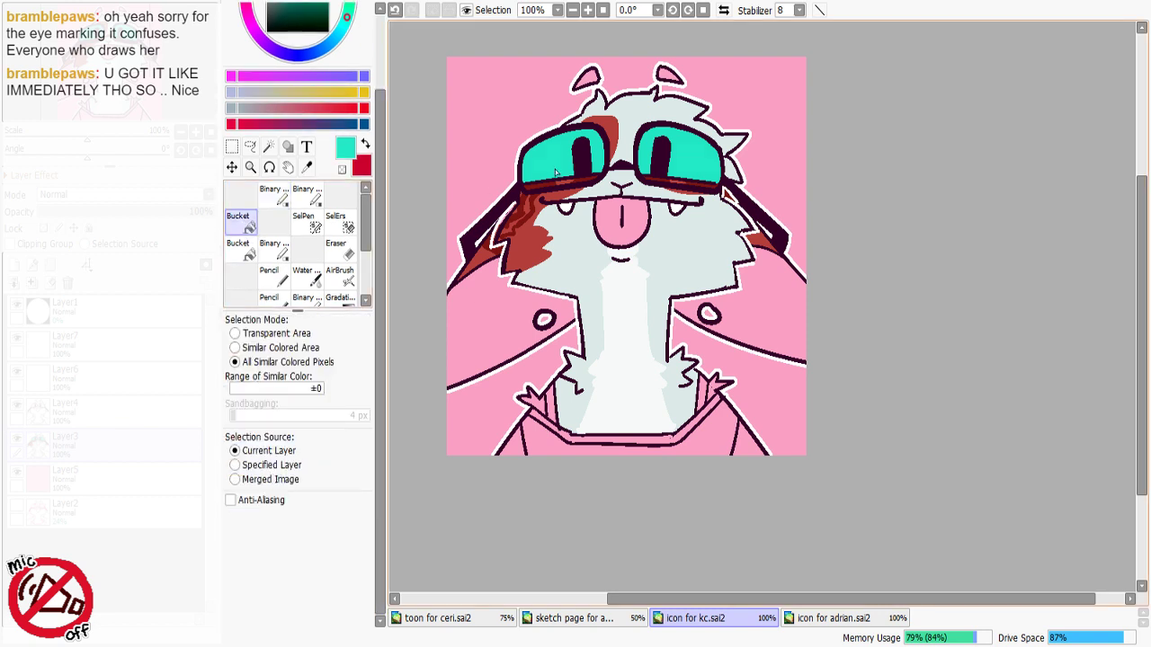
click(279, 197)
right_click(541, 319)
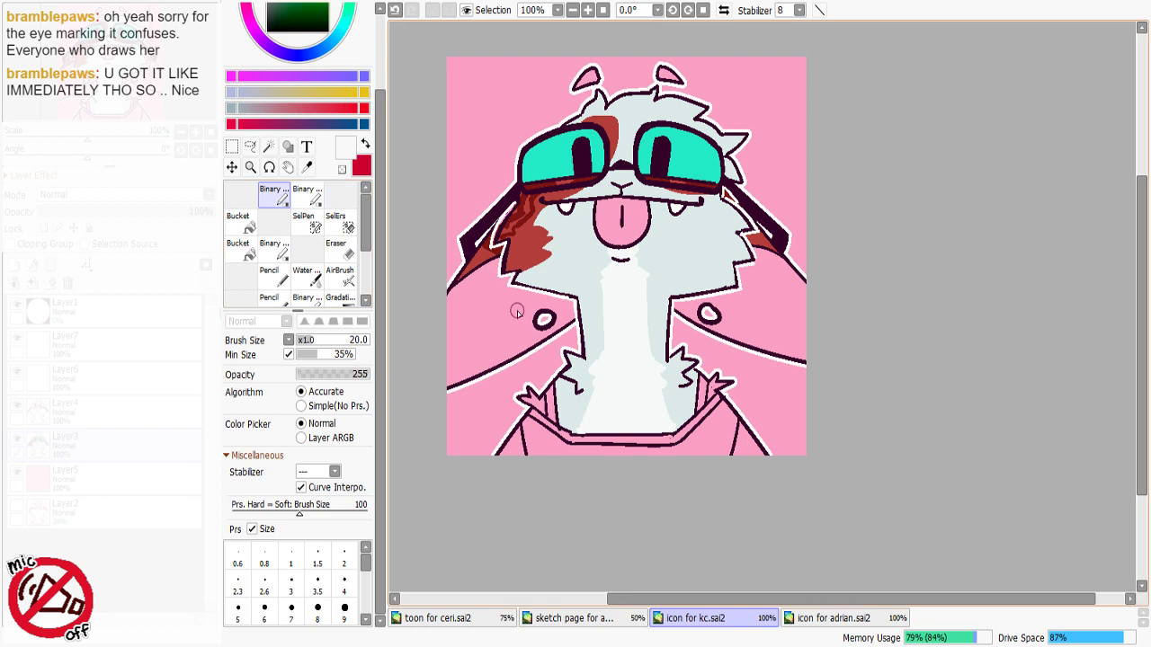
click(117, 343)
Step: Try white highlights beside the left-hand pupil with the large pen, and undo them
scroll(383, 129, up, 2)
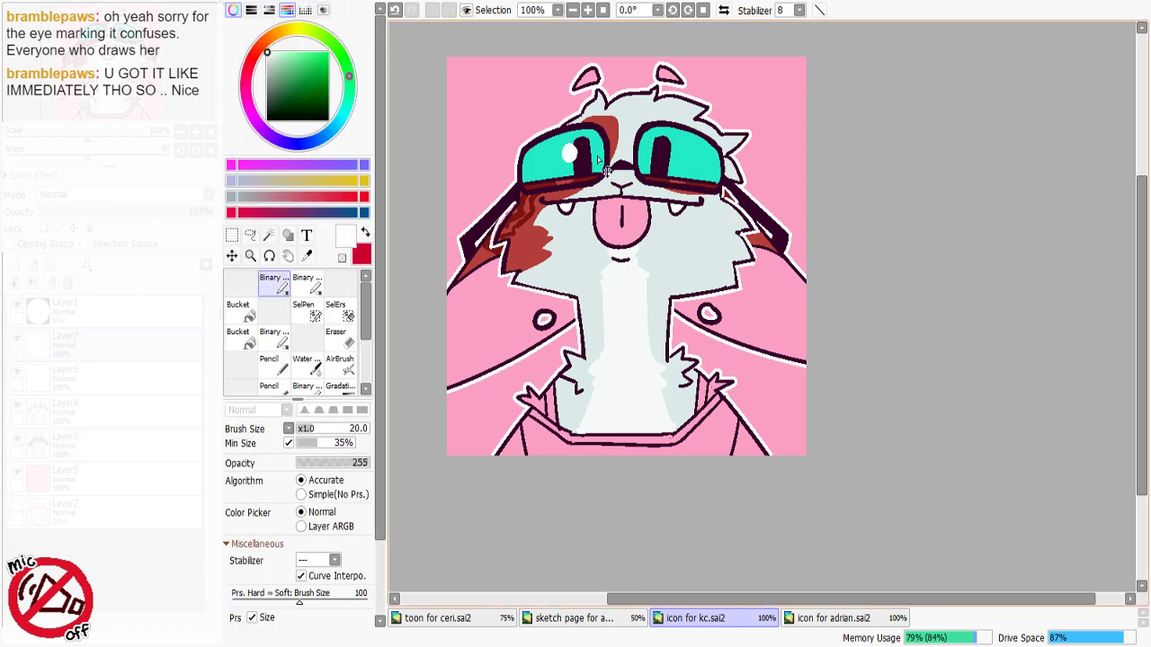
key(ctrl+z)
drag(587, 155, 588, 147)
key(ctrl+z)
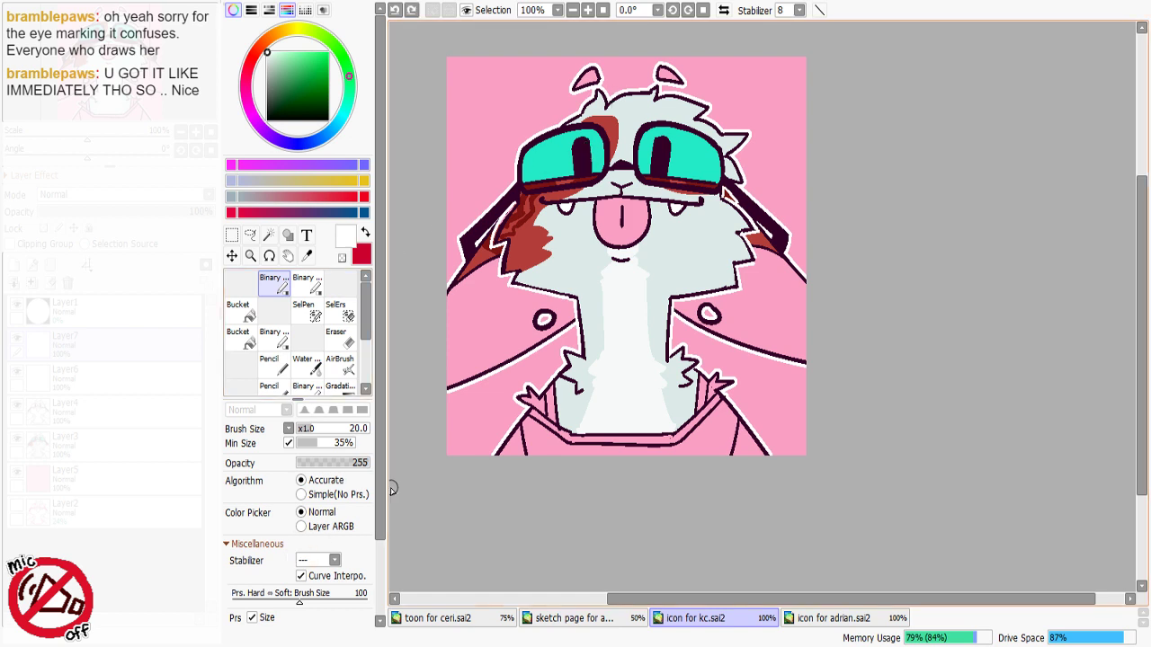
Step: Reduce the pen to size 6 and paint a vertical white highlight in each pupil
scroll(297, 503, down, 2)
click(264, 608)
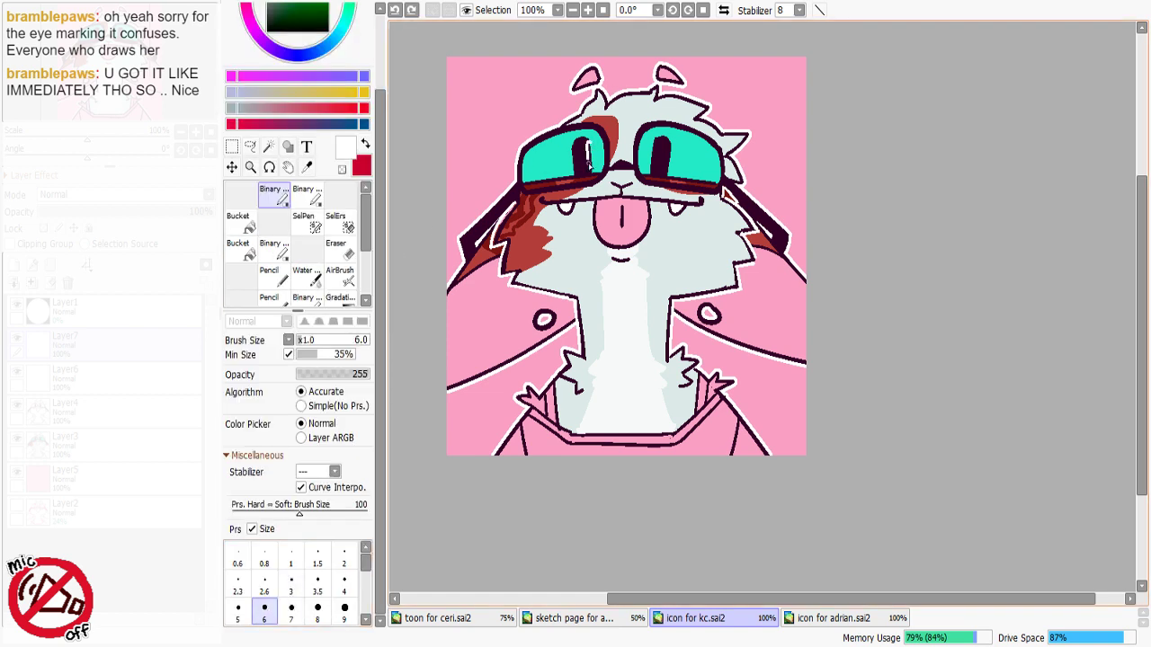
drag(589, 144, 591, 162)
drag(670, 142, 667, 171)
Step: Trim the white pupil highlights with the transparent colour, undoing the unwanted strokes
key(minus)
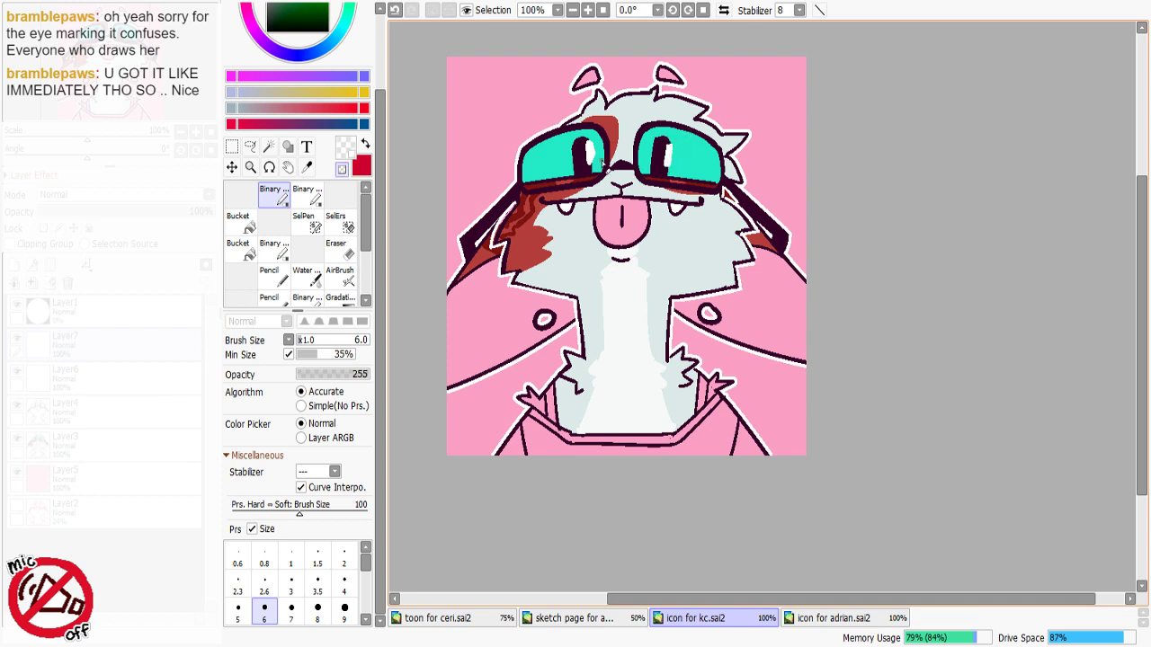
drag(593, 137, 587, 175)
key(ctrl+z)
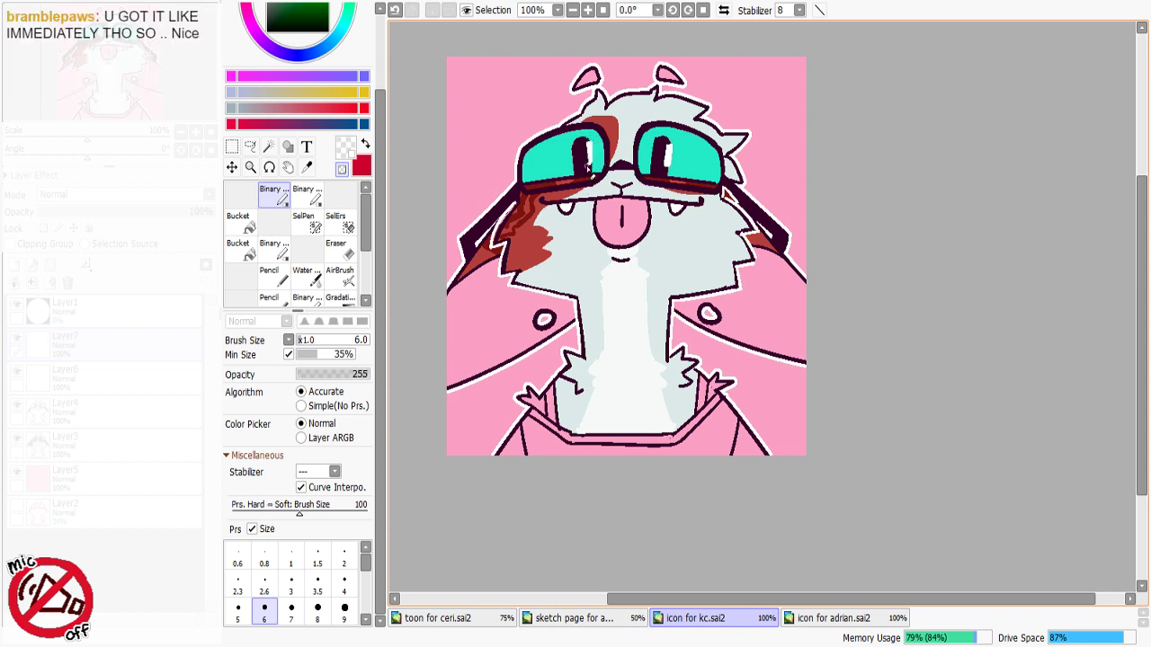
key(minus)
key(minus)
key(ctrl+z)
key(minus)
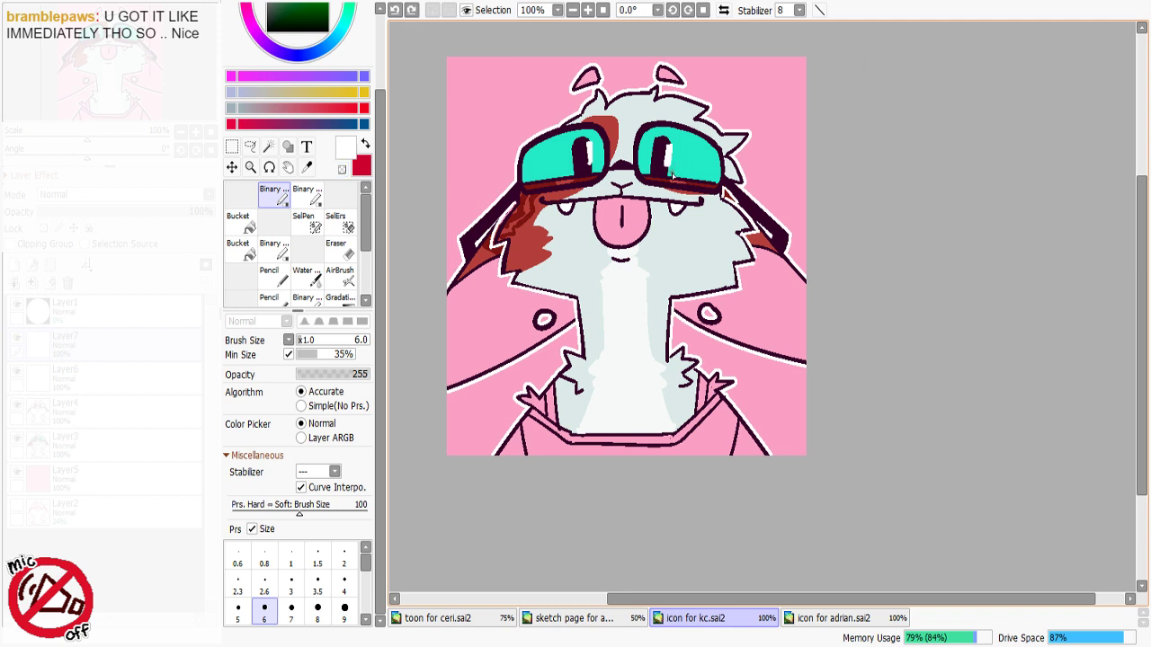
Step: Refine the lower ends of both highlights, alternating white and transparent strokes and undoing the unwanted ones
click(670, 175)
key(minus)
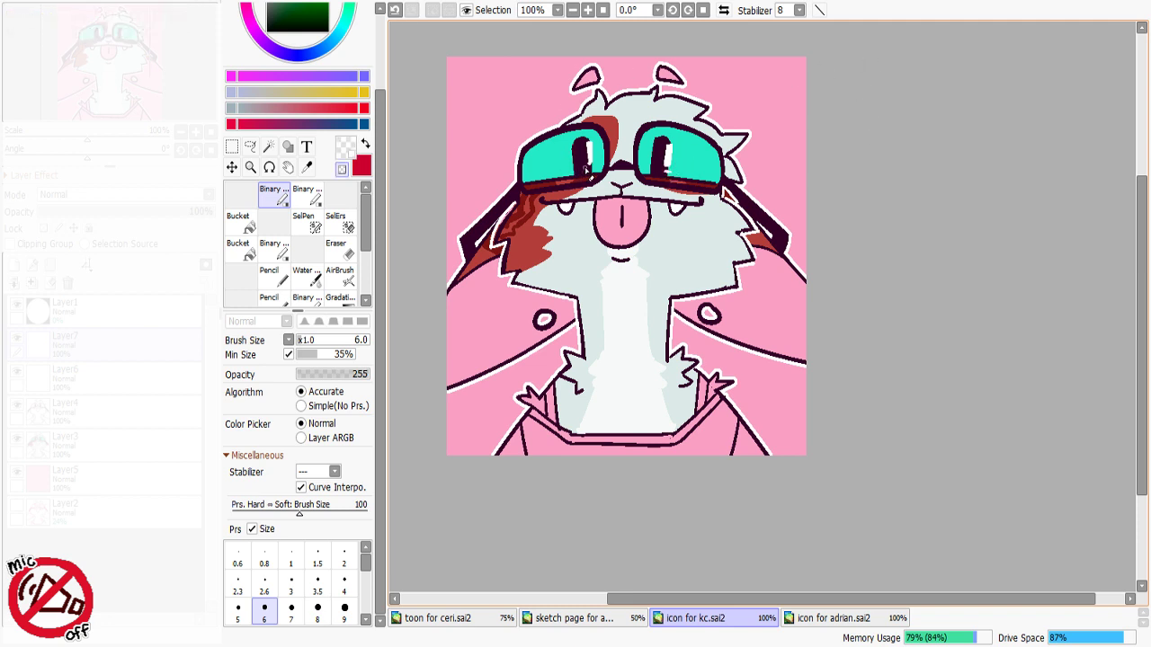
key(minus)
key(ctrl+z)
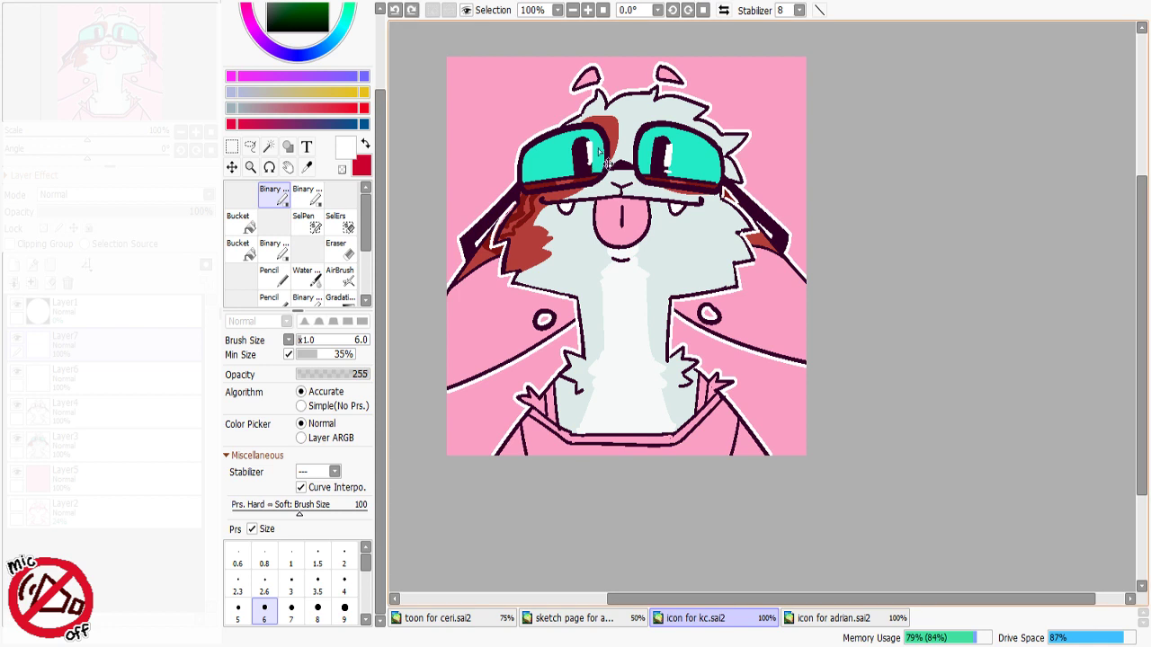
drag(590, 164, 595, 173)
key(ctrl+z)
key(ctrl+z)
key(minus)
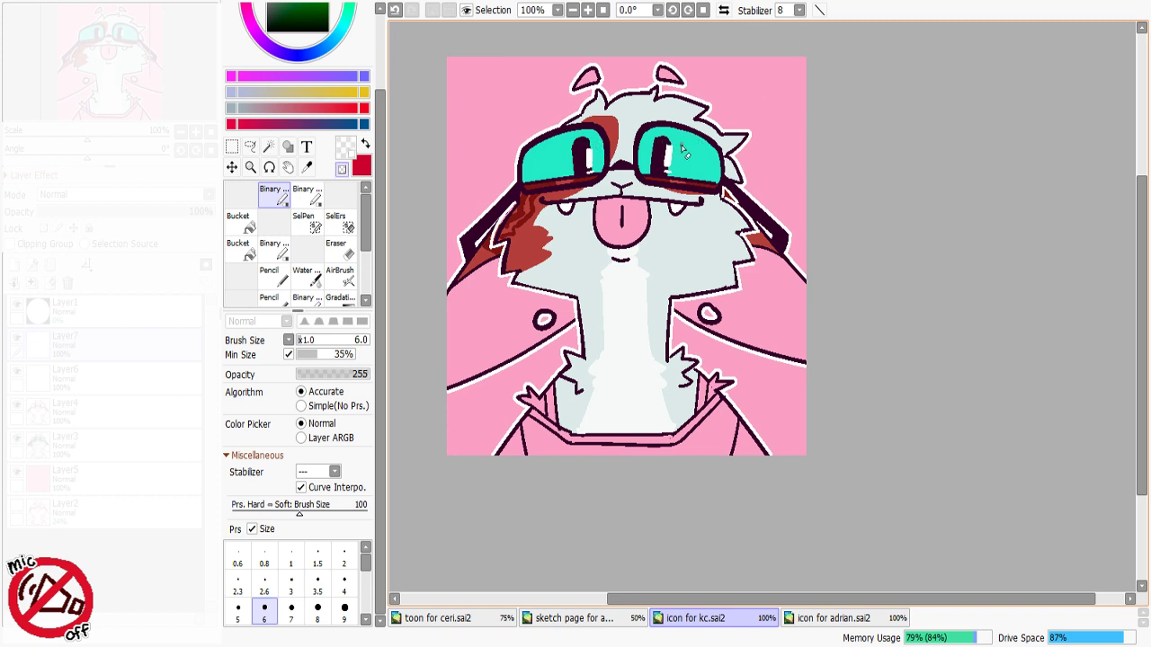
key(minus)
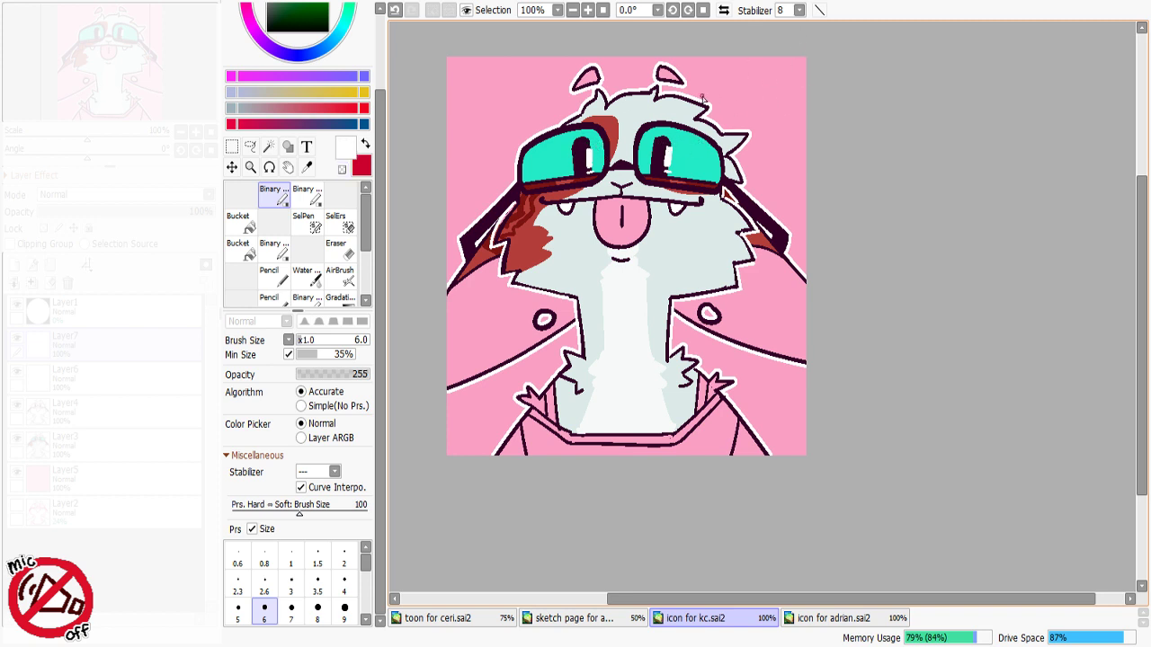
Step: Try shifting both white pupil highlights together inside a rectangular selection, and undo the move
click(233, 149)
drag(558, 134, 695, 207)
drag(695, 198, 702, 183)
key(ctrl+d)
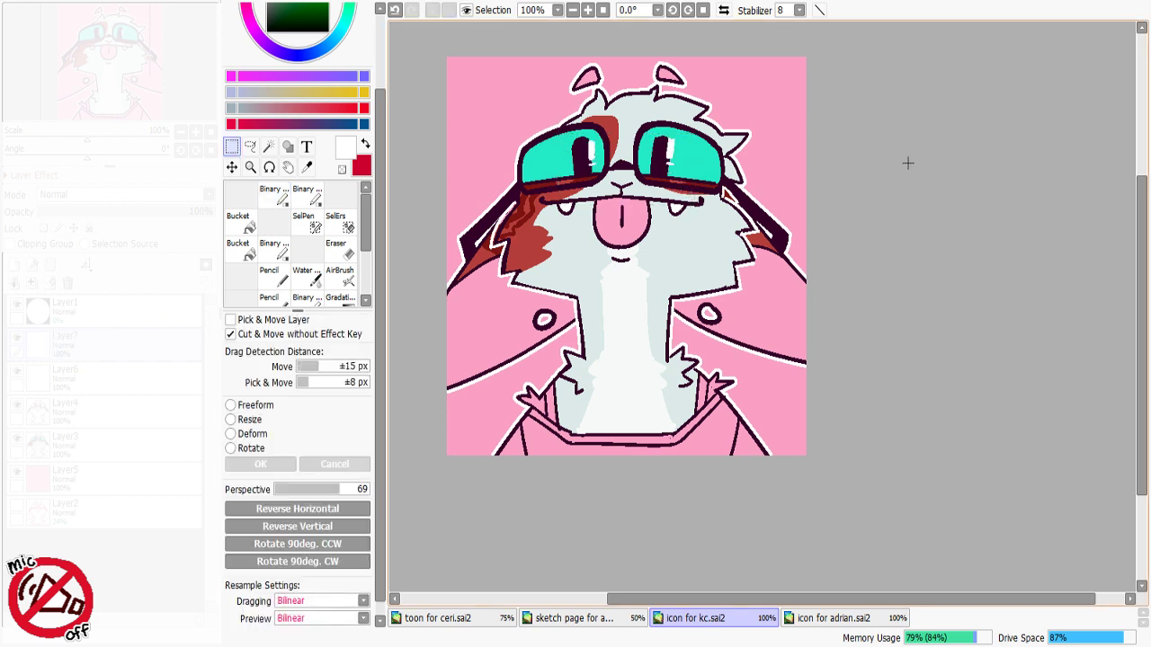
key(ctrl+z)
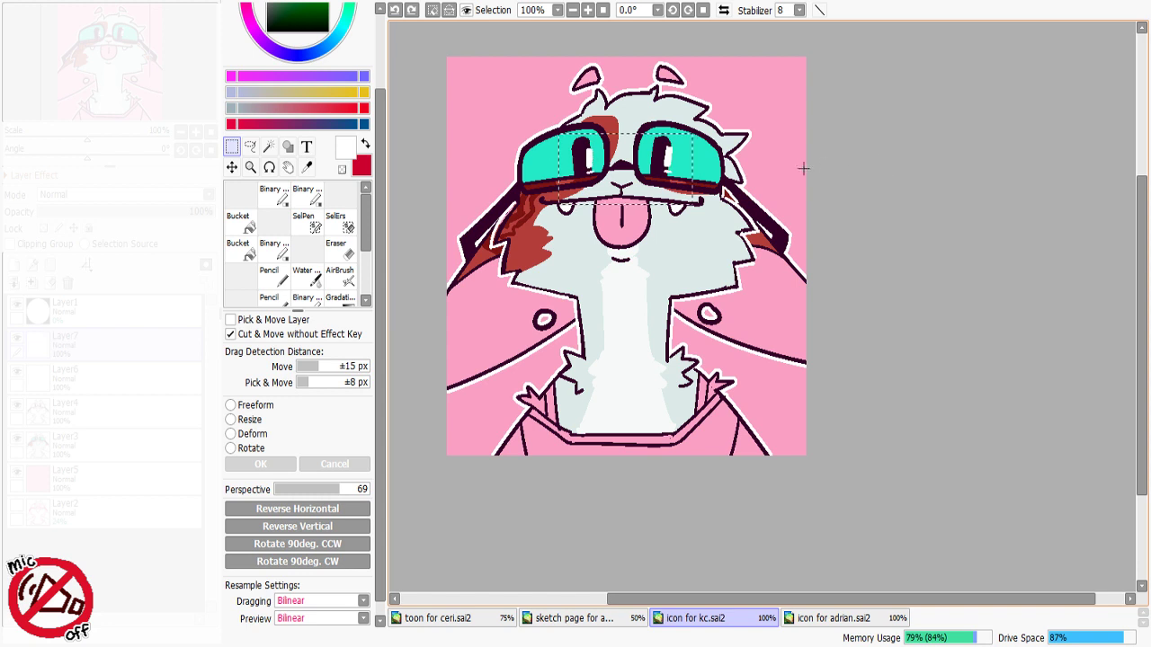
key(ctrl+d)
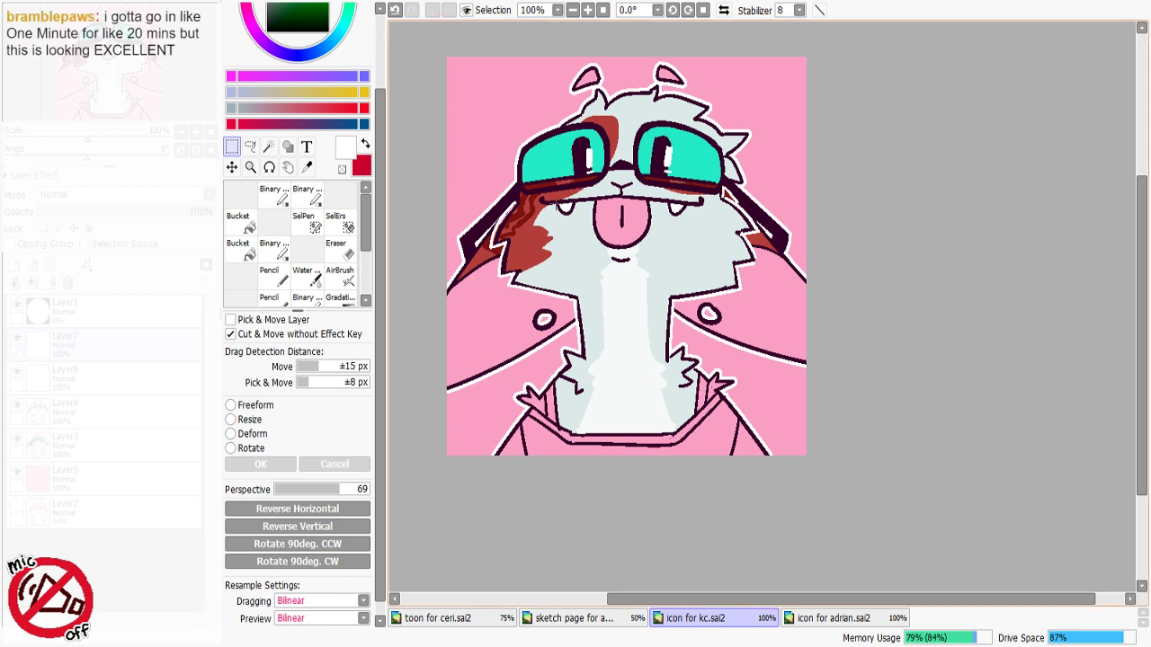
Step: Sample dark red, undo the strokes made on Layer4, and shade the strip behind the left-hand cheek on Layer3
alt+click(520, 206)
click(274, 196)
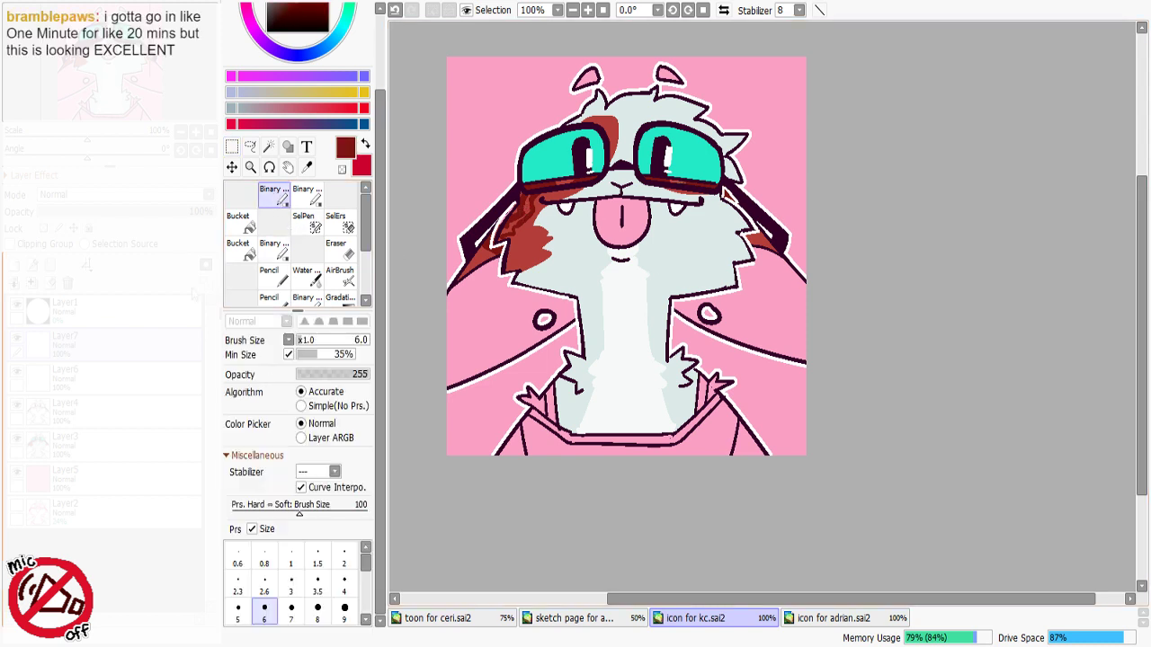
drag(501, 228, 505, 219)
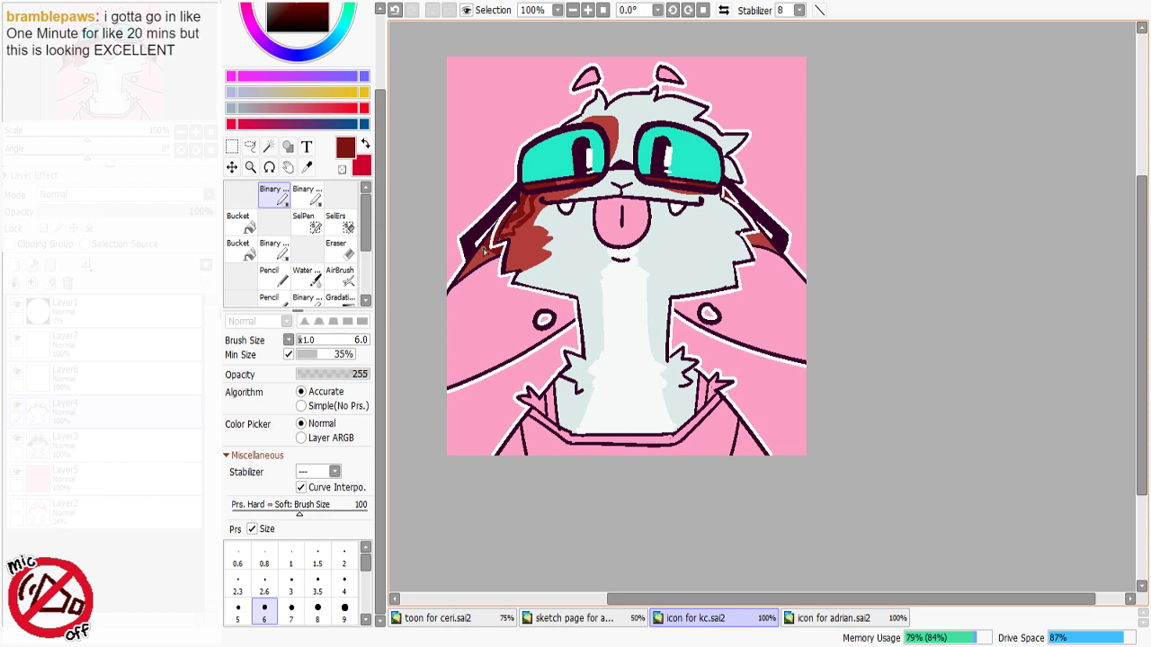
key(ctrl+z)
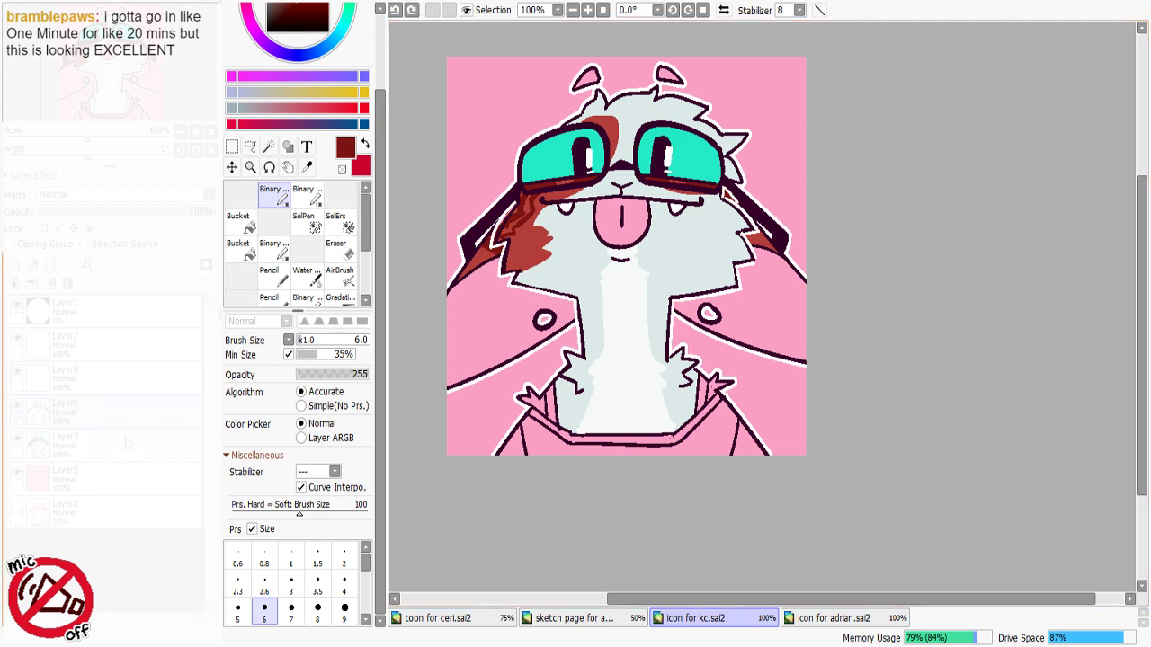
key(ctrl+z)
key(ctrl+z)
key(ctrl+z)
click(127, 449)
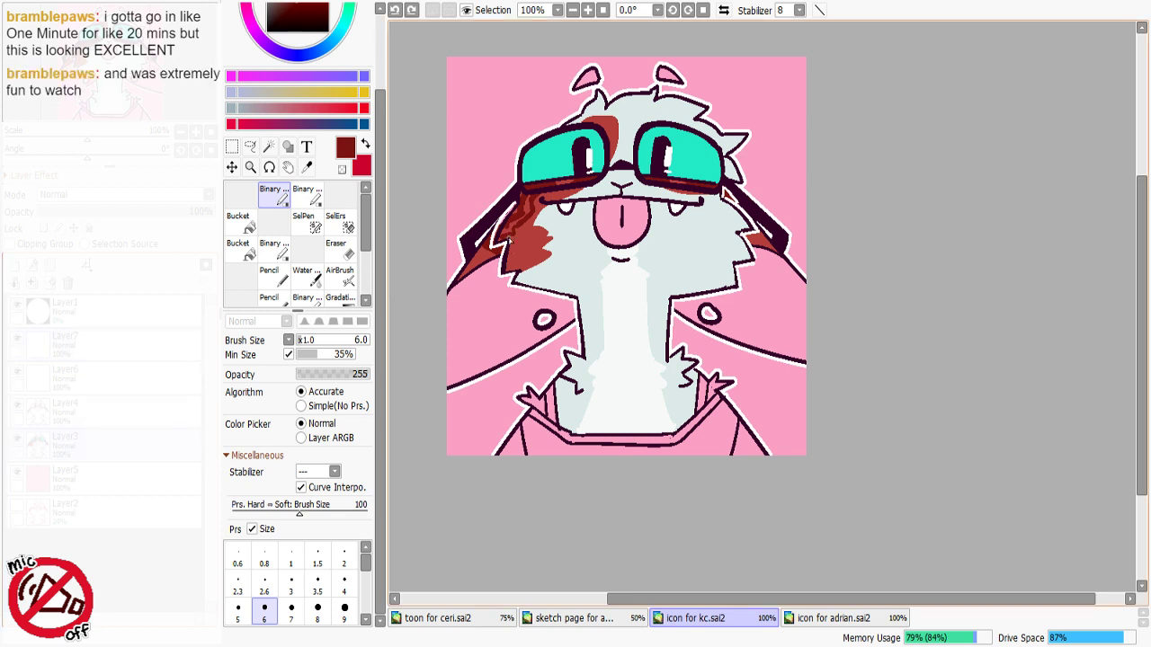
mouse_move(479, 251)
mouse_down()
mouse_move(493, 256)
mouse_move(494, 234)
mouse_up()
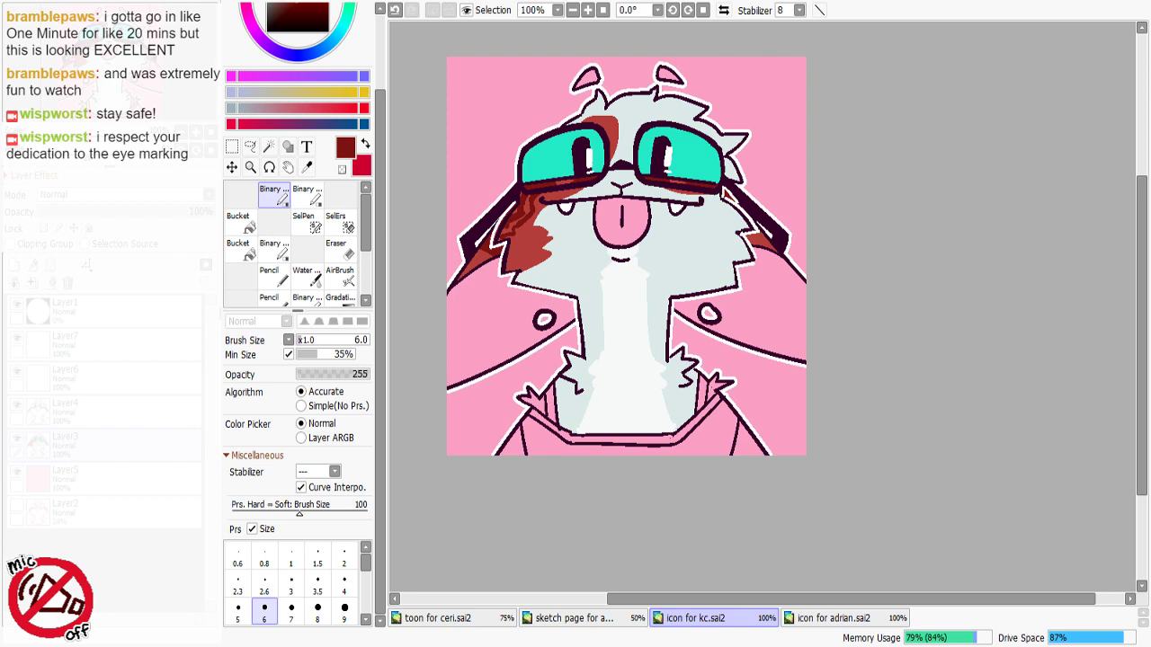
Step: Set the bucket to similar coloured areas and fill both small shapes above the head with dark red
click(238, 220)
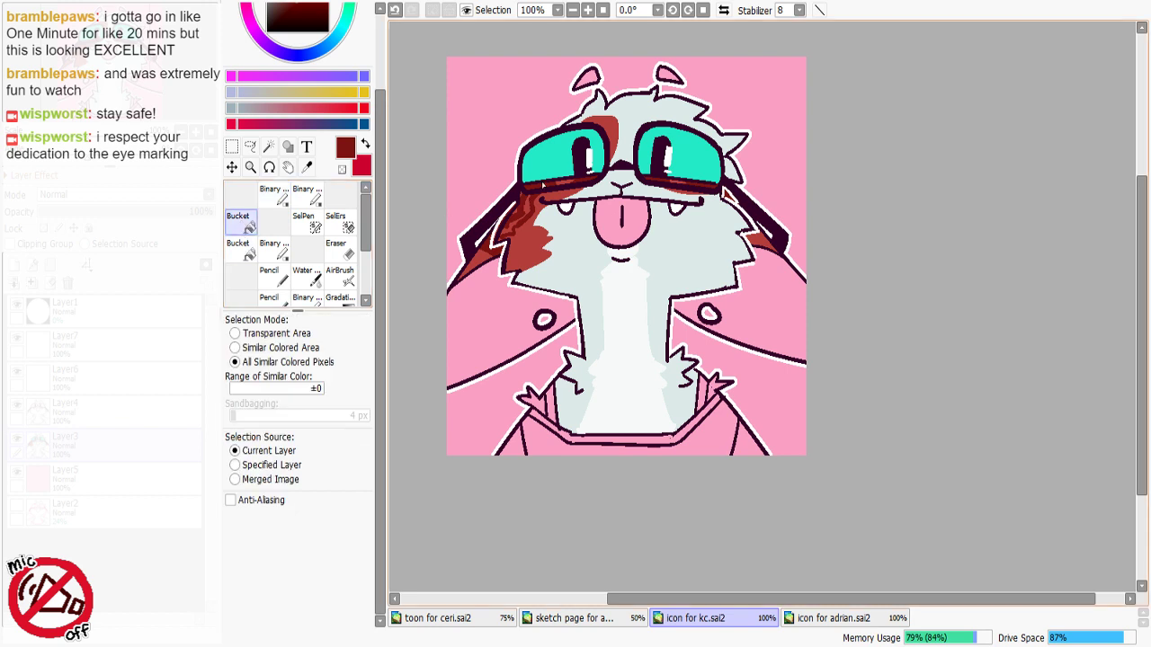
click(542, 185)
key(ctrl+z)
click(235, 347)
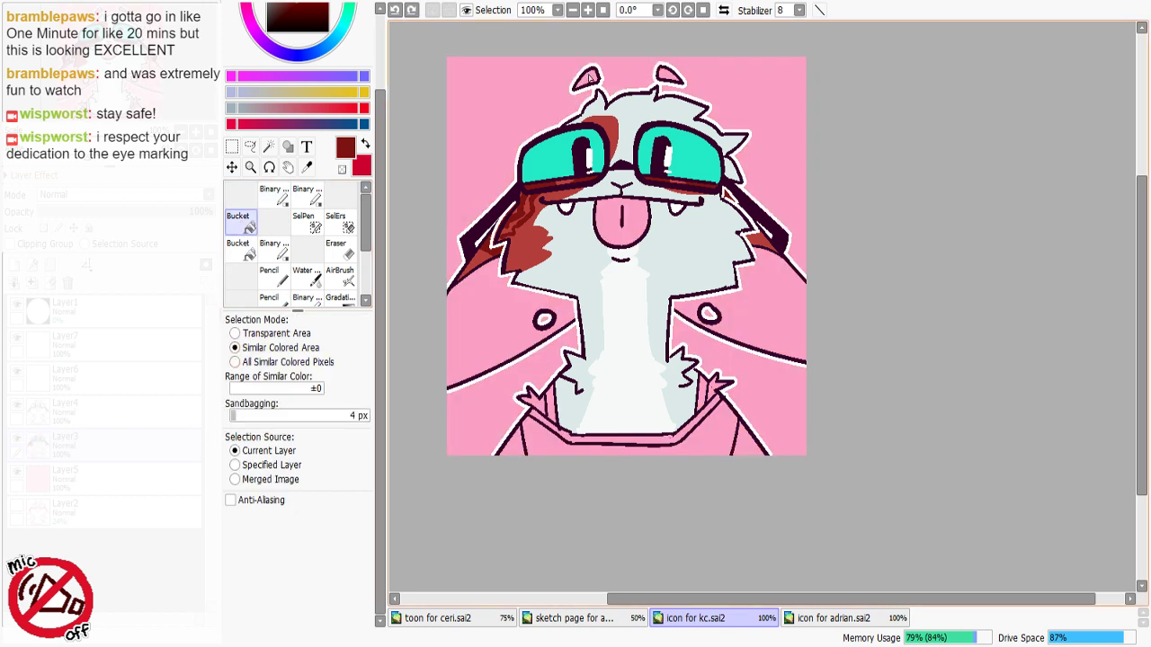
click(589, 79)
click(664, 70)
click(674, 76)
Step: Sample the lens turquoise and choose a slightly lighter shade of it for the binary pen
alt+click(592, 170)
scroll(366, 79, up, 2)
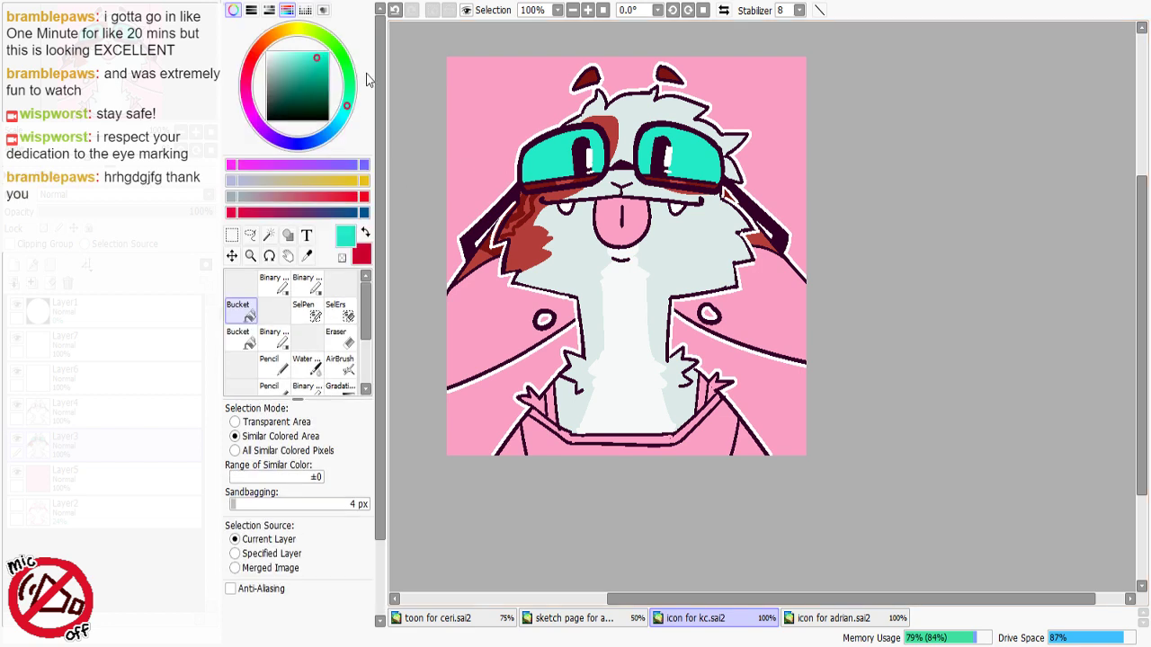
click(311, 55)
click(273, 282)
Step: Try a curved light turquoise reflection on the upper part of the left-hand lens, and undo it
drag(528, 165, 564, 142)
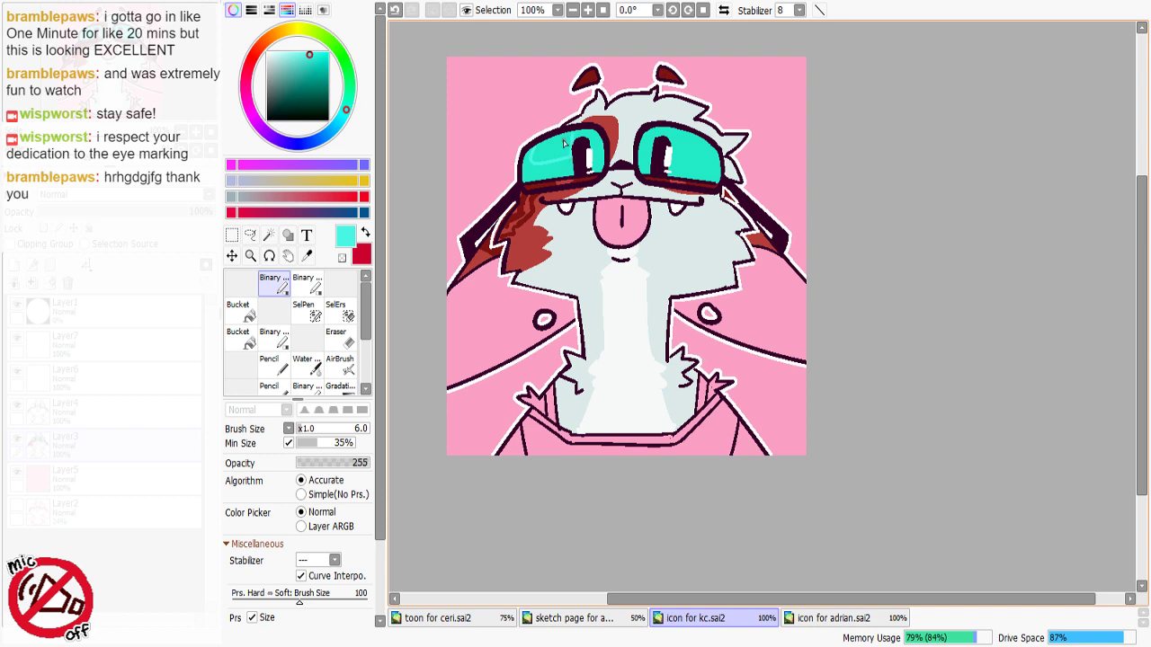
key(ctrl+z)
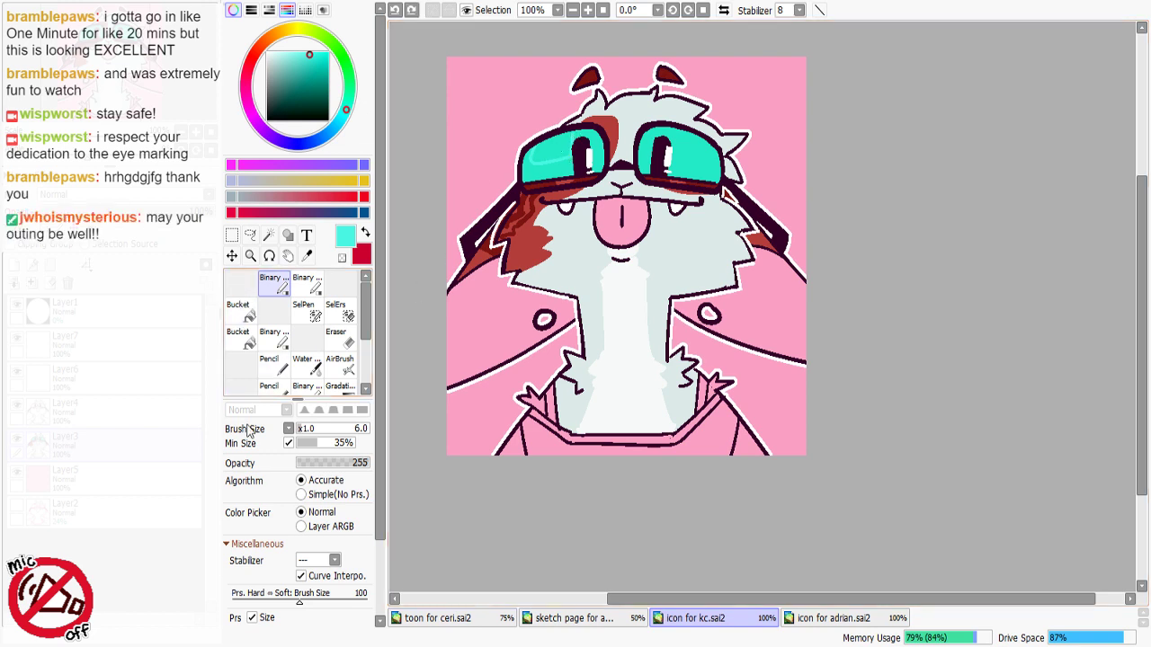
click(239, 310)
key(ctrl+y)
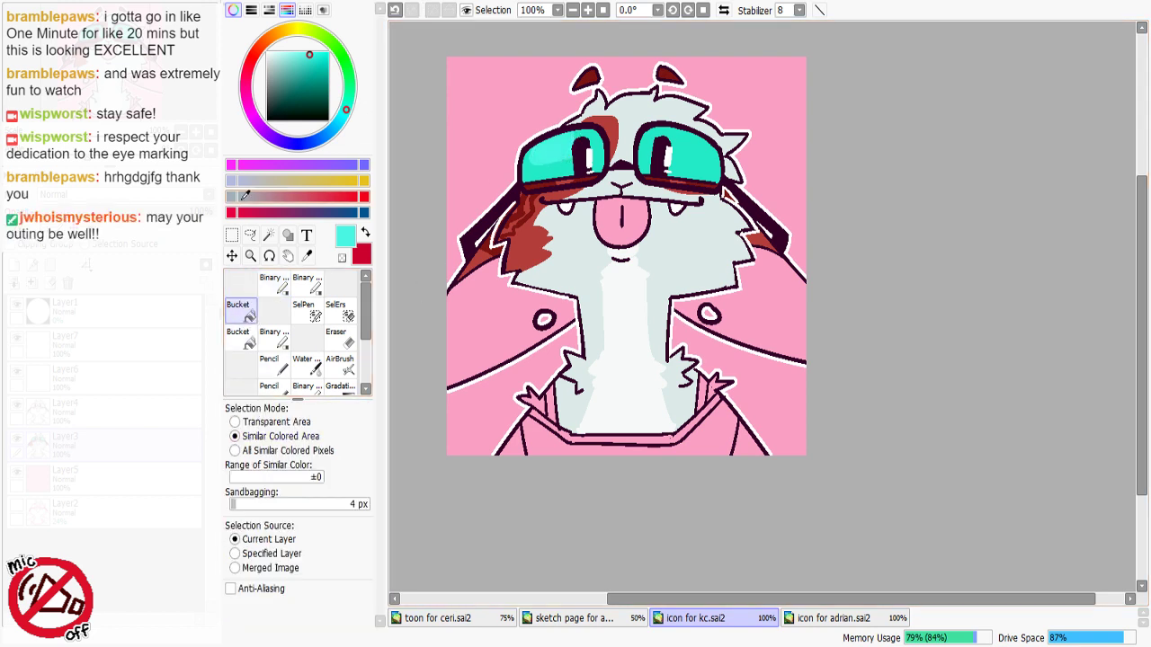
key(ctrl+z)
Step: Outline an angular reflection on the upper left-hand lens and fill it with light turquoise
click(273, 281)
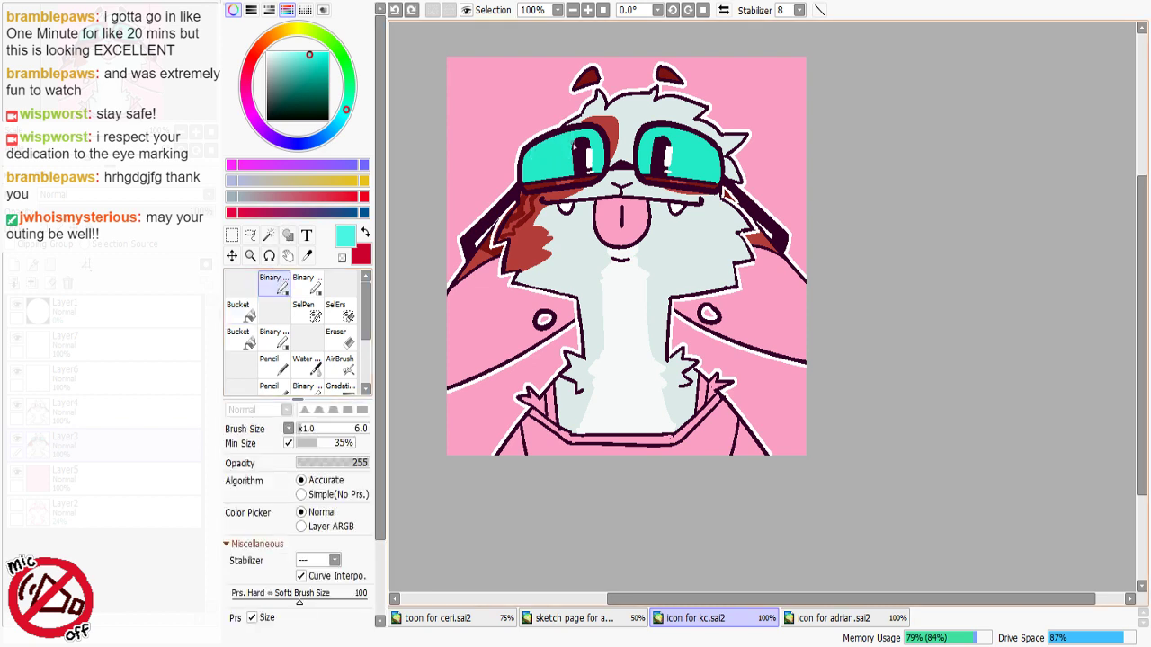
mouse_move(576, 137)
mouse_down()
mouse_move(555, 173)
mouse_move(529, 164)
mouse_up()
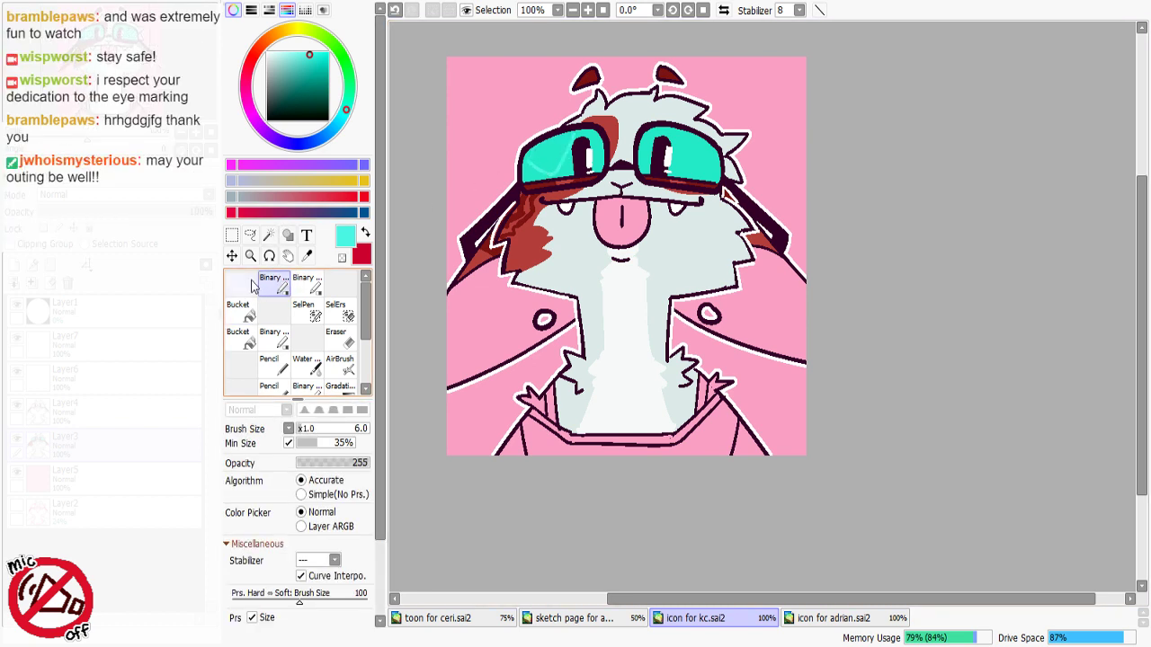
click(239, 310)
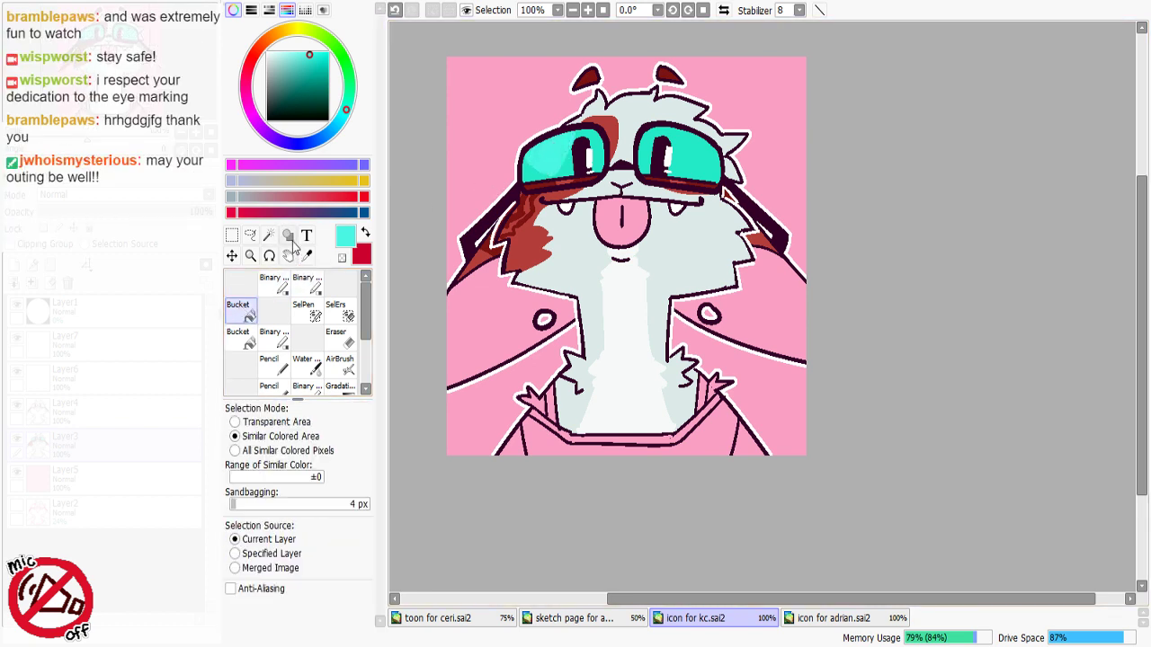
Step: Outline and fill a light turquoise reflection on the right-hand lens, and shift the colour's hue slightly towards blue
click(273, 281)
mouse_move(676, 160)
mouse_down()
mouse_move(699, 133)
mouse_move(706, 145)
mouse_move(687, 166)
mouse_up()
key(ctrl+z)
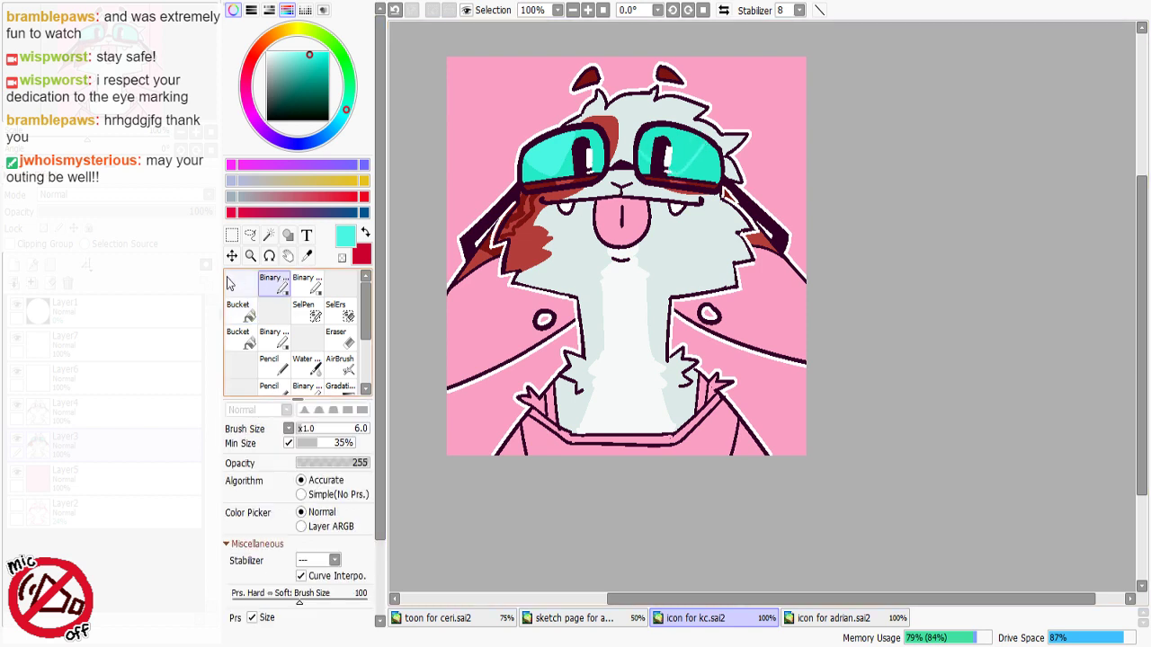
click(238, 310)
click(691, 145)
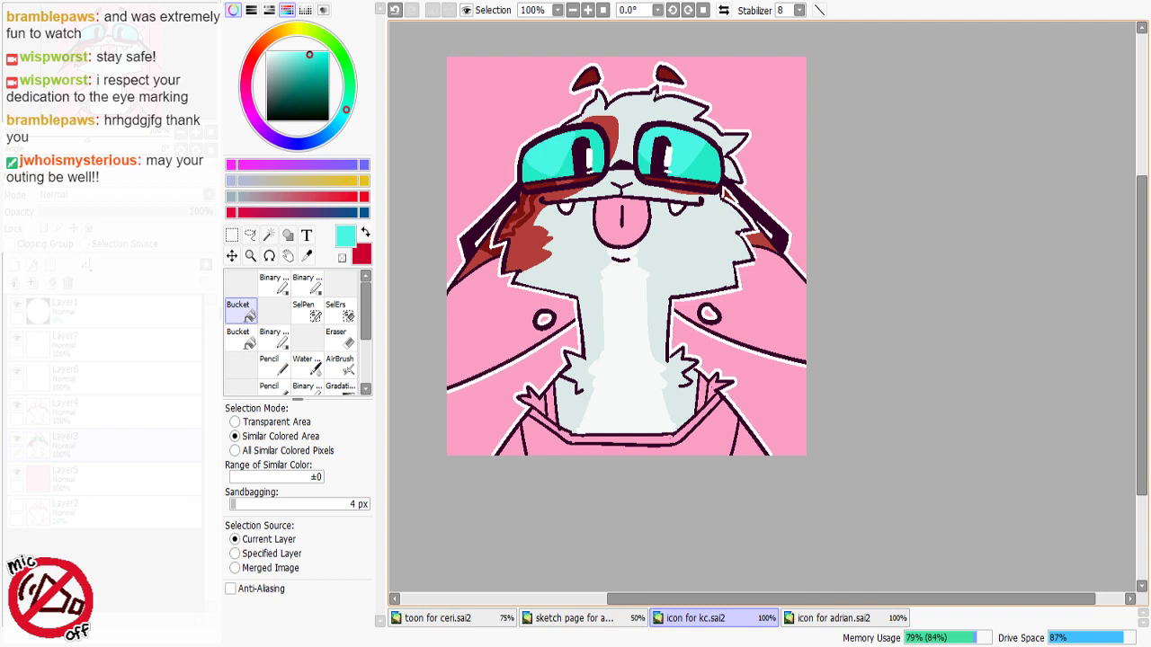
click(346, 115)
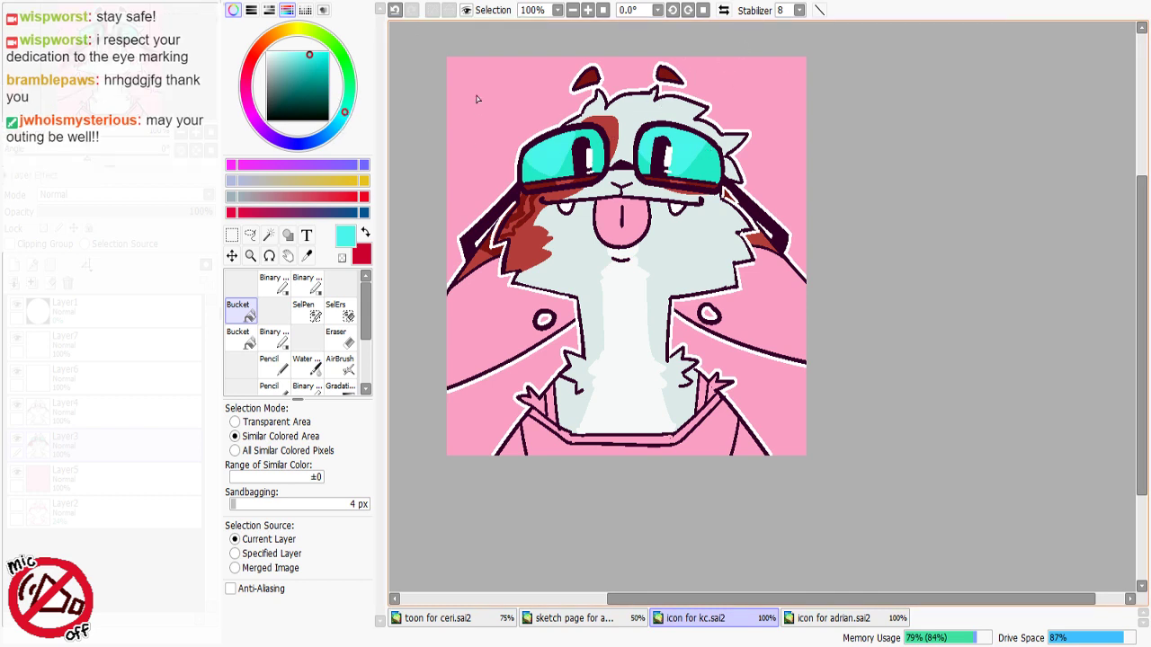
Step: Fill the tongue with a deeper pink
alt+click(640, 218)
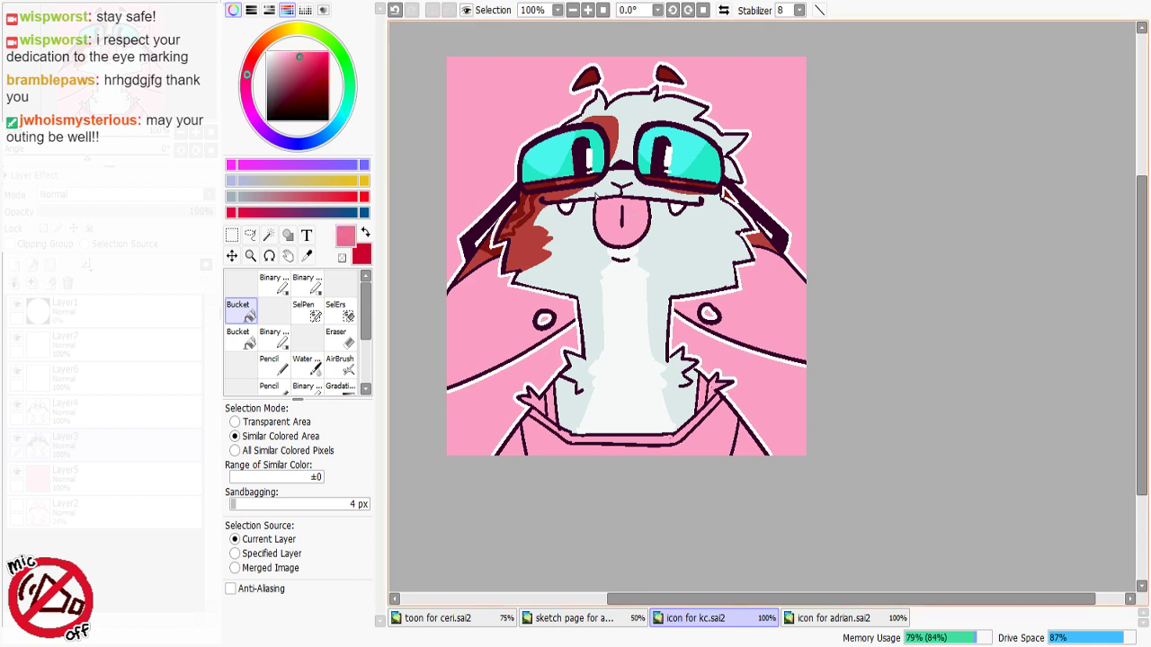
click(642, 220)
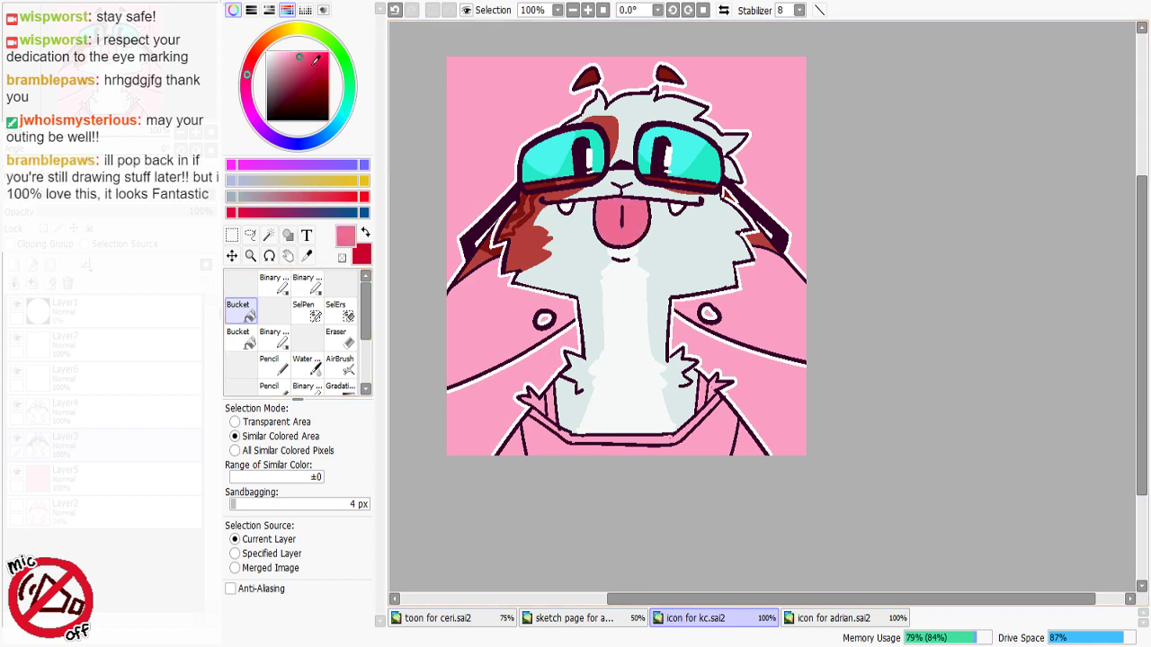
Step: Try painting the nose in a lighter pink with the binary pen, and undo it
drag(284, 46, 296, 36)
click(248, 70)
click(286, 54)
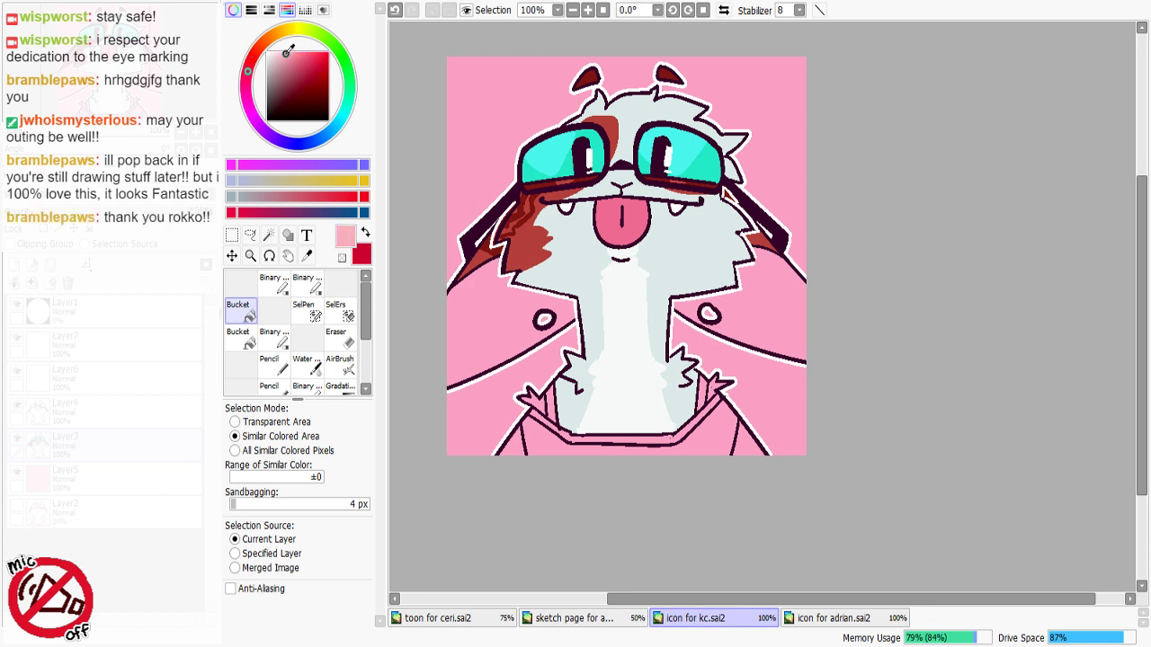
click(273, 281)
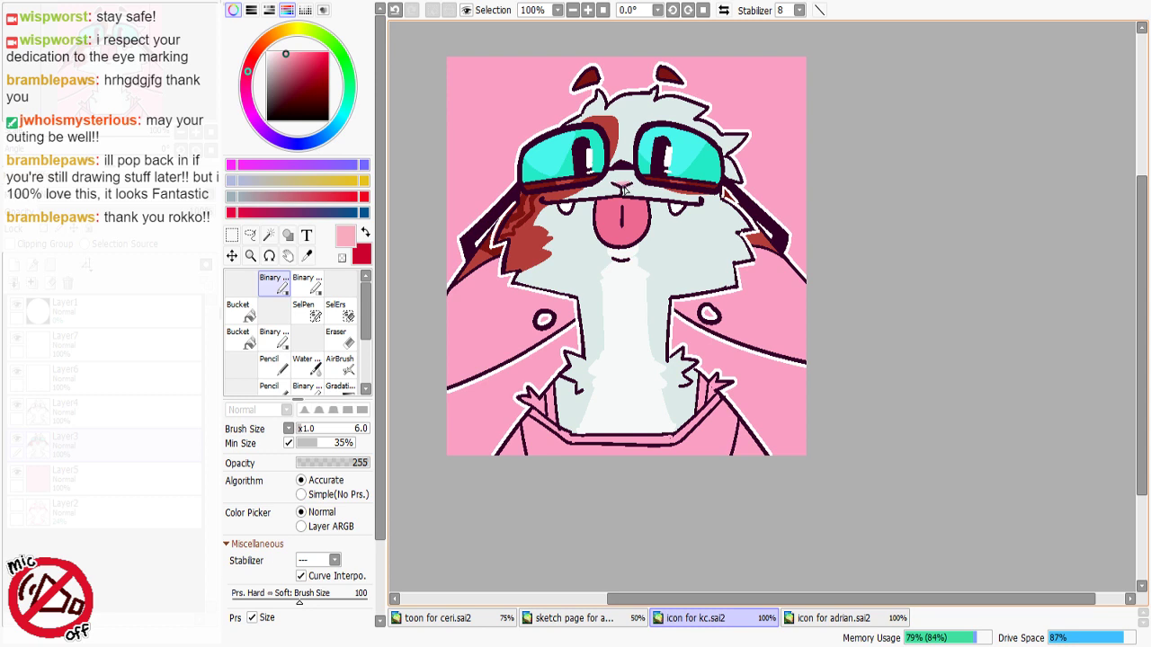
key(ctrl+z)
Step: Sample the tongue's pink, choose a lighter salmon pink from it and fill the insides of both ears
alt+click(627, 213)
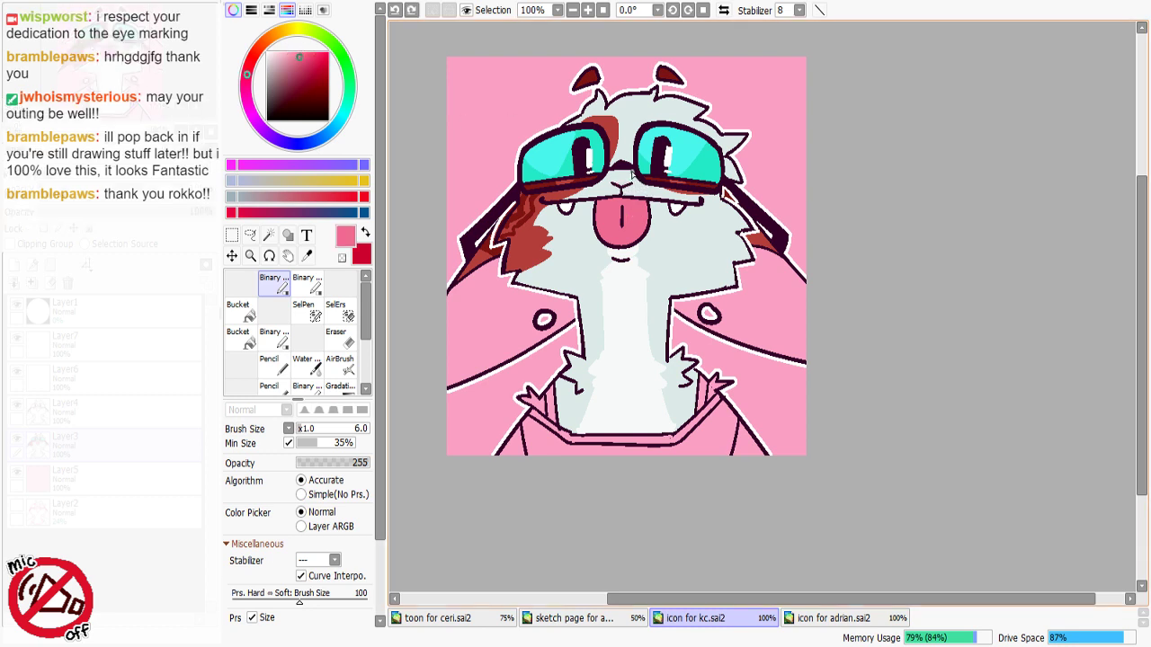
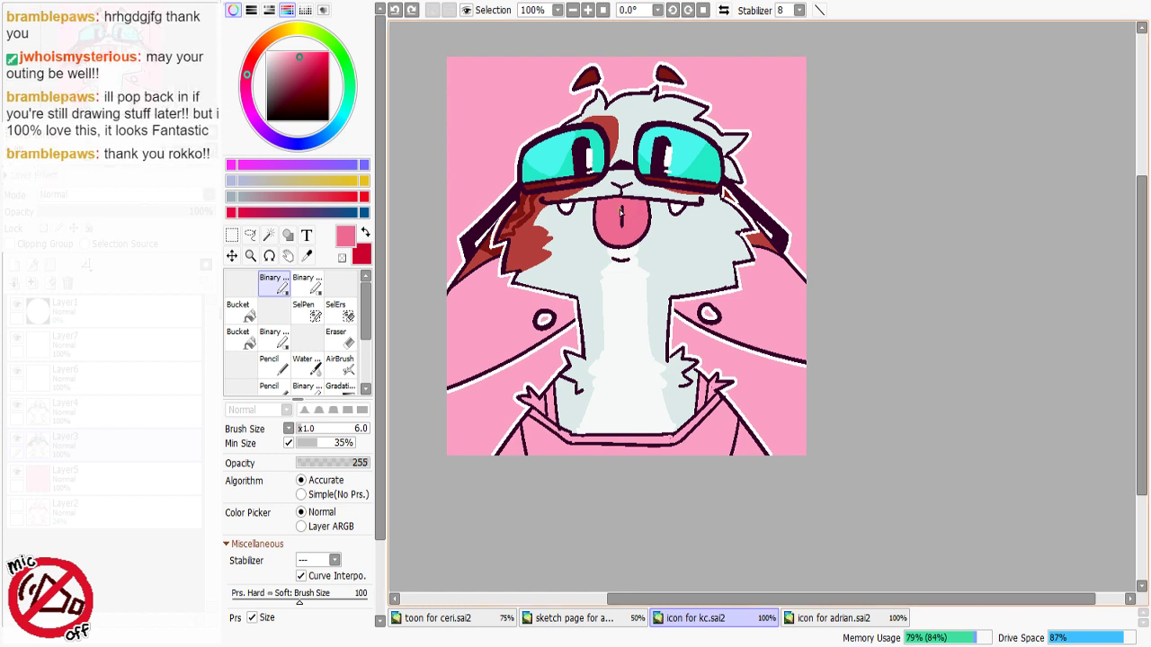
click(289, 54)
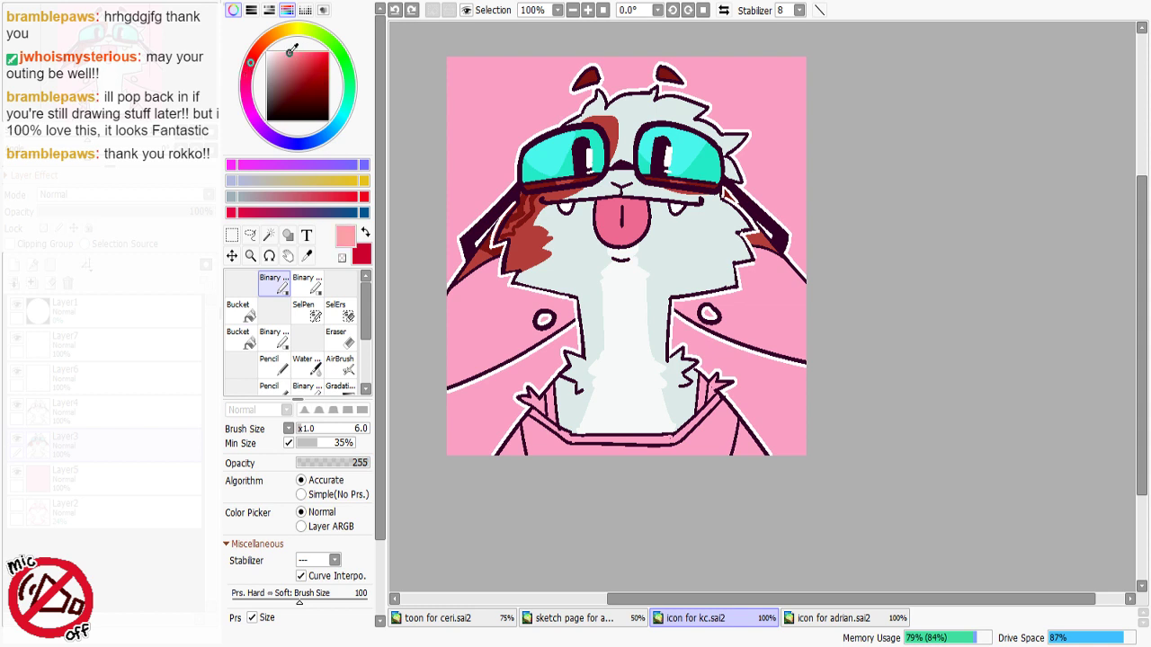
click(237, 310)
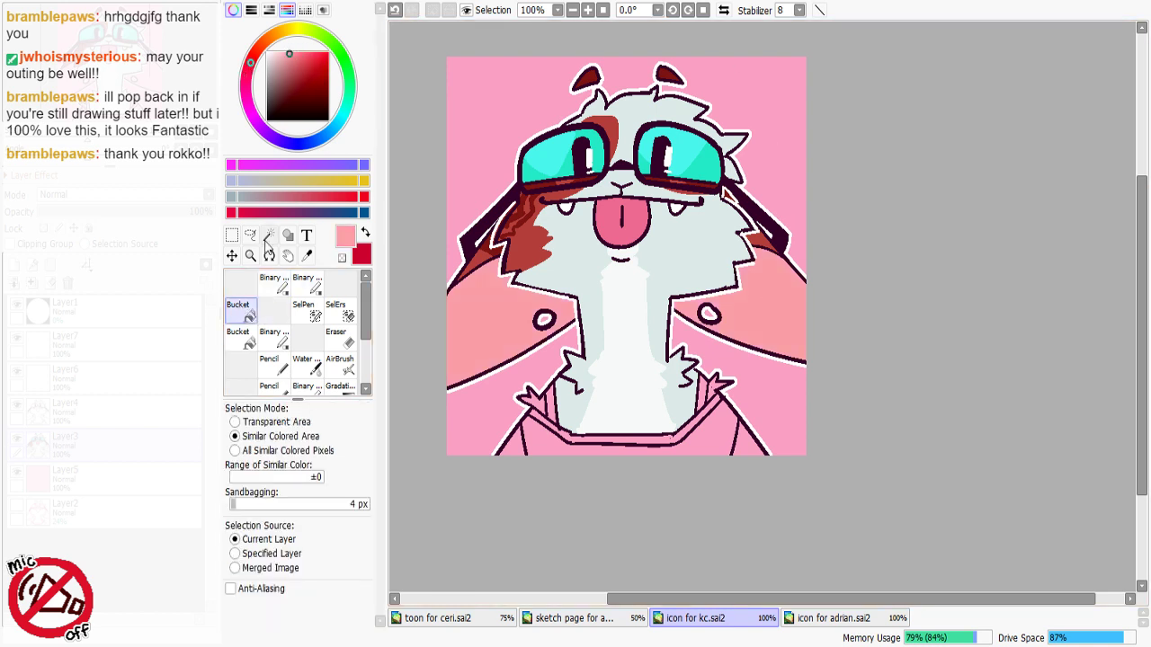
Step: Paint the small nose salmon pink with the binary pen, undoing the first attempt and redrawing it
click(275, 284)
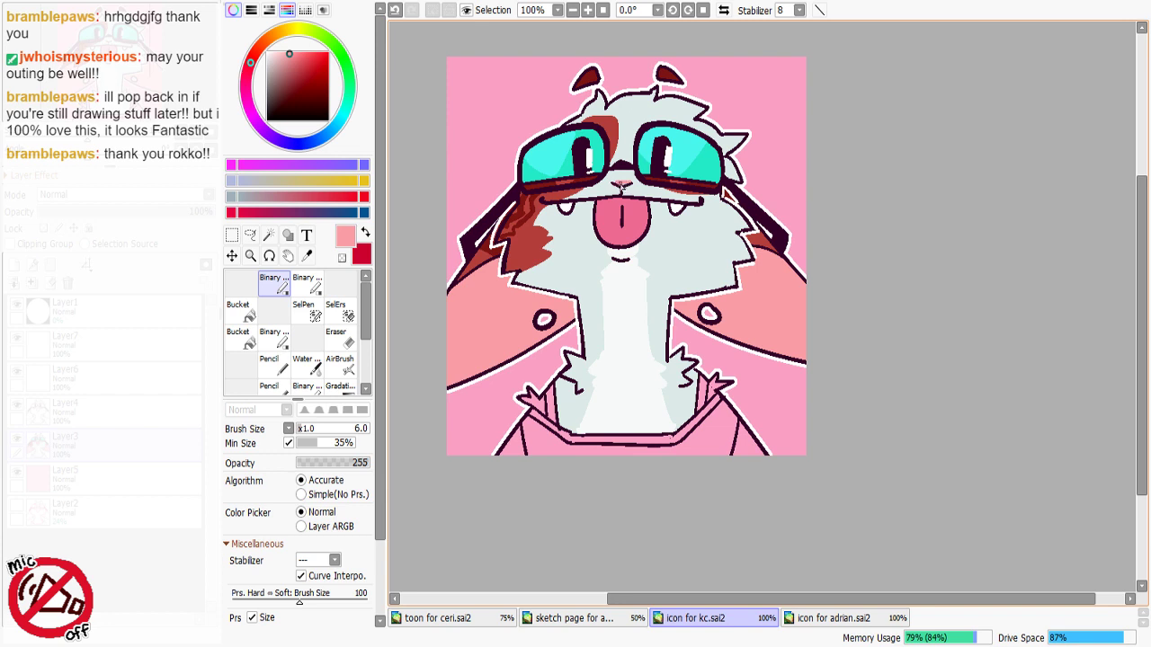
key(ctrl+z)
drag(617, 183, 627, 184)
Step: Try selecting every area in the merged image that matches the light grey fur colour, and clear the selection
right_click(593, 316)
click(270, 236)
click(682, 247)
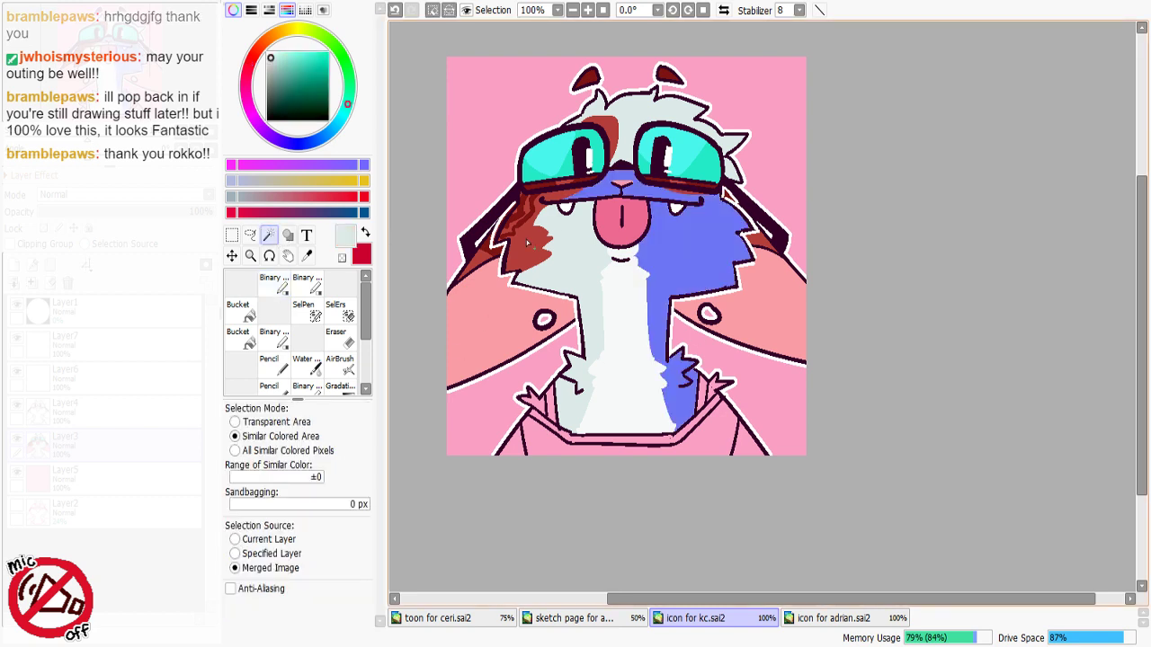
key(ctrl+d)
click(264, 451)
click(565, 263)
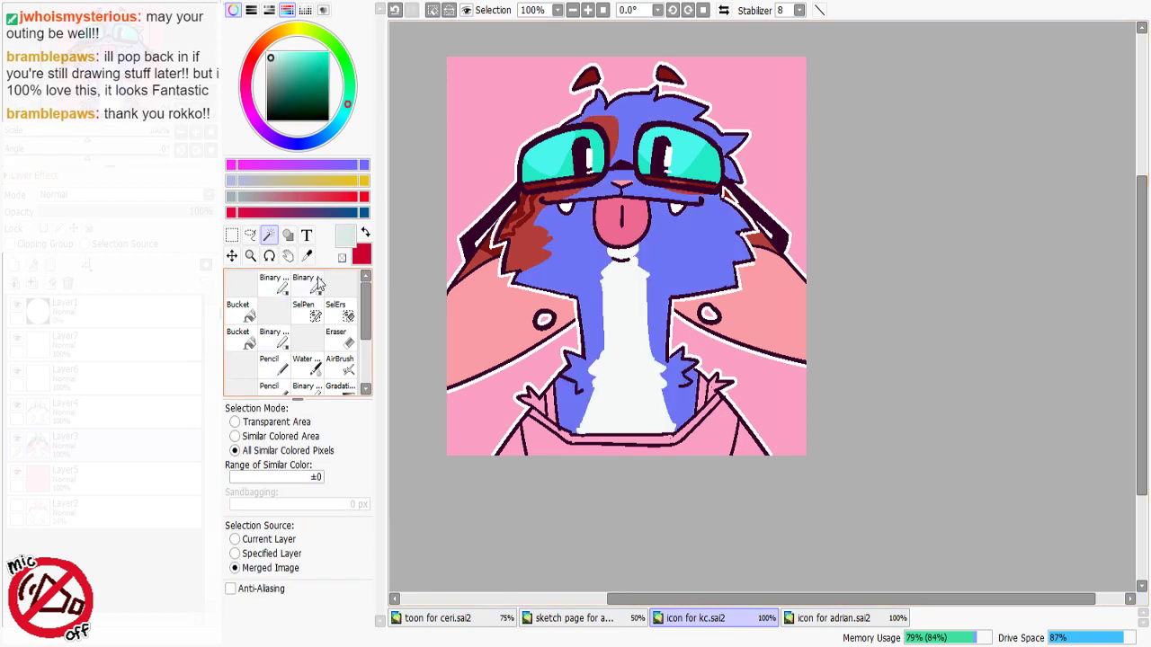
click(280, 282)
key(ctrl+d)
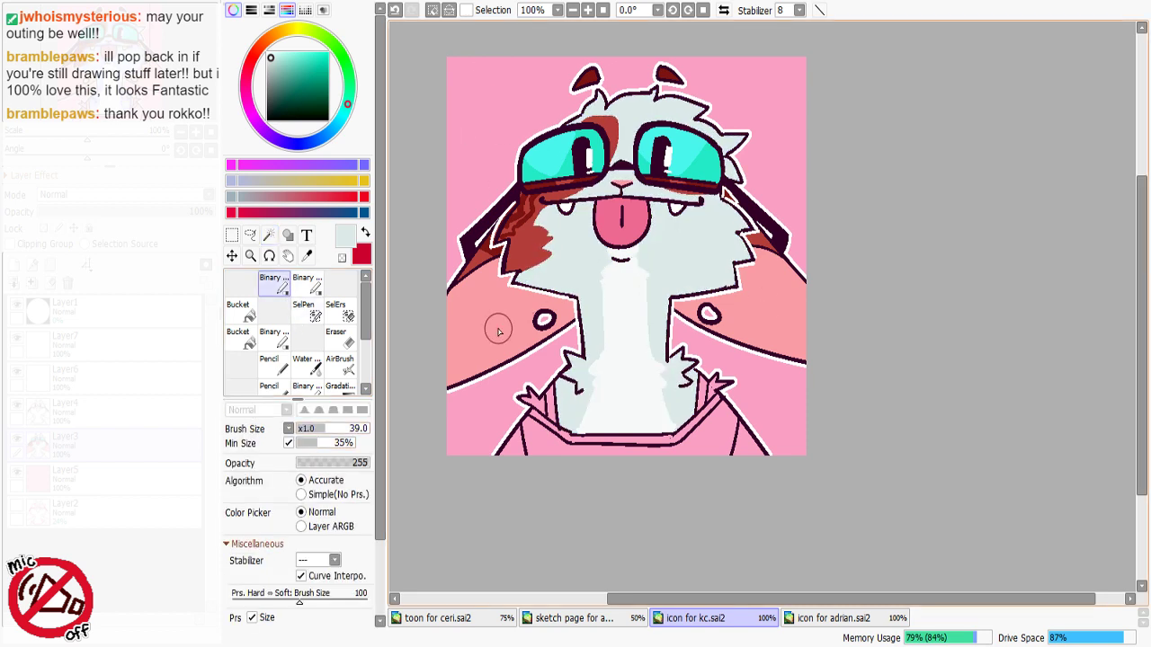
click(17, 479)
click(16, 481)
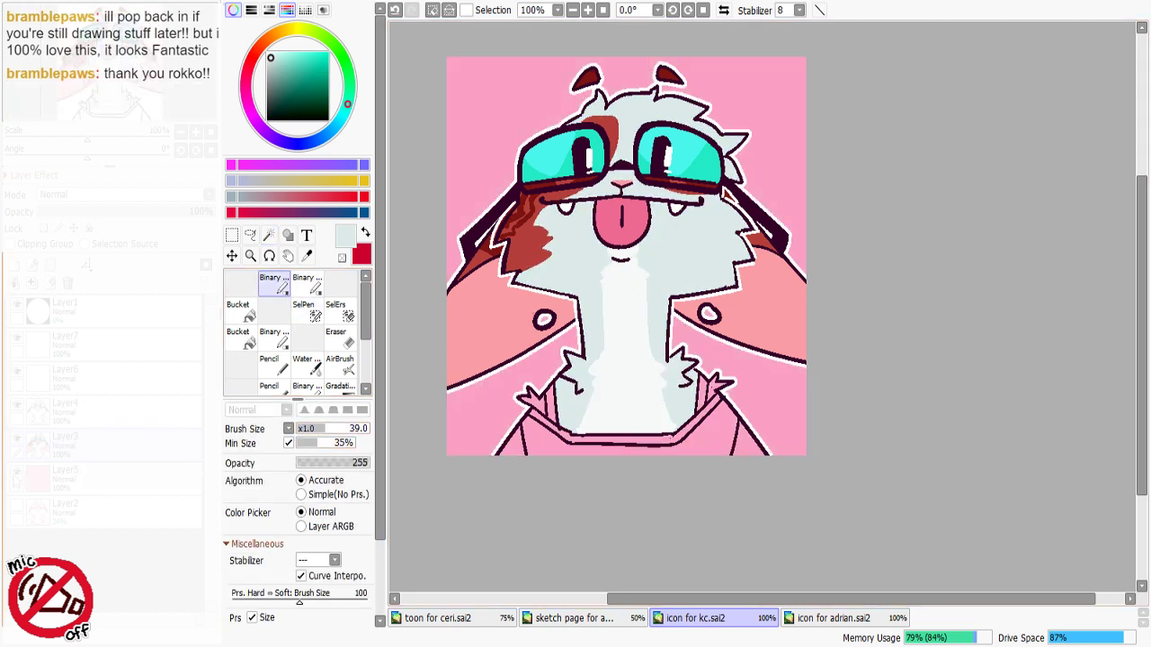
key(ctrl+d)
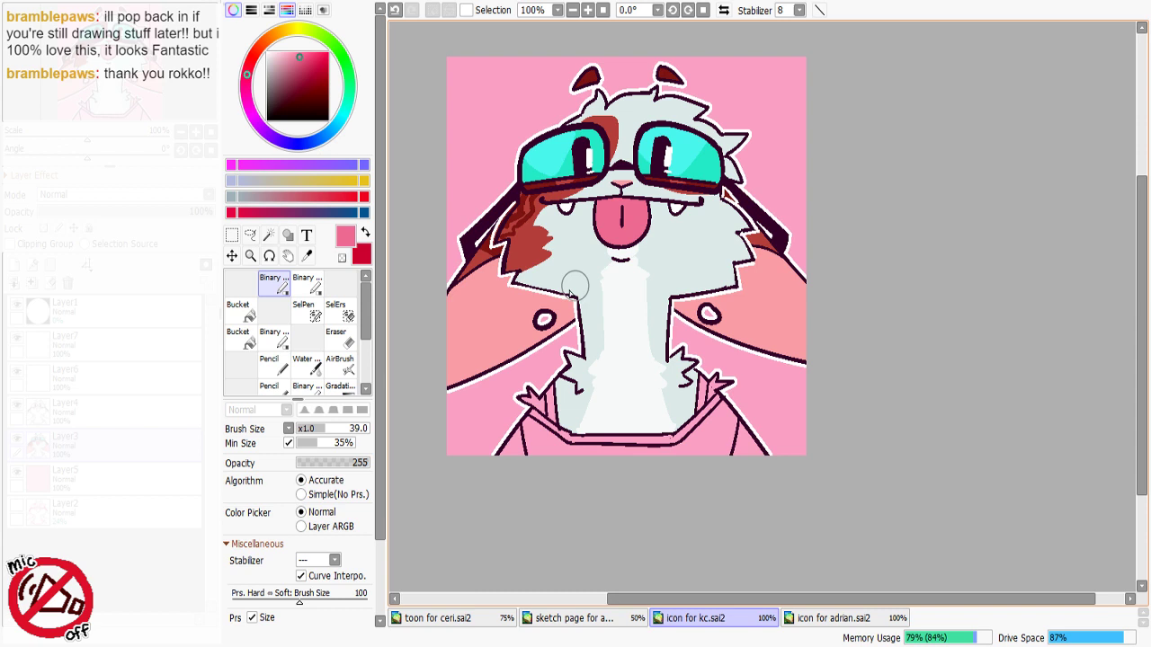
Step: Fill the shirt front with the off-white sampled from the chest, and the tufts beside the collar with the light grey fur colour
click(247, 317)
right_click(639, 364)
click(553, 452)
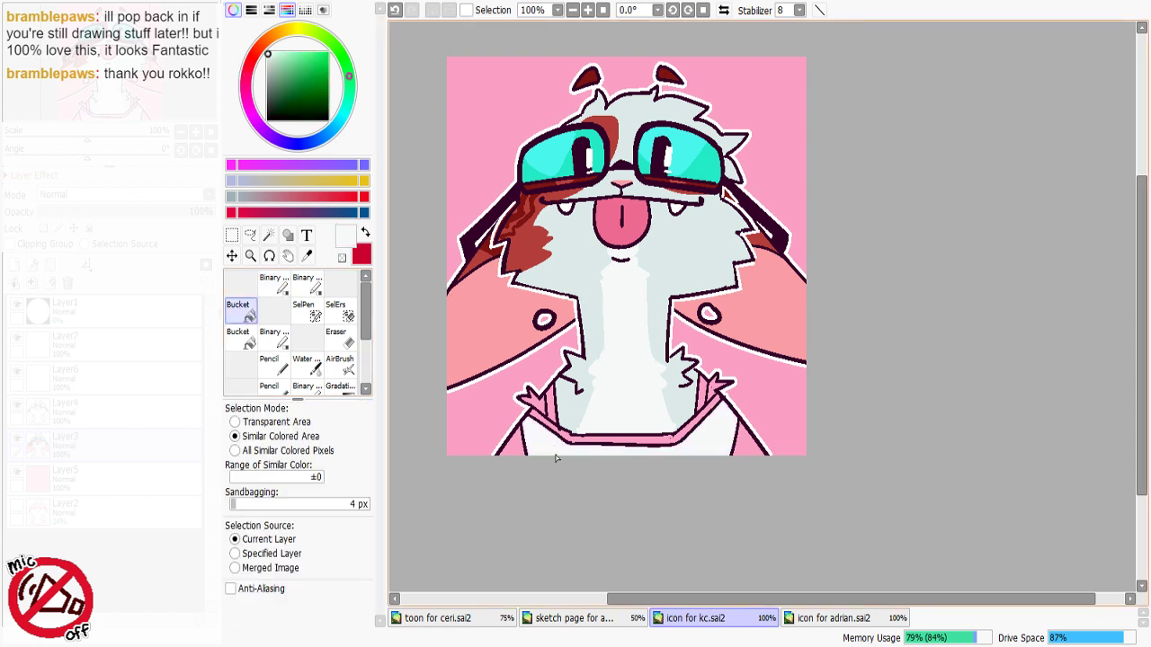
alt+click(667, 409)
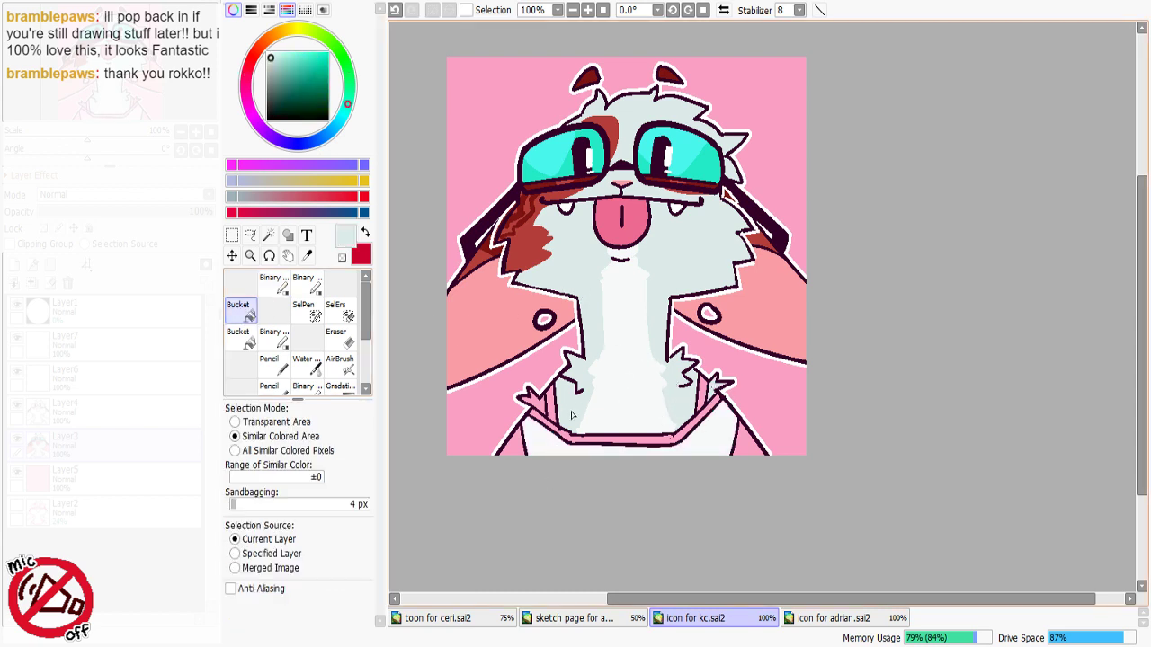
click(536, 405)
Step: Undo the pink fill inside the collar and fill the gaps on both sides of the neck with the dark outline colour
alt+click(627, 217)
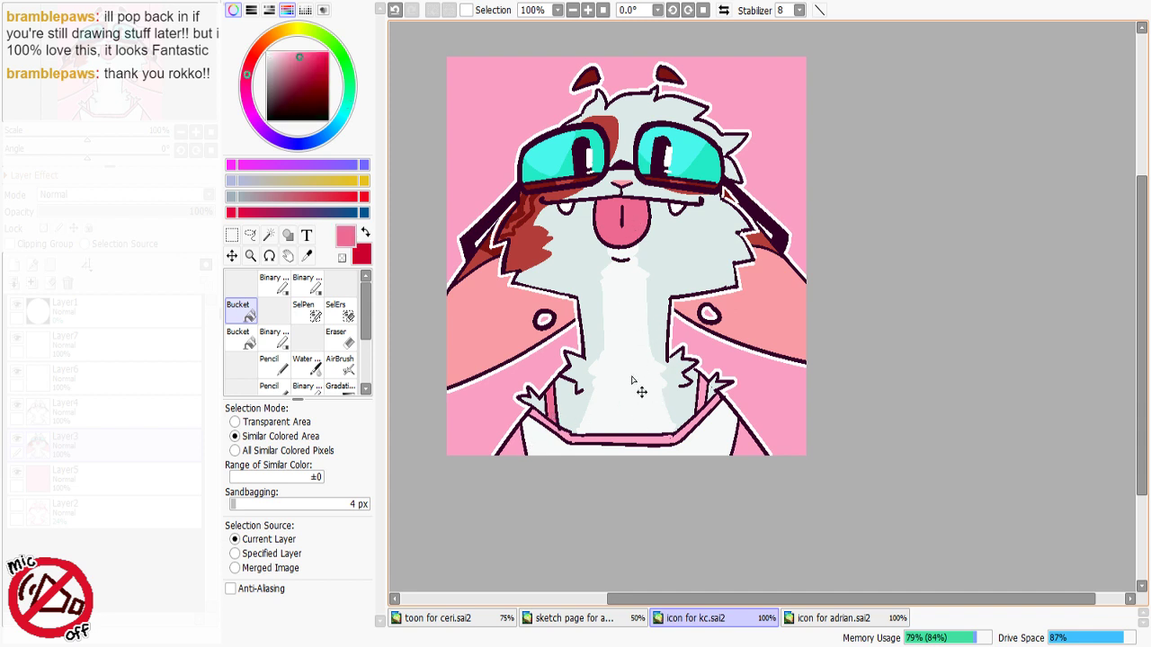
key(ctrl+z)
alt+click(731, 176)
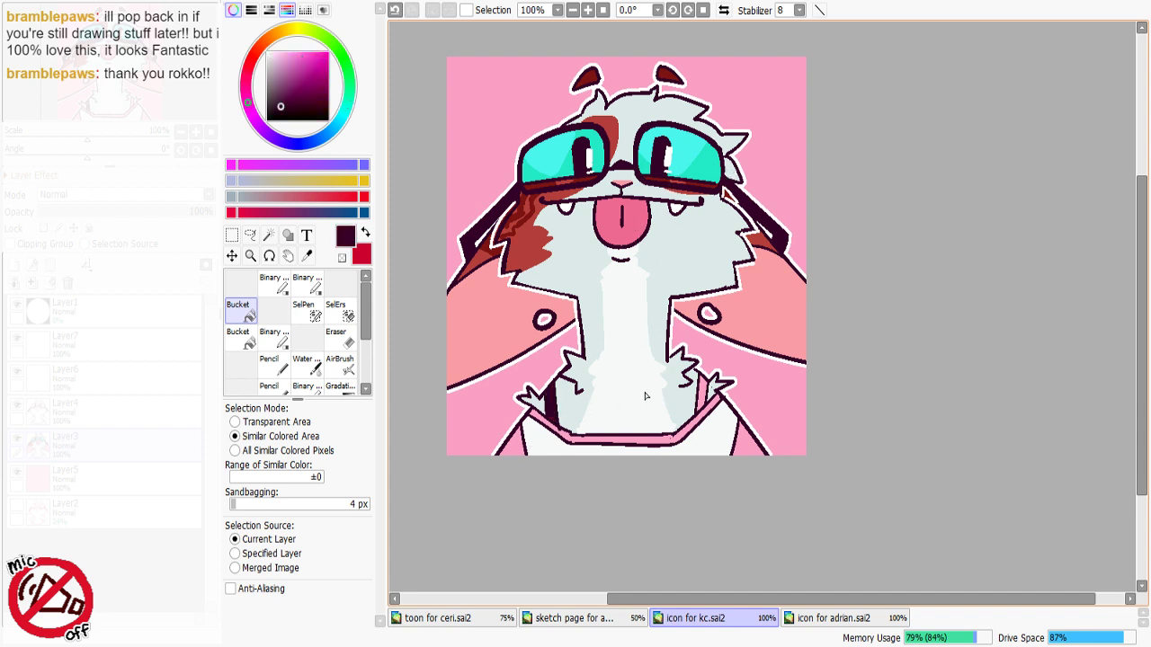
click(551, 405)
click(711, 401)
Step: Choose a crimson based on the tongue's pink and fill the shirt's collar band and both sleeves with it
click(323, 60)
alt+click(635, 224)
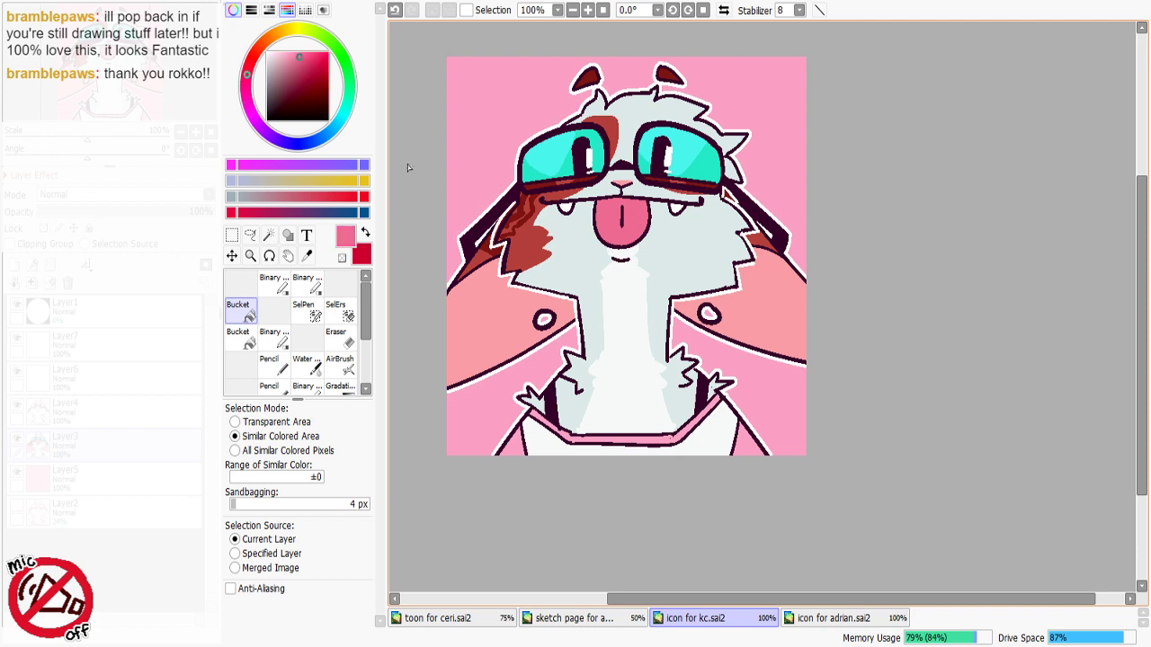
click(316, 63)
click(513, 442)
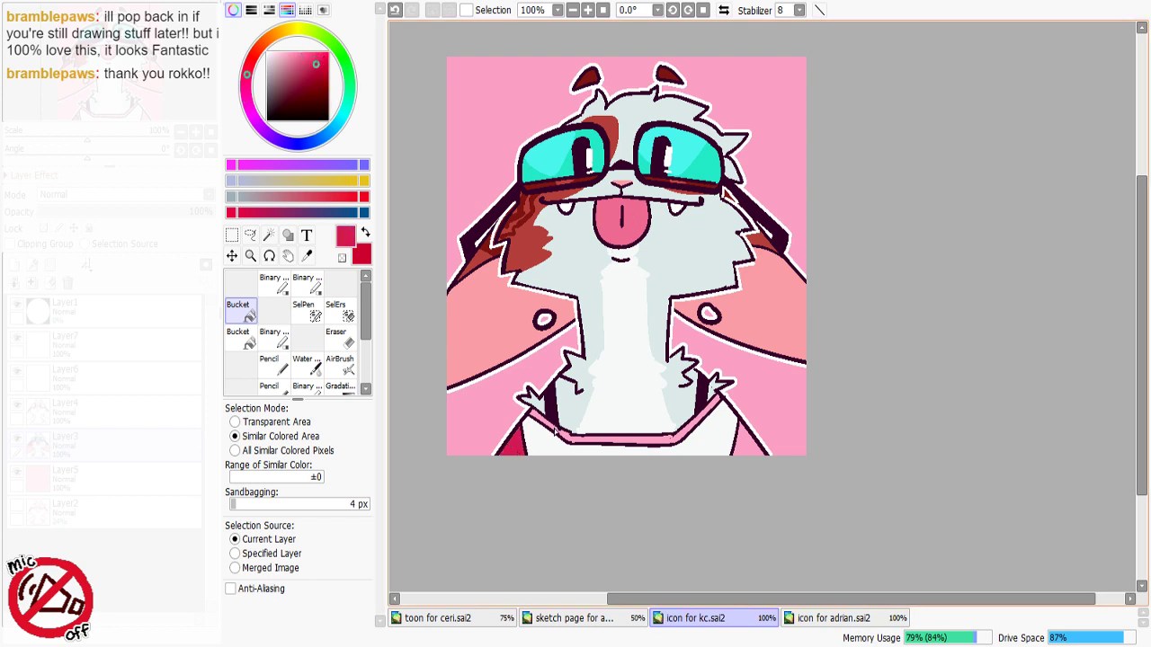
click(558, 439)
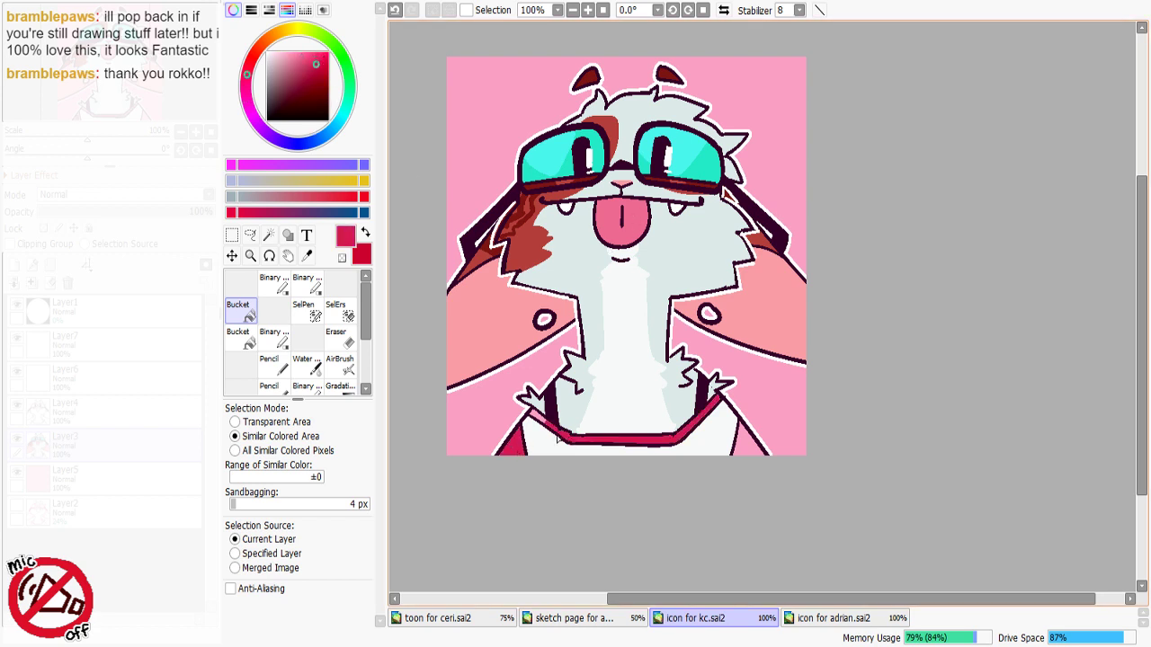
click(751, 450)
Step: Try a crimson stroke across the tongue with the binary pen, and undo it
click(274, 283)
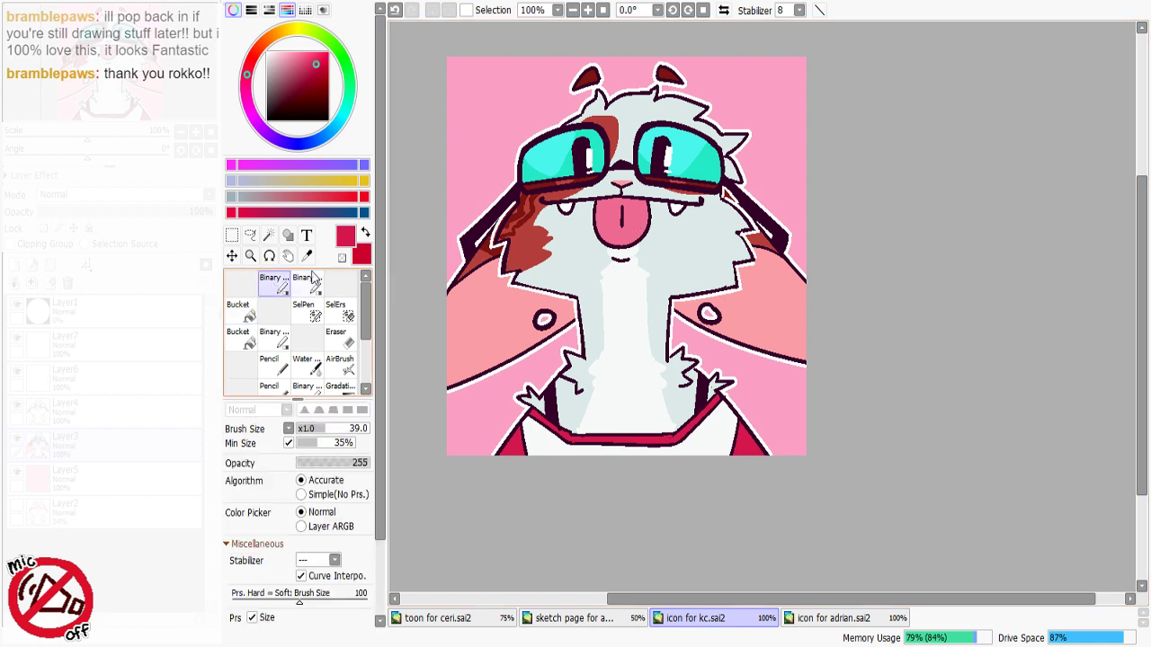
mouse_move(593, 232)
mouse_down()
mouse_move(600, 203)
mouse_move(636, 210)
mouse_up()
key(ctrl+z)
Step: Select the tongue by its colour and paint its upper part crimson with the binary pen at size 18
click(269, 235)
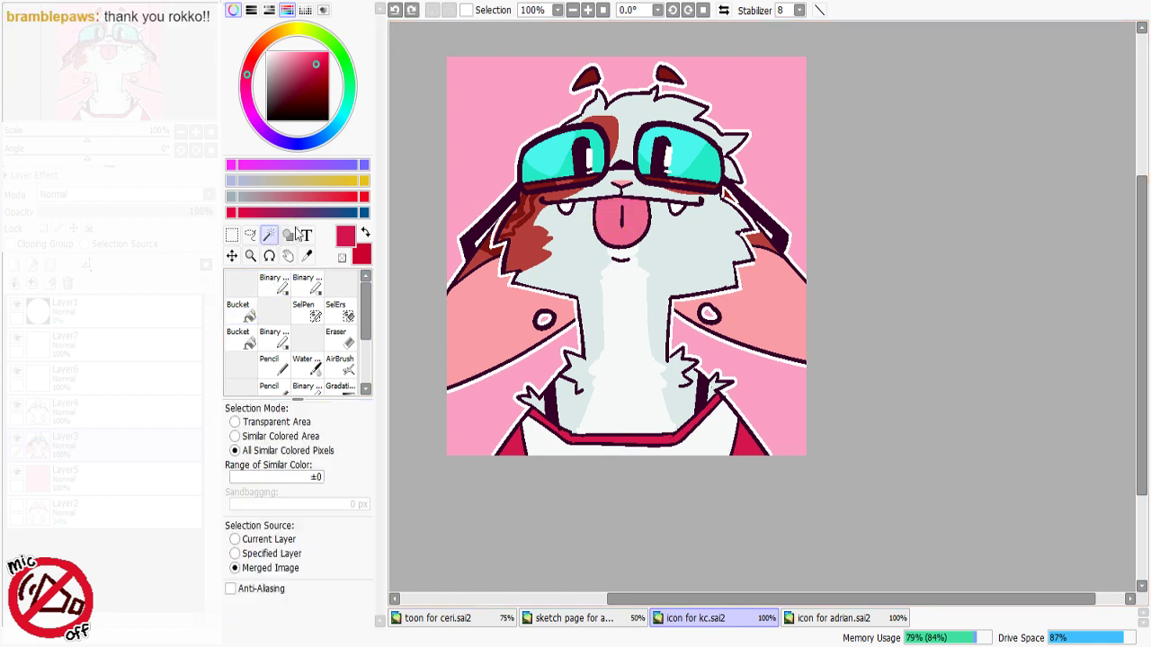
click(621, 224)
click(274, 283)
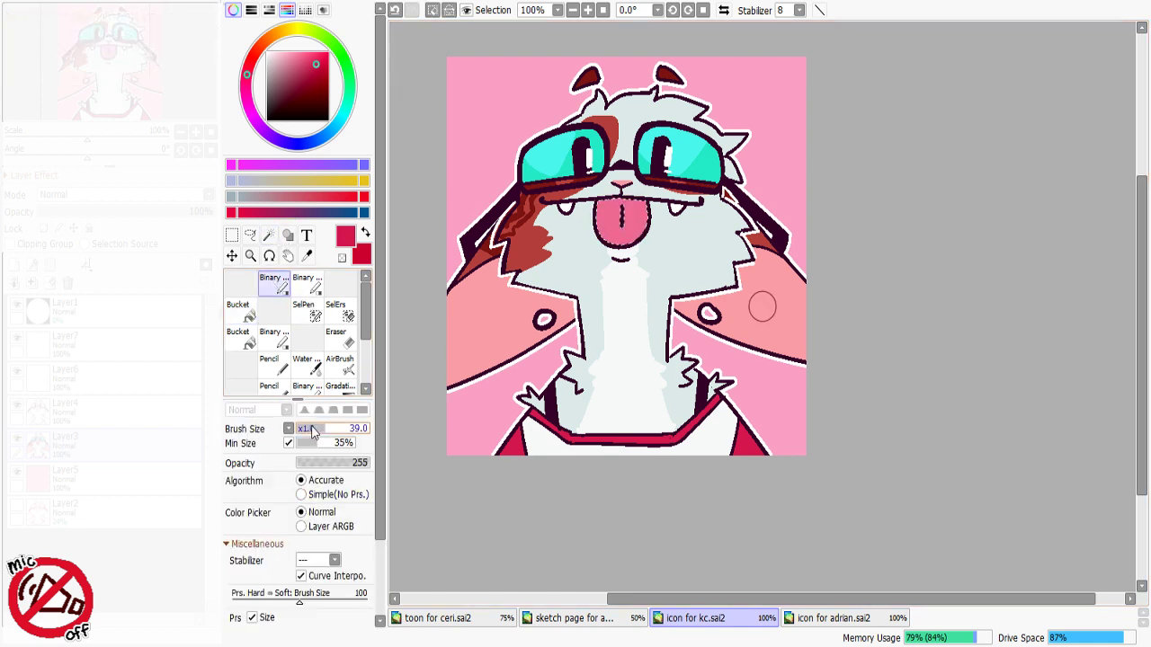
drag(586, 208, 647, 204)
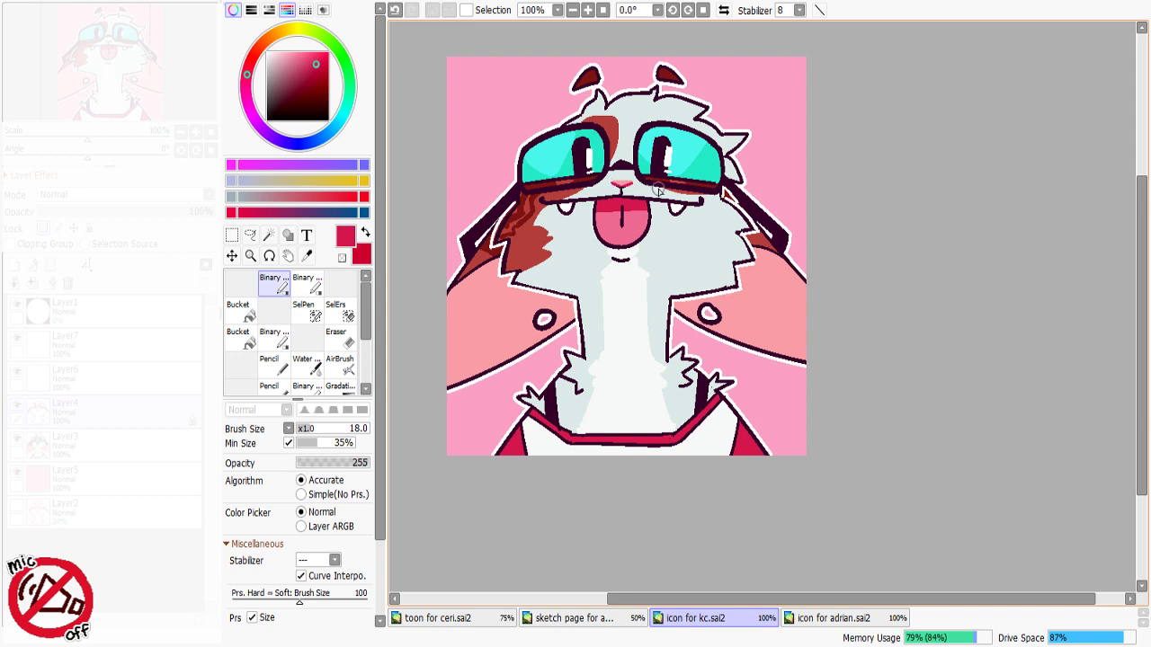
Step: Try recolouring the line art around the nose in crimson, and undo the strokes
key(ctrl+z)
drag(617, 185, 633, 182)
key(ctrl+z)
key(ctrl+z)
Step: Sample the tongue's crimson, make it slightly more saturated and refill all matching areas on the tongue, collar and sleeves
alt+click(540, 251)
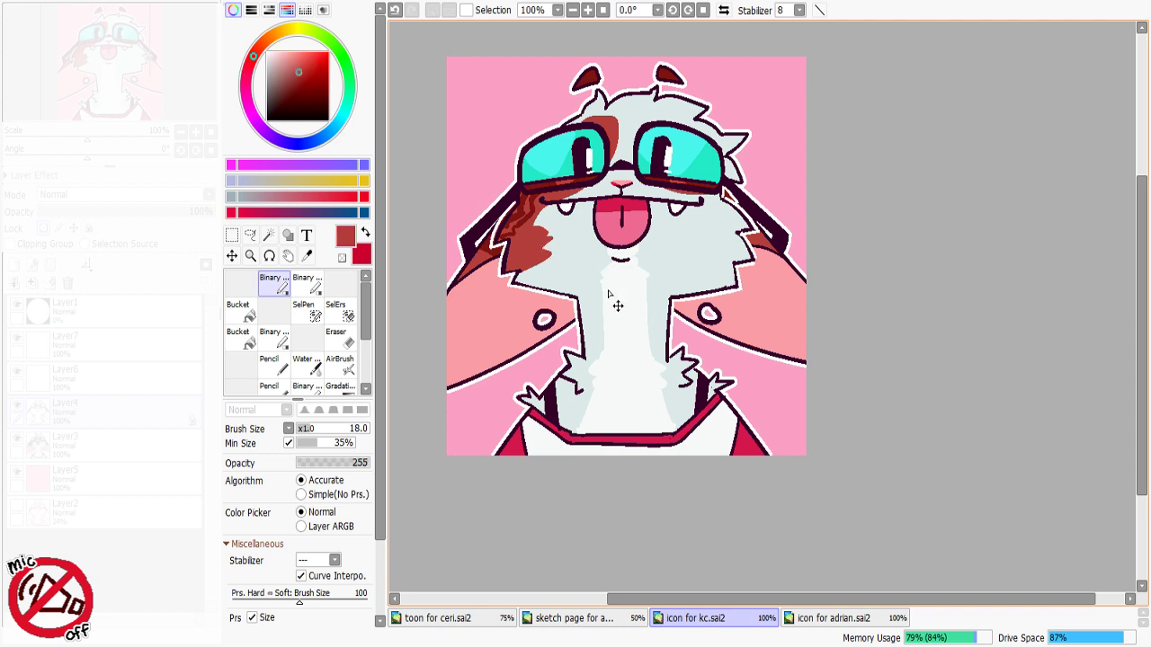
alt+click(637, 226)
alt+click(541, 240)
alt+click(634, 207)
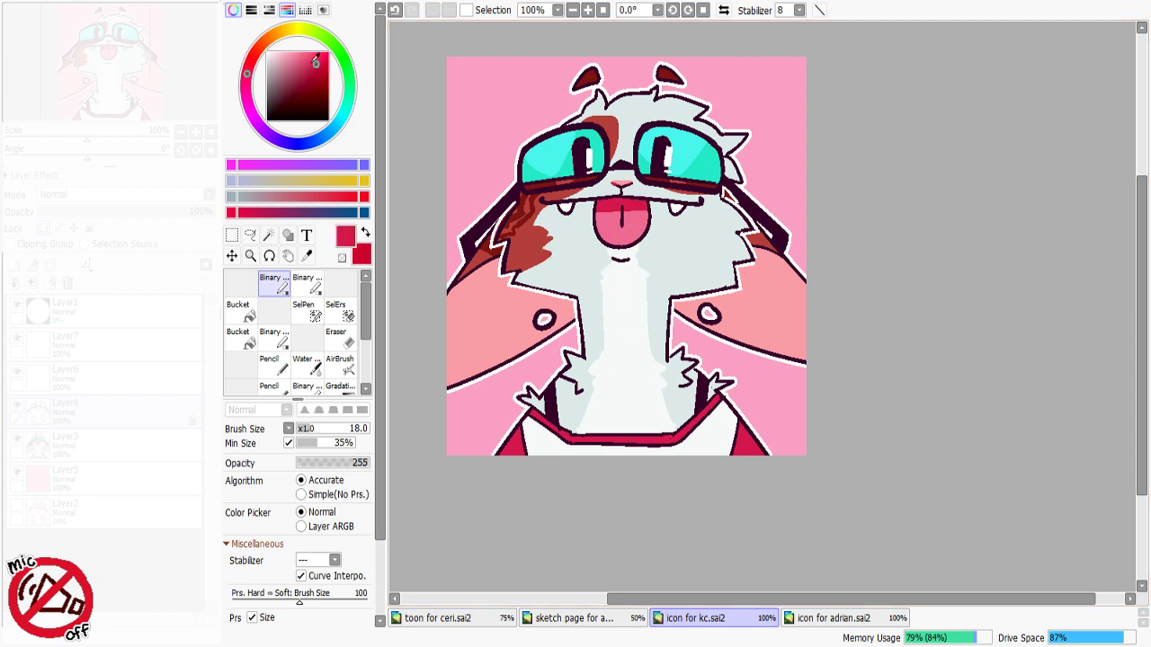
click(239, 311)
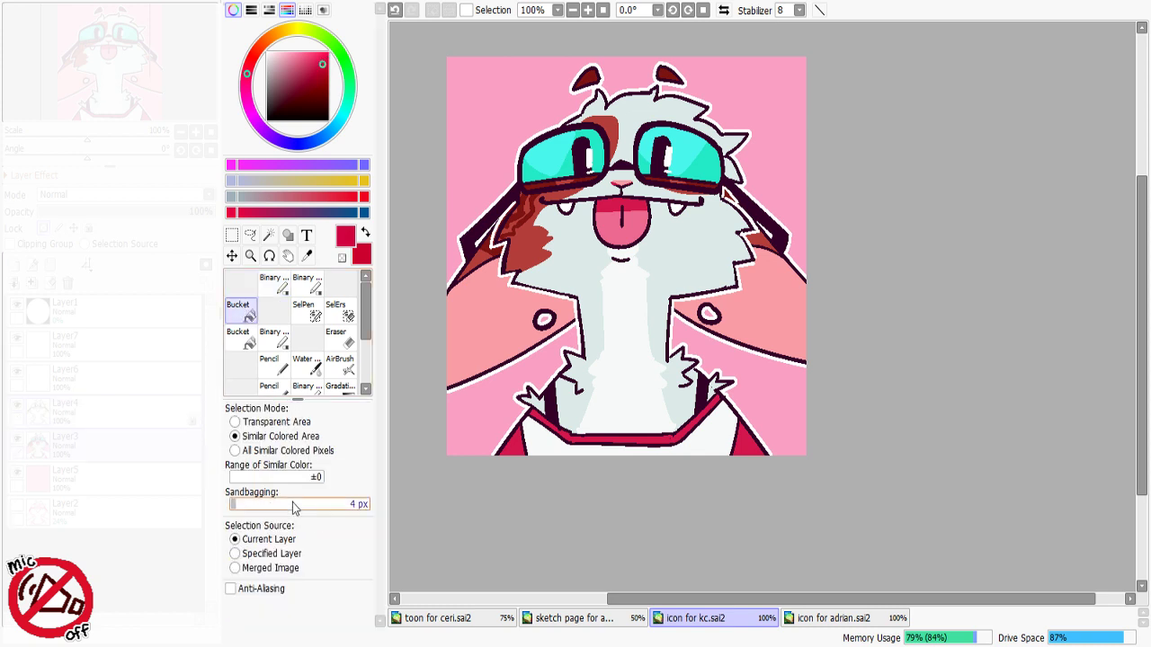
click(270, 450)
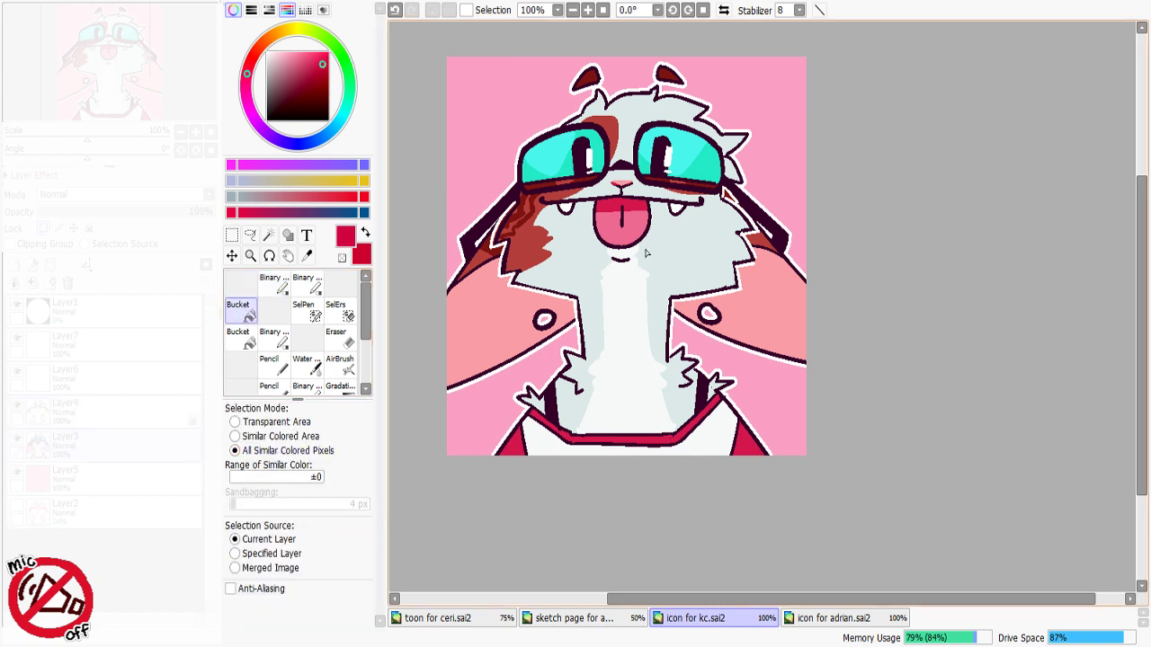
click(542, 453)
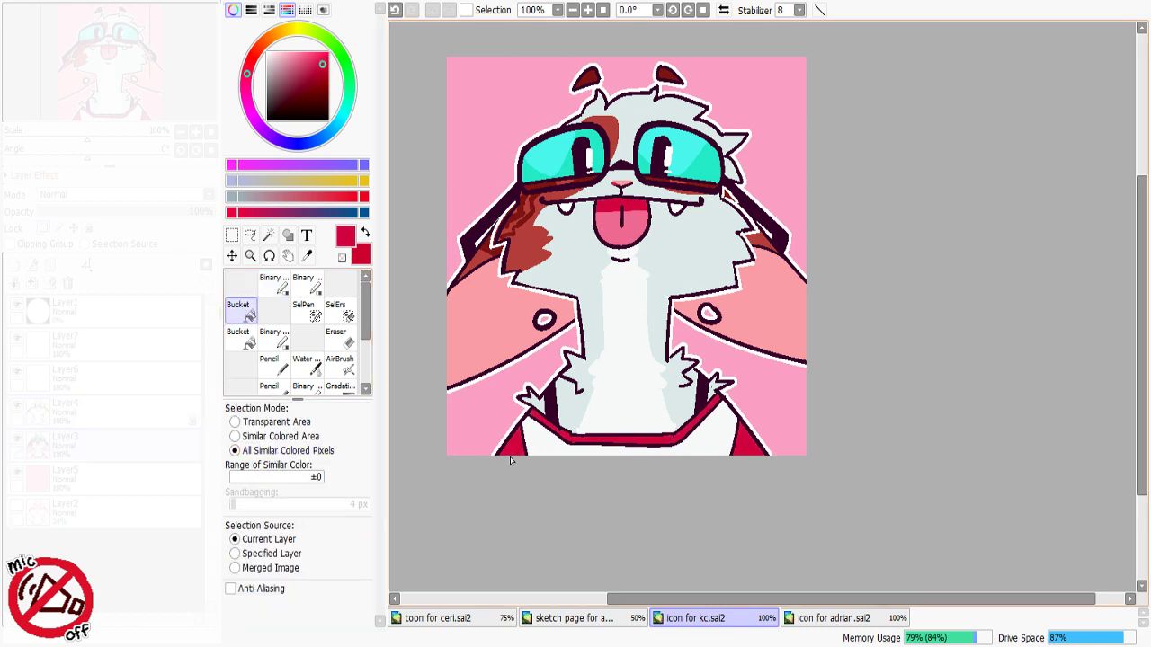
Step: Recolour the nose's line art in the more saturated crimson with the binary pen
click(280, 286)
key(ctrl+z)
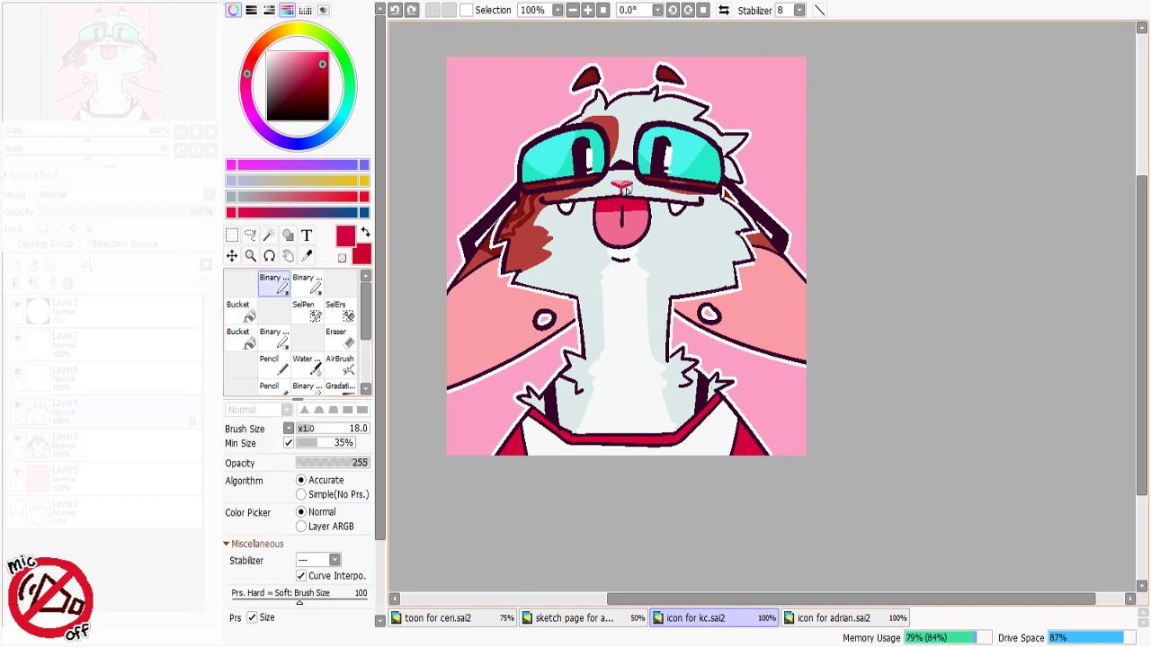
key(ctrl+y)
key(ctrl+z)
Step: Try crimson strokes over the outline of the right-hand ear, and undo them
drag(731, 343, 847, 375)
key(ctrl+z)
mouse_move(802, 279)
mouse_down()
mouse_move(799, 260)
mouse_move(806, 304)
mouse_up()
key(ctrl+z)
Step: Recolour the lower outlines of both ears in crimson, with the markings' dark red towards the neck
alt+click(526, 212)
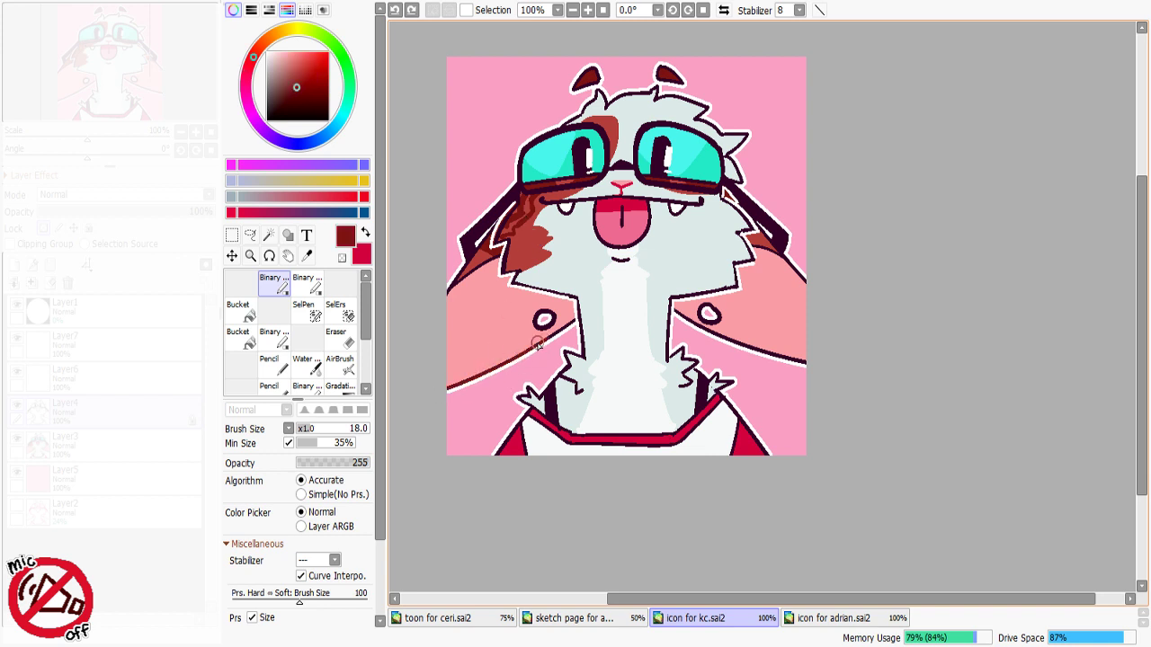
key(x)
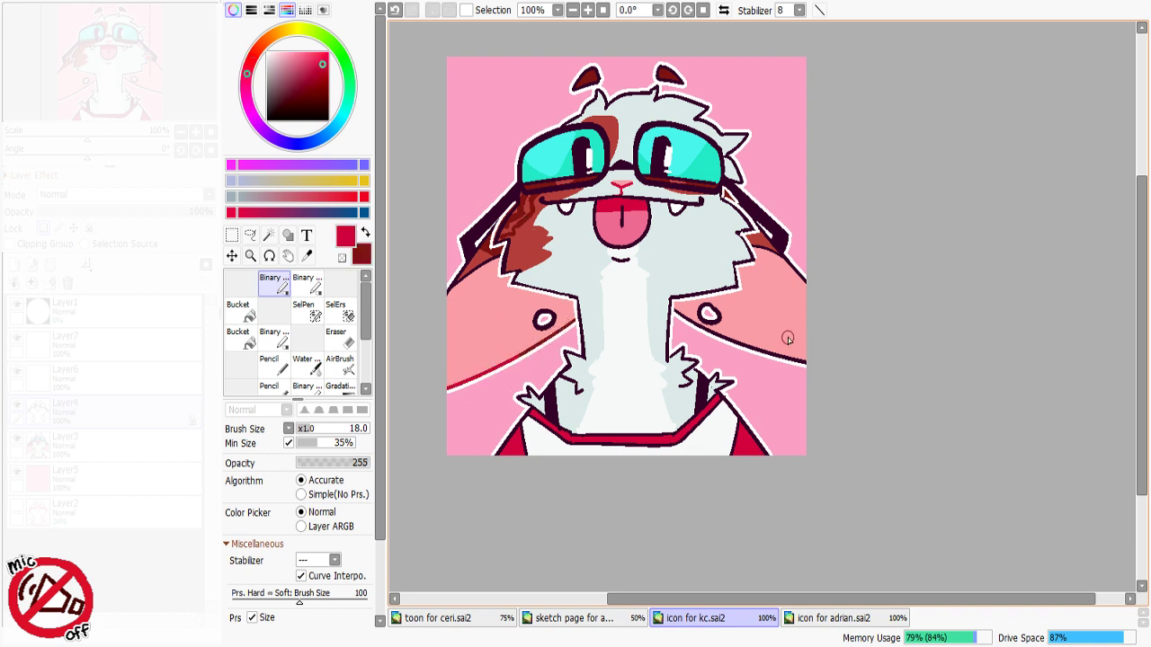
key(x)
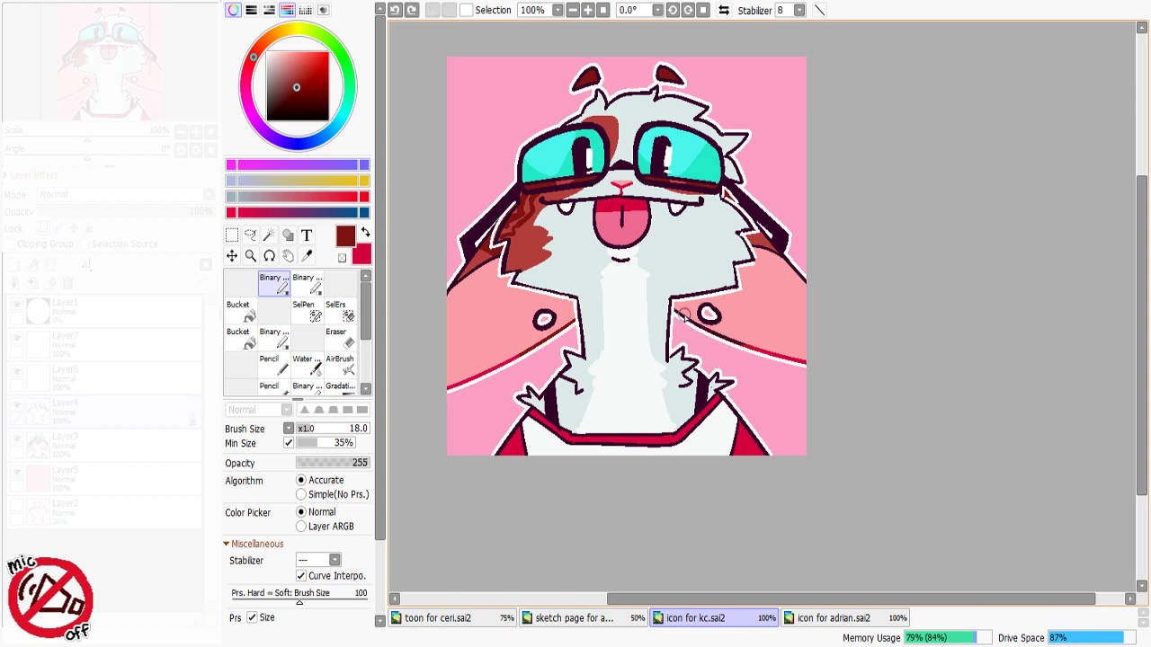
drag(685, 314, 738, 344)
key(ctrl+z)
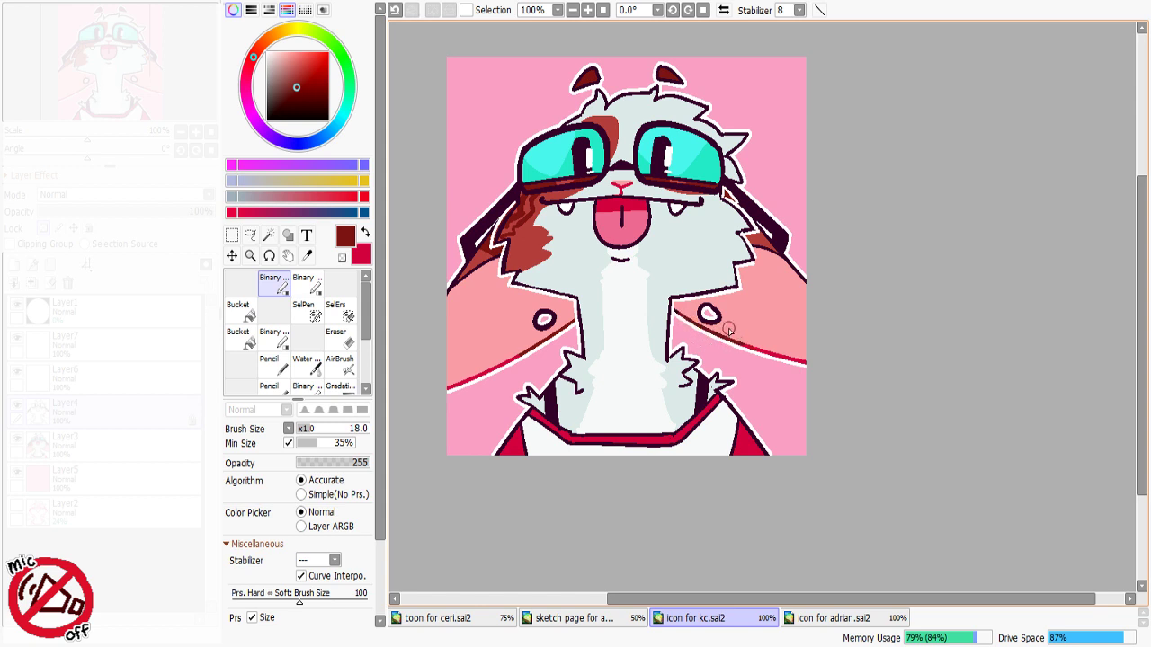
Step: Recolour the stretches of the ears' lower outlines nearest the neck in the cheek patch's lighter red
alt+click(546, 240)
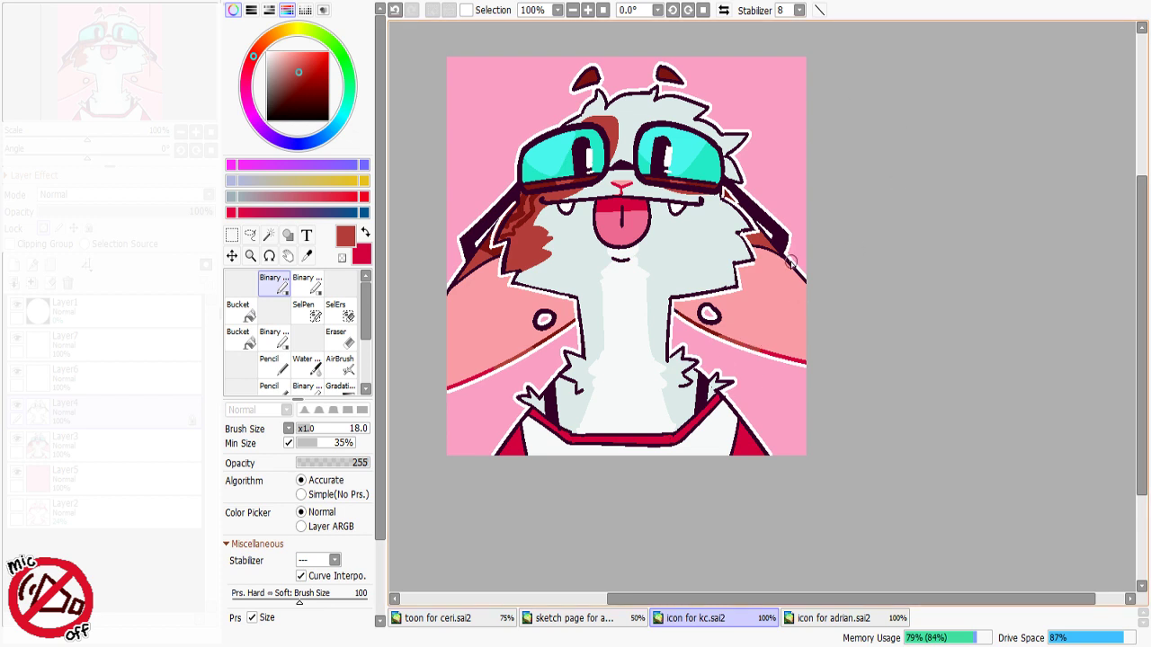
key(ctrl+z)
key(x)
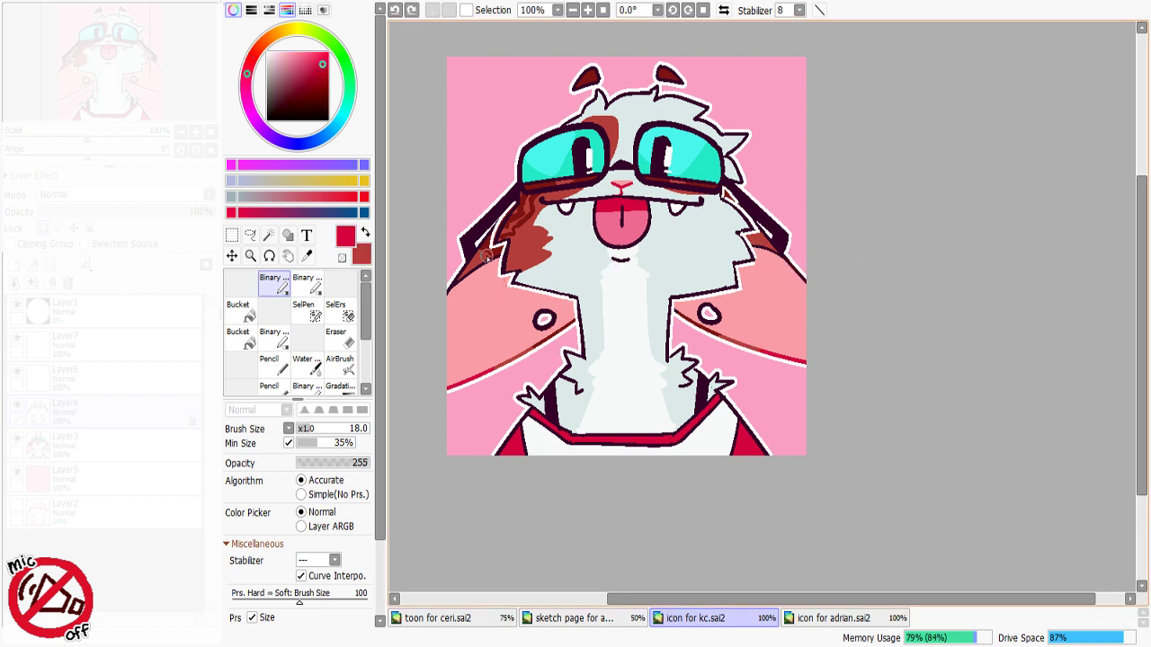
key(x)
Step: Touch up the red markings at the ear bases with the binary pen at size 6, sampling the stripes' dark red
scroll(307, 520, down, 5)
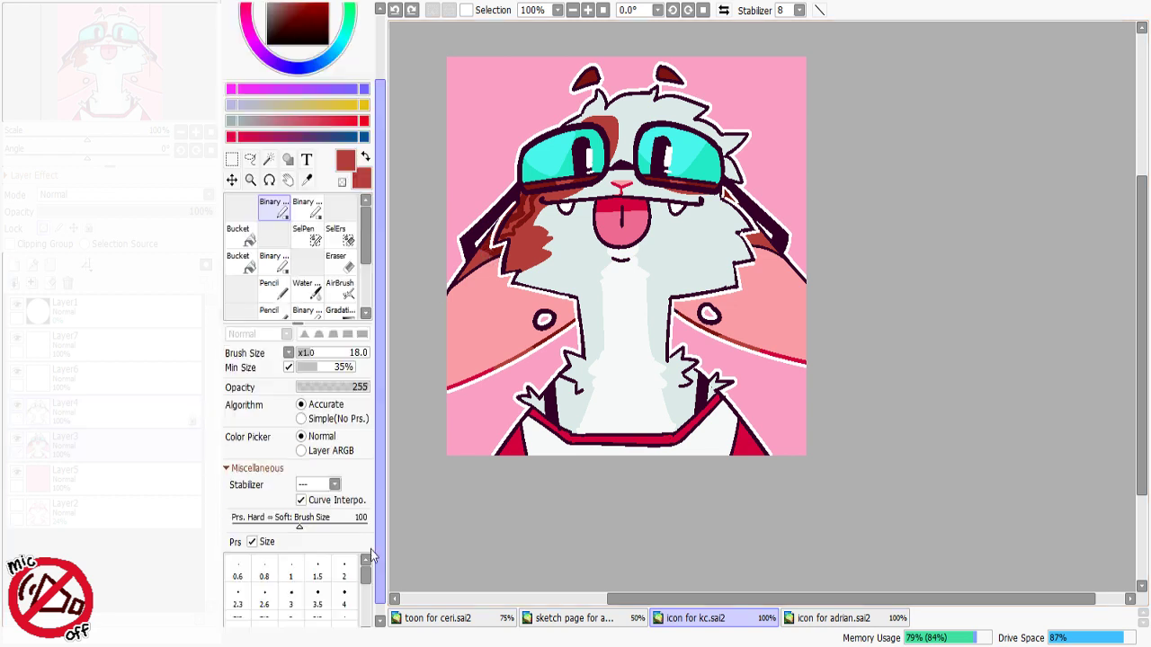
click(265, 611)
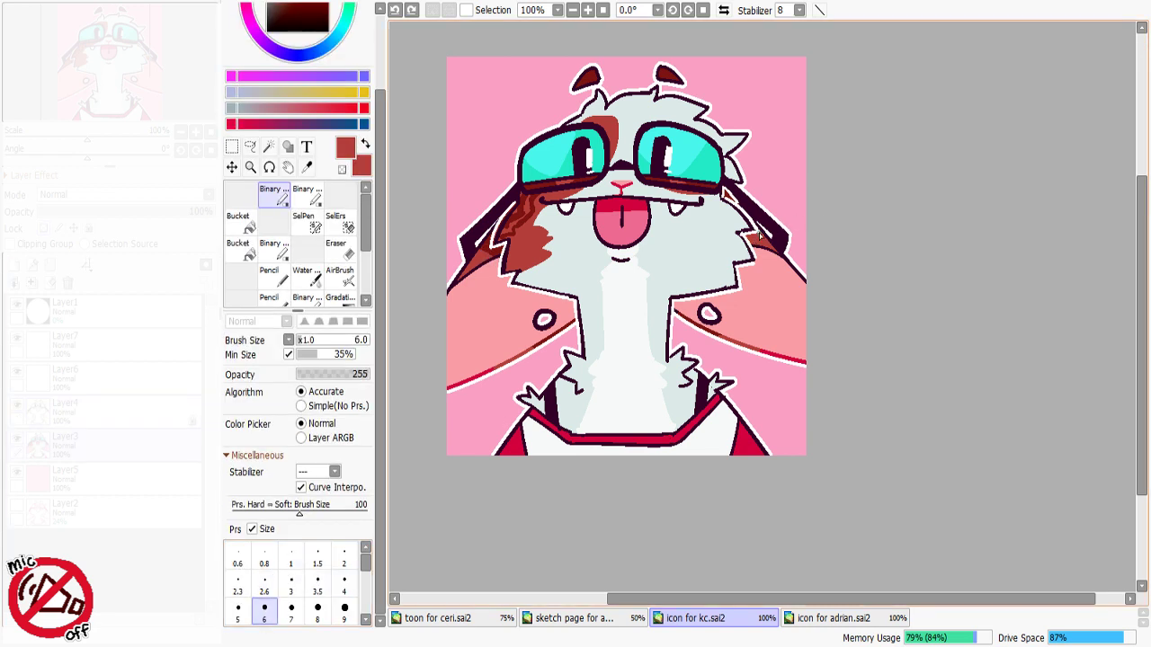
alt+click(521, 208)
drag(497, 244, 504, 238)
Step: Hide the pink background and refill all darker lens areas of the glasses with a more saturated teal
alt+click(701, 259)
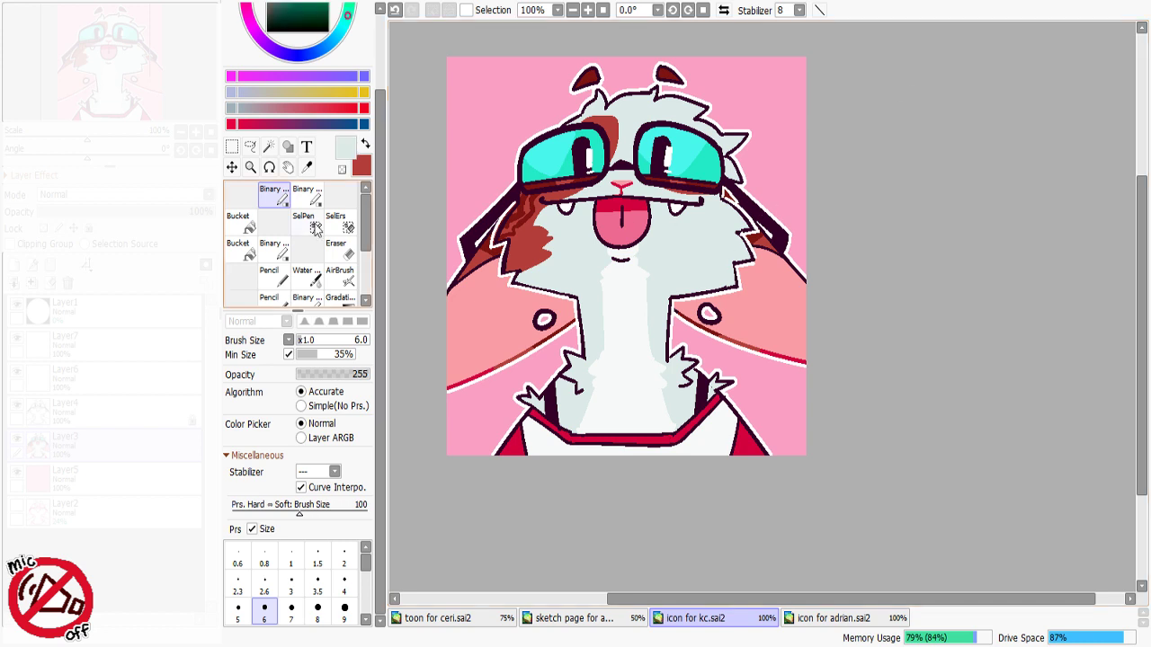
drag(382, 174, 369, 49)
click(17, 472)
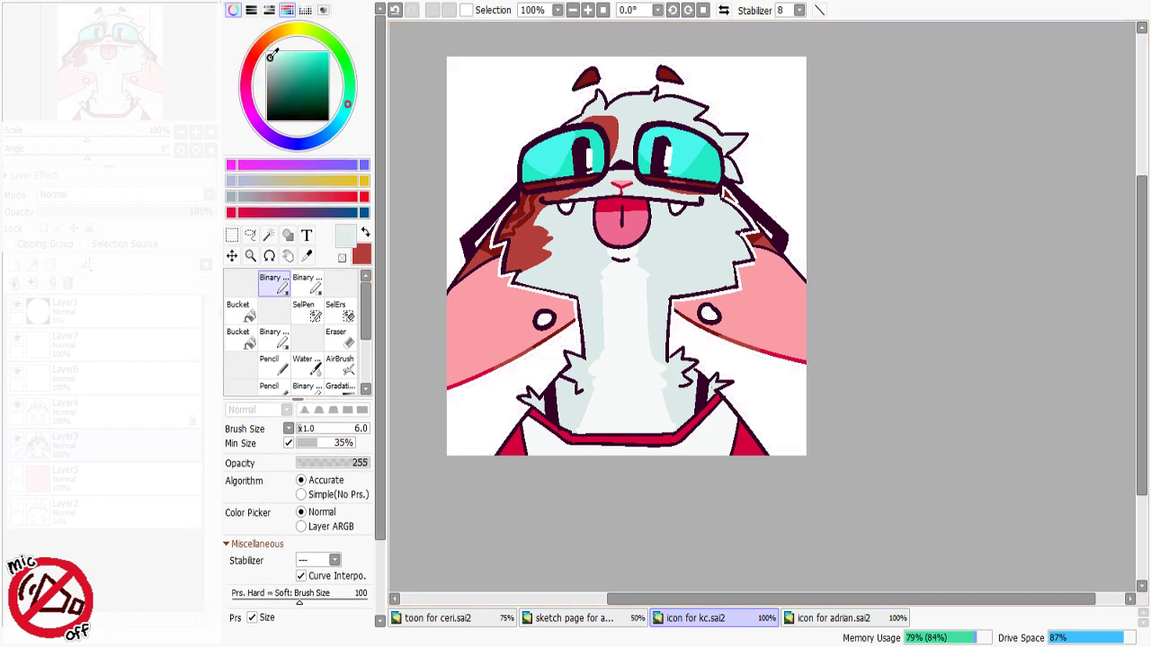
click(239, 310)
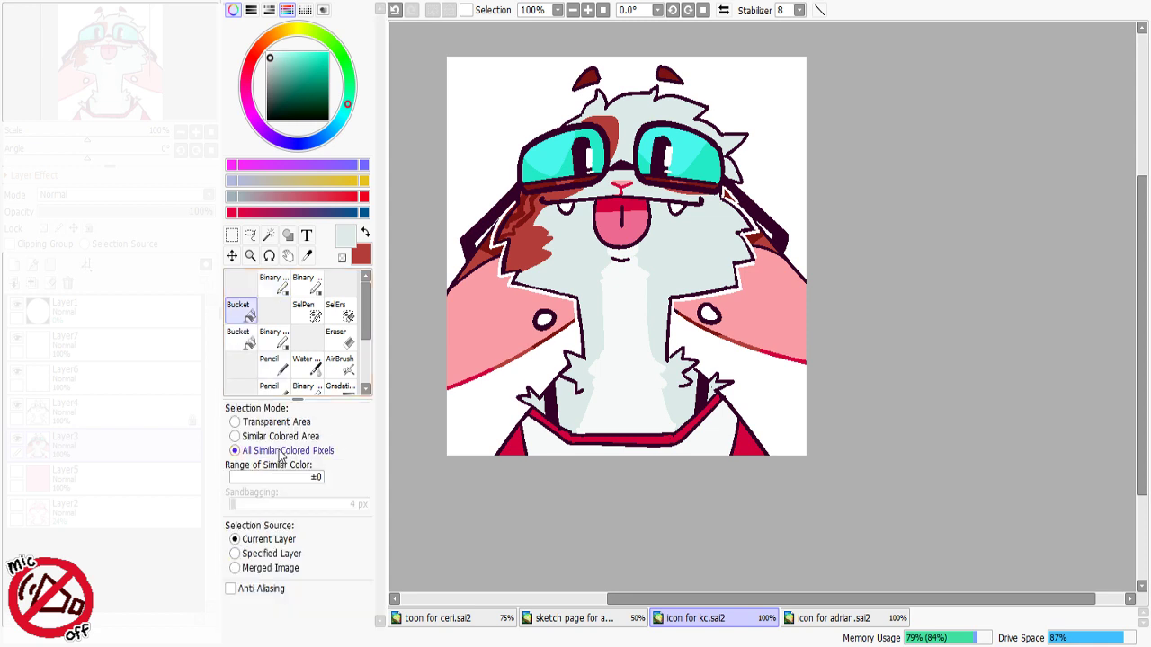
alt+click(708, 170)
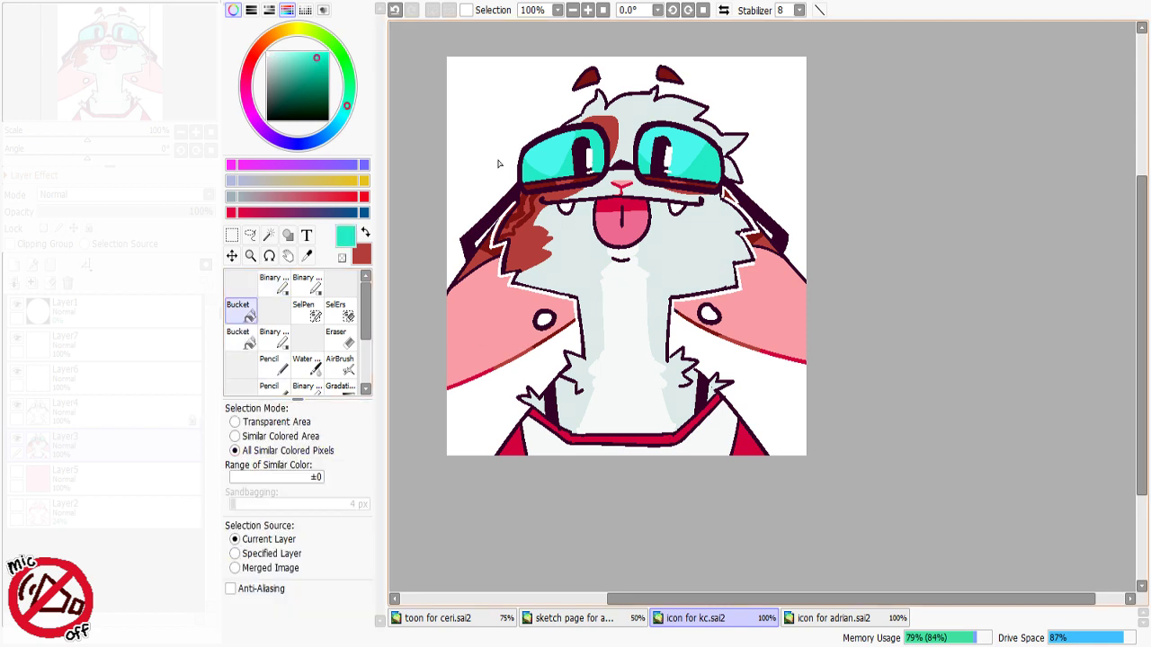
click(600, 145)
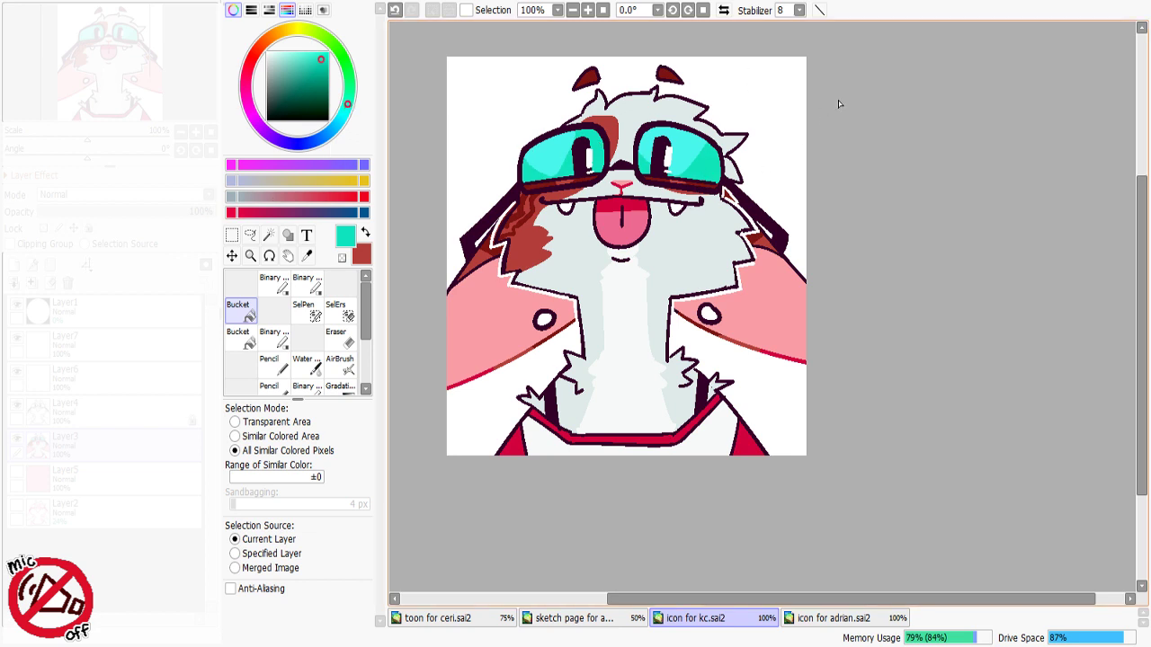
Step: Refill the lenses' lighter reflections with a slightly paler cyan and compare the result with and without the pink background
right_click(691, 151)
key(ctrl+z)
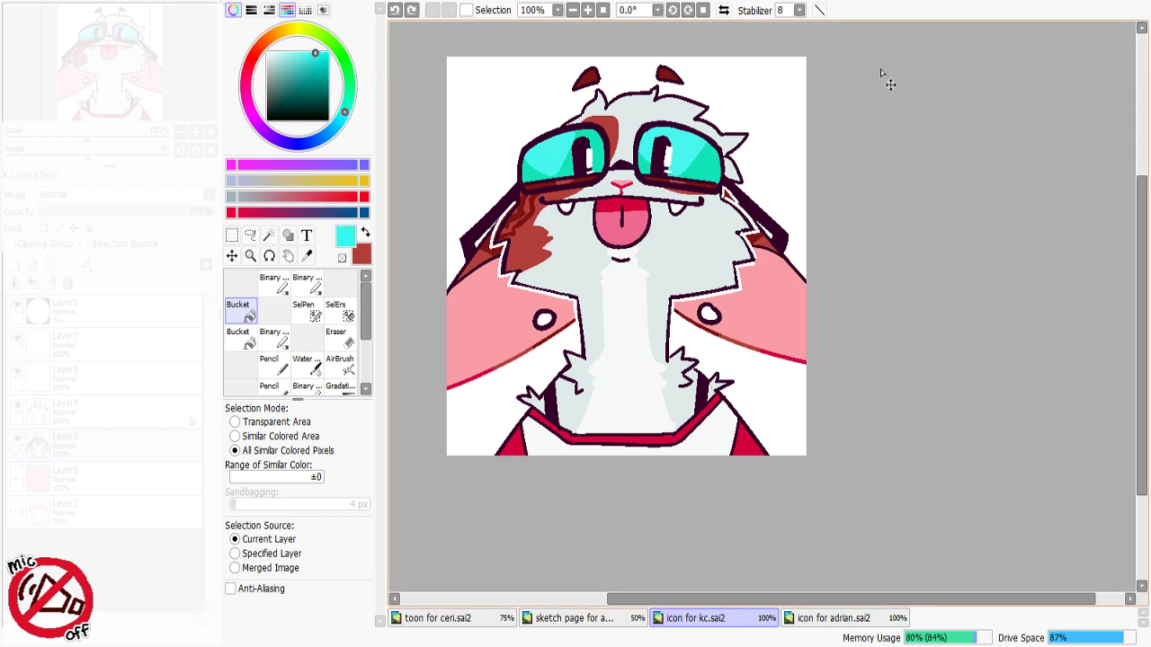
alt+click(708, 177)
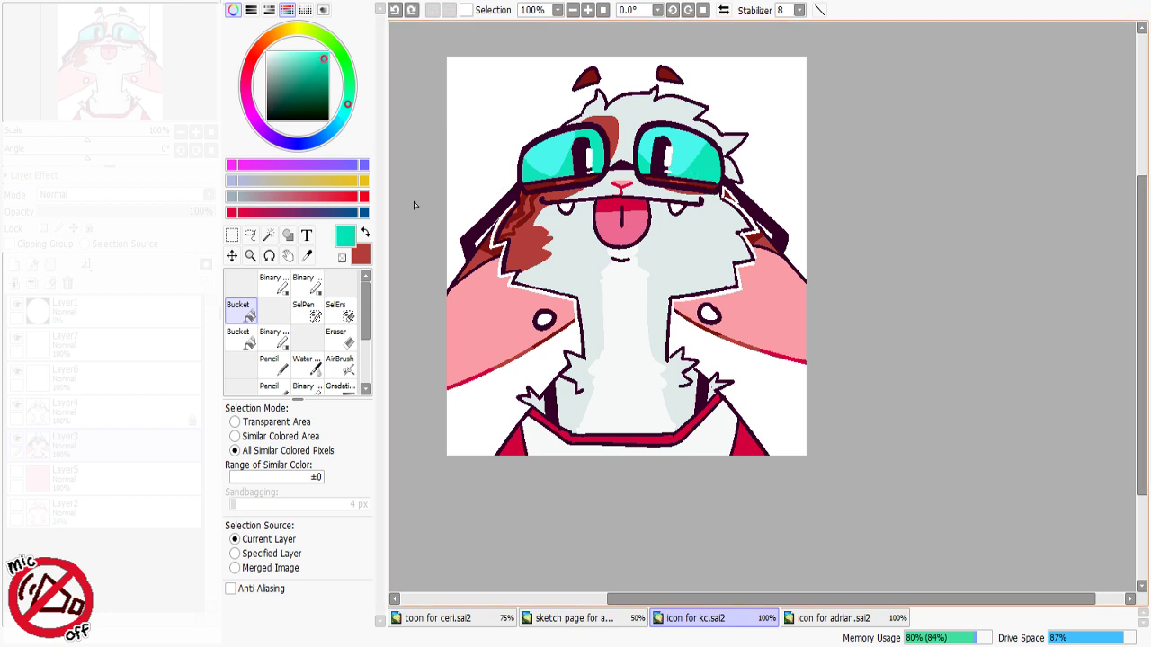
alt+click(656, 133)
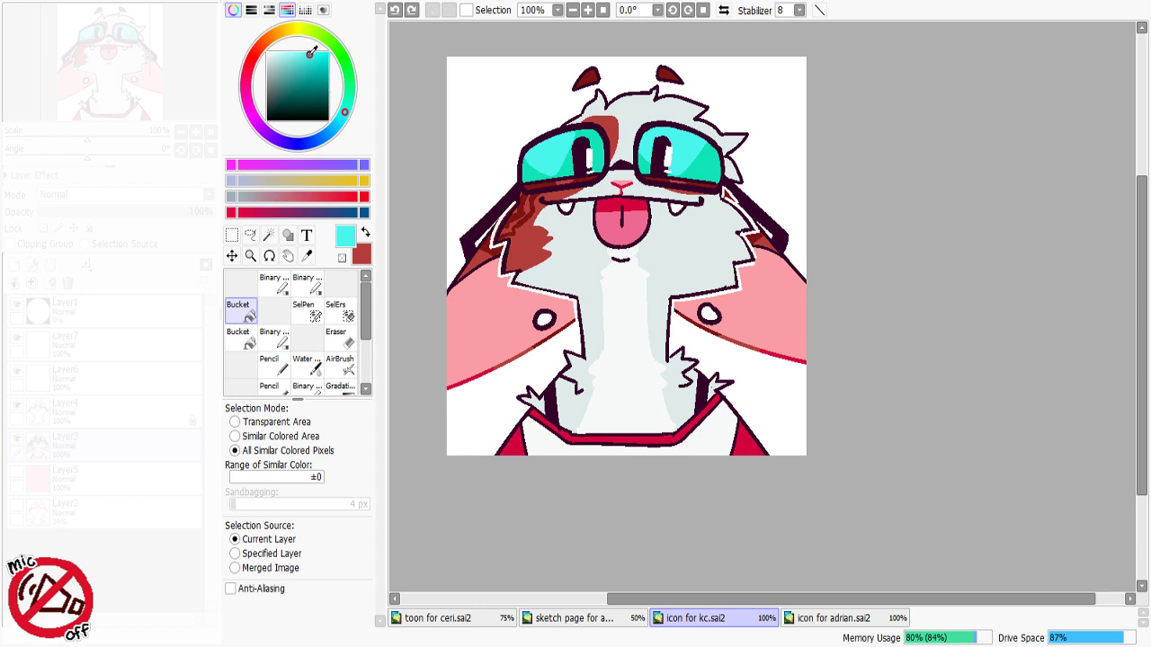
drag(310, 55, 304, 54)
click(554, 154)
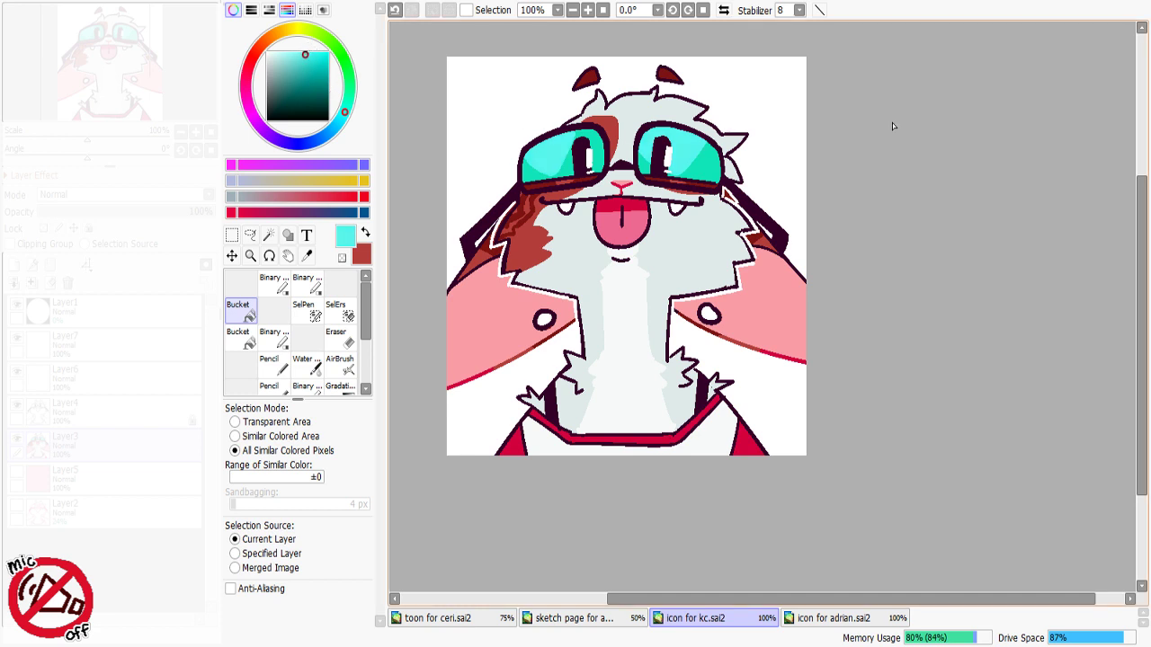
click(16, 472)
click(16, 472)
click(16, 472)
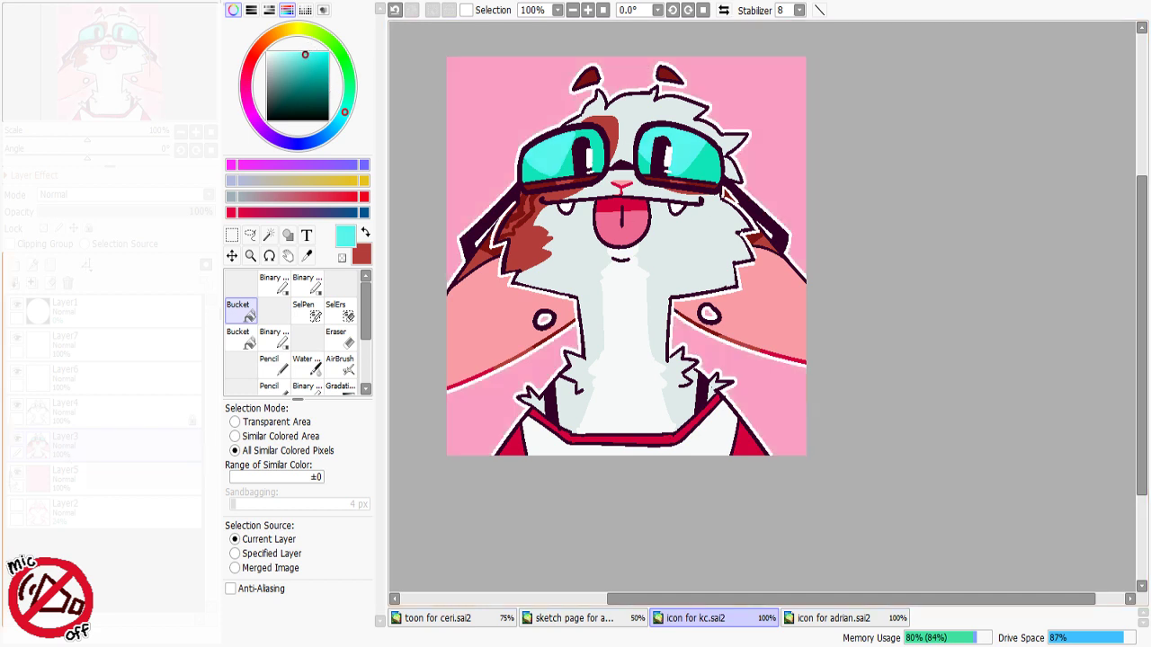
click(16, 472)
Step: Select the pale grey fur by colour and set the binary pen to size 28
right_click(573, 261)
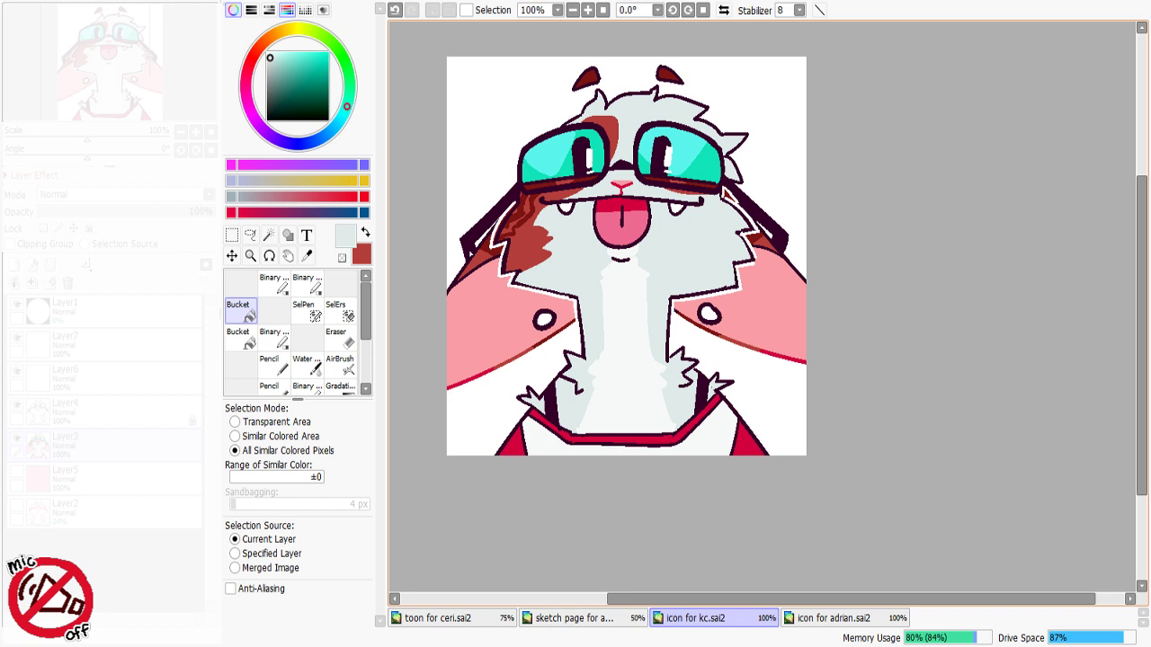
click(271, 236)
click(689, 269)
click(273, 283)
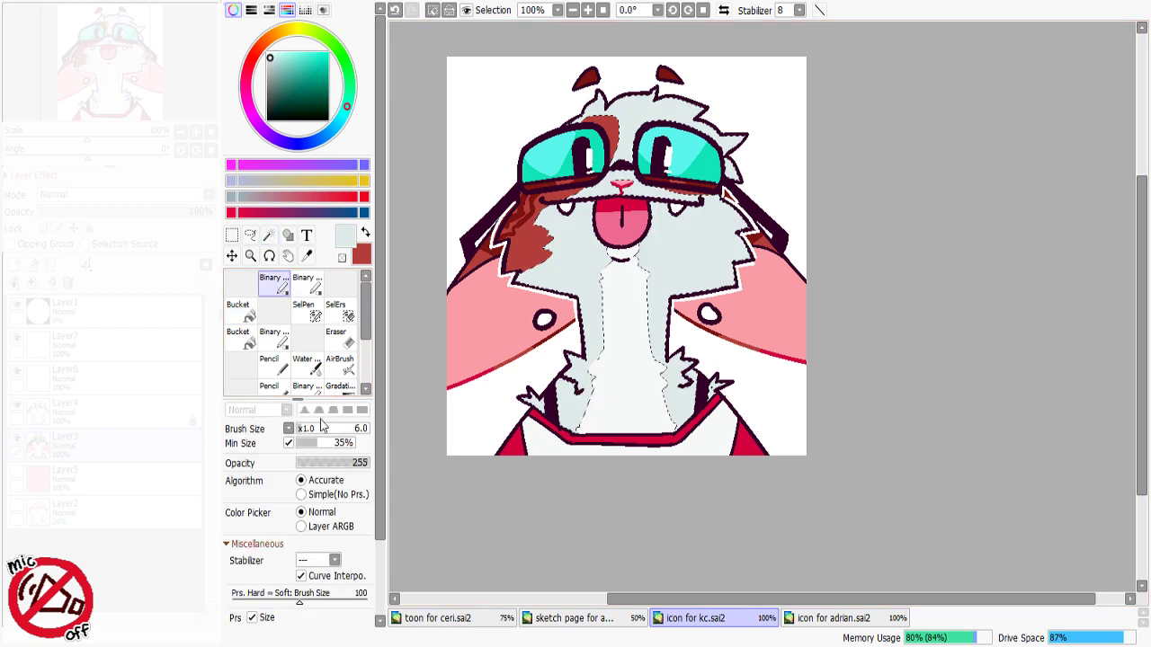
click(317, 429)
key(ctrl+d)
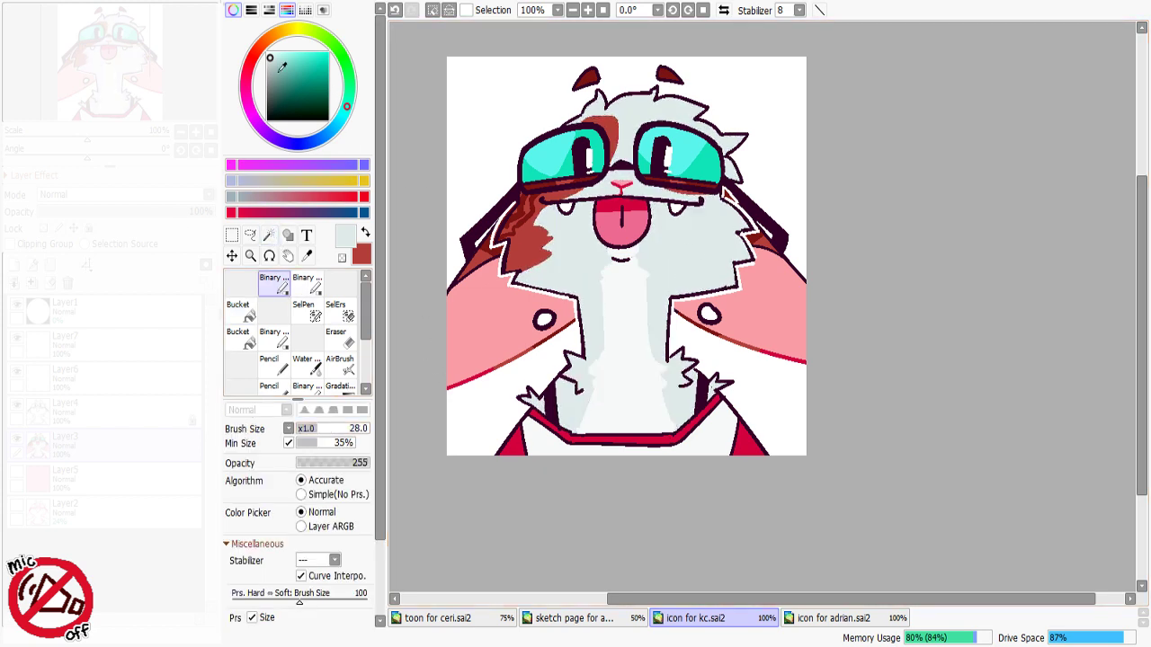
Step: Try a pale teal shadow stroke across the neck under the chin, and undo it
click(279, 59)
drag(568, 301, 672, 308)
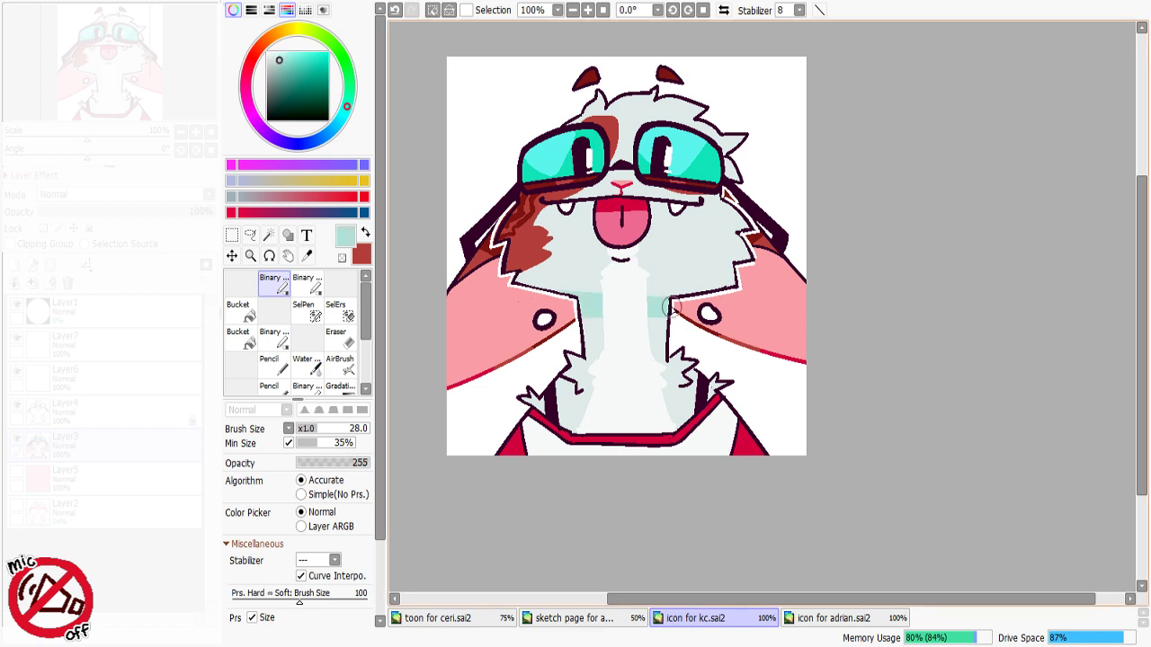
key(ctrl+z)
Step: Adjust the shadow colour to a more saturated green-teal, testing it with strokes across the neck and undoing them
click(280, 59)
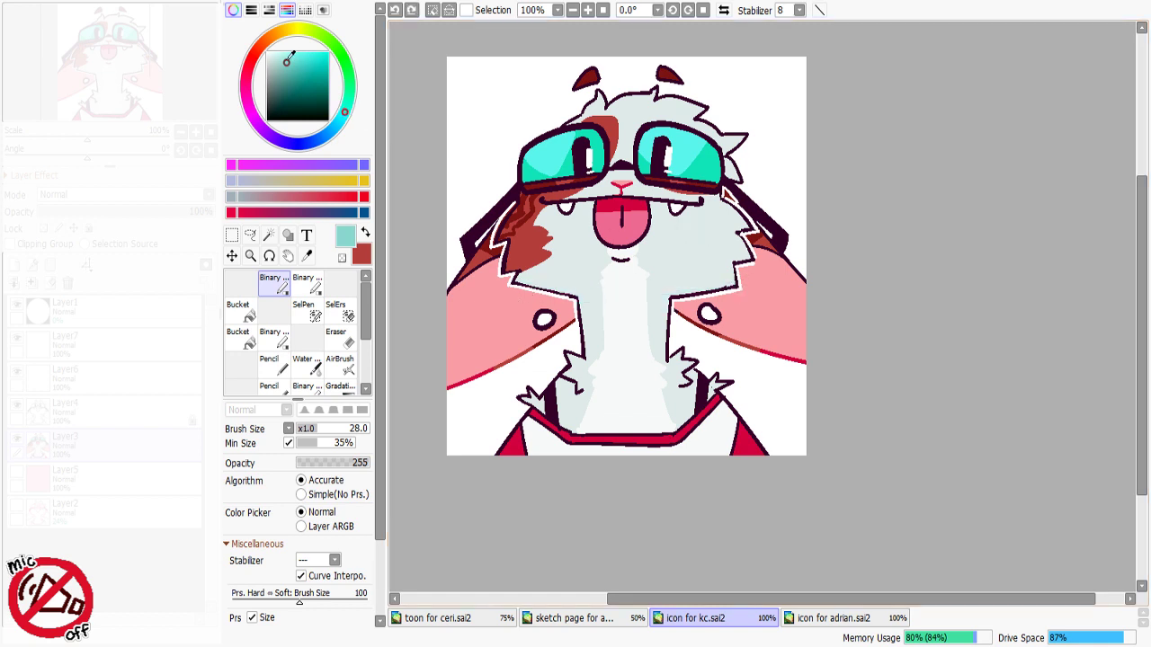
click(286, 60)
mouse_move(552, 297)
mouse_down()
mouse_move(664, 303)
mouse_move(751, 288)
mouse_up()
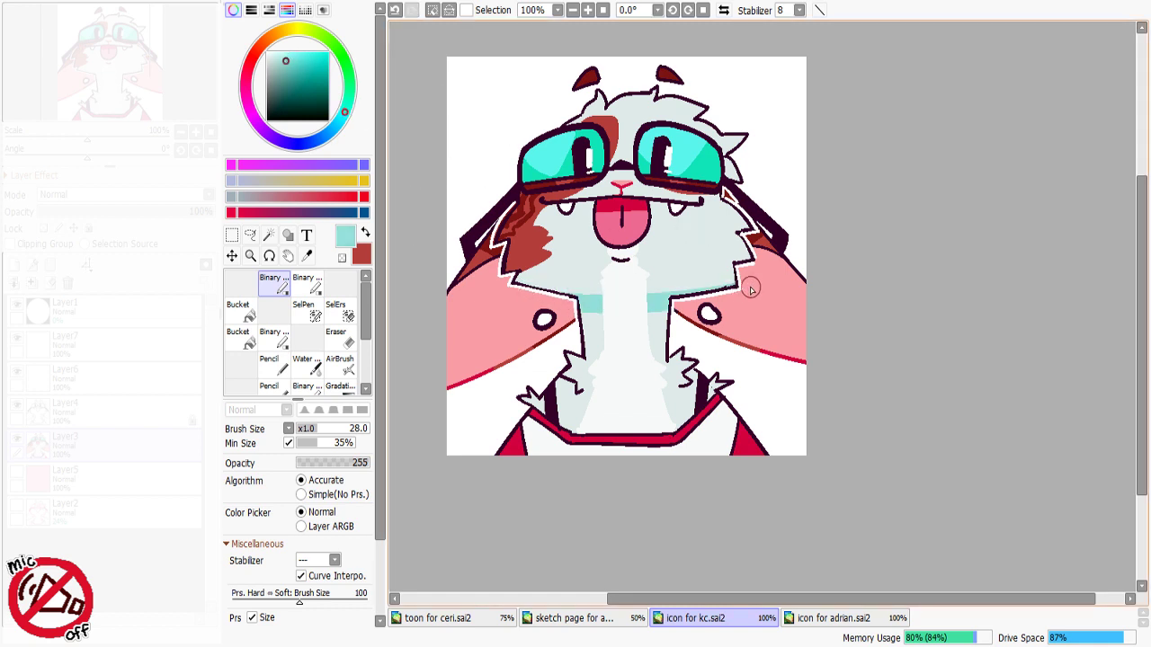
key(ctrl+z)
click(346, 105)
drag(540, 291, 769, 290)
key(ctrl+z)
click(346, 96)
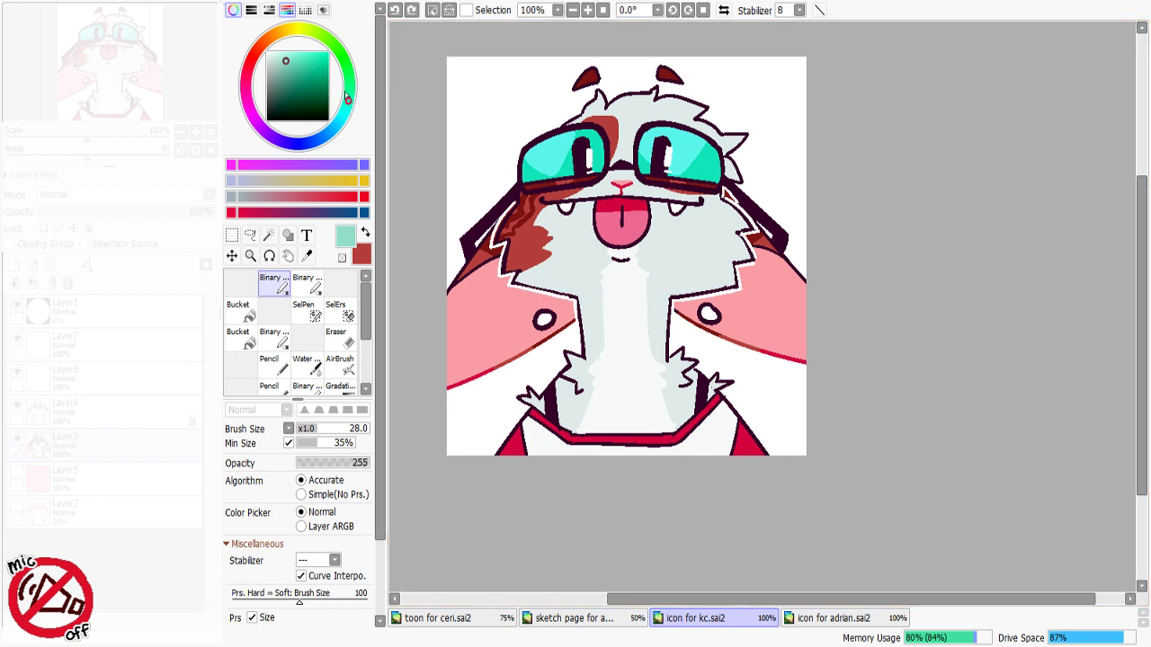
drag(562, 301, 755, 290)
key(ctrl+z)
Step: Paint teal shadows on both sides of the neck under the chin and trim their lower edges with the fur colour
mouse_move(566, 304)
mouse_down()
mouse_move(748, 296)
mouse_move(589, 323)
mouse_move(601, 343)
mouse_up()
alt+click(721, 270)
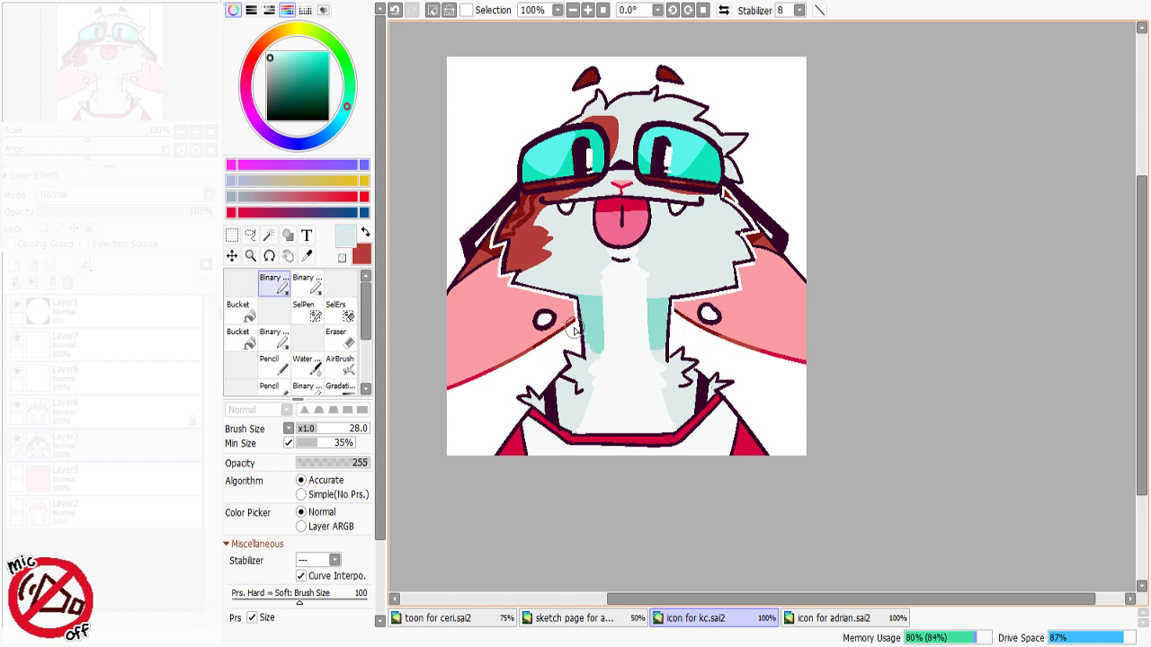
drag(659, 332, 659, 353)
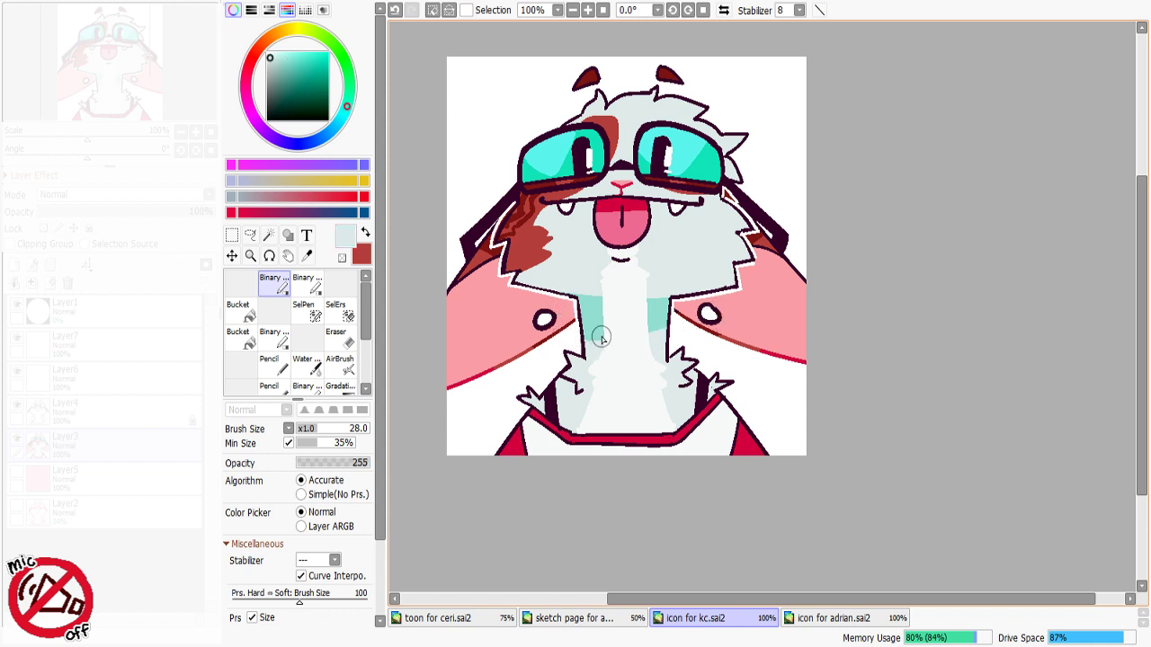
Step: Paint a shadow in the neck's teal on the fur above the bridge of the glasses
alt+click(653, 325)
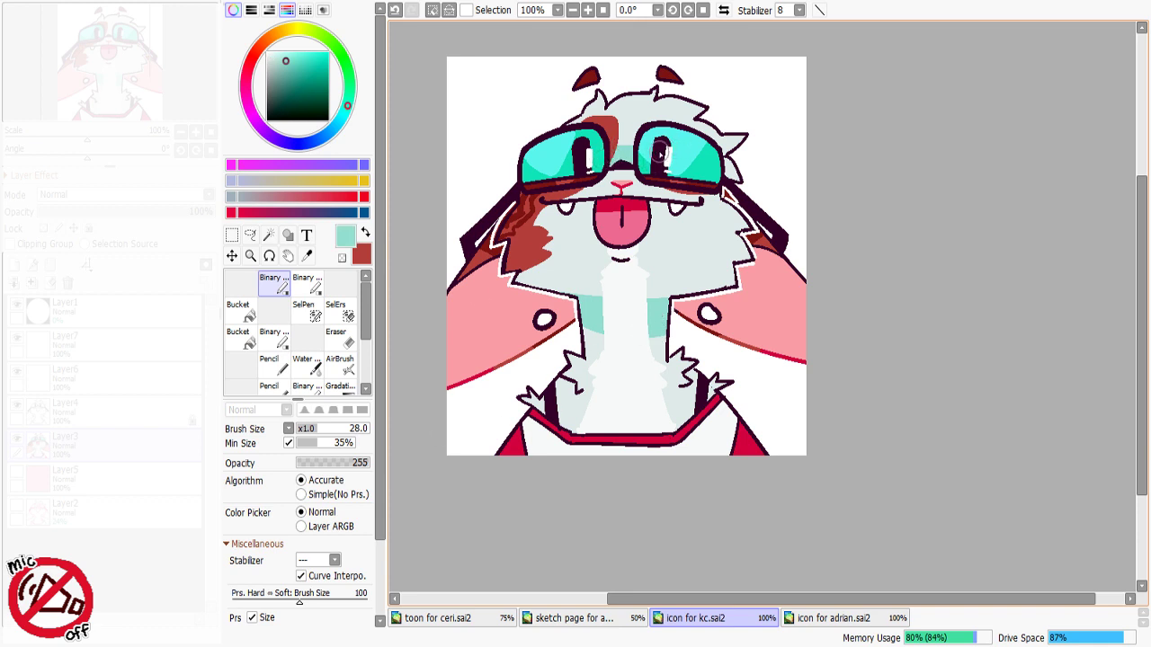
key(ctrl+z)
drag(645, 163, 600, 163)
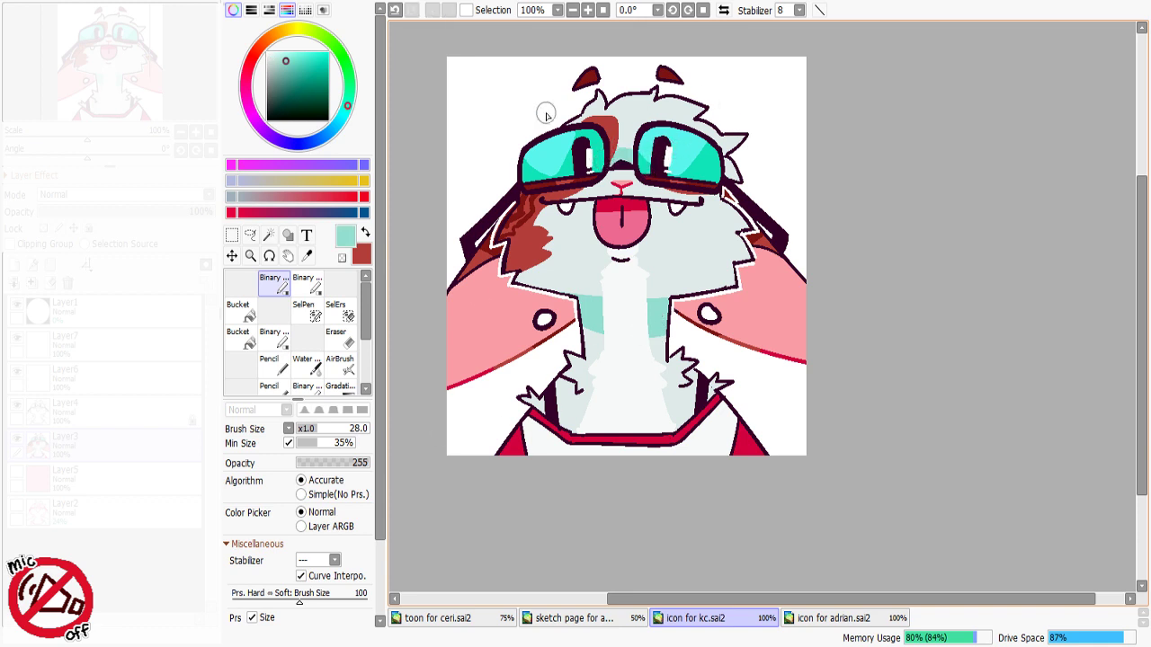
Step: Select the red fur markings by colour and shade the patch beside the glasses' bridge with the stripes' dark red
alt+click(528, 206)
alt+click(519, 206)
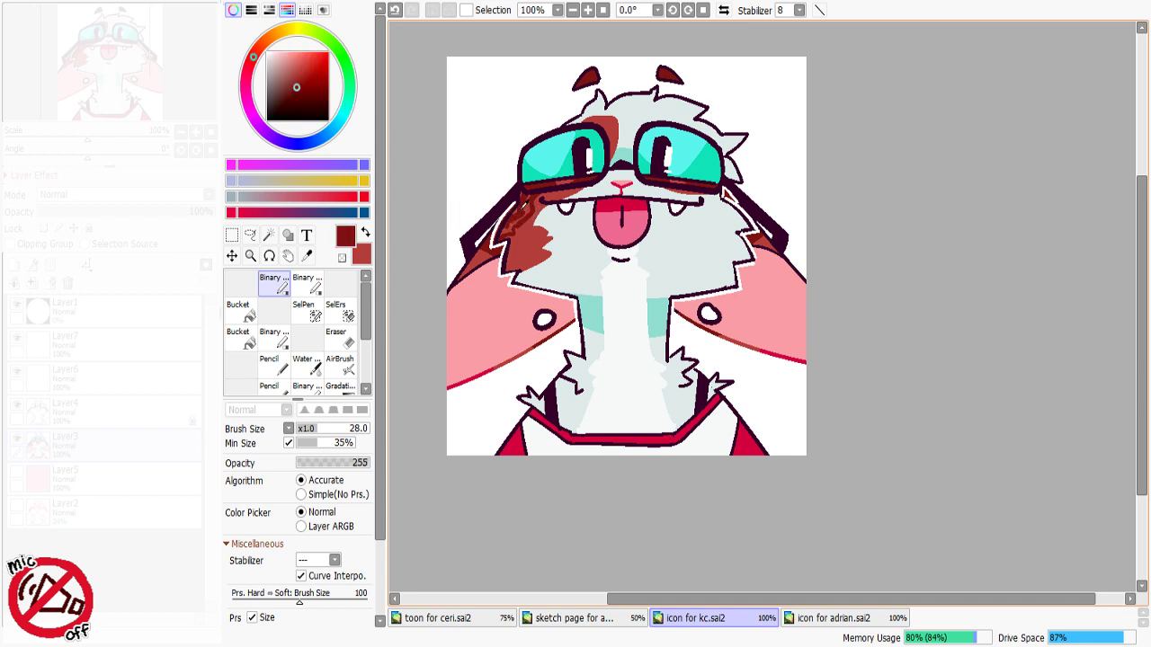
key(w)
click(613, 136)
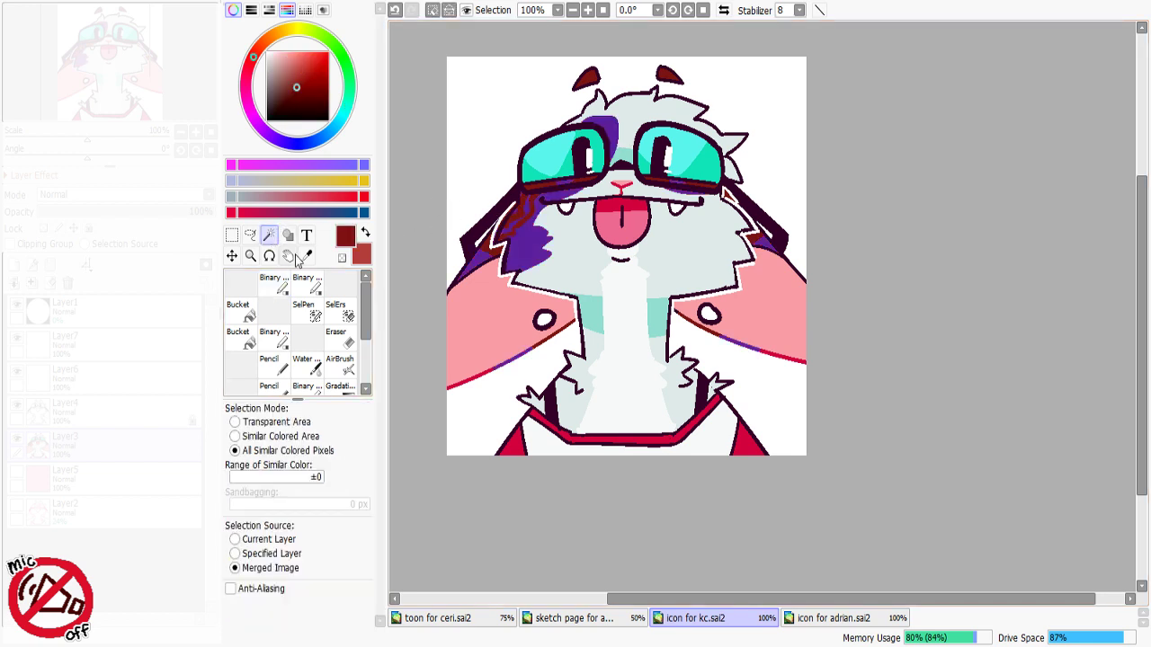
click(277, 283)
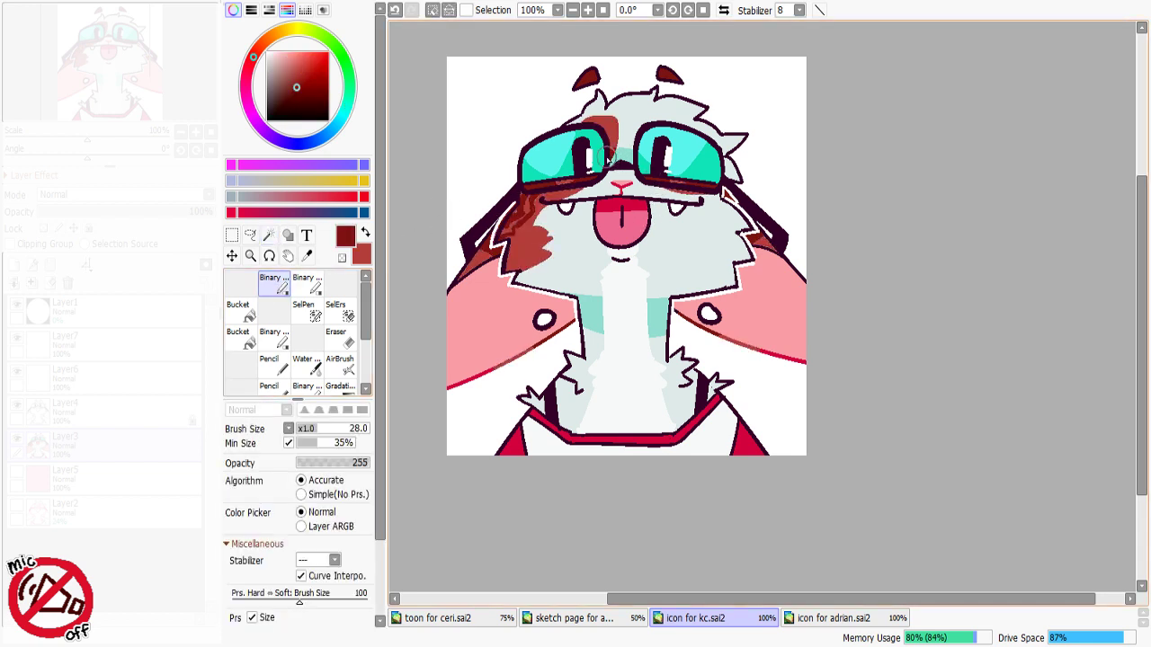
Step: Select the light fur by colour and touch up the shadow above the glasses' bridge with its own teal
click(268, 236)
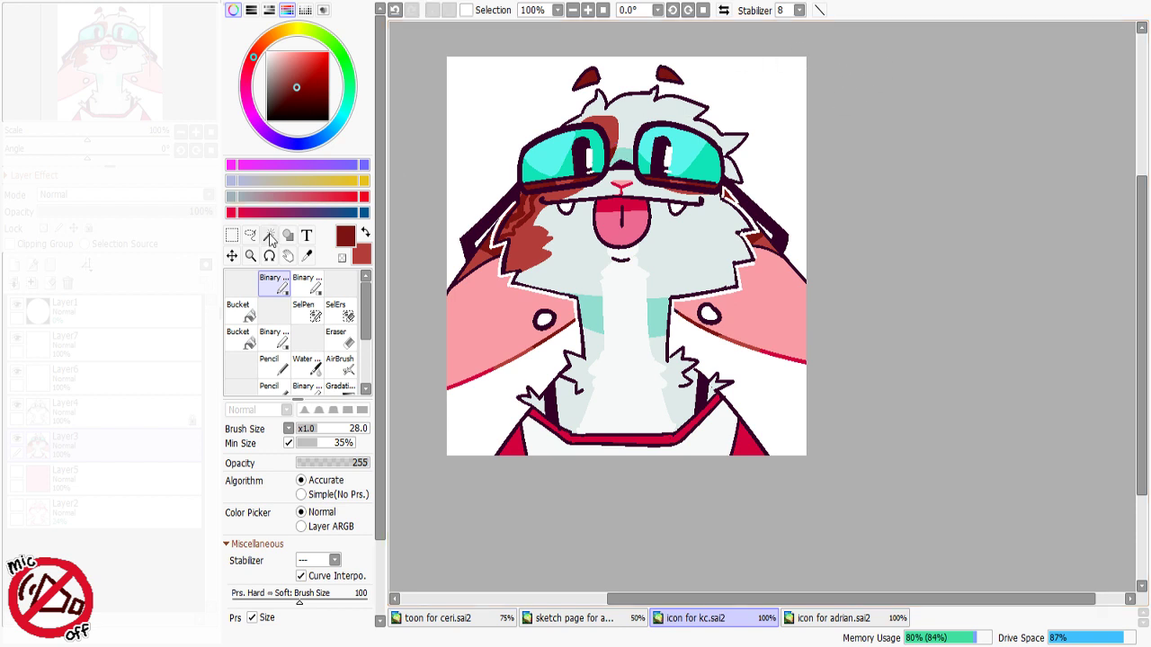
click(275, 283)
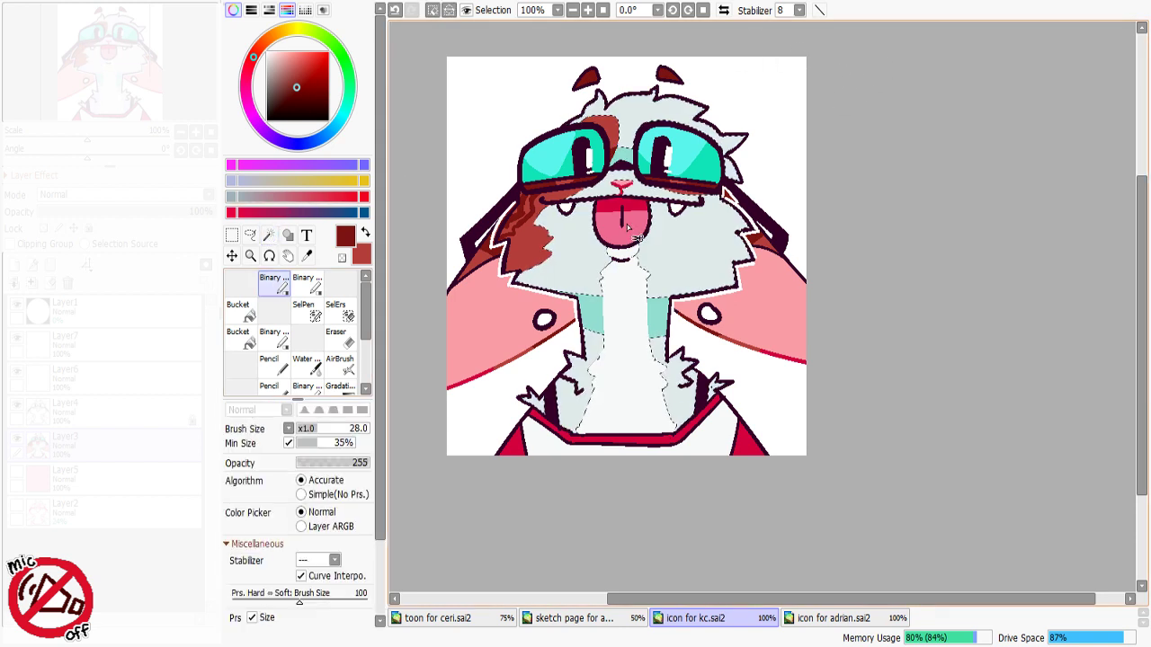
alt+click(628, 156)
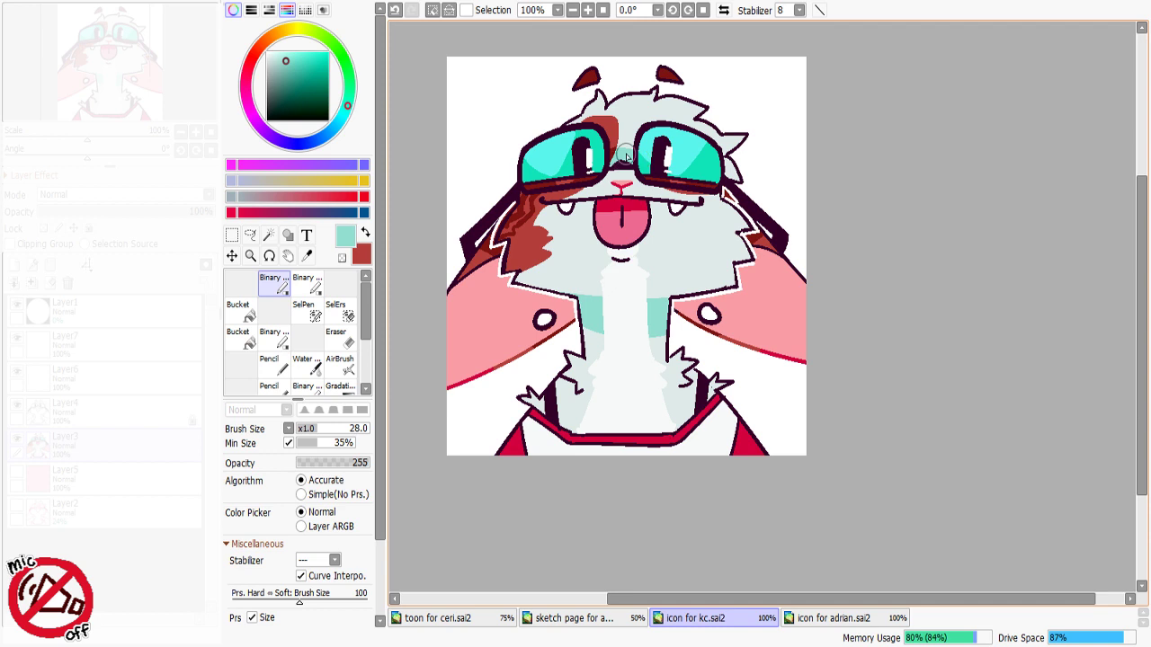
key(ctrl+d)
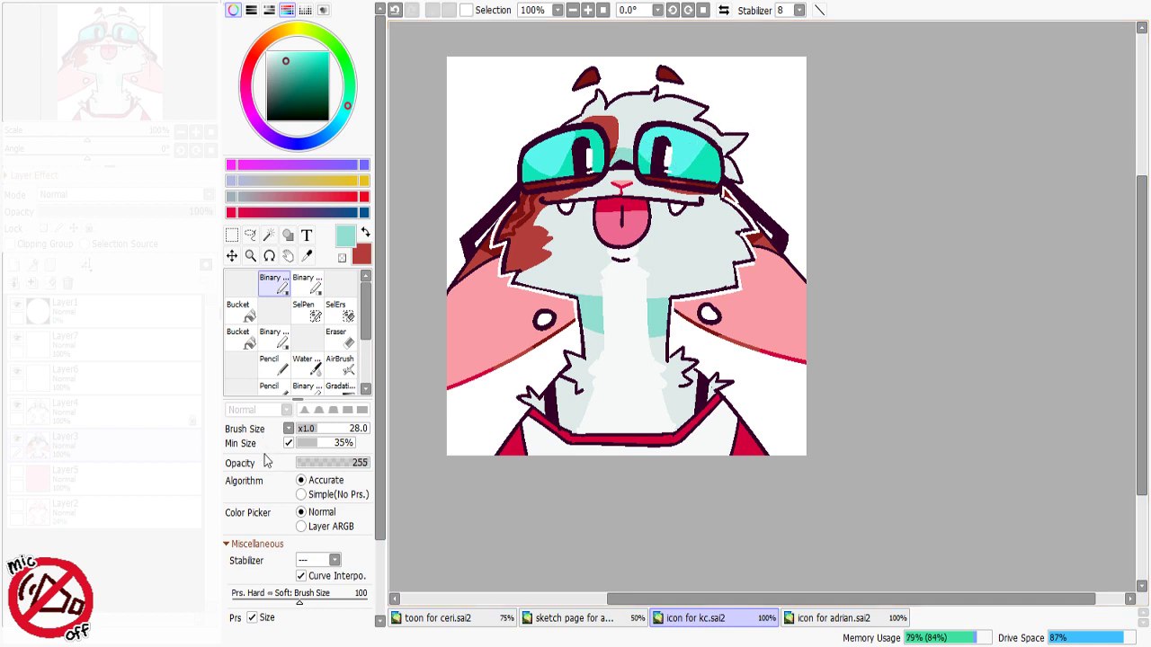
Step: Set the brush size to 6 and try small teal shadow strokes between the glasses' bridge and the nose
scroll(369, 529, down, 3)
click(265, 612)
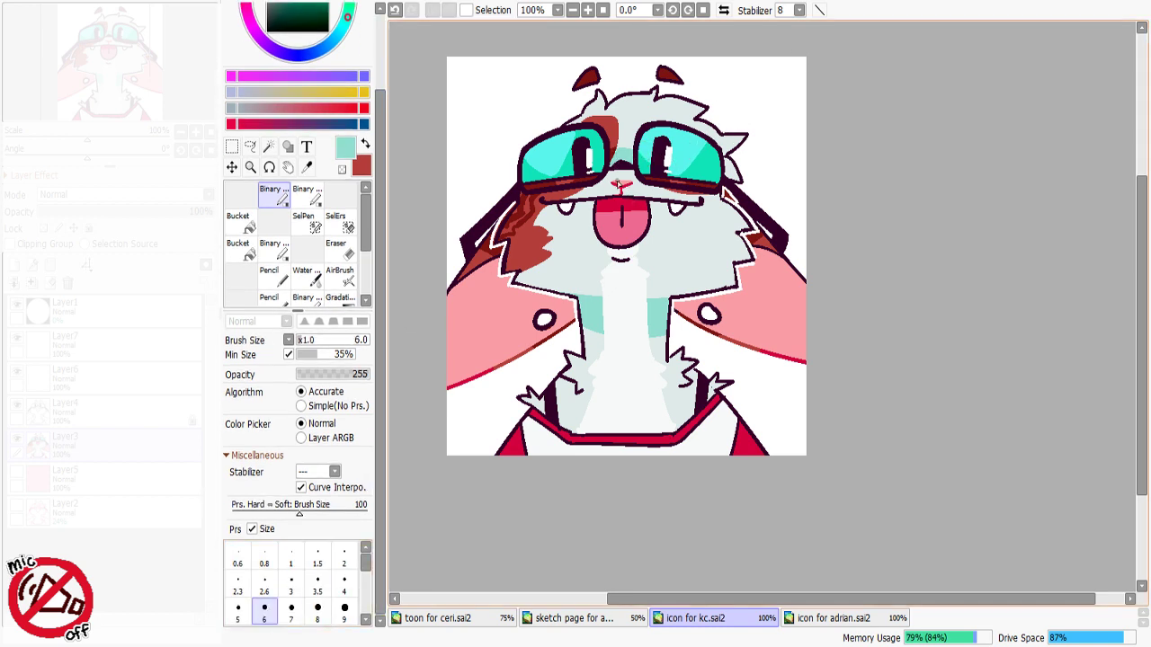
key(ctrl+z)
drag(627, 175, 634, 173)
key(ctrl+z)
key(ctrl+y)
key(ctrl+z)
Step: Draw thin near-white zigzag highlights across the hair above the glasses
right_click(659, 161)
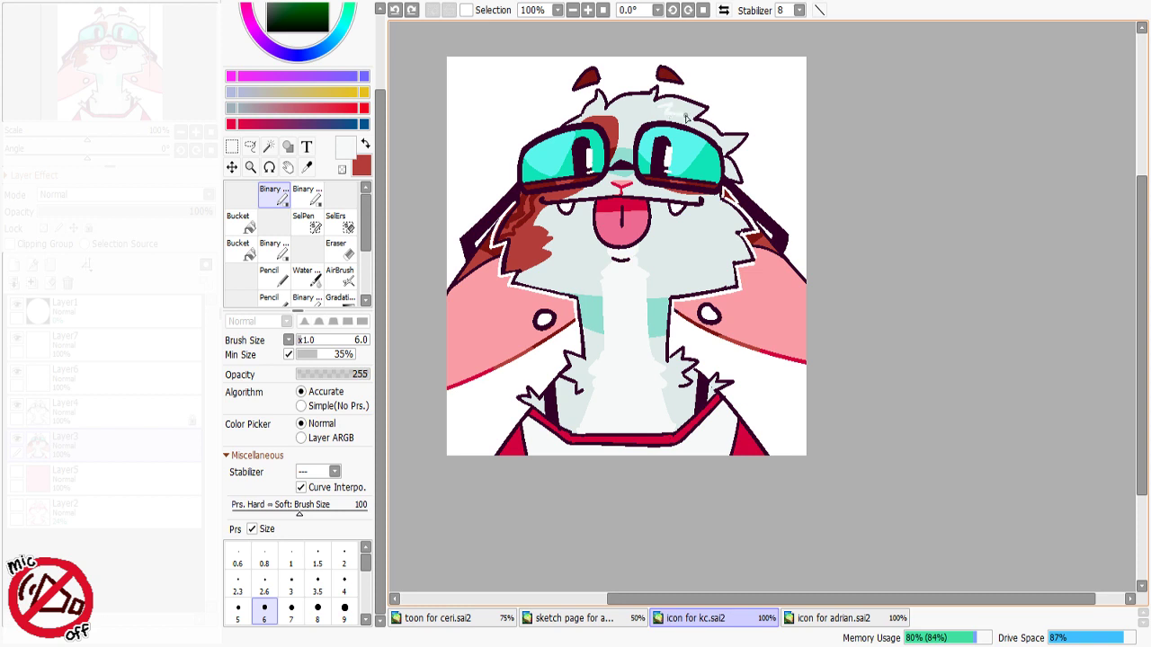
drag(685, 117, 683, 126)
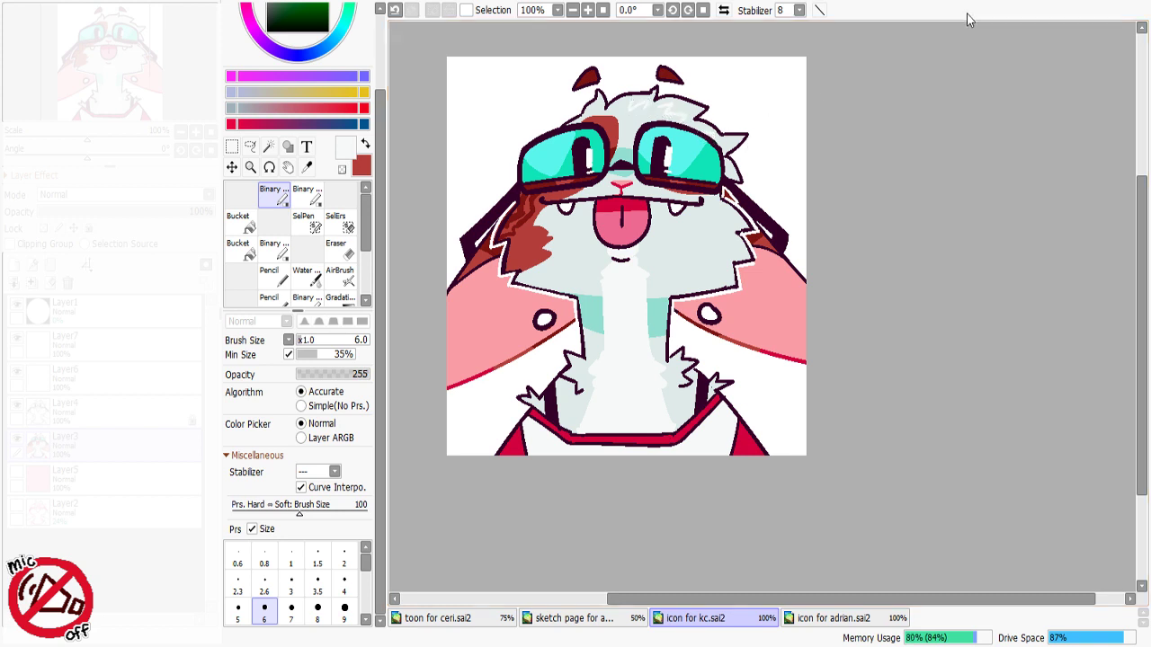
Step: Select the near-white fur by colour and paint a bright cyan band from the lens colour across the throat with a size 20 brush
key(w)
click(626, 330)
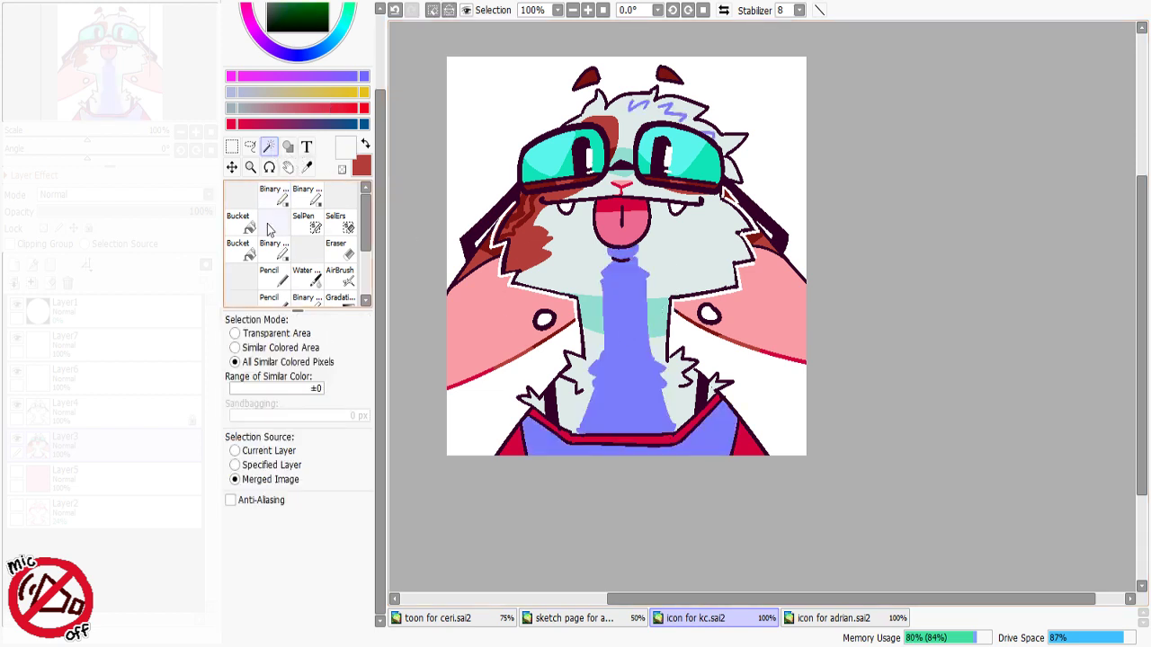
click(271, 194)
click(312, 341)
right_click(570, 162)
key(ctrl+h)
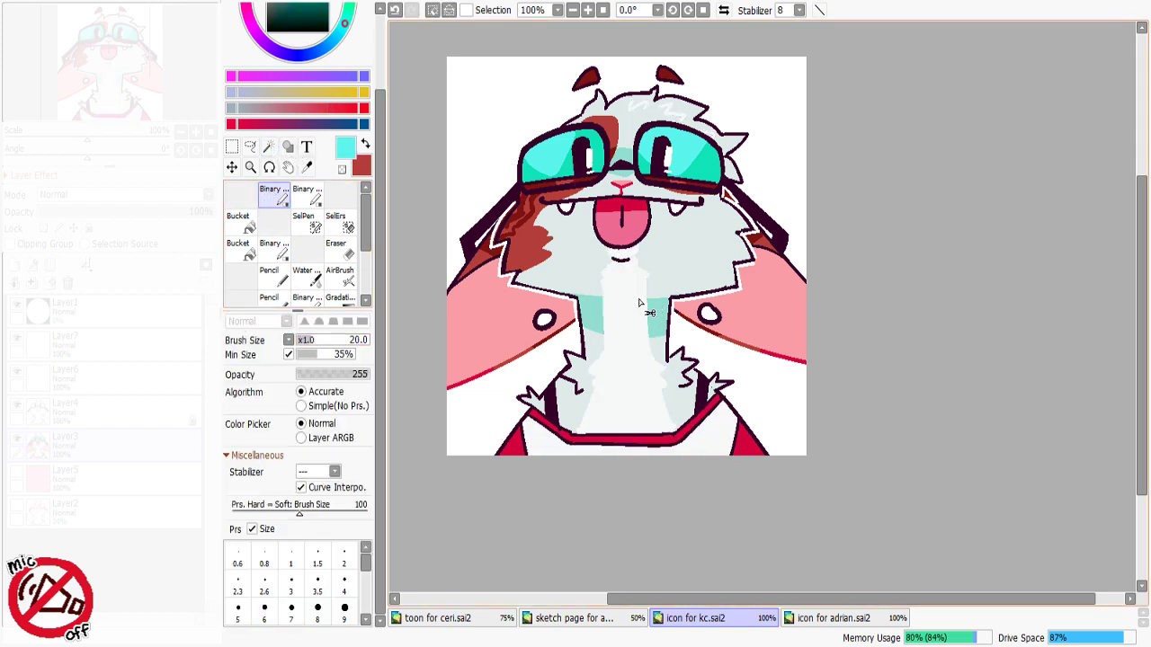
mouse_move(654, 309)
mouse_down()
mouse_move(576, 303)
mouse_move(778, 266)
mouse_move(593, 315)
mouse_move(680, 325)
mouse_move(609, 333)
mouse_move(663, 329)
mouse_up()
key(ctrl+z)
mouse_move(594, 323)
mouse_down()
mouse_move(662, 326)
mouse_move(587, 320)
mouse_up()
drag(587, 320, 679, 324)
key(ctrl+z)
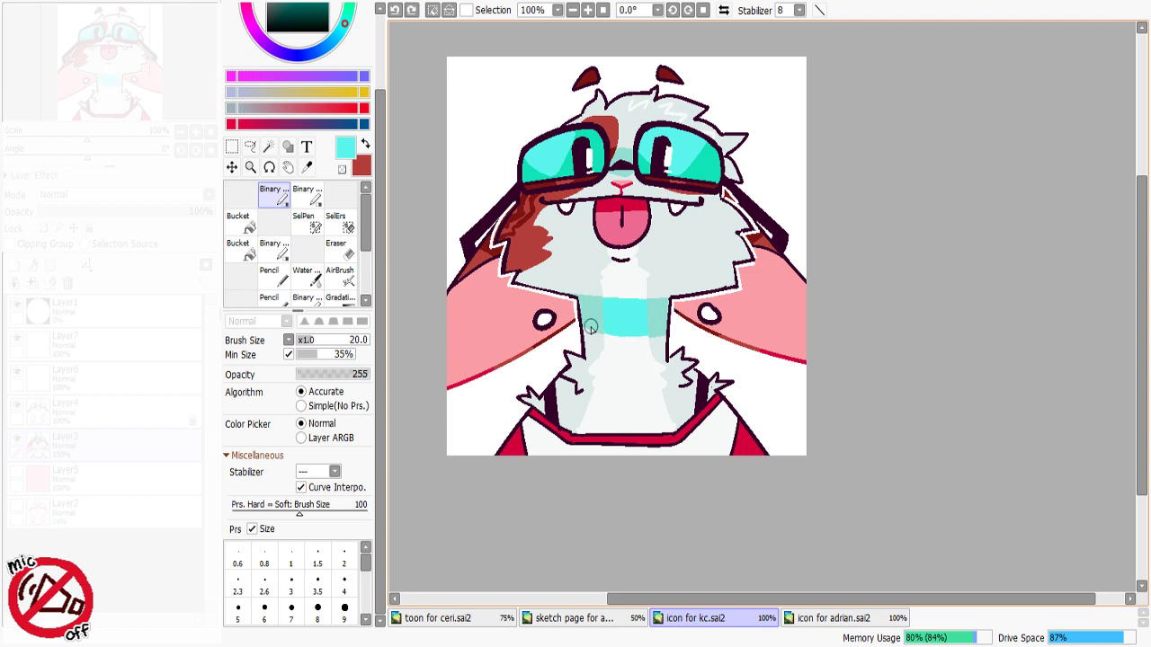
drag(591, 327, 664, 321)
key(ctrl+d)
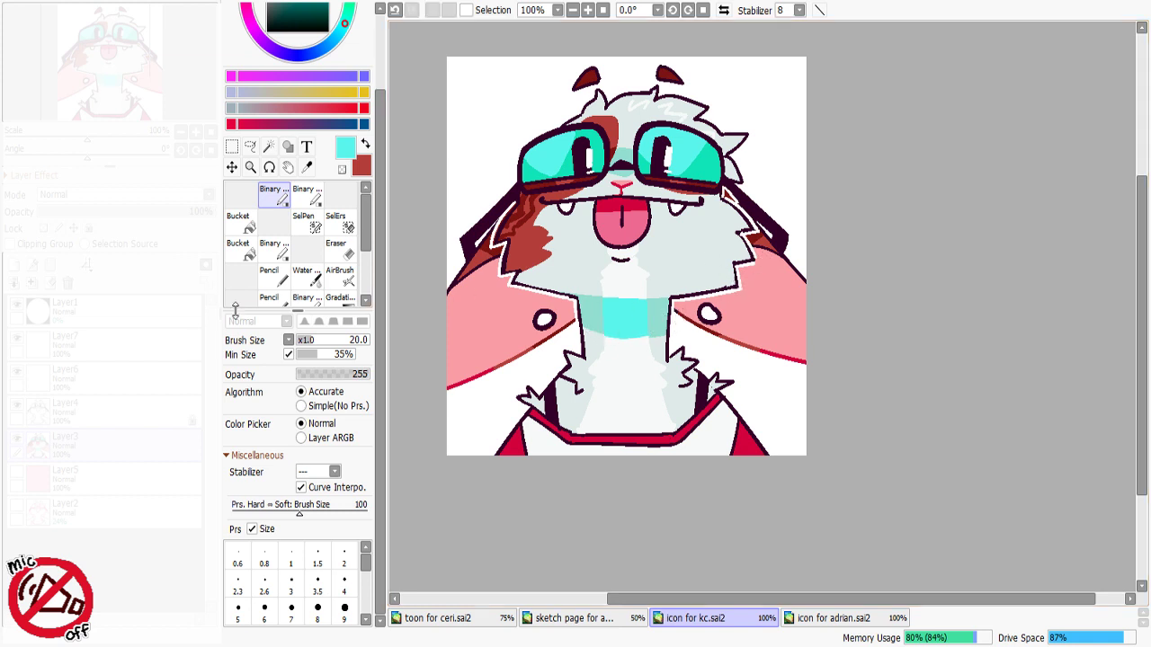
Step: Set the Bucket to Similar Colored Area and try less saturated teal and cyan fills on the throat shadow
right_click(589, 313)
scroll(326, 58, up, 3)
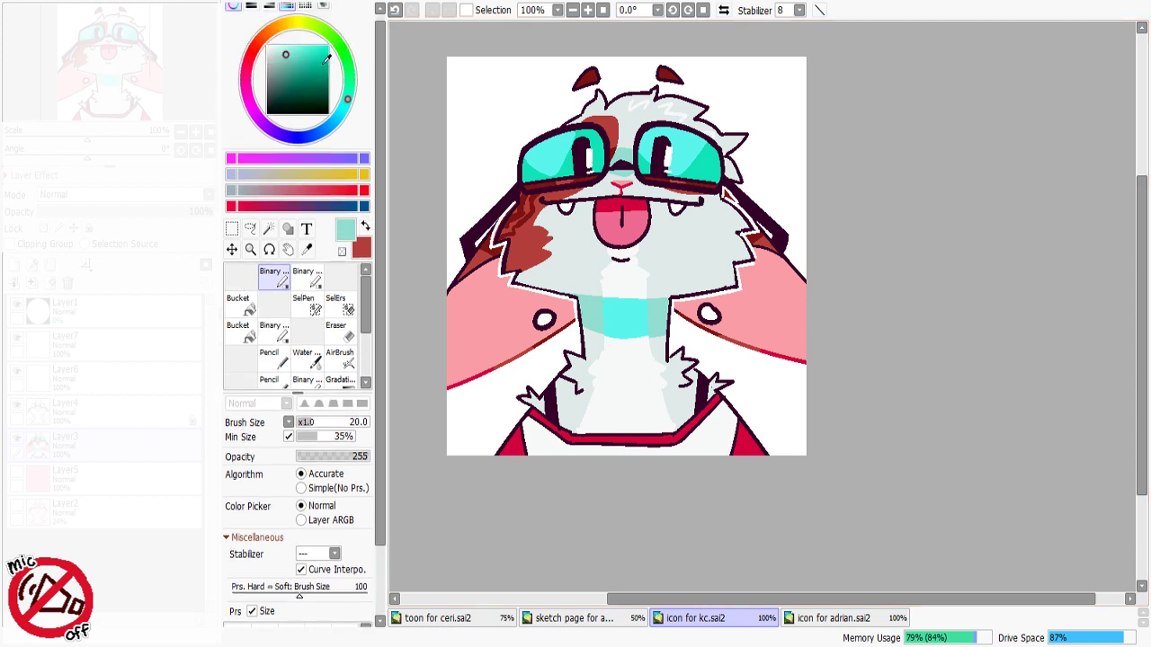
click(239, 304)
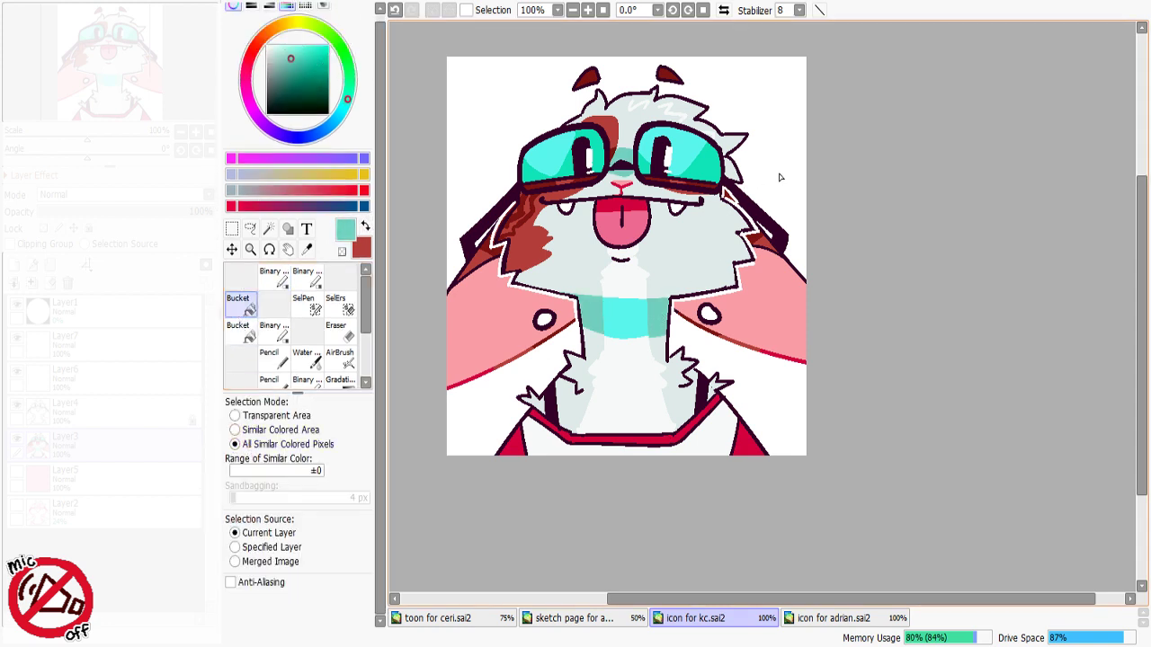
key(ctrl+z)
right_click(624, 327)
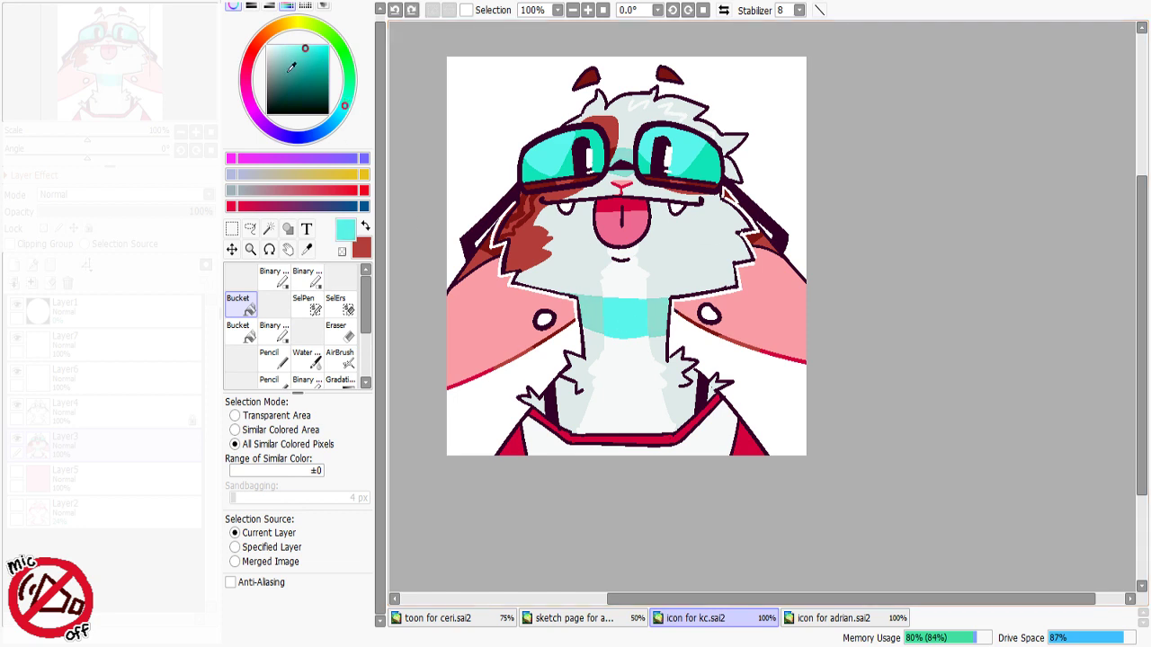
click(270, 430)
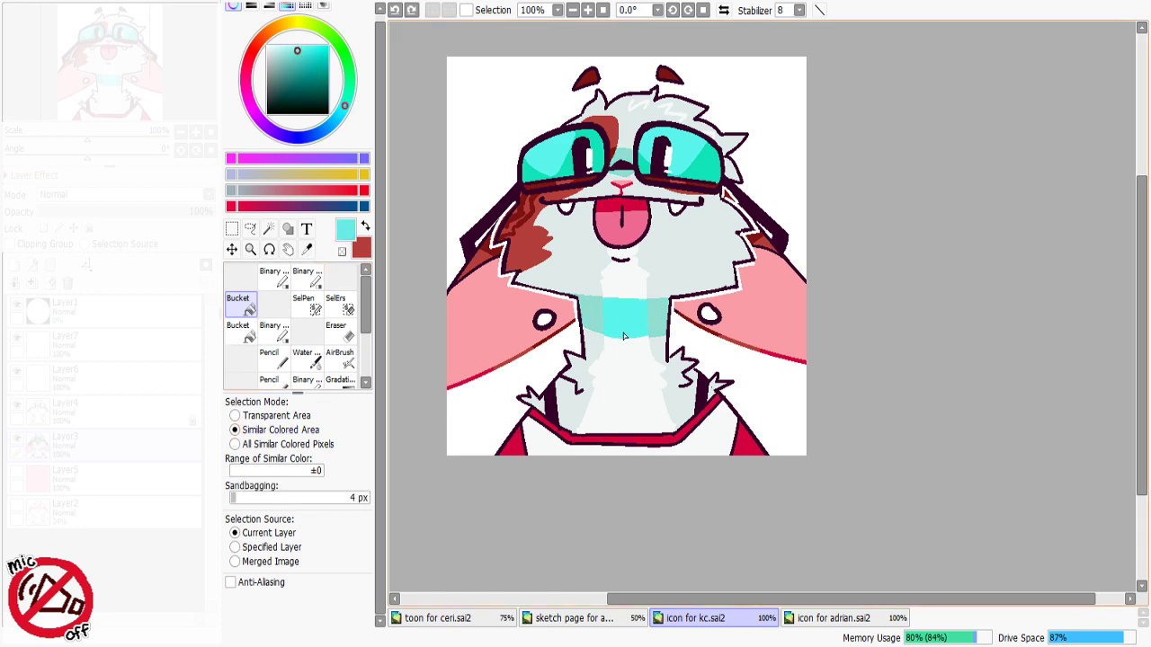
drag(300, 49, 292, 48)
click(633, 305)
key(ctrl+z)
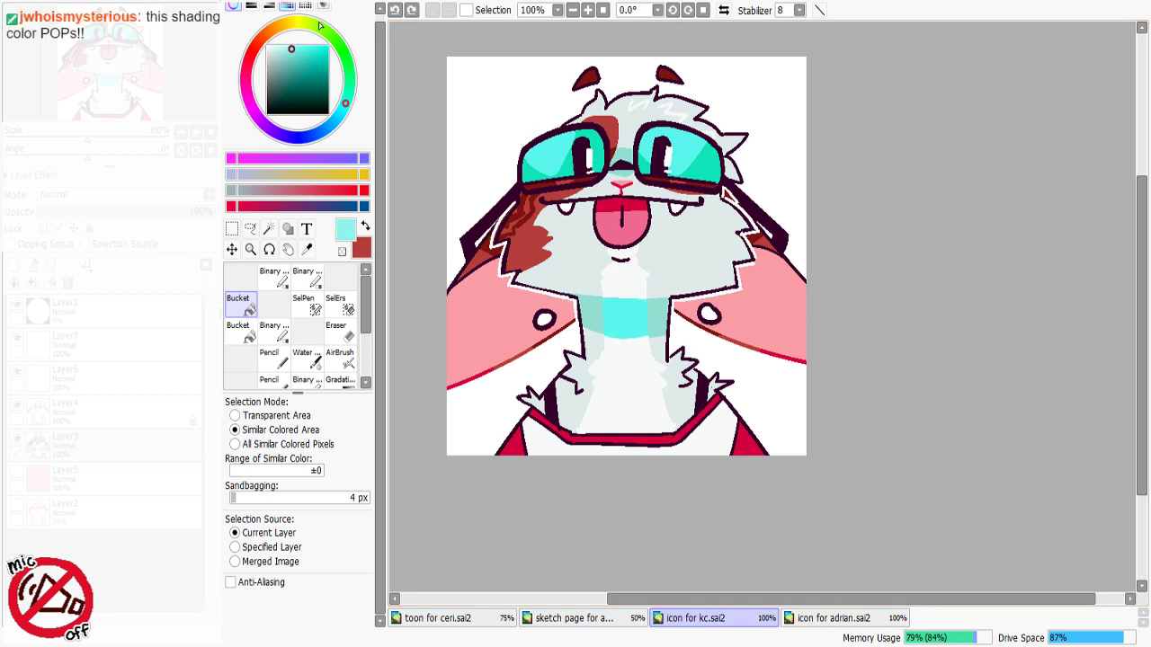
Step: Compare a greener fill on the throat band, and fill it with a pale, less saturated teal instead
key(ctrl+y)
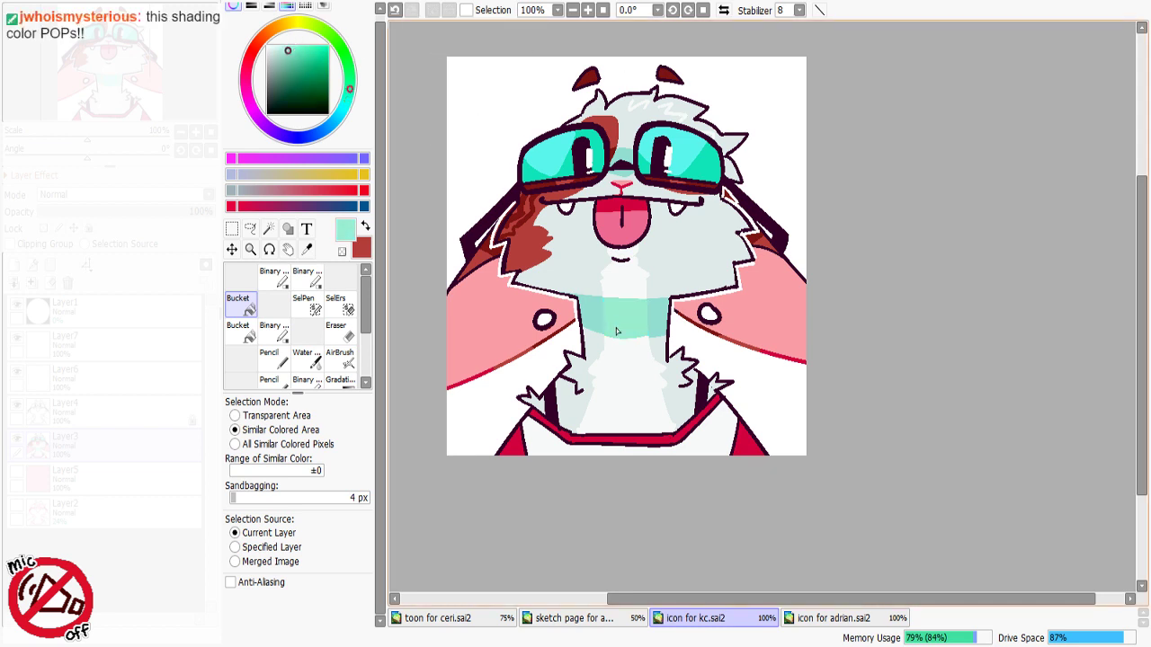
key(ctrl+z)
click(283, 49)
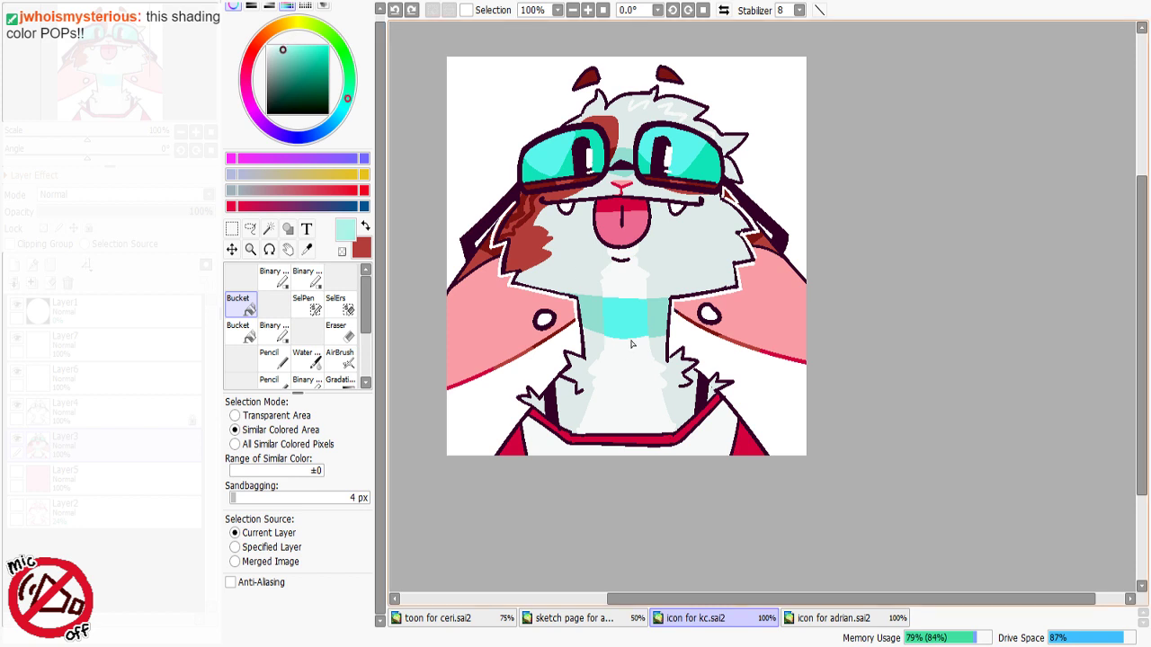
click(632, 332)
key(ctrl+z)
key(ctrl+y)
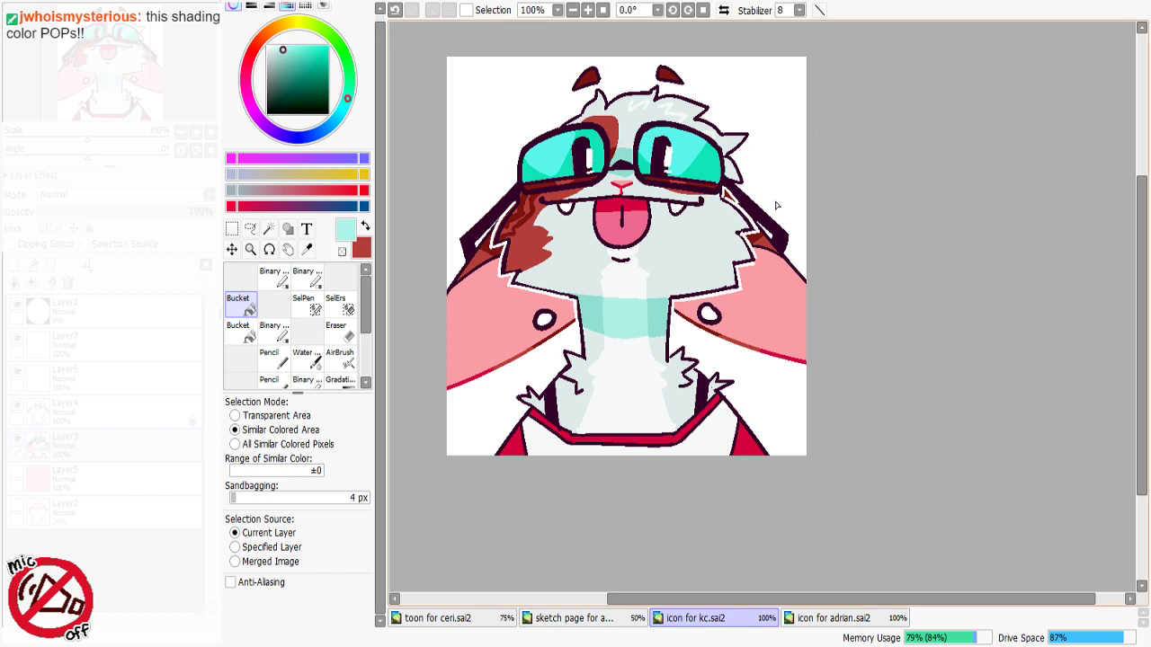
alt+click(696, 246)
click(268, 229)
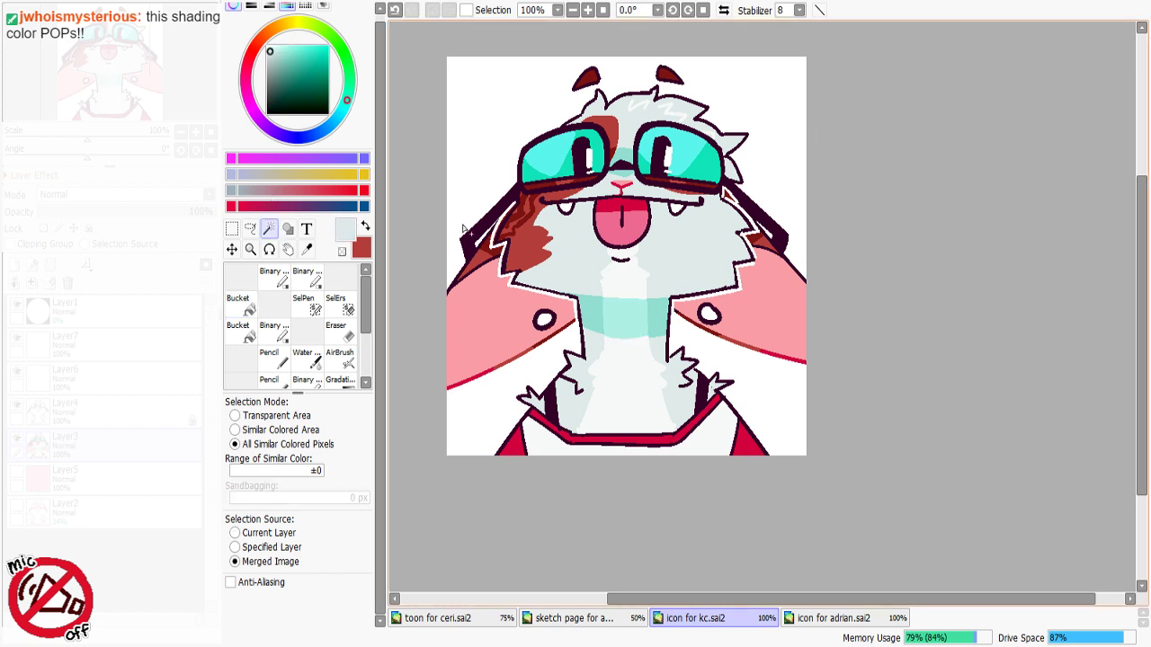
click(692, 250)
click(603, 306)
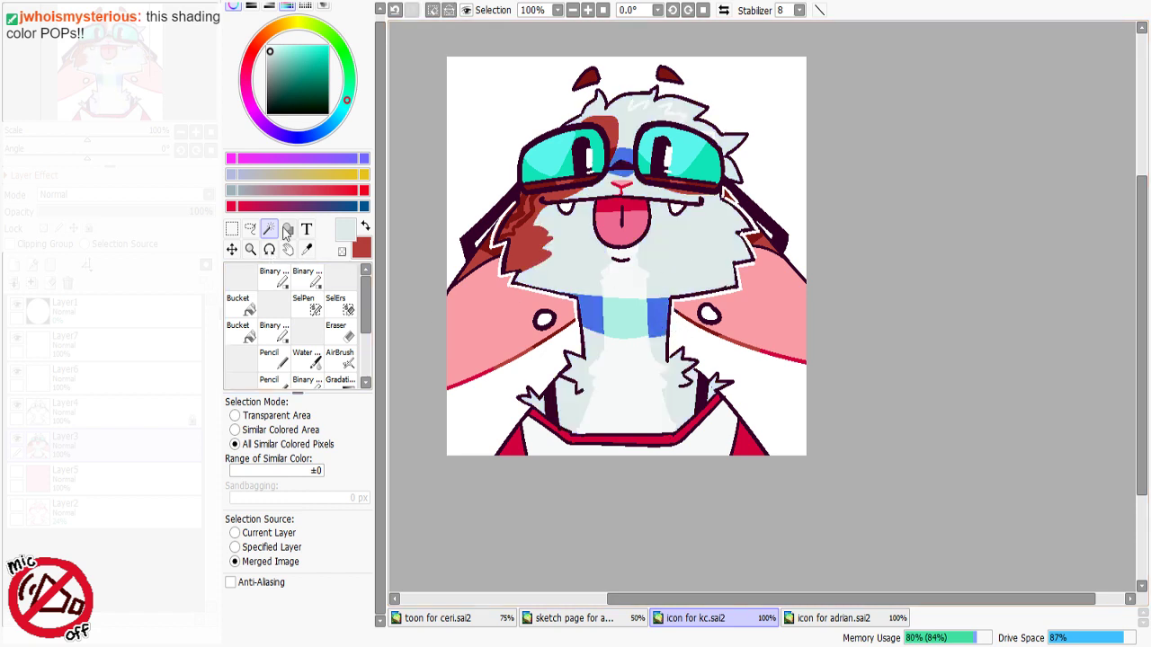
click(274, 277)
click(315, 423)
key(ctrl+d)
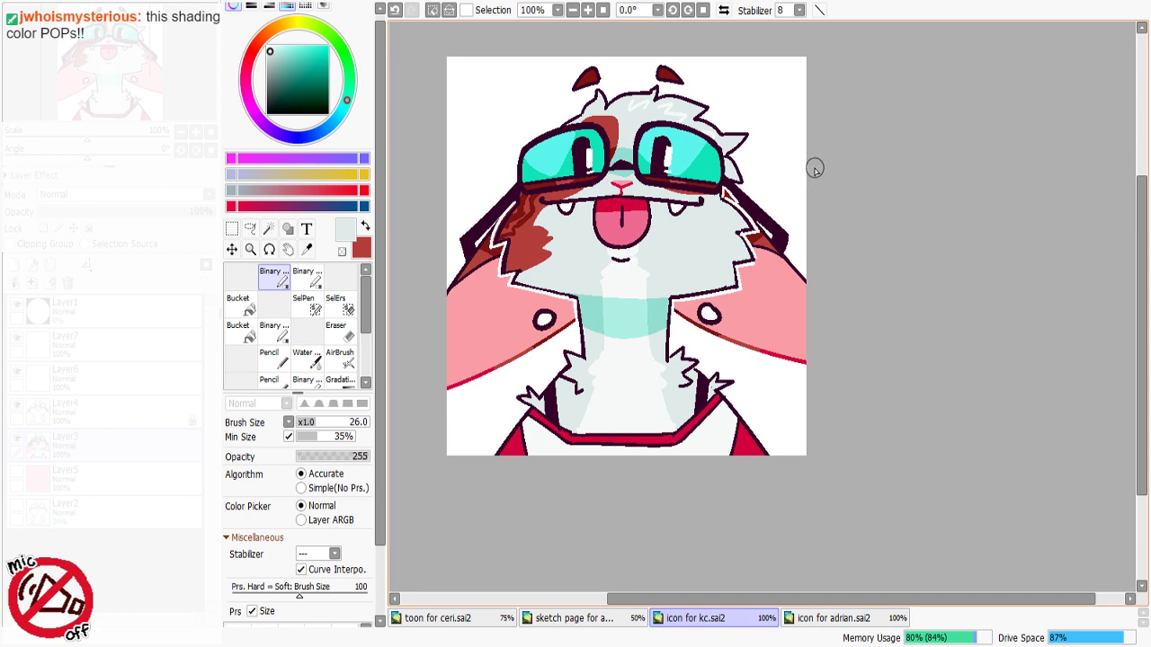
key(ctrl+d)
Step: Try a small pale teal shadow on the throat just under the chin line with a size 16 brush
alt+click(650, 331)
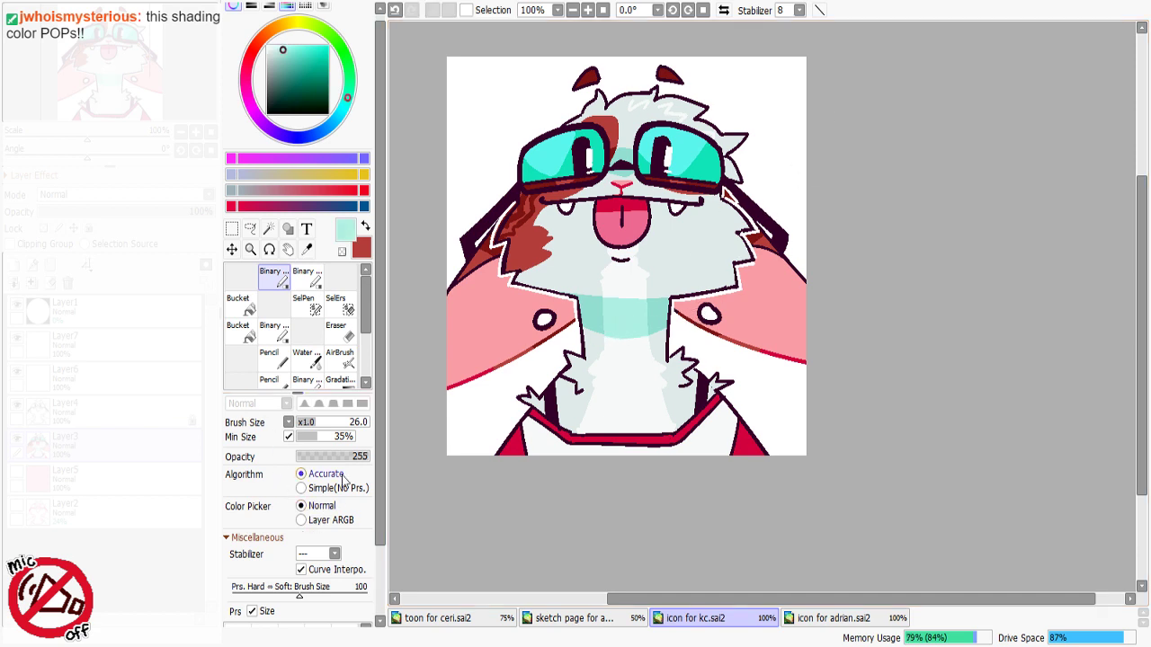
click(303, 422)
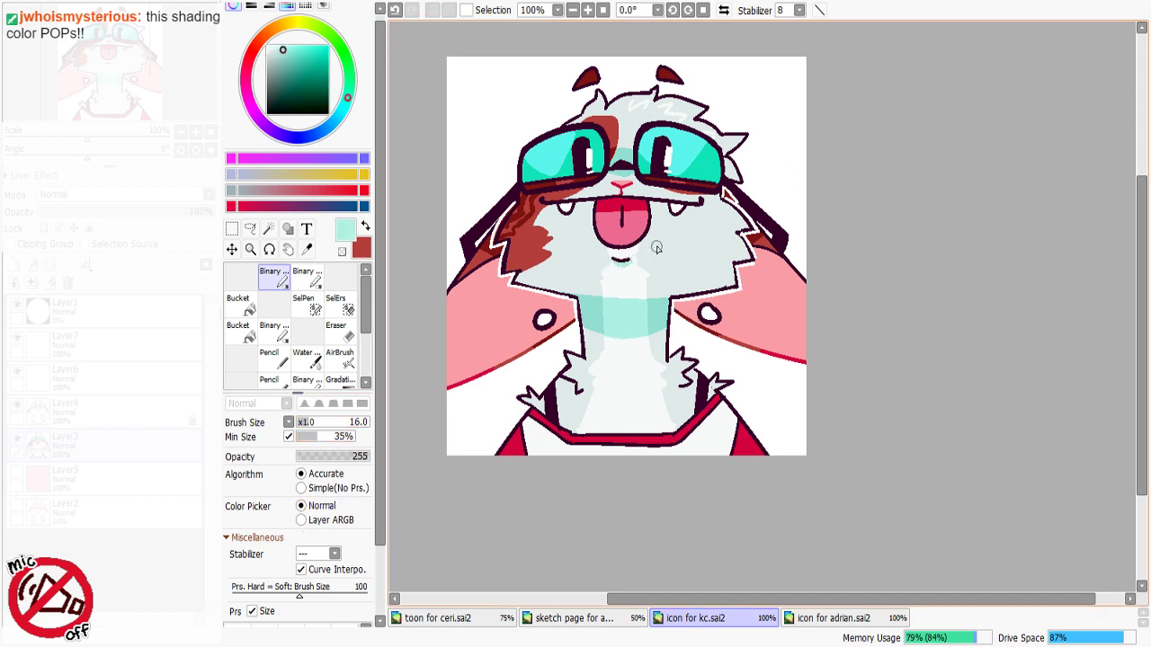
key(ctrl+z)
mouse_move(614, 263)
mouse_down()
mouse_move(620, 278)
mouse_move(621, 263)
mouse_move(629, 270)
mouse_up()
key(ctrl+z)
alt+click(632, 279)
key(ctrl+z)
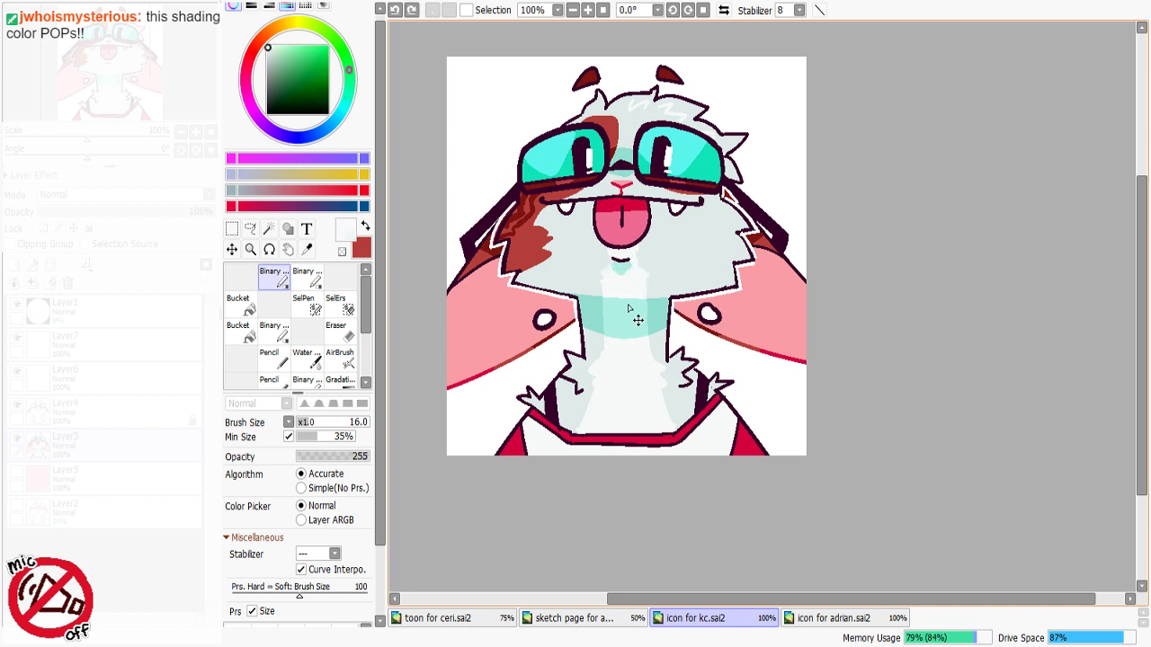
key(ctrl+z)
Step: Switch to Layer4 and test the neck shadow's teal and the lenses' brighter teal on the small chin line
alt+click(635, 318)
click(108, 414)
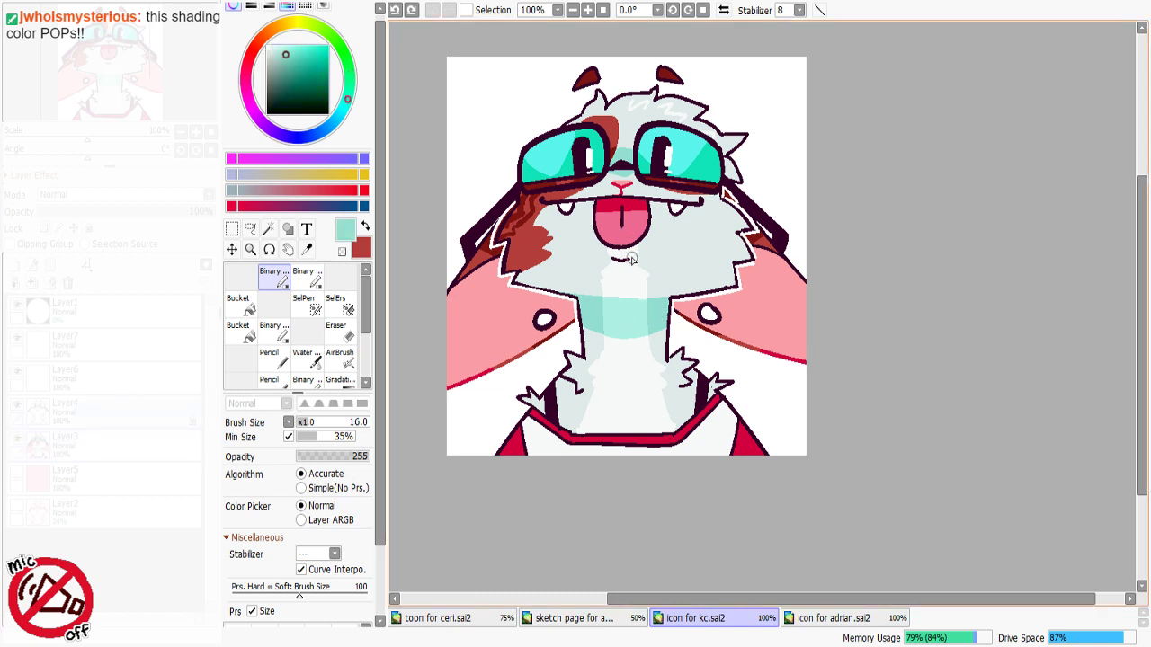
mouse_move(632, 256)
mouse_down()
mouse_move(595, 262)
mouse_move(629, 260)
mouse_up()
key(ctrl+z)
alt+click(599, 138)
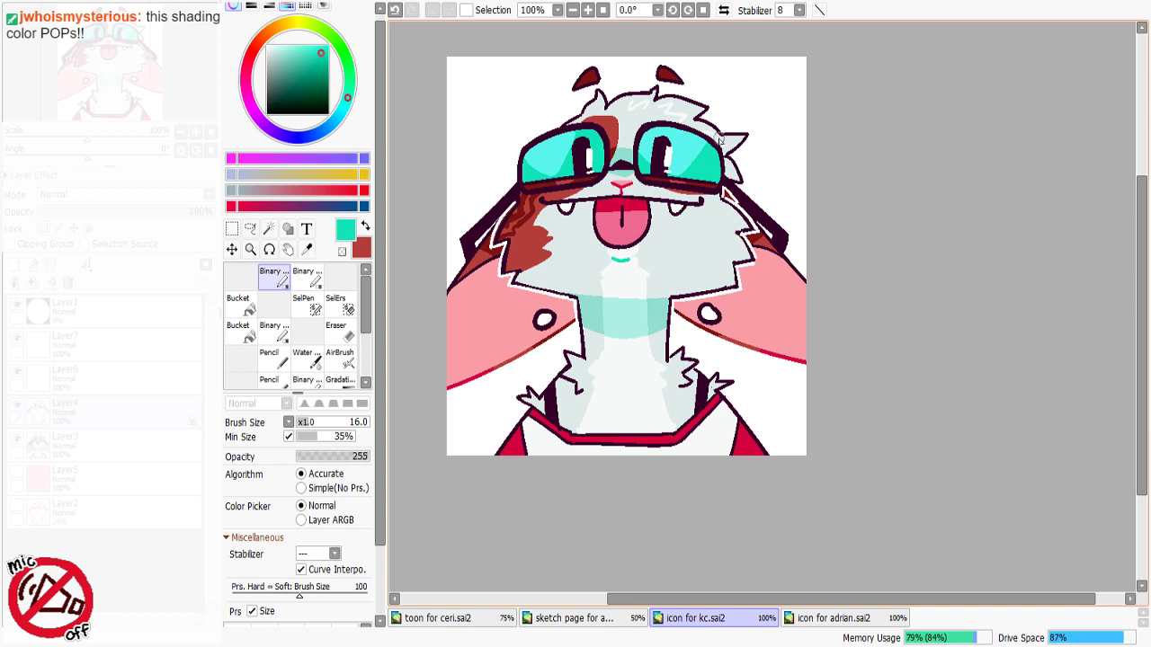
alt+click(615, 322)
drag(612, 260, 630, 259)
key(ctrl+z)
Step: Darken the lens teal to a deep blue-teal and try it on the chin line and one cheek's lower outline
alt+click(705, 155)
click(322, 78)
click(340, 116)
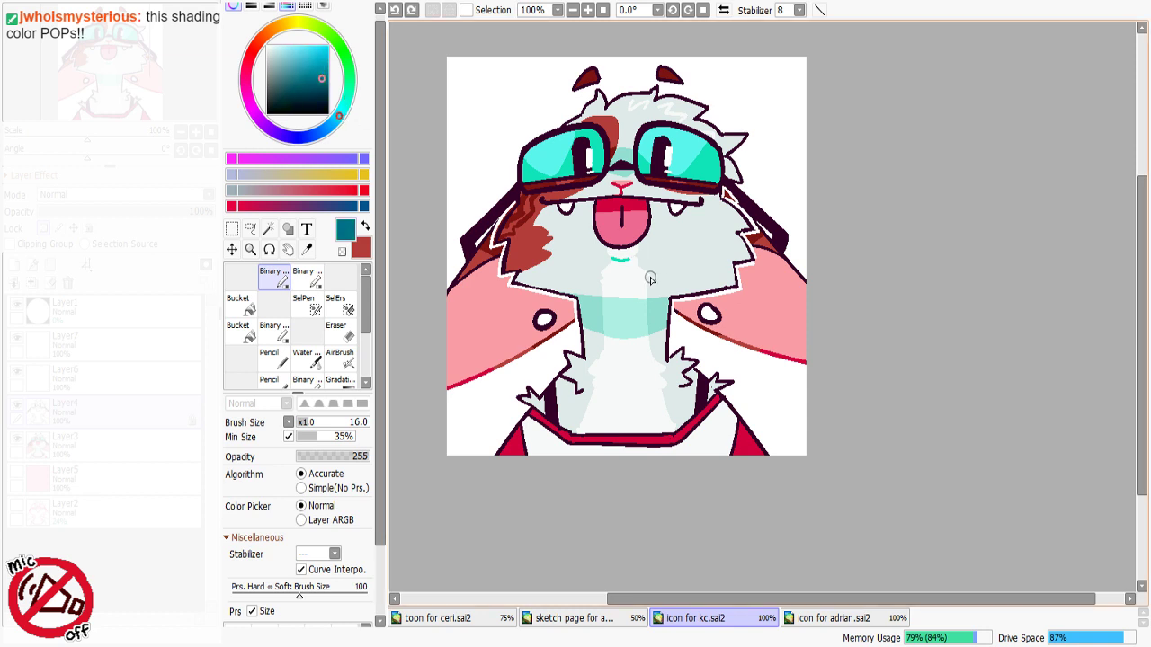
click(326, 65)
drag(323, 69, 330, 69)
drag(614, 259, 630, 259)
drag(691, 295, 748, 284)
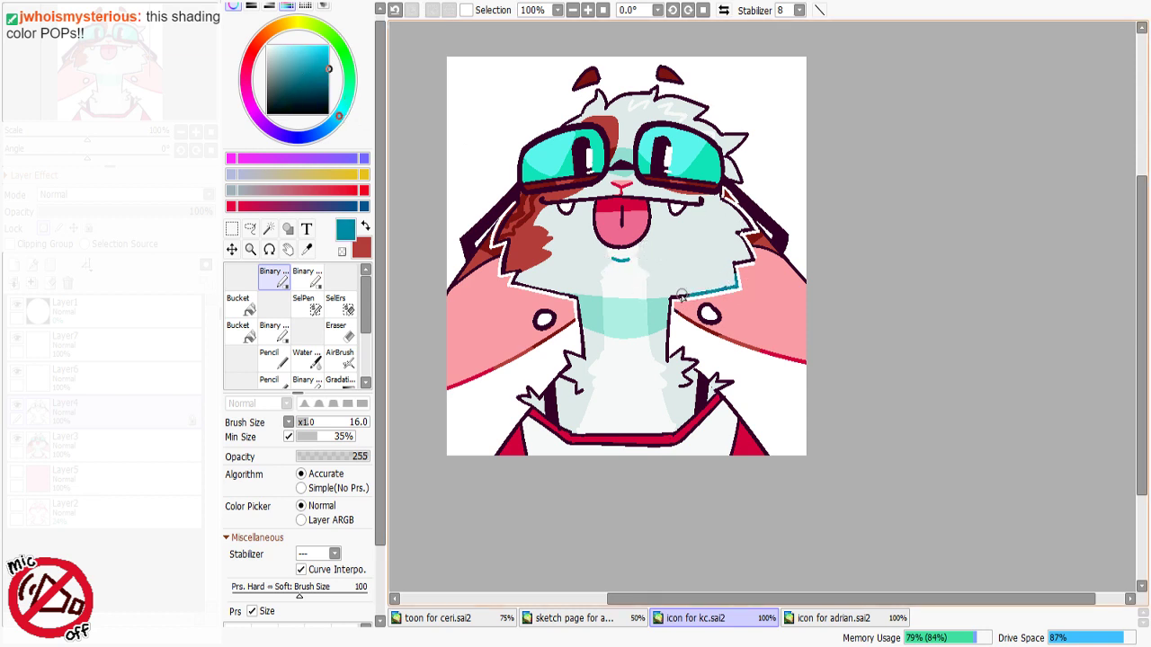
Step: Shift the line colour to a dark green and recolour the chin line and the lower outlines of both cheeks
click(349, 94)
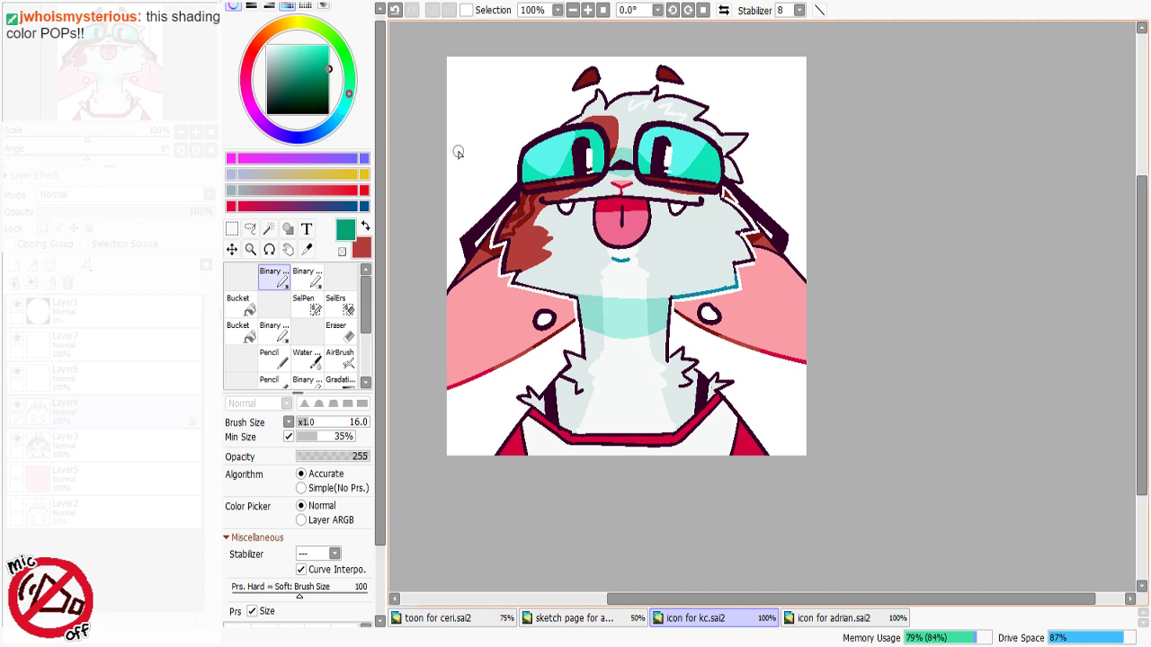
key(ctrl+z)
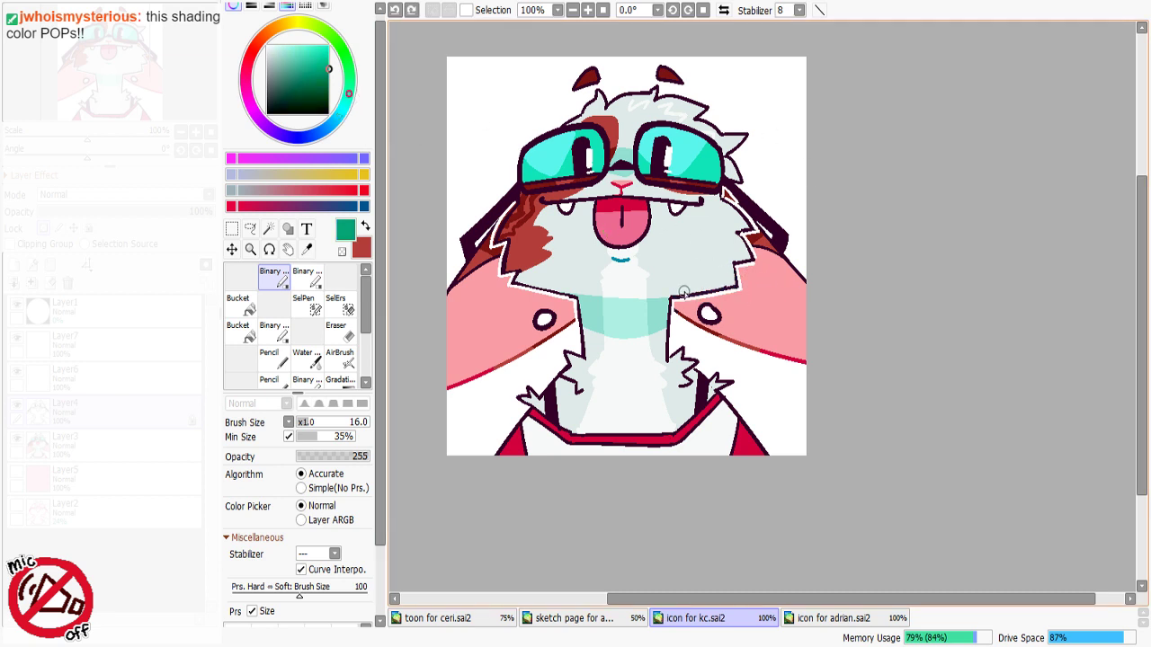
drag(675, 296, 738, 287)
drag(613, 260, 630, 260)
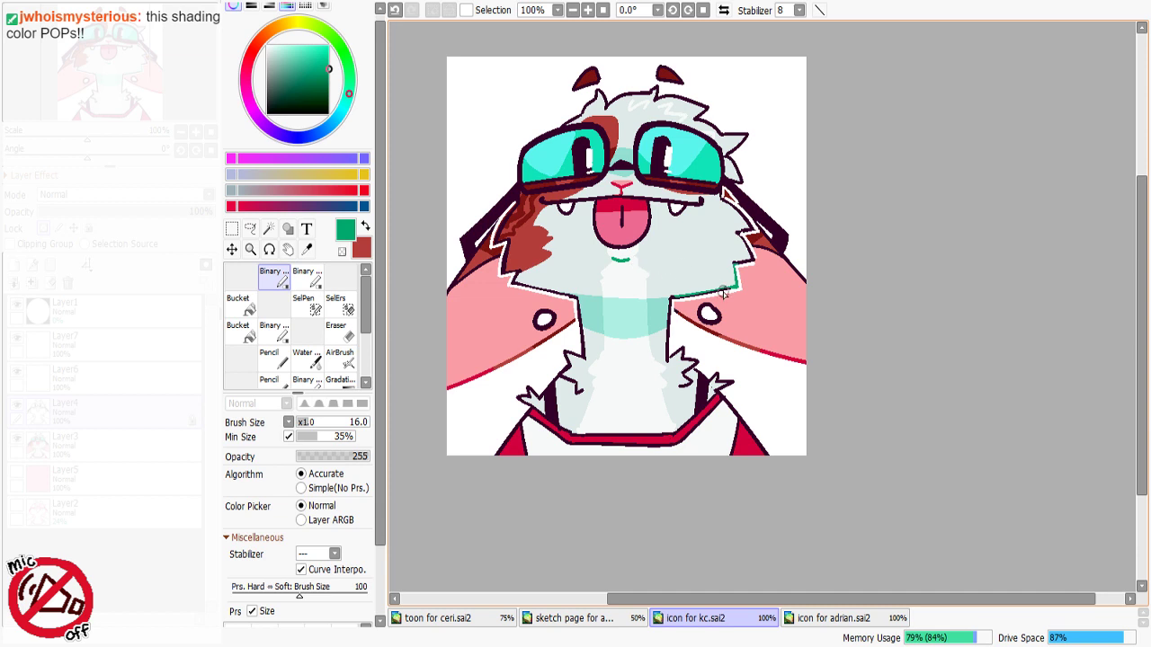
drag(723, 292, 675, 298)
drag(734, 263, 752, 260)
drag(511, 281, 567, 292)
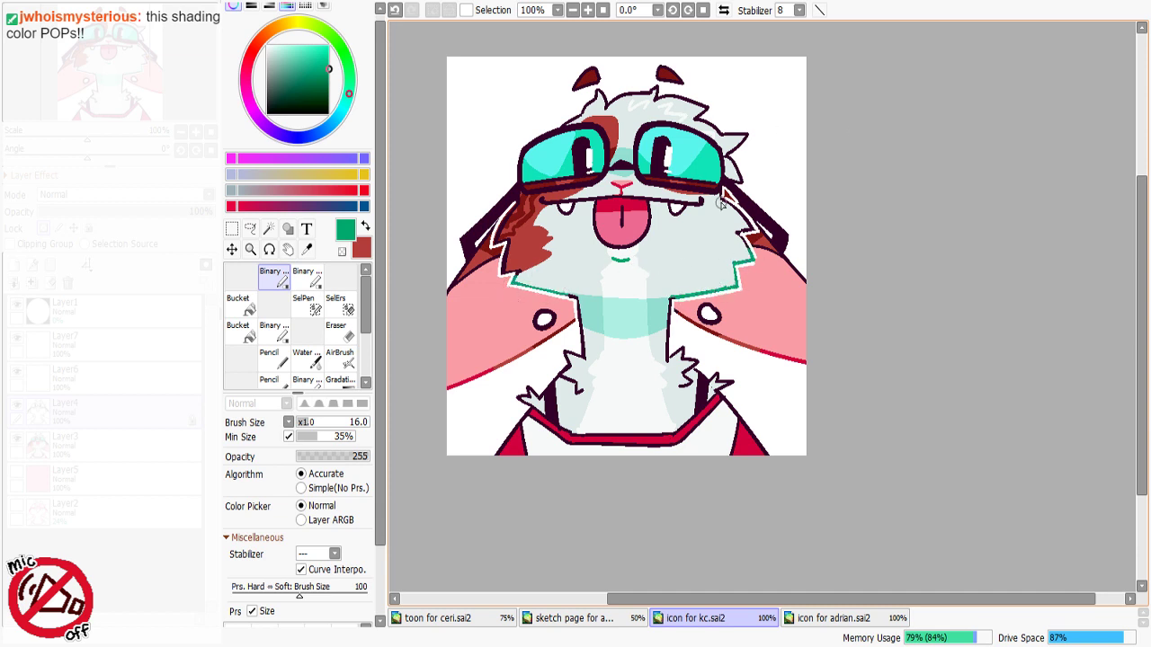
Step: Switch the line colour to a strong blue and recolour the lower outlines of both cheeks
alt+click(678, 424)
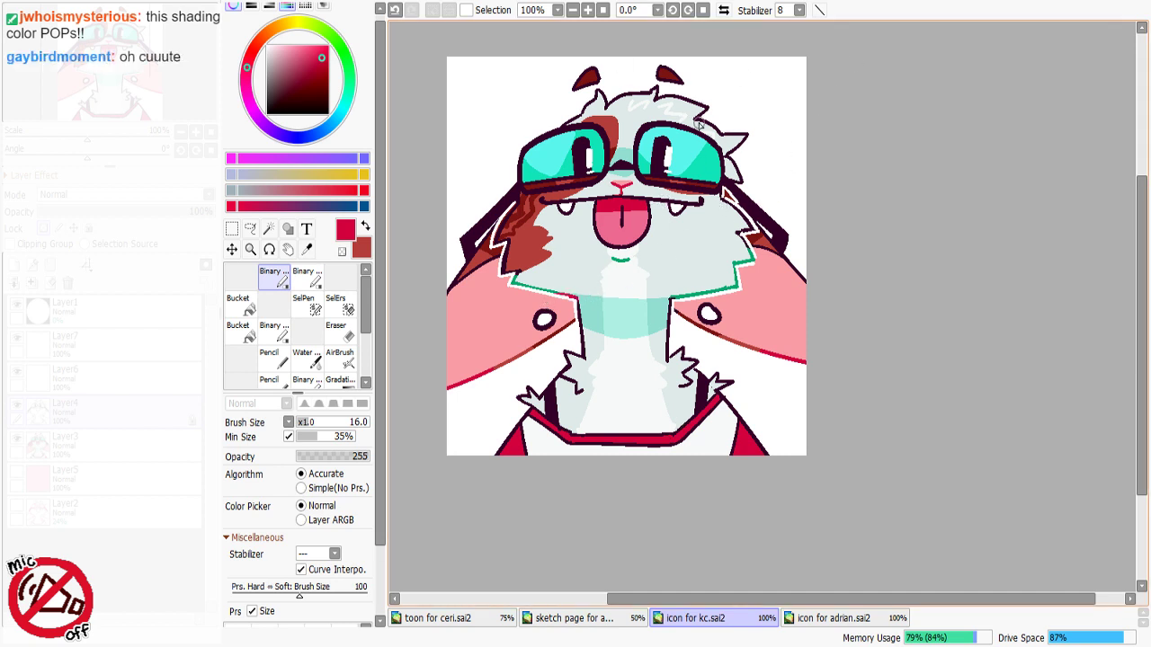
alt+click(706, 294)
click(324, 133)
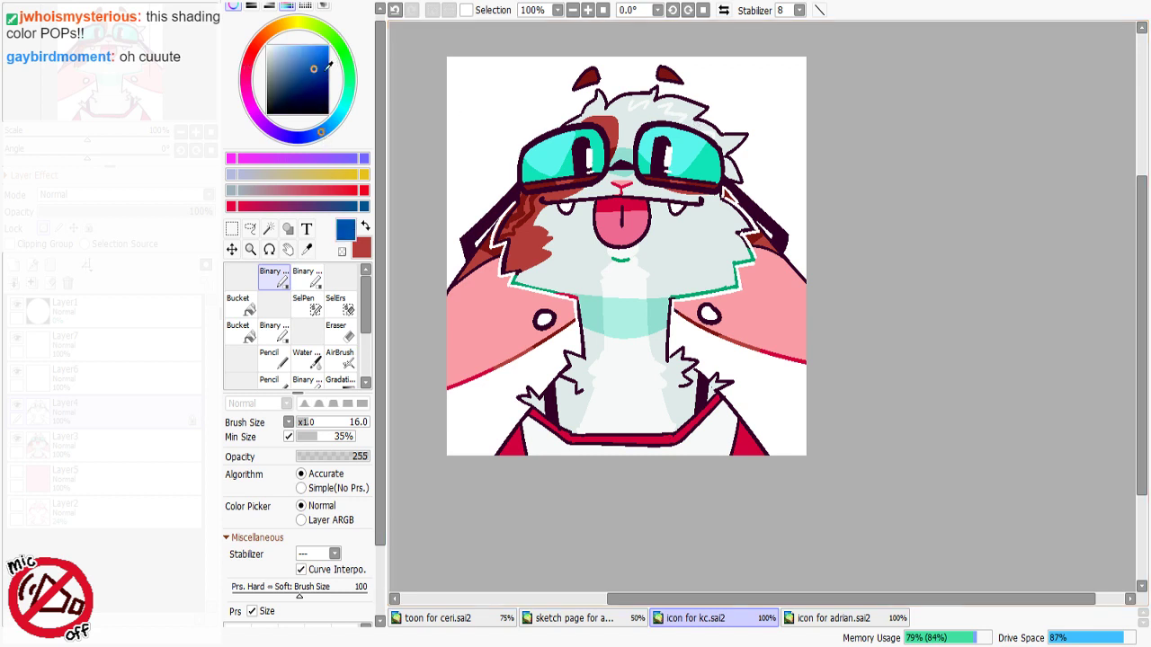
drag(739, 287, 671, 296)
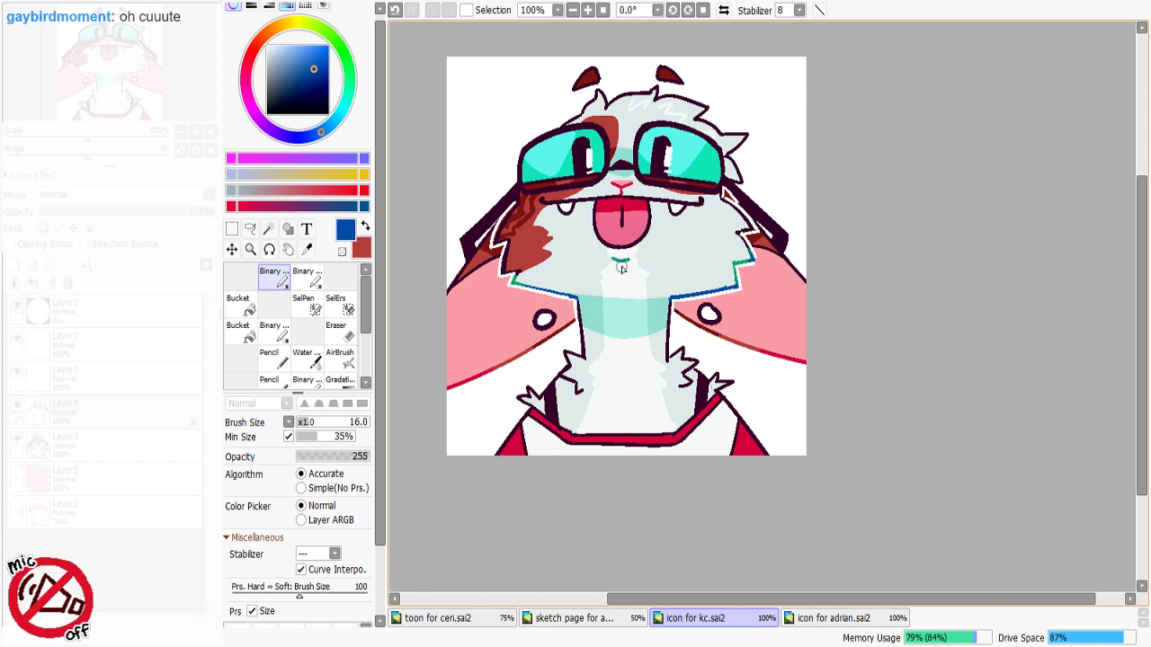
Step: Recolour the tongue's outline and centre line in dark red, using a colour sampled from the face patch
alt+click(572, 258)
alt+click(511, 228)
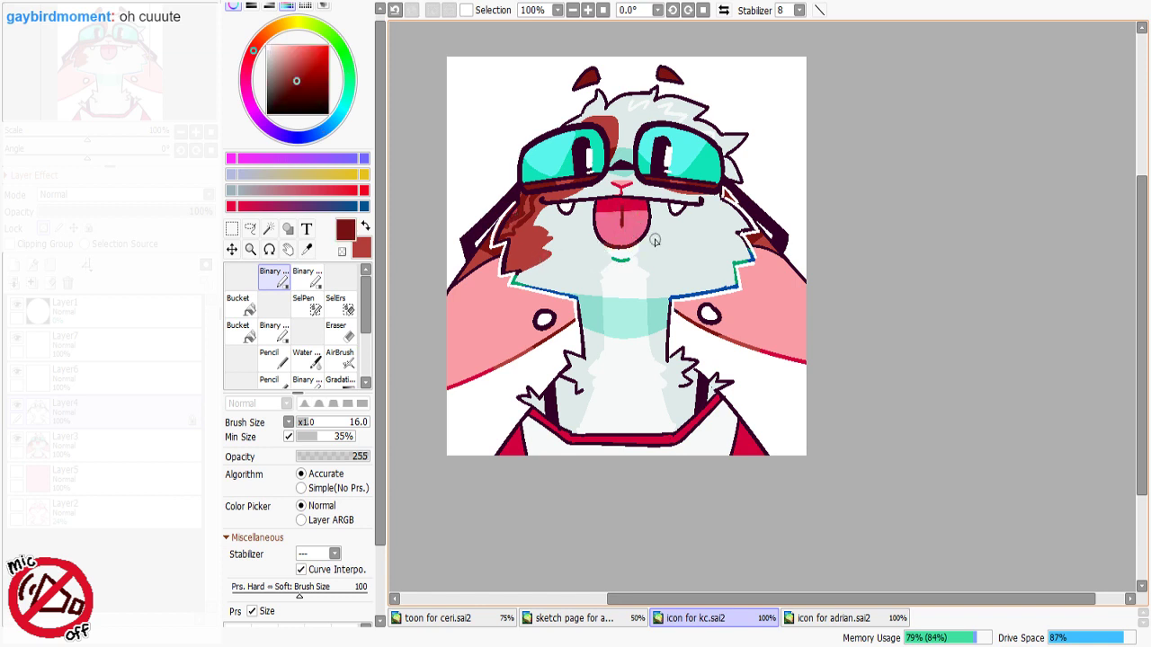
alt+click(608, 200)
mouse_move(597, 237)
mouse_down()
mouse_move(657, 235)
mouse_move(641, 241)
mouse_move(610, 205)
mouse_move(604, 227)
mouse_move(642, 239)
mouse_up()
key(ctrl+z)
alt+click(610, 210)
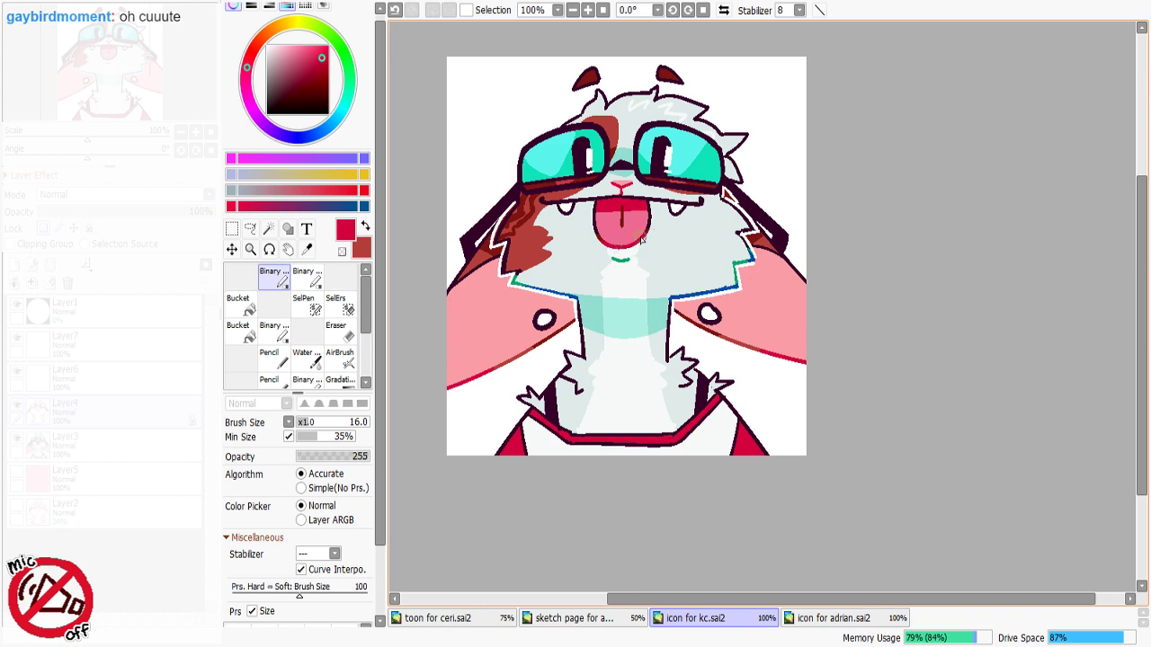
key(ctrl+z)
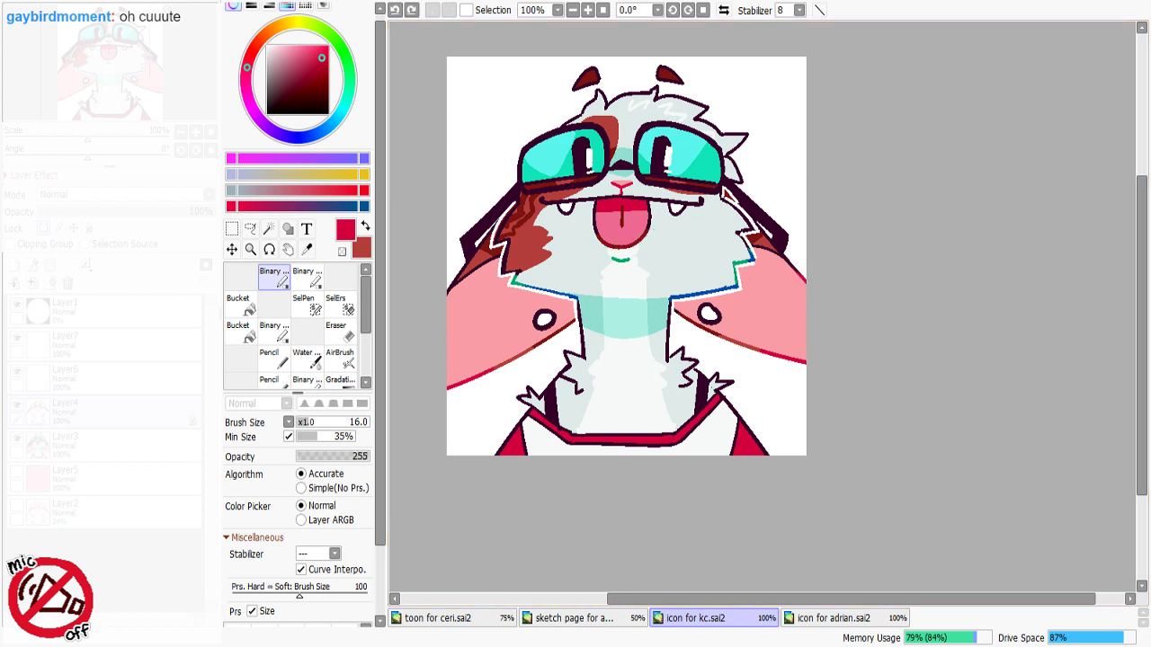
Step: Switch to Layer7 and try a short white size 6 line beside the outer lower corner of the glasses
alt+click(770, 164)
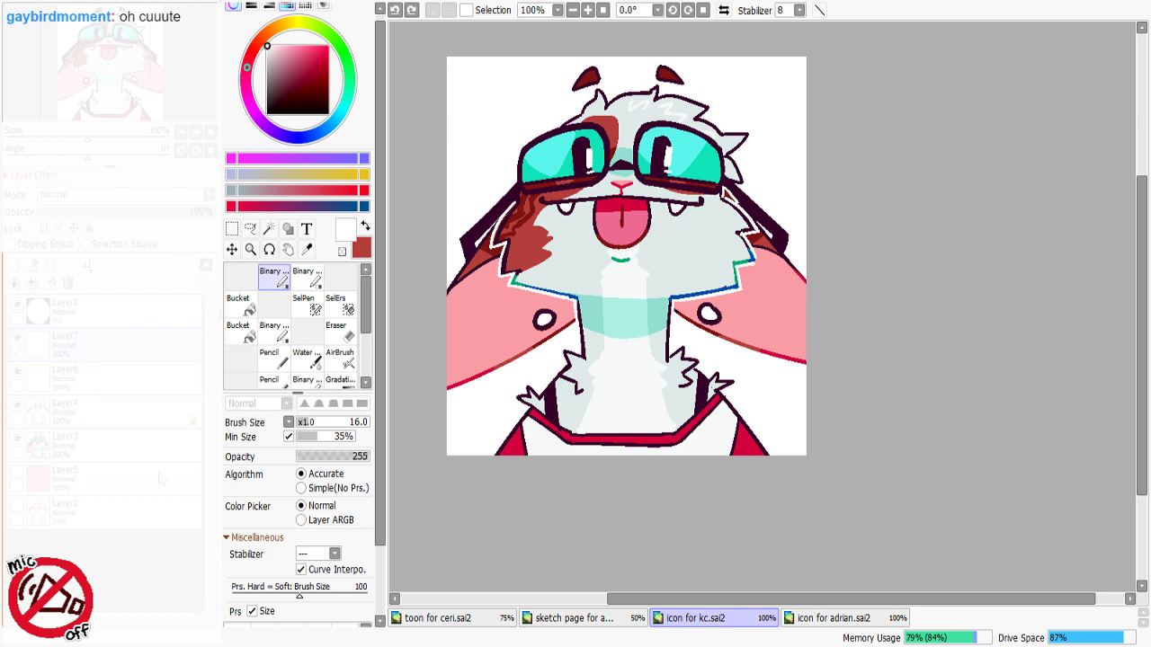
scroll(297, 405, down, 3)
click(264, 607)
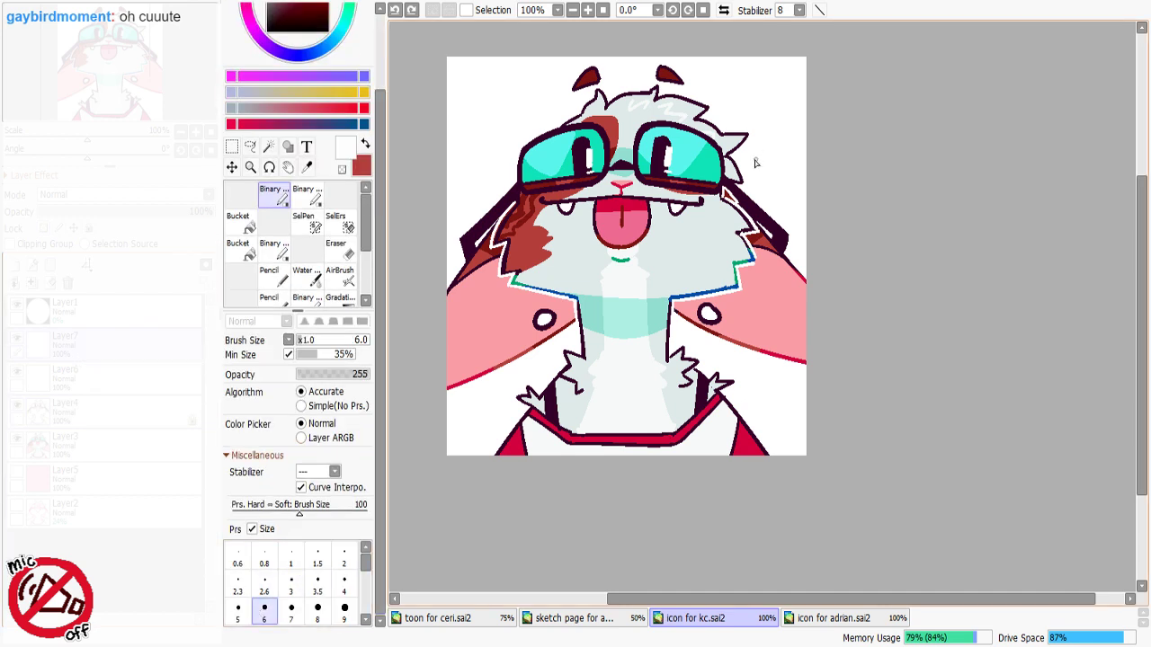
drag(724, 185, 743, 180)
key(ctrl+z)
key(ctrl+z)
Step: Select the pale pink inner ears with the Magic Wand and sample the tongue's pink for the brush
right_click(781, 312)
key(w)
click(511, 318)
right_click(639, 216)
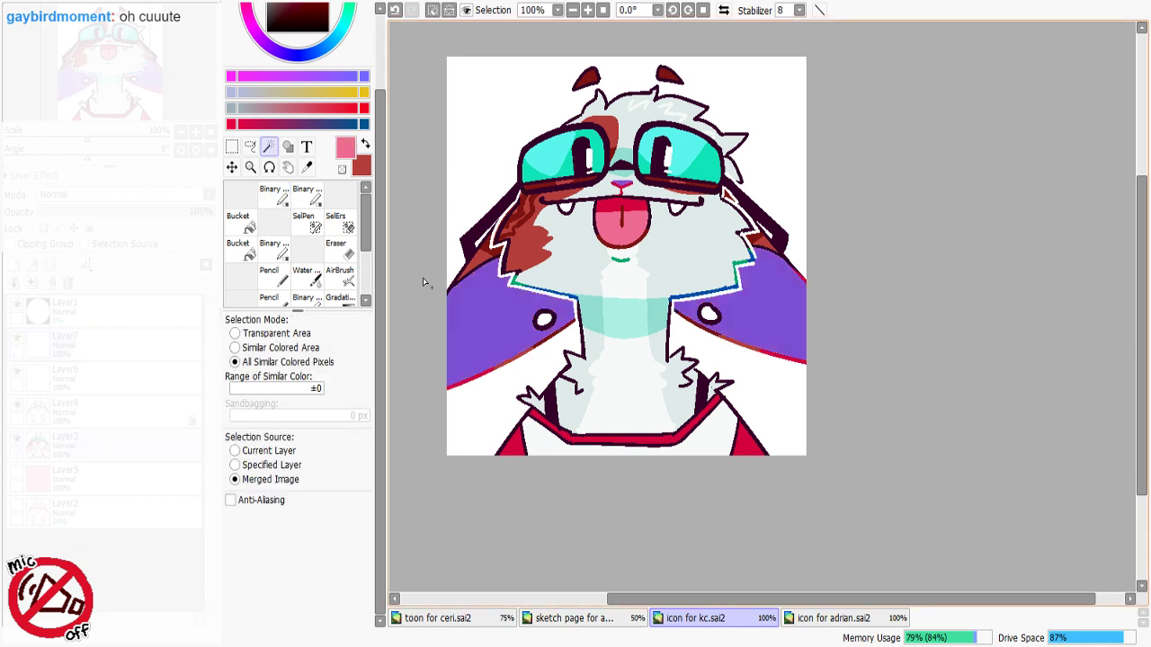
click(265, 202)
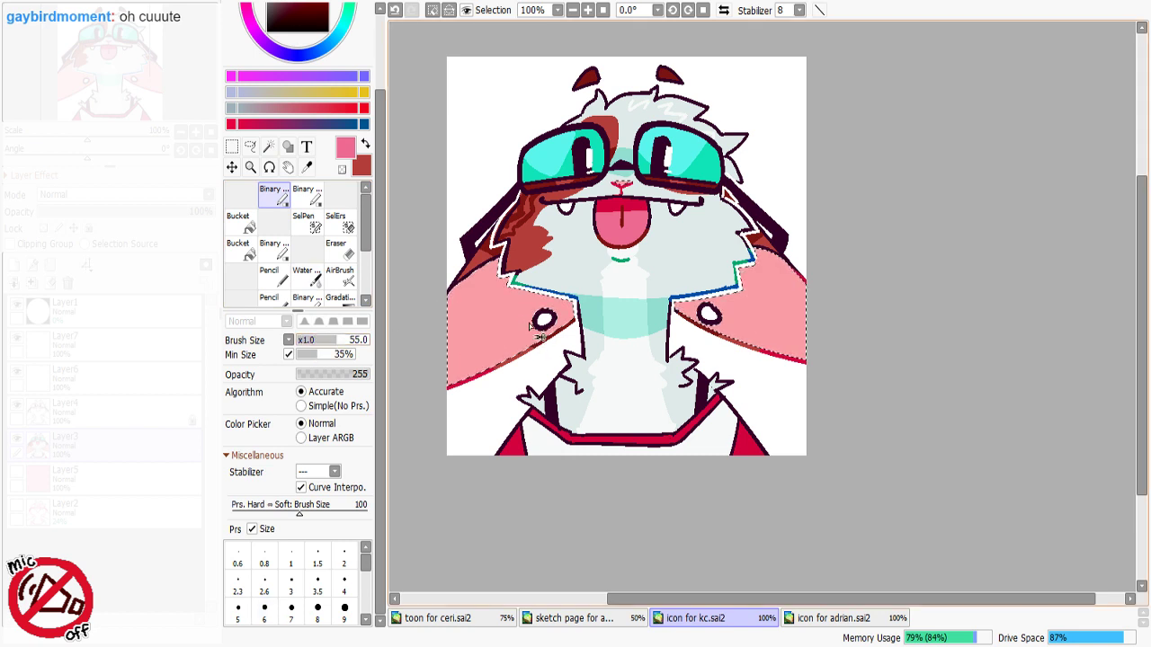
Step: Paint rounded darker pink shadows inside both ears on Layer3 with a size 55 brush and clear the selection
mouse_move(488, 278)
mouse_down()
mouse_move(483, 308)
mouse_move(539, 310)
mouse_up()
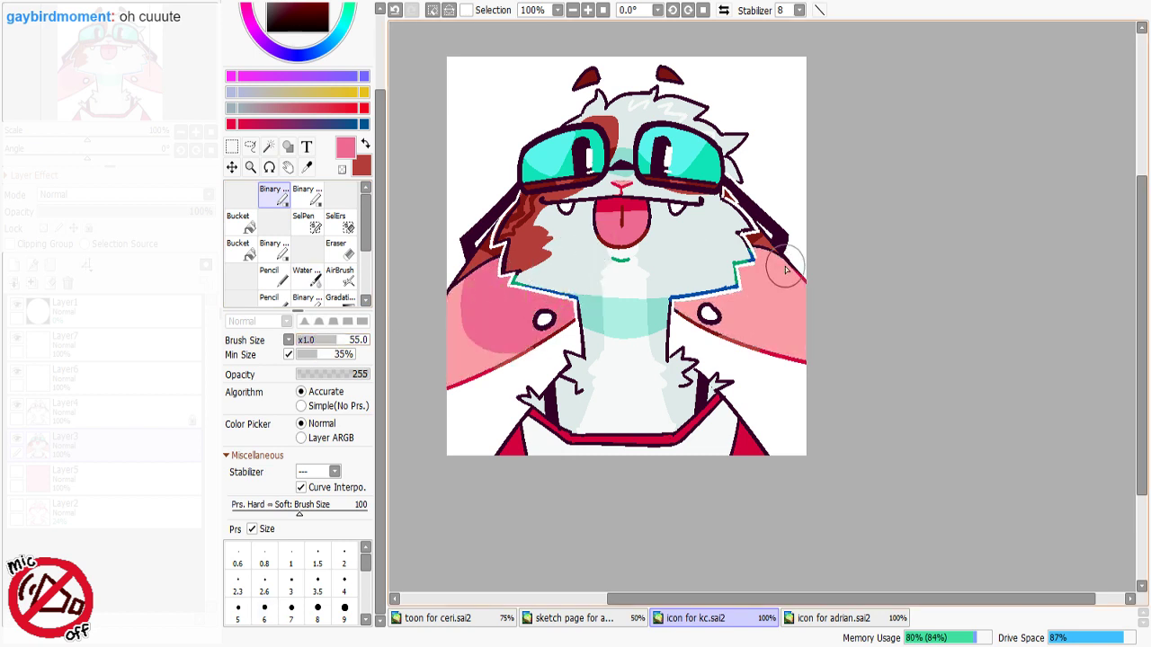
mouse_move(785, 269)
mouse_down()
mouse_move(746, 241)
mouse_move(683, 292)
mouse_move(767, 311)
mouse_move(780, 273)
mouse_move(749, 261)
mouse_move(739, 329)
mouse_move(674, 289)
mouse_move(739, 240)
mouse_move(680, 313)
mouse_move(742, 307)
mouse_move(743, 274)
mouse_move(725, 272)
mouse_move(775, 229)
mouse_move(771, 285)
mouse_move(743, 258)
mouse_move(735, 321)
mouse_move(677, 288)
mouse_move(761, 255)
mouse_up()
key(ctrl+z)
key(ctrl+z)
key(ctrl+z)
key(ctrl+z)
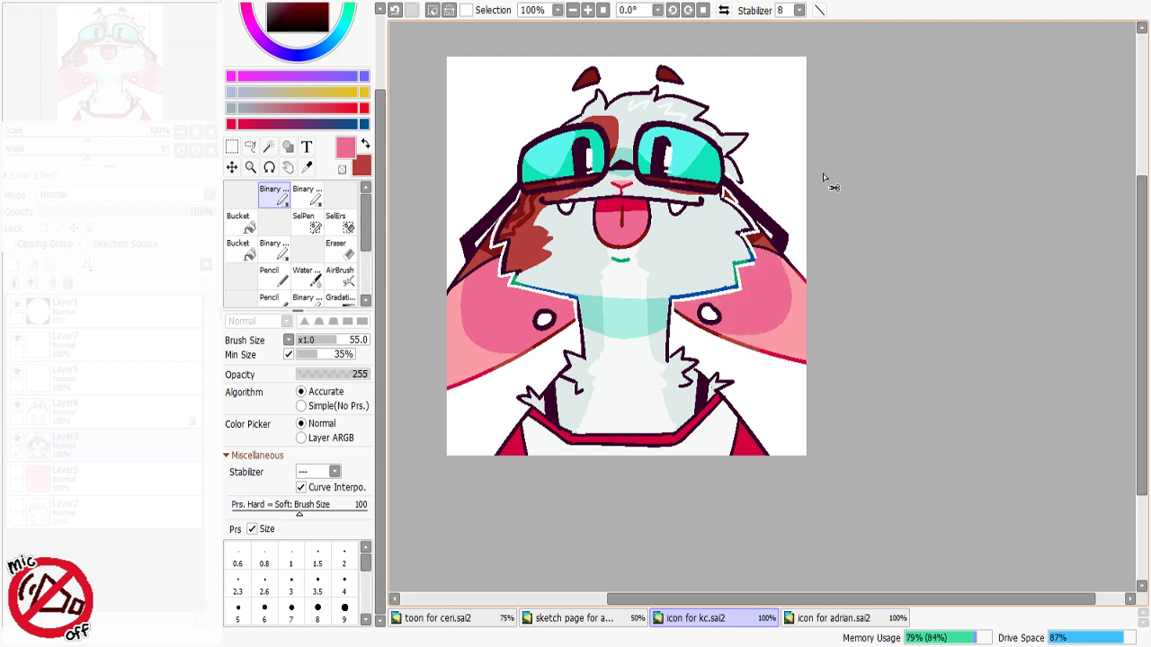
key(ctrl+d)
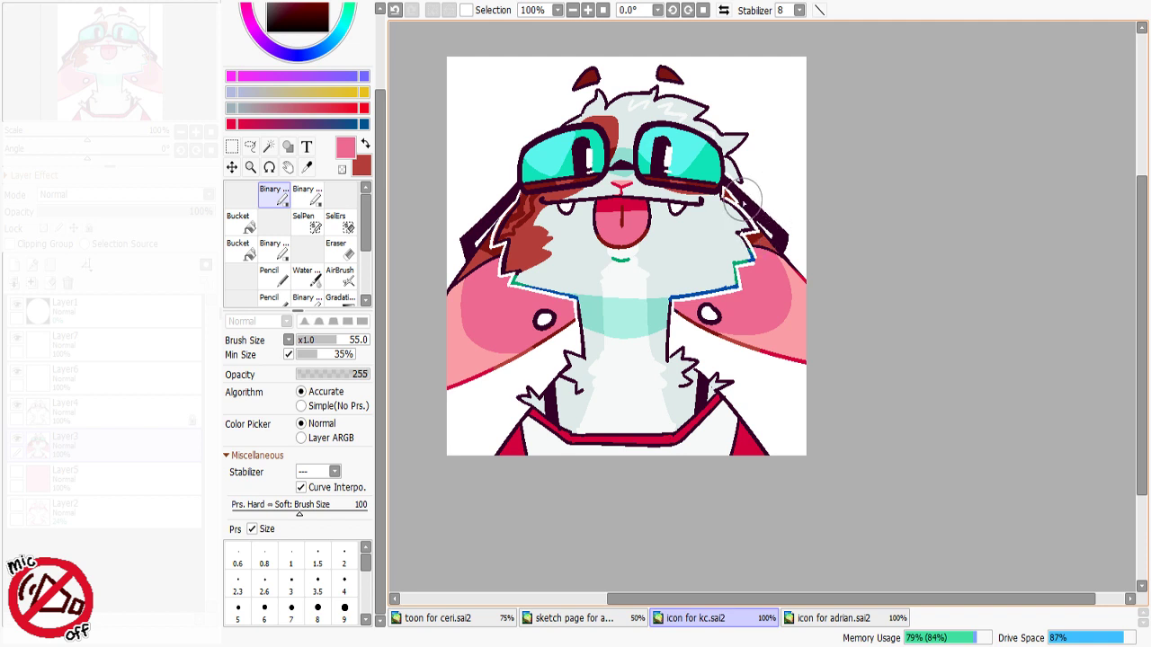
Step: Draw thin white rim lines beneath the glasses on Layer7 with a size 6 brush
alt+click(732, 198)
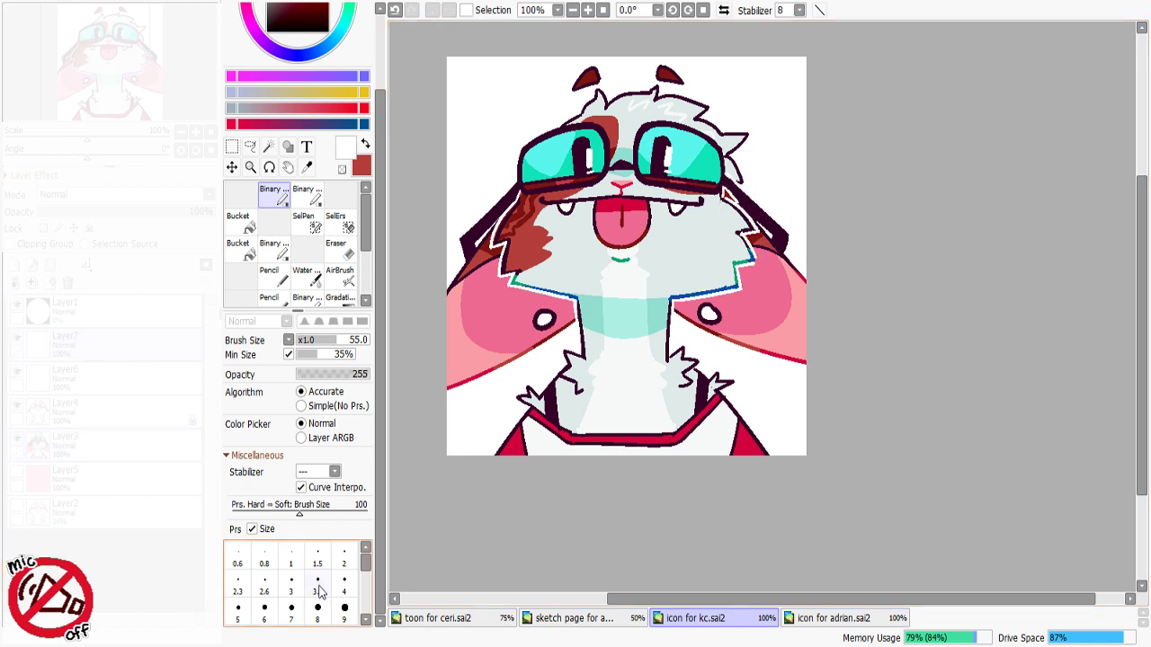
click(265, 615)
mouse_move(686, 195)
mouse_down()
mouse_move(722, 200)
mouse_move(724, 187)
mouse_up()
key(ctrl+z)
key(ctrl+z)
key(ctrl+z)
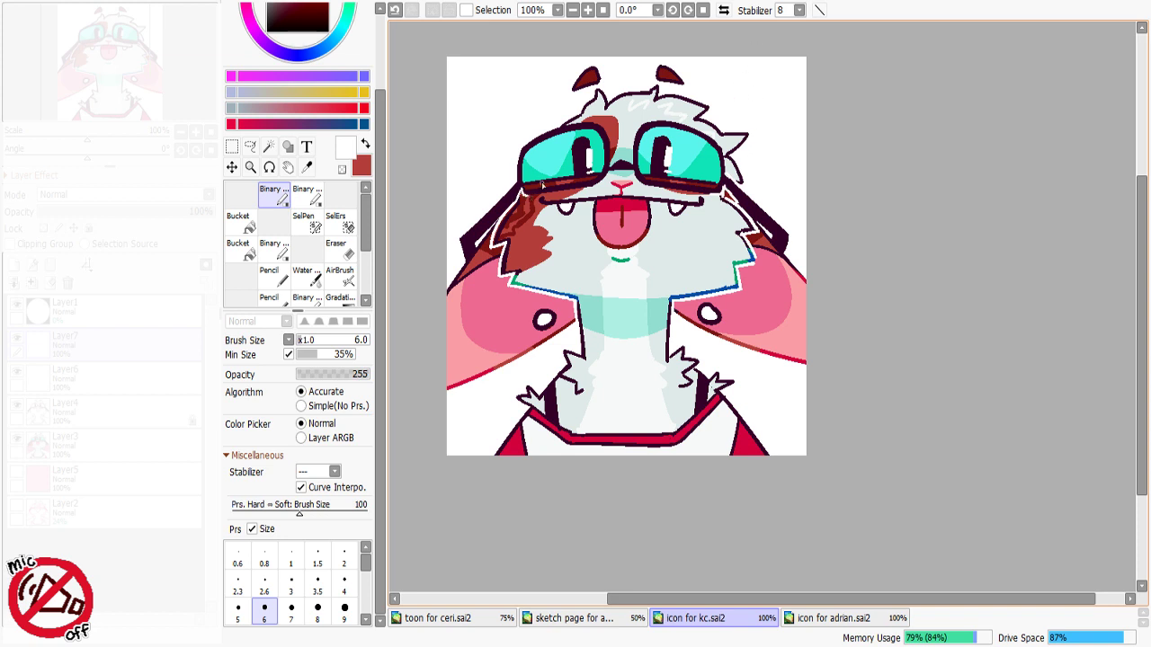
key(ctrl+z)
mouse_move(523, 191)
mouse_down()
mouse_move(590, 184)
mouse_move(531, 214)
mouse_move(596, 186)
mouse_up()
key(ctrl+z)
alt+click(592, 214)
key(ctrl+z)
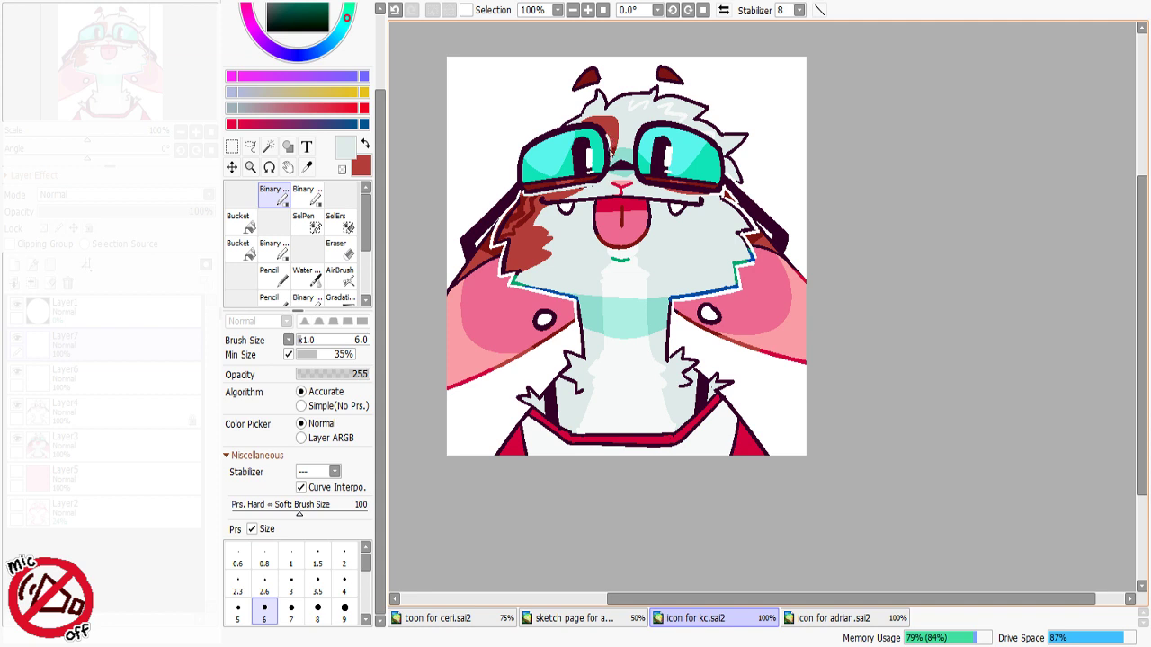
key(ctrl+z)
Step: Sample the lens's light cyan and try a thin rim line beside the patched-side frame's inner edge
alt+click(613, 160)
drag(610, 159, 607, 140)
key(ctrl+z)
drag(608, 137, 617, 158)
key(c)
key(c)
key(ctrl+z)
Step: Draw a light cyan rim line along the top of the patched-side lens frame and compare with and without it
drag(603, 127, 544, 129)
key(ctrl+z)
key(ctrl+y)
key(ctrl+z)
key(ctrl+y)
key(ctrl+z)
key(ctrl+y)
key(ctrl+z)
Step: Draw a light cyan rim line around the inner upper corner of the patched-side lens frame
right_click(563, 151)
drag(613, 165, 610, 135)
key(ctrl+z)
key(ctrl+y)
key(ctrl+z)
key(ctrl+y)
key(ctrl+z)
key(ctrl+y)
key(ctrl+z)
key(ctrl+y)
Step: Fill the white rim line beneath the patched-side lens with light cyan using the Bucket
key(e)
key(e)
click(238, 220)
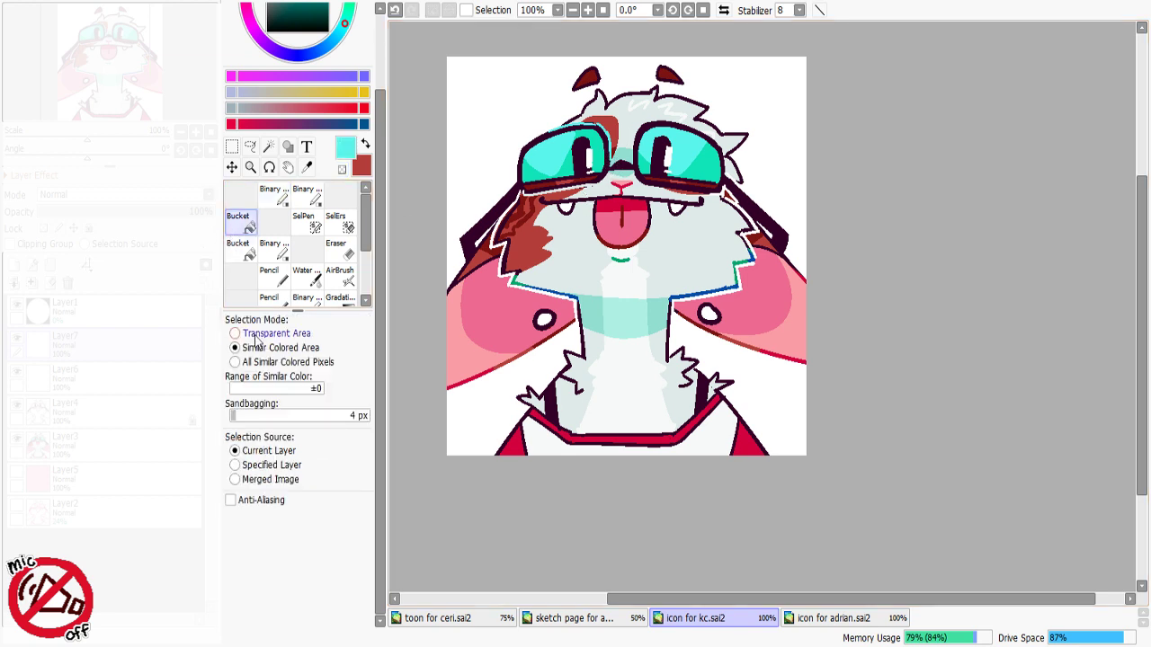
click(551, 194)
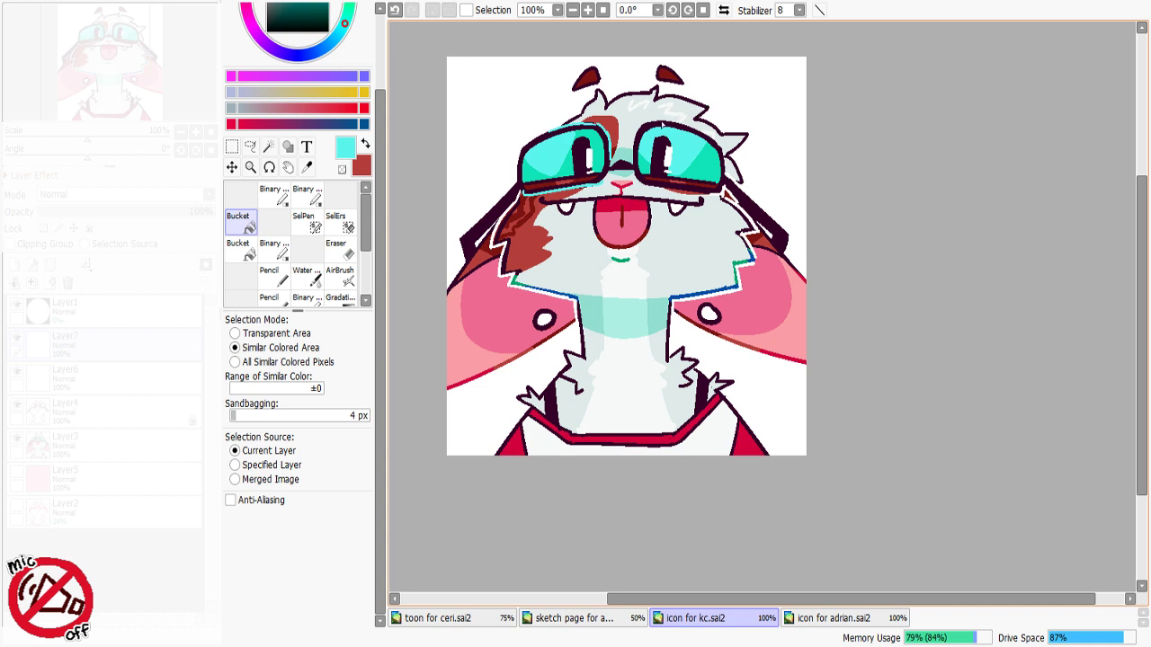
Step: Try light cyan size 6 rim lines beneath and beside the other lens frame
click(274, 196)
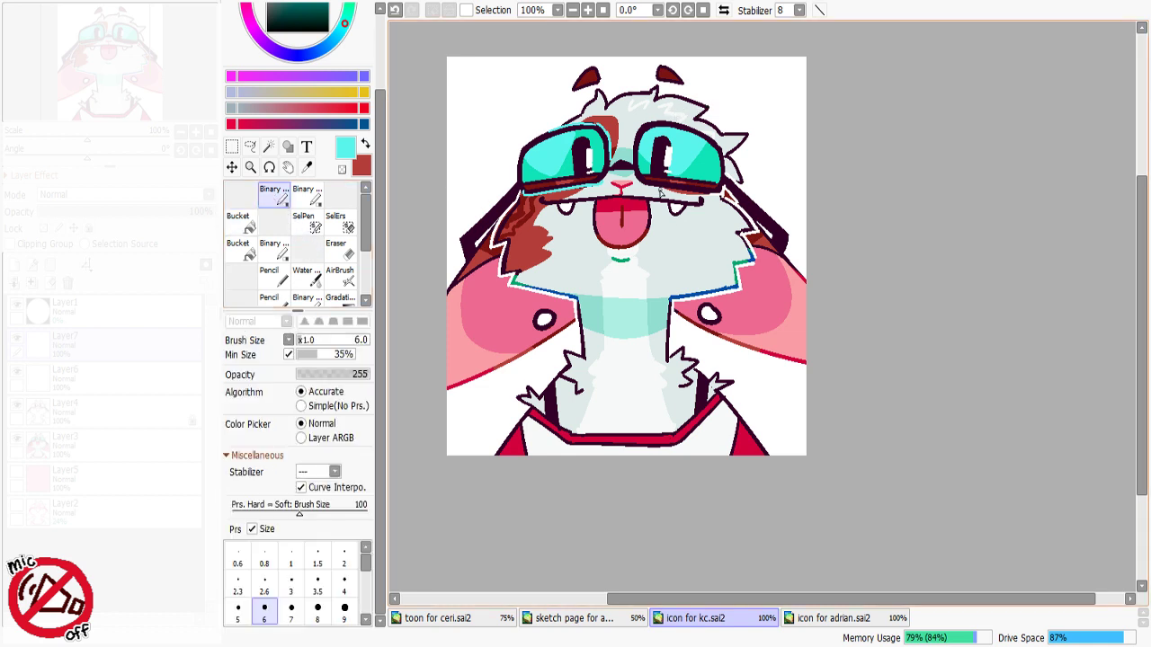
drag(659, 191, 713, 195)
key(ctrl+z)
key(ctrl+y)
key(ctrl+z)
drag(725, 156, 727, 171)
key(ctrl+z)
Step: Set the brush to transparent colour at size 46 for erasing on Layer7
key(minus)
click(329, 340)
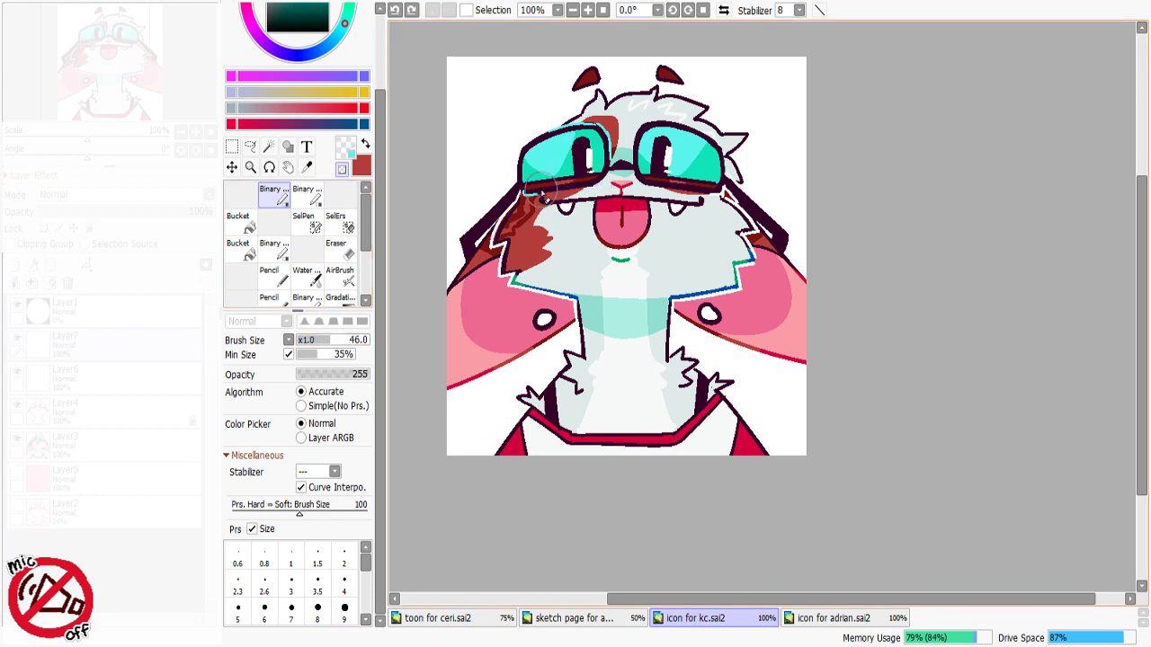
Step: Erase the stray strokes around the left lens of the glasses
mouse_move(549, 148)
mouse_down()
mouse_move(608, 130)
mouse_move(620, 166)
mouse_move(577, 108)
mouse_move(512, 136)
mouse_move(547, 175)
mouse_move(535, 184)
mouse_move(584, 200)
mouse_move(619, 191)
mouse_up()
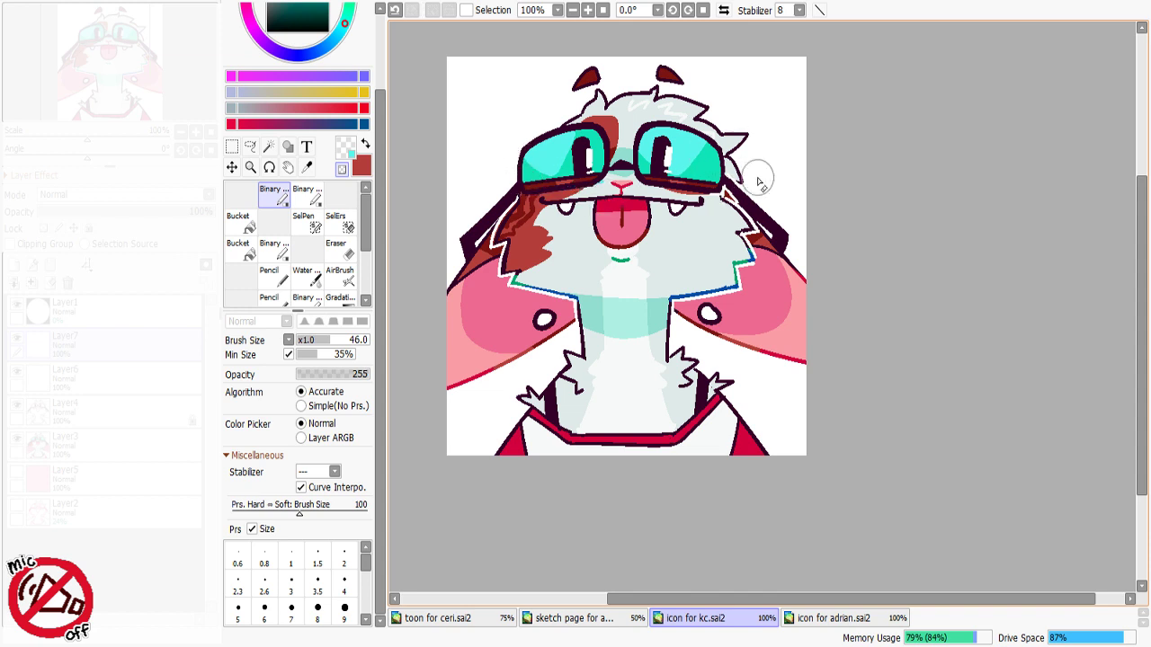
key(ctrl+z)
key(ctrl+y)
Step: Set the brush size to 6 and try shading beneath the upper lip with mint tones sampled from the neck band
alt+click(600, 313)
click(264, 611)
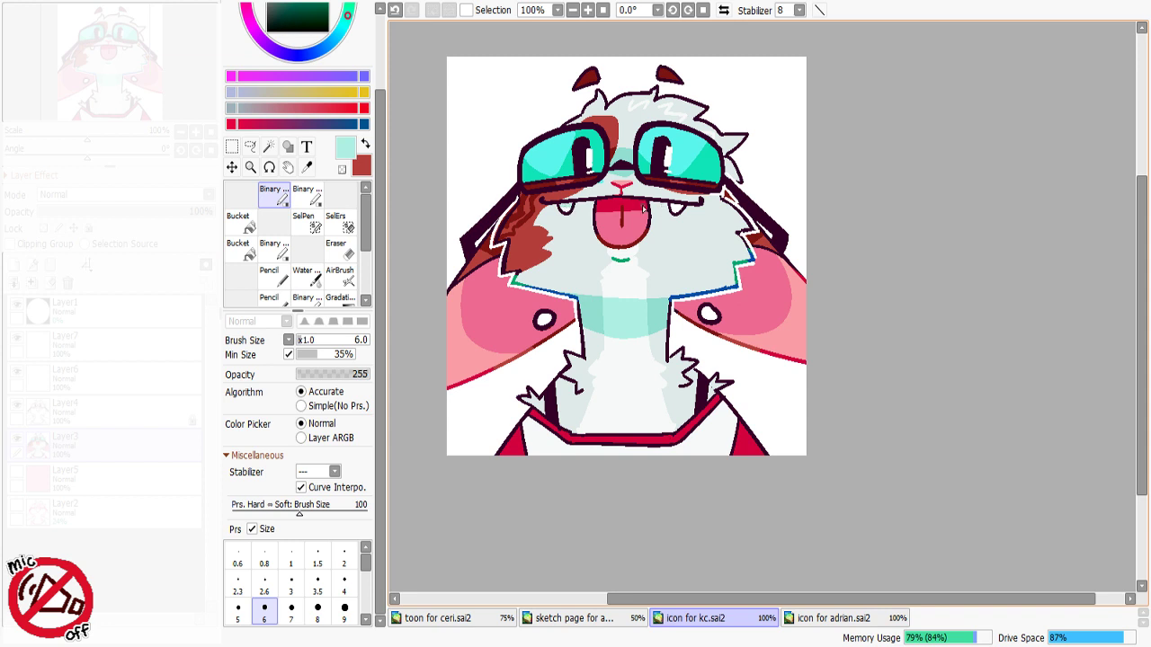
key(ctrl+z)
key(ctrl+y)
key(ctrl+z)
alt+click(665, 317)
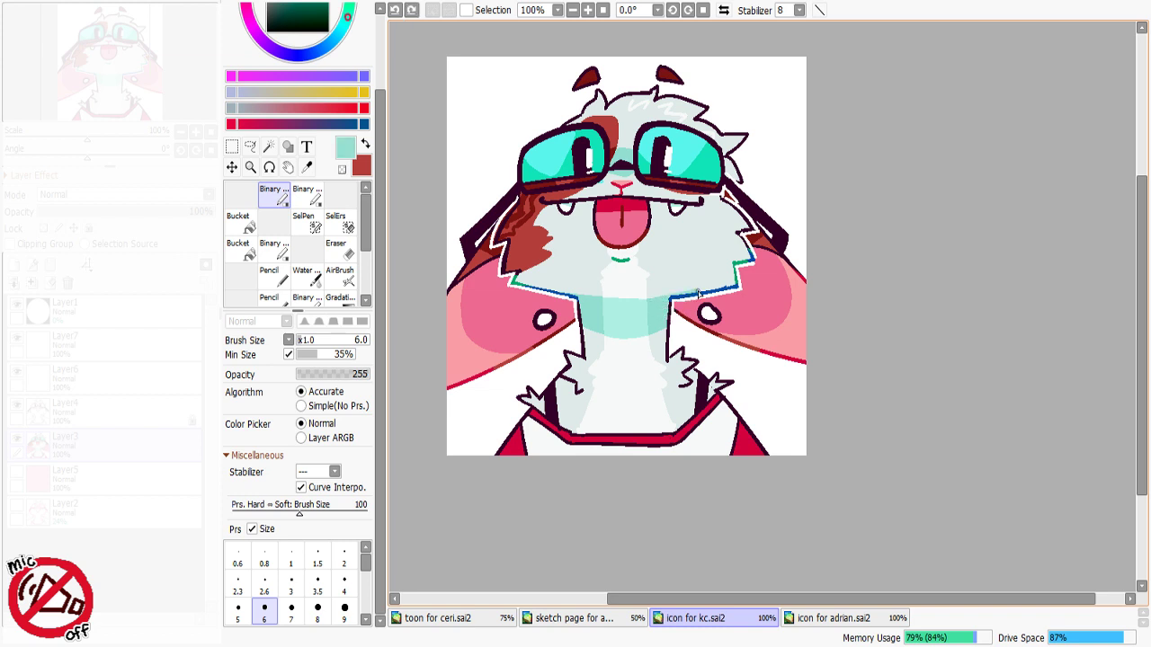
key(ctrl+y)
alt+click(708, 289)
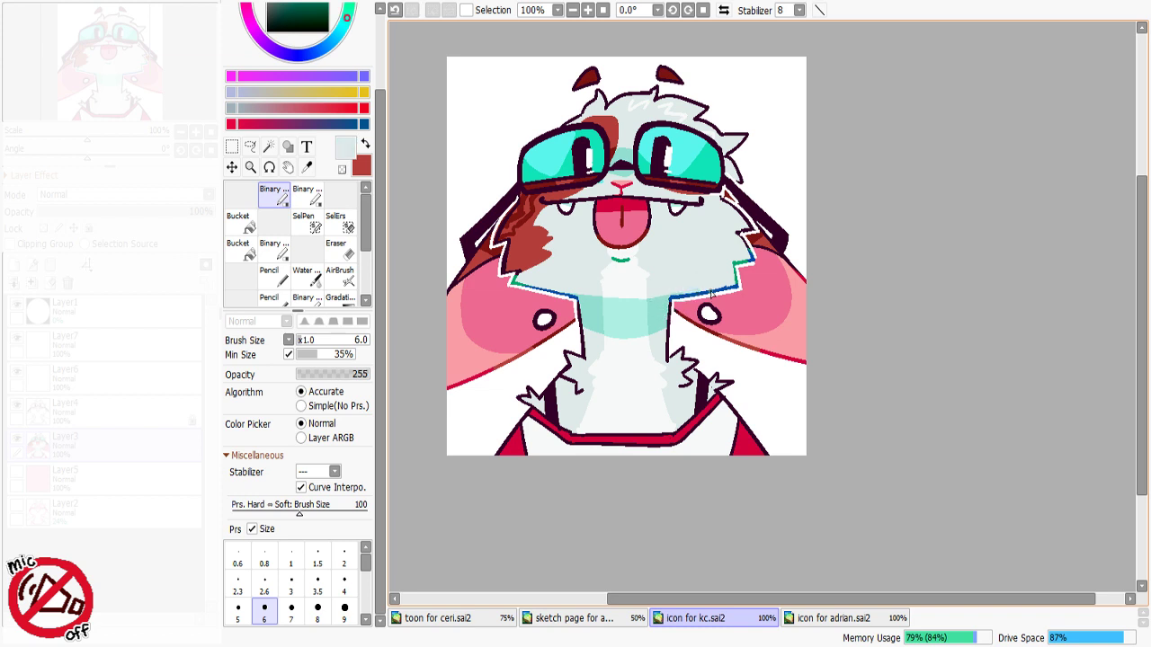
Step: Shade beneath the mouth line beside the tongue using the darker and lighter mint sampled from the neck band
alt+click(663, 307)
key(x)
alt+click(627, 330)
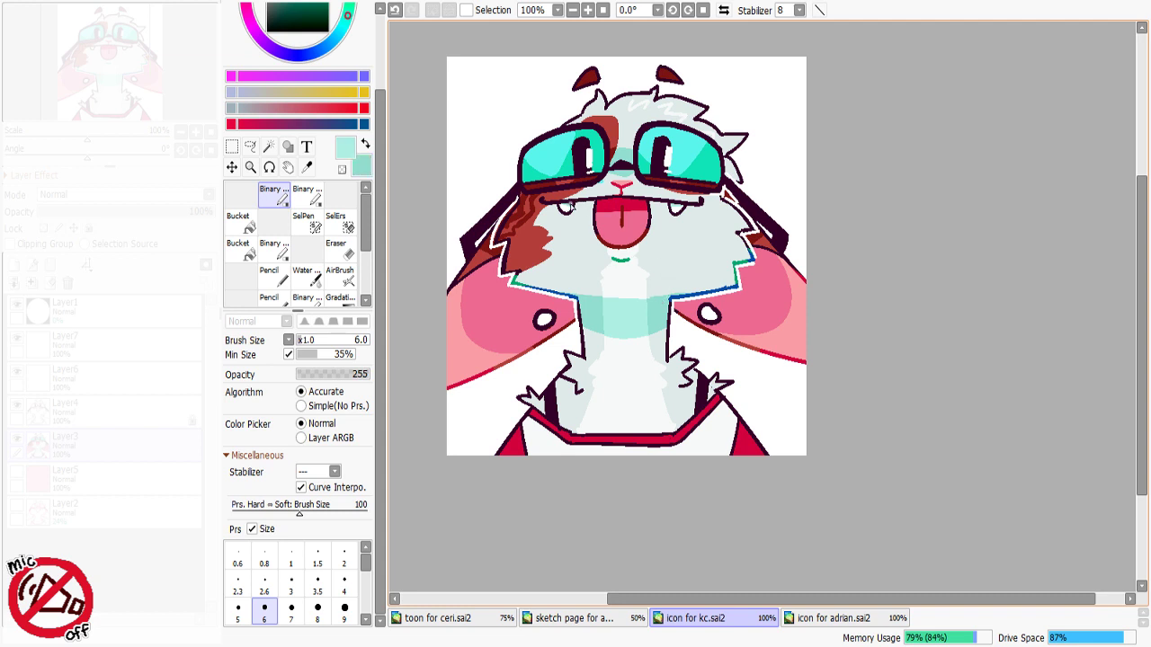
alt+click(572, 206)
key(ctrl+z)
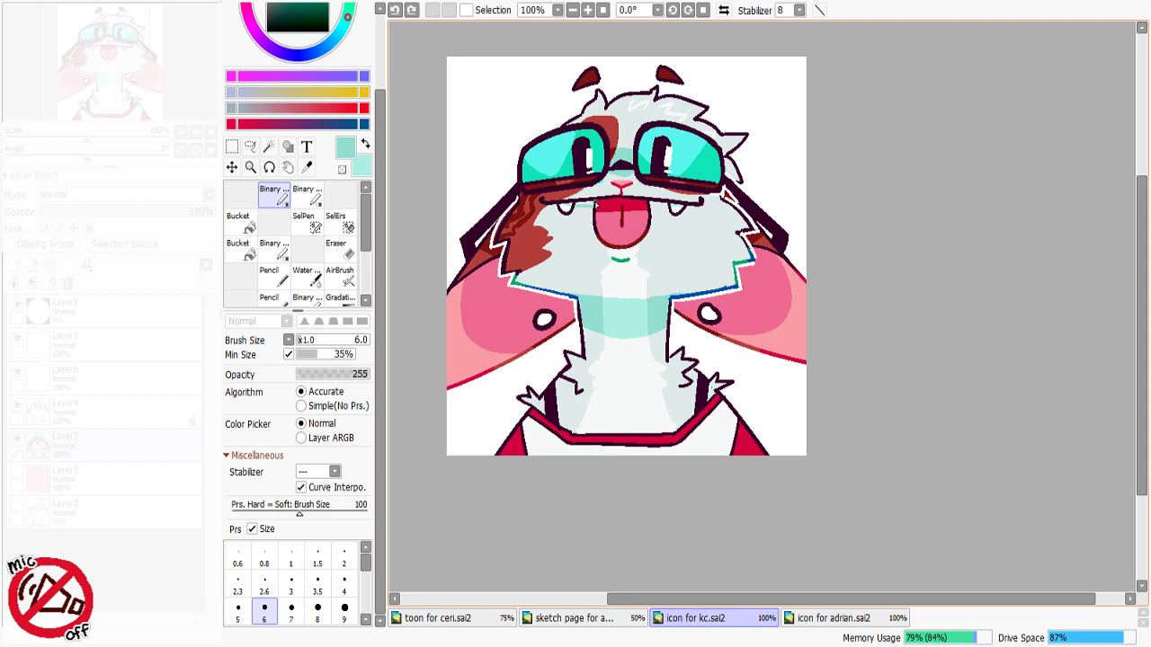
drag(592, 205, 593, 206)
key(ctrl+z)
Step: Paint a small filled light-mint spot at the base of the chest, just above the red collar
alt+click(630, 332)
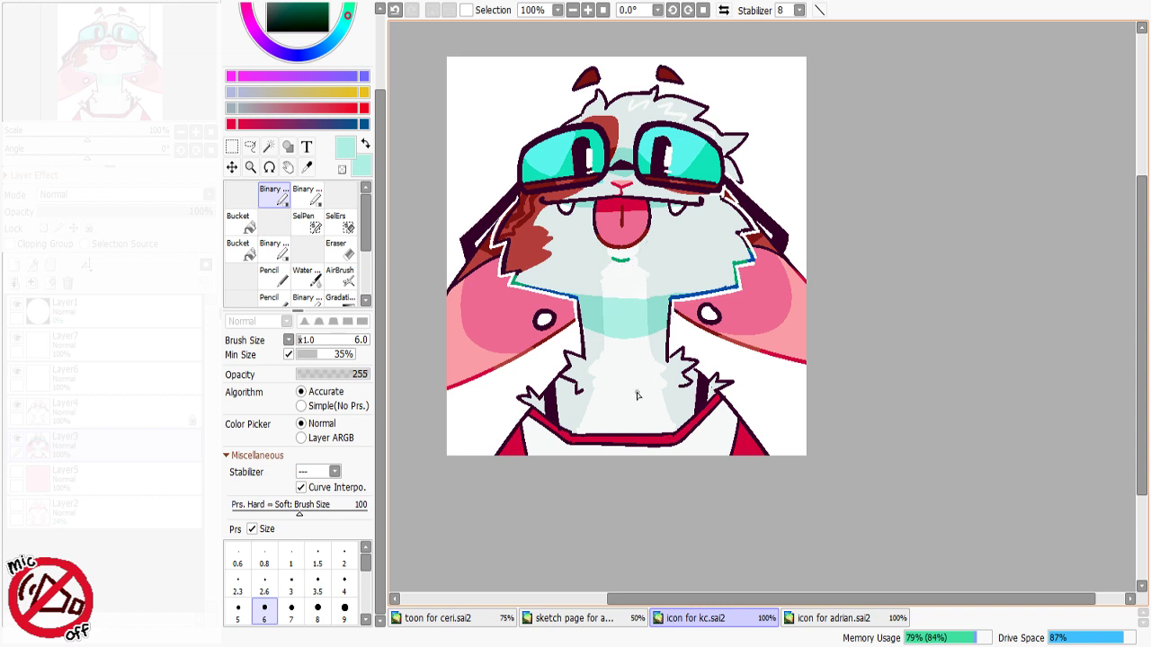
drag(609, 425, 636, 425)
click(239, 223)
click(623, 432)
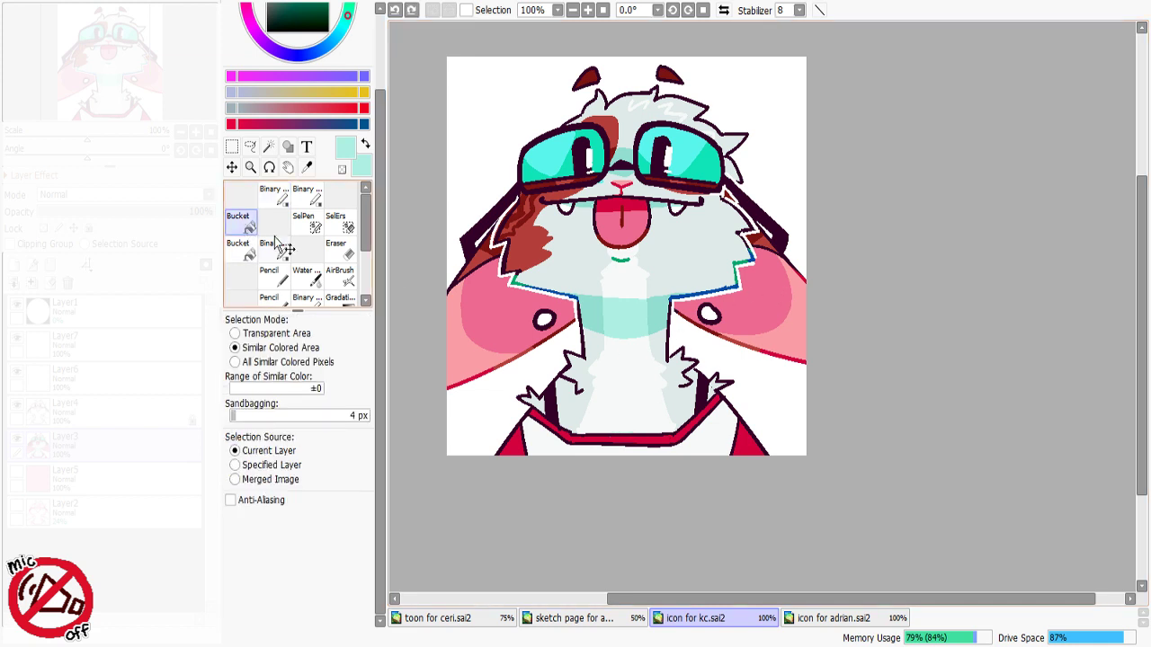
click(626, 428)
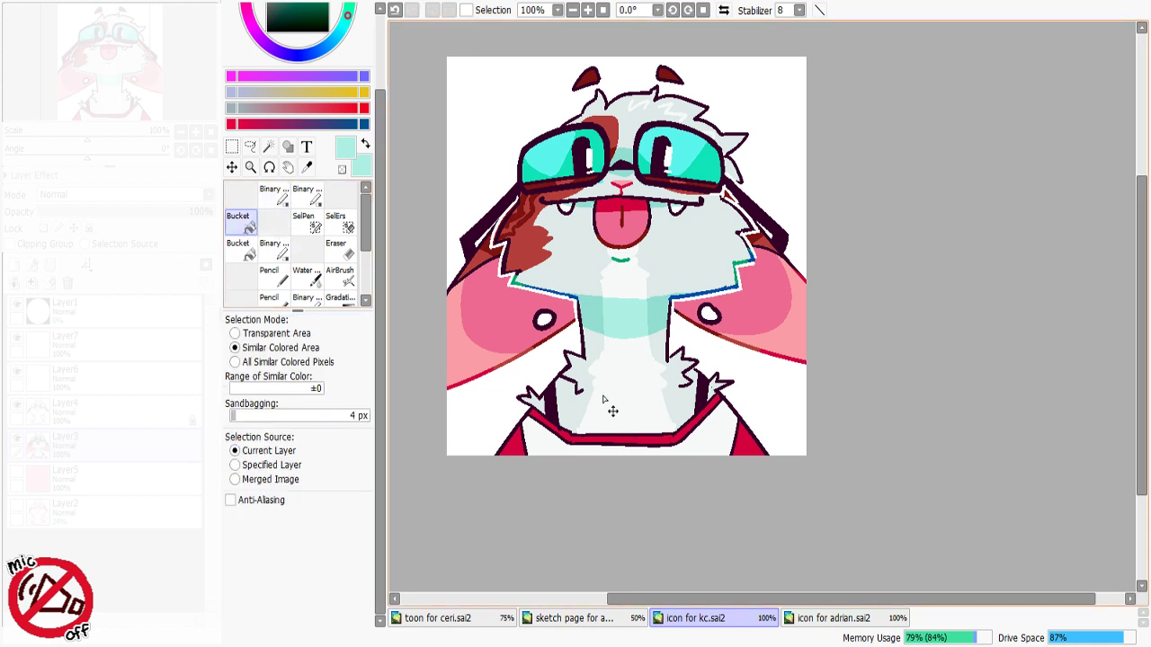
key(ctrl+z)
click(272, 199)
drag(625, 427, 631, 432)
key(ctrl+z)
key(ctrl+z)
key(ctrl+z)
click(244, 219)
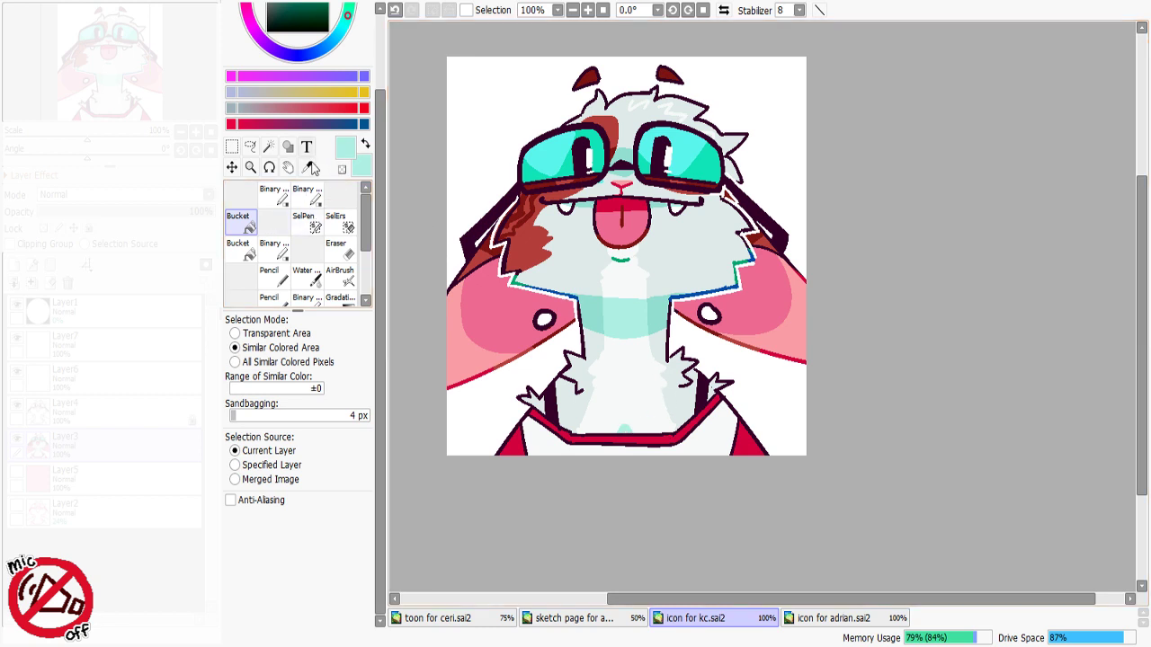
Step: Draw a small jagged fur tuft in the middle of the chest and fill it with light mint
click(274, 195)
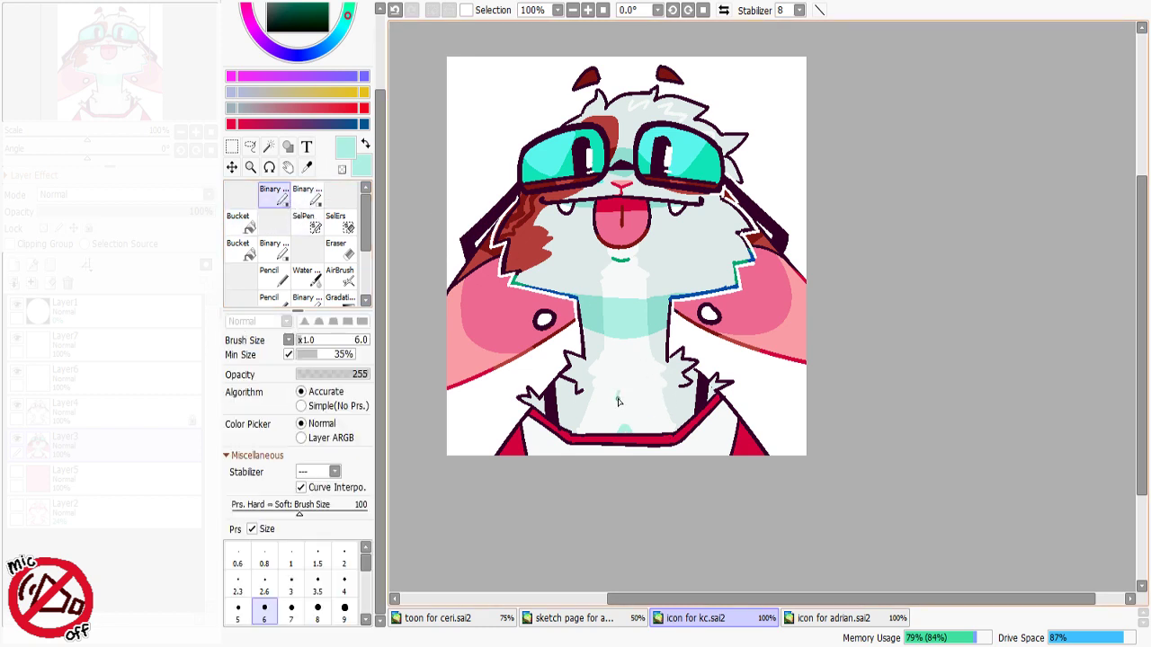
mouse_move(637, 399)
mouse_down()
mouse_move(638, 387)
mouse_move(617, 388)
mouse_up()
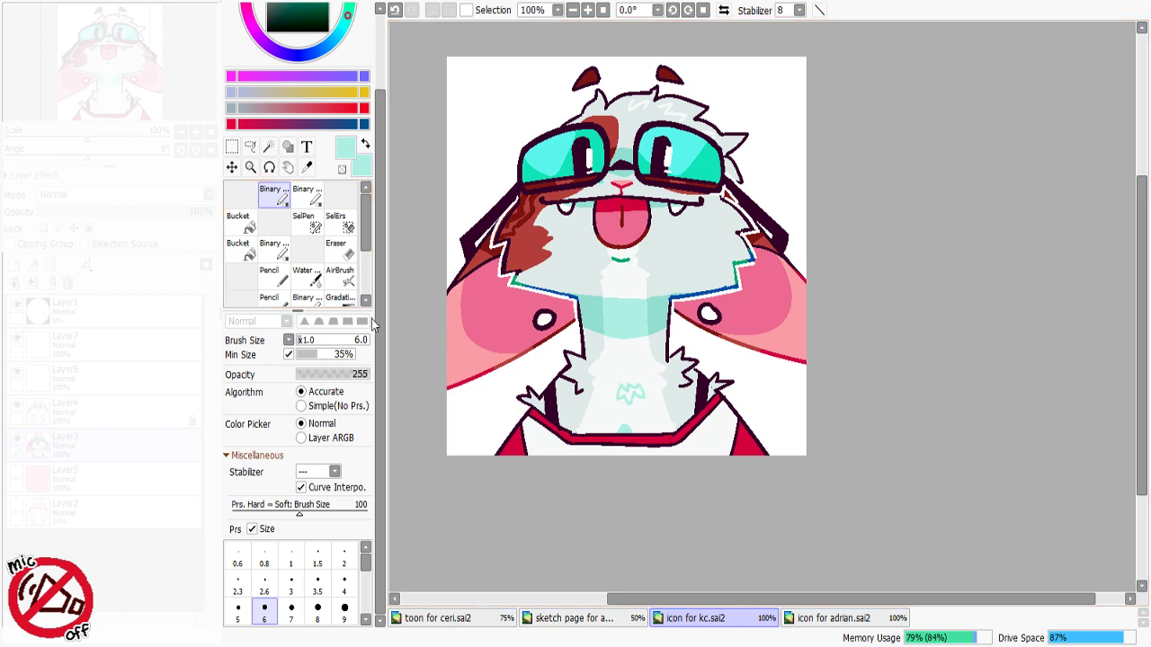
click(239, 220)
click(630, 401)
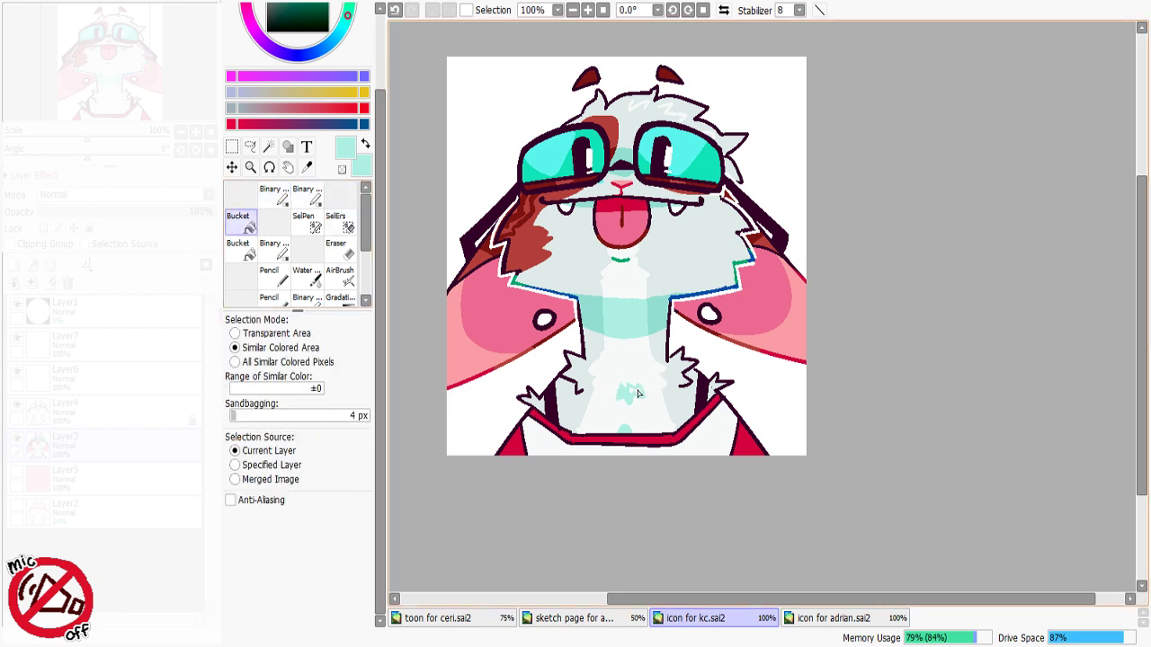
Step: Try touching up the neck band with the binary pen in its sampled mint tones, undoing the strokes
click(274, 194)
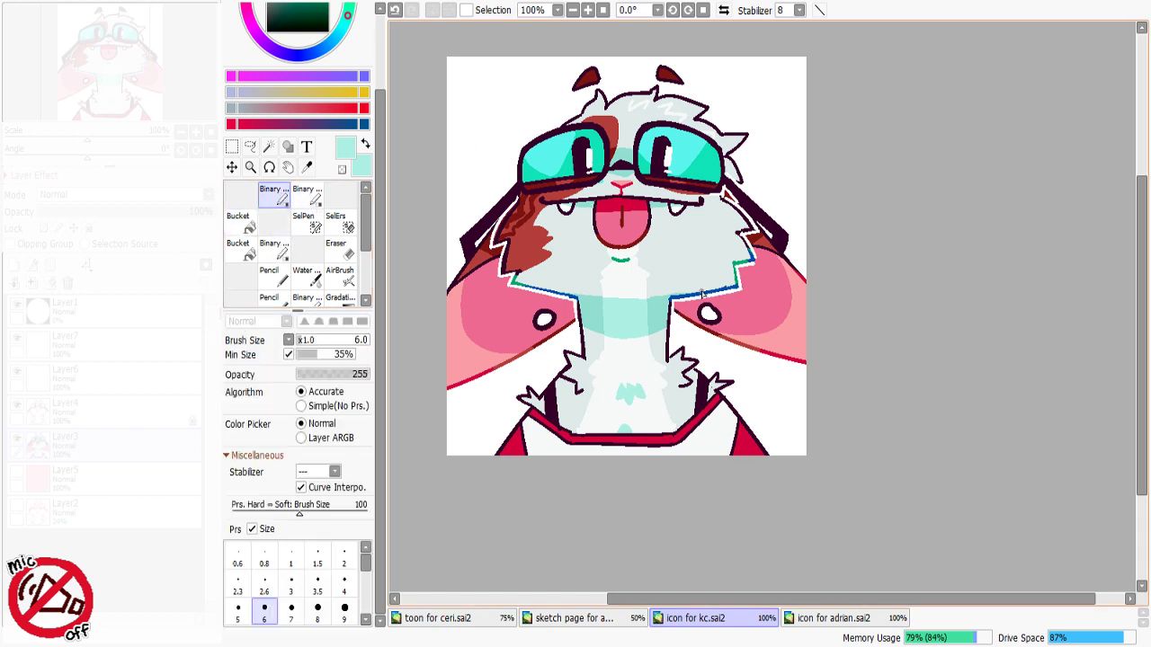
right_click(664, 302)
alt+click(602, 319)
key(ctrl+z)
right_click(600, 312)
drag(602, 318, 606, 317)
key(ctrl+z)
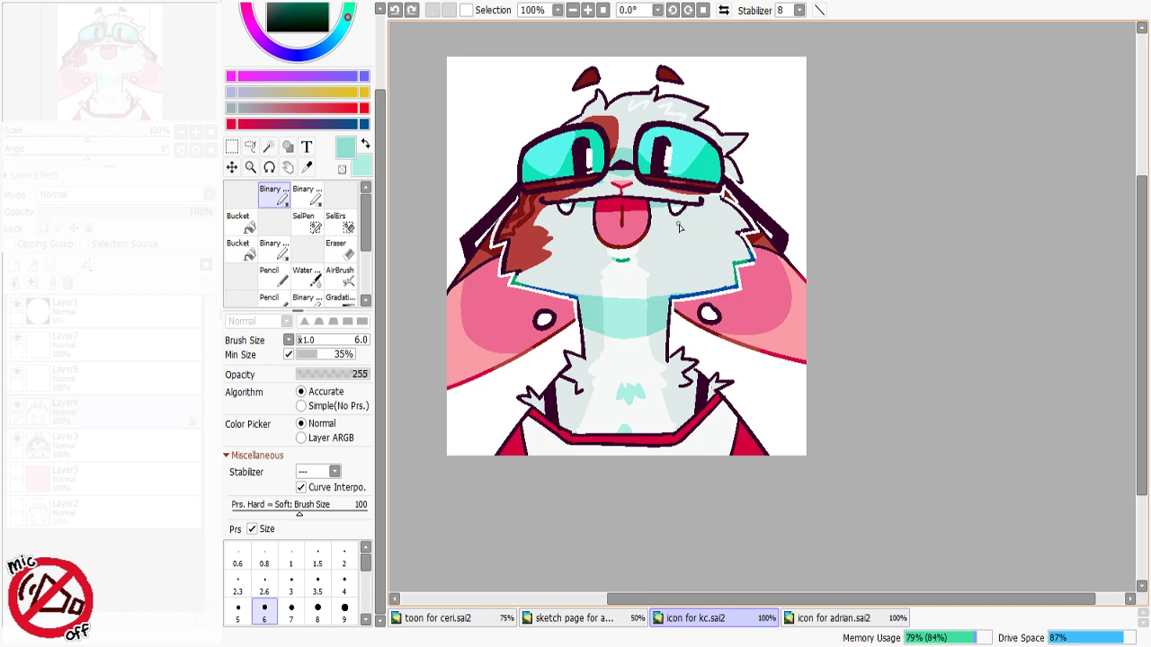
Step: Recolor the outlines of both fangs with the green sampled from the cheek outline
alt+click(737, 282)
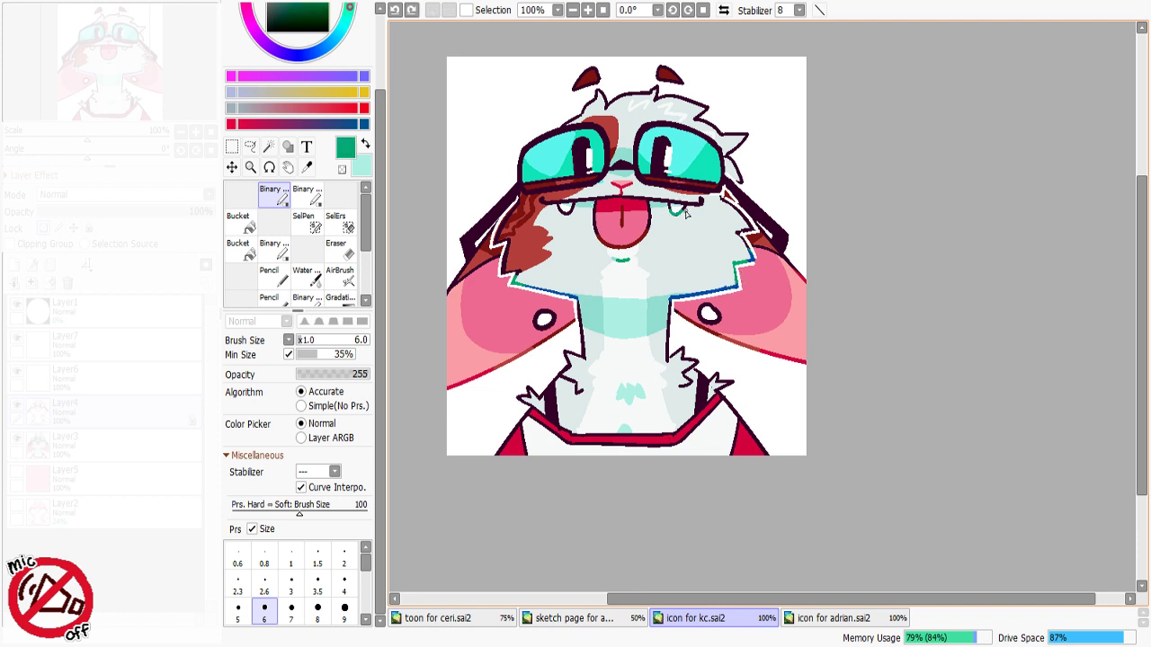
drag(685, 210, 683, 208)
drag(573, 209, 558, 208)
Step: Recolor the hair outline with brush size 21, green along the crown and blue along the right-hand tufts
drag(594, 99, 601, 89)
drag(300, 340, 344, 340)
mouse_move(636, 93)
mouse_down()
mouse_move(749, 100)
mouse_move(735, 260)
mouse_move(752, 256)
mouse_move(743, 219)
mouse_move(688, 111)
mouse_move(708, 102)
mouse_move(696, 103)
mouse_move(728, 127)
mouse_move(698, 124)
mouse_move(746, 135)
mouse_move(735, 176)
mouse_up()
right_click(751, 254)
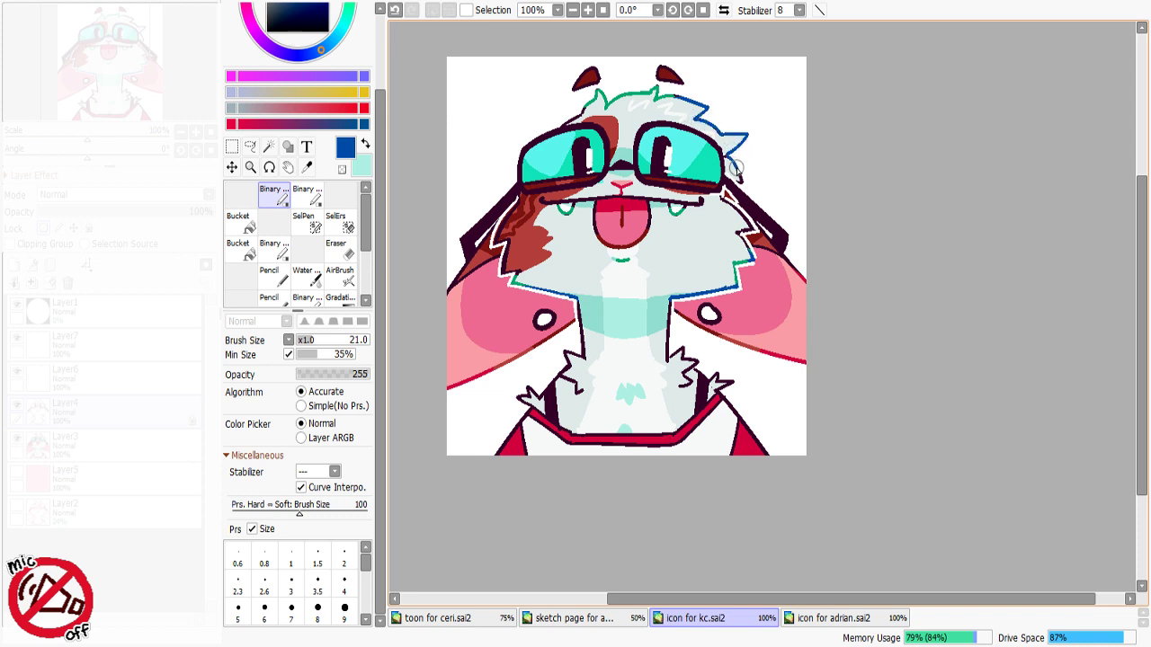
alt+click(654, 91)
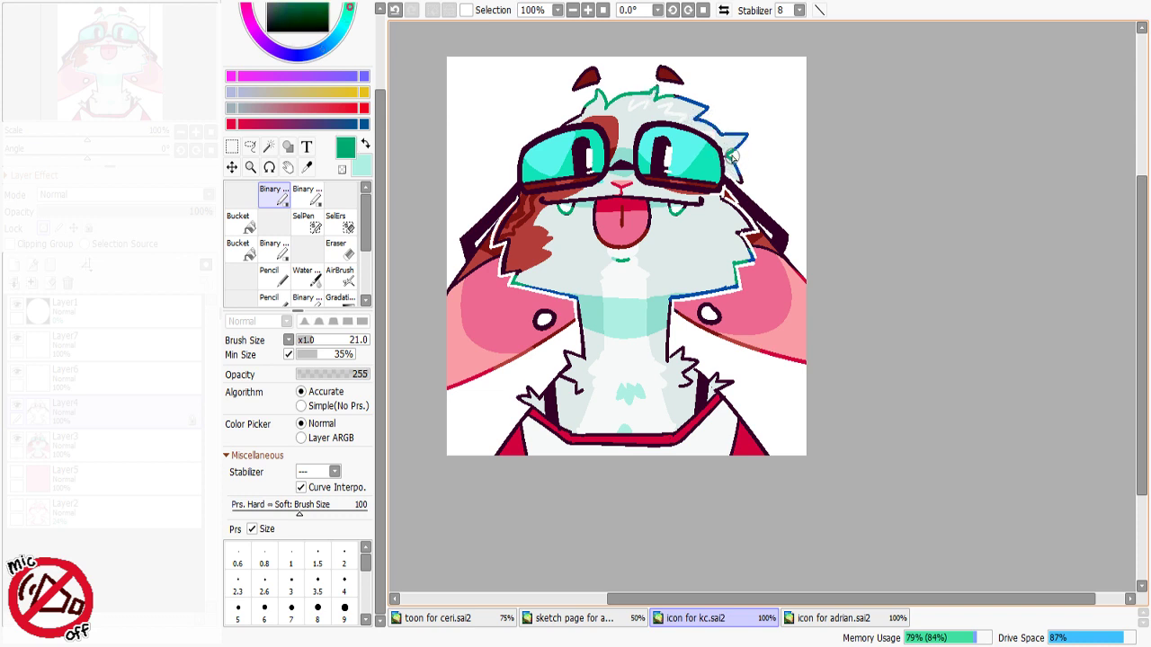
Step: Recolor the outline beside the brown forehead patch and the lower right hair tip with the collar's red
alt+click(563, 433)
key(ctrl+z)
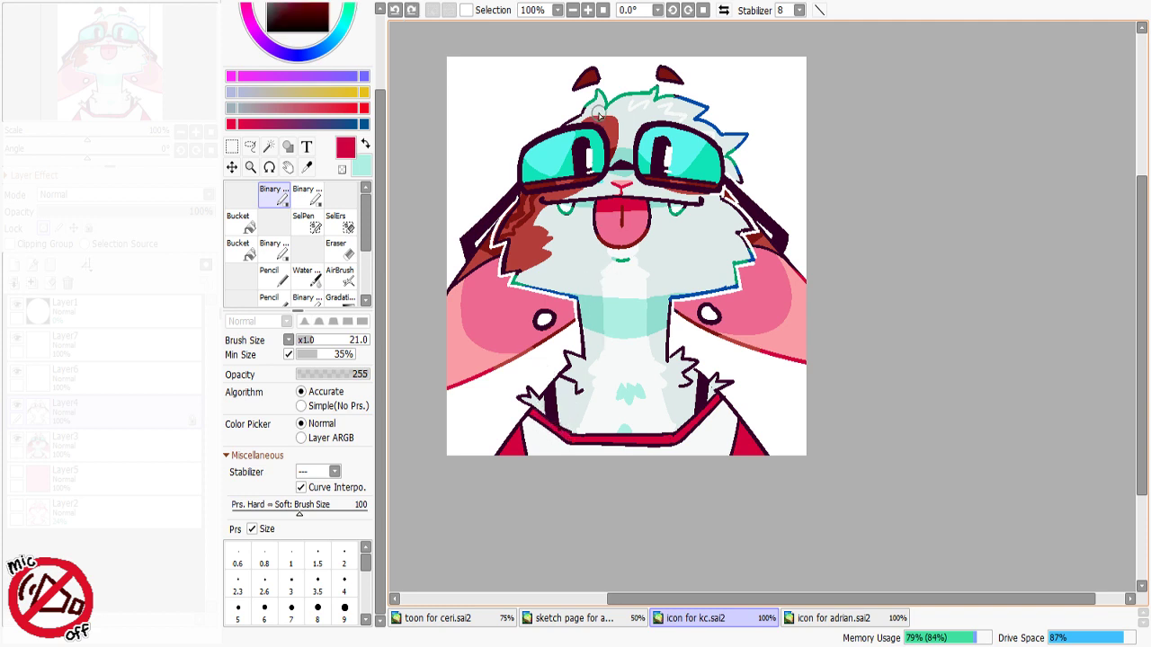
drag(561, 119, 580, 113)
drag(730, 160, 745, 185)
drag(753, 257, 736, 231)
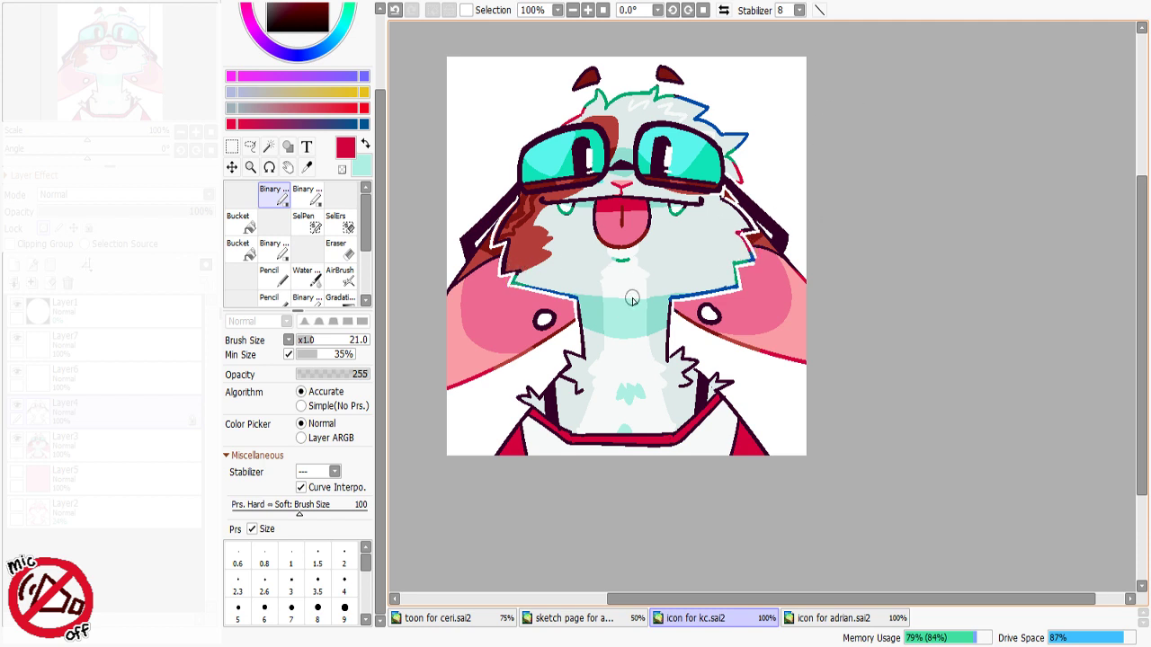
Step: Recolor the lower neck outlines red on both sides and the inner shoulder fur lines green
drag(579, 337, 584, 359)
drag(672, 339, 664, 360)
alt+click(620, 261)
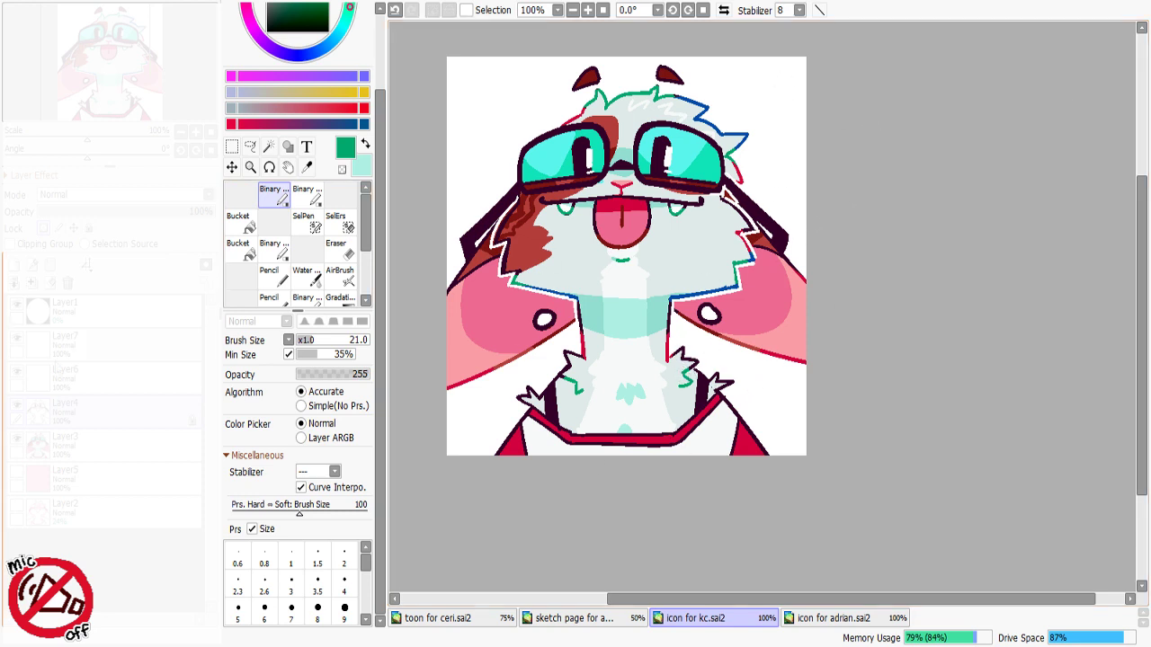
Step: Show the pink background layer, Layer5, behind the character
click(15, 474)
right_click(780, 143)
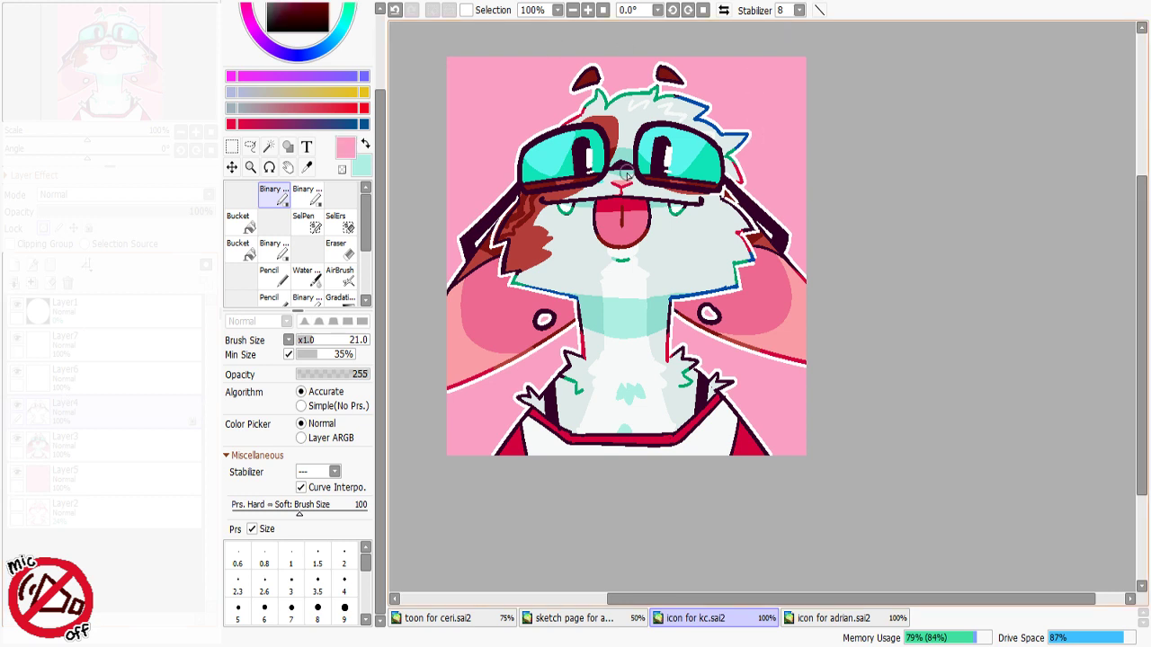
scroll(374, 148, up, 3)
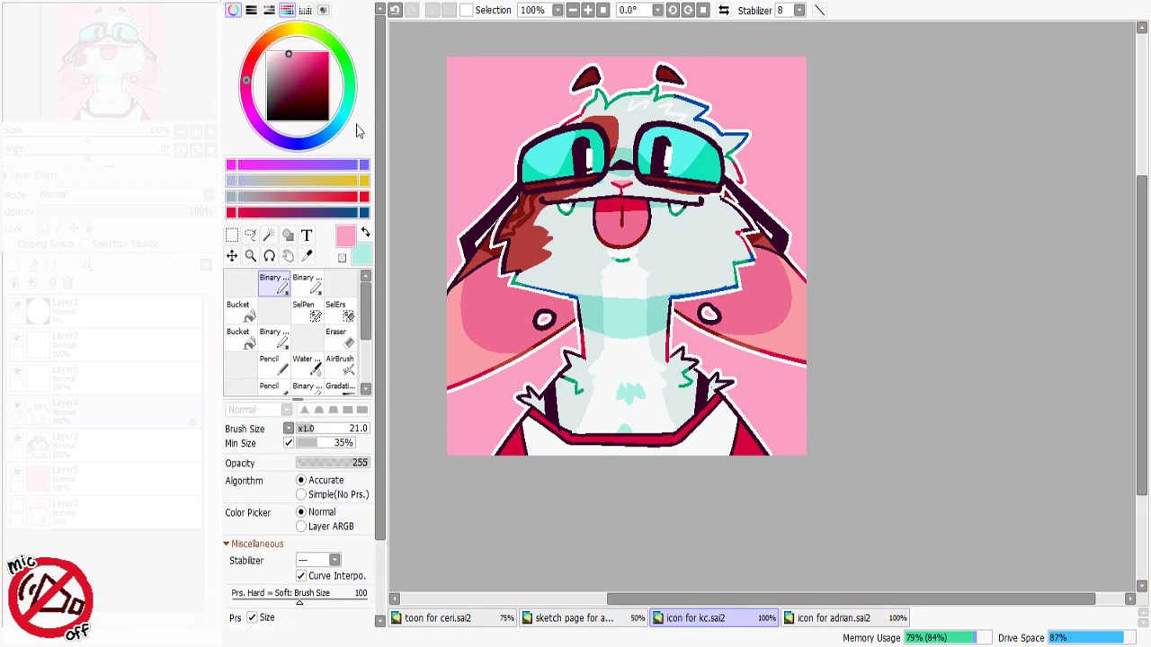
scroll(382, 403, down, 3)
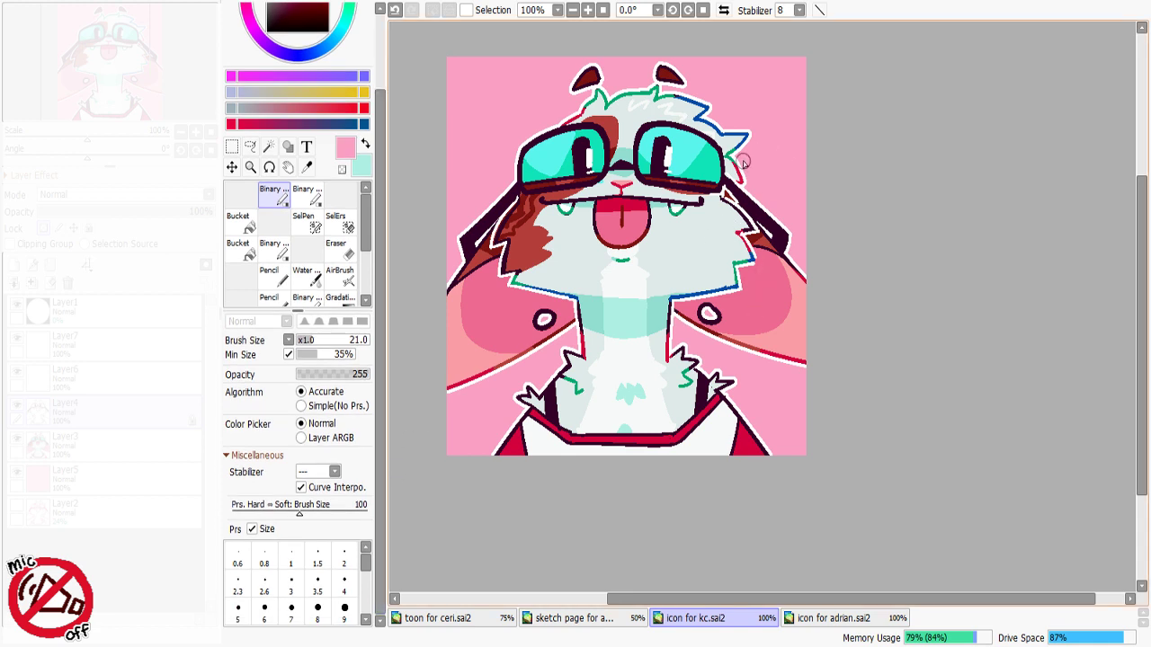
key(e)
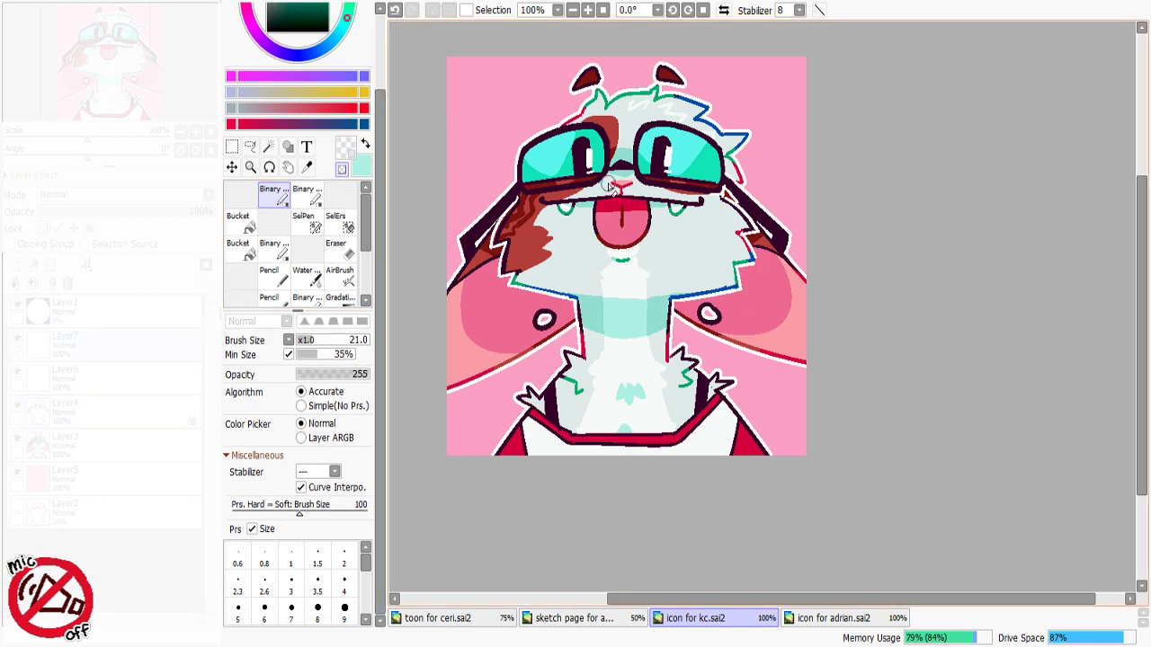
key(minus)
alt+click(664, 311)
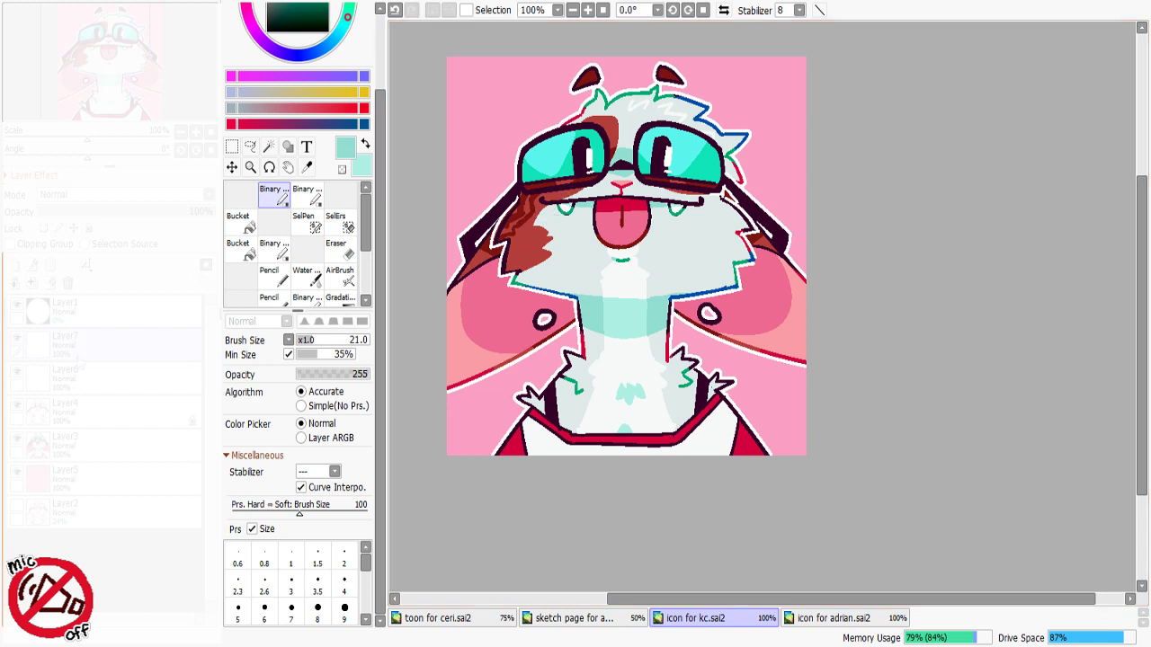
Step: Try moving the white eye highlights higher in both lenses with rectangular selections, undoing the moves
click(232, 146)
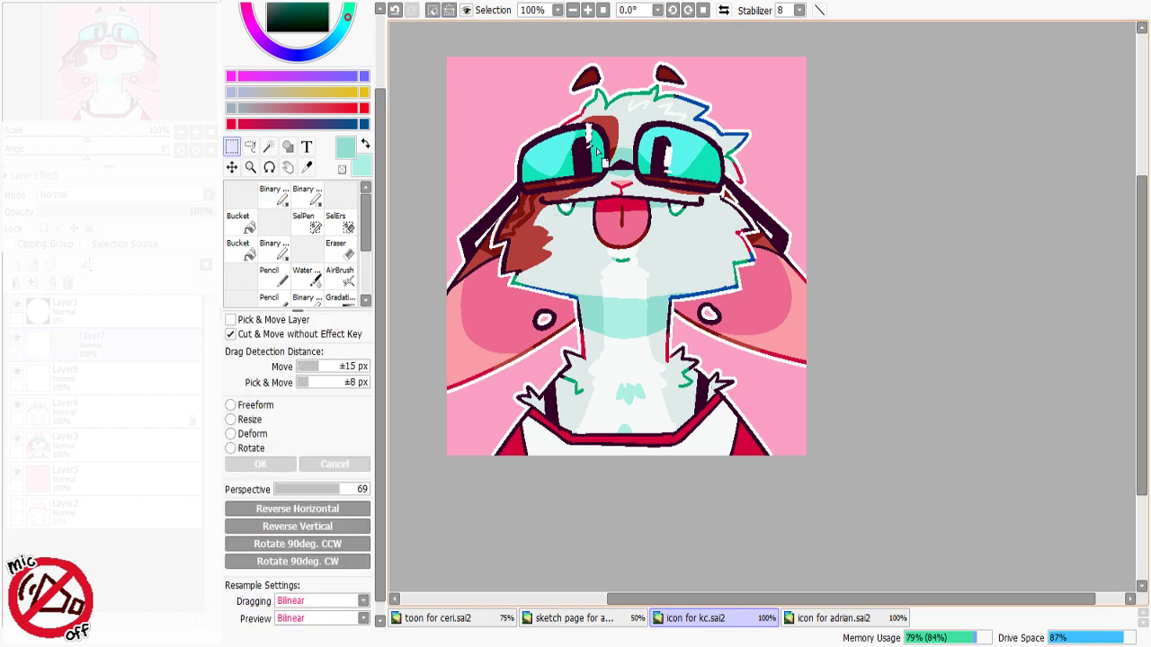
key(ctrl+d)
mouse_move(657, 133)
mouse_down()
mouse_move(682, 176)
mouse_move(672, 147)
mouse_move(672, 160)
mouse_up()
key(ctrl+d)
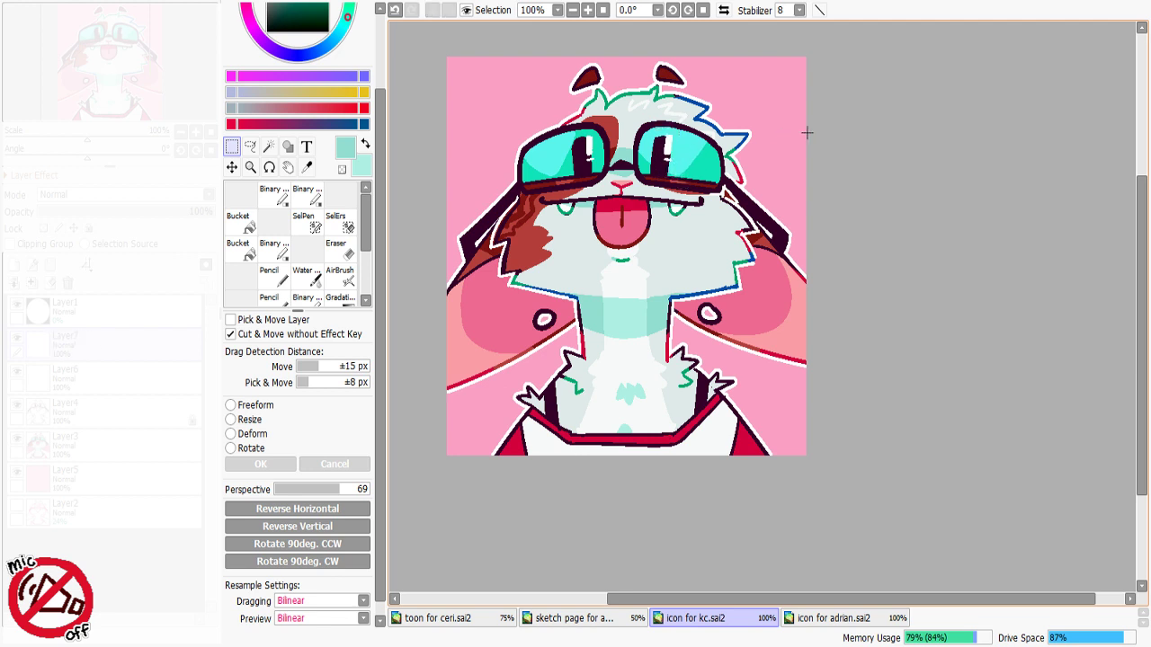
key(ctrl+z)
key(ctrl+z)
key(ctrl+z)
key(ctrl+z)
key(ctrl+z)
key(ctrl+z)
key(ctrl+z)
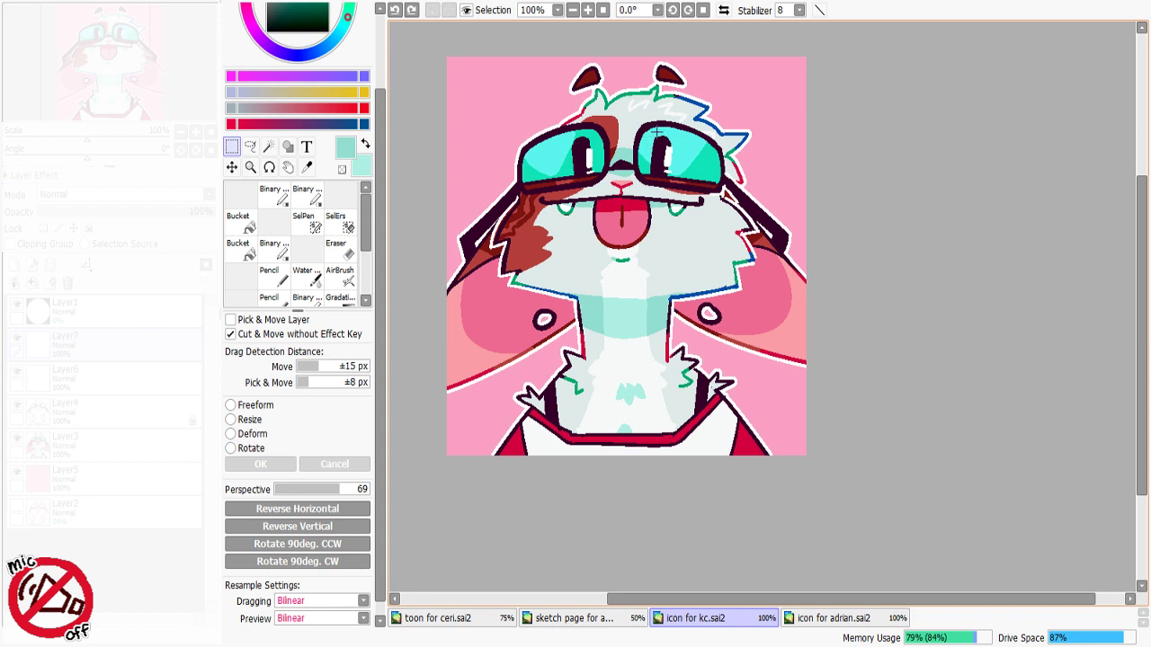
Step: Nudge the eye in the right lens slightly toward the nose and adjust the highlight in the left lens using rectangular selections
drag(654, 128, 694, 185)
drag(682, 178, 670, 182)
key(ctrl+d)
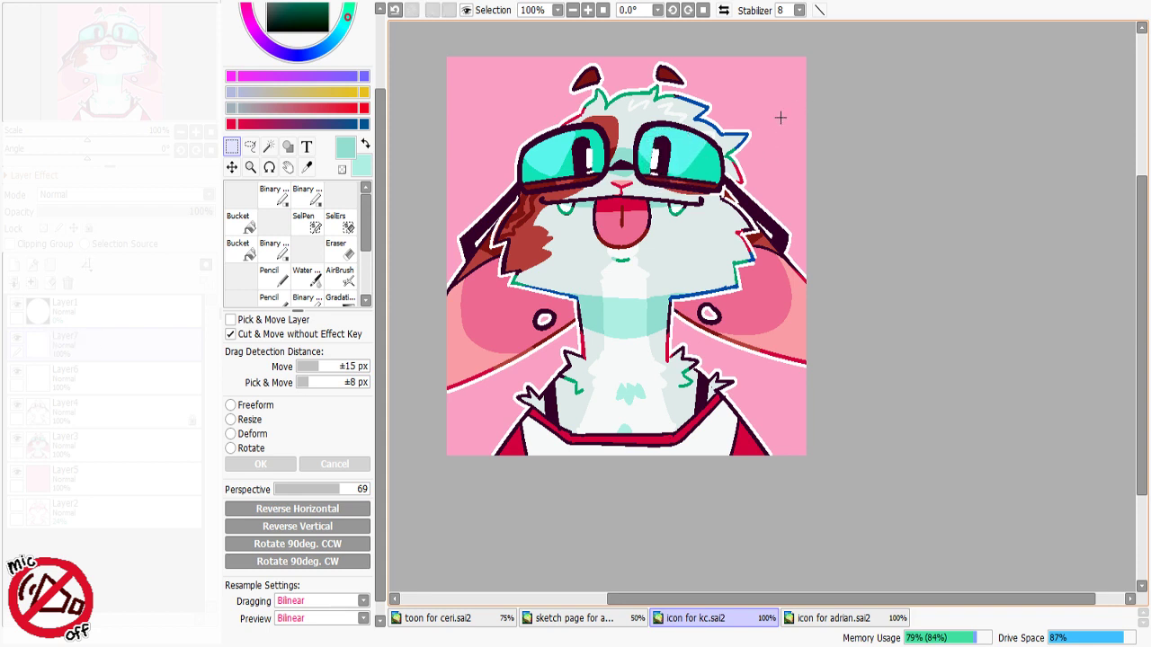
key(ctrl+z)
key(ctrl+z)
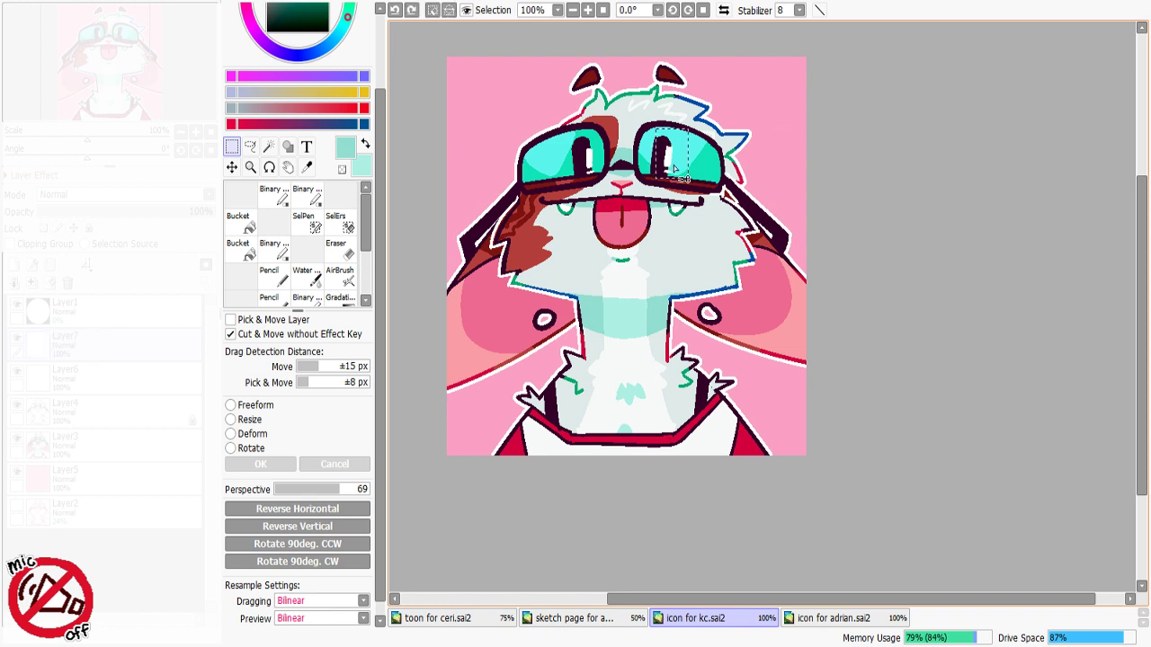
drag(675, 181, 664, 181)
key(ctrl+d)
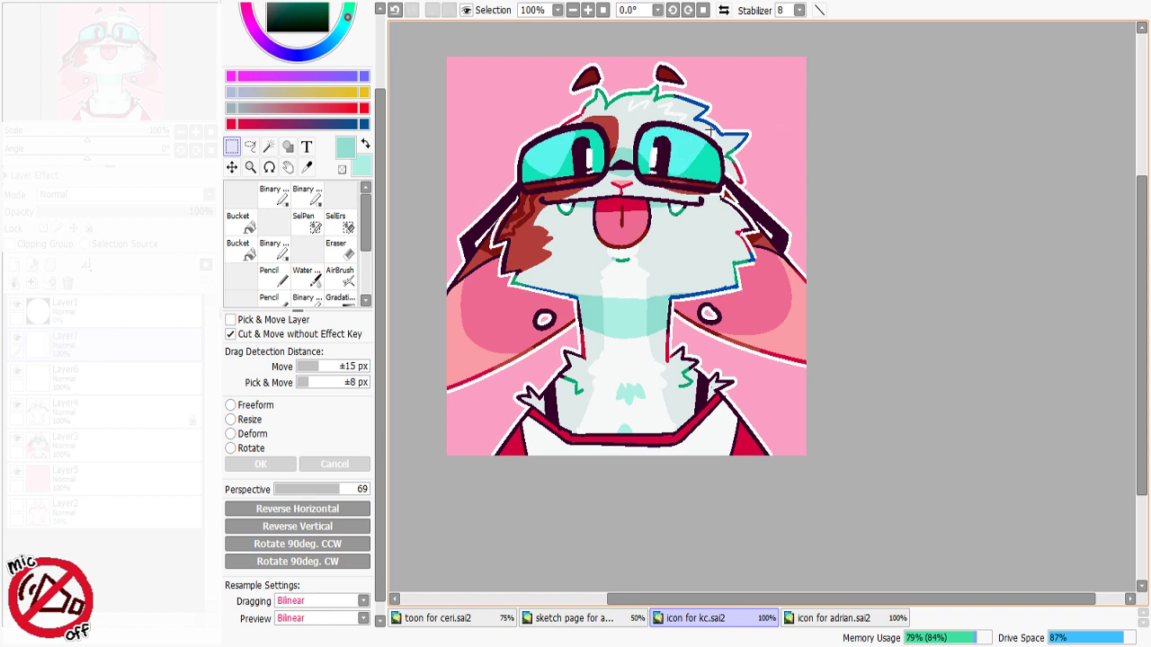
drag(580, 144, 594, 176)
key(ctrl+d)
Step: Touch up the small mint mark at the centre of the collar with a size 6 binary brush in sampled fur colors
alt+click(614, 128)
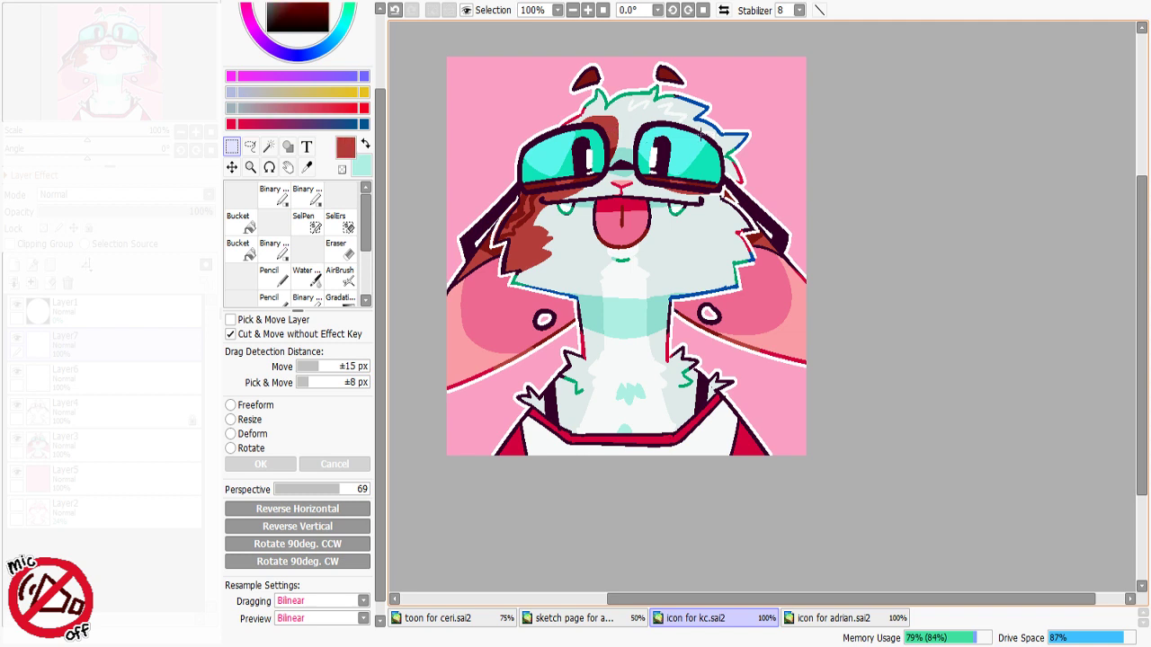
right_click(644, 191)
click(275, 196)
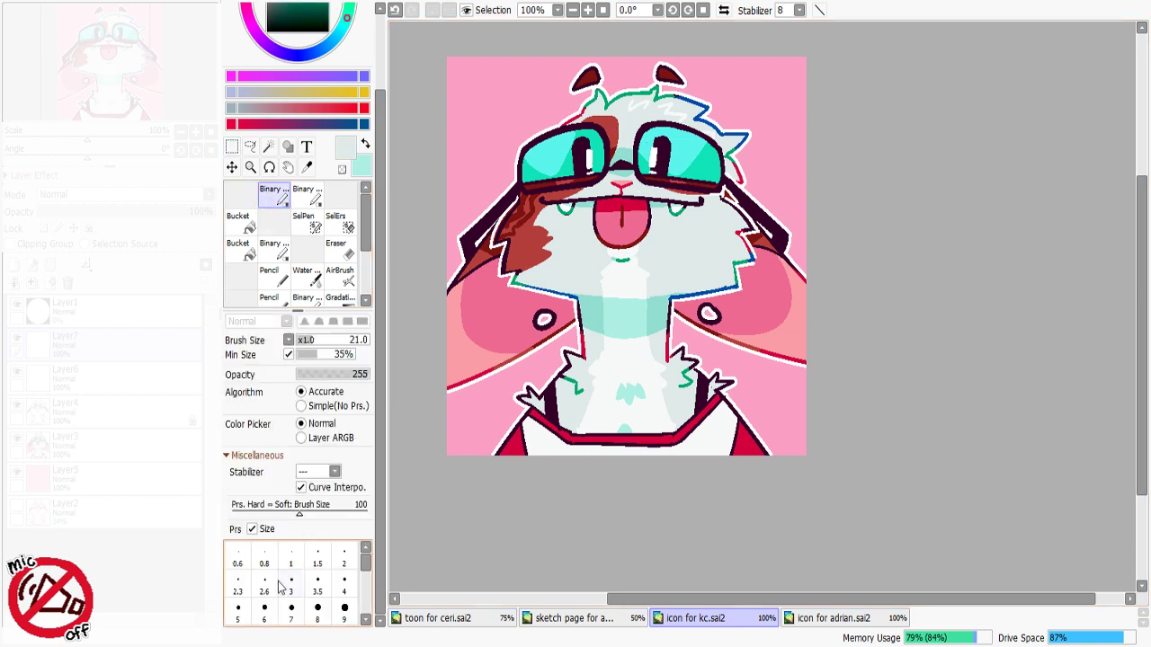
click(265, 613)
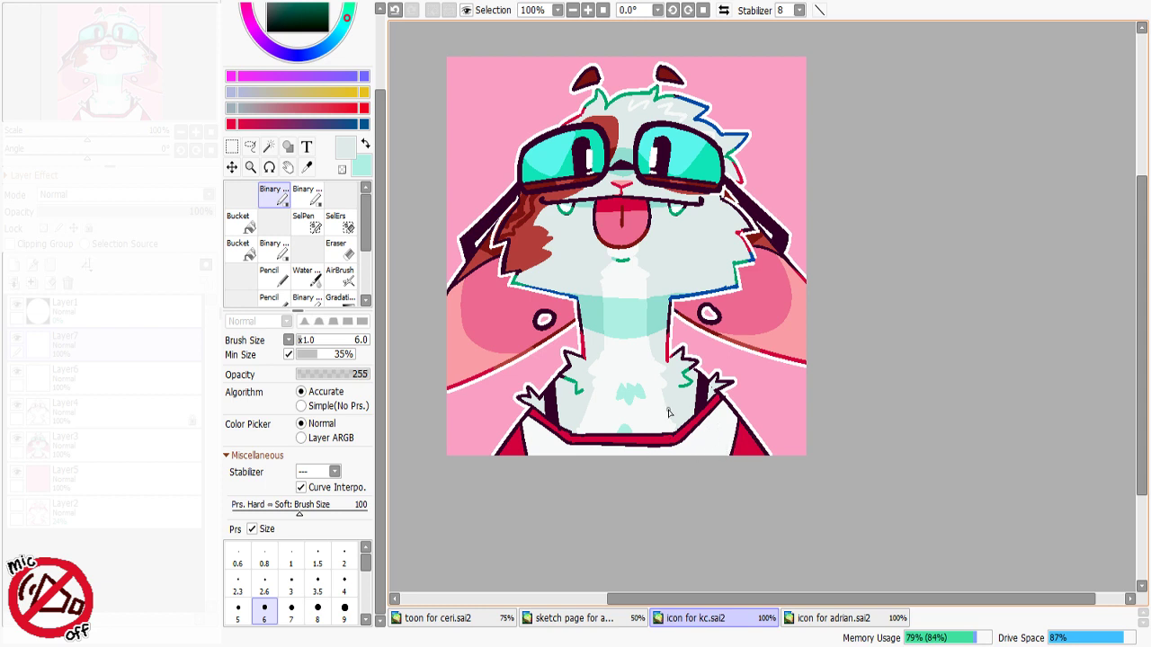
alt+click(628, 427)
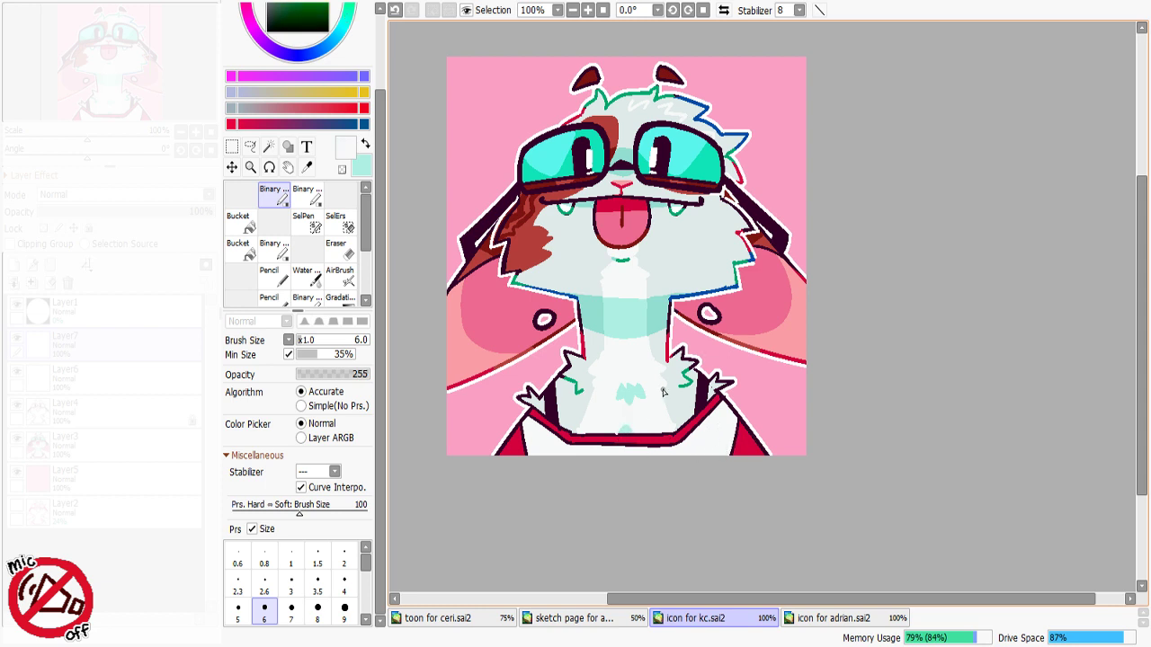
key(ctrl+z)
alt+click(628, 429)
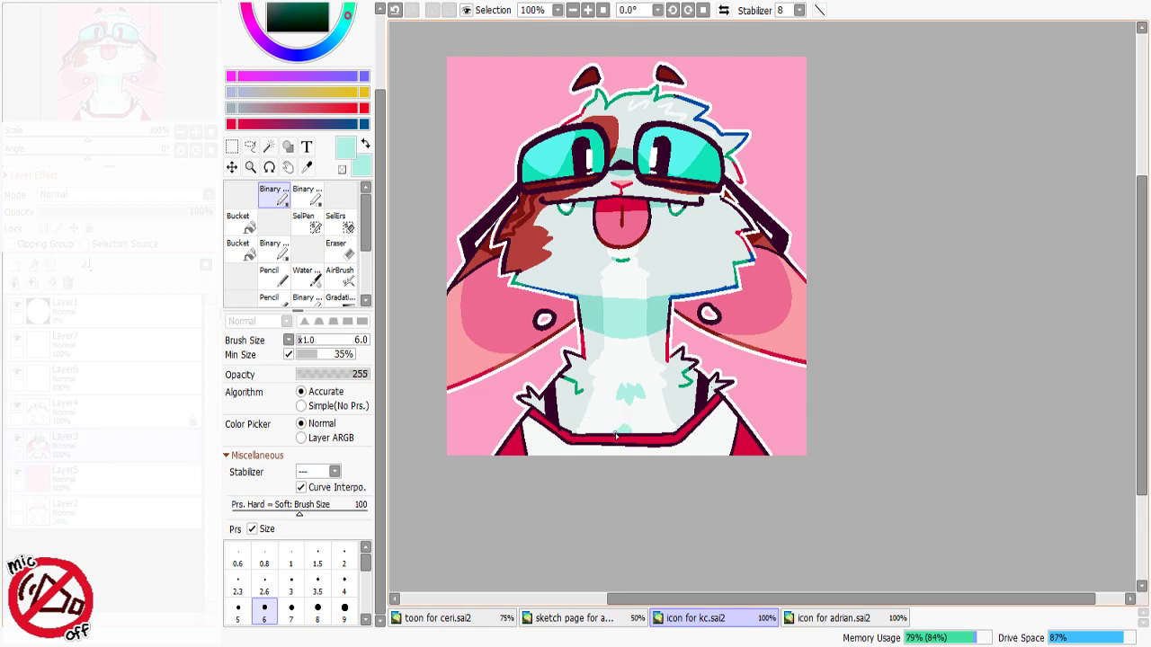
drag(624, 429, 627, 433)
Step: Reshape the mint tuft in the middle of the chest and paint darker mint marks on the shaded fur on both sides
alt+click(644, 399)
key(ctrl+z)
alt+click(635, 394)
click(643, 400)
alt+click(653, 388)
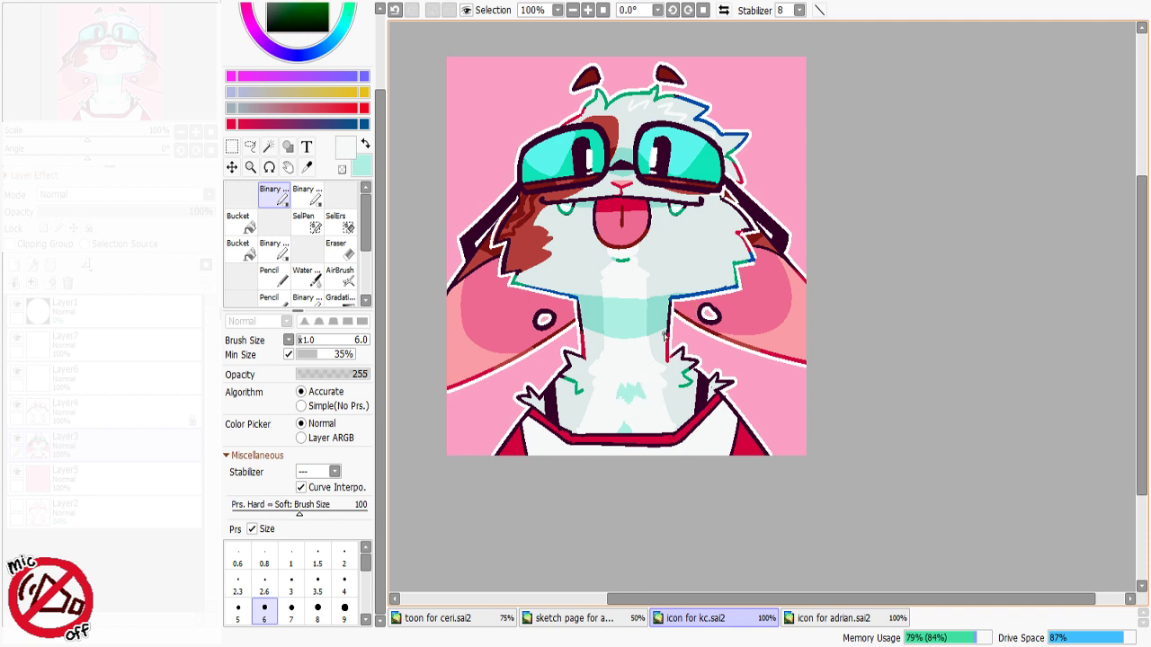
alt+click(602, 322)
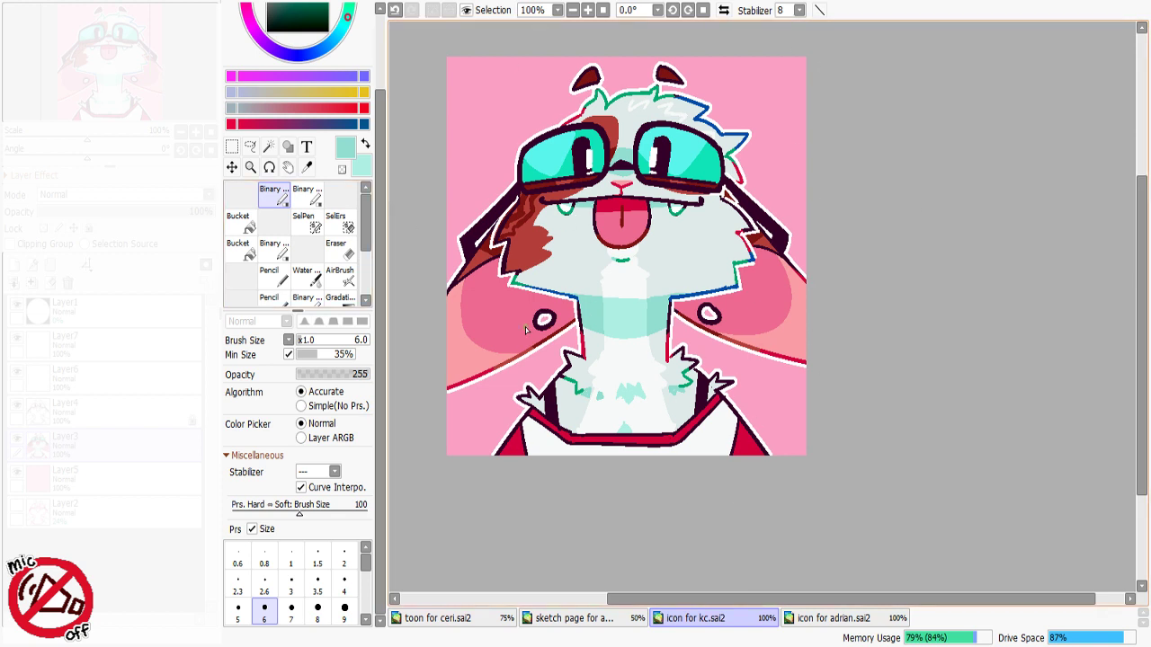
Step: Select the pink background area and outline pale yellow zigzags in the picture's upper-left corner and between the horns on Layer5
click(269, 147)
click(471, 114)
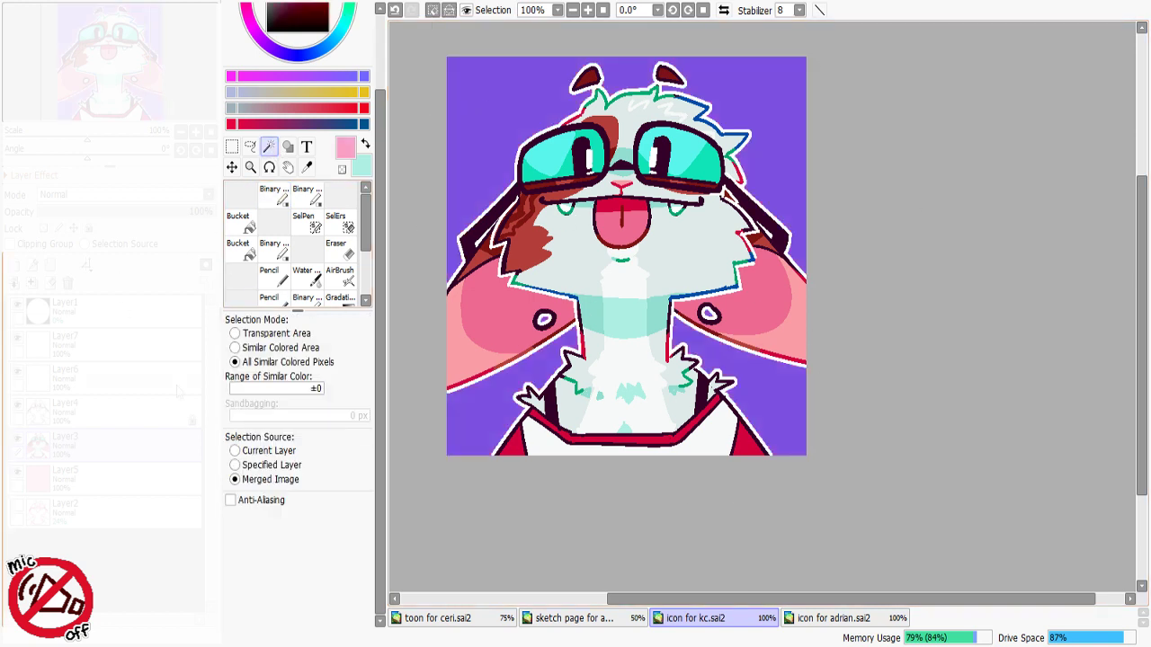
click(273, 204)
drag(381, 162, 365, 6)
click(291, 40)
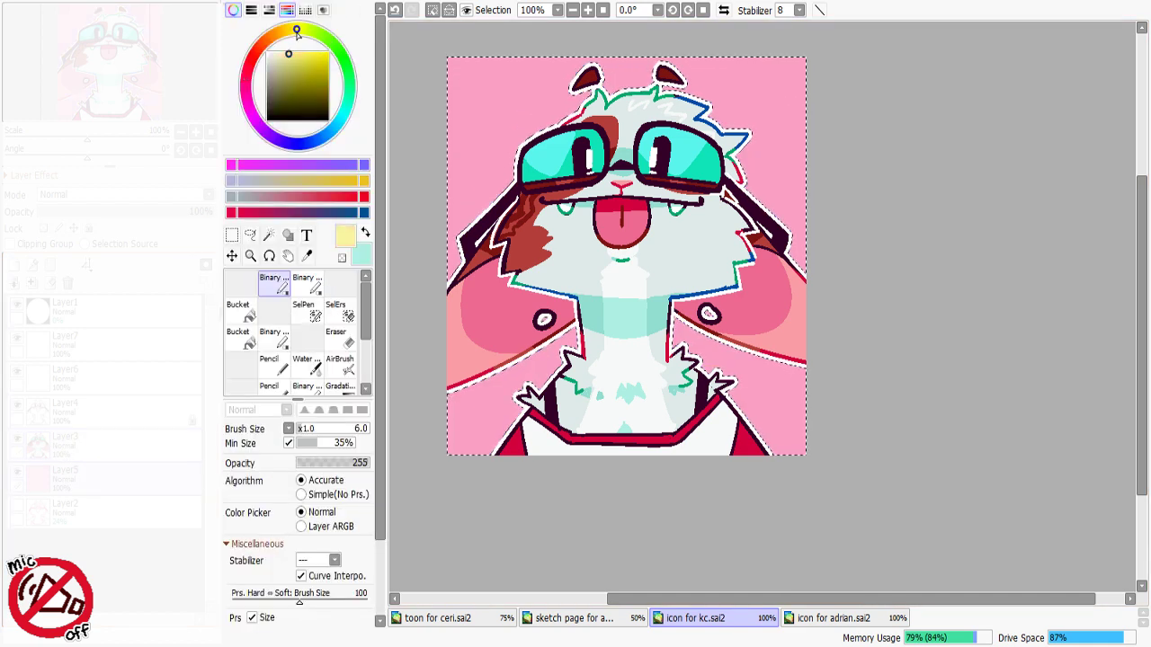
mouse_move(481, 126)
mouse_down()
mouse_move(538, 124)
mouse_move(443, 99)
mouse_move(448, 90)
mouse_move(468, 160)
mouse_move(526, 117)
mouse_move(533, 138)
mouse_up()
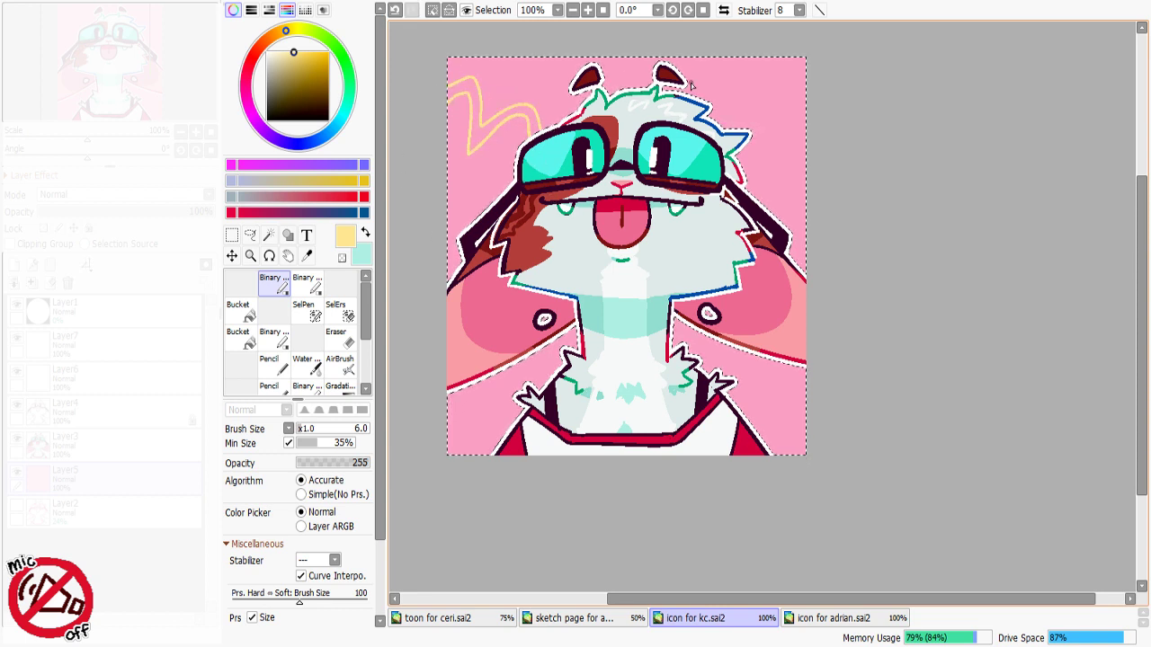
mouse_move(617, 87)
mouse_down()
mouse_move(673, 61)
mouse_move(631, 97)
mouse_move(630, 72)
mouse_move(650, 40)
mouse_move(622, 59)
mouse_up()
key(ctrl+z)
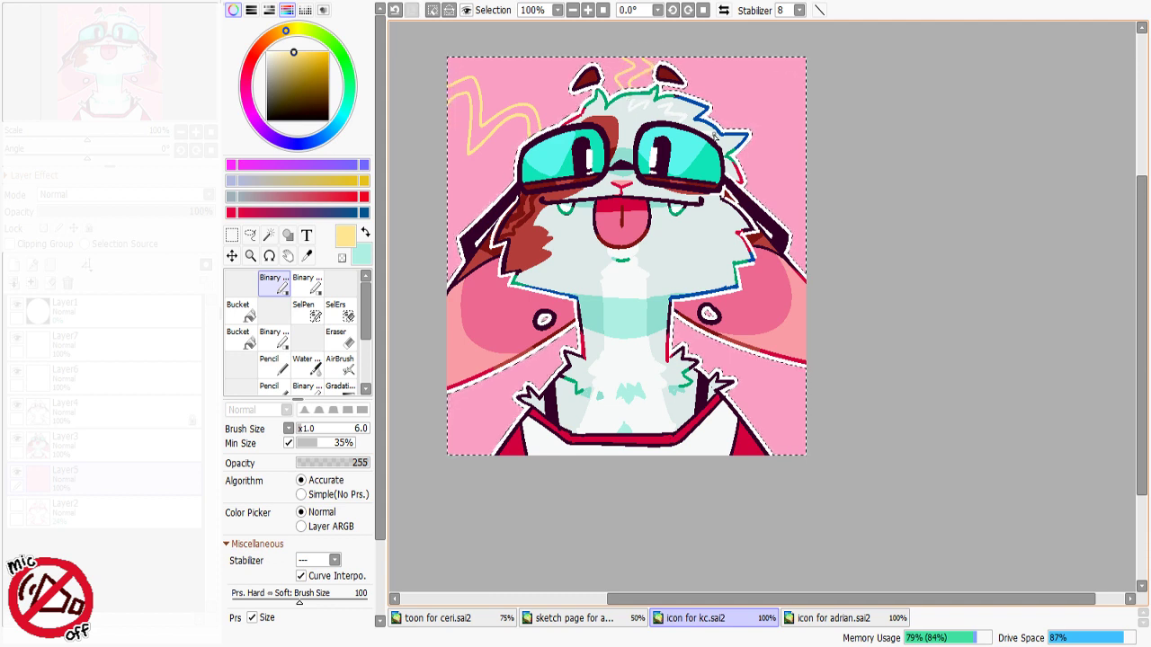
Step: Outline a matching pale yellow zigzag ribbon in the picture's upper-right corner beside the head, redrawing unsatisfactory strokes
drag(712, 96, 757, 104)
key(ctrl+z)
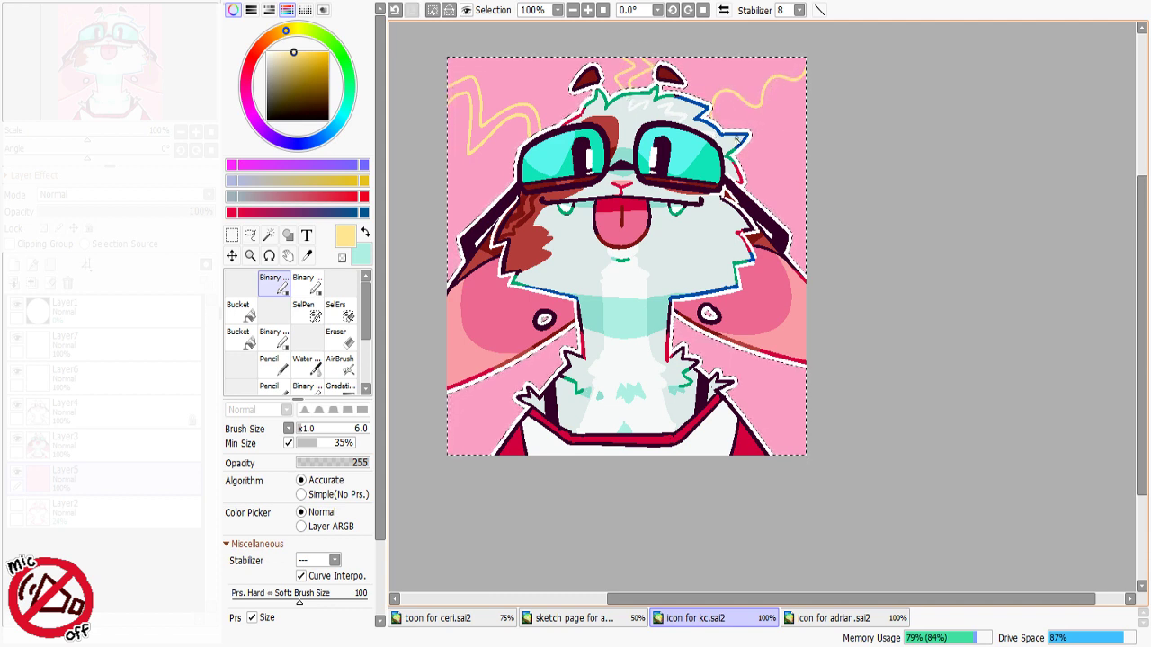
key(ctrl+z)
mouse_move(716, 115)
mouse_down()
mouse_move(757, 107)
mouse_move(762, 77)
mouse_move(808, 74)
mouse_up()
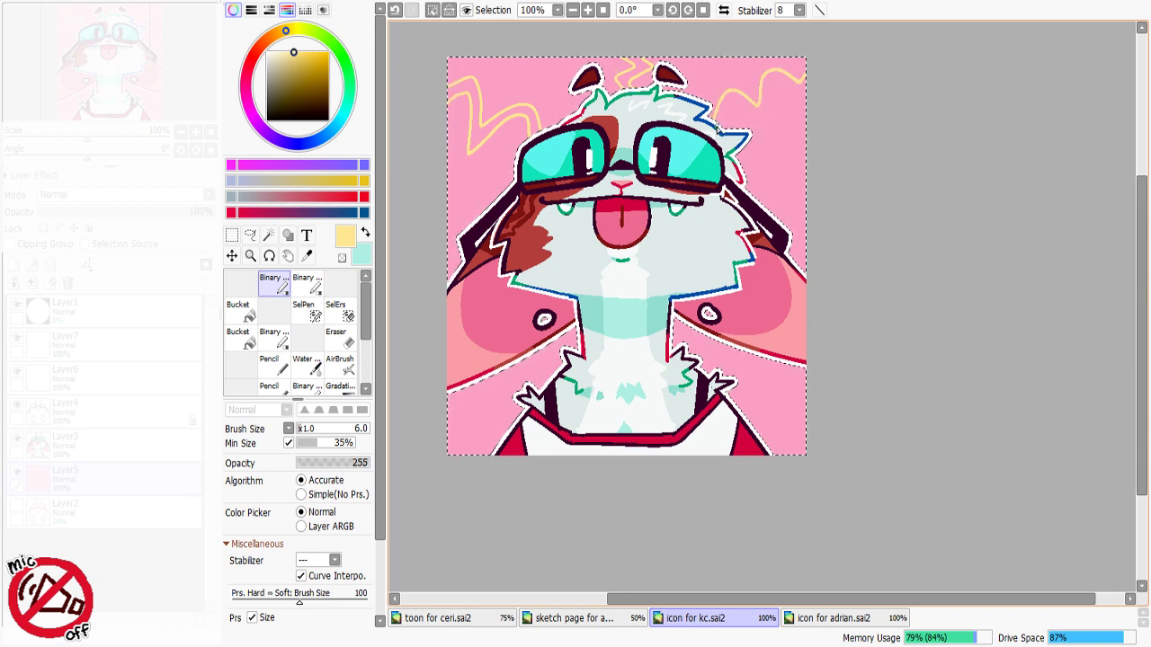
drag(776, 116, 777, 100)
key(ctrl+z)
mouse_move(717, 133)
mouse_down()
mouse_move(732, 108)
mouse_move(776, 86)
mouse_up()
key(ctrl+z)
mouse_move(719, 129)
mouse_down()
mouse_move(735, 105)
mouse_move(772, 106)
mouse_move(782, 82)
mouse_move(808, 91)
mouse_up()
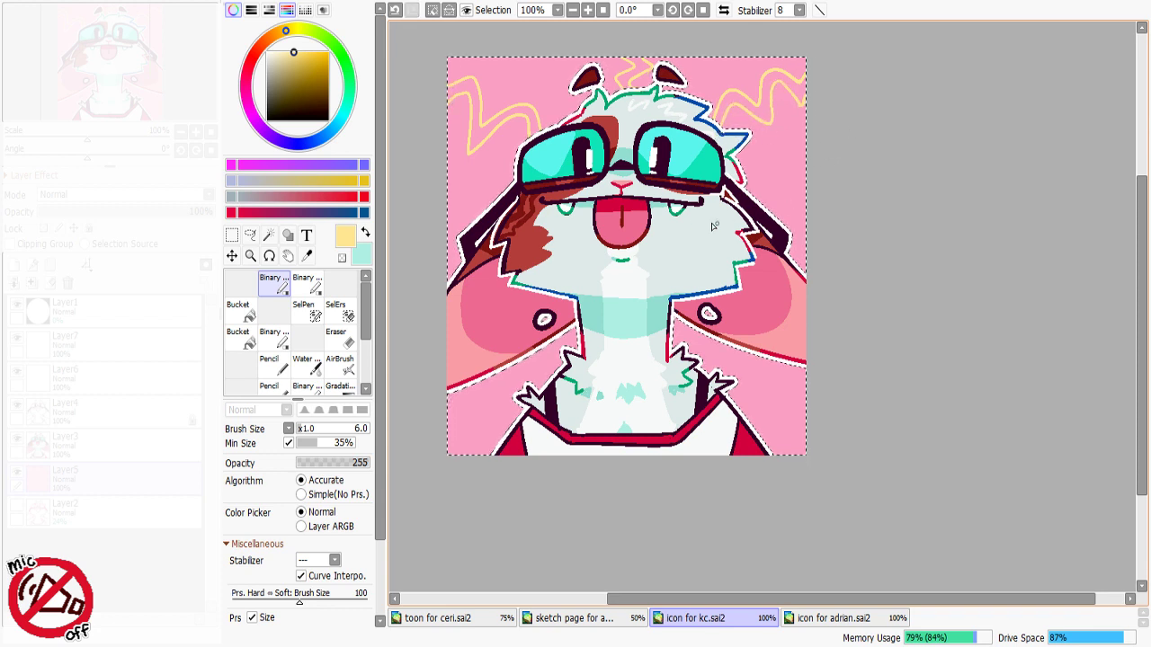
Step: Add short pale yellow zigzags beside the ears at both picture edges and clear the selection
drag(477, 209, 447, 235)
key(ctrl+d)
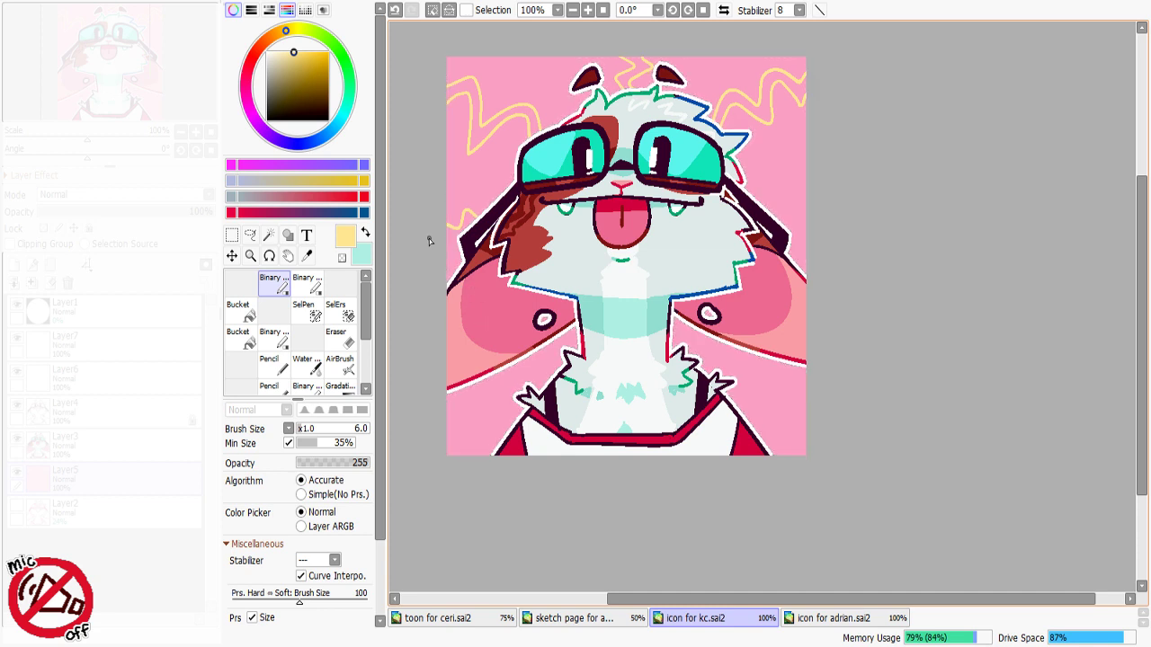
mouse_move(754, 216)
mouse_down()
mouse_move(782, 193)
mouse_move(816, 201)
mouse_move(774, 233)
mouse_move(812, 221)
mouse_up()
key(ctrl+z)
Step: Outline wavy pale yellow ribbons in the background beside both shoulders, below the ears
drag(494, 388, 505, 445)
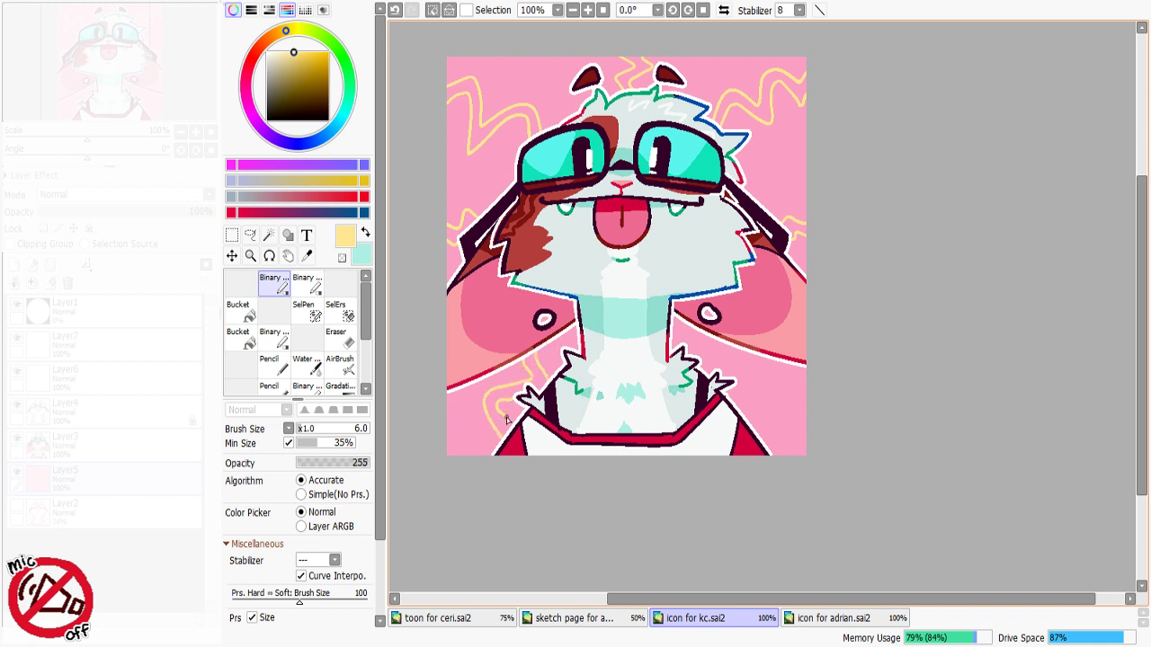
drag(748, 367, 755, 434)
key(ctrl+z)
mouse_move(707, 336)
mouse_down()
mouse_move(753, 384)
mouse_move(766, 435)
mouse_up()
mouse_move(743, 348)
mouse_down()
mouse_move(737, 367)
mouse_move(783, 409)
mouse_move(778, 454)
mouse_up()
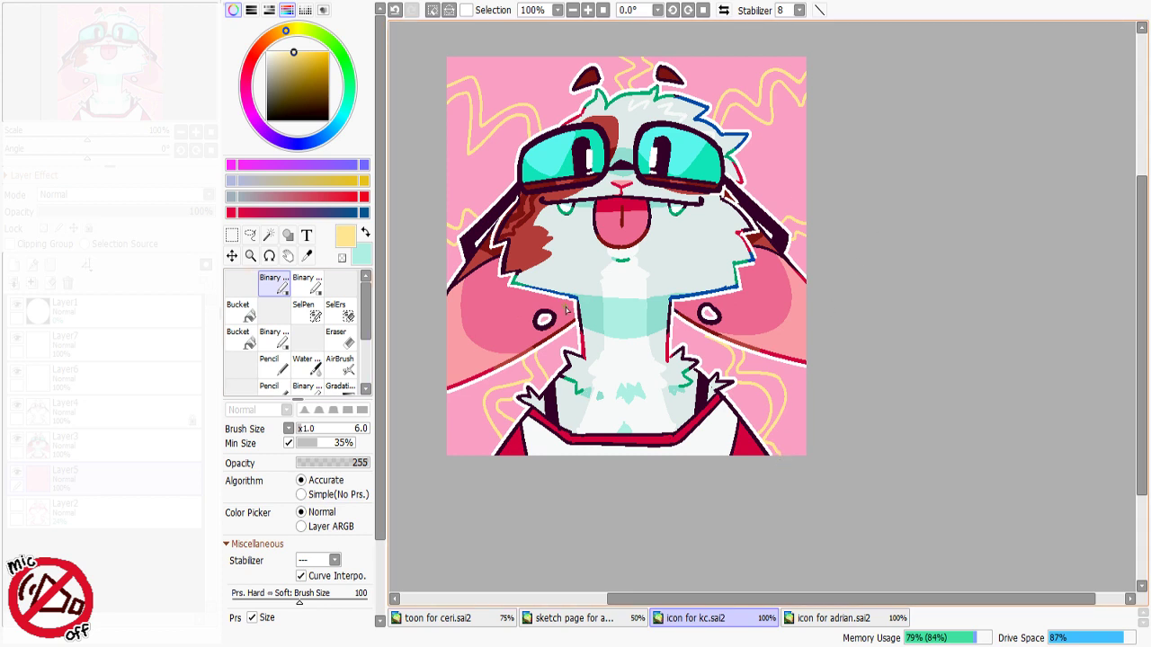
Step: Fill the outlined ribbons beside both shoulders with pale yellow using the Bucket
click(240, 309)
click(508, 430)
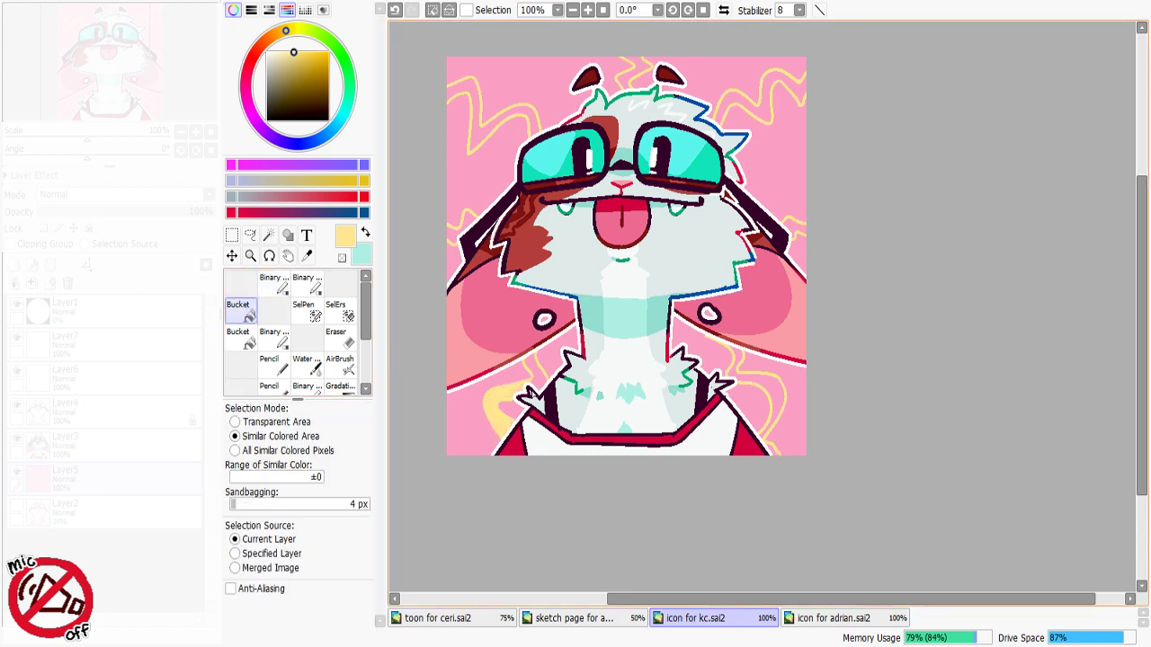
click(540, 374)
click(763, 400)
click(741, 367)
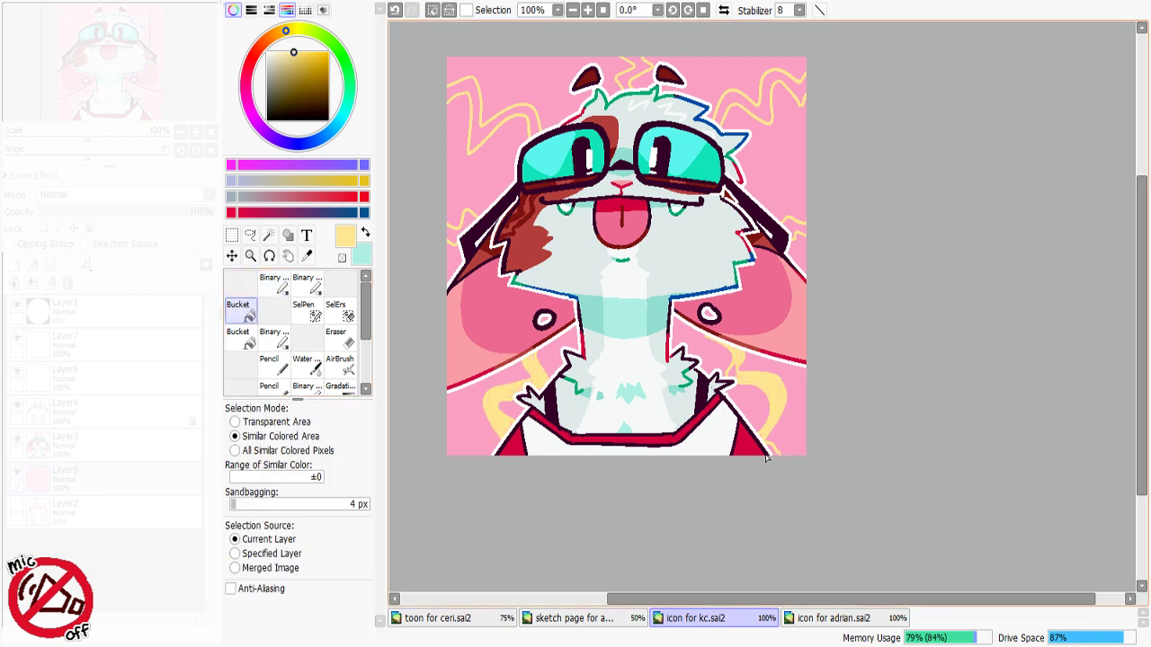
Step: Fill the zigzags around the head and ears and the holes of the ear rings with pale yellow
click(793, 232)
click(775, 125)
click(627, 85)
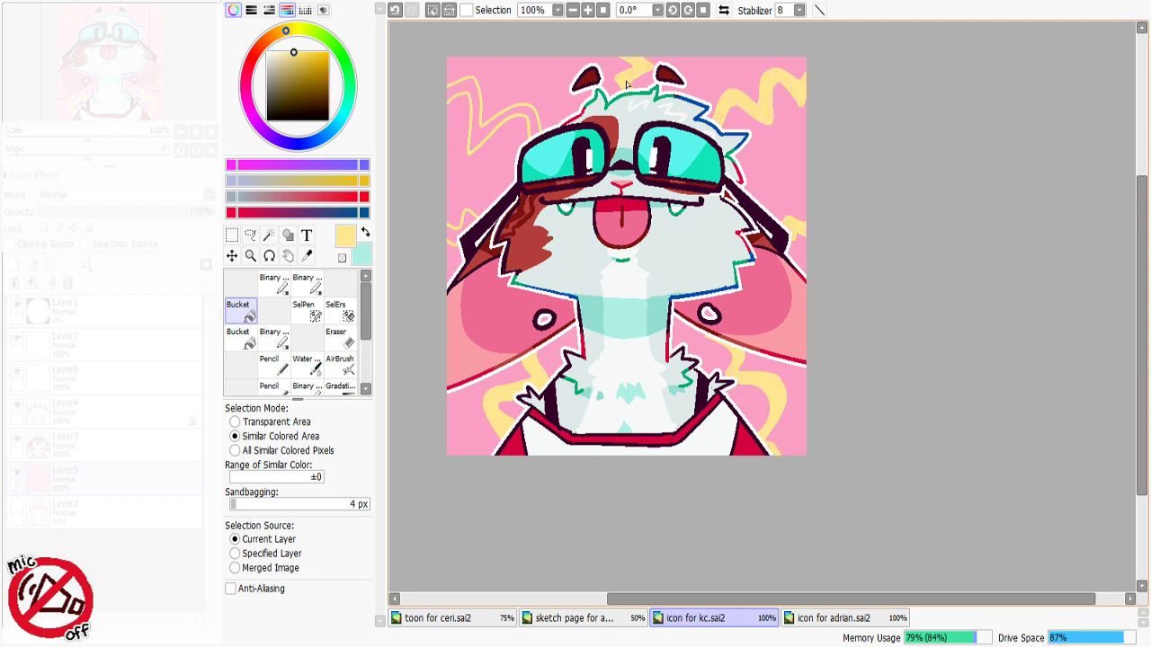
click(501, 120)
click(467, 221)
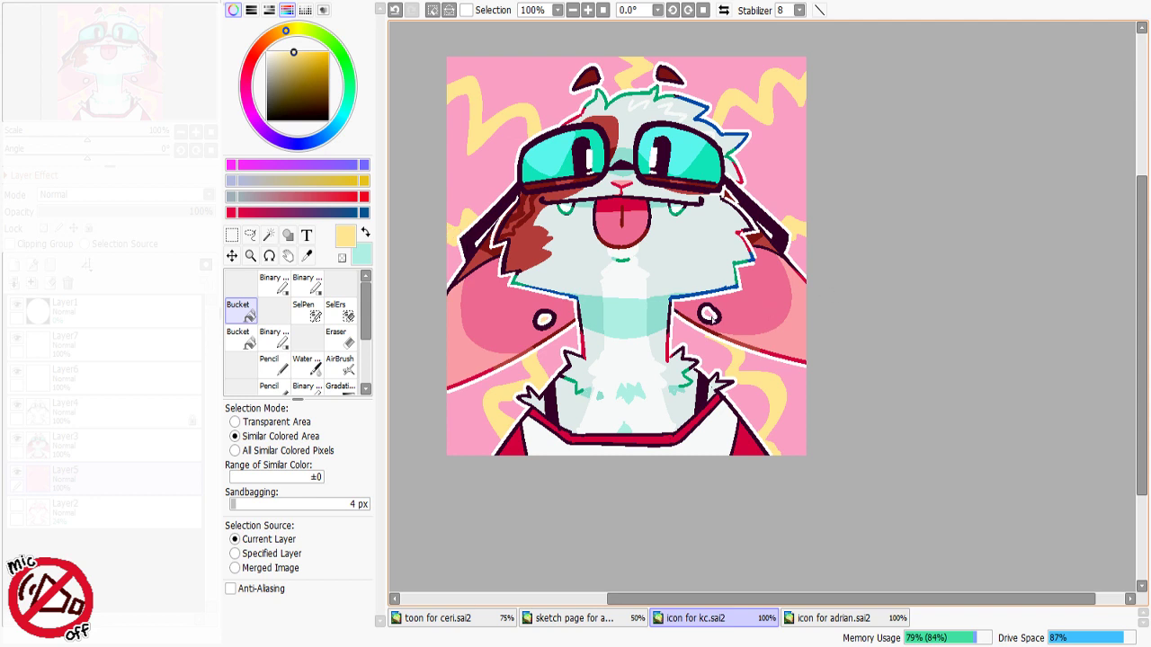
key(ctrl+z)
click(711, 316)
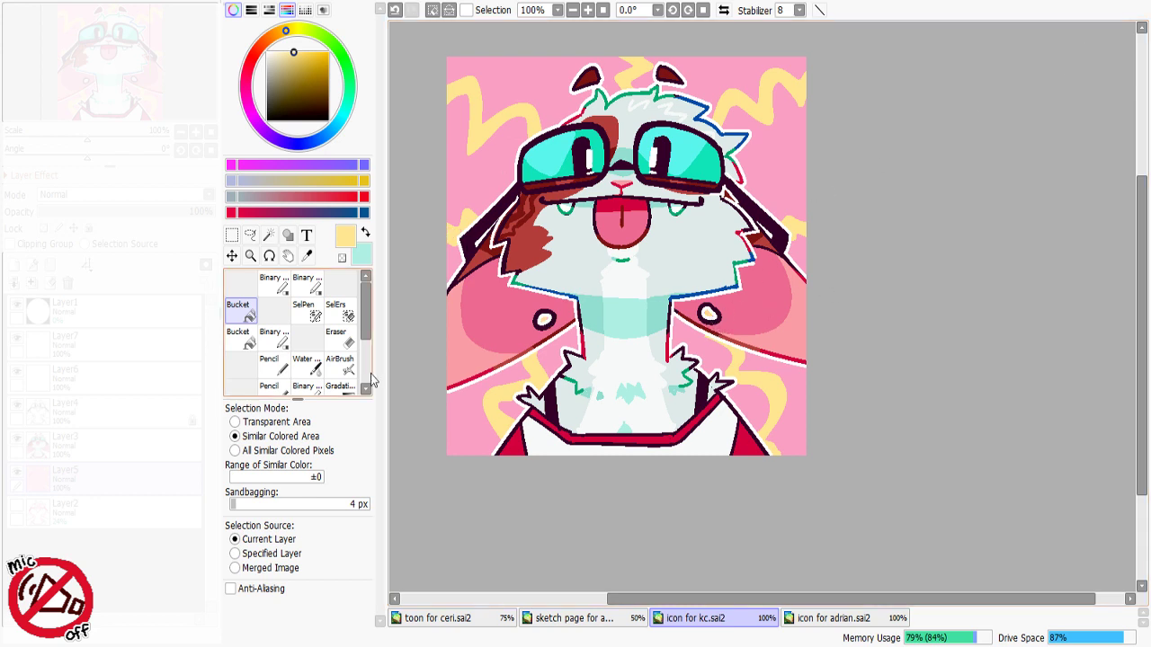
Step: Create a new layer above the background and outline slanted confetti bars above the right side of the head in the sampled outline blue
click(273, 282)
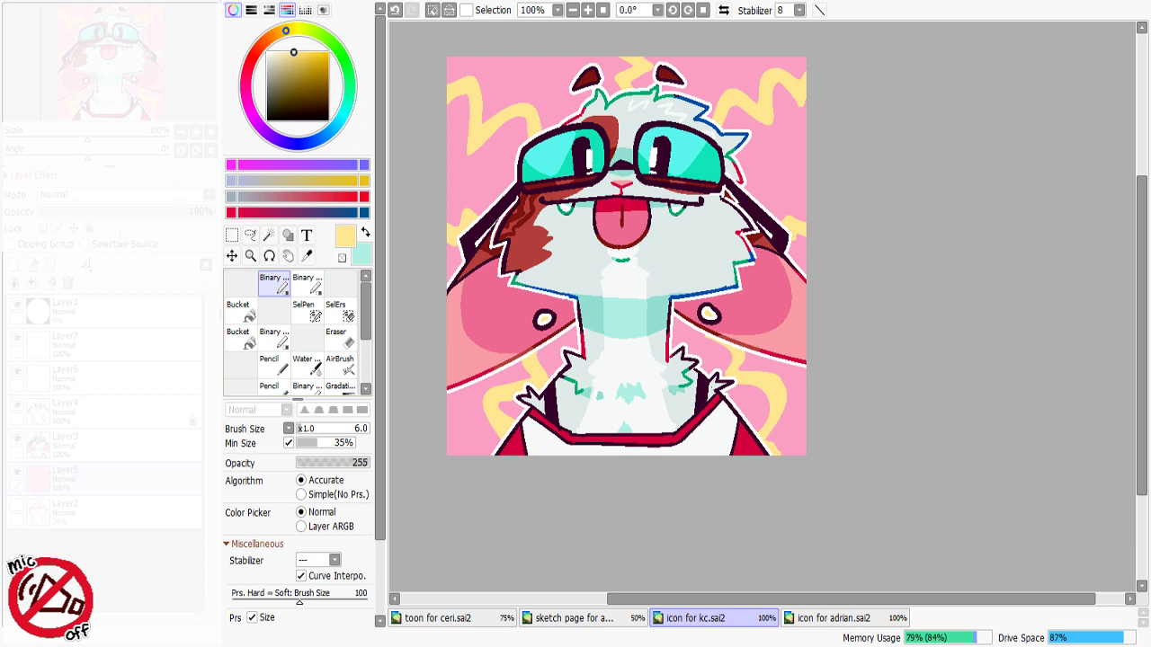
click(15, 267)
click(342, 116)
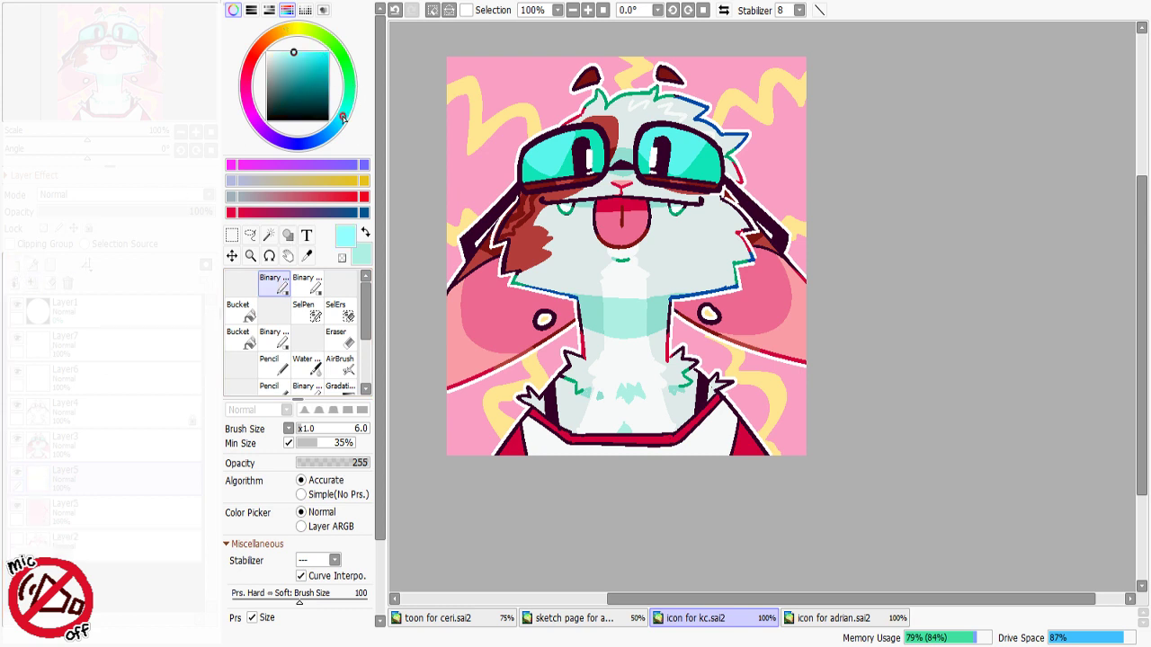
alt+click(727, 176)
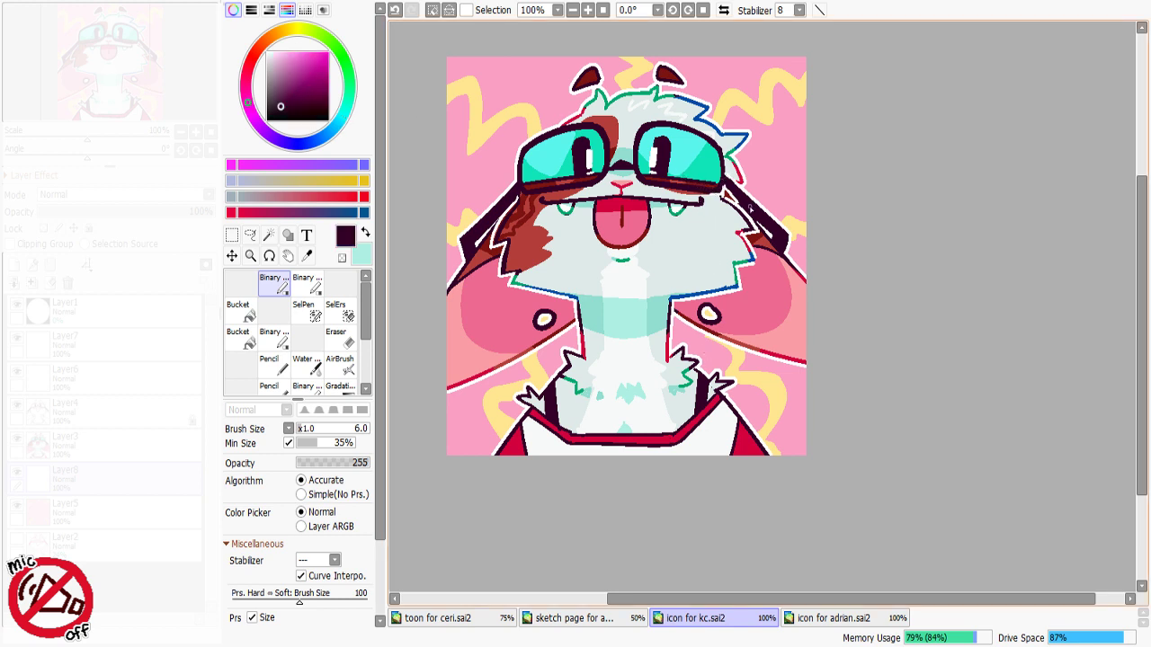
alt+click(744, 141)
mouse_move(732, 69)
mouse_down()
mouse_move(737, 92)
mouse_move(726, 87)
mouse_move(741, 77)
mouse_move(726, 67)
mouse_up()
key(ctrl+z)
key(ctrl+z)
Step: Outline blue triangular and small angular confetti pieces down the background to the right of the head
mouse_move(781, 128)
mouse_down()
mouse_move(768, 135)
mouse_move(786, 121)
mouse_up()
mouse_move(797, 170)
mouse_down()
mouse_move(788, 175)
mouse_move(795, 166)
mouse_up()
mouse_move(755, 184)
mouse_down()
mouse_move(764, 200)
mouse_move(772, 187)
mouse_move(763, 182)
mouse_move(769, 202)
mouse_move(766, 166)
mouse_up()
key(ctrl+z)
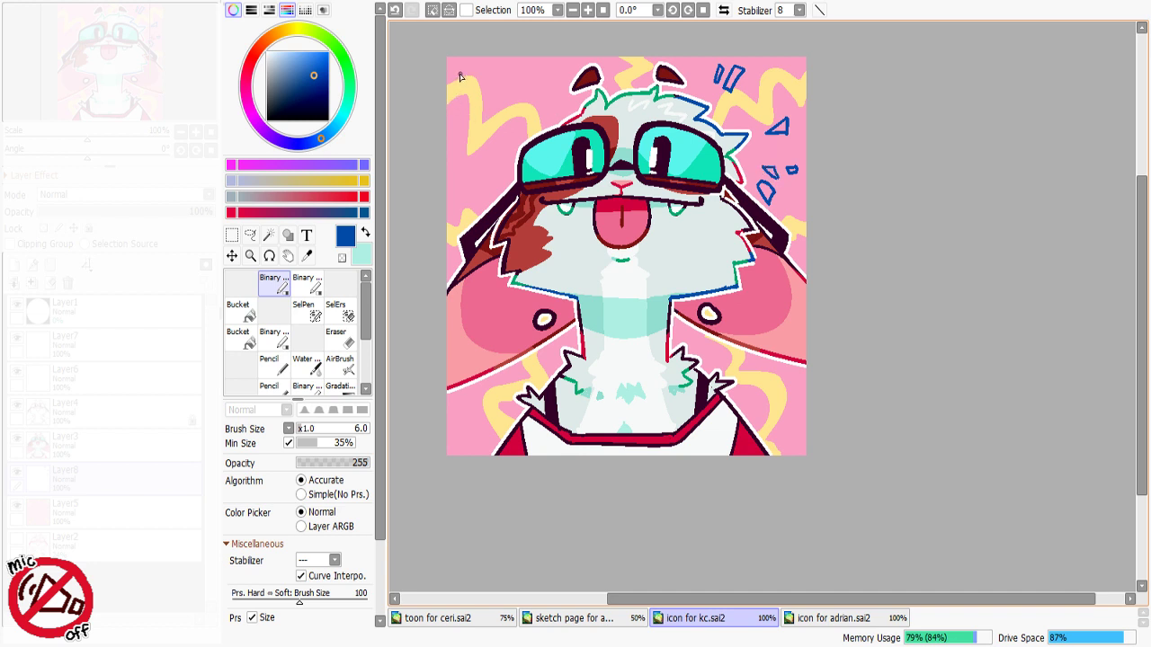
Step: Outline a blue confetti wedge in the upper-left background and a small diamond beside the blue-edged hair
mouse_move(509, 78)
mouse_down()
mouse_move(536, 70)
mouse_move(521, 61)
mouse_move(536, 79)
mouse_up()
key(ctrl+z)
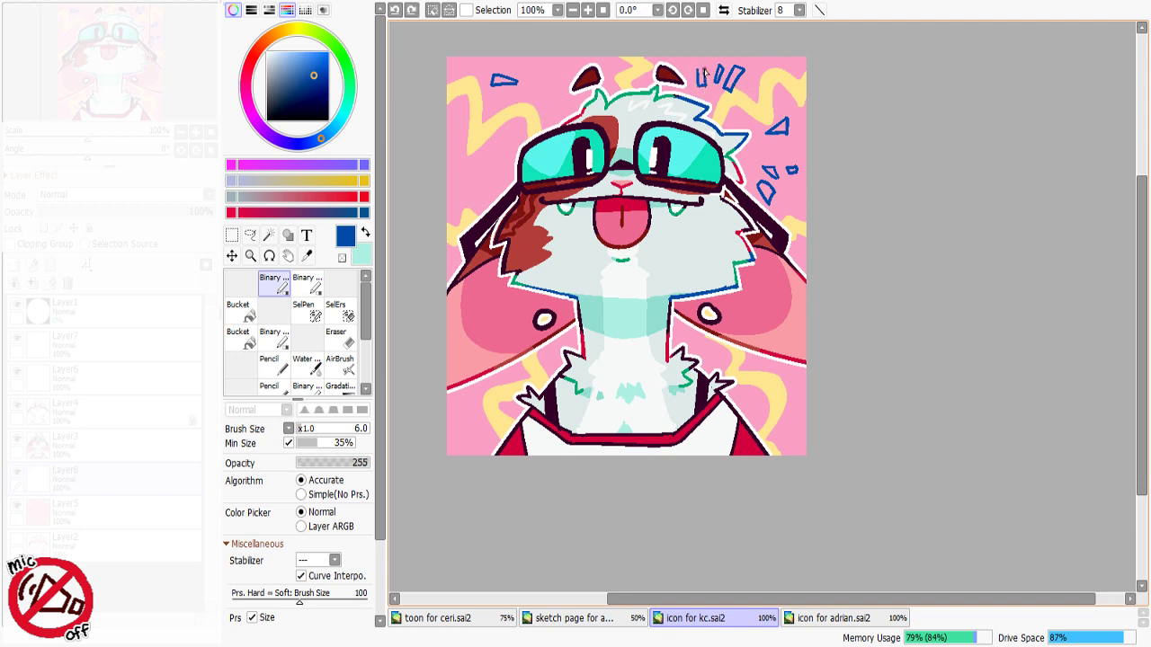
mouse_move(736, 117)
mouse_down()
mouse_move(749, 112)
mouse_move(738, 114)
mouse_up()
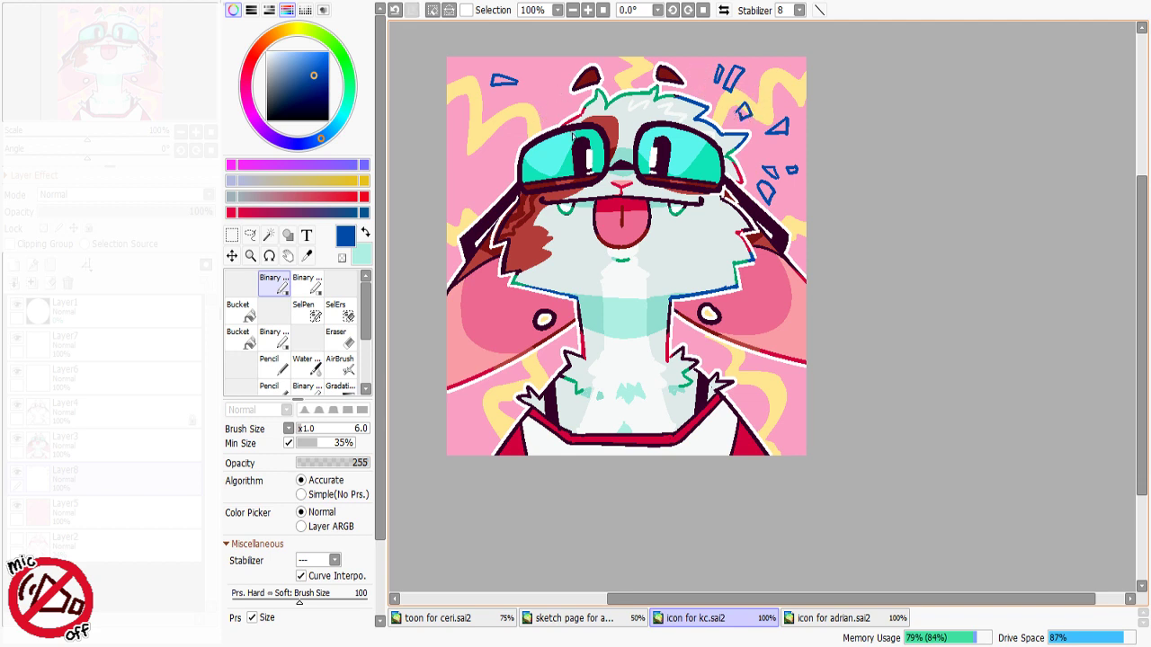
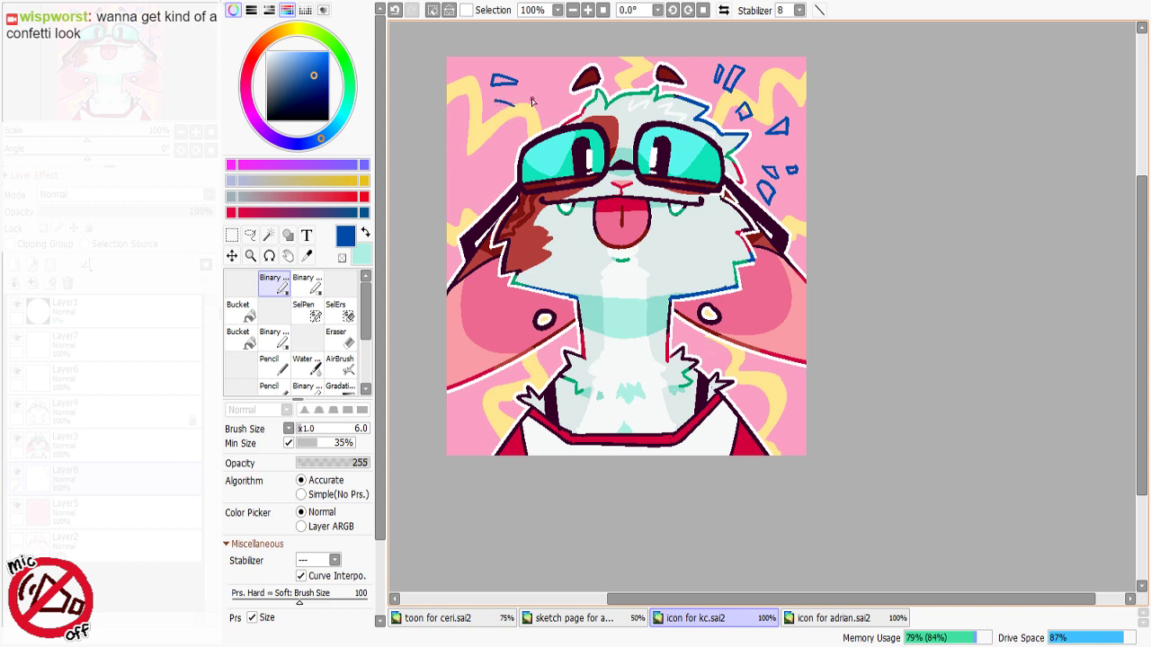
Step: Outline more blue confetti pieces left of the head and at the top edge between the horns, redrawing poor strokes
mouse_move(533, 69)
mouse_down()
mouse_move(550, 83)
mouse_move(543, 92)
mouse_move(537, 71)
mouse_move(548, 86)
mouse_move(537, 71)
mouse_move(530, 98)
mouse_up()
key(ctrl+z)
key(ctrl+z)
key(ctrl+z)
drag(610, 61, 616, 57)
mouse_move(499, 160)
mouse_down()
mouse_move(466, 158)
mouse_move(470, 175)
mouse_up()
drag(506, 112, 511, 124)
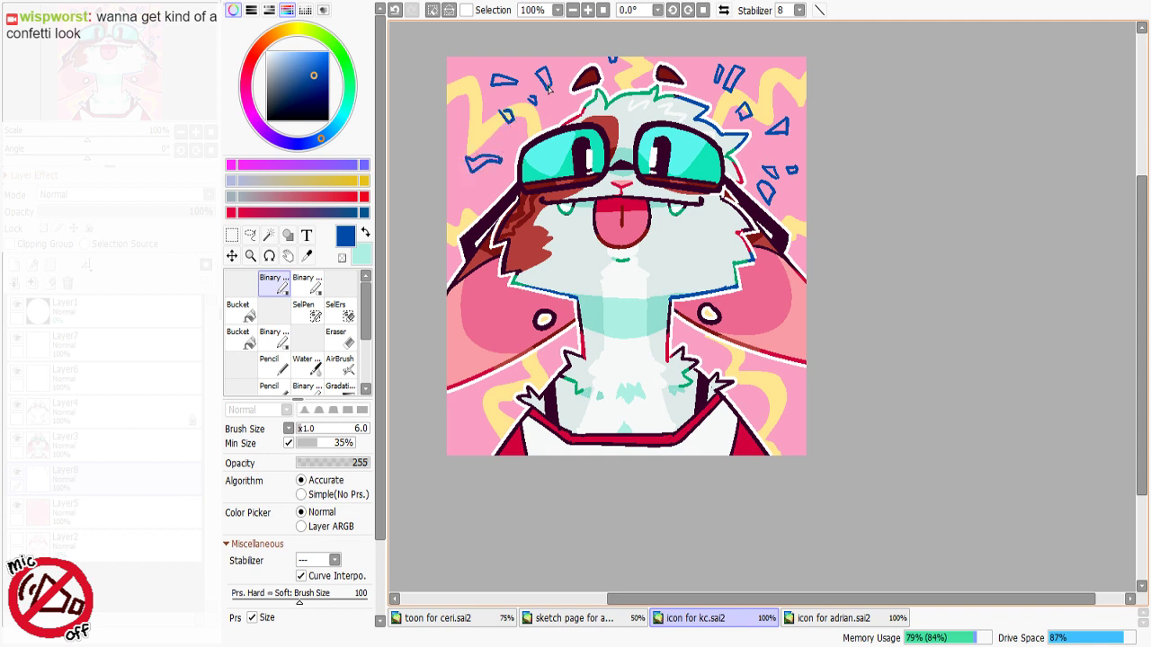
Step: Add blue confetti along the picture's left edge and beside the left shoulder, undoing an extra piece in the upper-left corner
drag(444, 198, 454, 208)
drag(450, 121, 449, 135)
mouse_move(497, 381)
mouse_down()
mouse_move(490, 419)
mouse_move(506, 381)
mouse_up()
key(ctrl+z)
mouse_move(470, 88)
mouse_down()
mouse_move(487, 110)
mouse_move(471, 88)
mouse_move(529, 79)
mouse_move(527, 63)
mouse_up()
key(ctrl+z)
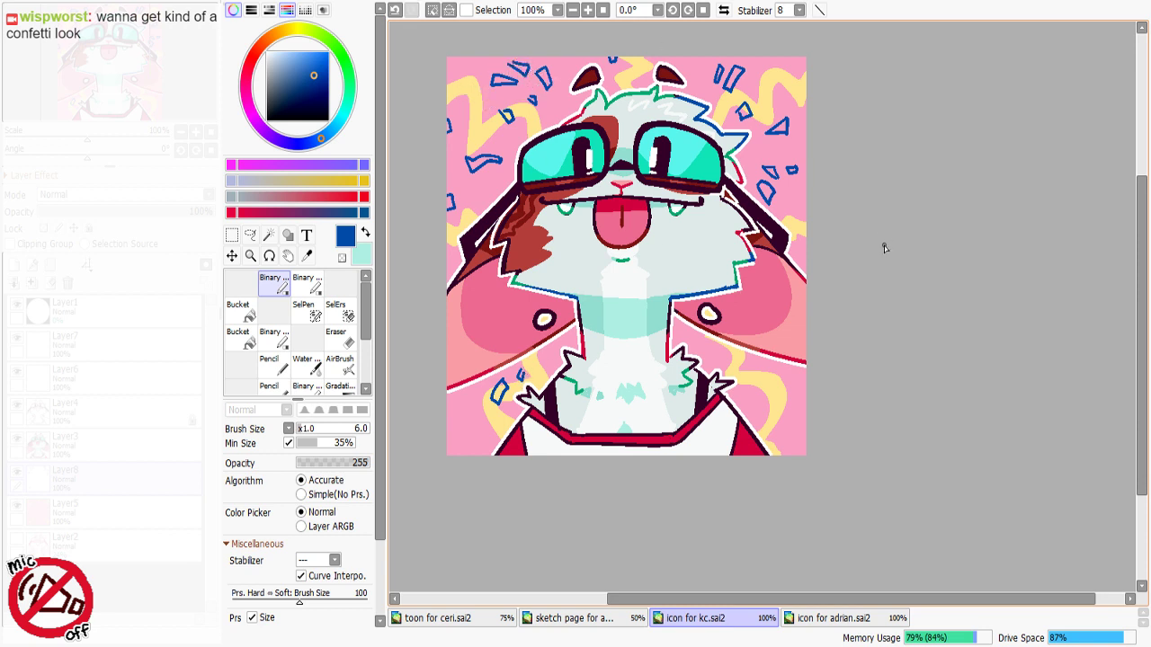
key(ctrl+z)
Step: Outline small blue confetti pieces left of the glasses, at the picture's right edge and above the right shoulder
mouse_move(485, 189)
mouse_down()
mouse_move(485, 178)
mouse_move(485, 191)
mouse_up()
drag(799, 210, 809, 230)
mouse_move(743, 374)
mouse_down()
mouse_move(747, 392)
mouse_move(754, 378)
mouse_move(729, 352)
mouse_up()
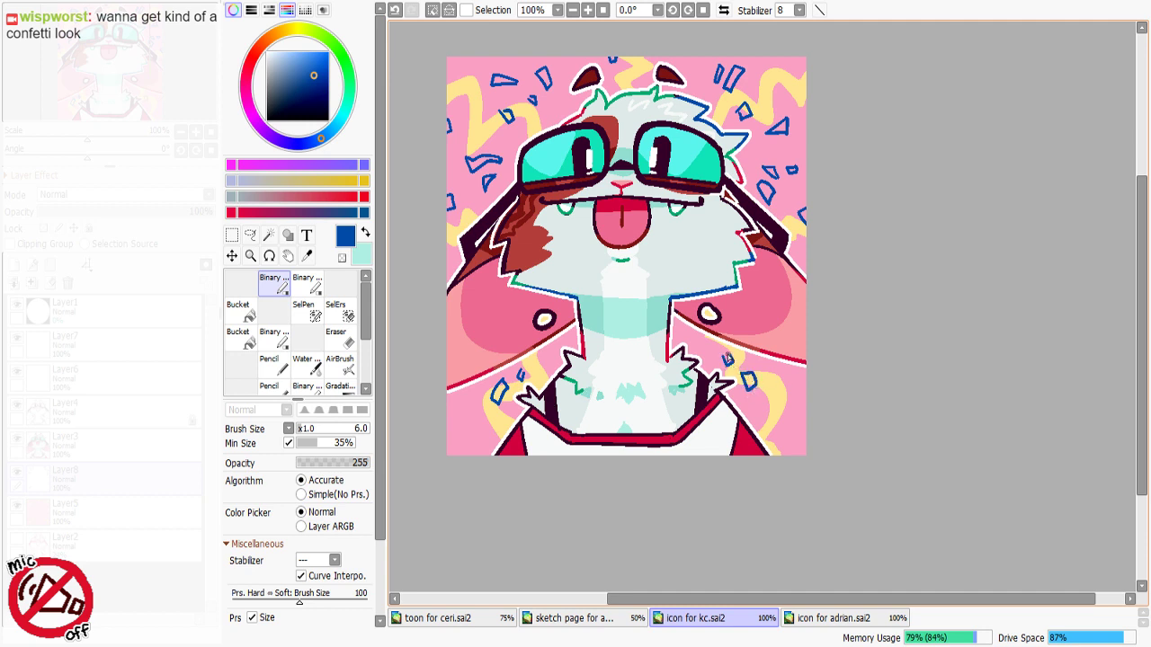
Step: Draw a blue streamer at the lower-right edge and jagged confetti shapes in the picture's lower-left corner
drag(793, 380, 802, 426)
mouse_move(463, 411)
mouse_down()
mouse_move(471, 424)
mouse_move(450, 432)
mouse_move(457, 411)
mouse_move(436, 427)
mouse_up()
key(ctrl+z)
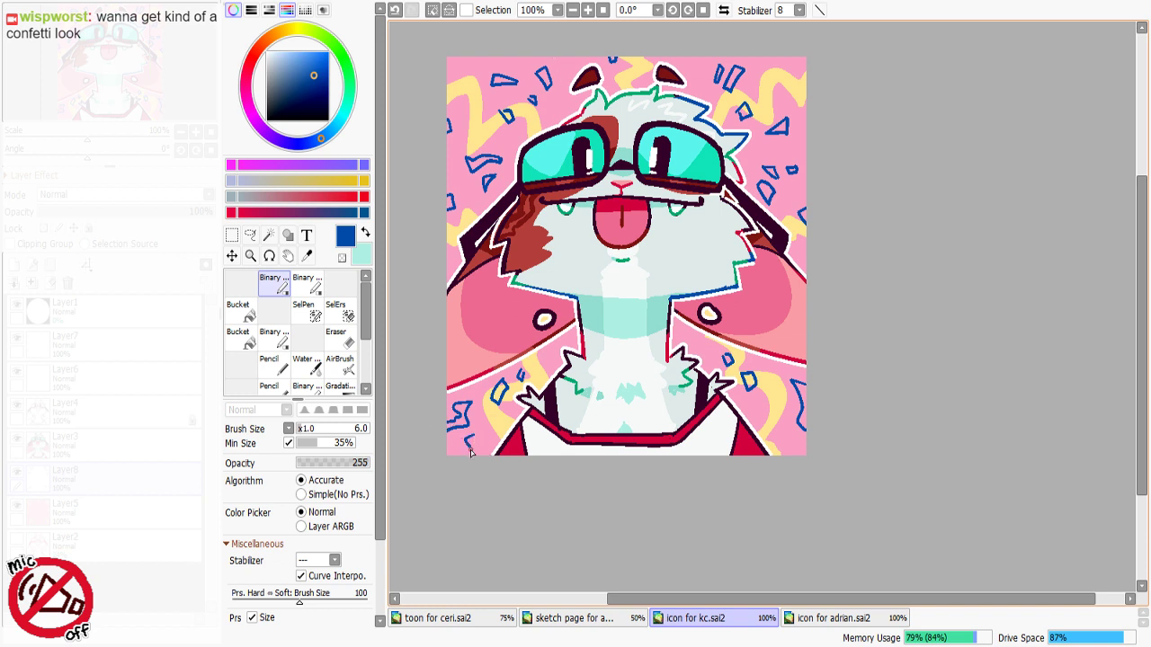
key(ctrl+z)
drag(468, 439, 459, 448)
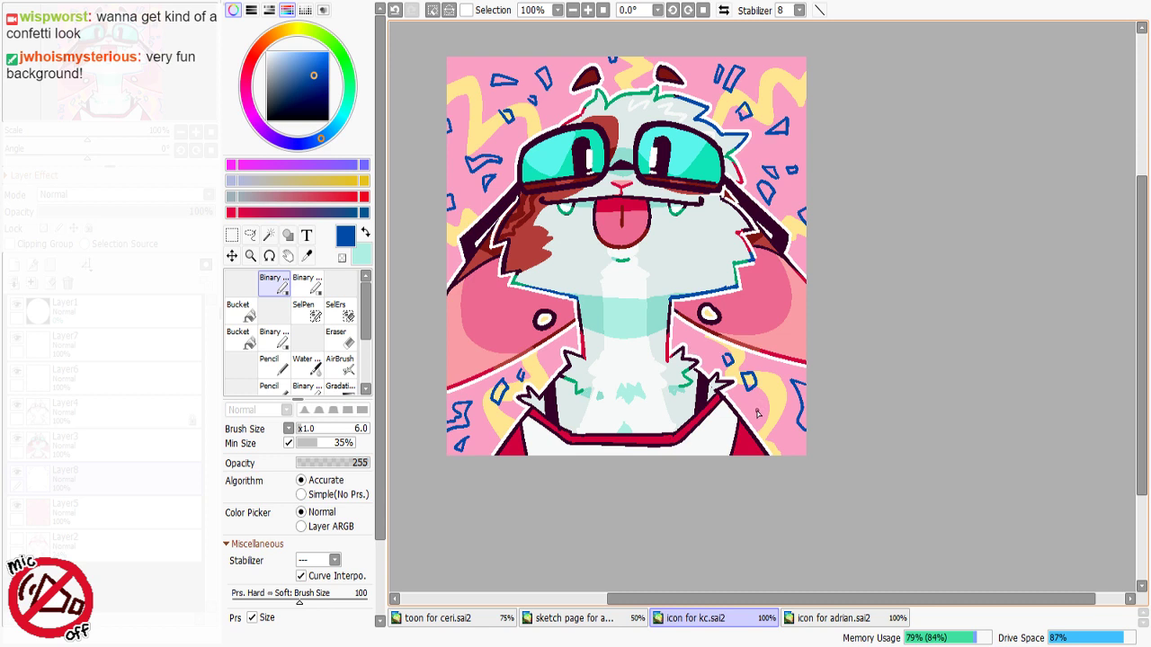
Step: Add blue confetti pieces at the picture's top-left and top-right edges, undoing a trial piece on the lower-right ribbon
drag(758, 413, 761, 415)
key(ctrl+z)
drag(455, 55, 470, 61)
drag(771, 60, 788, 70)
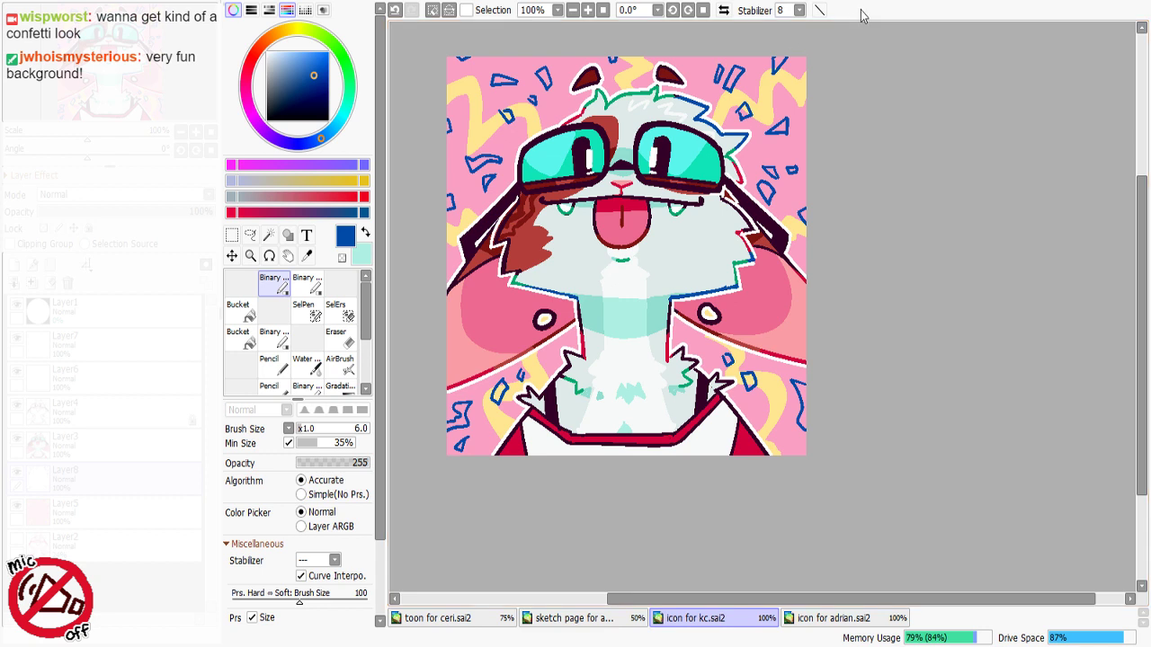
Step: Fill the larger confetti piece left of the glasses with pink sampled from the tongue, using the Bucket tool
click(237, 310)
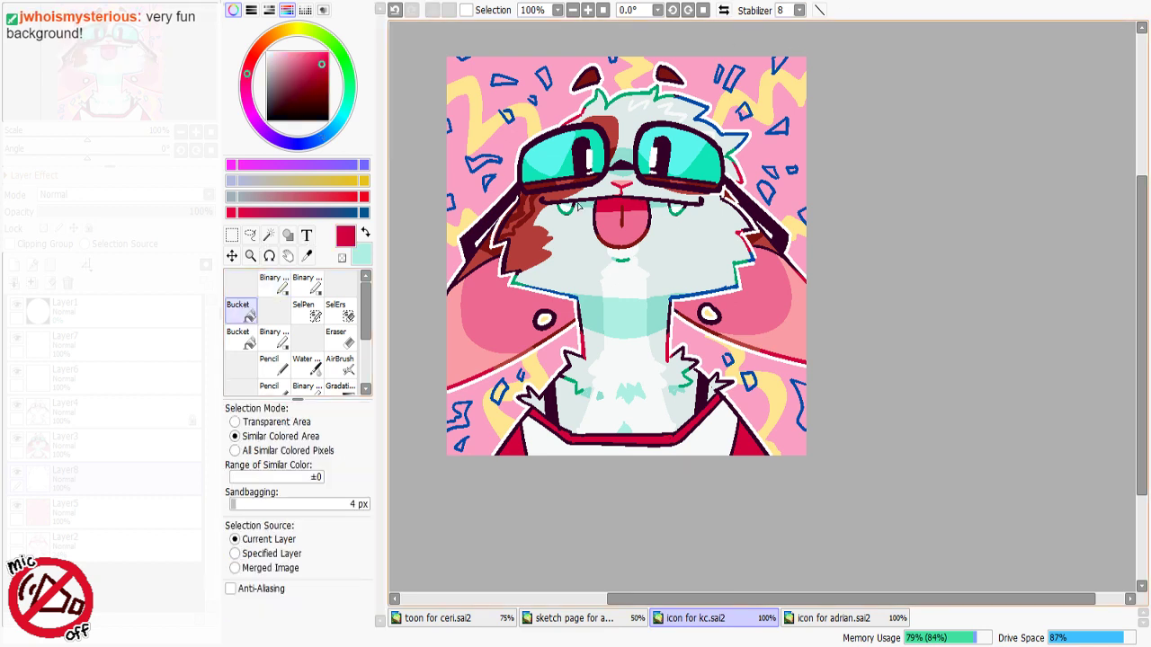
key(ctrl+z)
alt+click(630, 222)
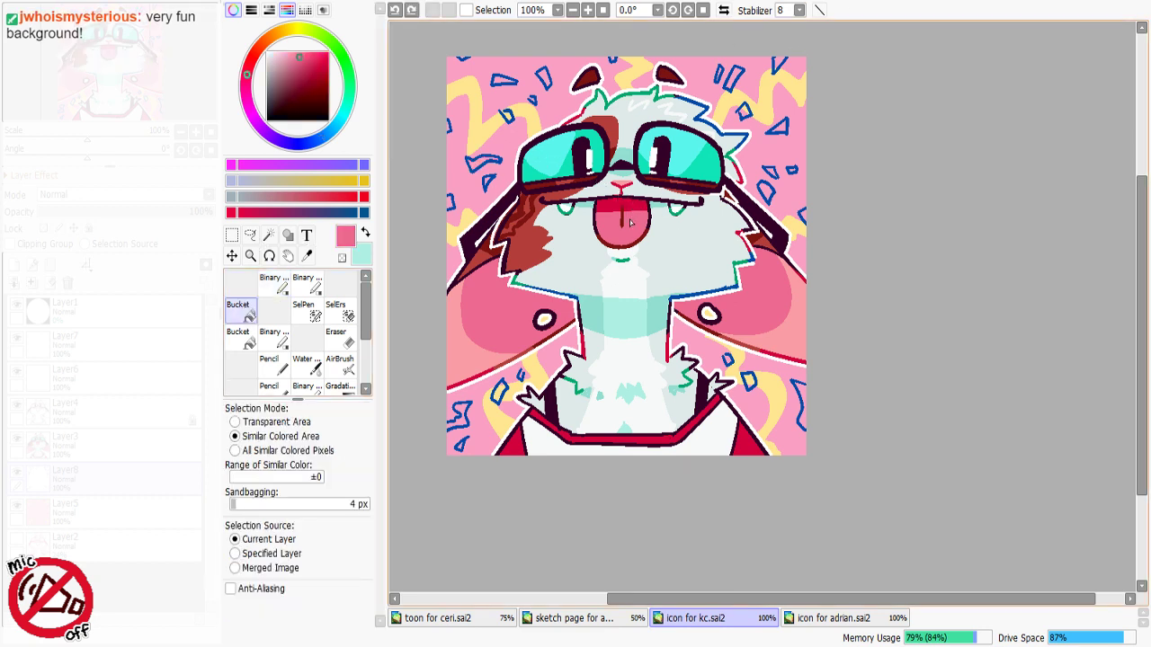
click(477, 168)
key(x)
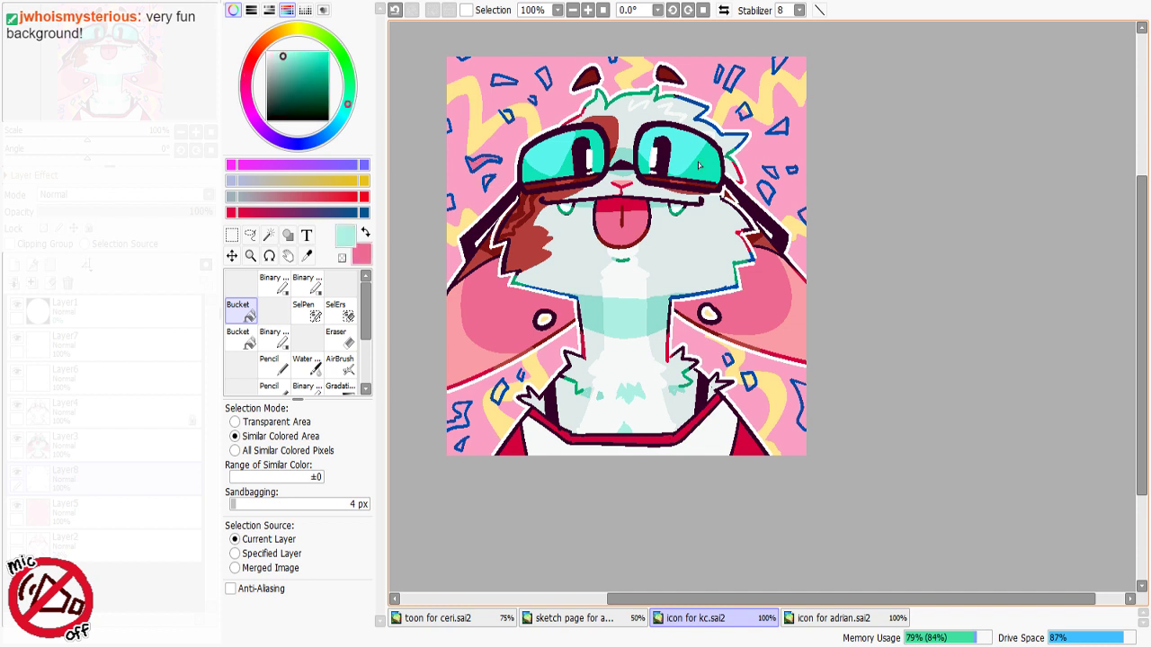
Step: Fill the confetti pieces above the left lens with yellow from the ribbon and teal from the glasses
alt+click(713, 171)
alt+click(576, 300)
key(ctrl+z)
click(579, 155)
alt+click(502, 85)
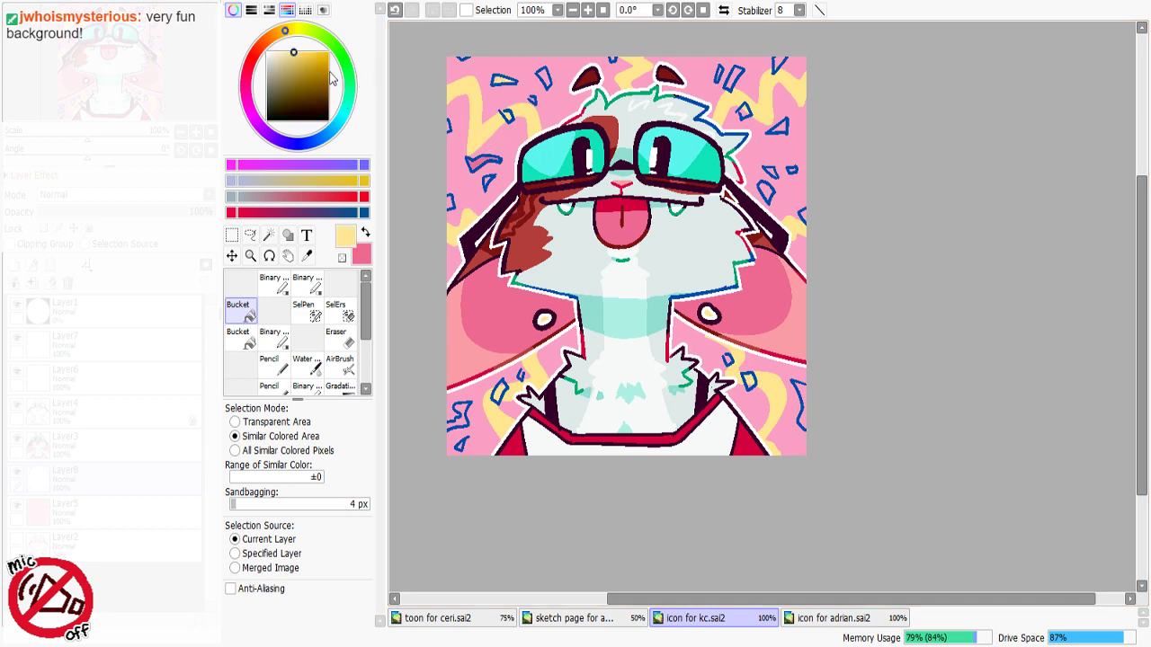
alt+click(475, 109)
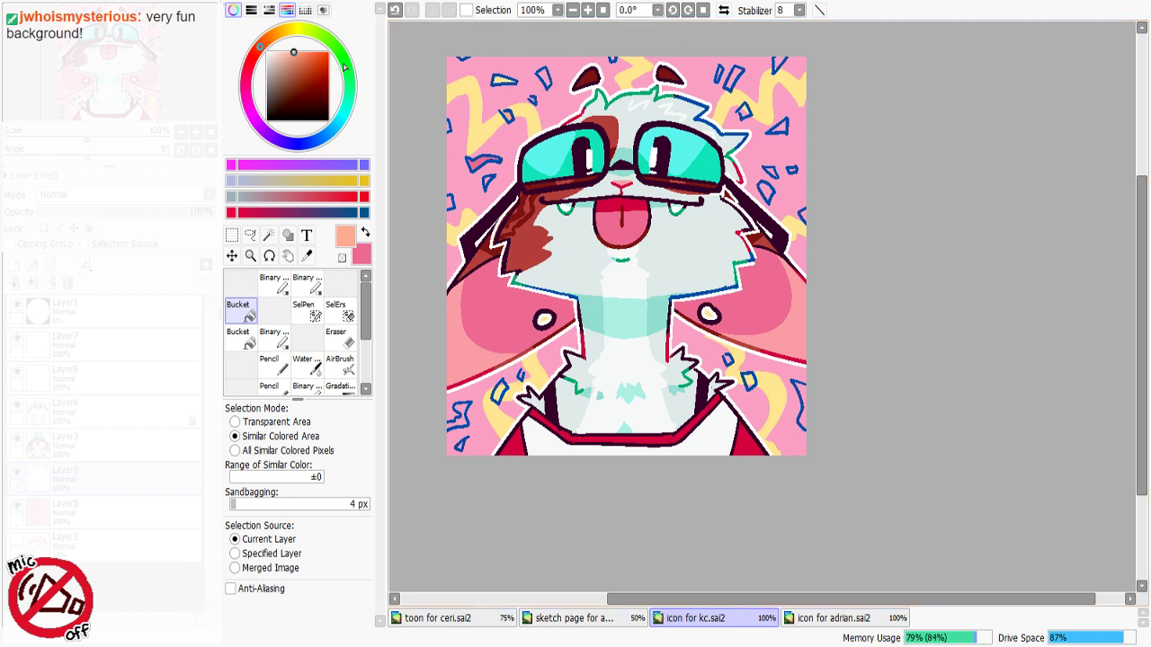
alt+click(570, 161)
click(544, 78)
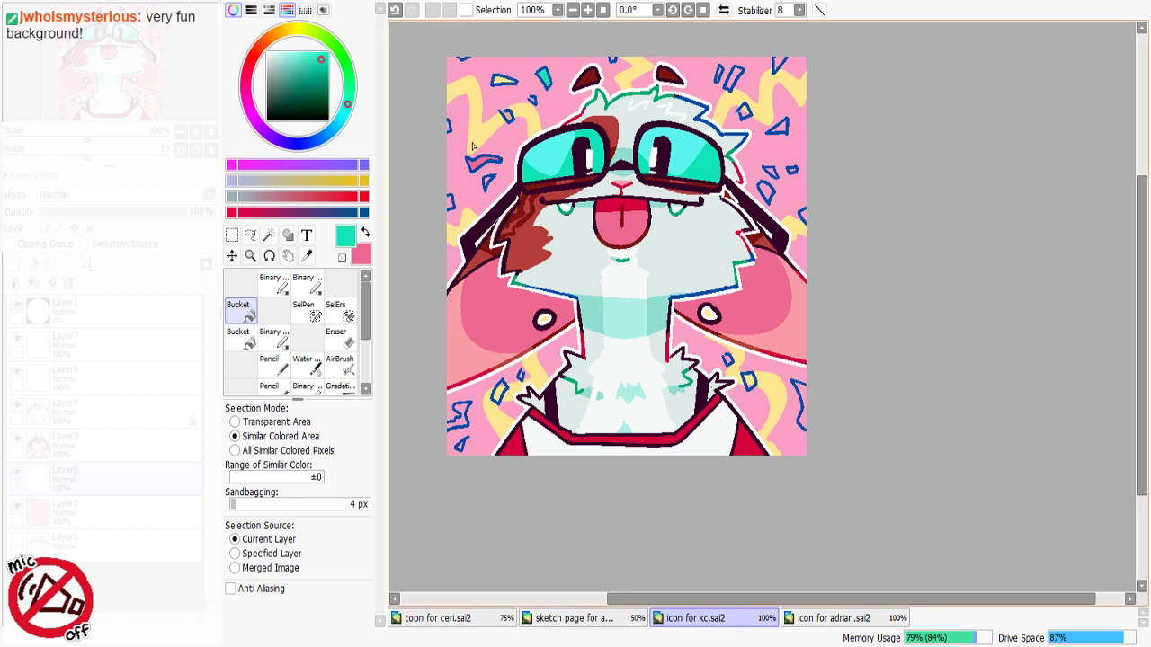
Step: Fill confetti pieces in the picture's upper-right area with cyan and teal from the lenses and yellow from the ribbon
alt+click(544, 157)
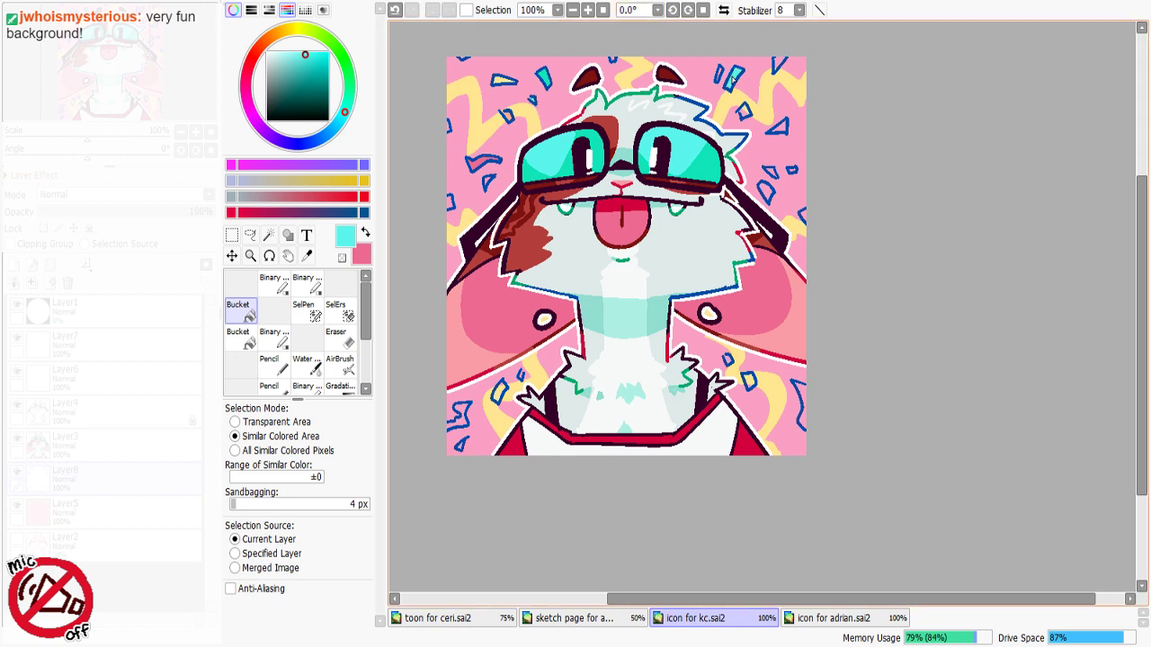
alt+click(699, 158)
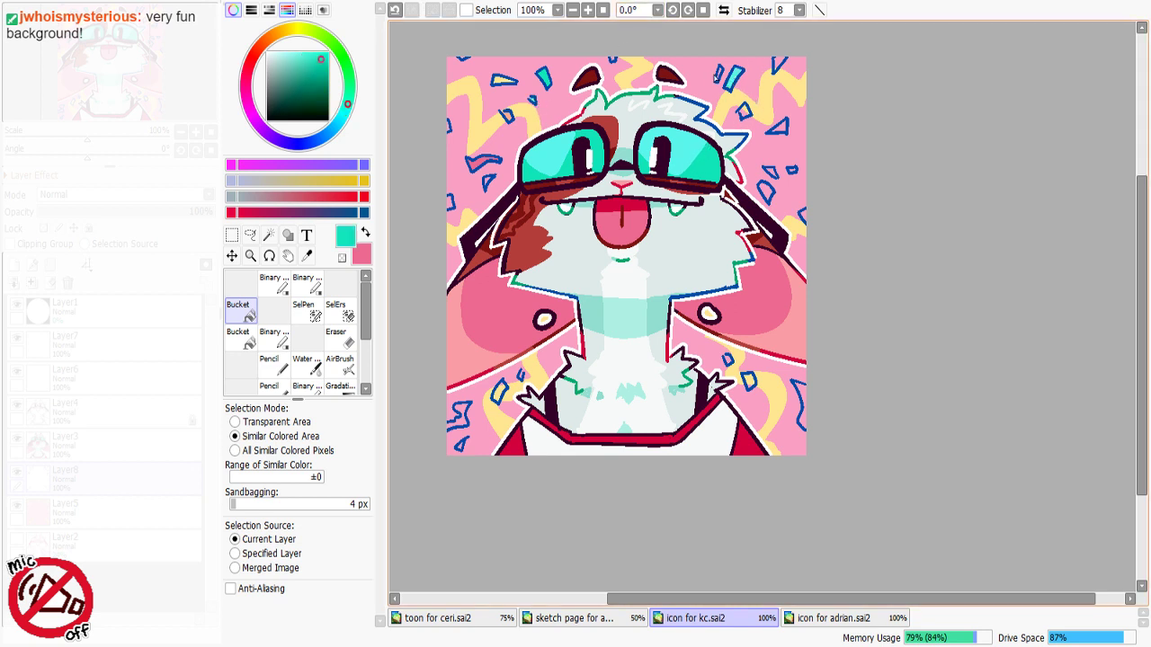
click(744, 111)
alt+click(767, 97)
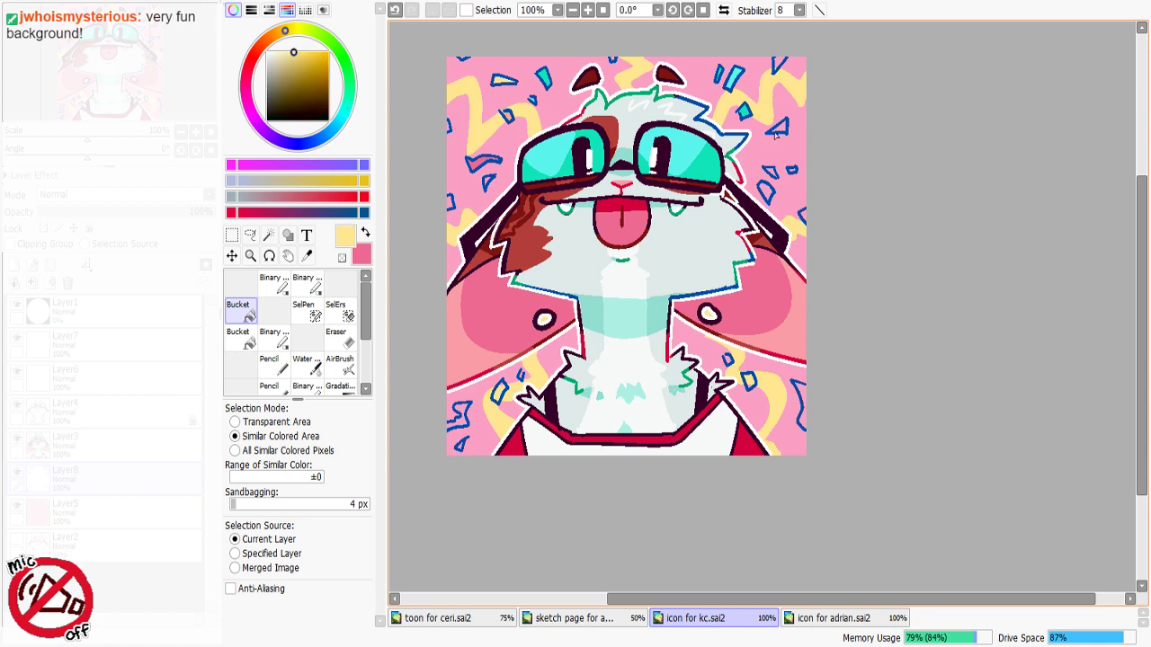
click(781, 134)
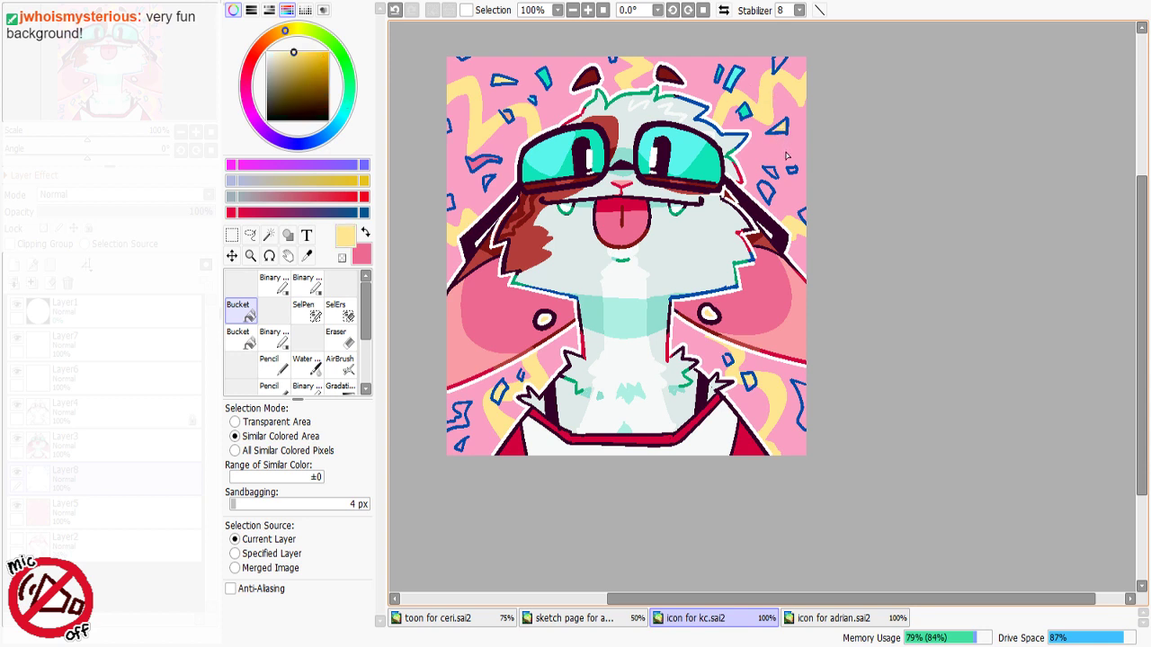
Step: Fill the small confetti piece beside the left lens with the ear's pink, undoing trial fills near the right edge
alt+click(762, 293)
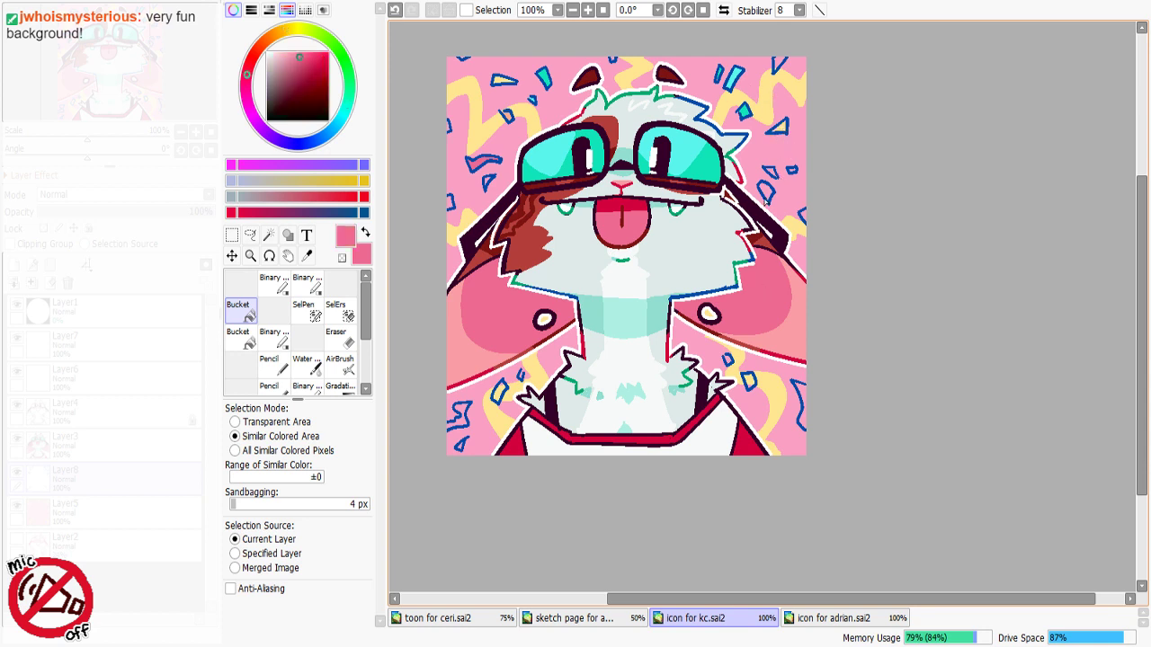
click(779, 179)
key(ctrl+z)
click(779, 180)
key(ctrl+z)
click(487, 182)
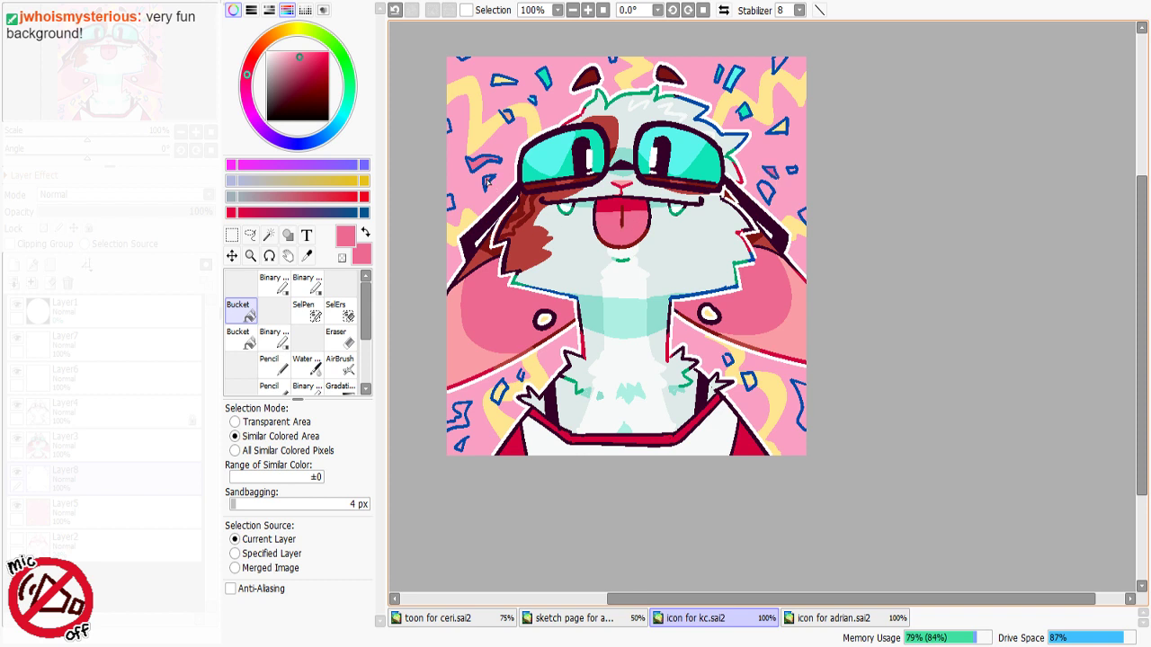
Step: Fill the small confetti piece at the picture's upper-left edge with peach
alt+click(512, 112)
key(ctrl+z)
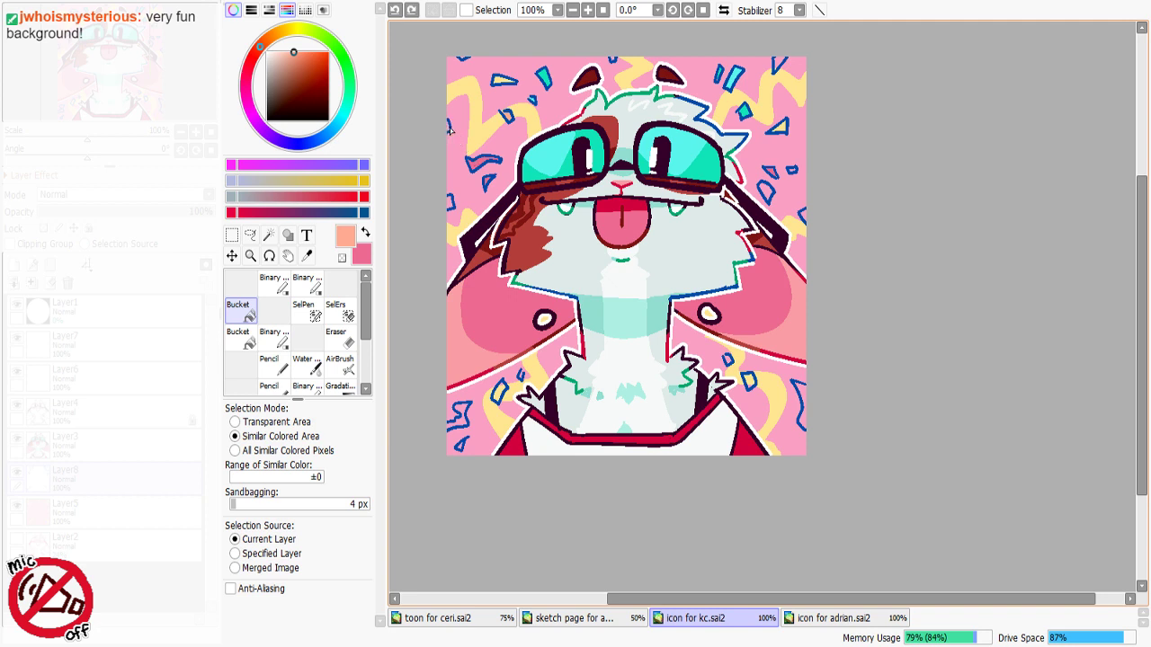
click(451, 128)
key(ctrl+z)
click(451, 127)
Step: Try teal on the left-edge confetti piece and fill the piece at the picture's top-right edge with crimson
right_click(544, 82)
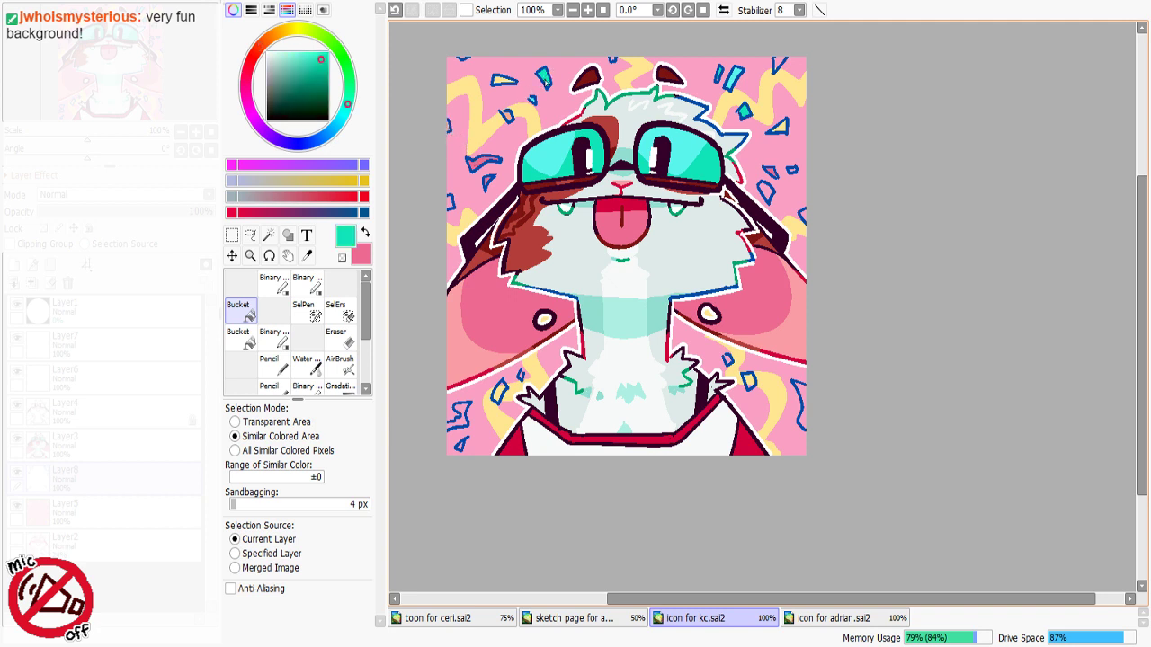
click(450, 203)
key(ctrl+z)
alt+click(608, 210)
click(777, 61)
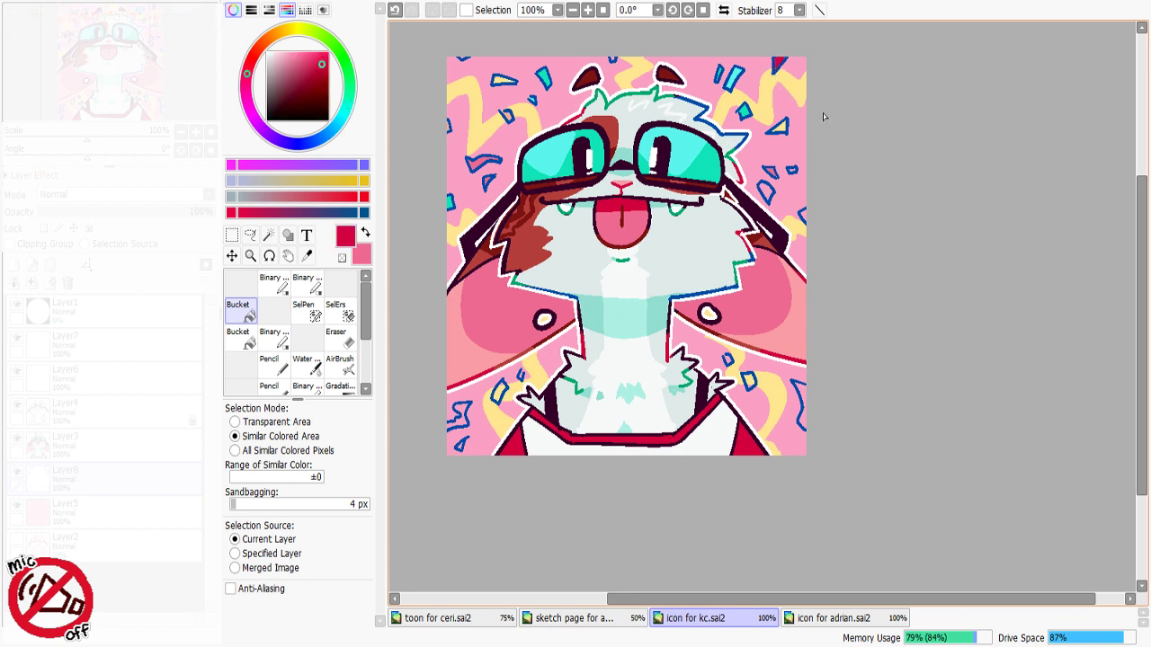
Step: Try crimson and pink fills on the confetti right of the glasses, undoing the trials
click(766, 191)
key(ctrl+z)
alt+click(476, 160)
click(770, 194)
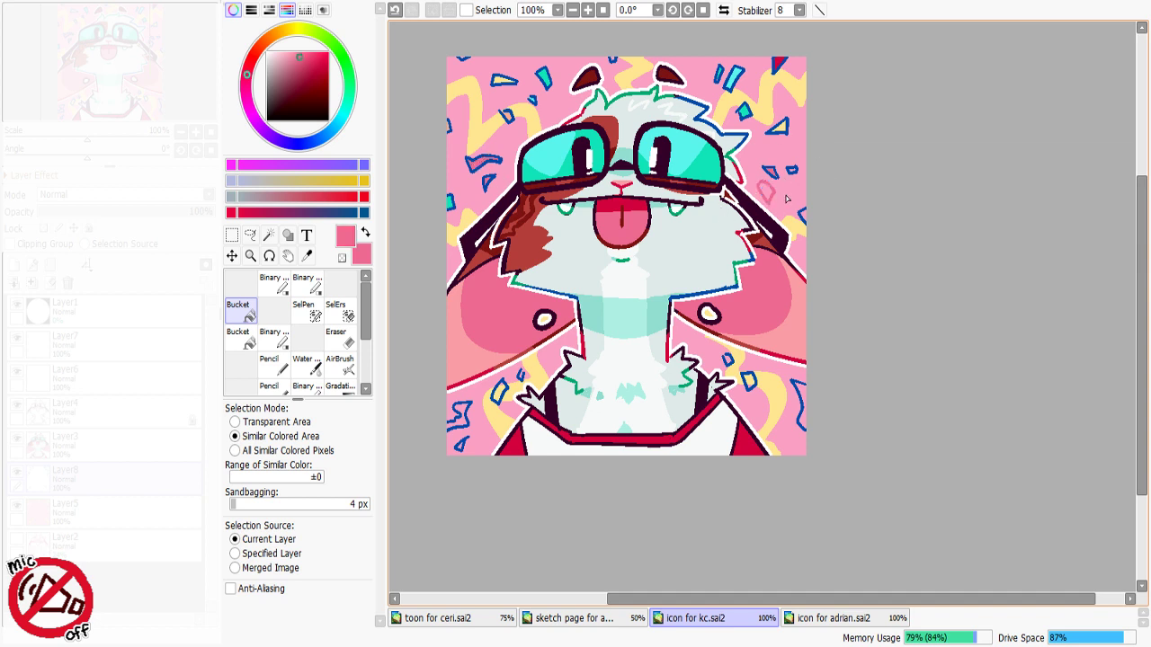
key(ctrl+z)
click(784, 194)
key(ctrl+z)
click(784, 192)
click(770, 194)
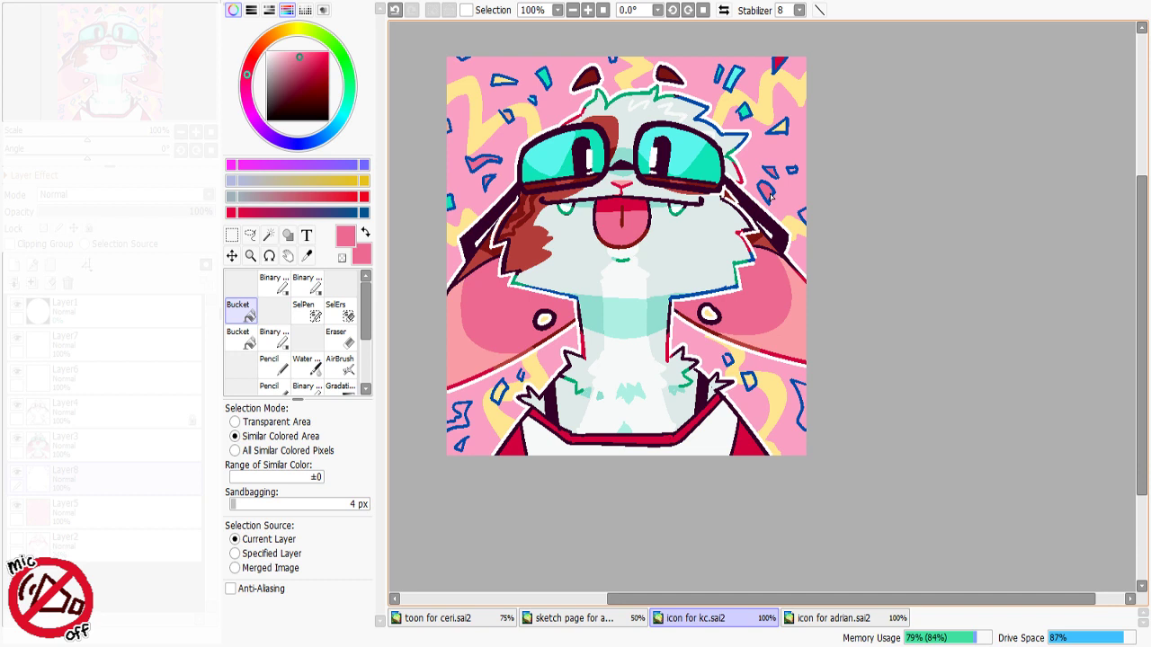
key(ctrl+z)
Step: Fill the confetti piece right of the glasses with peach sampled from the left-edge piece
alt+click(802, 95)
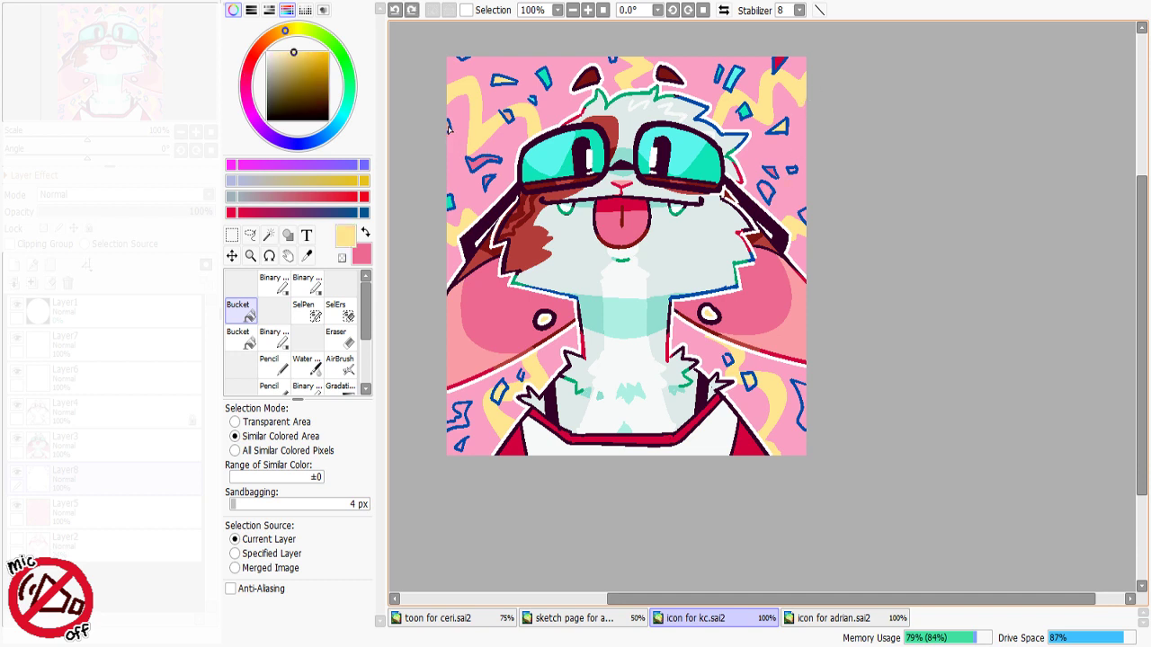
alt+click(449, 128)
click(769, 194)
alt+click(800, 102)
Step: Fill the confetti piece above the left shoulder with cyan sampled from the lens
alt+click(693, 141)
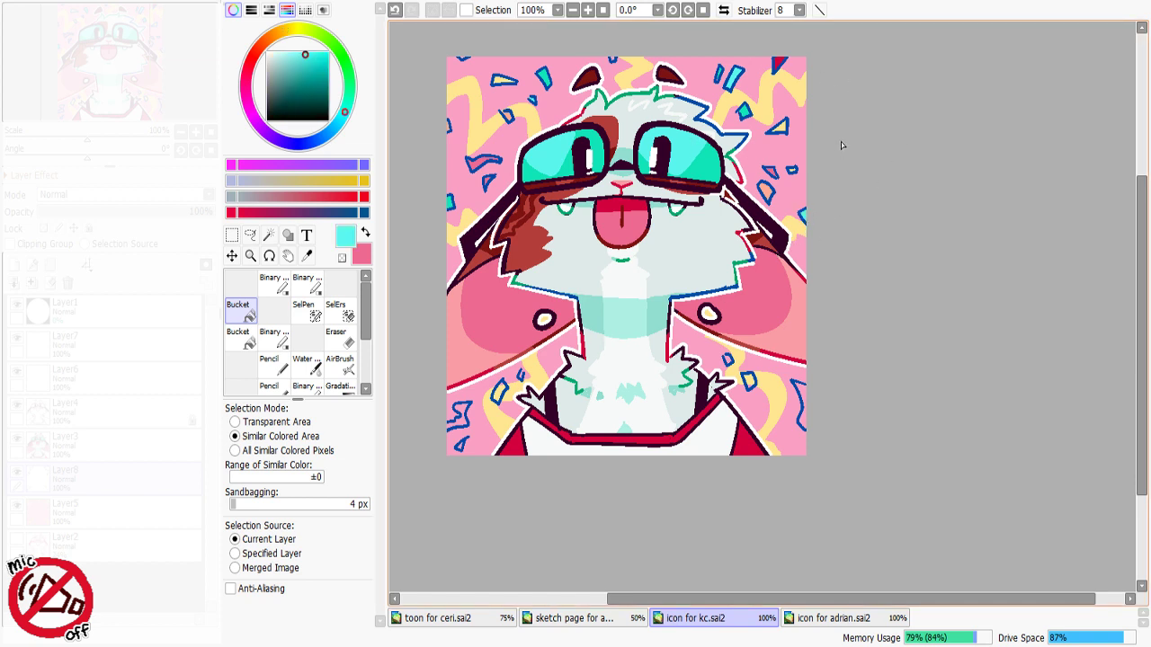
click(500, 392)
alt+click(593, 154)
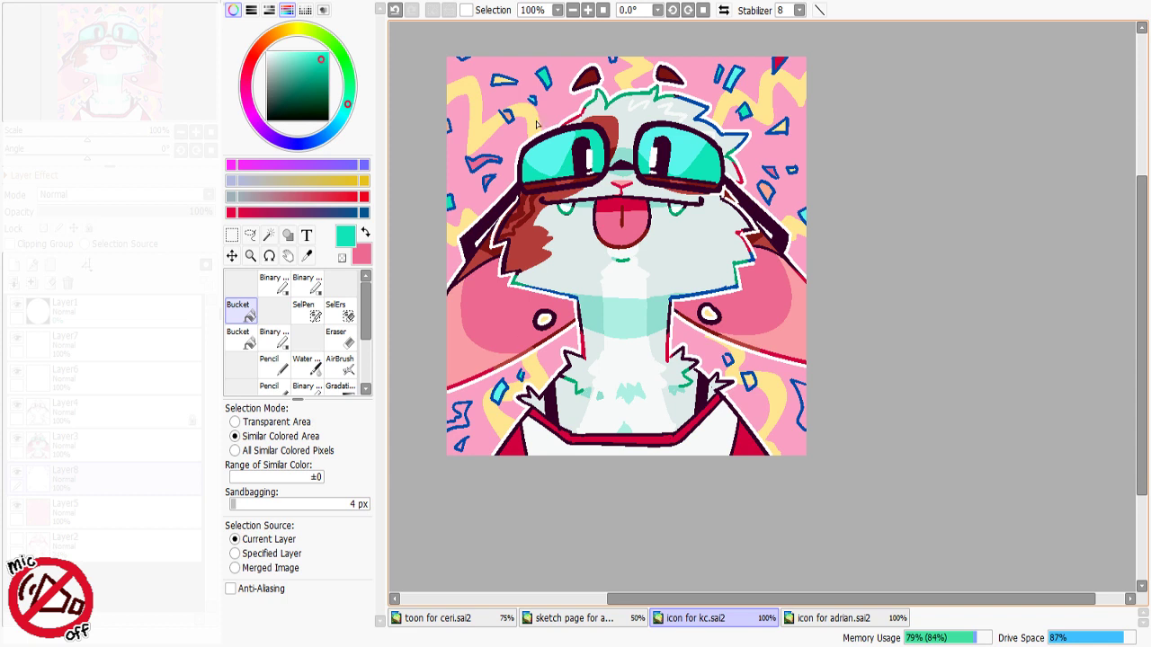
alt+click(480, 401)
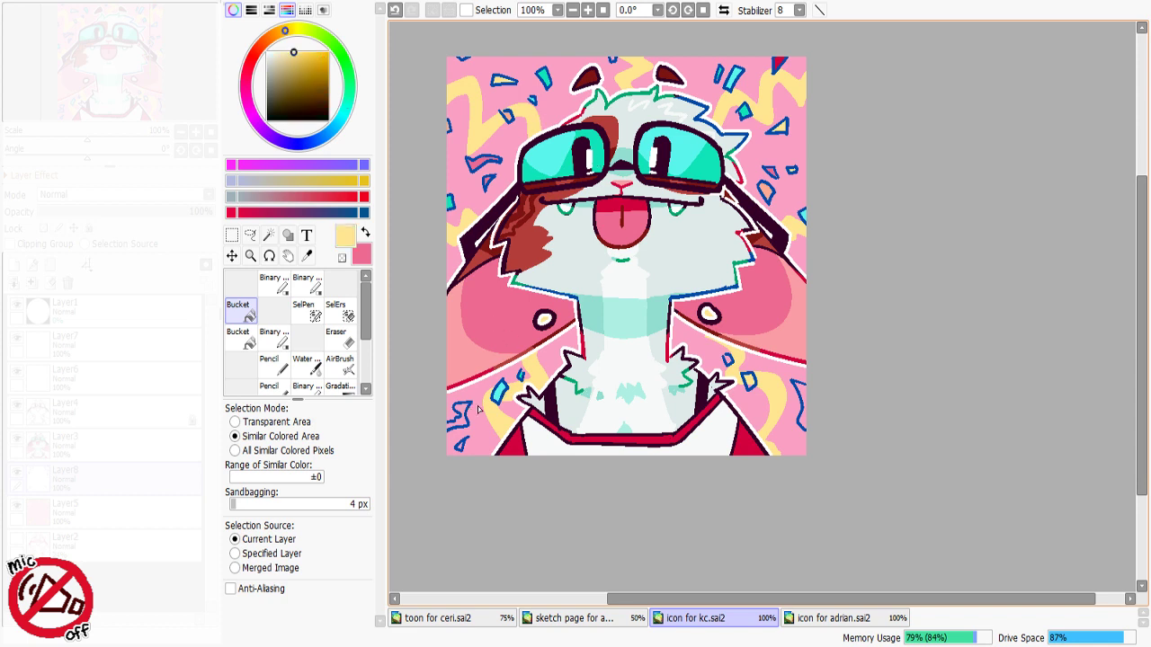
Step: Color the jagged confetti shape in the picture's lower-left corner with the left ear's pink, undoing a misplaced fill
alt+click(482, 159)
alt+click(471, 347)
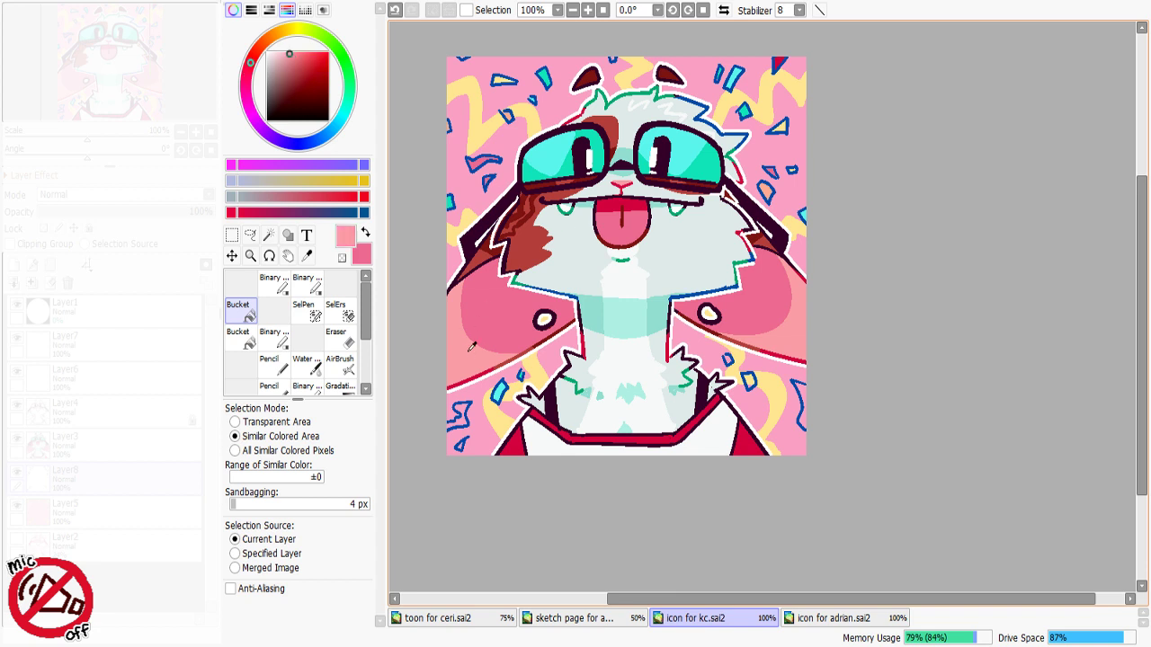
alt+click(505, 336)
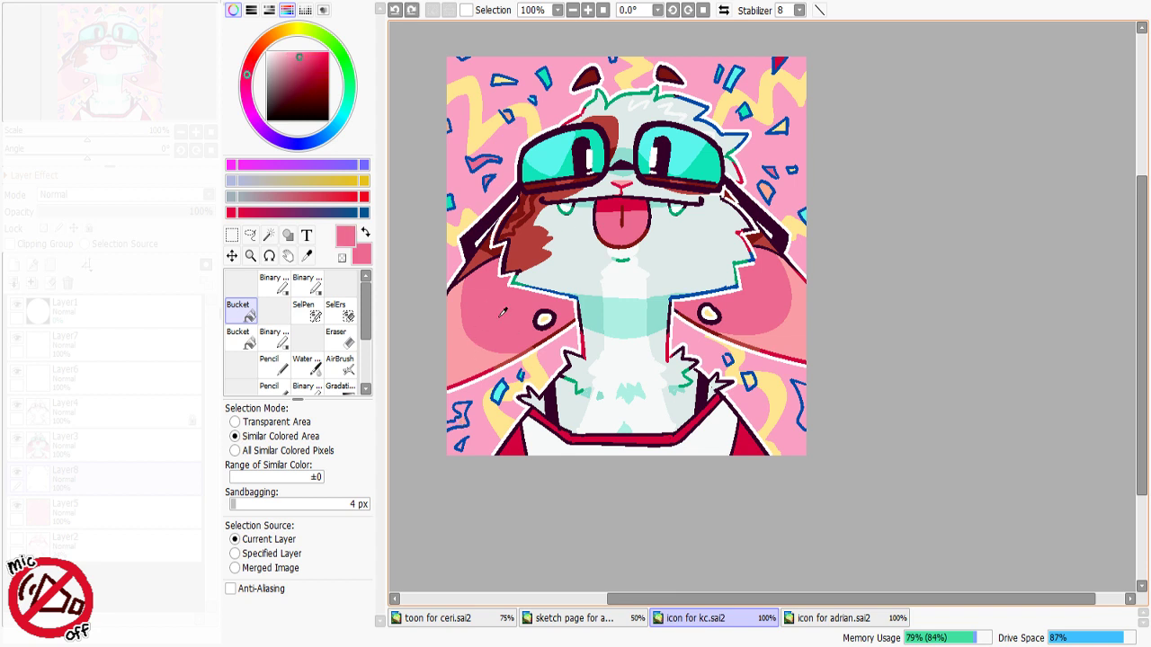
click(465, 411)
key(ctrl+z)
click(461, 408)
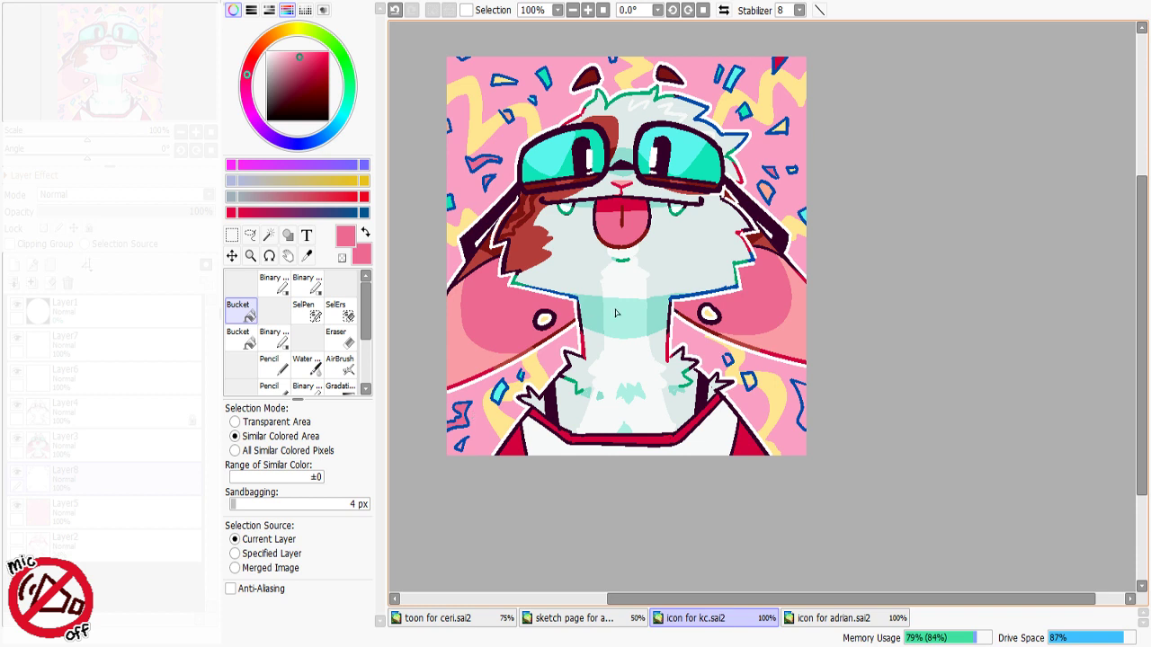
Step: Fill the confetti piece above the right shoulder with the shirt's crimson and the lower-right streamer with teal
alt+click(738, 278)
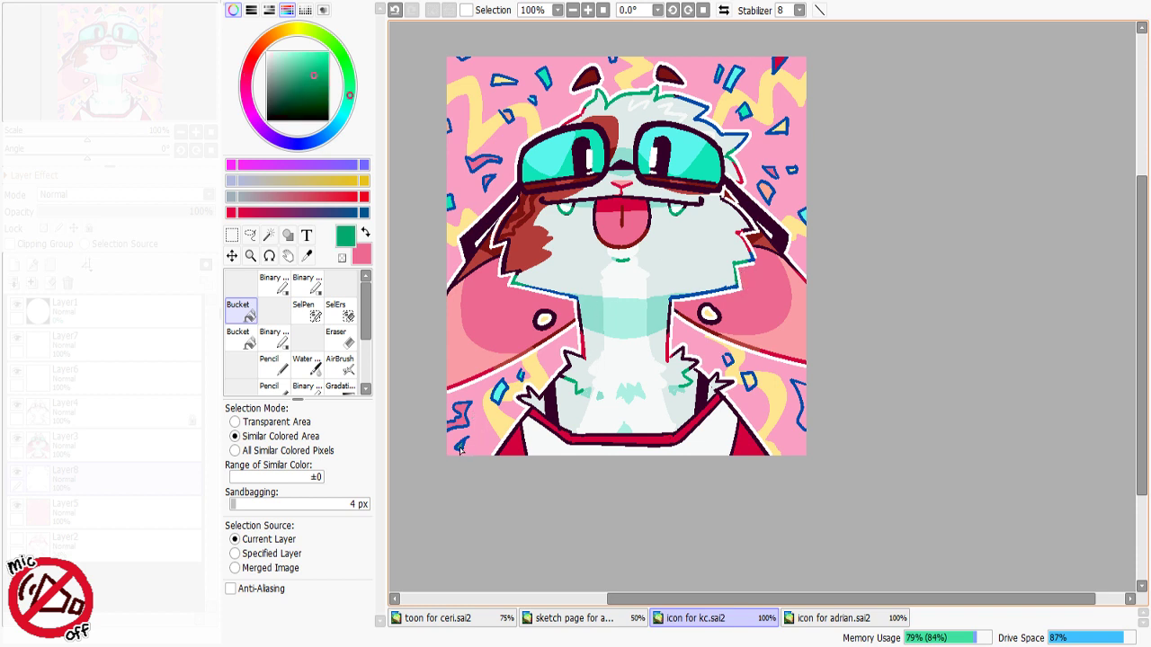
alt+click(493, 438)
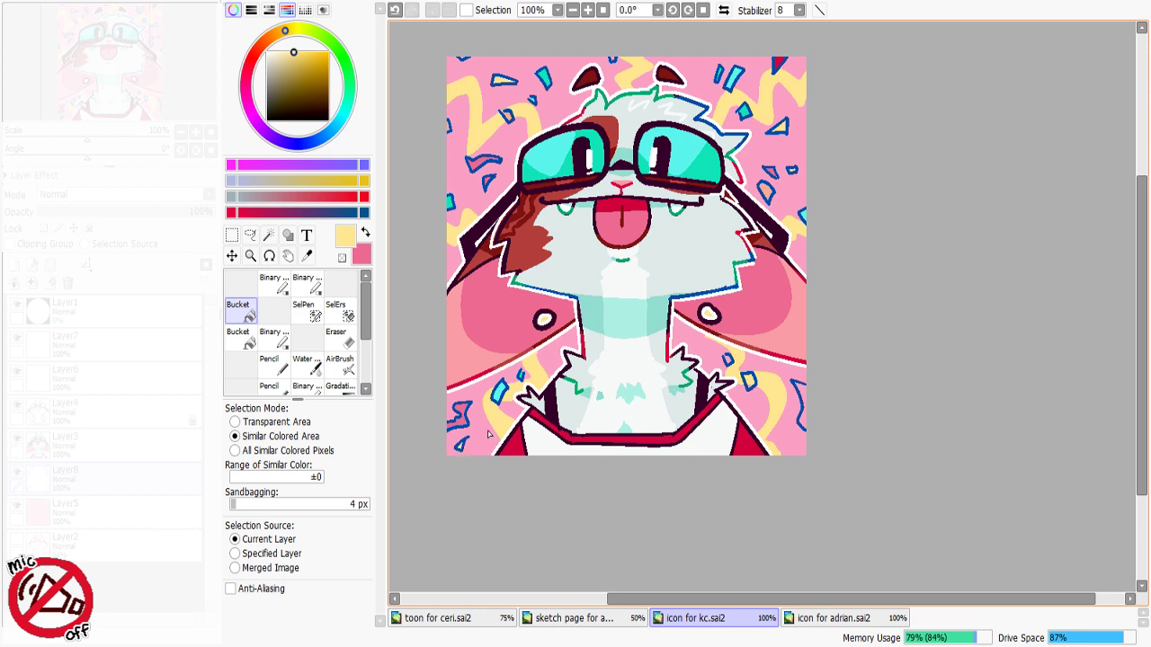
alt+click(756, 304)
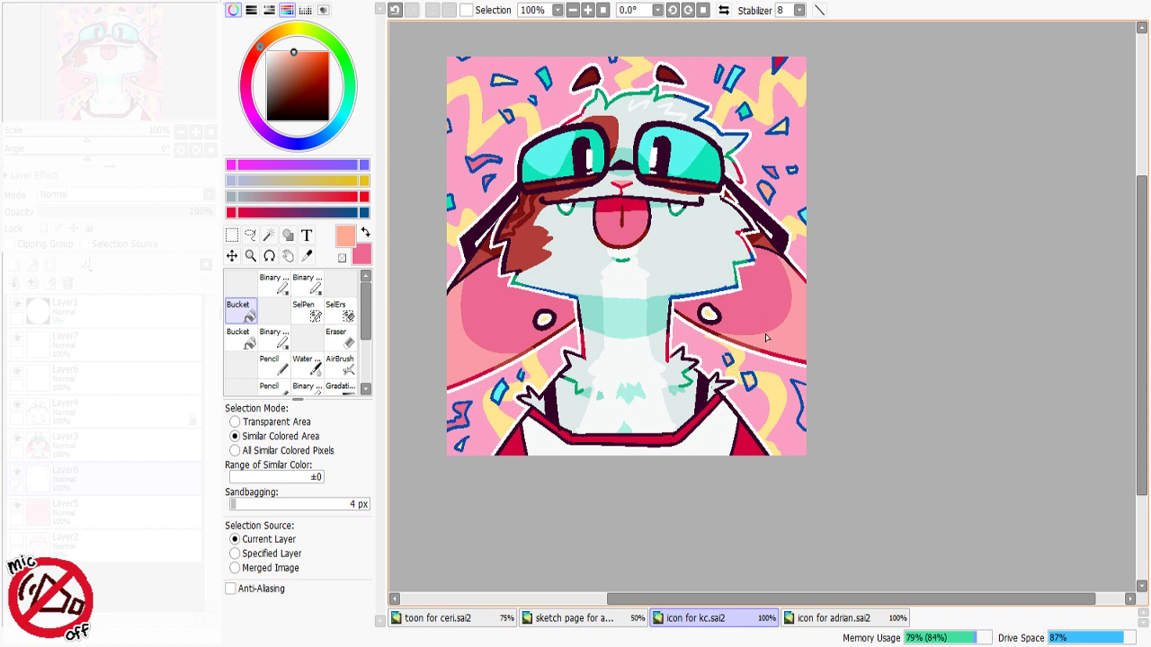
alt+click(751, 445)
click(749, 384)
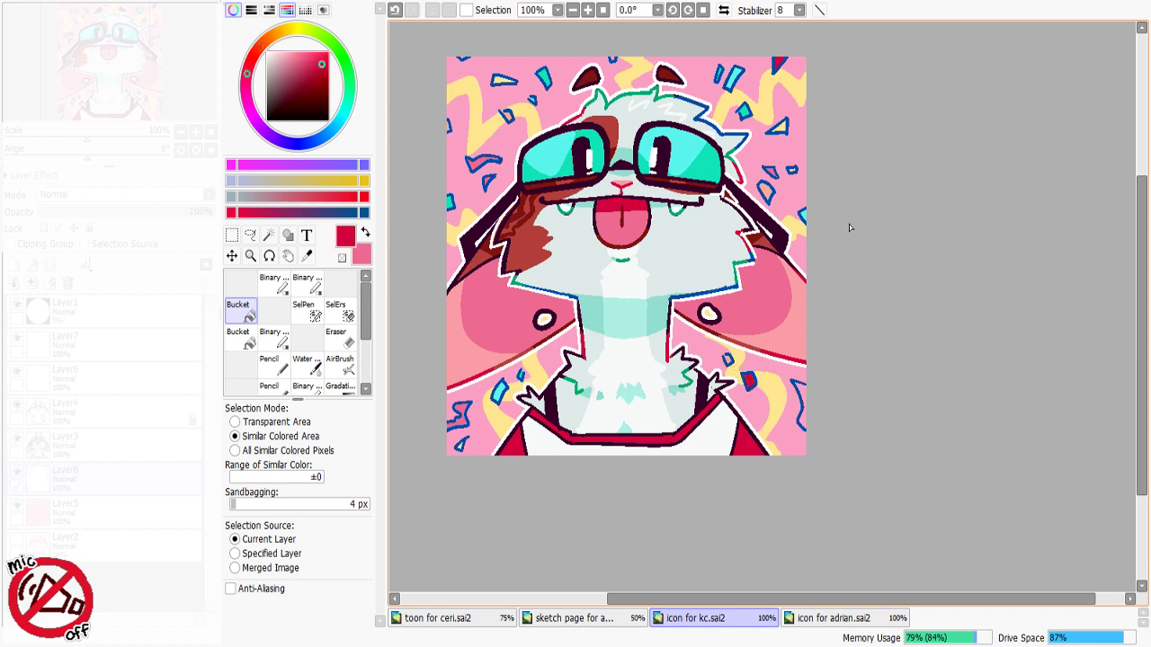
alt+click(726, 193)
click(801, 416)
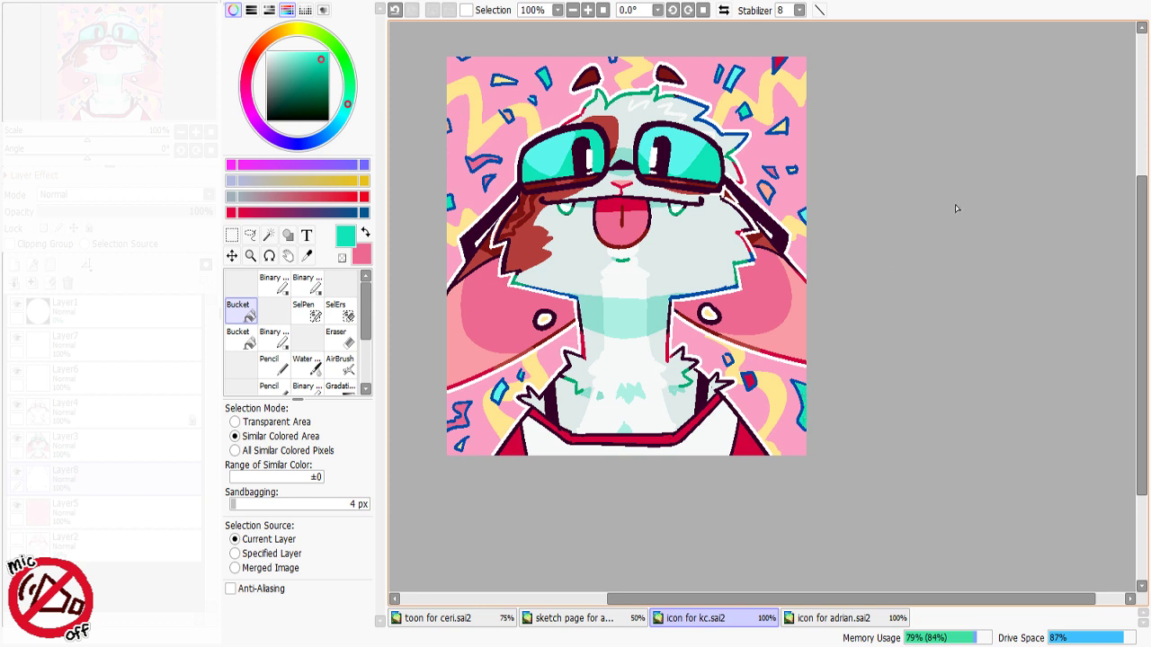
Step: Mix a lighter pink from the background color and set the Bucket to fill all similar colored pixels
alt+click(556, 135)
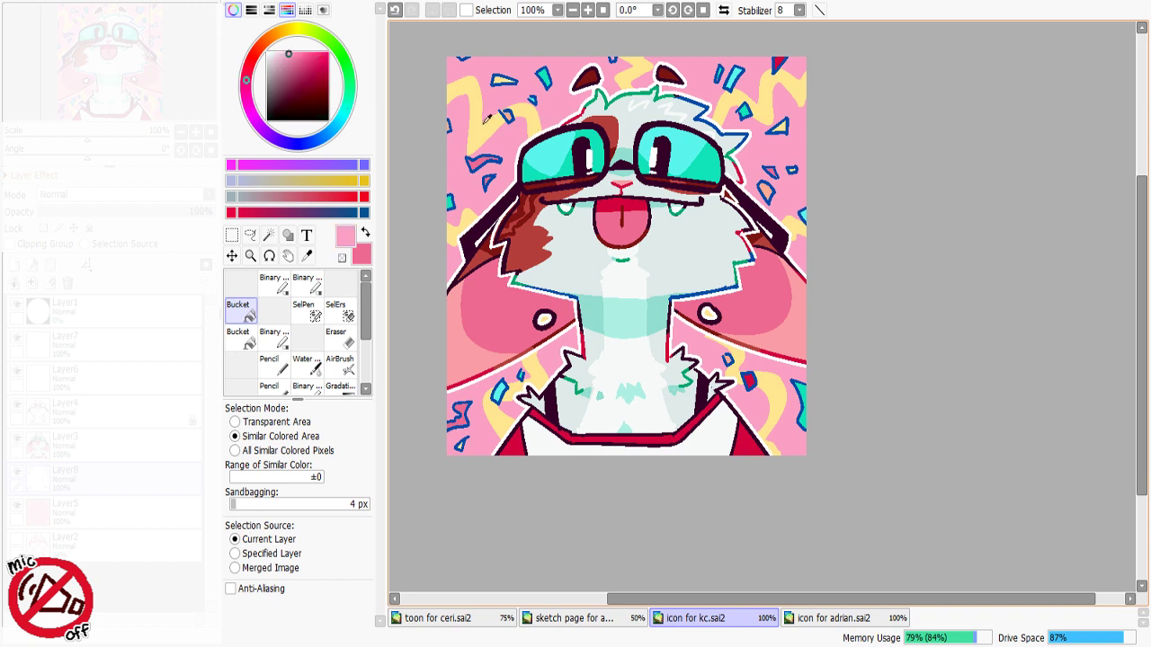
alt+click(497, 127)
alt+click(450, 167)
click(282, 50)
click(247, 451)
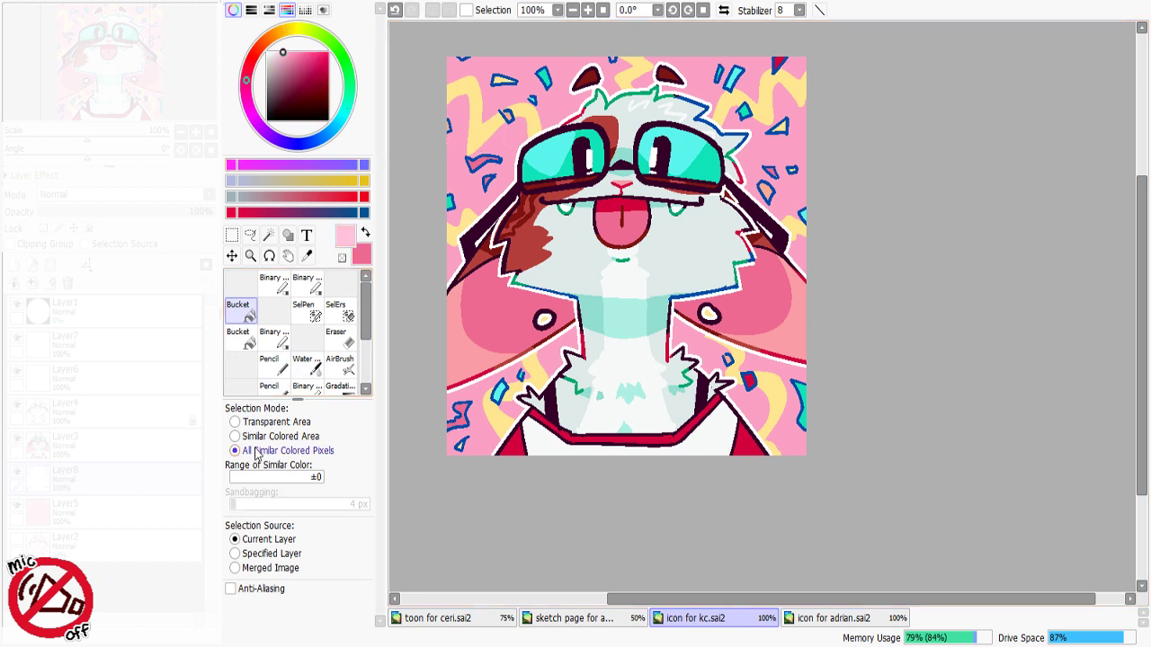
Step: Try lighter and deeper pink fills on the background, undoing each trial
click(511, 138)
key(ctrl+z)
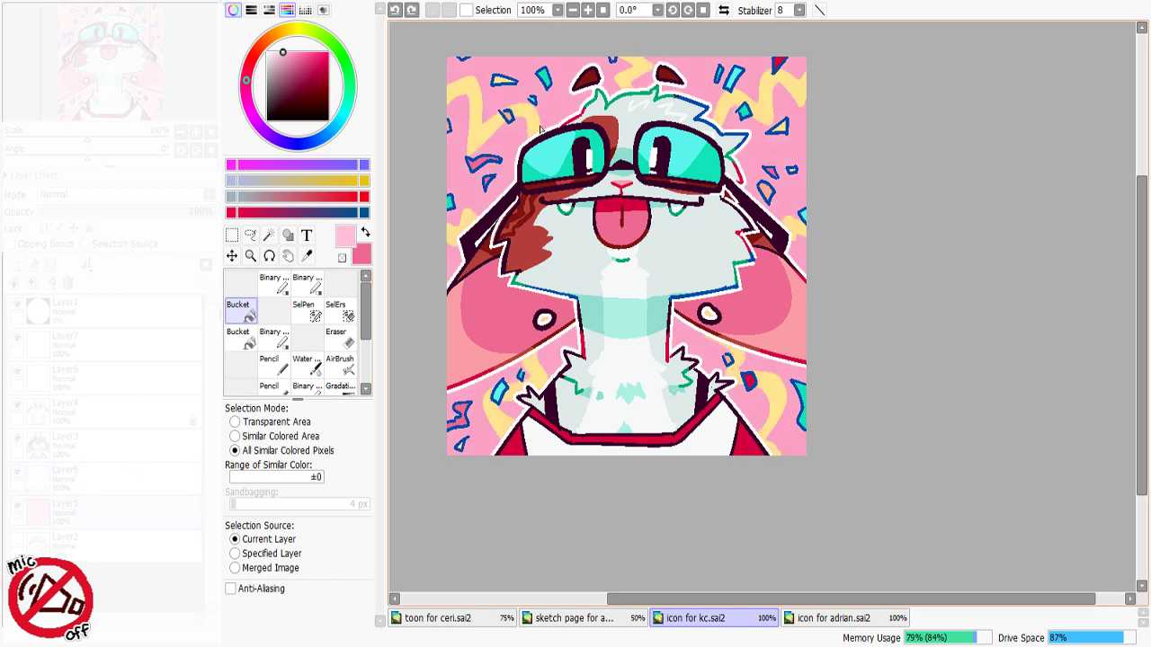
click(518, 143)
key(ctrl+z)
click(295, 52)
click(512, 103)
key(ctrl+z)
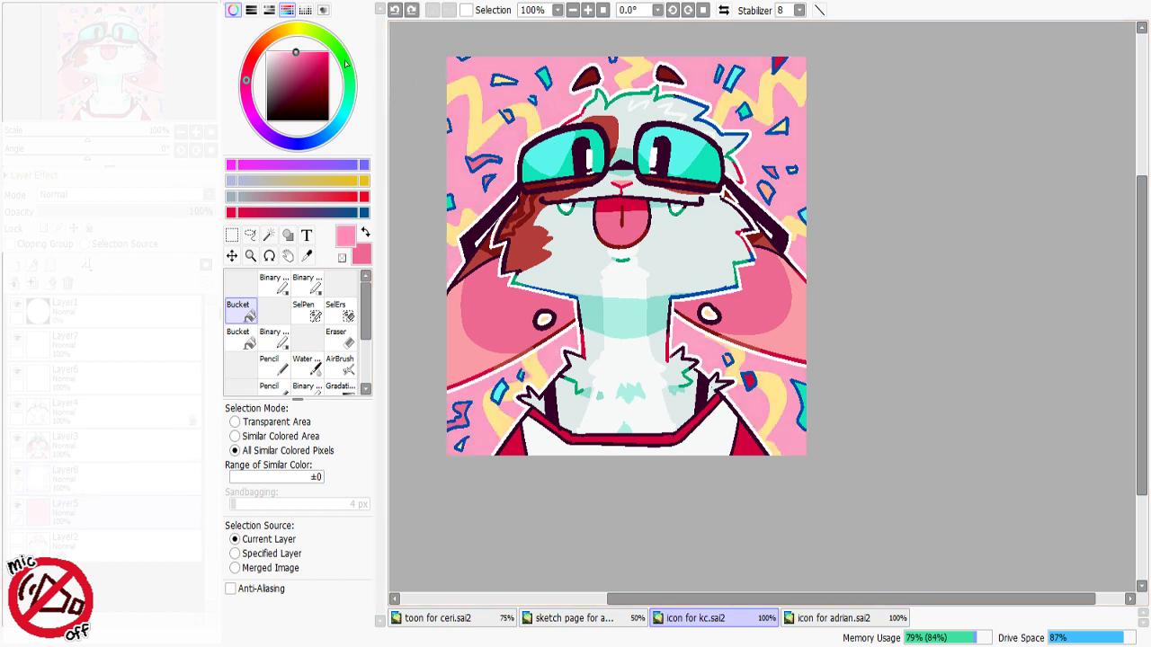
Step: Shift the pink toward magenta, undo the first test fill, and recolor the background with a softer shade
click(249, 95)
click(520, 133)
key(ctrl+z)
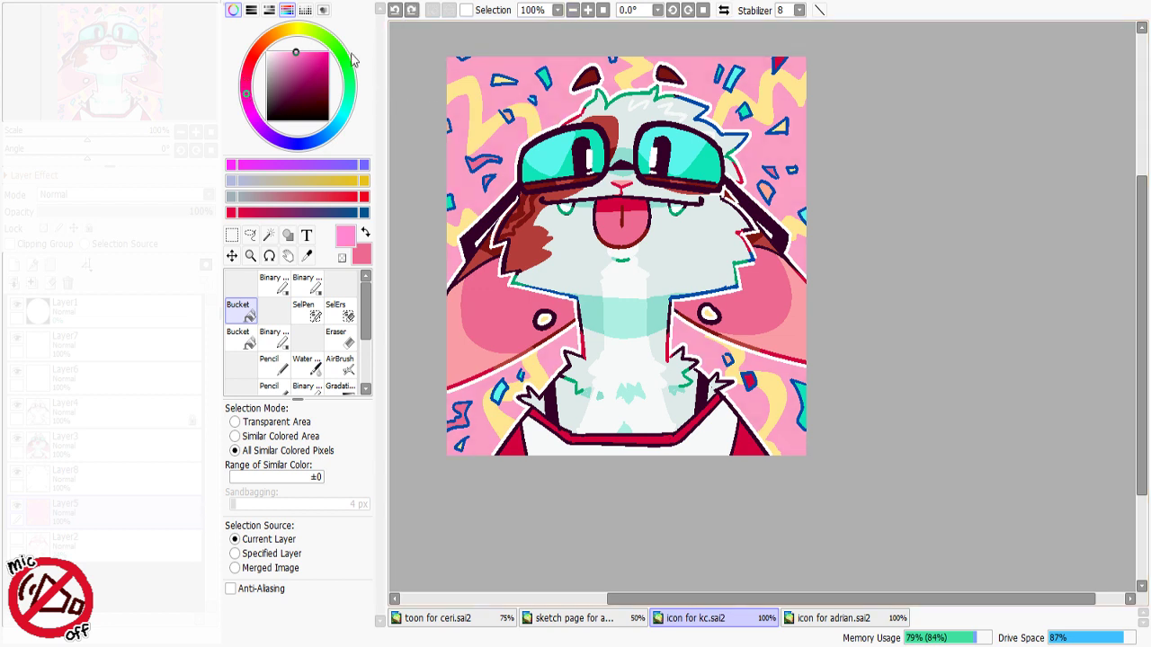
click(290, 52)
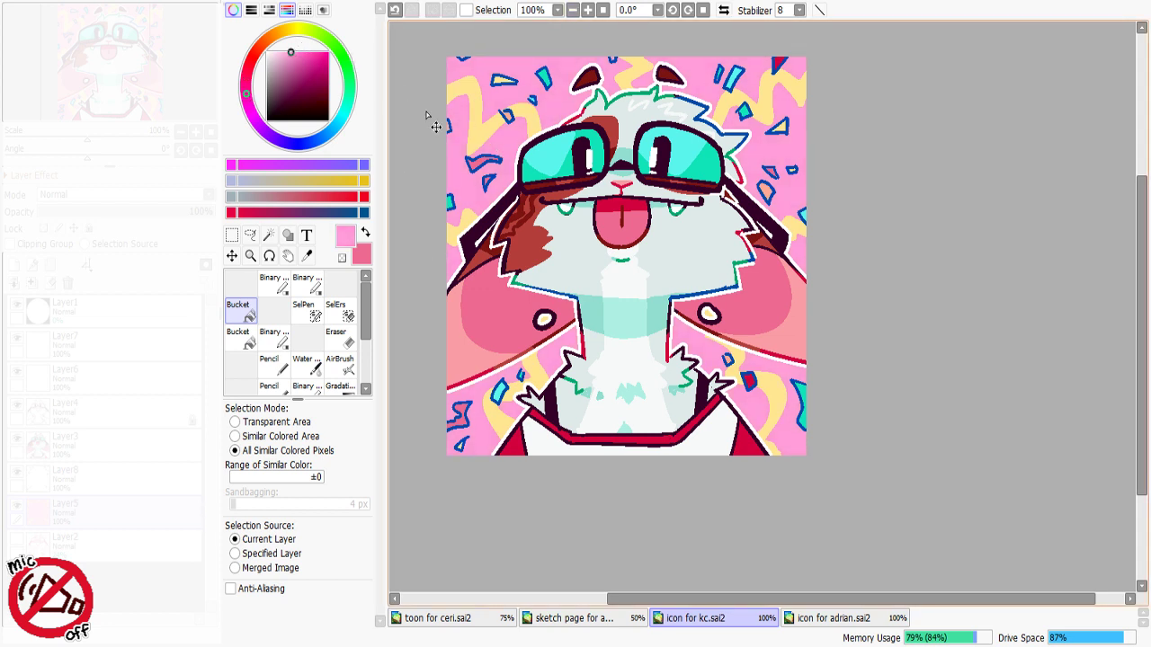
Step: Refill the magenta-tinted background with the softer pink and sample the pale yellow of the streamers
right_click(507, 147)
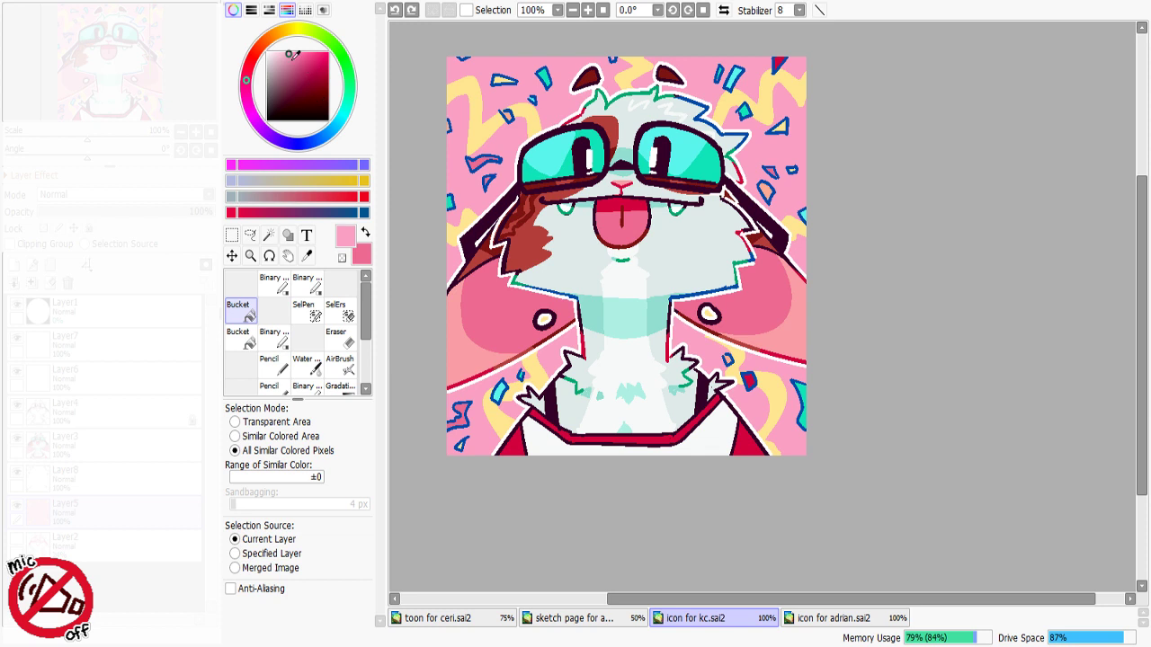
click(518, 146)
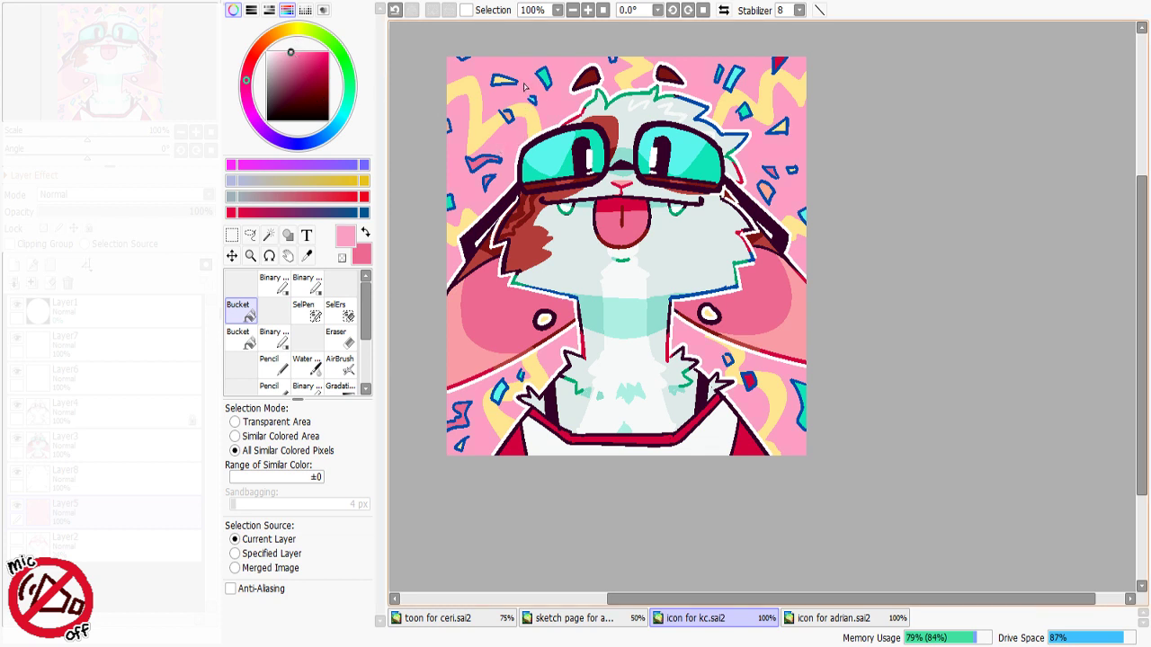
alt+click(483, 137)
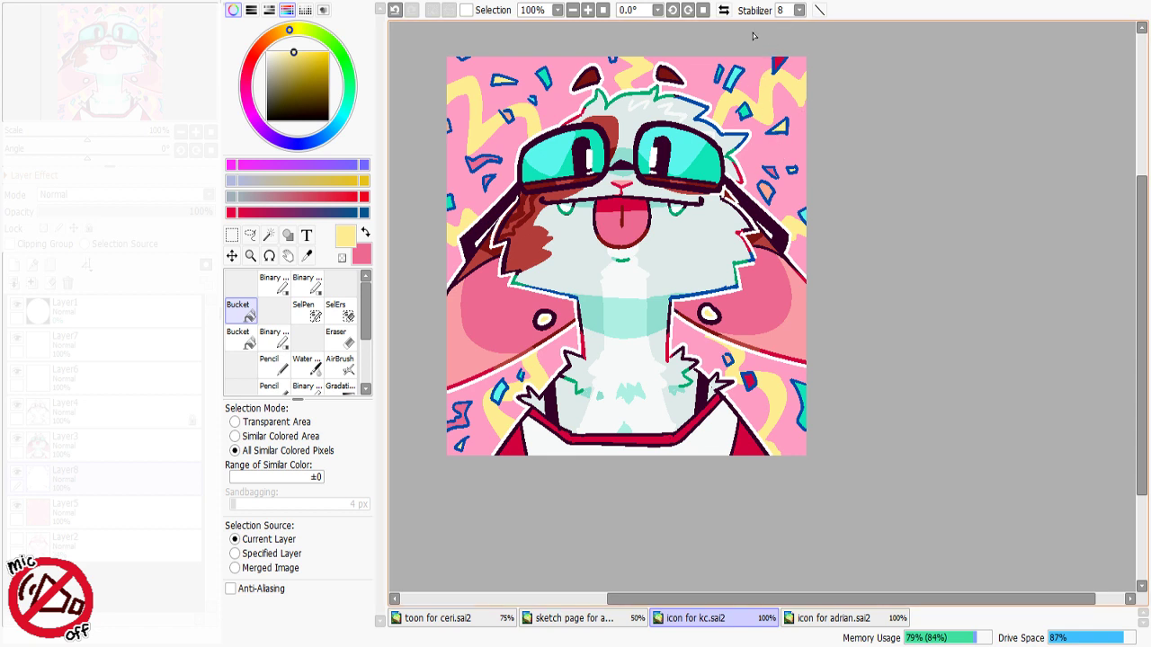
Step: Toggle Layer7 and the pink background layer off and on to compare the artwork with and without them
click(17, 338)
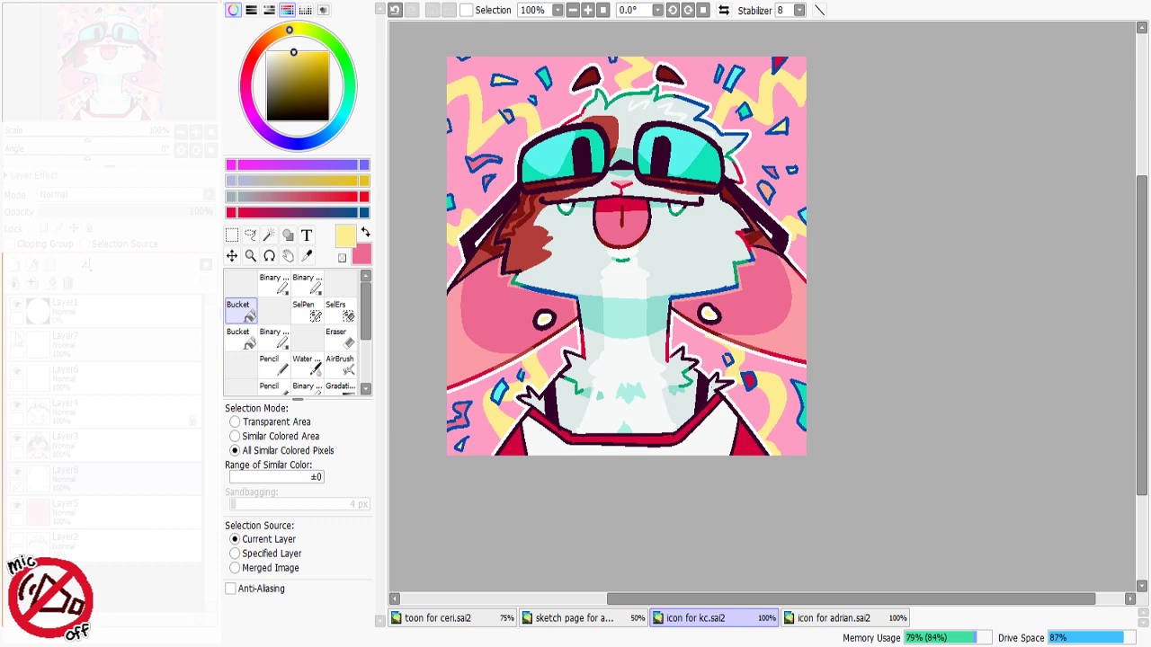
click(17, 338)
click(17, 338)
click(17, 338)
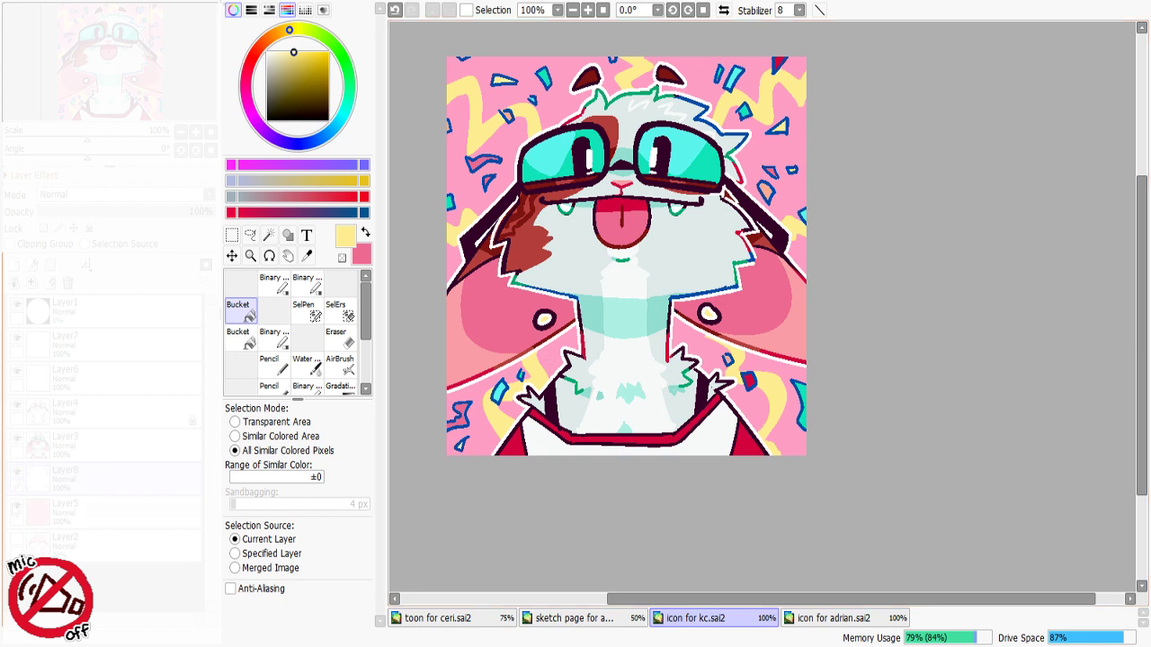
click(18, 509)
click(17, 509)
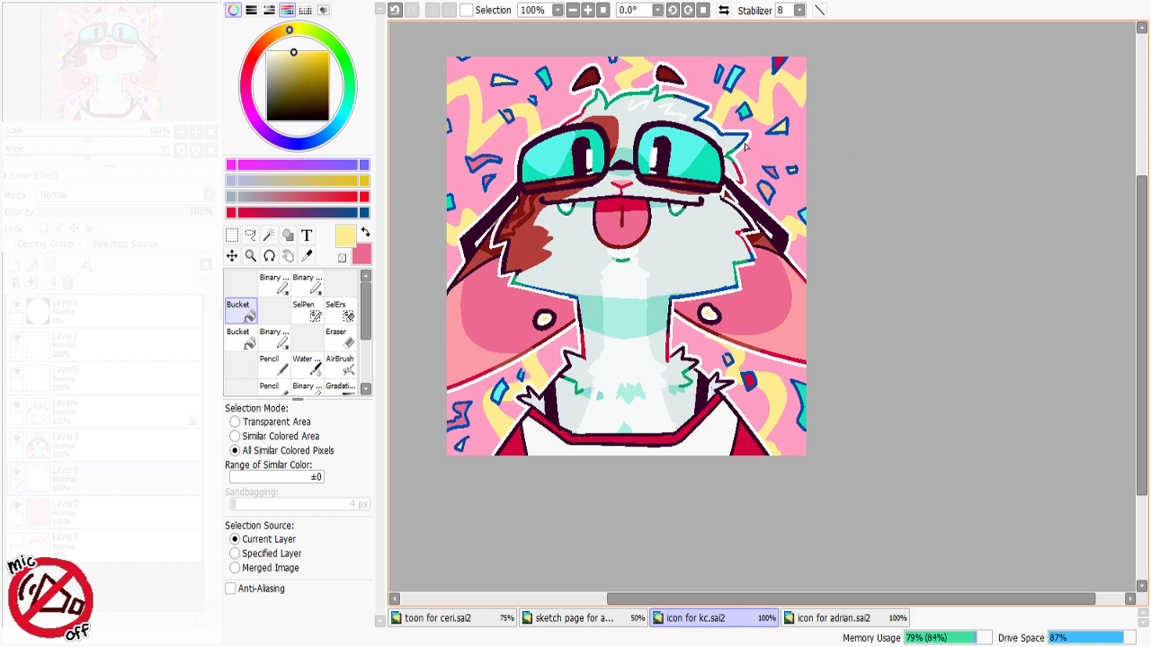
Step: Select the background with the Magic Wand and set up the binary pen with the inner ear's deep pink at size 12
alt+click(801, 185)
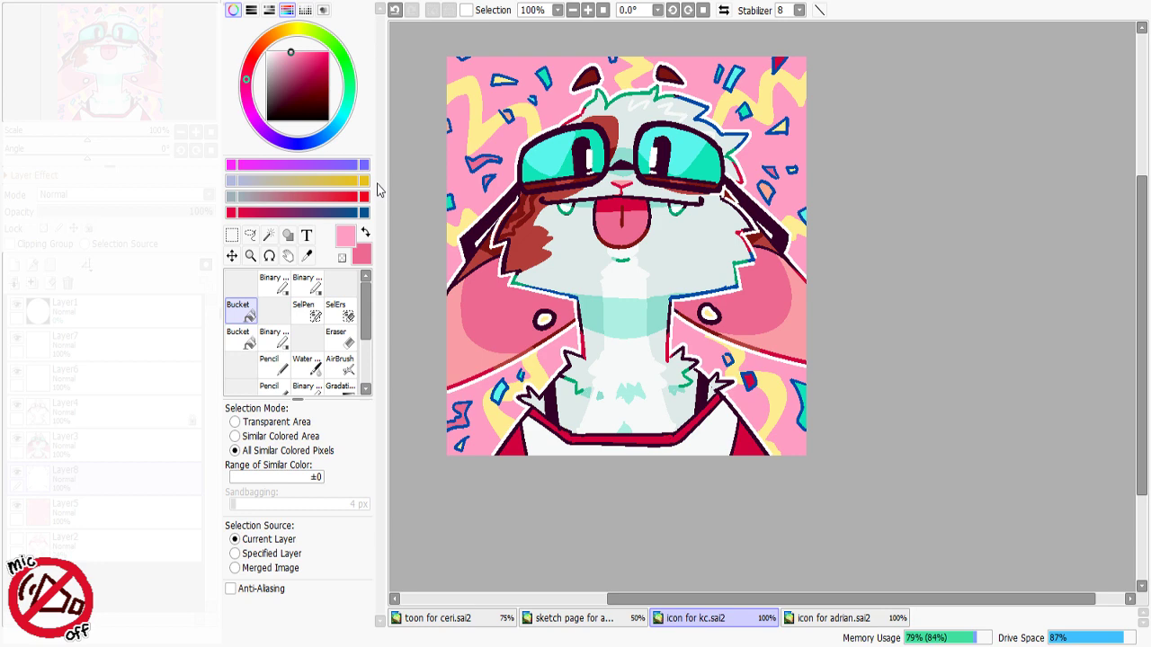
click(269, 235)
click(516, 158)
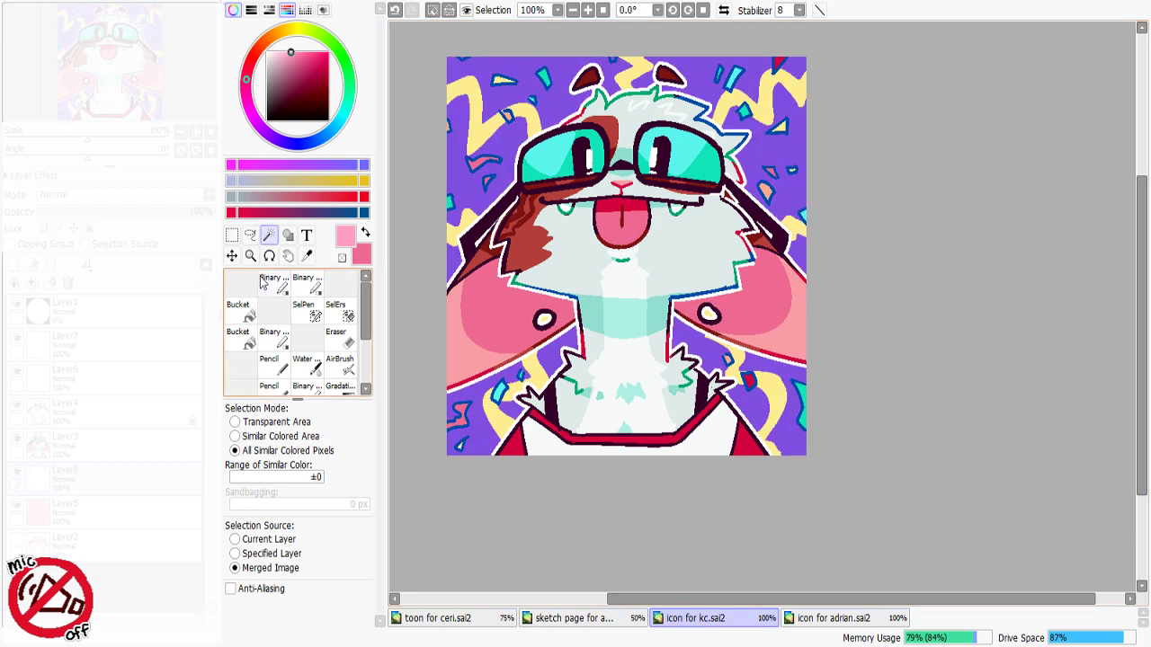
click(277, 338)
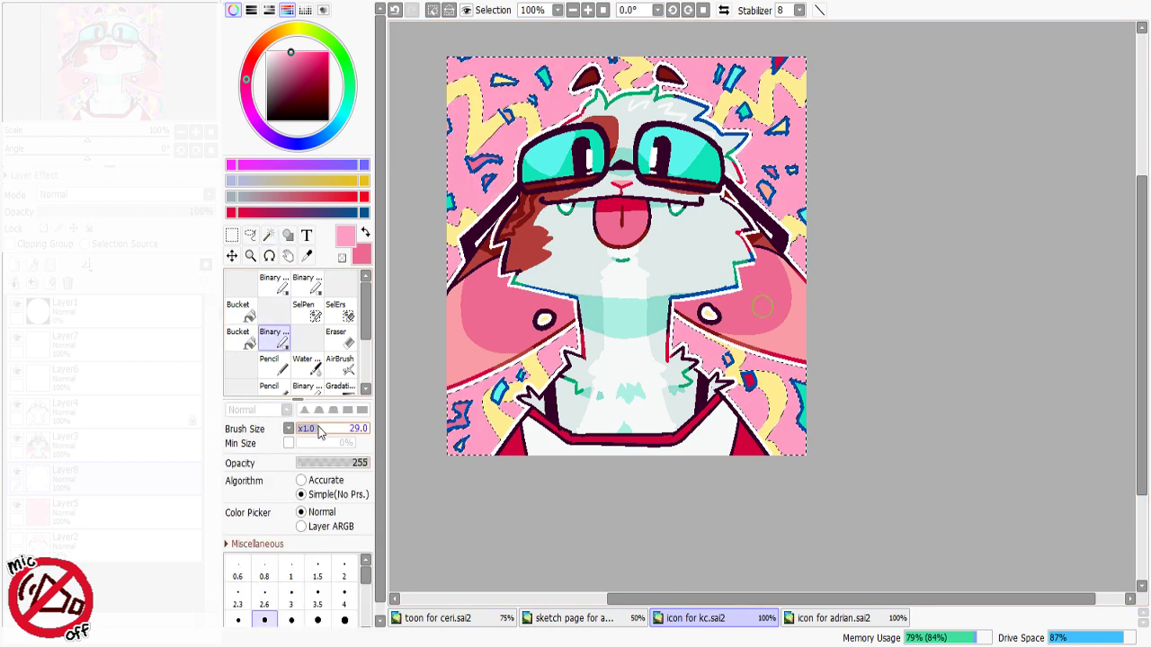
alt+click(470, 316)
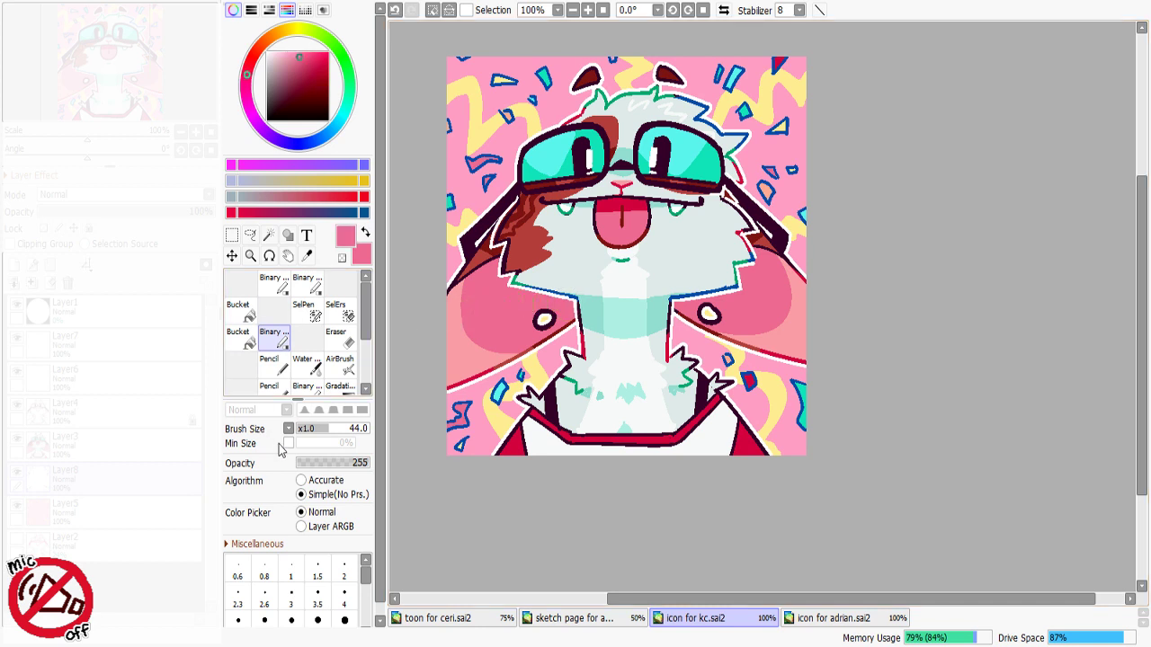
drag(322, 429, 306, 429)
Step: Test a deep pink stroke and a round dab on the upper background, undoing each
mouse_move(513, 58)
mouse_down()
mouse_move(563, 66)
mouse_move(567, 54)
mouse_up()
key(ctrl+z)
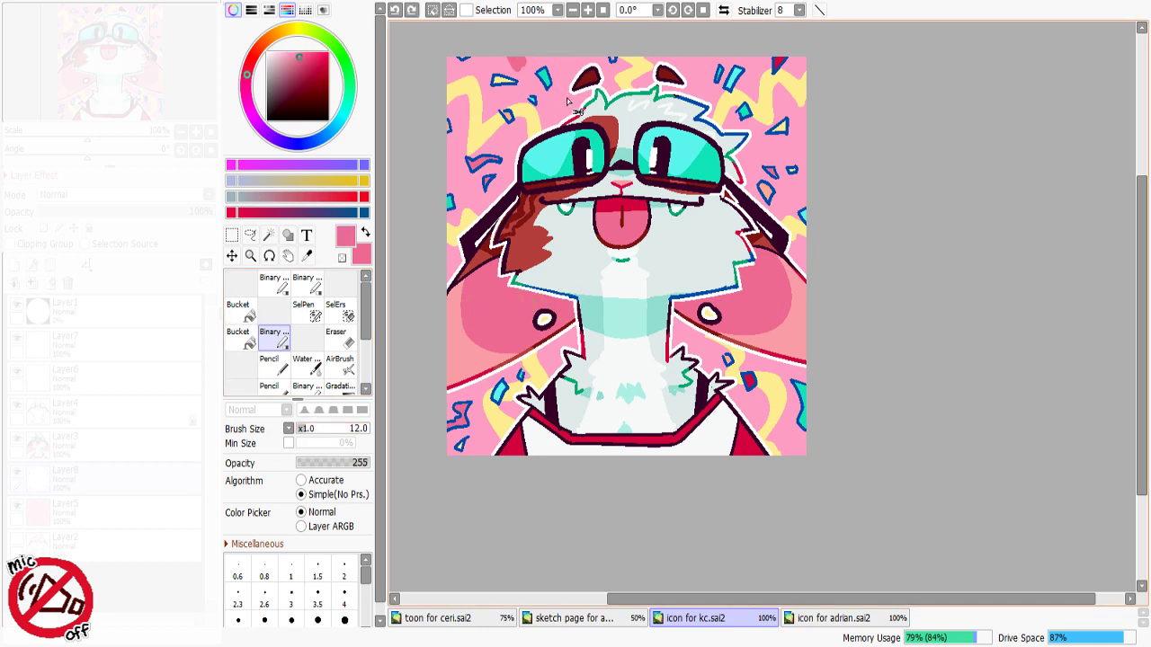
key(ctrl+z)
click(559, 99)
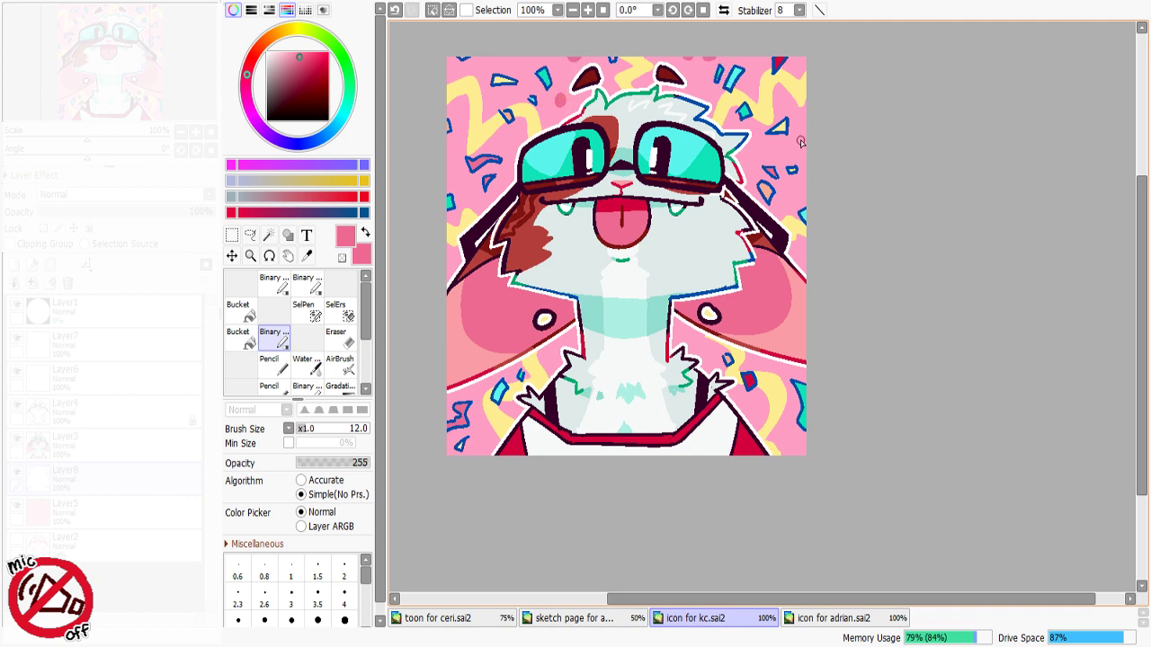
key(ctrl+z)
Step: Reduce the pen to size 6, try short deep pink streaks beside the head, and undo them
click(265, 620)
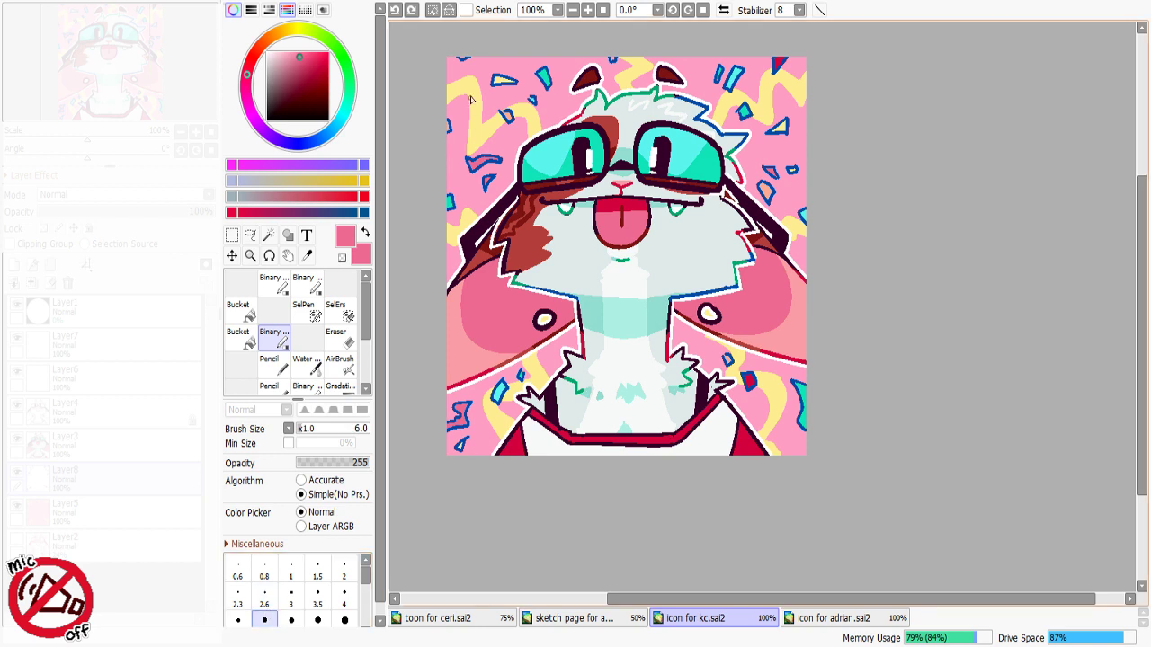
mouse_move(520, 79)
mouse_down()
mouse_move(502, 57)
mouse_move(527, 71)
mouse_move(565, 61)
mouse_up()
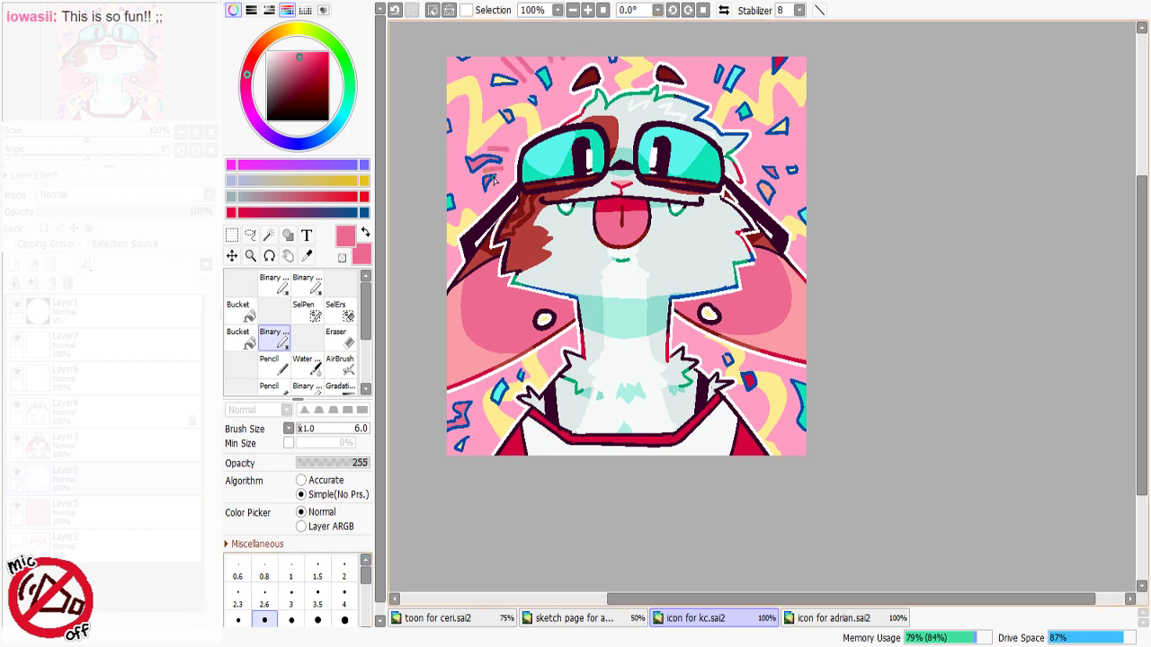
key(ctrl+z)
key(ctrl+z)
key(ctrl+z)
key(ctrl+z)
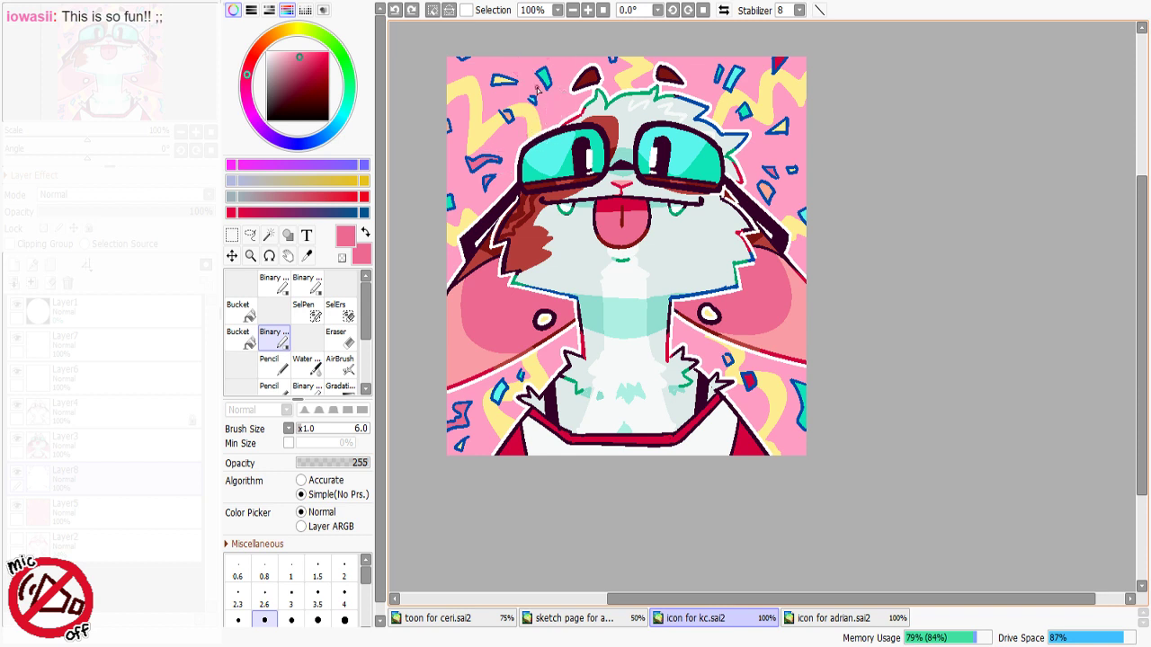
drag(531, 73, 548, 104)
key(ctrl+z)
Step: Draw deep pink streaks radiating around the character, with finer size 3 strokes in the lower corners
mouse_move(543, 76)
mouse_down()
mouse_move(556, 95)
mouse_move(580, 74)
mouse_up()
mouse_move(512, 156)
mouse_down()
mouse_move(485, 145)
mouse_move(486, 123)
mouse_up()
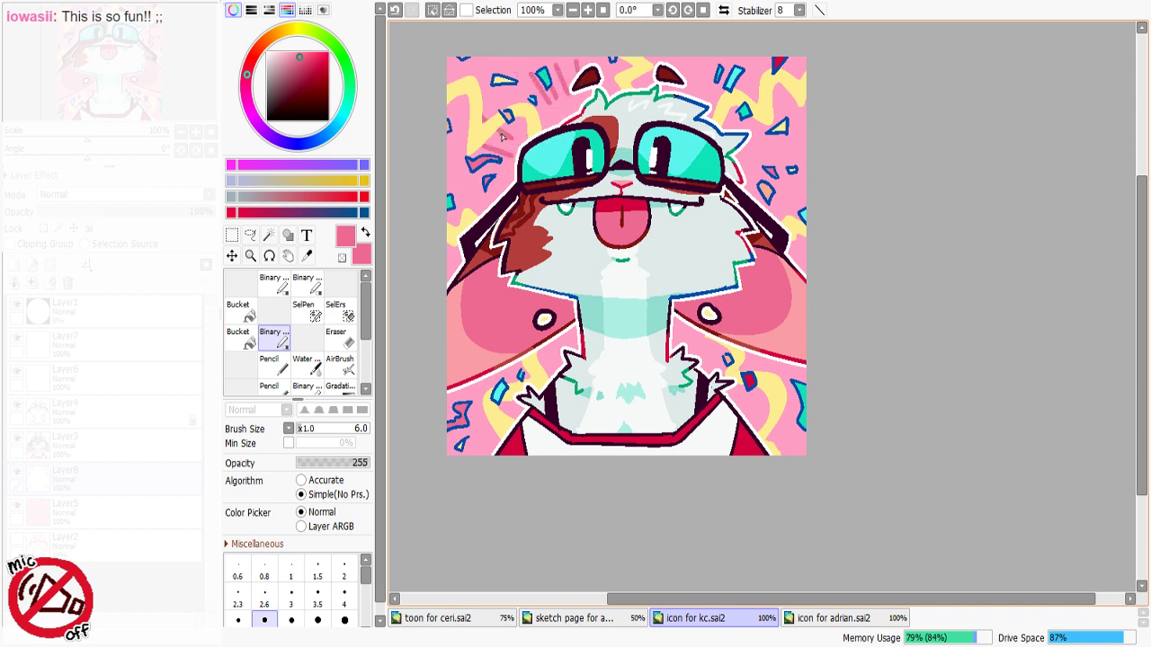
drag(498, 178, 465, 178)
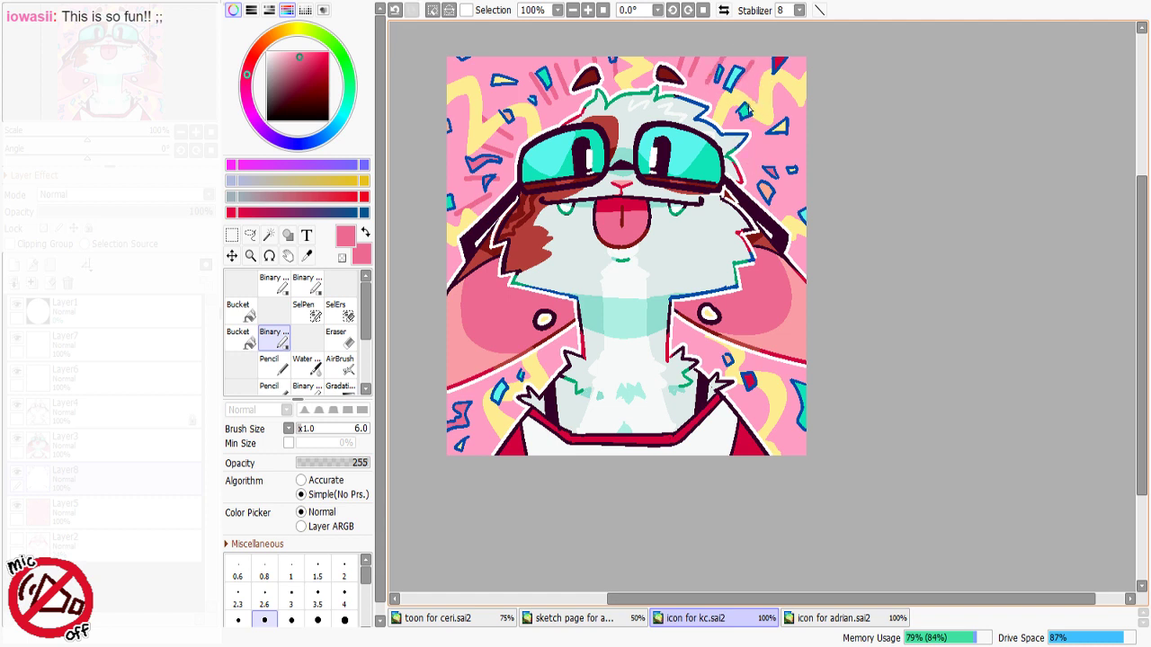
drag(739, 88, 762, 65)
drag(756, 133, 795, 147)
key(ctrl+z)
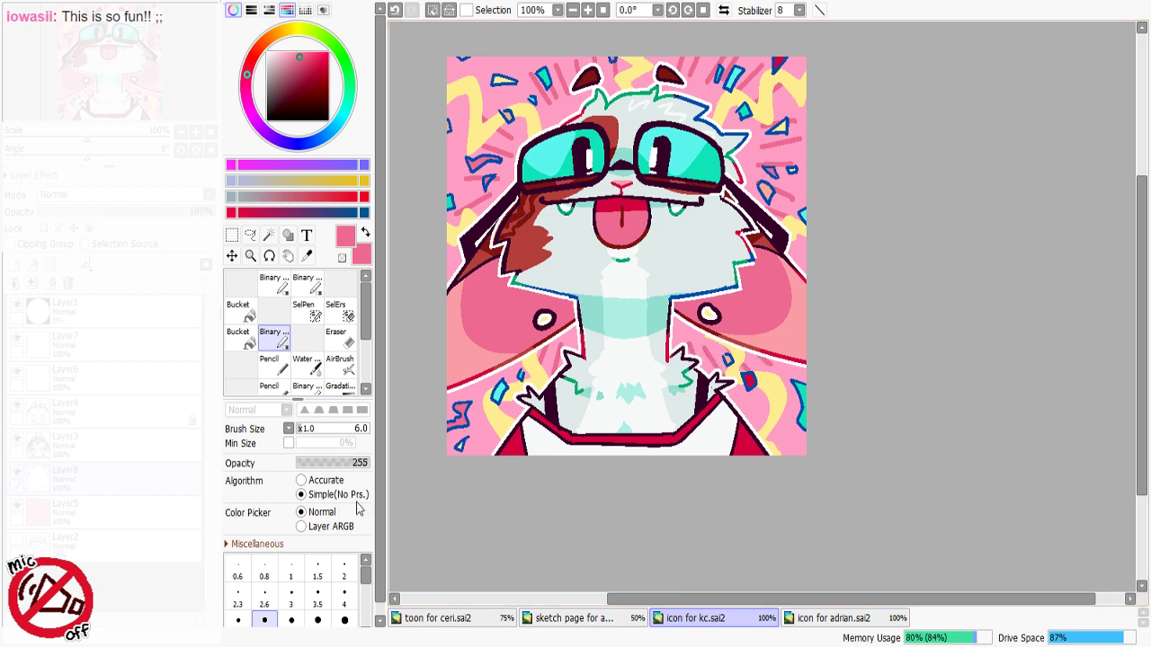
click(290, 594)
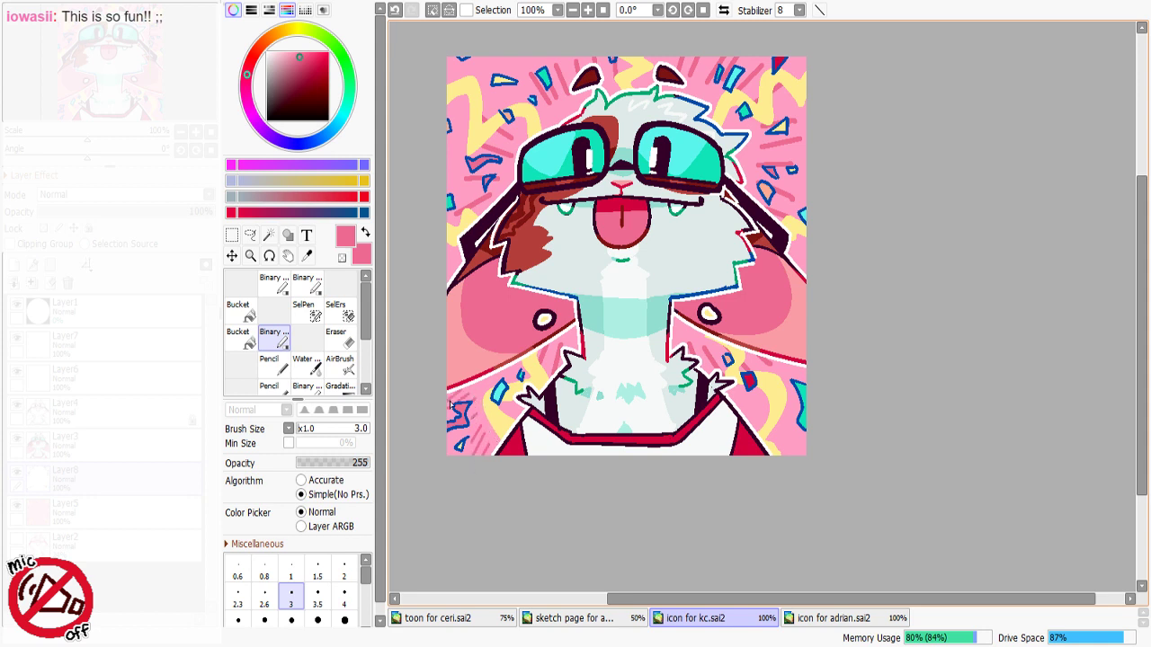
drag(786, 435, 806, 446)
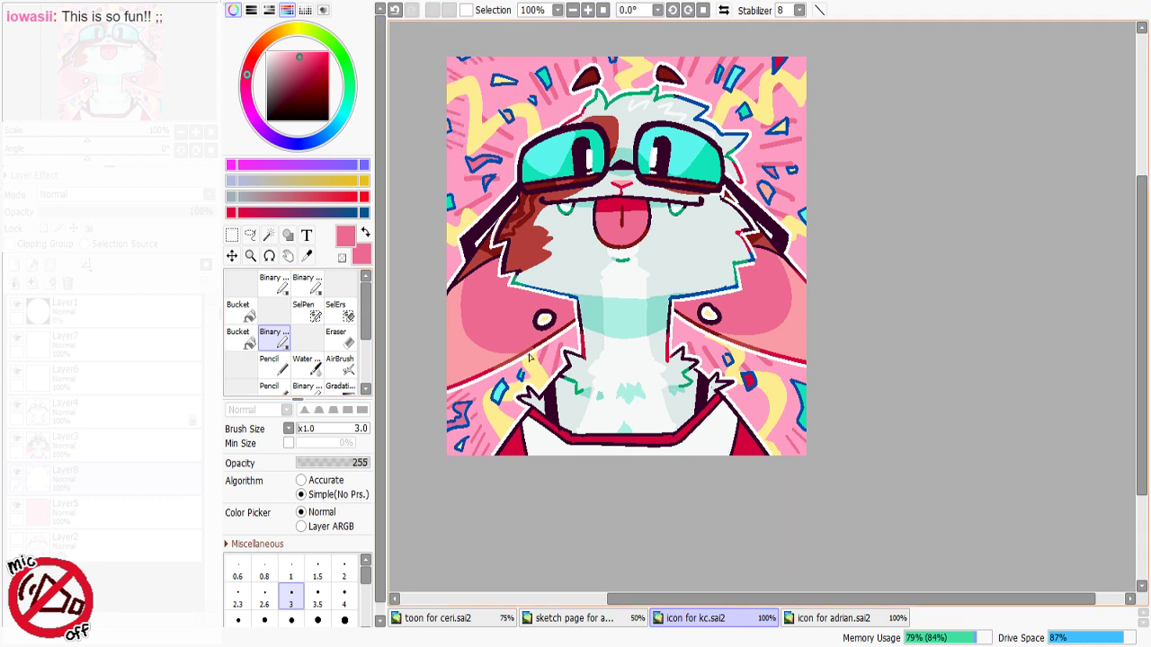
Step: Try filling all the background streaks with the mouth's crimson using the Bucket, and undo the fill
right_click(636, 209)
click(242, 311)
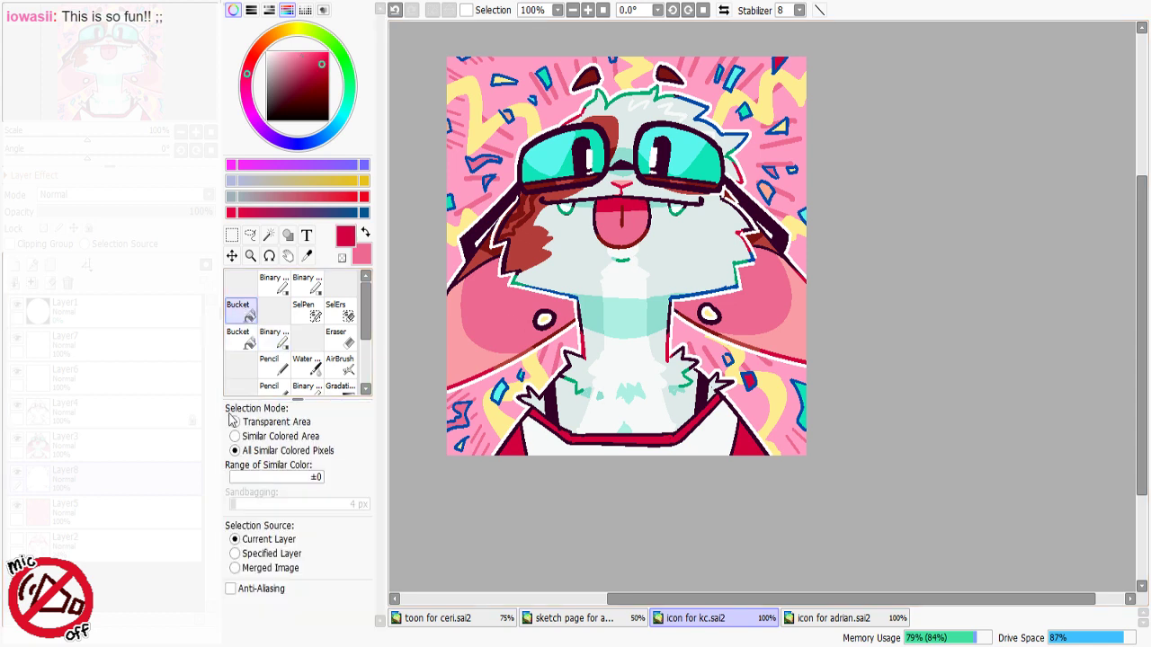
click(549, 103)
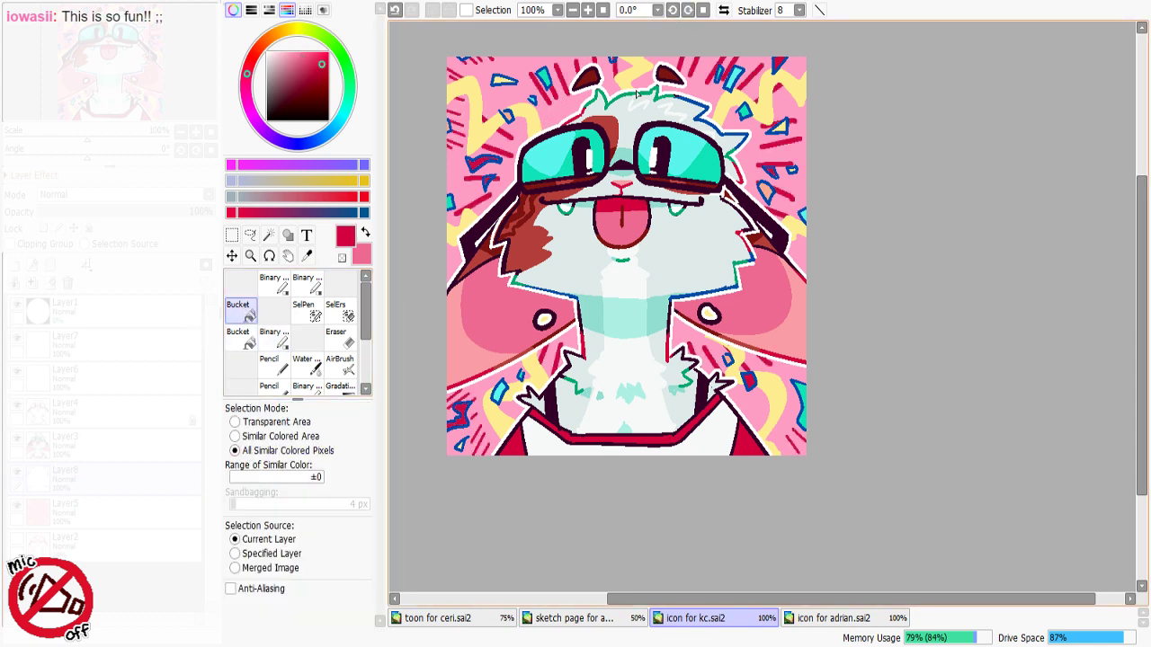
key(ctrl+z)
Step: Try filling the background on Layer5 with the inner ear's deep pink
right_click(468, 338)
click(94, 513)
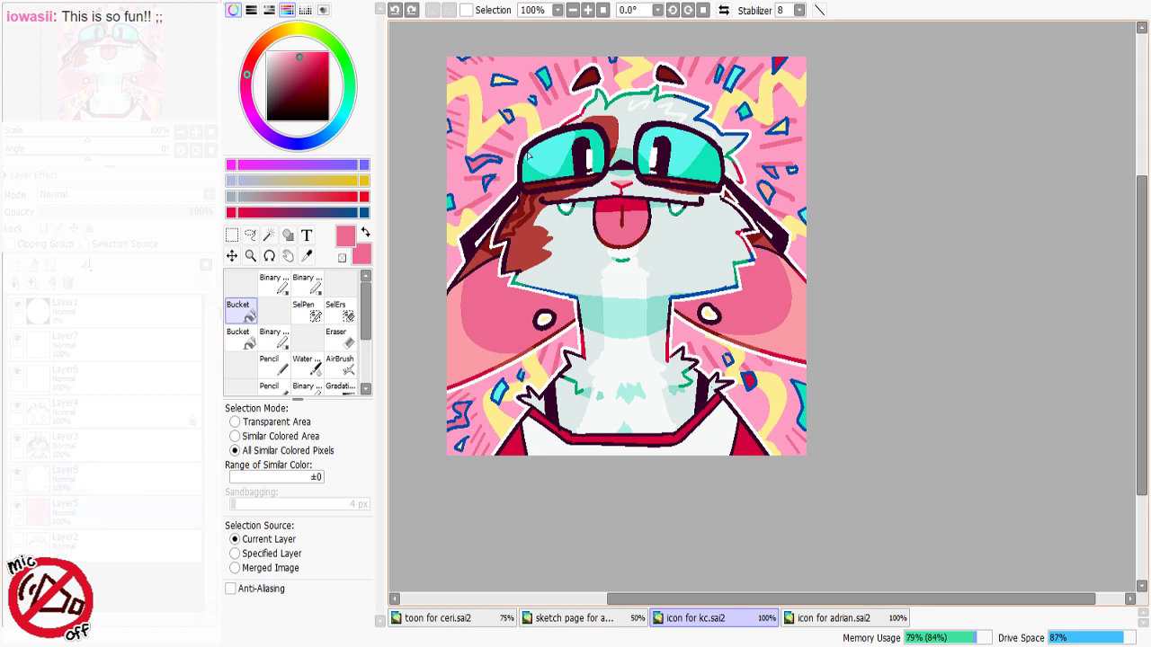
click(528, 151)
click(94, 479)
key(ctrl+z)
click(94, 512)
click(523, 138)
Step: Try the mouth's crimson on the streaks against the deep pink background, and undo both fills
alt+click(633, 213)
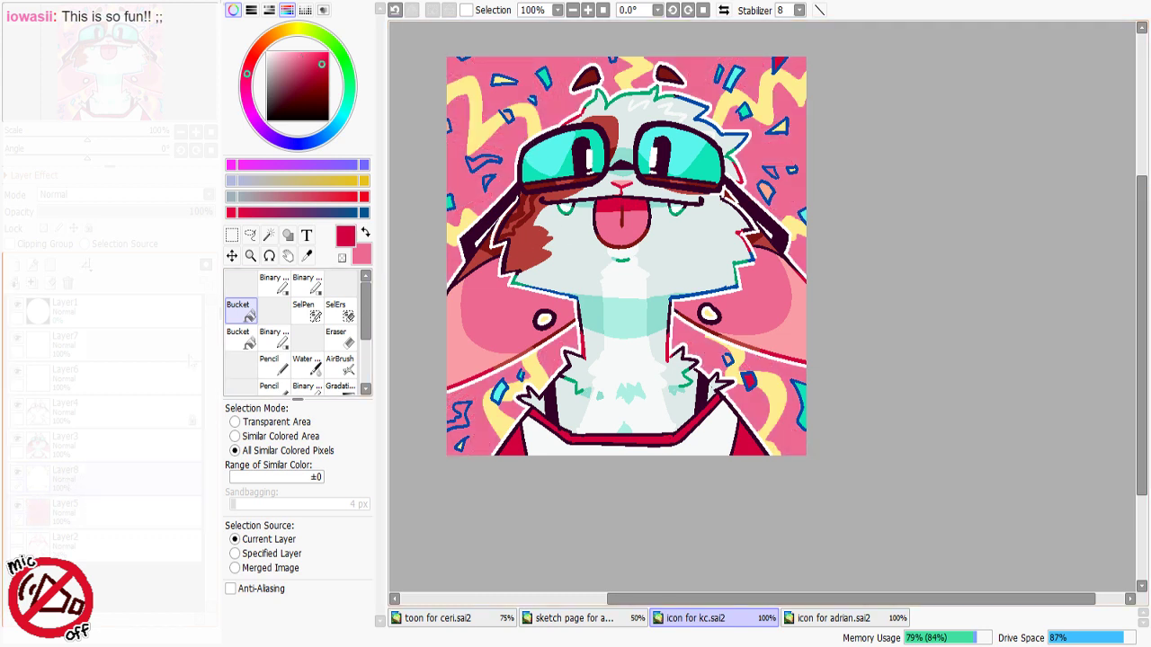
click(511, 146)
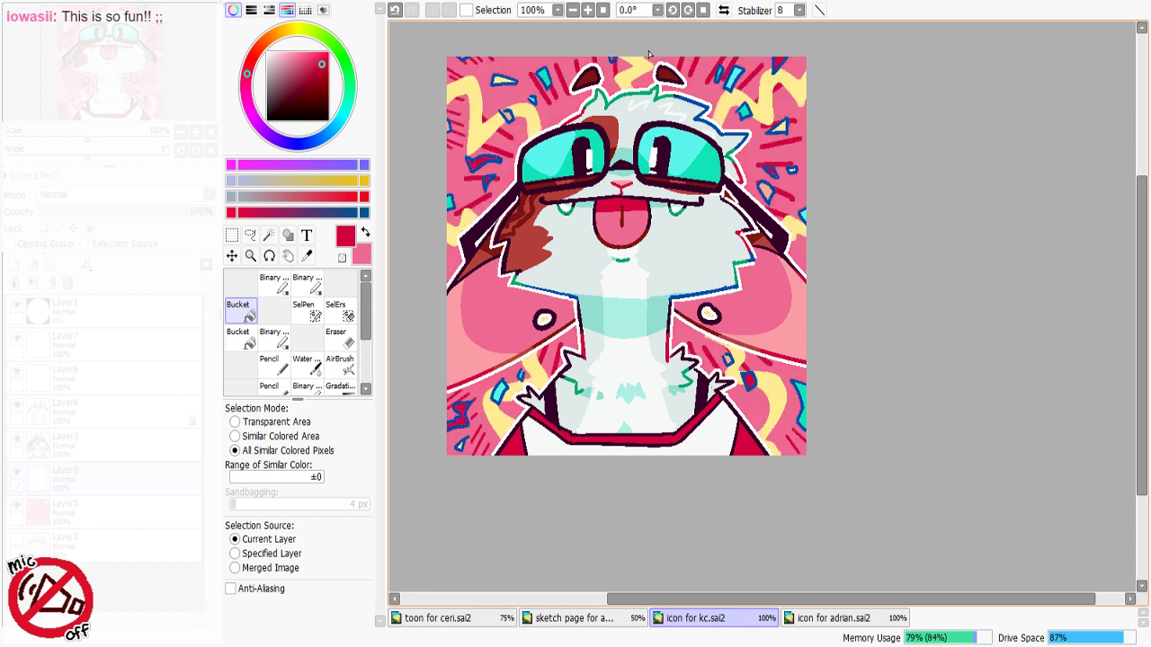
key(ctrl+z)
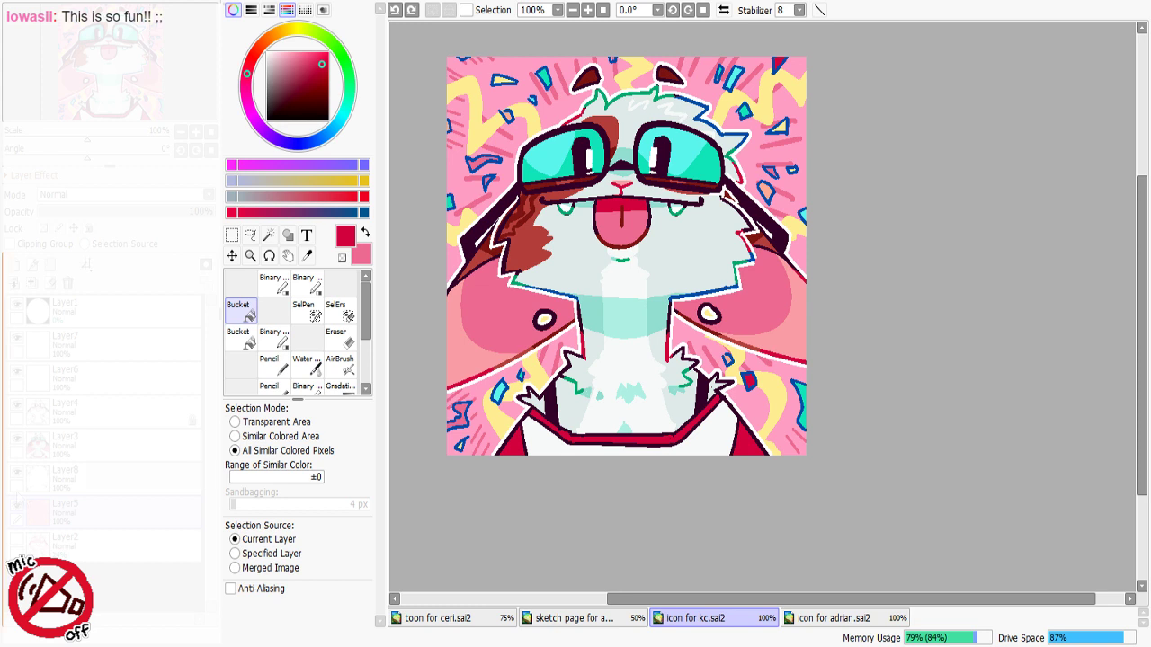
Step: Try Magic Wand selections of the deep pink streaks and the background, undo the recent changes, and clear the selection
click(267, 235)
click(508, 161)
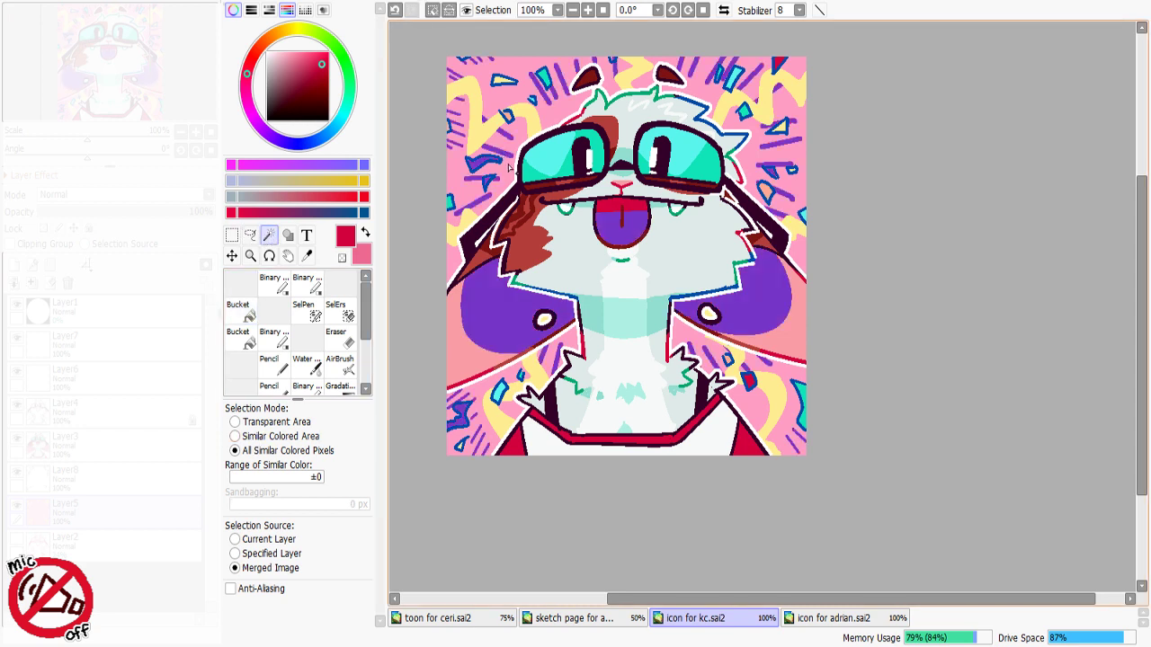
click(510, 162)
click(504, 162)
click(506, 156)
key(ctrl+d)
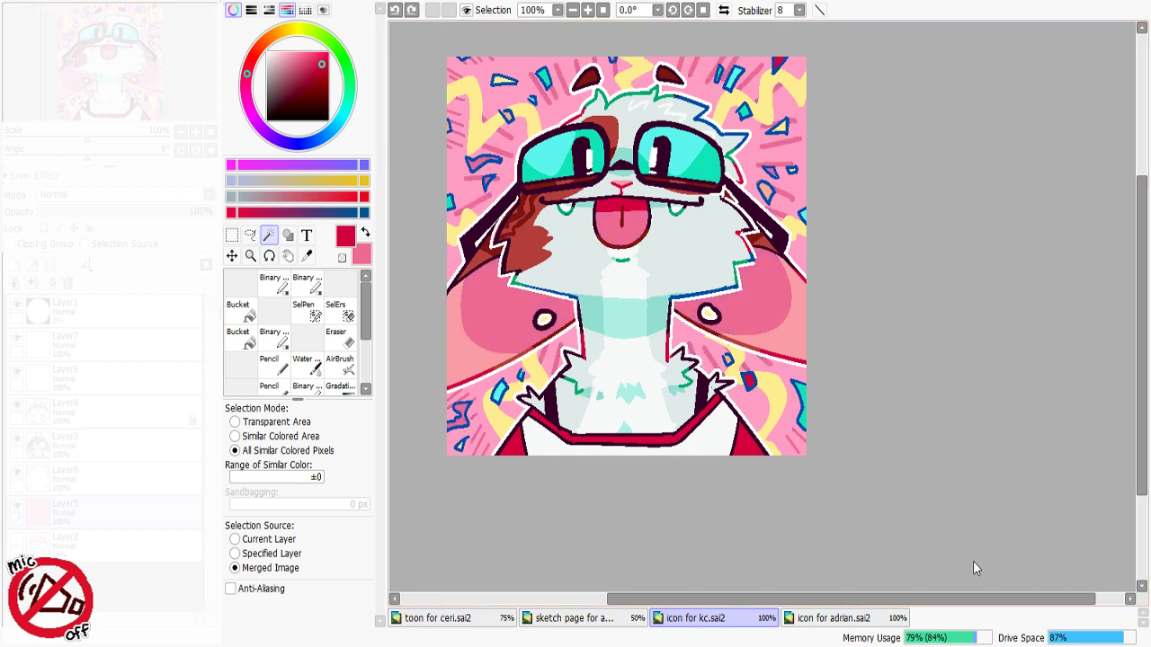
key(ctrl+z)
key(ctrl+z)
key(ctrl+z)
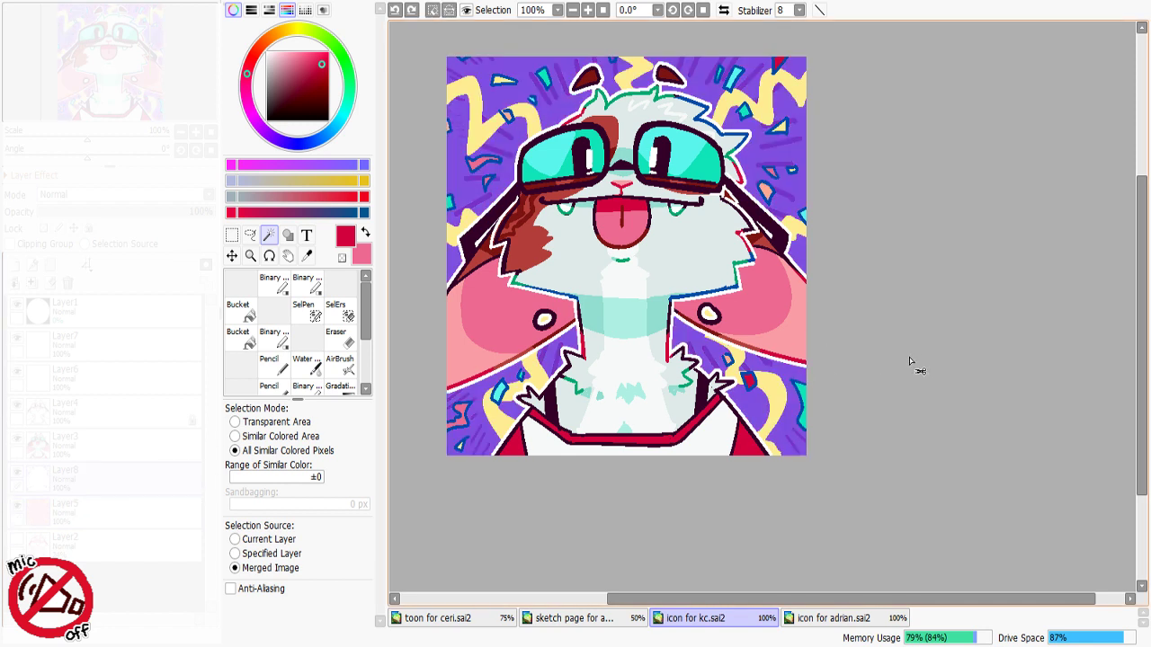
key(ctrl+d)
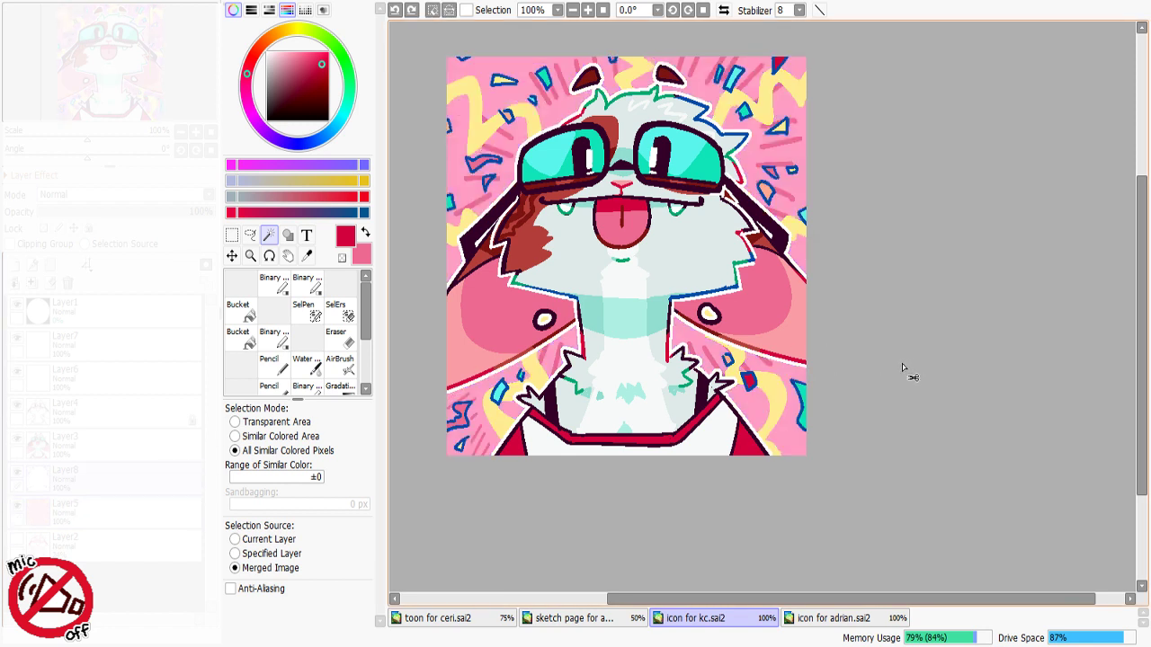
Step: Undo all the deep pink streaks drawn around the character
key(ctrl+z)
key(ctrl+z)
key(ctrl+z)
key(ctrl+z)
key(ctrl+z)
key(ctrl+z)
key(ctrl+z)
key(ctrl+z)
key(ctrl+z)
key(ctrl+z)
key(ctrl+z)
key(ctrl+z)
key(ctrl+z)
key(ctrl+z)
key(ctrl+z)
key(ctrl+z)
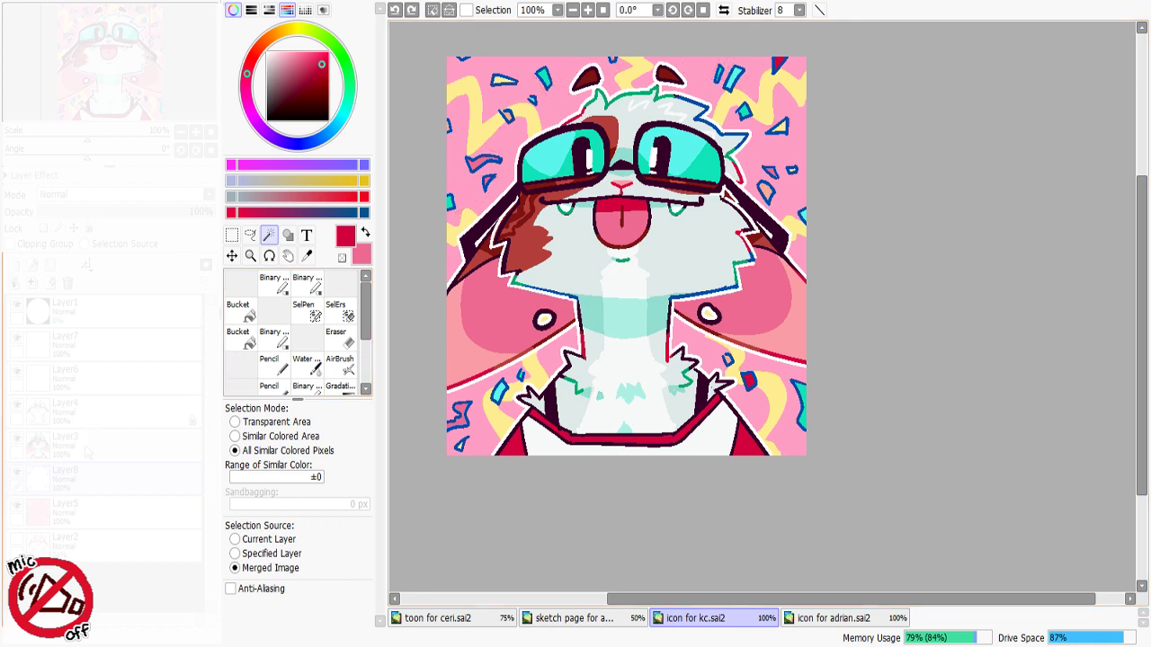
Step: Hide the pink background and confetti layers to isolate the character on transparency, and check Layer7 by toggling its visibility
click(16, 506)
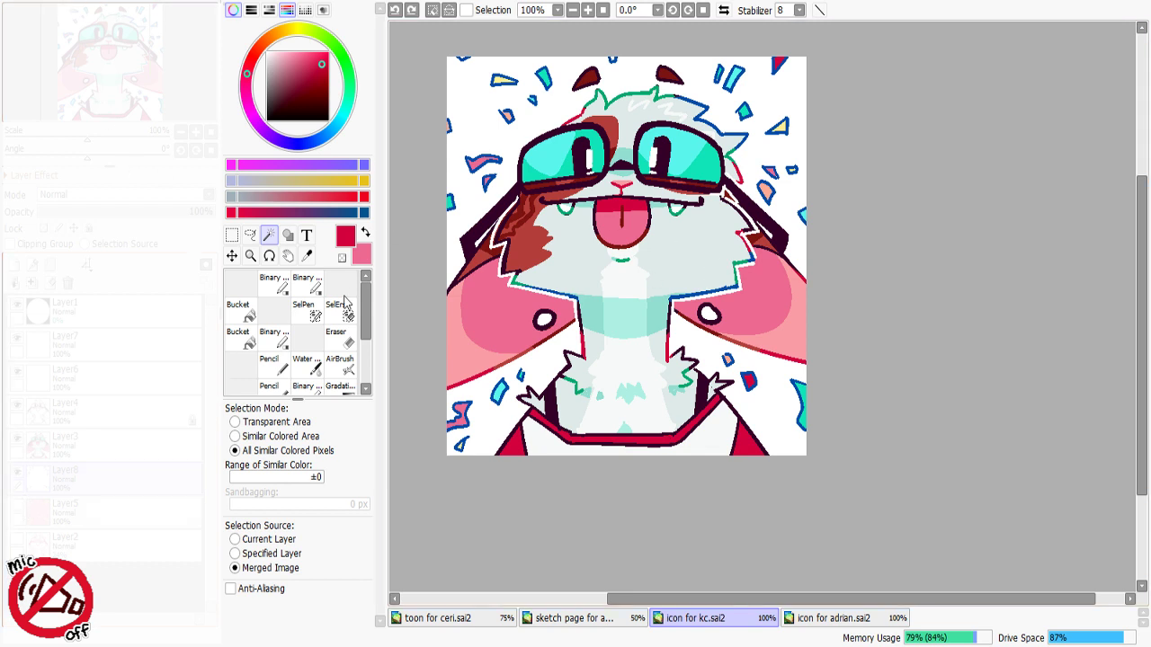
key(ctrl+z)
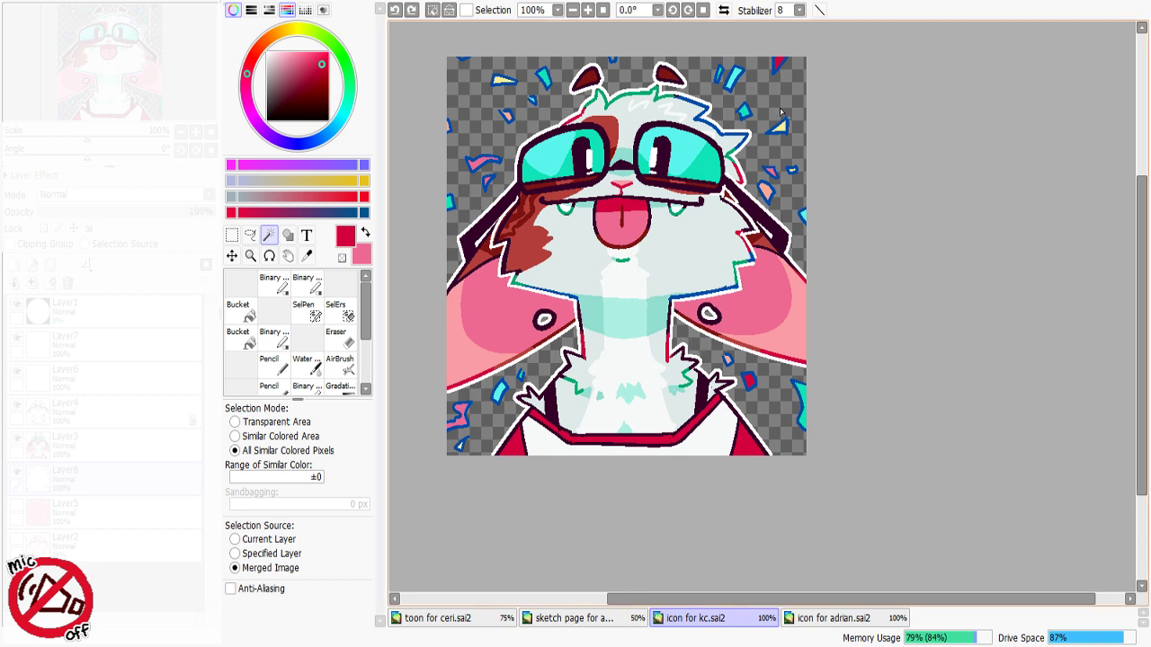
click(16, 473)
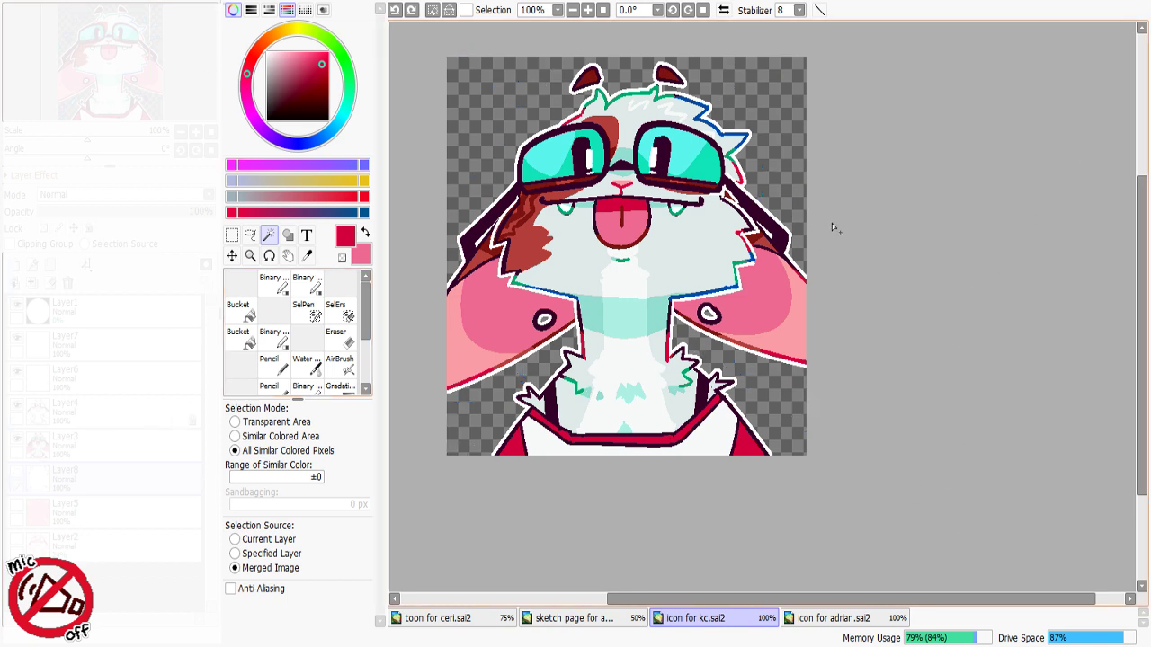
click(19, 341)
click(18, 342)
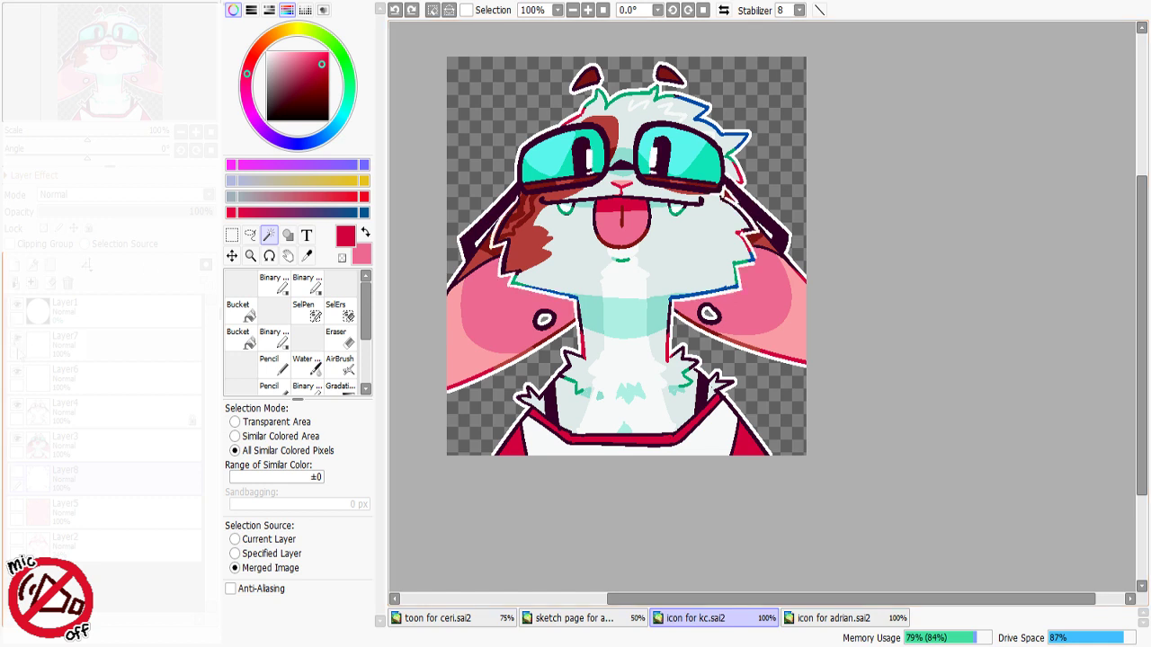
Step: Move the white highlights of both eyes from Layer7 onto a separate new layer with a rectangular selection
click(234, 234)
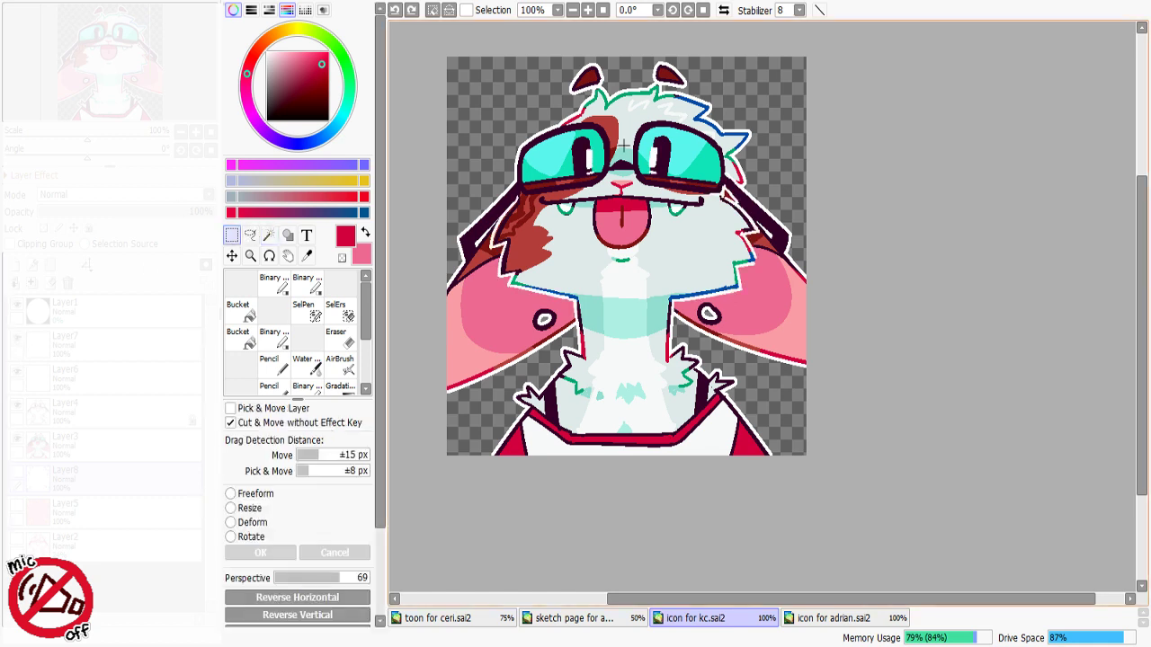
drag(572, 135, 676, 180)
click(106, 349)
key(ctrl+c)
key(ctrl+v)
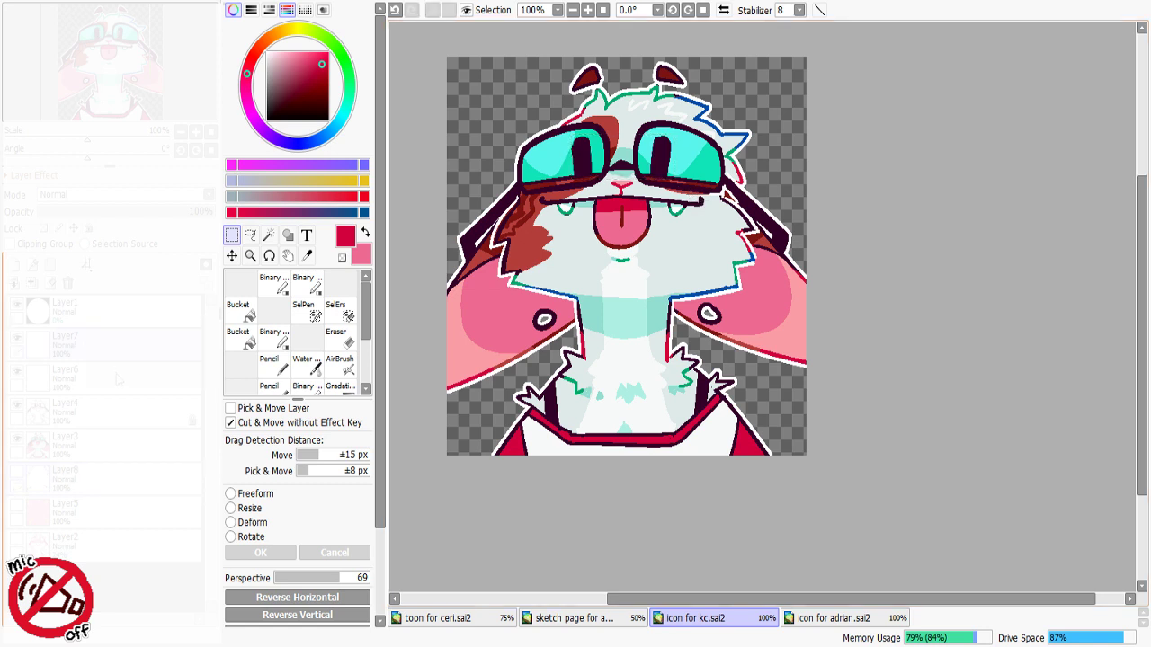
Step: Hide Layer7 and Layer6, and fill the gaps between the right cheek fur and ear on Layer3 with the ear's deeper pink
click(17, 373)
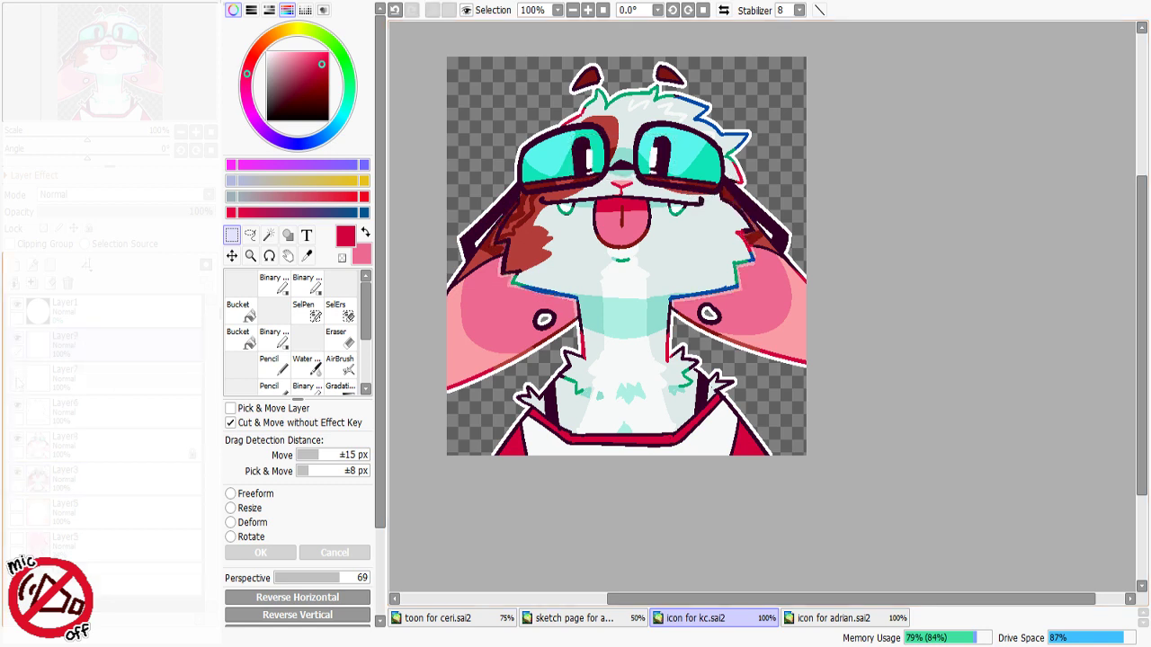
click(17, 412)
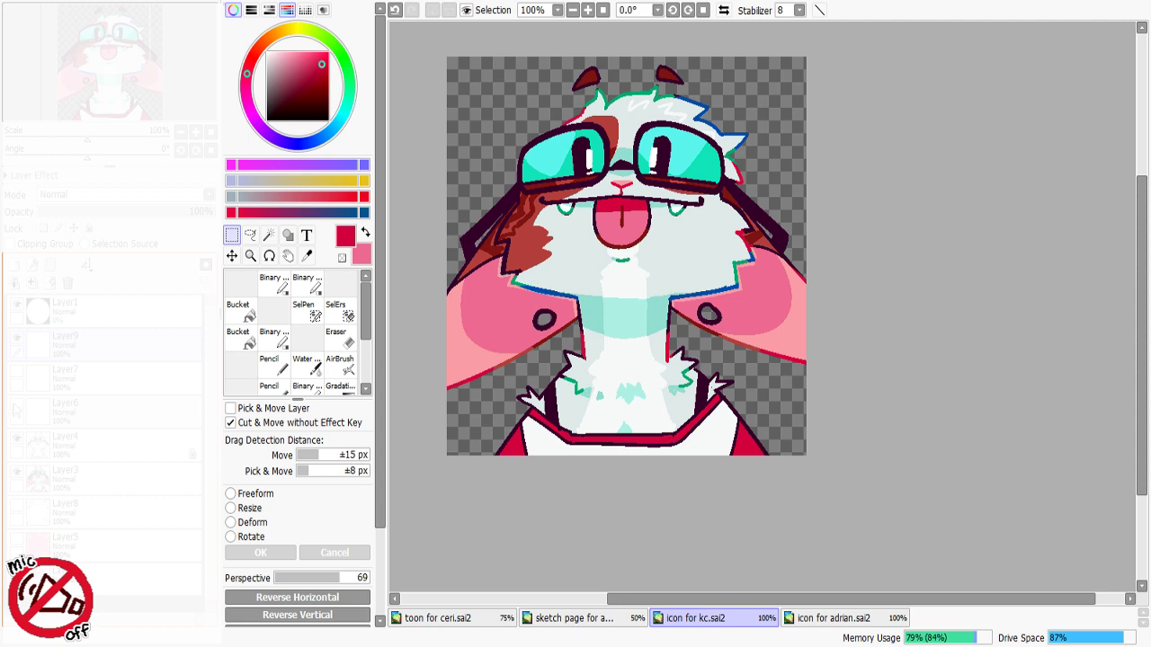
right_click(765, 282)
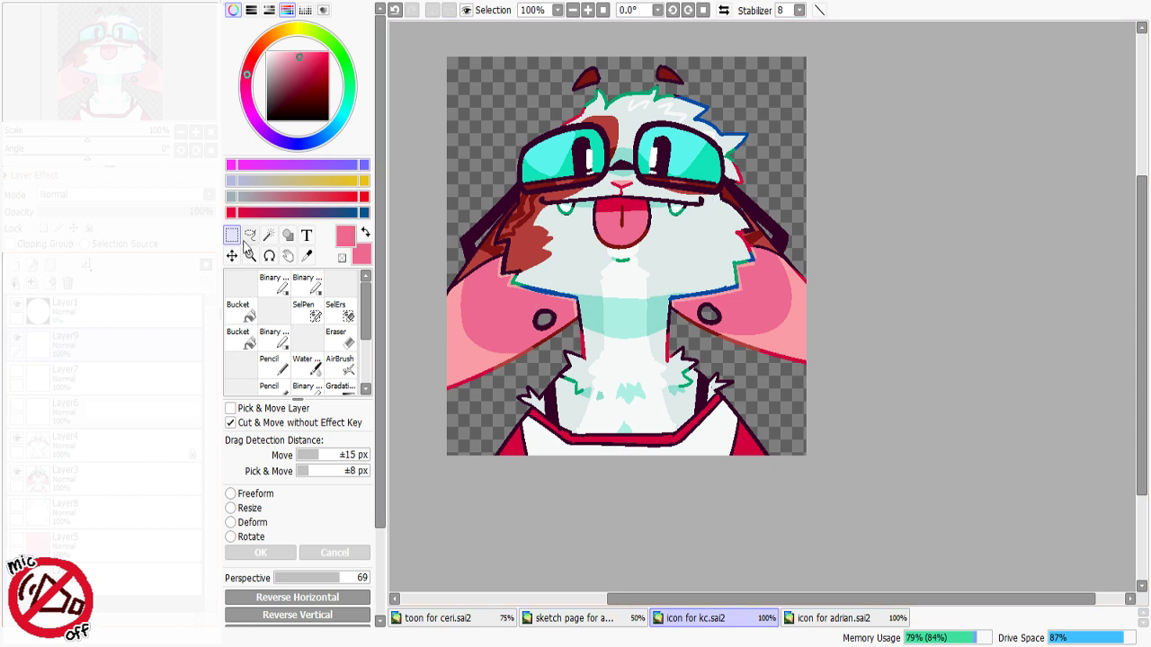
click(240, 309)
click(270, 436)
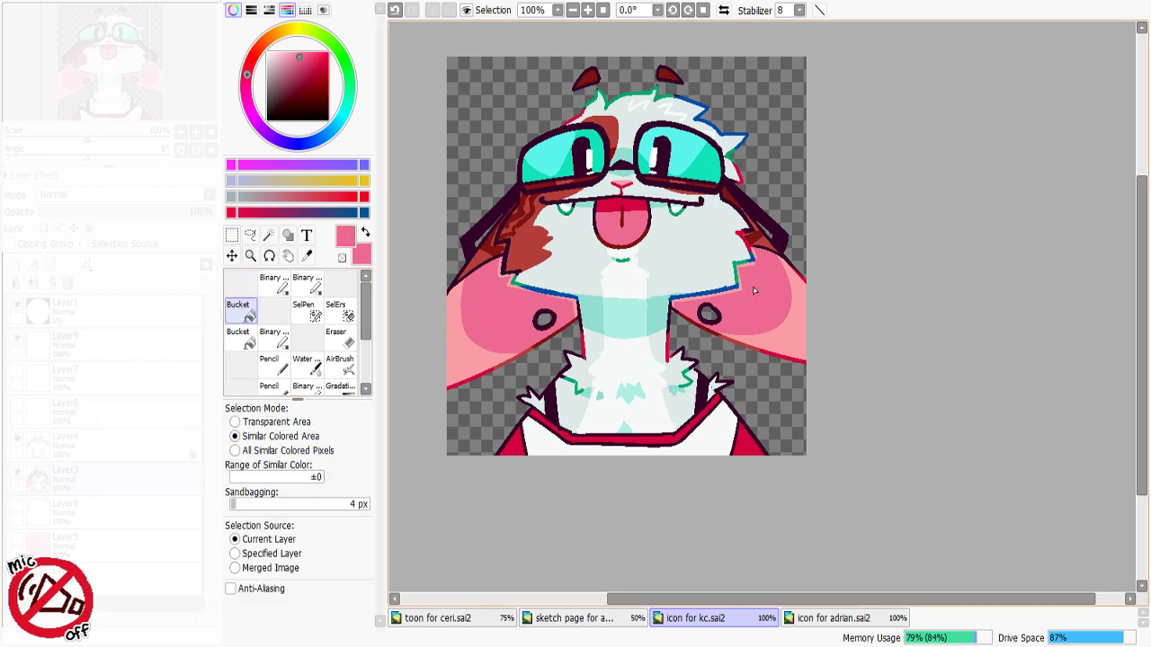
click(739, 295)
click(763, 270)
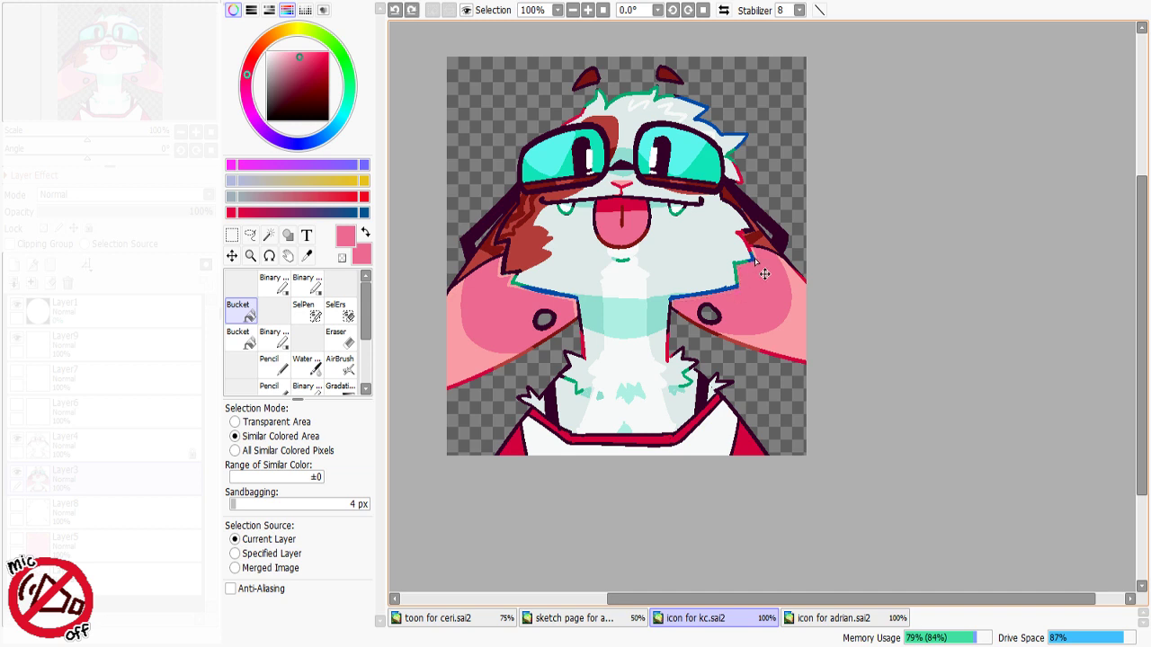
Step: Touch up the edge between the right cheek fur and ear with sampled dark red and dark purple, using the Binary pen
alt+click(759, 244)
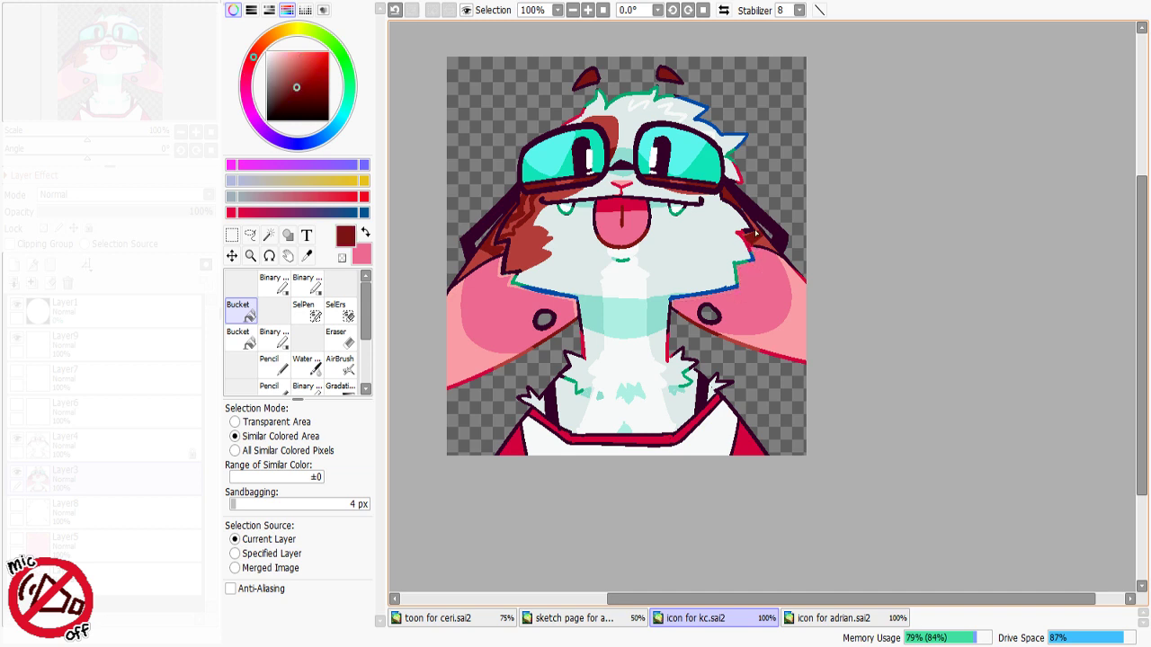
click(273, 283)
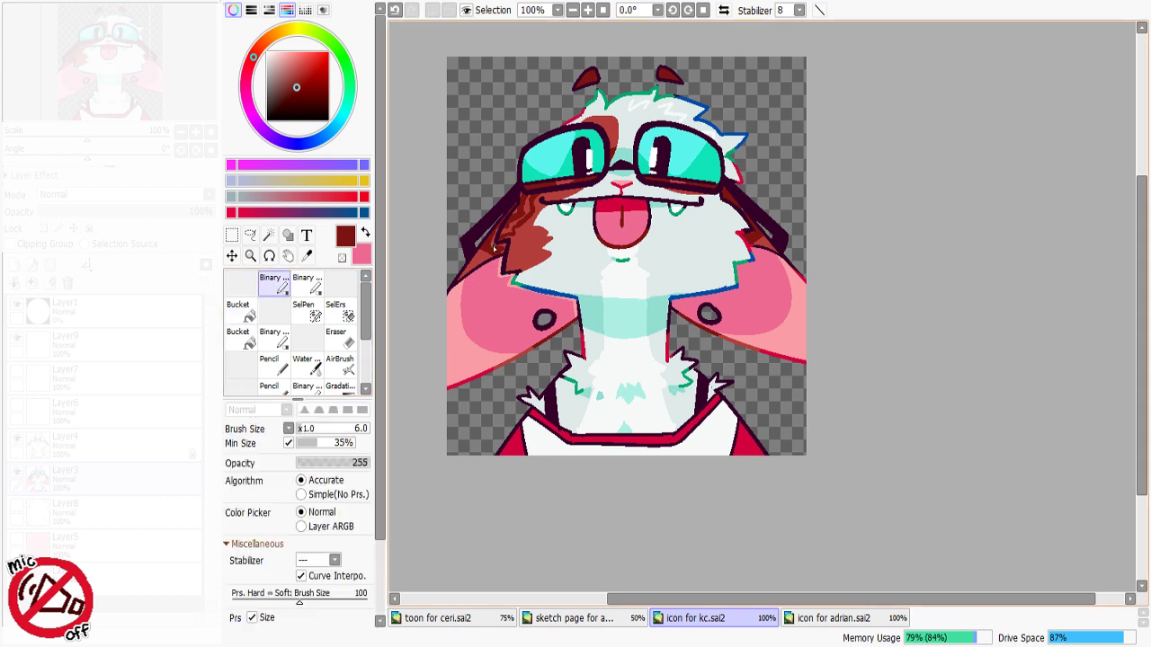
mouse_move(742, 212)
mouse_down()
mouse_move(759, 229)
mouse_move(749, 225)
mouse_up()
key(ctrl+z)
alt+click(448, 329)
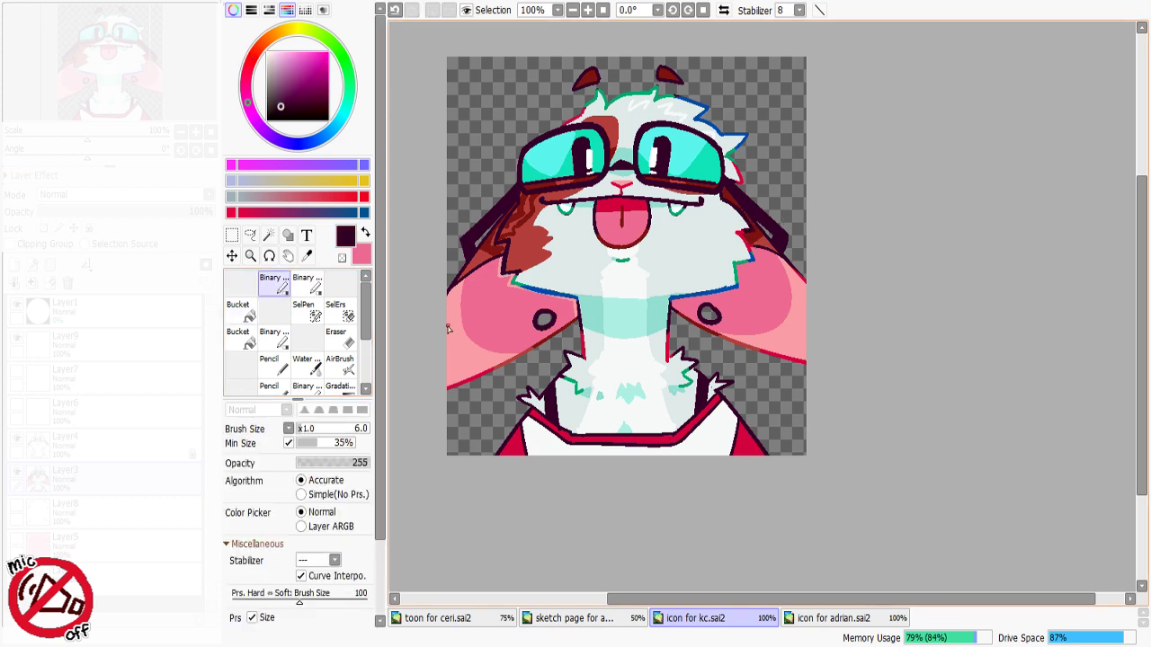
click(99, 444)
drag(745, 245, 756, 247)
alt+click(759, 245)
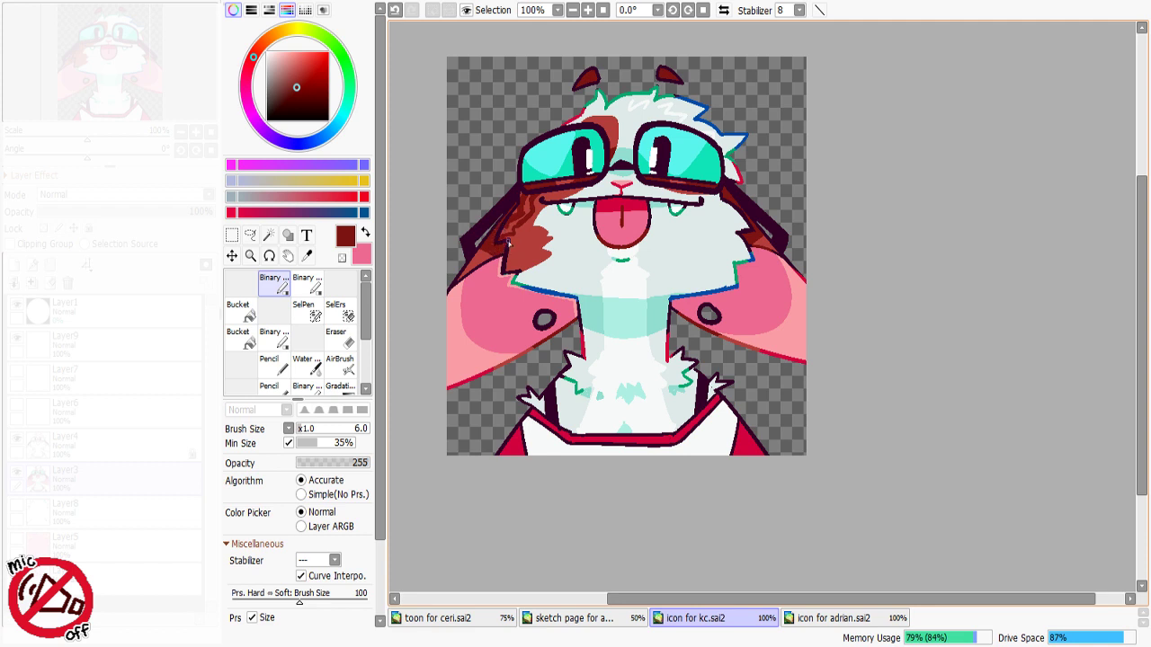
Step: Clean up the ear edges beside the jaw and neck with sampled pink and blue
alt+click(498, 301)
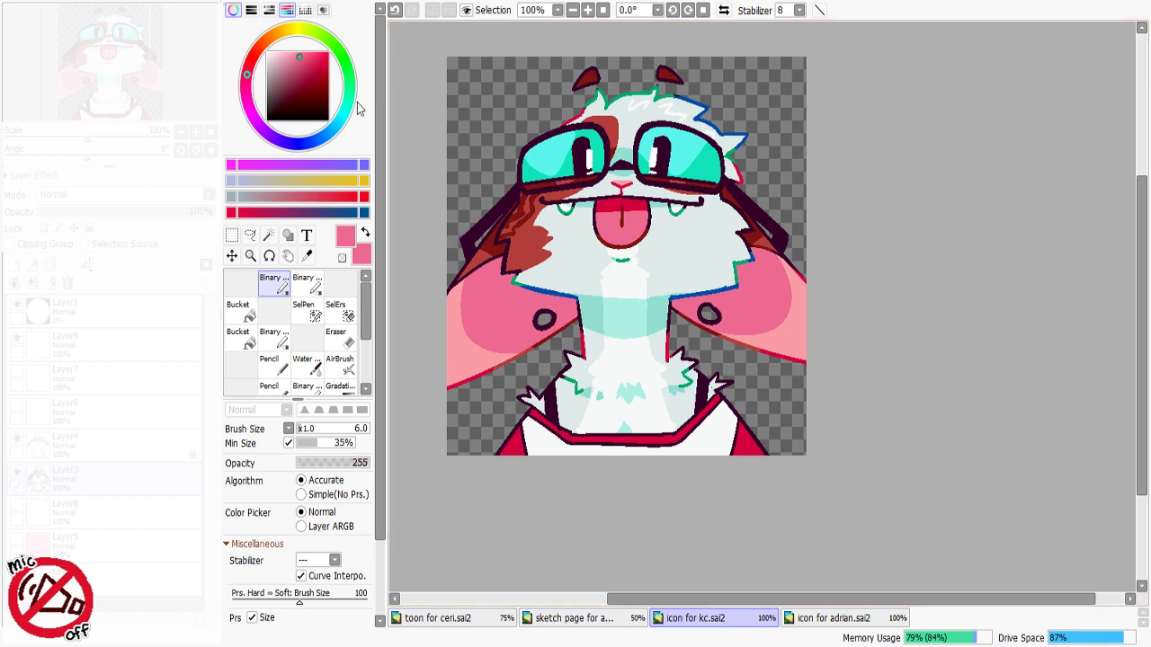
right_click(564, 293)
drag(578, 314, 574, 319)
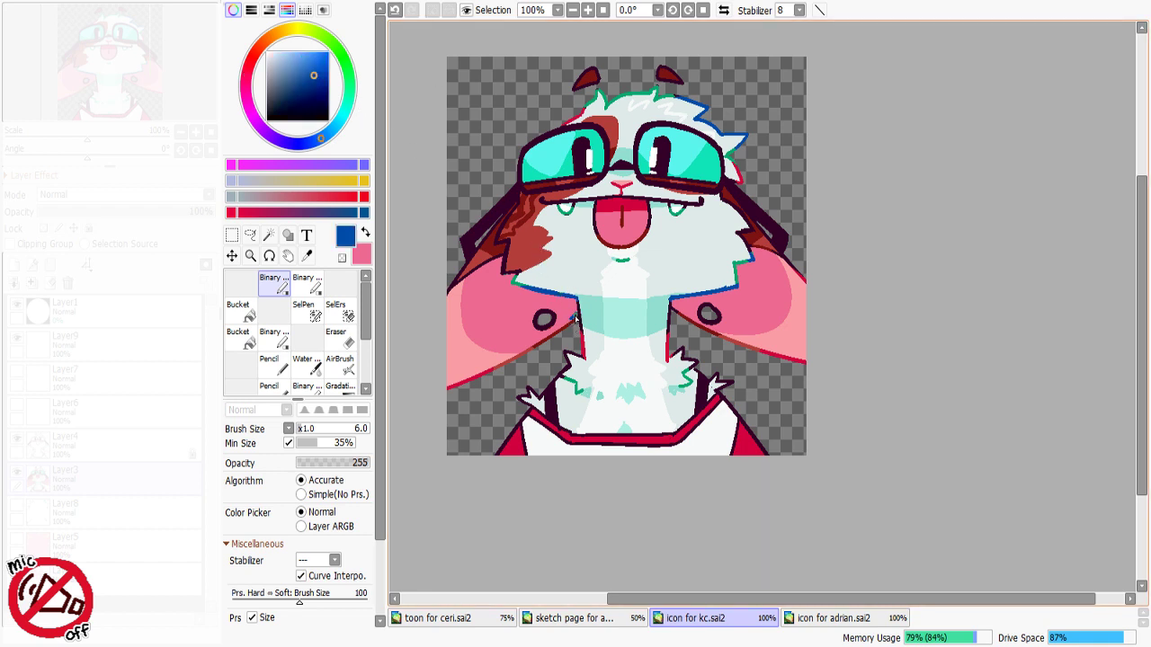
right_click(571, 313)
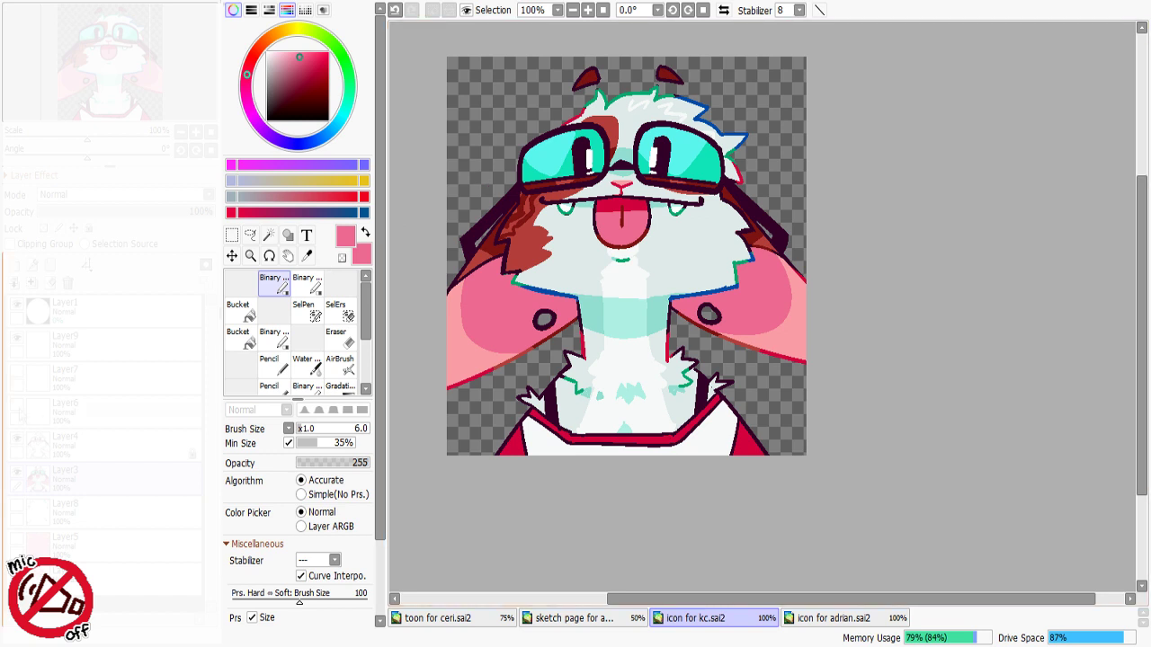
Step: Show Layer6, Layer7 and the confetti layer again, keeping the pink background layer hidden
click(17, 404)
click(17, 372)
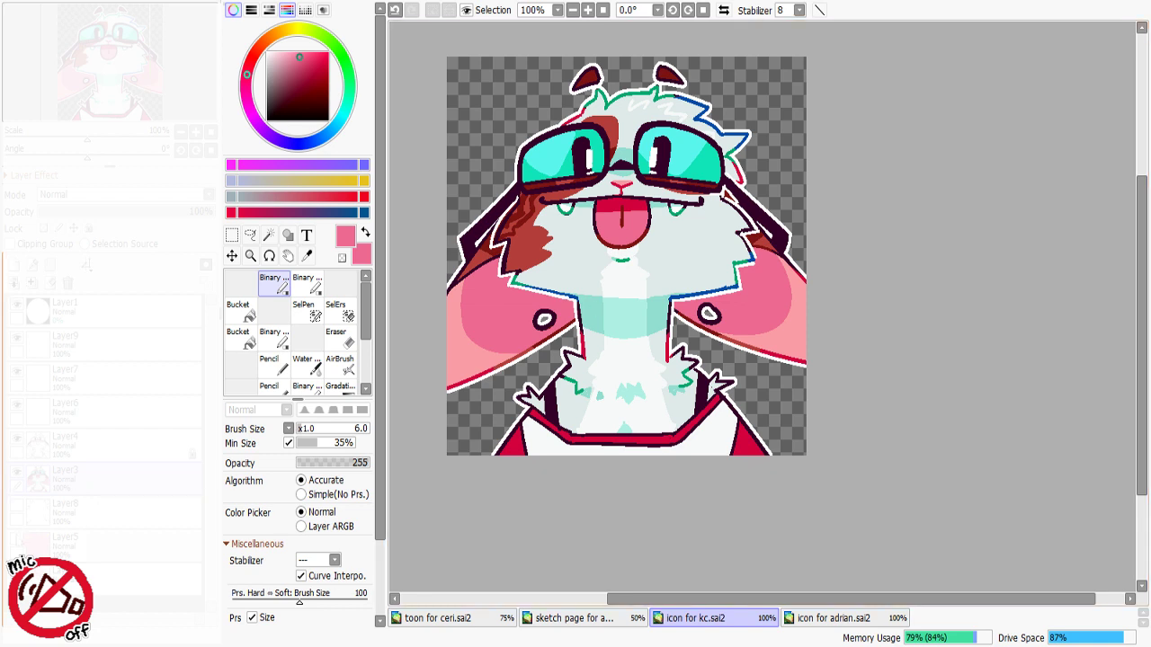
click(17, 540)
click(17, 505)
click(17, 540)
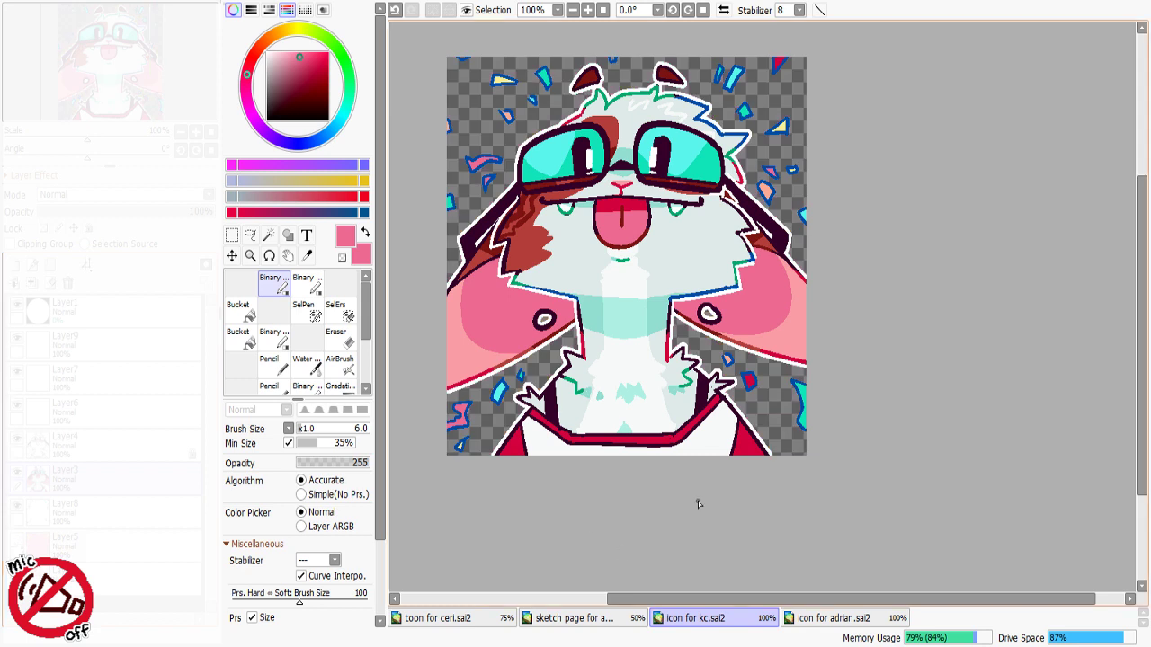
drag(766, 601, 730, 600)
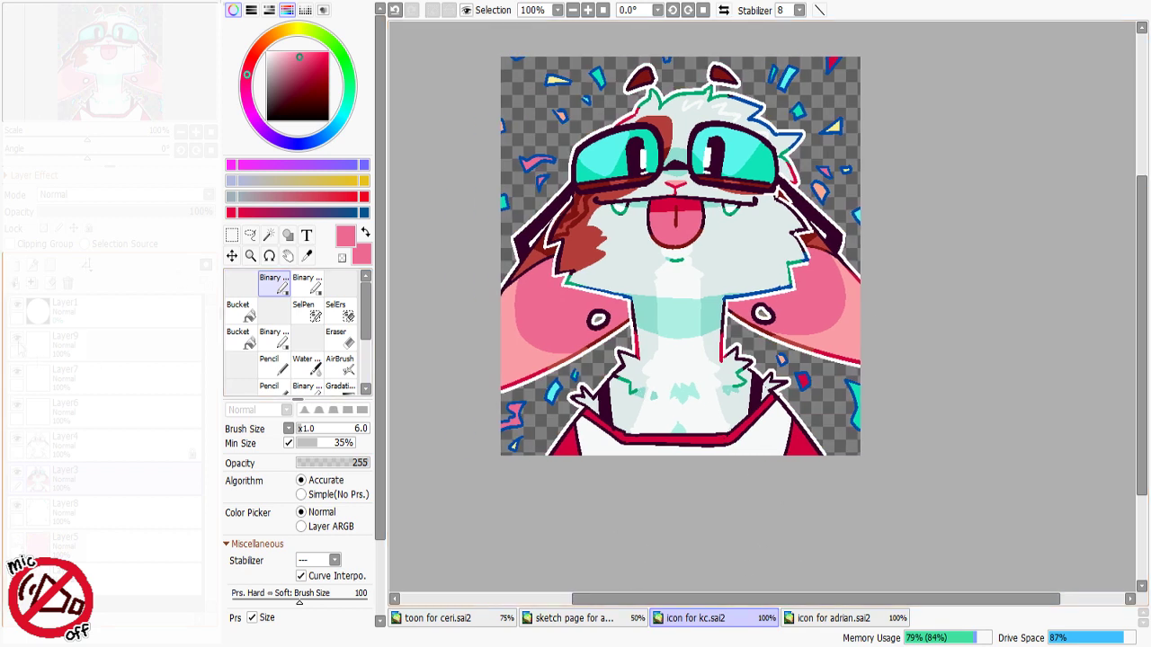
Step: Fill the white outline along the cheeks and jaw on Layer7 with cyan sampled from the glasses lens
right_click(614, 156)
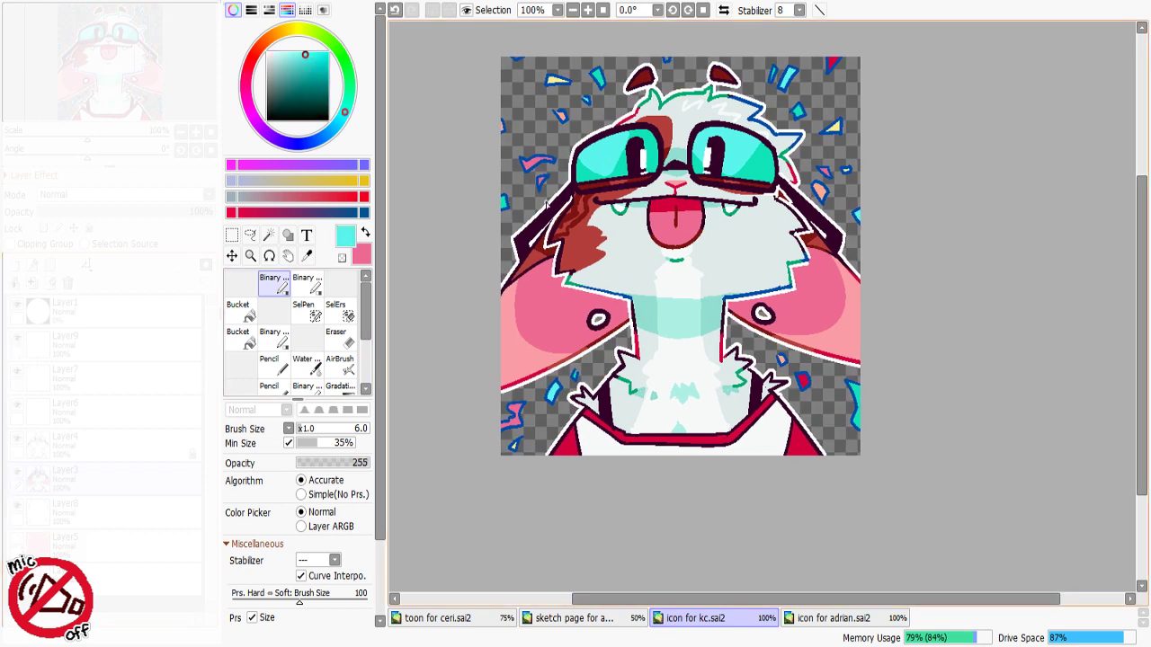
click(245, 309)
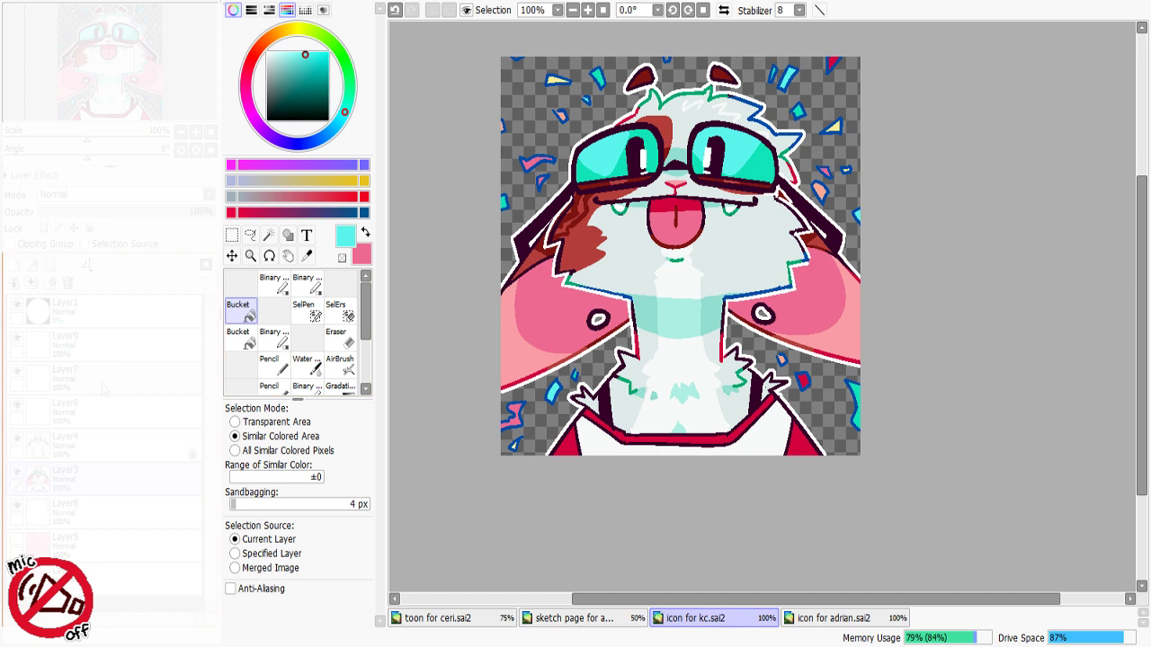
click(599, 301)
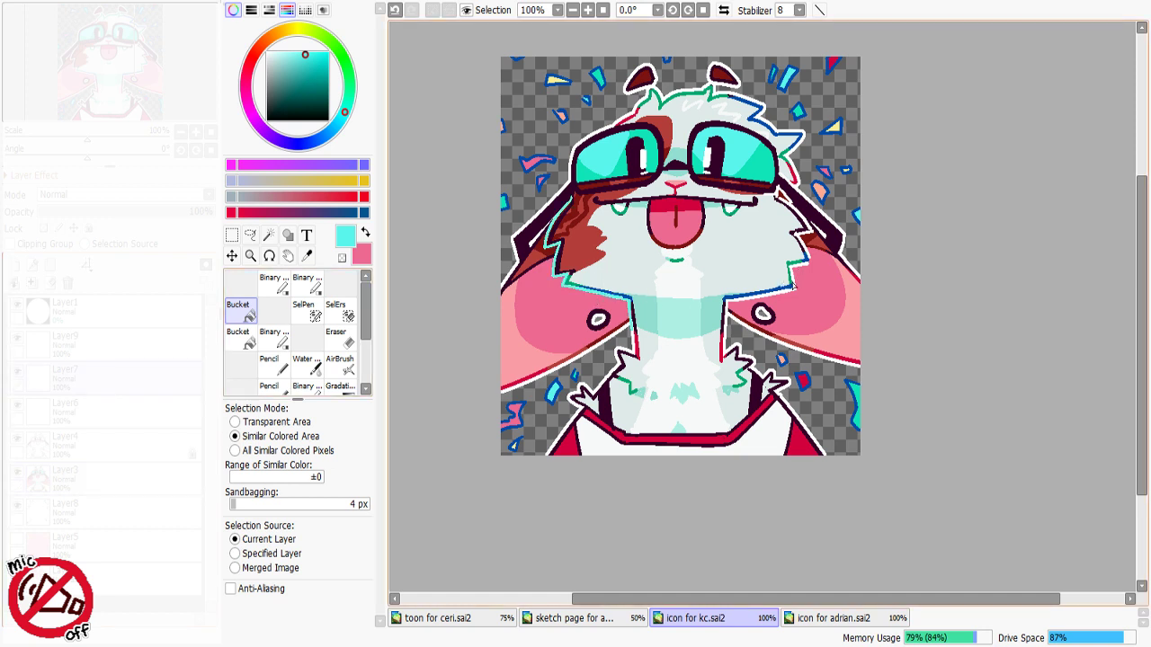
click(795, 285)
click(807, 256)
key(ctrl+z)
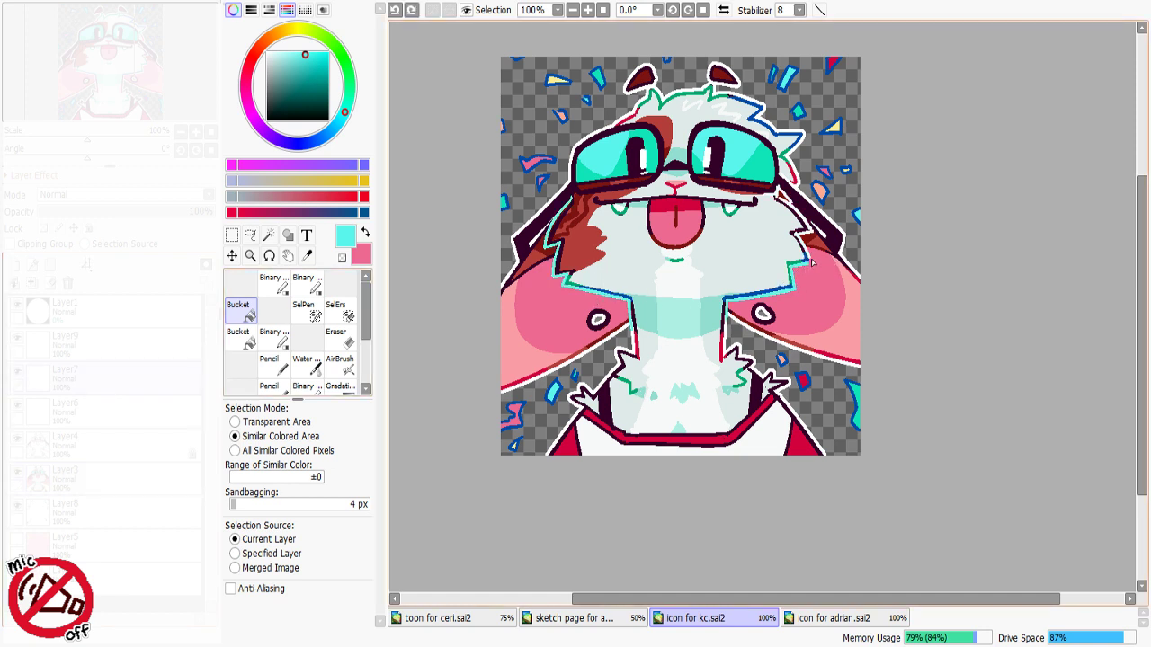
Step: Recolour the remaining cheek outline on Layer7 cyan with the Binary pen at size 20, and undo the last change
click(274, 283)
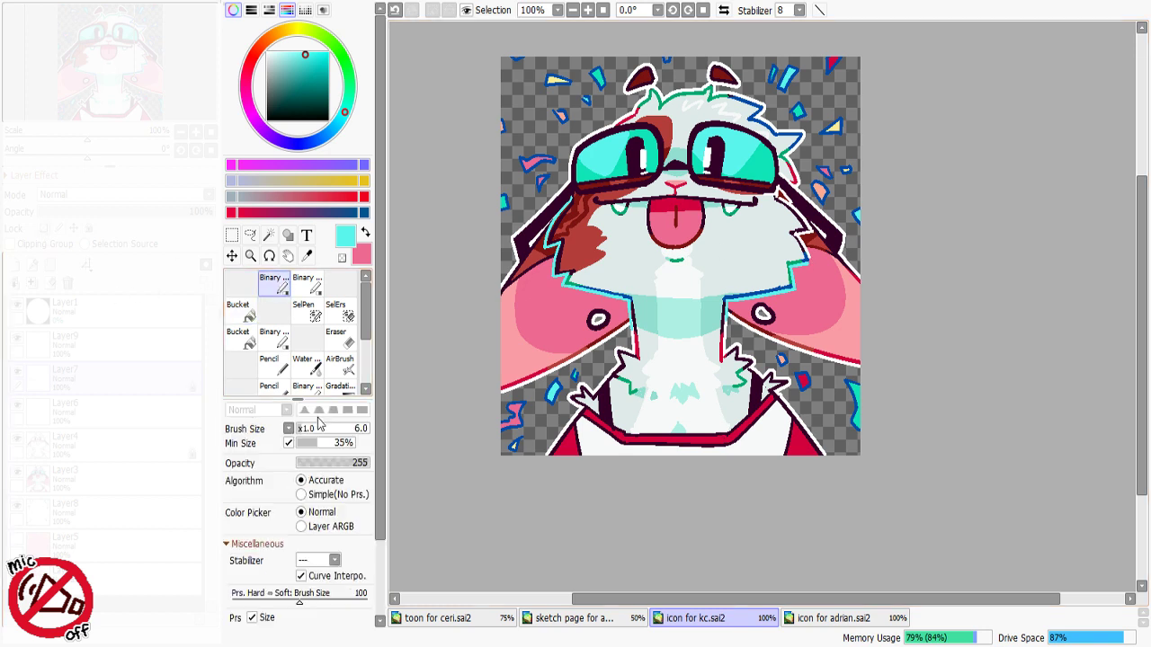
click(317, 428)
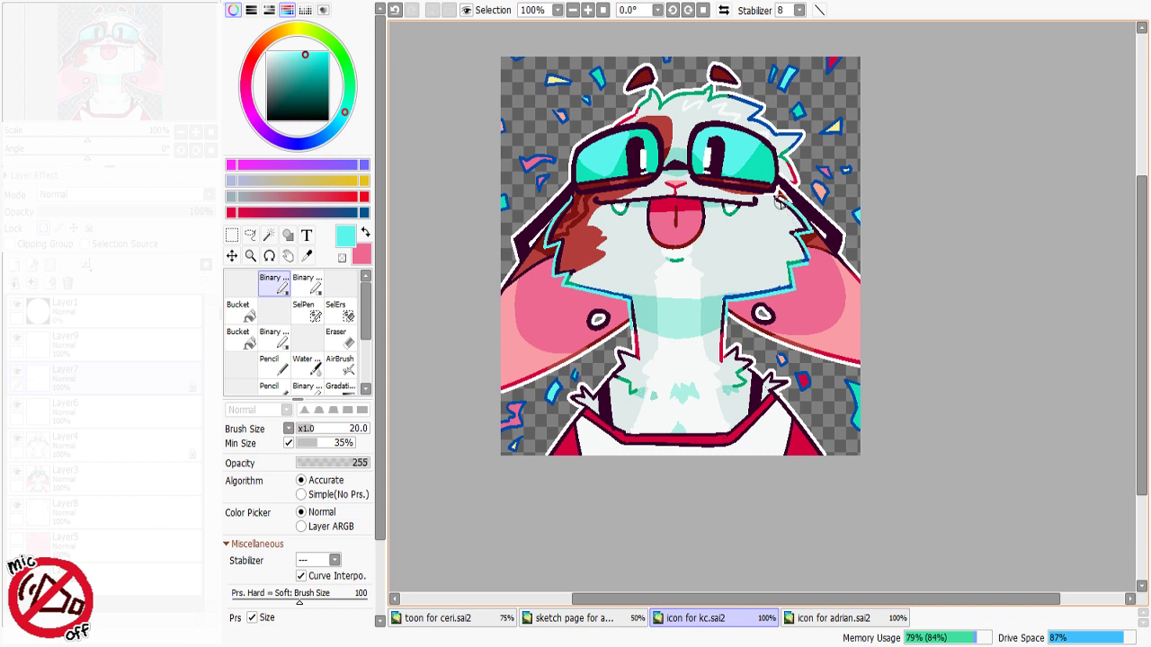
alt+click(508, 369)
key(ctrl+z)
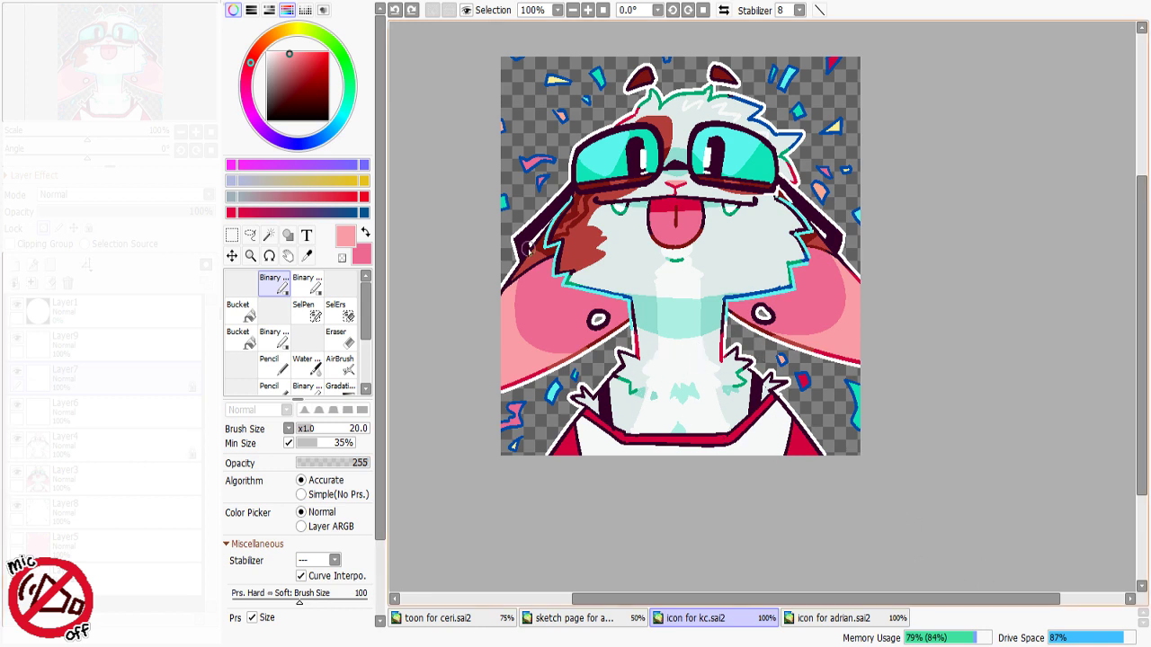
Step: Check the cyan outline against the pink background and the confetti by toggling the visibility of both layers
click(18, 544)
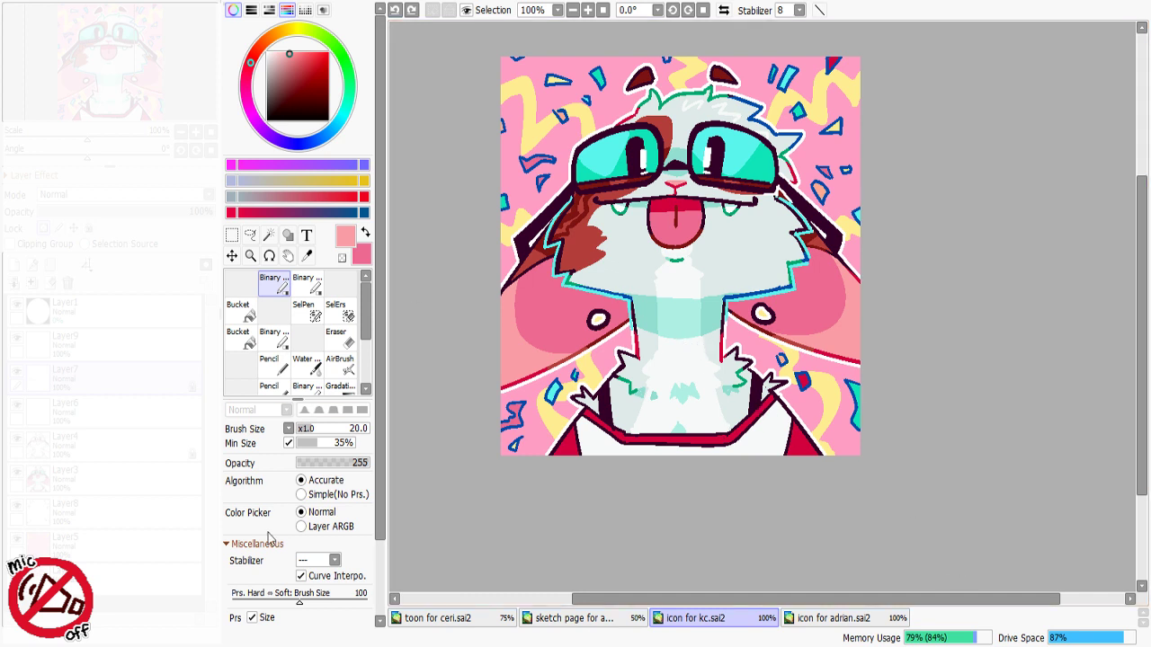
click(18, 508)
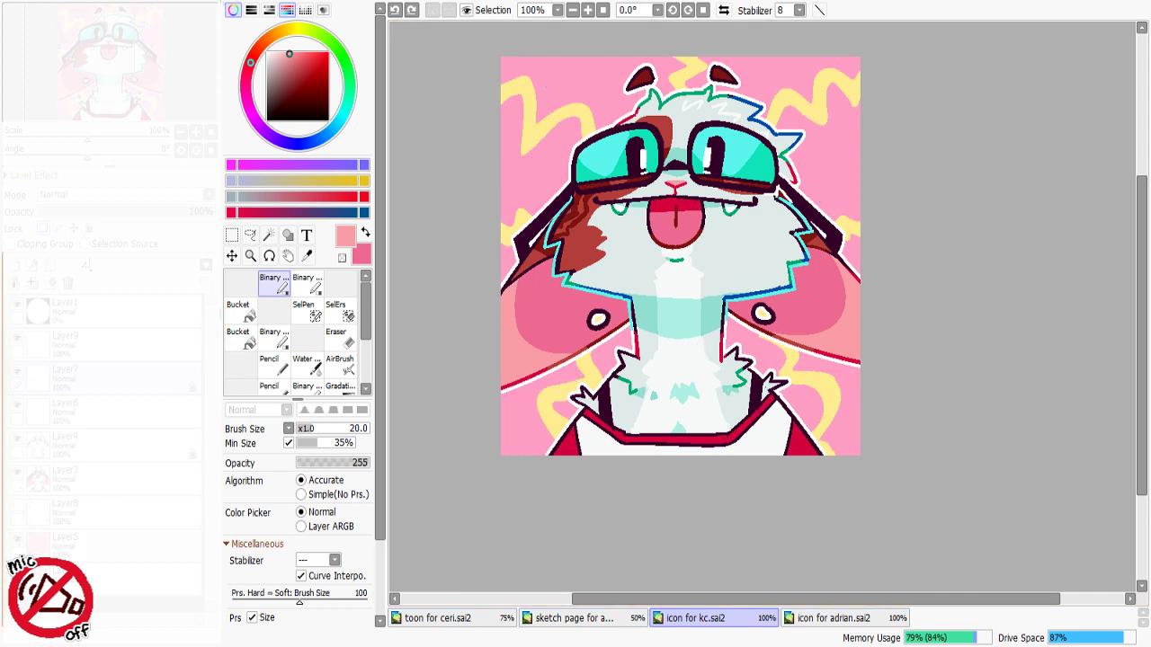
click(18, 541)
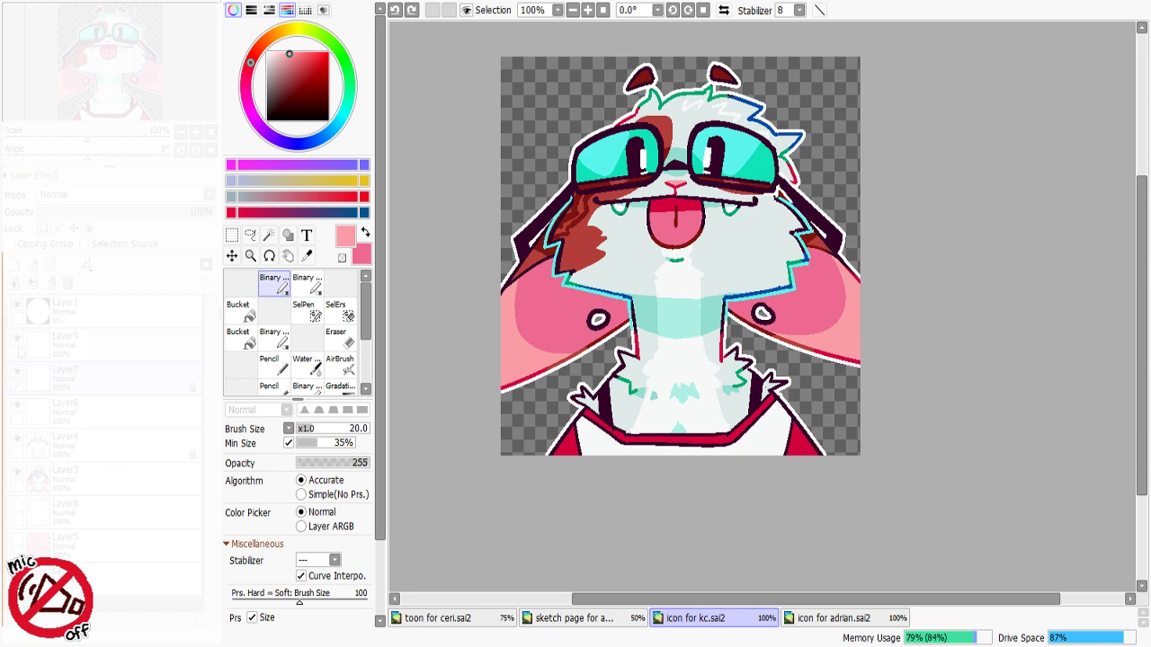
click(17, 505)
click(17, 538)
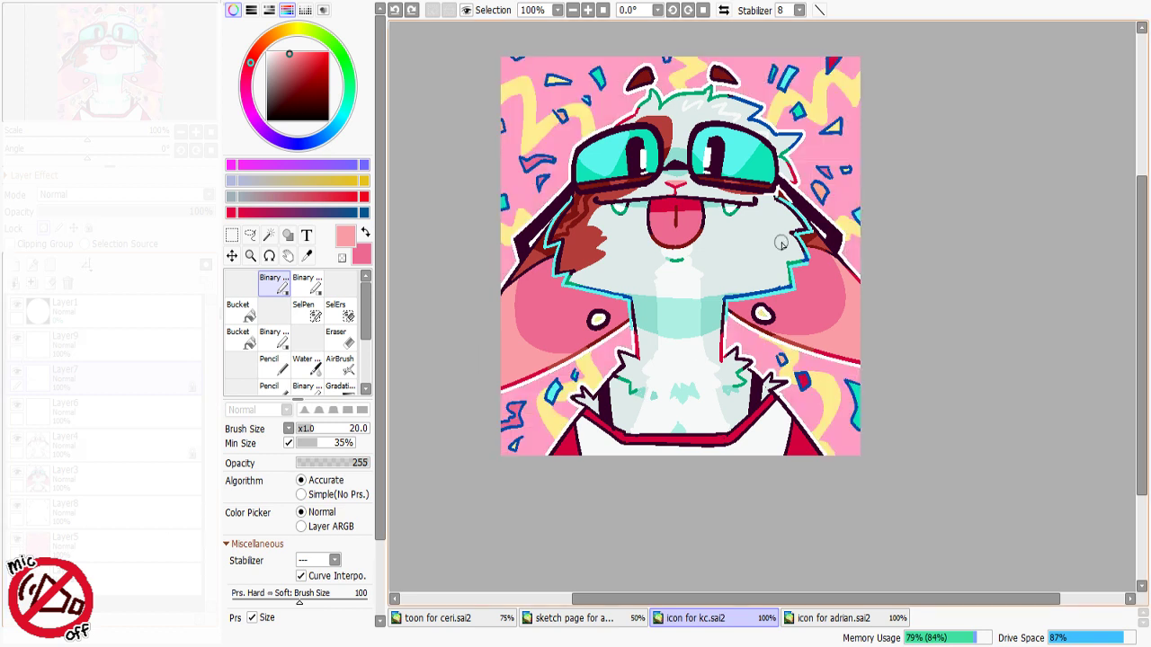
click(17, 539)
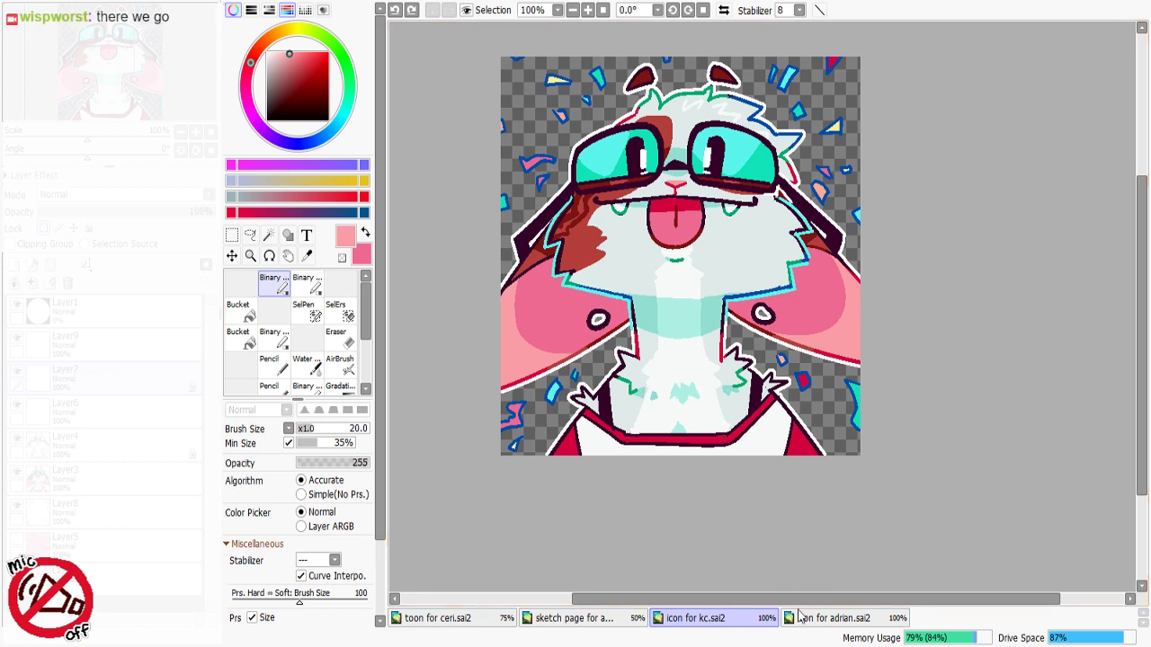
Step: Create a new blank canvas and sample the crimson from the red character icon sketch for use on it
click(845, 621)
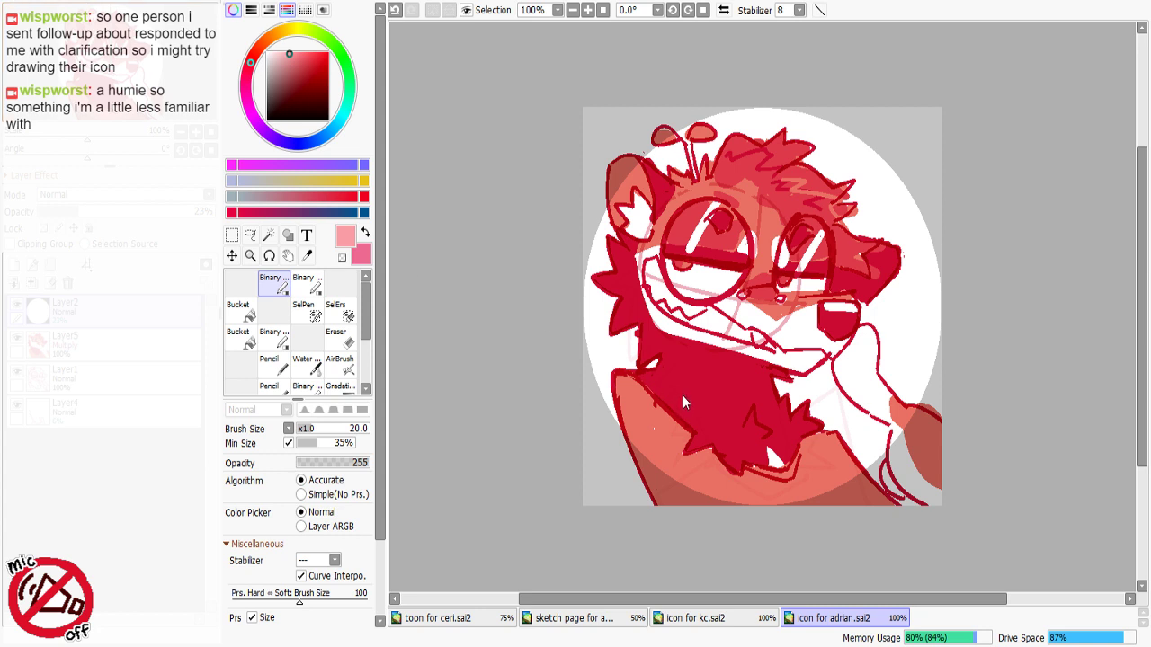
click(651, 420)
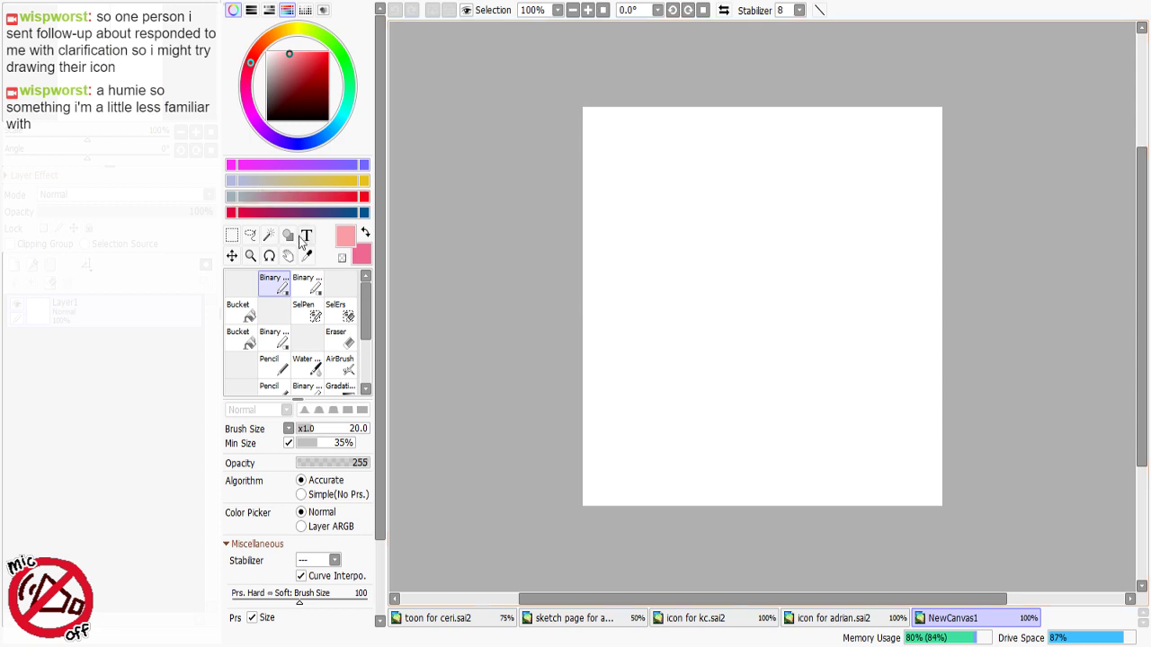
click(823, 620)
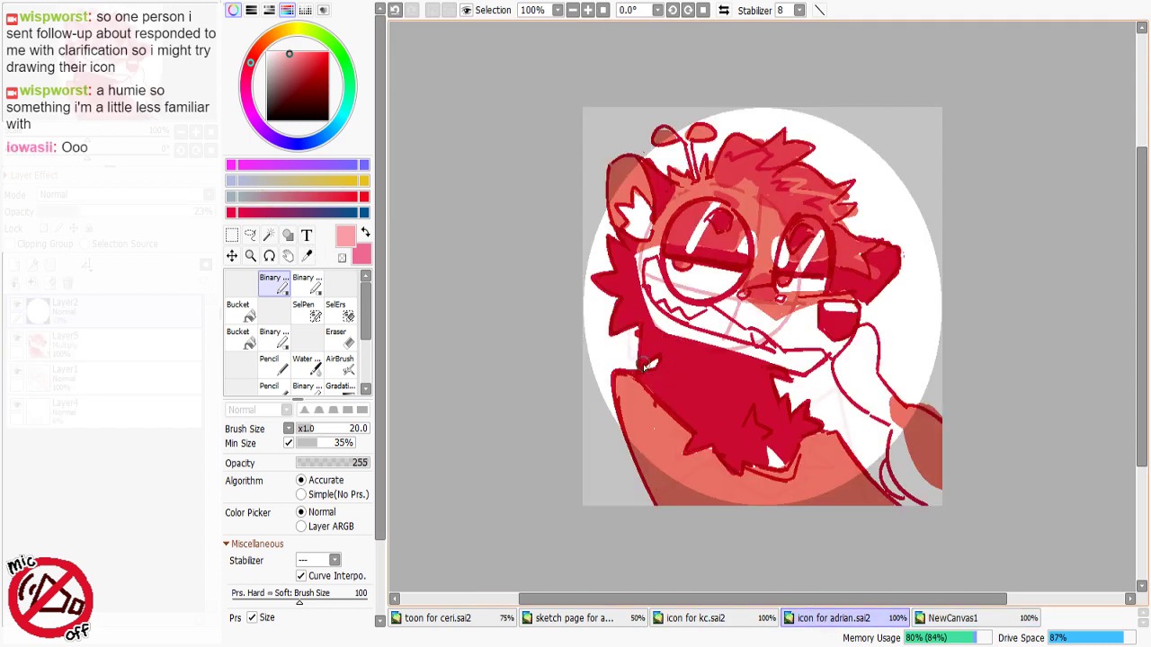
alt+click(644, 364)
click(937, 618)
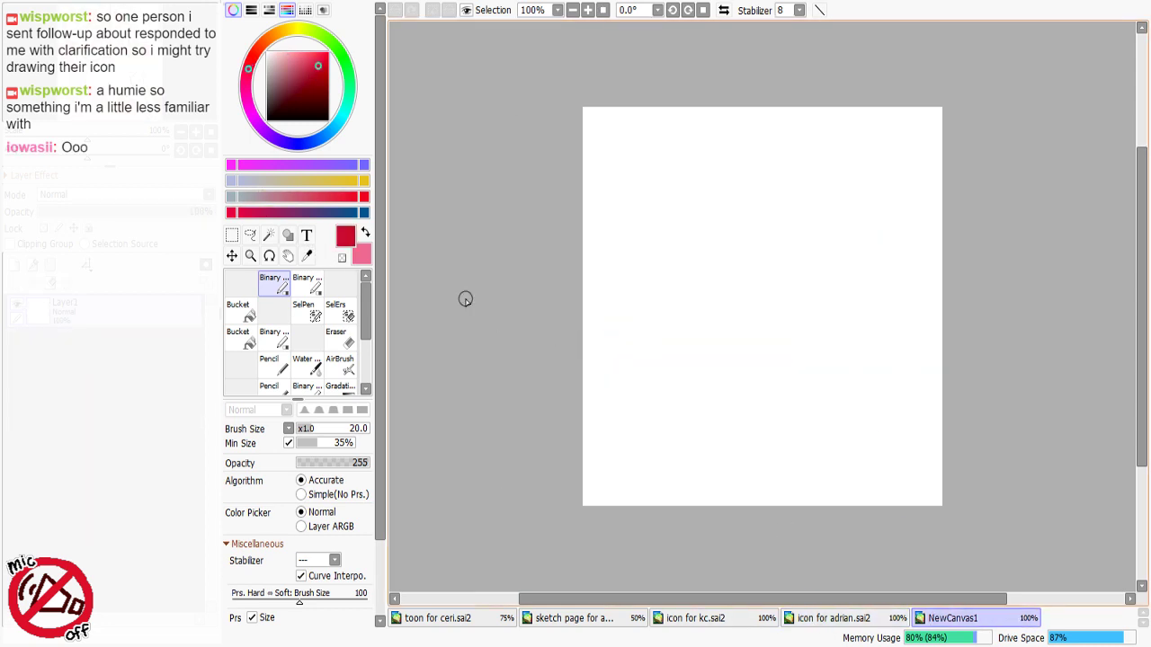
Step: Set white as the secondary colour and add an ellipse ruler to the new canvas
key(x)
alt+click(712, 263)
key(x)
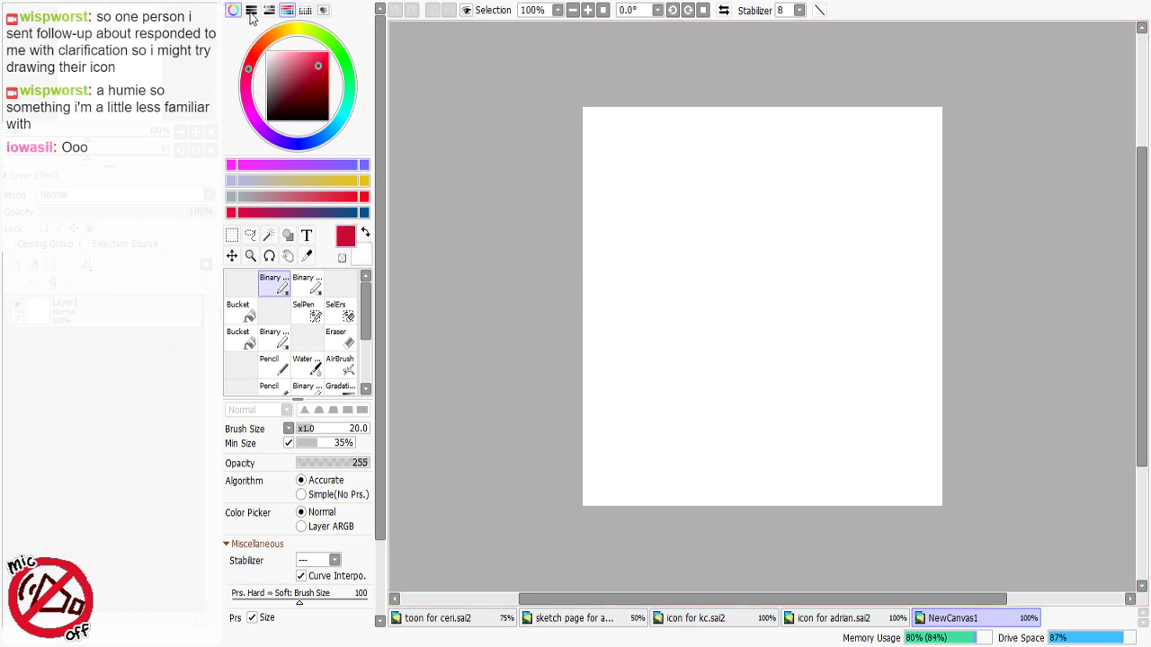
click(250, 11)
click(233, 42)
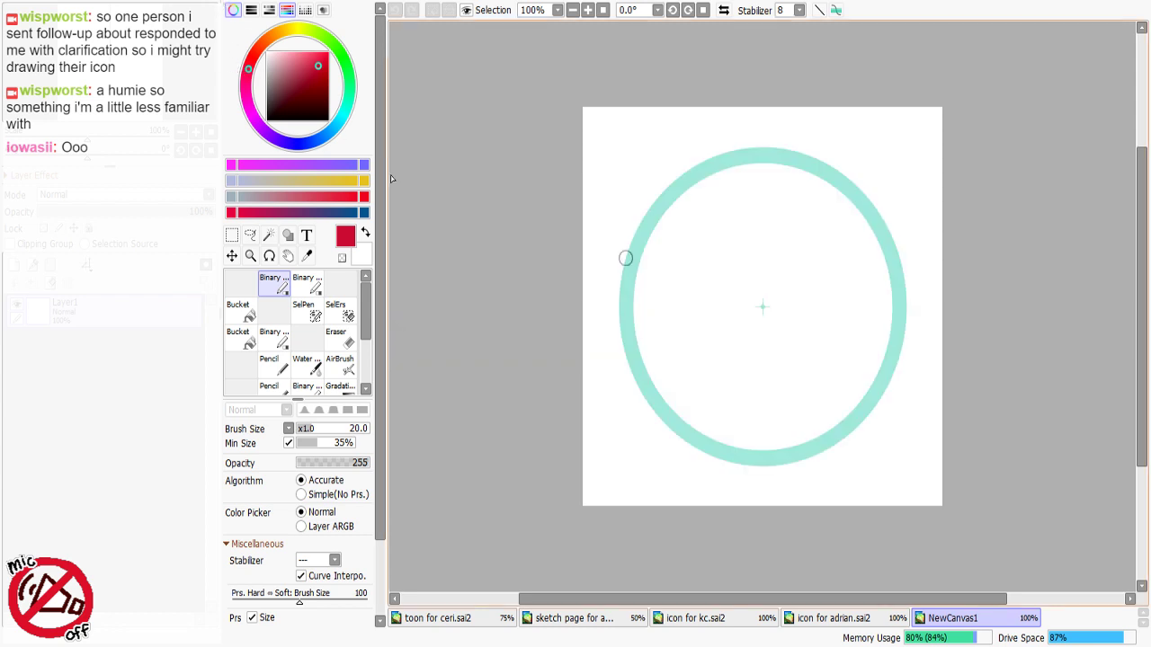
Step: Stretch the ellipse ruler from opposite corners until it fills the whole canvas
key(ctrl)
key(ctrl)
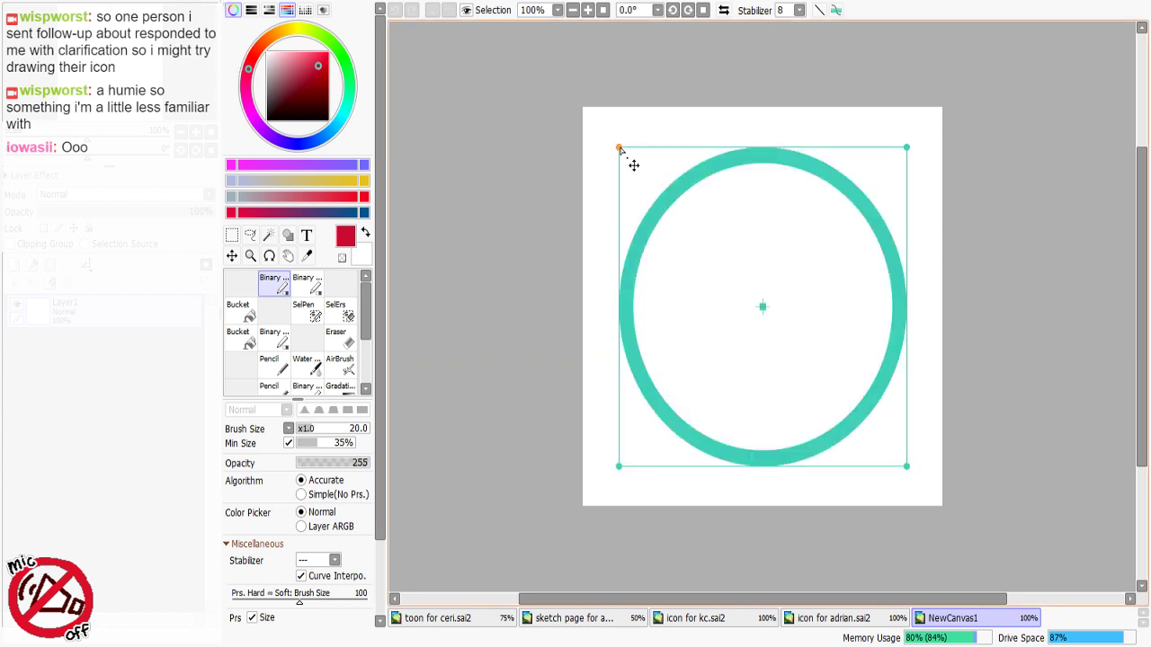
drag(620, 148, 583, 109)
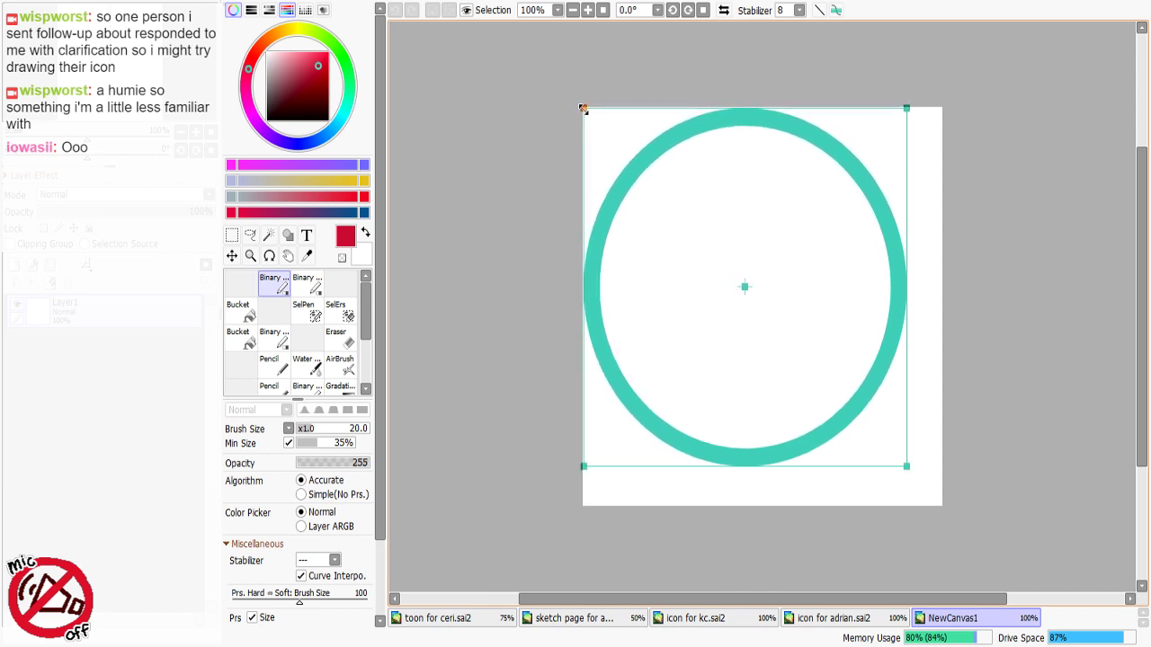
drag(907, 467, 951, 502)
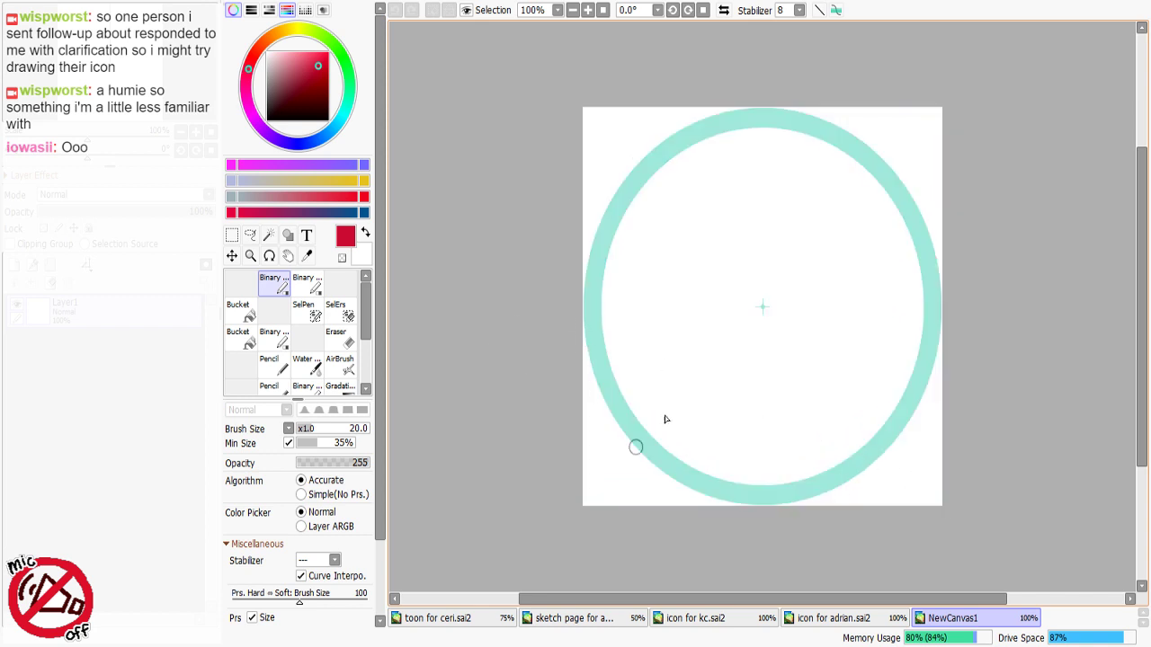
key(ctrl)
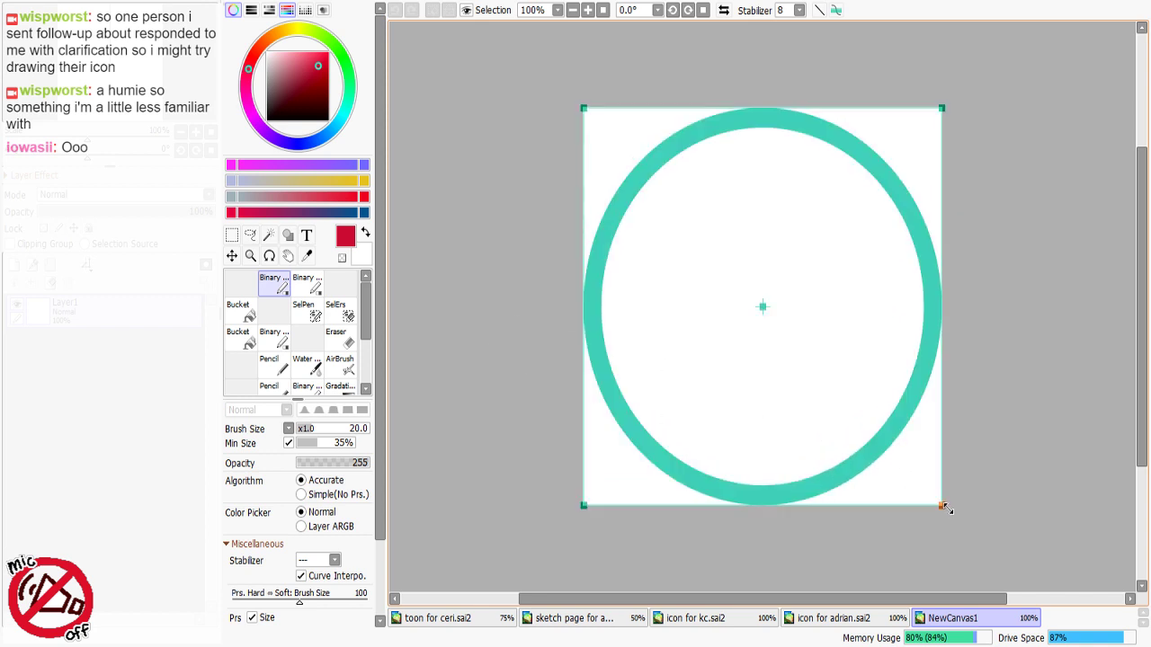
drag(948, 509, 948, 511)
Step: Trace the ellipse ruler in black with the Binary pen at size 1, nudging the ruler's corner outward before retracing it
drag(321, 77, 378, 237)
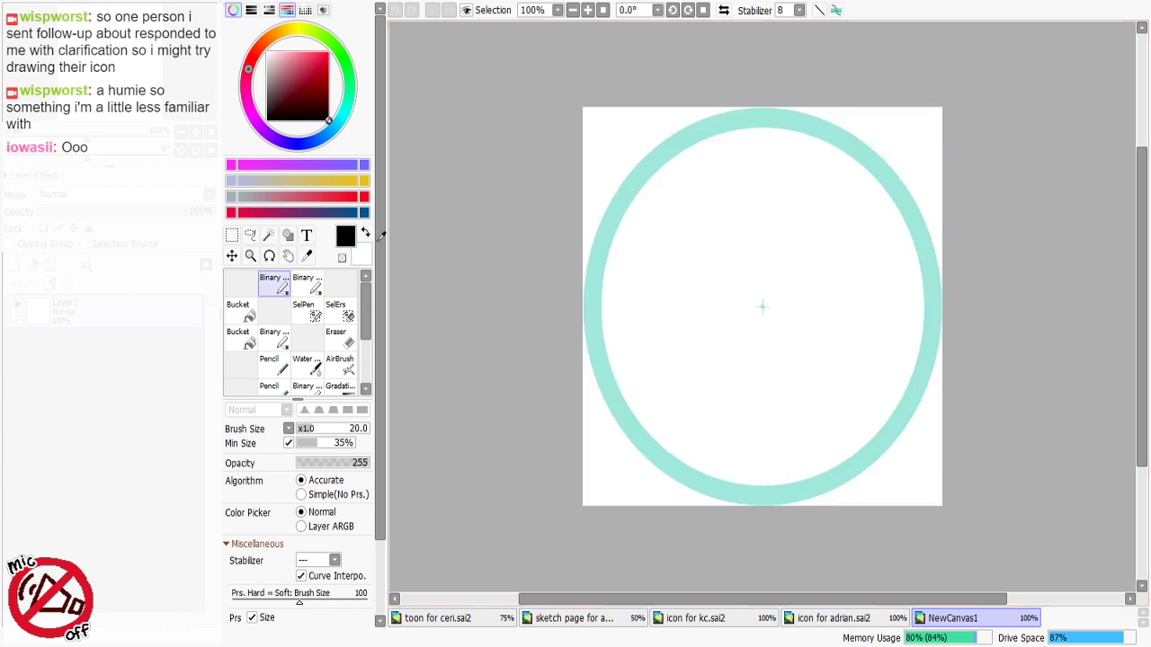
drag(352, 427, 295, 429)
drag(772, 109, 1059, 387)
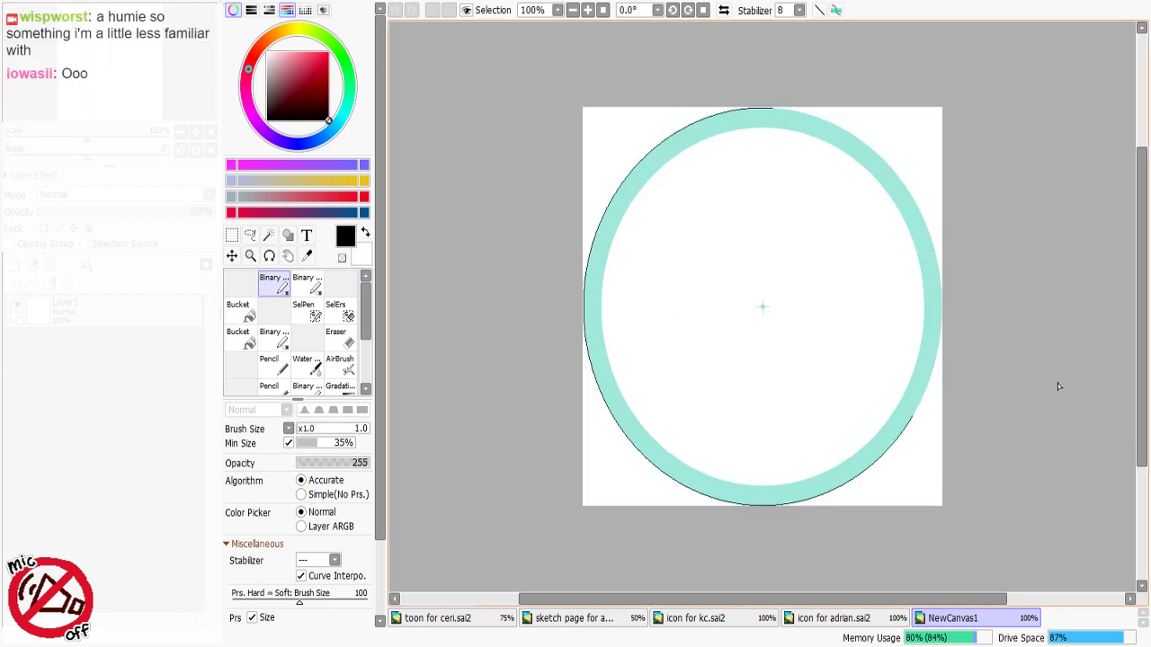
key(ctrl)
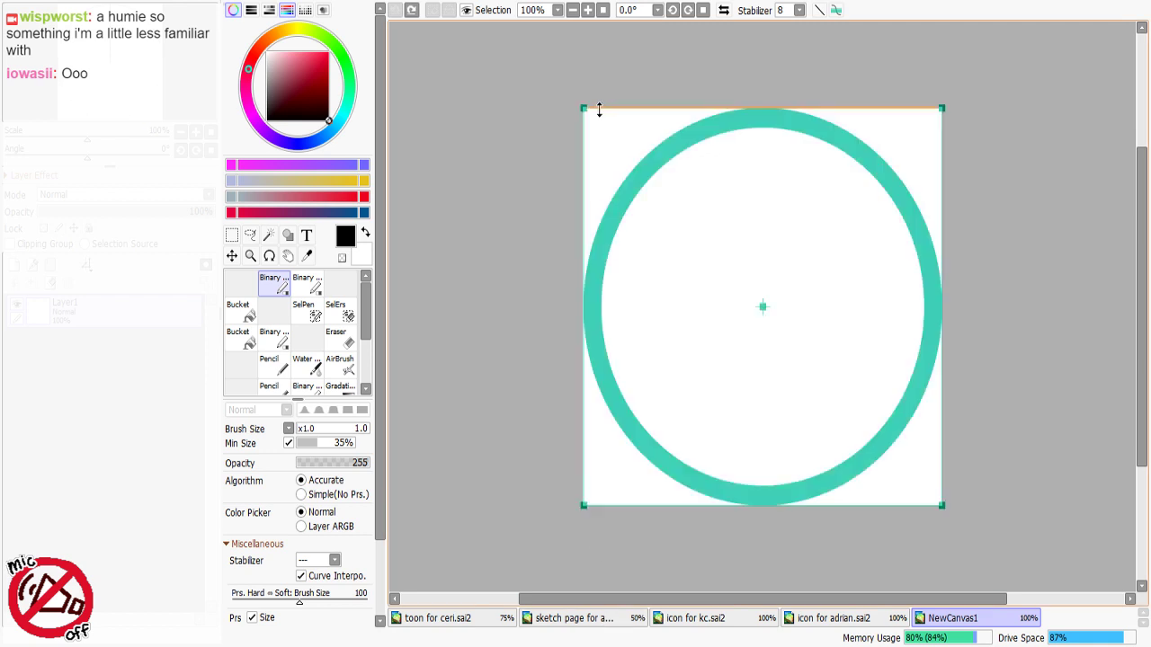
drag(583, 107, 582, 105)
mouse_move(748, 108)
mouse_down()
mouse_move(642, 193)
mouse_move(531, 576)
mouse_up()
Step: Fill the four corners outside the ellipse with black, remove the ruler and lower the layer's opacity to about 20%
click(239, 308)
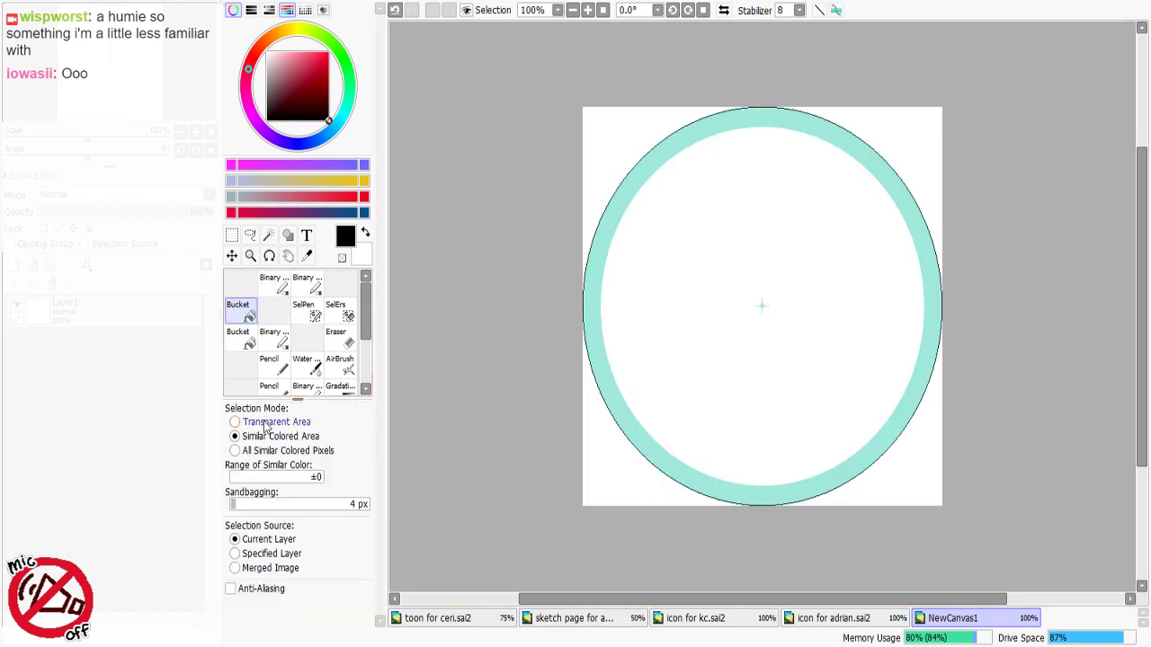
click(640, 167)
click(881, 160)
click(914, 465)
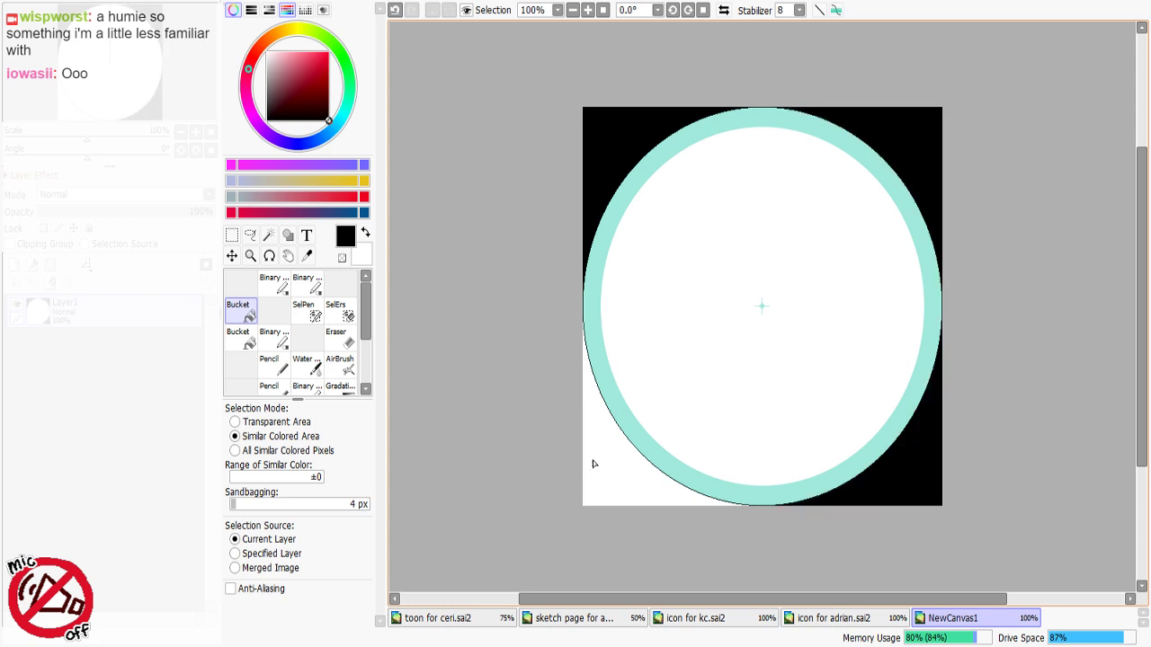
click(593, 462)
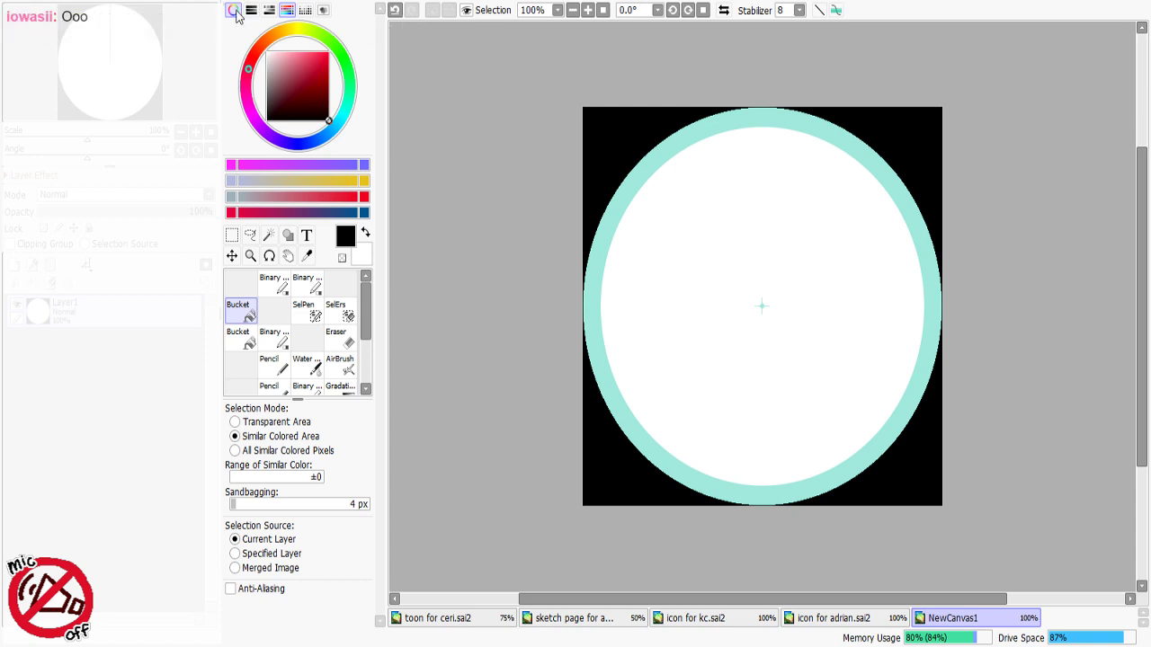
click(602, 206)
drag(81, 214, 74, 218)
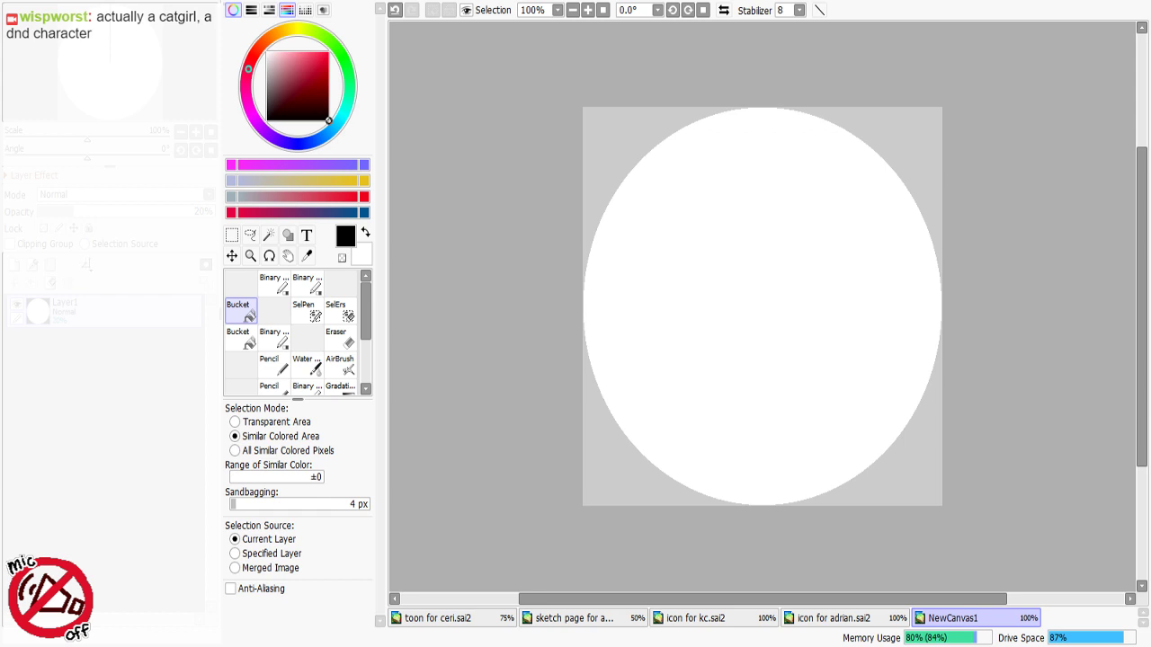
Step: Switch to the Binary pen and sample the crimson from the red character icon for use on the new canvas
click(271, 290)
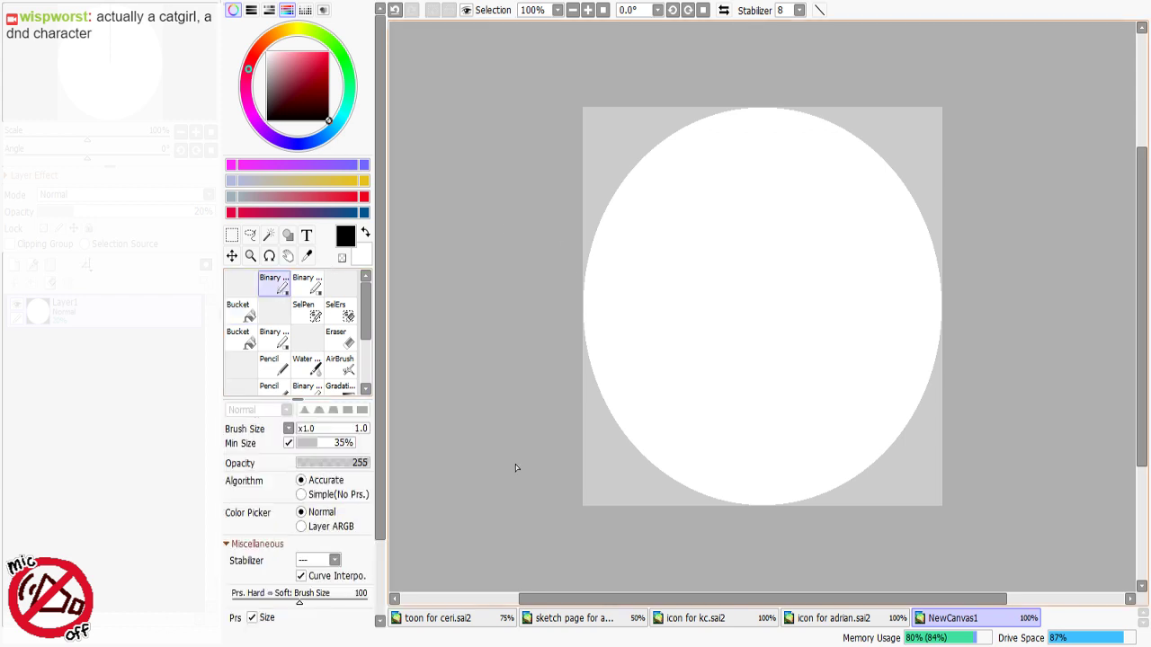
click(835, 618)
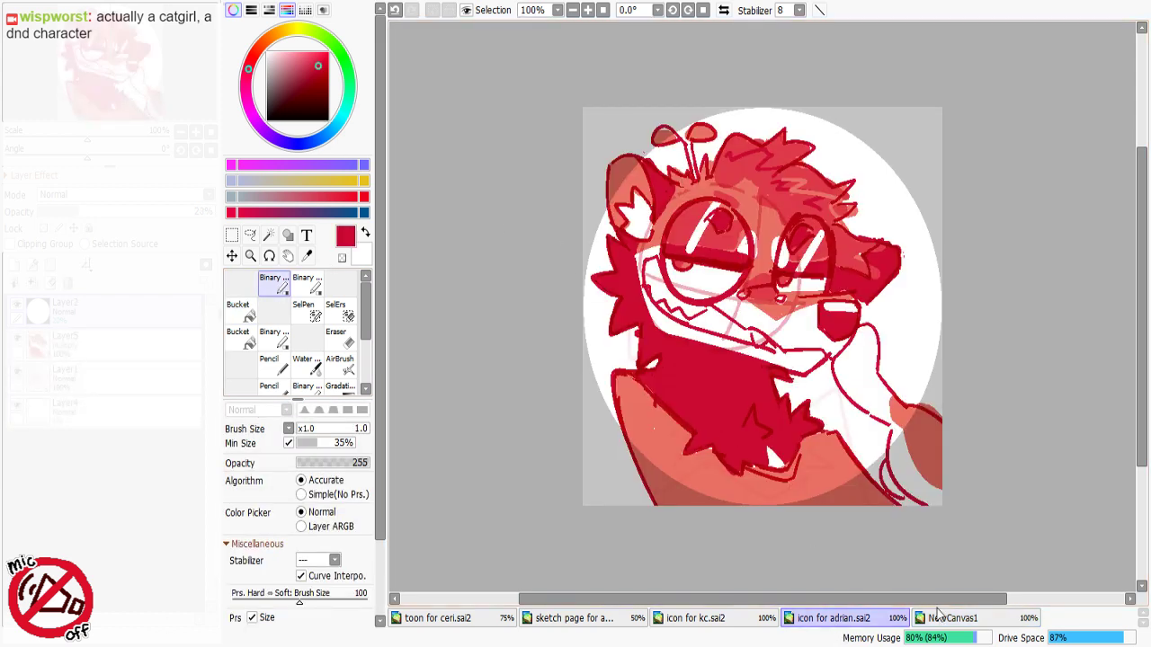
click(938, 615)
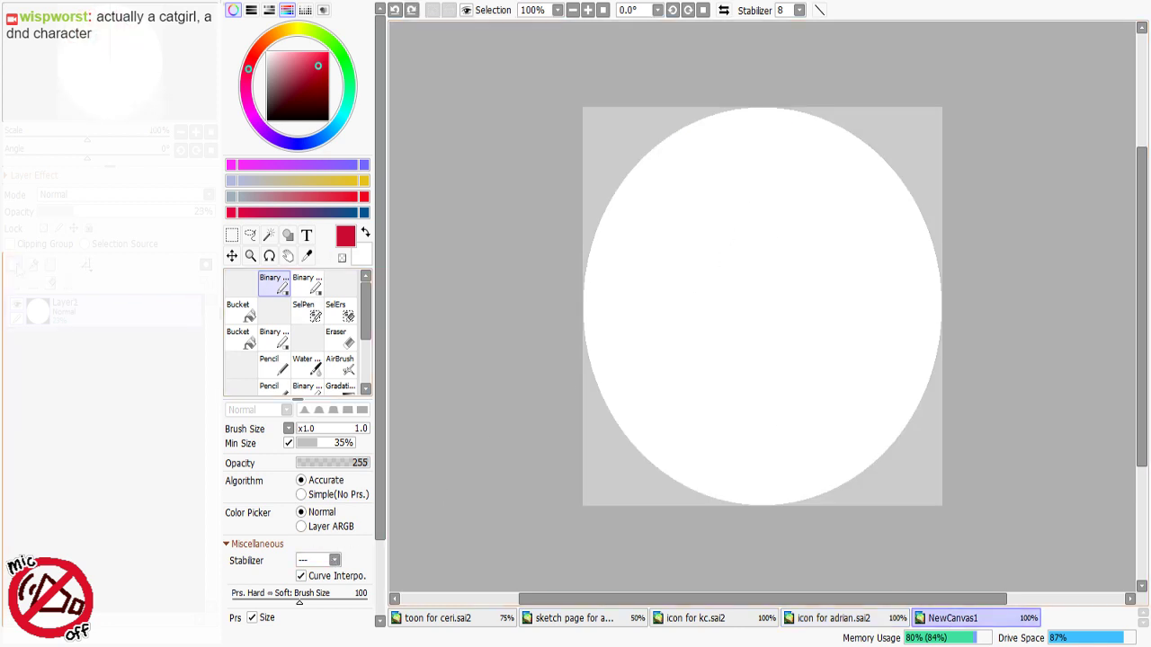
Step: Add a new layer and draw a crimson head circle in the ellipse's upper half with the Binary pen at size 6
click(16, 266)
drag(380, 356, 381, 443)
click(266, 612)
mouse_move(783, 174)
mouse_down()
mouse_move(706, 359)
mouse_move(752, 177)
mouse_move(711, 353)
mouse_move(799, 174)
mouse_move(828, 330)
mouse_move(790, 158)
mouse_move(840, 287)
mouse_move(789, 160)
mouse_move(761, 343)
mouse_move(789, 161)
mouse_up()
key(ctrl+z)
key(ctrl+z)
key(ctrl+z)
key(ctrl+z)
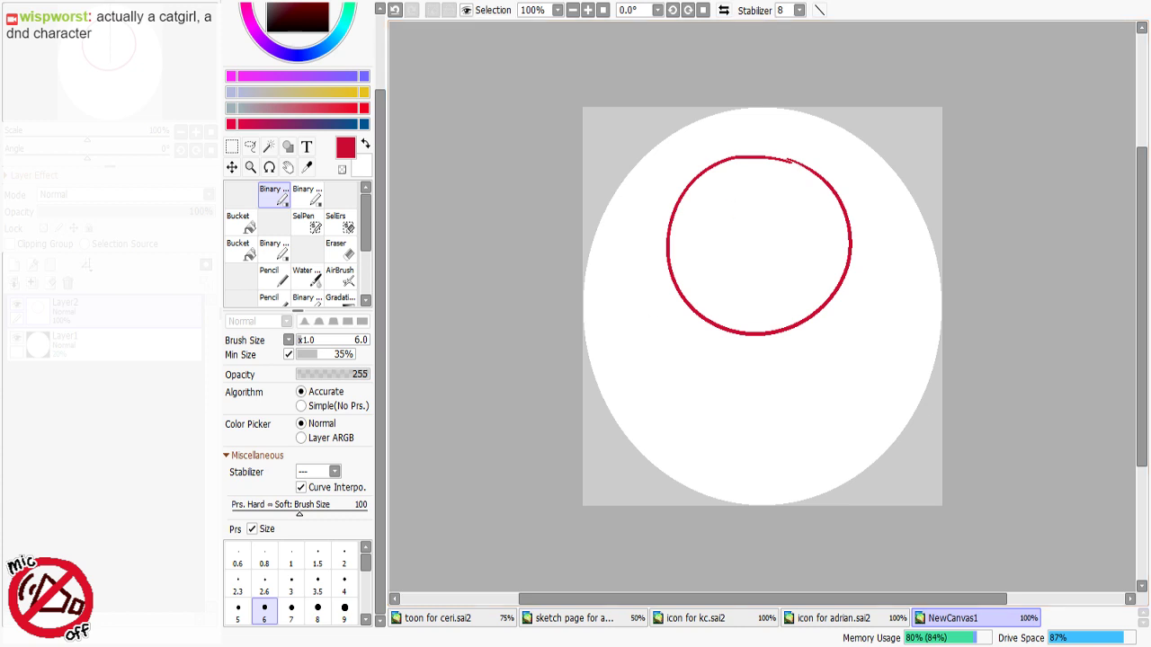
Step: Draw a curved vertical centre line through the head circle, redoing the stroke until it bows slightly to the right of centre
mouse_move(767, 148)
mouse_down()
mouse_move(765, 360)
mouse_move(766, 333)
mouse_up()
key(ctrl+z)
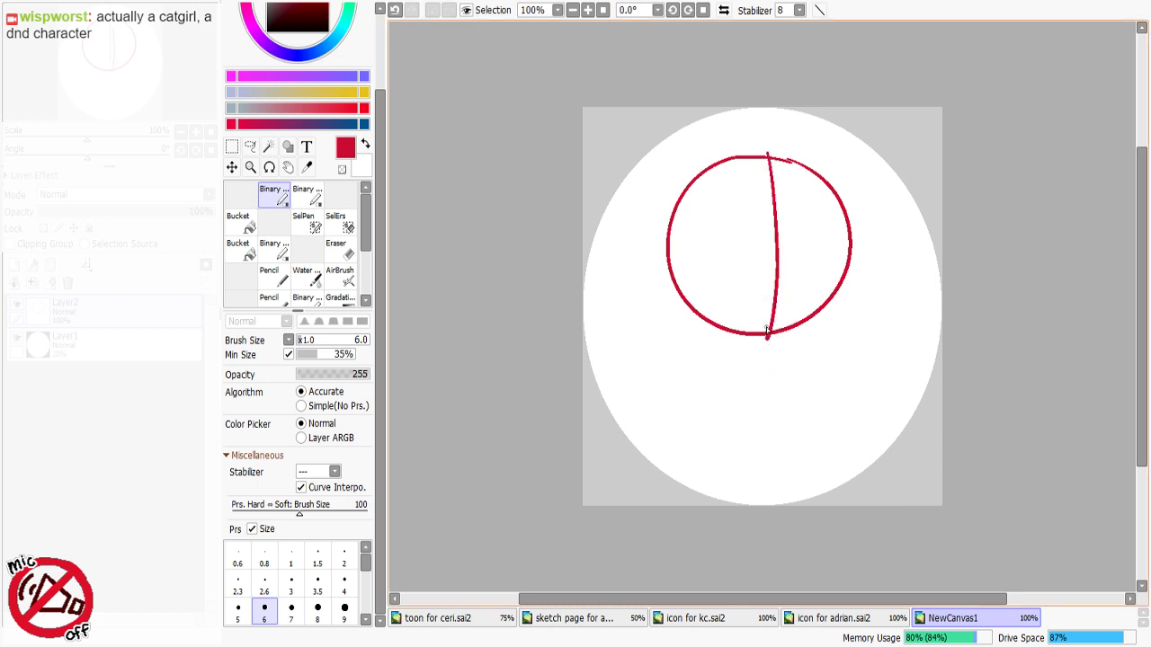
key(ctrl+z)
drag(768, 150, 774, 333)
key(ctrl+z)
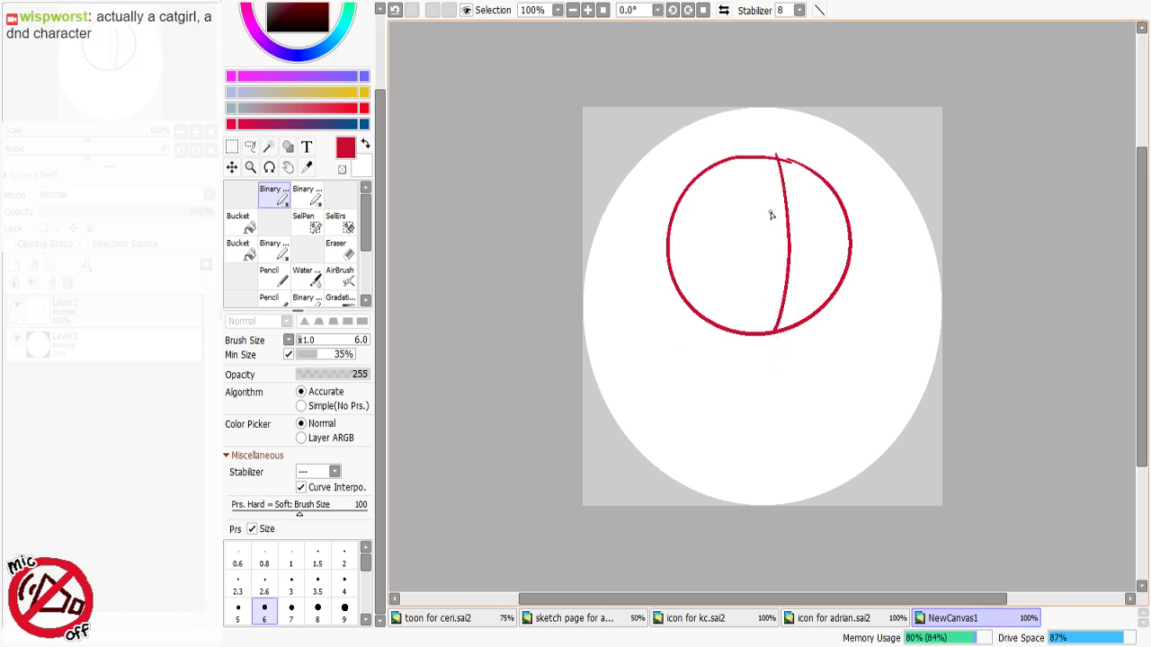
key(ctrl+z)
drag(772, 151, 766, 331)
key(ctrl+z)
key(ctrl+z)
drag(779, 160, 775, 346)
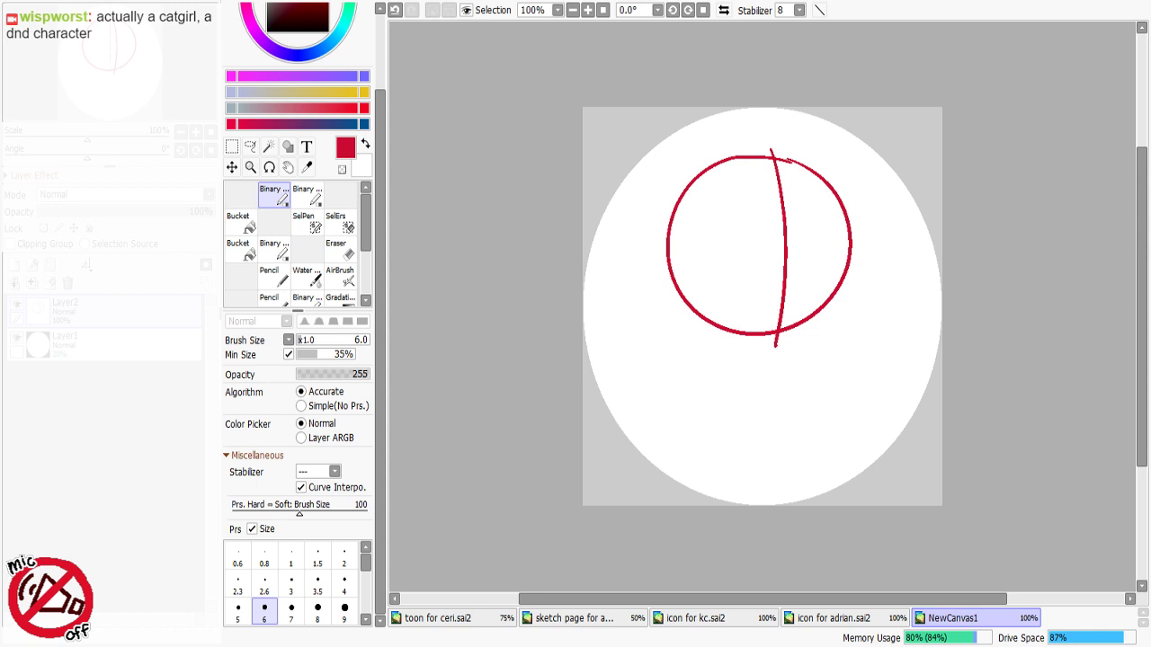
Step: Fade the head guide layer, reorder it below the corner mask layer and add a new layer for the face
drag(193, 213, 103, 215)
drag(105, 312, 104, 348)
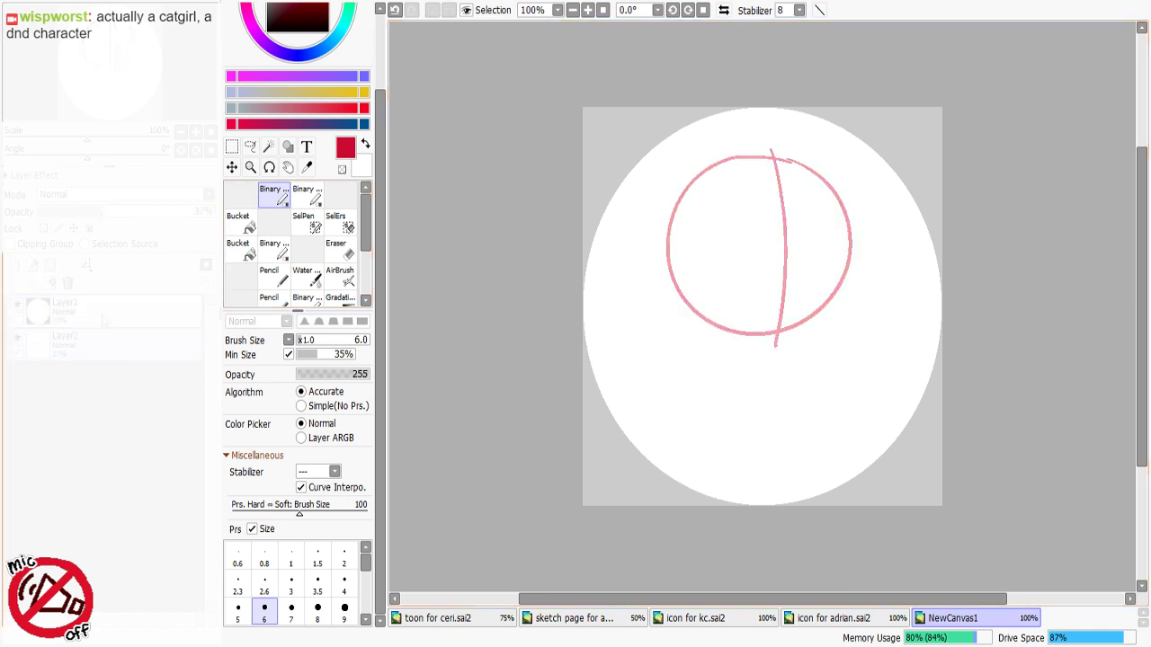
click(16, 265)
Step: Sketch the arched upper lid and the short lower lid of the eye on the left half of the head
mouse_move(691, 243)
mouse_down()
mouse_move(746, 225)
mouse_move(730, 246)
mouse_move(712, 204)
mouse_move(754, 226)
mouse_up()
key(ctrl+z)
drag(690, 285, 746, 288)
key(ctrl+z)
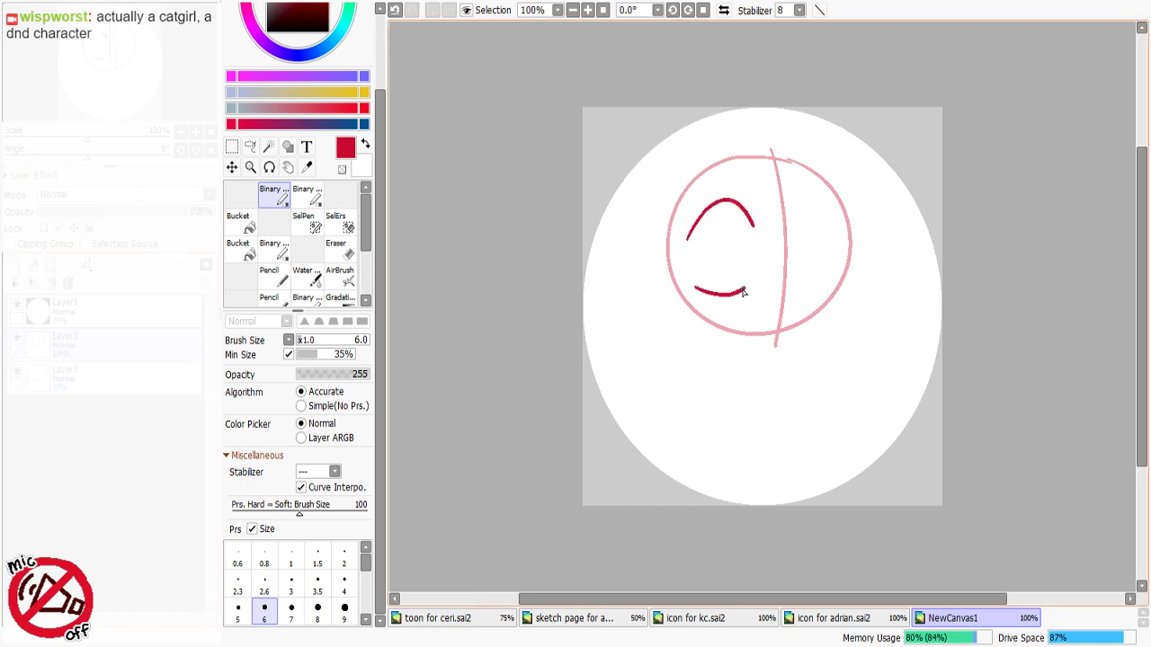
Step: Draw a tall oval iris with a narrow slit pupil between the eyelids, undoing unwanted strokes
drag(720, 219, 726, 280)
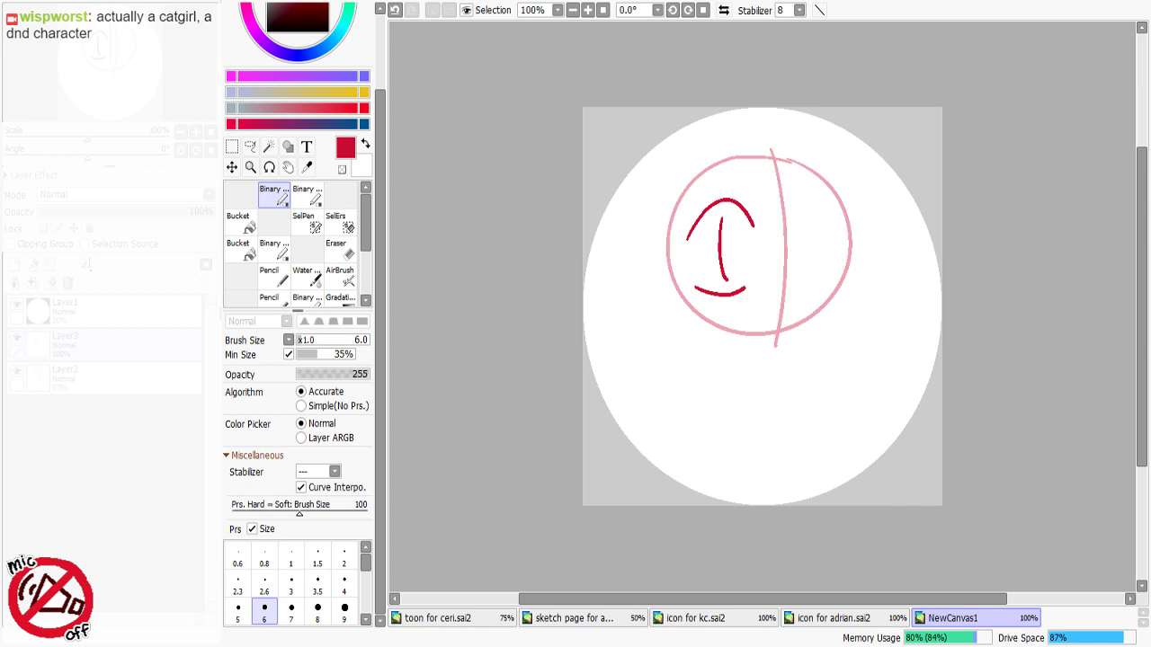
key(ctrl+z)
mouse_move(732, 219)
mouse_down()
mouse_move(712, 241)
mouse_move(729, 226)
mouse_move(731, 276)
mouse_move(728, 218)
mouse_move(738, 262)
mouse_move(726, 213)
mouse_move(711, 275)
mouse_move(733, 227)
mouse_up()
key(ctrl+z)
key(ctrl+z)
key(ctrl+z)
key(ctrl+z)
key(ctrl+z)
key(ctrl+z)
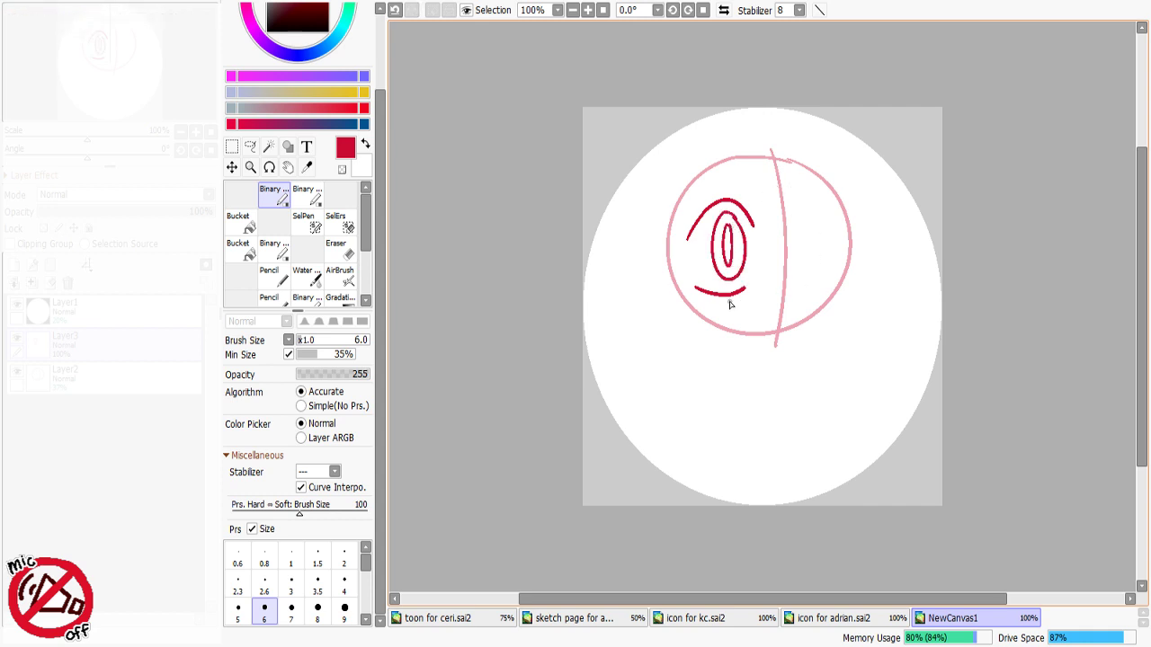
Step: Undo the trial stroke below the eye, then select the eye sketch, shift it slightly upward and return to the Binary pen
drag(725, 303, 770, 301)
key(ctrl+z)
click(235, 151)
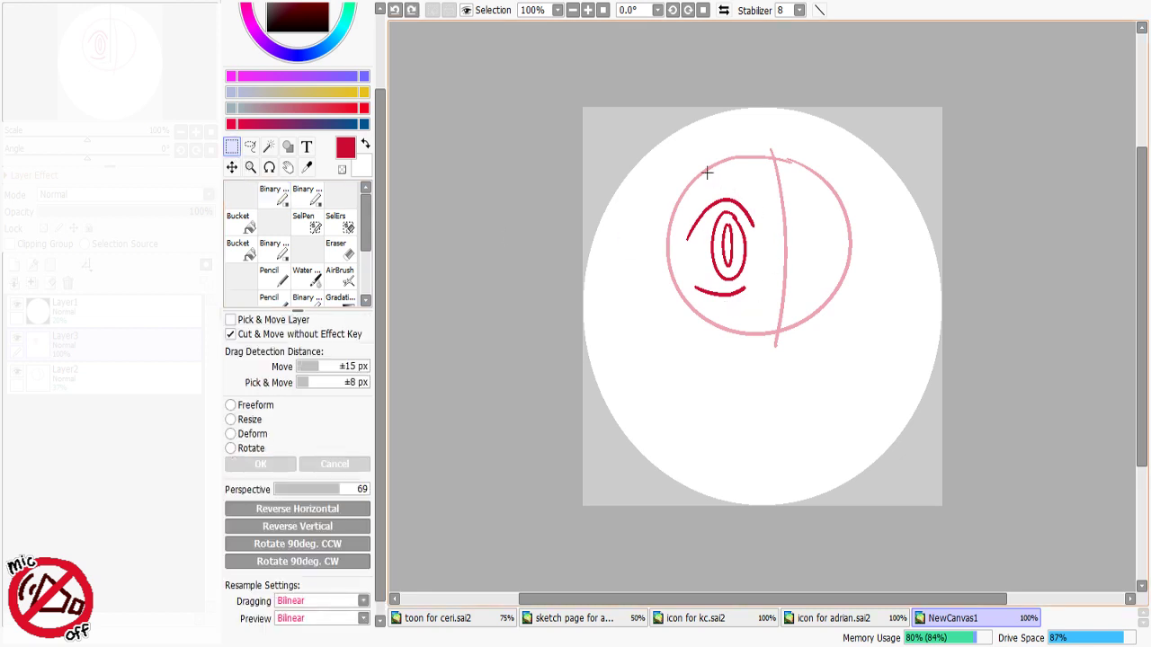
drag(672, 169, 786, 332)
mouse_move(751, 281)
mouse_down()
mouse_move(754, 269)
mouse_move(762, 299)
mouse_move(784, 289)
mouse_up()
click(661, 237)
click(280, 195)
Step: Place a small nose dot right of the centre line and draw a wavy cat-mouth curve beneath it, undoing unwanted strokes
key(ctrl+z)
key(ctrl+z)
key(ctrl+z)
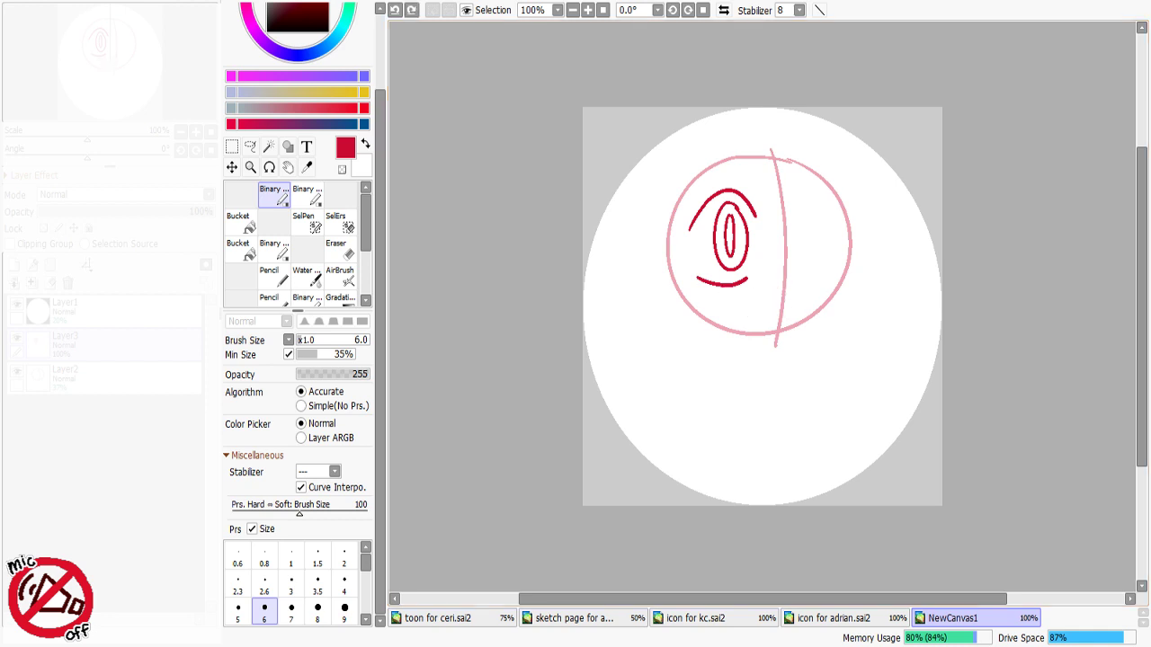
click(795, 277)
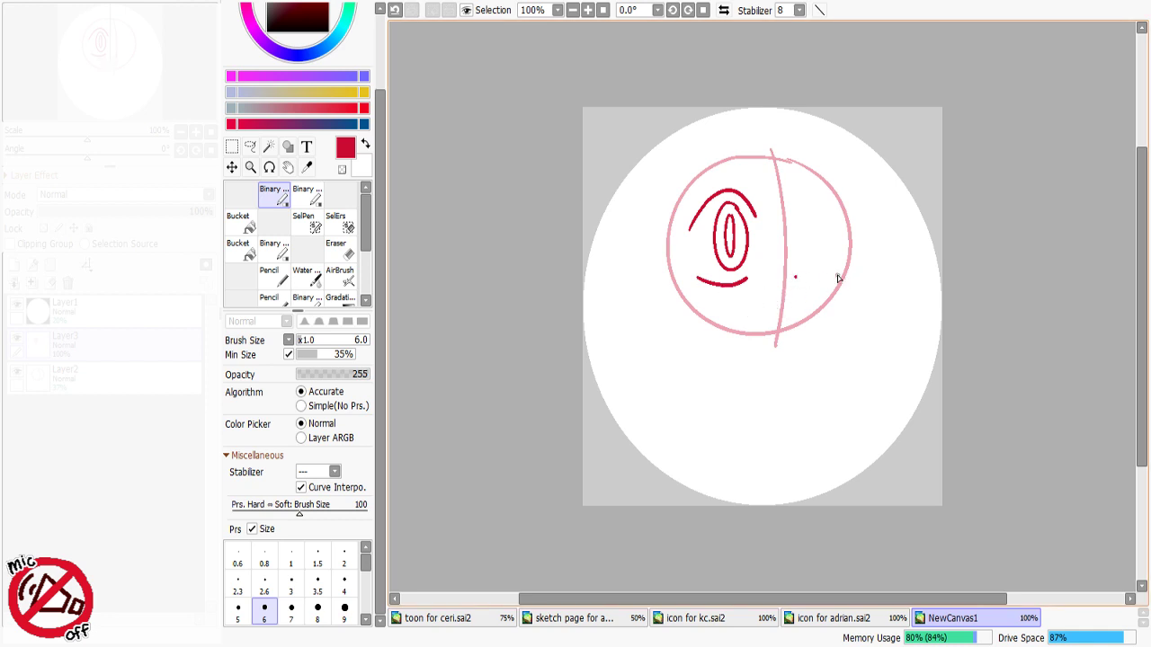
mouse_move(722, 300)
mouse_down()
mouse_move(781, 288)
mouse_move(776, 302)
mouse_move(820, 285)
mouse_move(791, 302)
mouse_move(829, 281)
mouse_up()
key(ctrl+z)
key(ctrl+z)
key(ctrl+z)
key(ctrl+z)
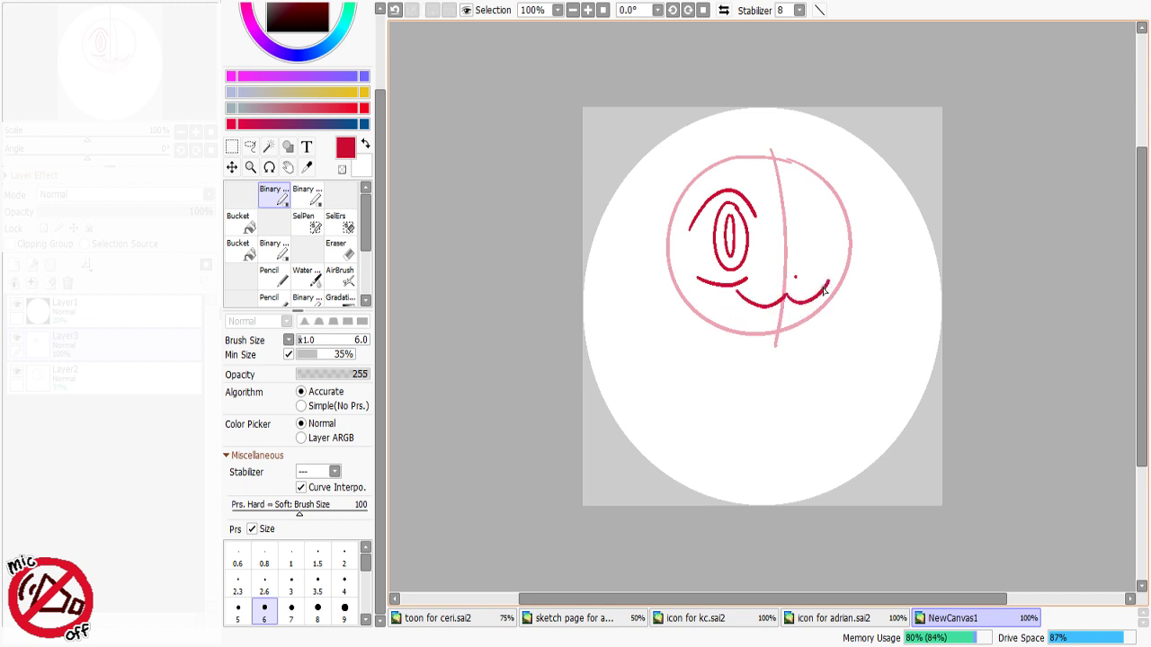
Step: Try several outlines for the open lower jaw hanging below the cat-mouth curve, comparing them by undoing and redoing
mouse_move(736, 294)
mouse_down()
mouse_move(737, 383)
mouse_move(758, 355)
mouse_move(747, 419)
mouse_move(807, 322)
mouse_up()
key(ctrl+z)
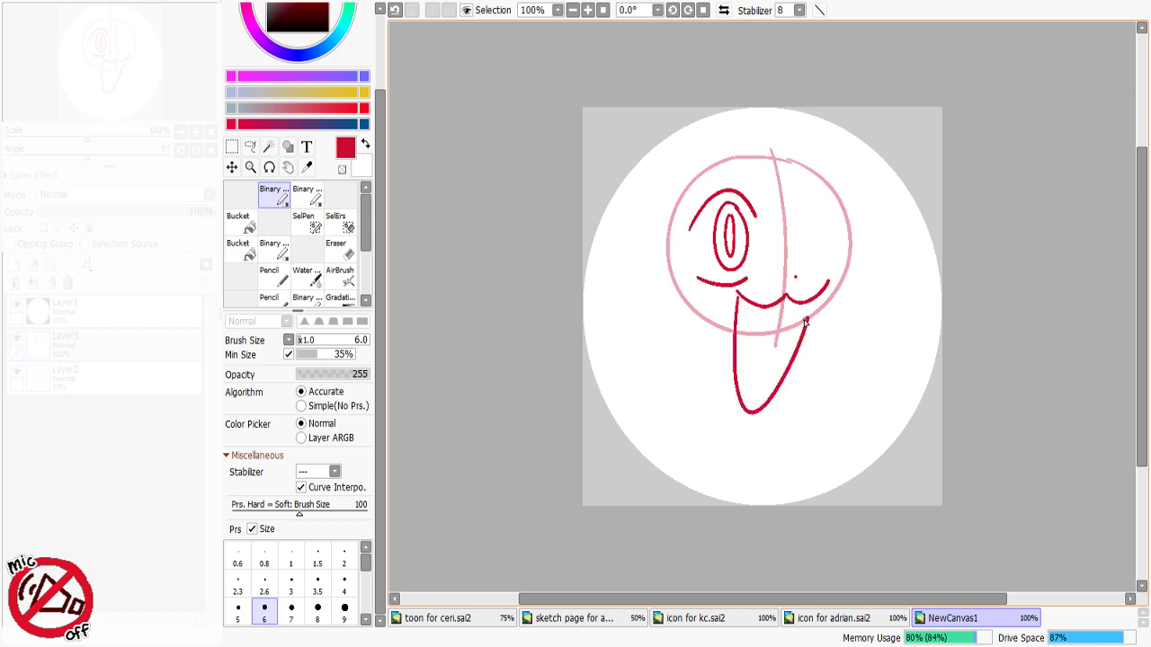
key(ctrl+z)
mouse_move(734, 297)
mouse_down()
mouse_move(788, 363)
mouse_move(806, 316)
mouse_up()
key(ctrl+z)
mouse_move(736, 299)
mouse_down()
mouse_move(768, 400)
mouse_move(802, 317)
mouse_up()
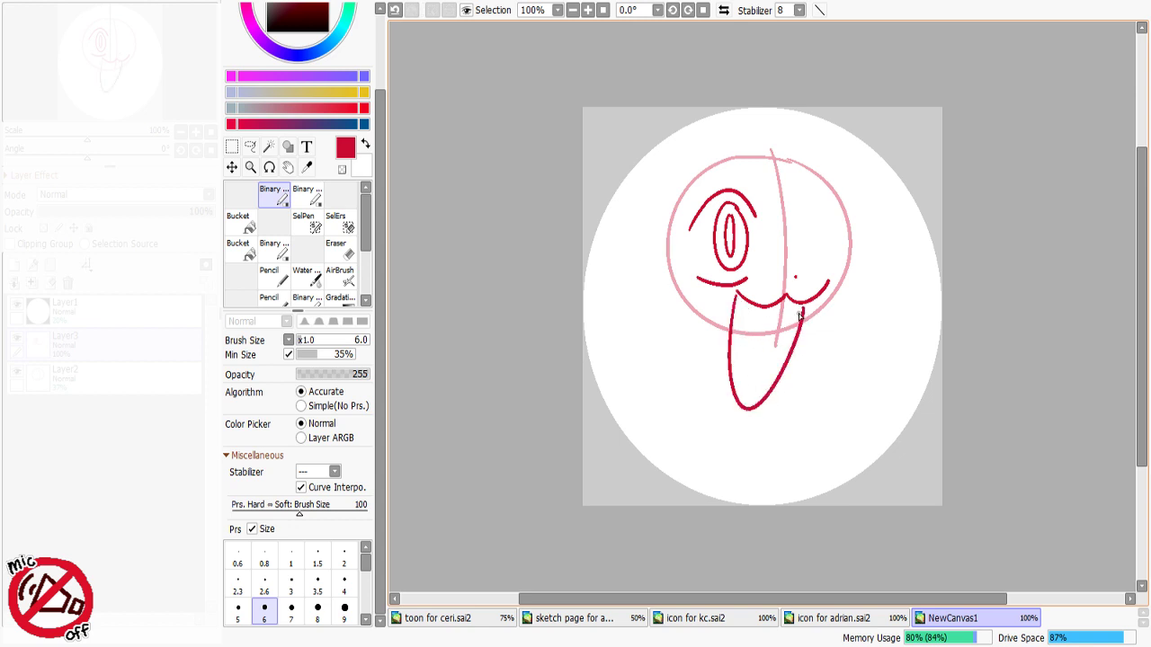
key(ctrl+z)
drag(738, 299, 811, 294)
key(ctrl+y)
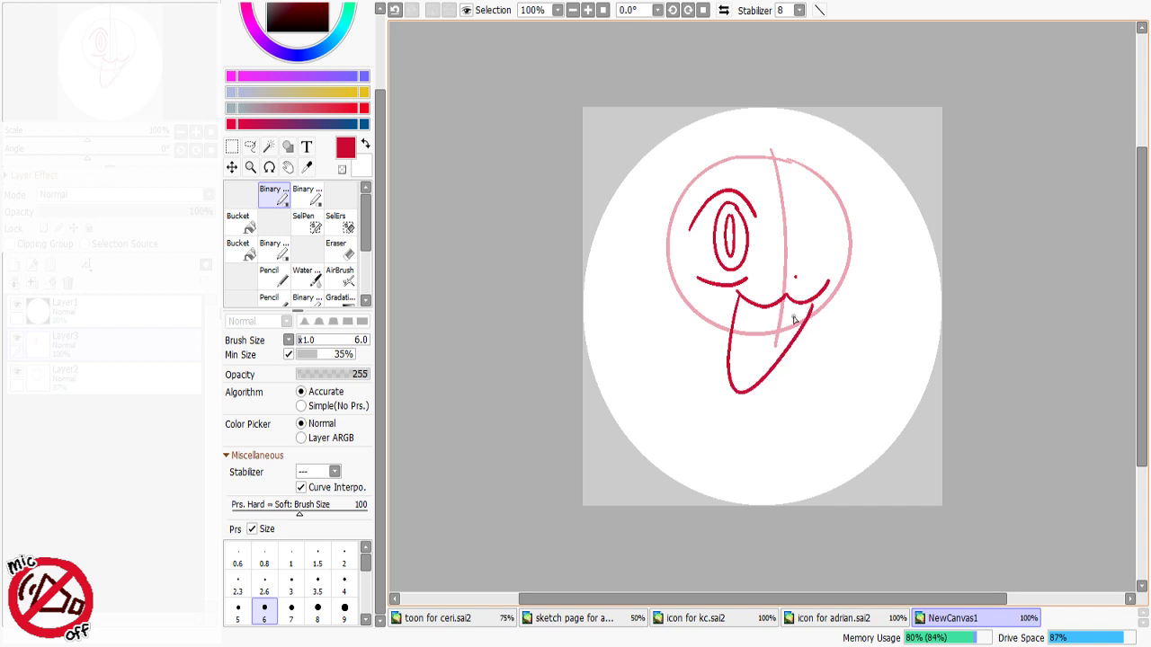
key(ctrl+z)
key(ctrl+y)
key(ctrl+z)
key(ctrl+y)
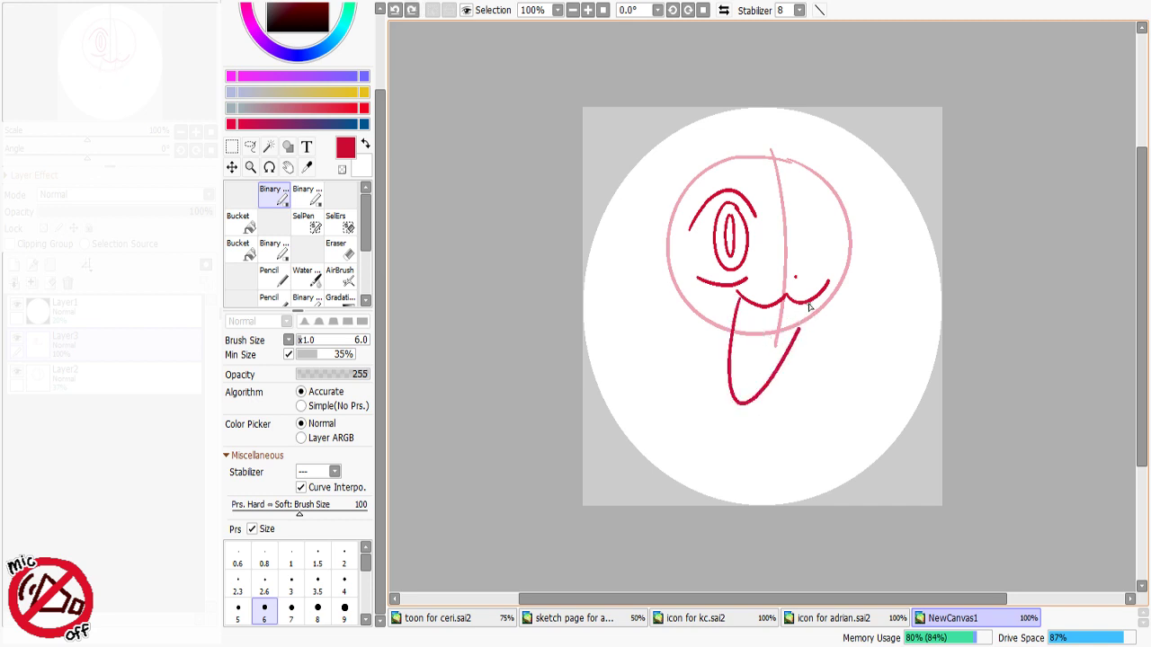
key(ctrl+z)
key(ctrl+y)
key(ctrl+y)
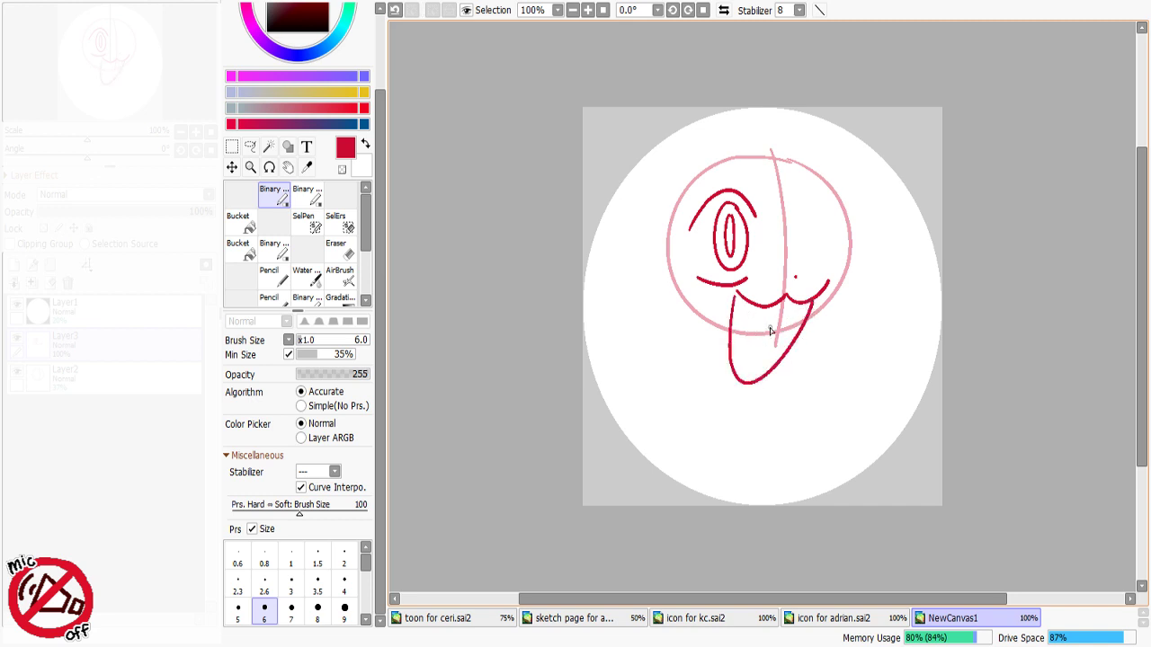
key(ctrl+z)
key(ctrl+y)
key(ctrl+z)
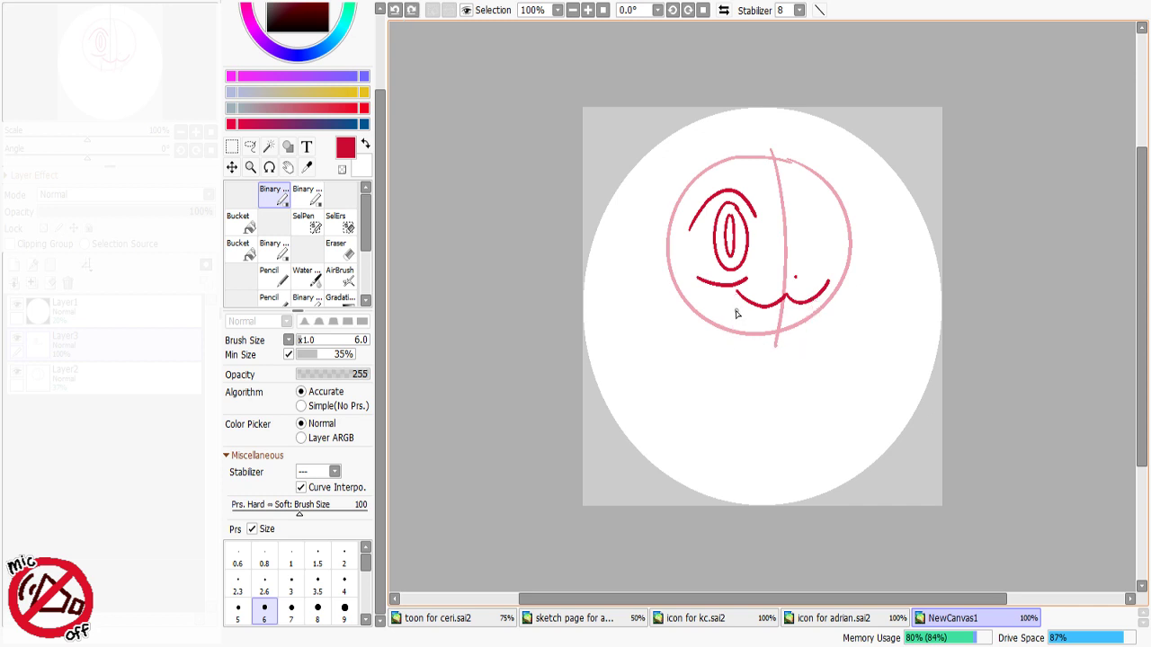
Step: Draw the long, pointed open jaw below the cat-mouth curve, joining both of its ends
drag(739, 299, 816, 297)
mouse_move(739, 298)
mouse_down()
mouse_move(754, 302)
mouse_move(745, 316)
mouse_move(754, 305)
mouse_move(816, 305)
mouse_move(806, 315)
mouse_move(816, 300)
mouse_up()
key(ctrl+z)
Step: Draw a small pointed fang at each upper corner of the open mouth, correcting the strokes with transparent colour
key(minus)
key(ctrl+z)
key(ctrl+z)
key(minus)
key(ctrl+z)
key(minus)
key(ctrl+z)
key(ctrl+z)
key(minus)
key(ctrl+z)
key(minus)
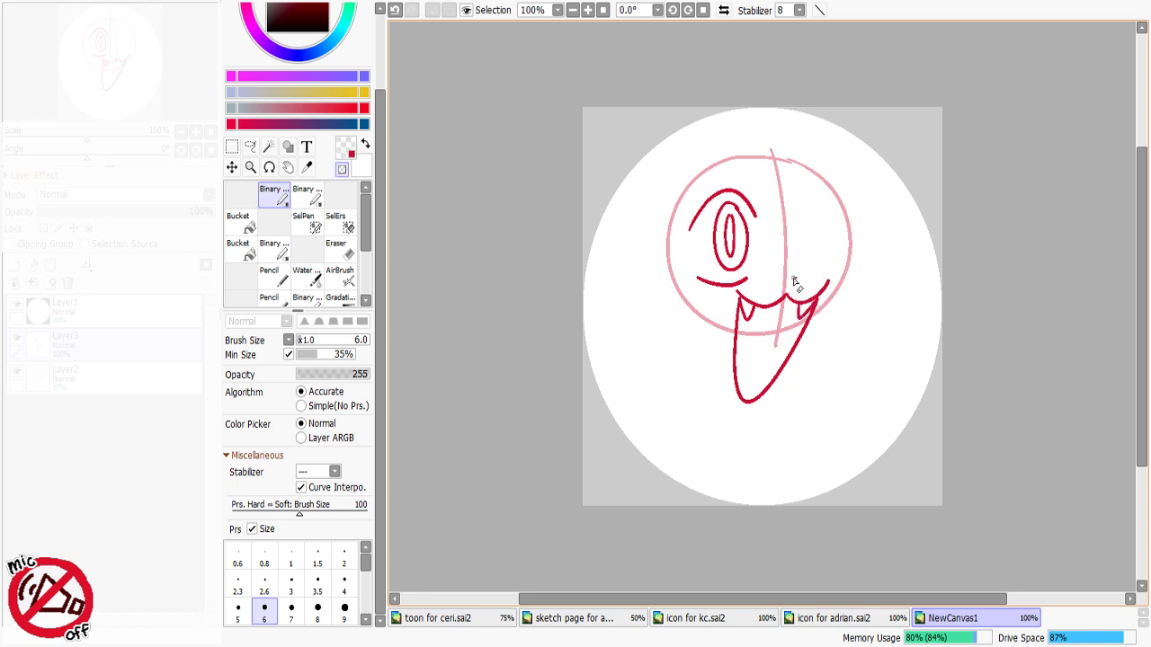
Step: Erase the nose dot with transparent colour and redraw it in crimson slightly higher and closer to the centre line
click(795, 277)
key(minus)
click(791, 273)
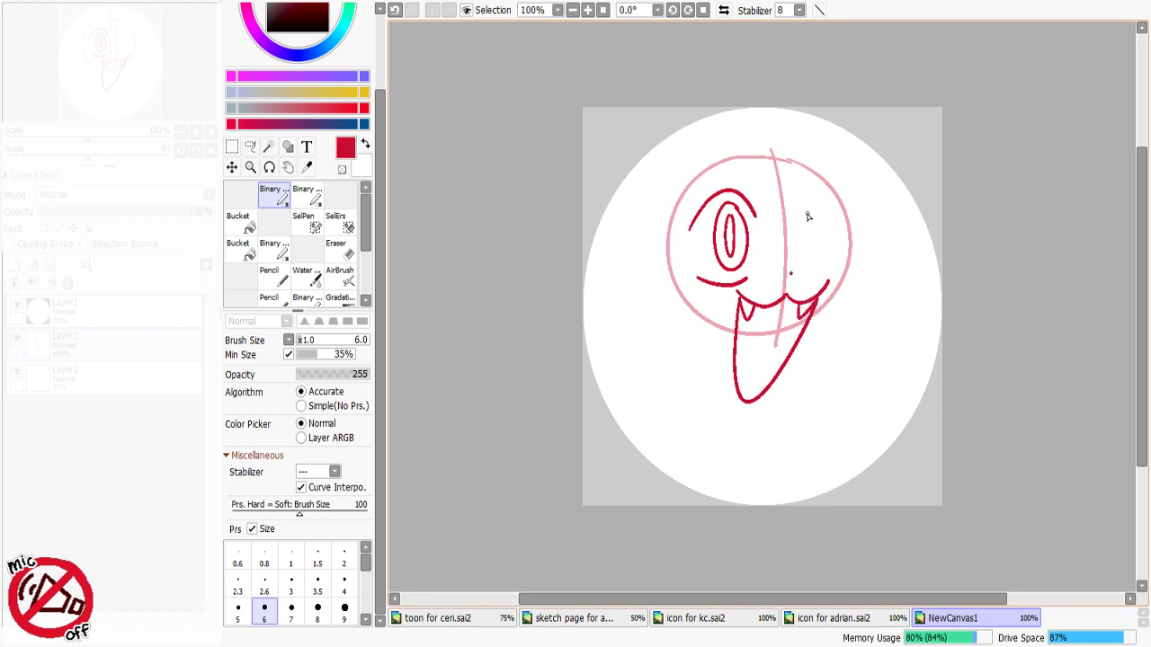
Step: Draw an arched upper lid for the right eye beside the centre guide, matching the left one
mouse_move(797, 223)
mouse_down()
mouse_move(844, 219)
mouse_move(820, 214)
mouse_up()
key(ctrl+z)
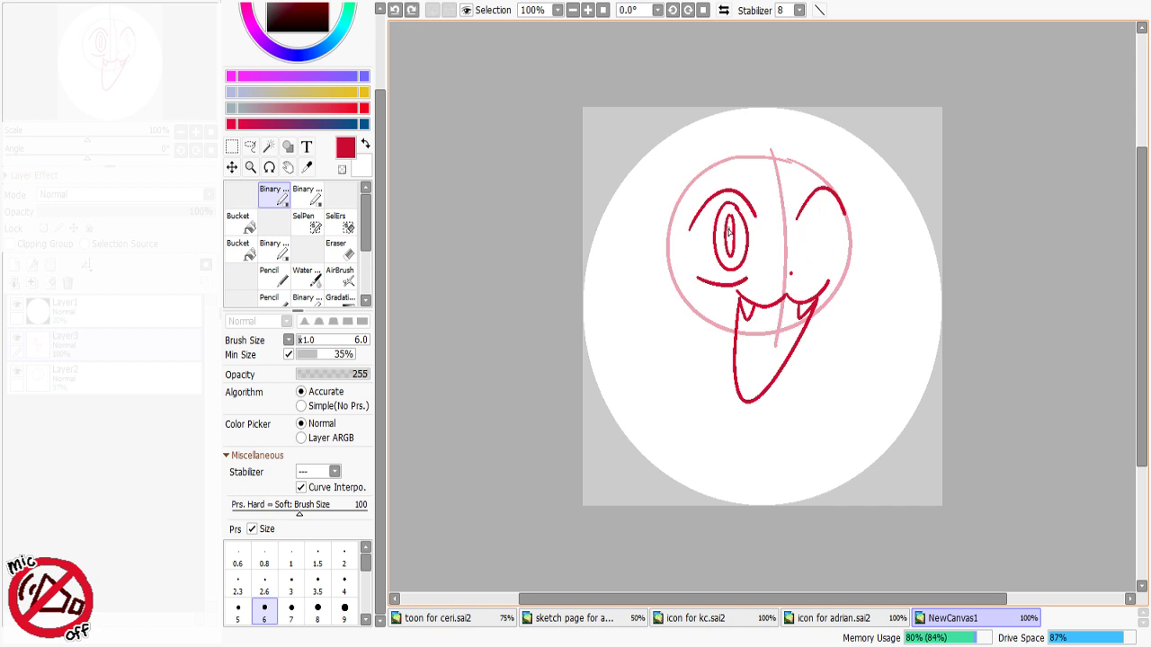
key(c)
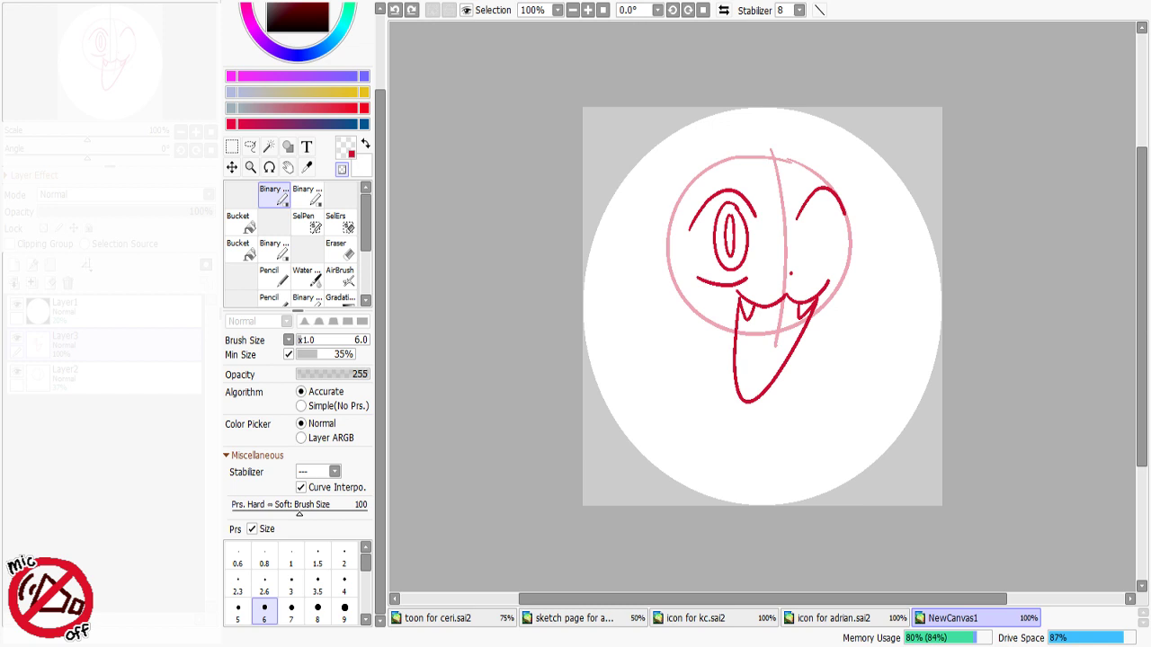
key(c)
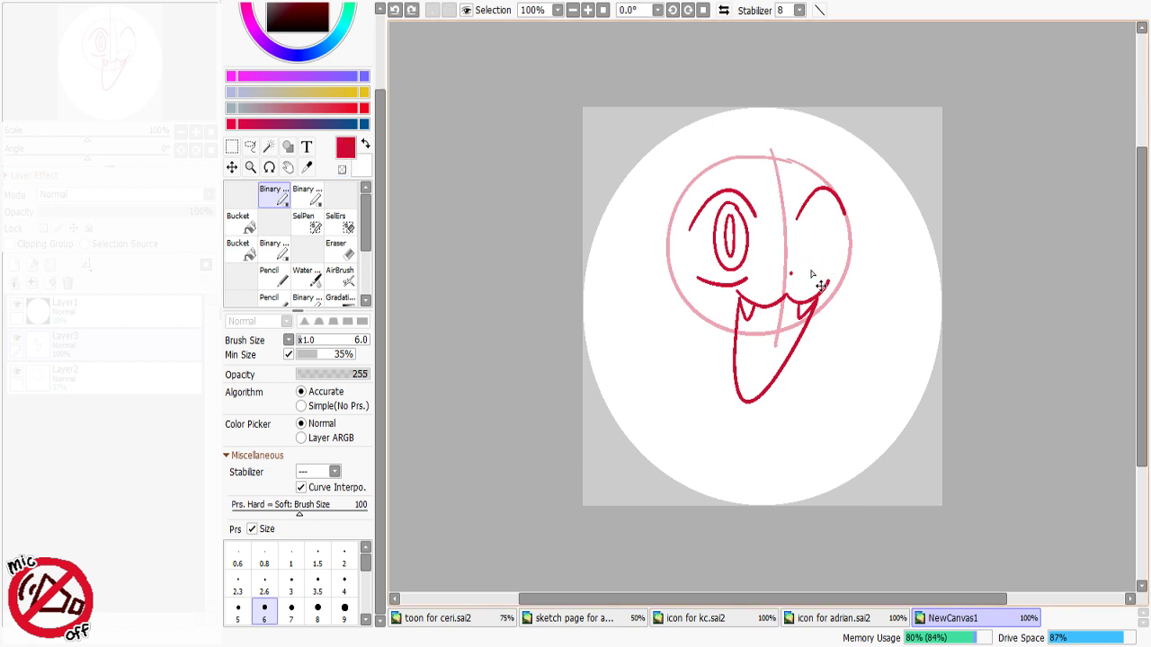
Step: Replace the curved lower lid of the left eye with a straight line and add a slanted straight one under the right eye
click(806, 273)
drag(819, 279, 838, 270)
key(ctrl+z)
key(ctrl+z)
key(c)
mouse_move(705, 281)
mouse_down()
mouse_move(760, 290)
mouse_move(697, 276)
mouse_move(850, 266)
mouse_up()
key(c)
key(ctrl+z)
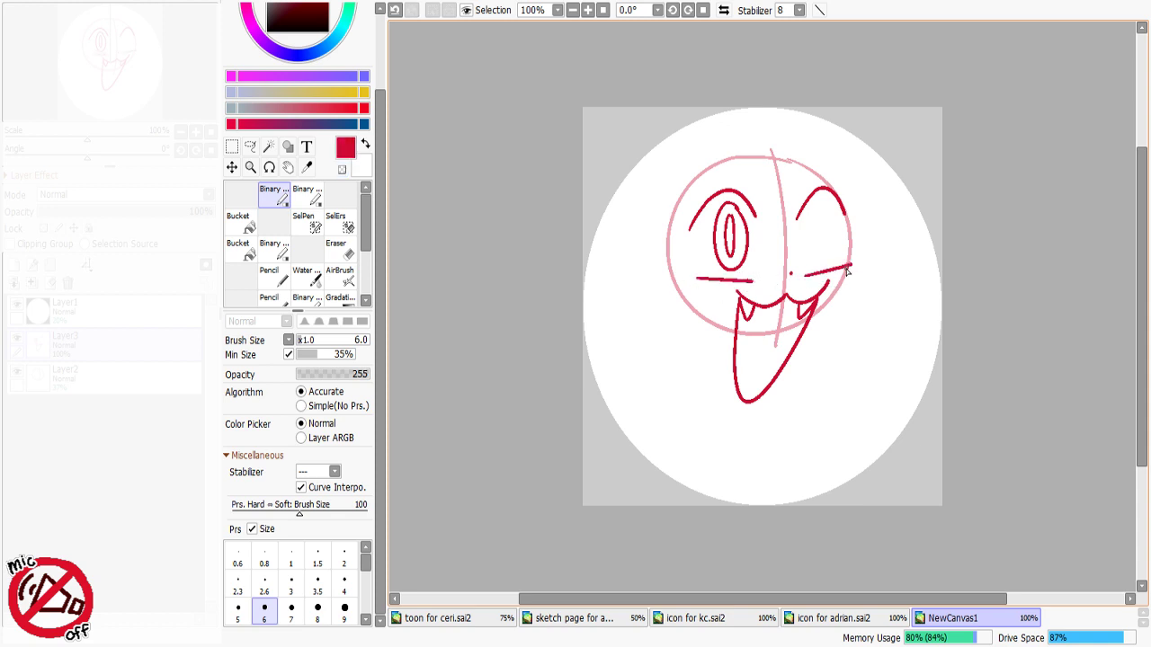
Step: Draw the right eye's tall oval iris with a narrow slit pupil beneath its lid, correcting strokes with transparent colour
key(c)
key(c)
mouse_move(820, 209)
mouse_down()
mouse_move(813, 253)
mouse_move(822, 216)
mouse_up()
key(c)
key(c)
key(ctrl+z)
key(ctrl+z)
key(ctrl+z)
key(ctrl+z)
key(c)
key(ctrl+z)
key(c)
key(ctrl+z)
key(ctrl+z)
key(ctrl+z)
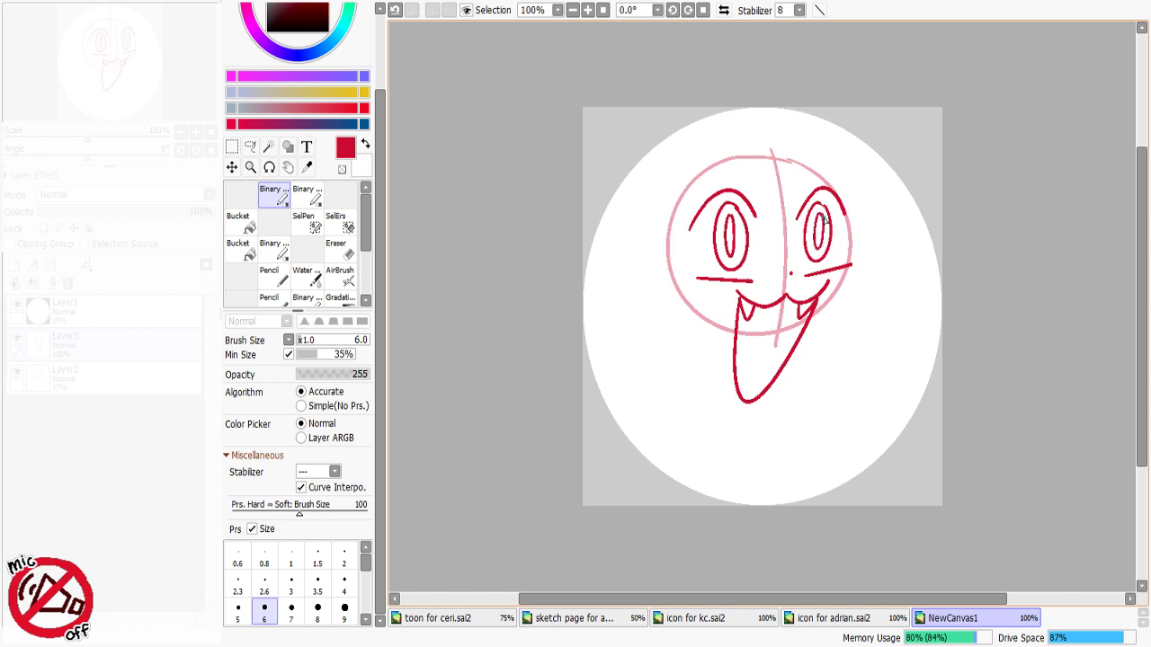
Step: Draw raised, arched eyebrows above both eyes at the top of the head circle
drag(709, 171, 758, 151)
key(ctrl+z)
drag(699, 174, 751, 166)
mouse_move(831, 160)
mouse_down()
mouse_move(797, 162)
mouse_move(801, 182)
mouse_up()
key(ctrl+z)
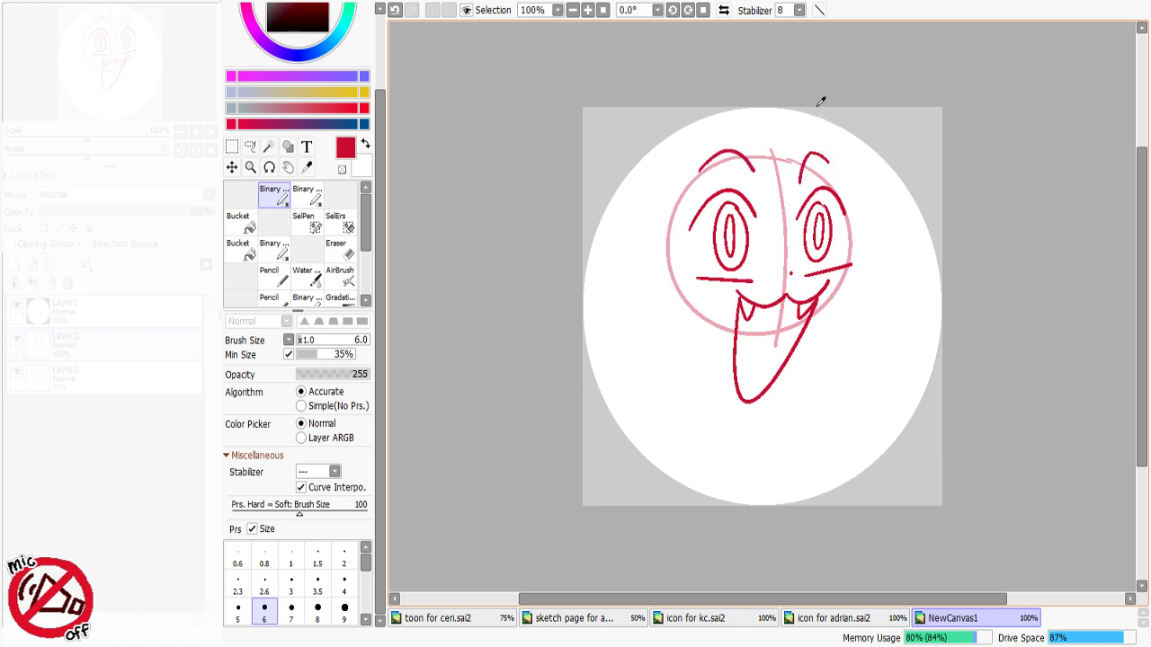
Step: Rework the nose dot into a short slanted dash, using transparent colour for corrections
key(minus)
key(ctrl+z)
mouse_move(741, 293)
mouse_down()
mouse_move(729, 288)
mouse_move(797, 270)
mouse_up()
key(minus)
key(ctrl+z)
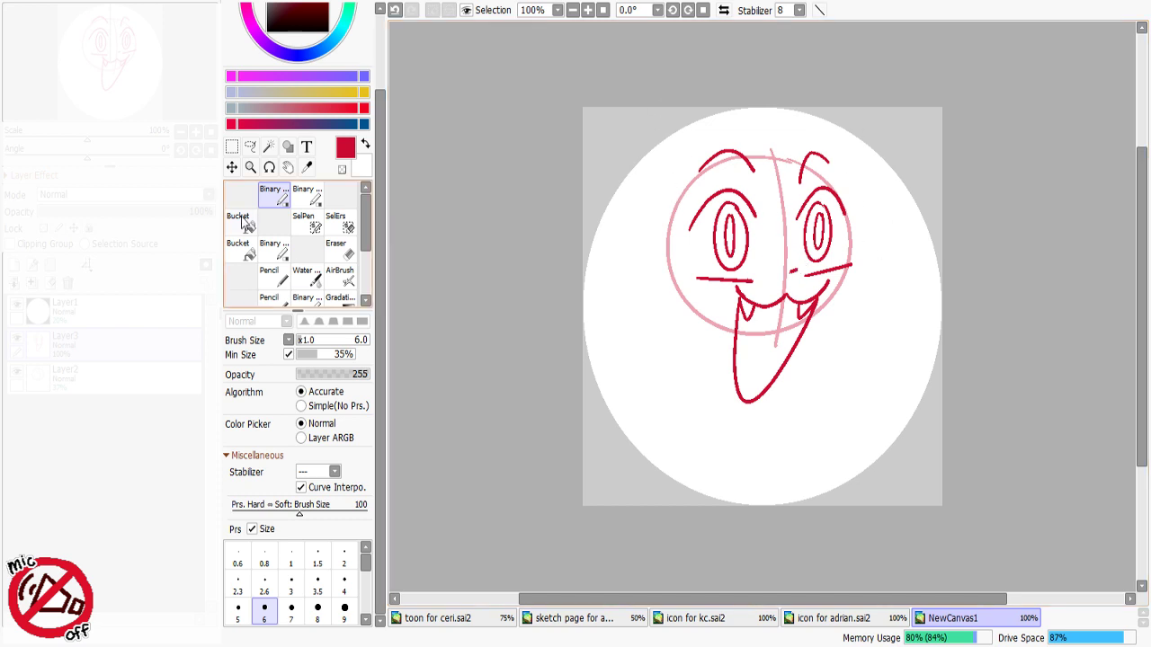
Step: Move the face sketch together with its head guides lower and slightly right, leaving room above the head for ears
click(231, 167)
mouse_move(815, 232)
mouse_down()
mouse_move(823, 259)
mouse_move(813, 228)
mouse_move(799, 233)
mouse_move(808, 244)
mouse_move(821, 205)
mouse_move(817, 216)
mouse_up()
key(ctrl+z)
click(17, 386)
click(18, 385)
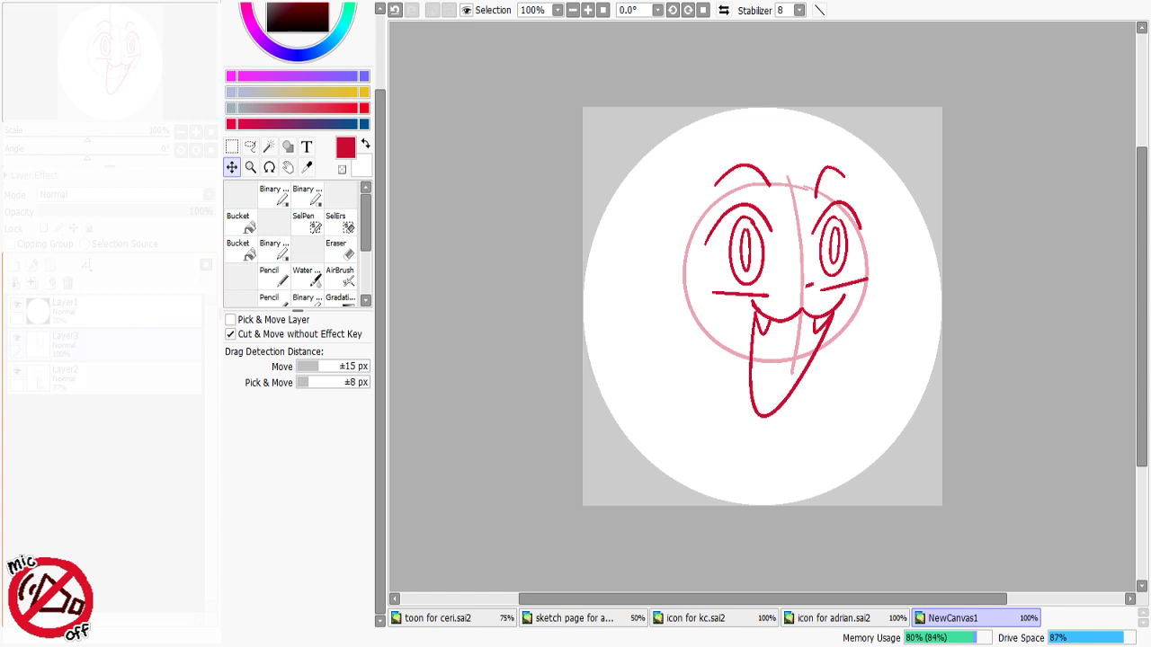
click(18, 385)
mouse_move(760, 246)
mouse_down()
mouse_move(734, 249)
mouse_move(753, 263)
mouse_up()
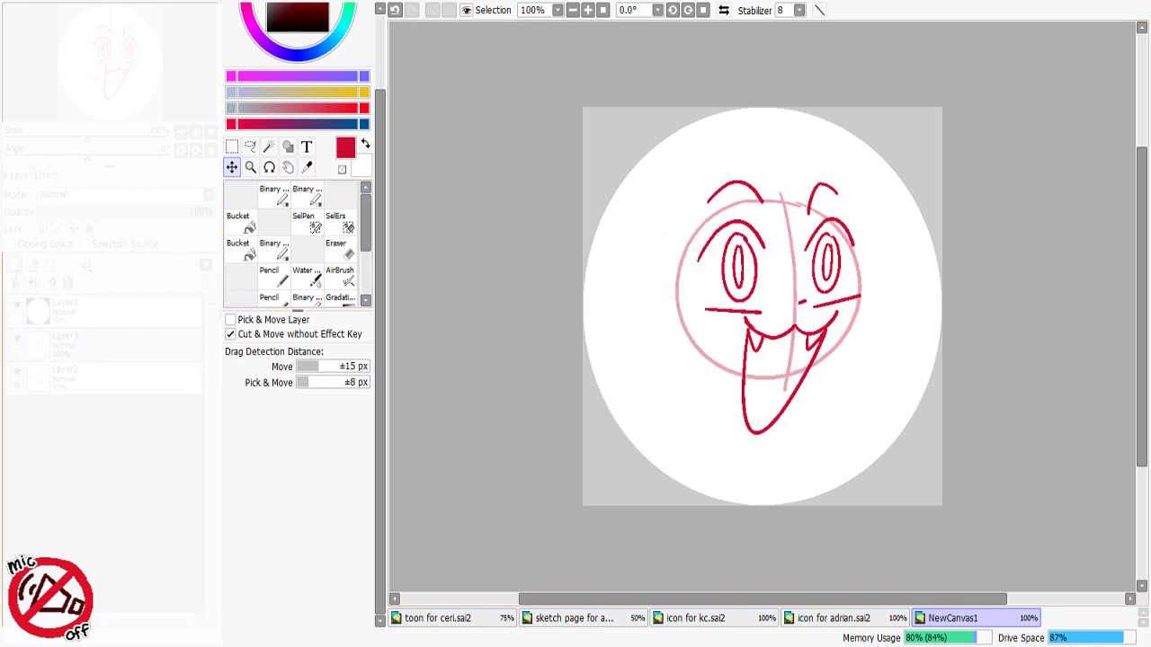
Step: Add a new layer above the face sketch and try a pointed hair tuft beside the right eyebrow
click(14, 266)
click(270, 196)
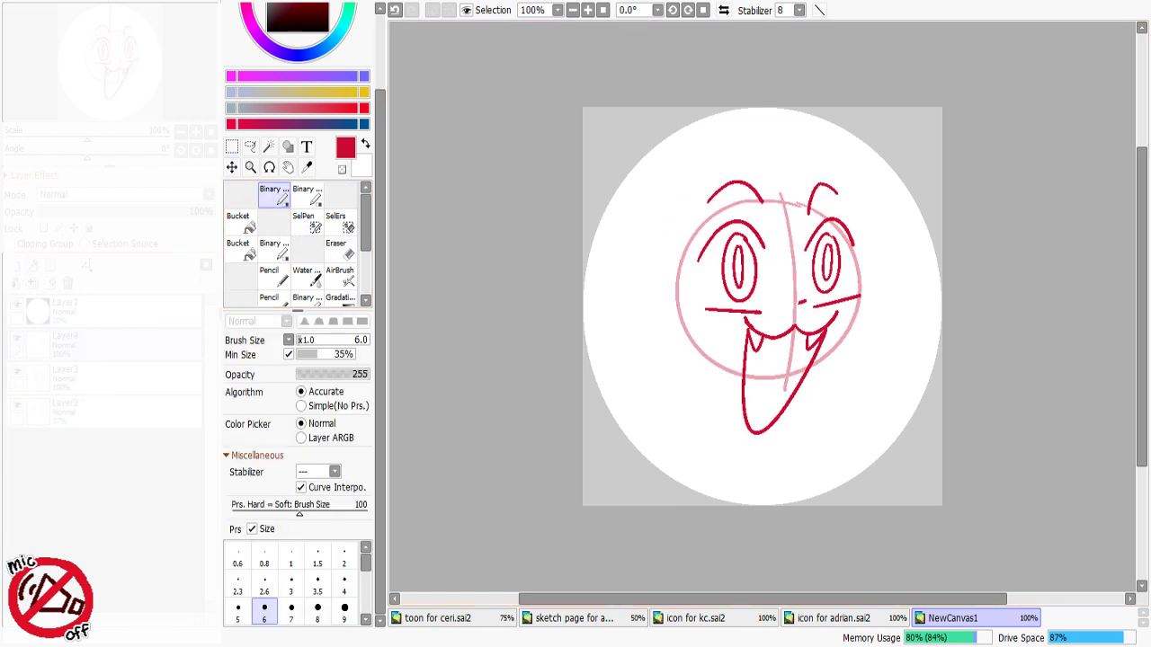
mouse_move(838, 185)
mouse_down()
mouse_move(889, 219)
mouse_move(846, 205)
mouse_up()
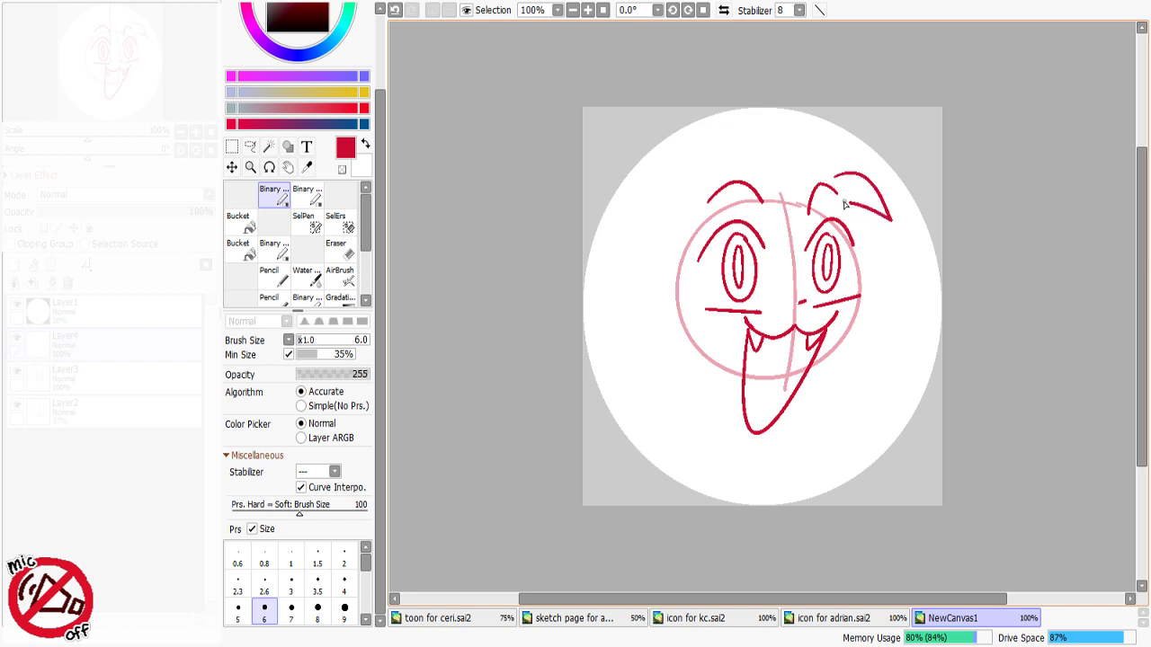
key(ctrl+z)
Step: Try several tall, pointed cat-ear outlines on the upper left side of the head
drag(694, 225, 700, 131)
key(ctrl+z)
mouse_move(693, 256)
mouse_down()
mouse_move(700, 119)
mouse_move(760, 199)
mouse_up()
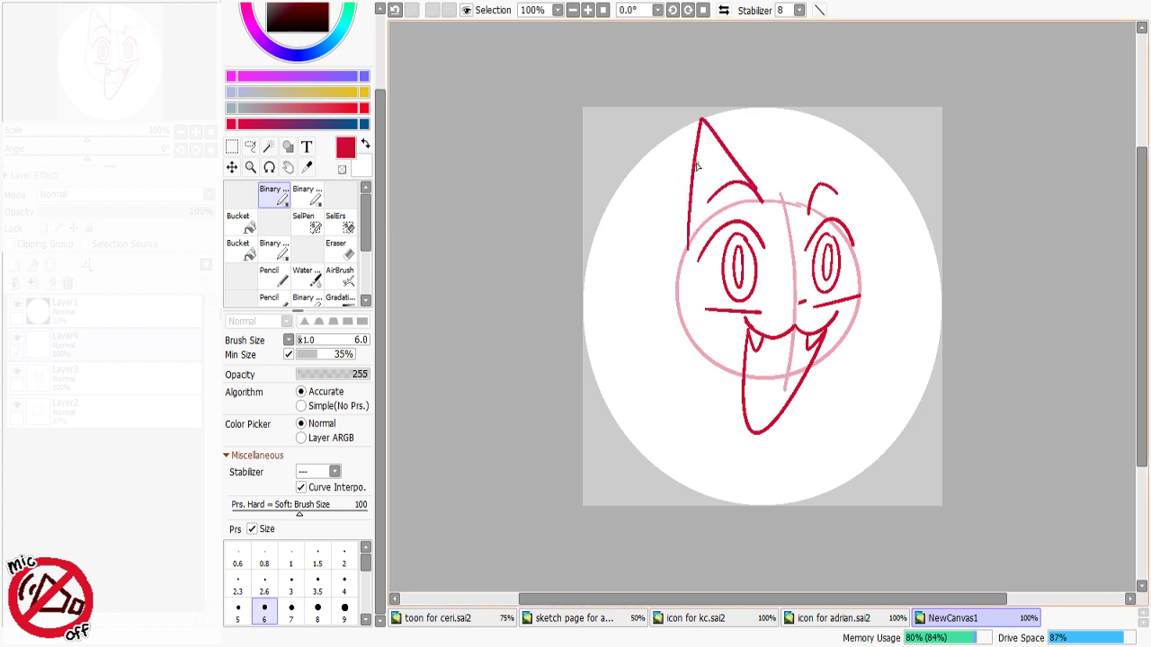
key(ctrl+z)
key(ctrl+z)
mouse_move(675, 252)
mouse_down()
mouse_move(684, 140)
mouse_move(758, 198)
mouse_move(751, 173)
mouse_move(755, 194)
mouse_move(774, 173)
mouse_move(796, 209)
mouse_move(846, 173)
mouse_up()
key(ctrl+z)
key(ctrl+z)
Step: Erase both eyebrows from the face layer and set the pen back to size 6
key(e)
click(338, 341)
key(minus)
click(265, 607)
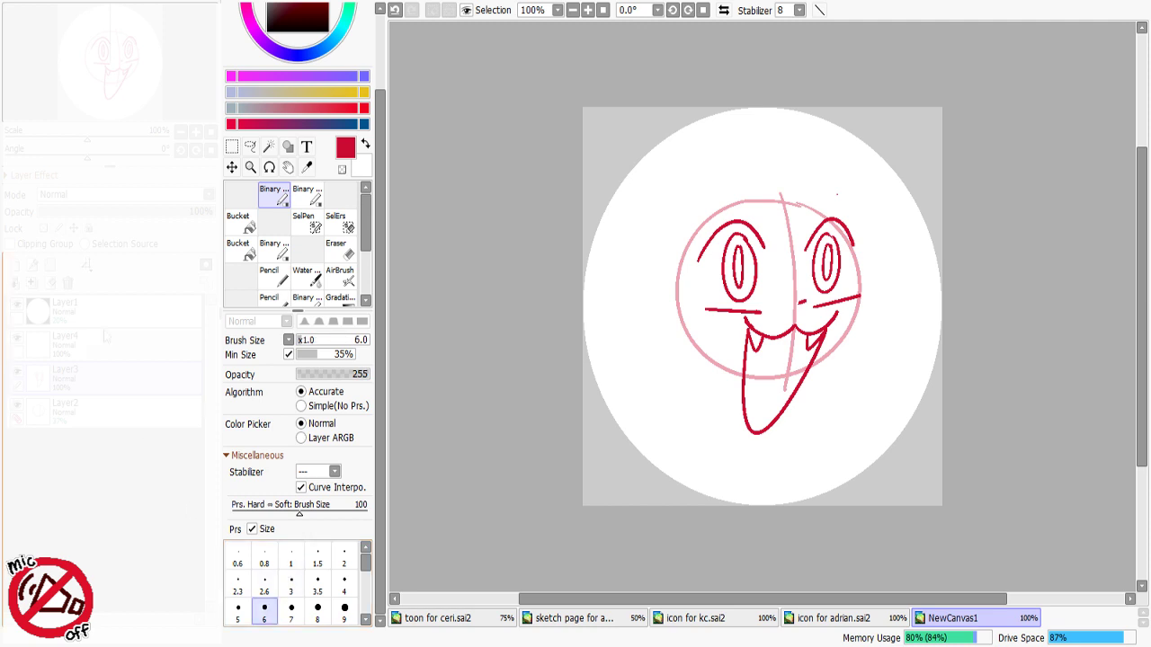
Step: Draw a tall, pointed left cat ear on the new layer, continuing into a curve across the top of the head
mouse_move(688, 186)
mouse_down()
mouse_move(709, 132)
mouse_move(749, 187)
mouse_move(781, 195)
mouse_move(804, 182)
mouse_move(778, 214)
mouse_move(798, 245)
mouse_move(836, 218)
mouse_up()
key(ctrl+z)
key(ctrl+z)
key(ctrl+z)
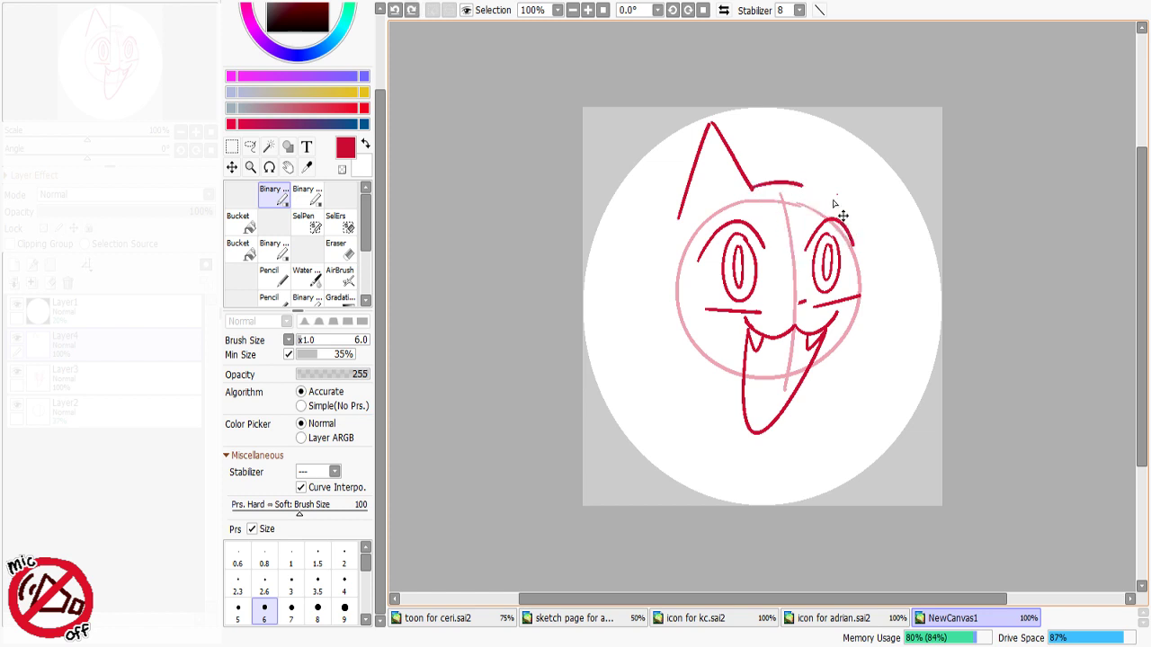
Step: Draw the right cat ear as two straight strokes meeting in a point, redoing it slightly shorter than the left ear
key(ctrl+z)
mouse_move(804, 182)
mouse_down()
mouse_move(874, 218)
mouse_move(851, 122)
mouse_move(860, 200)
mouse_move(853, 116)
mouse_move(871, 212)
mouse_up()
key(ctrl+z)
key(ctrl+z)
key(ctrl+z)
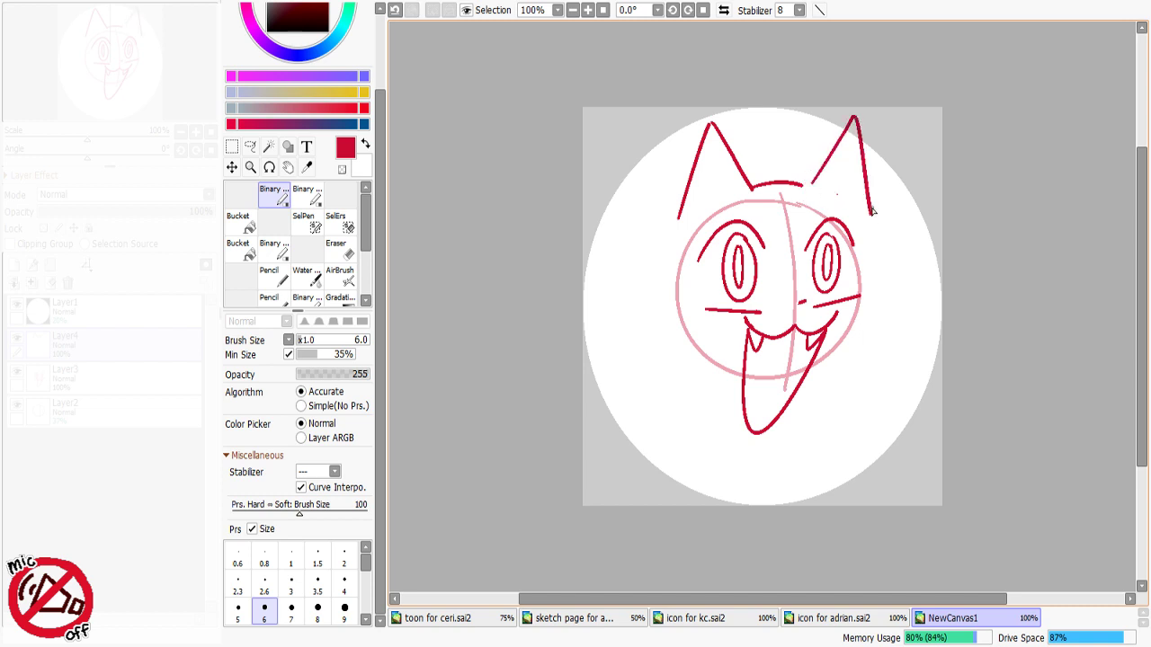
key(ctrl+z)
drag(812, 182, 854, 135)
drag(856, 137, 871, 226)
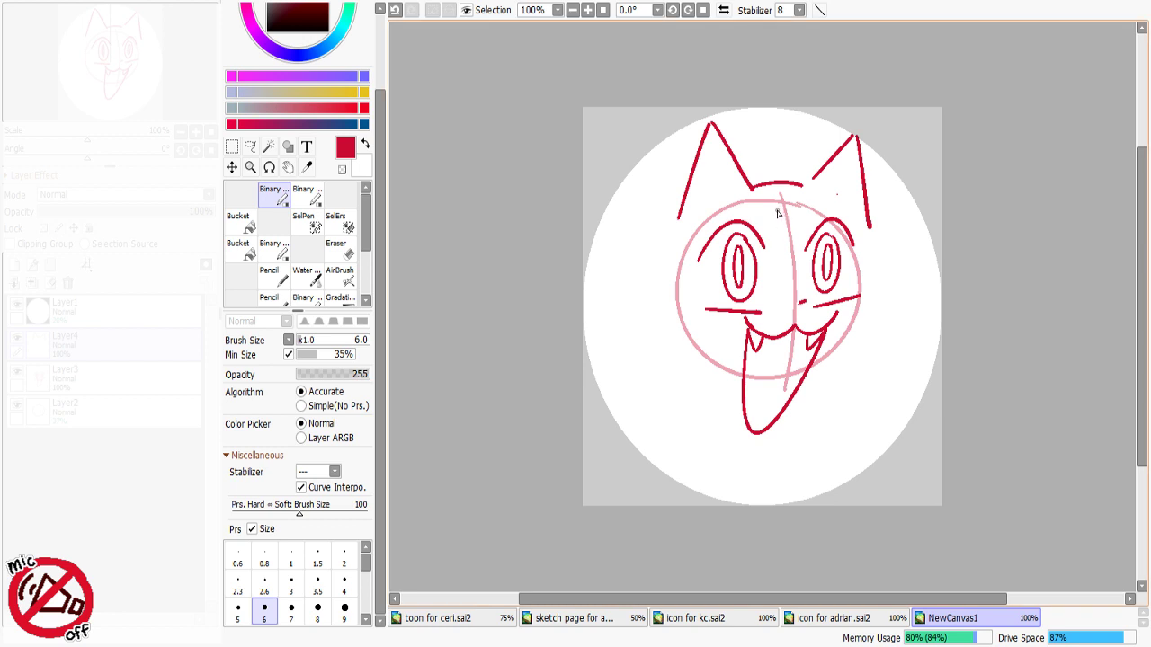
Step: Shift the ears layer slightly upward, away from the head circle
drag(777, 208, 789, 259)
key(ctrl+z)
click(232, 167)
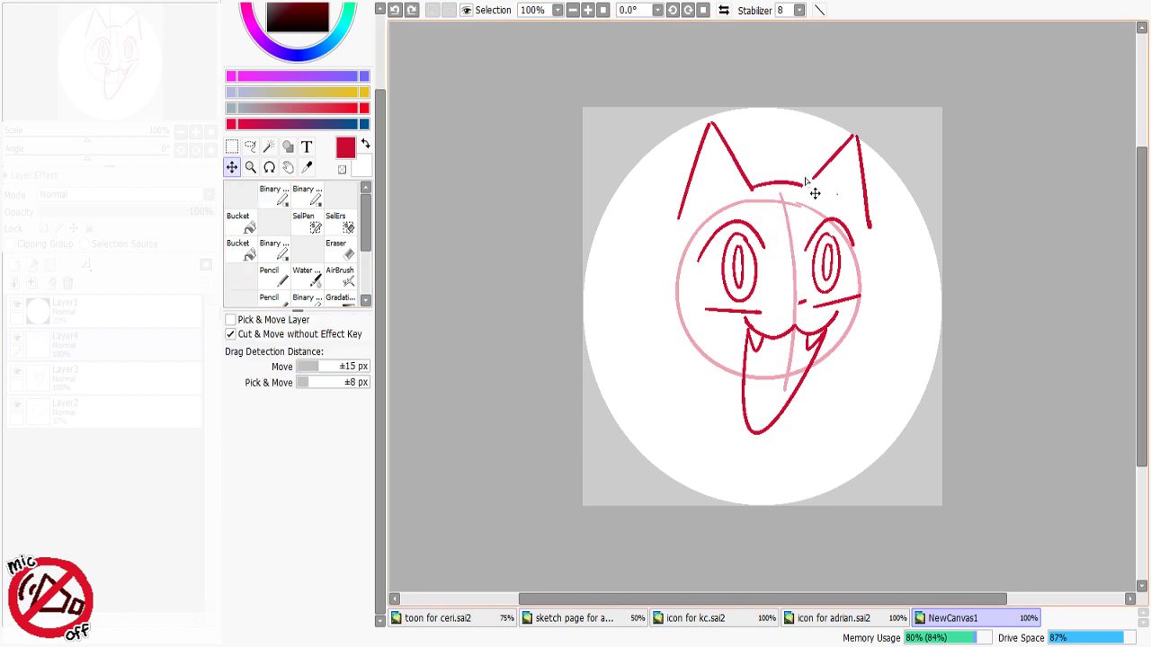
mouse_move(800, 188)
mouse_down()
mouse_move(784, 160)
mouse_move(751, 168)
mouse_move(794, 246)
mouse_move(796, 205)
mouse_move(847, 258)
mouse_move(854, 216)
mouse_move(883, 230)
mouse_move(888, 194)
mouse_move(863, 180)
mouse_move(887, 241)
mouse_move(855, 250)
mouse_up()
key(ctrl+z)
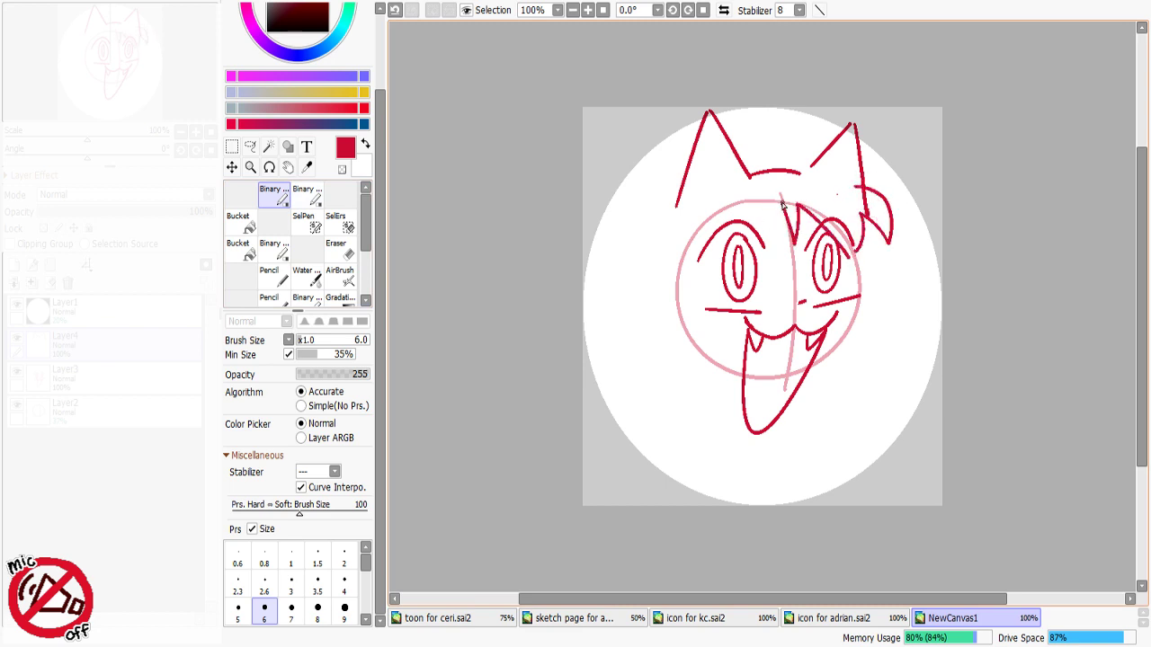
Step: Try pointed bangs over the right eye and a reworked head curve between the ears
mouse_move(782, 205)
mouse_down()
mouse_move(770, 239)
mouse_move(749, 222)
mouse_up()
key(ctrl+z)
key(ctrl+z)
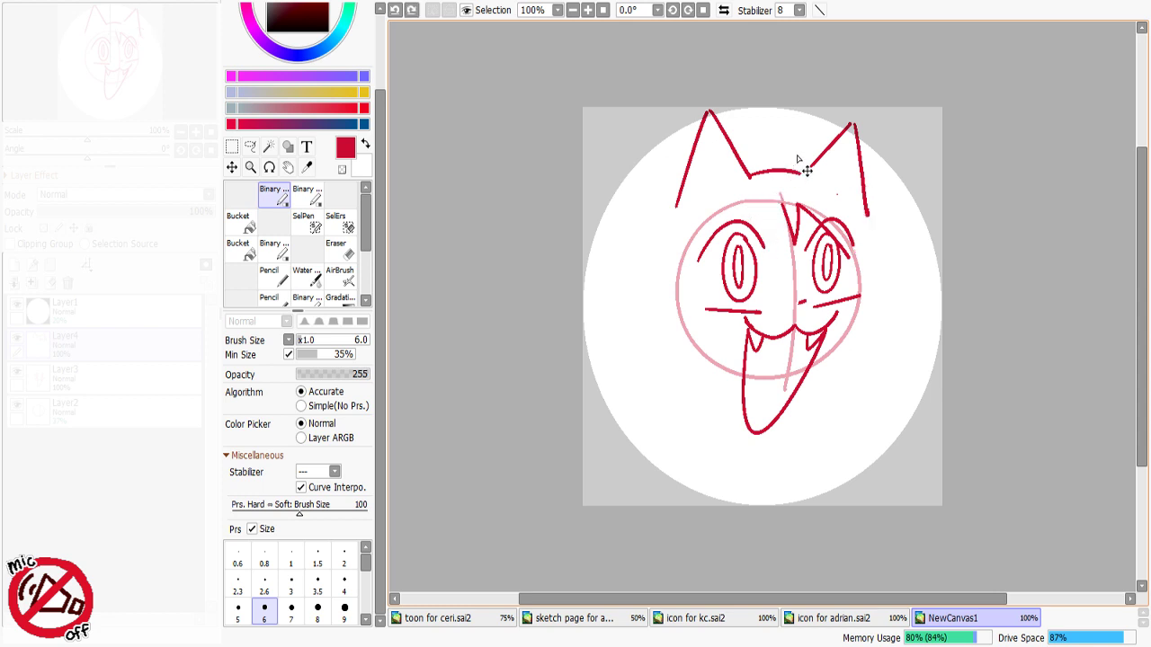
key(minus)
mouse_move(802, 173)
mouse_down()
mouse_move(753, 178)
mouse_move(807, 180)
mouse_up()
key(minus)
key(ctrl+z)
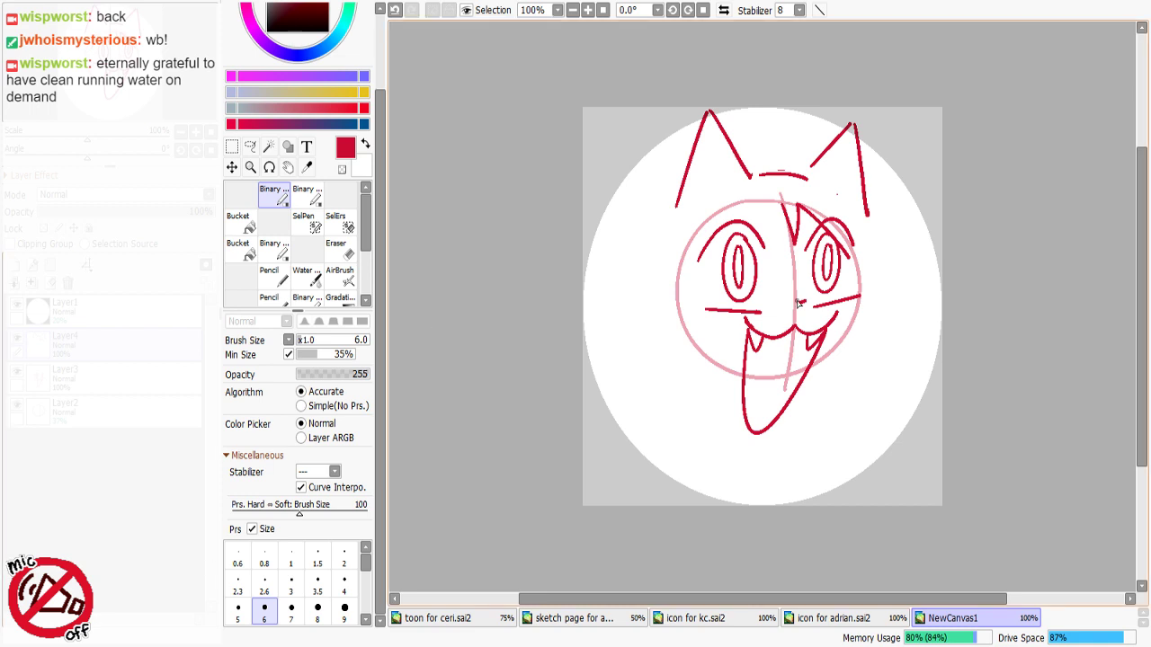
key(ctrl+z)
key(ctrl+z)
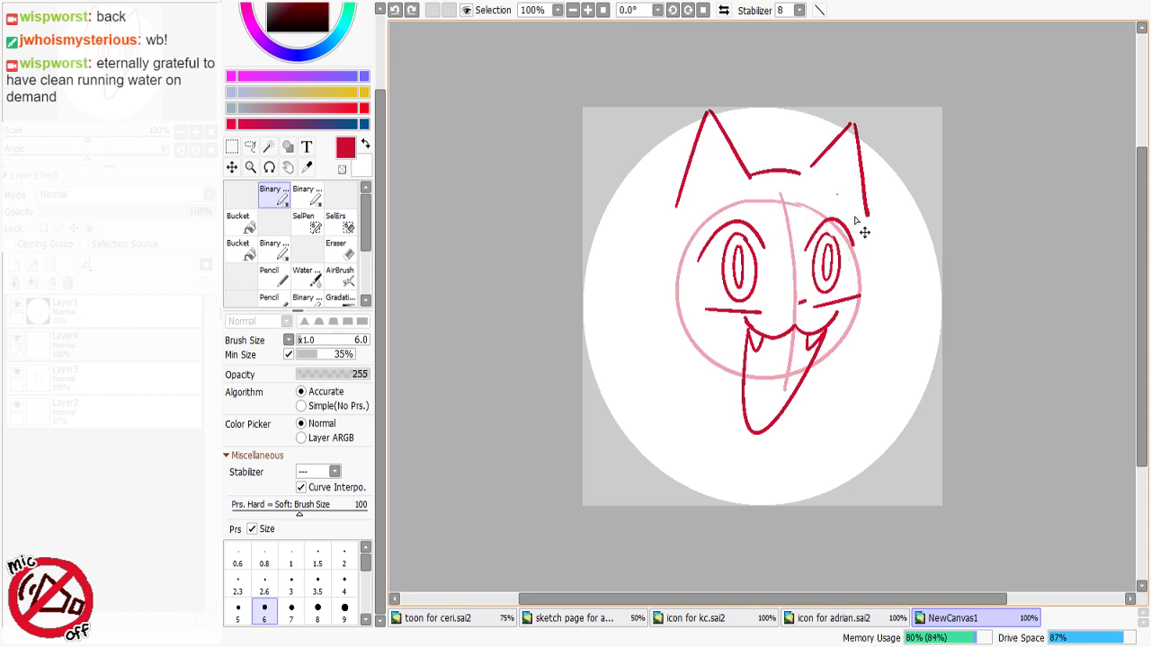
Step: Add a new layer and draw jagged bangs over the right eye with swept hair tufts around the right ear
click(15, 265)
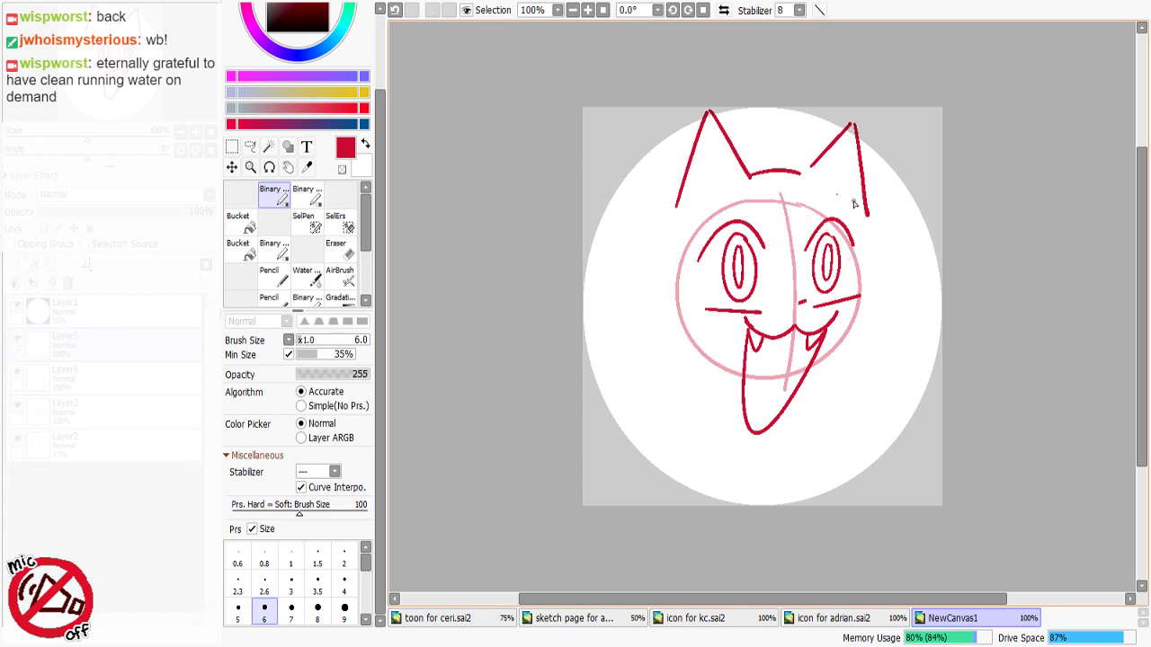
mouse_move(848, 187)
mouse_down()
mouse_move(867, 231)
mouse_move(845, 214)
mouse_move(844, 254)
mouse_move(811, 205)
mouse_move(802, 257)
mouse_move(779, 214)
mouse_up()
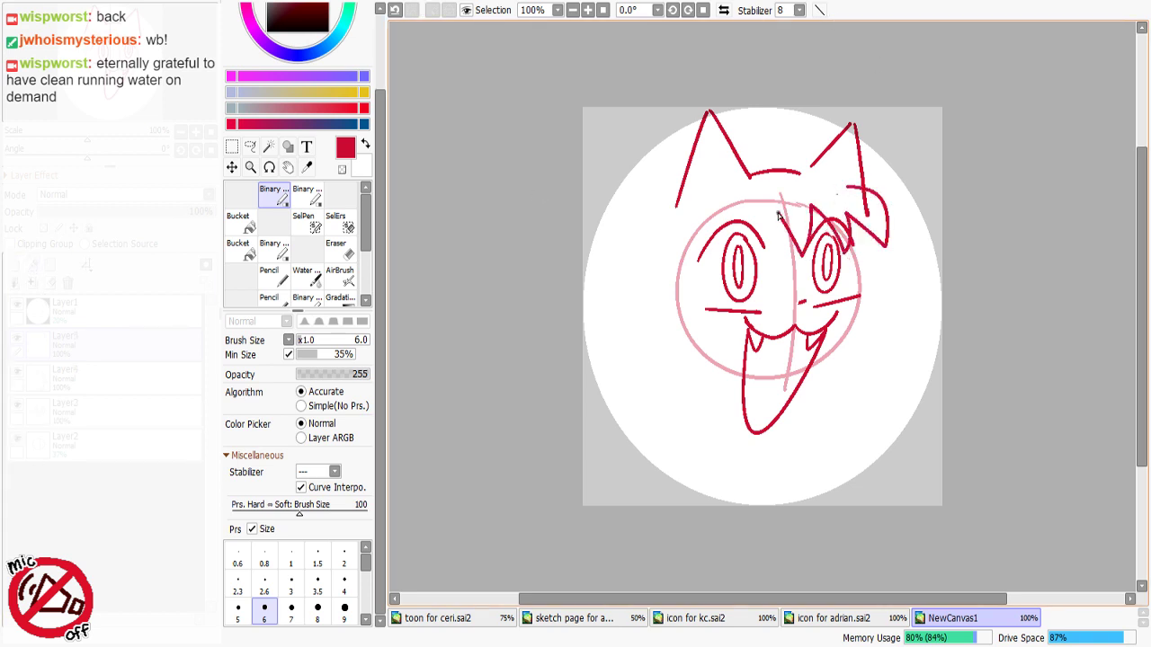
mouse_move(845, 186)
mouse_down()
mouse_move(869, 162)
mouse_move(893, 172)
mouse_move(846, 186)
mouse_move(822, 176)
mouse_up()
key(ctrl+z)
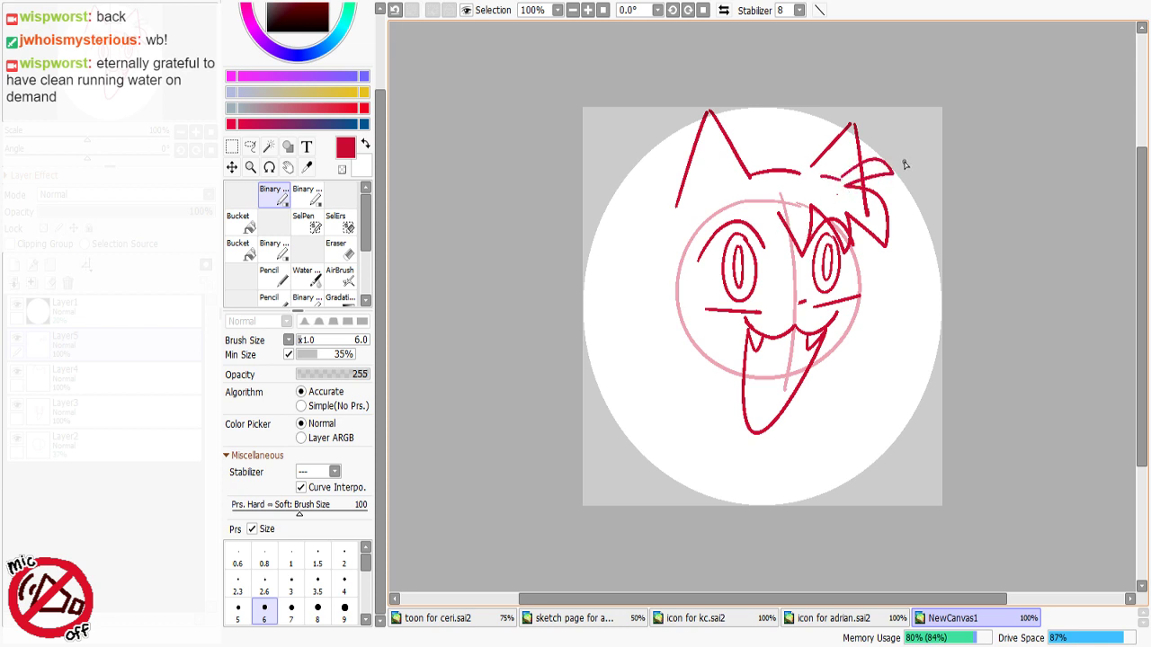
Step: Continue the jagged bangs across the forehead to the left side, ending in a small tuft below the left ear
mouse_move(780, 216)
mouse_down()
mouse_move(742, 223)
mouse_move(779, 214)
mouse_move(763, 255)
mouse_move(781, 214)
mouse_move(741, 212)
mouse_move(679, 262)
mouse_move(698, 226)
mouse_move(691, 255)
mouse_up()
key(ctrl+z)
key(ctrl+z)
key(ctrl+z)
key(ctrl+z)
key(ctrl+z)
key(ctrl+z)
key(ctrl+z)
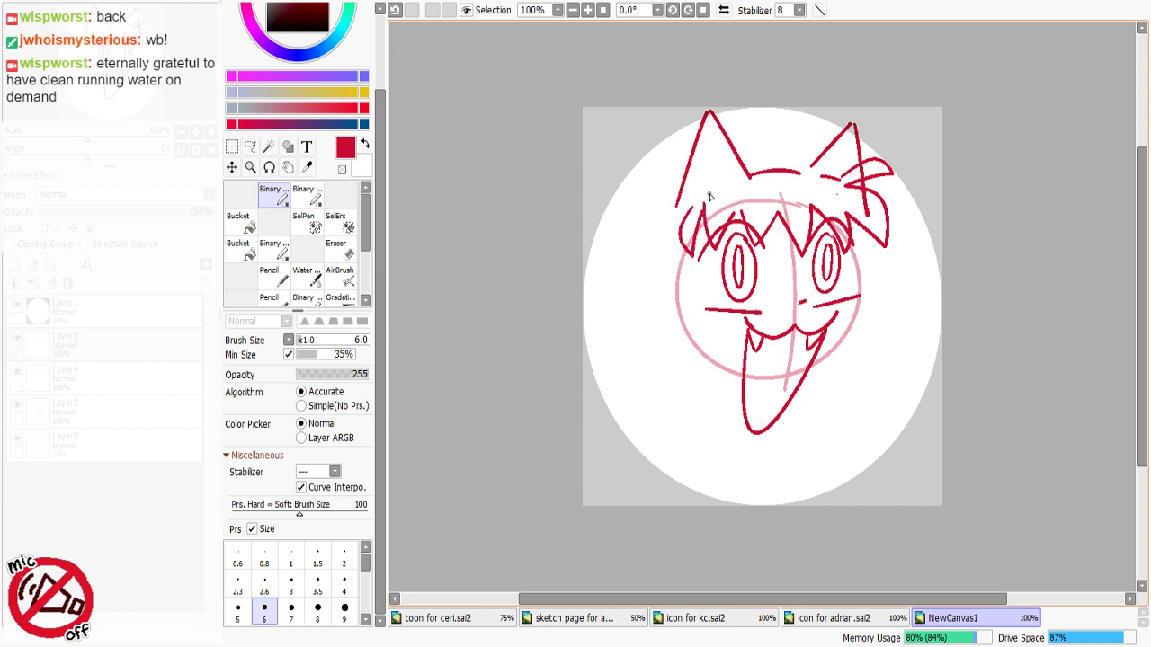
key(ctrl+z)
mouse_move(697, 200)
mouse_down()
mouse_move(704, 209)
mouse_move(679, 241)
mouse_move(700, 204)
mouse_up()
key(ctrl+z)
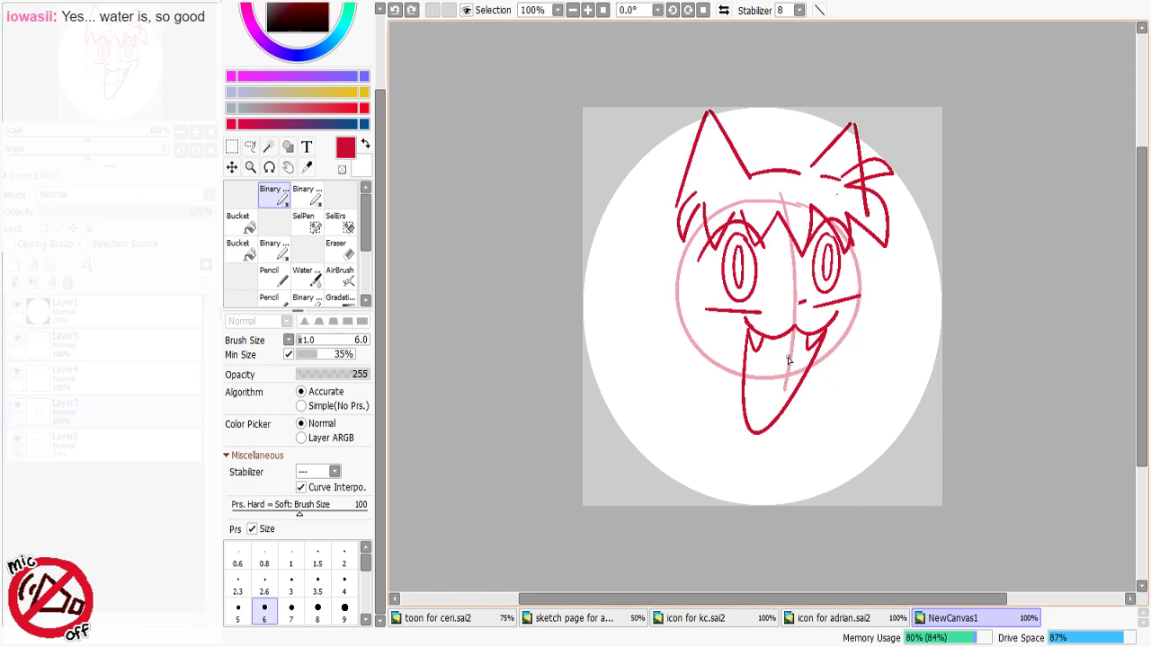
Step: Try cheek and jaw strokes running from the right side of the face toward the open mouth on the face layer
drag(852, 321, 785, 426)
key(ctrl+z)
key(ctrl+y)
key(ctrl+z)
drag(871, 275, 843, 351)
key(ctrl+z)
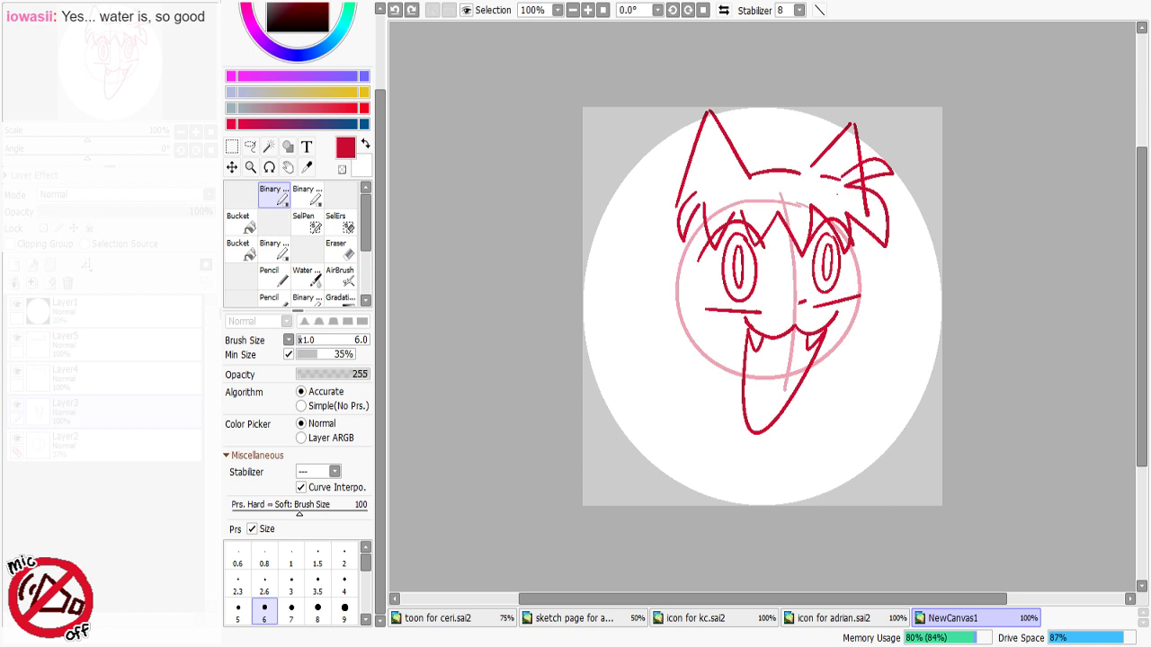
drag(872, 268, 829, 388)
key(ctrl+z)
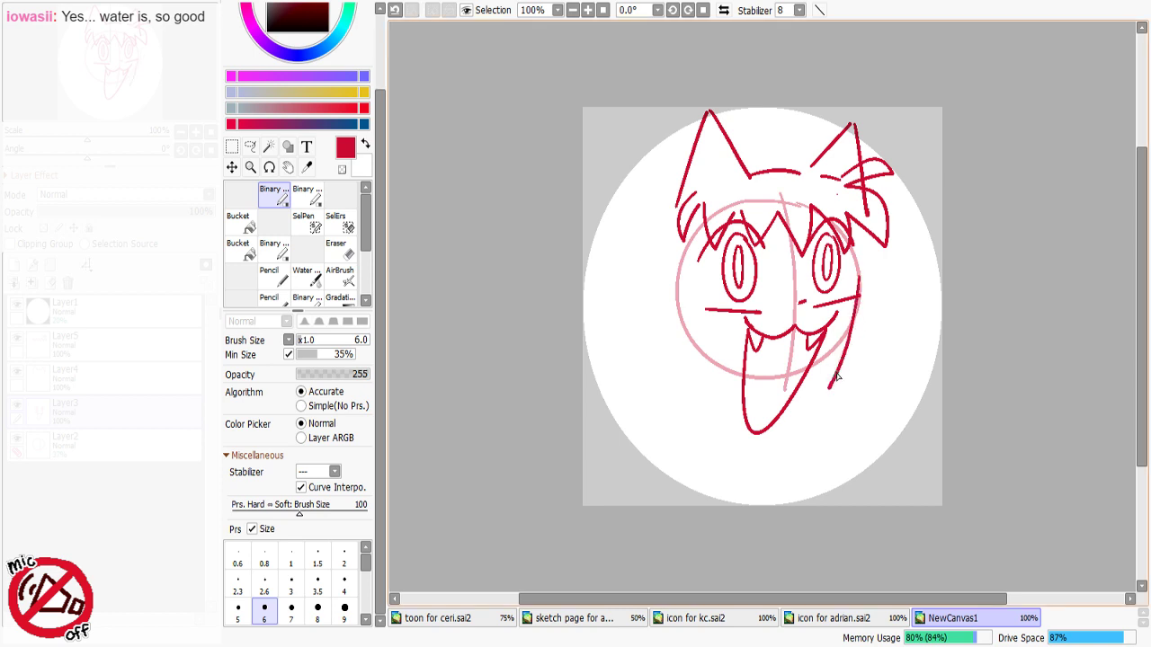
Step: Try further versions of the right cheek line and the chin stroke joining it to the mouth tip
key(ctrl+z)
drag(862, 290, 829, 390)
key(ctrl+z)
mouse_move(852, 320)
mouse_down()
mouse_move(794, 419)
mouse_move(833, 379)
mouse_up()
key(ctrl+z)
key(ctrl+z)
drag(782, 428, 834, 363)
key(ctrl+z)
mouse_move(768, 437)
mouse_down()
mouse_move(824, 388)
mouse_move(856, 316)
mouse_move(806, 400)
mouse_move(834, 371)
mouse_move(860, 300)
mouse_move(833, 370)
mouse_up()
key(ctrl+z)
key(ctrl+z)
key(ctrl+z)
key(ctrl+z)
key(ctrl+z)
key(ctrl+z)
key(ctrl+z)
key(ctrl+z)
key(ctrl+z)
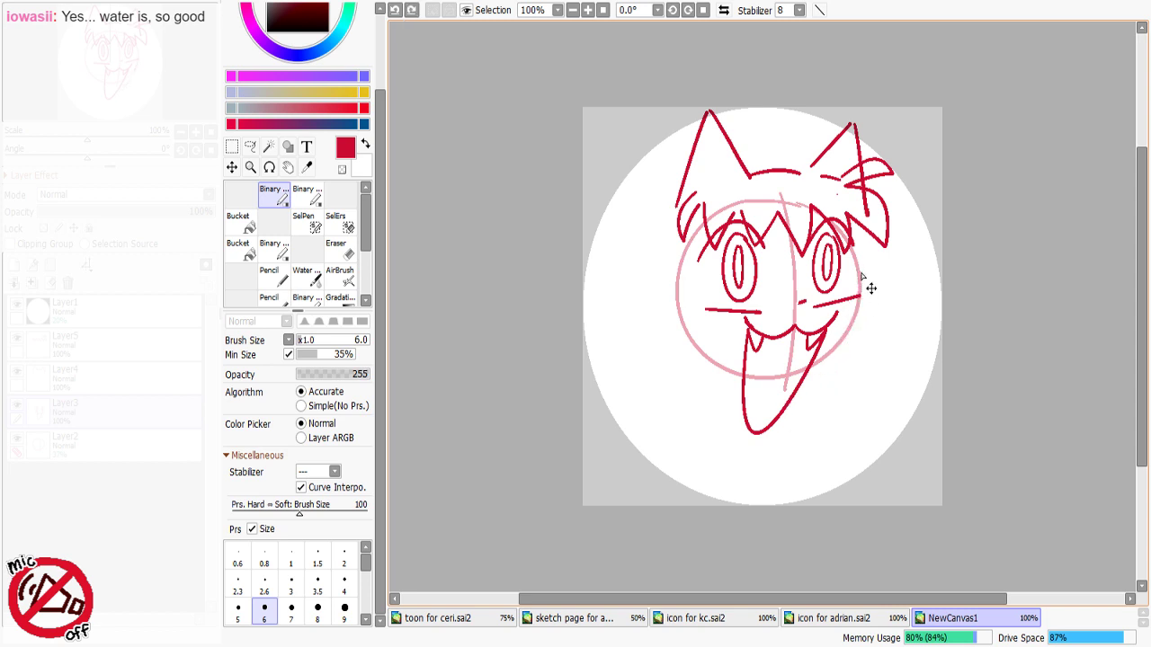
Step: Draw an angular right cheek line that turns at the jaw and meets the side of the open mouth
drag(865, 266, 838, 390)
key(ctrl+z)
mouse_move(860, 298)
mouse_down()
mouse_move(836, 375)
mouse_move(793, 409)
mouse_move(839, 373)
mouse_move(868, 270)
mouse_up()
key(ctrl+z)
key(ctrl+z)
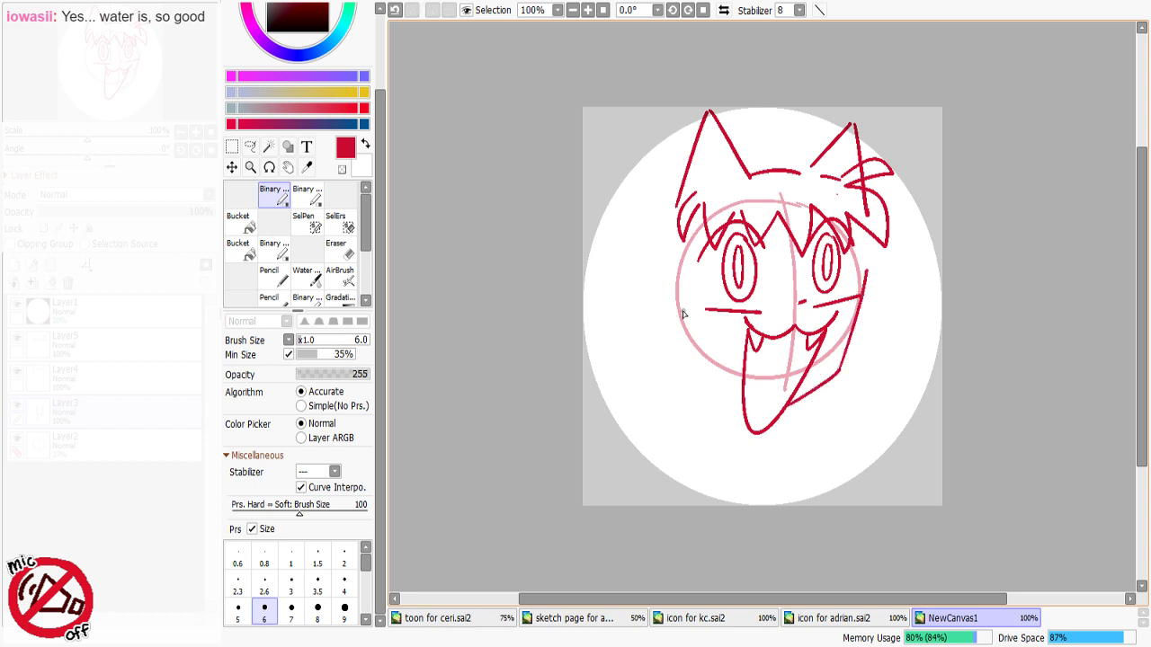
Step: Try a left cheek line and a long hair lock falling from the tuft on the right side
drag(679, 273, 687, 367)
key(ctrl+z)
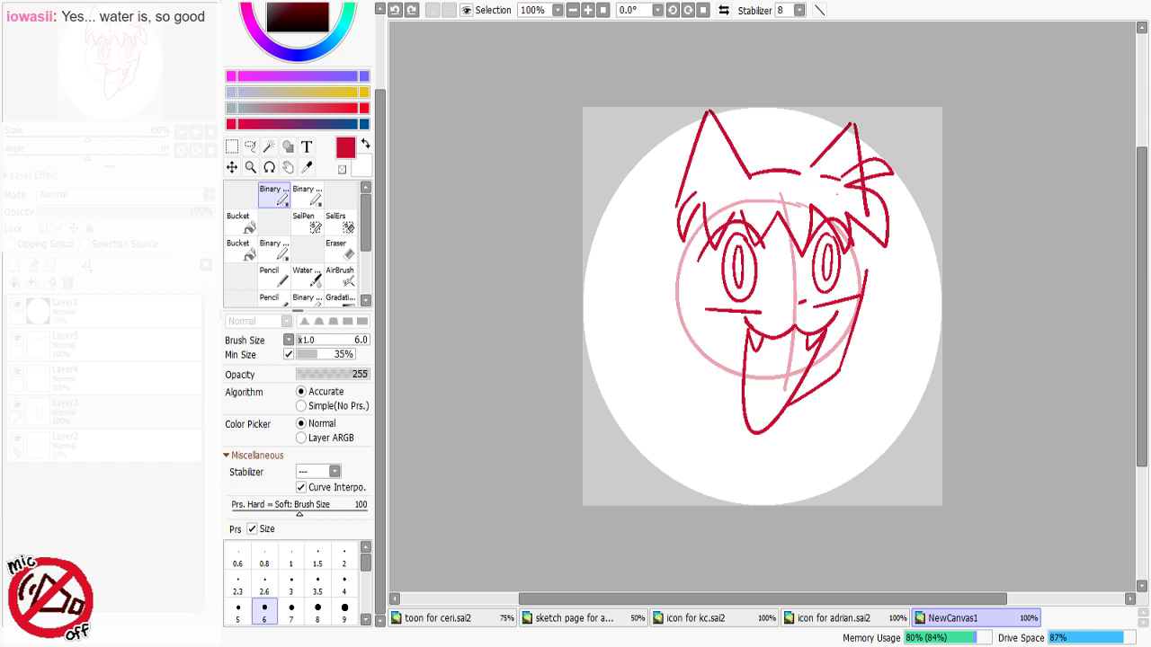
drag(881, 241, 885, 422)
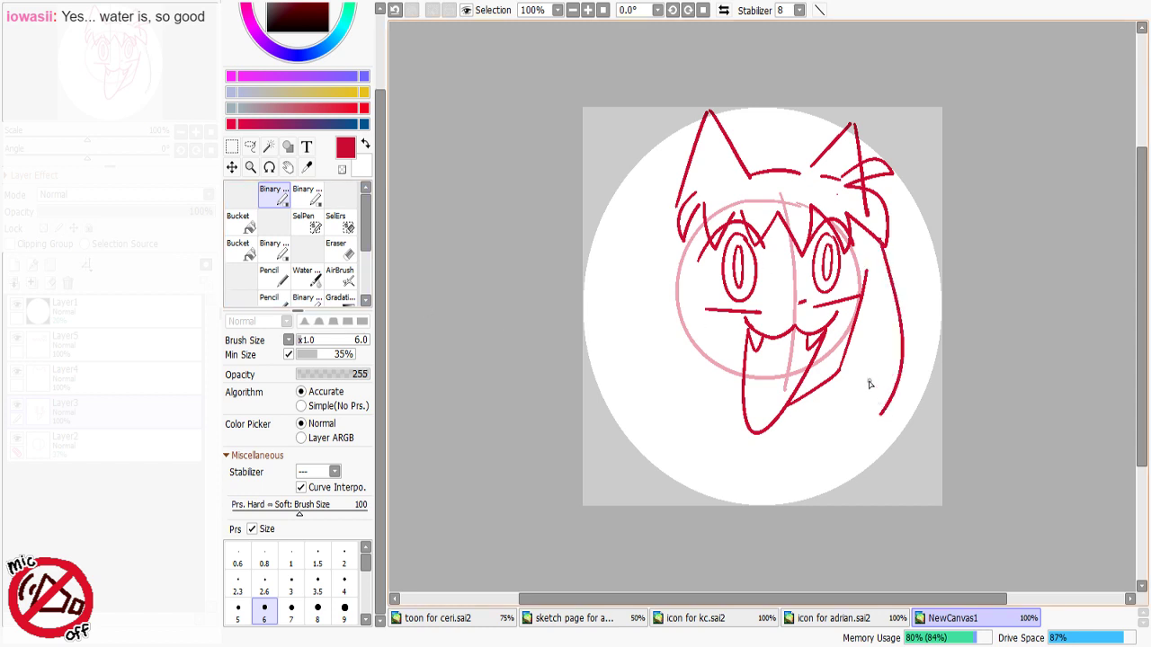
key(ctrl+z)
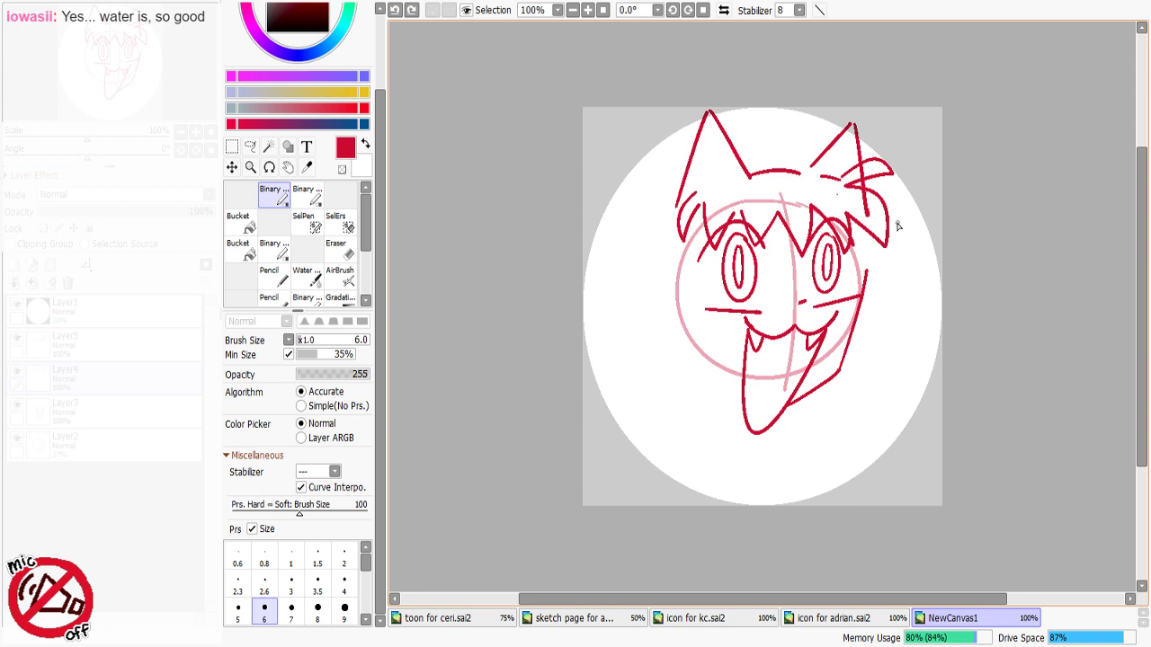
Step: Try nudging the ears layer with the Move tool, then undo back past the right cheek and jaw line
click(235, 171)
mouse_move(772, 181)
mouse_down()
mouse_move(791, 147)
mouse_move(771, 184)
mouse_up()
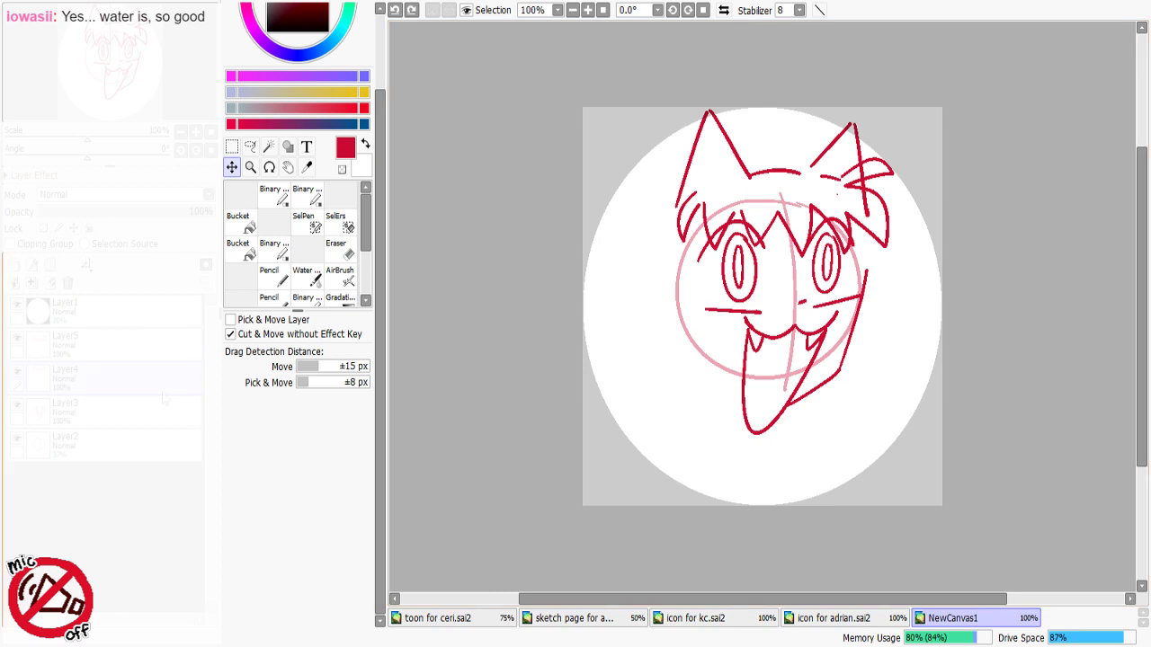
key(ctrl+z)
key(ctrl+z)
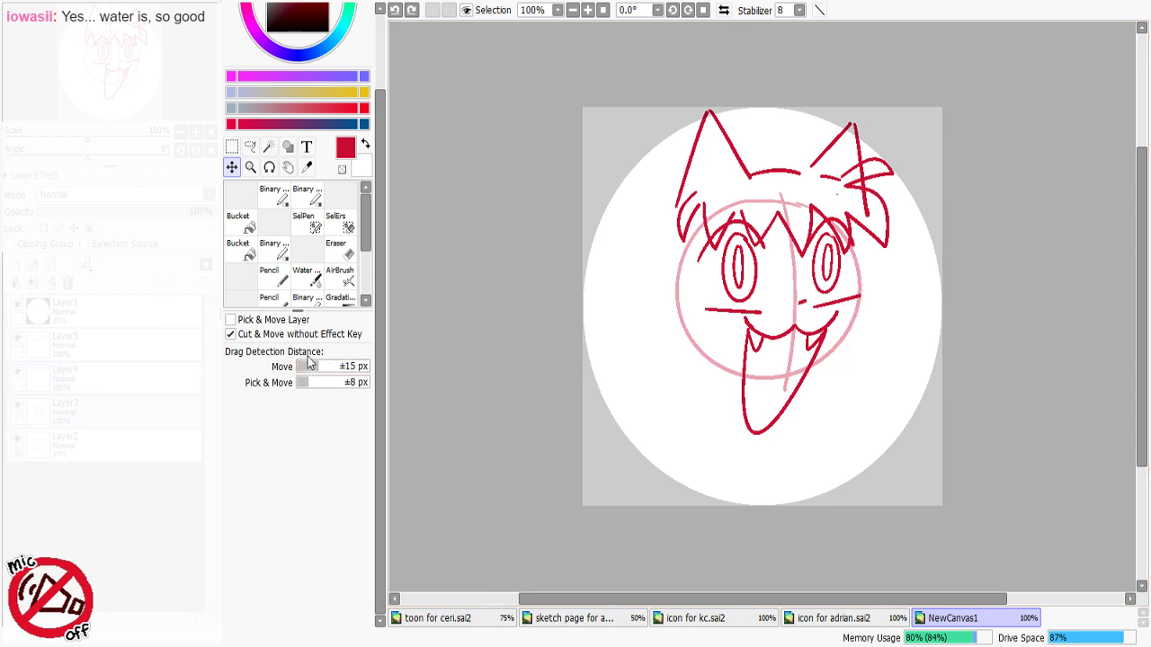
Step: Compare the sketch with and without the right cheek line, keep it without, and remove the active layer from the stack
key(ctrl+y)
key(ctrl+y)
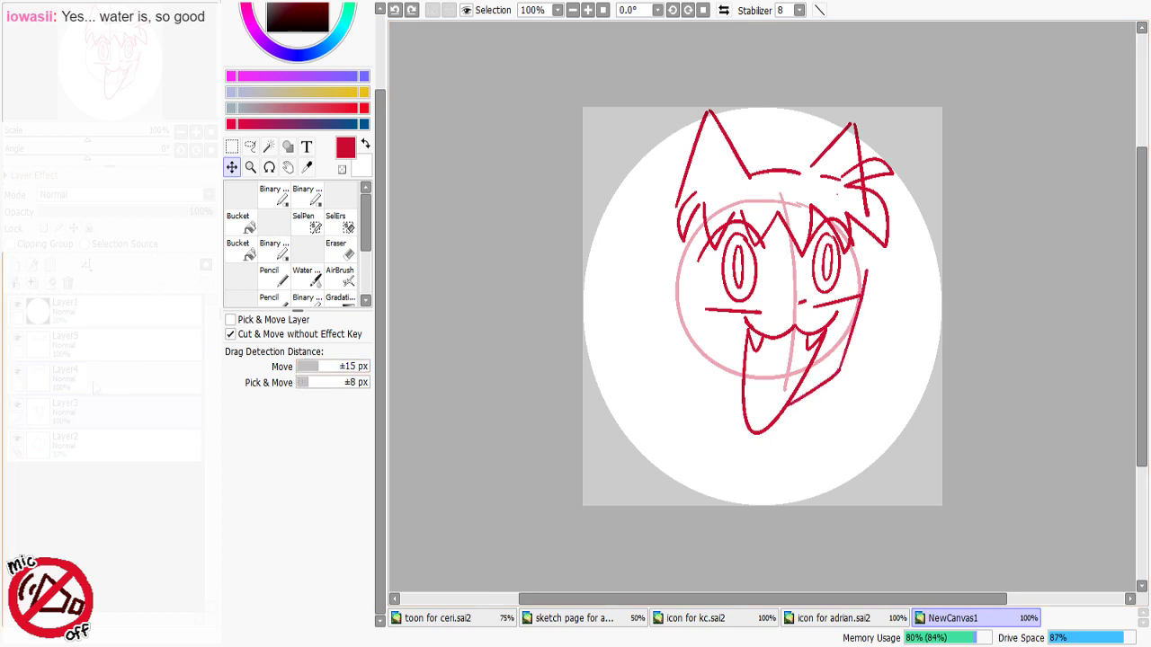
key(ctrl+z)
key(ctrl+z)
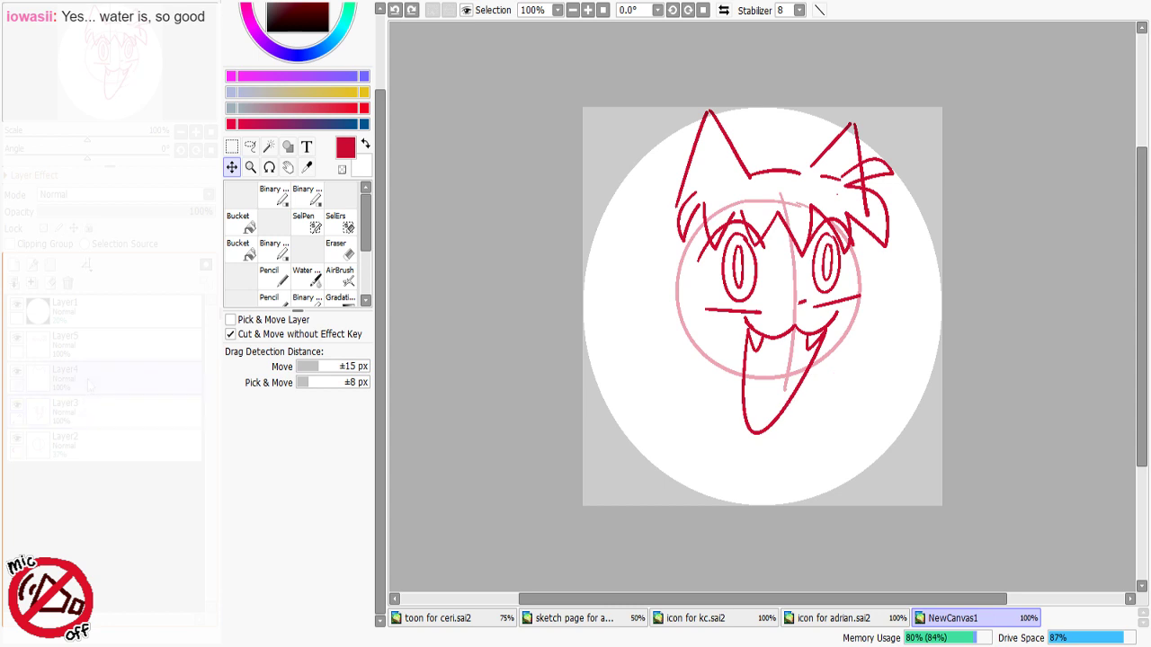
click(52, 284)
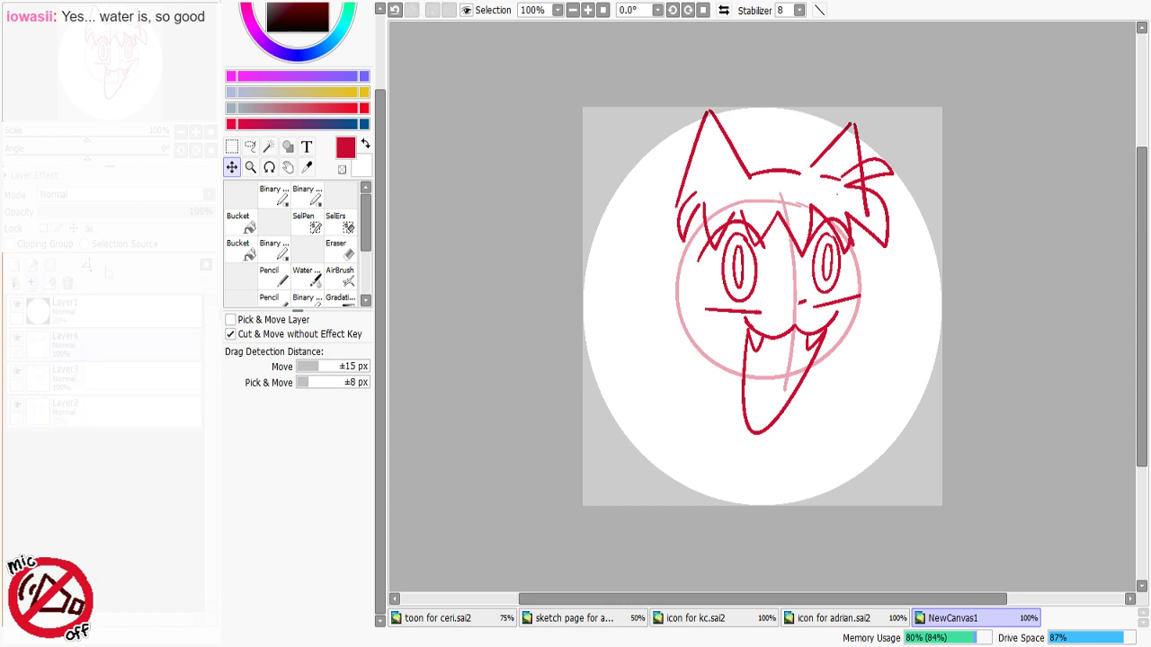
Step: Draw a long hair lock with a split pointed tip falling from the bangs along the left side of the face
click(273, 194)
drag(681, 243, 655, 422)
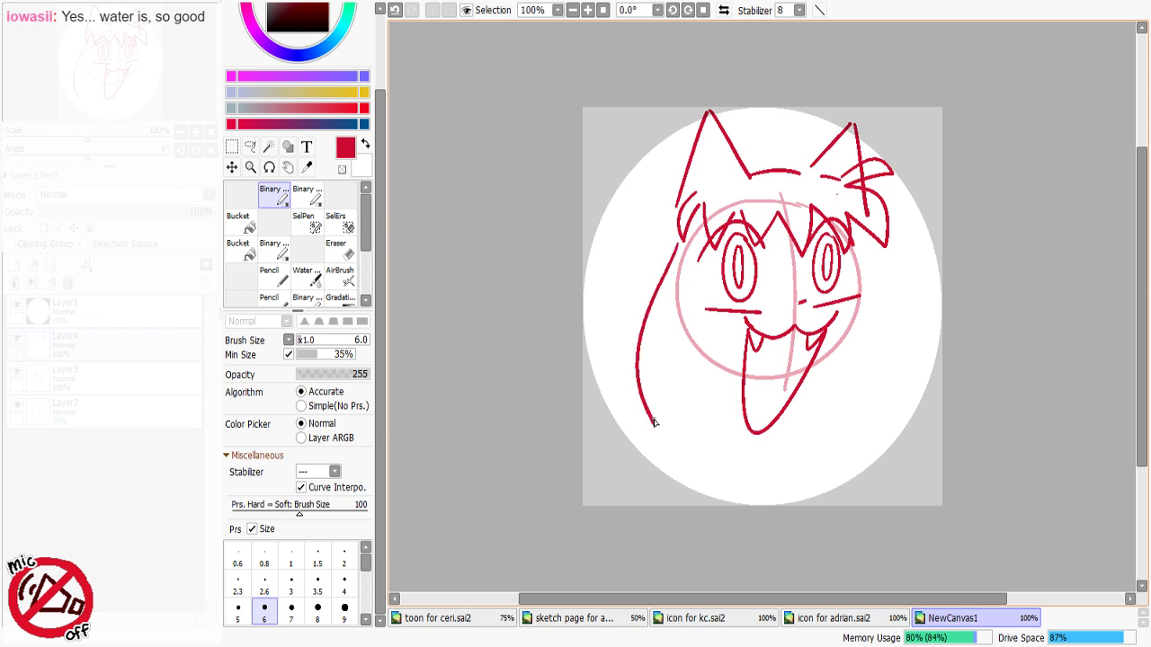
mouse_move(659, 349)
mouse_down()
mouse_move(698, 454)
mouse_move(685, 285)
mouse_move(651, 430)
mouse_move(668, 442)
mouse_move(659, 400)
mouse_move(713, 445)
mouse_move(679, 291)
mouse_move(699, 259)
mouse_up()
key(ctrl+z)
key(ctrl+z)
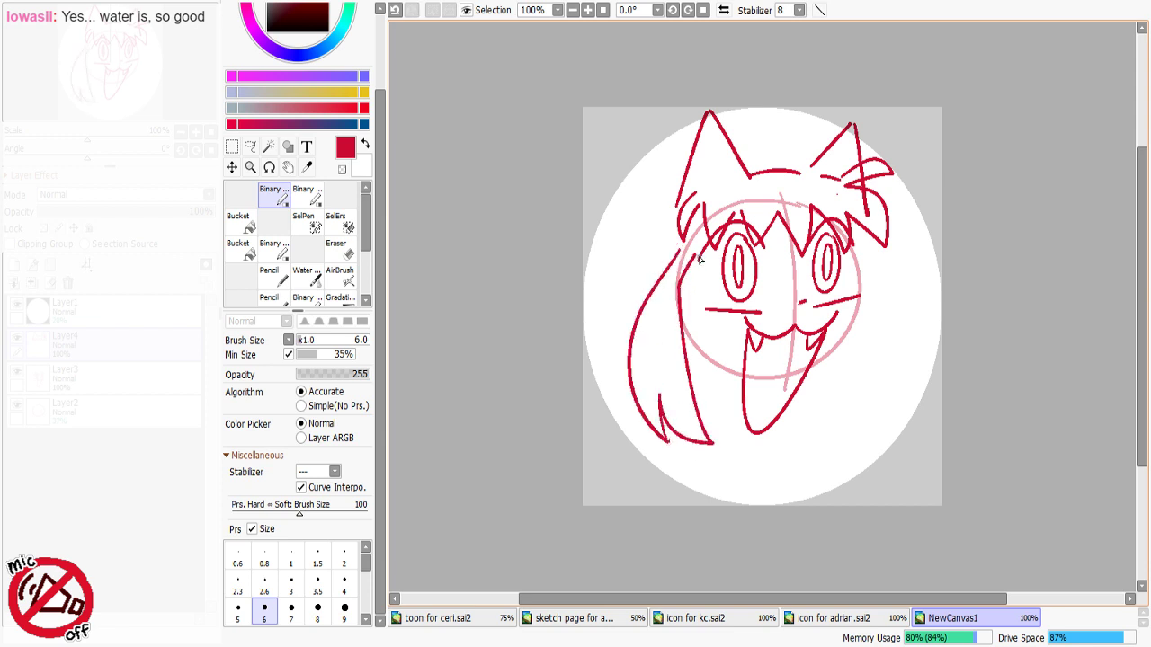
Step: Try a matching long hair lock falling from the tuft on the right side of the face
mouse_move(865, 238)
mouse_down()
mouse_move(900, 370)
mouse_move(884, 387)
mouse_move(884, 421)
mouse_up()
key(ctrl+z)
mouse_move(888, 416)
mouse_down()
mouse_move(882, 382)
mouse_move(849, 427)
mouse_move(862, 273)
mouse_move(905, 385)
mouse_move(894, 409)
mouse_up()
key(ctrl+z)
key(ctrl+z)
key(ctrl+z)
key(ctrl+z)
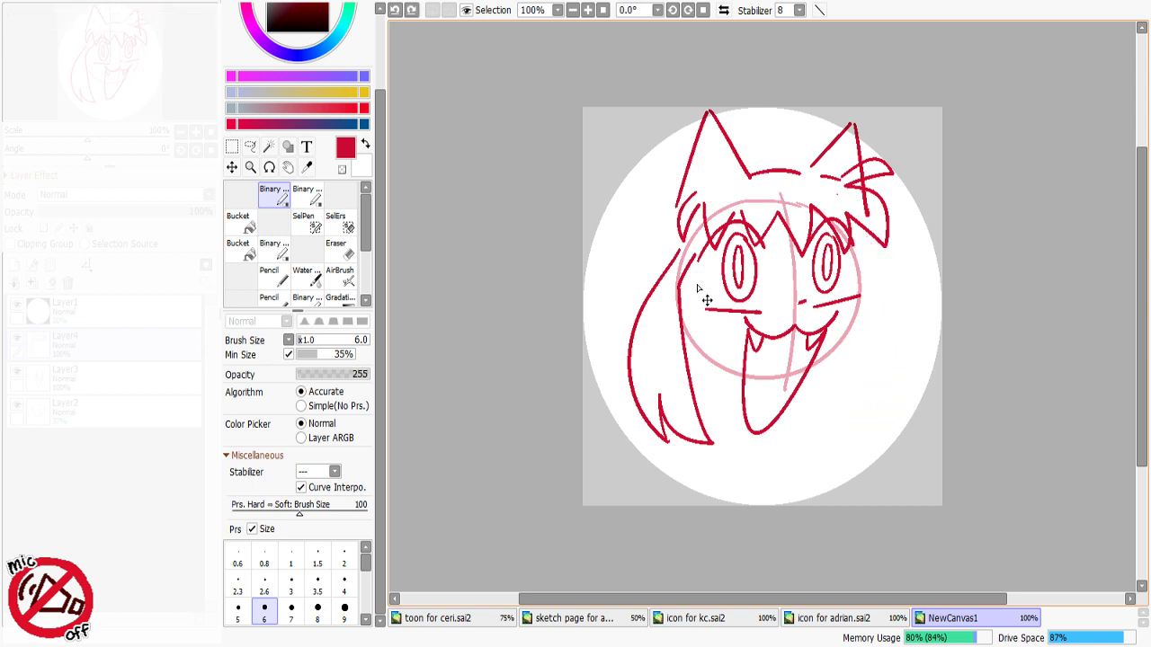
Step: Draw the right cheek line from below the bangs, turning at the jaw corner and heading toward the chin
drag(858, 252, 861, 335)
key(ctrl+z)
drag(860, 250, 863, 335)
key(ctrl+z)
drag(862, 270, 850, 370)
key(ctrl+z)
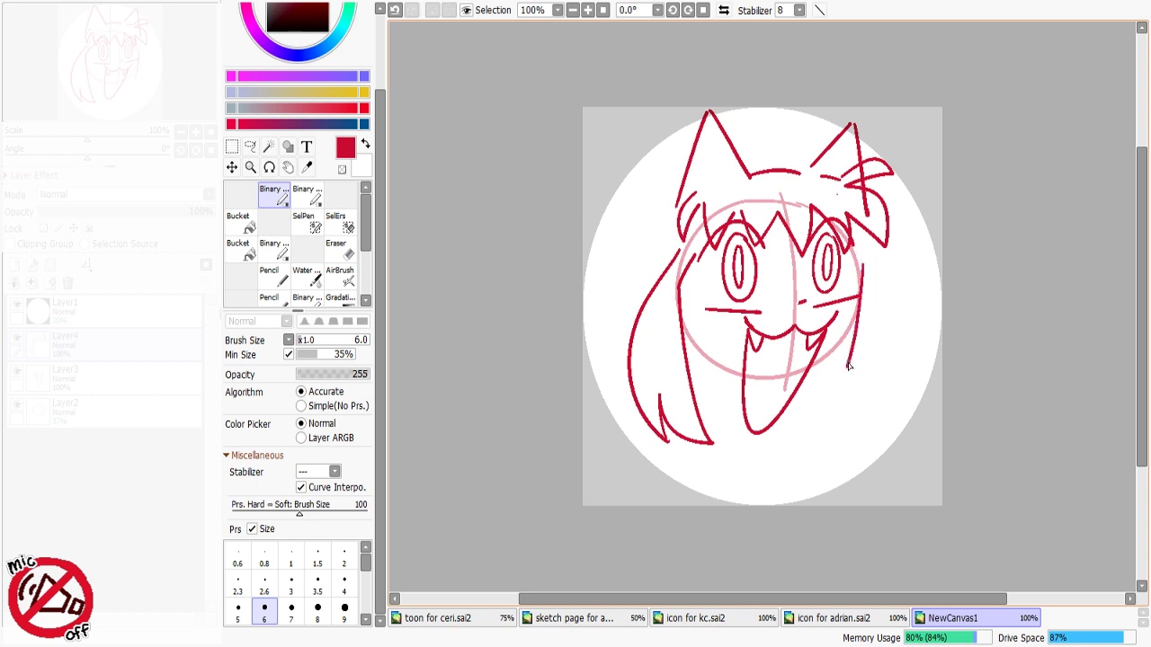
key(ctrl+z)
mouse_move(863, 252)
mouse_down()
mouse_move(854, 355)
mouse_move(806, 401)
mouse_up()
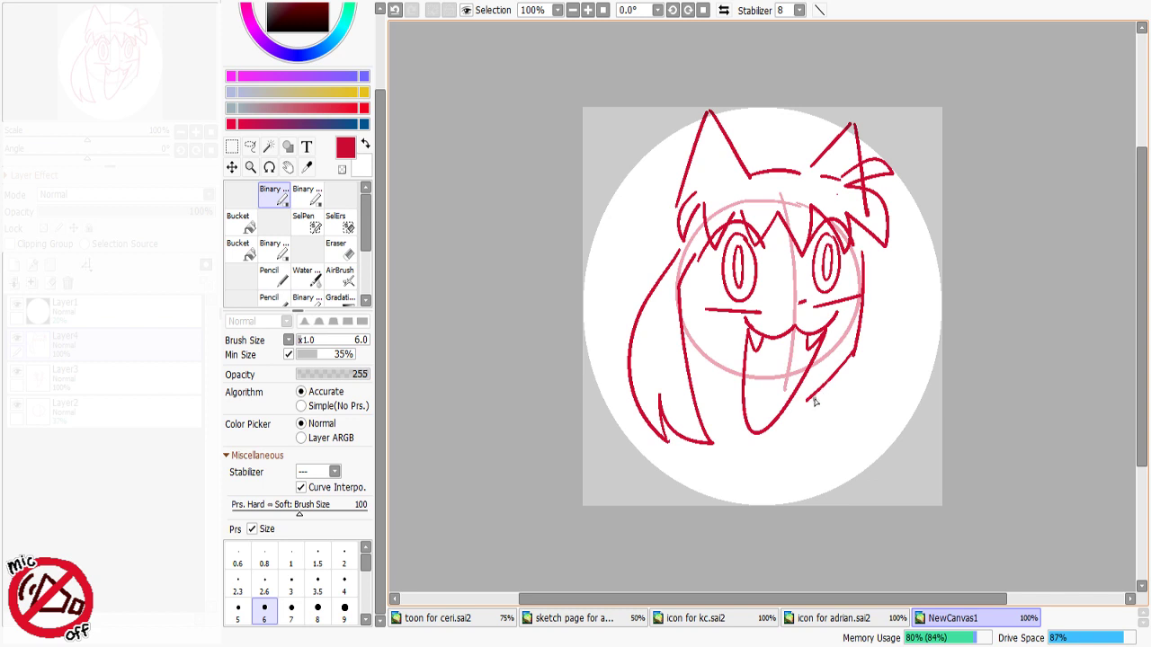
Step: Draw the left jaw line slanting to the mouth's lower tip and start the chin stroke on its right side
mouse_move(734, 391)
mouse_down()
mouse_move(703, 357)
mouse_move(739, 406)
mouse_up()
key(ctrl+z)
key(ctrl+z)
mouse_move(717, 374)
mouse_down()
mouse_move(749, 428)
mouse_move(827, 375)
mouse_up()
key(ctrl+z)
drag(774, 422, 832, 369)
key(ctrl+z)
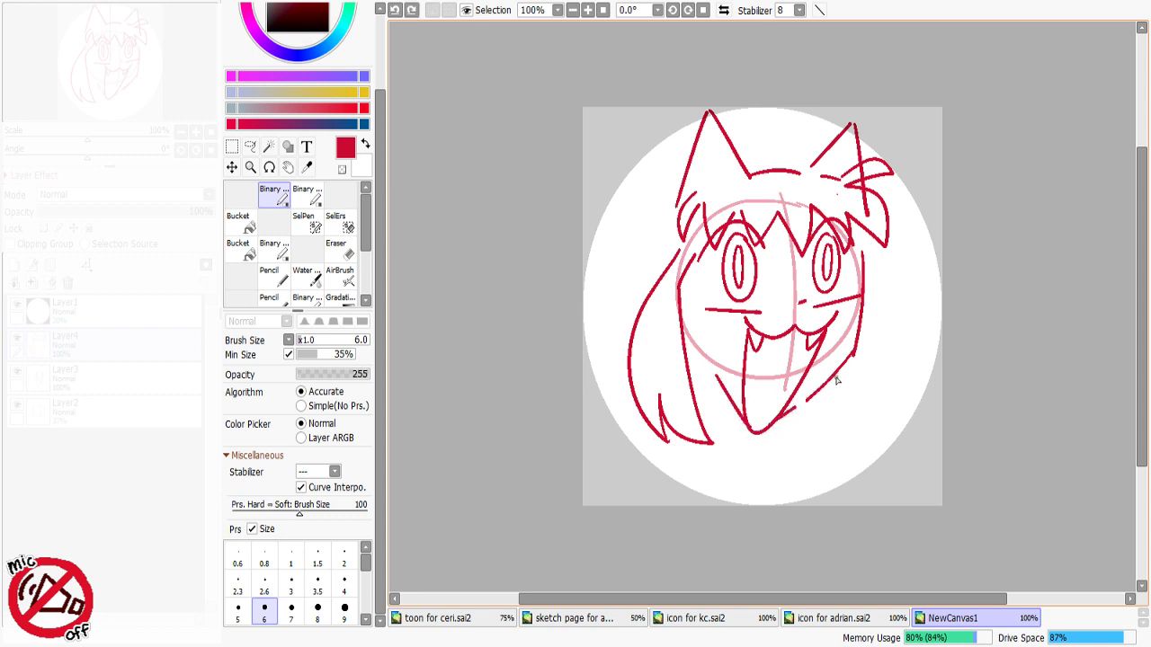
Step: Join the right jaw line to the chin tip and tidy its outer edge with transparent colour
mouse_move(780, 418)
mouse_down()
mouse_move(845, 366)
mouse_move(775, 428)
mouse_up()
key(minus)
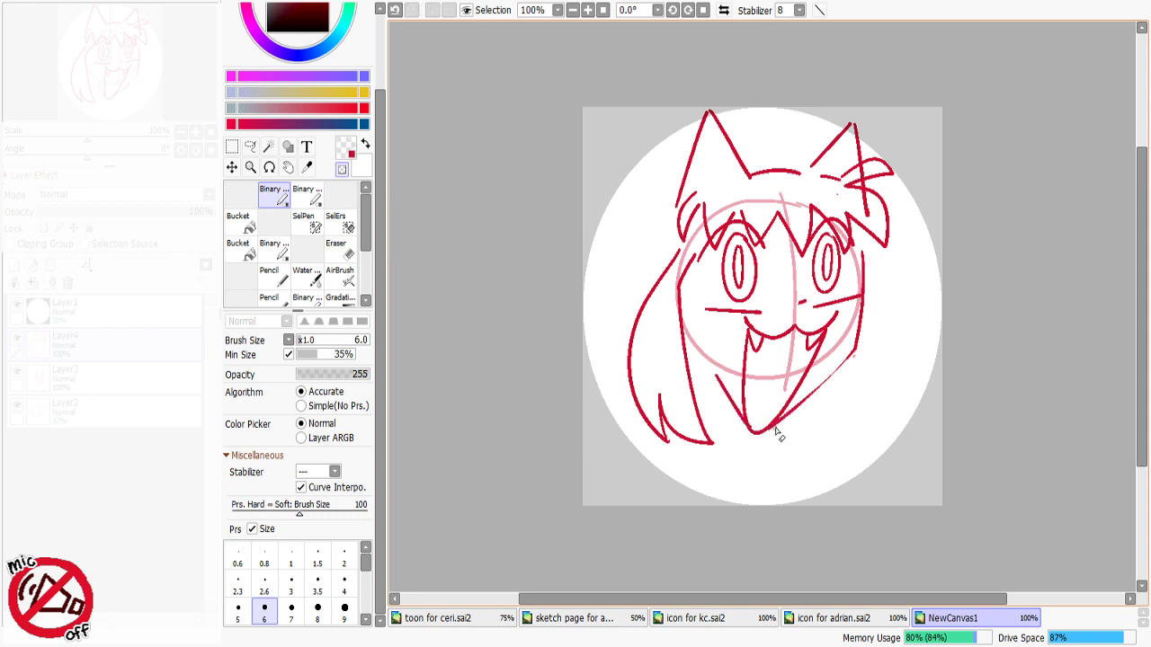
key(ctrl+z)
drag(855, 371, 749, 446)
key(minus)
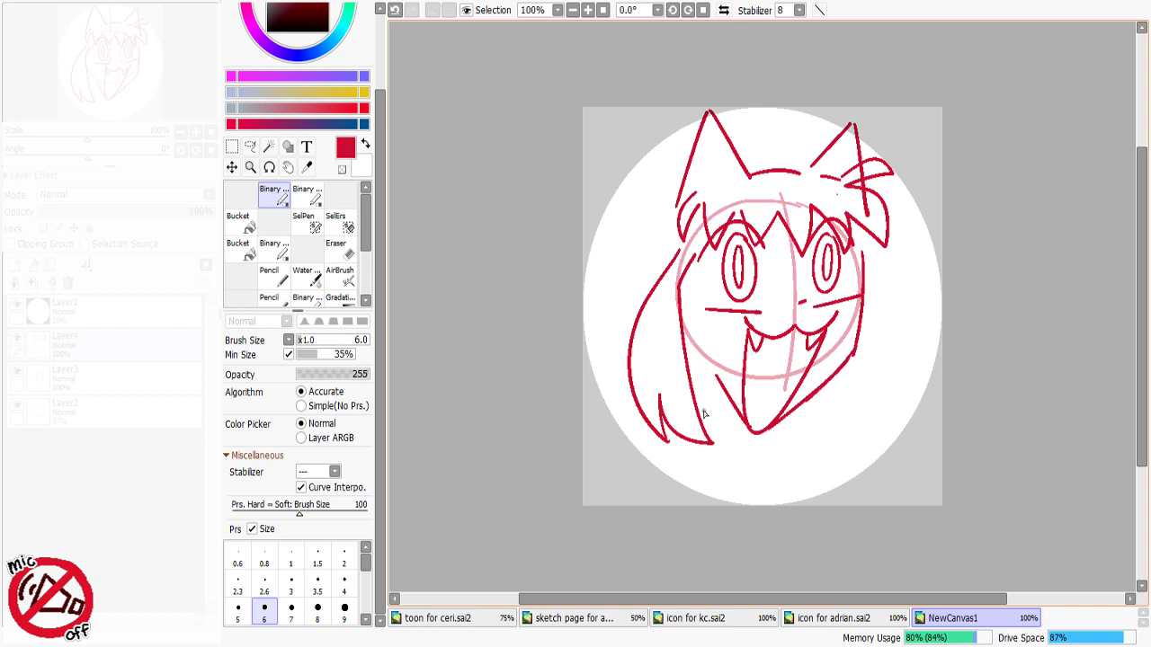
Step: Draw a near-vertical left cheek line between the left eye and the hair lock, redrawing it until it fits
drag(715, 382, 697, 433)
key(ctrl+z)
drag(690, 280, 697, 368)
key(ctrl+z)
drag(687, 268, 698, 372)
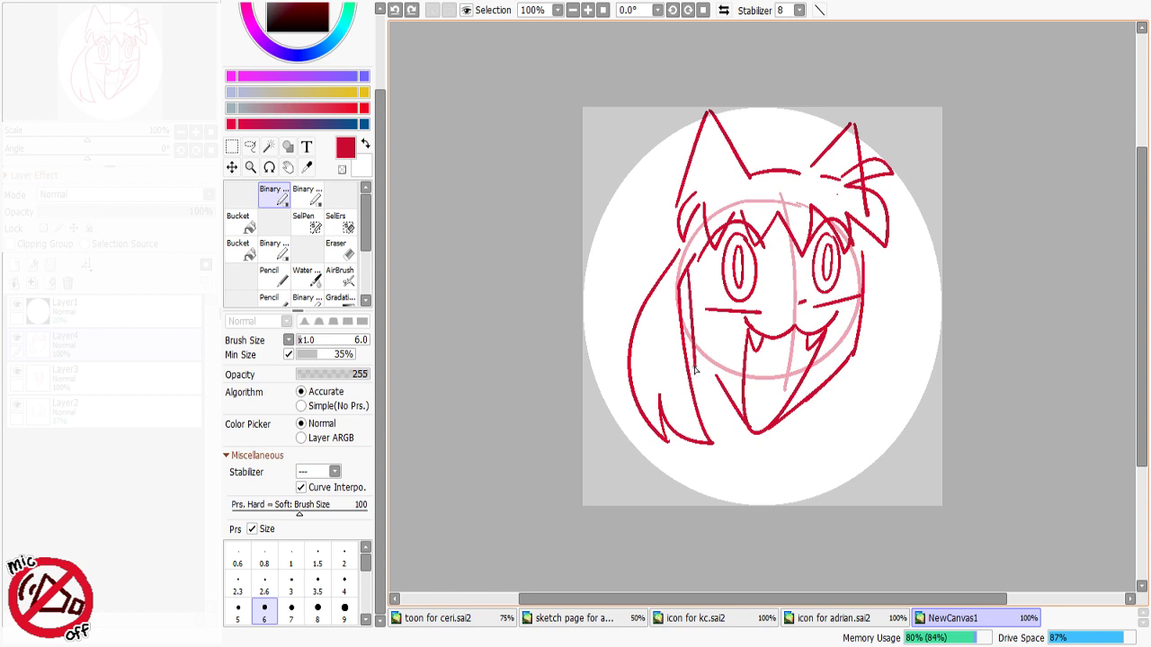
key(ctrl+z)
drag(684, 271, 693, 356)
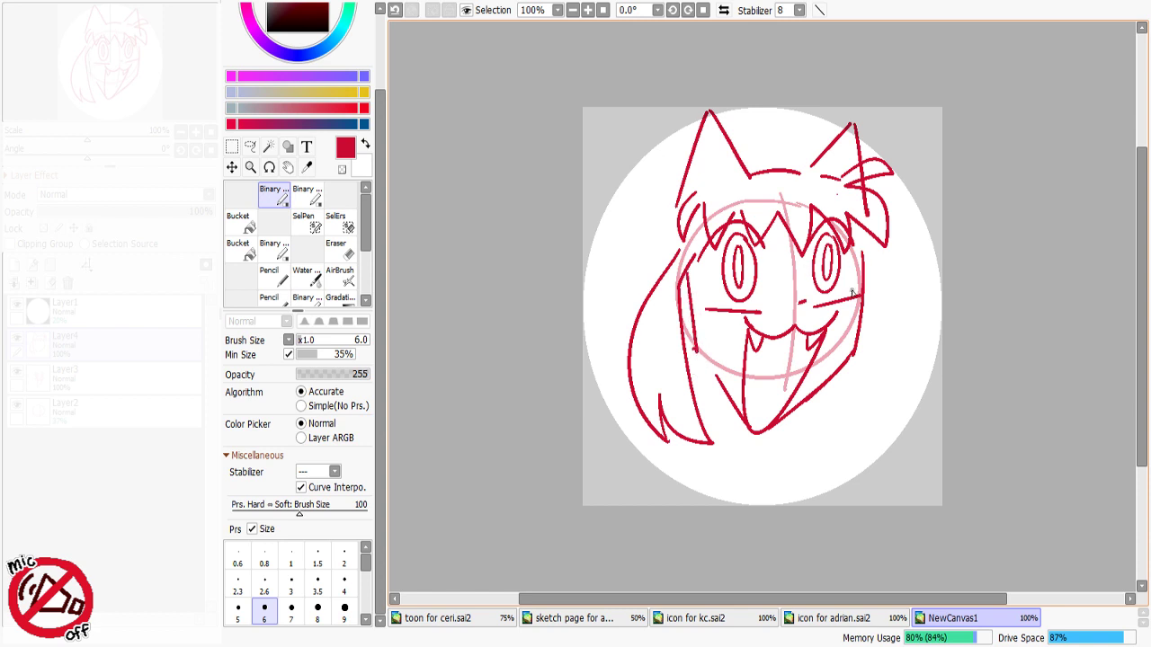
key(ctrl+z)
drag(690, 270, 694, 348)
key(ctrl+z)
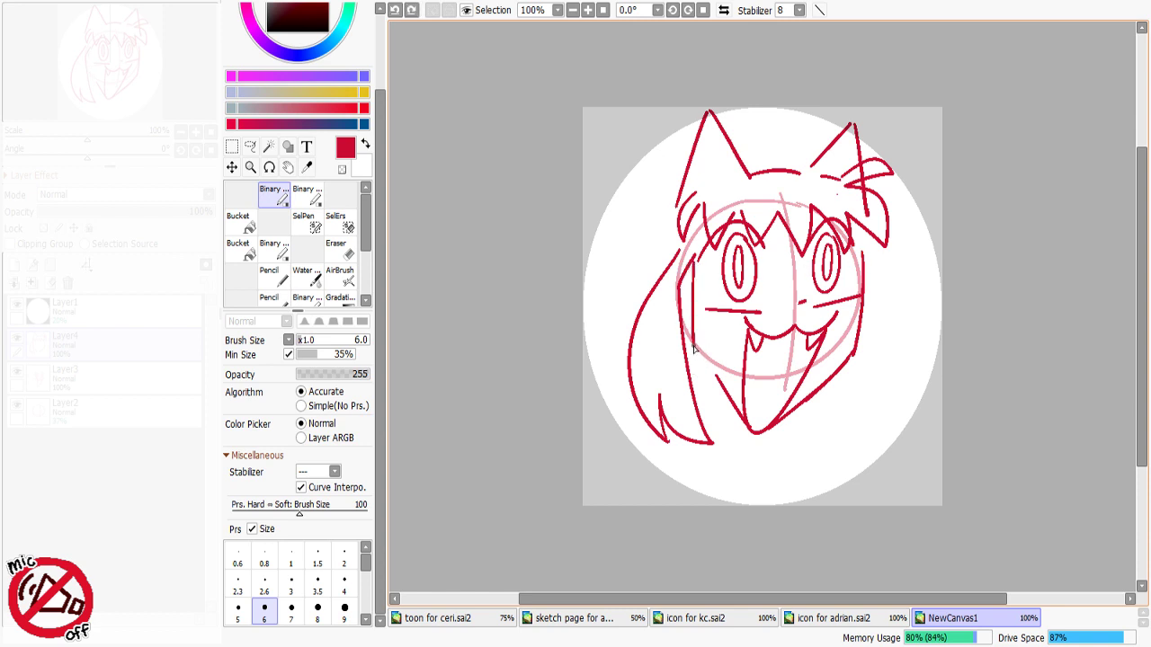
Step: Erase the old head-top line between the cat ears and try a higher arc in its place
mouse_move(751, 171)
mouse_down()
mouse_move(807, 164)
mouse_move(831, 179)
mouse_move(770, 158)
mouse_move(747, 172)
mouse_move(819, 175)
mouse_move(756, 169)
mouse_move(807, 162)
mouse_move(839, 182)
mouse_move(770, 153)
mouse_move(747, 167)
mouse_move(825, 169)
mouse_move(837, 182)
mouse_move(739, 158)
mouse_up()
key(ctrl+z)
key(minus)
key(minus)
key(ctrl+z)
key(ctrl+z)
key(ctrl+z)
key(ctrl+z)
key(ctrl+z)
key(ctrl+z)
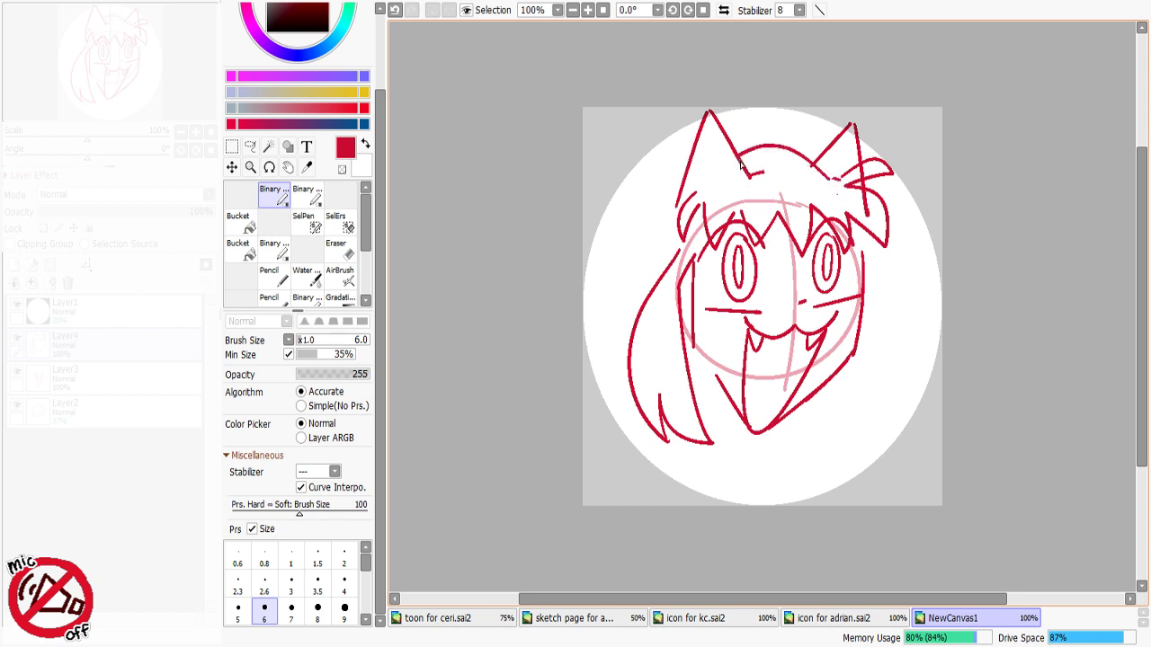
Step: Replace the high arc with a flatter head-top curve joining the inner bases of both cat ears
key(ctrl+z)
mouse_move(829, 175)
mouse_down()
mouse_move(772, 156)
mouse_move(748, 172)
mouse_up()
key(ctrl+z)
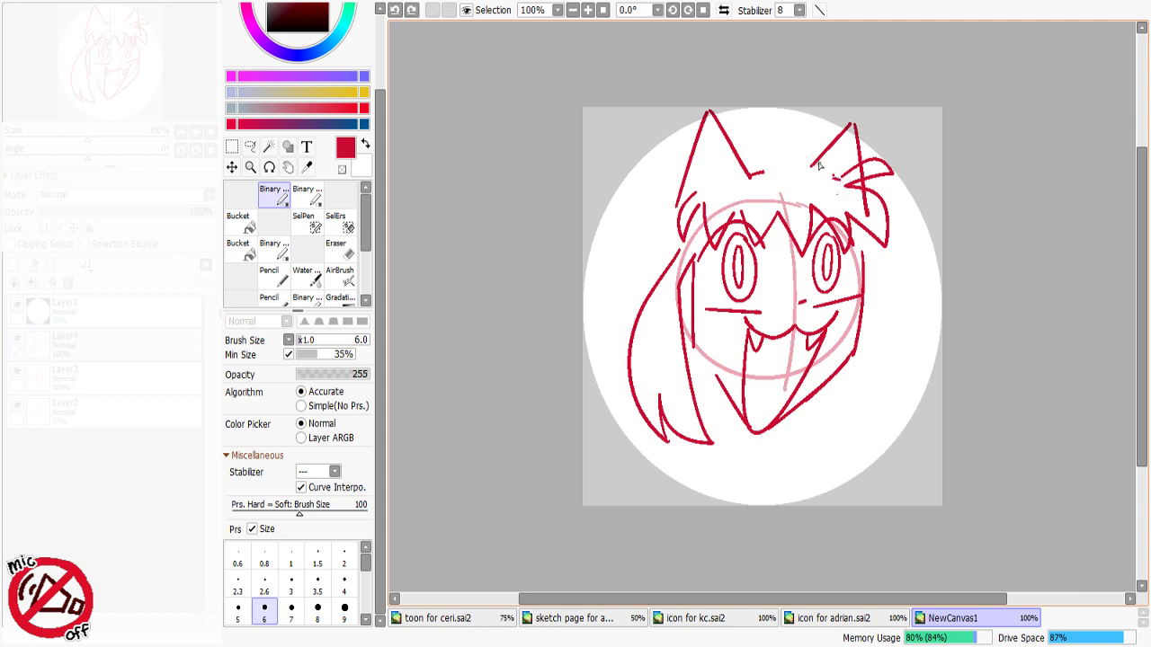
drag(819, 165, 749, 173)
key(ctrl+z)
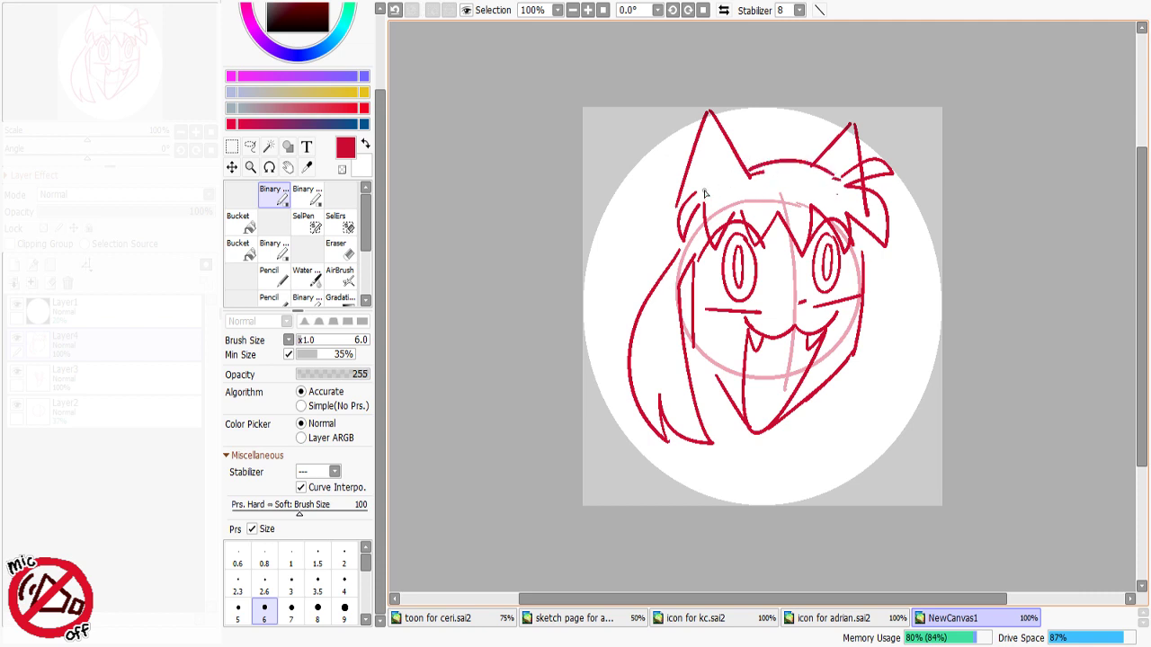
Step: Erase the leftover line ends at the left ear's inner base so the ear meets the head-top curve cleanly
key(minus)
mouse_move(712, 112)
mouse_down()
mouse_move(730, 149)
mouse_move(770, 171)
mouse_move(751, 171)
mouse_move(802, 163)
mouse_up()
key(ctrl+z)
key(minus)
key(ctrl+z)
key(ctrl+z)
key(ctrl+z)
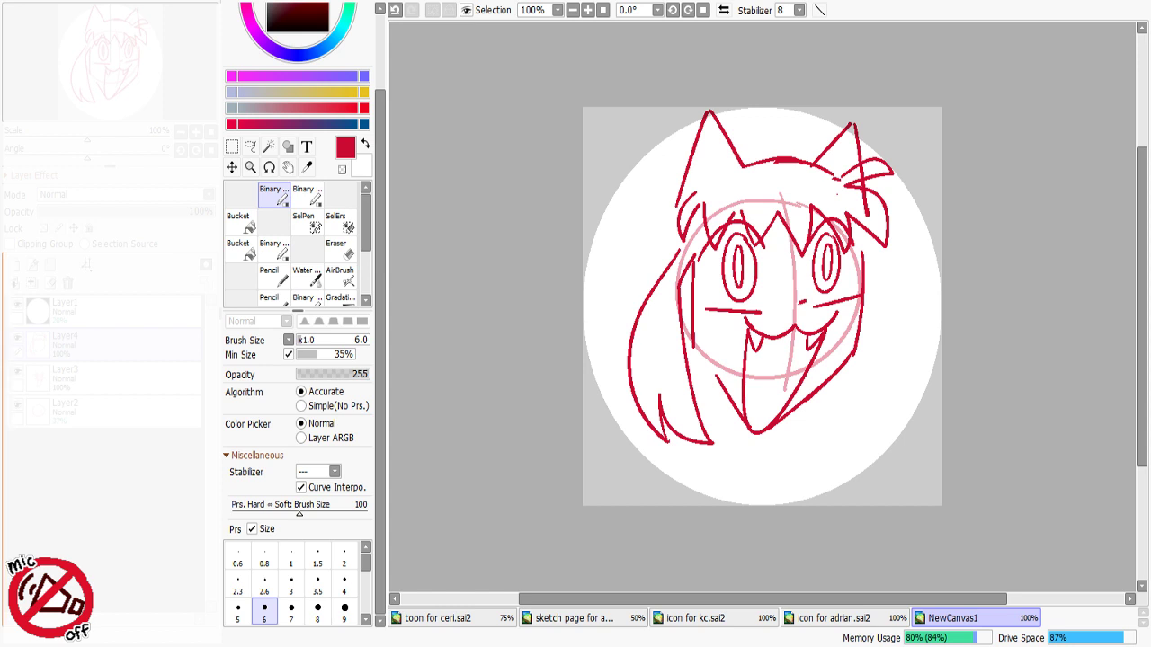
Step: Connect the left cheek line to the slanted jaw line, undoing the stray marks beside the hair lock
key(minus)
mouse_move(694, 268)
mouse_down()
mouse_move(693, 351)
mouse_move(715, 378)
mouse_up()
key(minus)
mouse_move(691, 264)
mouse_down()
mouse_move(694, 343)
mouse_move(689, 294)
mouse_move(702, 259)
mouse_move(688, 360)
mouse_up()
key(minus)
key(c)
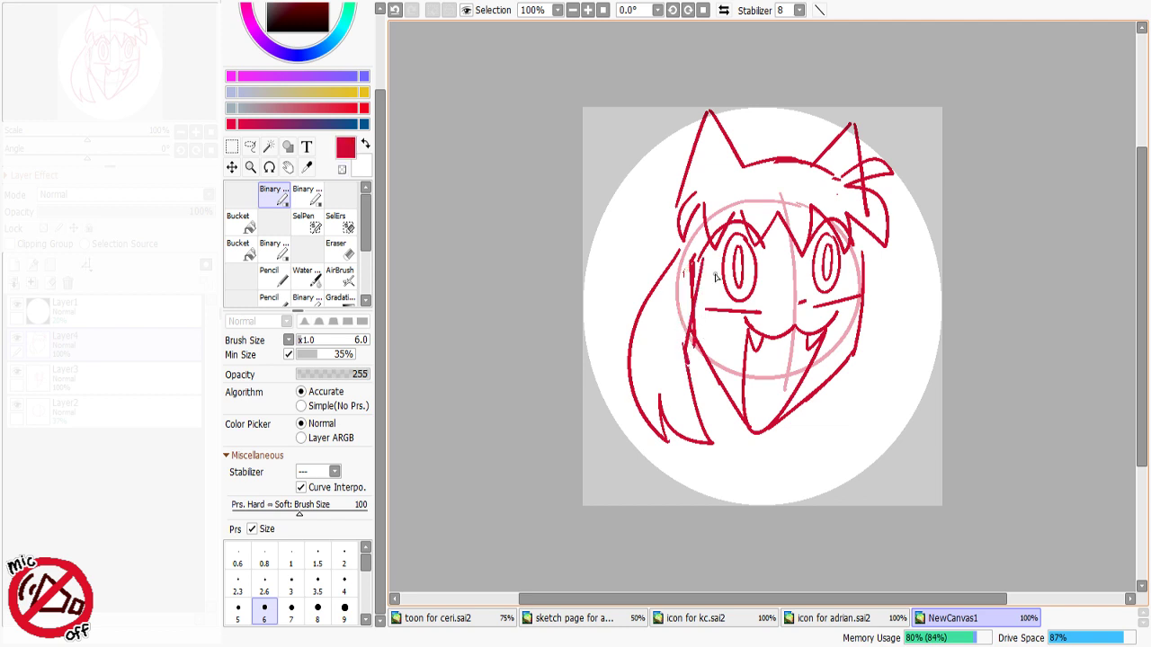
key(ctrl+z)
key(ctrl+z)
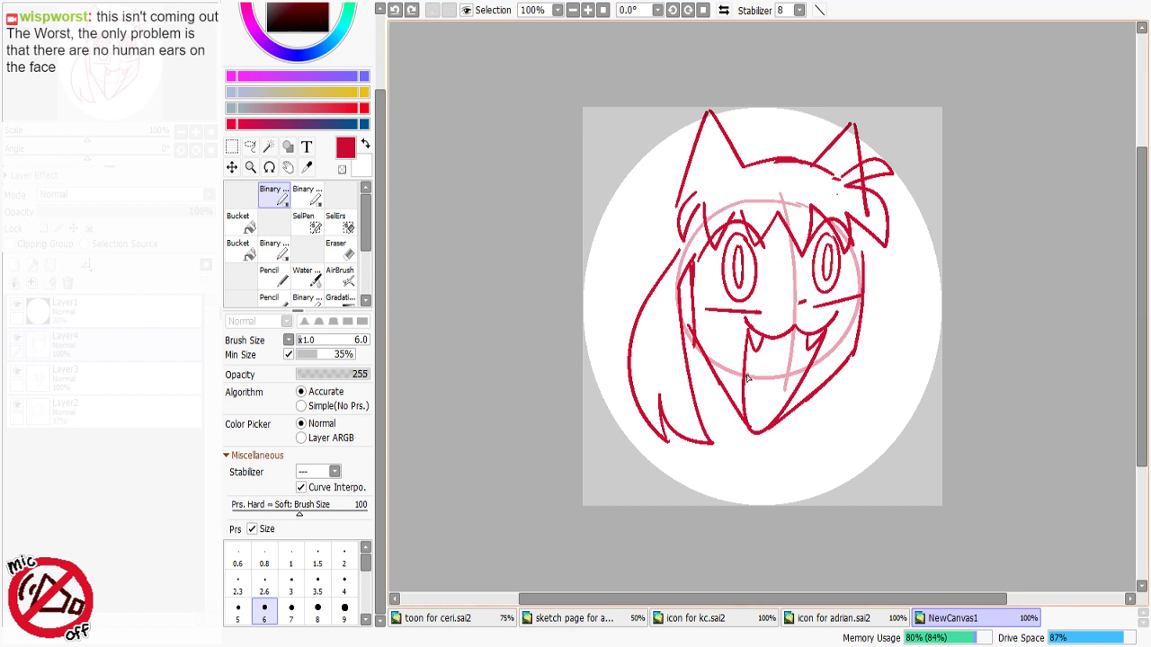
Step: Try a hair lock stroke on the right side and several left neck lines descending from the jaw
drag(868, 243, 907, 376)
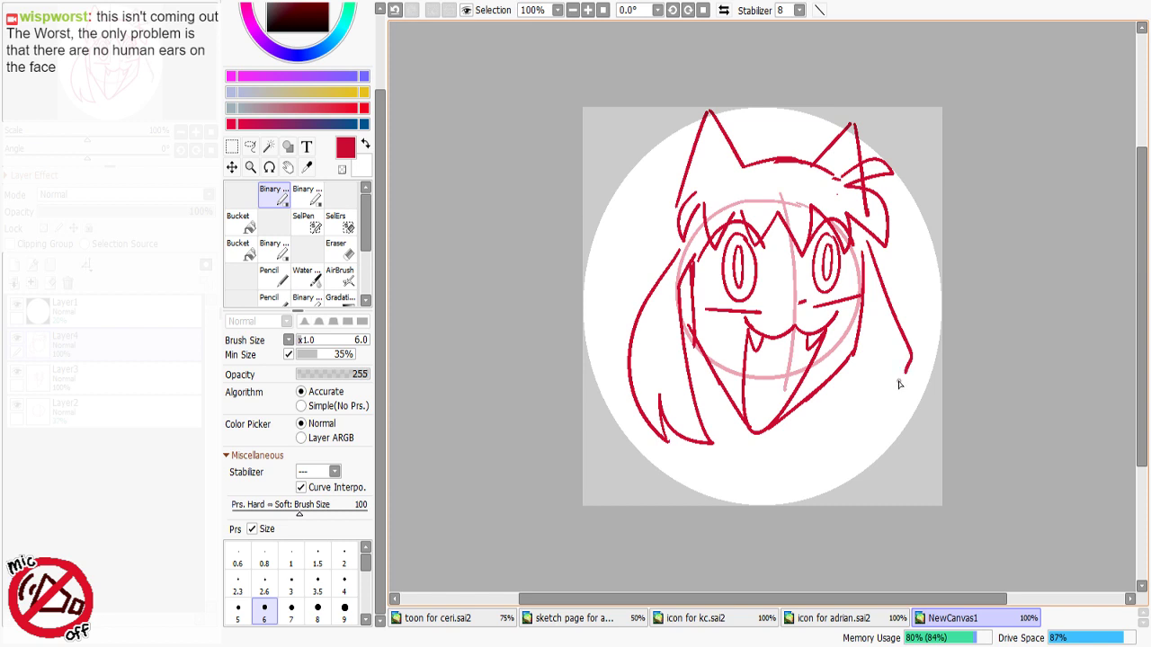
key(ctrl+z)
drag(712, 376, 701, 472)
key(ctrl+z)
drag(719, 393, 709, 495)
key(ctrl+z)
drag(711, 373, 684, 472)
key(ctrl+z)
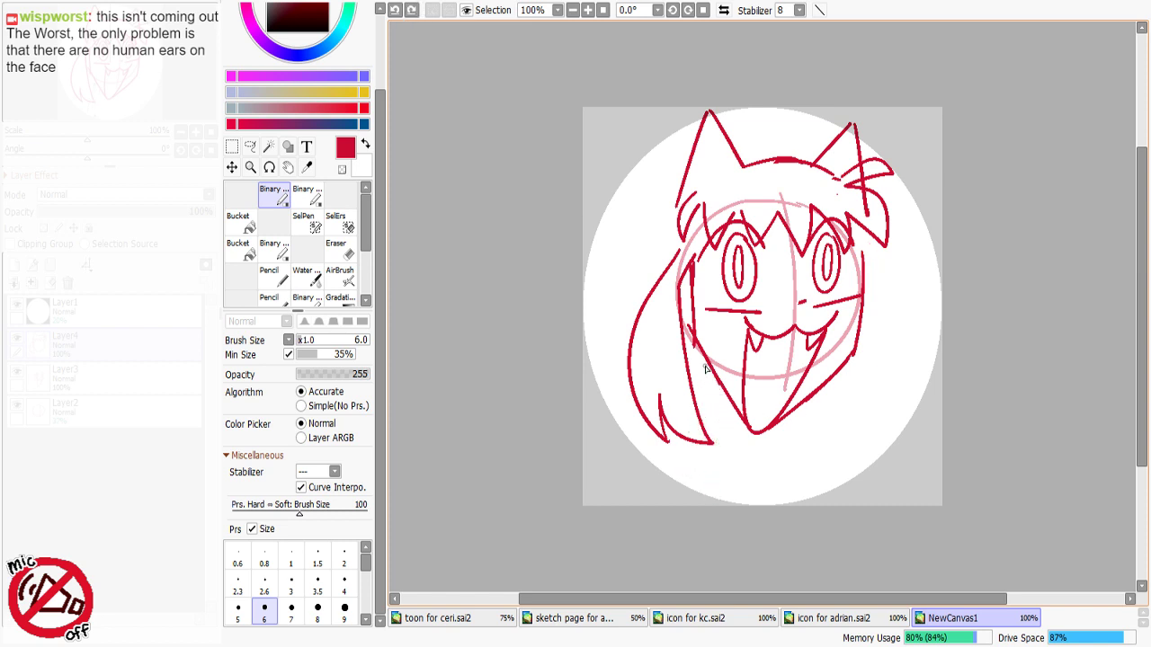
drag(709, 367, 679, 467)
key(ctrl+z)
drag(725, 391, 699, 480)
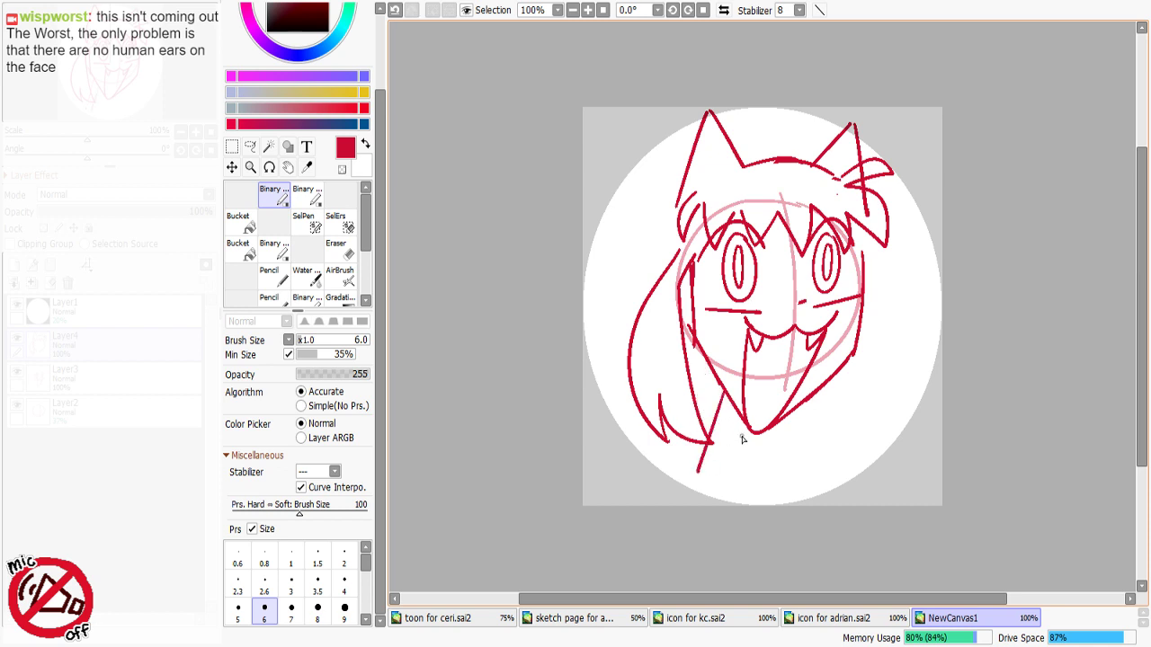
key(ctrl+z)
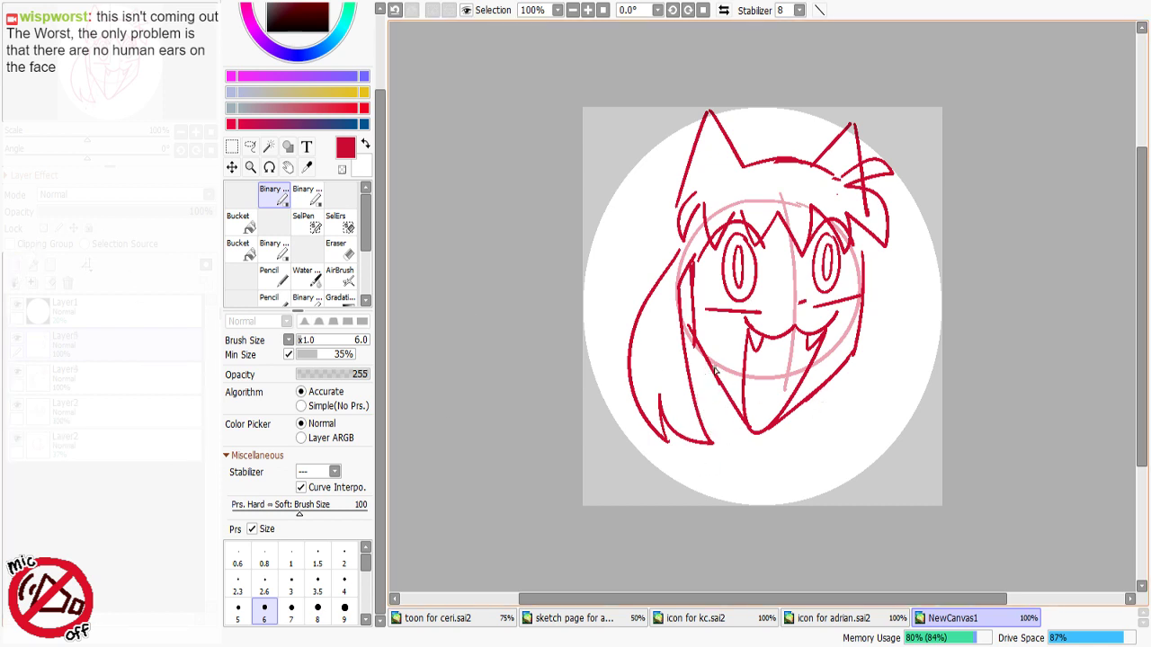
Step: Try pairs of neck lines slanting down from the left jaw and the chin on a new layer
drag(716, 367, 686, 477)
drag(741, 423, 721, 493)
key(ctrl+z)
key(ctrl+z)
drag(709, 363, 672, 479)
key(ctrl+z)
drag(715, 373, 675, 478)
drag(746, 415, 722, 481)
key(ctrl+z)
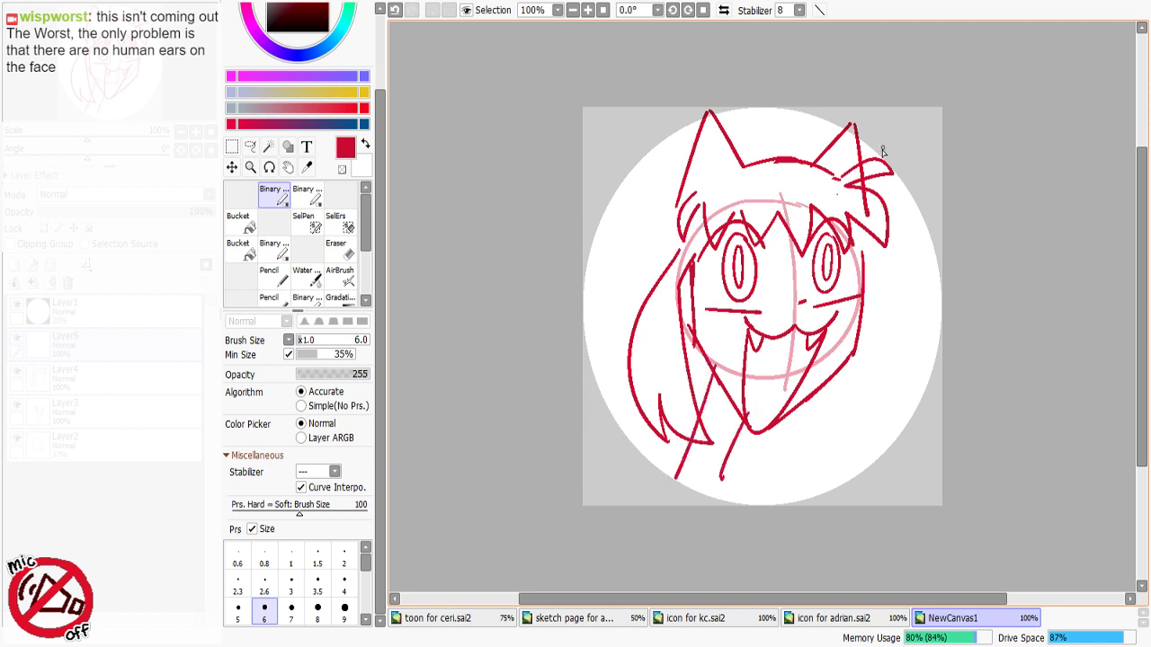
key(ctrl+z)
drag(747, 427, 729, 482)
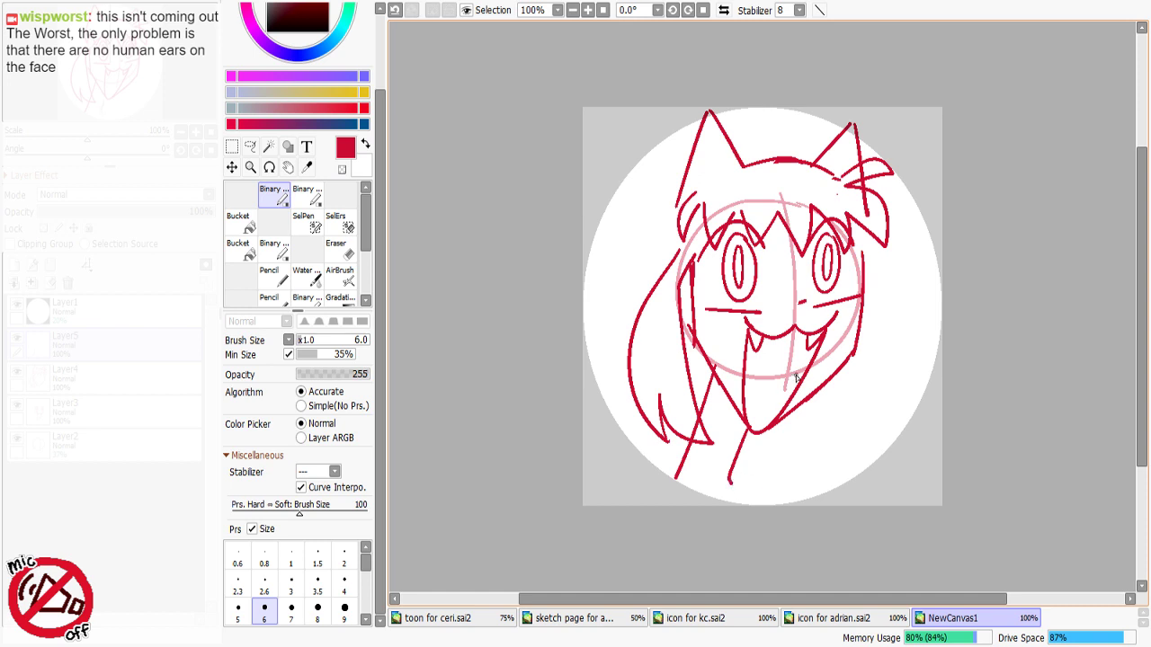
key(ctrl+z)
key(ctrl+z)
Step: Try further slanted neck lines, starting the left one slightly higher along the jaw
drag(715, 372, 674, 476)
drag(745, 433, 715, 495)
key(ctrl+z)
drag(740, 420, 722, 488)
key(ctrl+z)
key(ctrl+z)
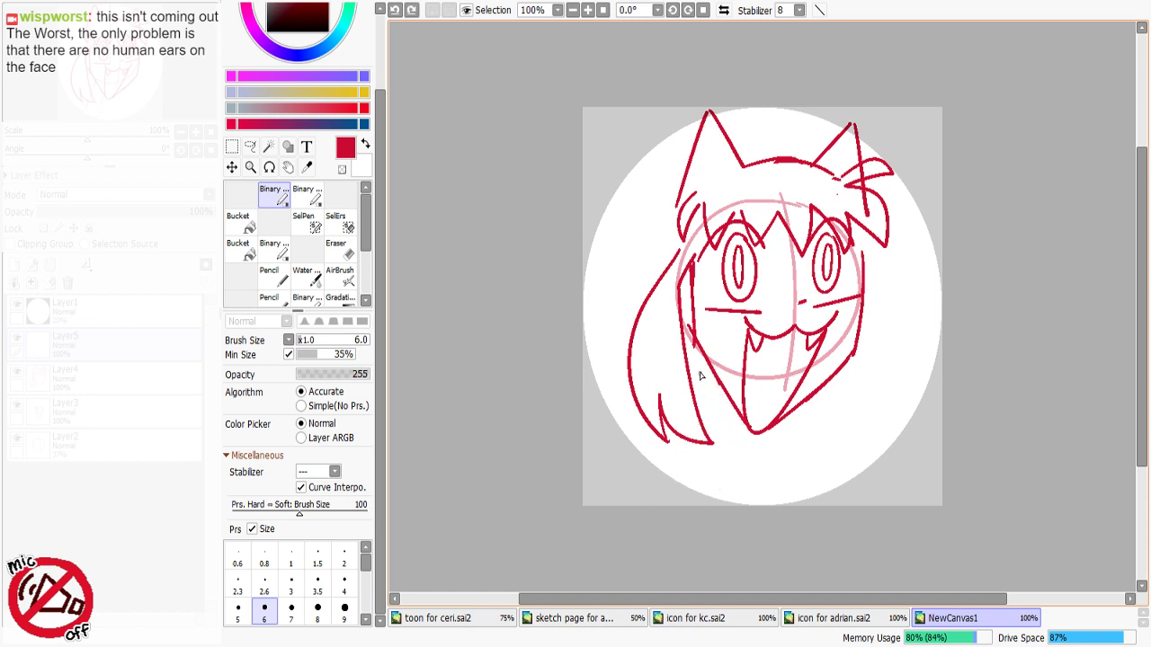
drag(704, 363, 682, 435)
key(ctrl+z)
key(ctrl+z)
drag(704, 364, 673, 476)
key(ctrl+z)
Step: Try a steeper left neck line paired with a short line below the chin tip
drag(707, 370, 684, 475)
drag(749, 428, 727, 471)
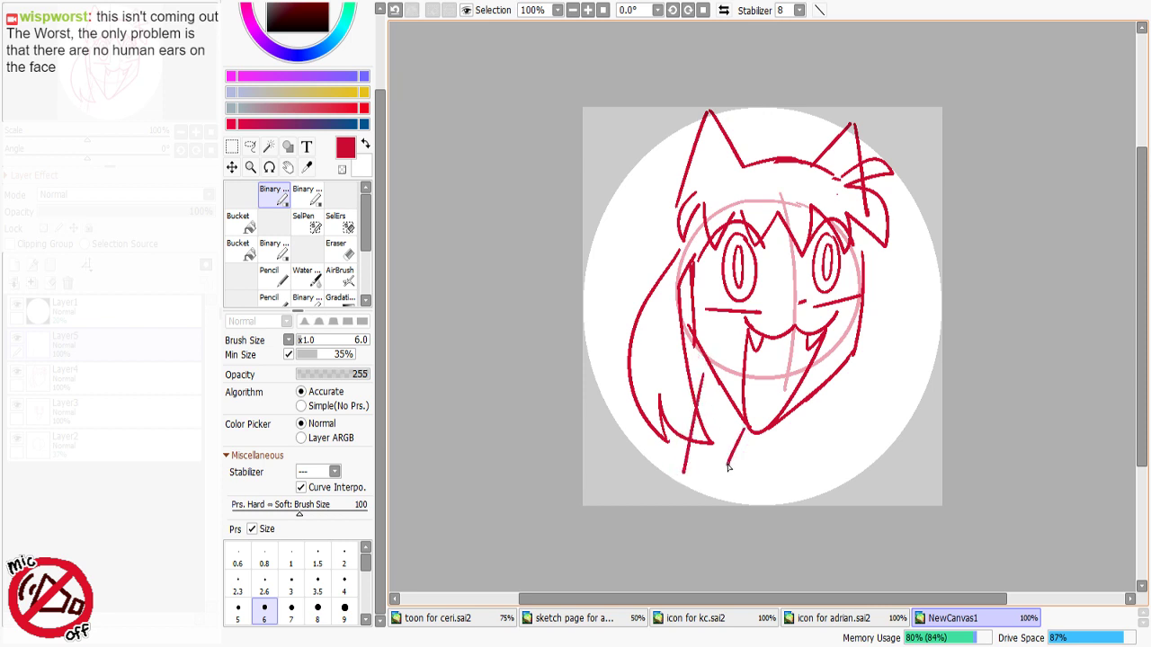
key(ctrl+z)
key(ctrl+z)
drag(705, 369, 690, 465)
key(ctrl+z)
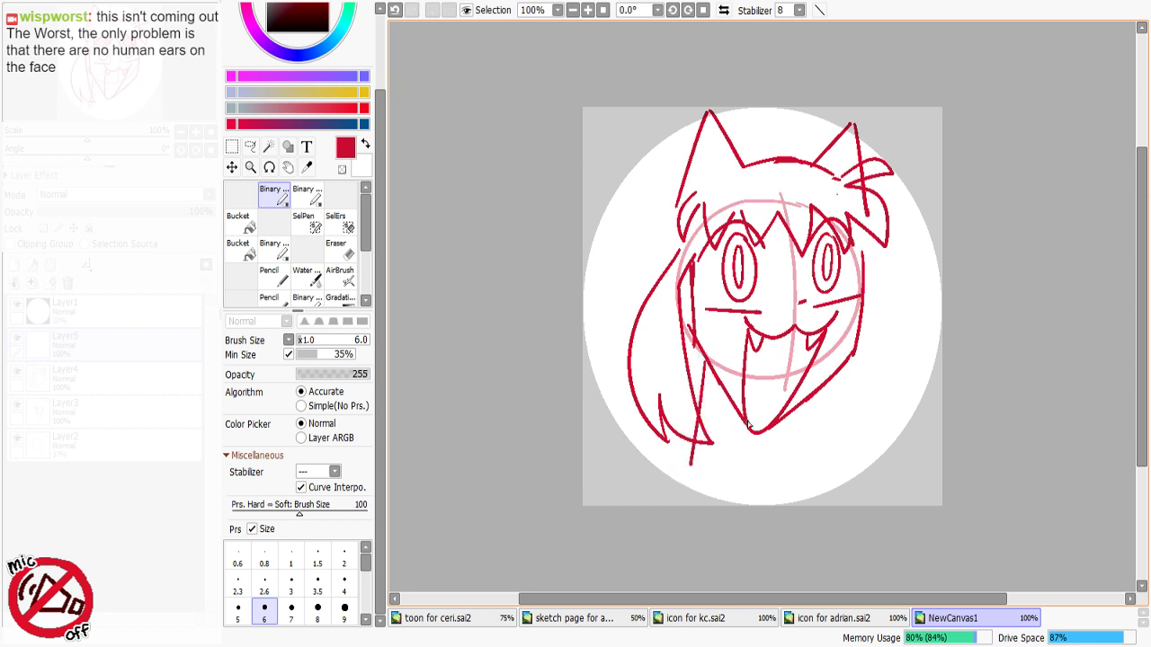
drag(746, 426, 736, 474)
key(ctrl+z)
key(ctrl+z)
Step: Draw two near-vertical neck lines from the left jaw and chin tip, erasing a gap beside the hair lock tip
drag(712, 374, 698, 484)
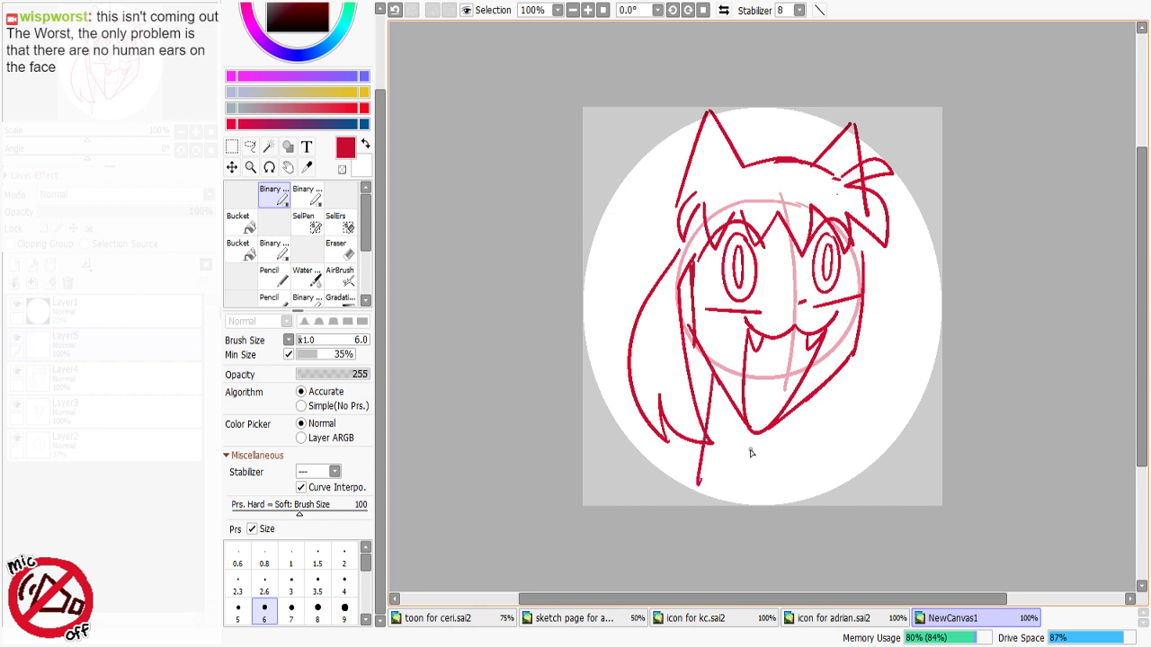
drag(753, 435, 739, 501)
key(ctrl+z)
key(minus)
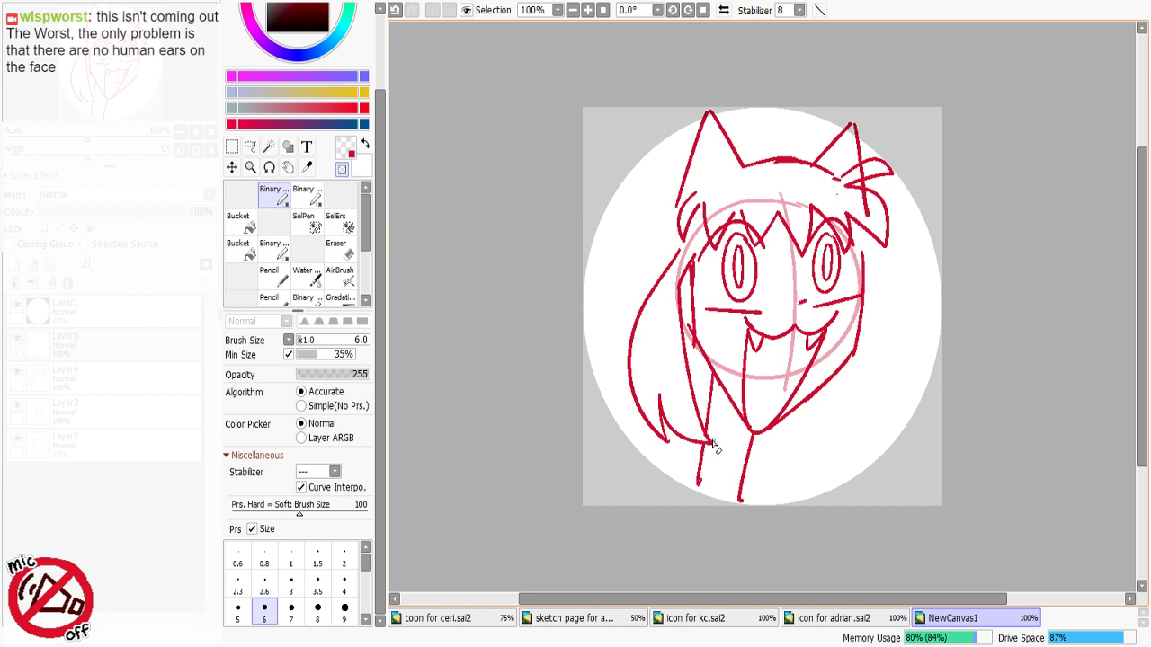
key(minus)
Step: Link the sketch layers and move the whole head slightly down and to the left within the ellipse
click(231, 168)
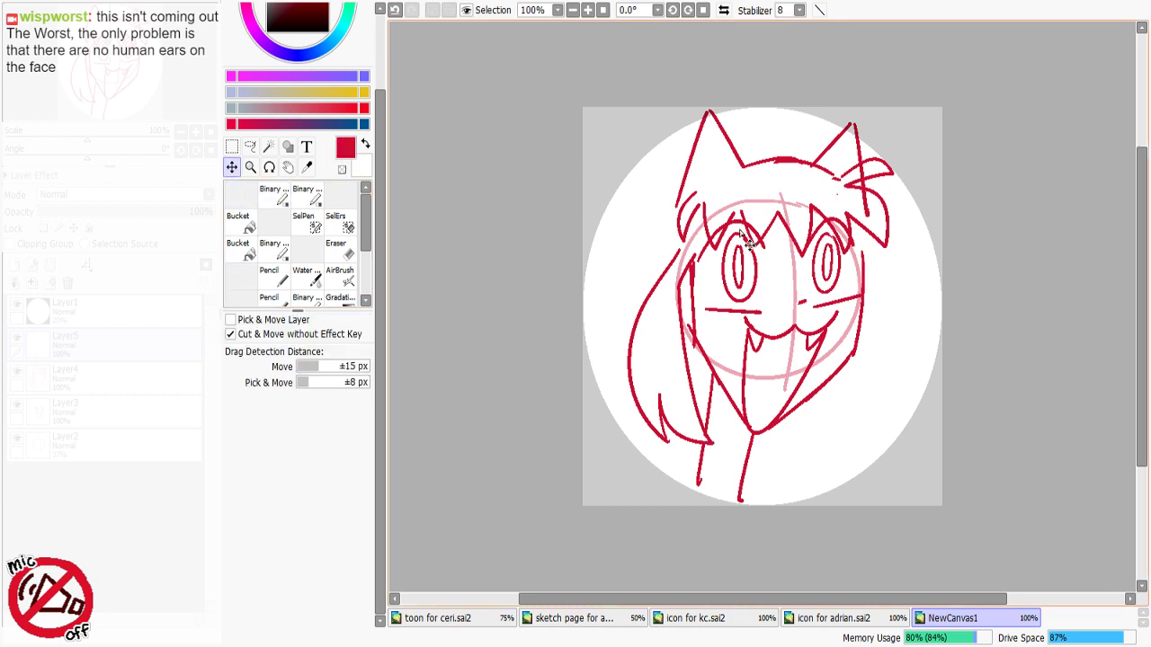
click(18, 419)
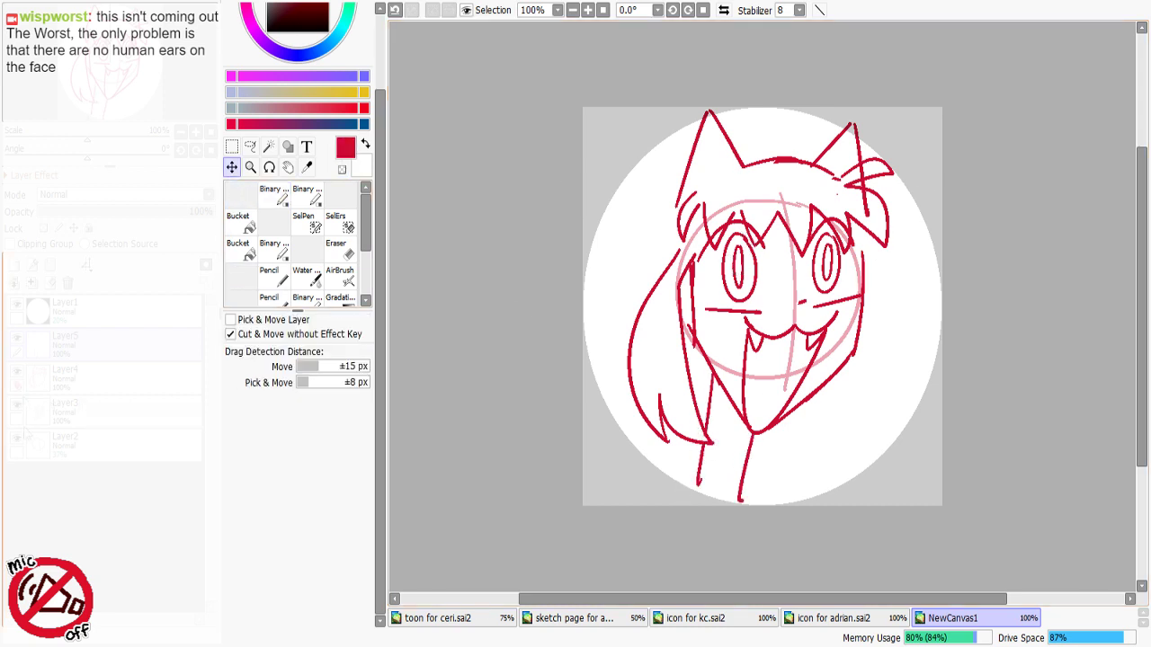
mouse_move(701, 262)
mouse_down()
mouse_move(706, 287)
mouse_move(695, 274)
mouse_up()
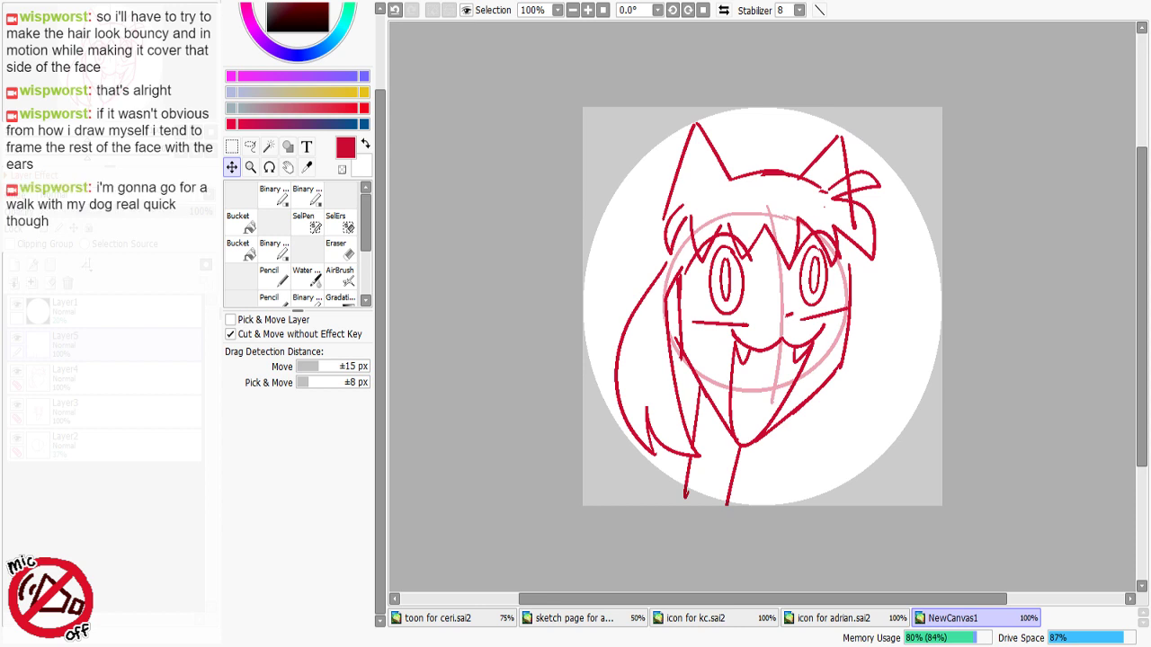
key(ctrl+z)
key(ctrl+y)
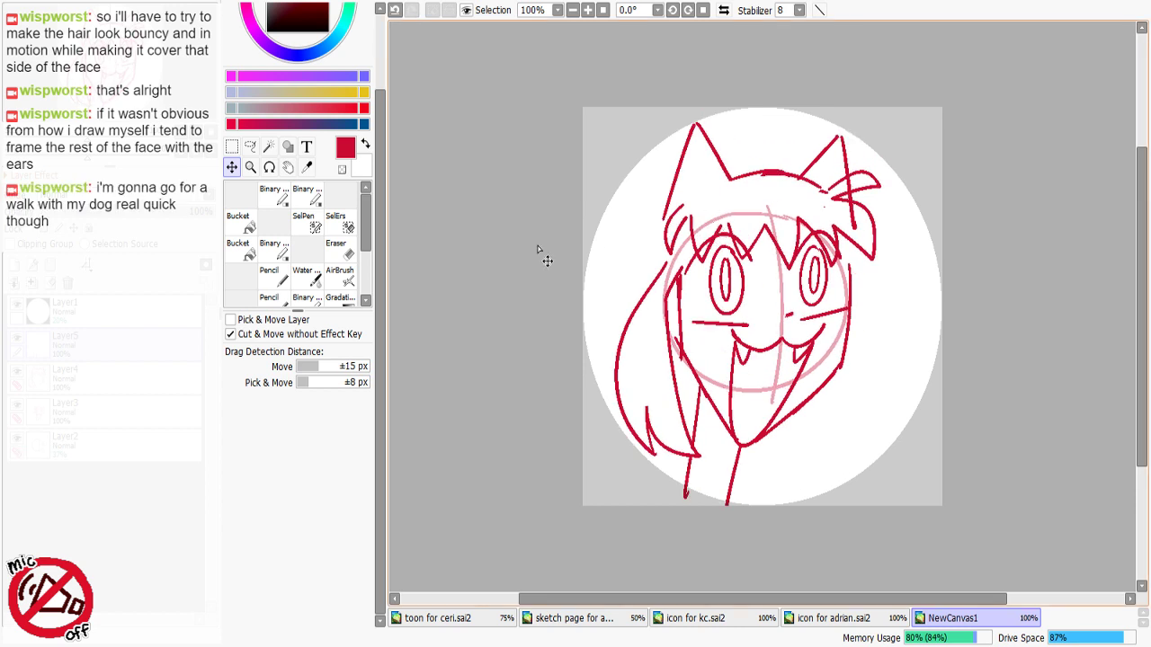
Step: Letter a large black "BRB" across the sketch on a new layer with a size 39 brush
drag(321, 26, 340, 51)
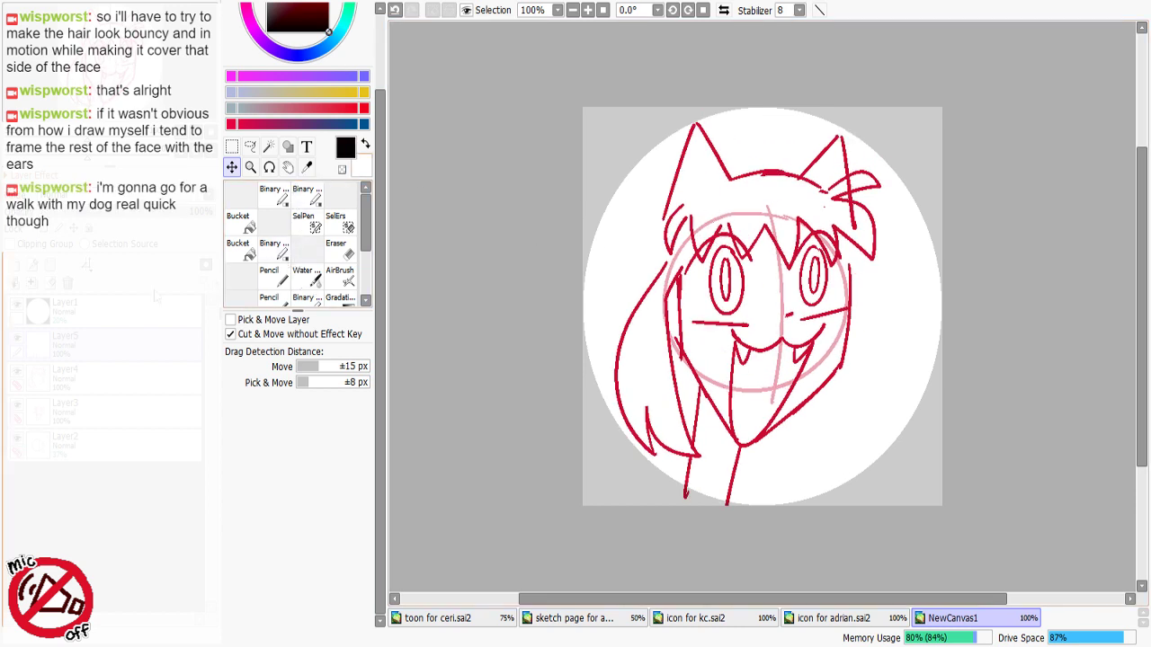
click(274, 194)
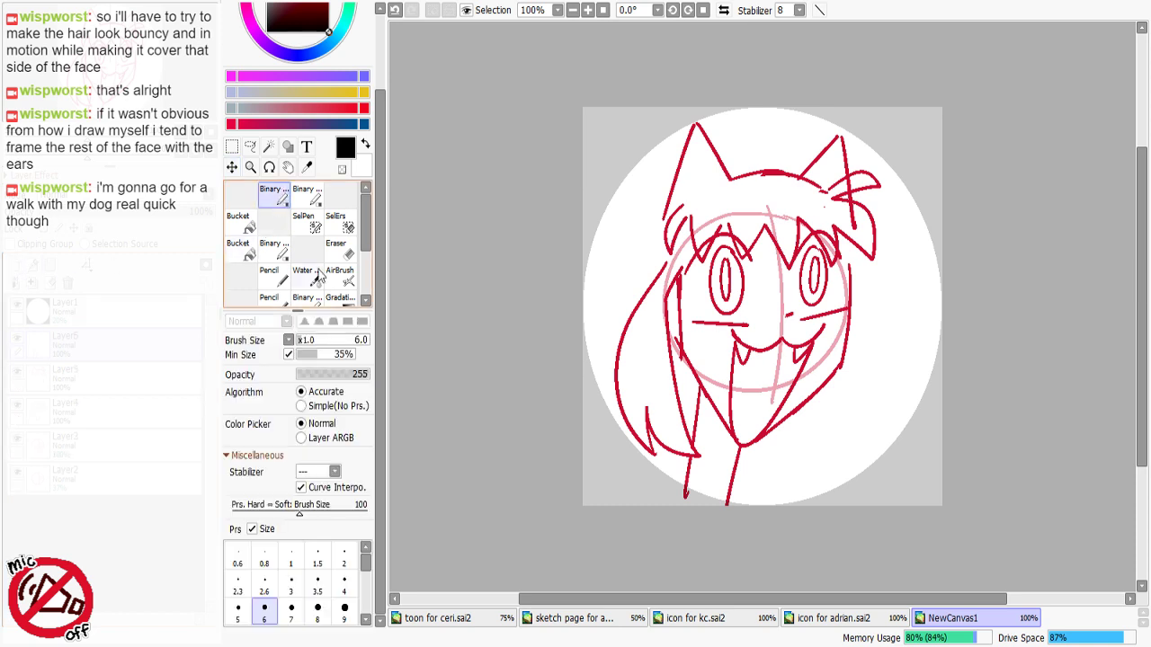
drag(307, 342, 325, 341)
mouse_move(639, 221)
mouse_down()
mouse_move(655, 413)
mouse_move(635, 412)
mouse_up()
key(ctrl+z)
mouse_move(613, 217)
mouse_down()
mouse_move(668, 198)
mouse_move(650, 417)
mouse_up()
key(ctrl+z)
key(ctrl+z)
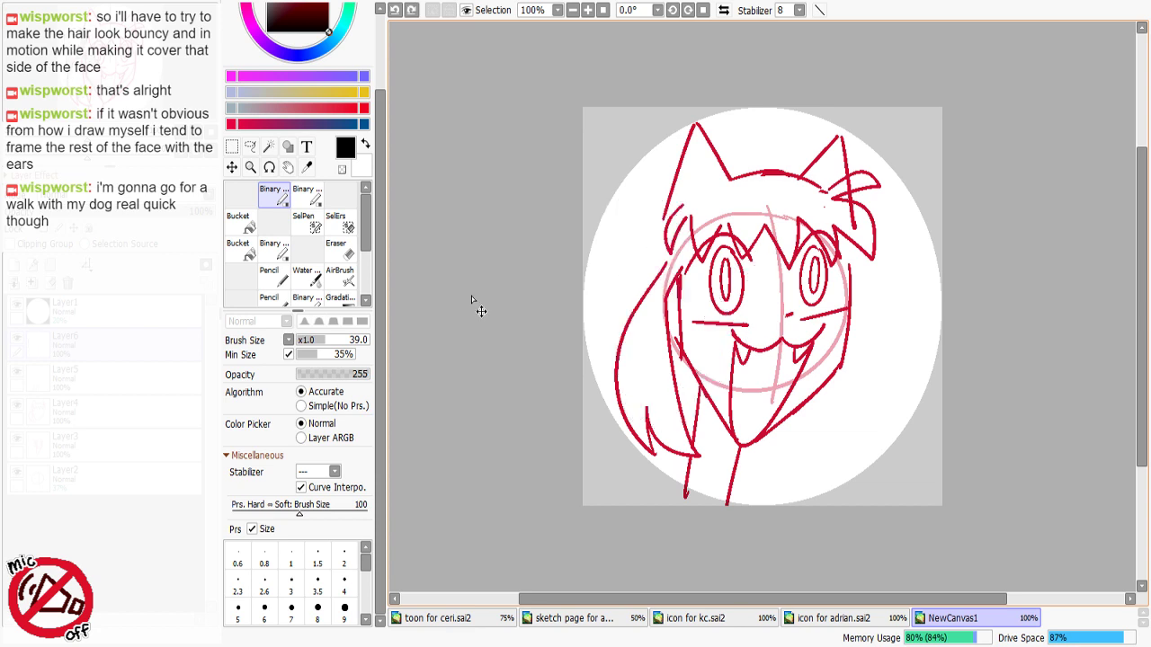
mouse_move(608, 160)
mouse_down()
mouse_move(658, 357)
mouse_move(670, 270)
mouse_move(663, 352)
mouse_up()
key(ctrl+z)
key(ctrl+z)
mouse_move(611, 166)
mouse_down()
mouse_move(640, 382)
mouse_move(661, 364)
mouse_up()
drag(730, 161, 733, 335)
mouse_move(742, 166)
mouse_down()
mouse_move(750, 229)
mouse_move(822, 315)
mouse_up()
mouse_move(841, 162)
mouse_down()
mouse_move(850, 319)
mouse_move(899, 309)
mouse_move(854, 319)
mouse_up()
Step: Handwrite "walking dog" and "7:41 pm" below the large letters with a size 6 brush
click(264, 608)
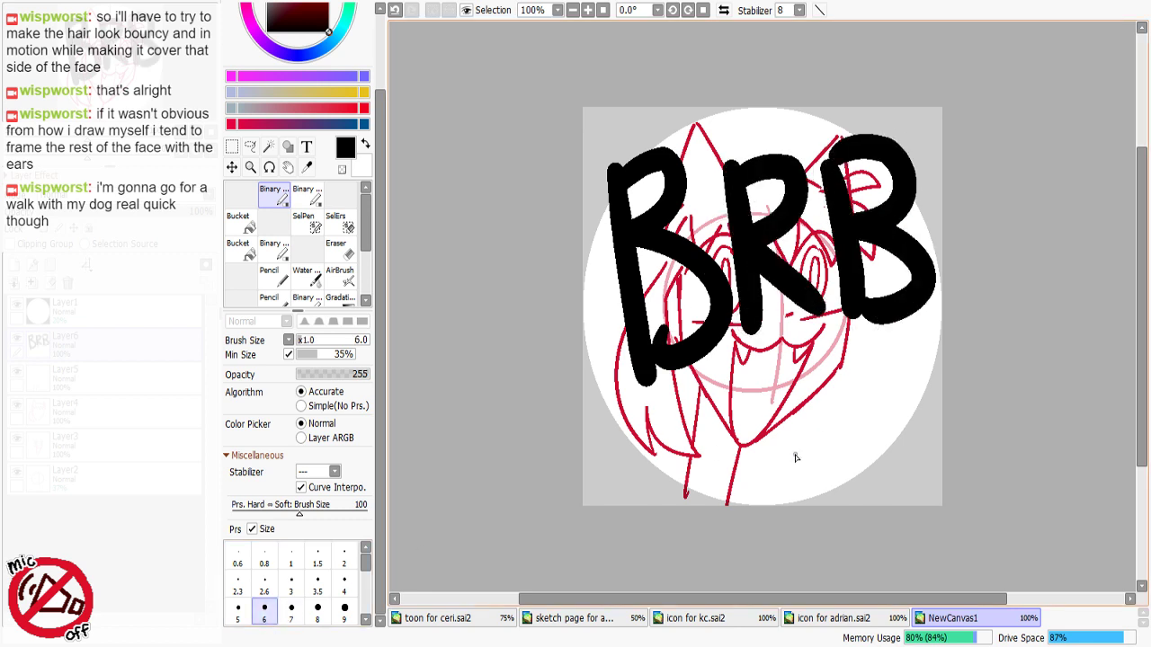
mouse_move(787, 438)
mouse_down()
mouse_move(798, 454)
mouse_move(807, 438)
mouse_up()
mouse_move(812, 455)
mouse_down()
mouse_move(820, 432)
mouse_move(822, 453)
mouse_up()
drag(831, 411, 836, 446)
mouse_move(844, 432)
mouse_down()
mouse_move(849, 448)
mouse_move(865, 435)
mouse_move(869, 455)
mouse_up()
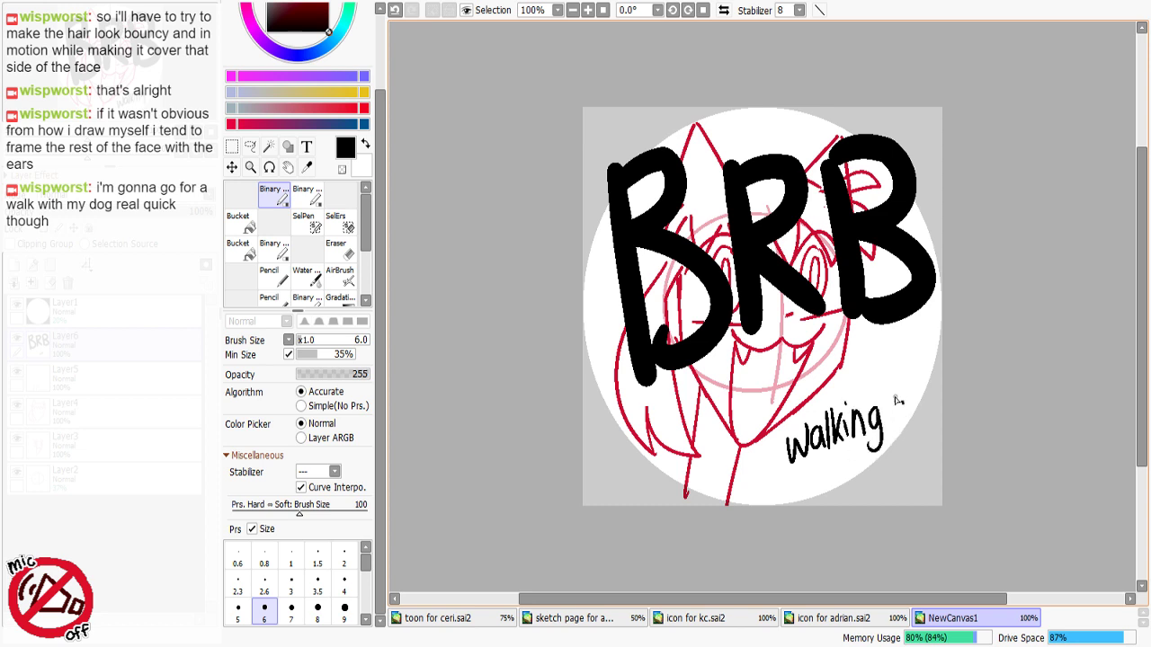
mouse_move(899, 404)
mouse_down()
mouse_move(904, 424)
mouse_move(914, 394)
mouse_move(918, 426)
mouse_up()
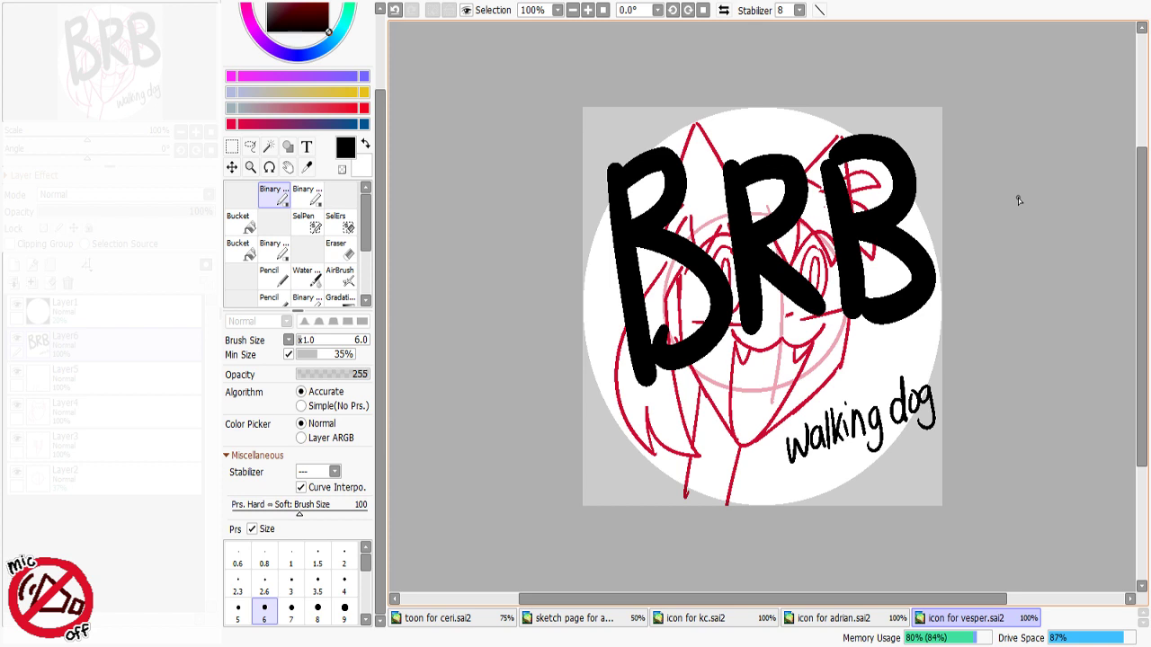
mouse_move(806, 469)
mouse_down()
mouse_move(819, 468)
mouse_move(814, 485)
mouse_move(836, 474)
mouse_up()
click(822, 478)
click(822, 469)
mouse_move(834, 464)
mouse_down()
mouse_move(832, 481)
mouse_move(877, 472)
mouse_up()
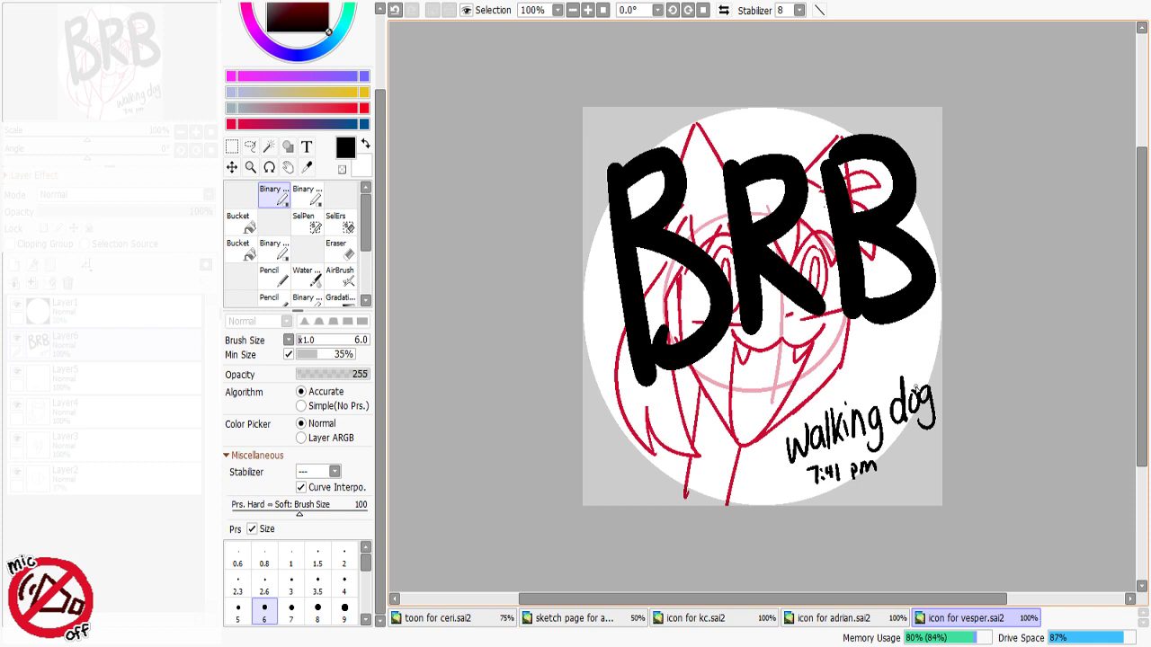
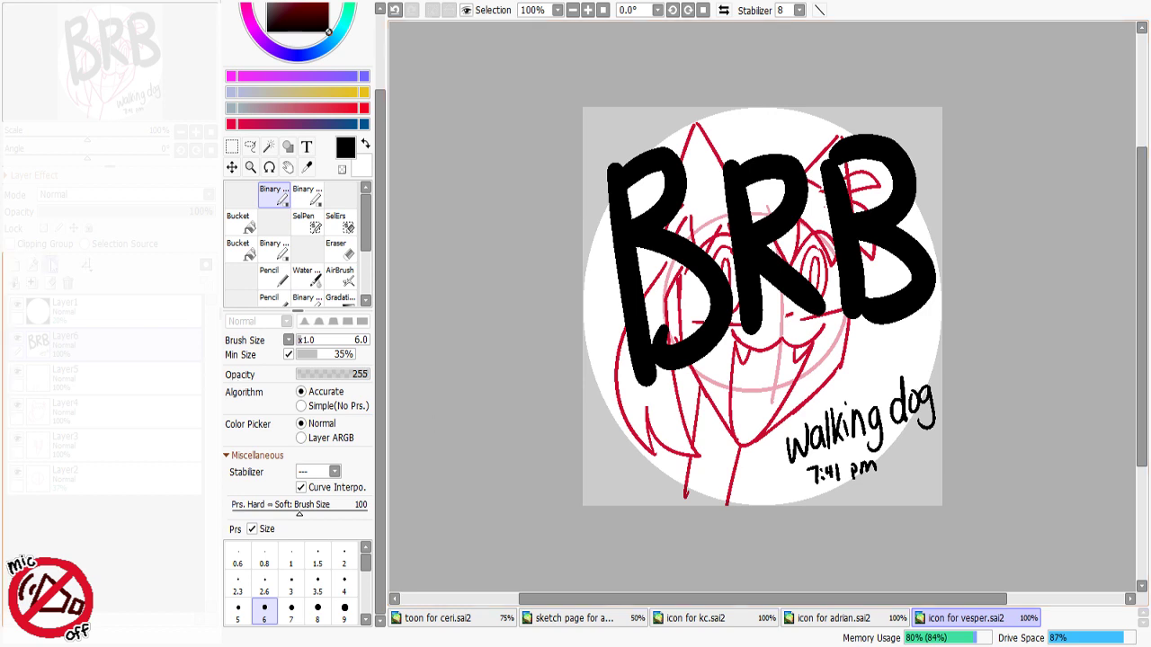
Step: Delete the BRB lettering layer and the old neck-line layer, and add a fresh layer above the sketch
click(69, 283)
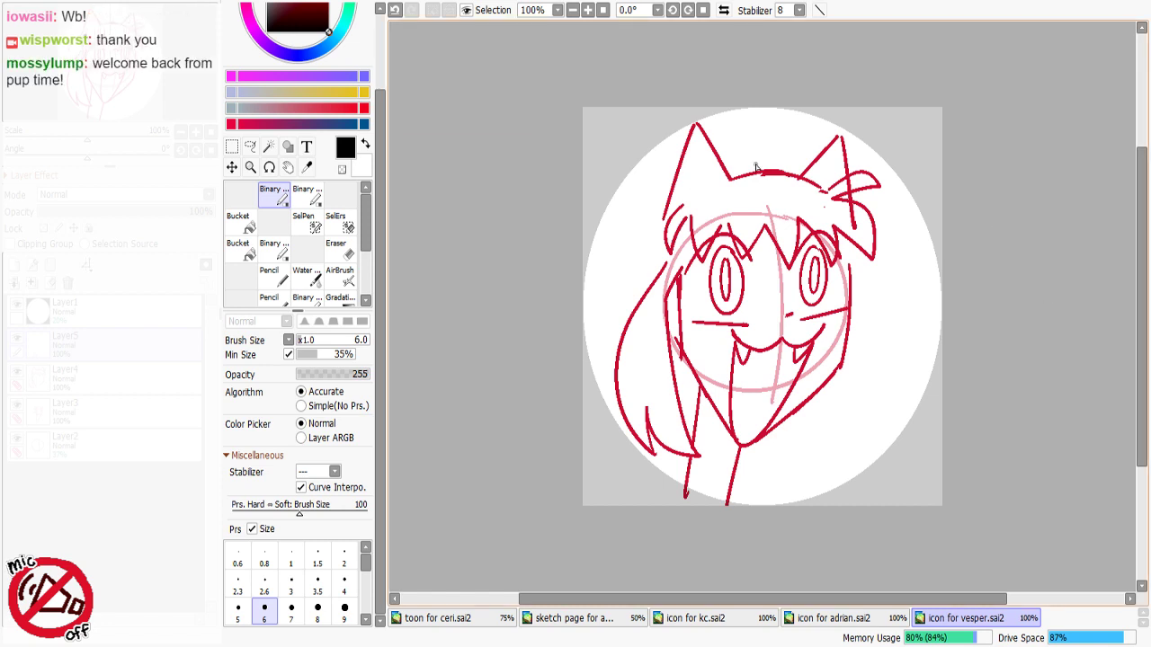
key(ctrl+z)
key(ctrl+y)
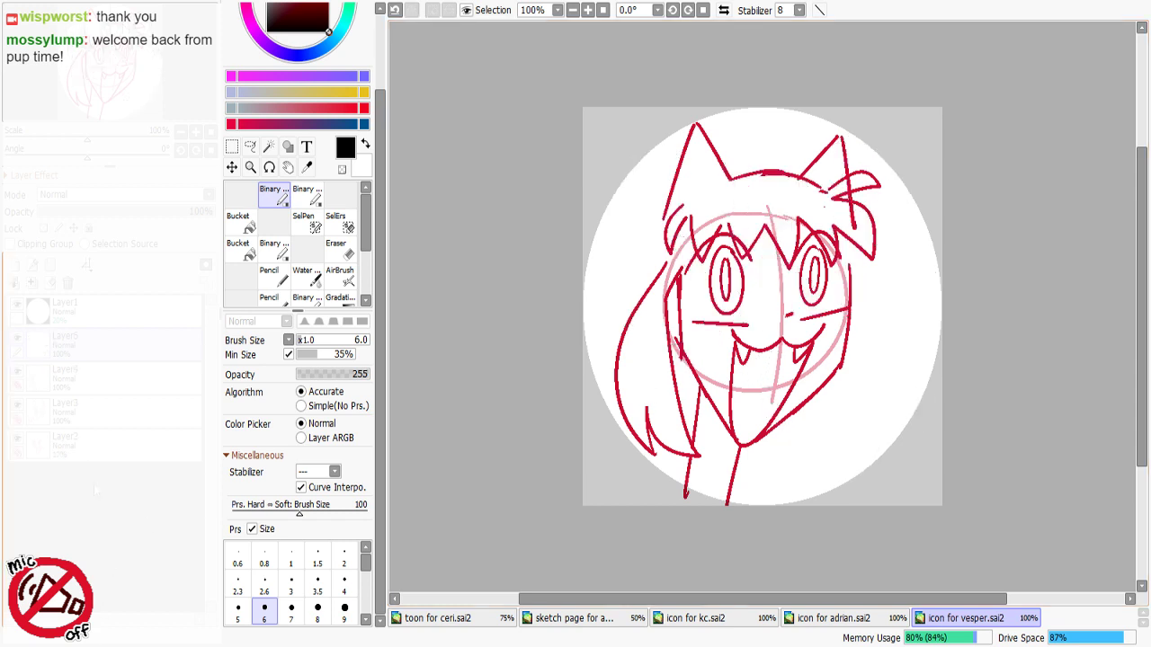
key(minus)
mouse_move(697, 407)
mouse_down()
mouse_move(699, 389)
mouse_move(693, 411)
mouse_up()
click(67, 283)
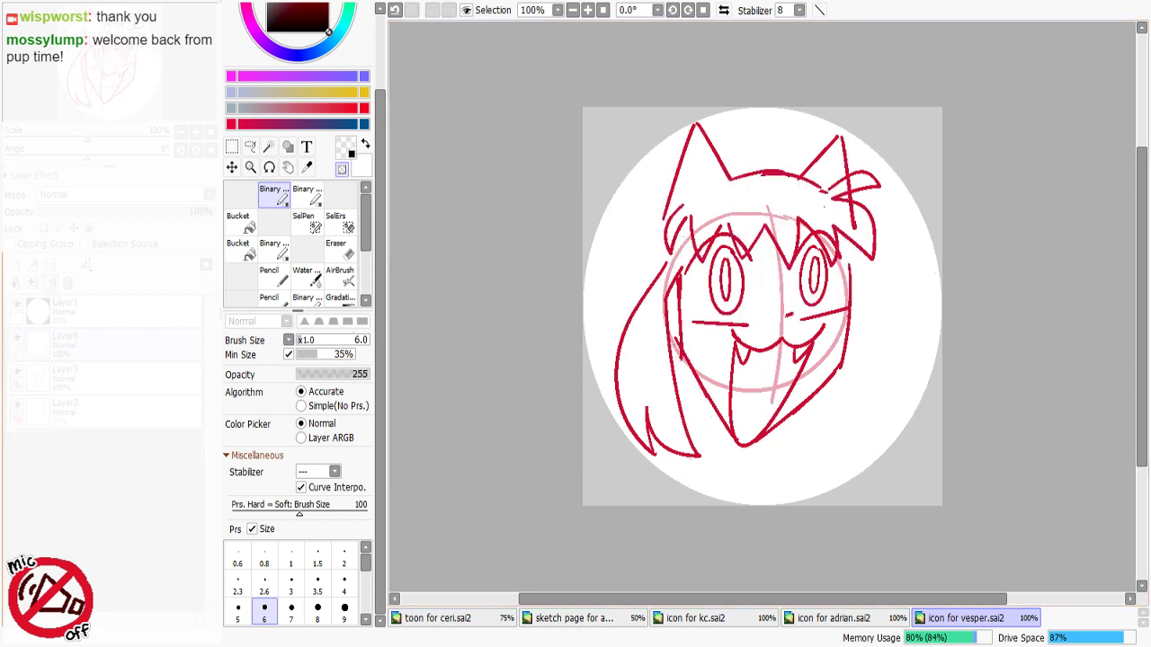
click(15, 265)
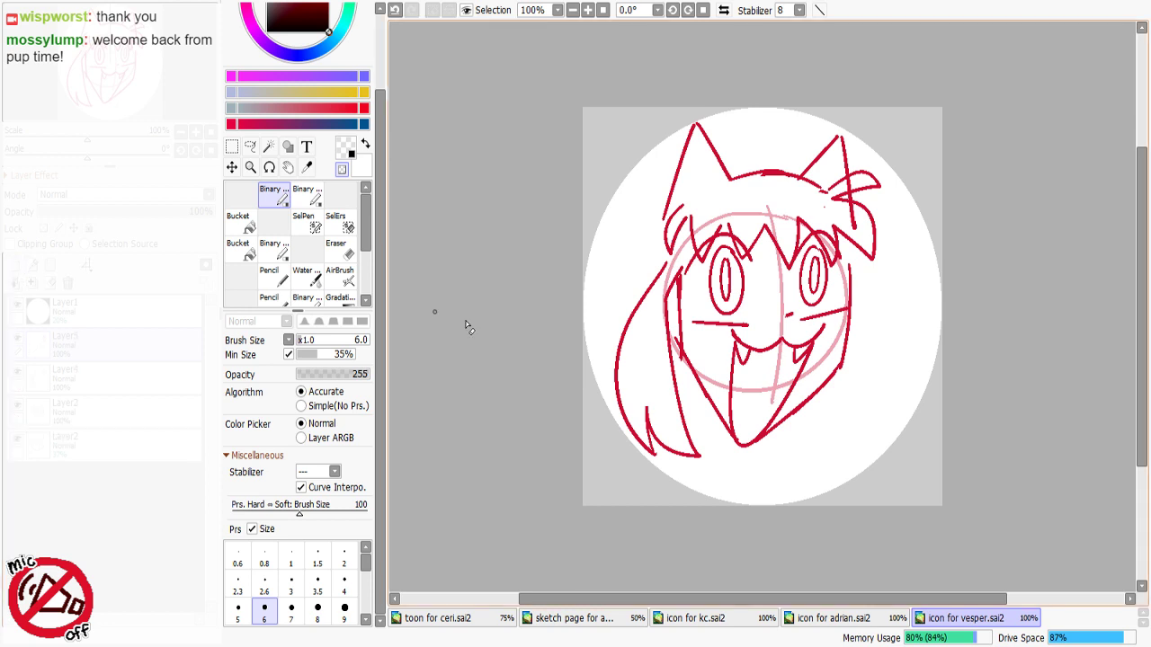
Step: Sample the sketch's crimson from the left jaw line as the drawing colour
key(minus)
drag(698, 380, 675, 489)
key(ctrl+z)
alt+click(703, 383)
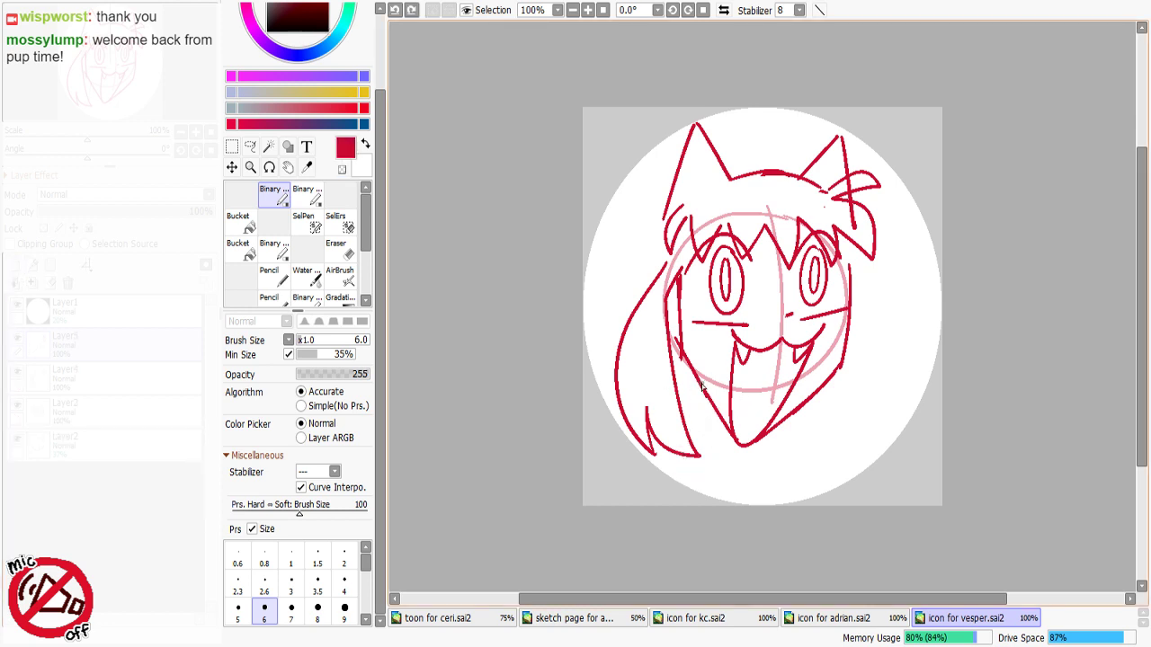
Step: Try slanted crimson neck lines running down from the left jaw and the chin tip
drag(699, 385, 672, 488)
key(ctrl+z)
drag(739, 430, 722, 485)
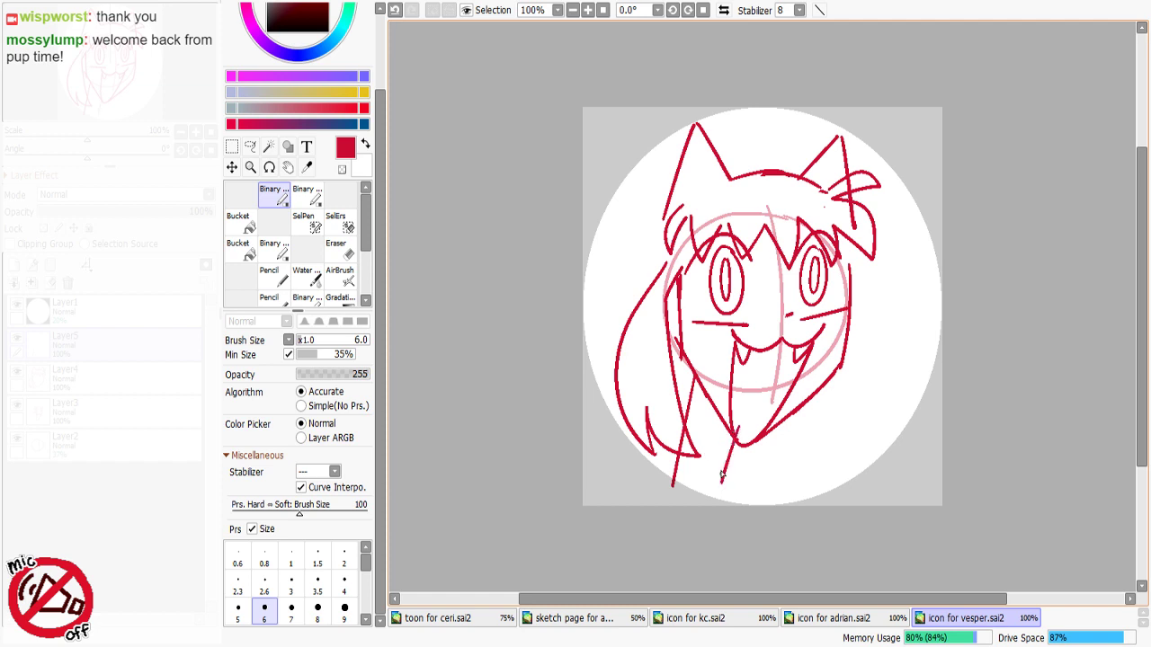
key(ctrl+z)
key(ctrl+z)
drag(699, 386, 662, 493)
key(ctrl+z)
drag(732, 439, 707, 500)
key(ctrl+z)
key(ctrl+z)
Step: Try a long neck line through the hair lock with a shorter one starting just below the chin tip
drag(702, 388, 672, 489)
drag(737, 435, 722, 501)
key(ctrl+z)
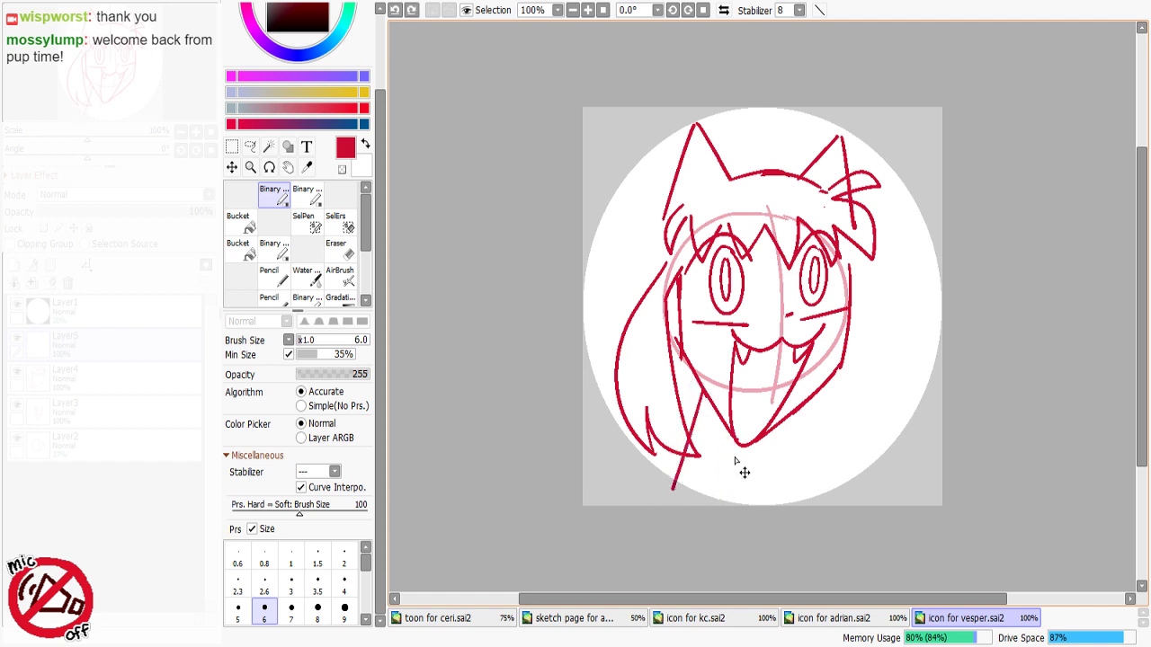
drag(739, 445, 724, 487)
key(ctrl+z)
key(ctrl+z)
mouse_move(700, 375)
mouse_down()
mouse_move(677, 489)
mouse_move(685, 460)
mouse_move(724, 488)
mouse_up()
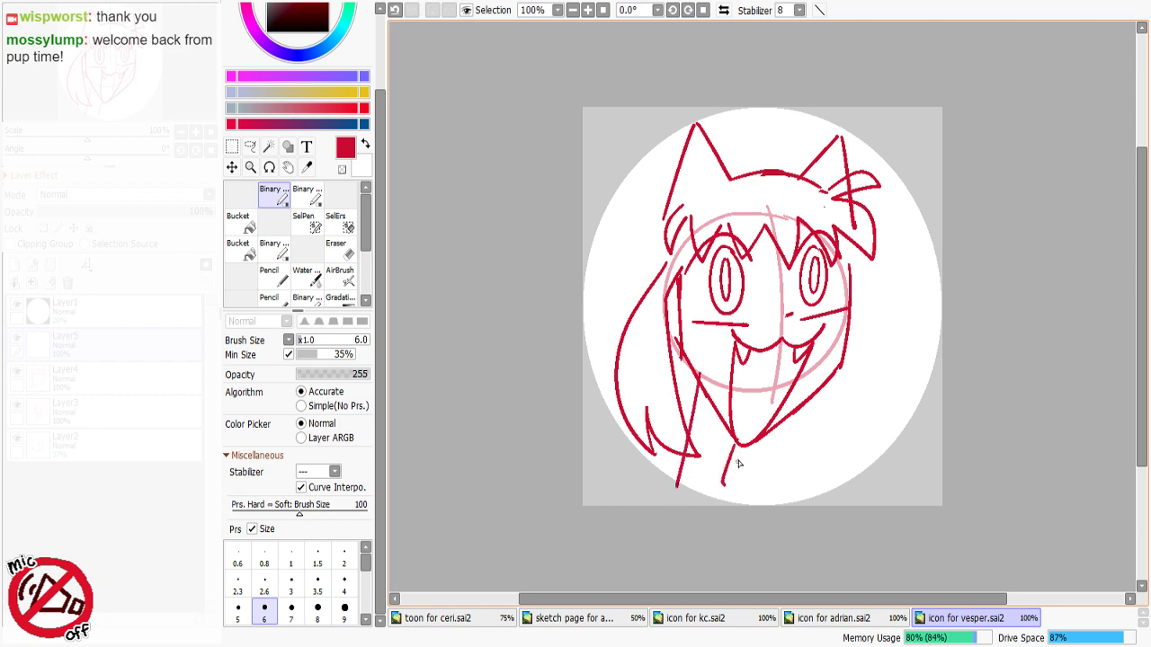
key(ctrl+z)
key(ctrl+z)
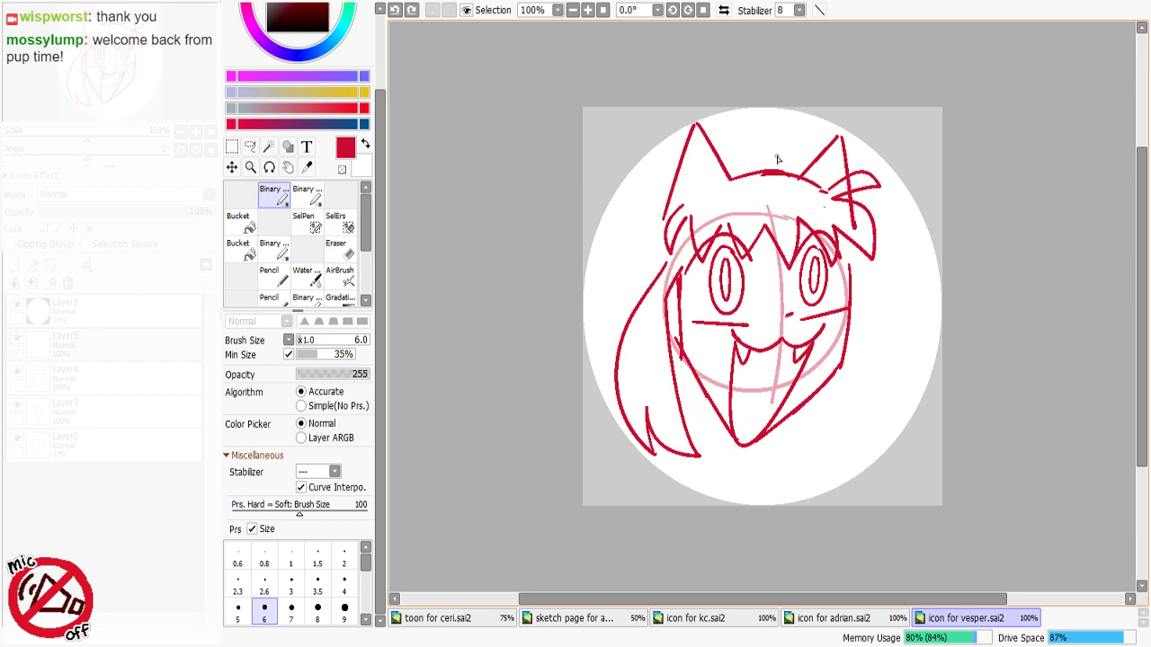
Step: Redraw the right cat ear taller over the old one and try a taller left ear outline
mouse_move(803, 179)
mouse_down()
mouse_move(837, 116)
mouse_move(851, 187)
mouse_up()
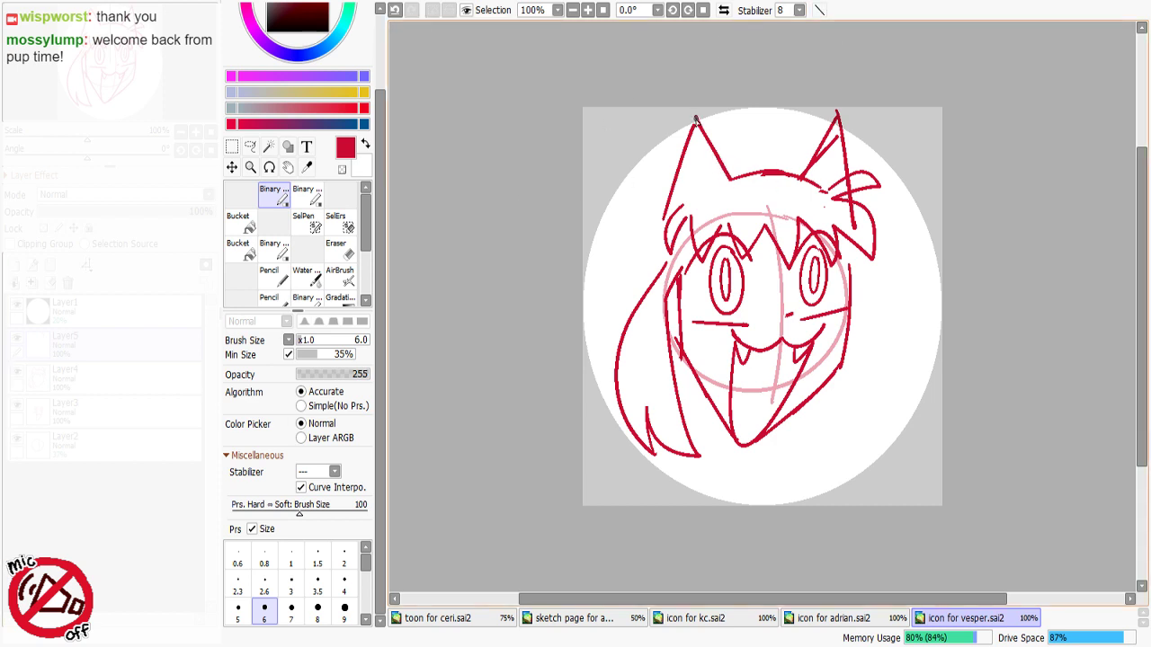
mouse_move(694, 114)
mouse_down()
mouse_move(684, 142)
mouse_move(679, 184)
mouse_move(683, 120)
mouse_move(667, 214)
mouse_up()
key(ctrl+z)
key(ctrl+z)
key(ctrl+z)
Step: Erase the old right ear lines on the underlying sketch layer with a size 24 transparent brush
key(minus)
drag(856, 227, 846, 211)
key(minus)
key(minus)
click(99, 376)
click(314, 342)
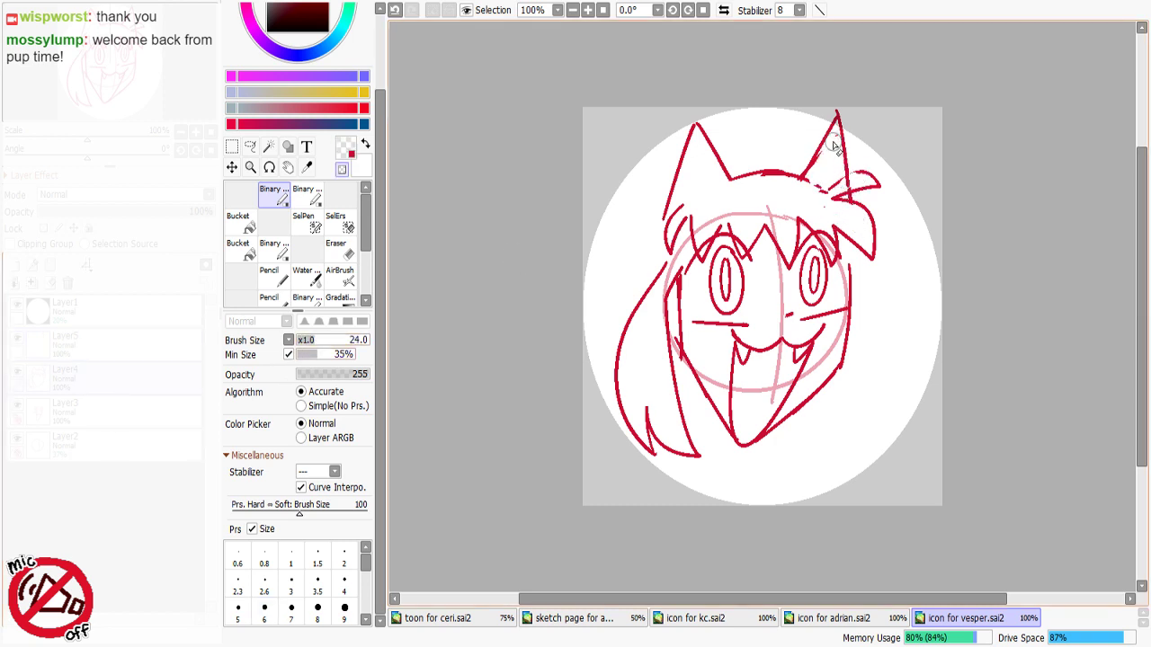
key(ctrl+z)
mouse_move(848, 184)
mouse_down()
mouse_move(824, 160)
mouse_move(810, 189)
mouse_move(791, 173)
mouse_move(732, 176)
mouse_move(804, 171)
mouse_move(731, 180)
mouse_move(797, 176)
mouse_move(732, 185)
mouse_move(783, 166)
mouse_move(803, 173)
mouse_up()
key(minus)
click(264, 612)
Step: Redraw the top-of-head line as a smooth arc between the two ears, undoing trial strokes
key(ctrl+z)
key(ctrl+z)
key(ctrl+z)
key(ctrl+z)
key(ctrl+z)
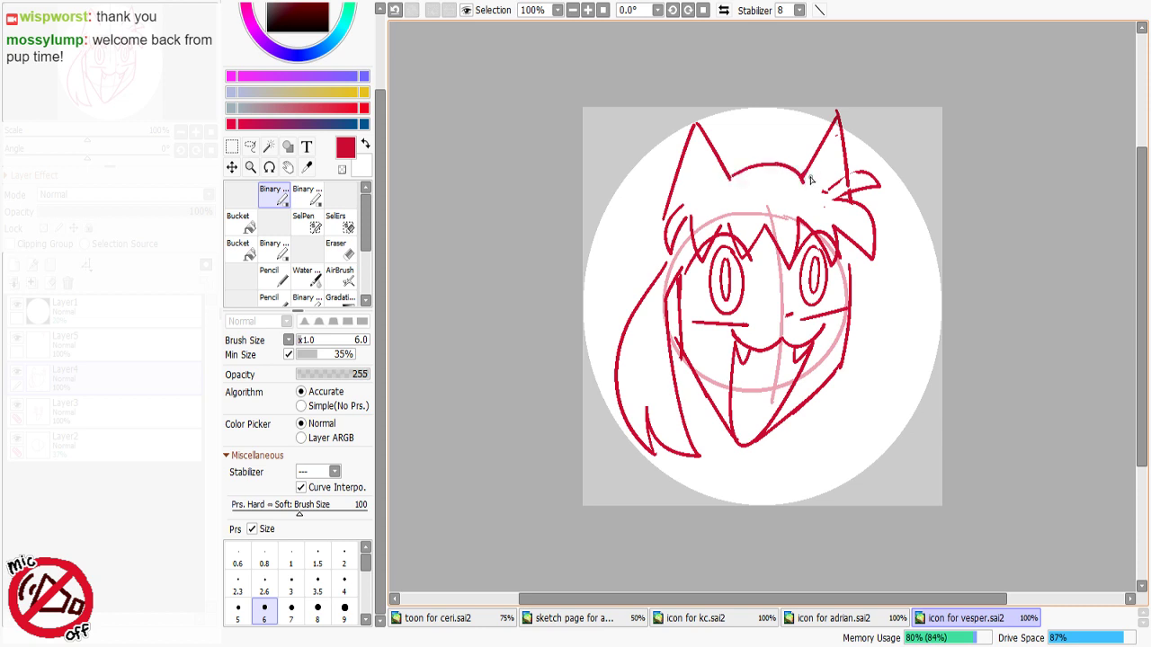
key(x)
key(x)
key(x)
key(ctrl+z)
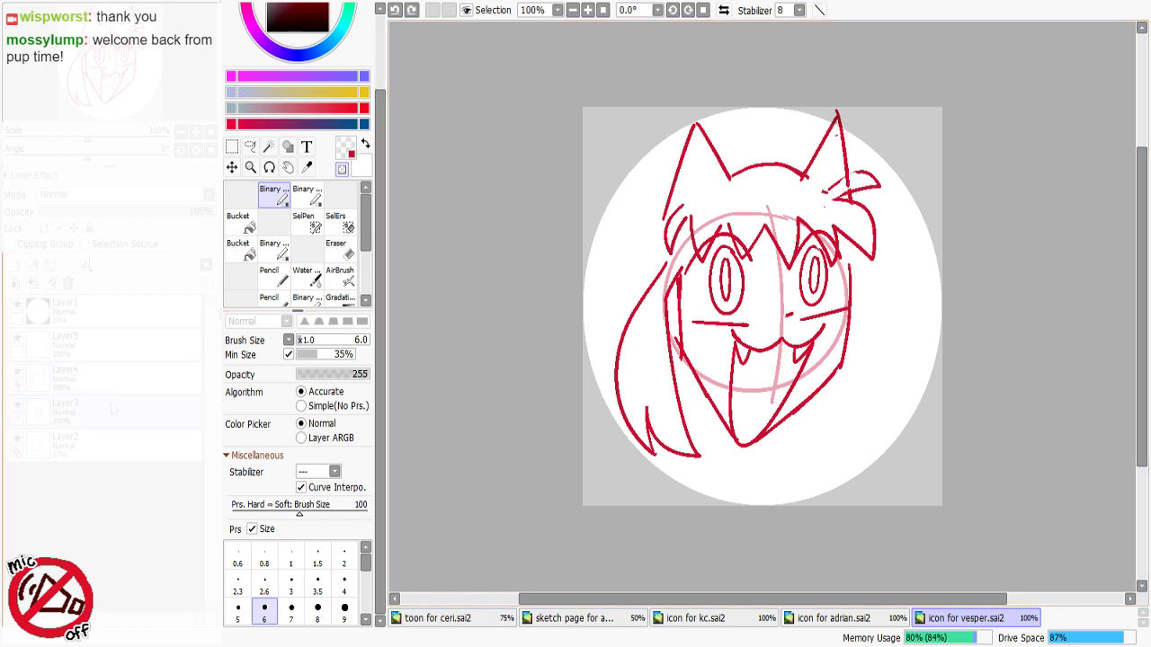
Step: Erase the right ear's outer line where it overlaps the hair tuft
click(104, 345)
drag(845, 178, 848, 192)
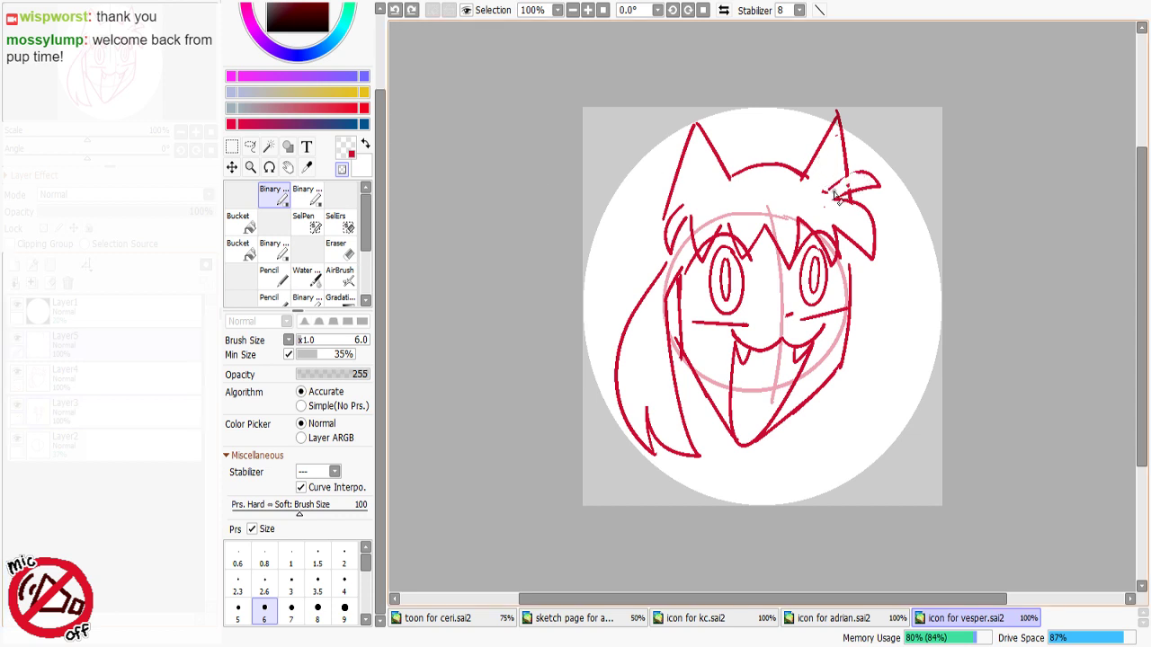
key(minus)
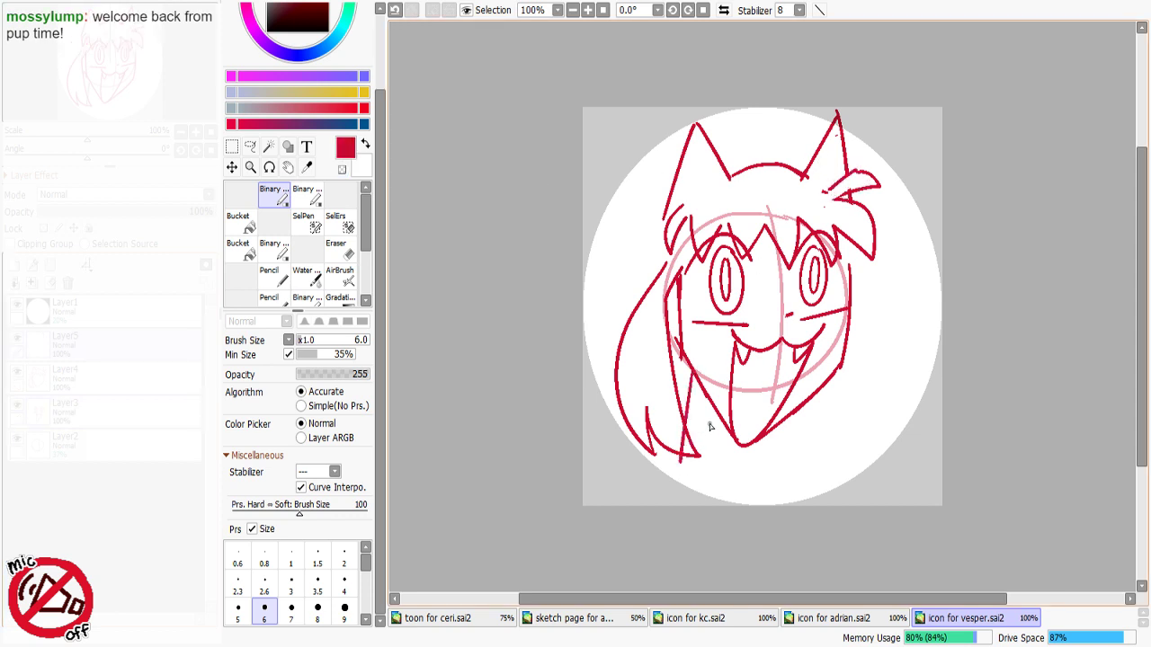
Step: Try steeper neck lines starting farther along the left jaw toward the chin
mouse_move(713, 406)
mouse_down()
mouse_move(699, 467)
mouse_move(733, 490)
mouse_up()
key(ctrl+z)
drag(711, 399, 698, 495)
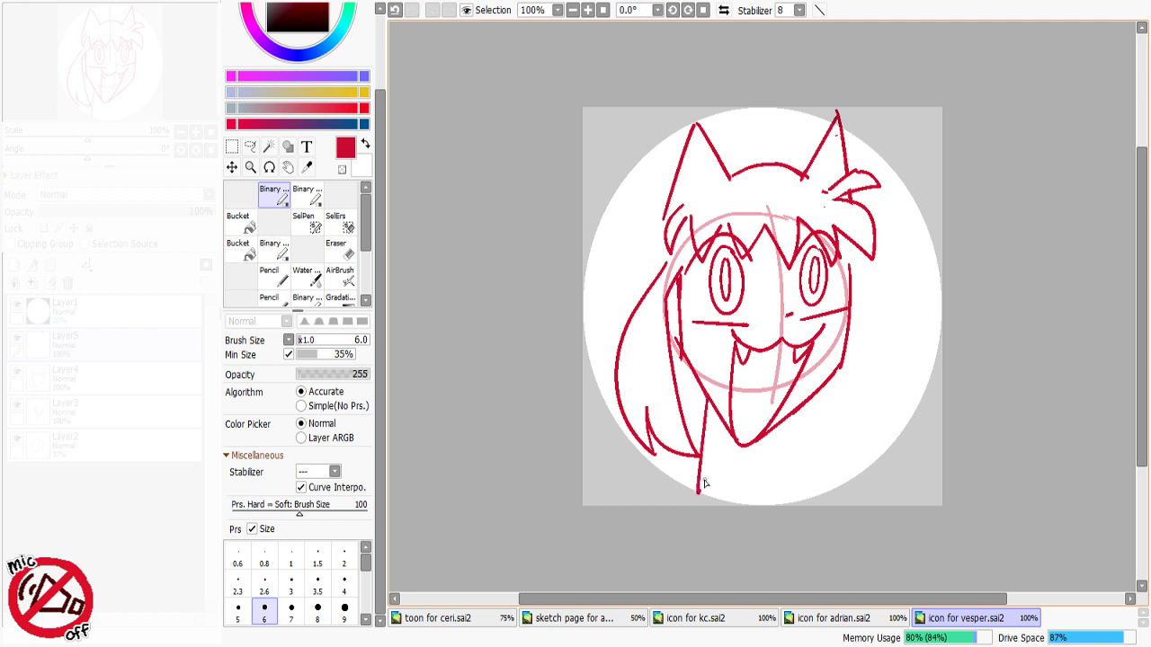
drag(750, 446, 741, 496)
key(ctrl+z)
key(ctrl+z)
drag(706, 398, 697, 453)
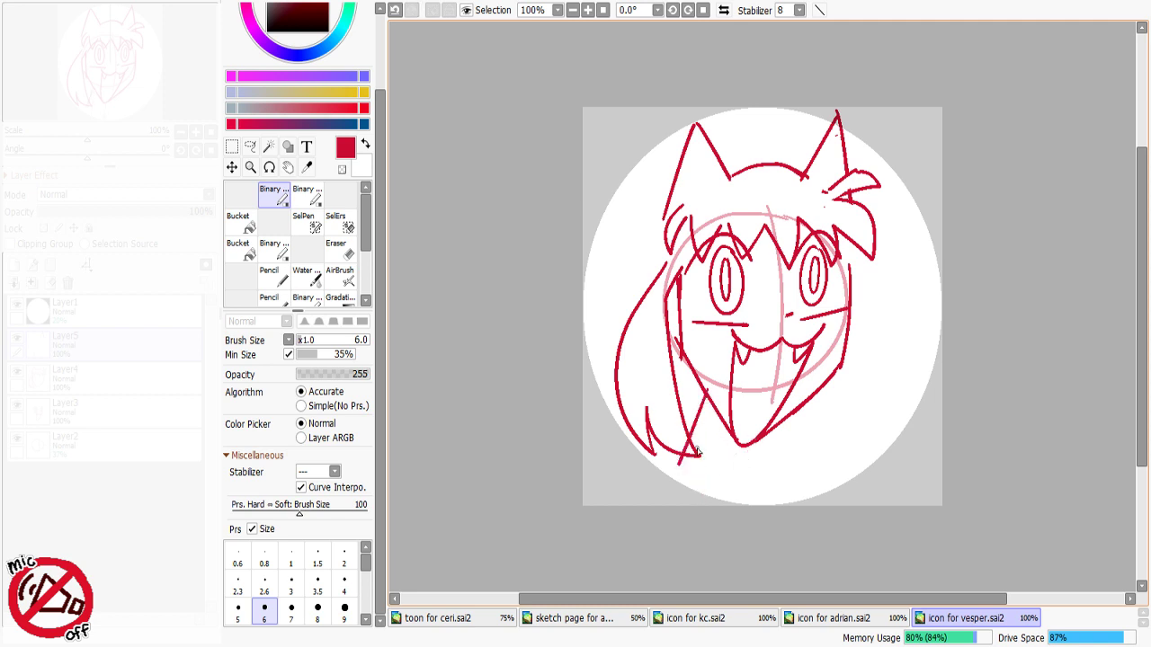
key(ctrl+z)
Step: Try near-vertical neck lines from higher on the left jaw and beside the chin tip
mouse_move(693, 372)
mouse_down()
mouse_move(673, 469)
mouse_move(701, 392)
mouse_move(678, 479)
mouse_up()
key(ctrl+z)
drag(732, 438, 726, 495)
key(ctrl+z)
key(ctrl+z)
drag(703, 389, 692, 491)
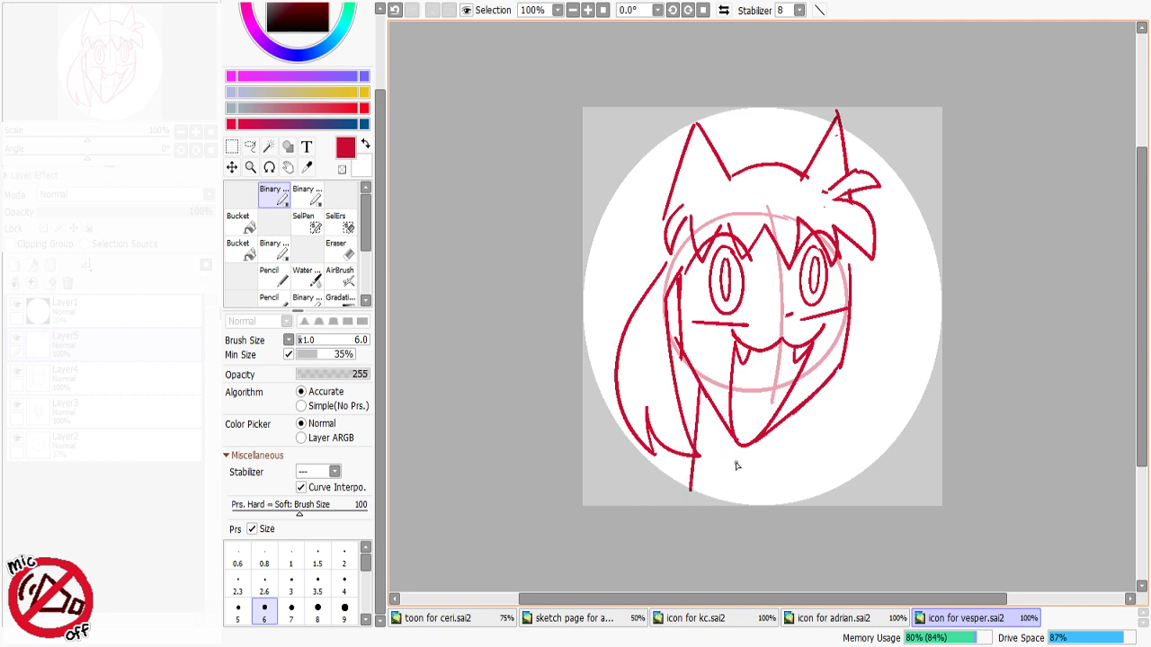
key(ctrl+z)
Step: Resize all the sketch layers together so the whole head is slightly smaller within the ellipse
key(ctrl+t)
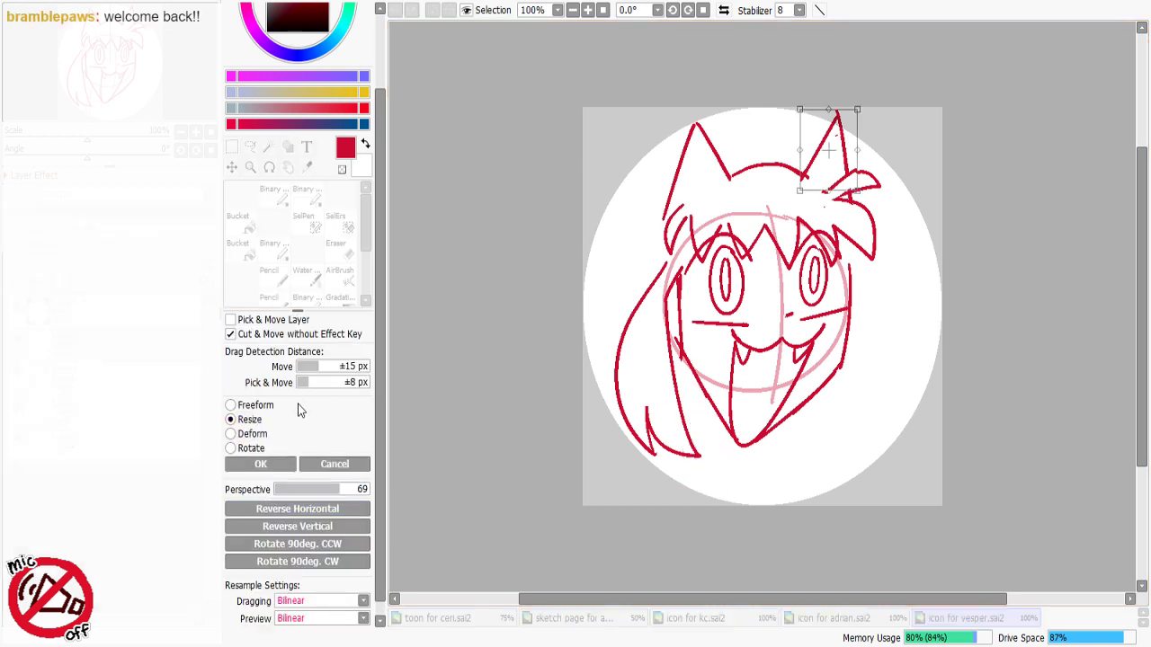
click(331, 466)
click(18, 387)
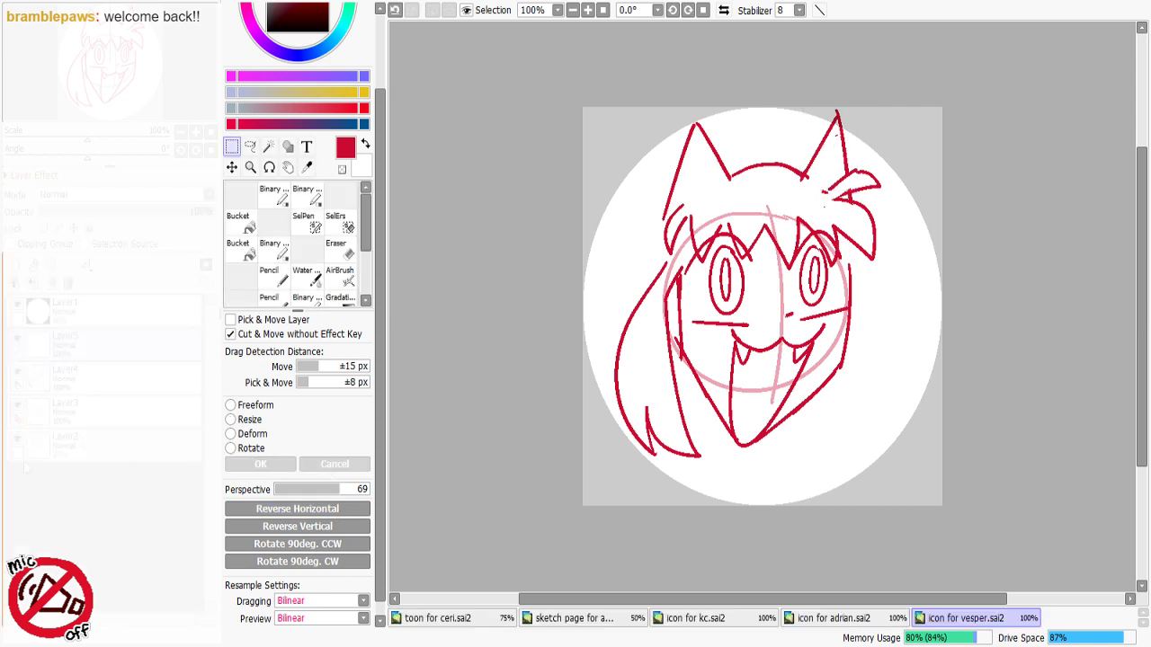
click(231, 419)
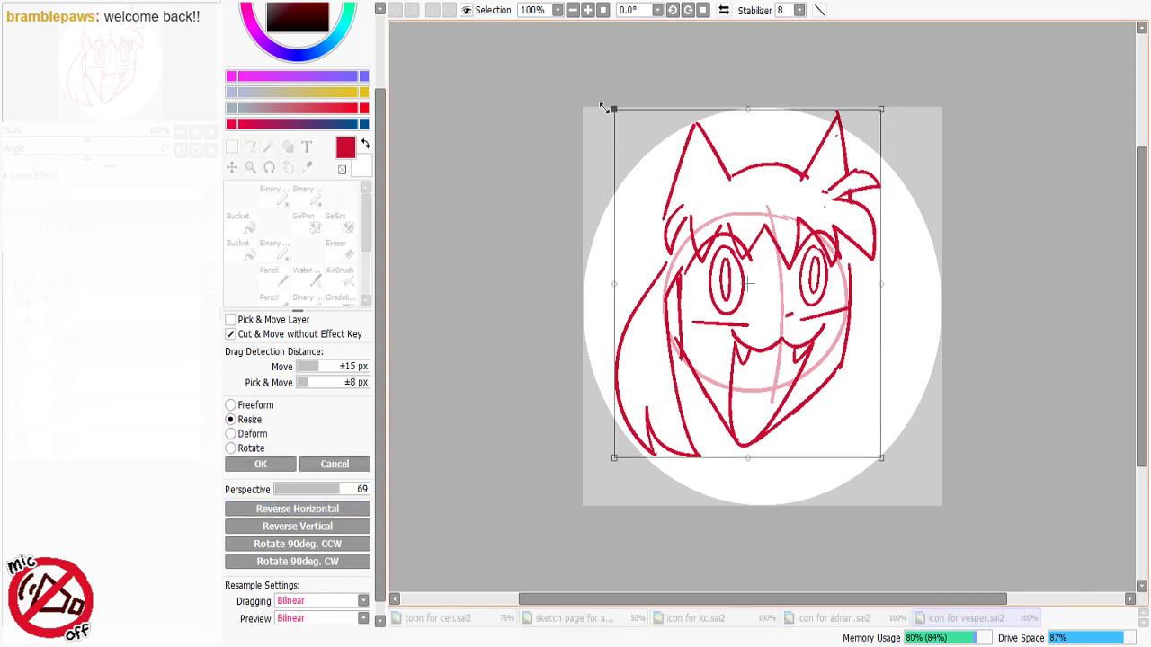
drag(612, 107, 623, 116)
drag(761, 261, 761, 255)
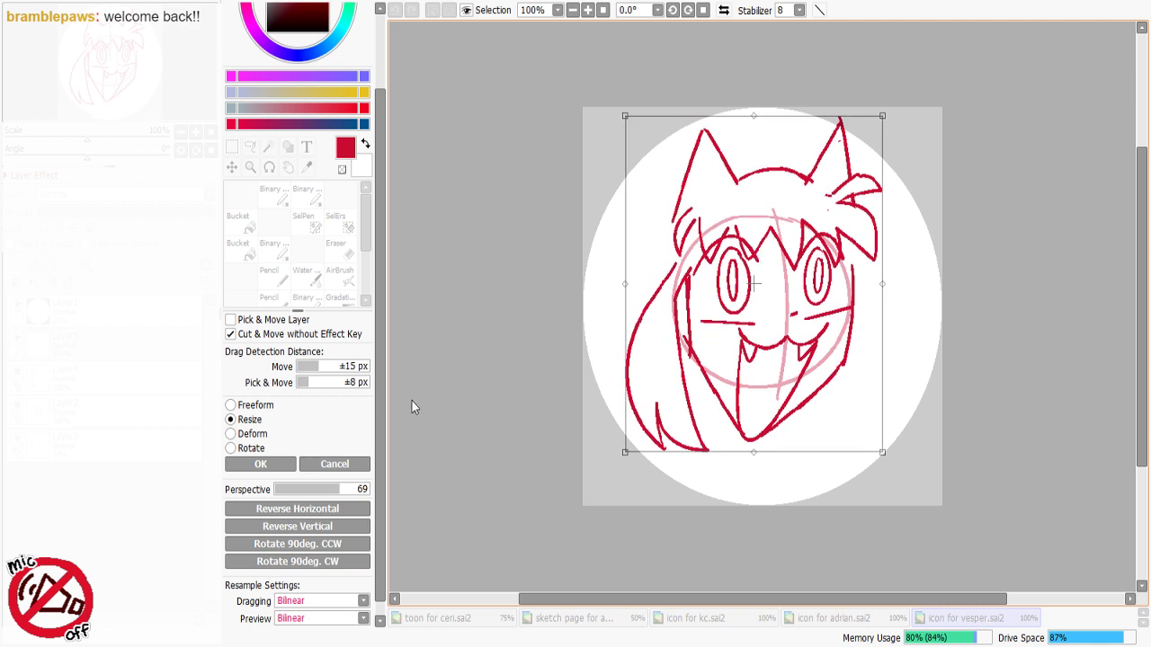
click(260, 464)
click(274, 194)
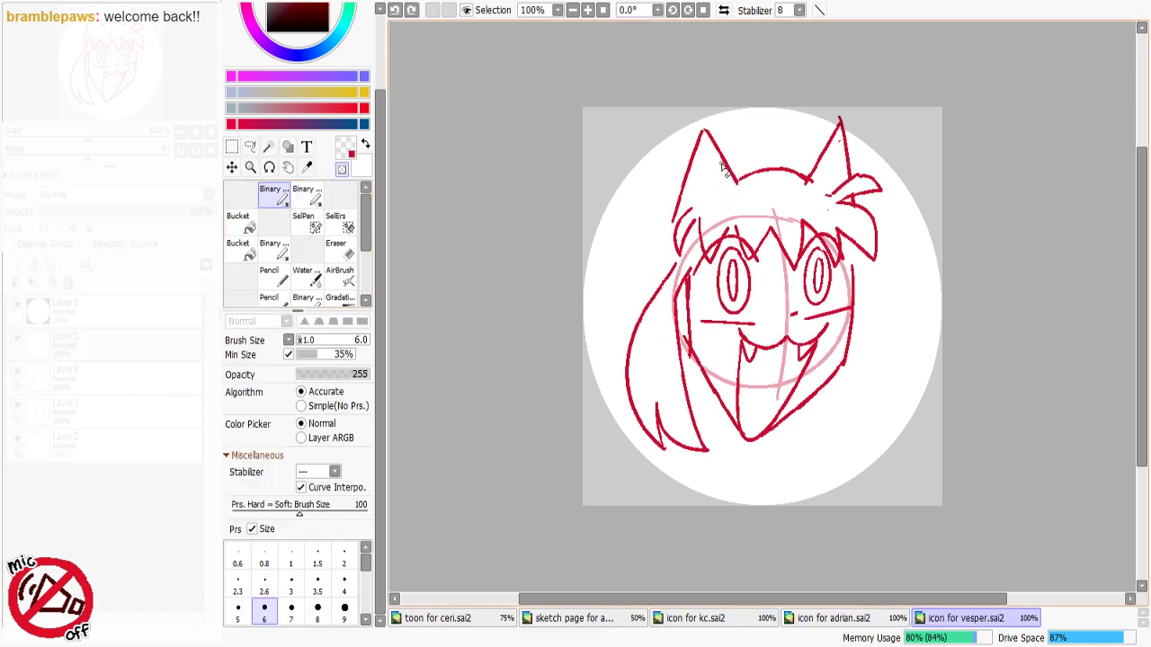
Step: Merge the crimson sketch layers into one layer above the faint head guide
drag(733, 183, 684, 189)
click(30, 285)
click(31, 285)
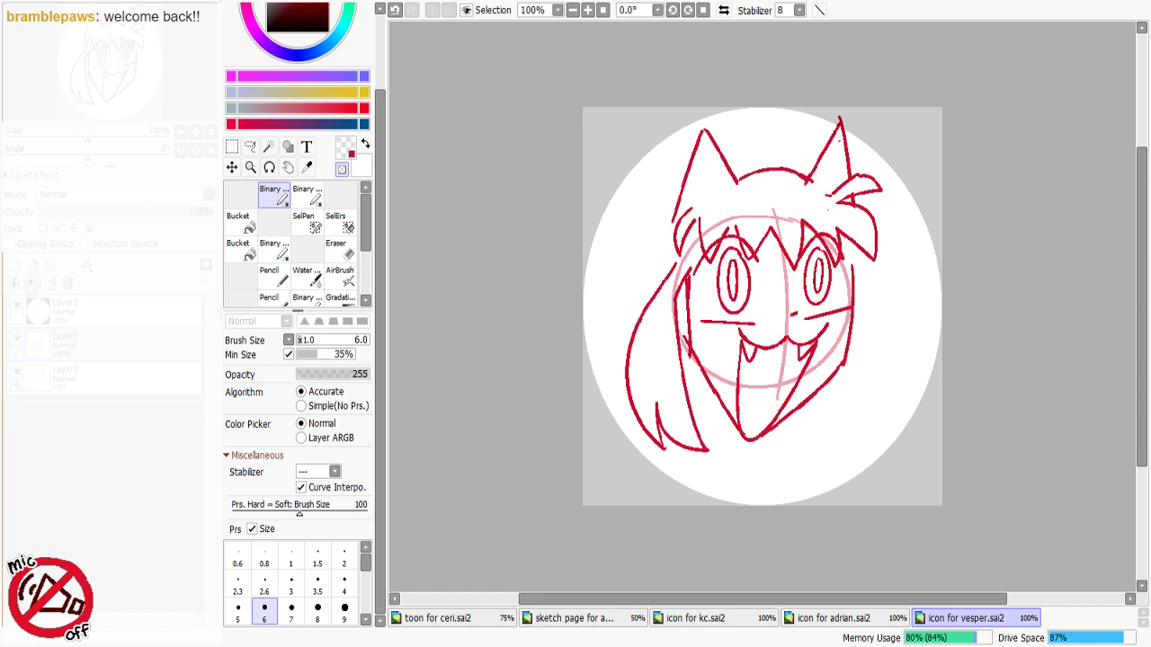
Step: Erase the left cat ear and redraw it taller and closer to the head's centre, reaching the canvas's upper edge
mouse_move(706, 133)
mouse_down()
mouse_move(740, 185)
mouse_move(697, 134)
mouse_move(693, 164)
mouse_move(711, 116)
mouse_up()
key(minus)
mouse_move(682, 215)
mouse_down()
mouse_move(716, 106)
mouse_move(749, 167)
mouse_up()
key(ctrl+z)
key(ctrl+z)
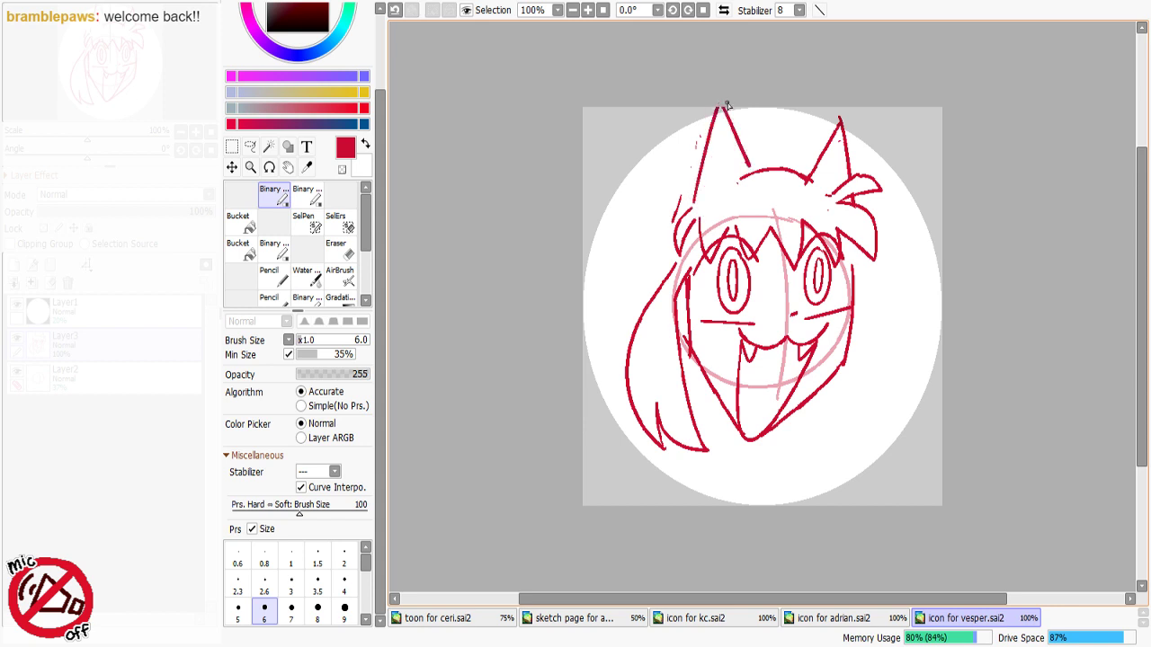
drag(724, 108, 752, 167)
key(ctrl+z)
Step: Extend the right ear to a higher tip at the canvas's upper edge and restroke the left ear's outer side
mouse_move(733, 129)
mouse_down()
mouse_move(752, 164)
mouse_move(840, 106)
mouse_up()
key(ctrl+z)
drag(808, 178, 838, 107)
drag(840, 107, 849, 178)
key(ctrl+z)
key(ctrl+z)
mouse_move(838, 107)
mouse_down()
mouse_move(849, 178)
mouse_move(800, 183)
mouse_up()
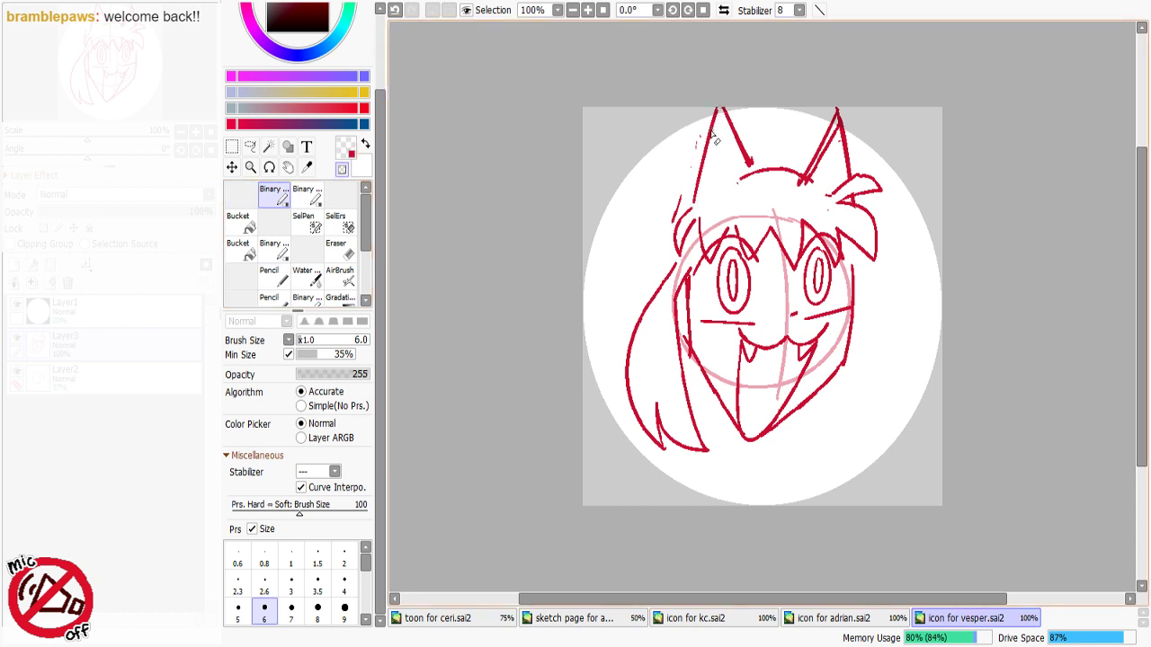
drag(723, 109, 691, 205)
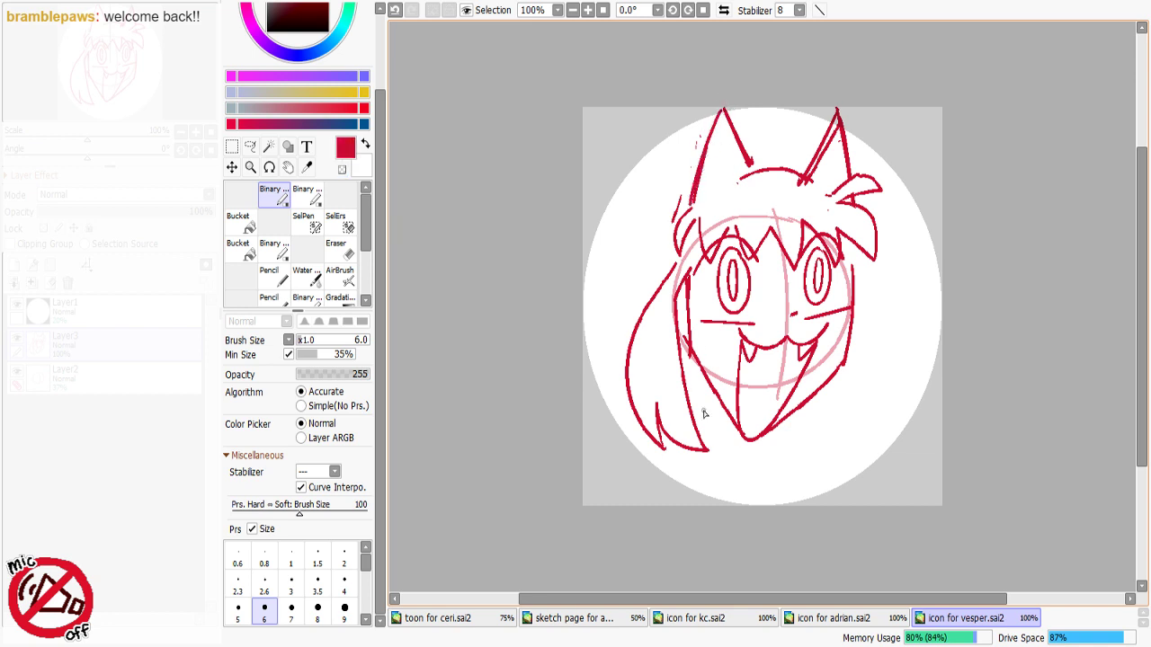
Step: Try different placements and slants for the two neck lines running down from the jaw and chin
drag(714, 390, 704, 490)
key(ctrl+z)
key(ctrl+z)
drag(717, 393, 707, 487)
key(ctrl+z)
drag(714, 394, 707, 487)
drag(737, 434, 739, 495)
key(ctrl+z)
key(ctrl+z)
drag(701, 392, 686, 495)
key(ctrl+z)
drag(710, 396, 692, 494)
drag(750, 445, 744, 502)
key(ctrl+z)
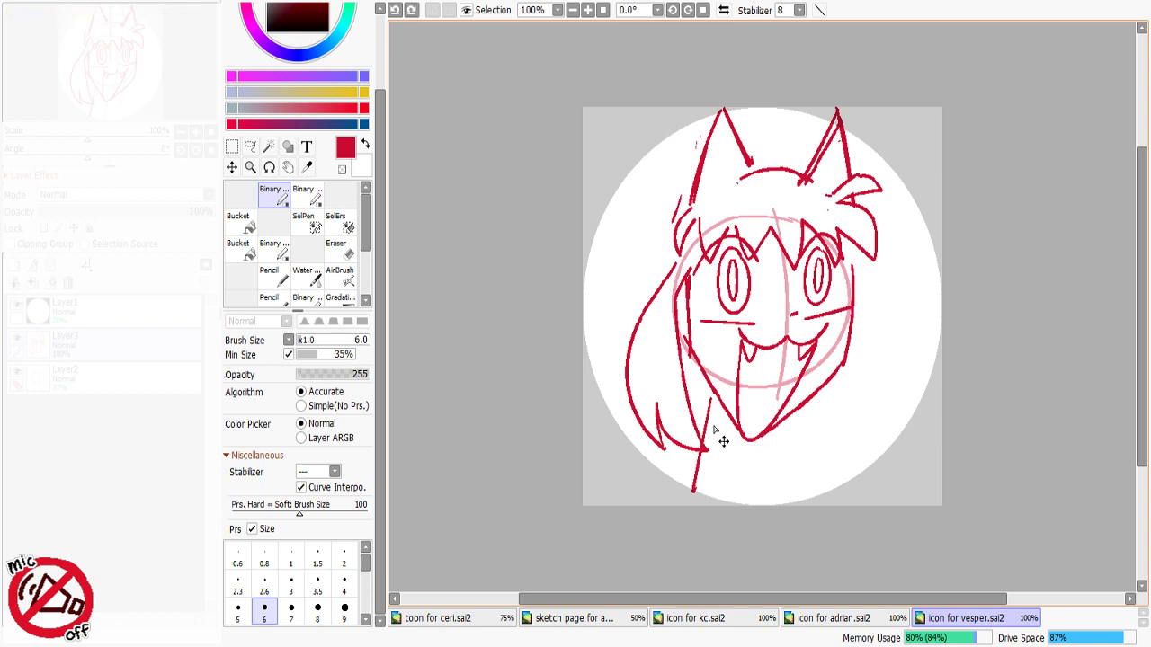
key(ctrl+z)
drag(715, 385, 674, 471)
key(ctrl+z)
drag(699, 365, 673, 454)
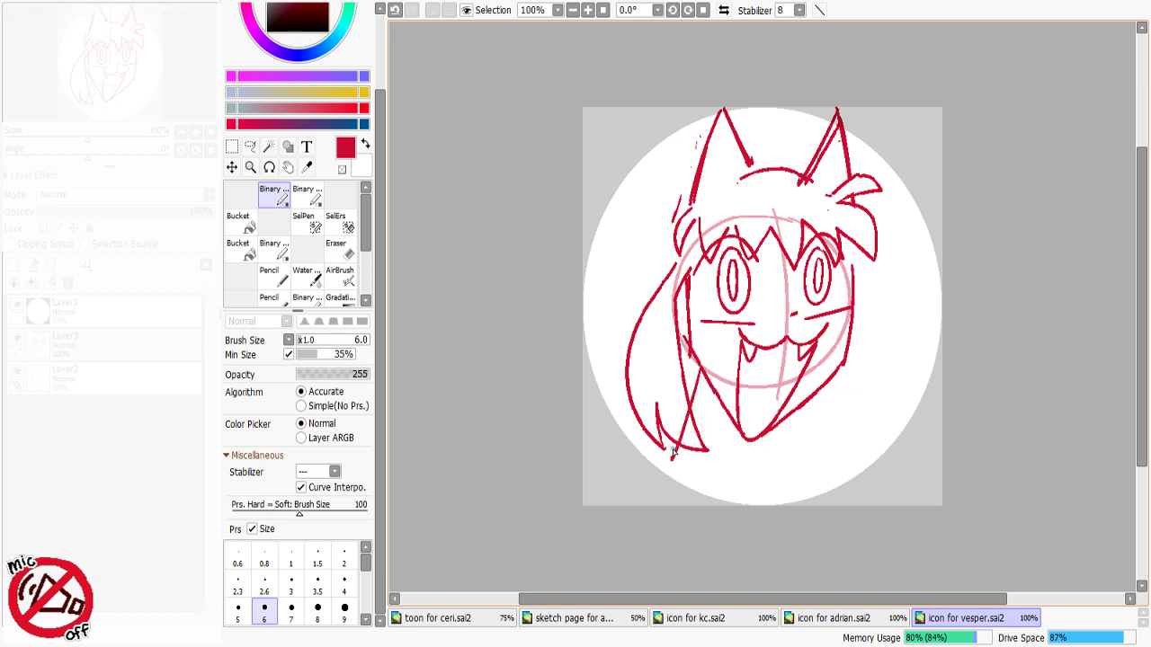
drag(732, 419, 714, 483)
key(ctrl+z)
key(ctrl+z)
drag(709, 384, 689, 475)
drag(750, 441, 734, 490)
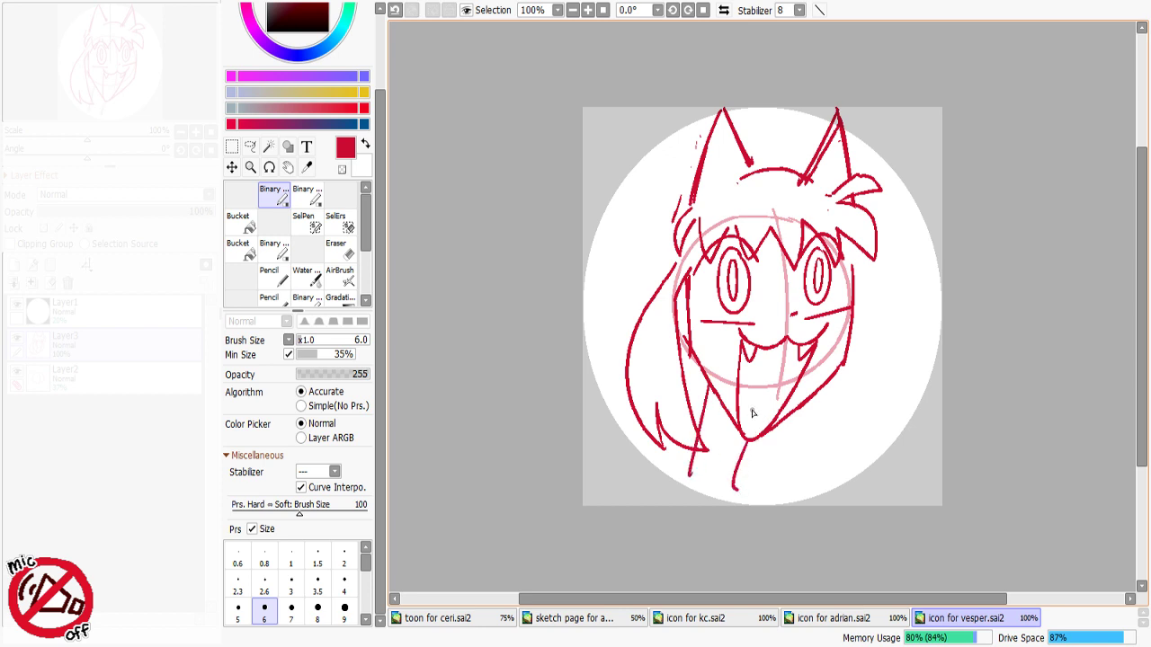
key(ctrl+z)
key(ctrl+z)
drag(708, 379, 688, 488)
drag(748, 435, 738, 493)
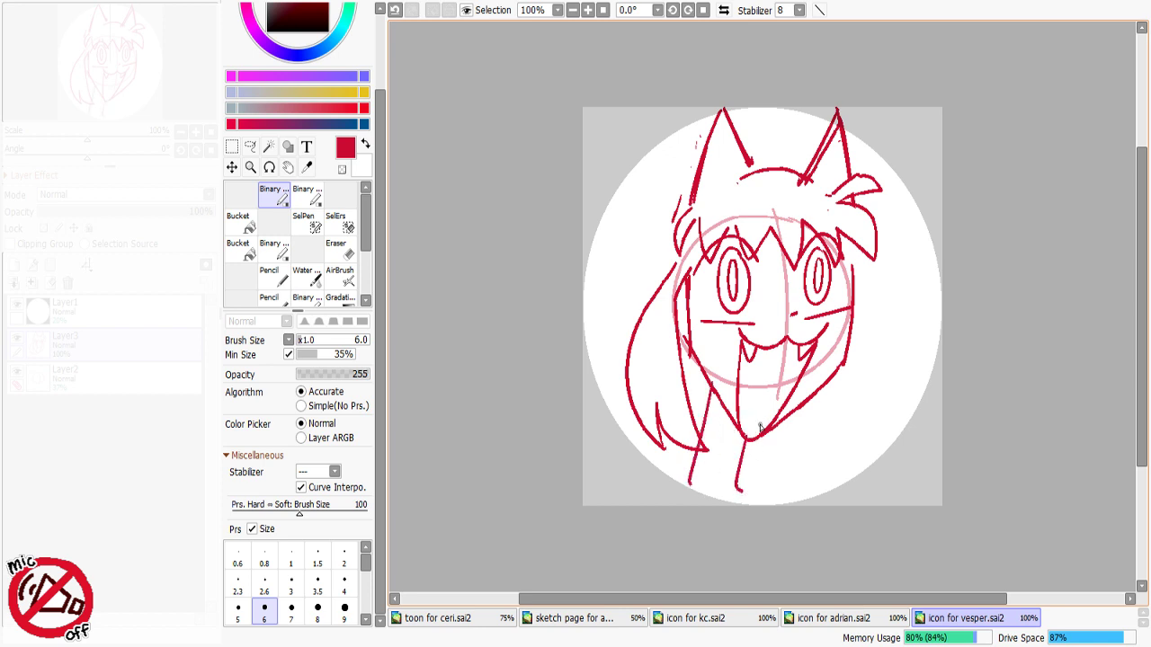
key(ctrl+z)
key(ctrl+z)
drag(704, 380, 681, 471)
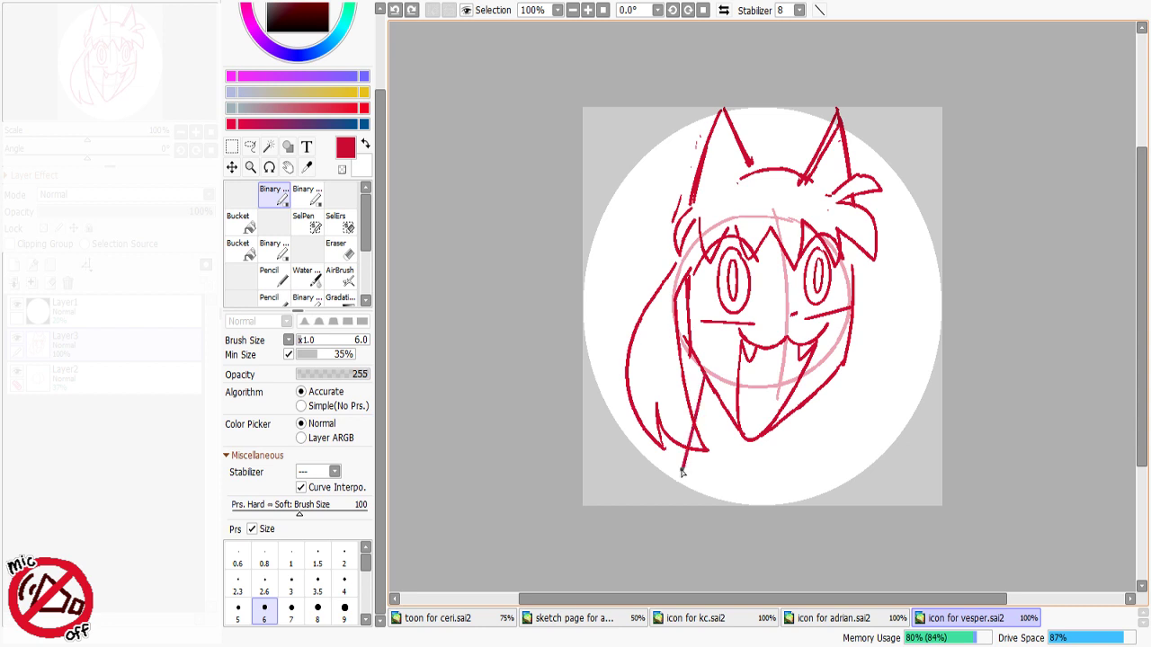
drag(735, 430, 727, 488)
key(ctrl+z)
key(ctrl+z)
drag(706, 374, 673, 482)
key(ctrl+z)
drag(701, 373, 662, 476)
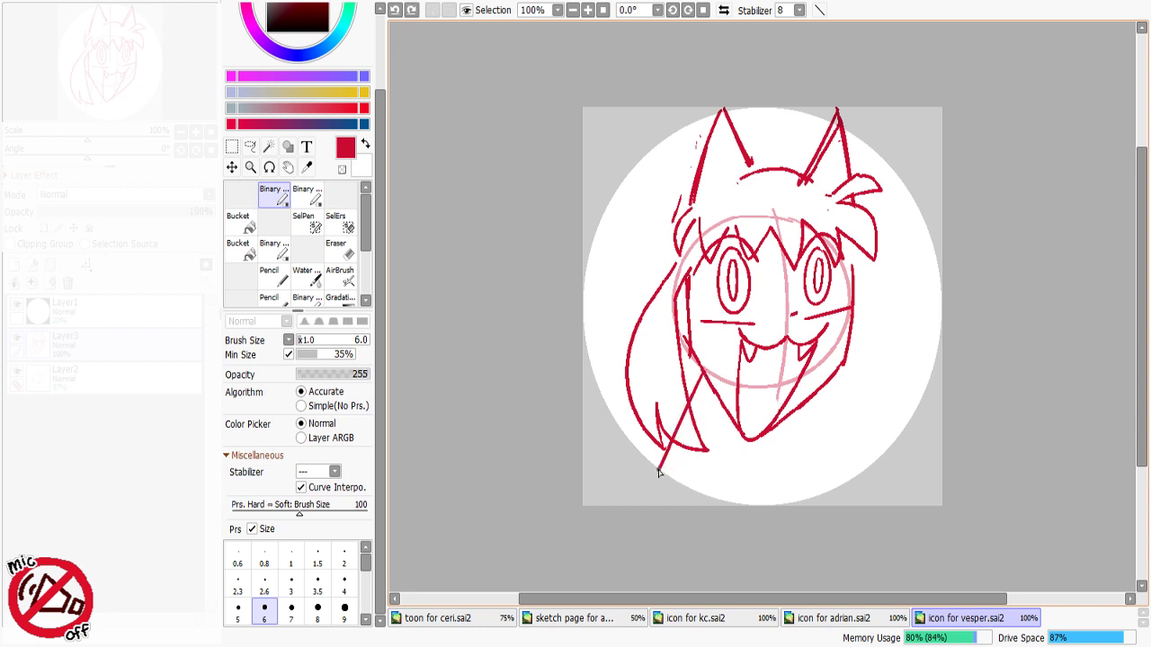
key(ctrl+z)
Step: Erase the inner edge of the long hair lock beside the left side of the face
key(e)
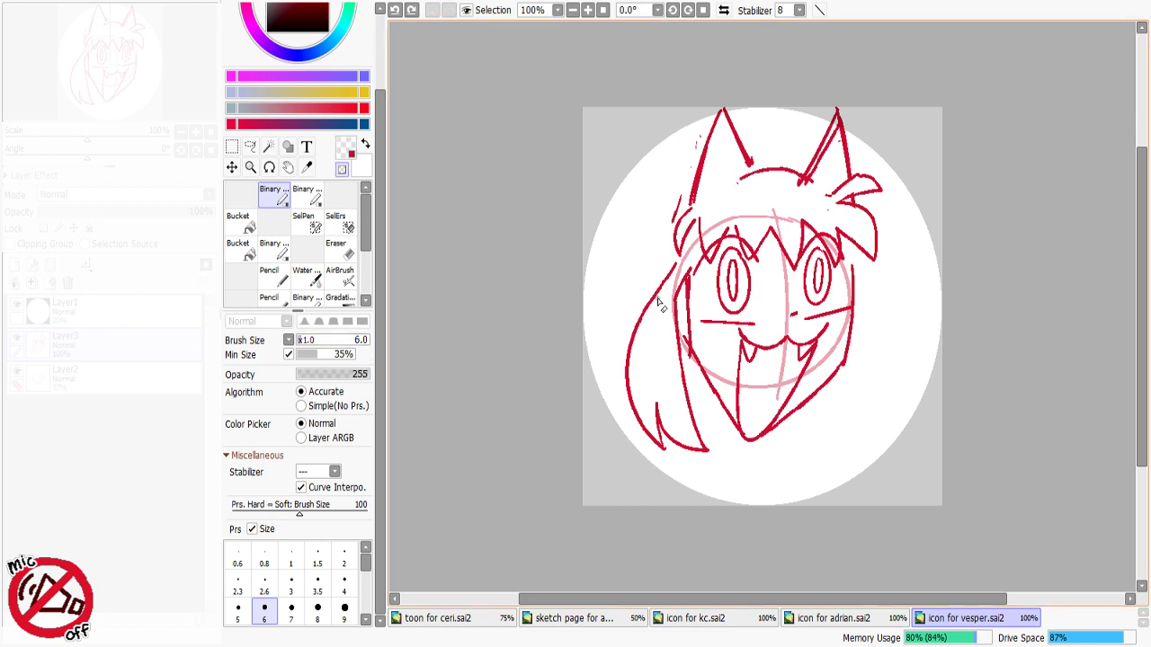
drag(674, 308, 685, 381)
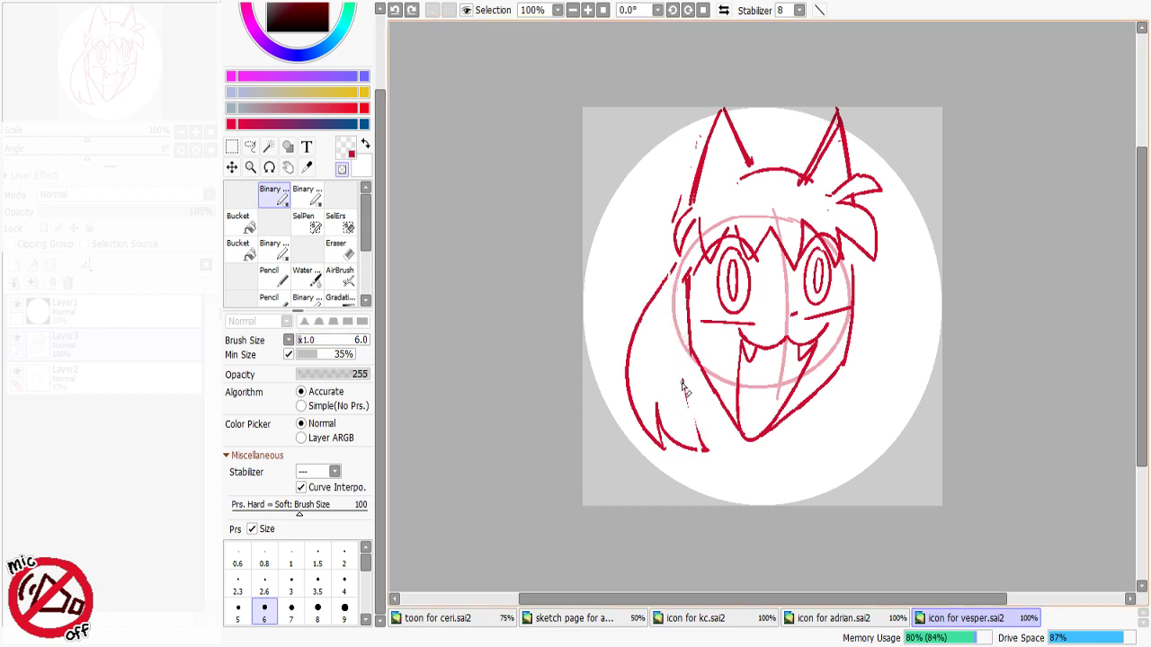